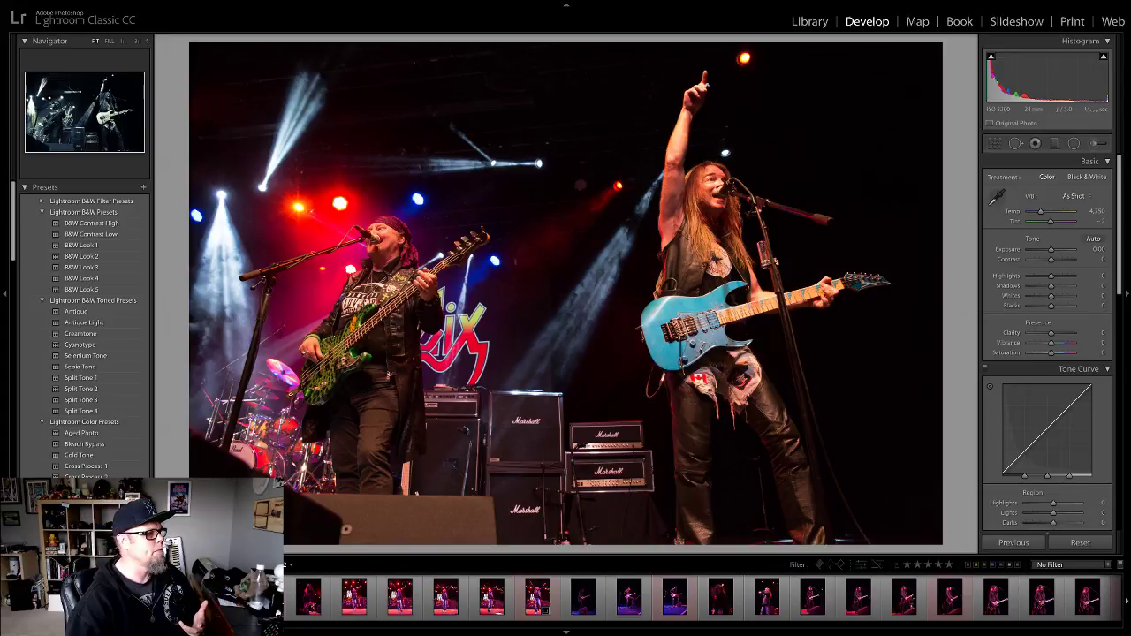
Step: Browse the concert photos and filter the filmstrip to show only the photos labelled red
key(Right)
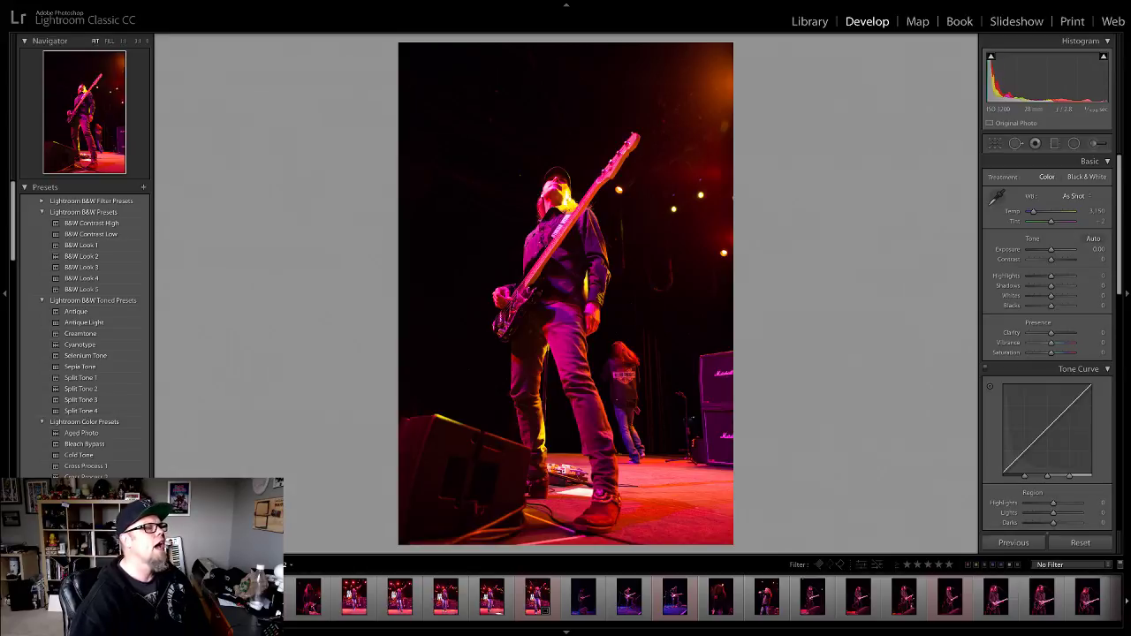
key(Right)
click(551, 207)
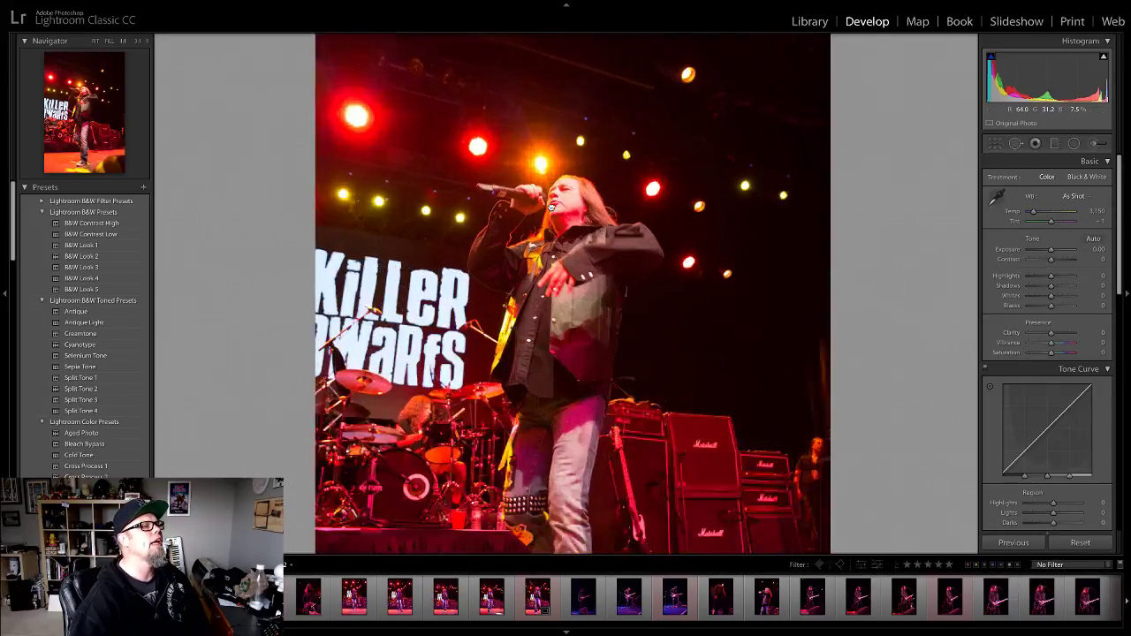
click(551, 206)
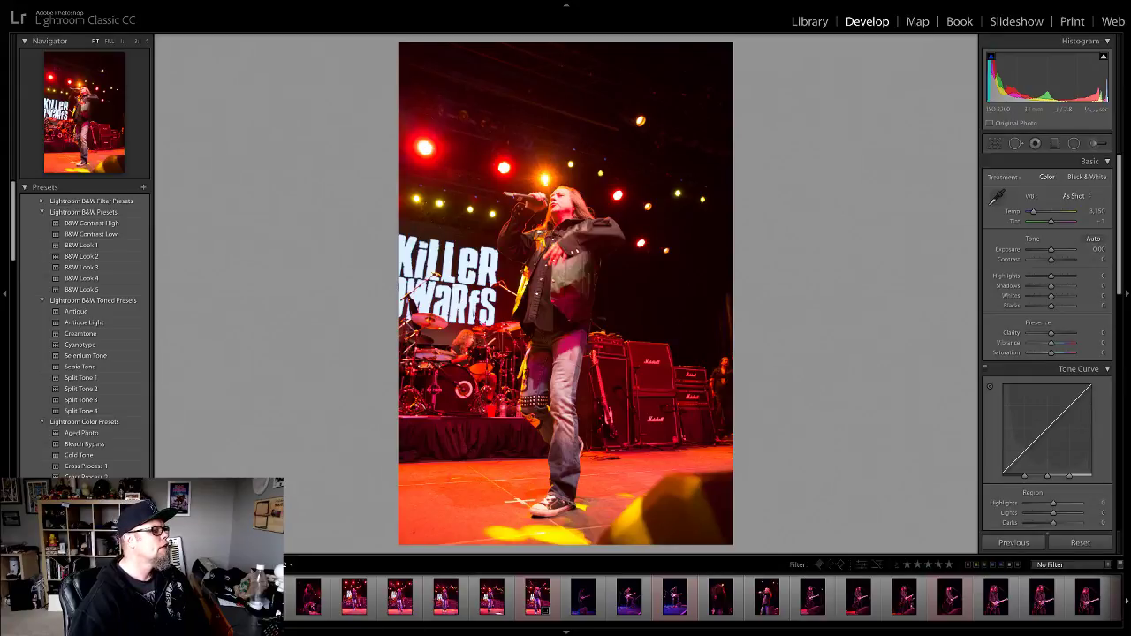
key(Left)
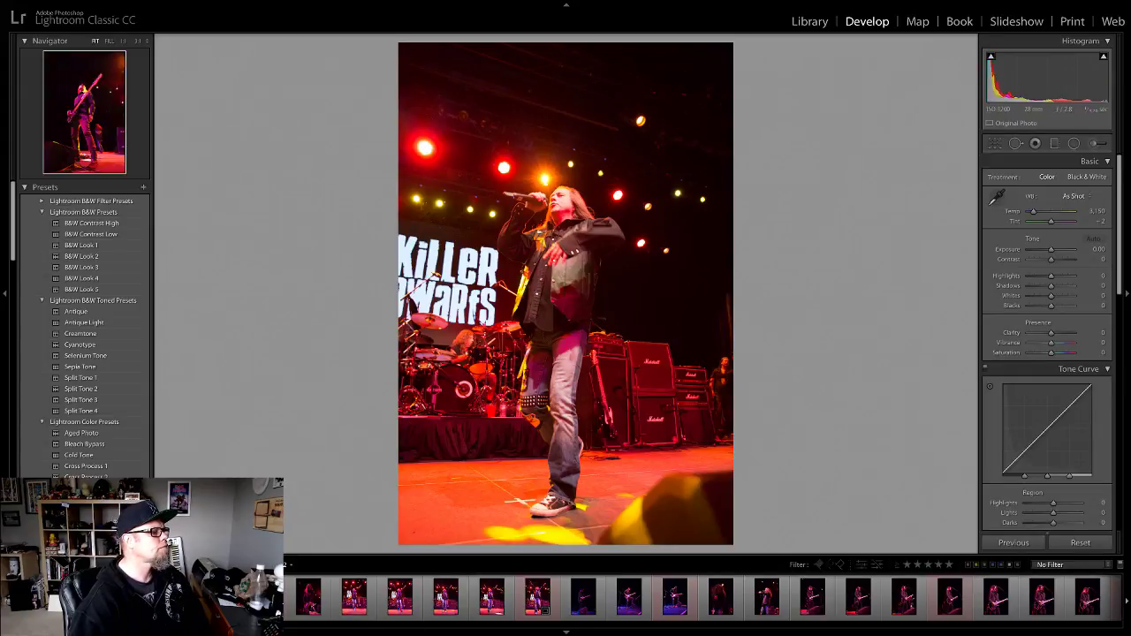
click(968, 565)
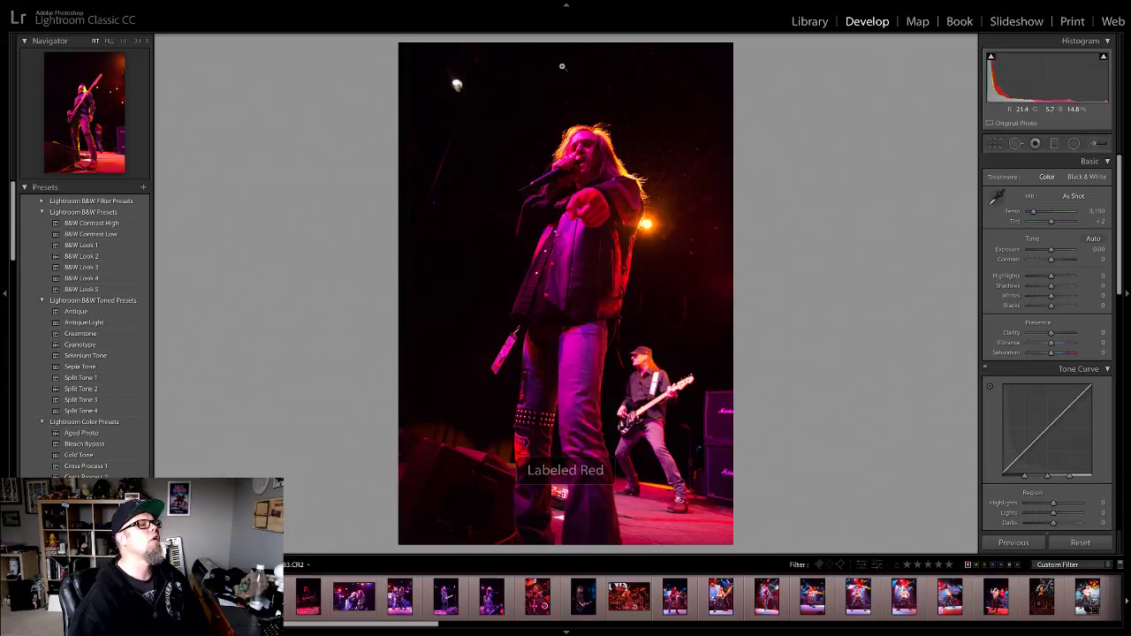
Step: Try the B&W Look 4 preset on the photo of the singer pointing at the camera, settling on B&W Look 5
click(587, 162)
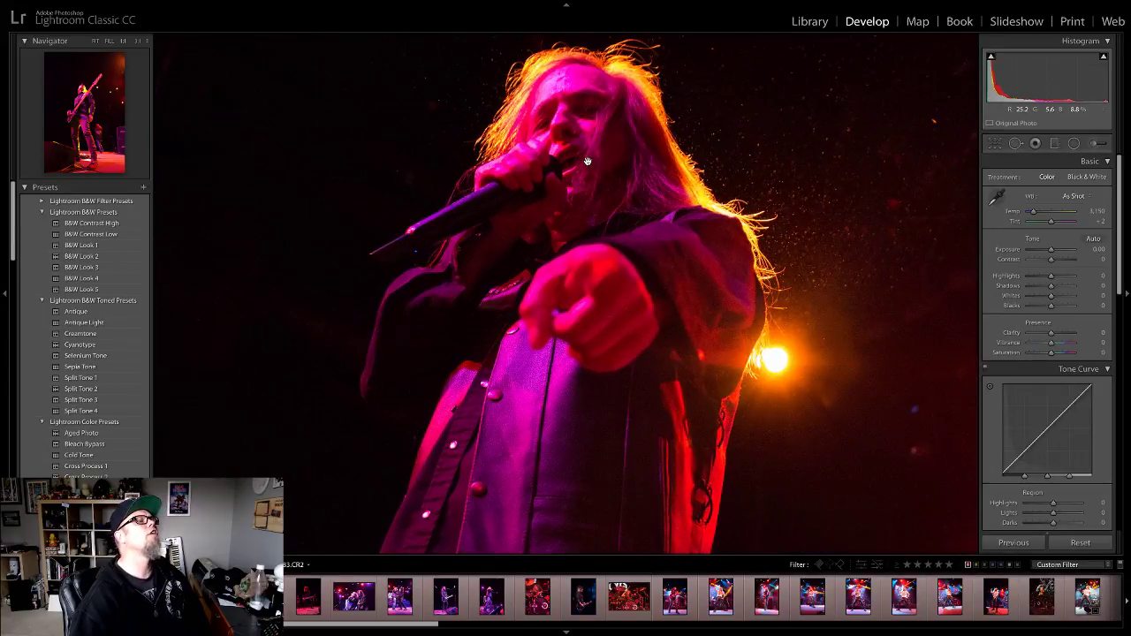
click(604, 125)
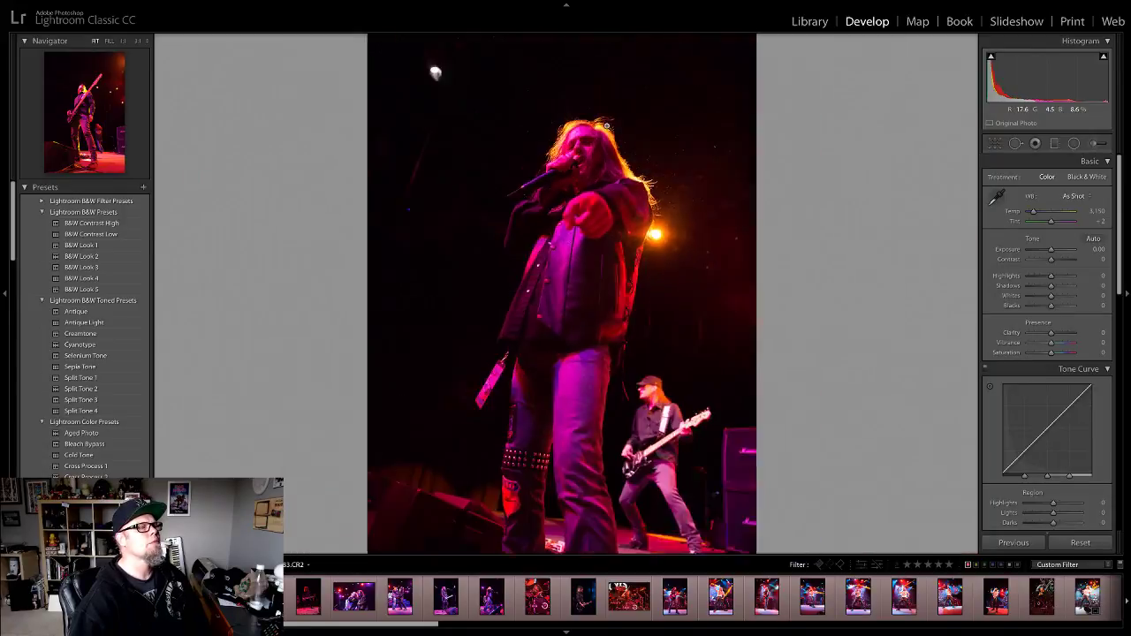
click(592, 141)
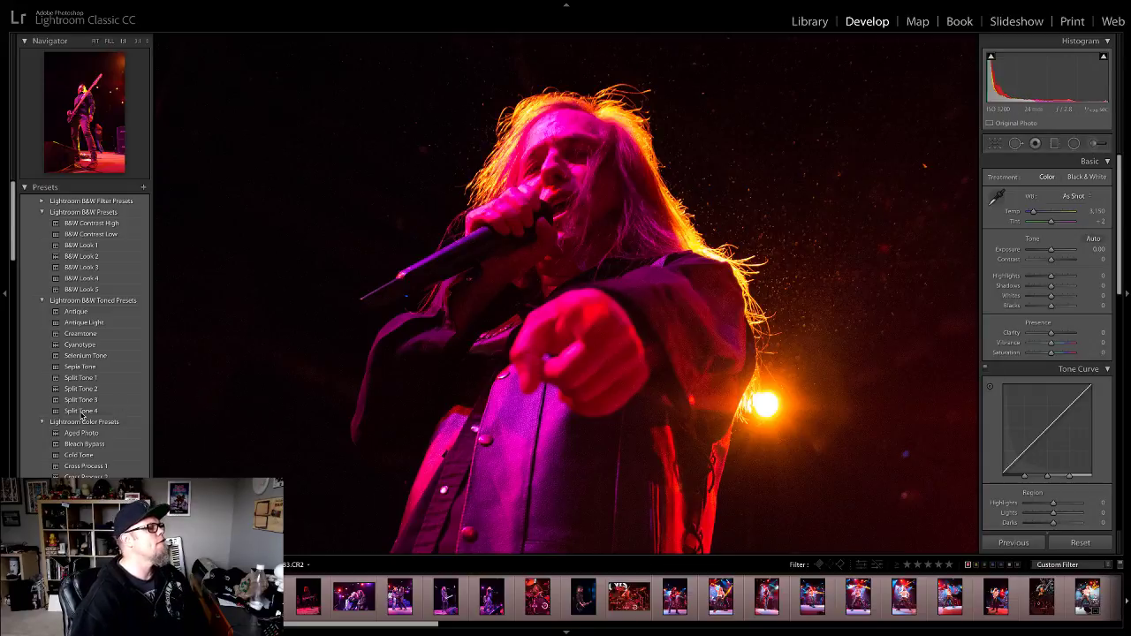
click(74, 279)
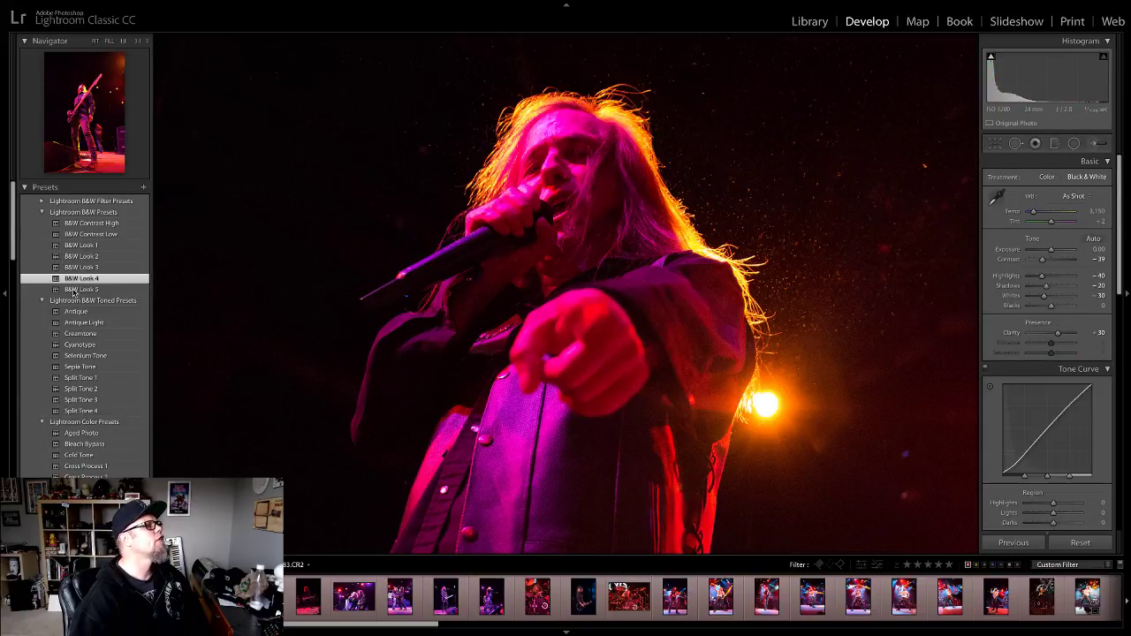
click(76, 290)
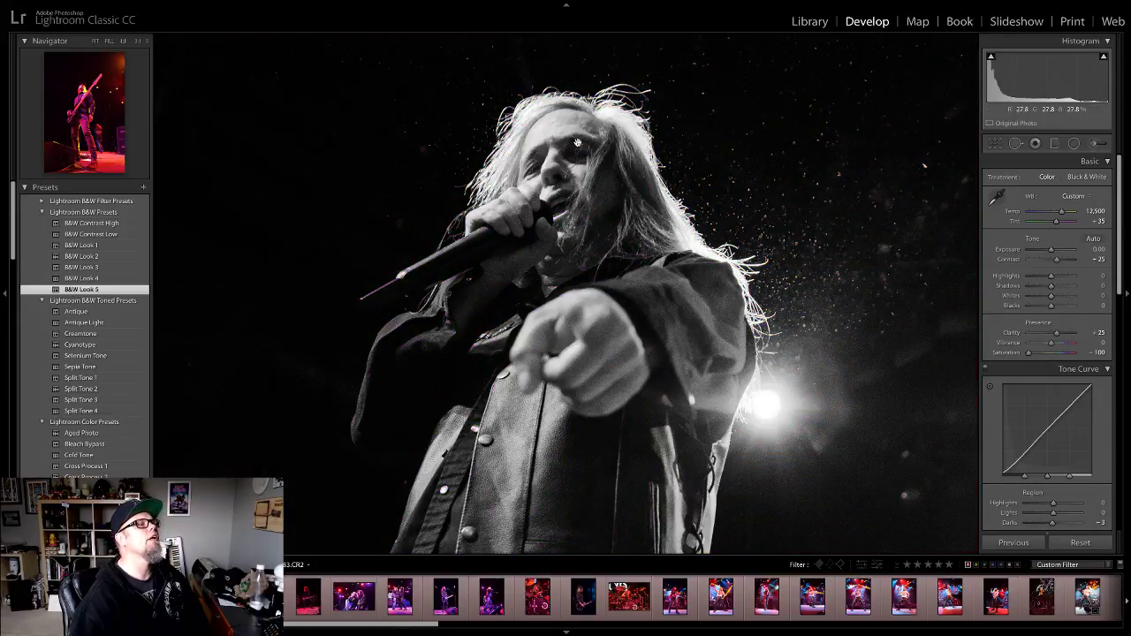
Step: Lower the black-and-white photo's Highlights to -17 and Blacks to -39
key(Right)
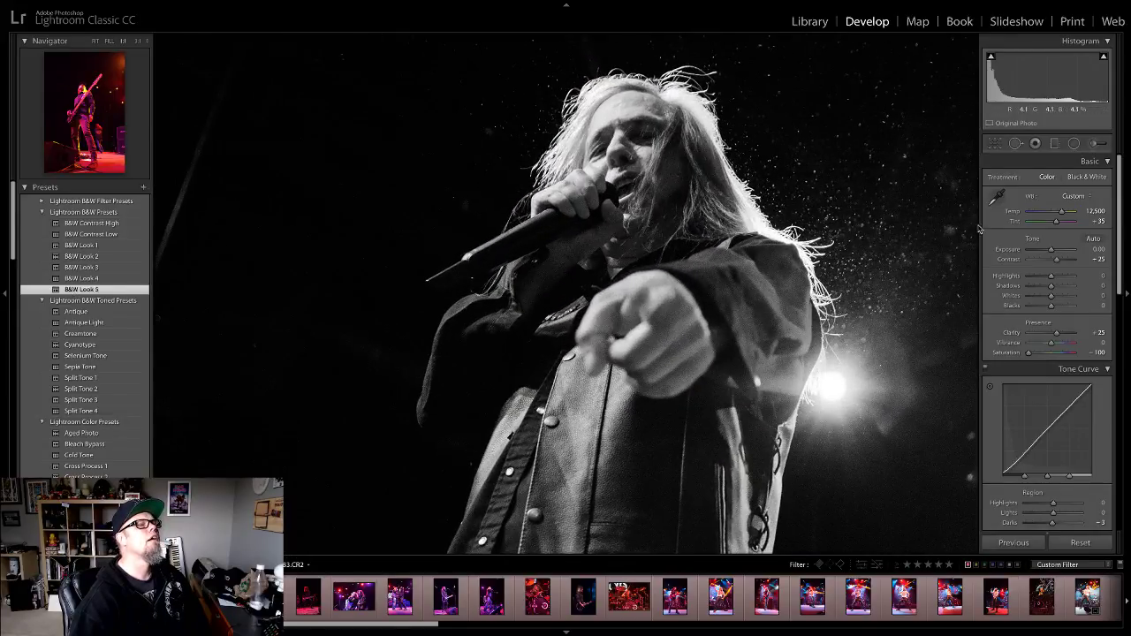
drag(1051, 306, 1047, 279)
click(585, 140)
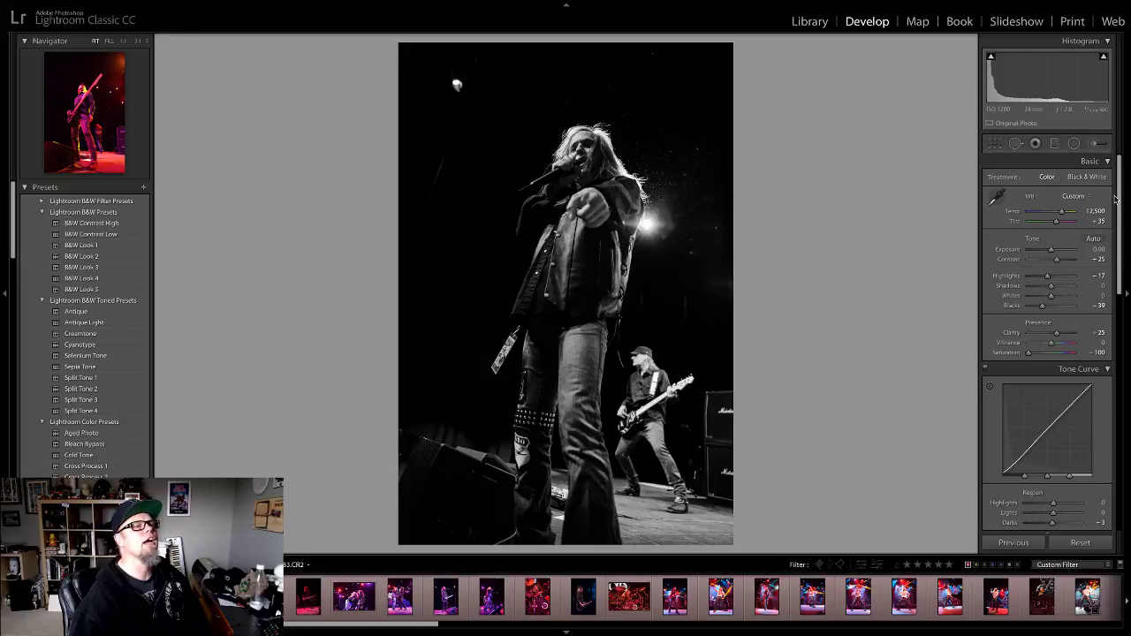
Step: Crop the photo slightly tighter at its original aspect ratio, reframing it around the singer and the bassist
click(997, 143)
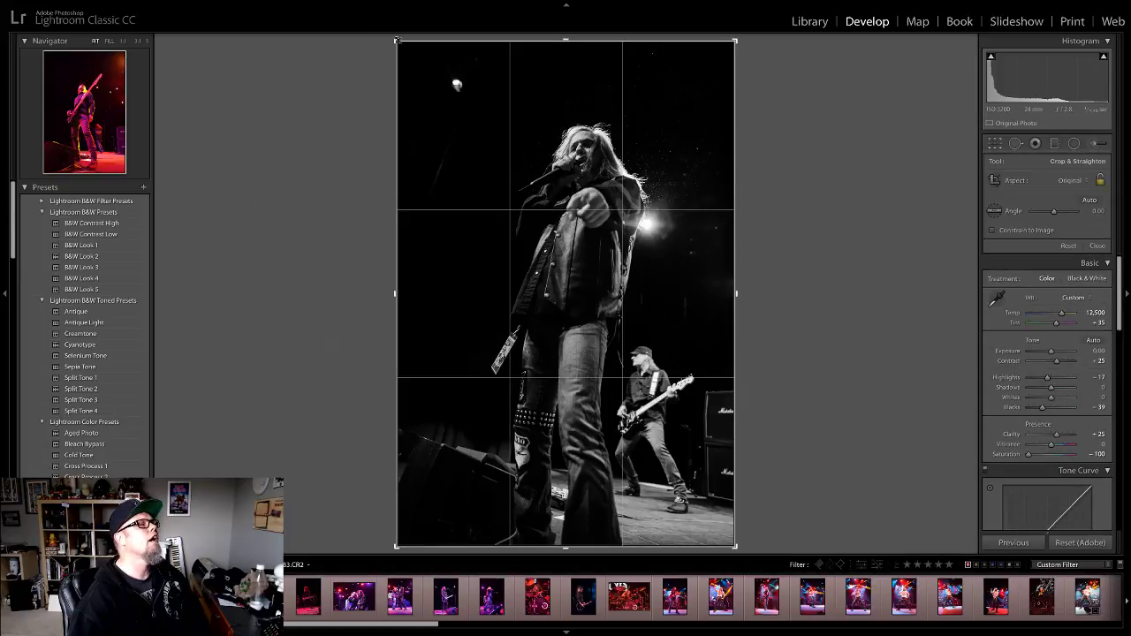
drag(396, 41, 411, 45)
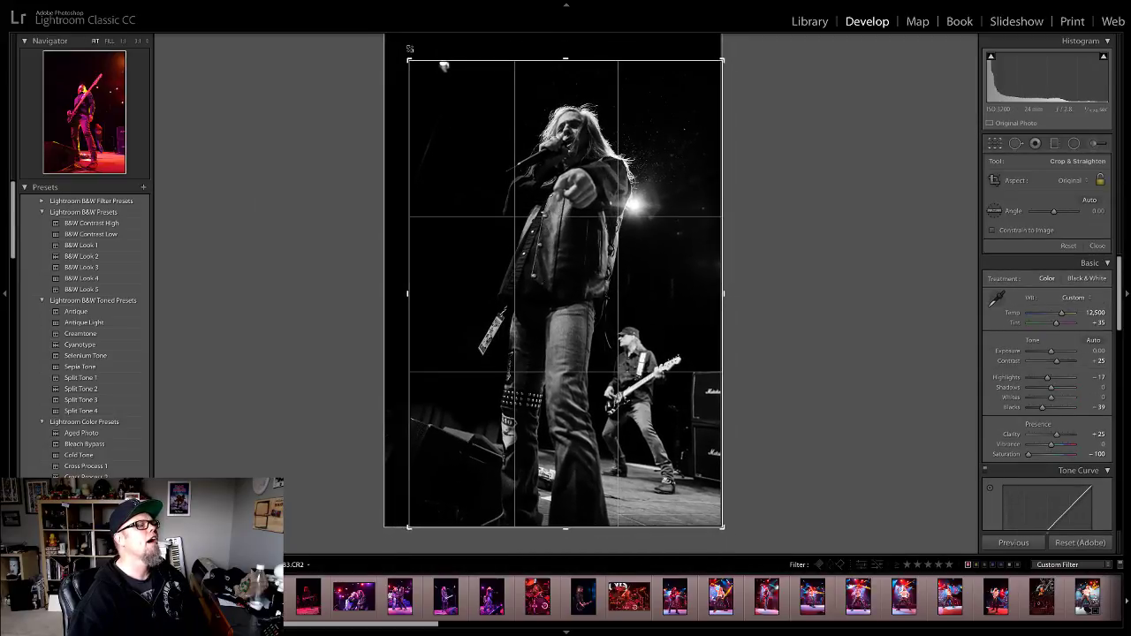
mouse_move(466, 122)
mouse_down()
mouse_move(494, 133)
mouse_move(484, 131)
mouse_up()
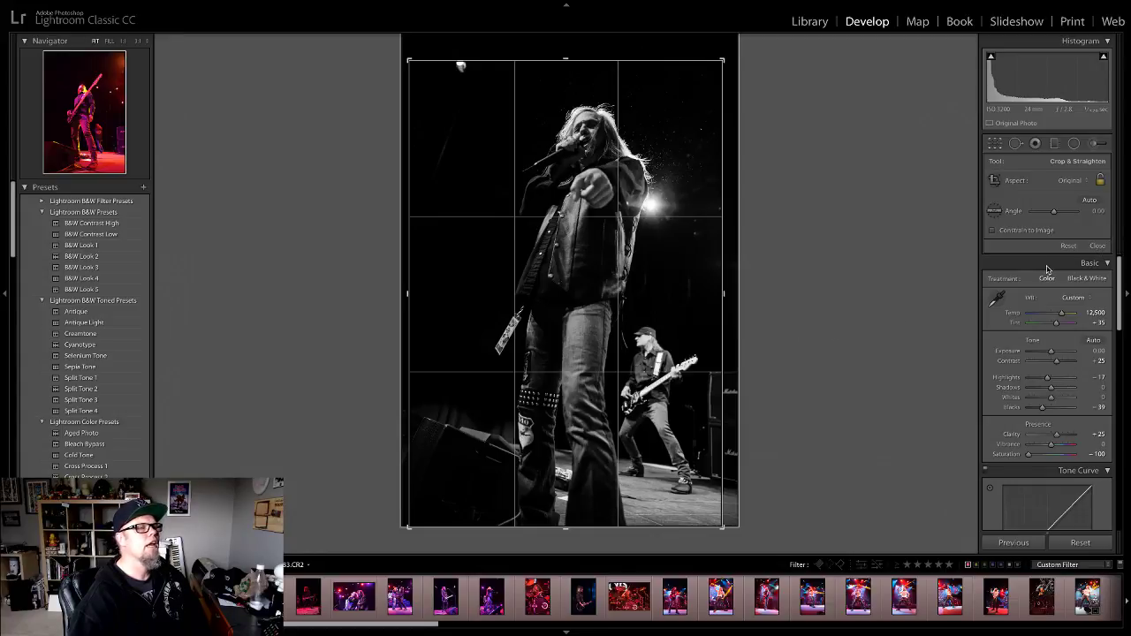
click(1095, 245)
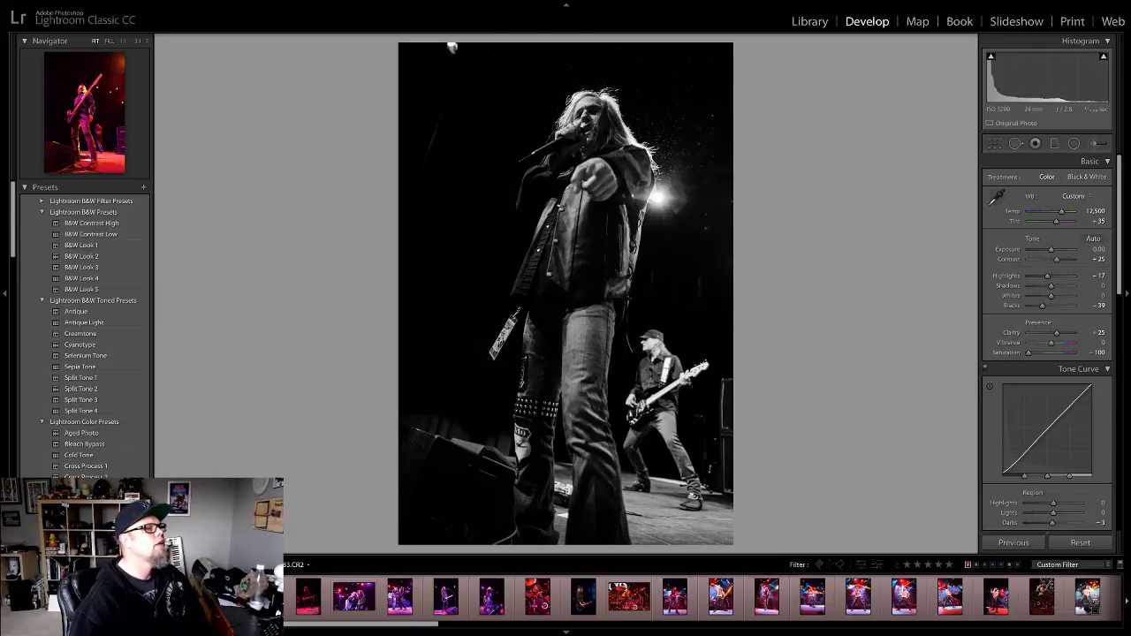
Step: Check the singer's face and hand up close in the cropped photo, and move on to the next red-labelled photo
click(593, 127)
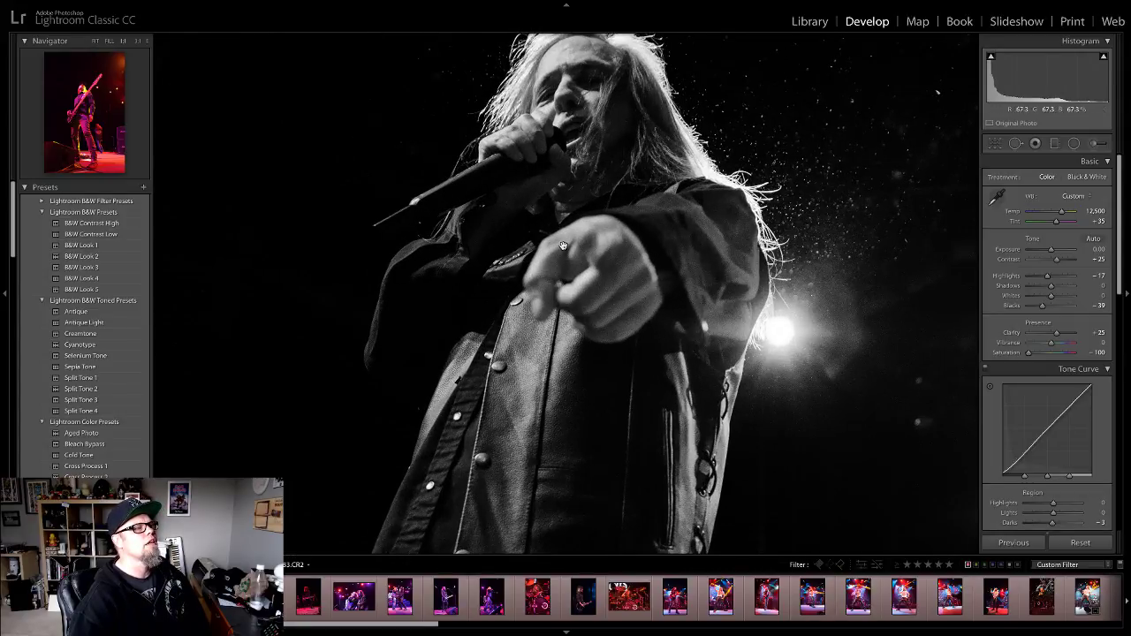
click(778, 318)
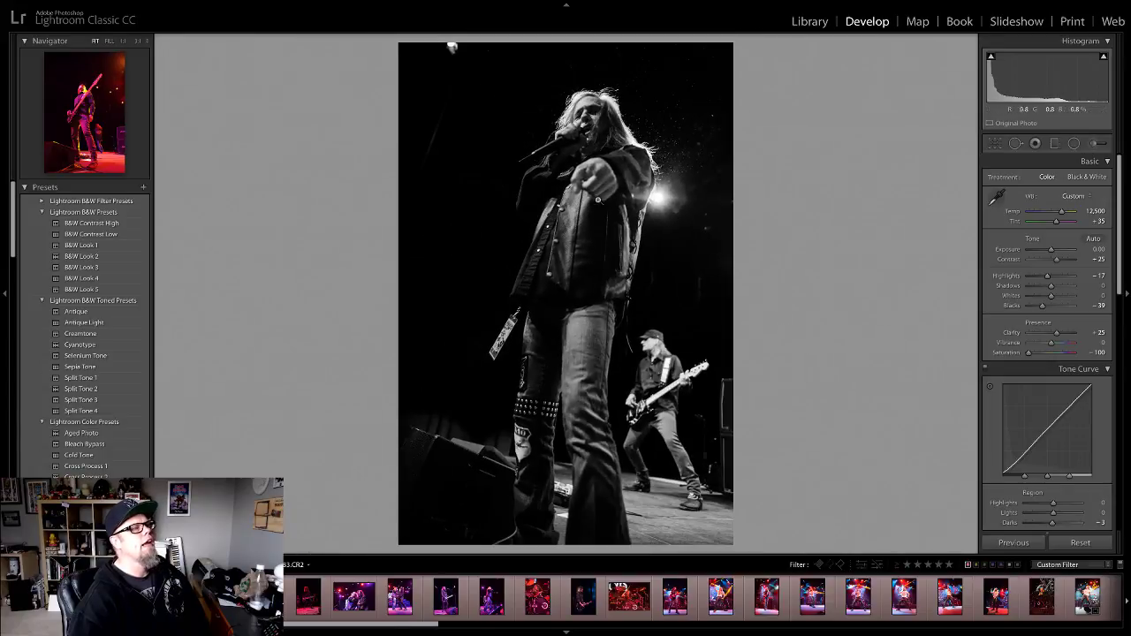
click(590, 104)
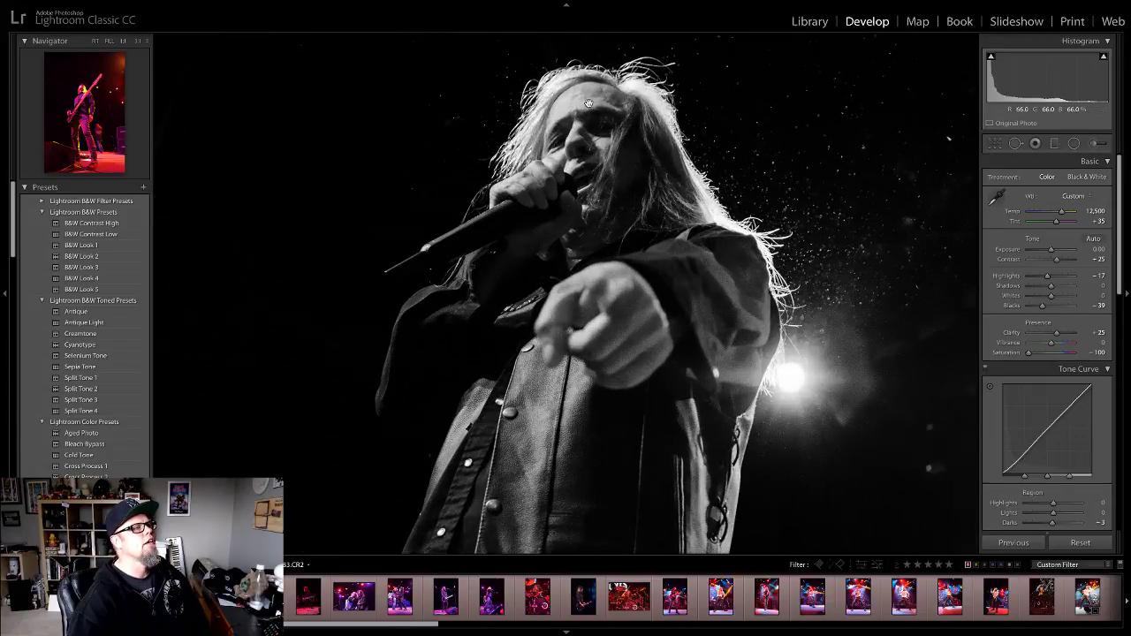
click(514, 230)
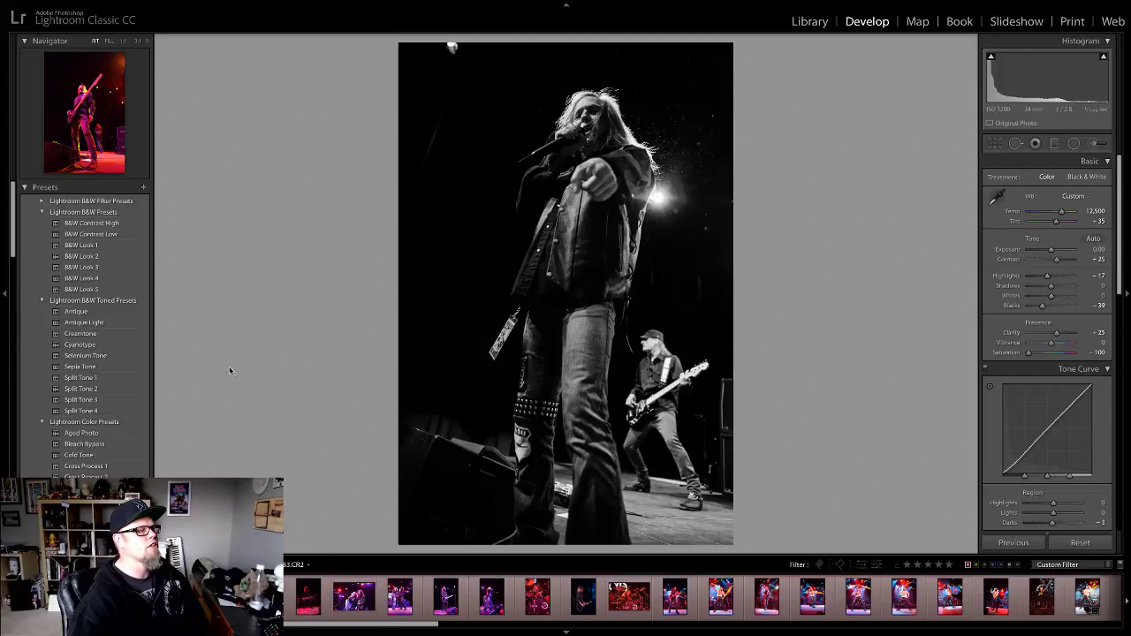
key(Right)
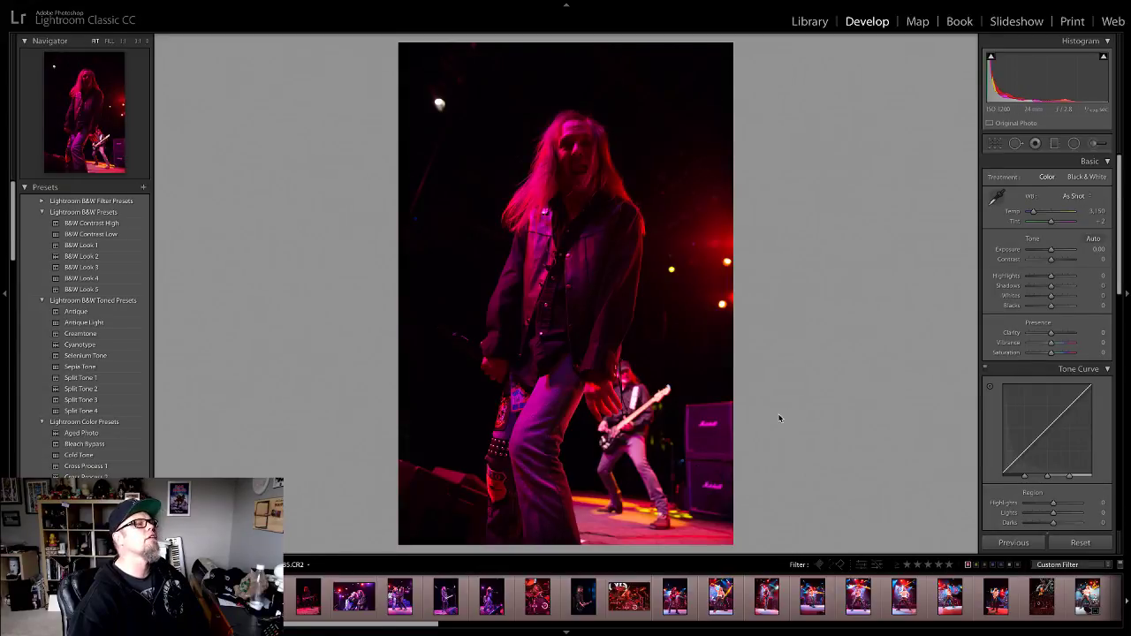
Step: Try to neutralise the red cast by sampling the singer's shadowed face as the white balance target
click(567, 155)
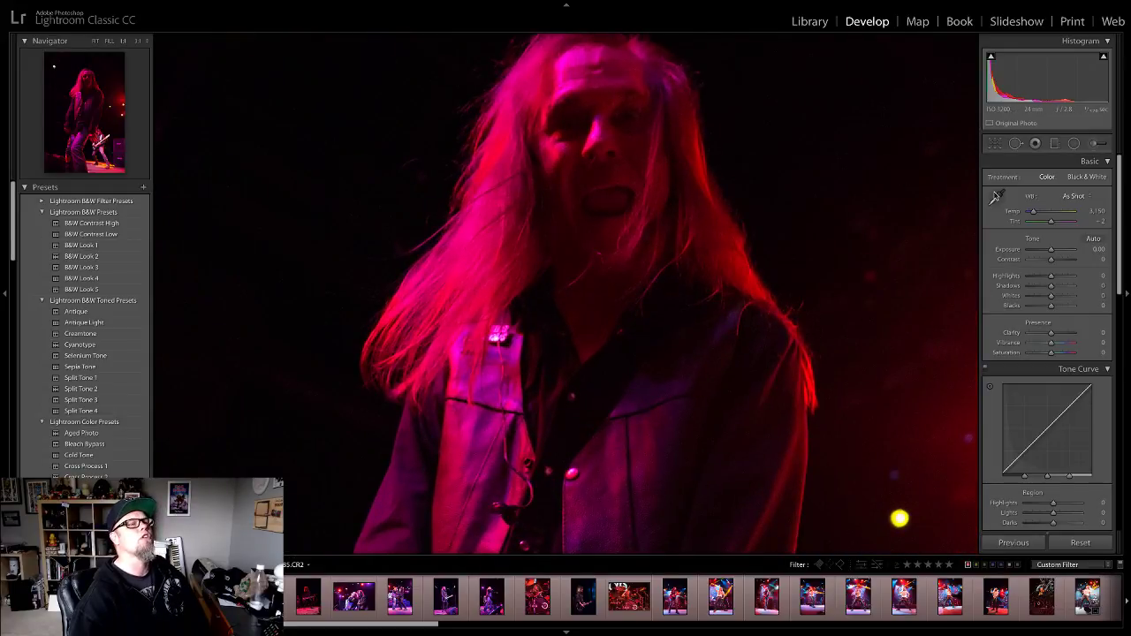
click(997, 196)
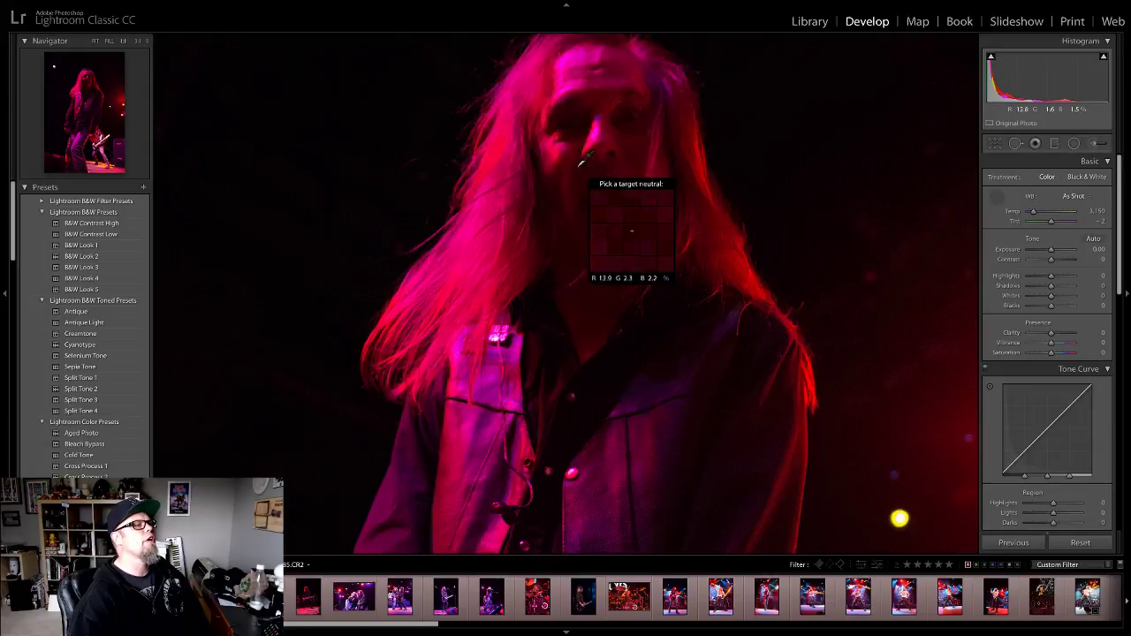
click(599, 232)
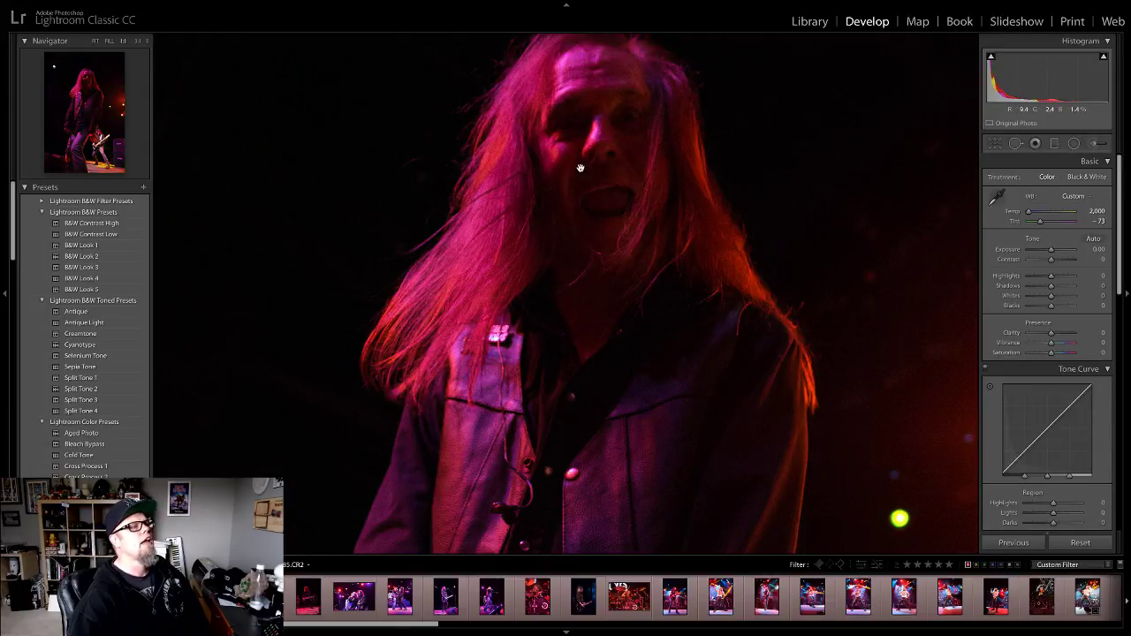
Step: Try extreme white balance values on the photo, with Temp at 50,000 and Tint at -150
double_click(1031, 213)
key(ctrl+z)
key(ctrl+y)
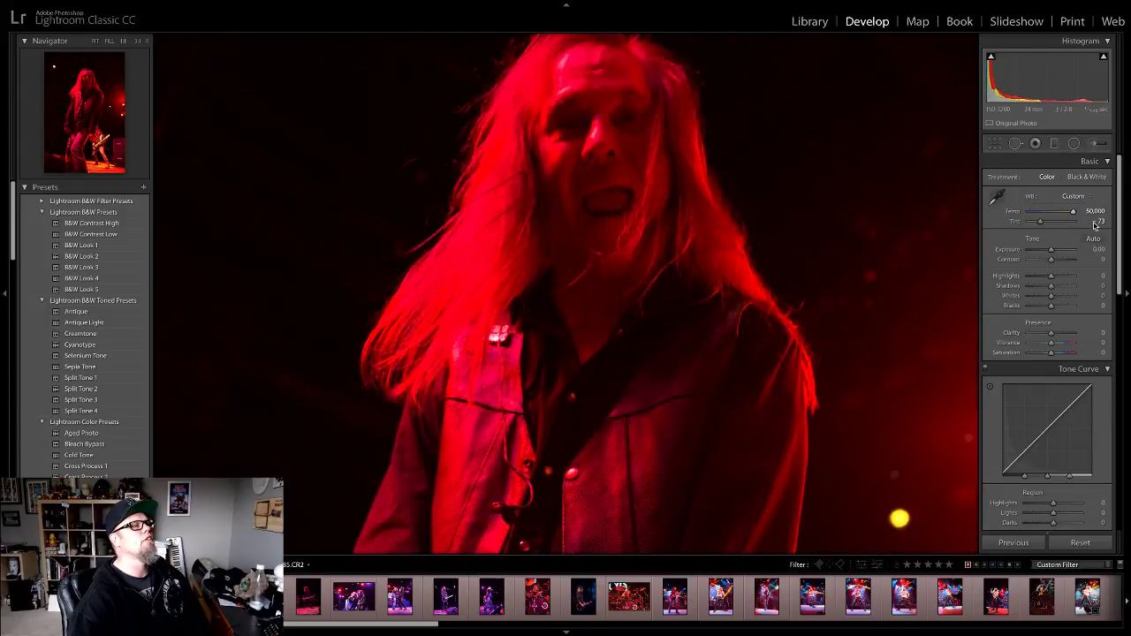
key(ctrl+z)
drag(1040, 223, 1016, 231)
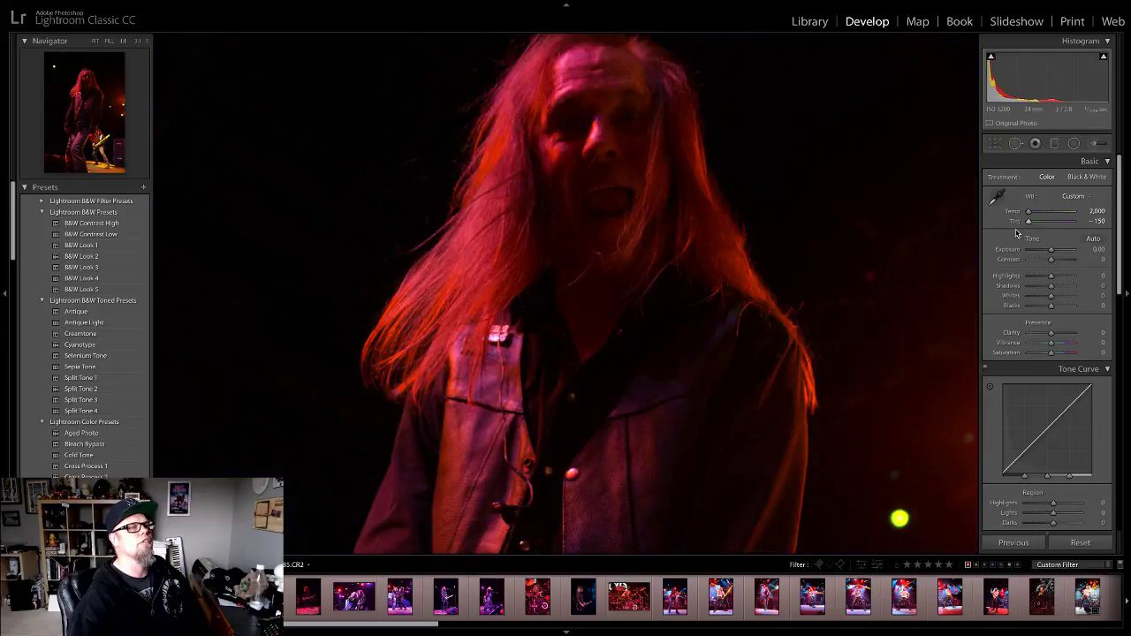
Step: Undo the tint and white balance changes, returning the photo to its As Shot white balance
click(732, 247)
key(ctrl+z)
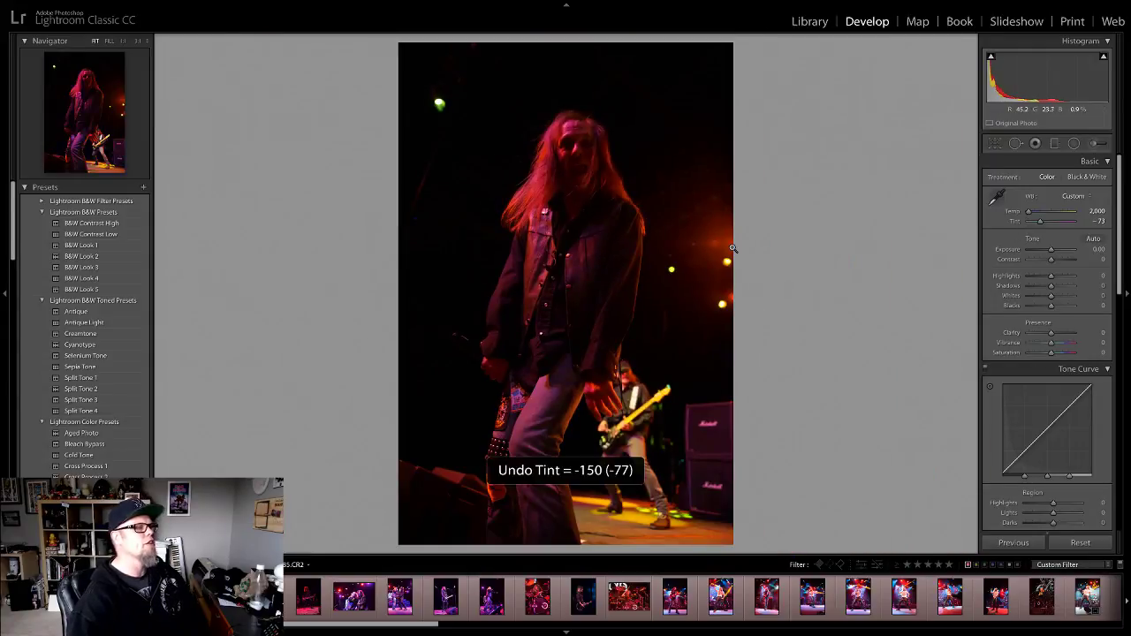
key(ctrl+z)
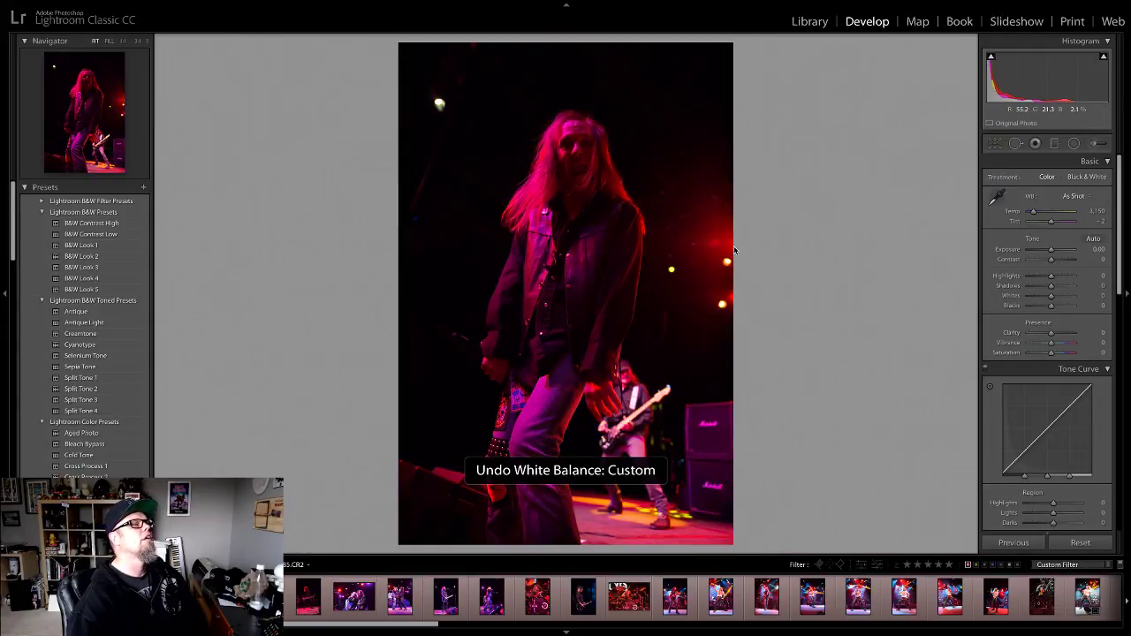
key(ctrl+z)
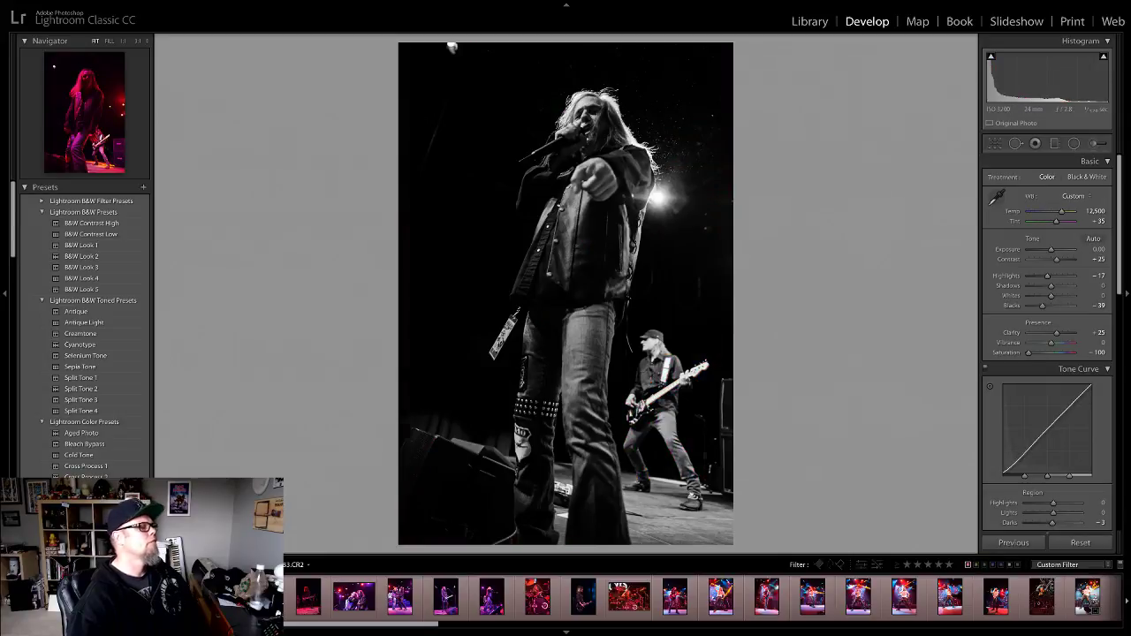
key(ctrl+z)
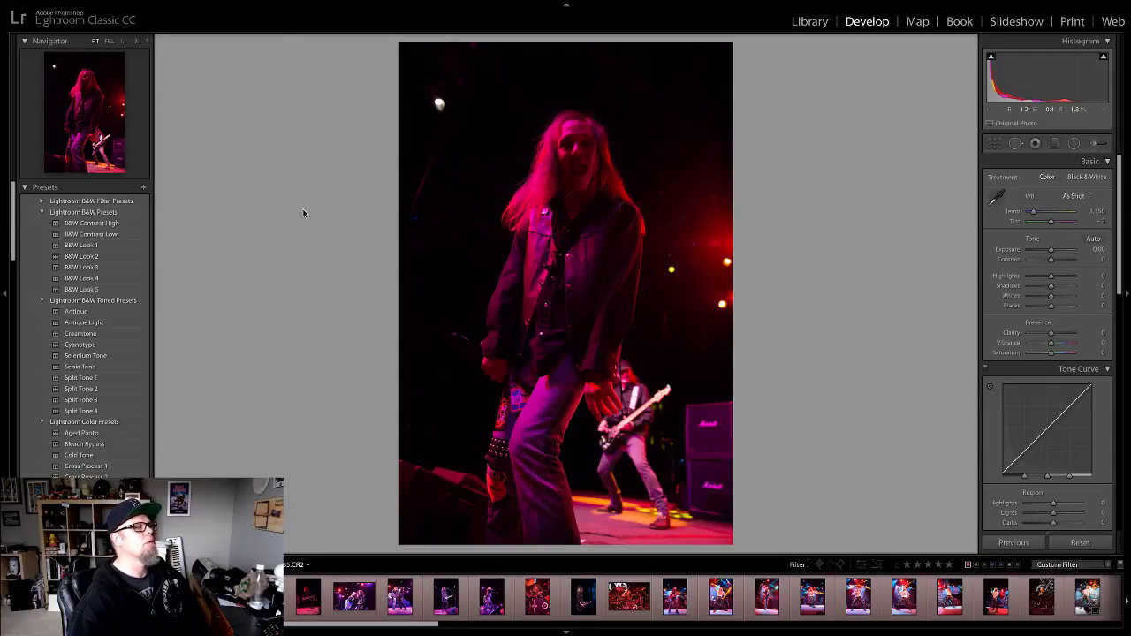
Step: Apply the B&W Look 4 preset to the red-lit singer photo and raise its Highlights to +36
click(92, 279)
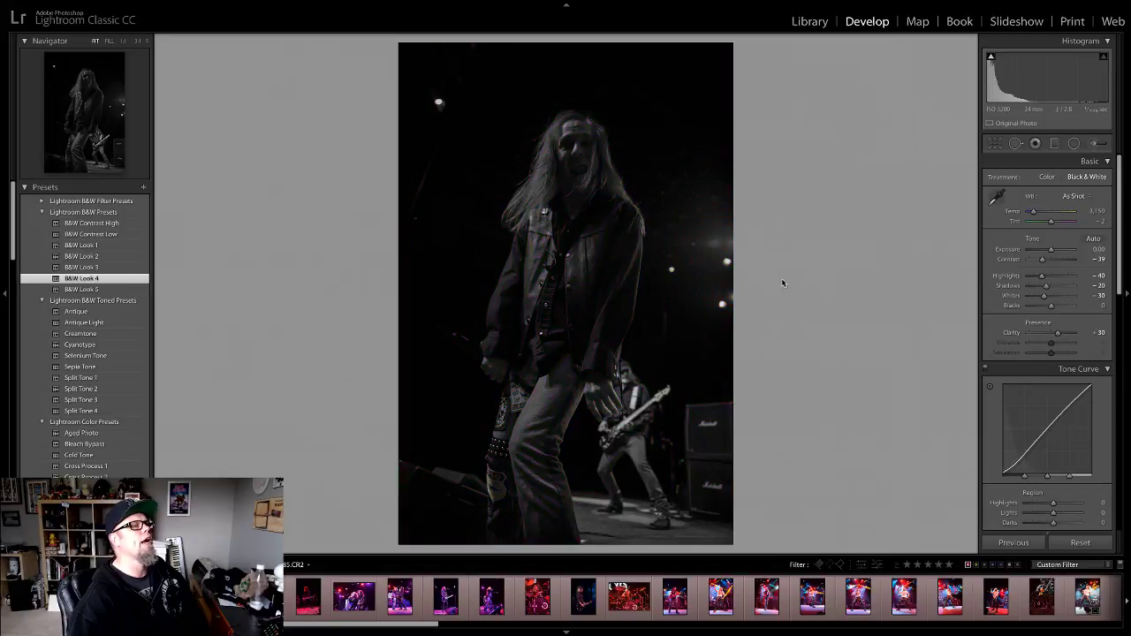
click(591, 144)
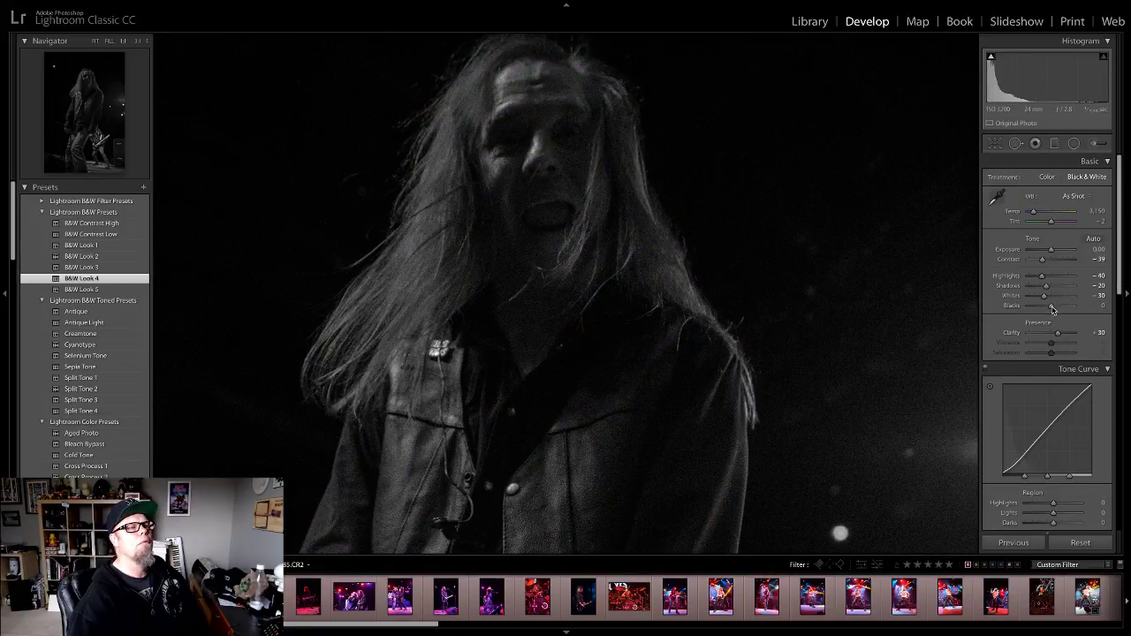
drag(1042, 277, 1058, 278)
click(625, 161)
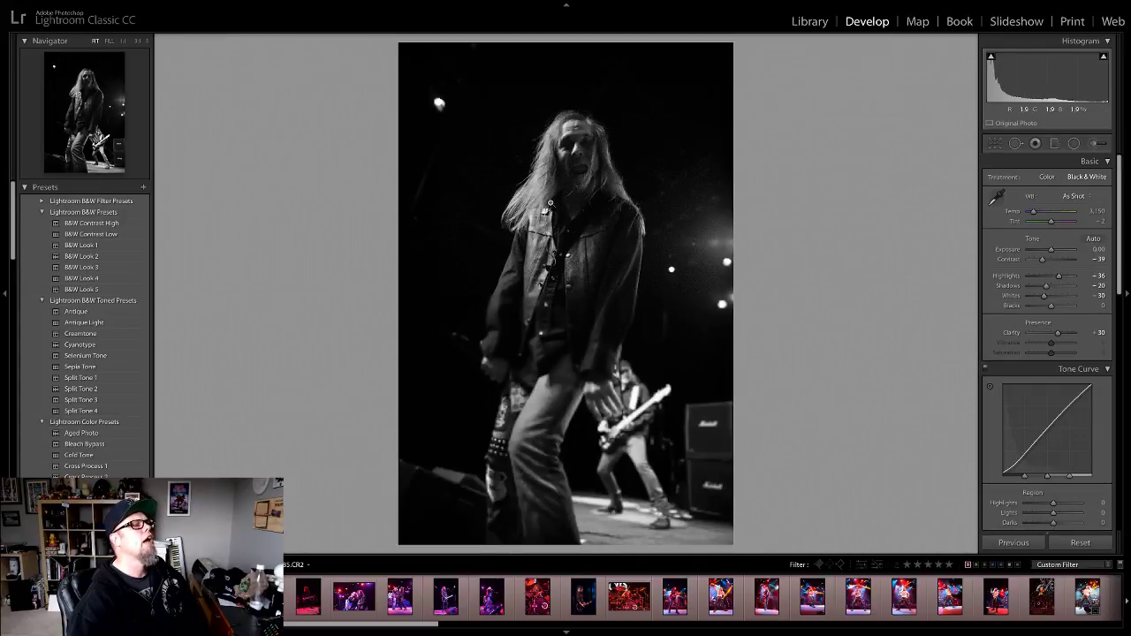
click(625, 161)
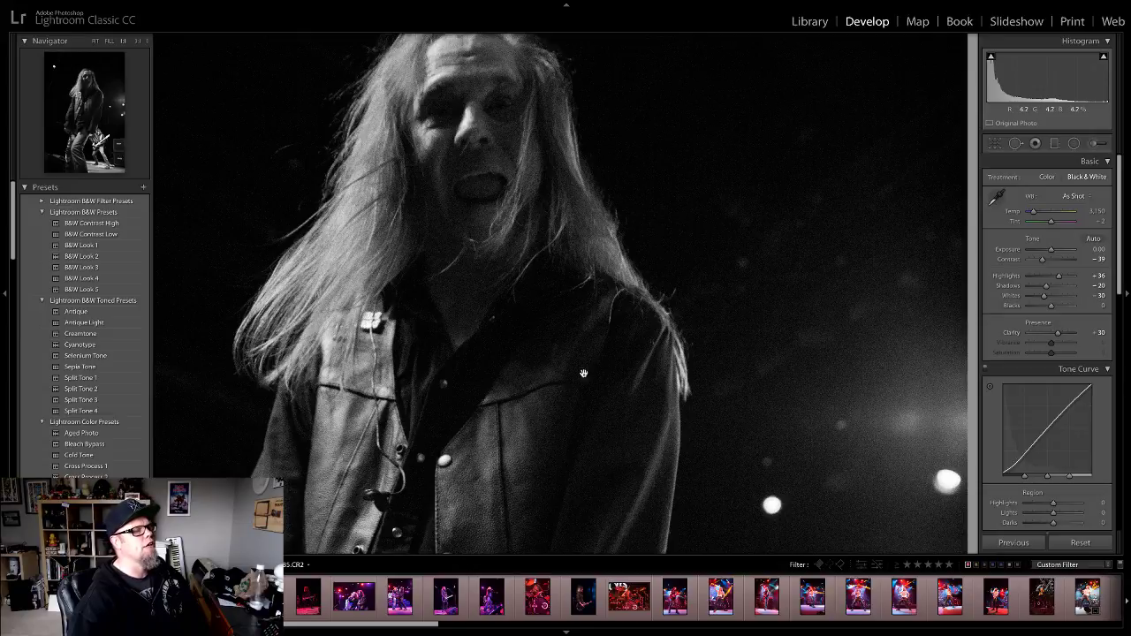
click(704, 375)
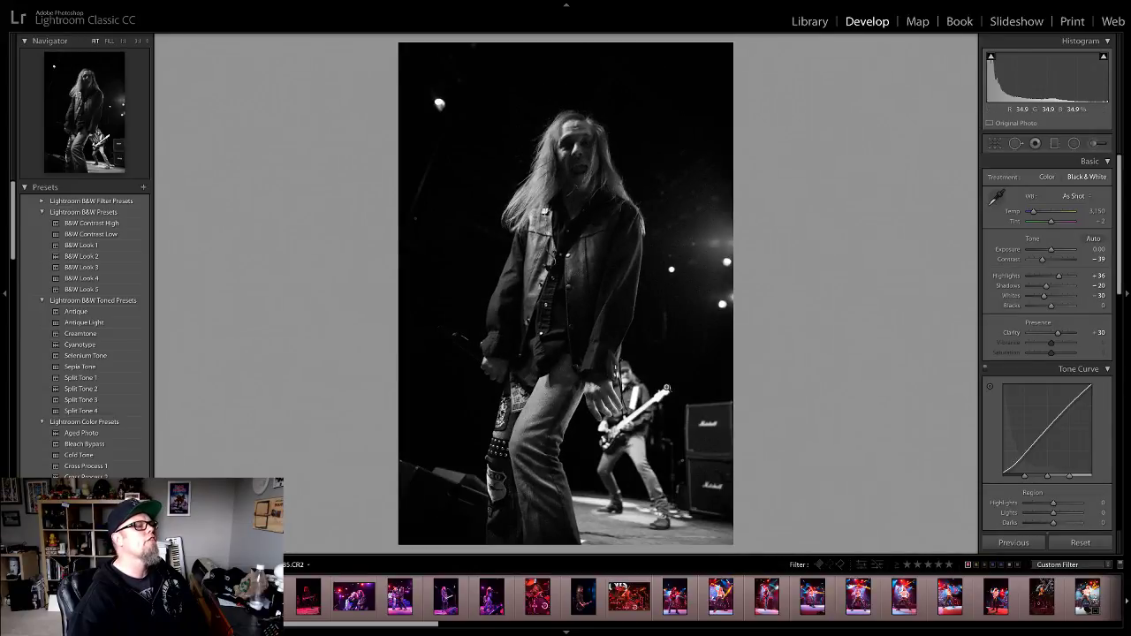
Step: Convert the photo of the singer with both arms raised using the B&W Look 5 preset
key(Right)
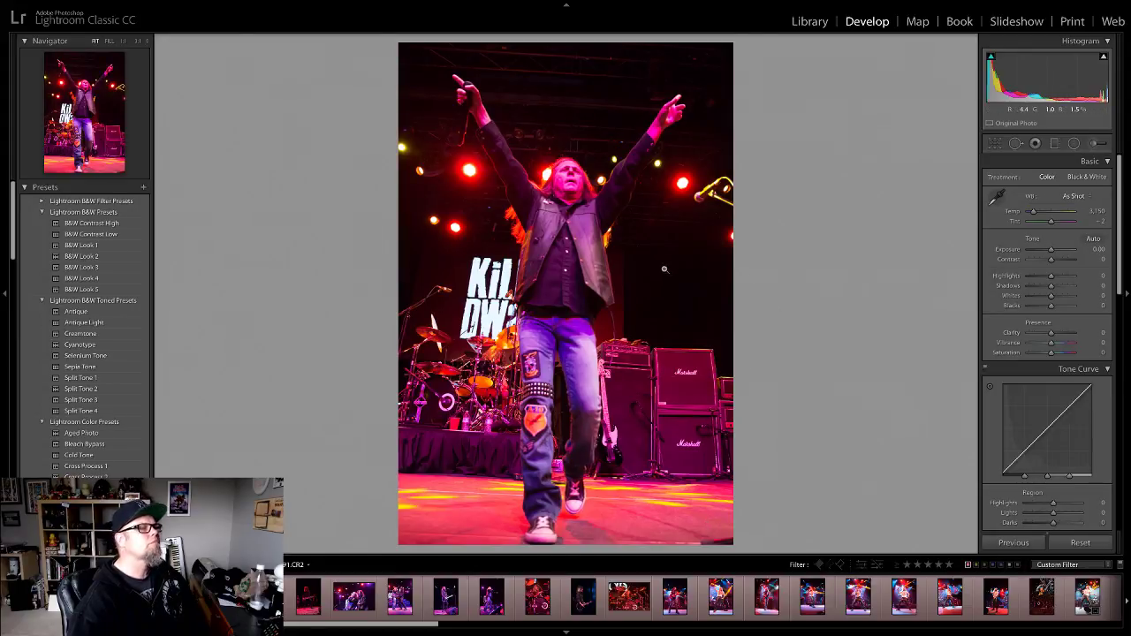
click(563, 160)
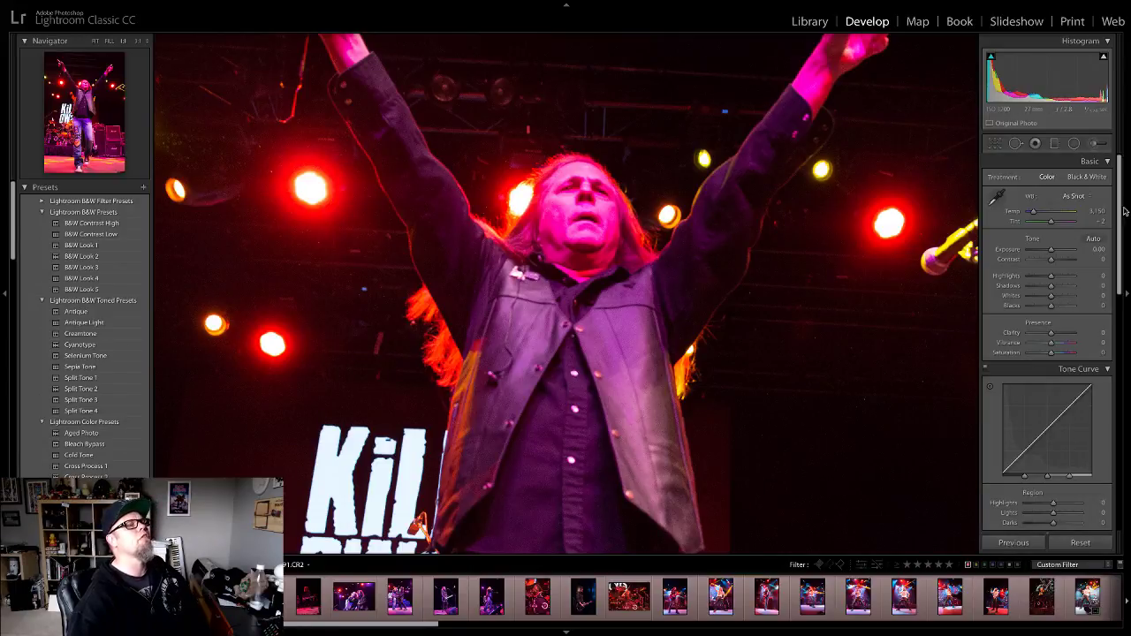
click(82, 290)
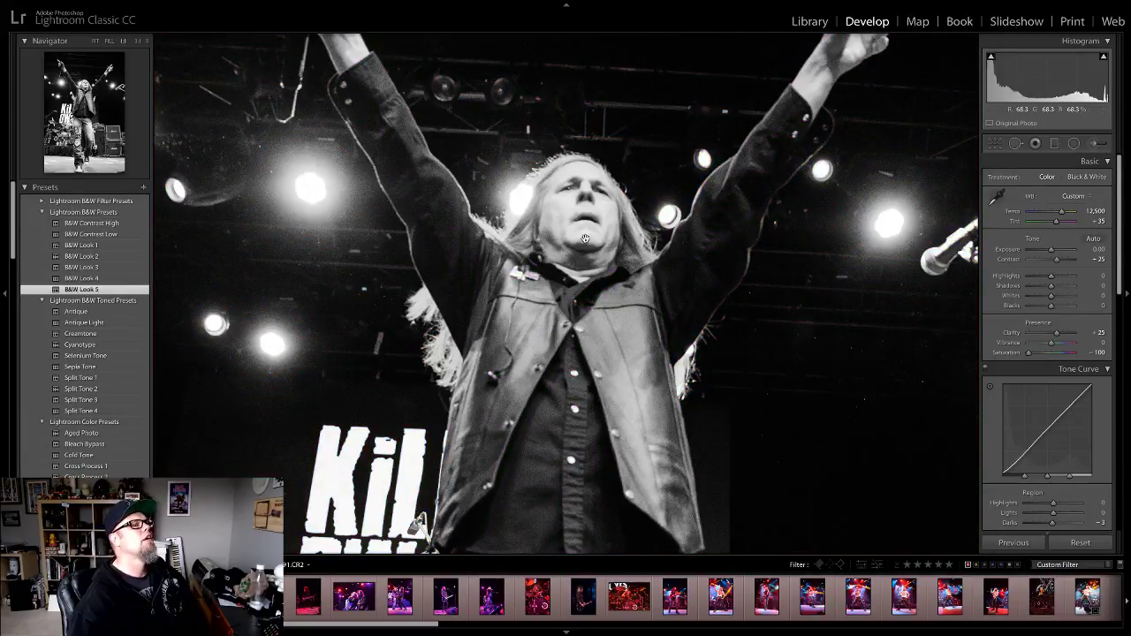
click(585, 239)
Step: Lower the arms-raised singer photo's Highlights to -90 and its Blacks to -43
drag(1051, 277, 1030, 280)
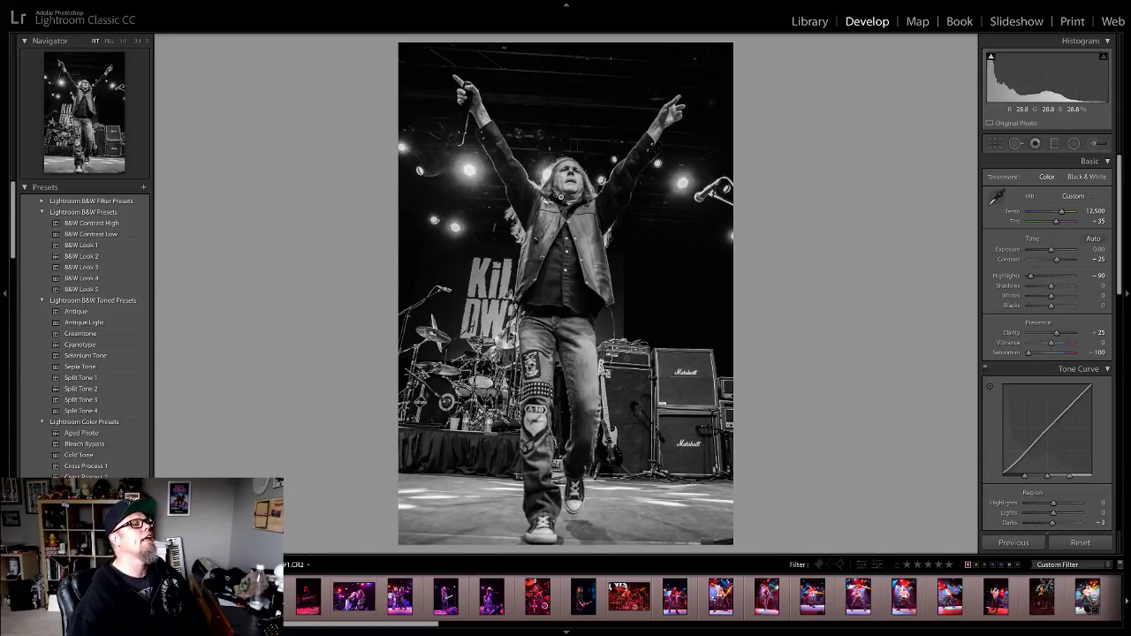
click(564, 177)
click(564, 177)
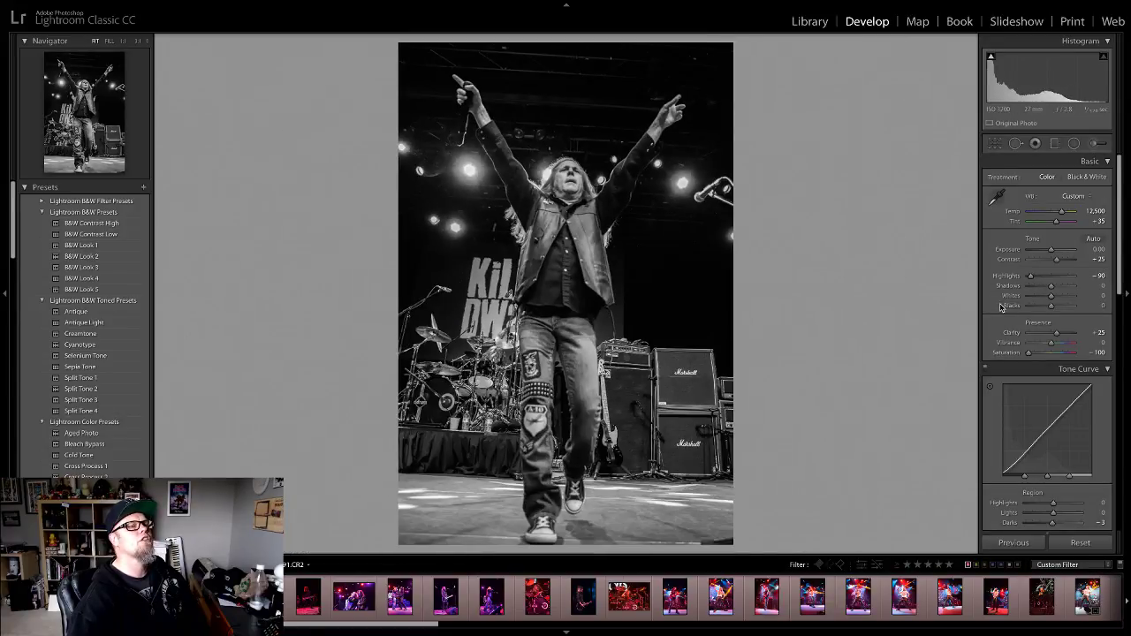
drag(1051, 306, 1040, 307)
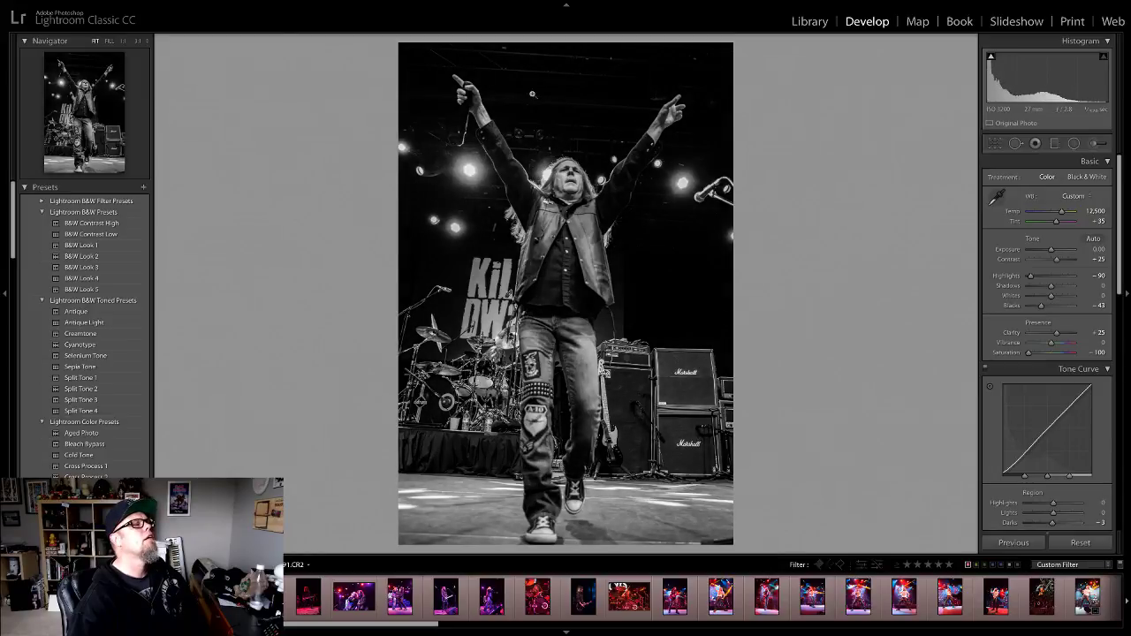
click(570, 166)
click(571, 160)
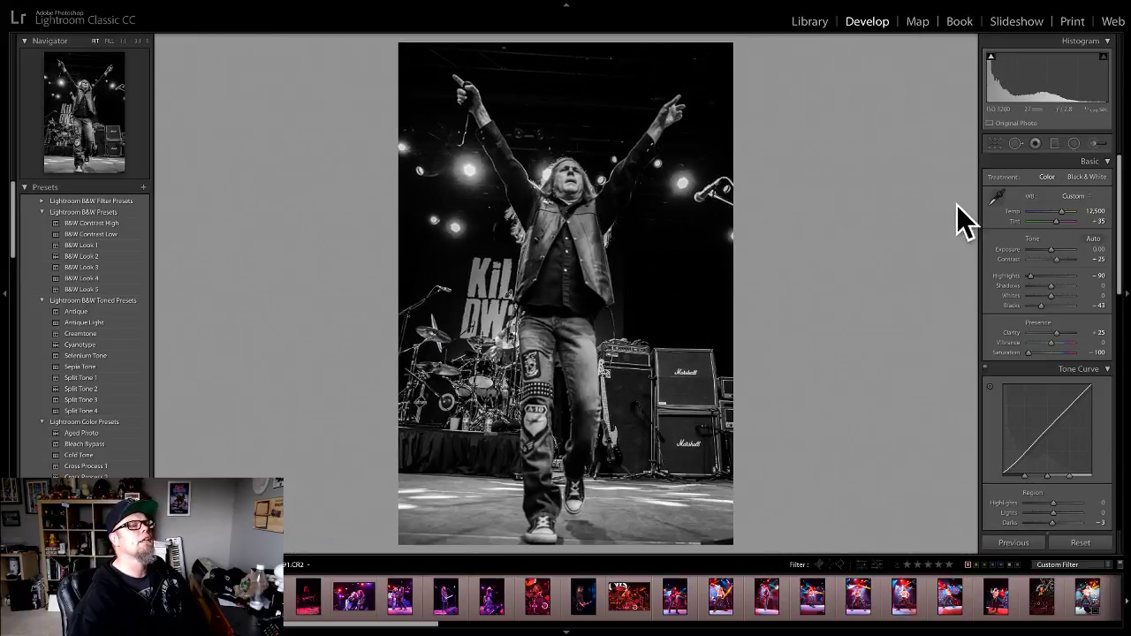
Step: Refine the crop around the arms-raised singer, keeping the original aspect ratio, and close the crop tool
key(r)
drag(755, 539, 716, 513)
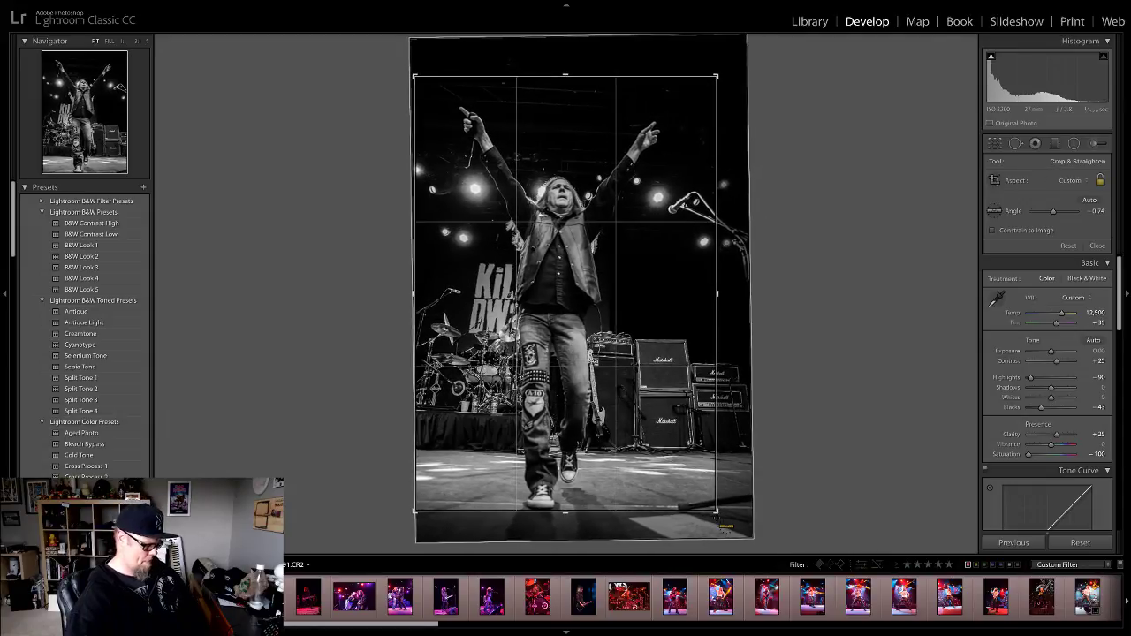
key(ctrl+z)
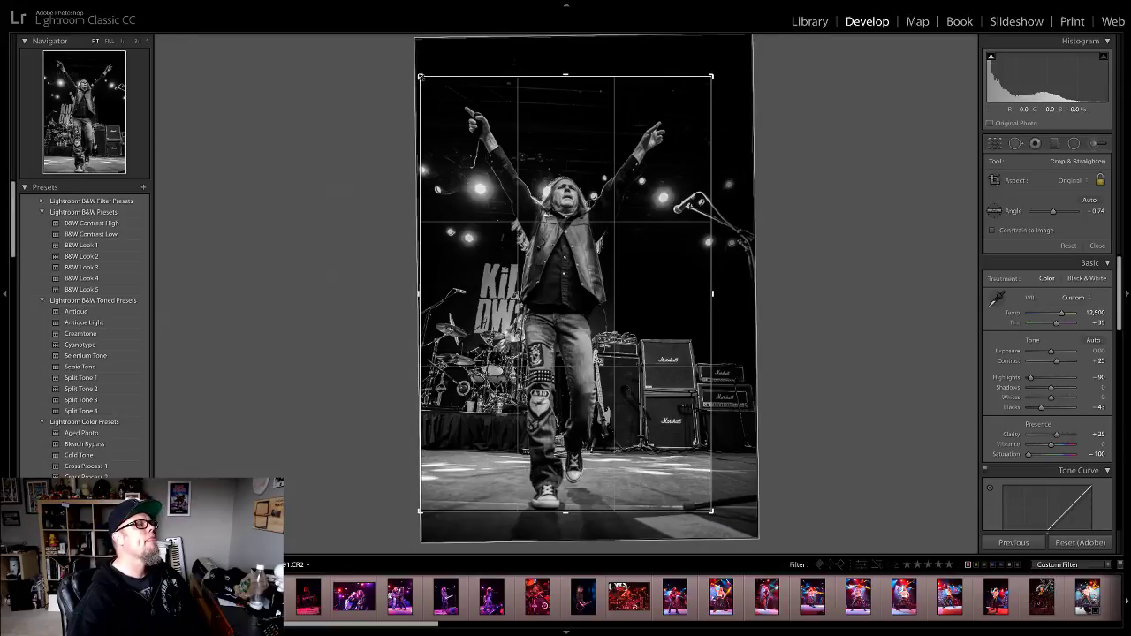
drag(708, 67, 719, 71)
drag(715, 70, 704, 88)
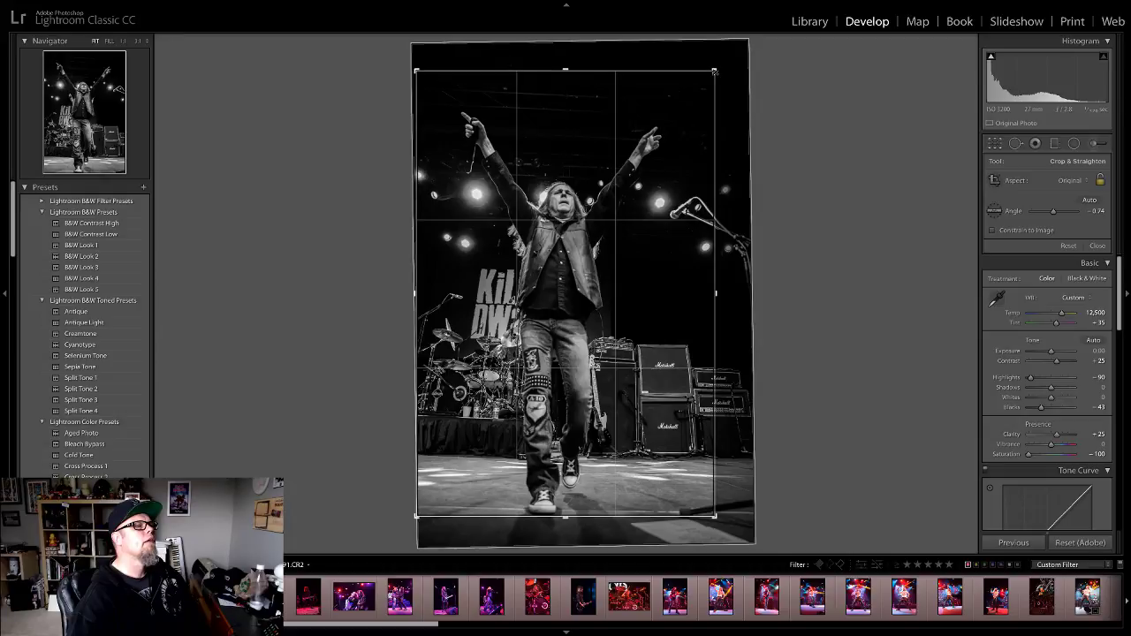
click(1096, 249)
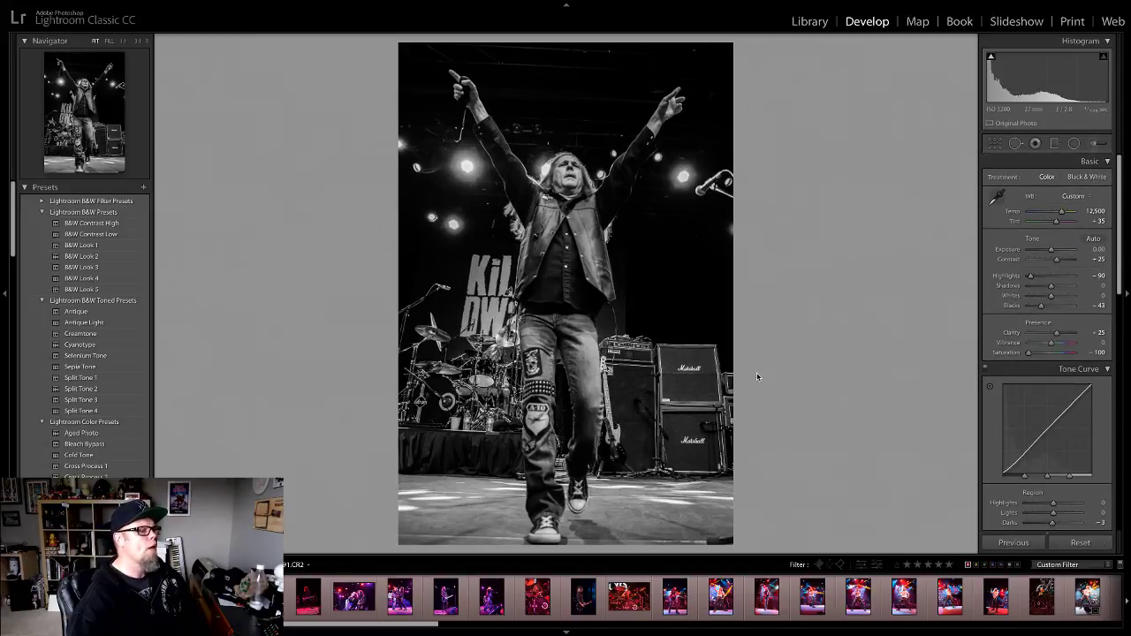
Step: Set Luminance noise reduction to 13 and check the singer's face and vest up close
scroll(1038, 454, down, 10)
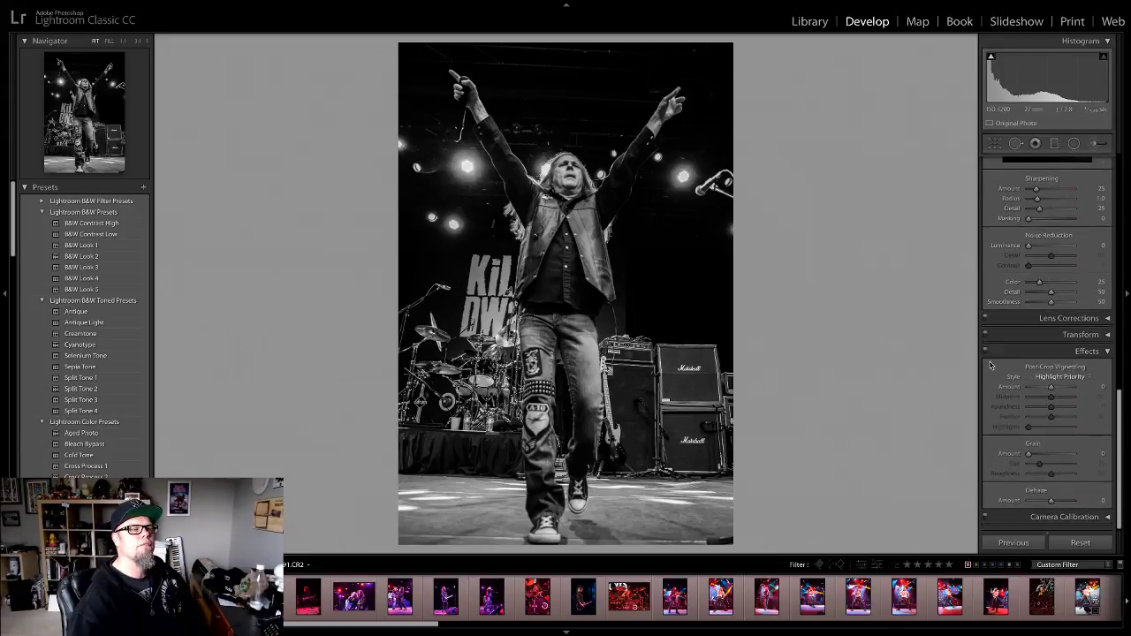
drag(1028, 245, 1035, 245)
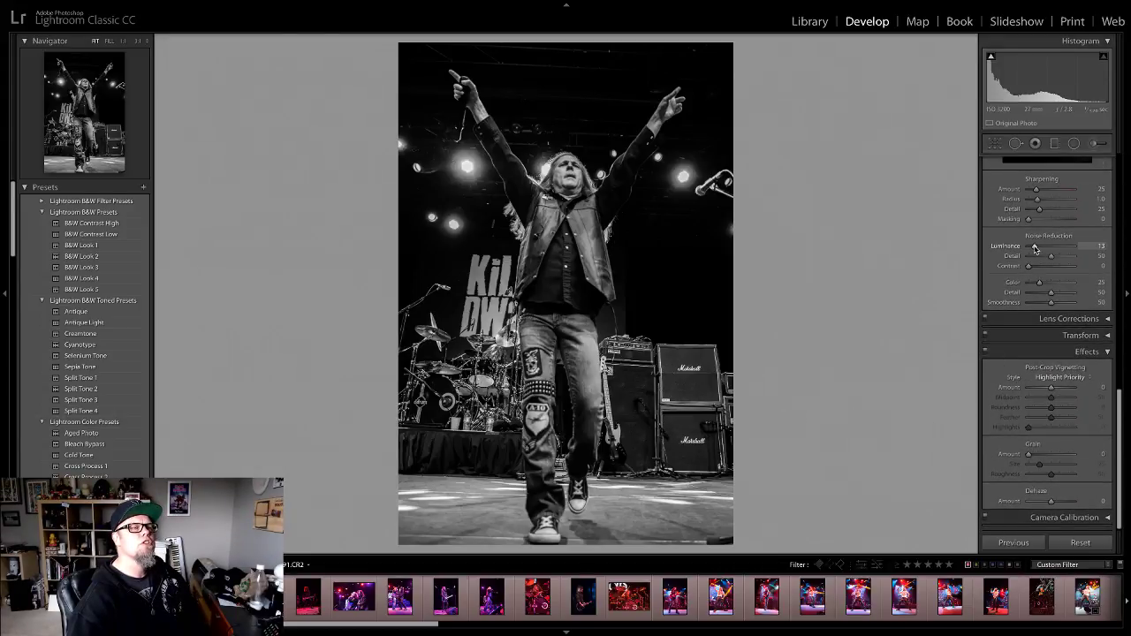
click(566, 251)
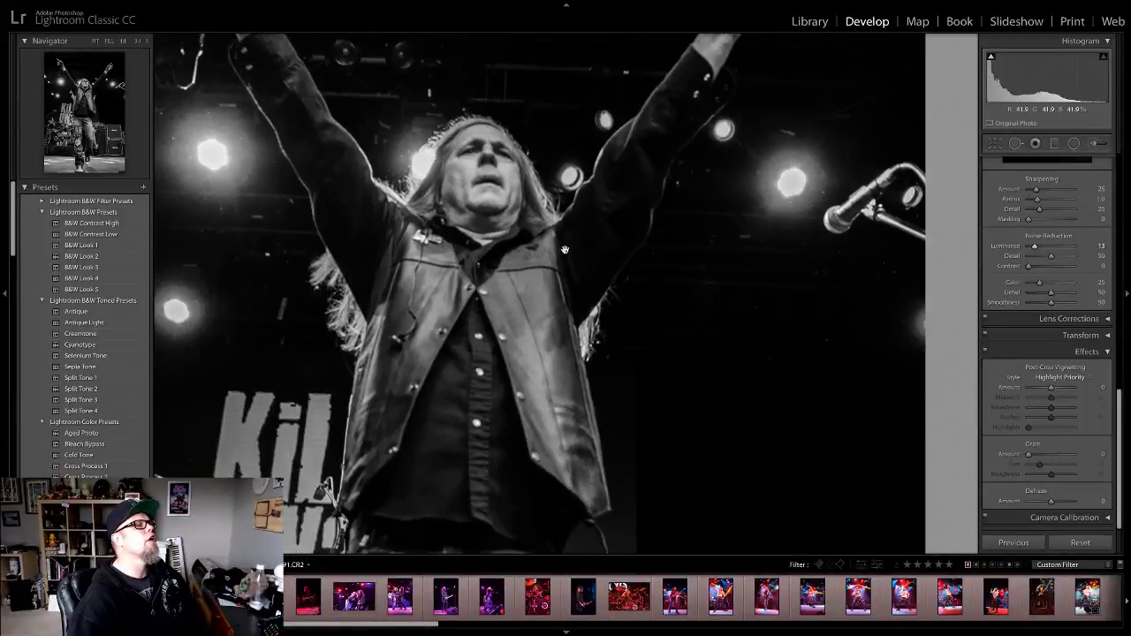
drag(566, 250, 621, 292)
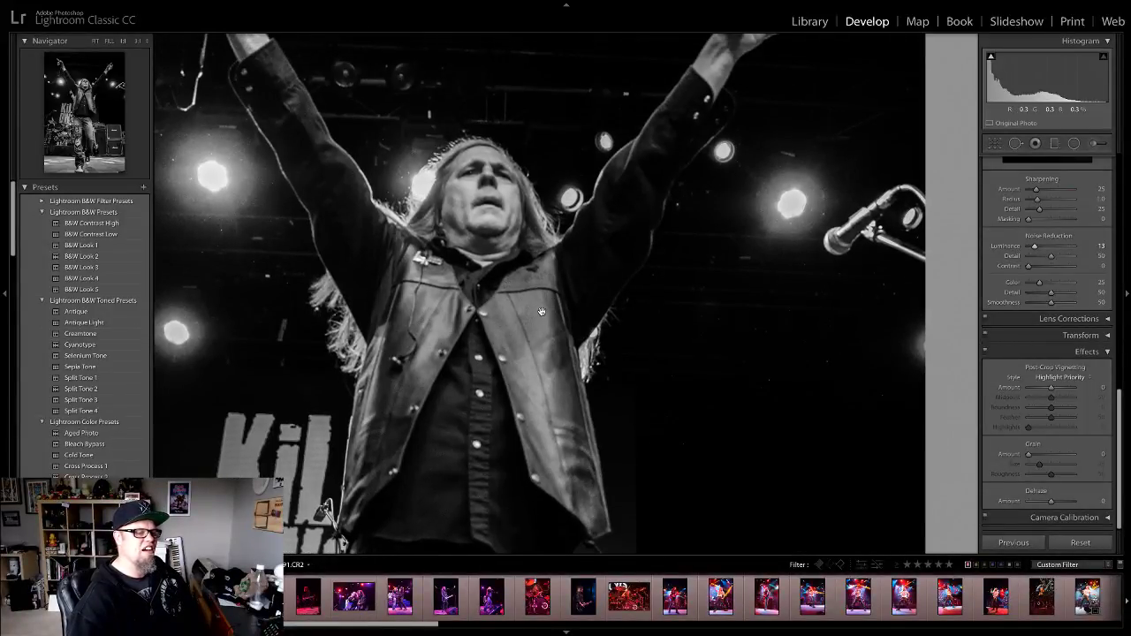
click(500, 202)
click(521, 358)
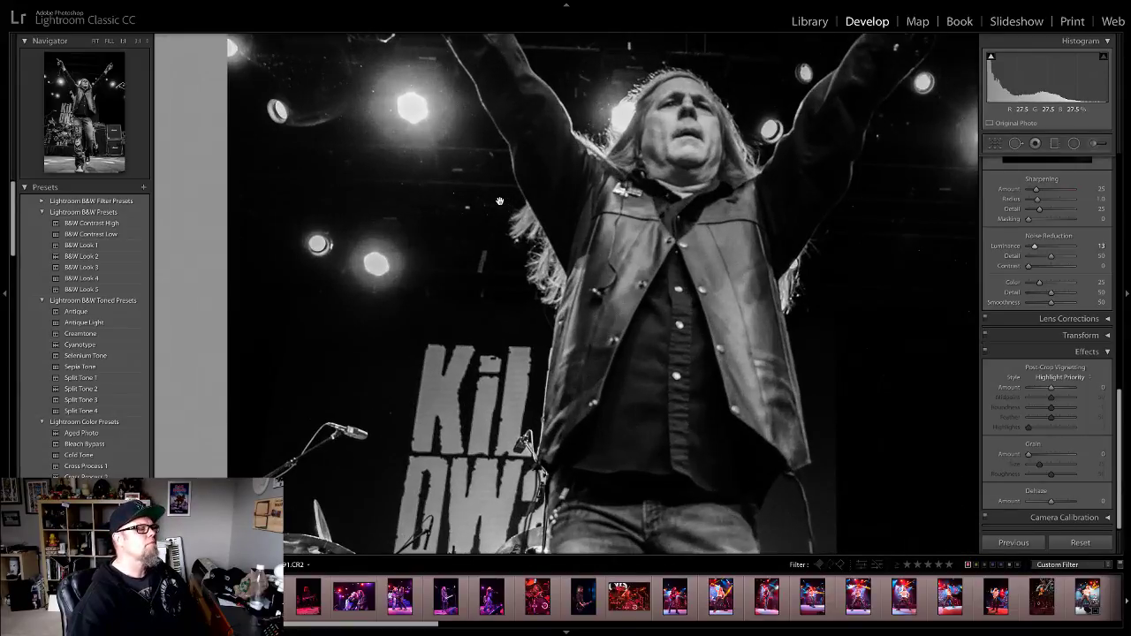
click(527, 392)
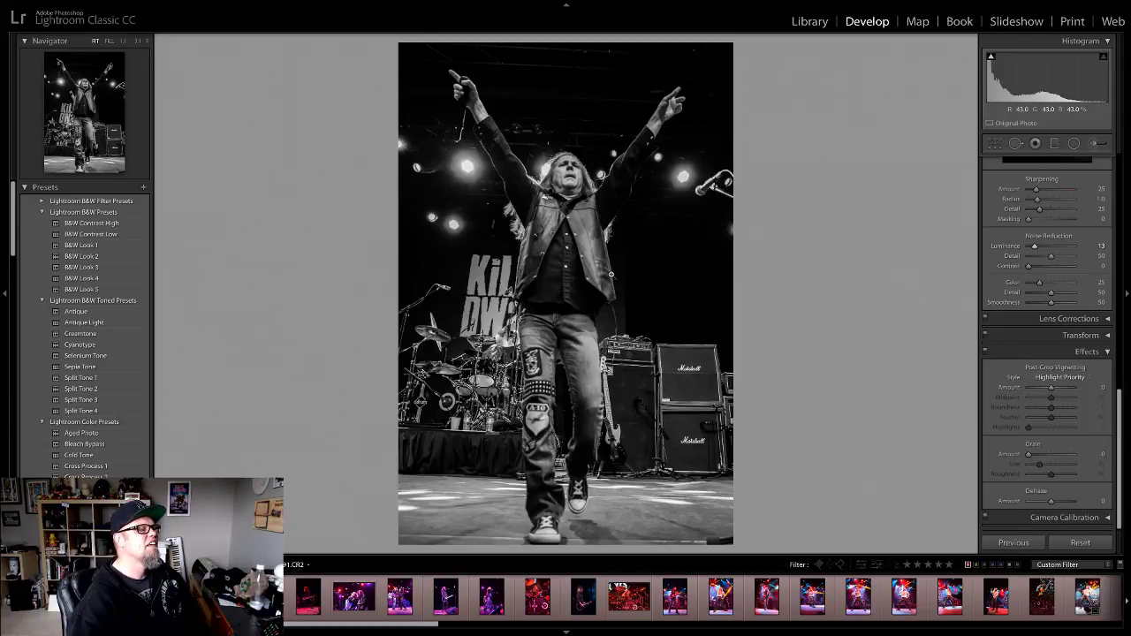
click(611, 275)
click(611, 275)
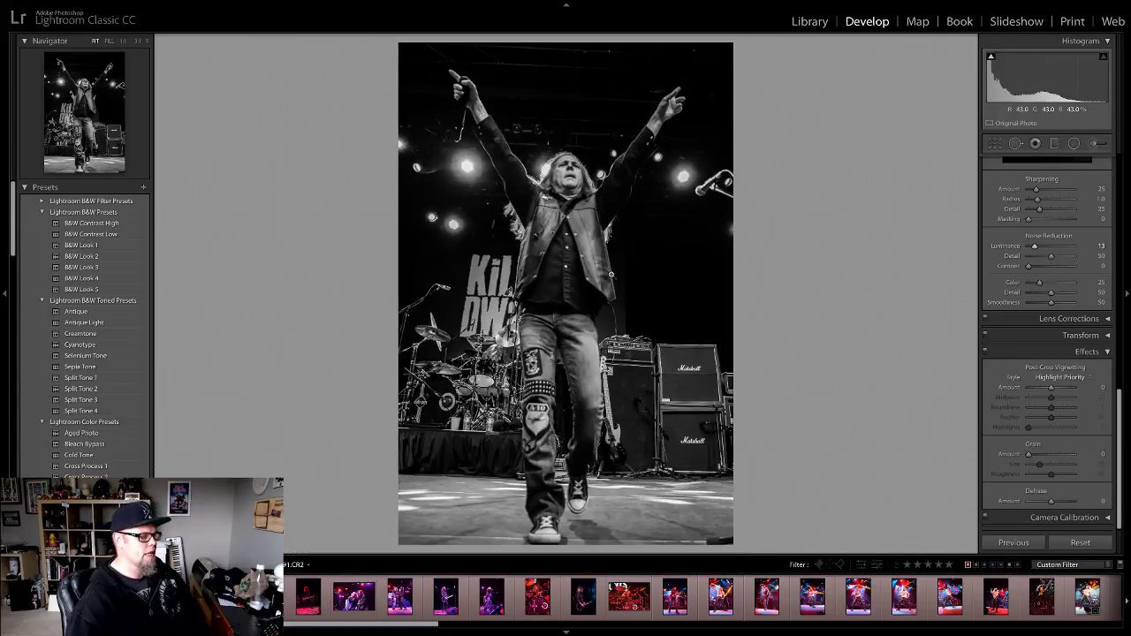
Step: Remove the red label from the dark black-and-white photo of the long-haired singer and open the bass player's color photo
key(Right)
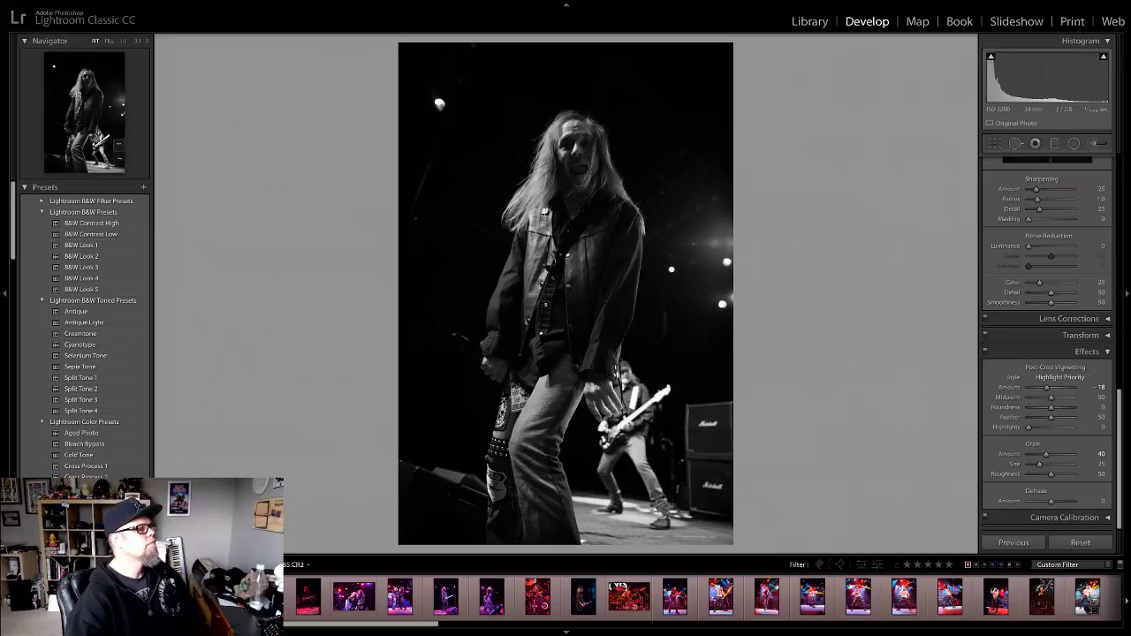
key(6)
key(Right)
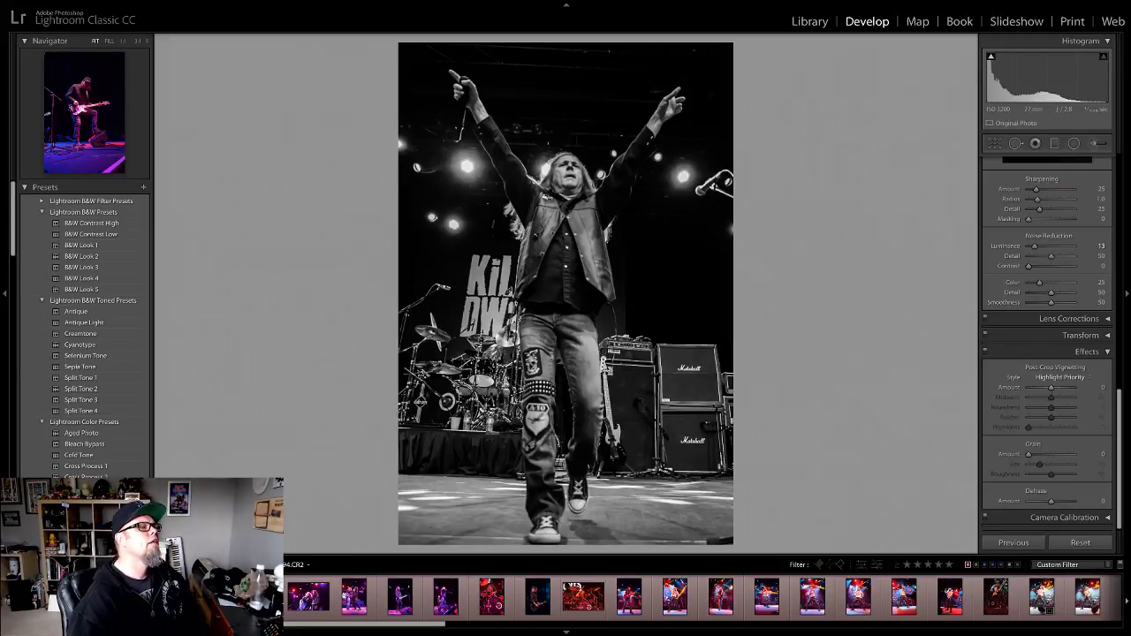
key(Right)
Step: Correct the bass player photo's white balance by sampling the bright body of the bass guitar as the neutral target
click(575, 181)
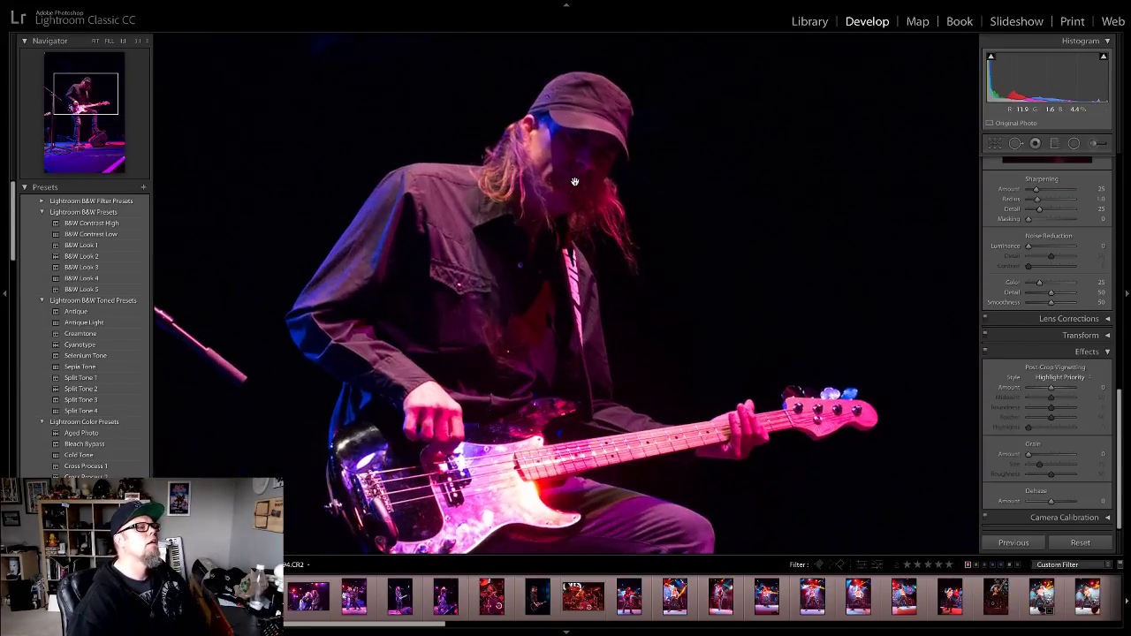
click(575, 182)
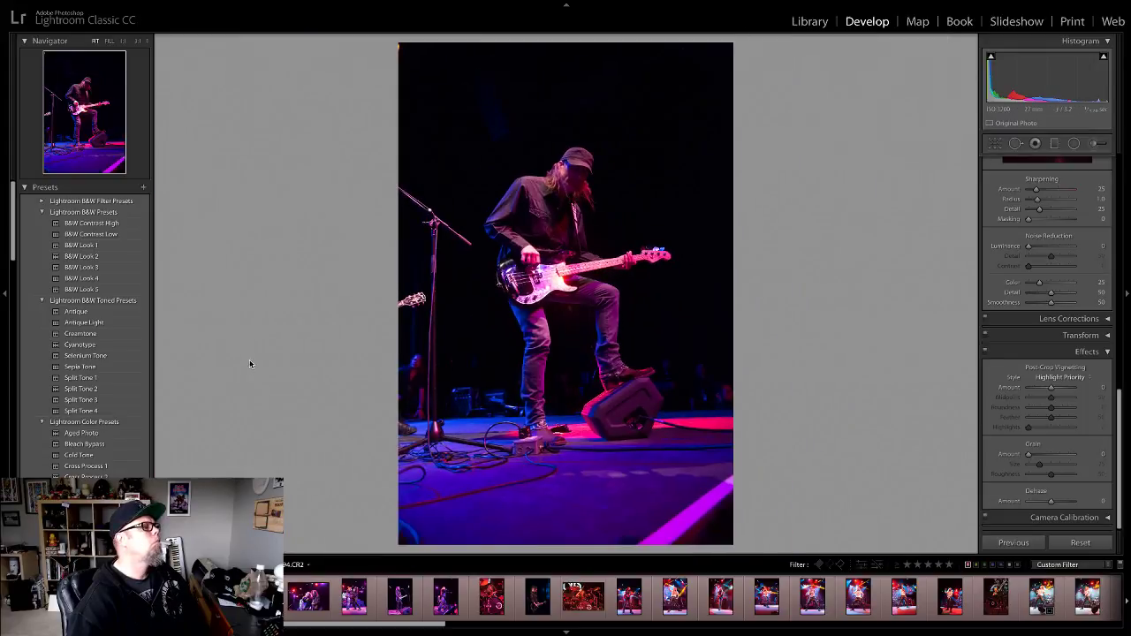
scroll(1016, 194, up, 15)
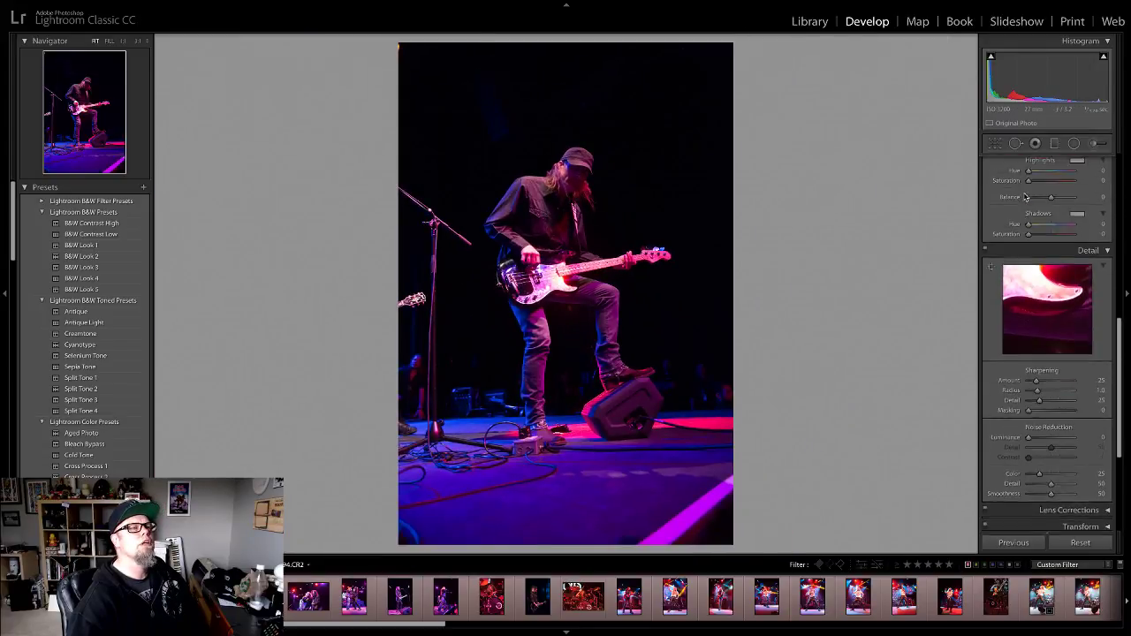
click(997, 198)
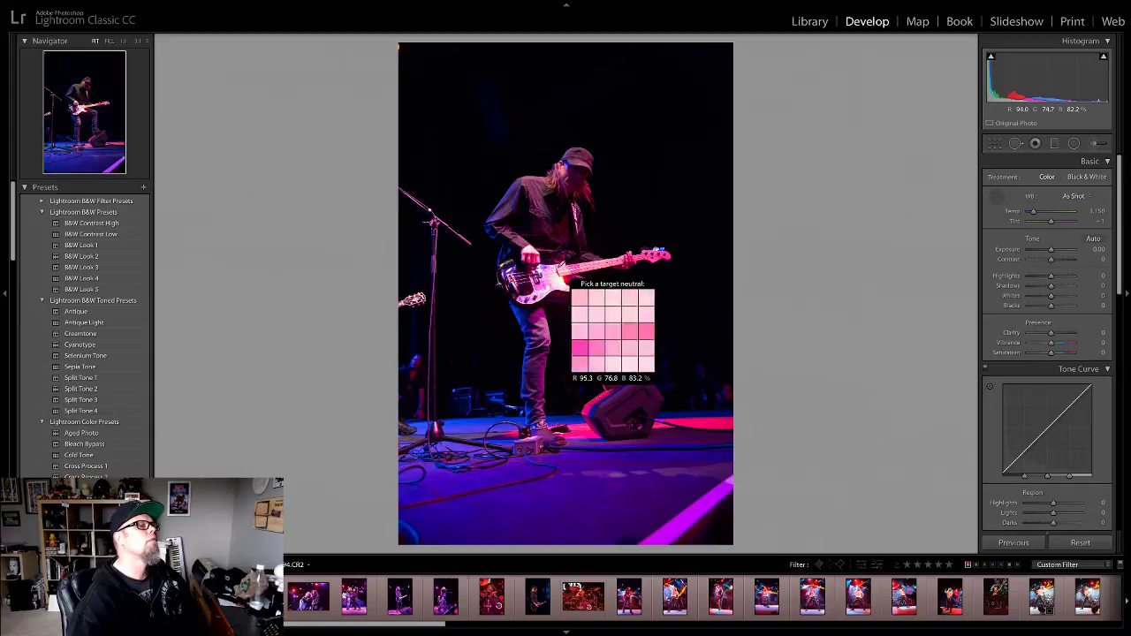
click(549, 267)
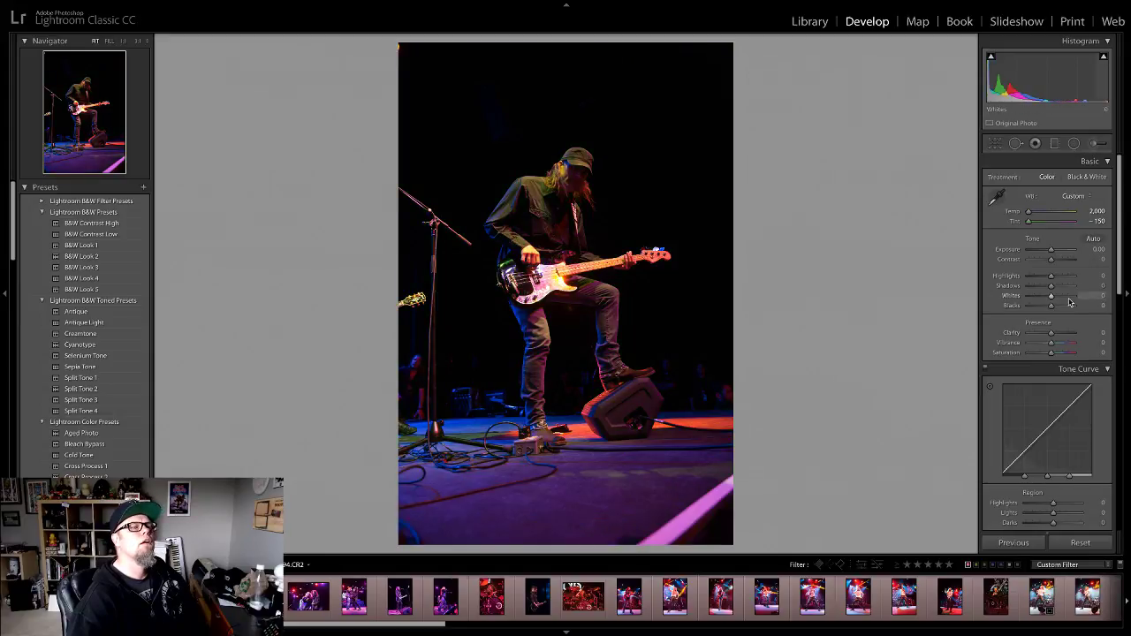
Step: Set Blacks to -24 and apply the general preset that adds Clarity +30, Vibrance +25 and a Medium Contrast curve
drag(1050, 306, 1044, 308)
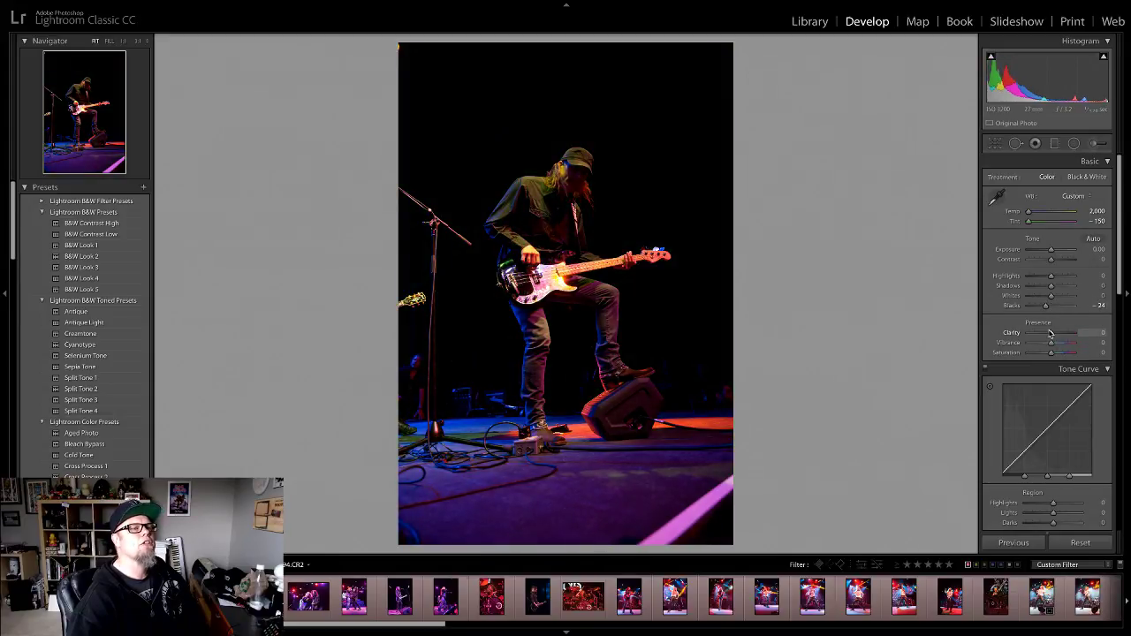
scroll(1047, 363, down, 3)
scroll(88, 398, down, 5)
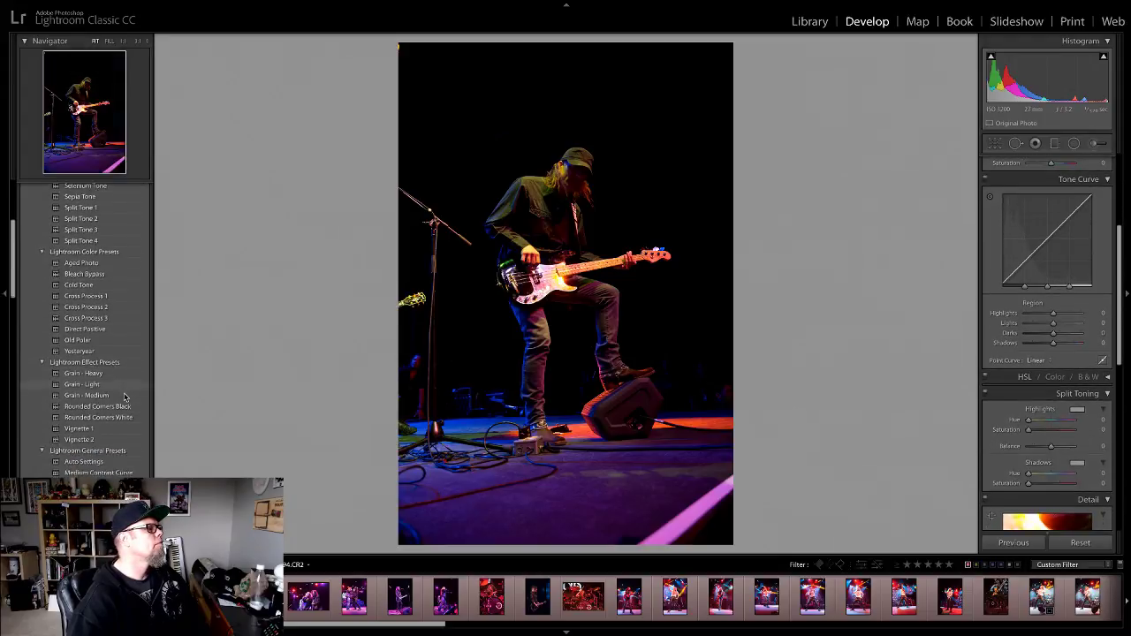
click(82, 470)
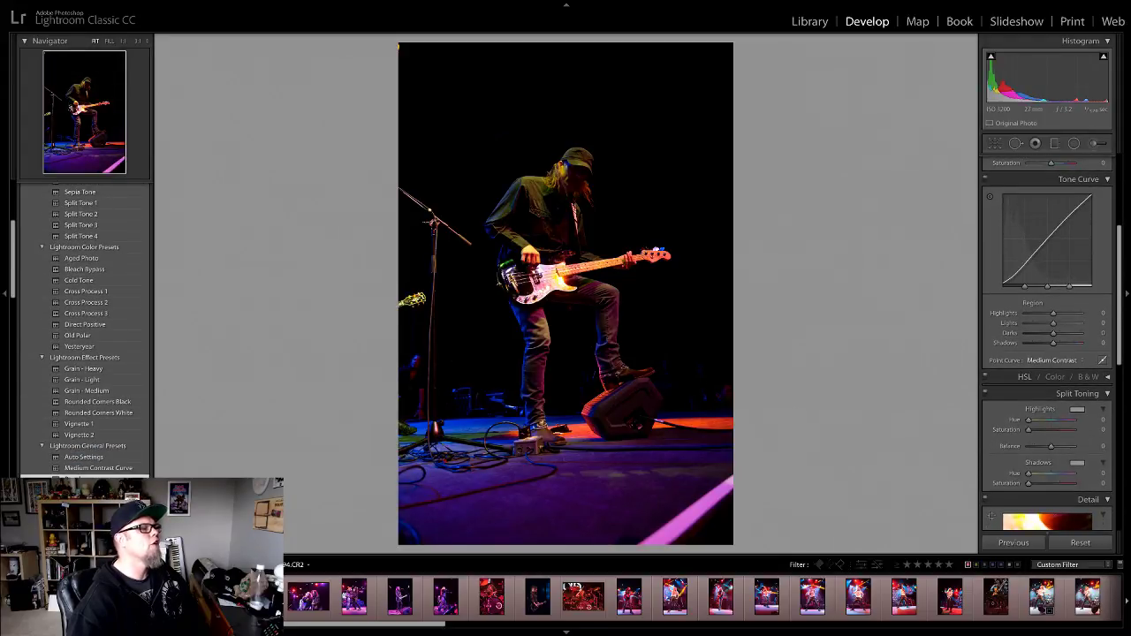
click(584, 180)
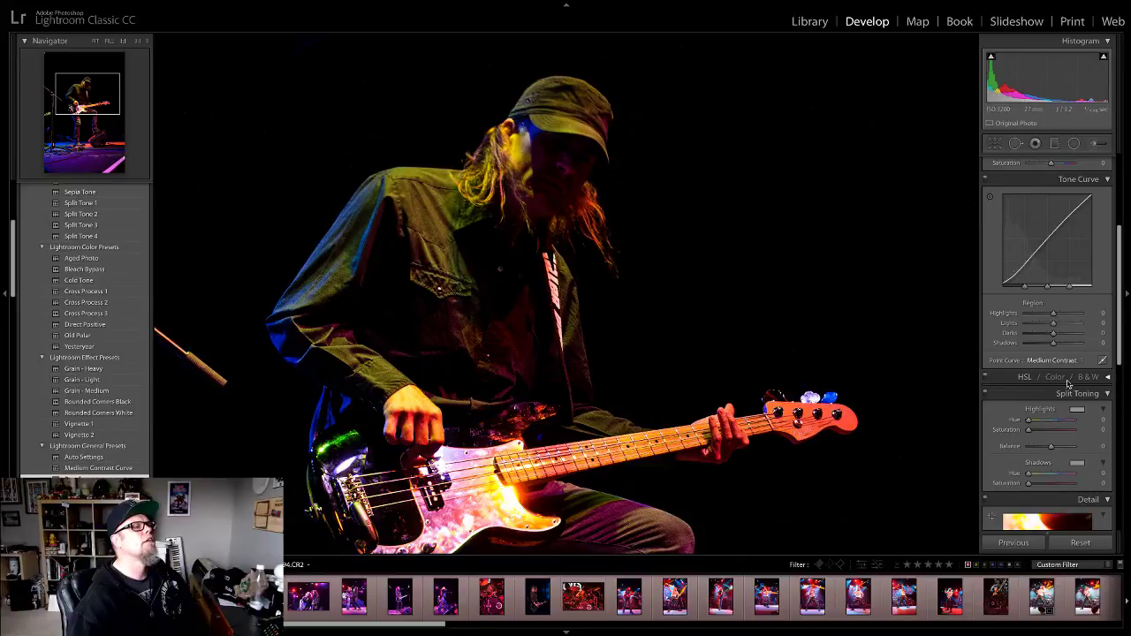
scroll(1025, 272, up, 1)
scroll(1026, 272, up, 3)
drag(781, 128, 783, 356)
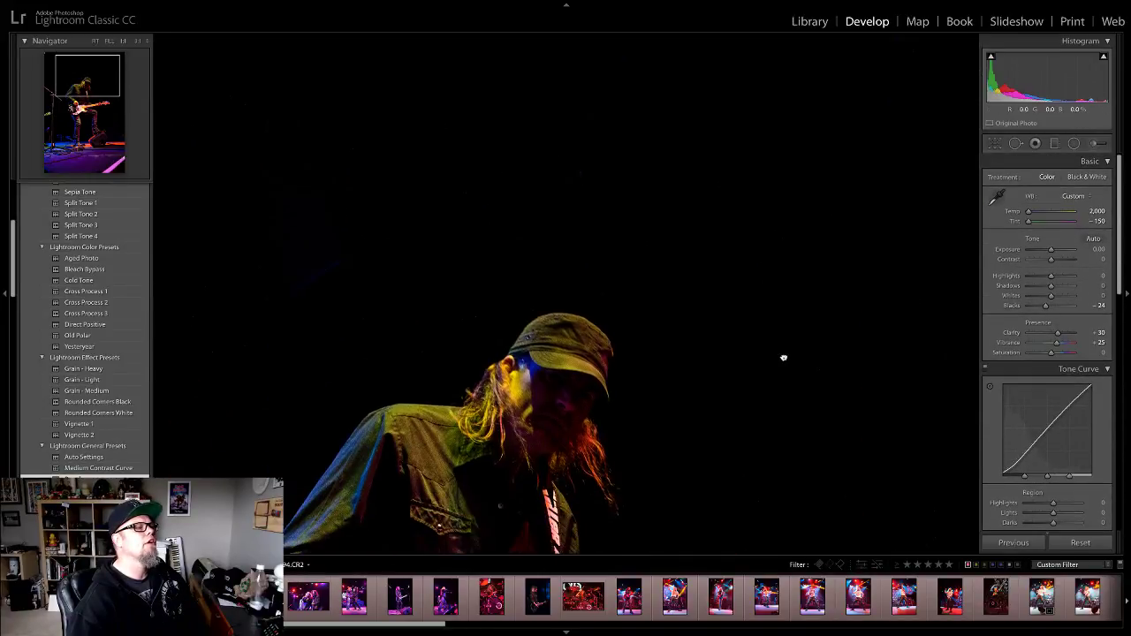
click(783, 357)
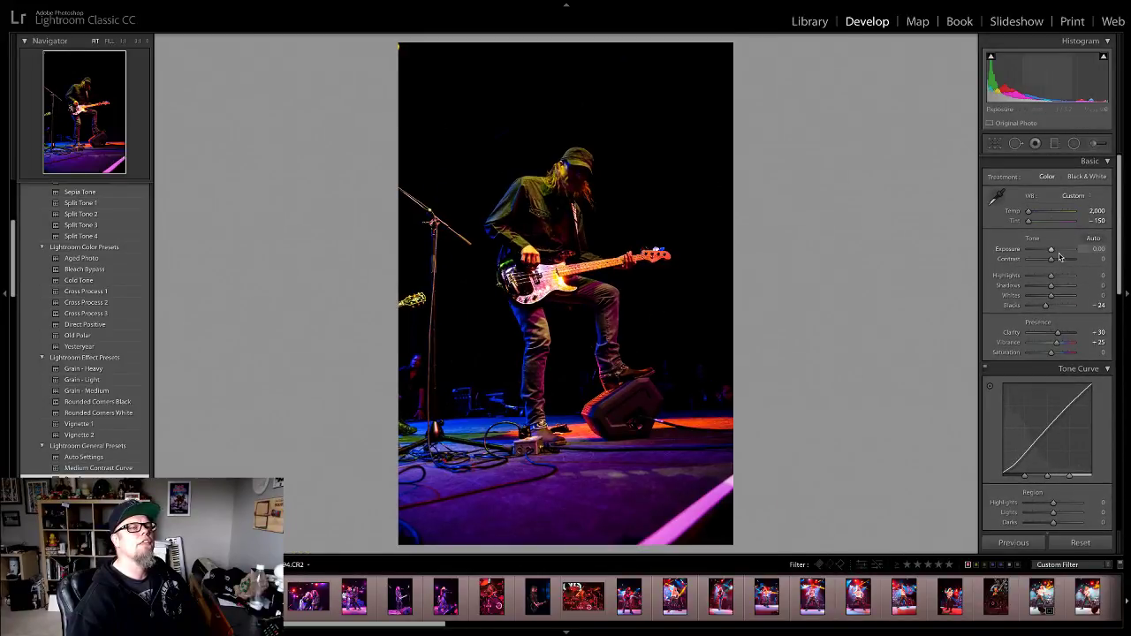
Step: Raise the bass player photo's Shadows to +31 and check the face under the cap
drag(1052, 288, 1057, 291)
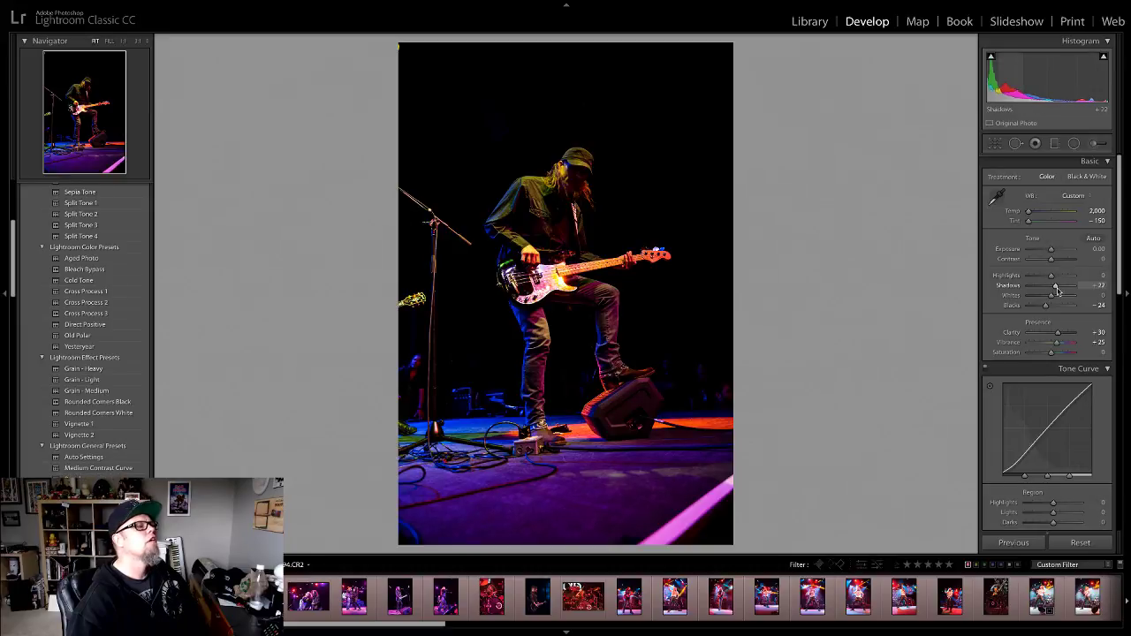
click(505, 155)
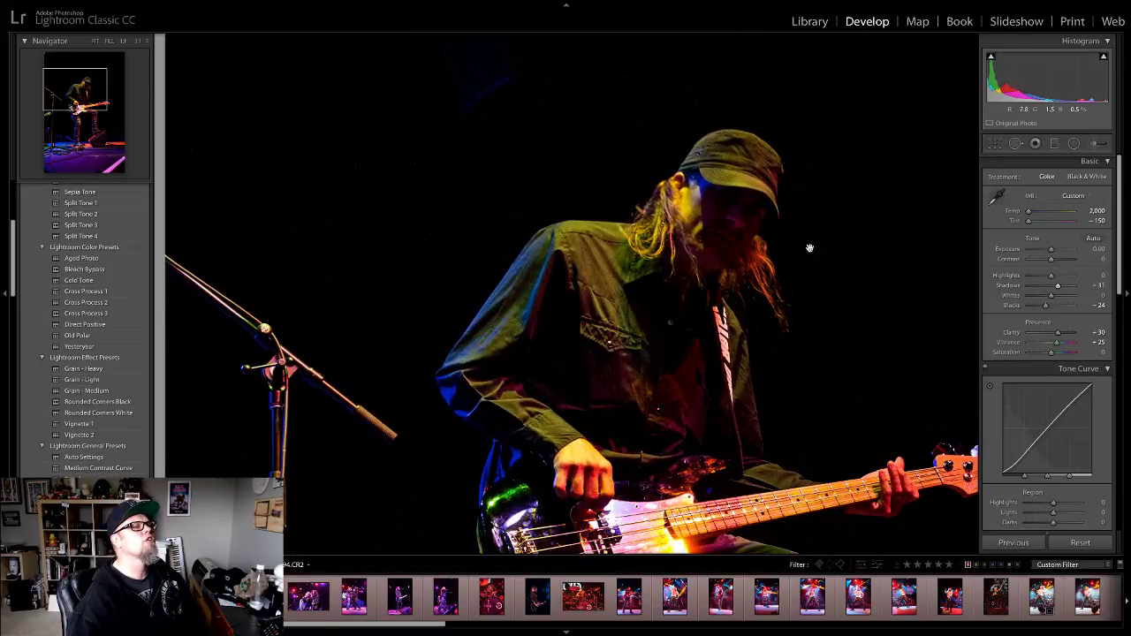
click(704, 208)
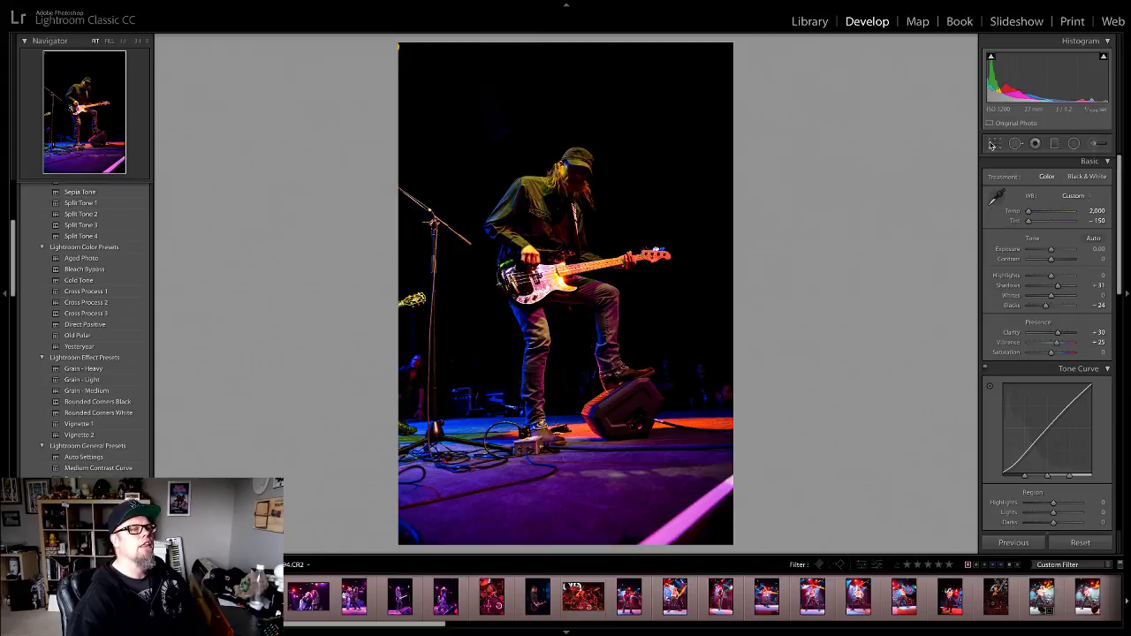
Step: Crop the bass player photo tighter at its original aspect, trimming the left side, top and bottom, and check the face under the cap
click(993, 144)
drag(734, 544, 720, 525)
drag(599, 453, 571, 438)
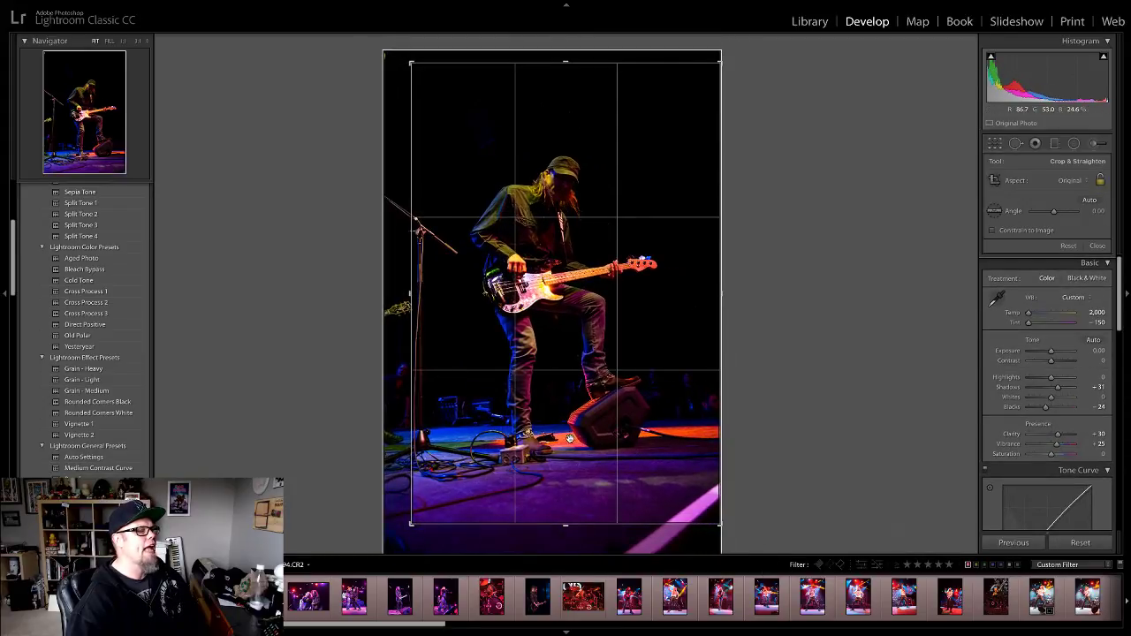
click(1098, 247)
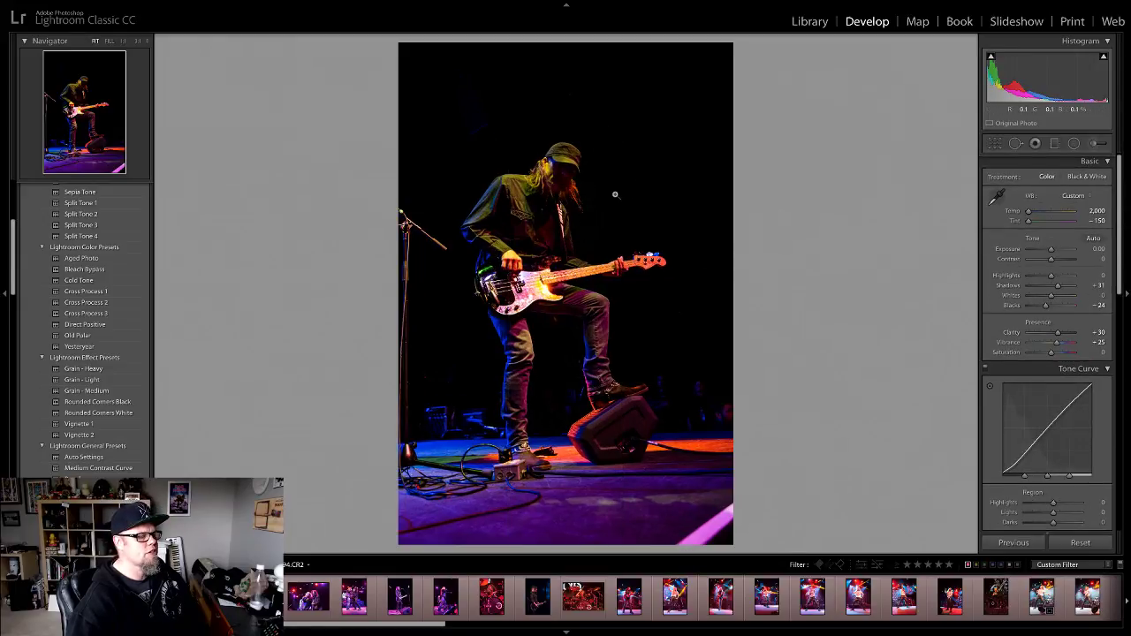
click(570, 168)
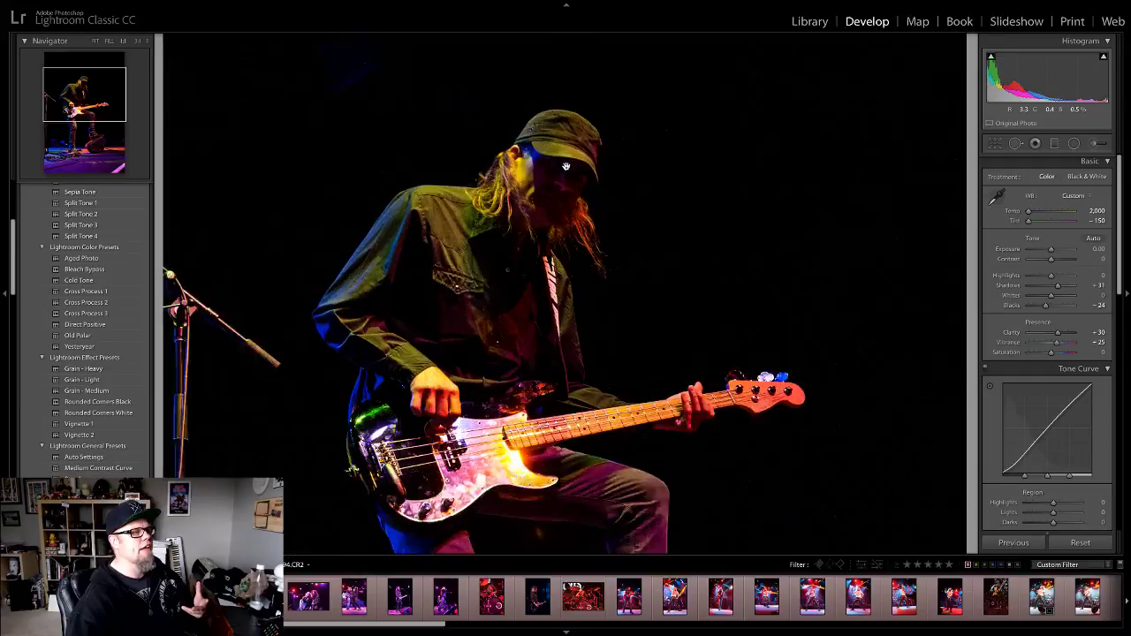
click(566, 166)
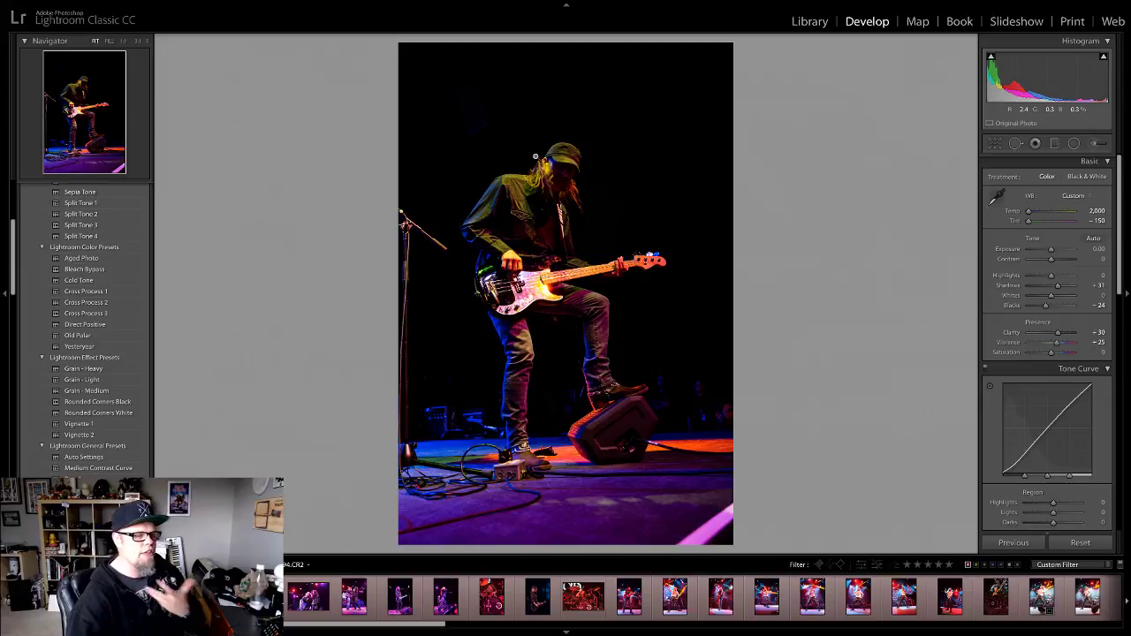
Step: Open the next photo of the red-lit standing guitarist, inspect the face and guitar, and crop off part of the top and left side
key(Right)
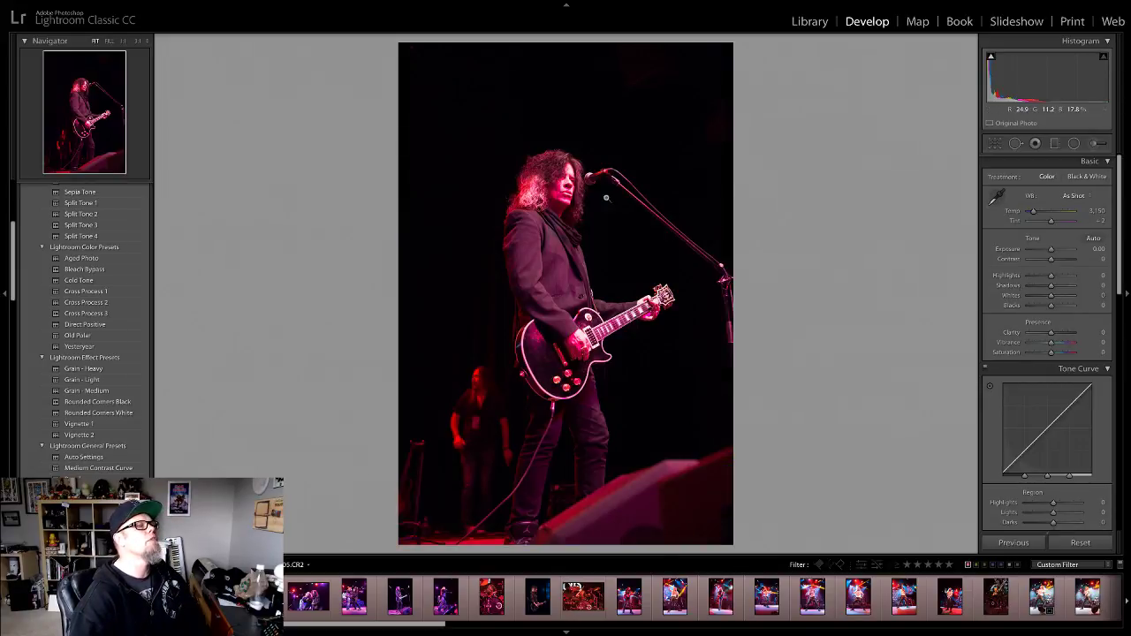
click(568, 182)
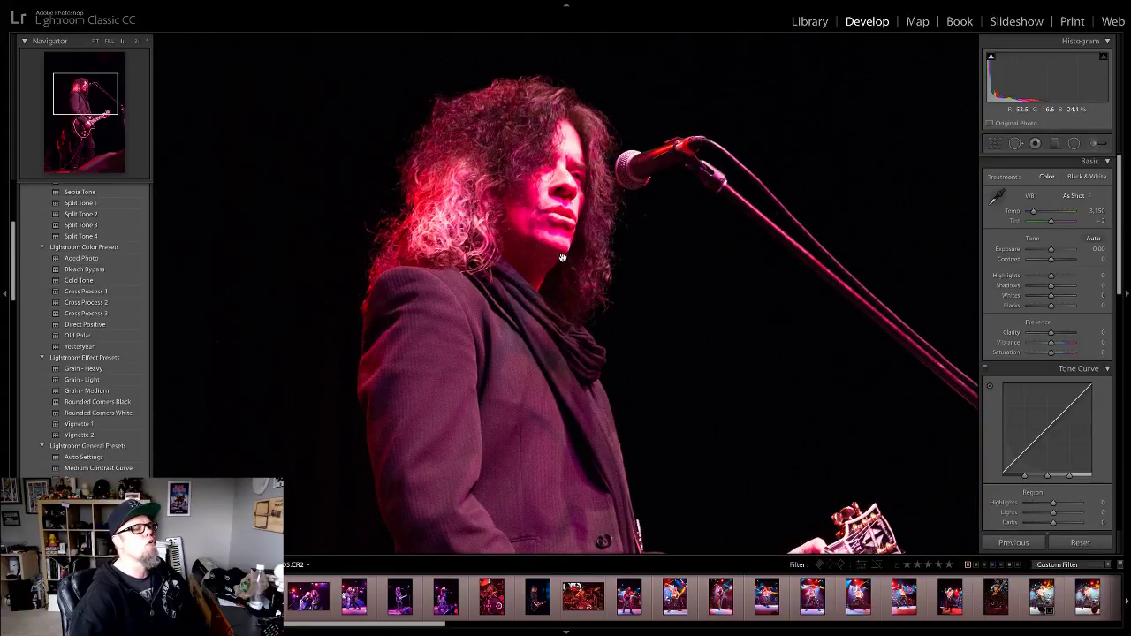
click(523, 172)
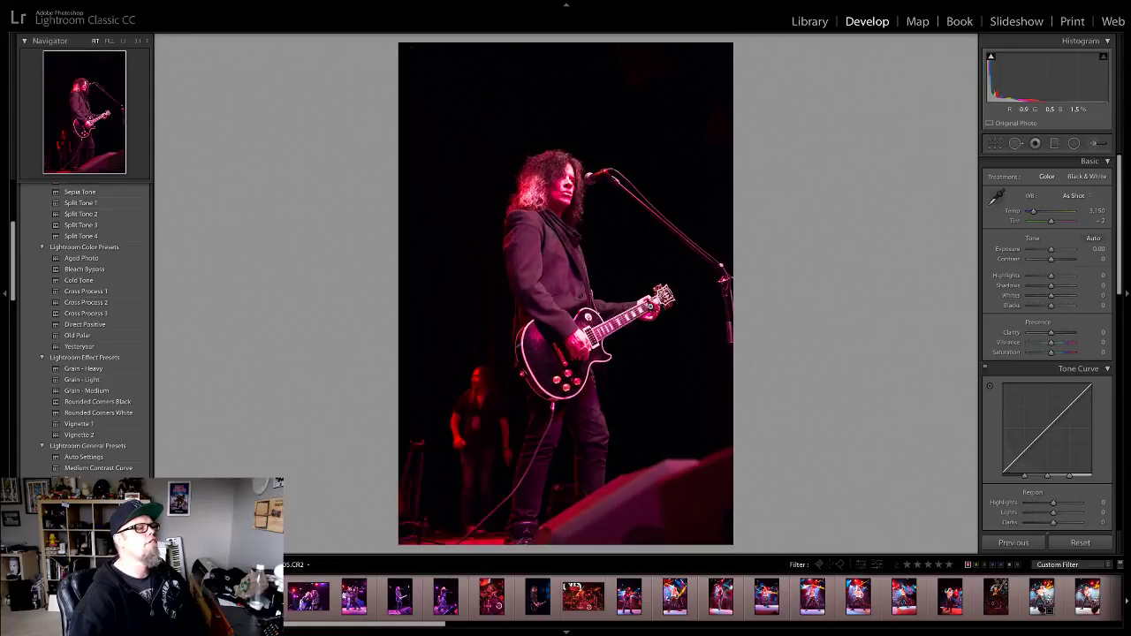
click(656, 298)
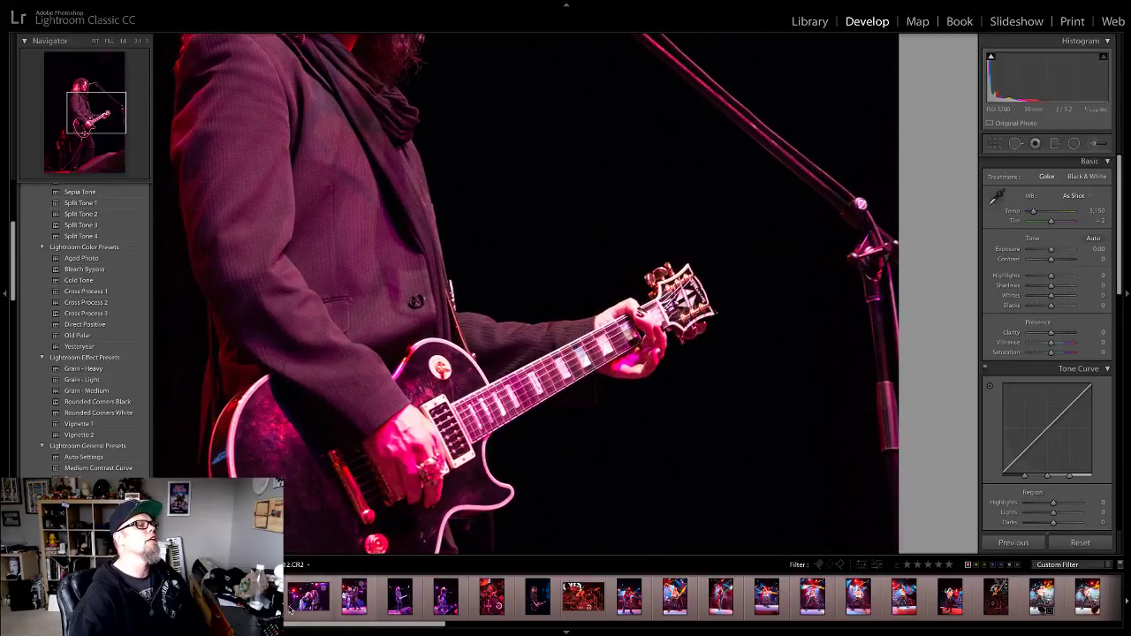
click(407, 446)
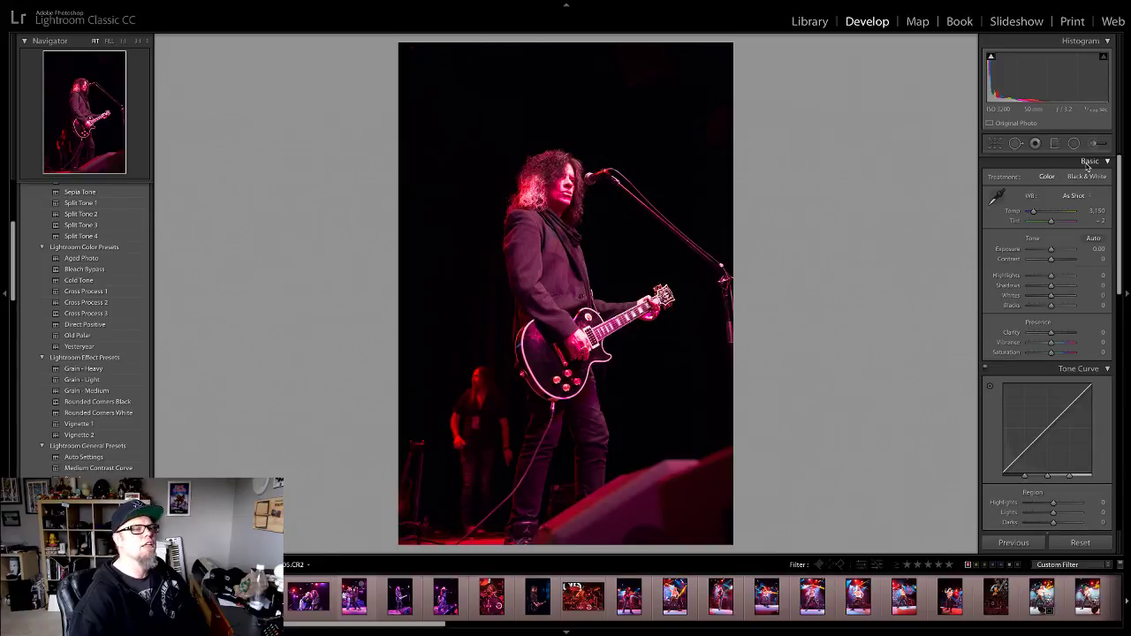
click(994, 144)
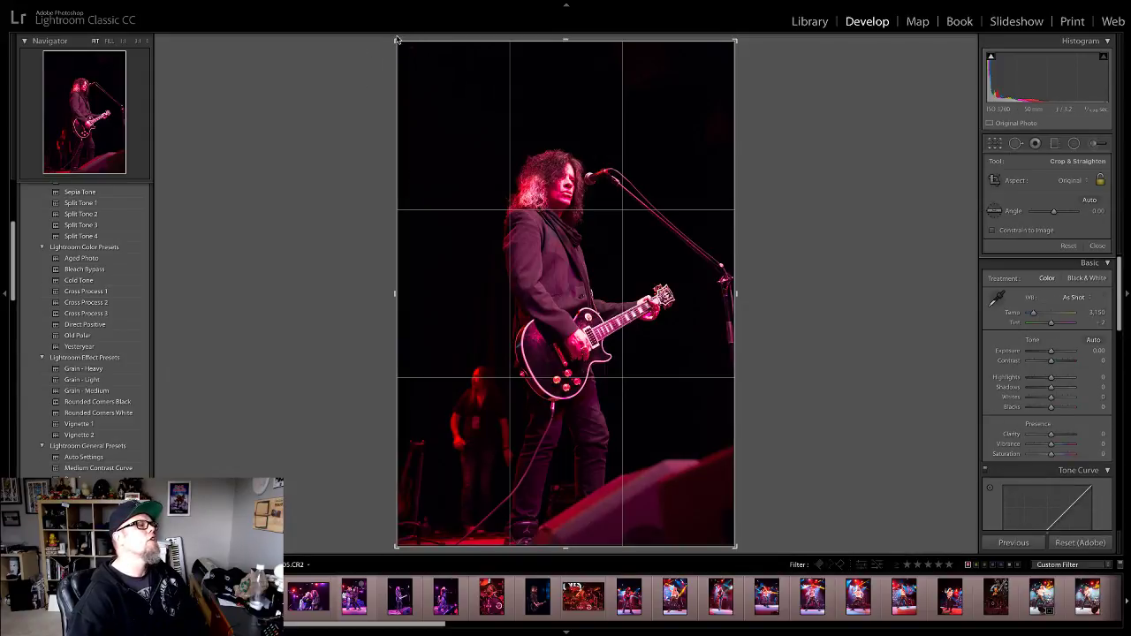
drag(397, 40, 411, 54)
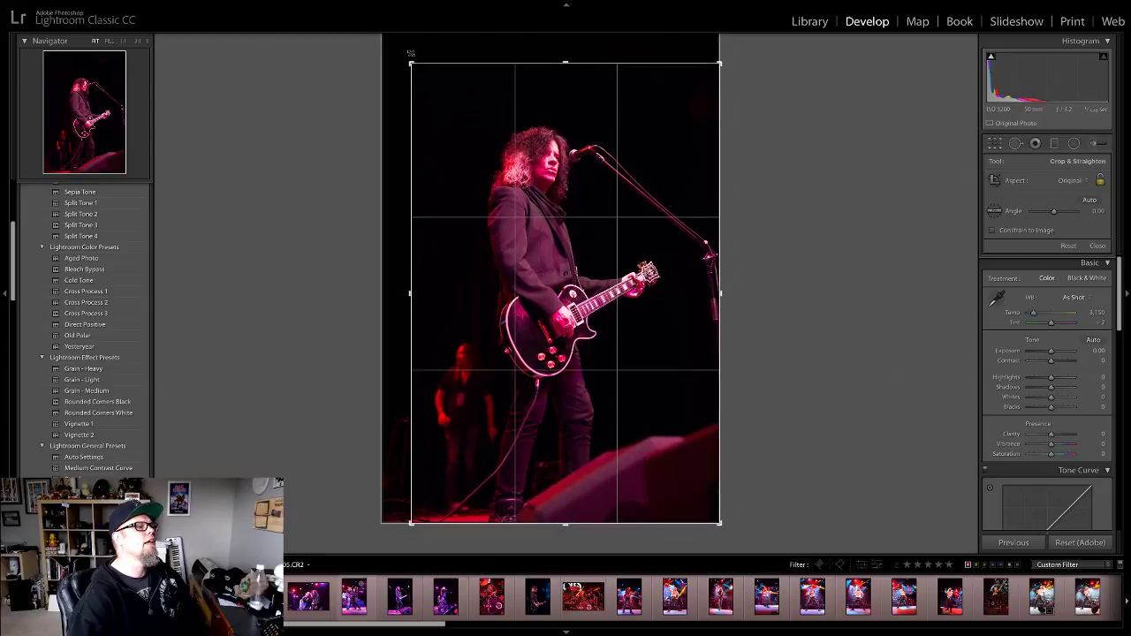
click(1095, 245)
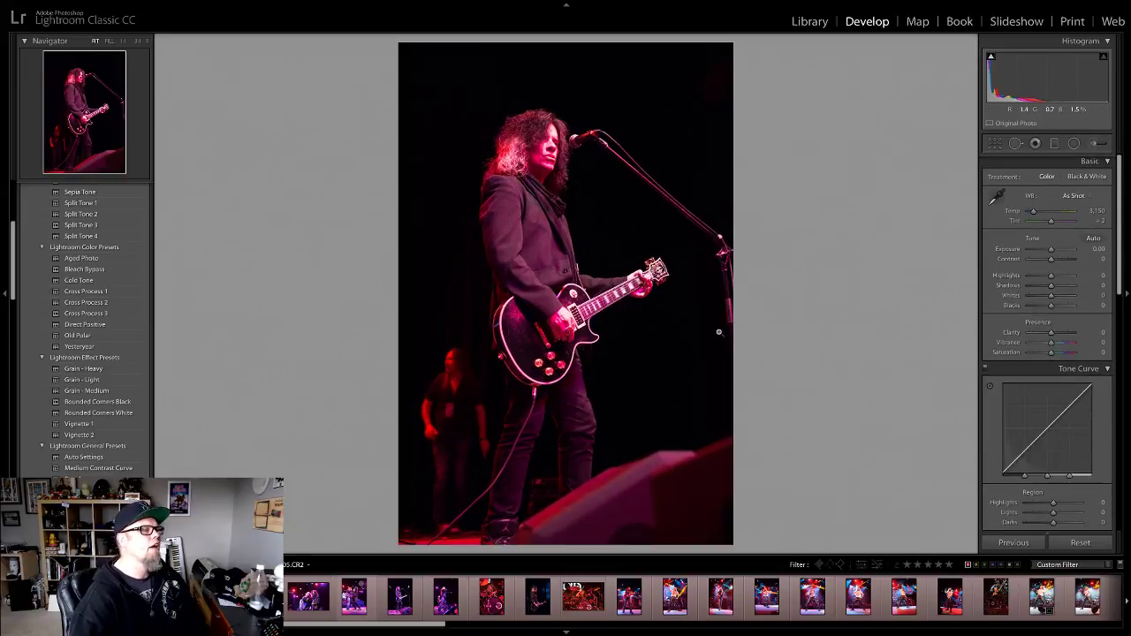
Step: Correct the standing guitarist photo's white balance by sampling a darker neutral area, and check the face
click(997, 196)
click(564, 132)
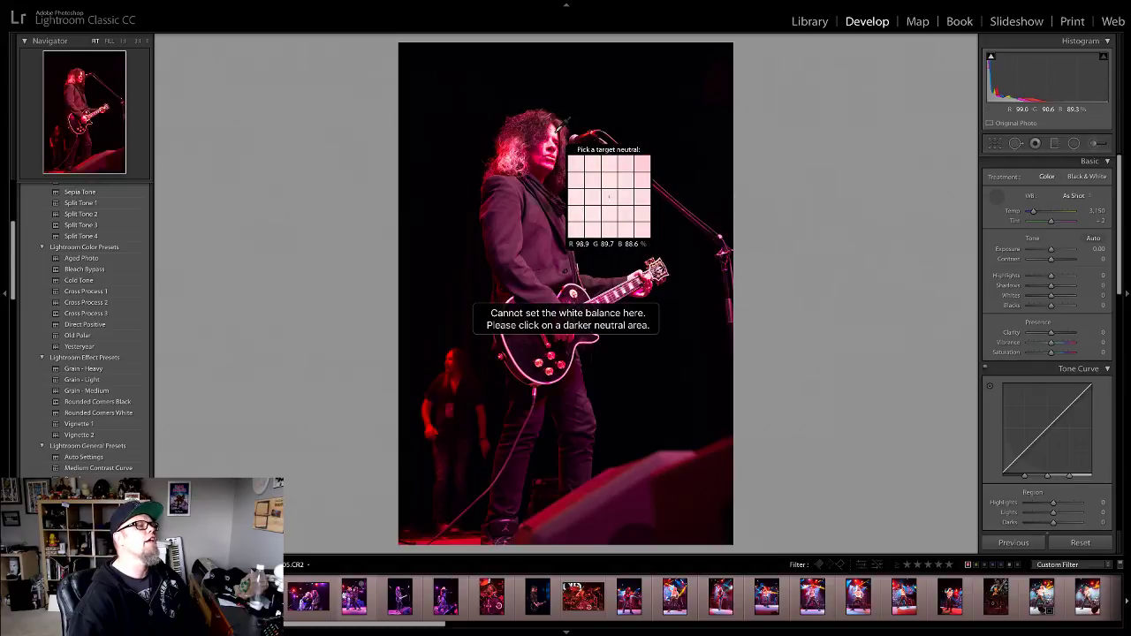
click(558, 132)
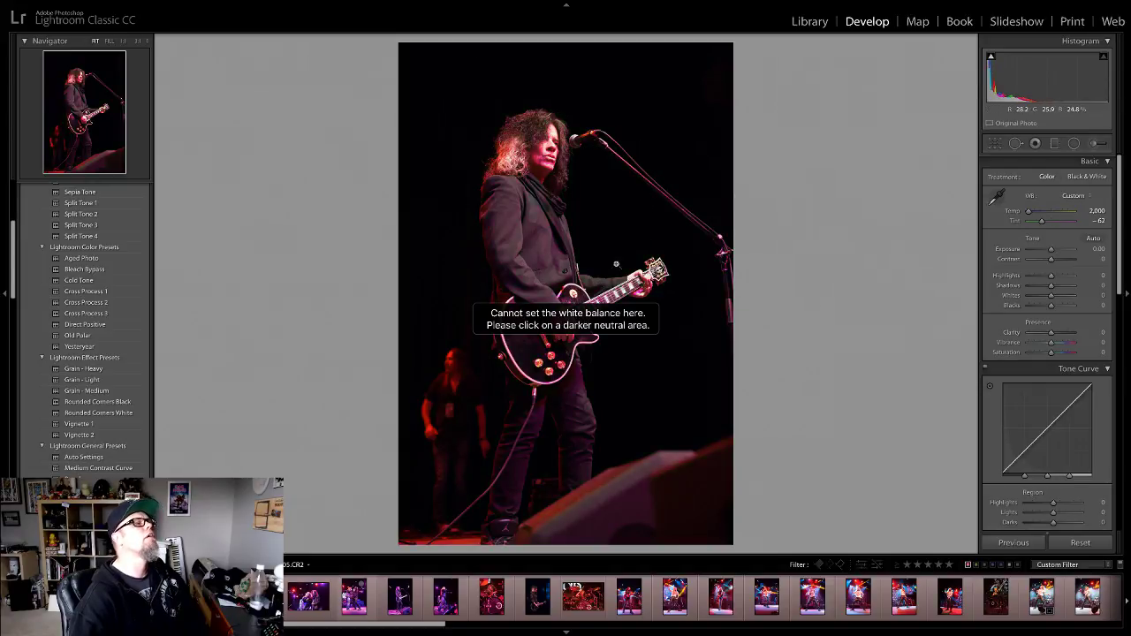
click(544, 153)
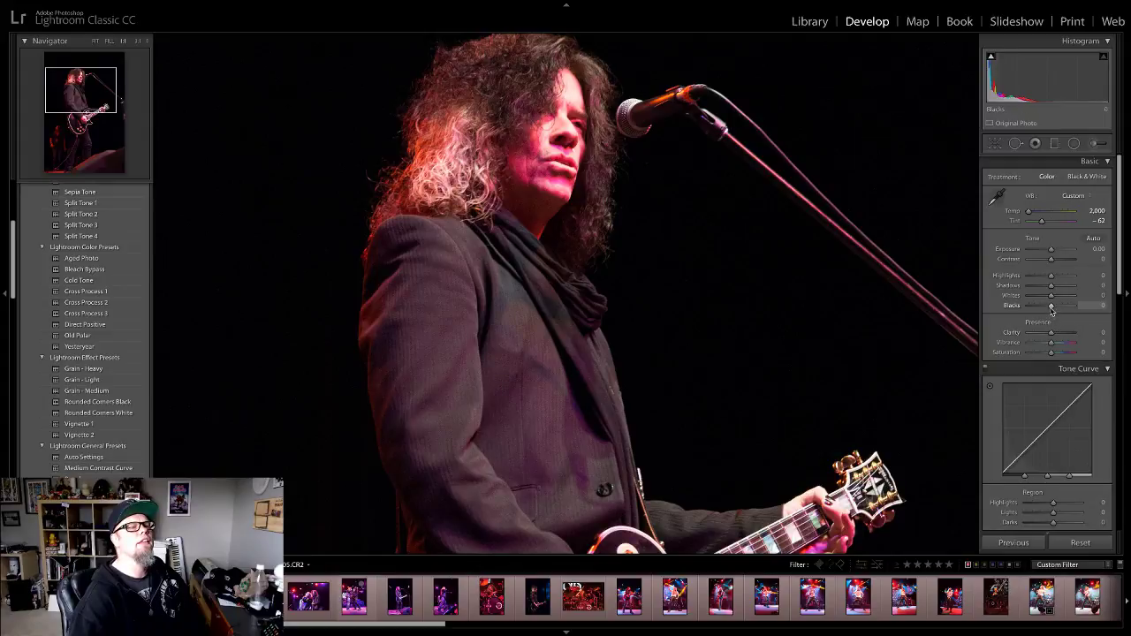
Step: Apply the general preset used on the bass player photo to the standing guitarist photo and review the whole frame
scroll(1028, 422, down, 10)
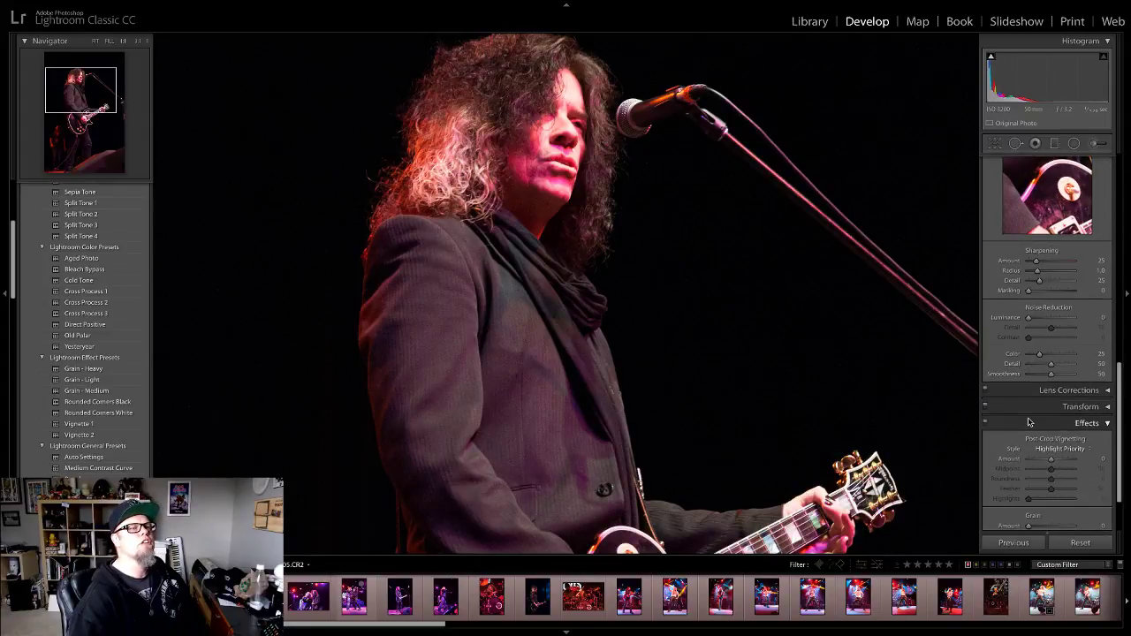
scroll(1028, 422, up, 2)
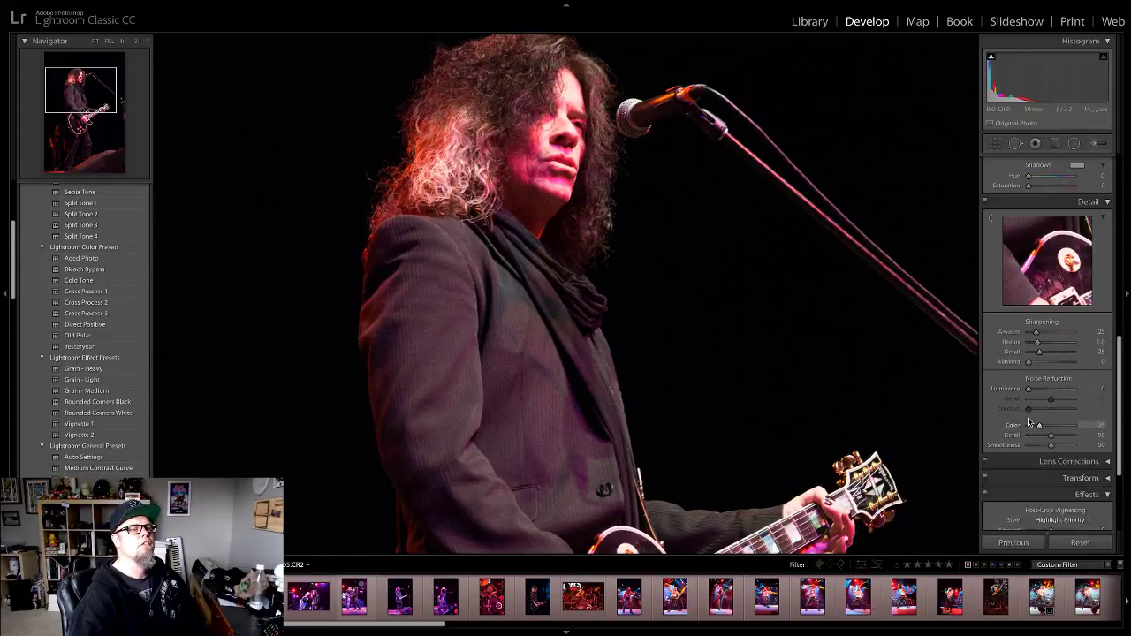
scroll(1027, 417, up, 7)
scroll(1028, 423, down, 8)
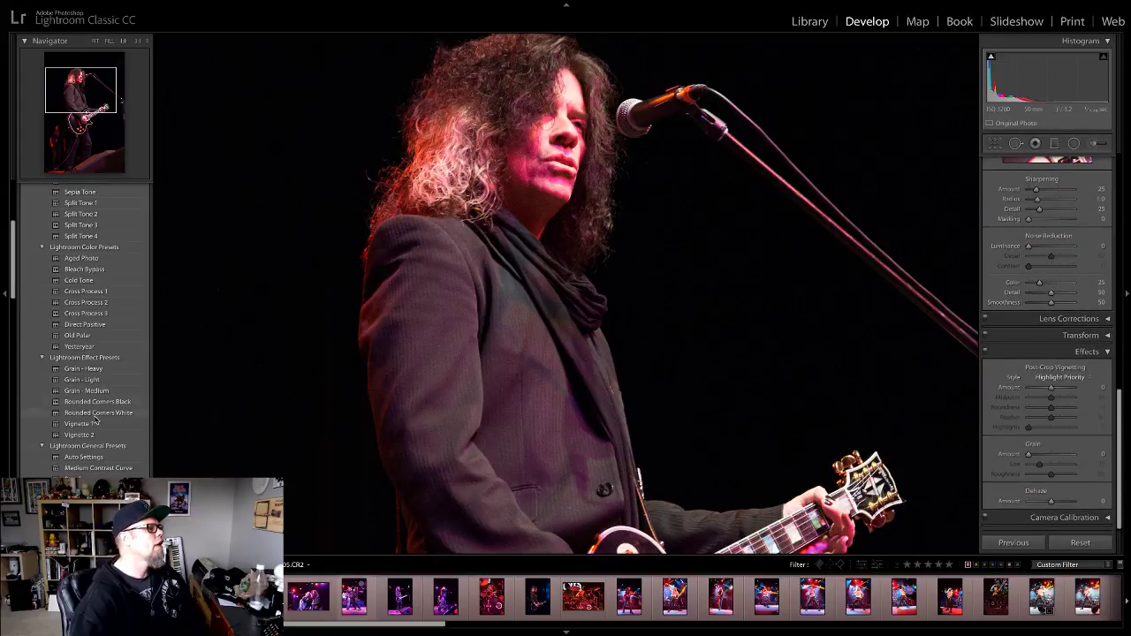
click(97, 468)
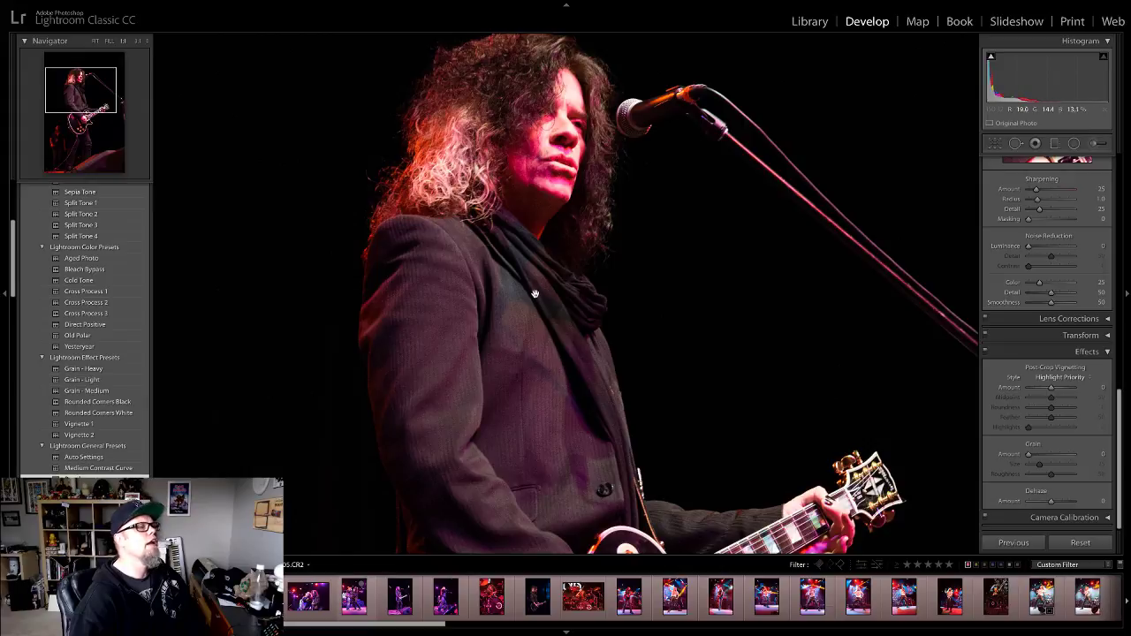
click(549, 165)
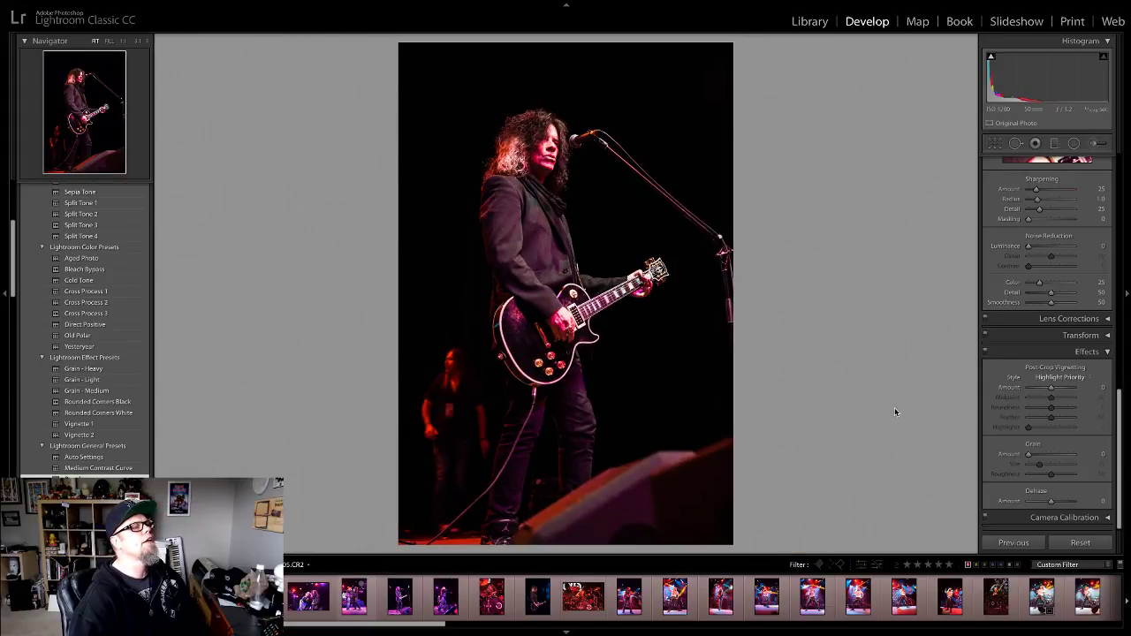
scroll(1026, 346, down, 1)
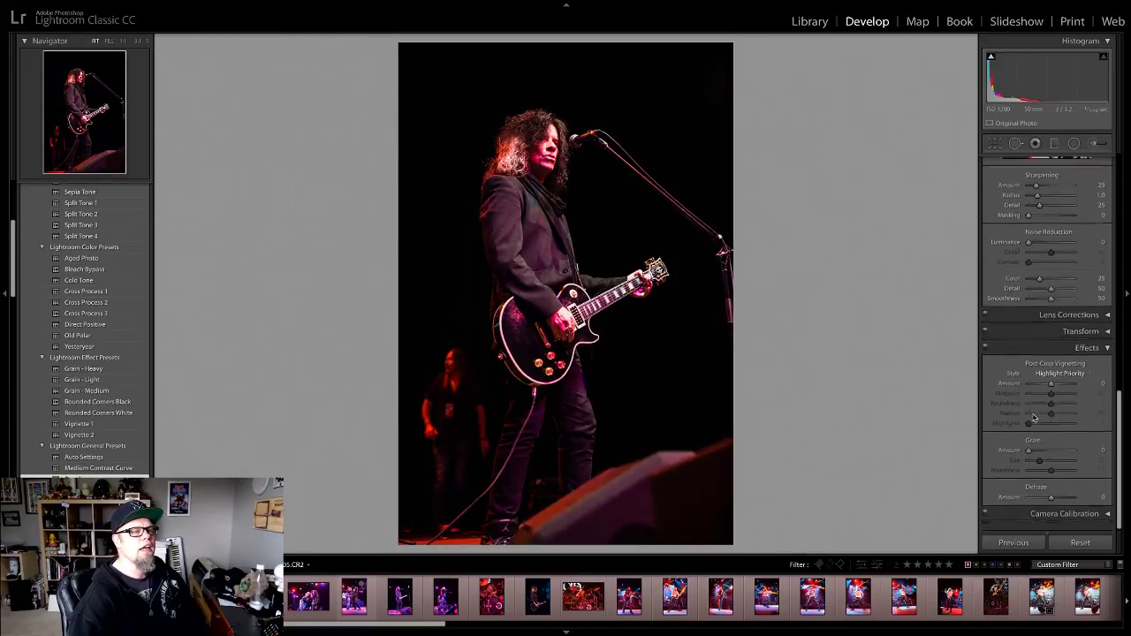
scroll(1026, 346, up, 1)
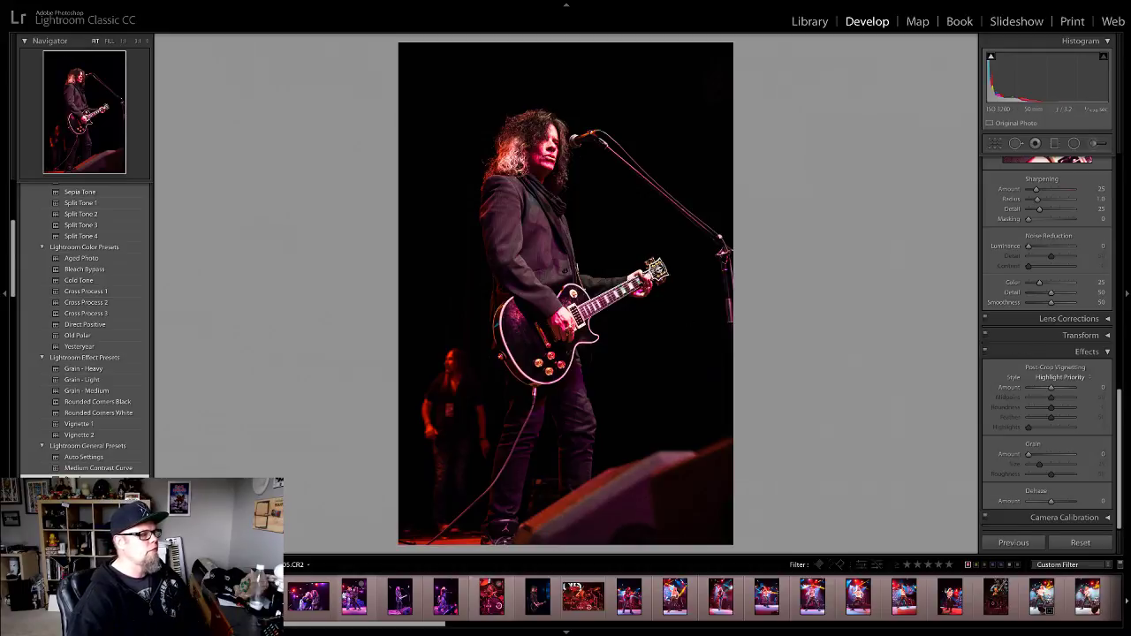
Step: Open the next photo of the guitarist singing, inspect the face, and correct its white balance by sampling a neutral target
key(Right)
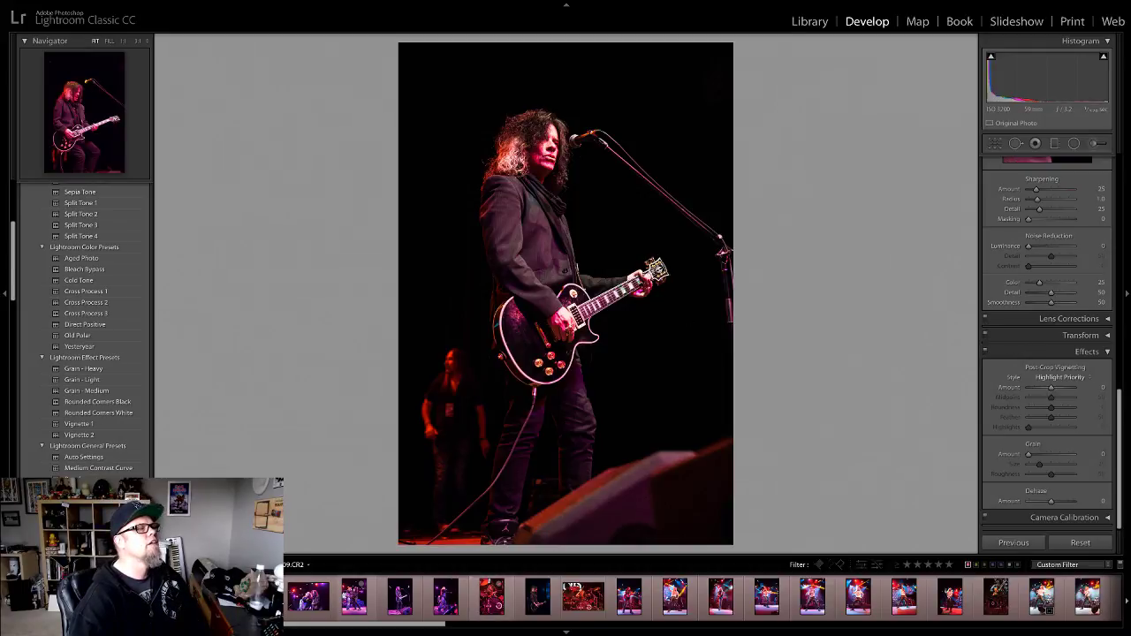
click(536, 221)
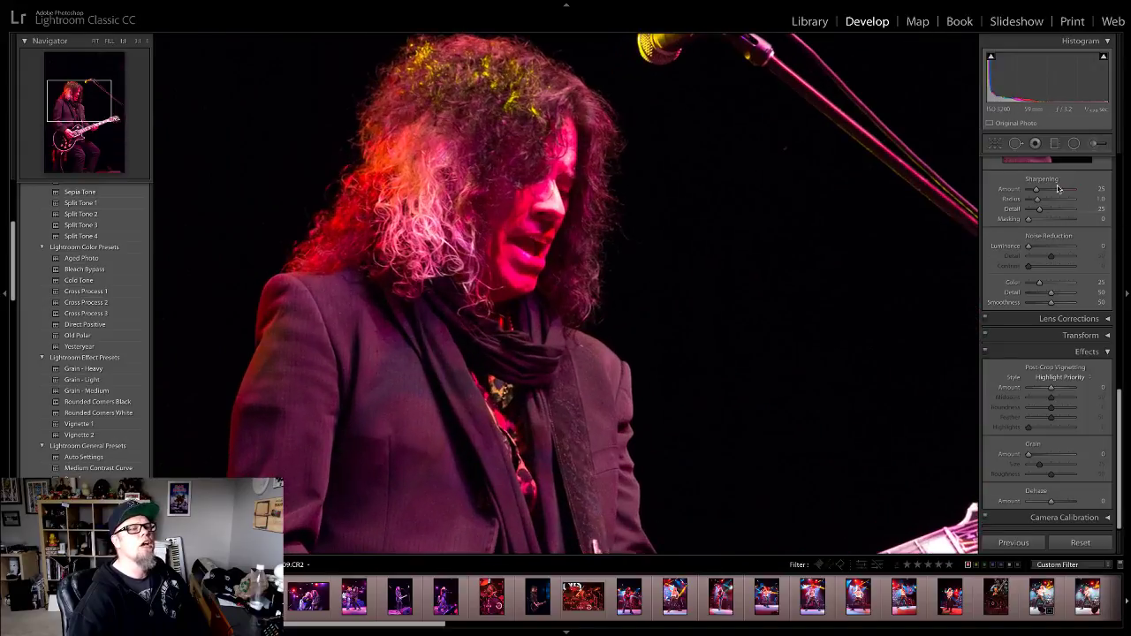
key(z)
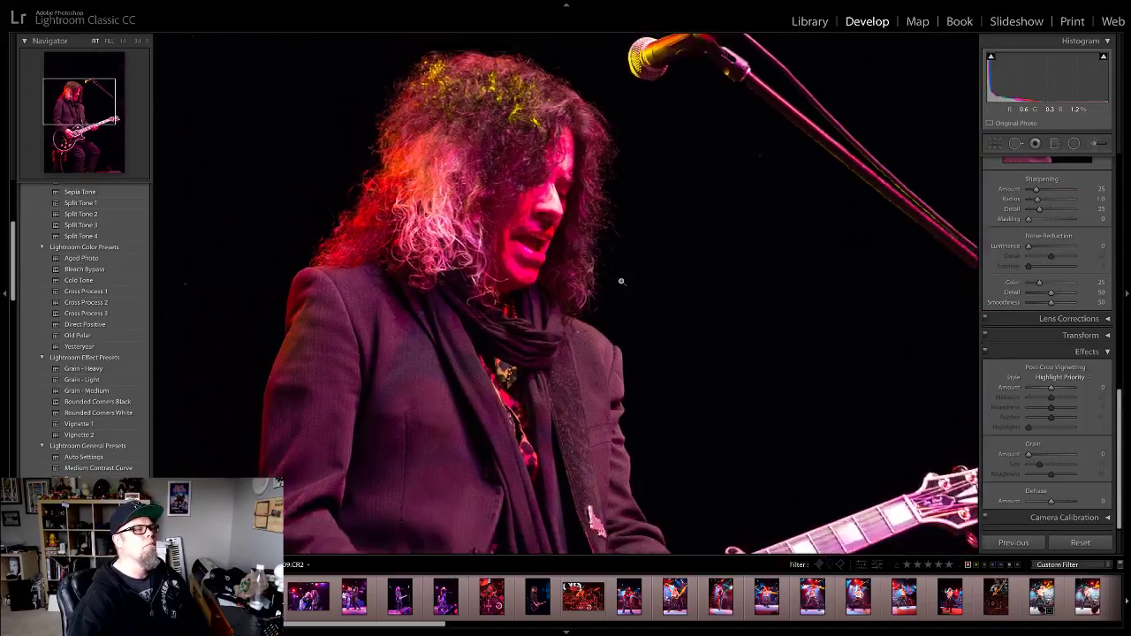
scroll(1047, 266, up, 10)
click(995, 197)
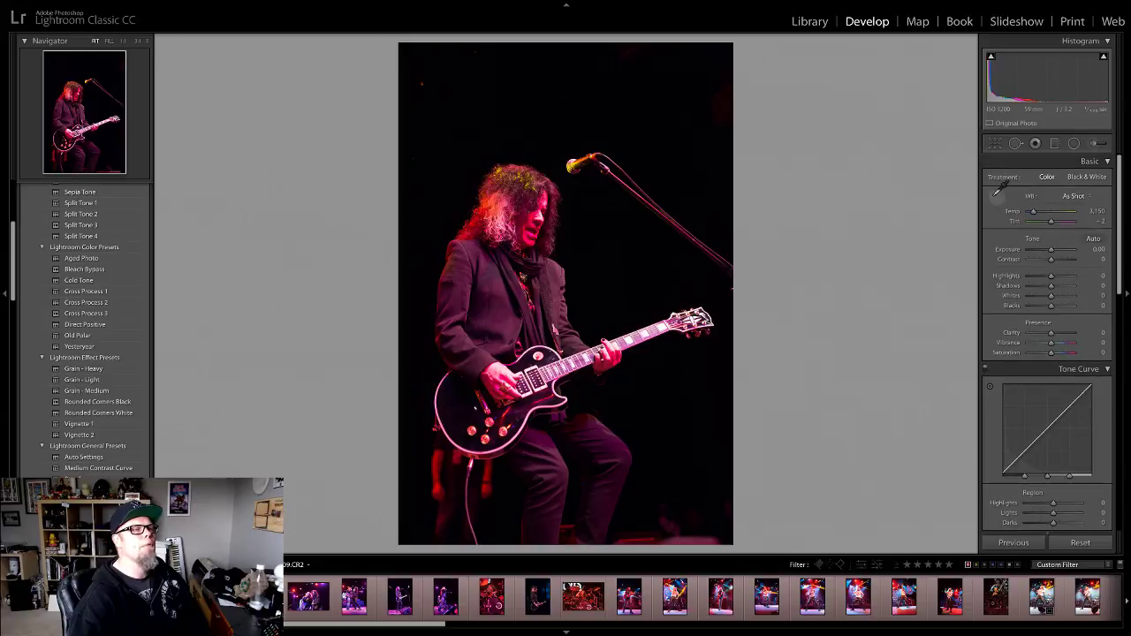
click(590, 279)
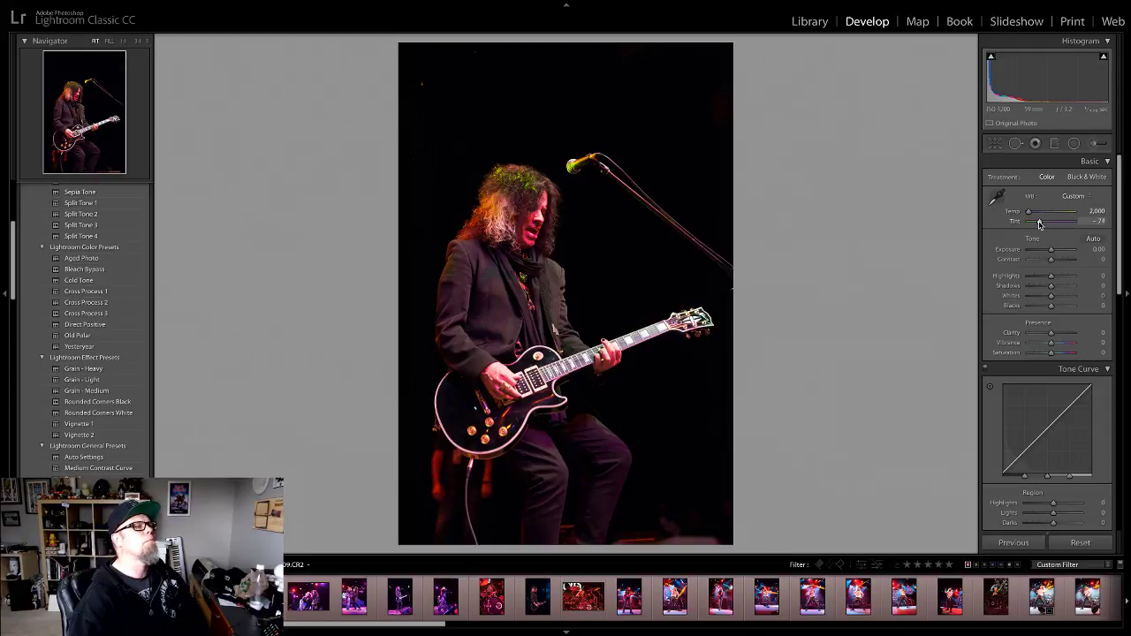
Step: Try a Tint of -16 on the singing guitarist's photo, undo it, and check the face
mouse_move(1038, 224)
mouse_down()
mouse_move(1021, 224)
mouse_move(1049, 226)
mouse_up()
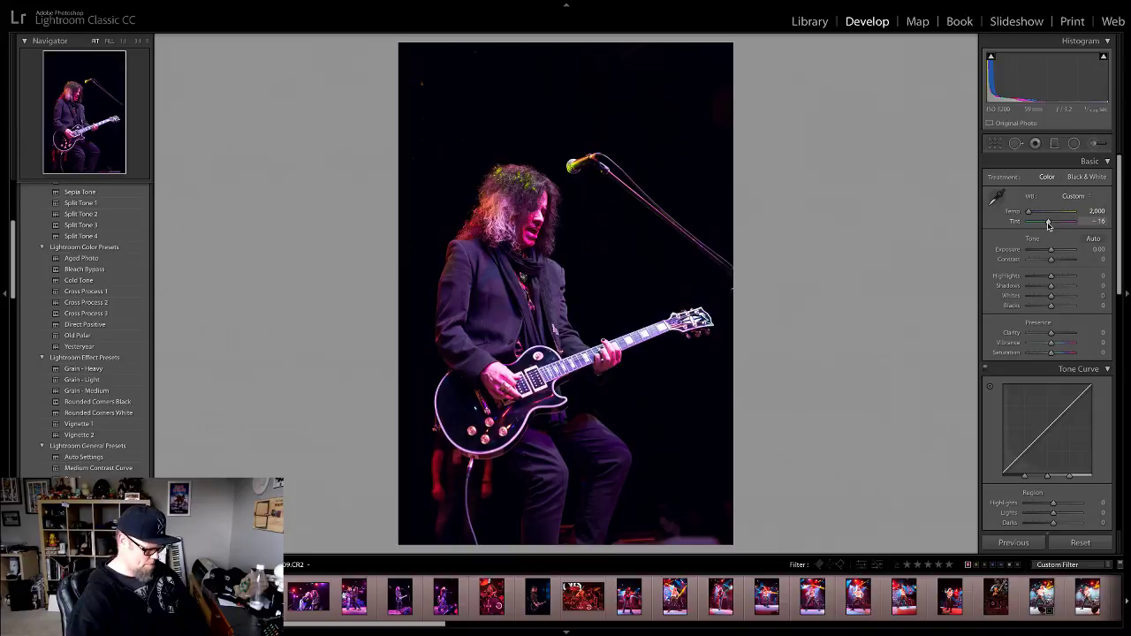
key(ctrl+z)
click(602, 236)
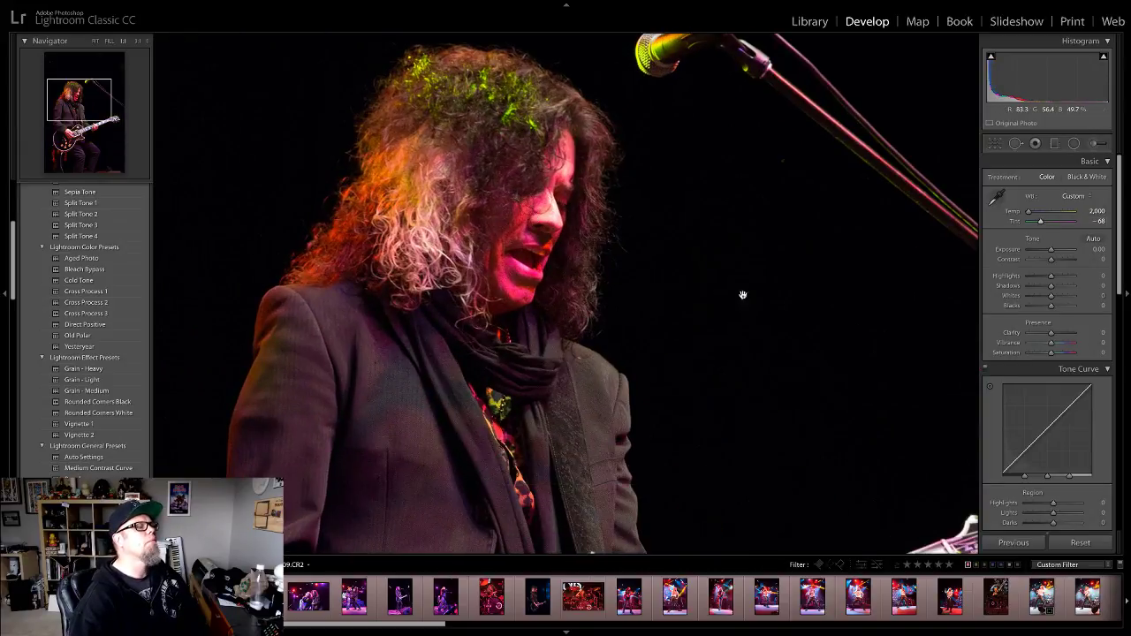
click(608, 269)
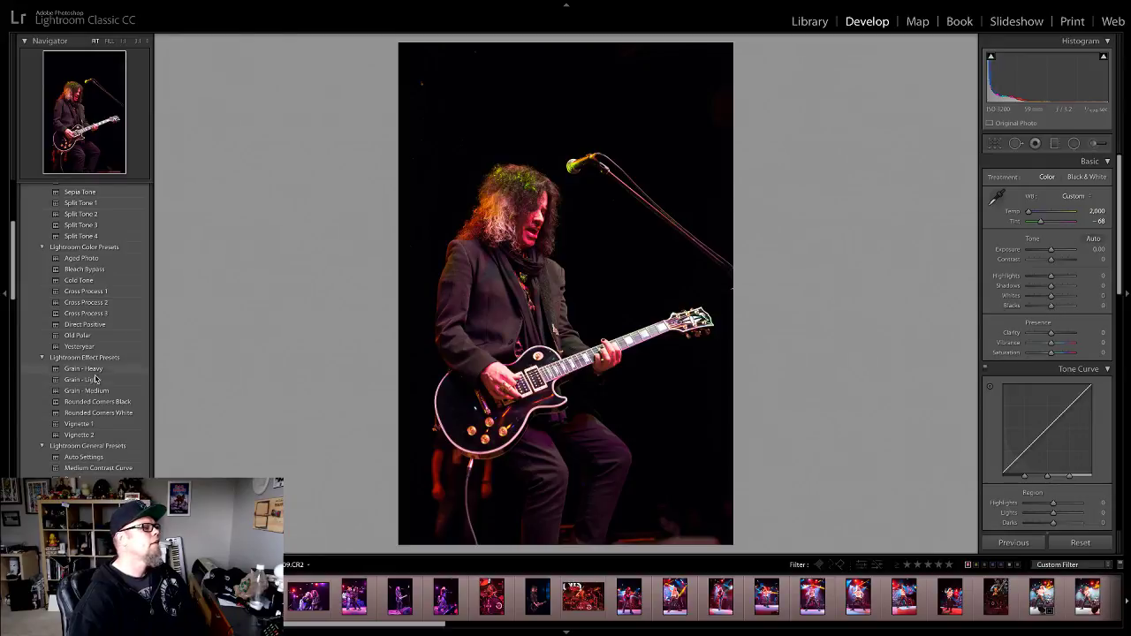
Step: Apply the general preset that adds Clarity +30 and Vibrance +25, and set Highlights to -13 and Blacks to -15
click(99, 468)
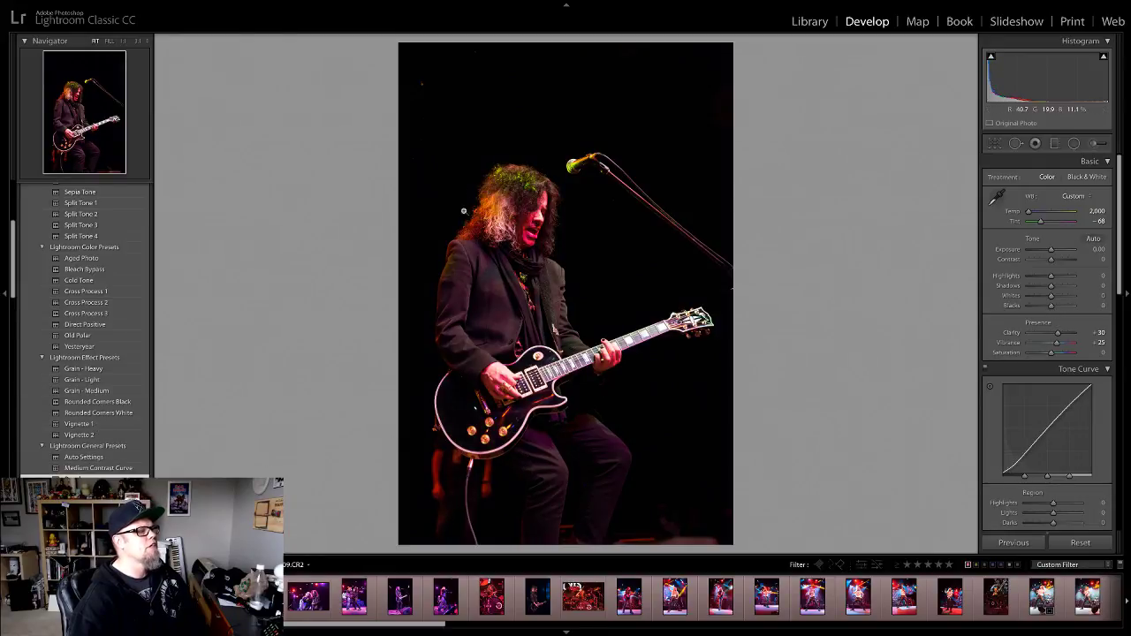
click(542, 204)
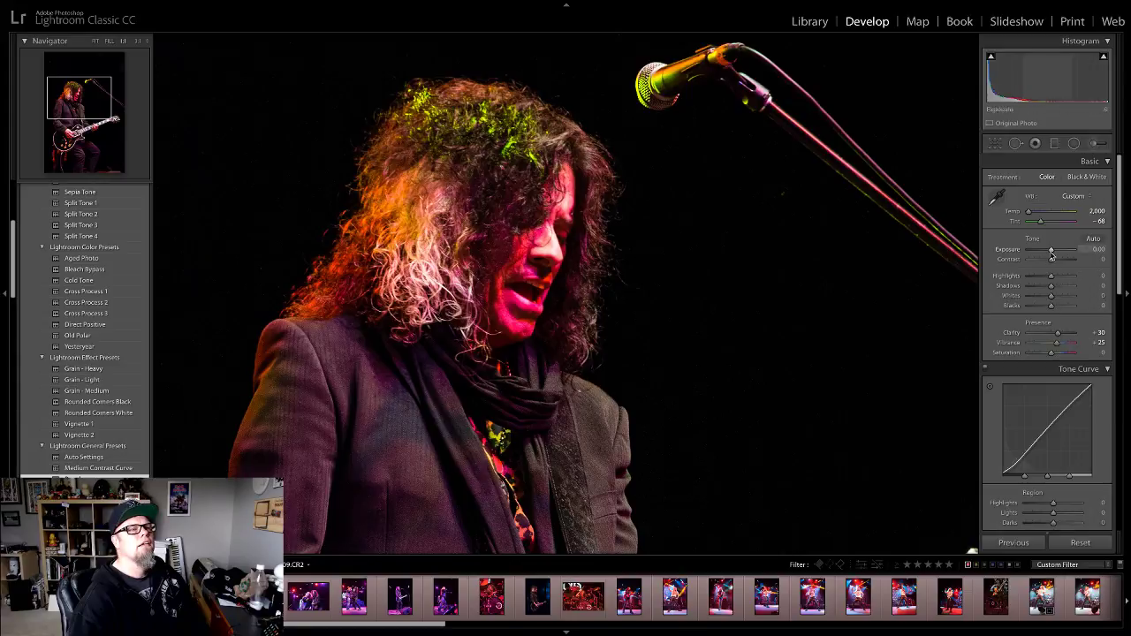
drag(1050, 276, 1049, 306)
click(395, 294)
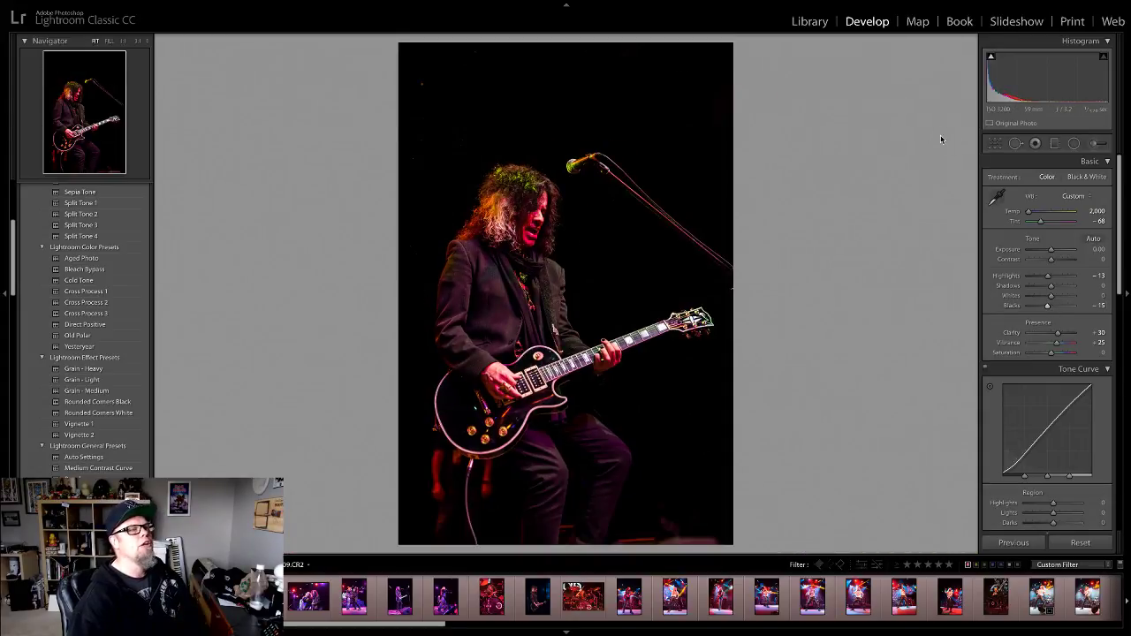
Step: Crop the singing guitarist's photo slightly tighter at its original aspect, trimming the top and both sides while keeping the performer and guitar in frame
click(995, 143)
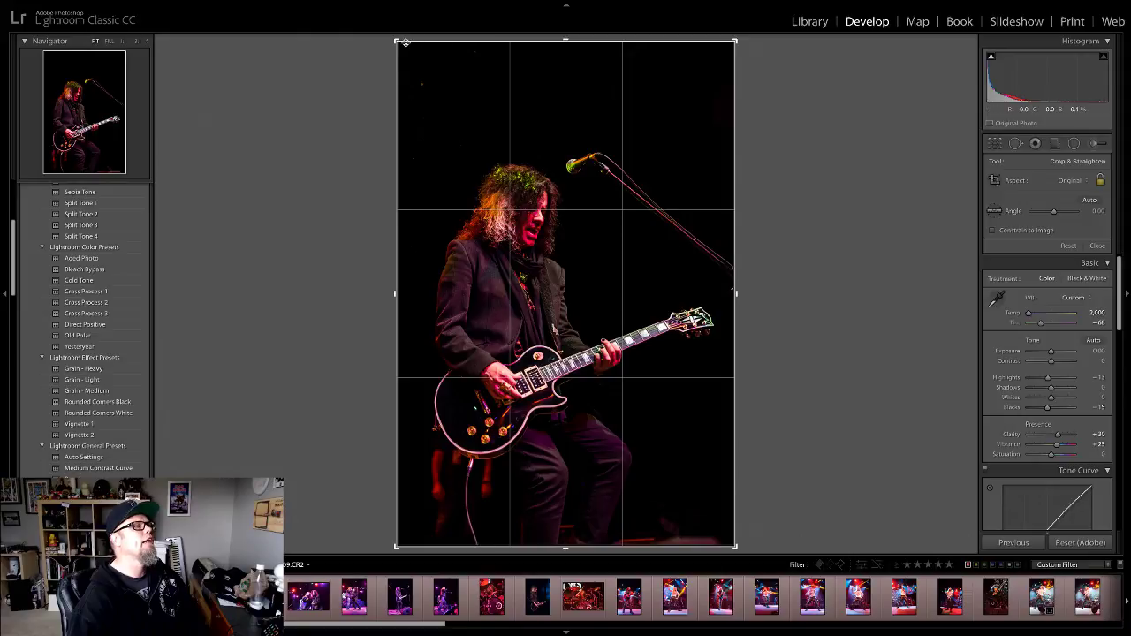
drag(396, 41, 409, 61)
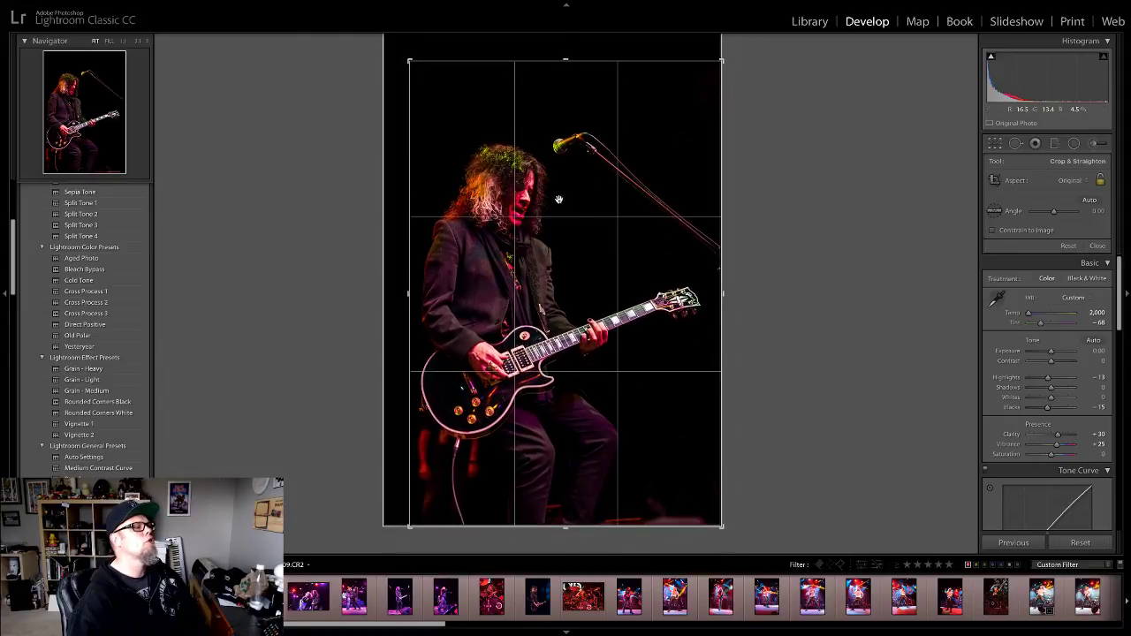
drag(583, 186, 580, 186)
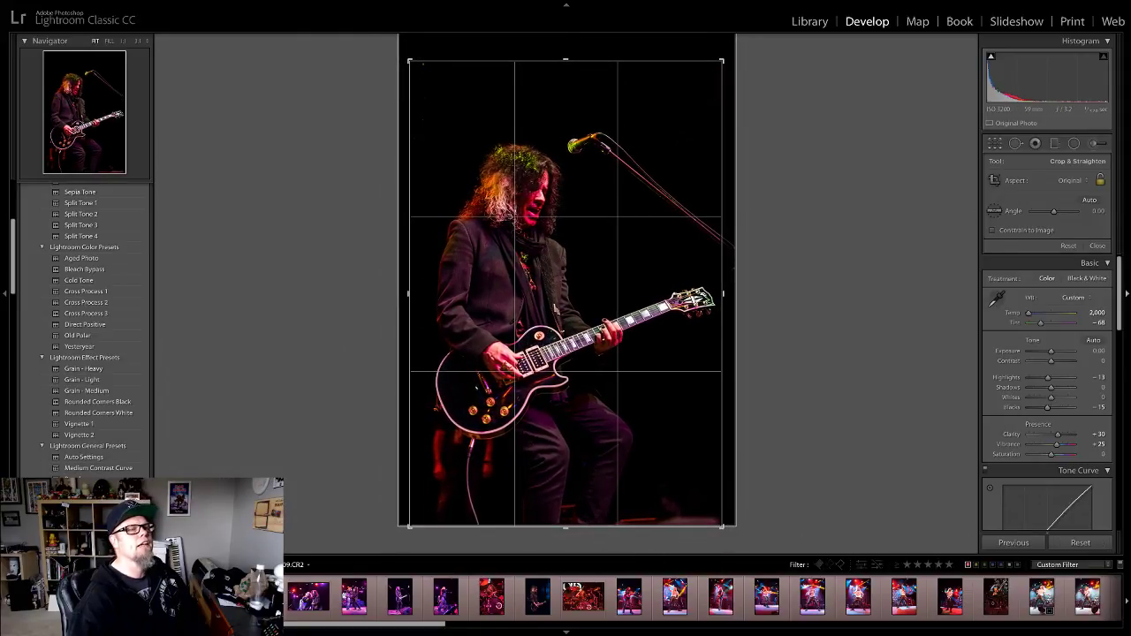
click(1099, 246)
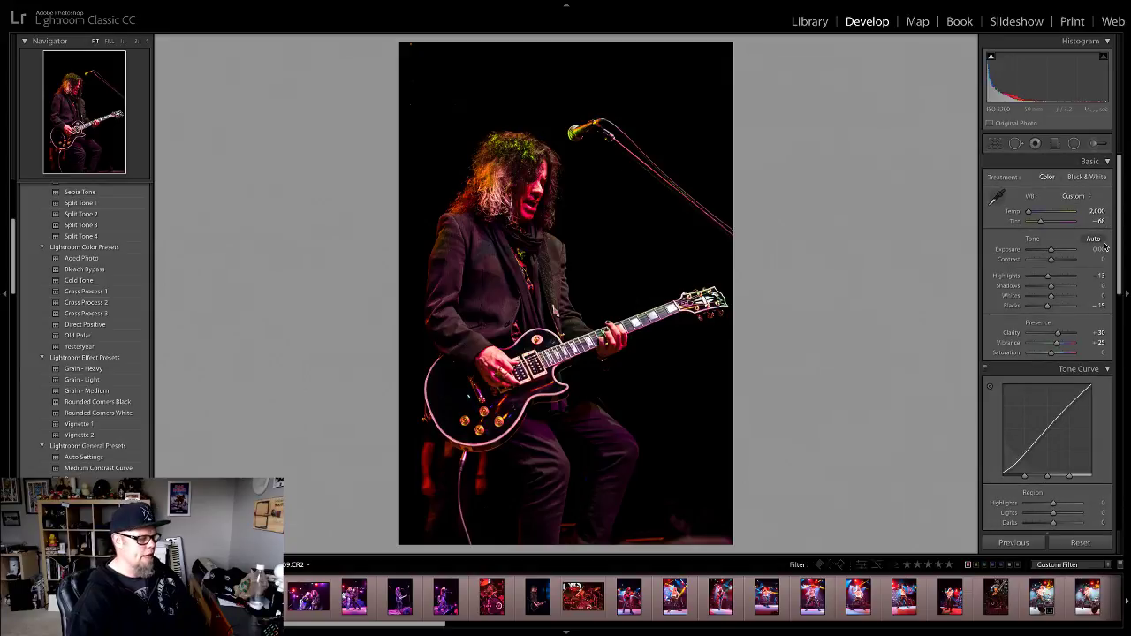
Step: Open the next red-lit photo of the guitarist leaning over his guitar and correct its white balance by sampling near his forehead
click(308, 596)
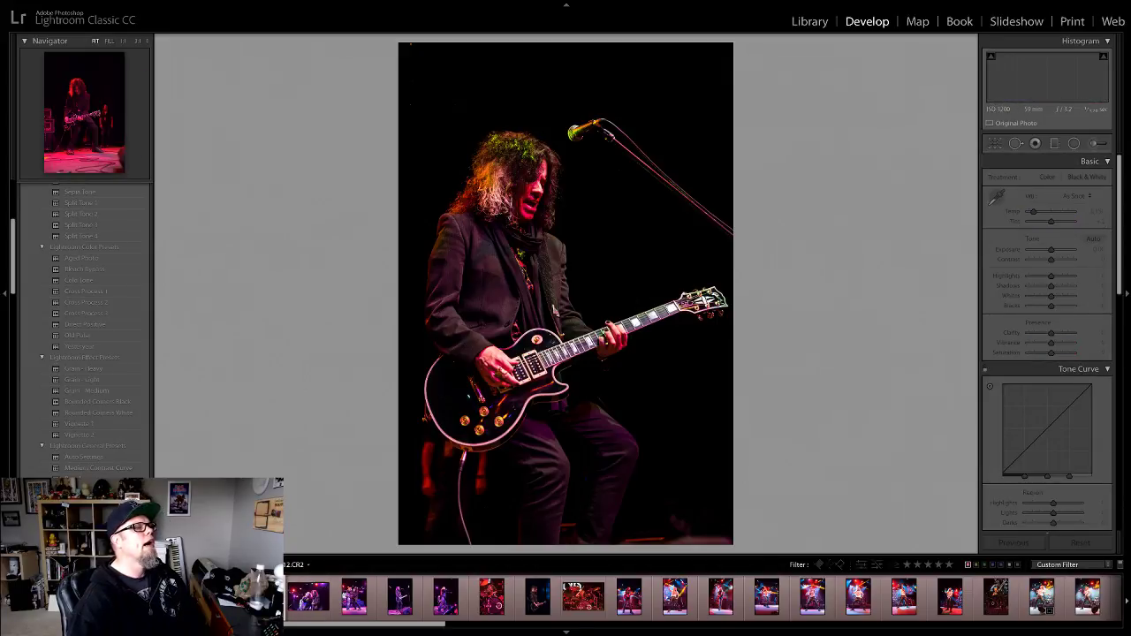
click(534, 210)
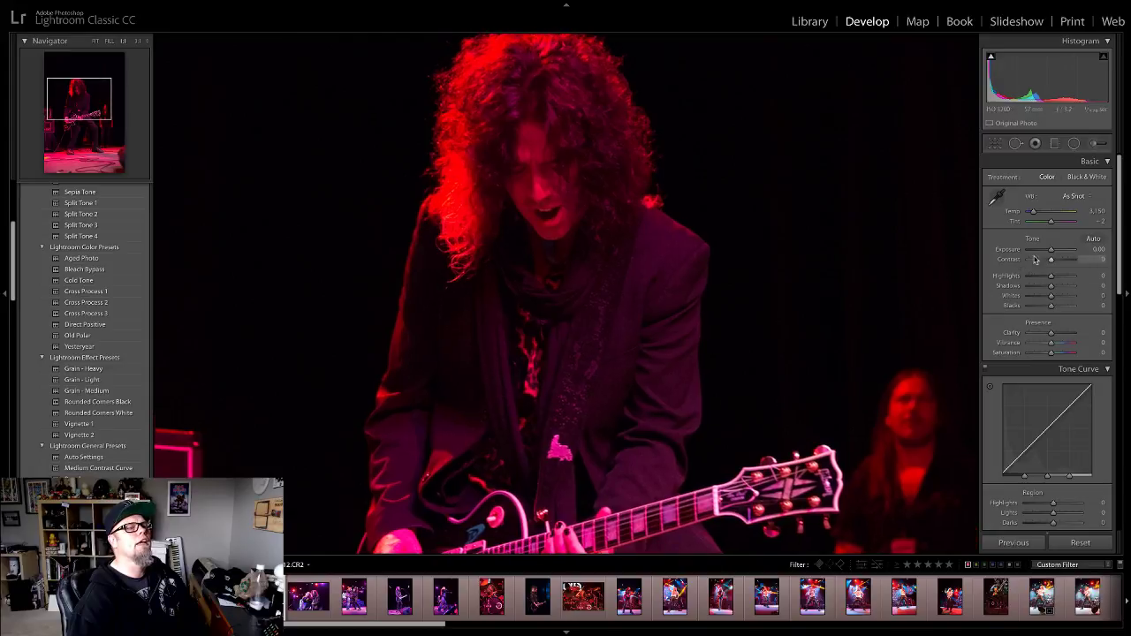
click(996, 196)
click(513, 142)
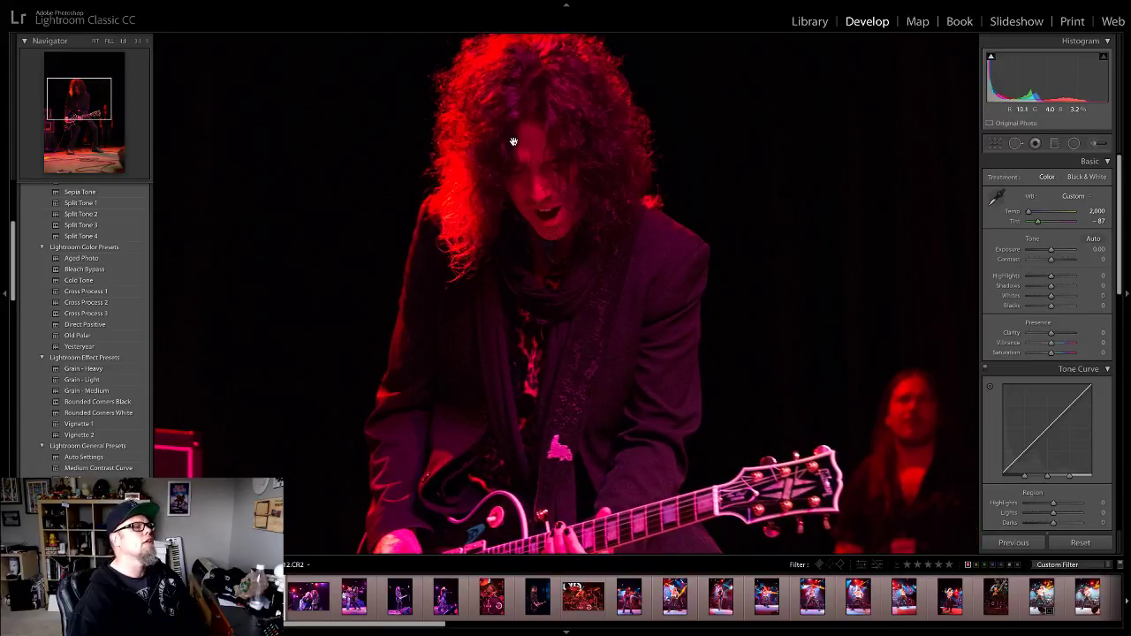
click(514, 141)
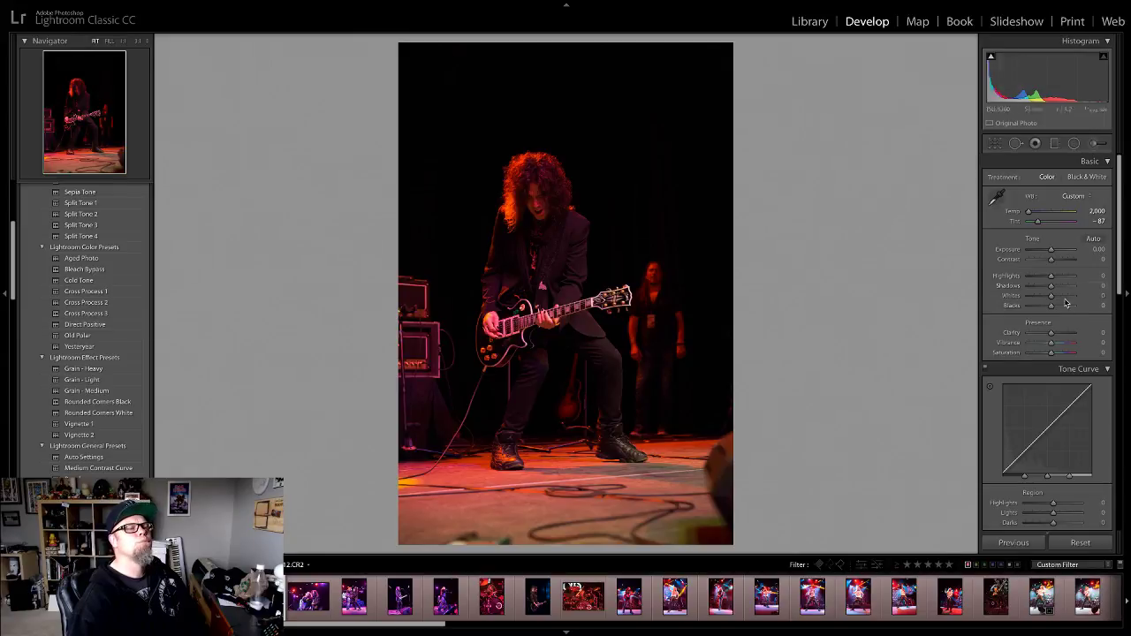
Step: Try the Punch preset on the leaning guitarist's photo and check his face up close
click(81, 473)
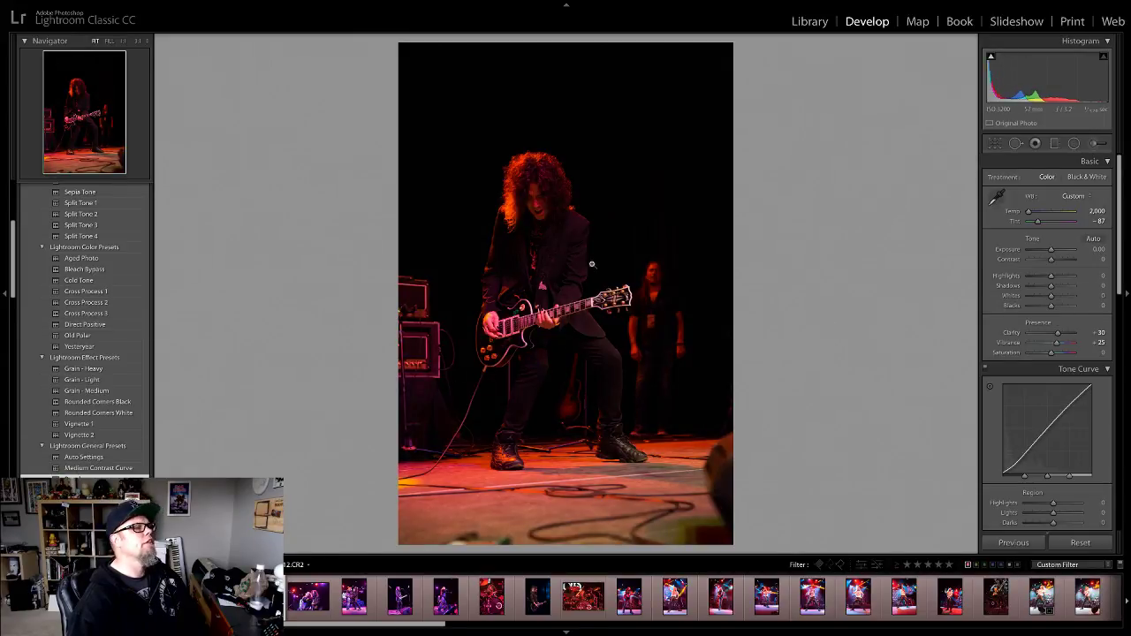
click(535, 198)
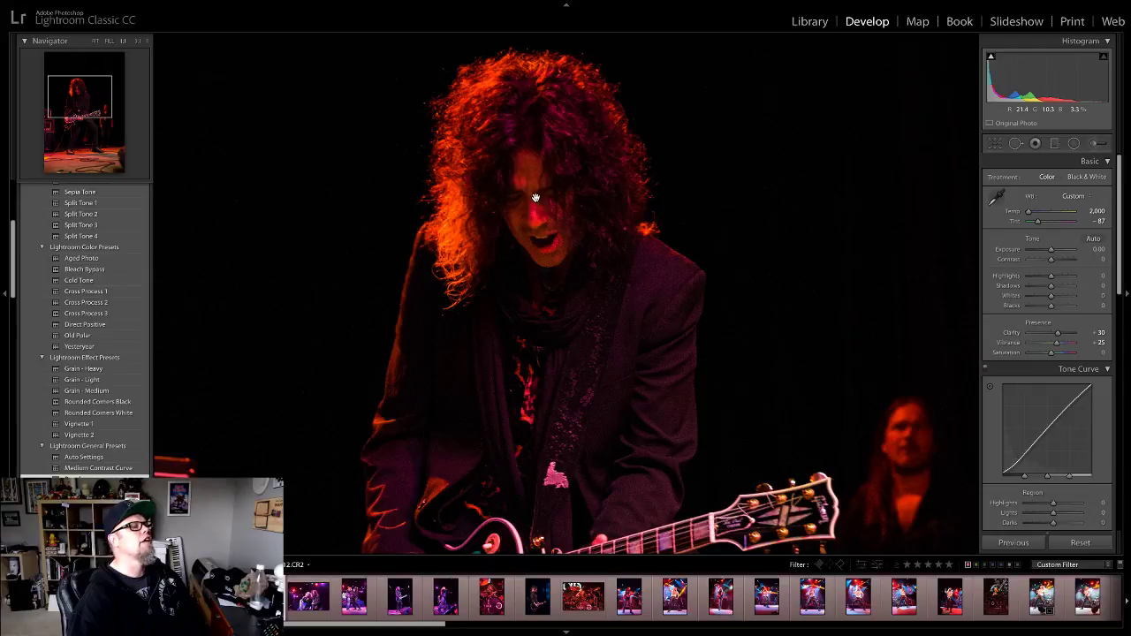
click(534, 196)
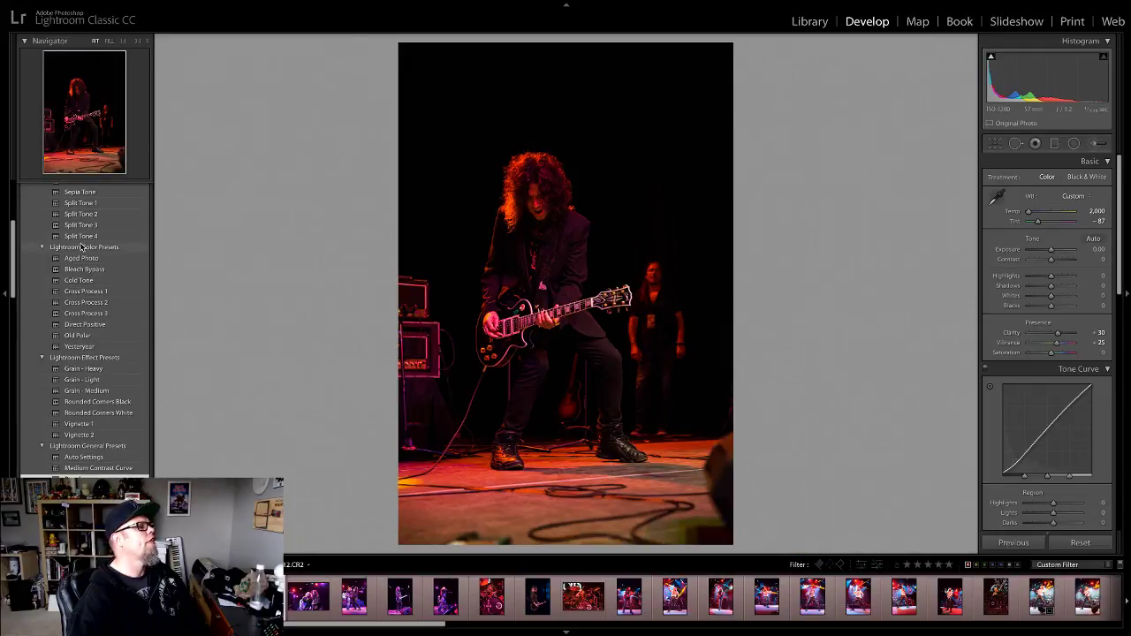
Step: Convert the leaning guitarist's photo with the B&W Look 5 preset and inspect the detail around his face
scroll(84, 252, up, 4)
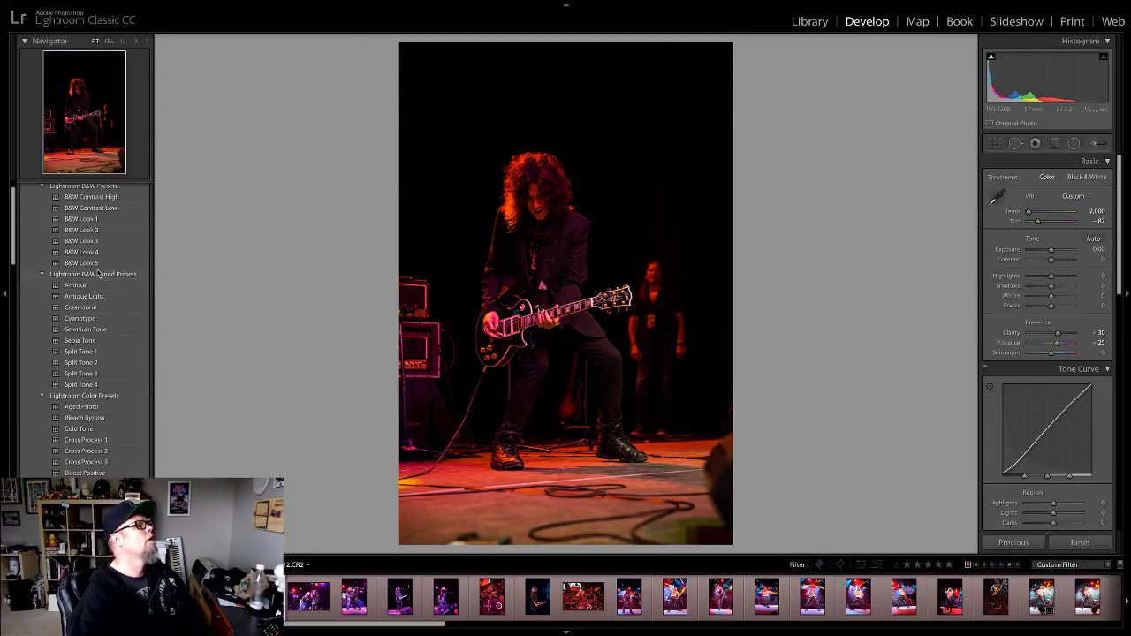
click(93, 263)
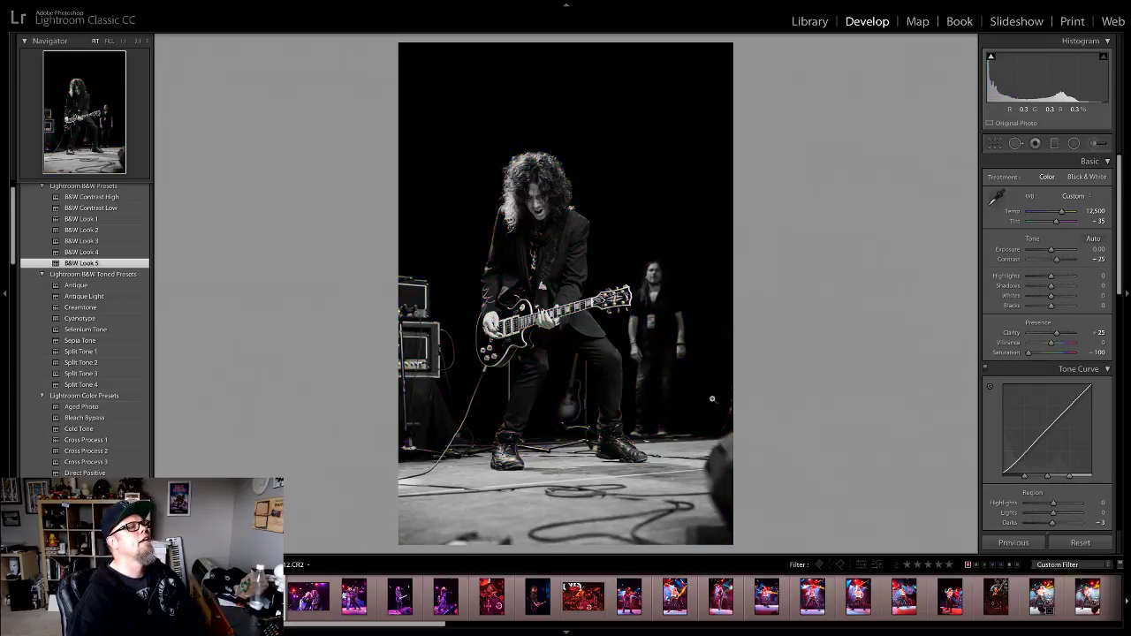
click(505, 202)
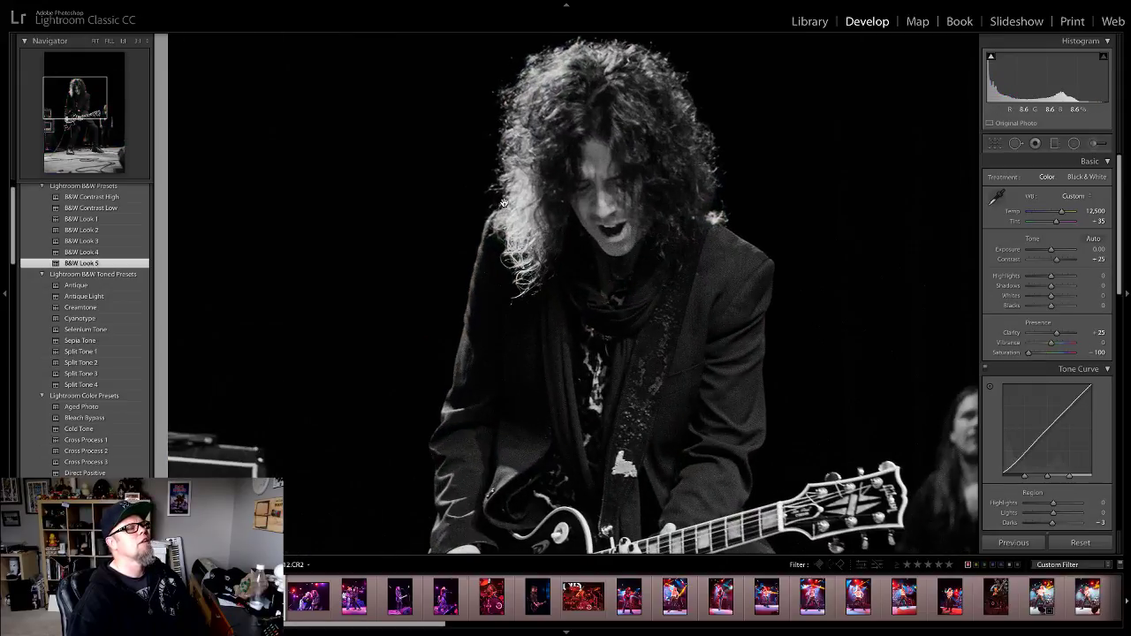
click(621, 208)
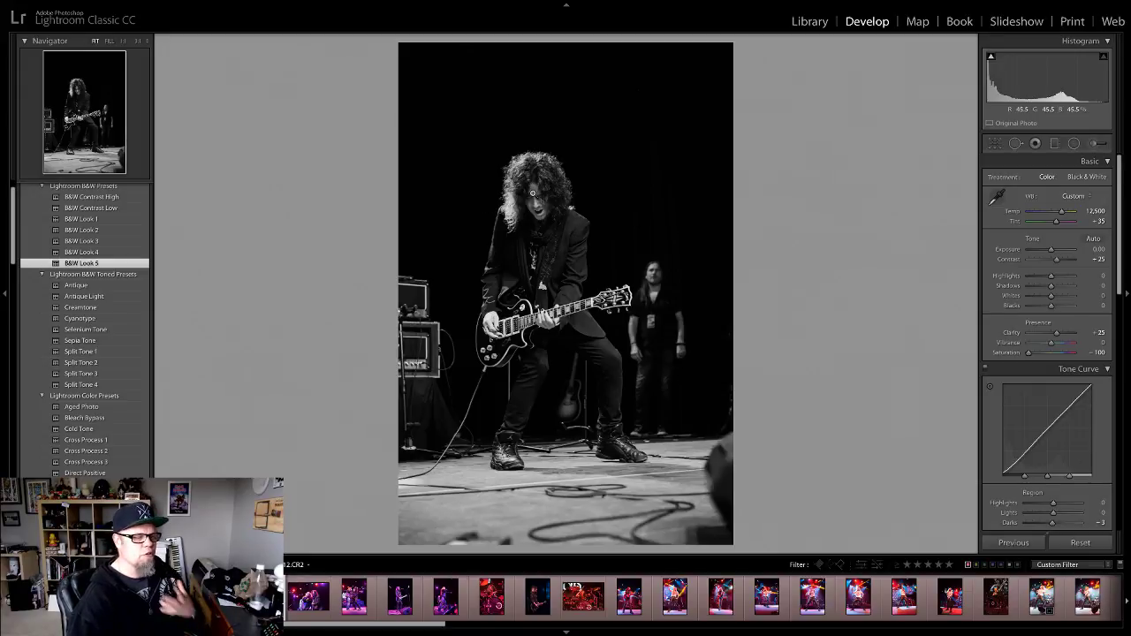
click(560, 199)
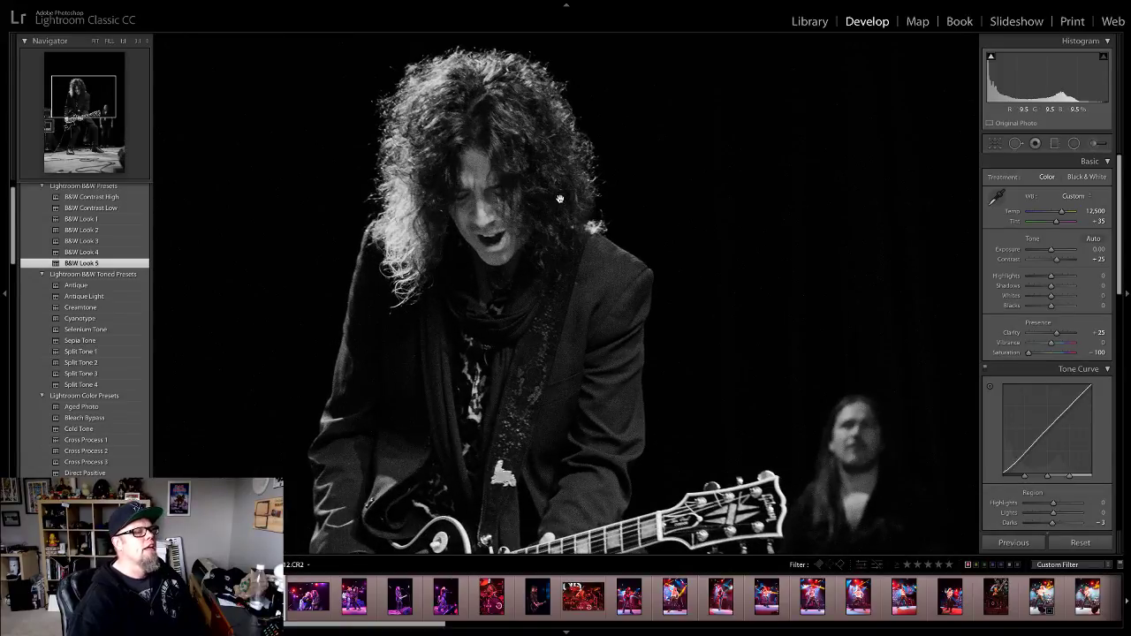
click(503, 217)
Step: Set Luminance noise reduction to 16 on the black-and-white photo and check the smoothing up close
scroll(1047, 429, down, 10)
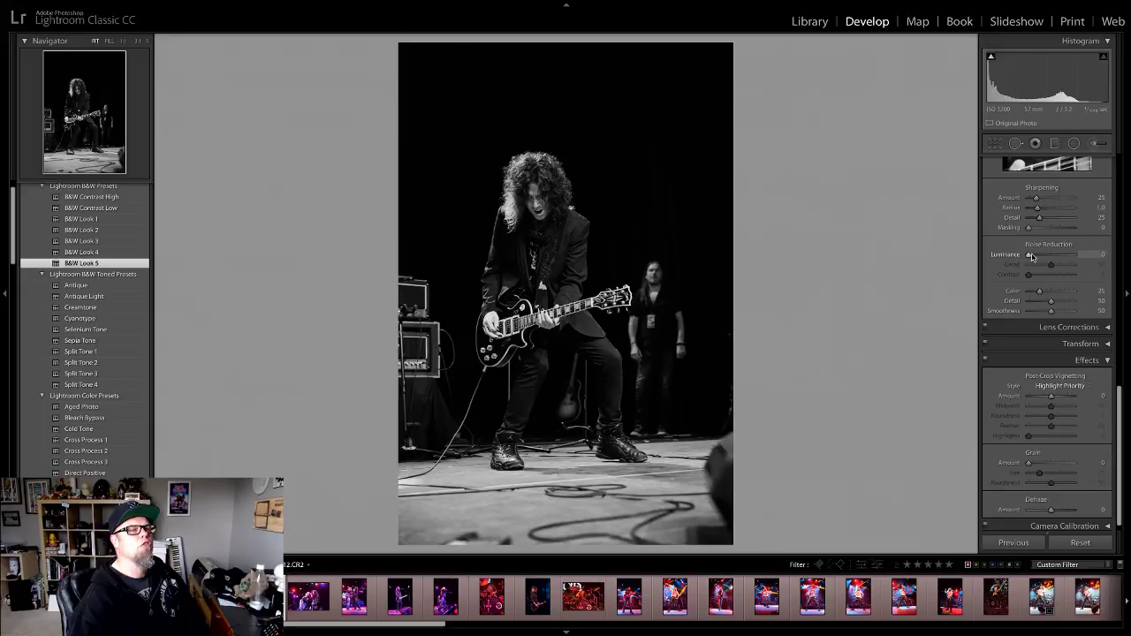
drag(1029, 255, 1039, 258)
click(574, 244)
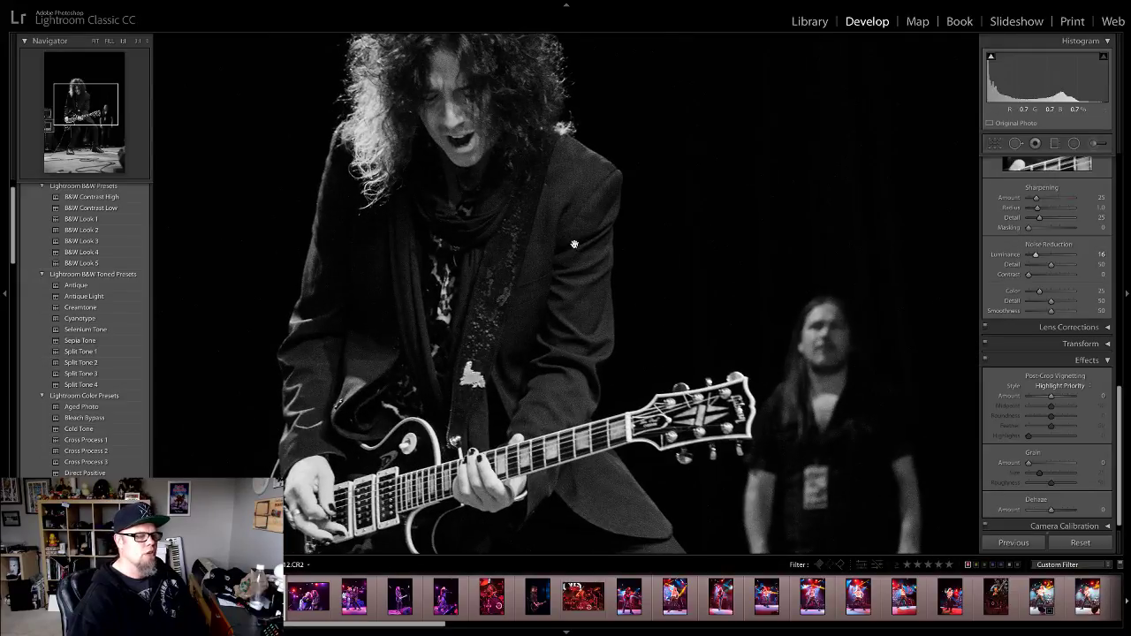
drag(569, 221, 618, 226)
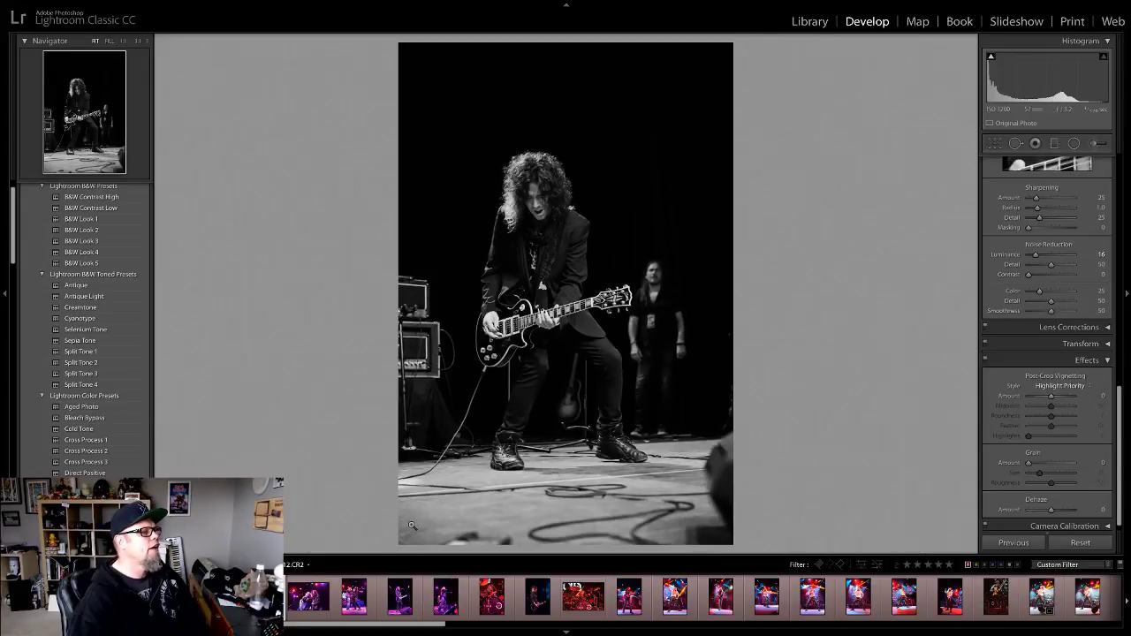
Step: Open the purple-lit photo of the singer and guitarist together and correct its white balance by sampling the guitarist's forehead
click(309, 597)
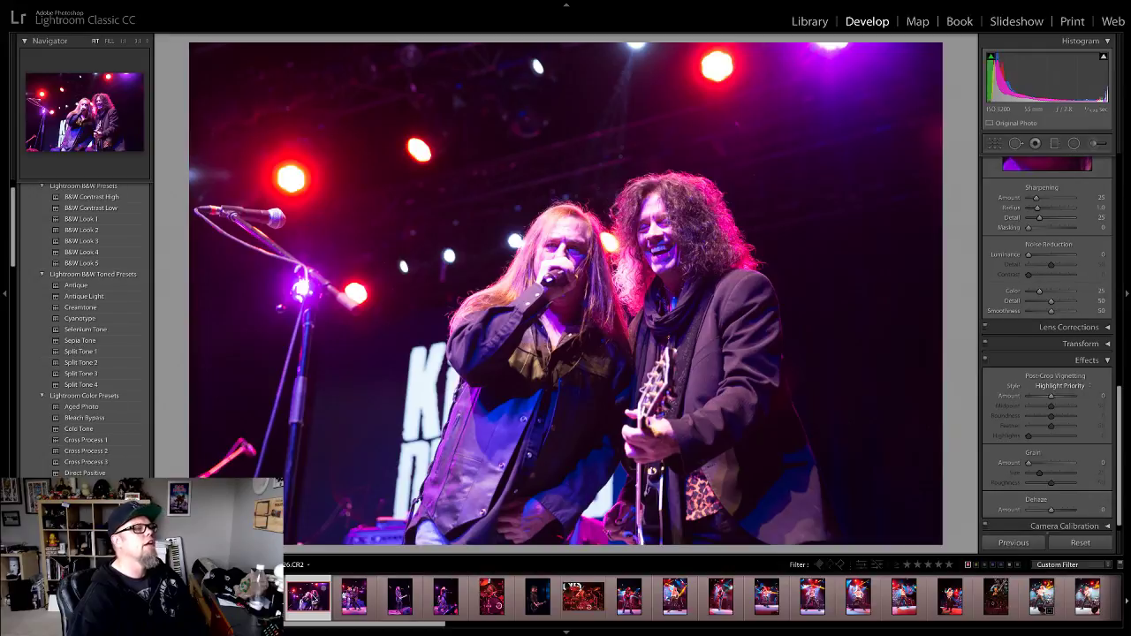
click(569, 238)
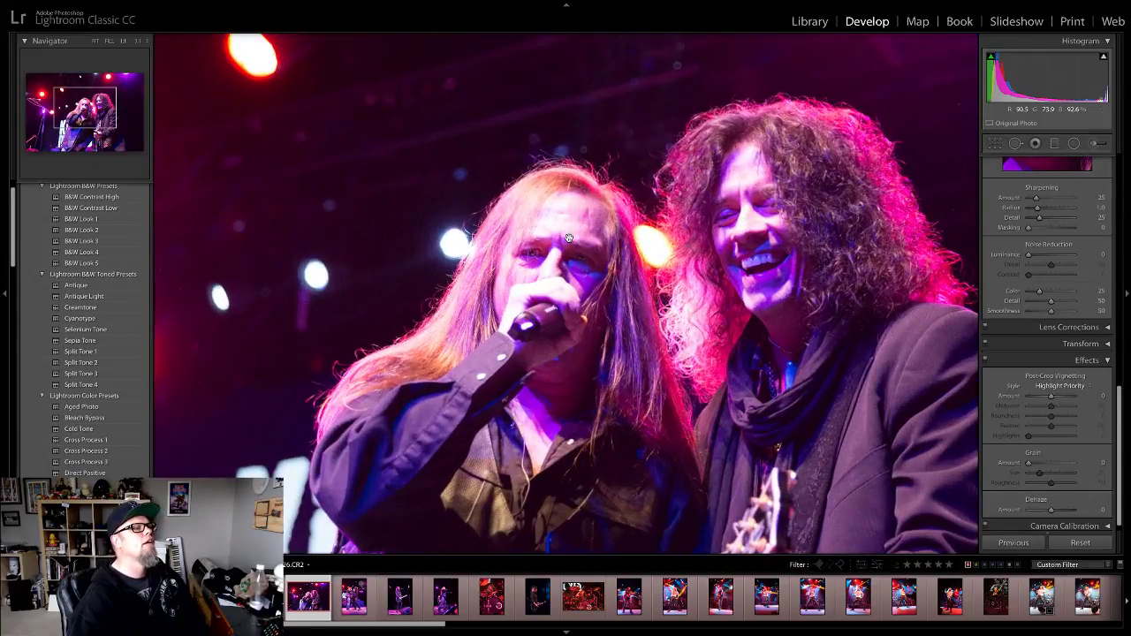
scroll(1008, 192, up, 10)
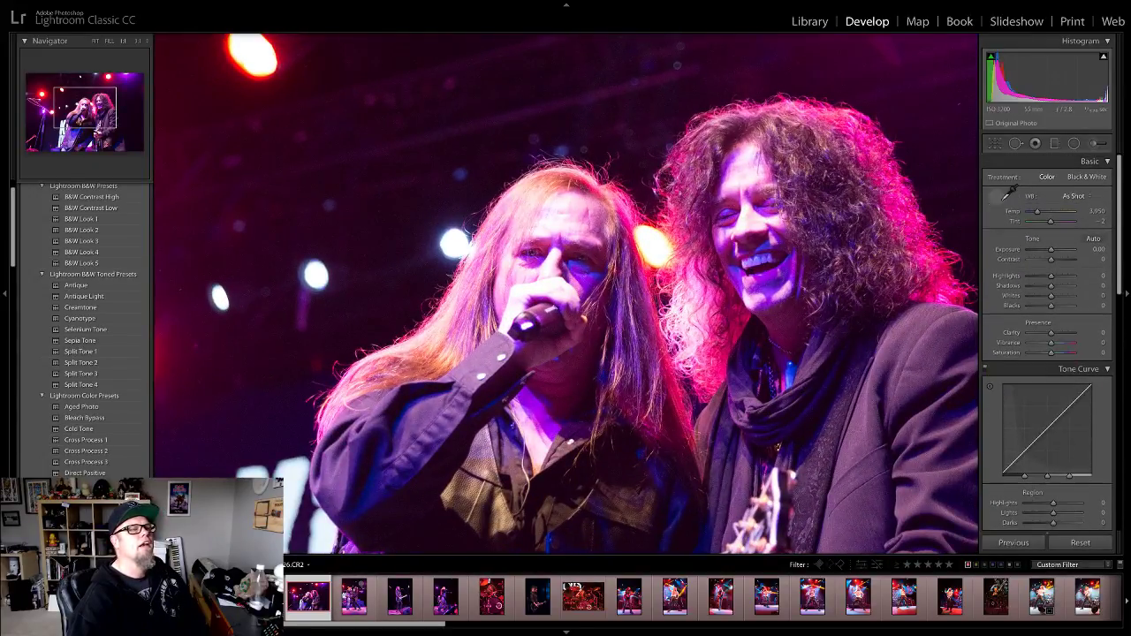
click(1006, 193)
click(745, 176)
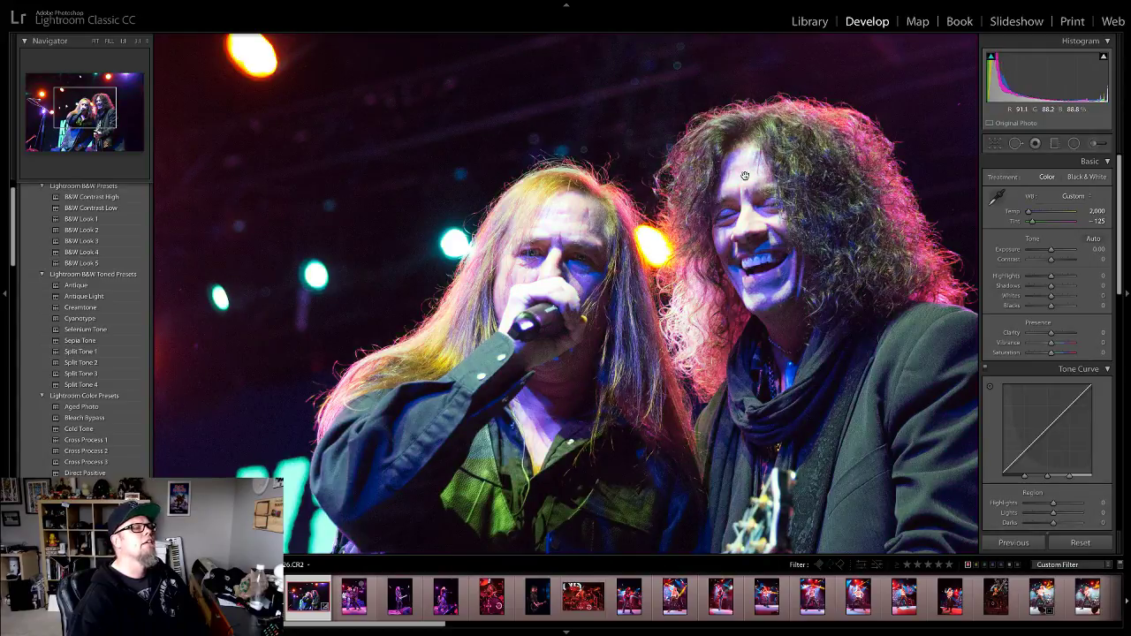
click(848, 330)
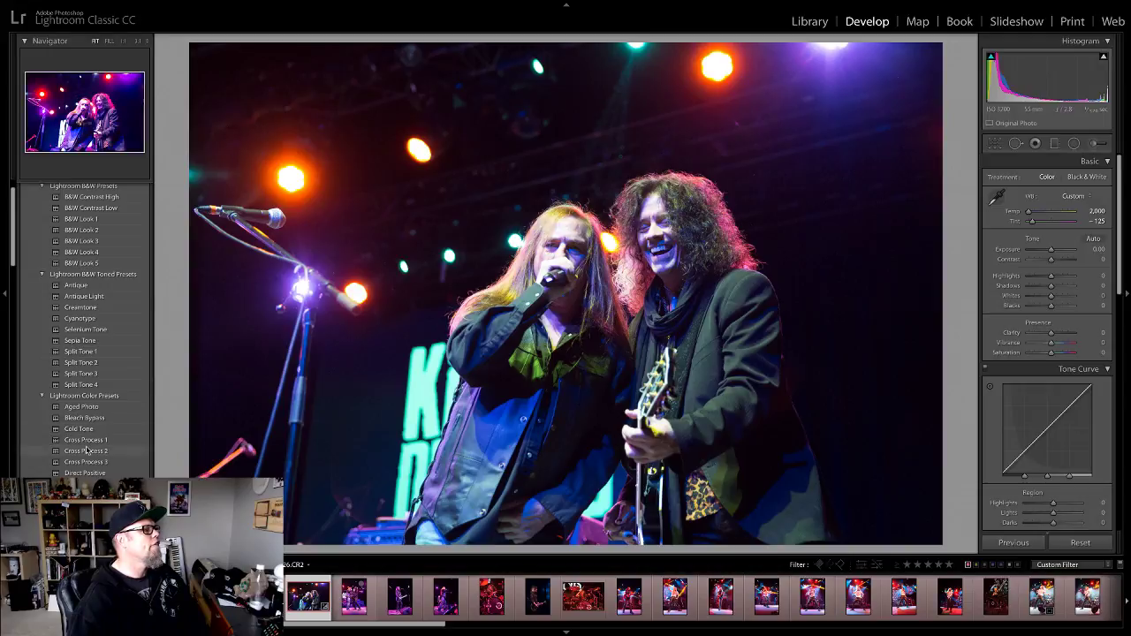
Step: Apply the Punch preset to the photo of the two performers, check their faces, and set Highlights to -33 and Blacks to -33
scroll(91, 442, down, 5)
scroll(91, 461, up, 5)
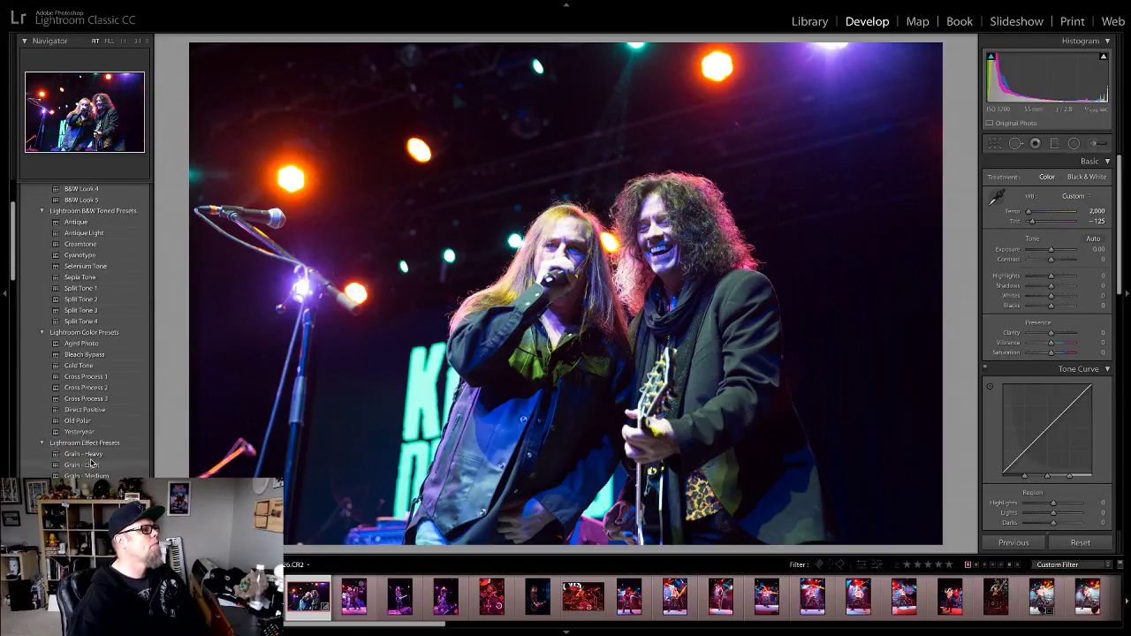
scroll(91, 462, down, 5)
scroll(91, 455, down, 1)
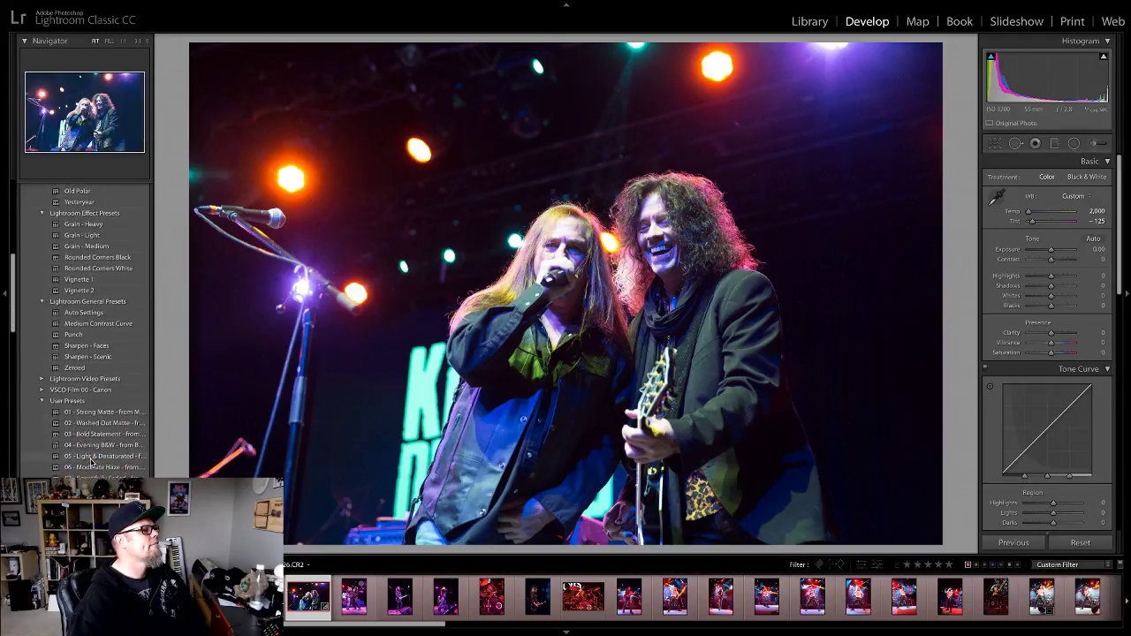
click(84, 382)
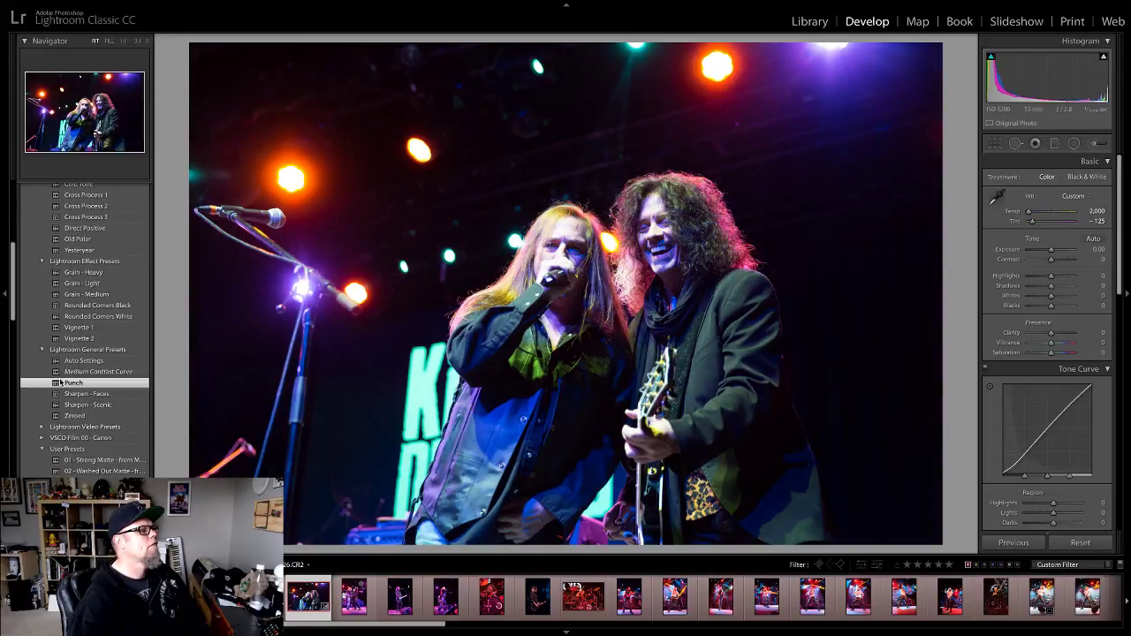
click(620, 258)
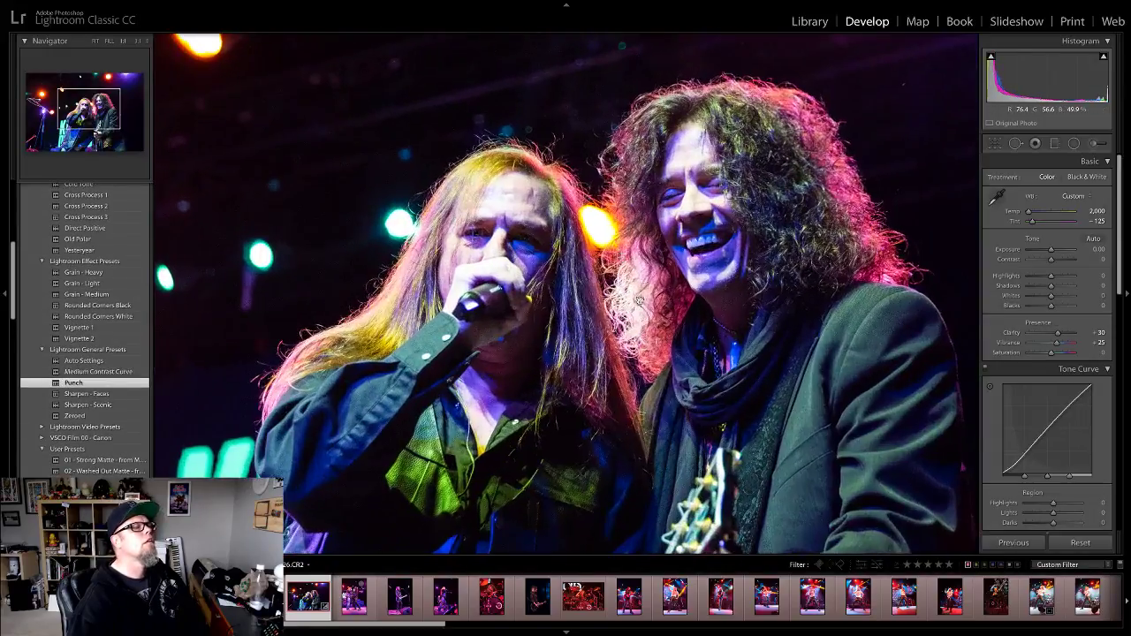
click(666, 214)
drag(1051, 275, 1042, 277)
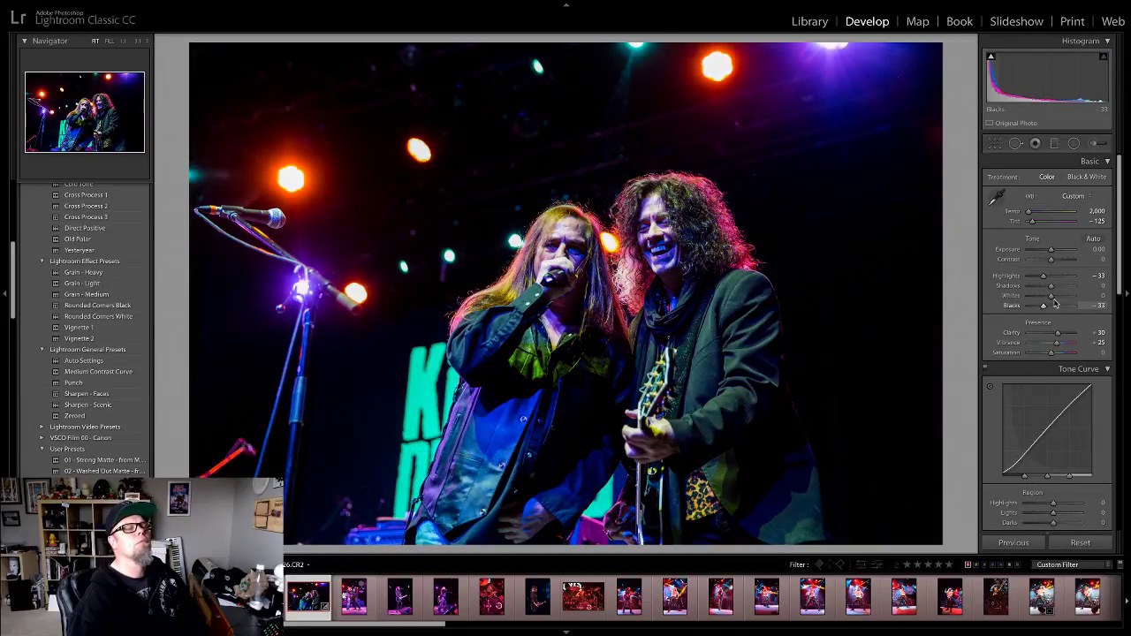
Step: Crop the photo tighter around the two performers, trimming the top and both sides, and inspect their faces
click(994, 143)
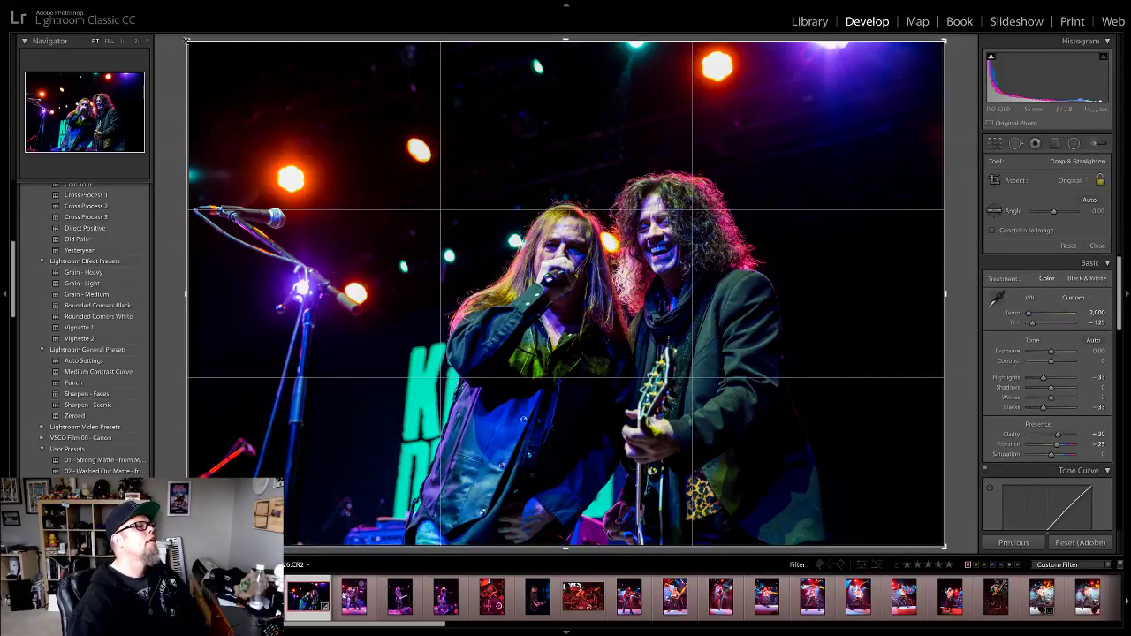
drag(186, 42, 247, 80)
drag(493, 232, 537, 232)
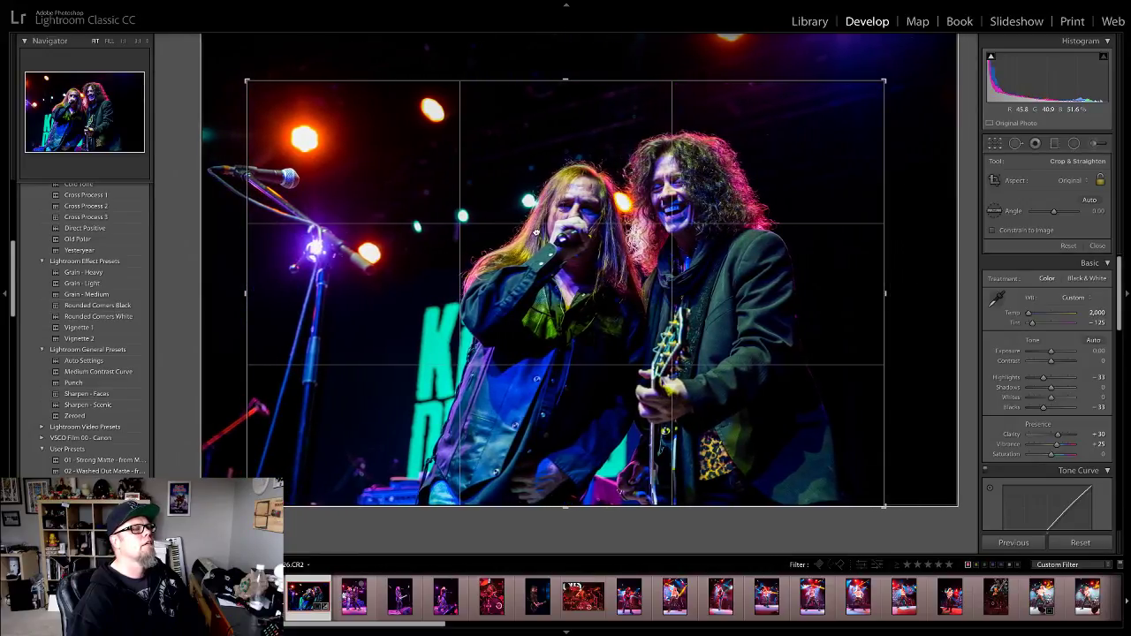
click(1098, 247)
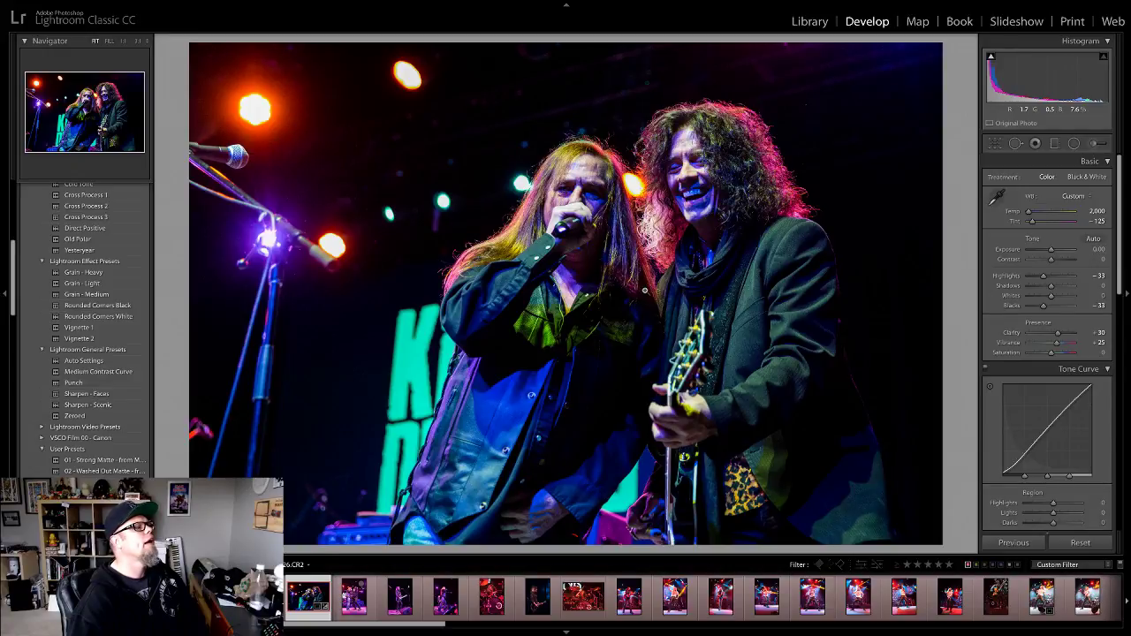
click(665, 158)
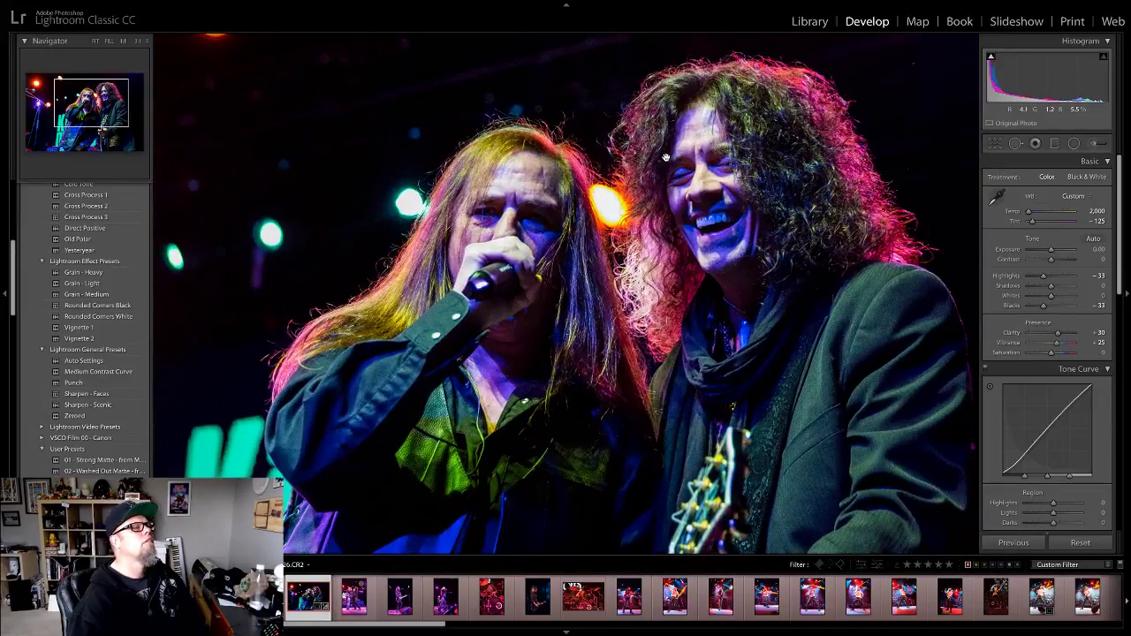
click(665, 157)
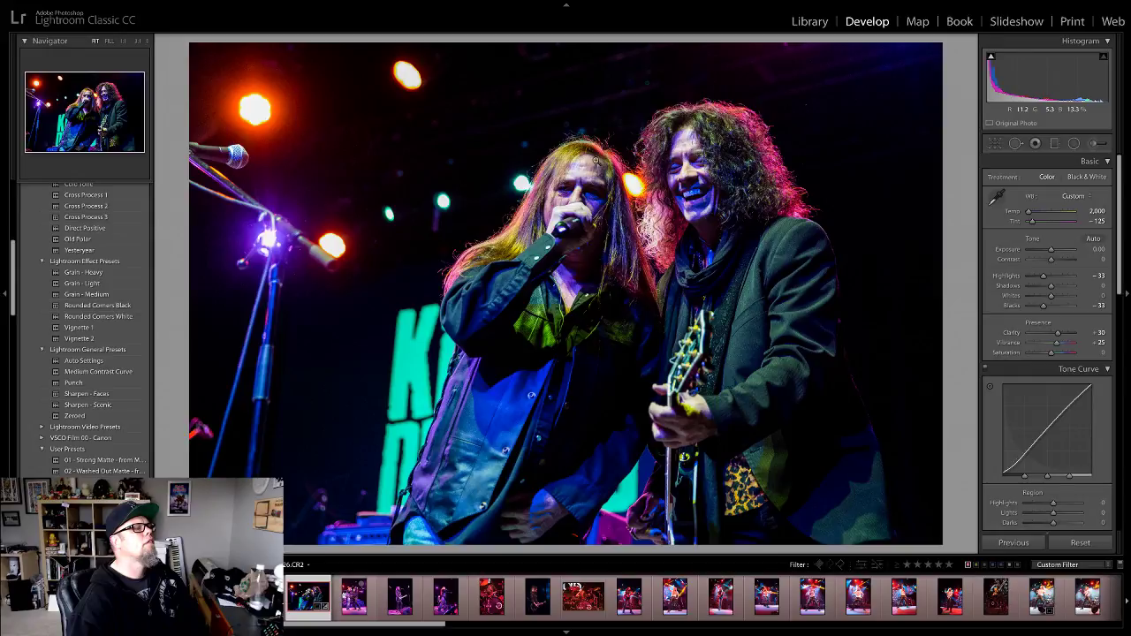
Step: Try a much tighter crop around the two performers, cutting out the microphone stand and repositioning the photo within the frame
click(996, 145)
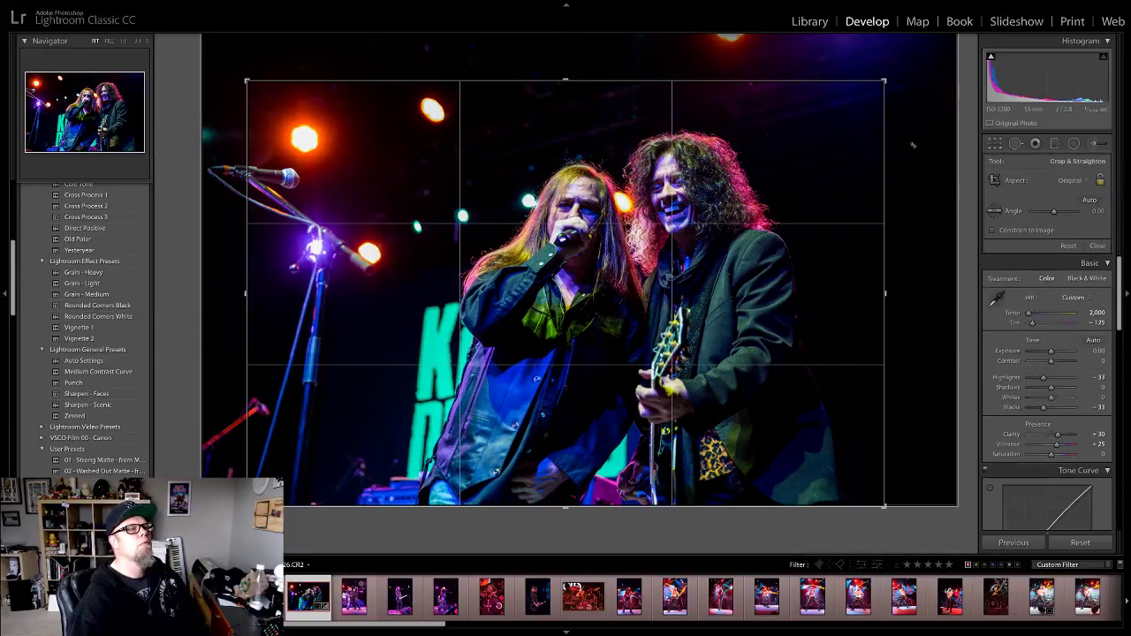
drag(247, 81, 348, 140)
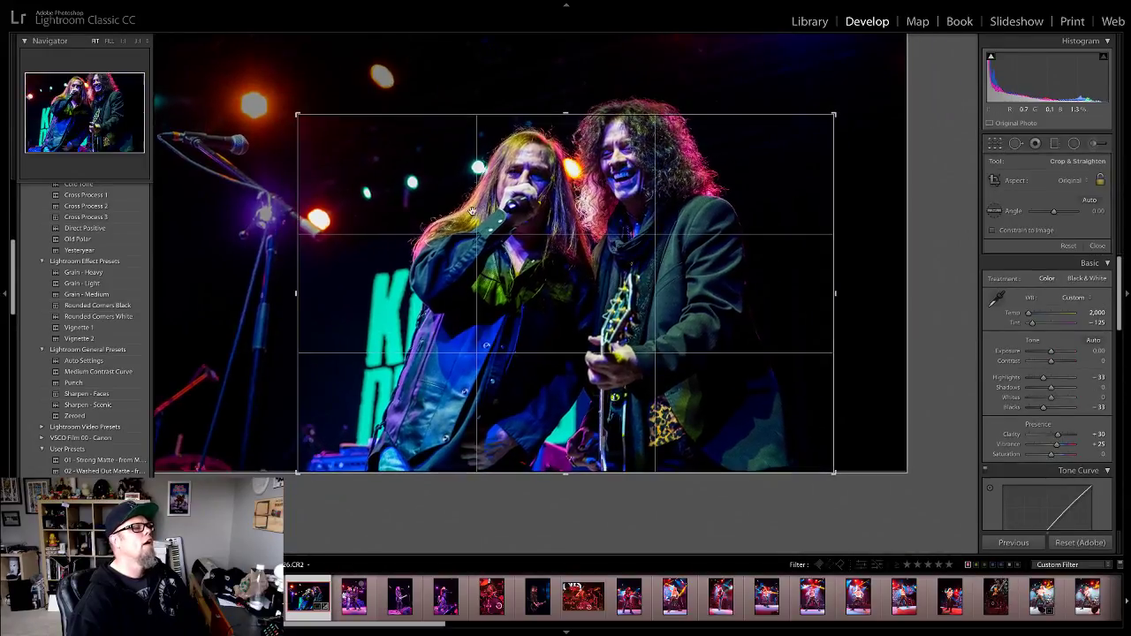
drag(583, 352, 407, 215)
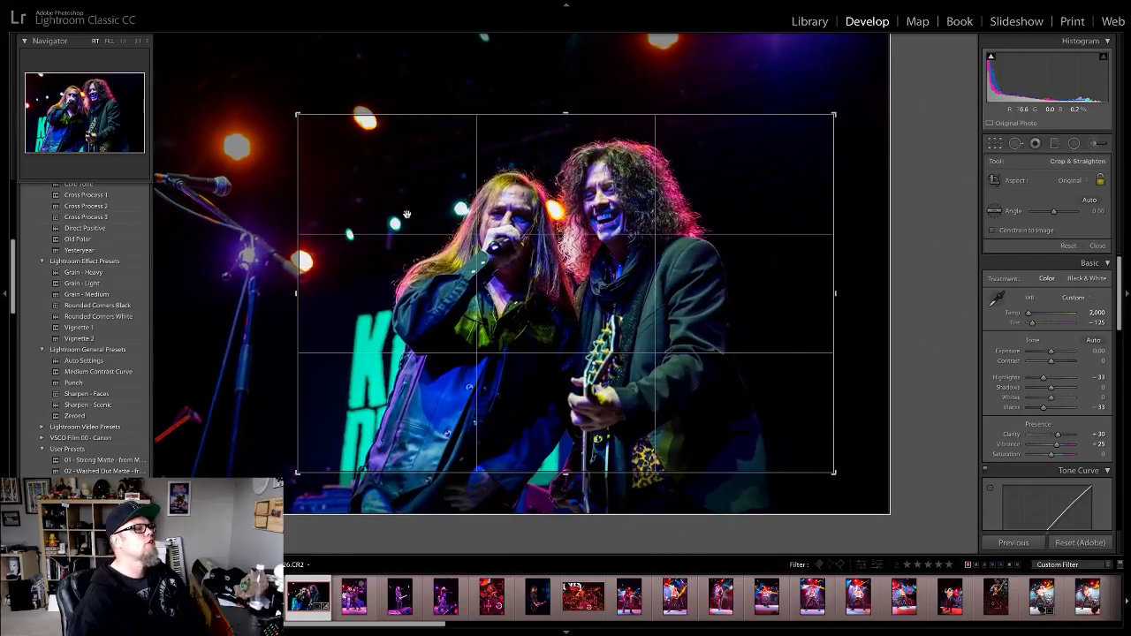
drag(314, 129, 550, 243)
click(1096, 246)
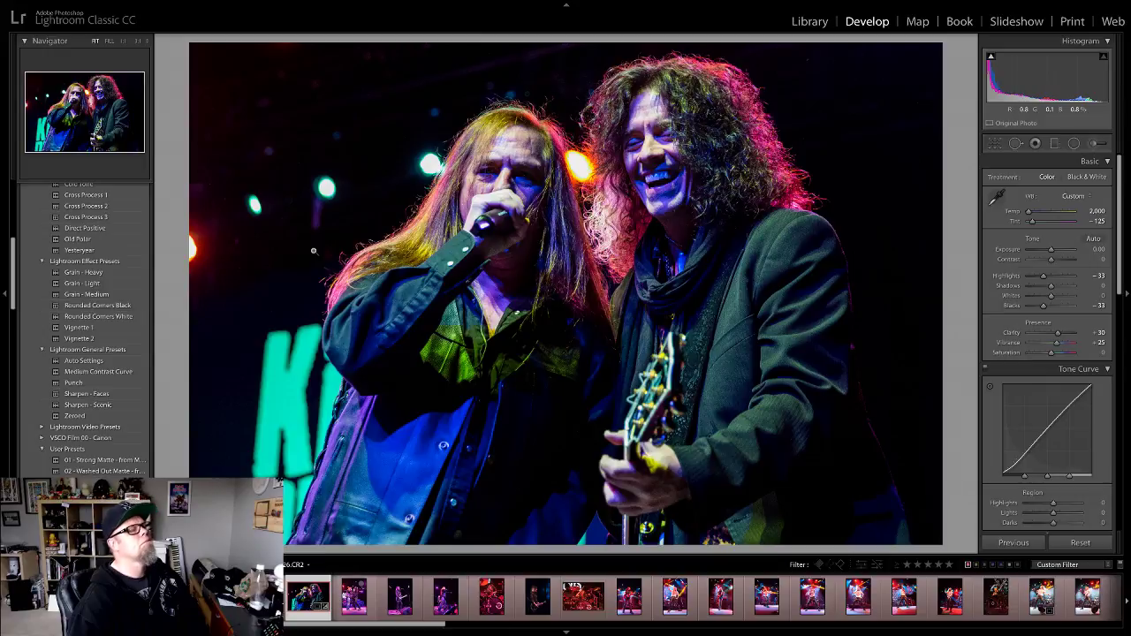
Step: Undo the latest crop changes on the photo of the two performers and leave the crop tool
click(995, 144)
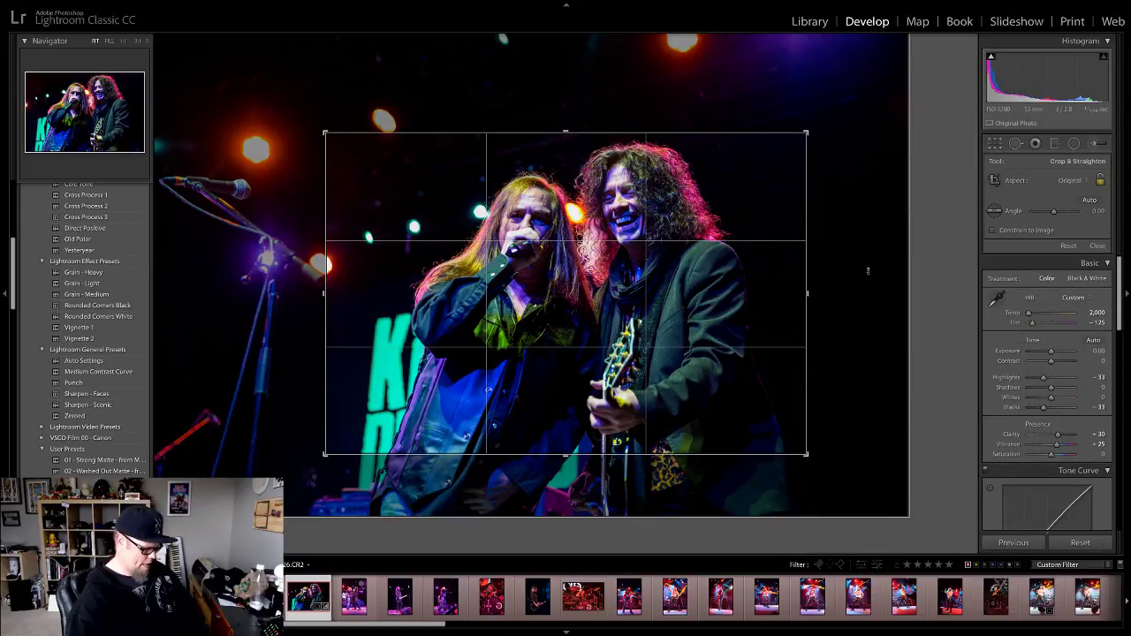
key(ctrl+z)
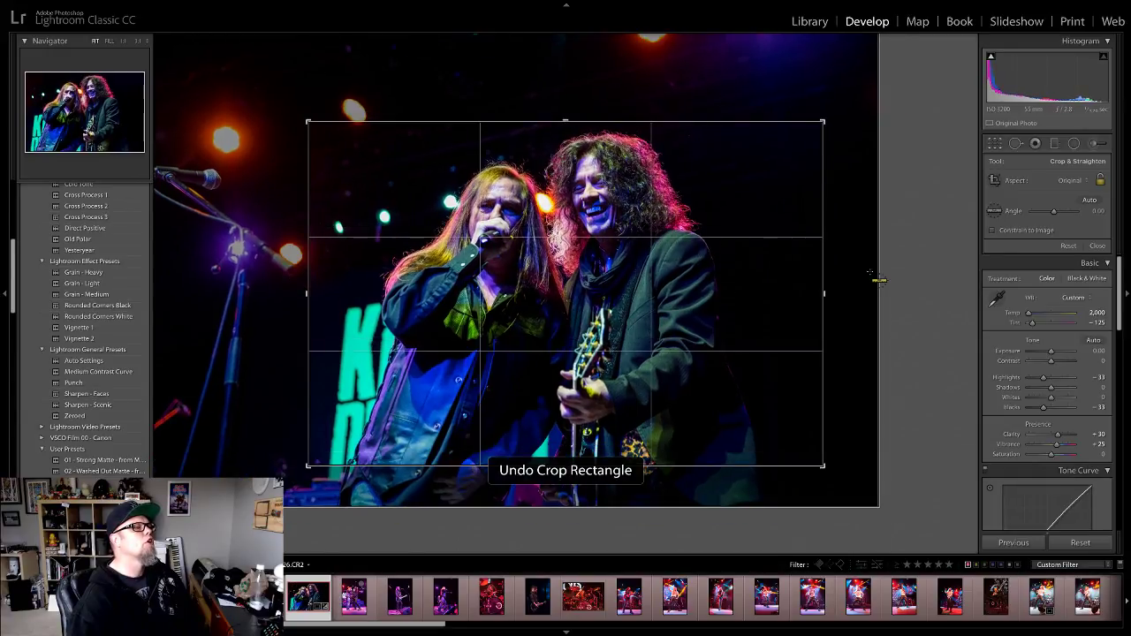
key(ctrl+z)
key(ctrl+z)
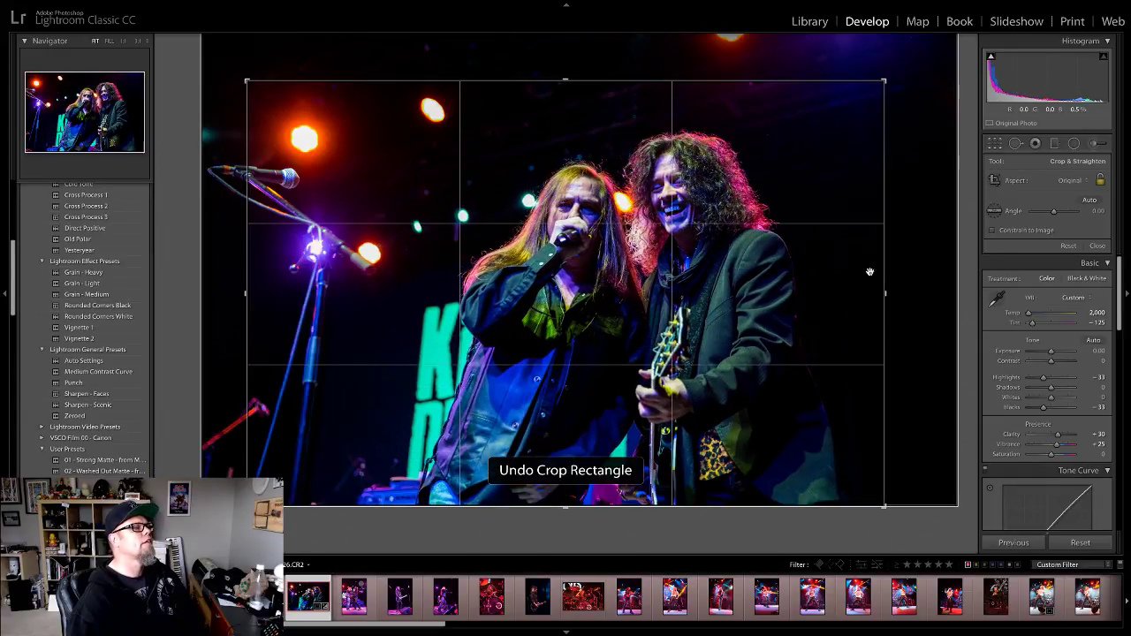
key(r)
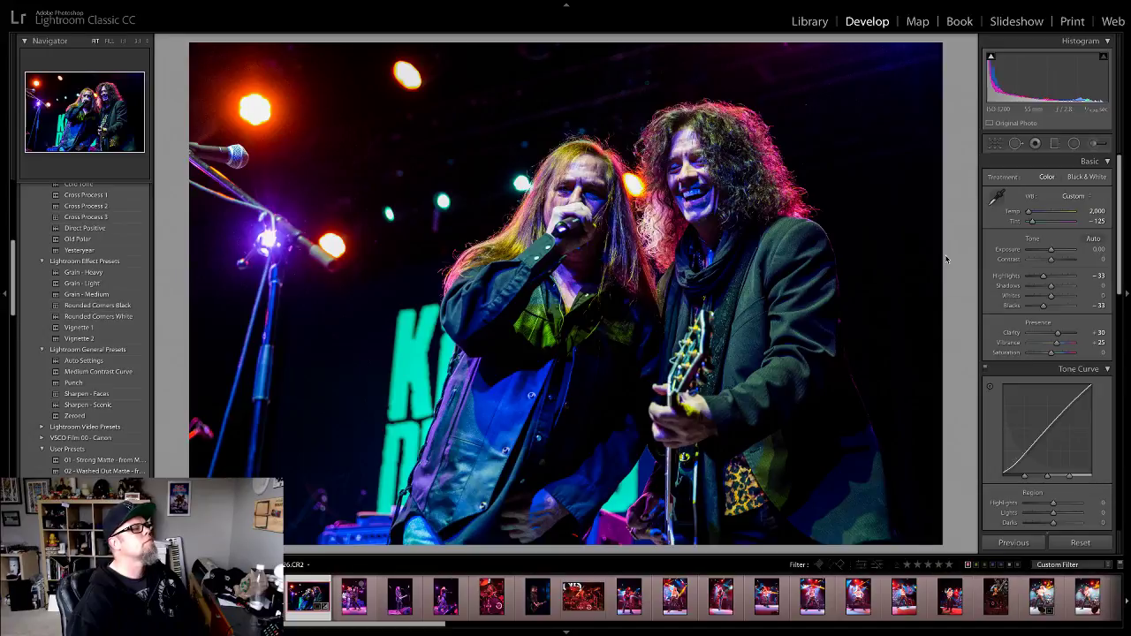
Step: Shift the crop horizontally to compare including the whole microphone stand, settling on a framing that cuts it slightly at the left edge
click(993, 144)
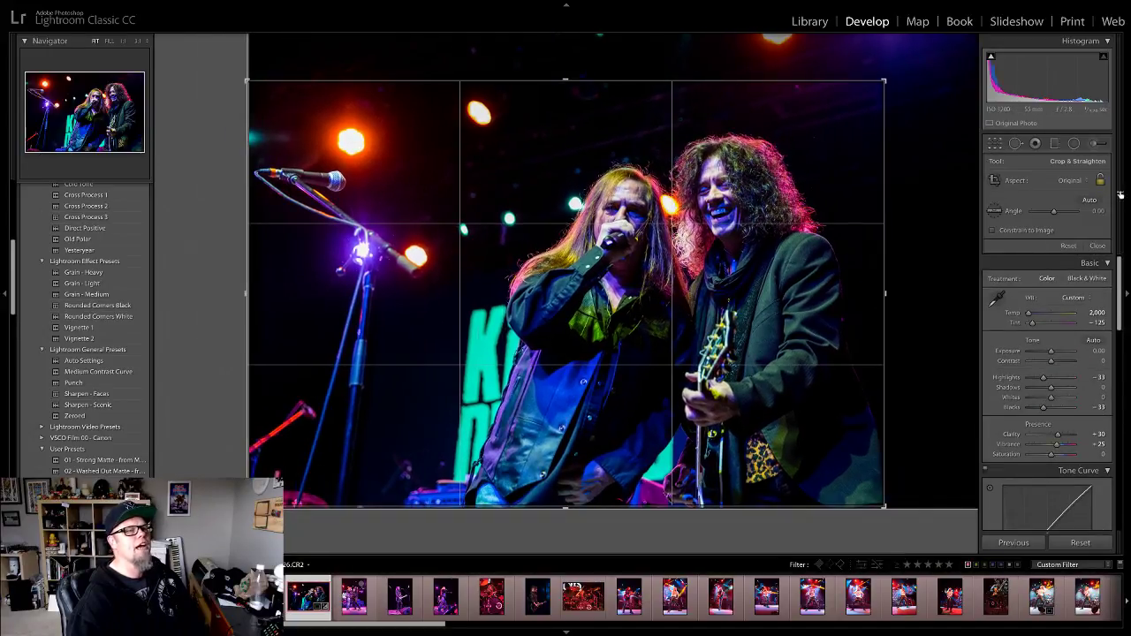
click(1097, 247)
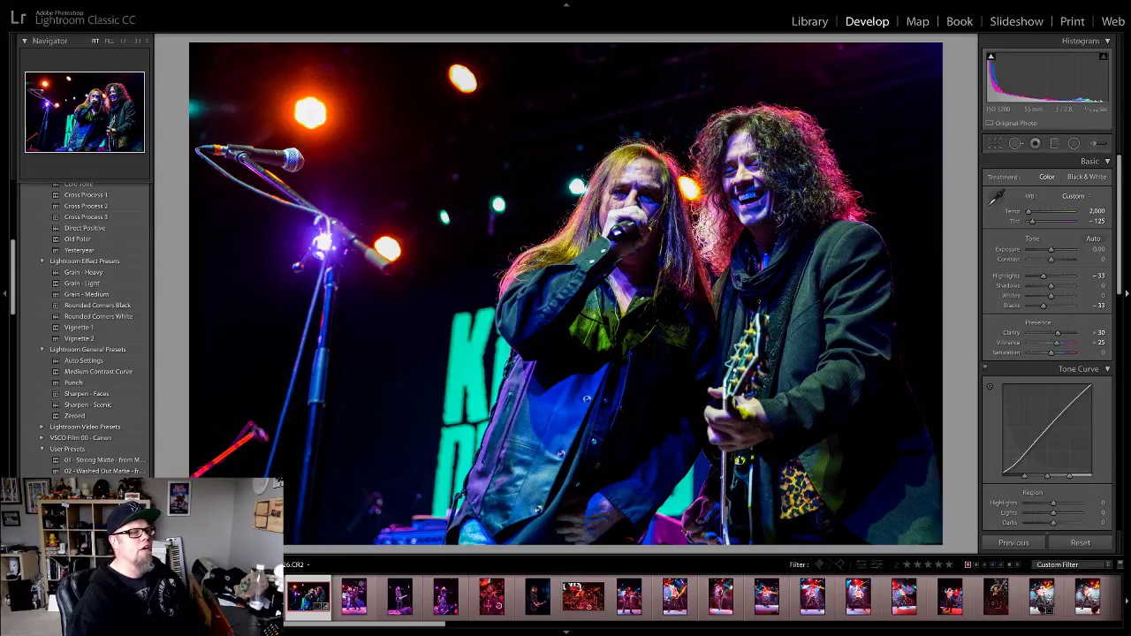
click(995, 143)
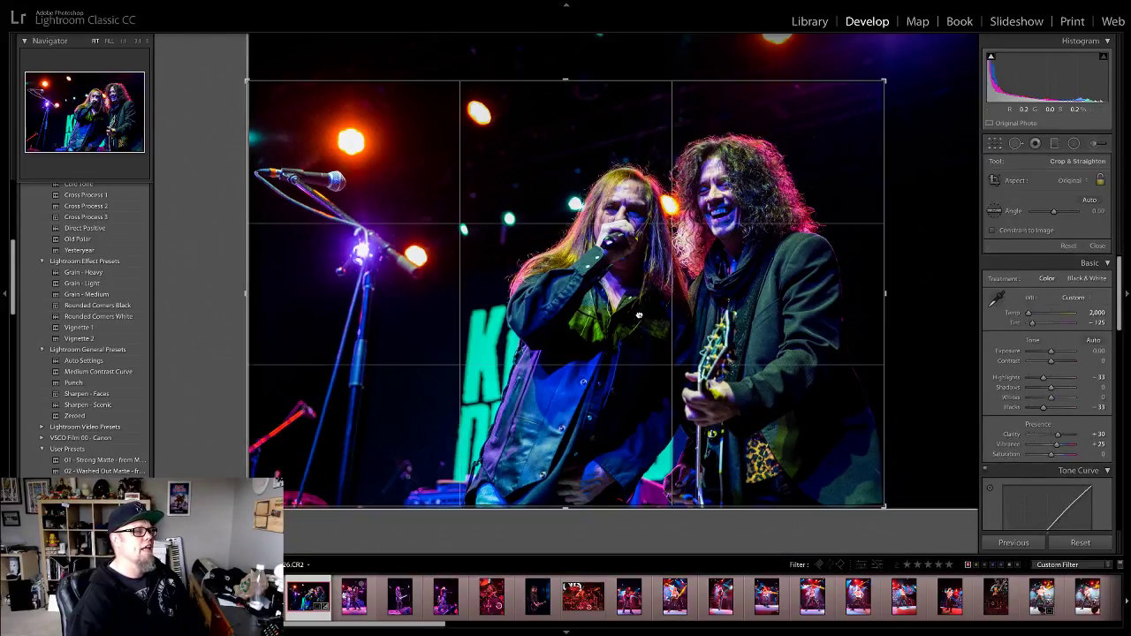
drag(638, 316, 575, 315)
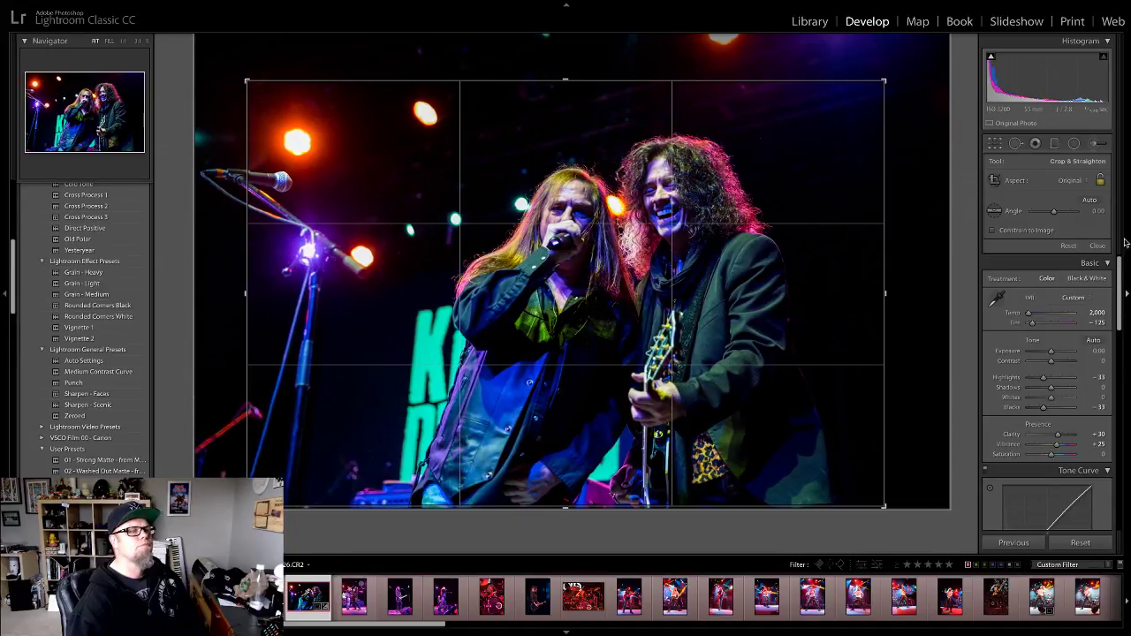
click(1100, 247)
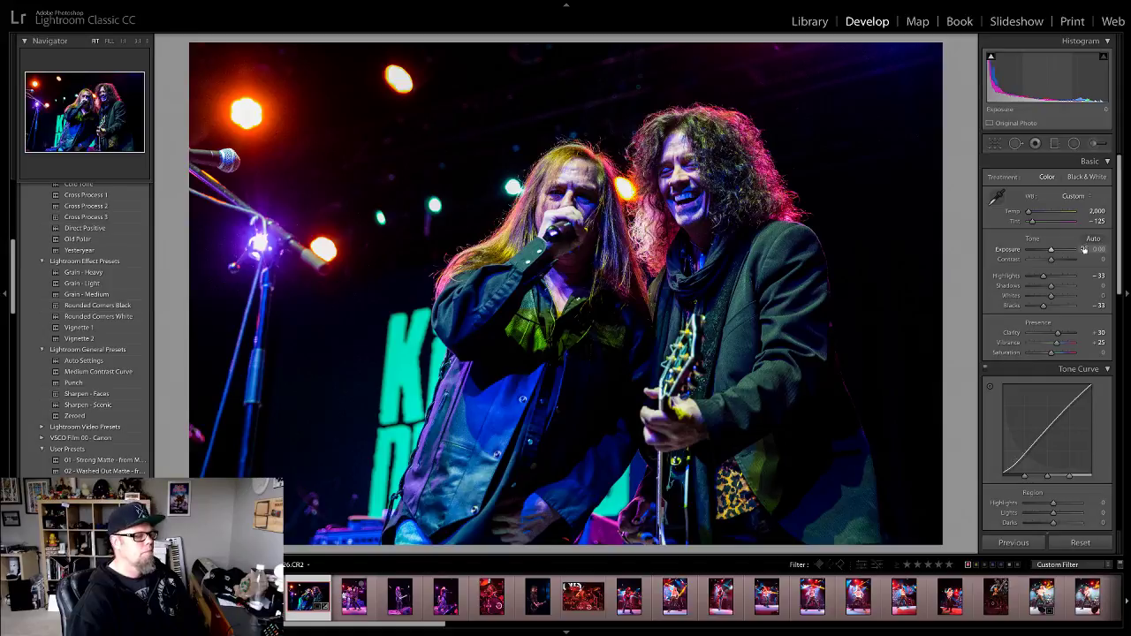
Step: Open the next, full-body photo of the two performers and correct its white balance by sampling the singer's face
click(353, 599)
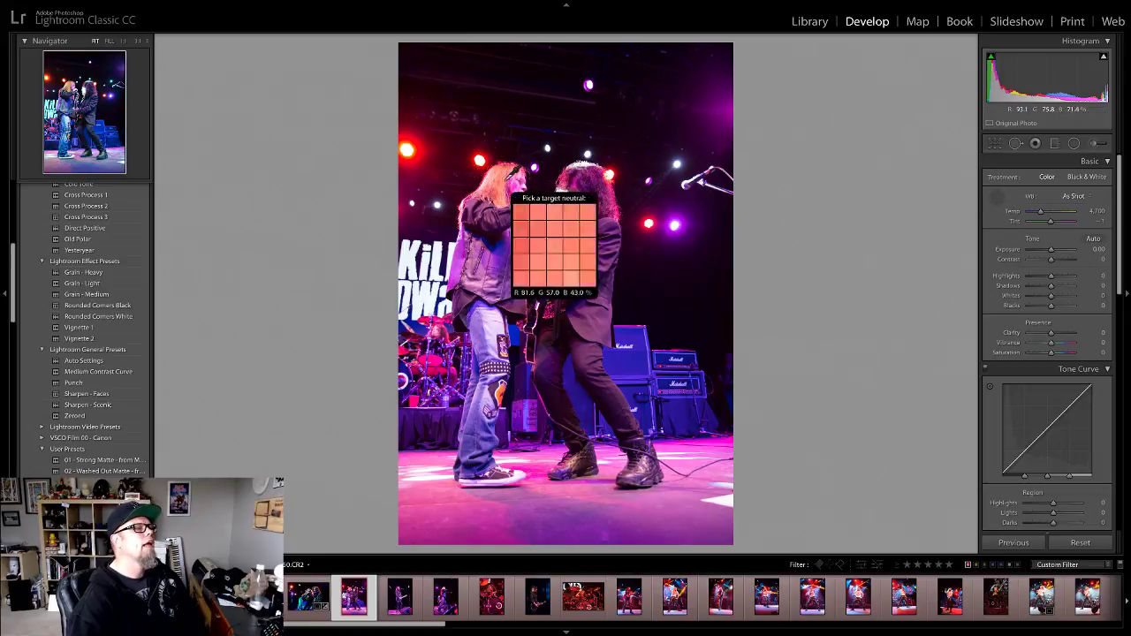
click(517, 188)
click(517, 188)
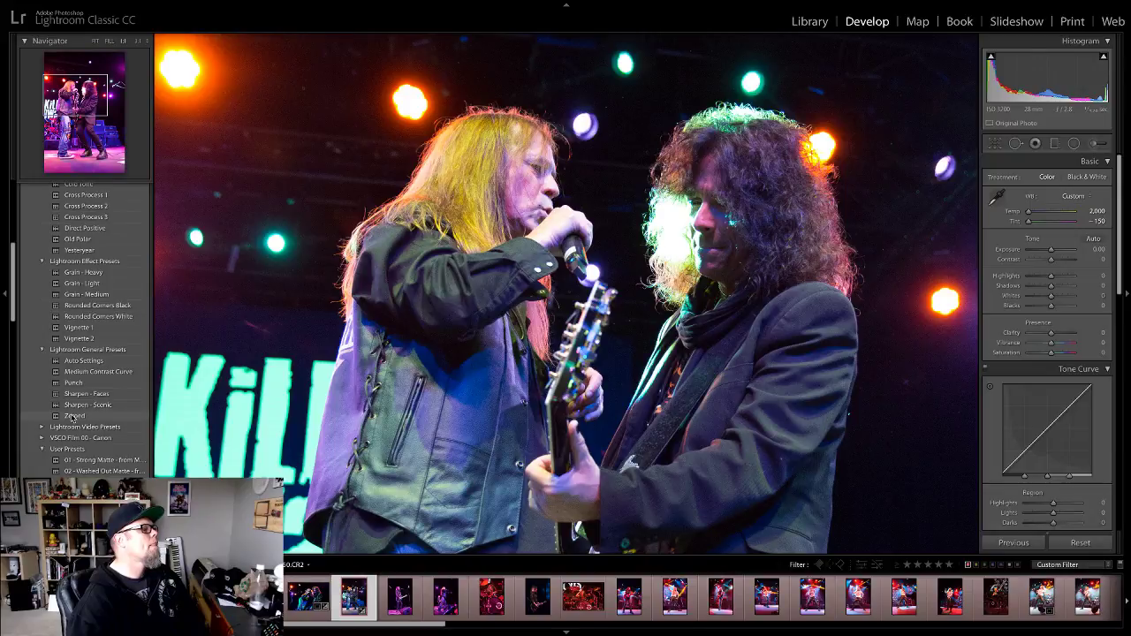
Step: Apply the Medium Contrast Curve and Punch presets to the full-body photo and view the whole image
click(86, 372)
click(76, 384)
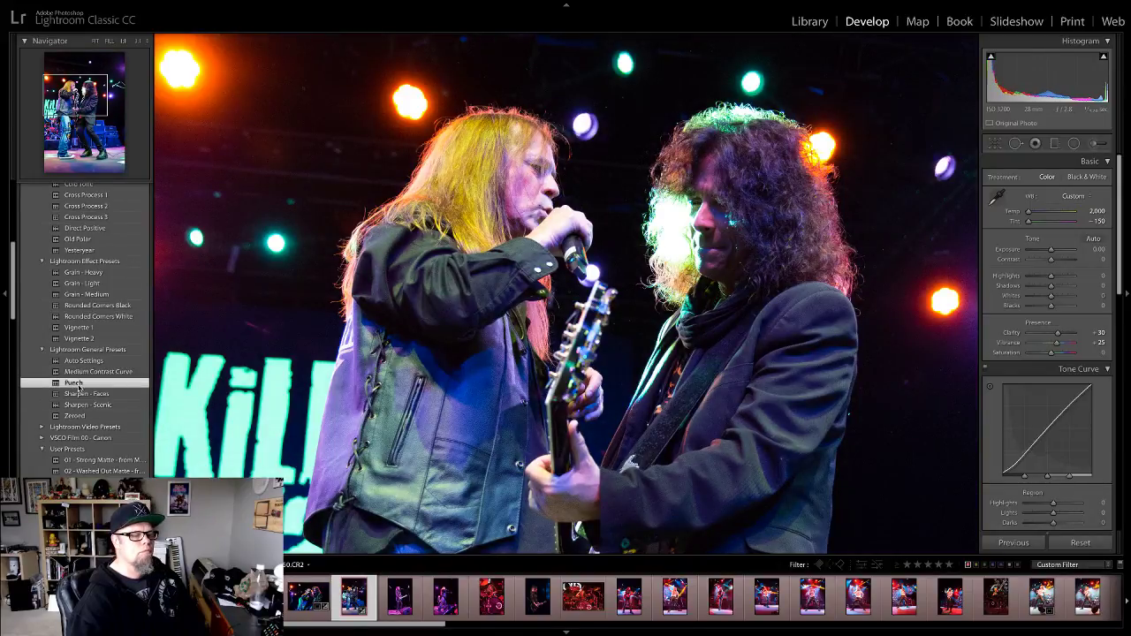
click(549, 193)
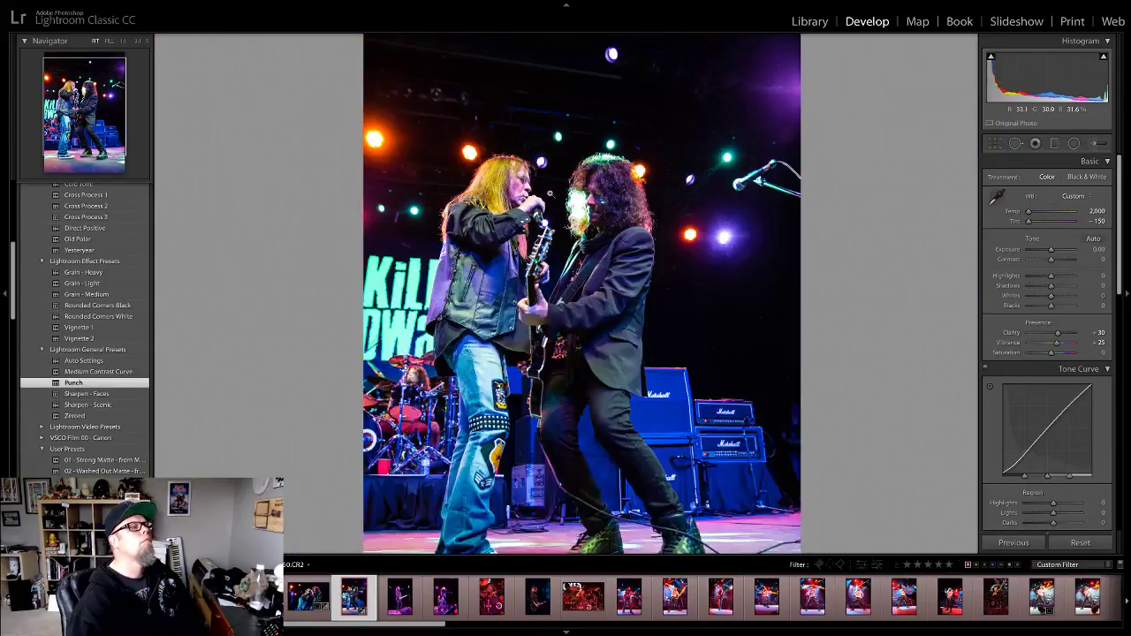
Step: Crop the full-body photo tighter around the two performers, trimming the top, the stage floor and the right side
key(r)
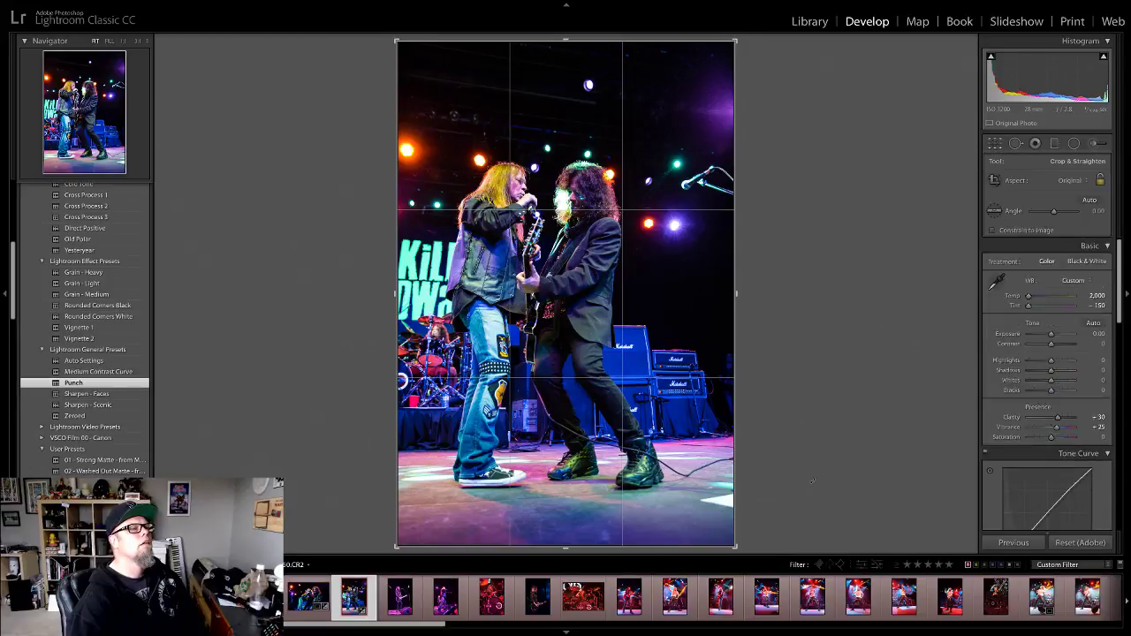
drag(734, 546, 723, 527)
drag(672, 488, 672, 467)
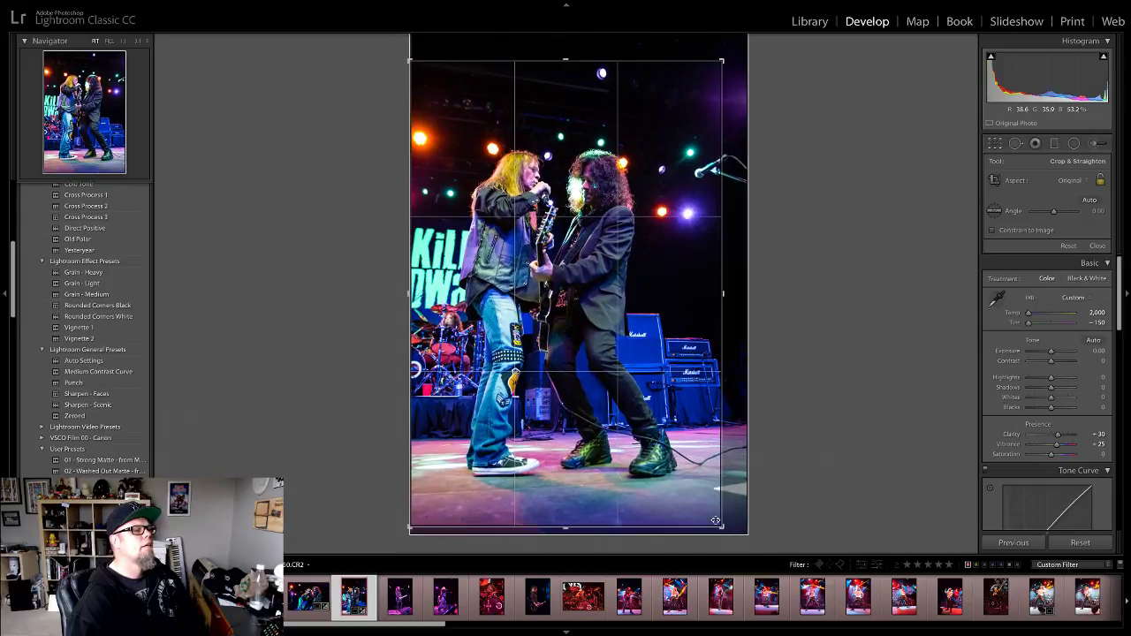
drag(720, 527, 709, 507)
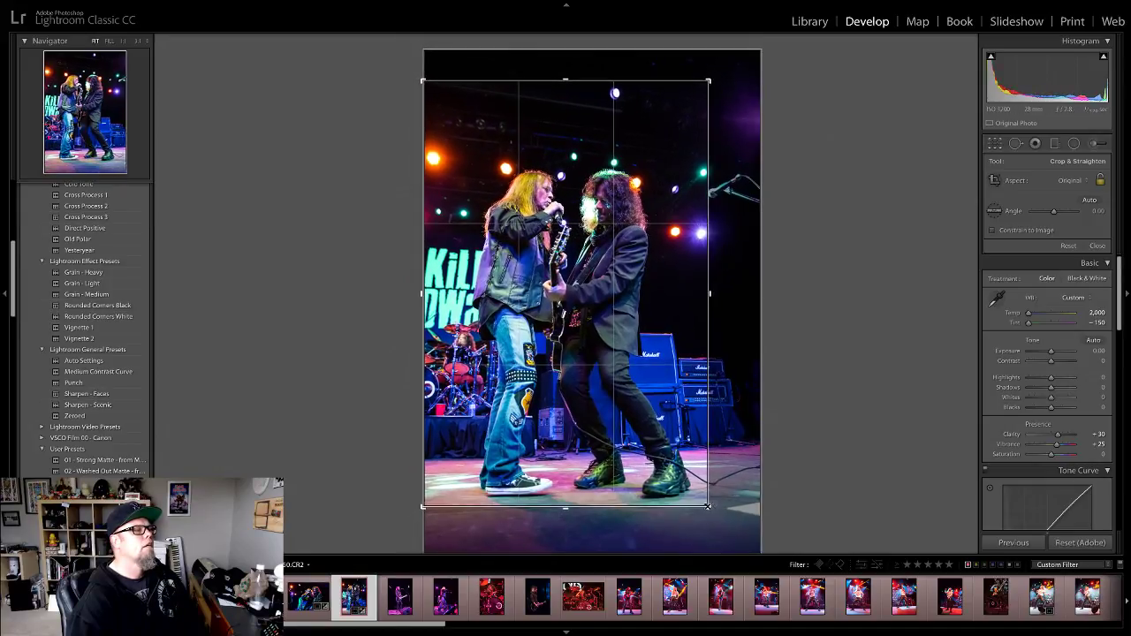
drag(606, 399, 628, 412)
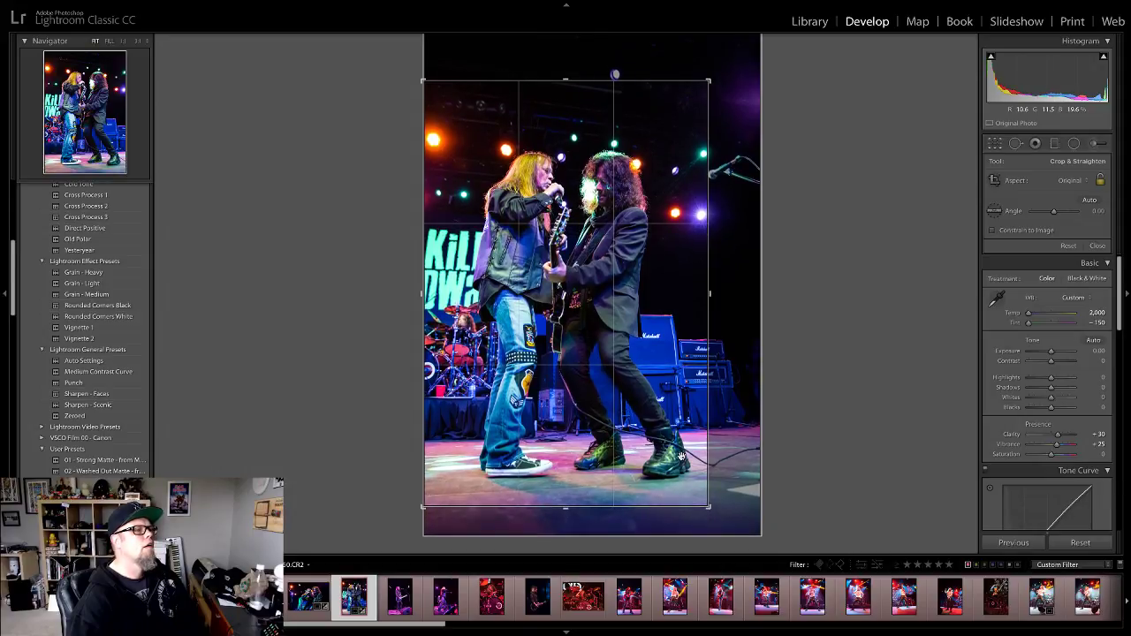
click(1097, 245)
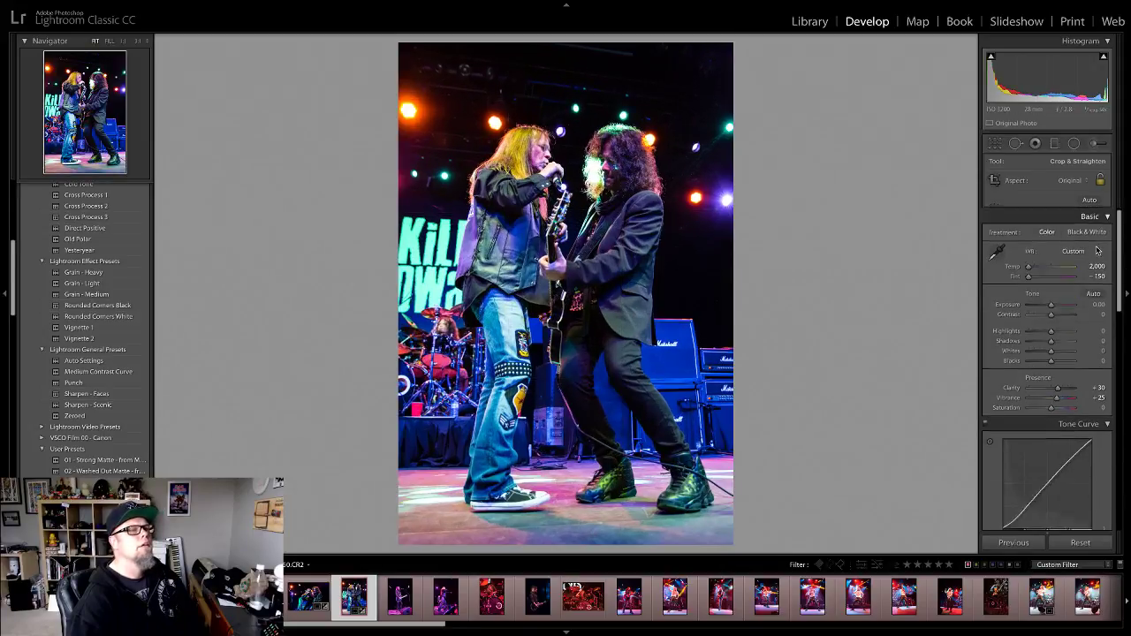
Step: Set Luminance noise reduction to 20 on the full-body photo while checking the performers up close
click(603, 152)
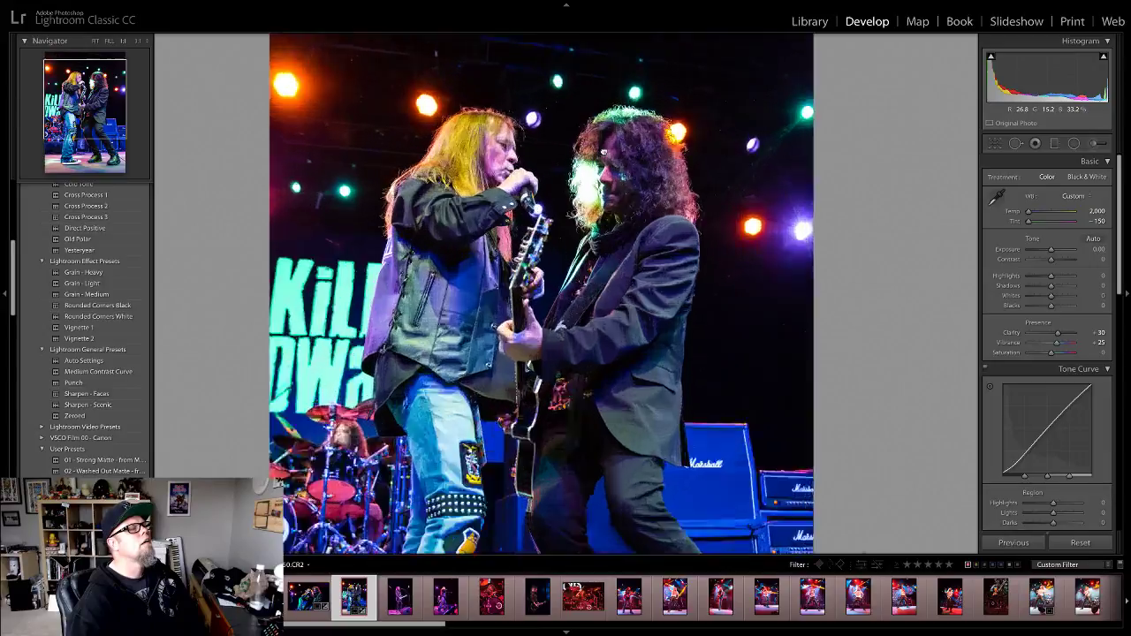
scroll(1042, 309, down, 10)
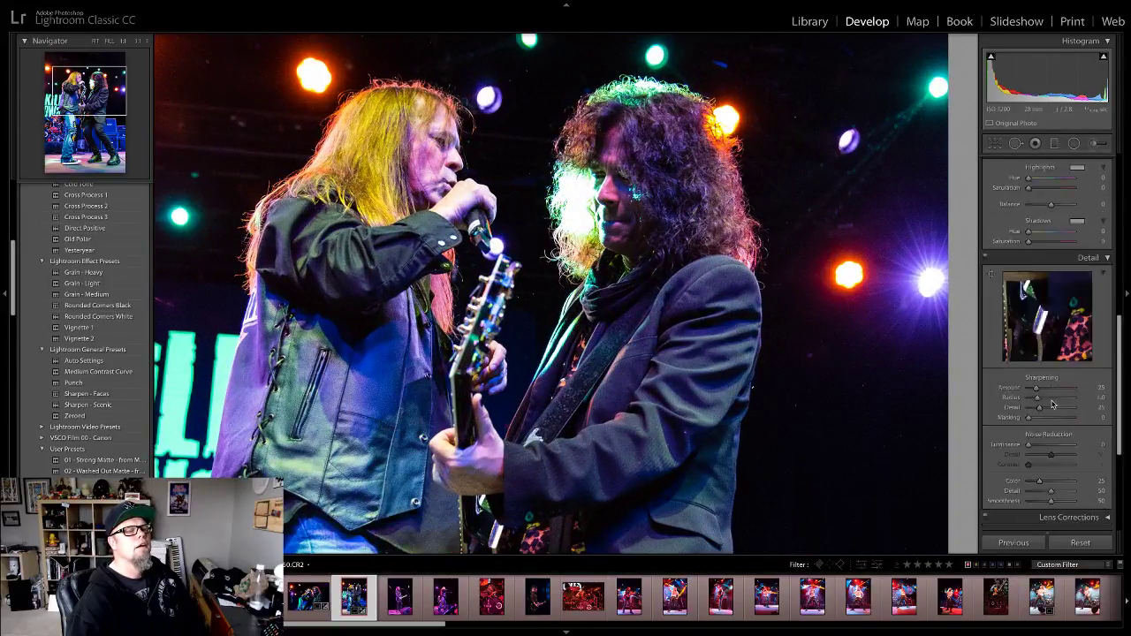
click(1037, 327)
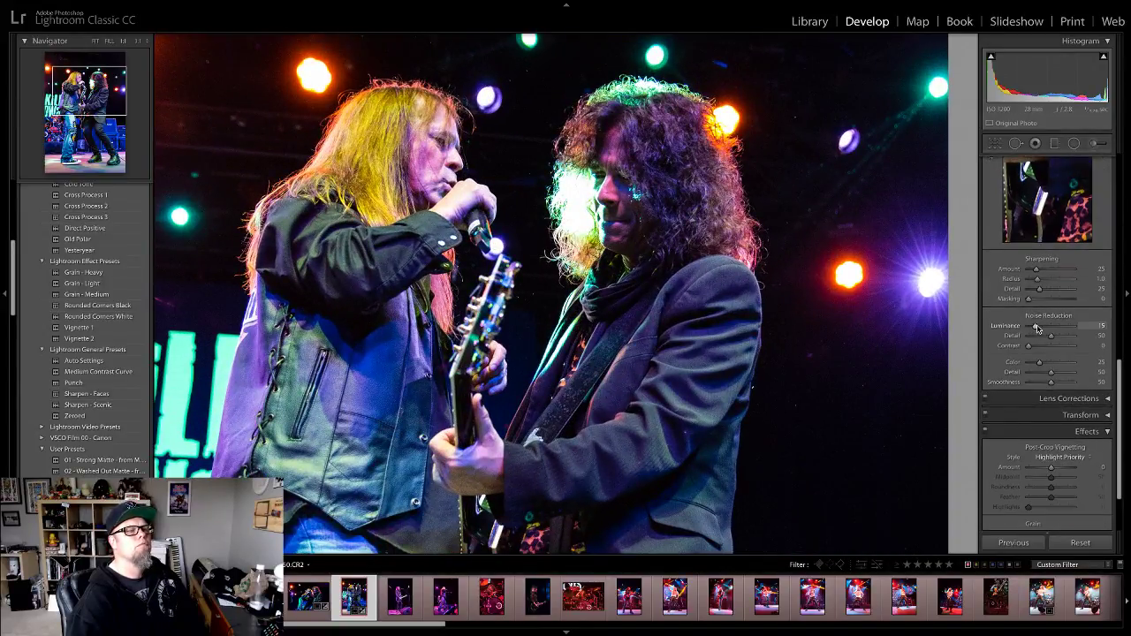
key(z)
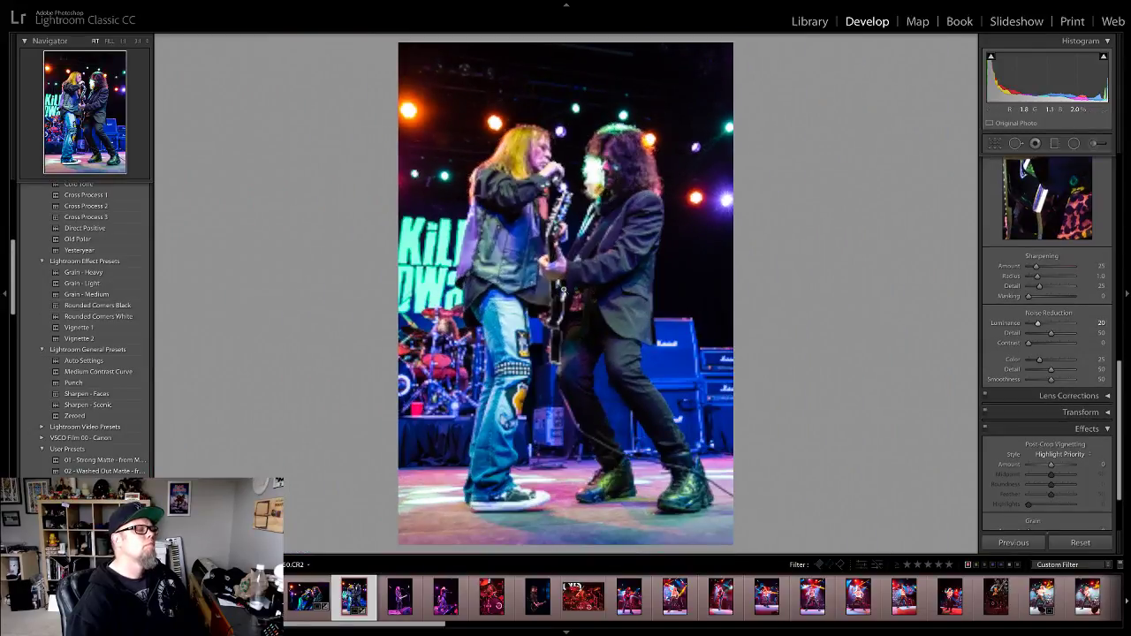
Step: Open the next photo, of the guitarist alone in purple light, and correct its white balance by sampling his face
key(Right)
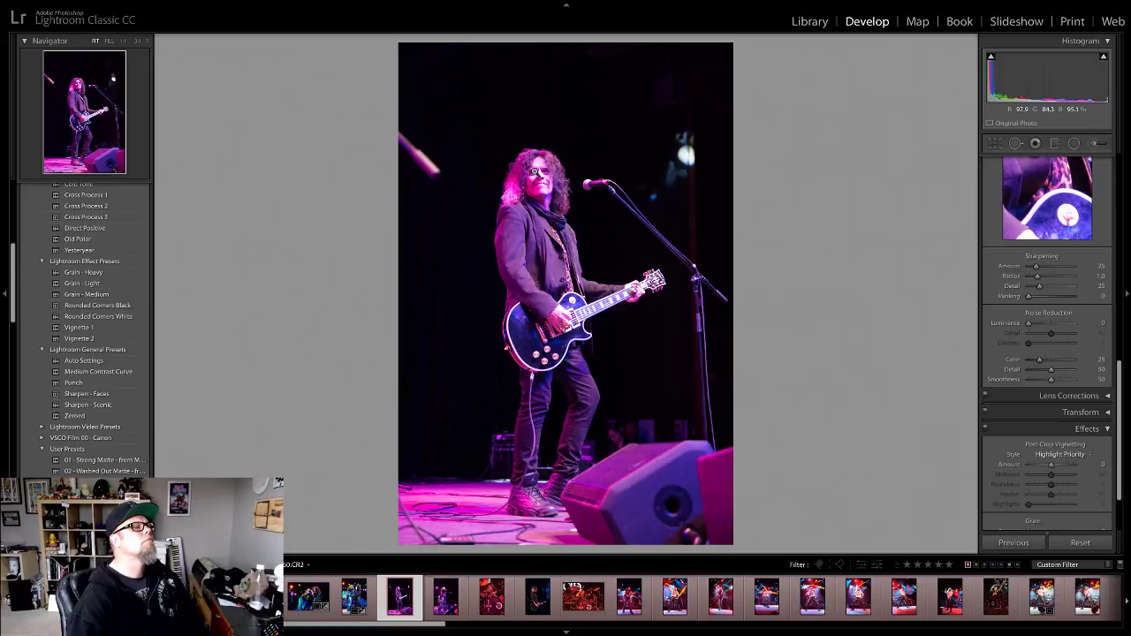
click(534, 171)
click(533, 171)
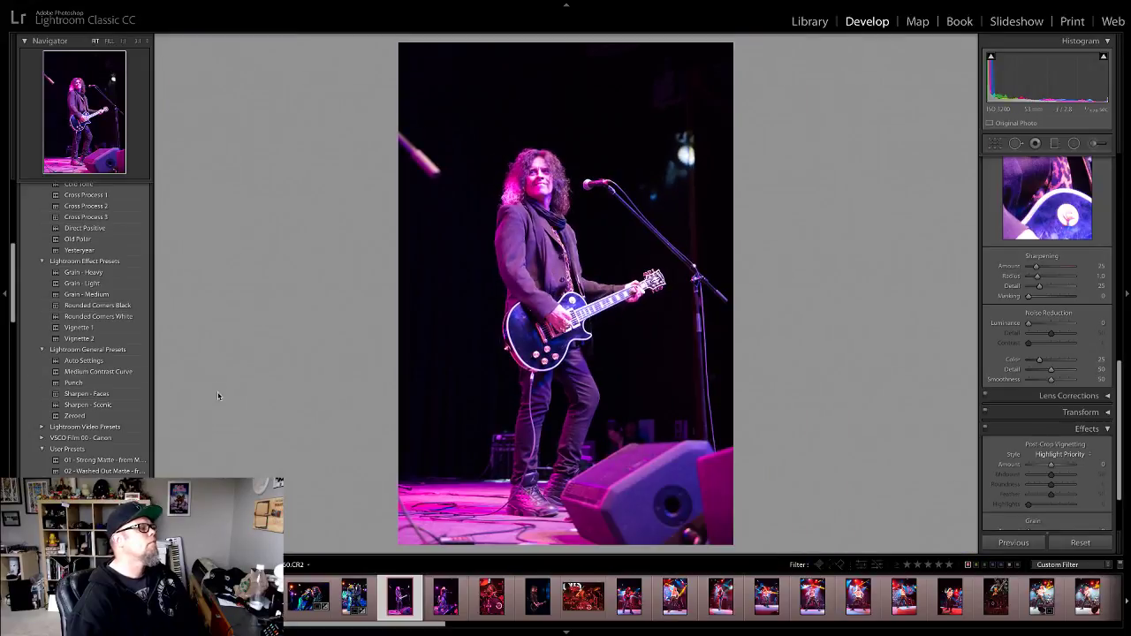
scroll(1002, 208, up, 10)
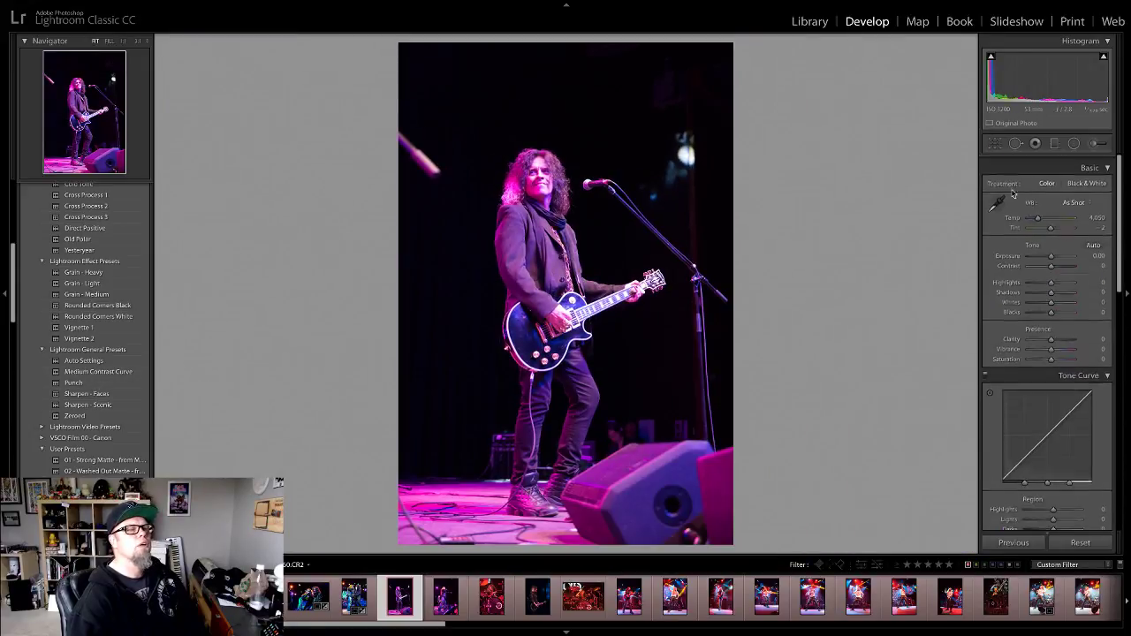
click(1002, 191)
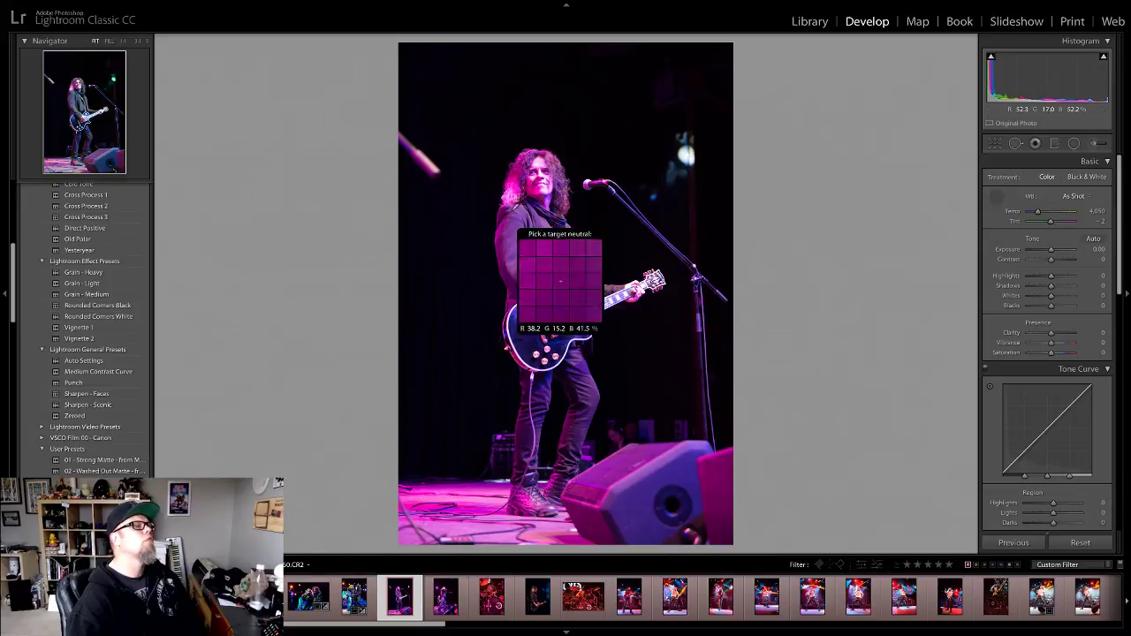
click(535, 190)
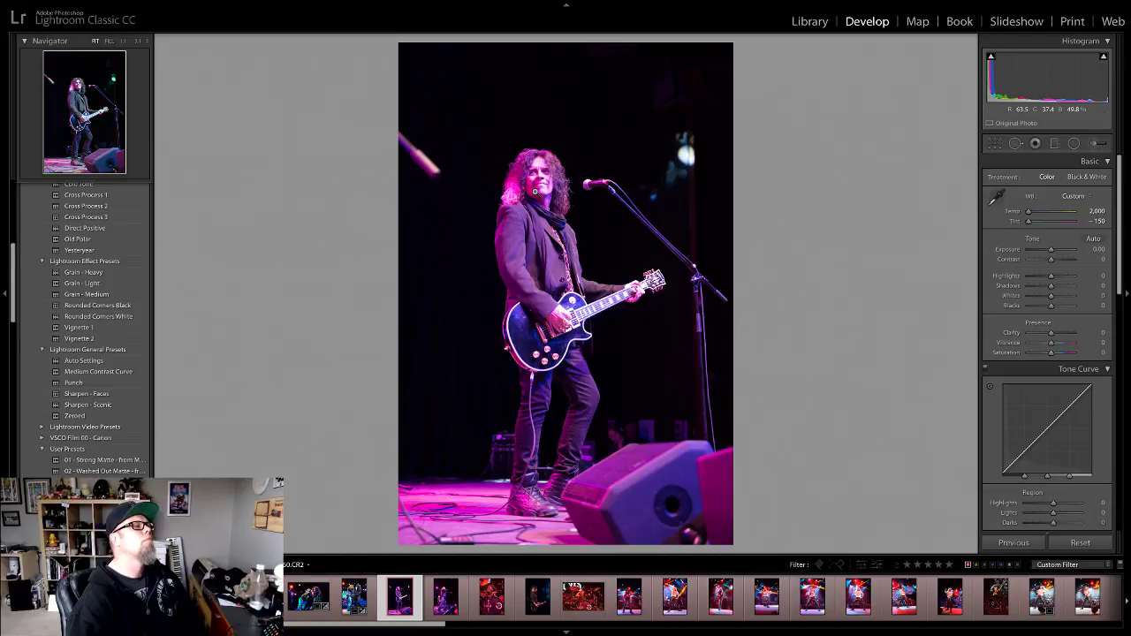
Step: Apply the Medium Contrast Curve and Punch presets to the guitarist photo, undoing the mistakenly applied Sharpen - Faces preset
click(81, 372)
click(72, 393)
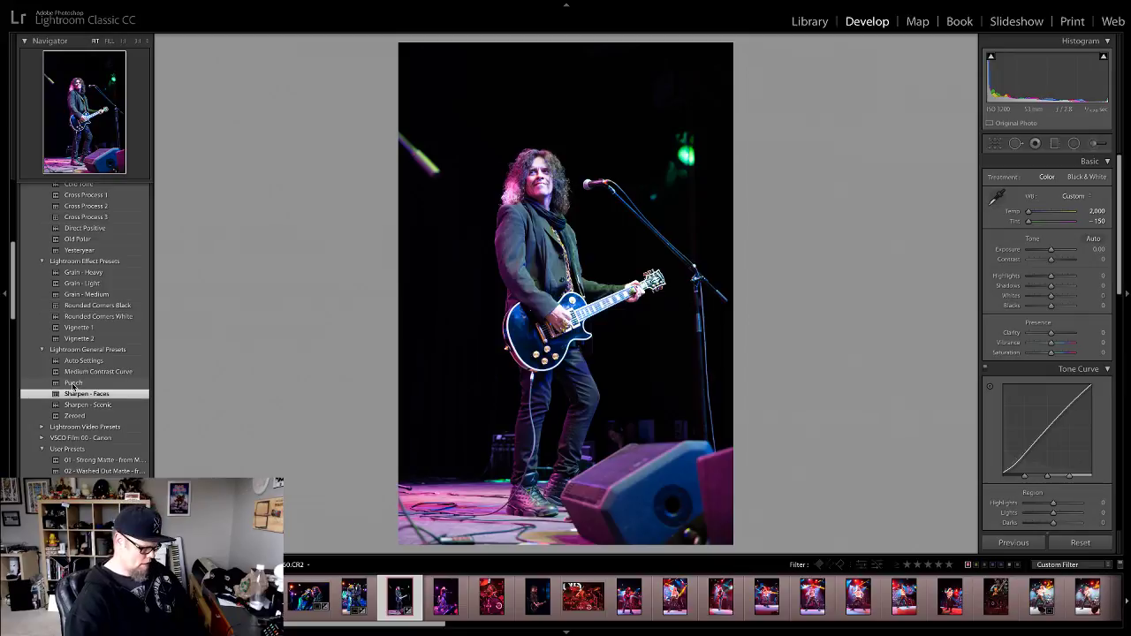
key(ctrl+z)
click(73, 383)
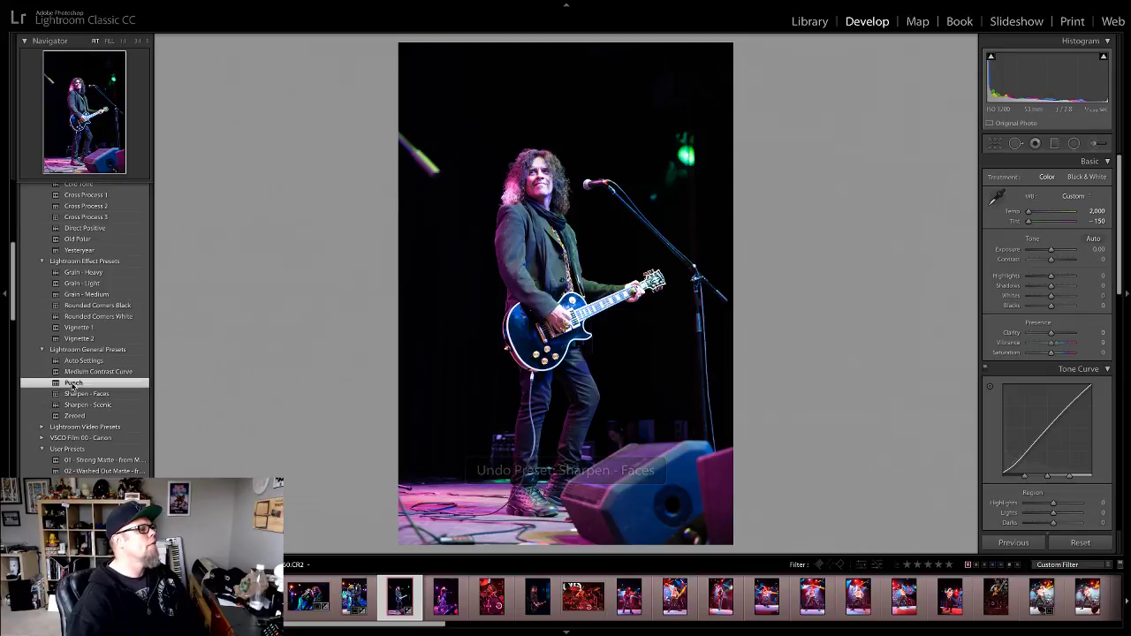
Step: Lower Highlights to -27 and Blacks to -41 on the guitarist photo while viewing his face up close
click(546, 192)
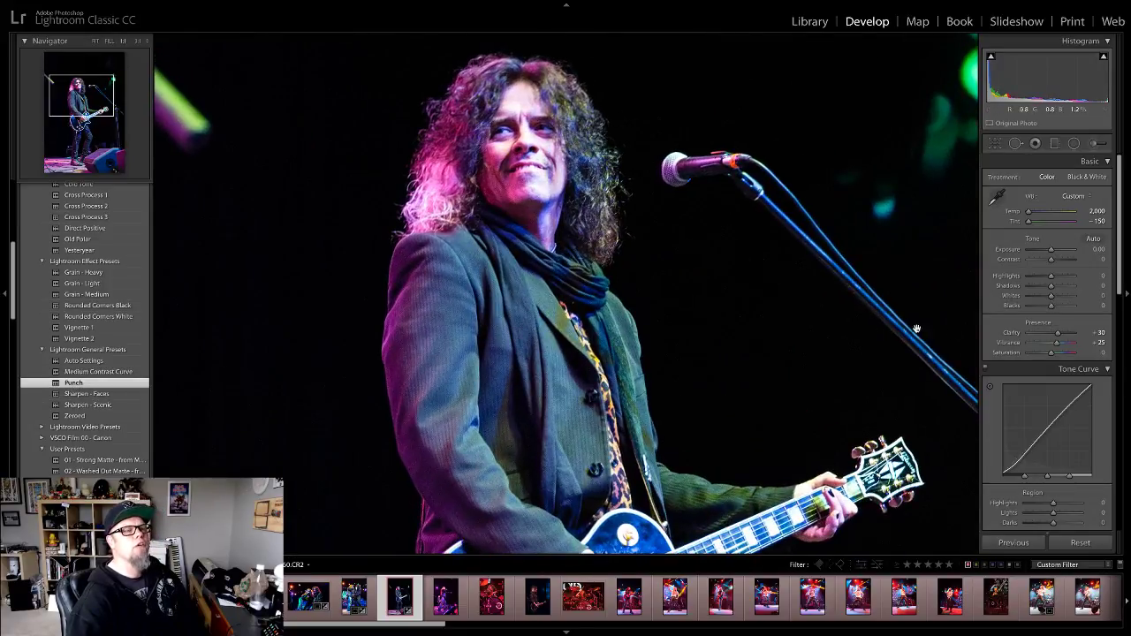
drag(1051, 304, 1044, 276)
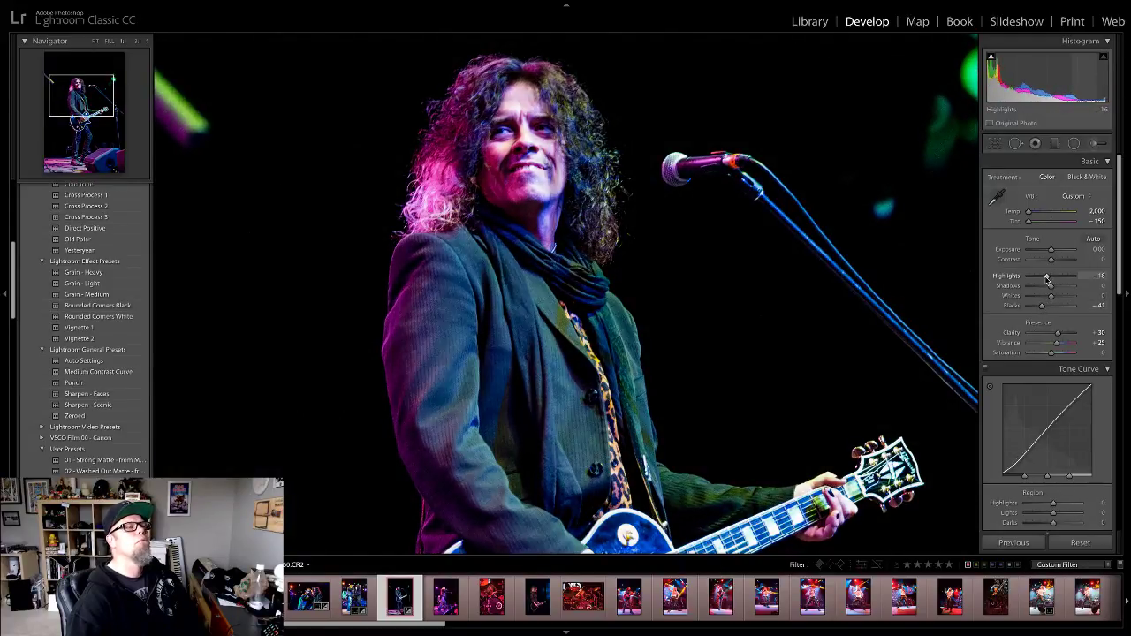
click(512, 123)
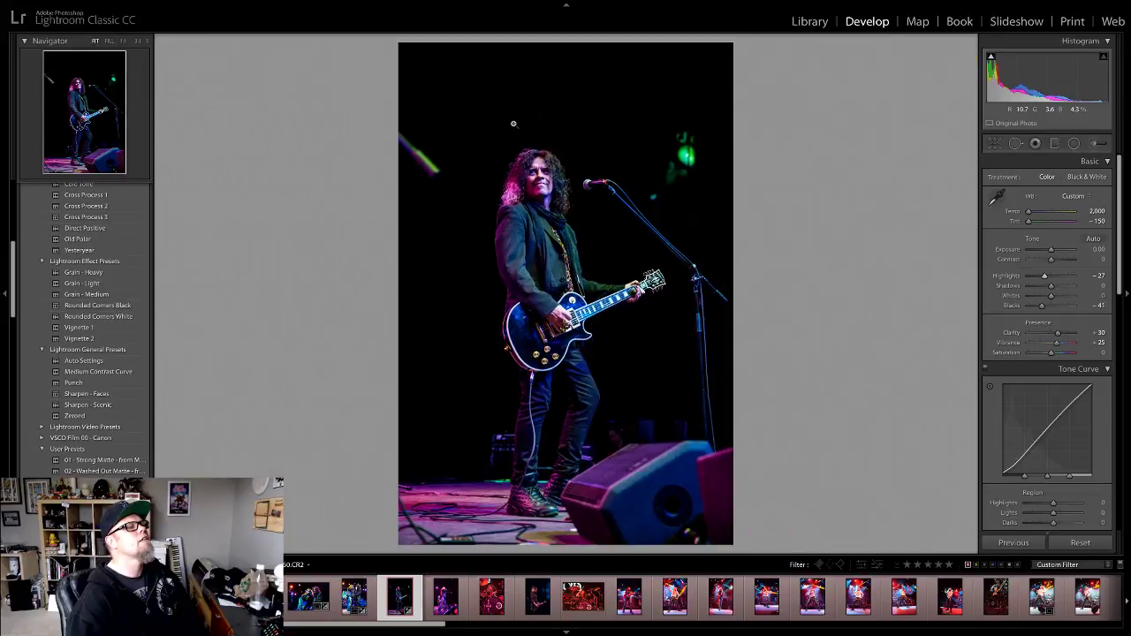
Step: Set Luminance noise reduction to 22 on the guitarist photo and check his face up close
scroll(995, 327, down, 10)
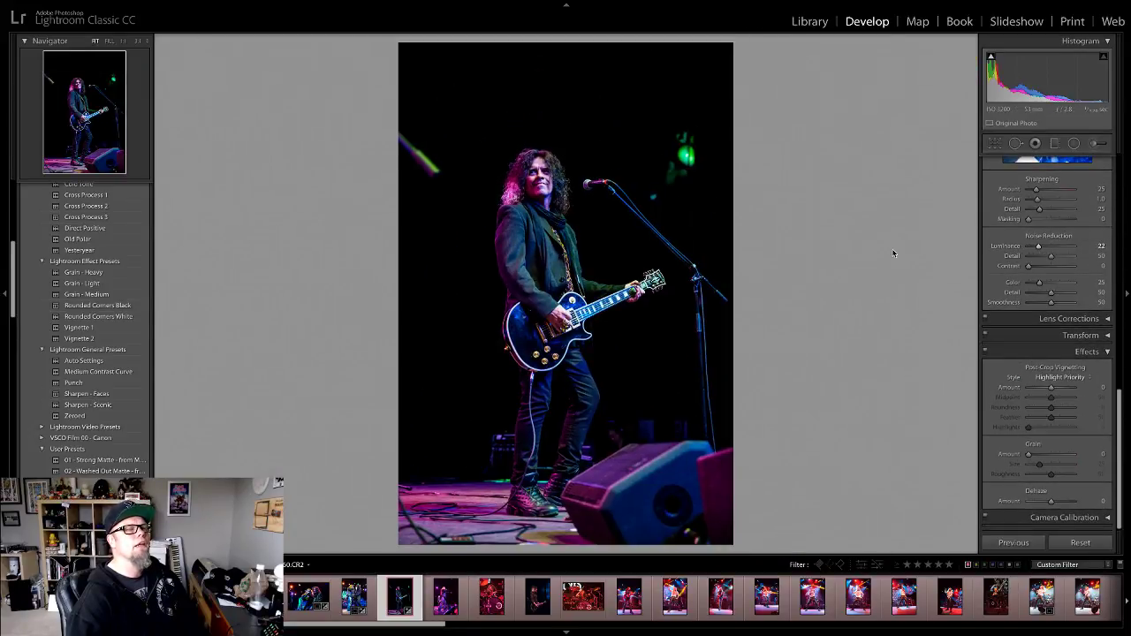
click(536, 173)
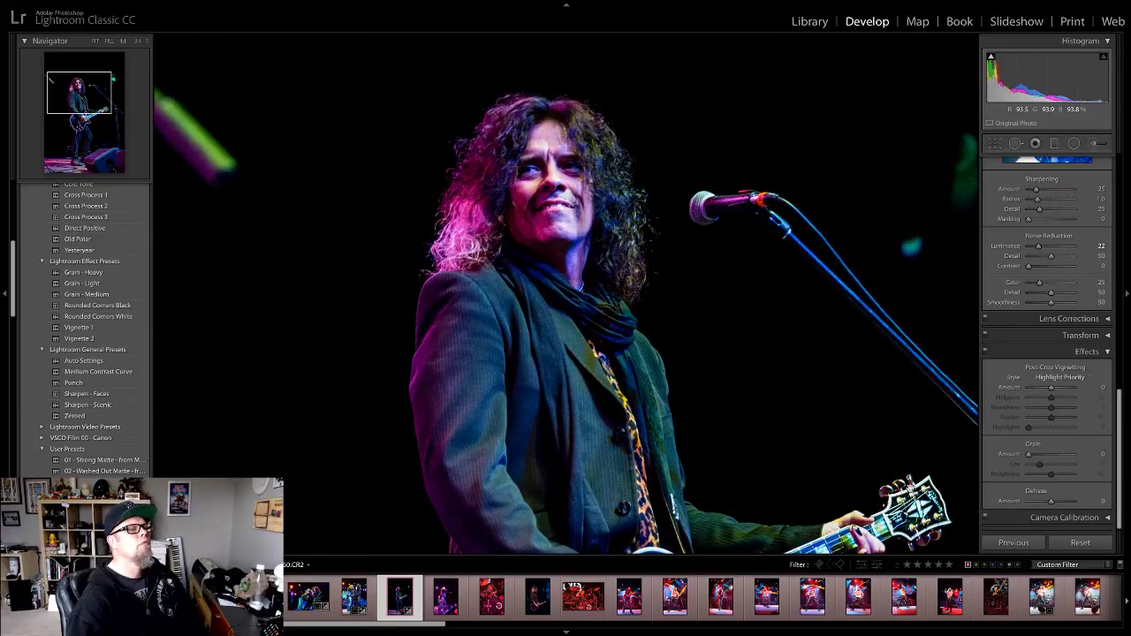
click(560, 427)
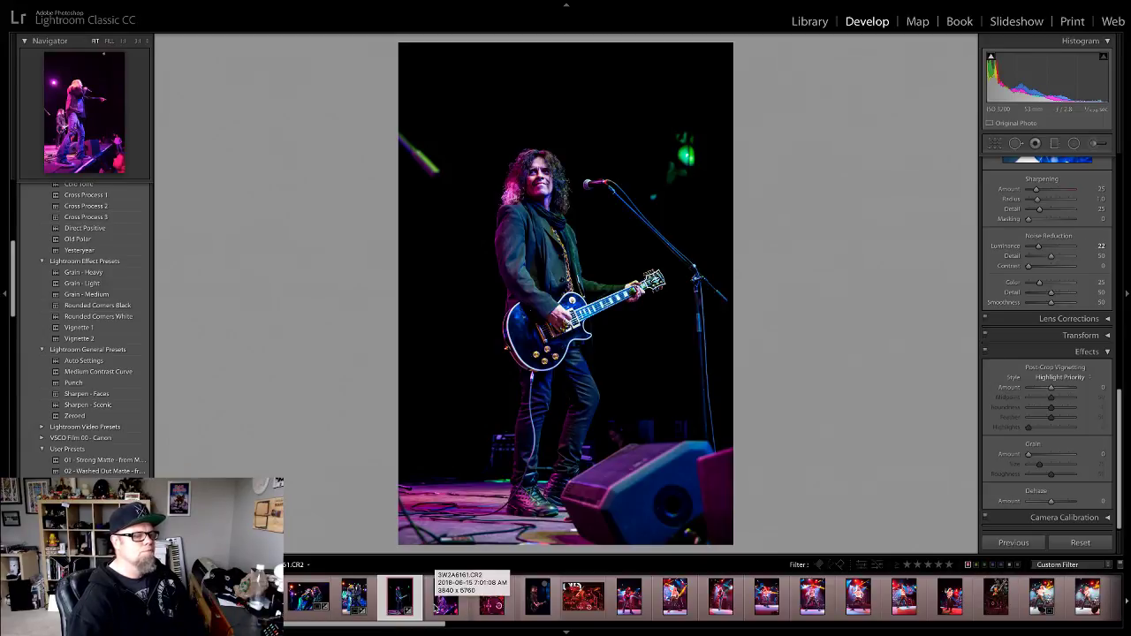
Step: Open the next photo, of the singer pointing at the crowd, and correct its white balance by sampling his face
click(448, 601)
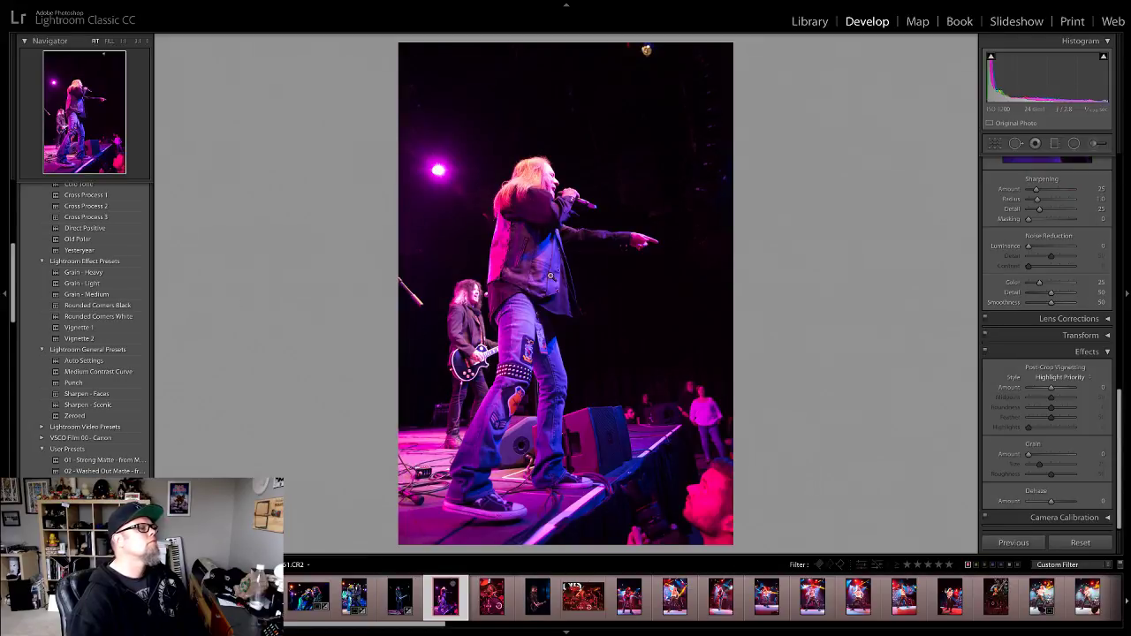
key(w)
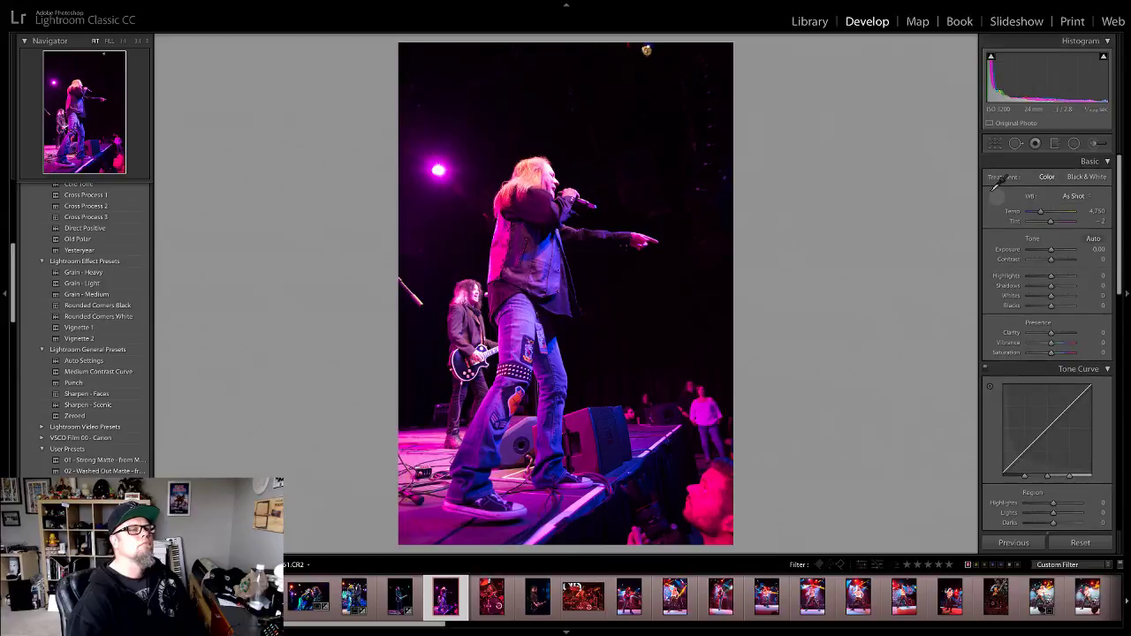
click(549, 167)
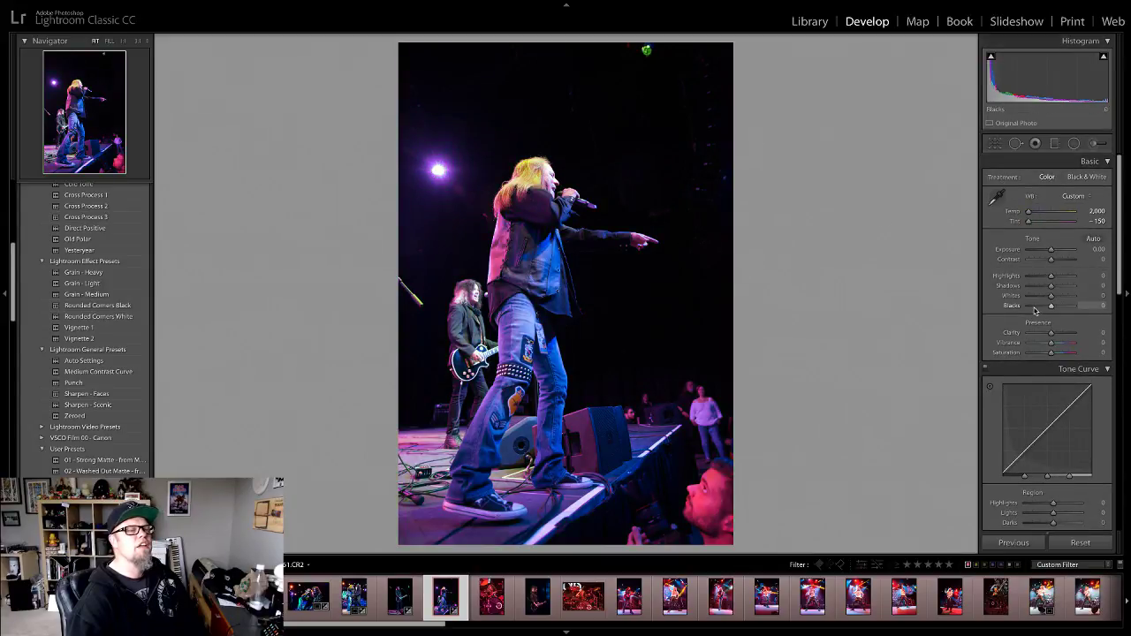
Step: Apply the Punch preset to the singer photo and lower Highlights to -23 and Blacks to -39
click(74, 382)
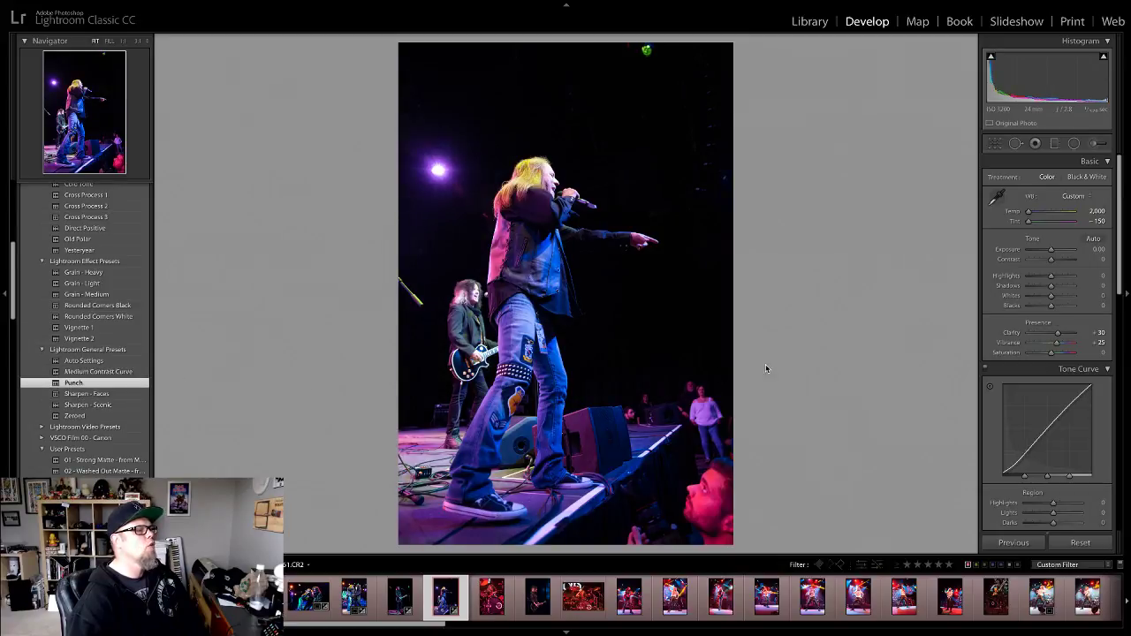
drag(1050, 275, 1035, 309)
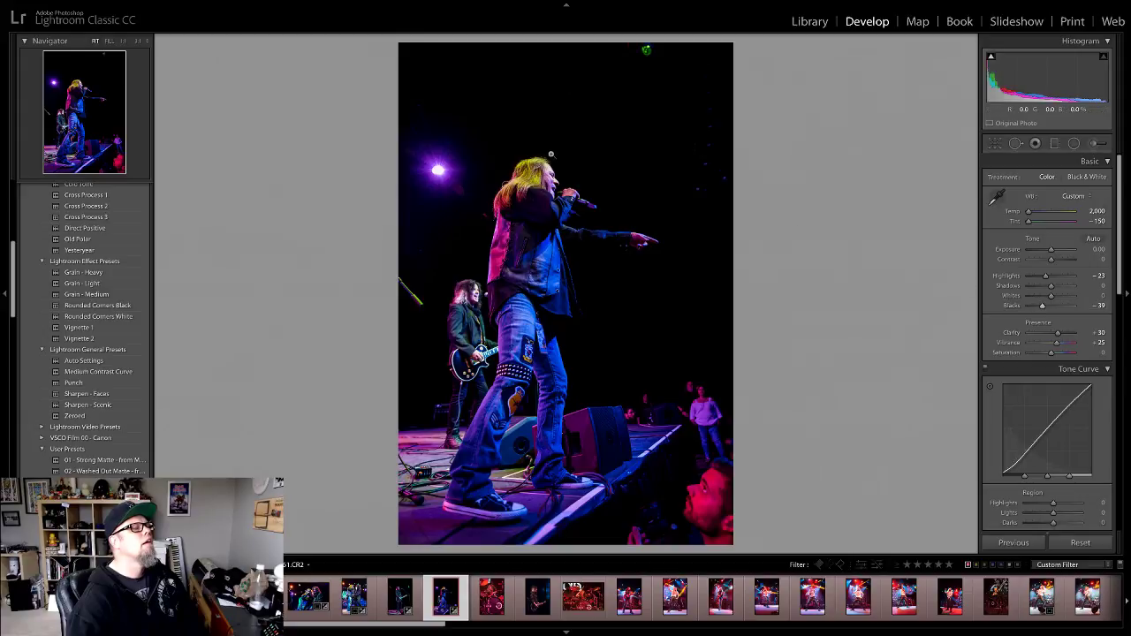
Step: Inspect the singer up close and set Luminance noise reduction to 17 on this photo
click(547, 175)
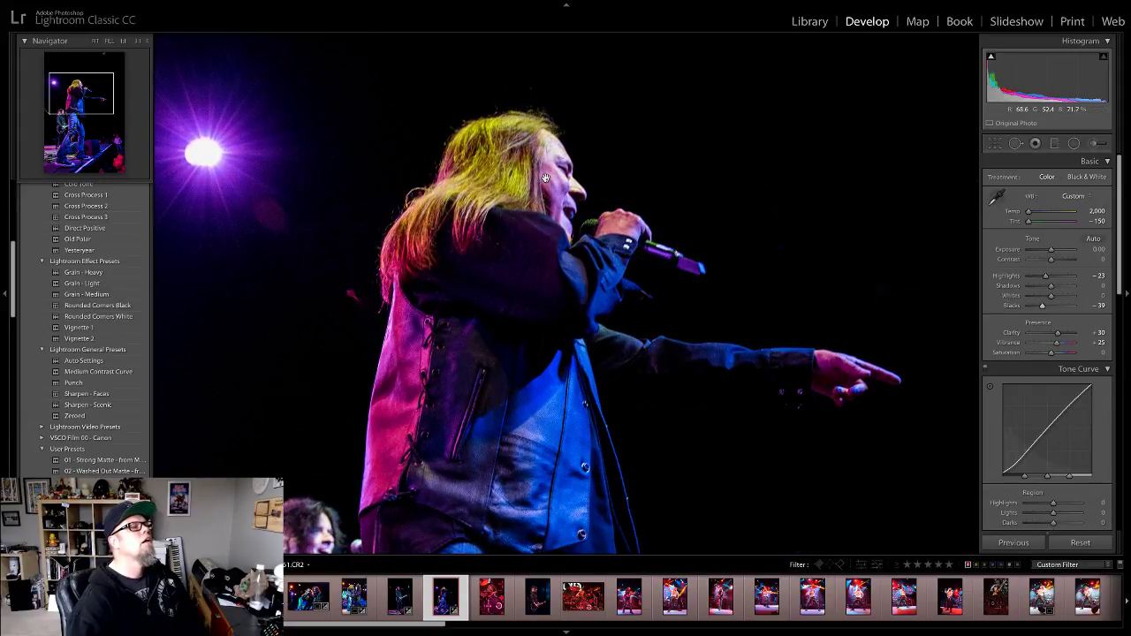
click(546, 178)
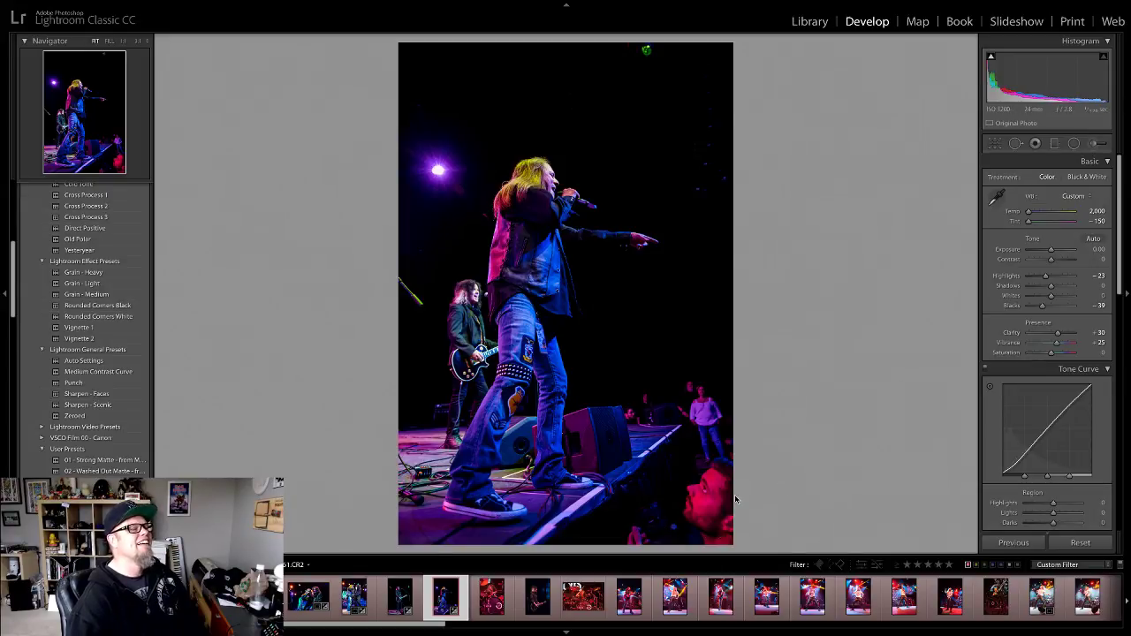
scroll(1009, 402, down, 10)
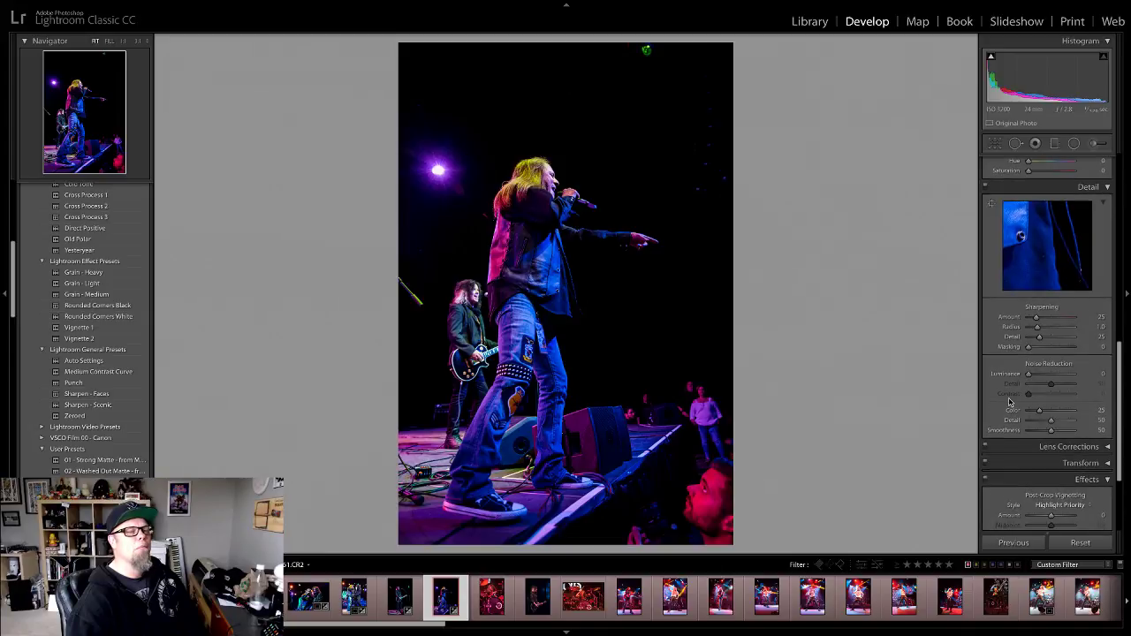
drag(1029, 374, 1036, 380)
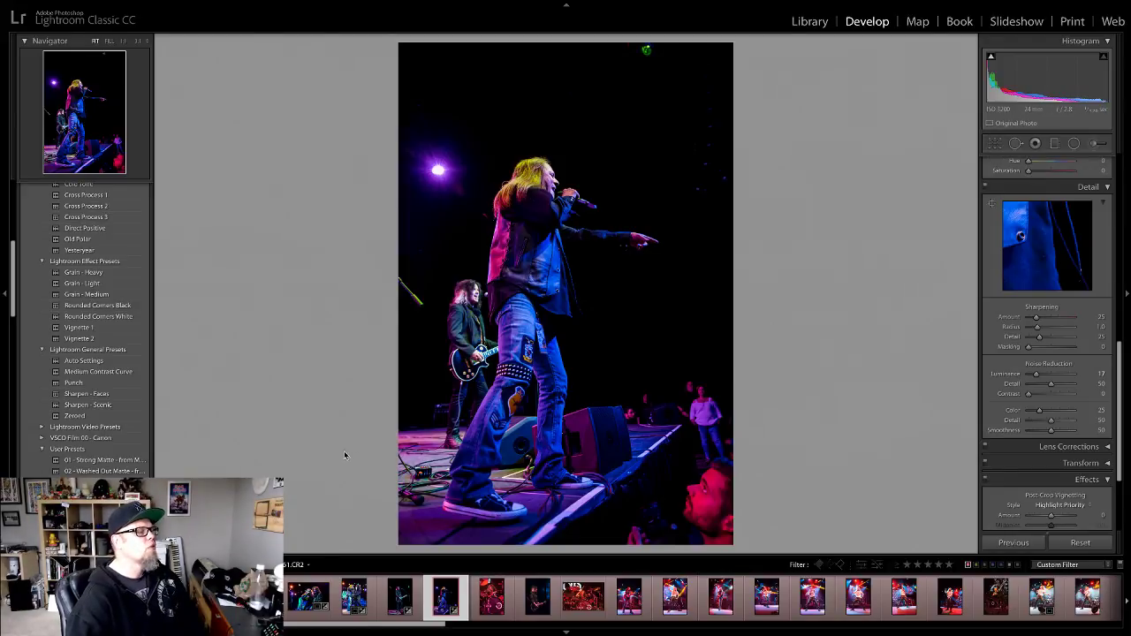
Step: Open the next photo, of the drummer in red light, and correct its white balance by sampling his cheek
key(Right)
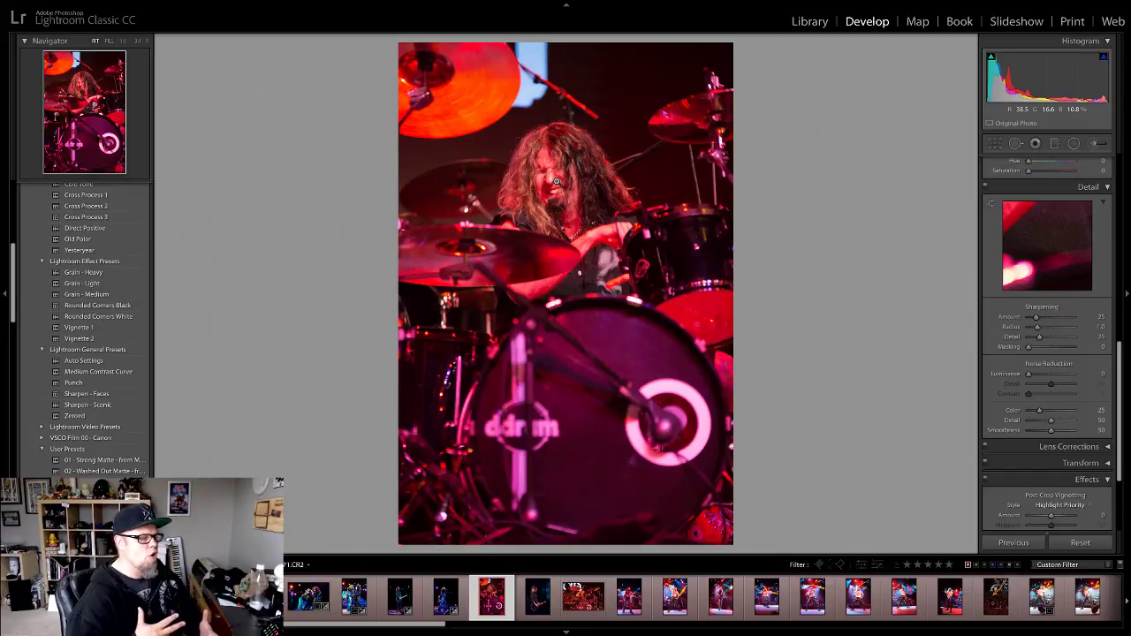
click(558, 182)
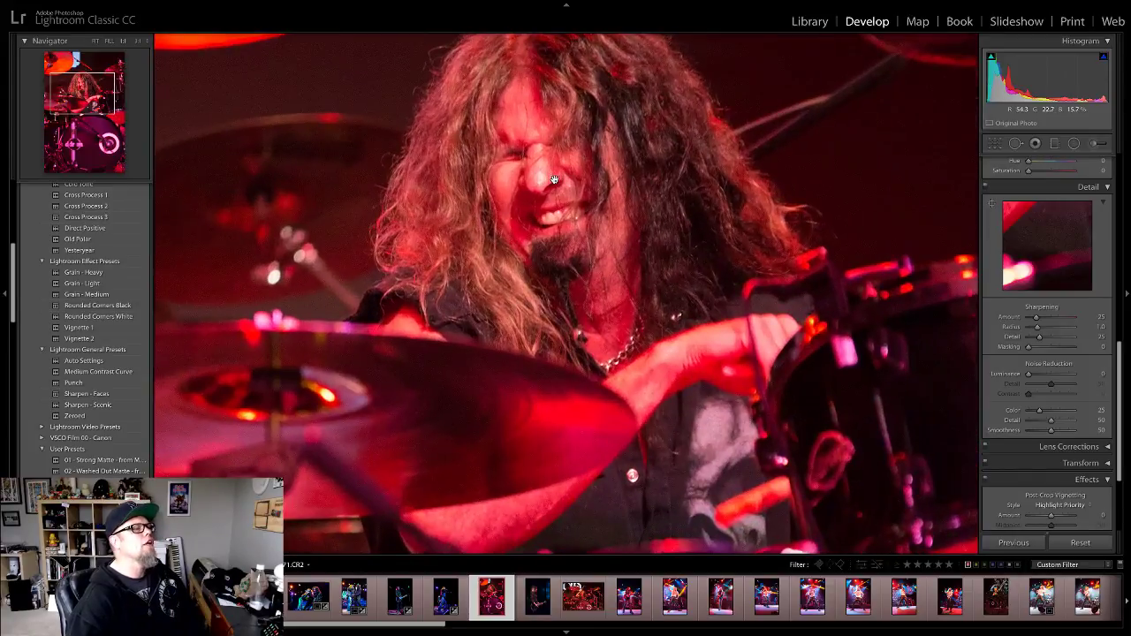
scroll(993, 221, up, 10)
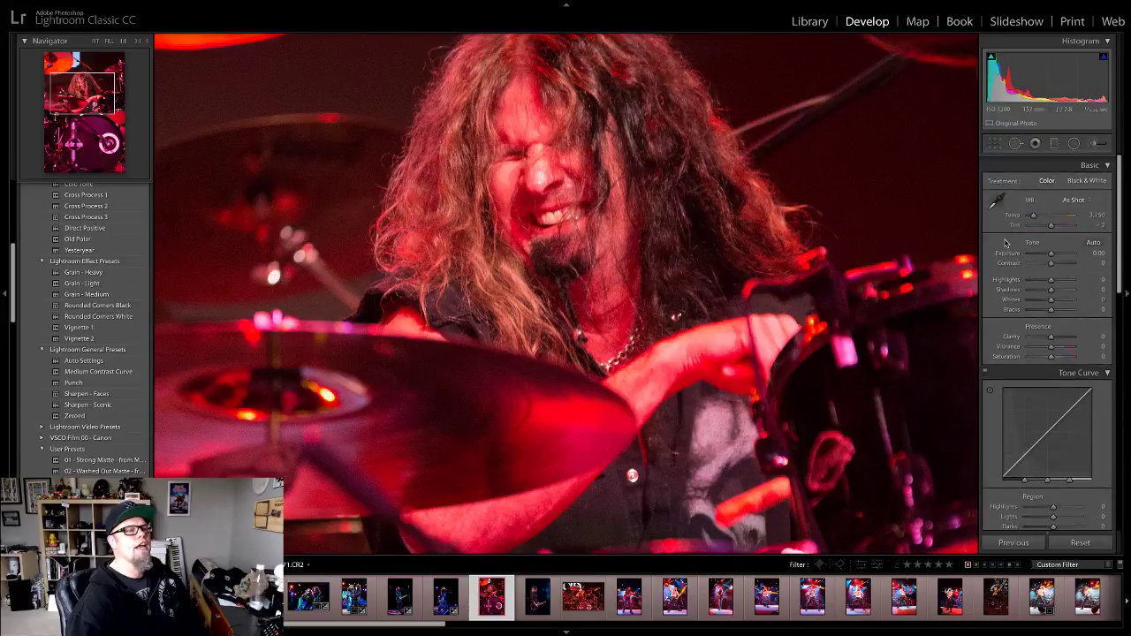
click(996, 198)
click(516, 179)
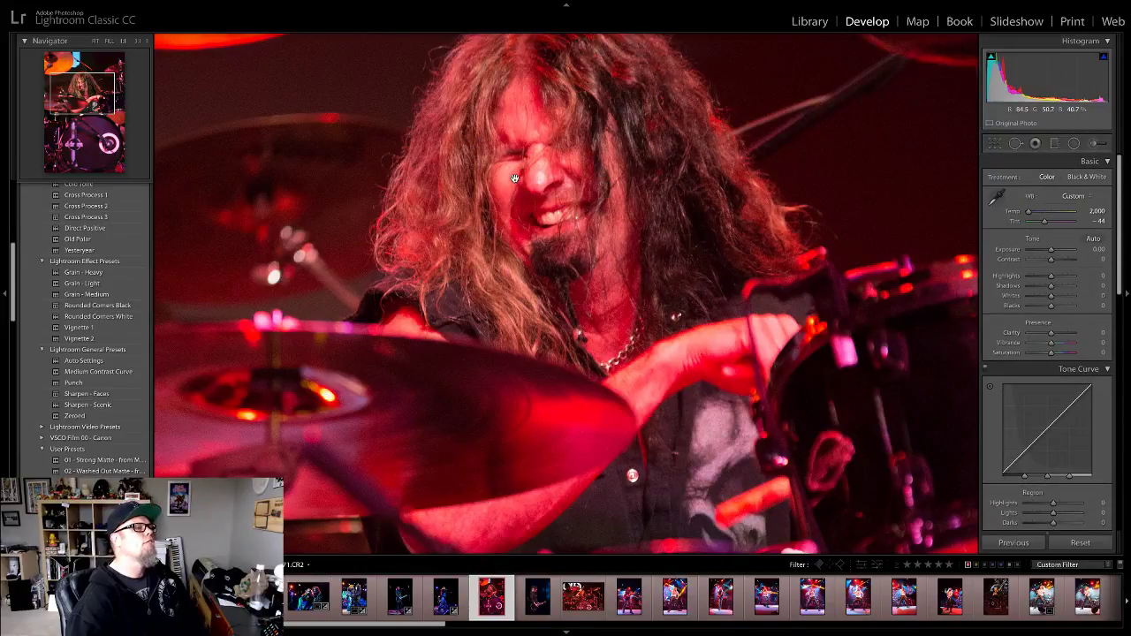
click(517, 178)
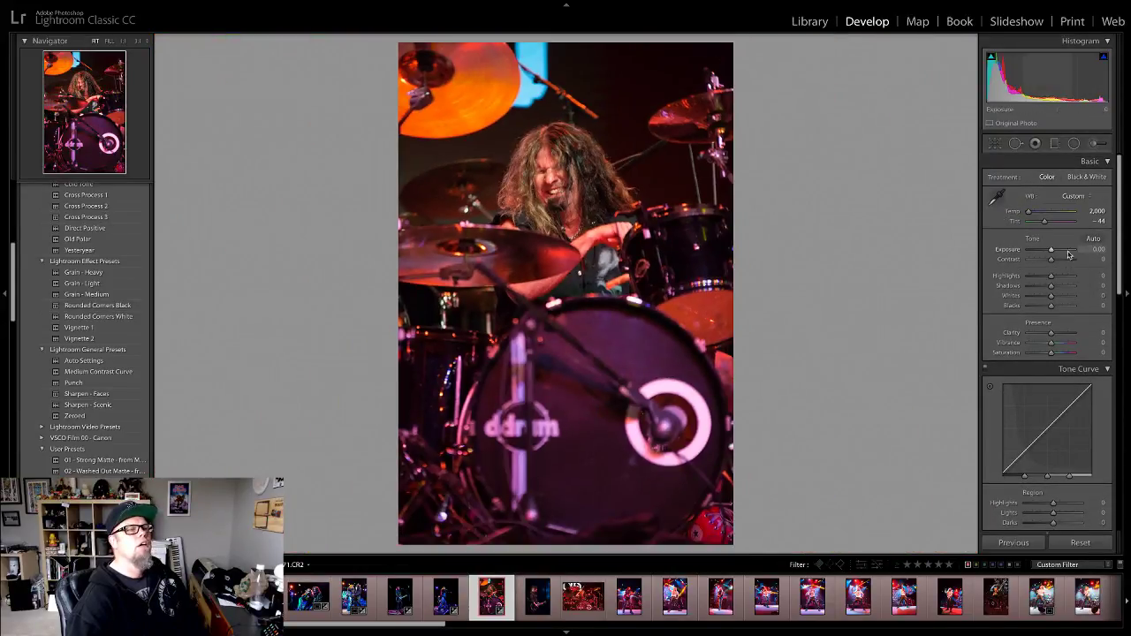
Step: Lower Highlights to -44 and Blacks to -30 on the drummer photo, and check the red shoe beside the bass drum up close
drag(1051, 305, 1041, 267)
scroll(1040, 274, down, 1)
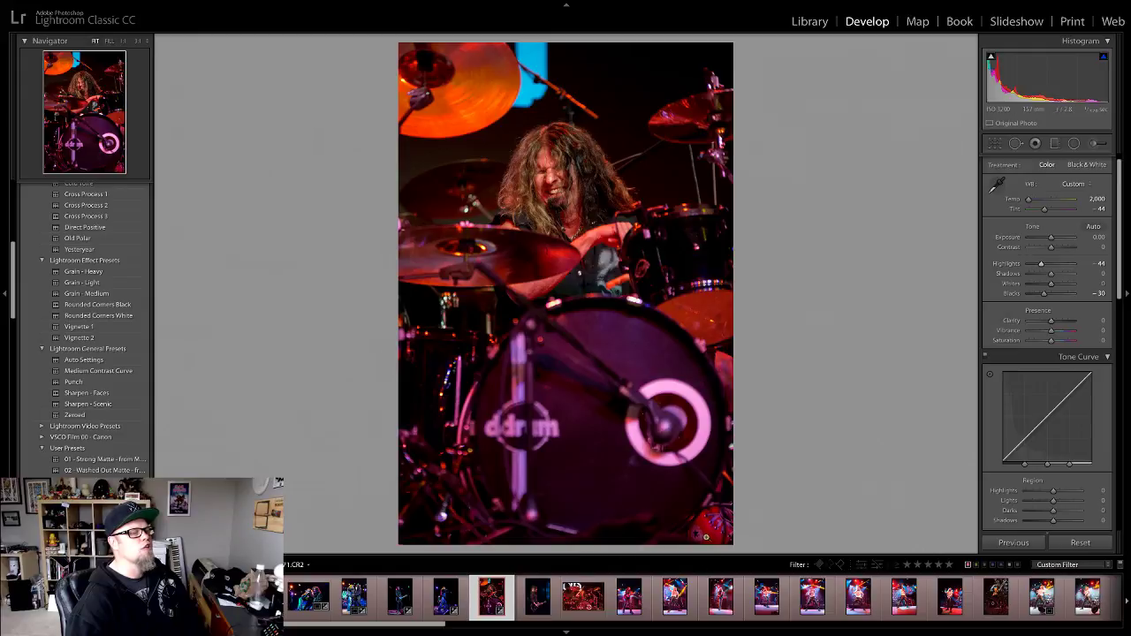
click(704, 510)
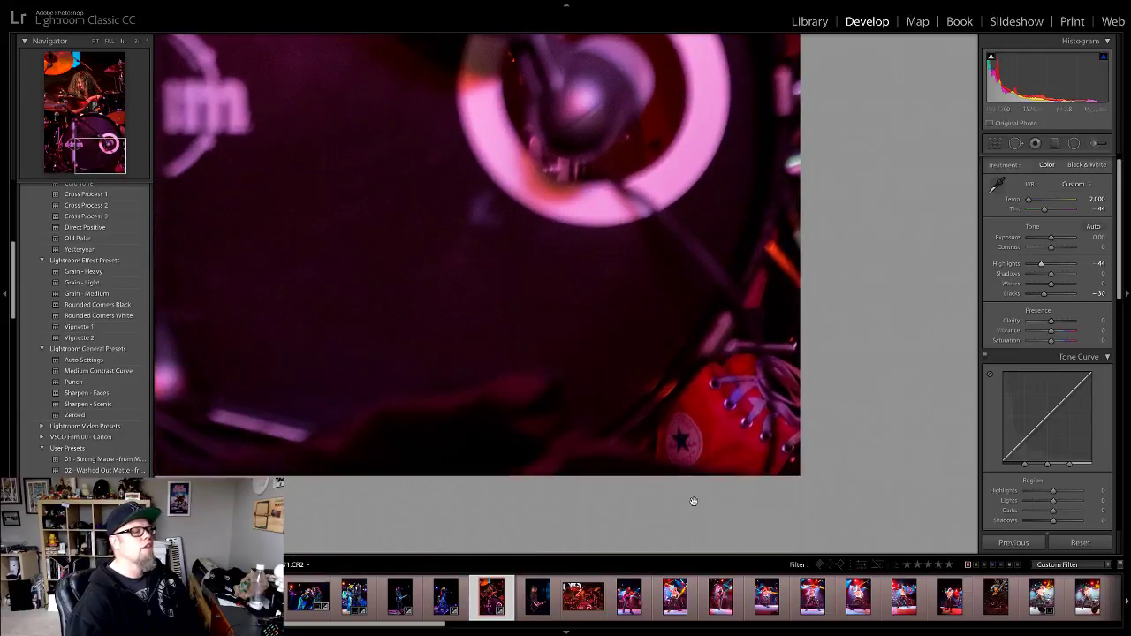
click(710, 444)
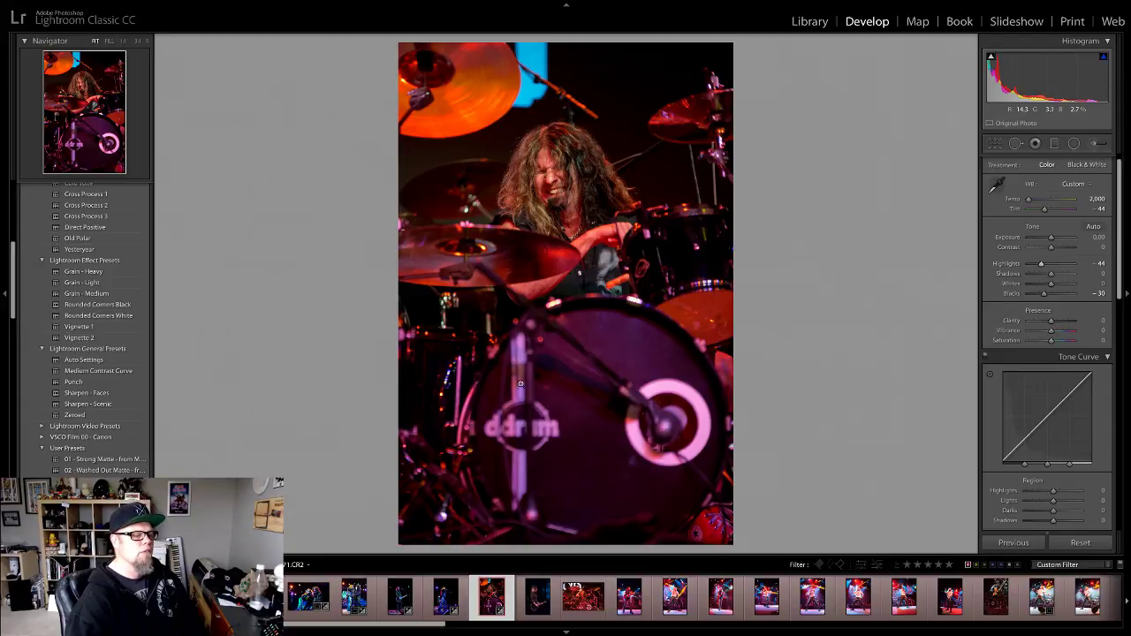
Step: Set Luminance noise reduction to 19 on the drummer photo and check the bass drum logo and the drummer's face up close
scroll(1046, 458, down, 10)
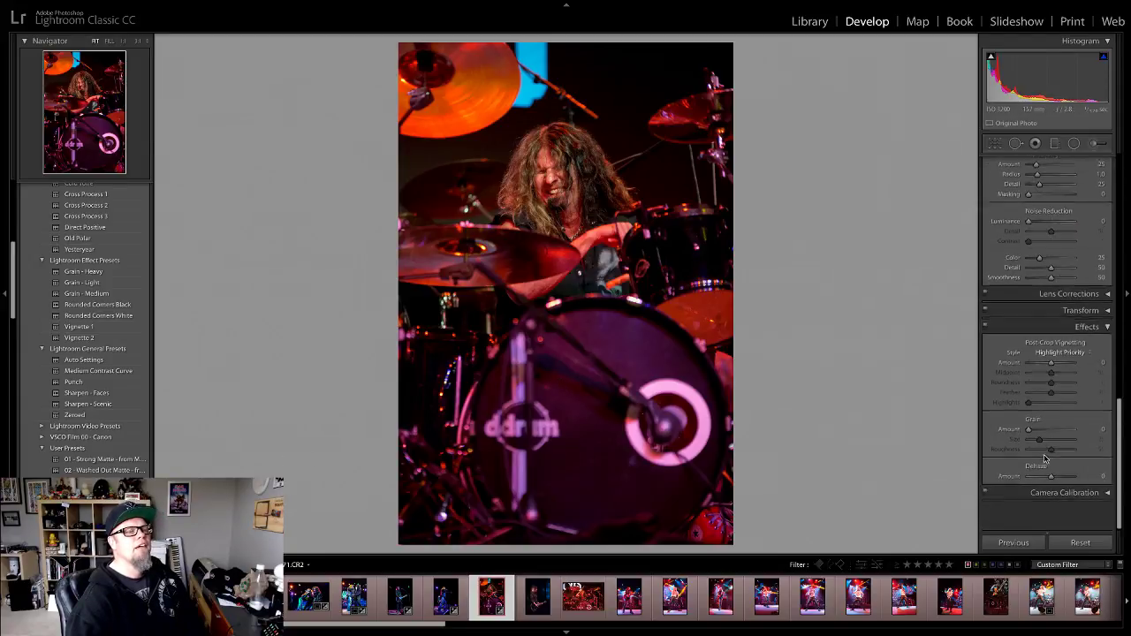
scroll(1045, 458, up, 1)
drag(1028, 246, 1037, 246)
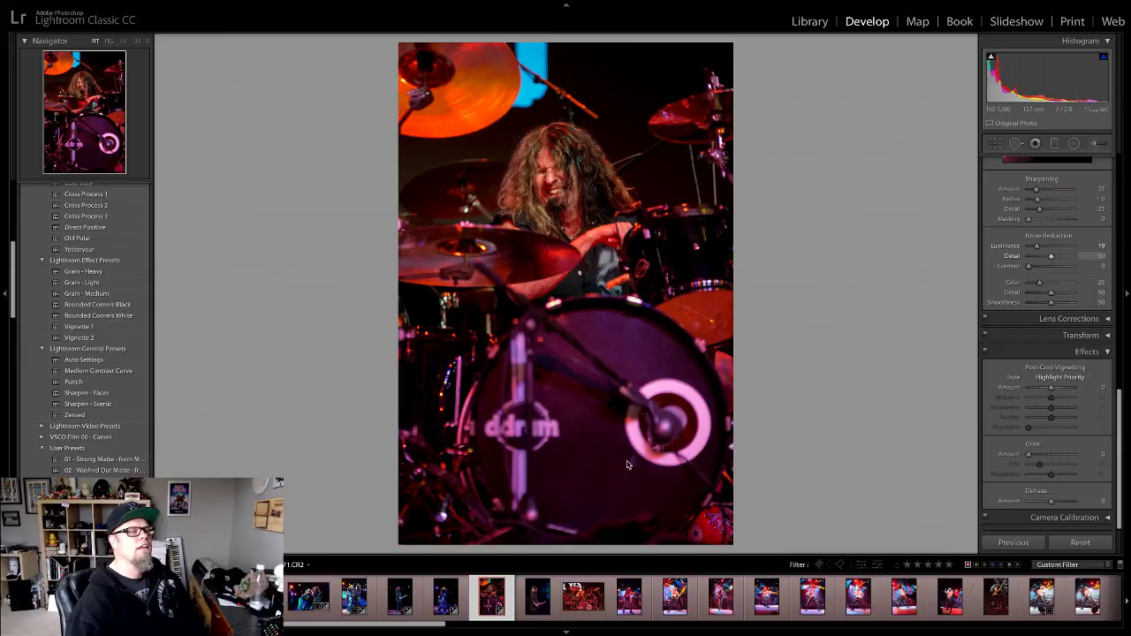
click(499, 418)
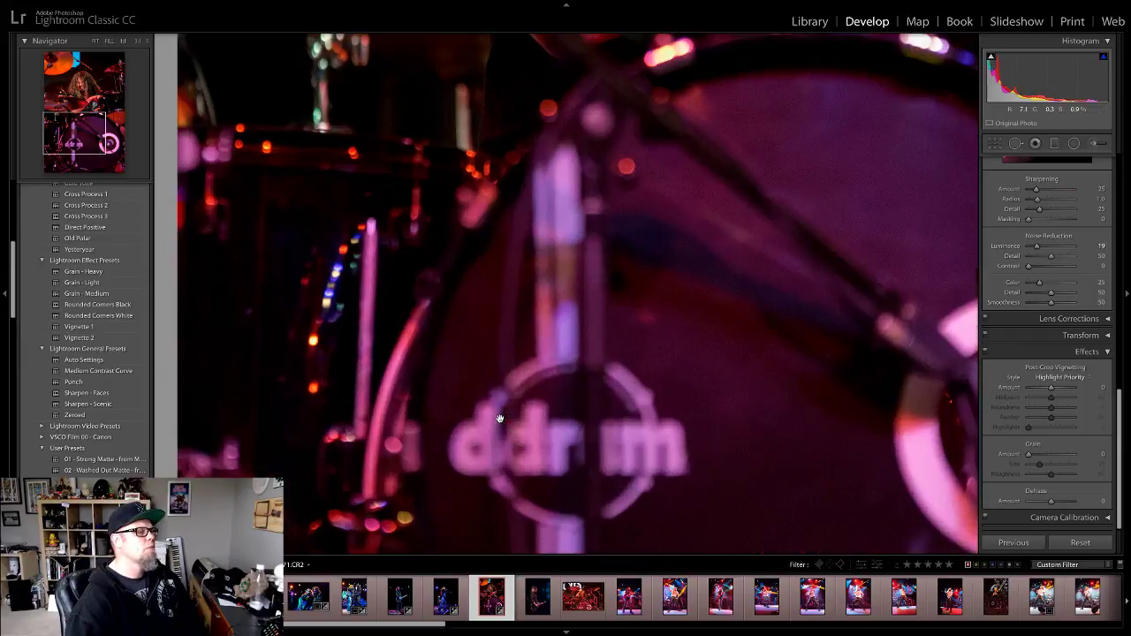
click(797, 407)
click(556, 160)
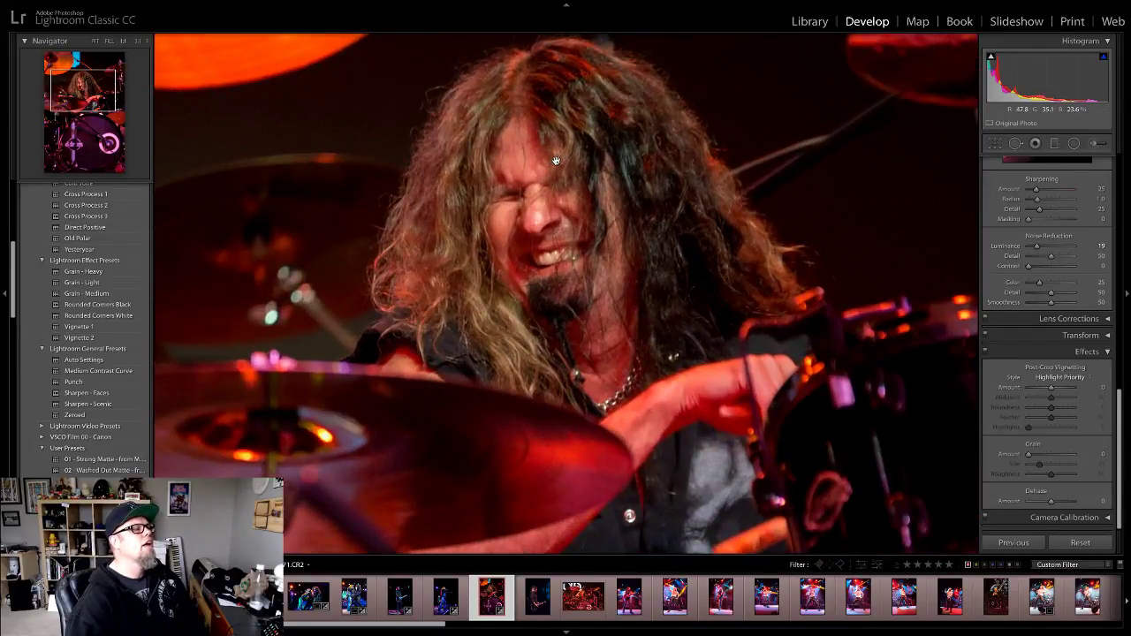
click(603, 367)
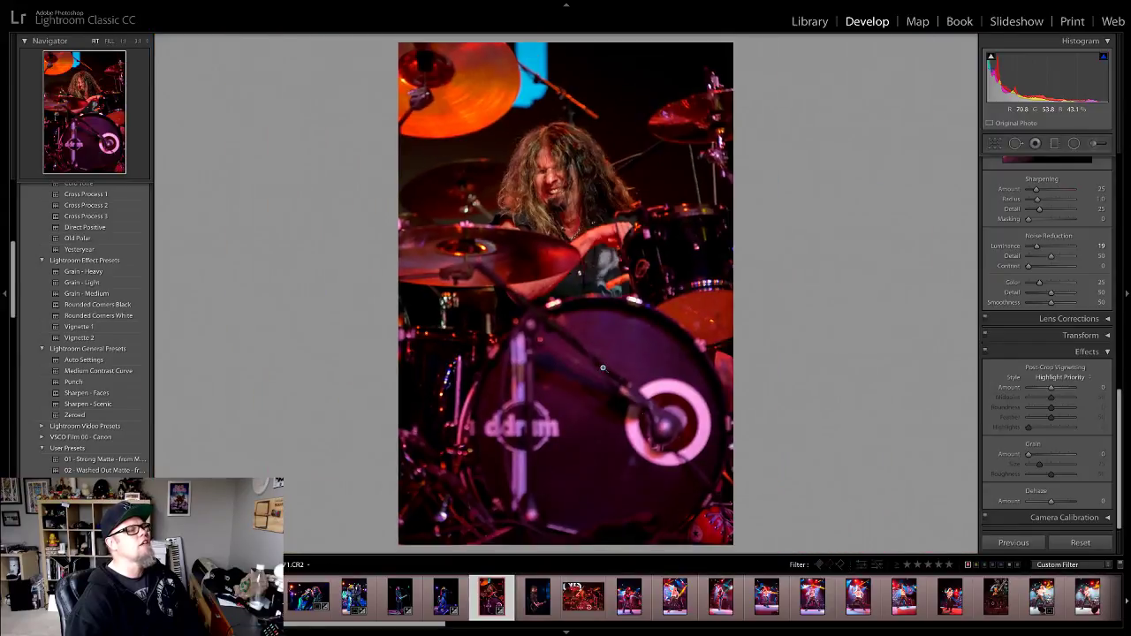
click(554, 464)
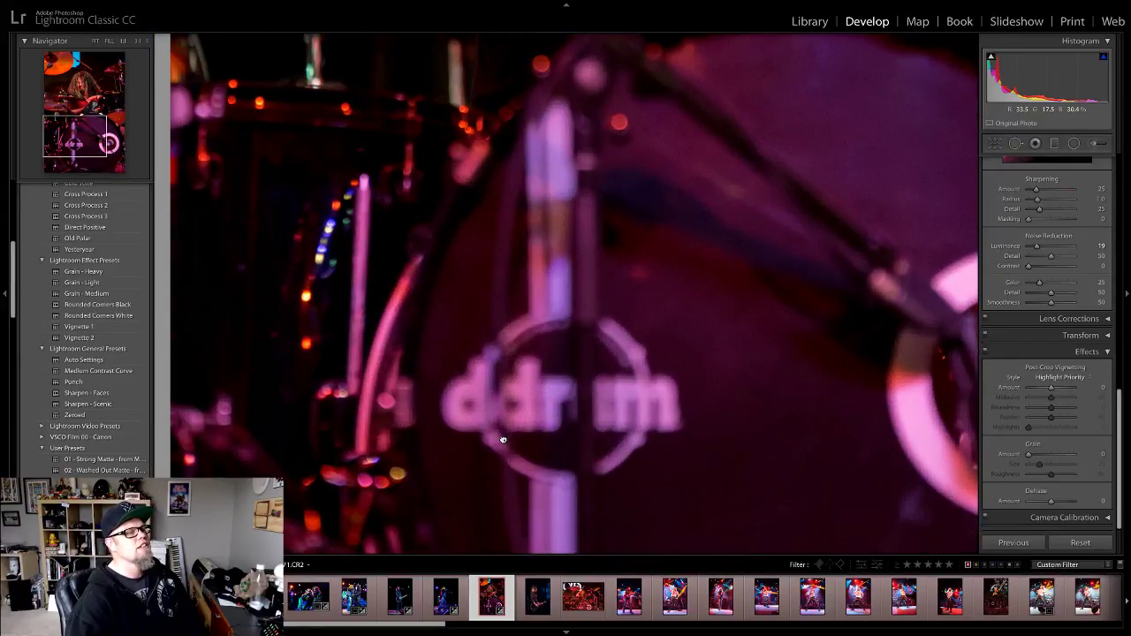
click(503, 439)
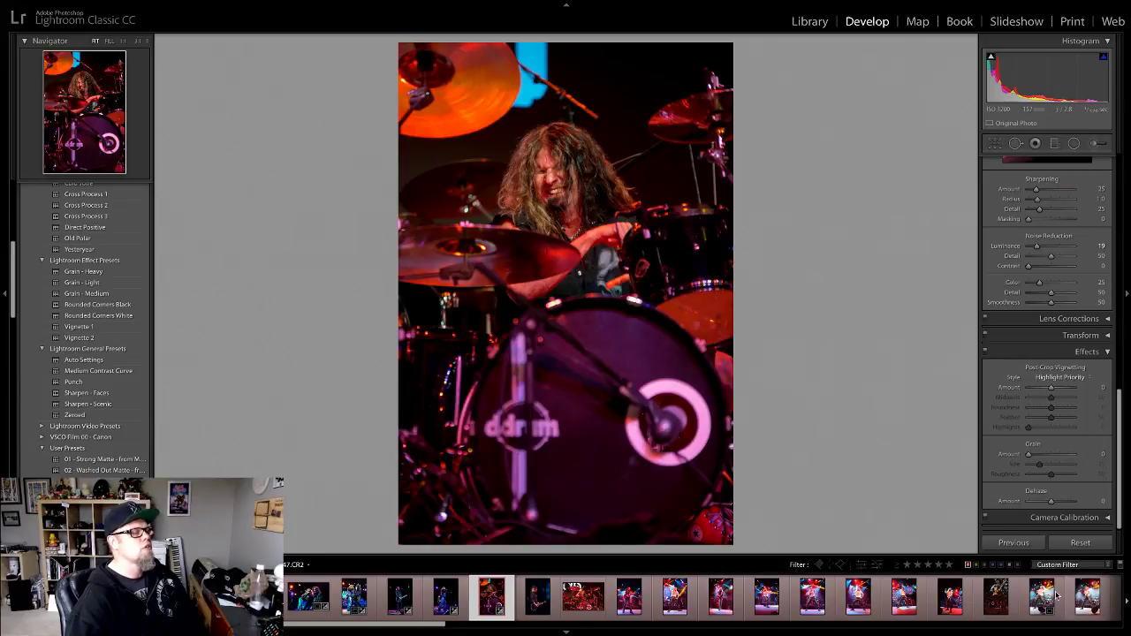
Step: Open the next photo, of the guitarist in profile, and apply the Medium Contrast Curve and Punch presets, checking his face up close
key(Right)
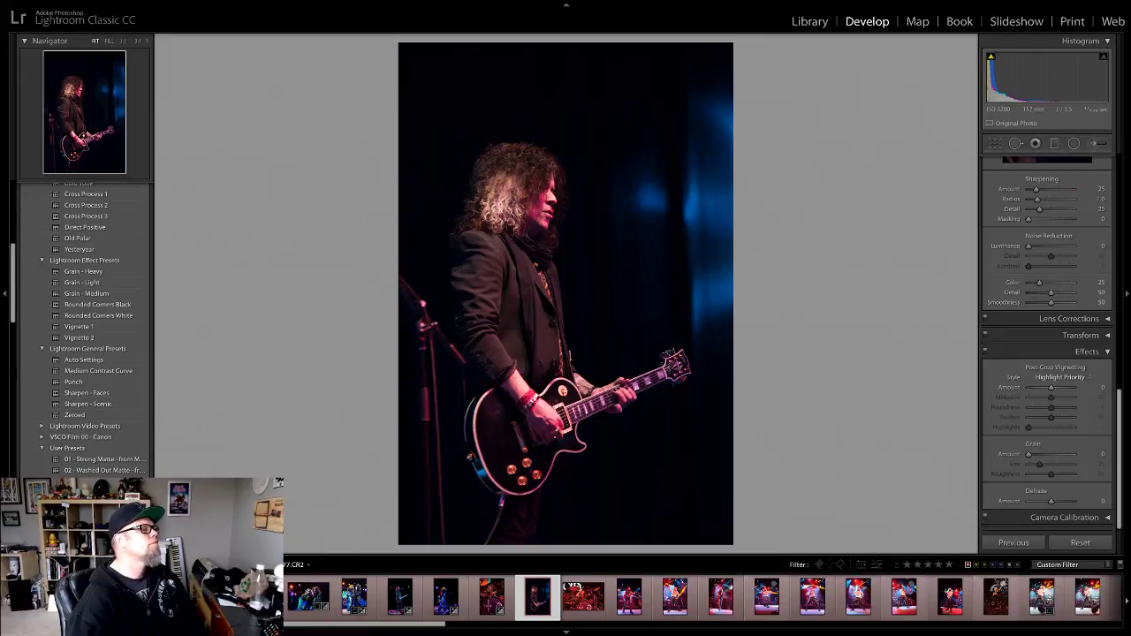
click(76, 370)
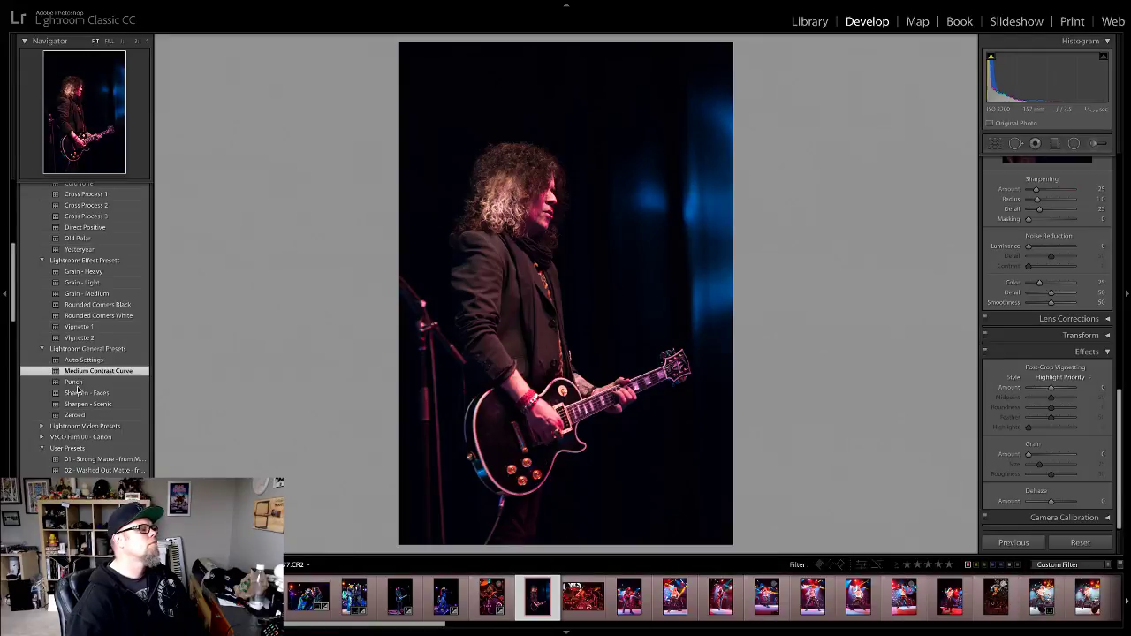
click(74, 381)
click(552, 203)
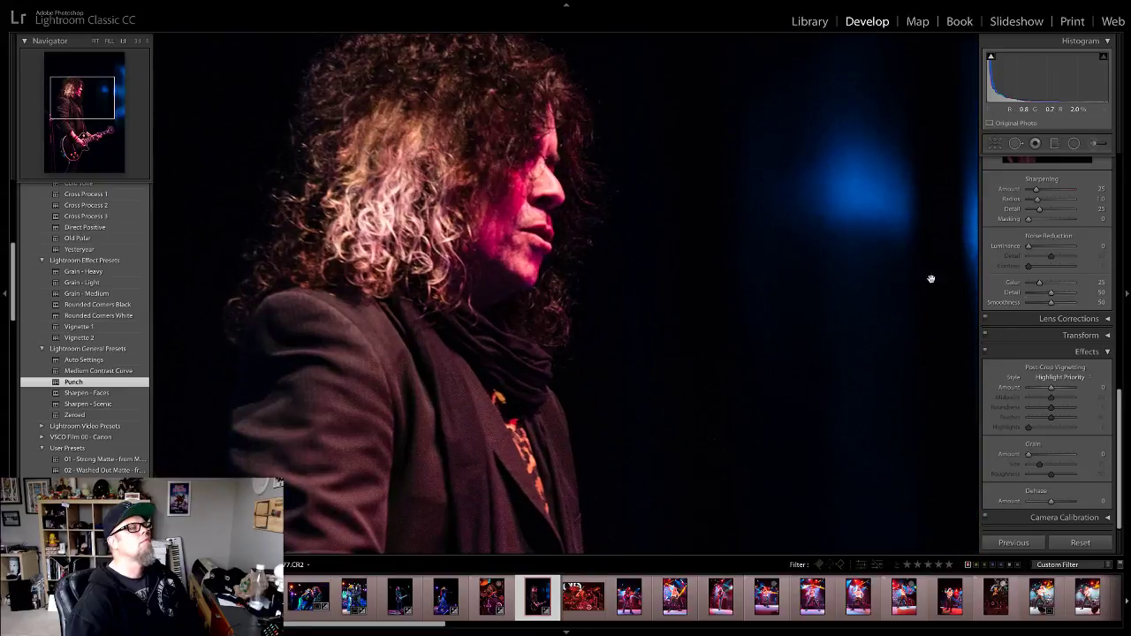
click(677, 227)
Step: Correct the white balance of the profile guitarist photo by sampling his face
scroll(1005, 194, up, 10)
scroll(1008, 202, down, 1)
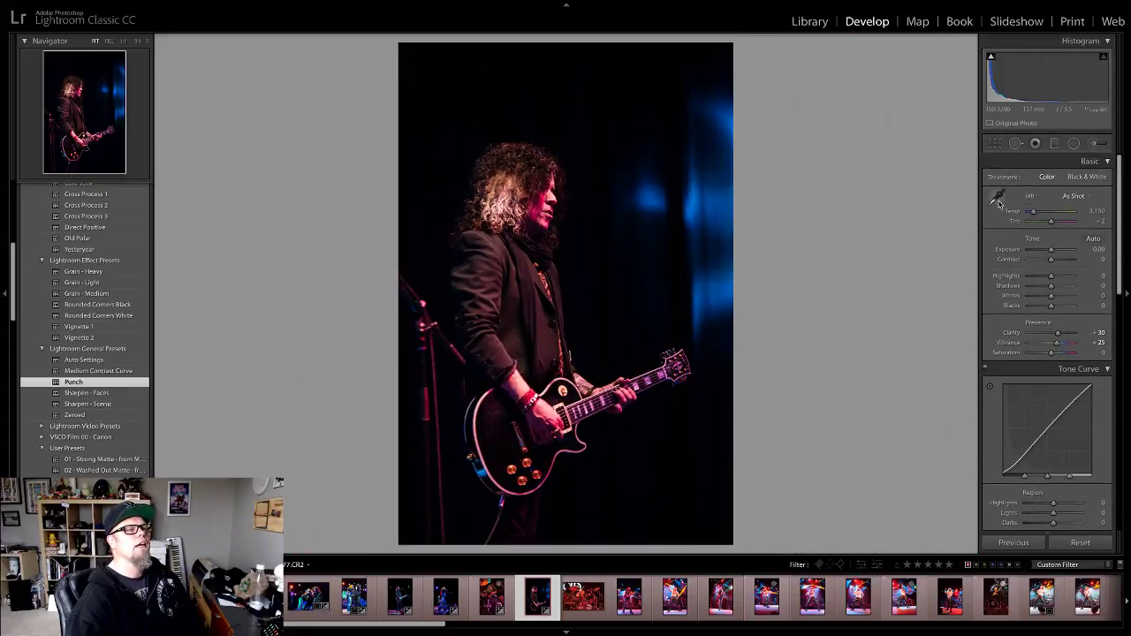
click(997, 196)
click(549, 196)
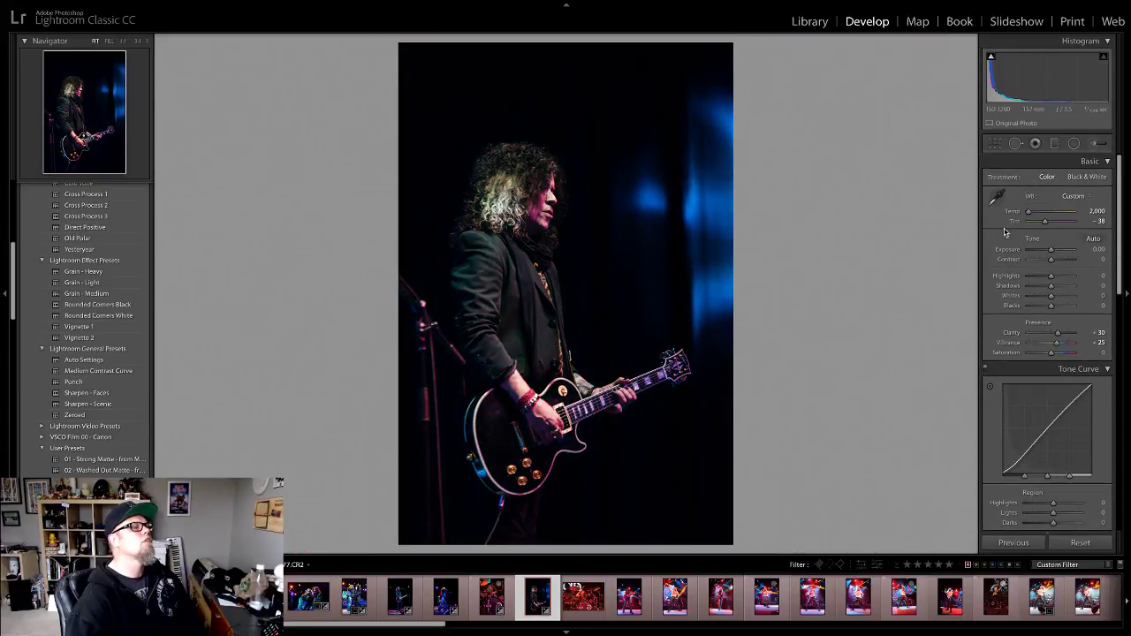
Step: Set Highlights to -4, Shadows to +11 and Blacks to -4 on the profile guitarist photo, checking his face and jacket up close
click(557, 228)
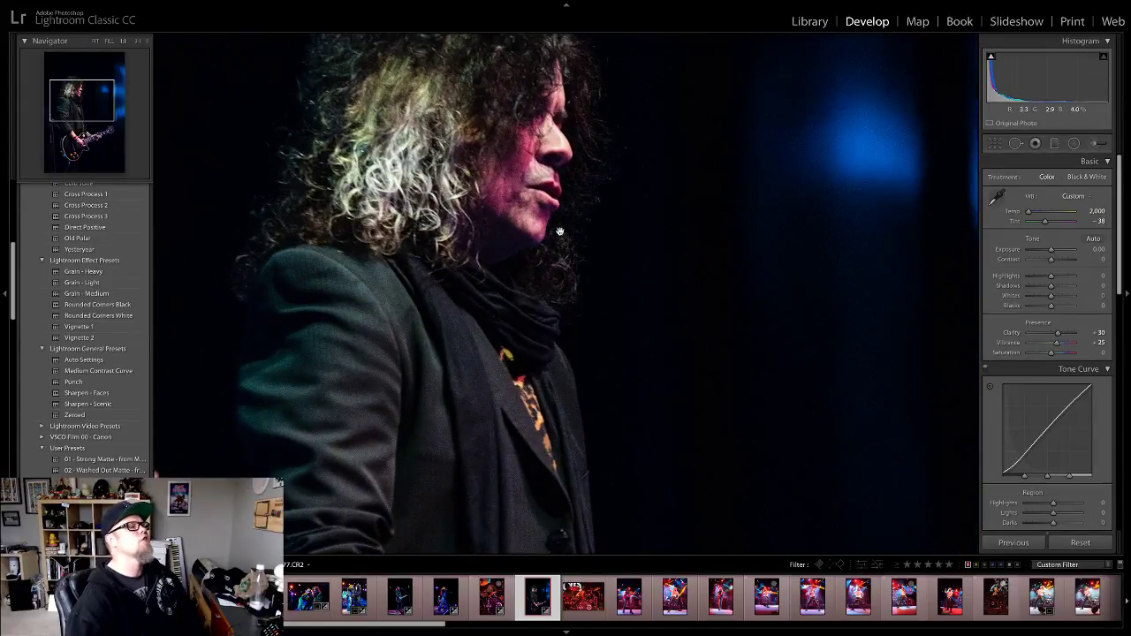
drag(570, 181, 624, 184)
click(624, 184)
mouse_move(1063, 307)
mouse_down()
mouse_move(1043, 307)
mouse_move(1048, 276)
mouse_move(1054, 292)
mouse_up()
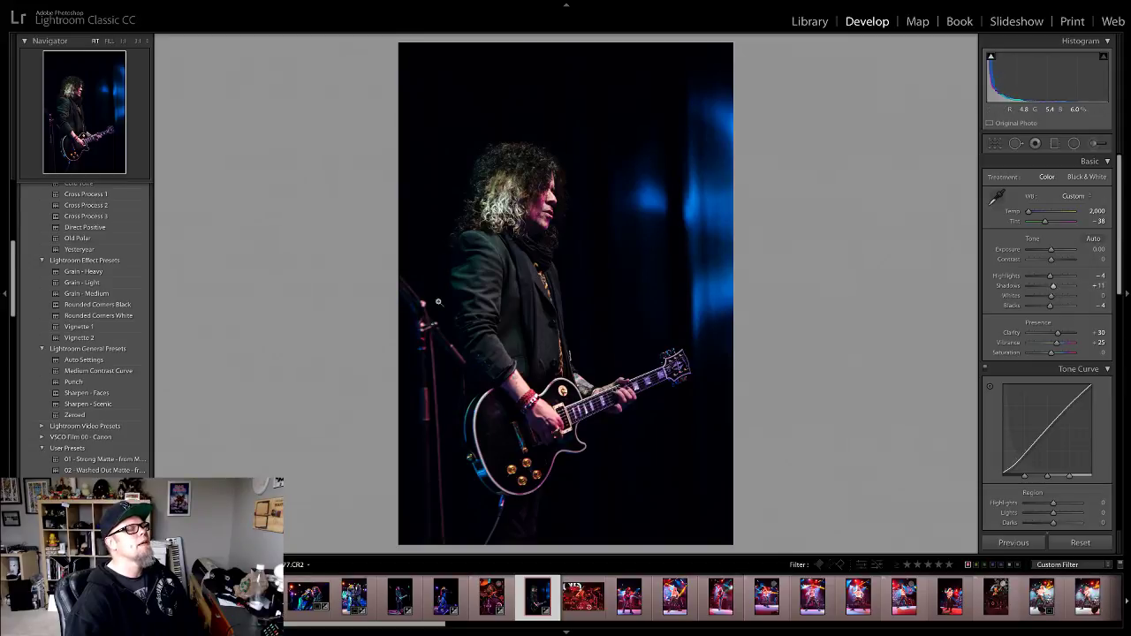
click(519, 281)
drag(587, 379, 624, 379)
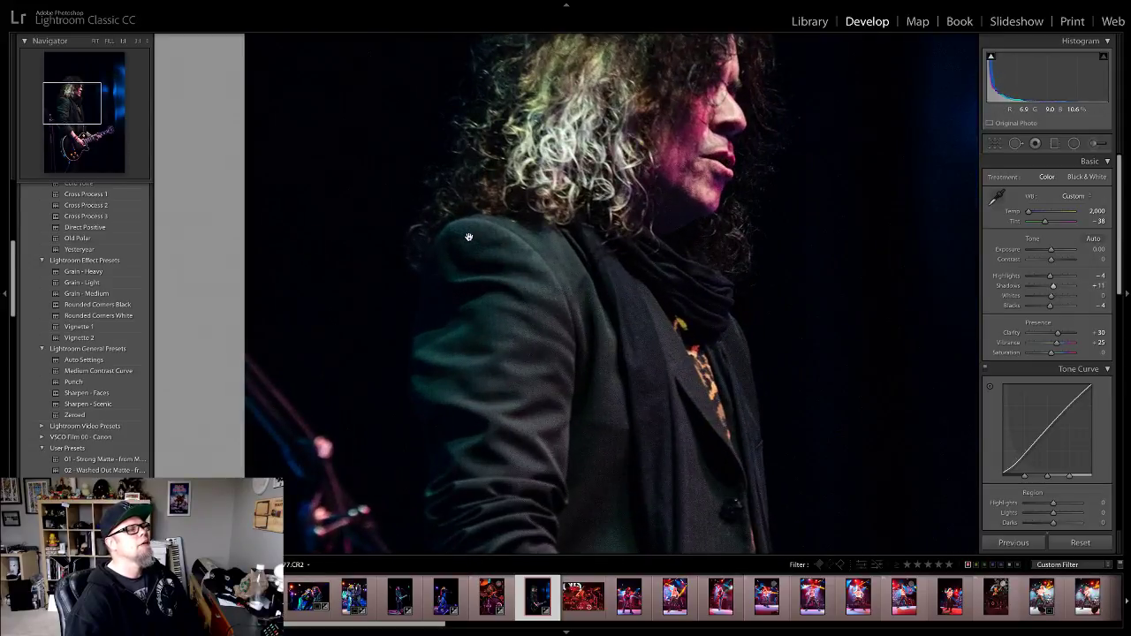
click(625, 379)
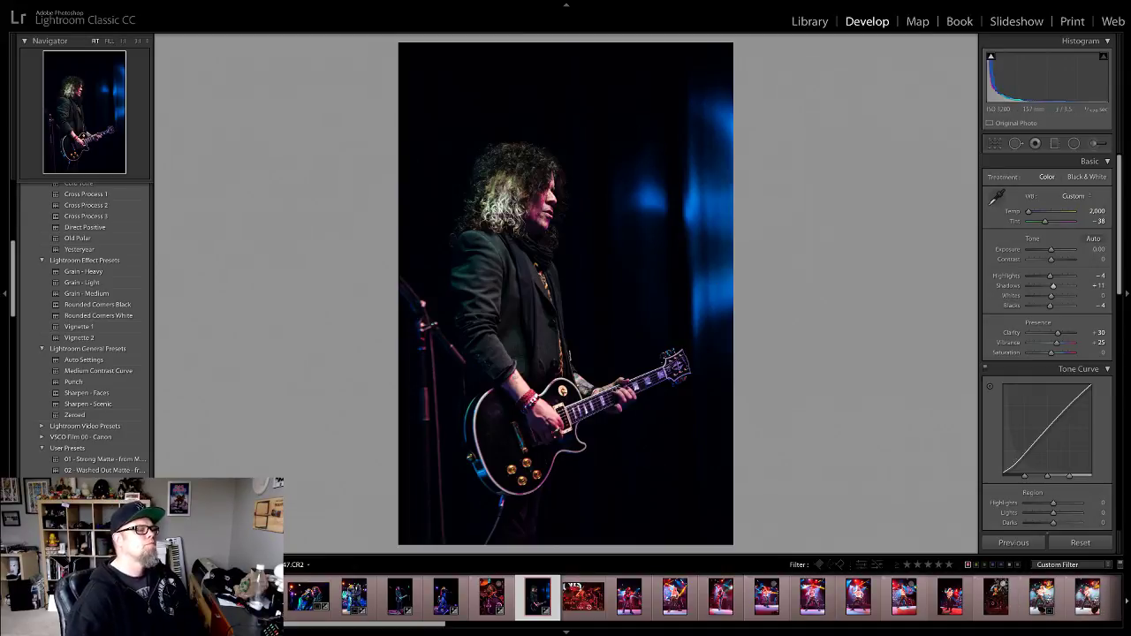
Step: Open the next photo, the wide drummer shot, sample his face for white balance and apply the Punch preset
click(583, 596)
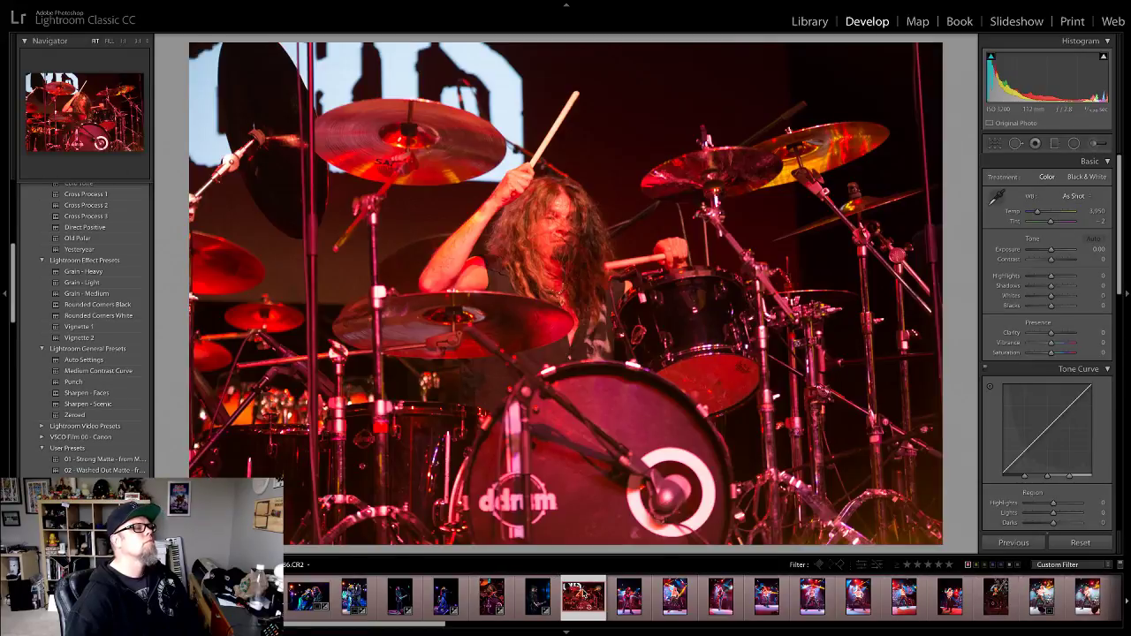
key(w)
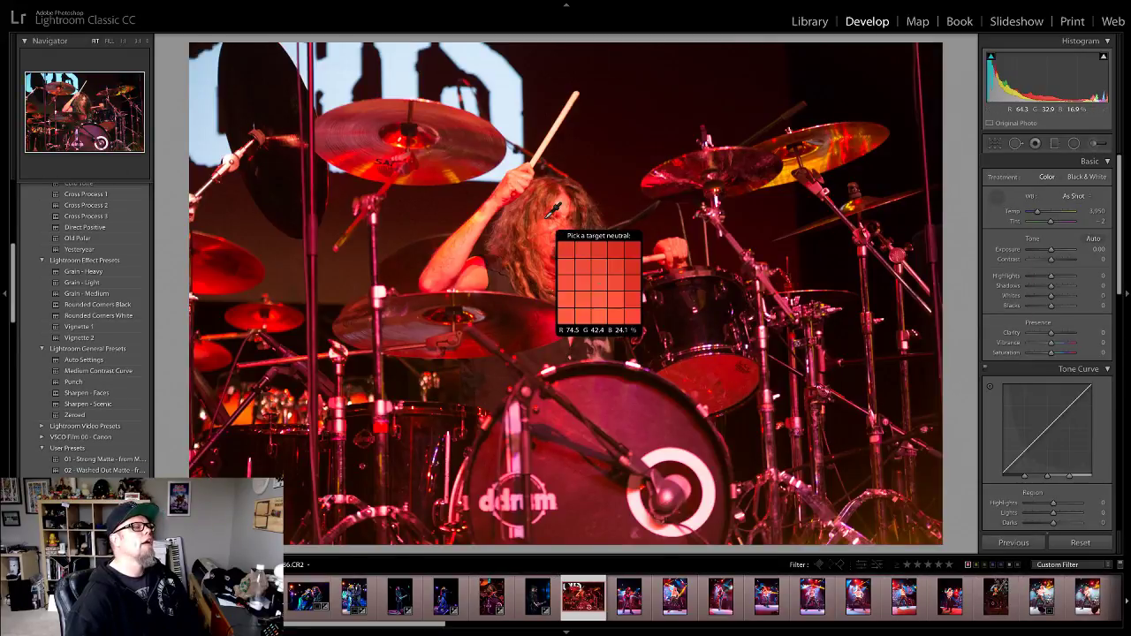
click(543, 222)
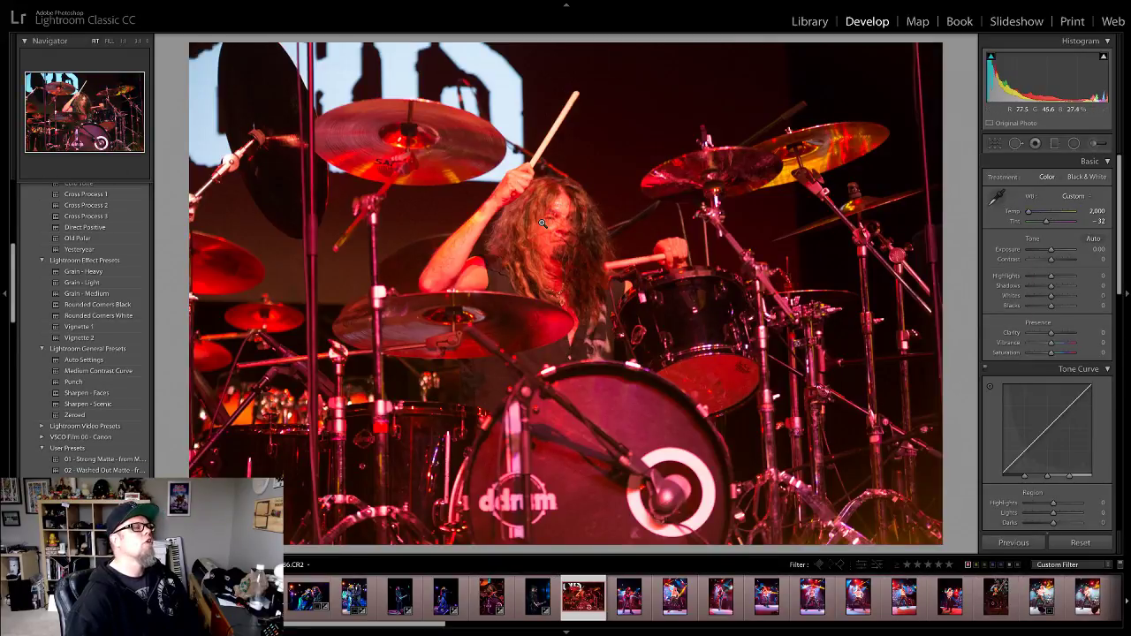
click(81, 383)
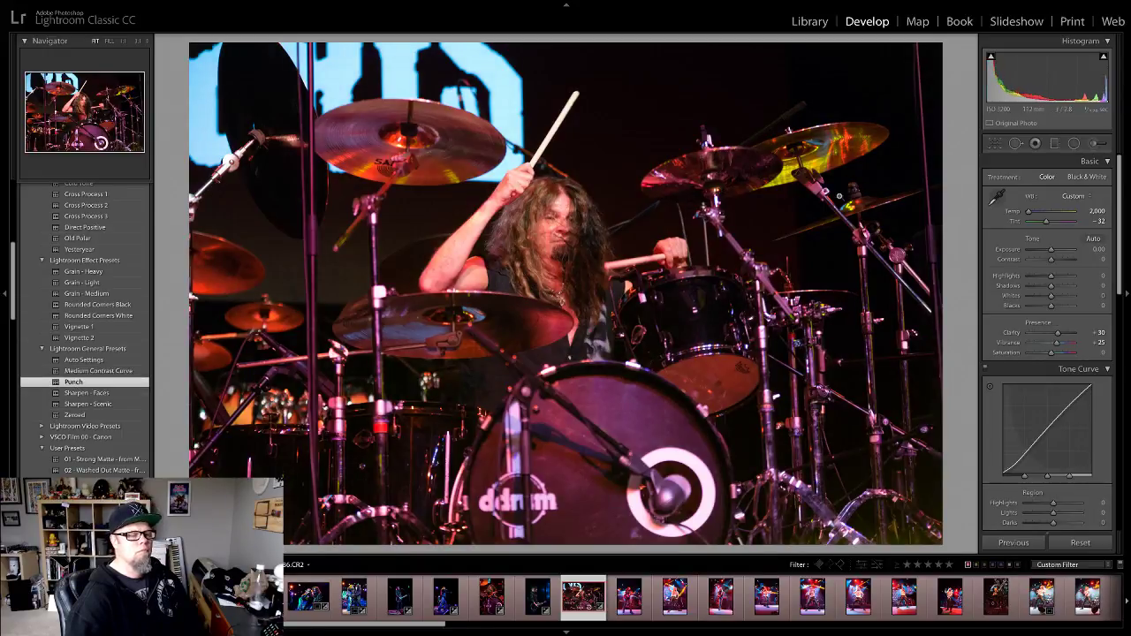
Step: Check the drummer's face up close and lower Highlights to -40 and Blacks to -22
click(540, 189)
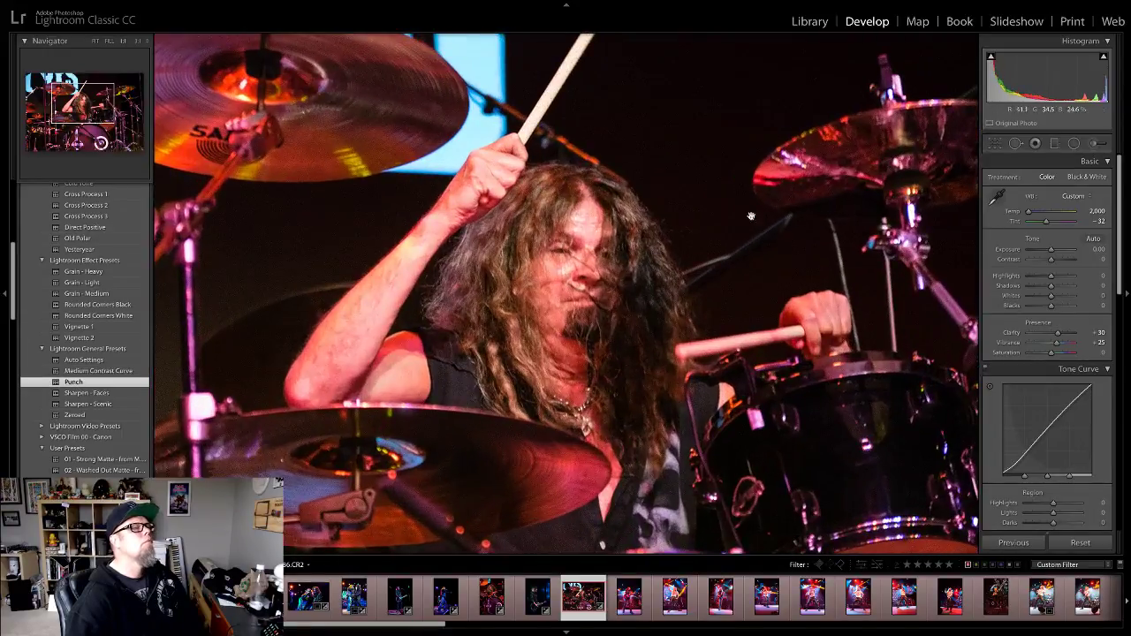
drag(1051, 306, 1042, 278)
key(z)
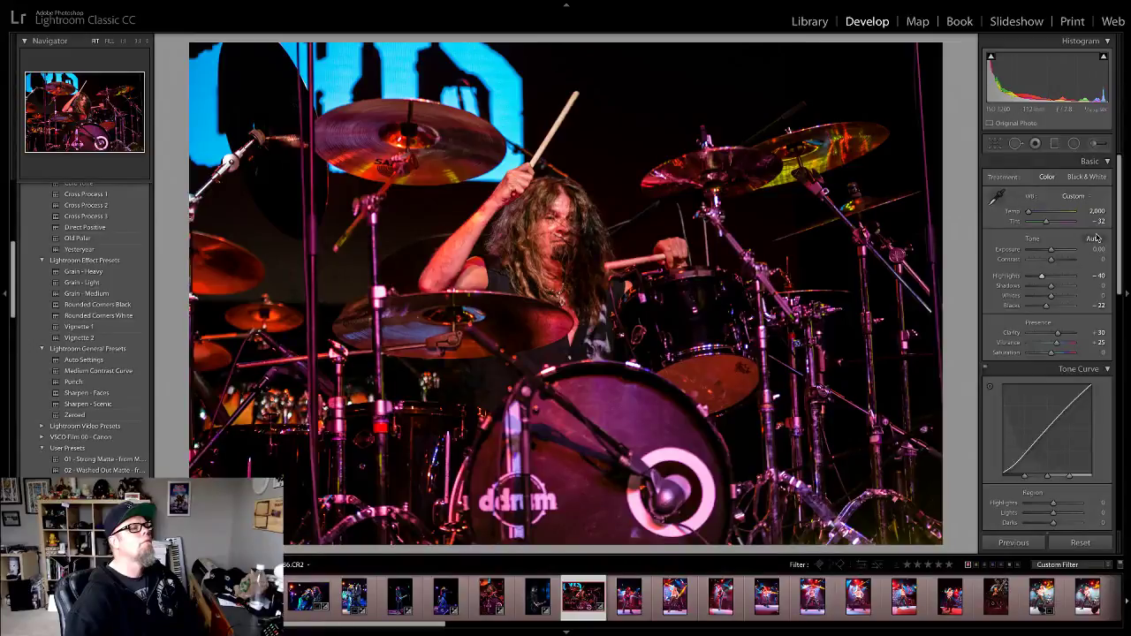
Step: Crop the wide drummer photo slightly tighter at its original aspect ratio and reposition the image within the frame
click(993, 143)
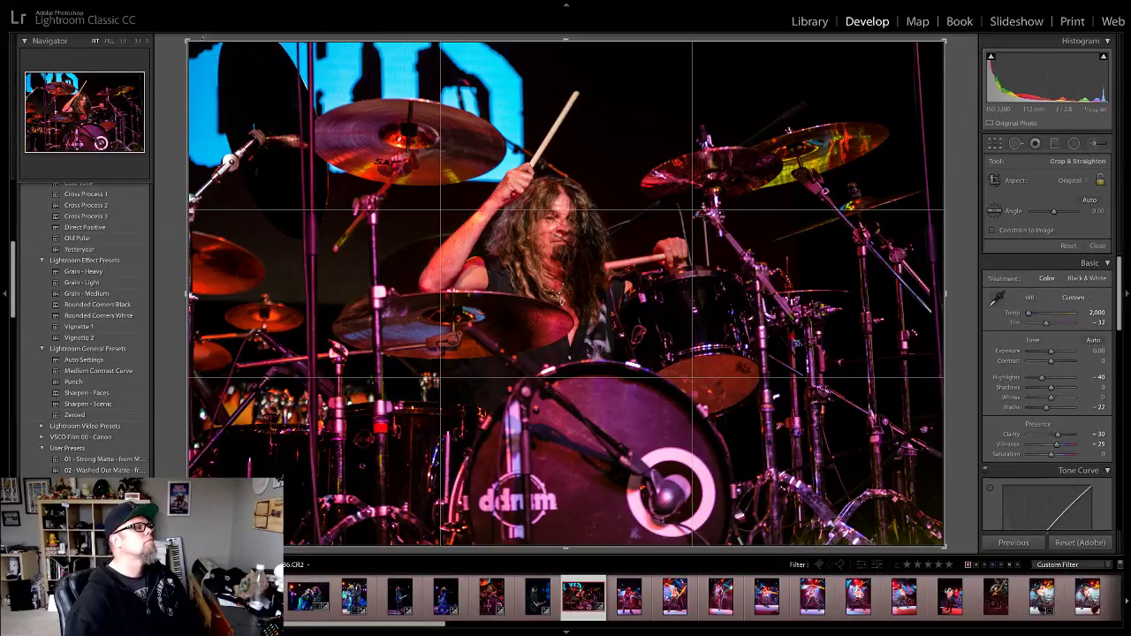
drag(190, 42, 212, 46)
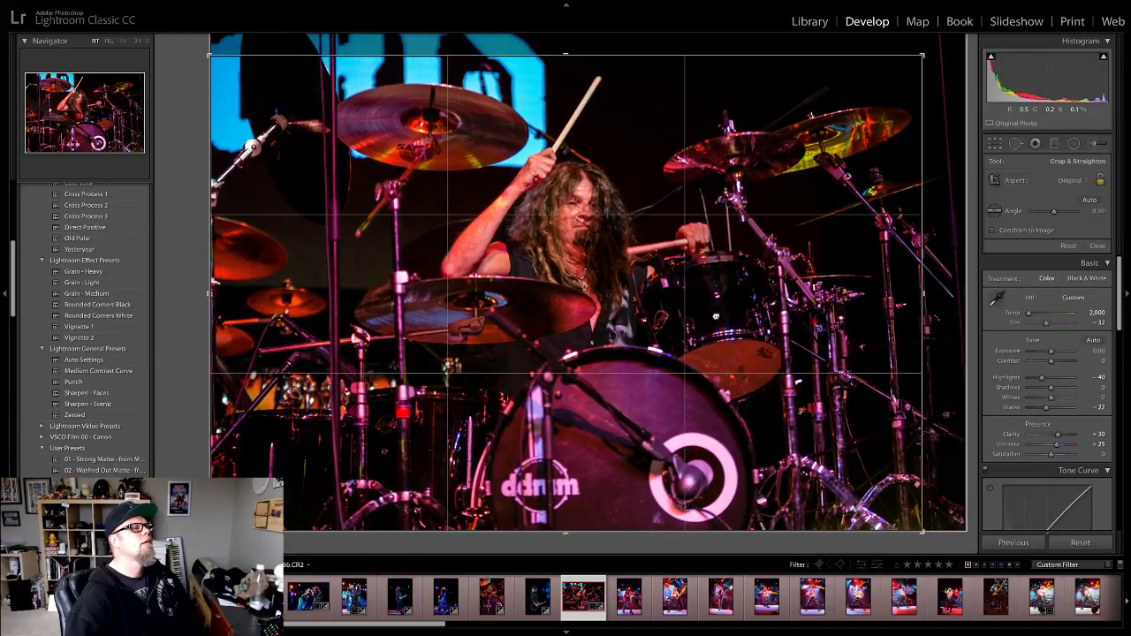
drag(712, 317, 661, 315)
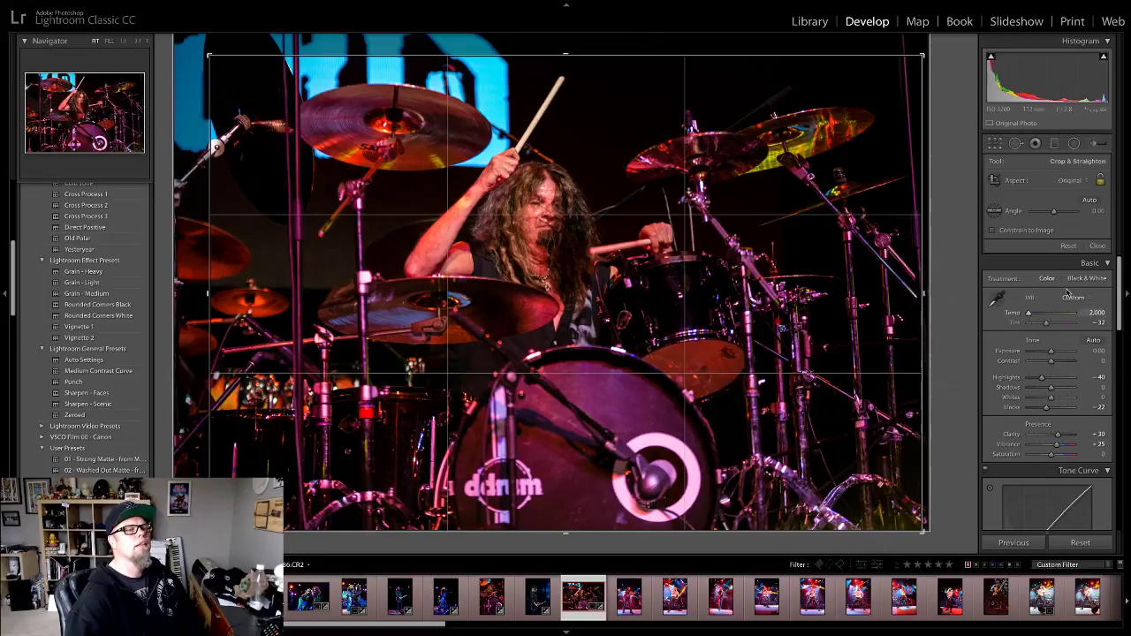
click(1098, 247)
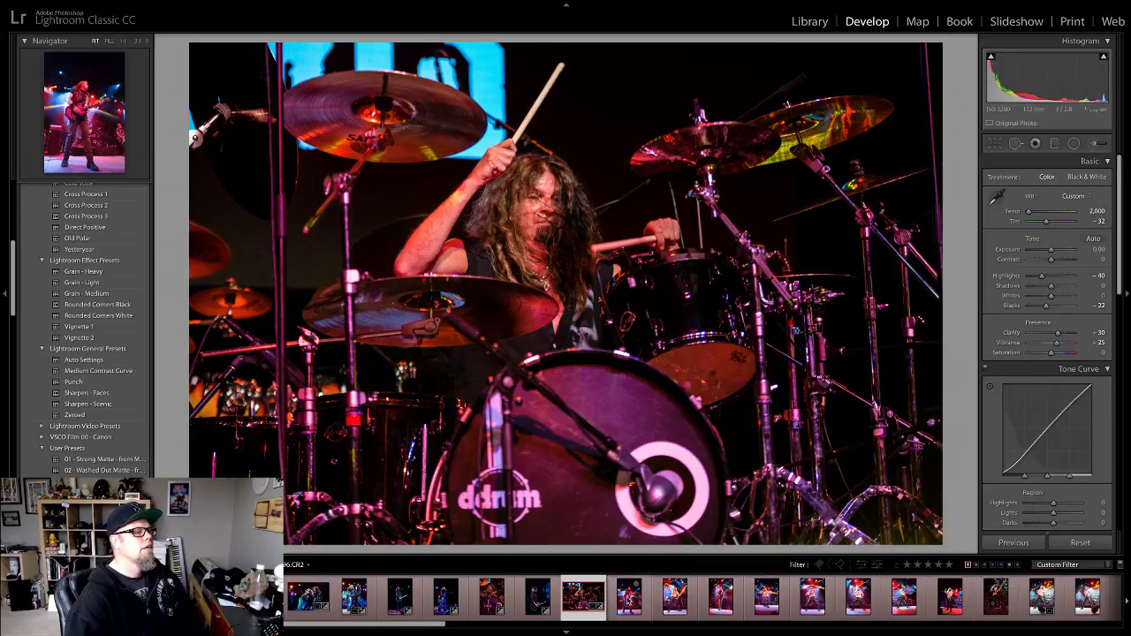
Step: Review the edited photos backward from the wide drummer shot to the black-and-white photos of the singer
click(539, 607)
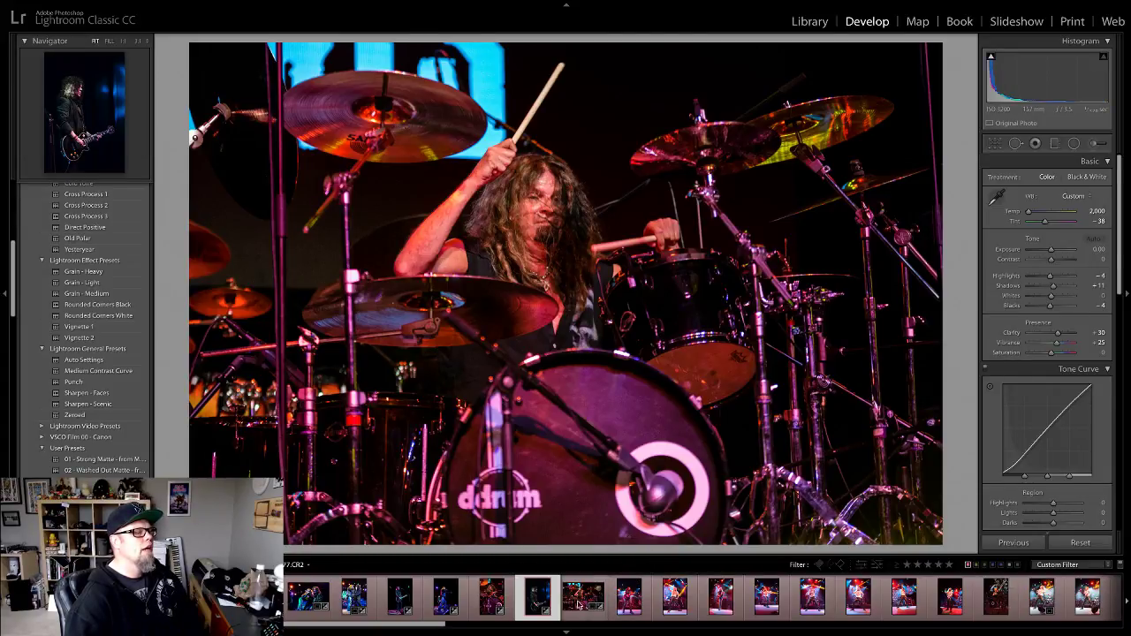
click(584, 597)
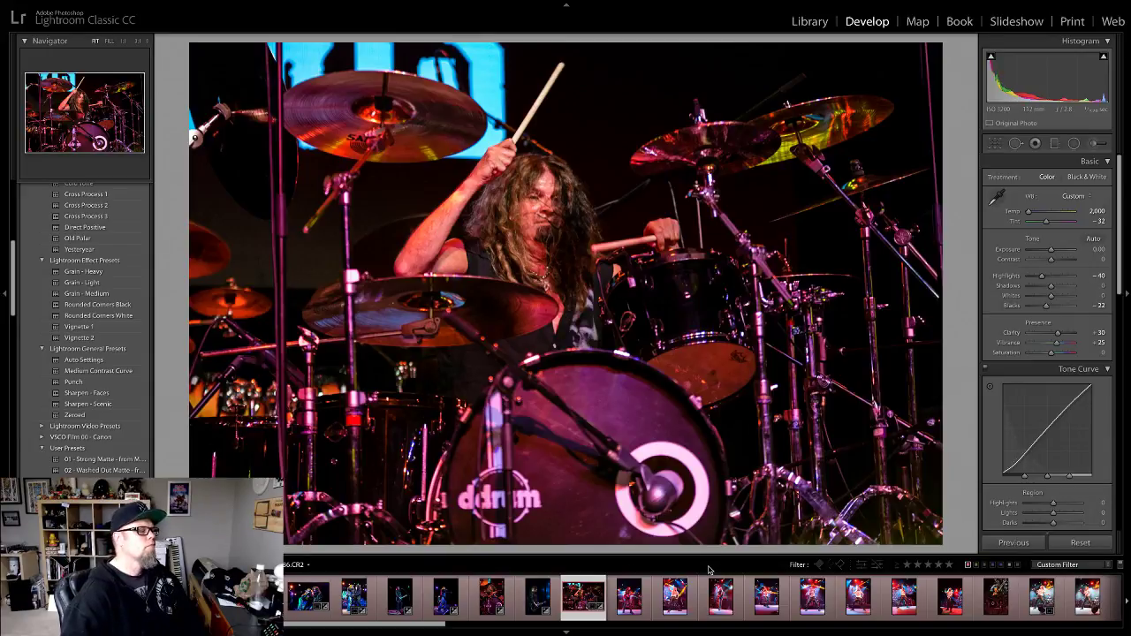
key(Left)
key(Left)
key(Left)
key(Left)
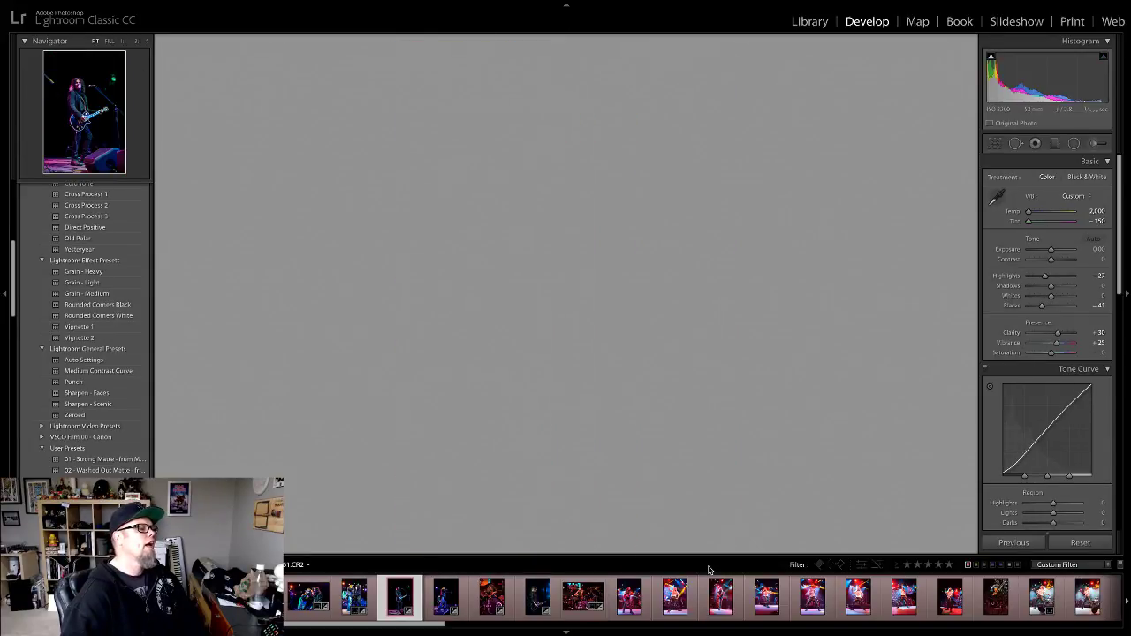
key(Left)
key(Left)
key(Left)
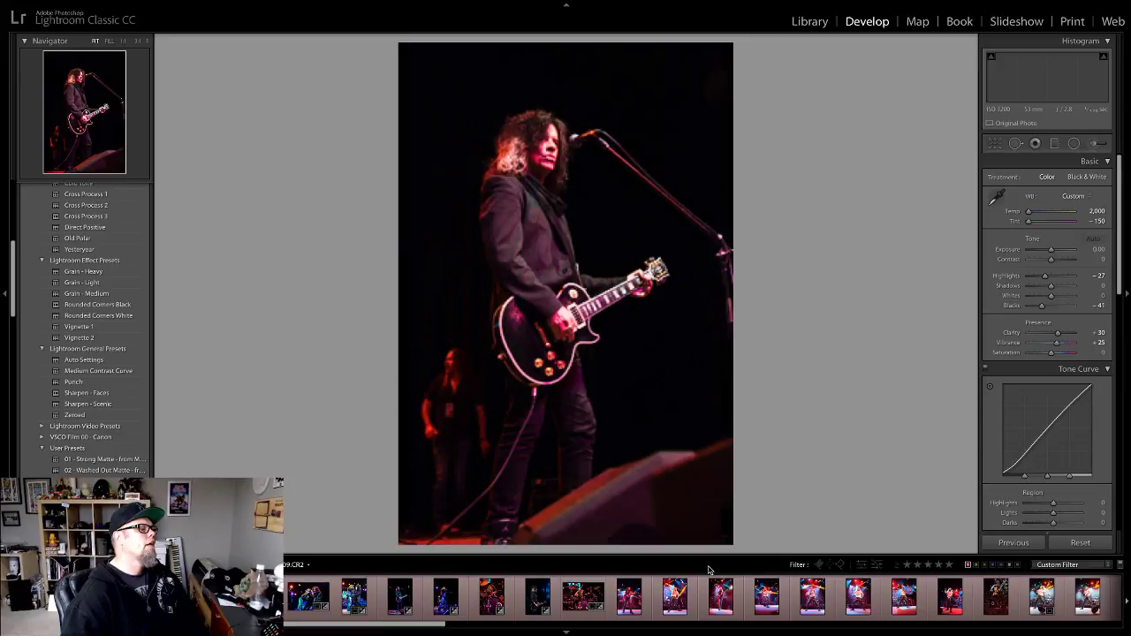
key(Left)
key(Left)
key(Left)
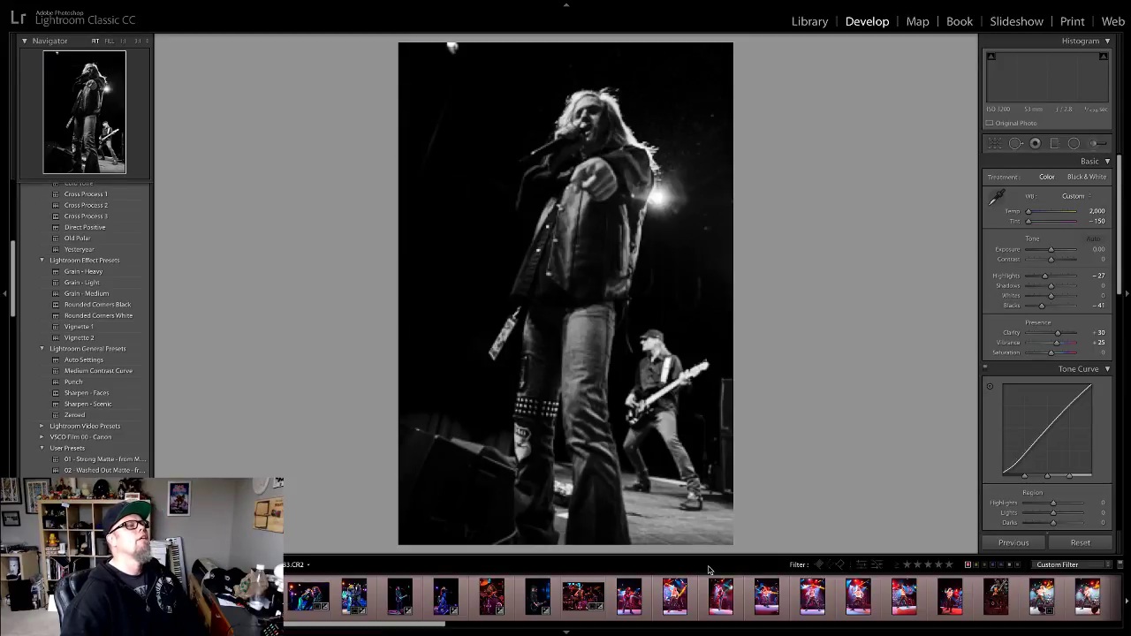
key(Left)
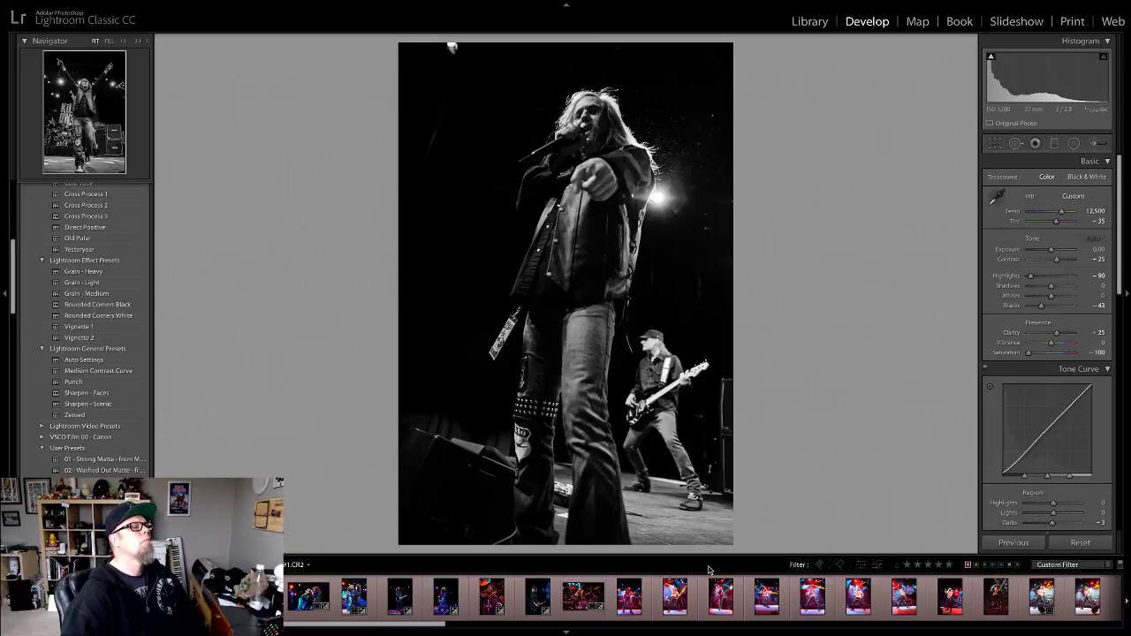
key(Left)
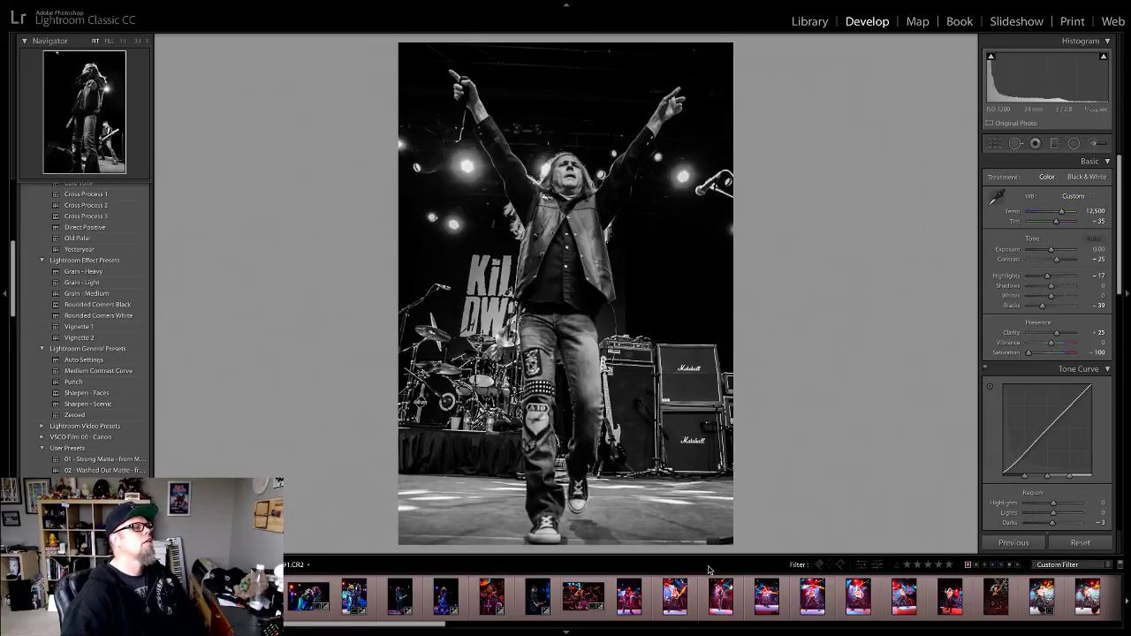
Step: Review the edits forward and remove the red label from the closer guitarist photo with the green-lit microphone
key(Right)
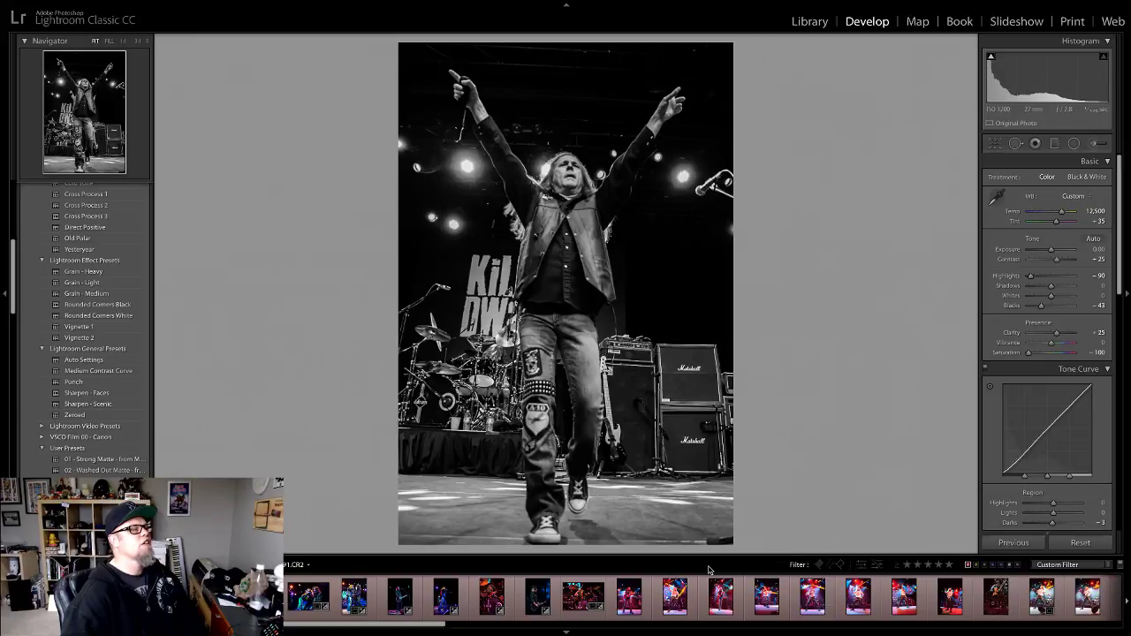
key(Right)
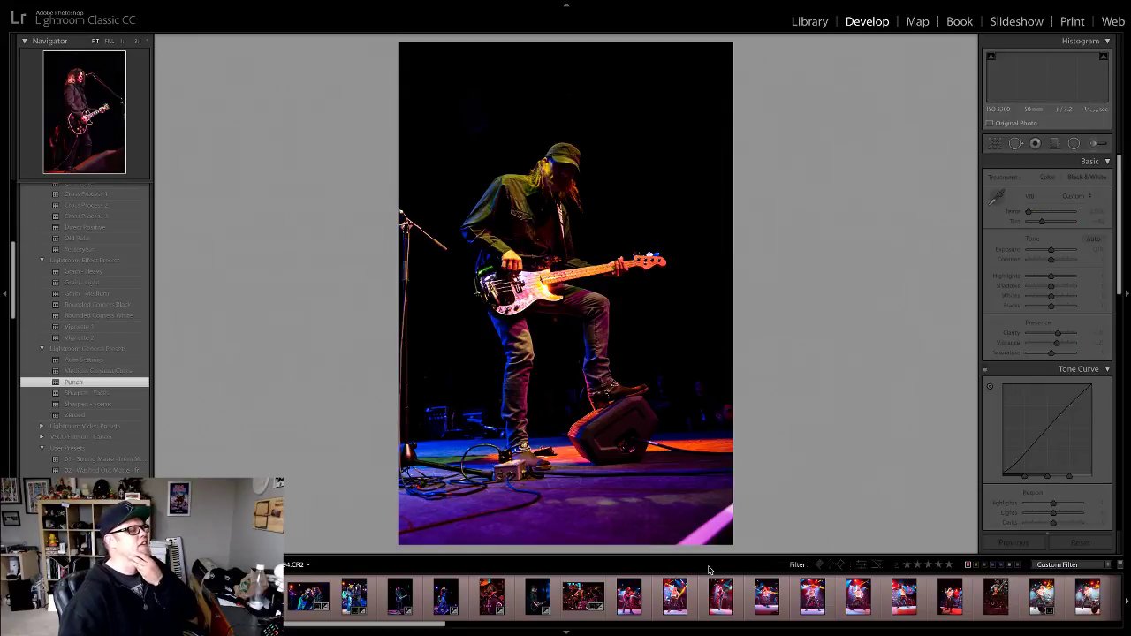
key(Right)
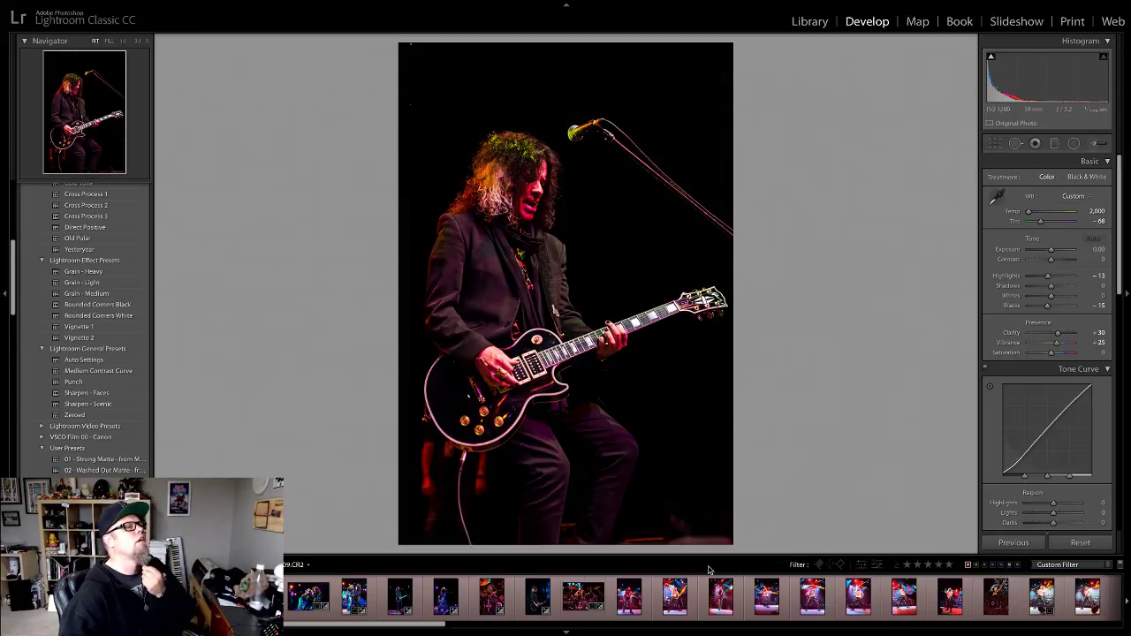
key(Right)
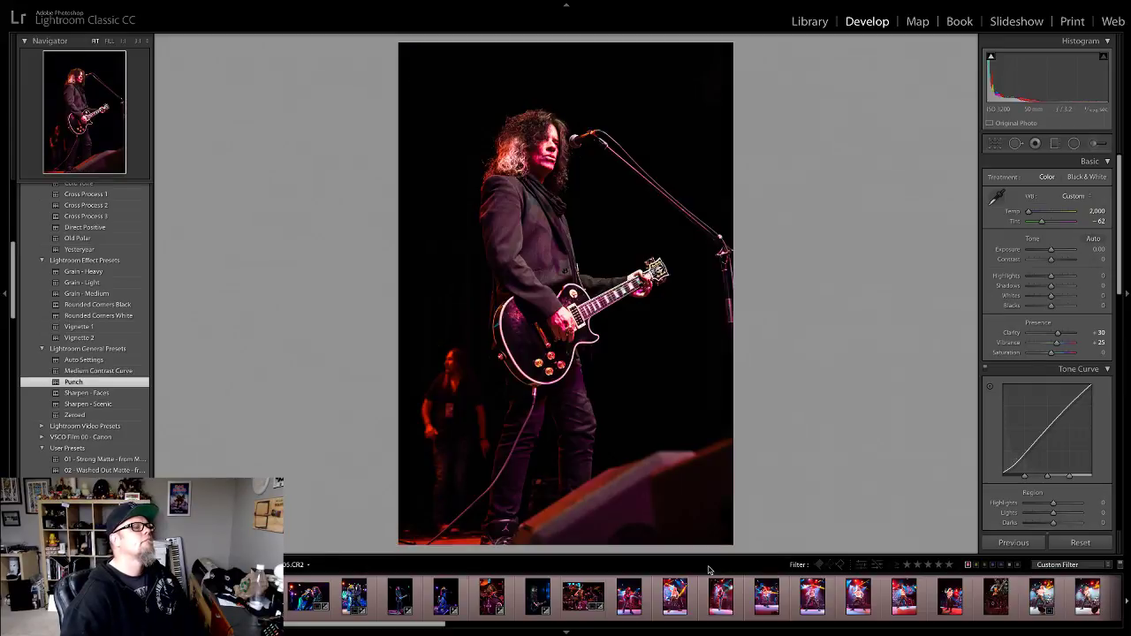
key(Right)
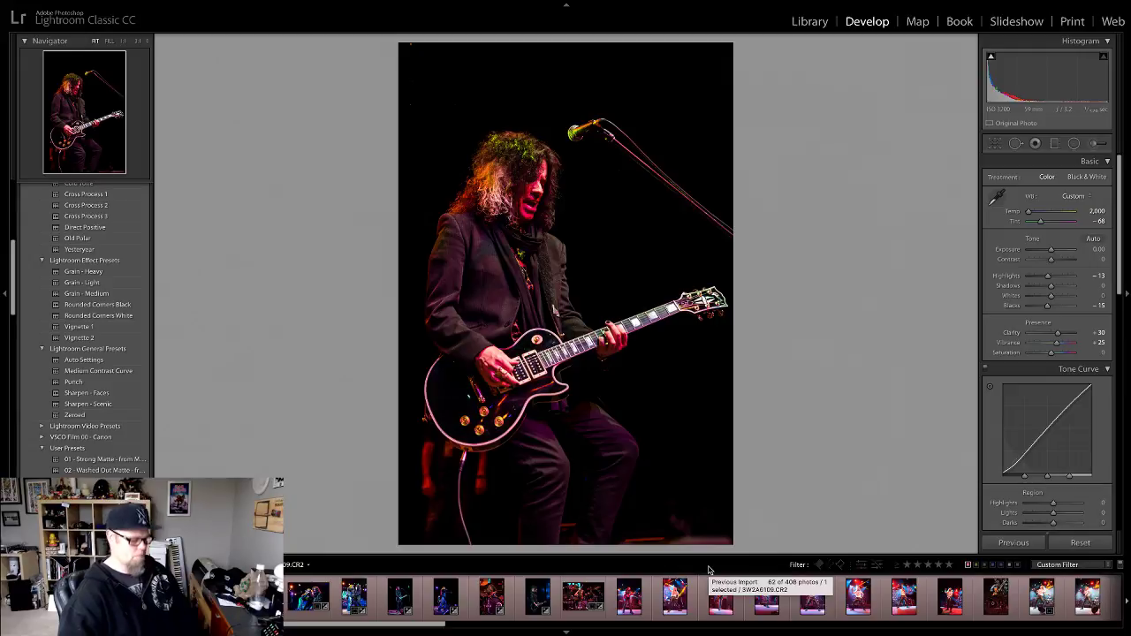
key(6)
Step: Review the remaining edited photos, from the black-and-white guitarist shot through to the wide drummer photo
key(Right)
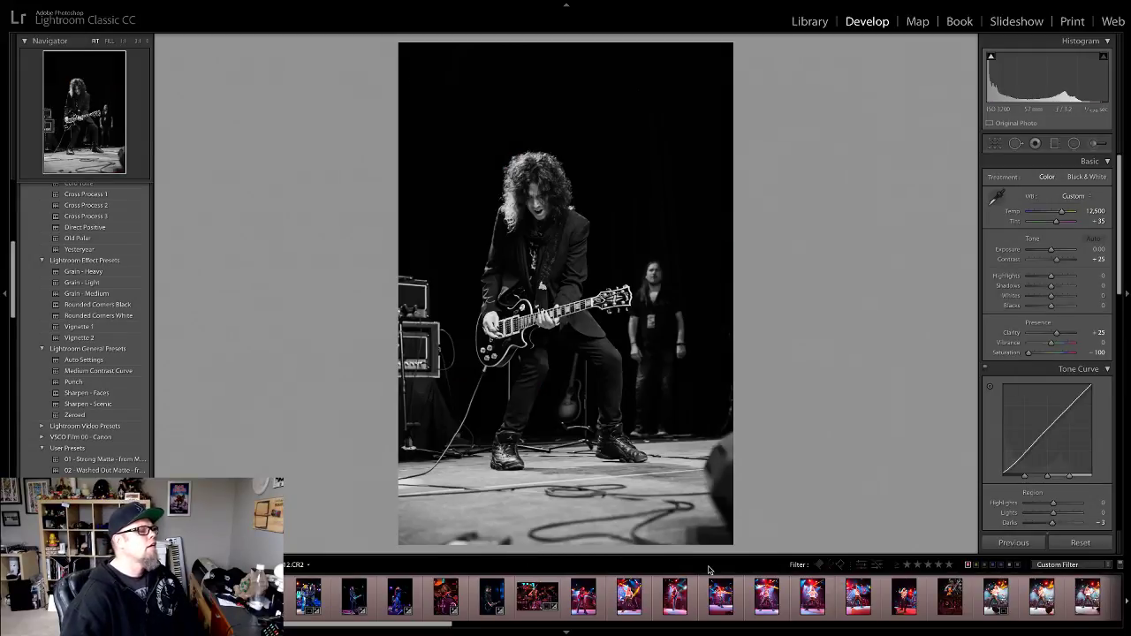
key(Right)
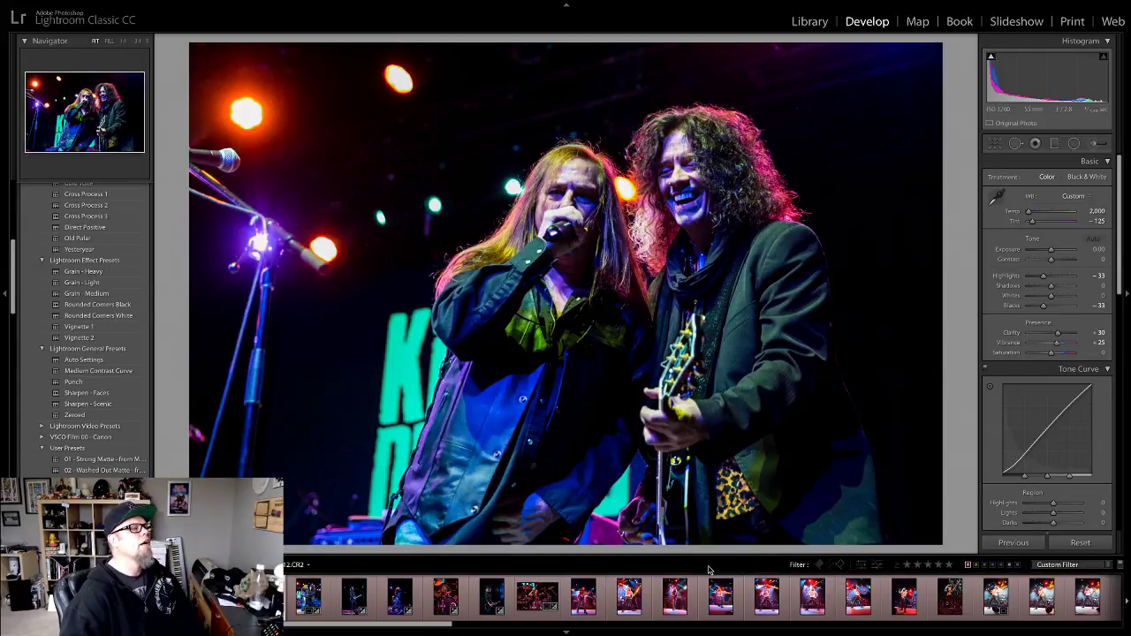
key(Right)
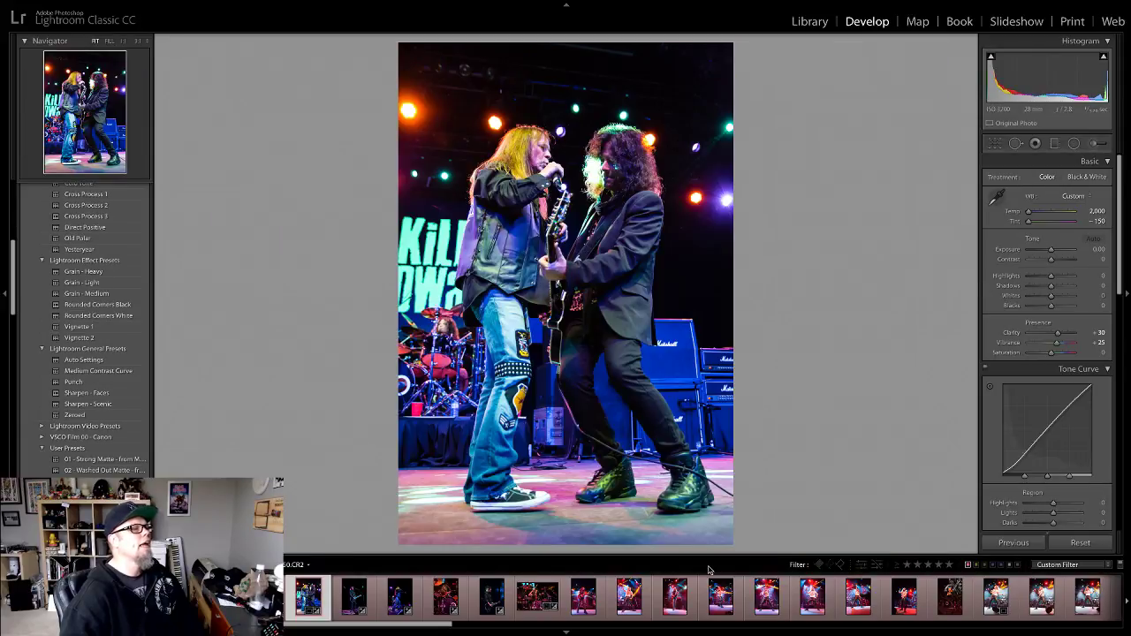
key(Right)
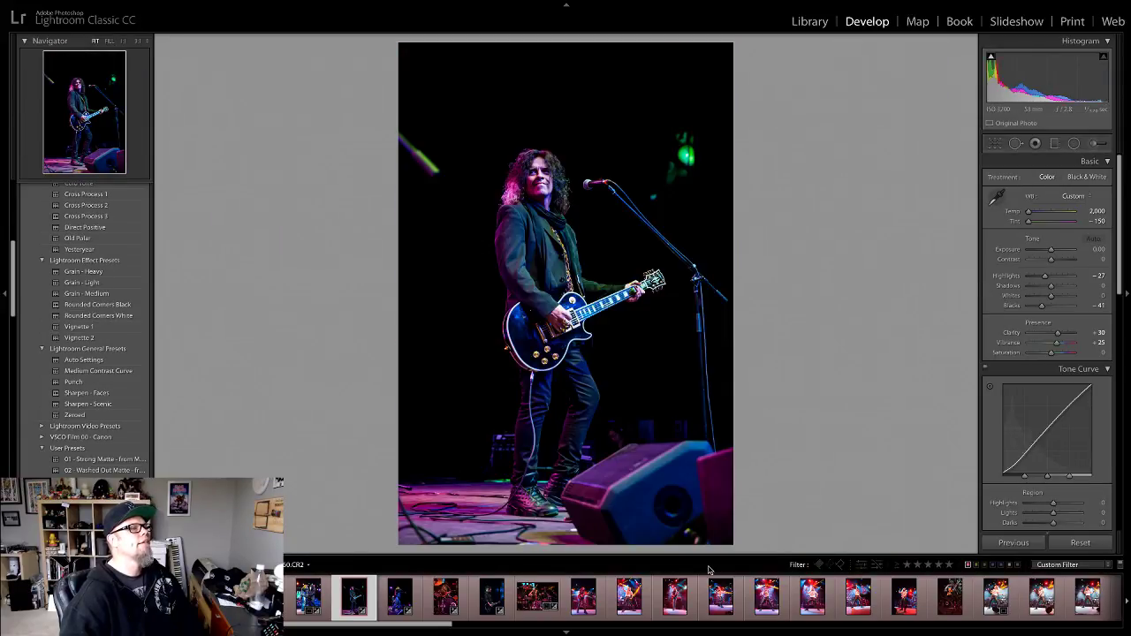
key(Right)
key(Right)
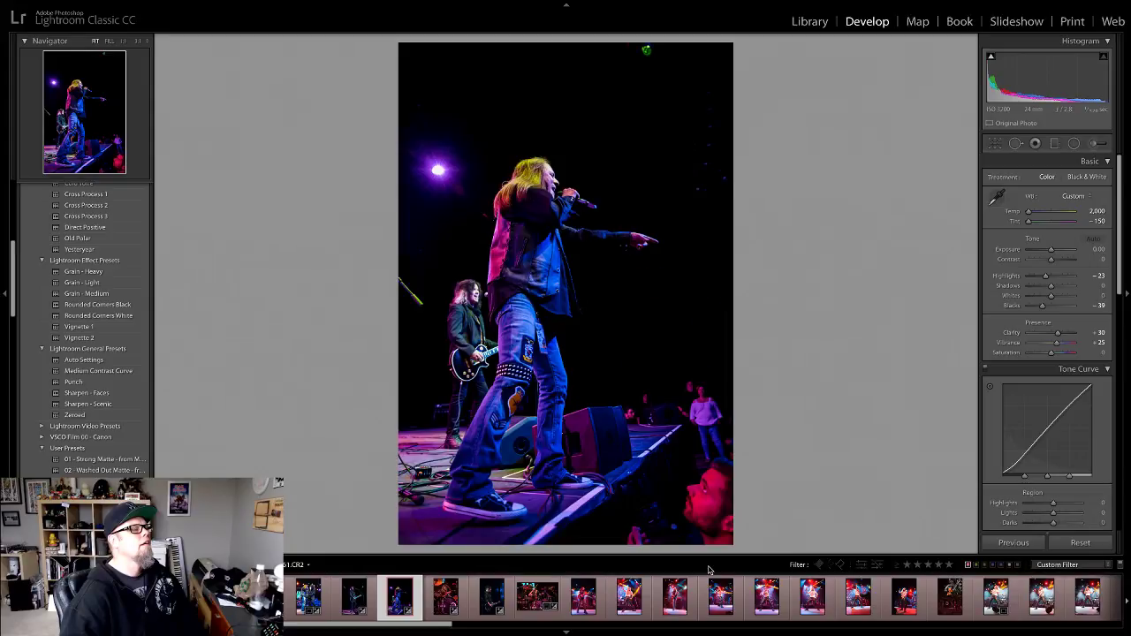
key(Right)
key(Right)
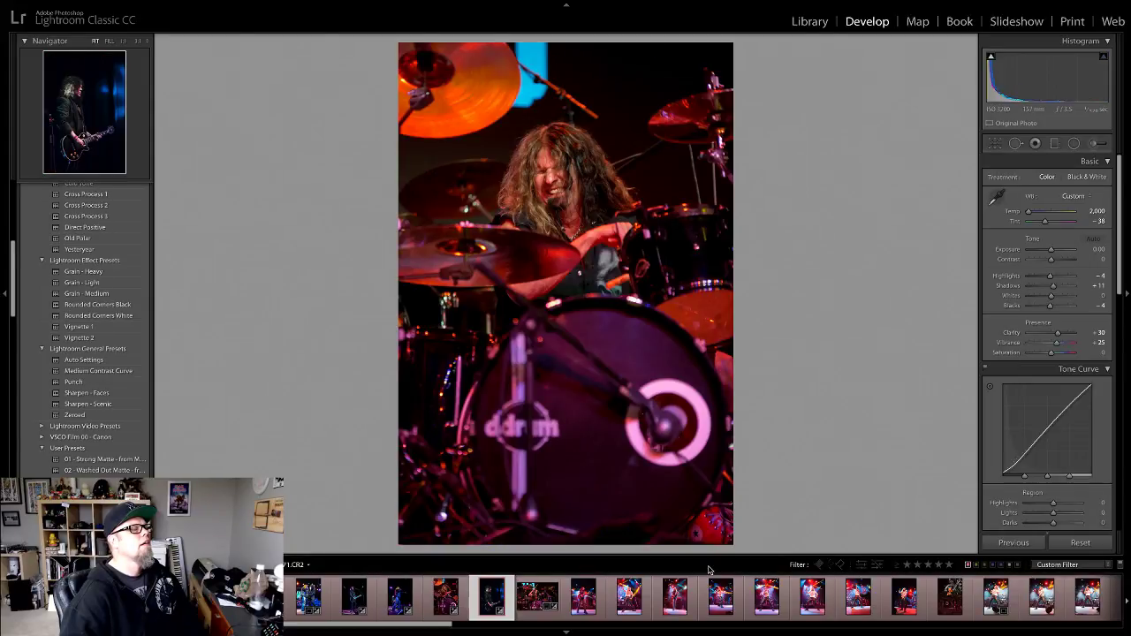
key(Right)
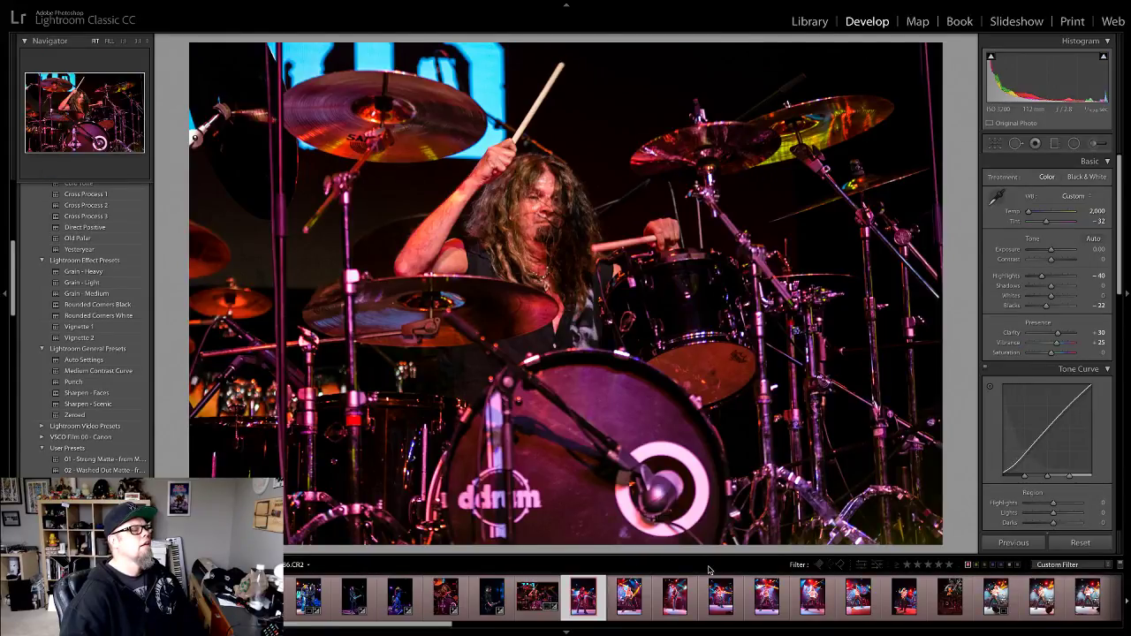
Step: Return through the edited photos to the full-length guitarist shot with the green light and blue stage monitor
key(Left)
key(Left)
key(Left)
key(Left)
key(Left)
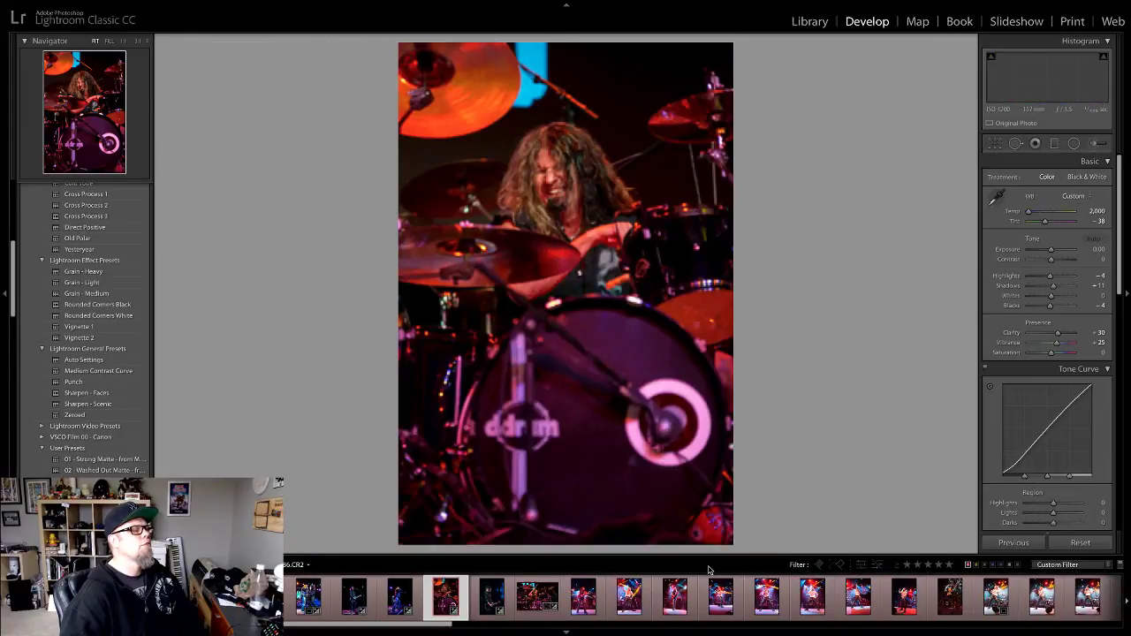
key(Left)
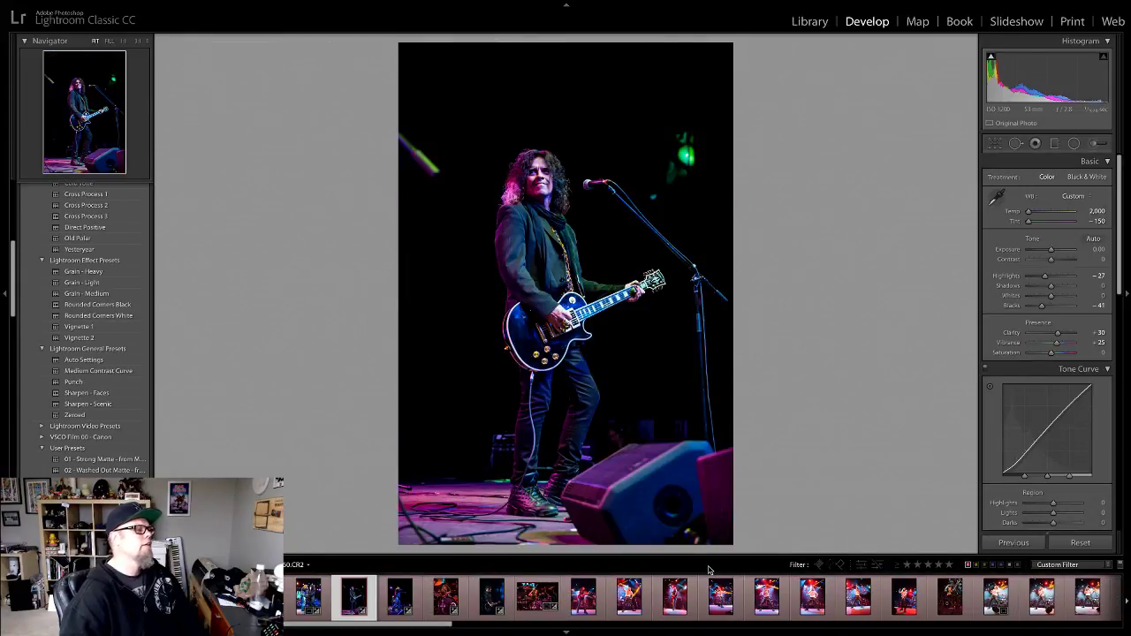
Step: Compare the edited photos from the black-and-white and red-lit guitarist shots forward to the guitarist against the blue backdrop
key(Left)
key(Left)
key(Left)
key(Left)
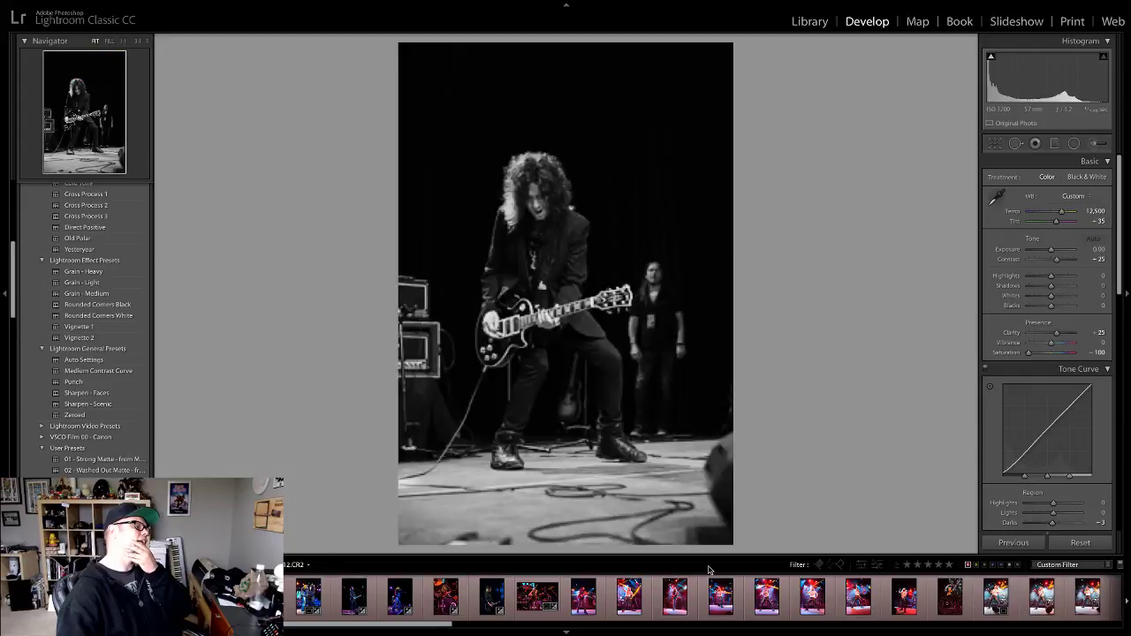
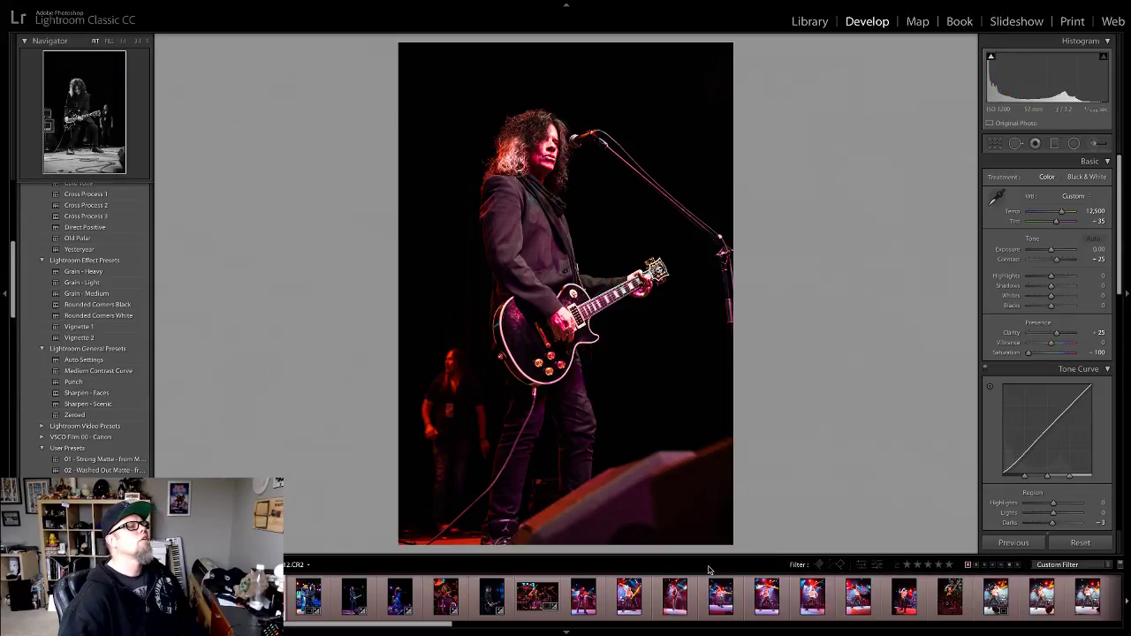
key(Left)
key(Right)
key(Right)
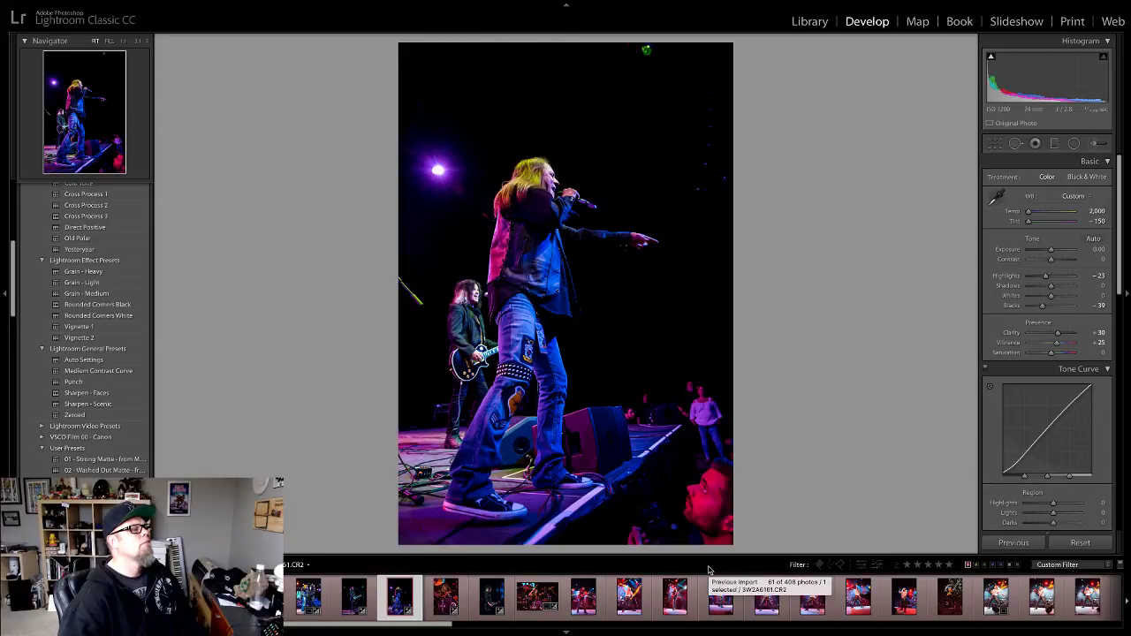
key(Right)
key(Right)
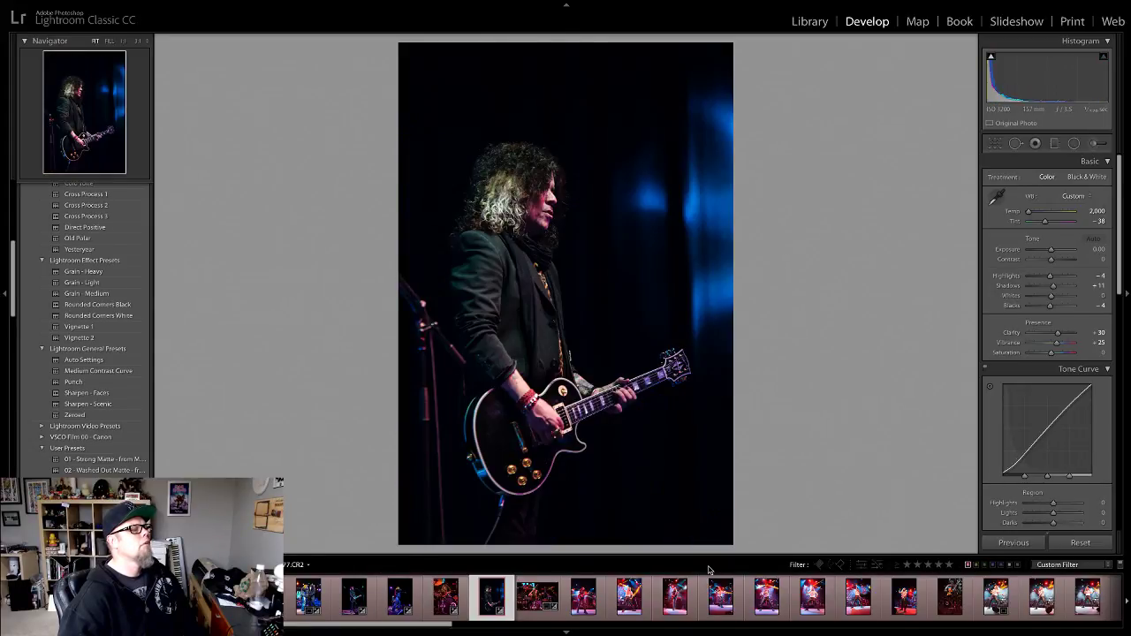
Step: Go back to the red-lit guitarist at the microphone and remove that photo's red label
key(Left)
key(Left)
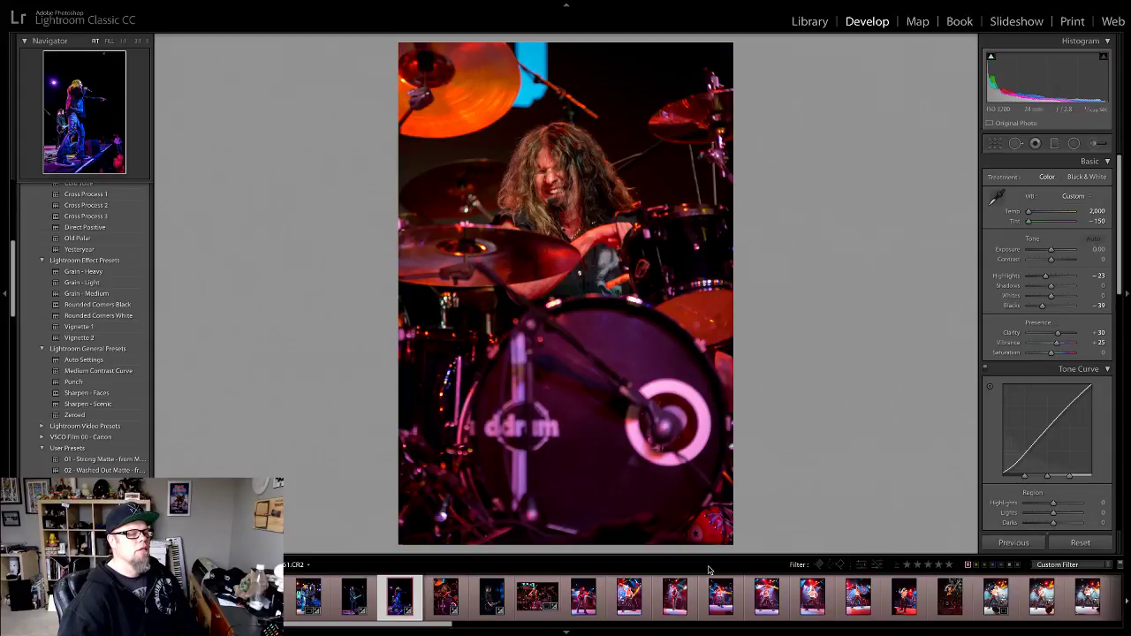
key(Left)
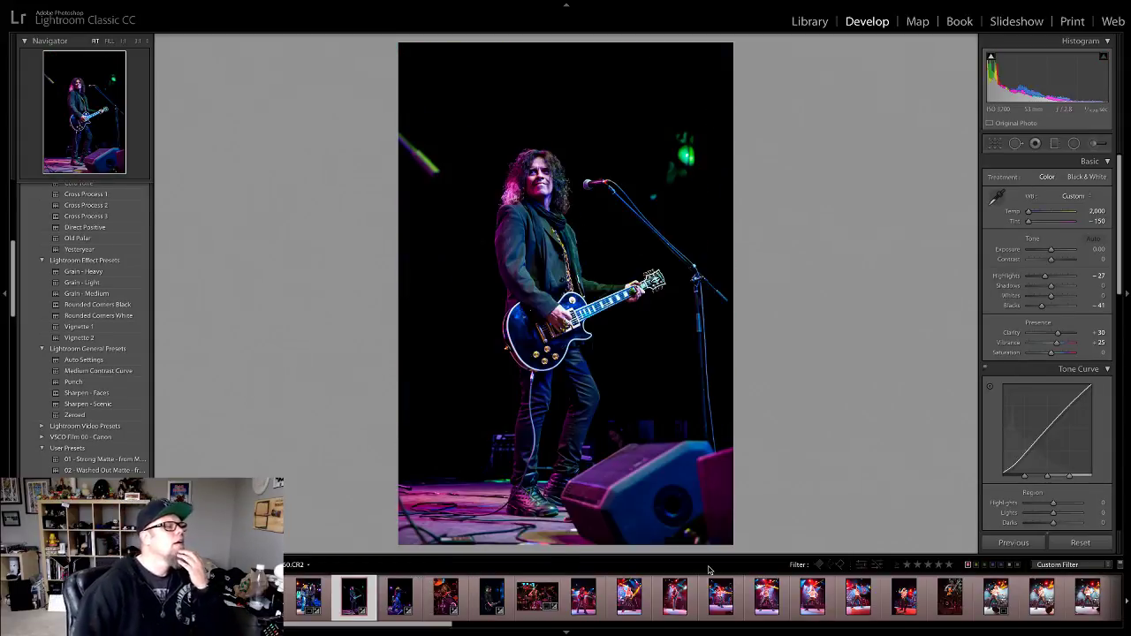
key(Left)
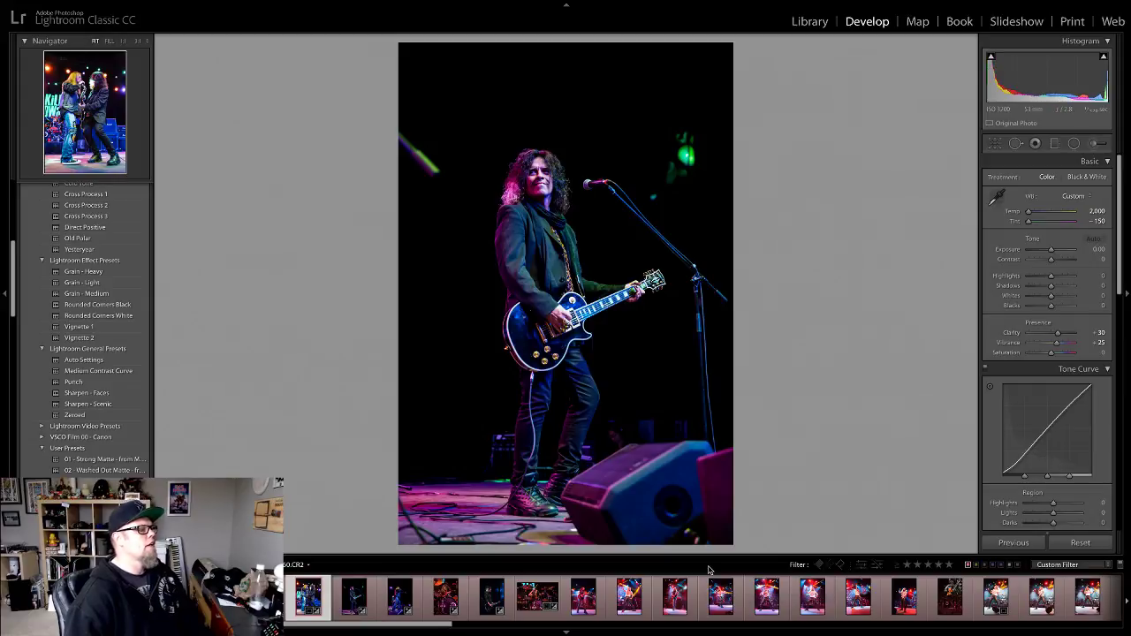
key(Left)
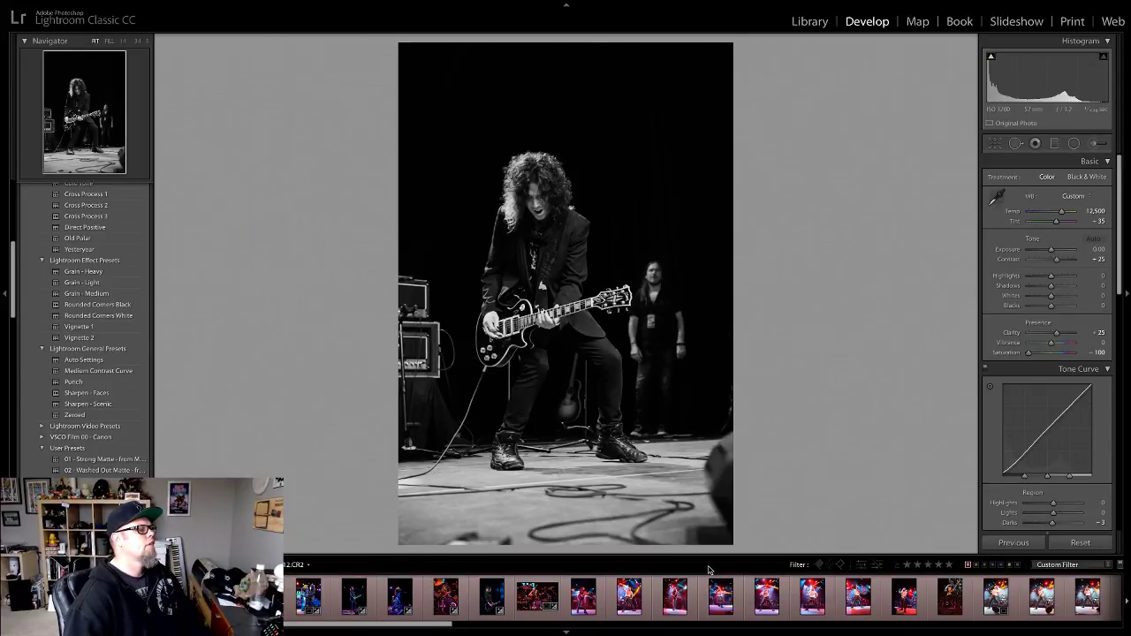
key(Left)
key(6)
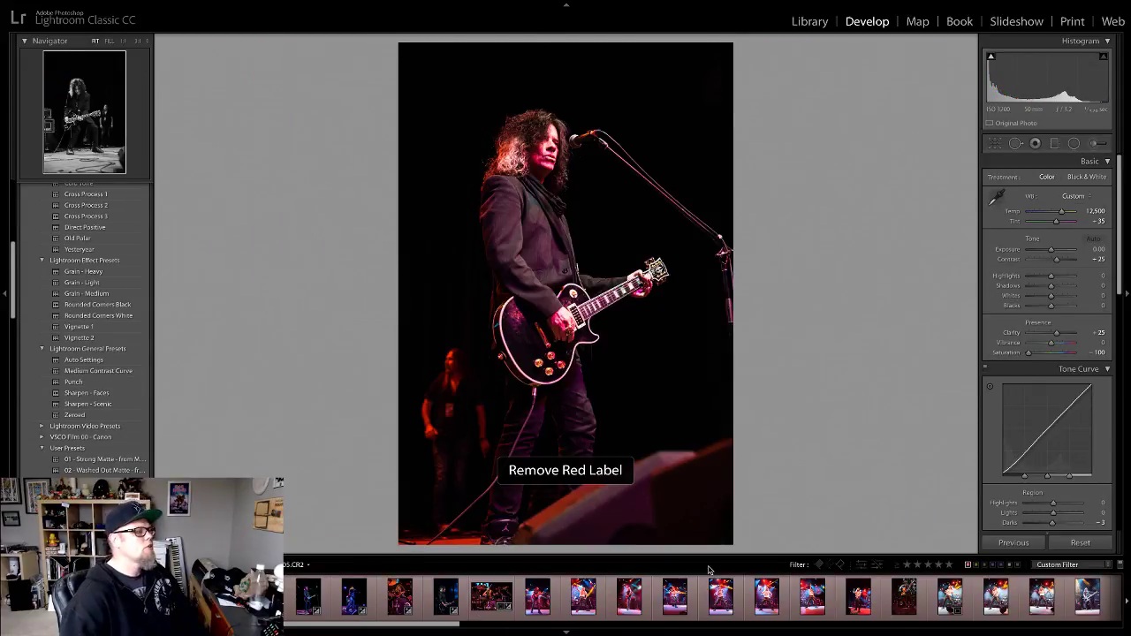
Step: Review the remaining edits, including the black-and-white singer and the singer-guitarist duo, through to the wide drummer photo
key(Left)
key(Left)
key(Left)
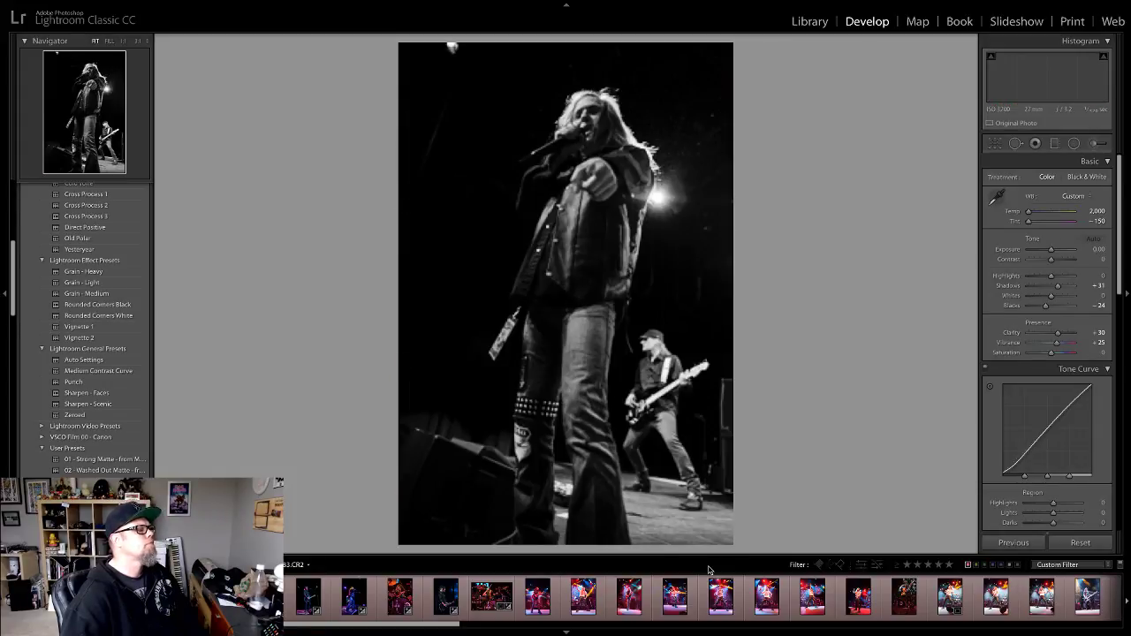
key(Left)
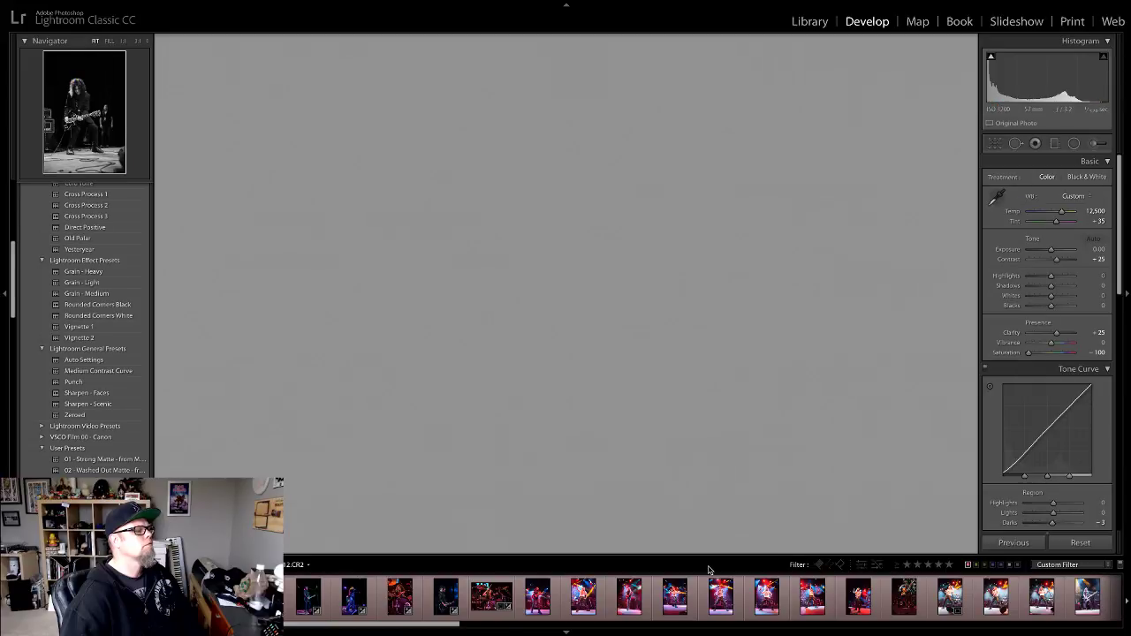
key(Left)
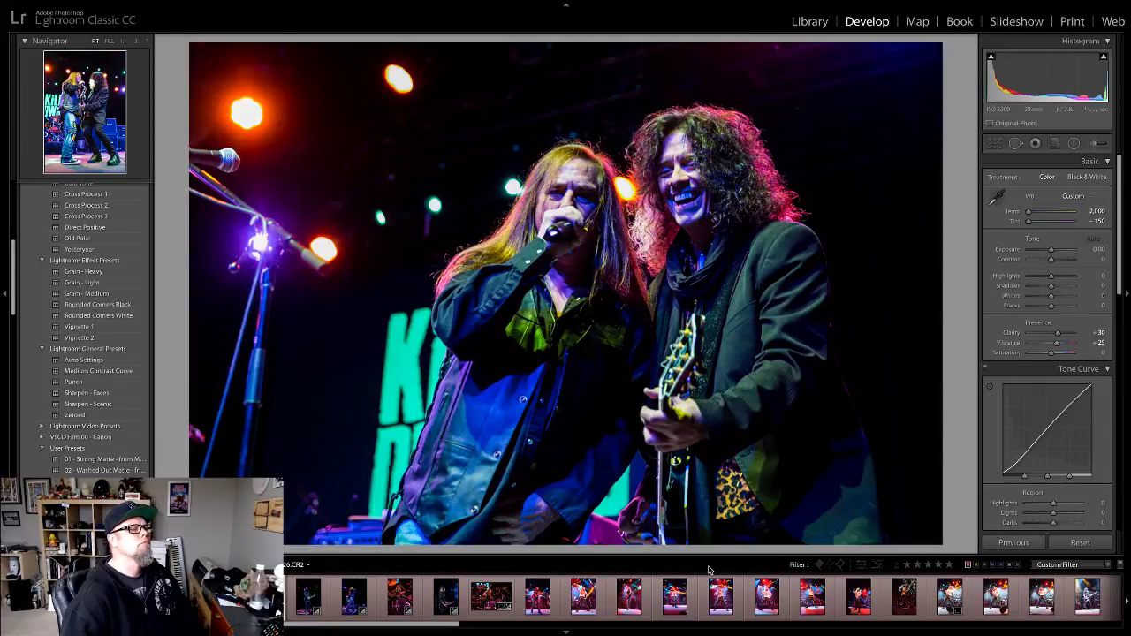
key(Left)
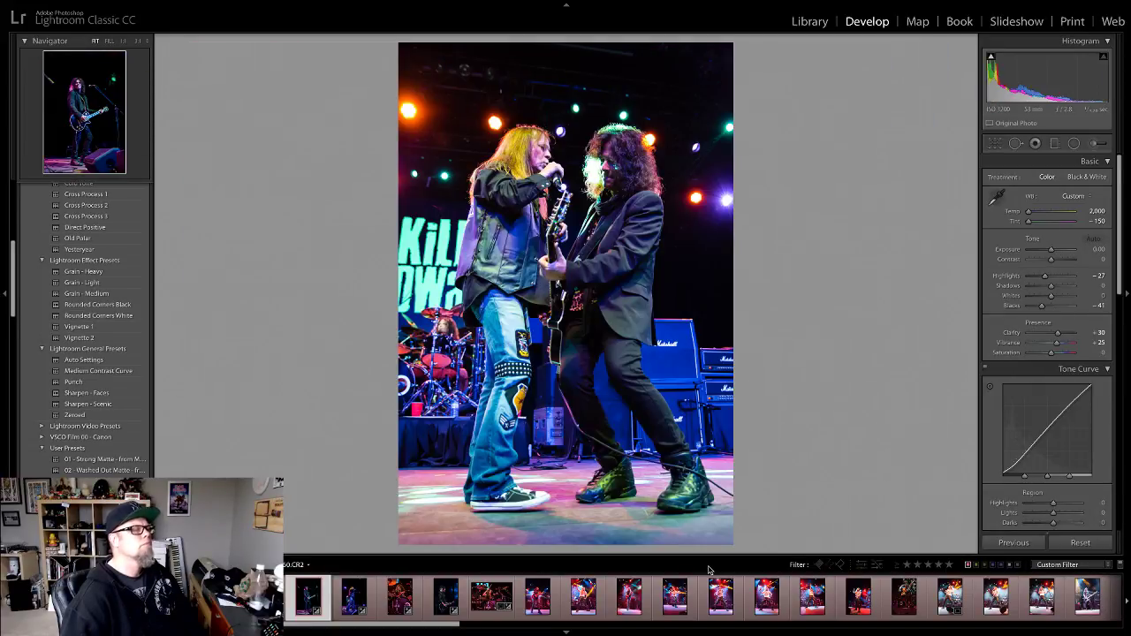
key(Right)
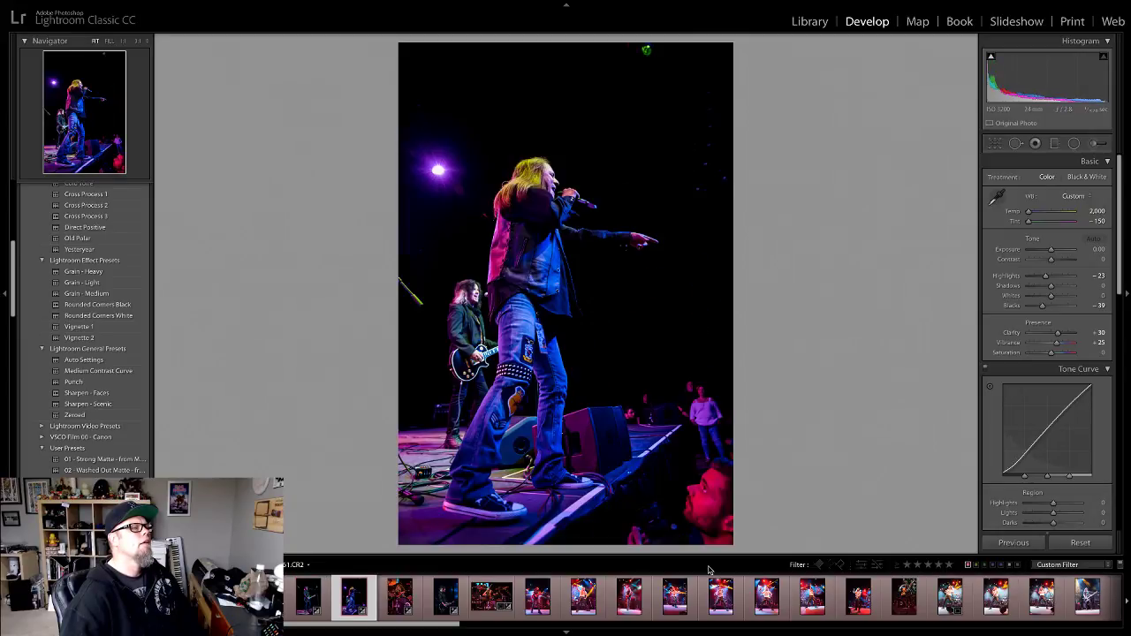
key(Right)
key(Right)
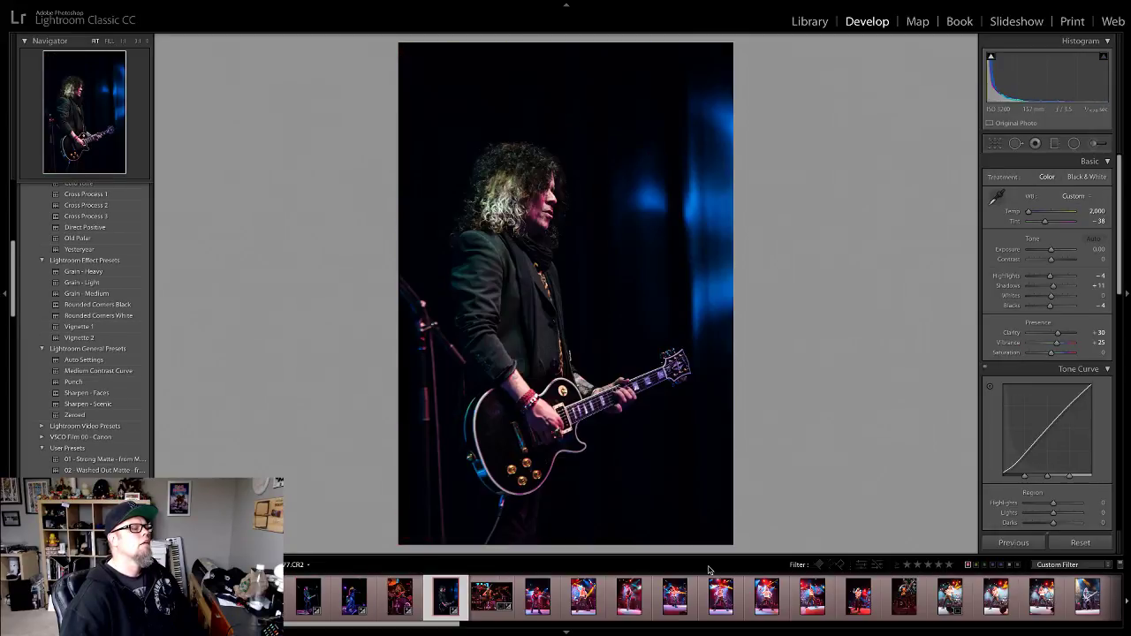
key(Right)
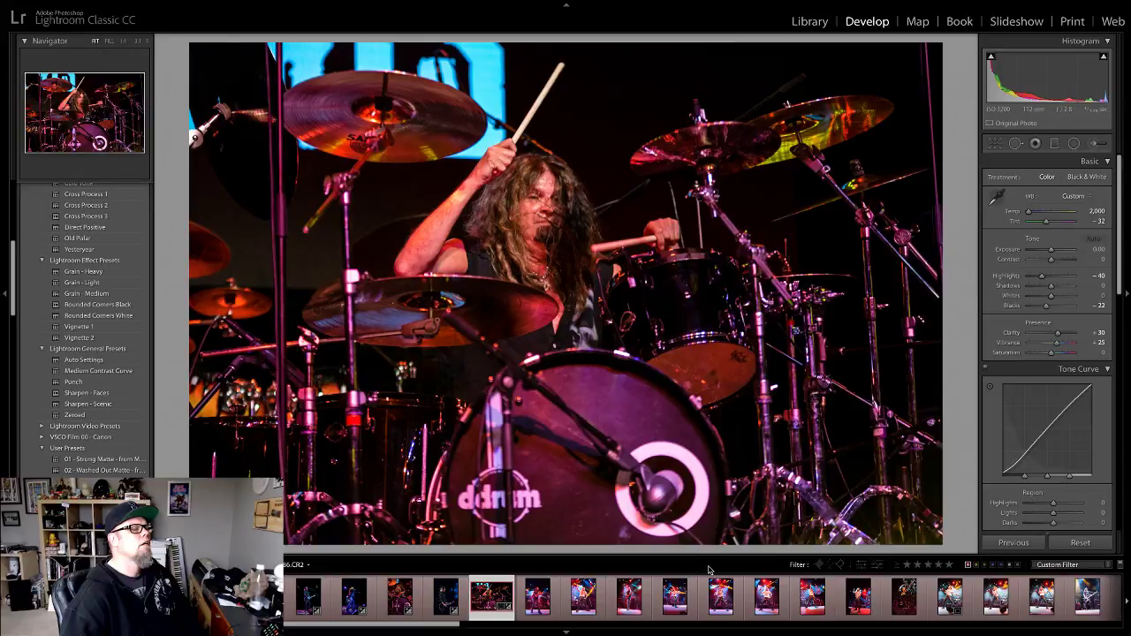
Step: Compare the wide drummer photo with the closer drummer, pointing singer and blue-backdrop guitarist shots, and remove the wide shot's red label
key(Left)
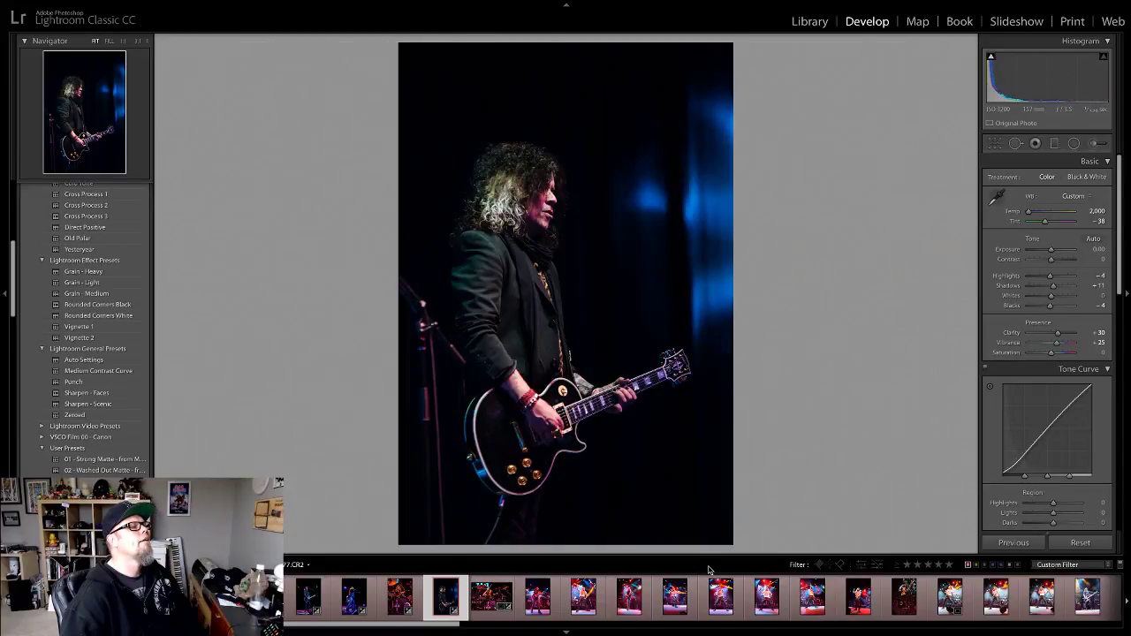
key(Left)
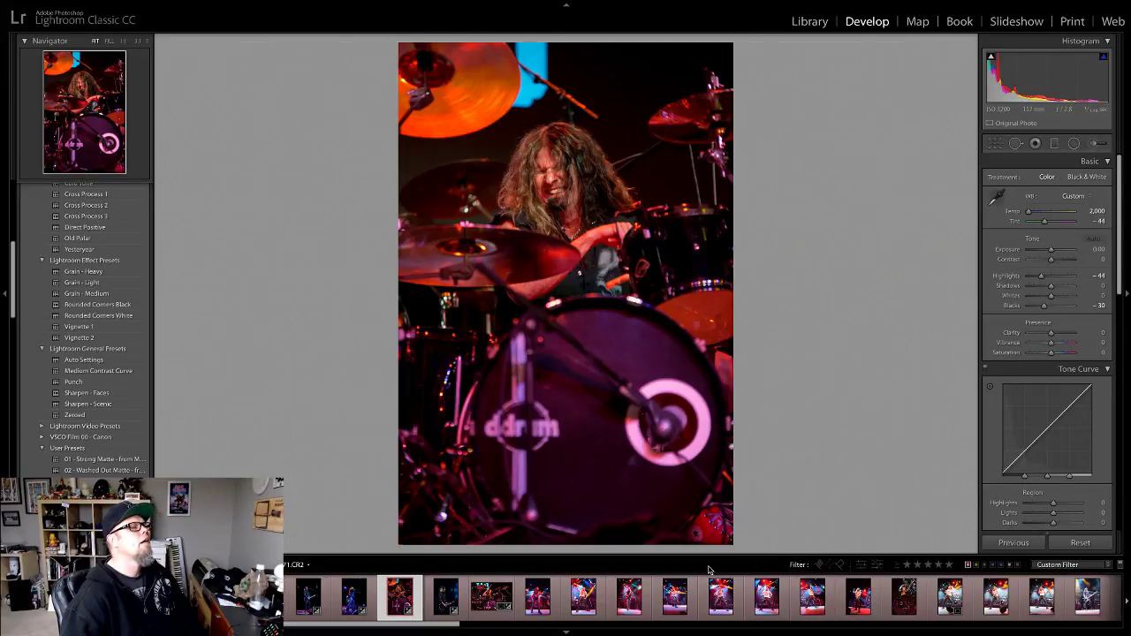
key(Left)
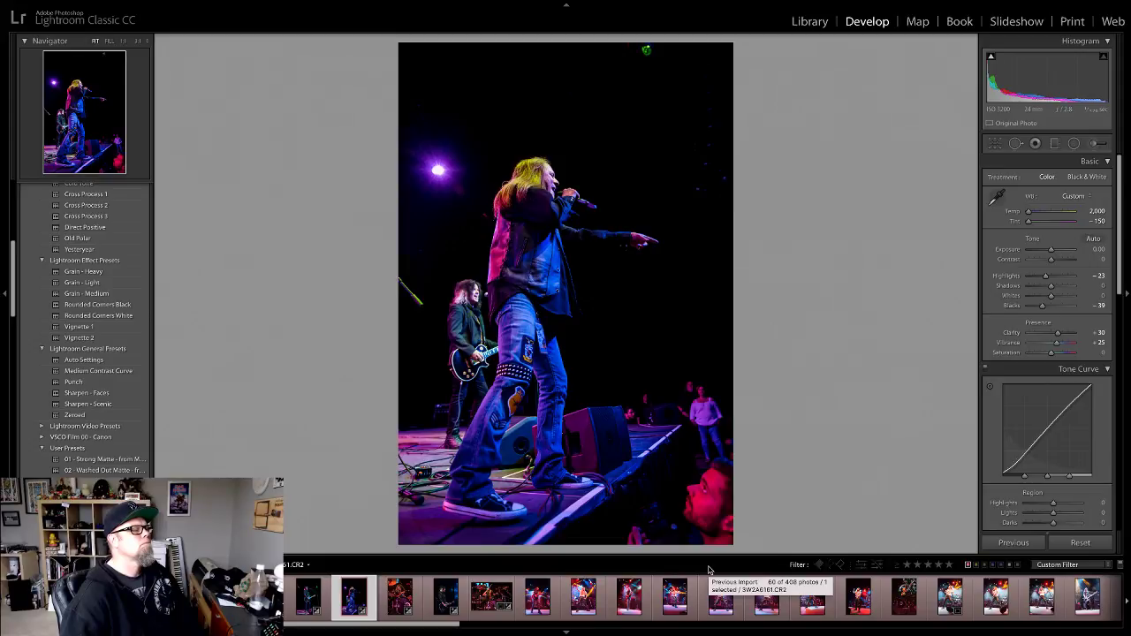
key(Right)
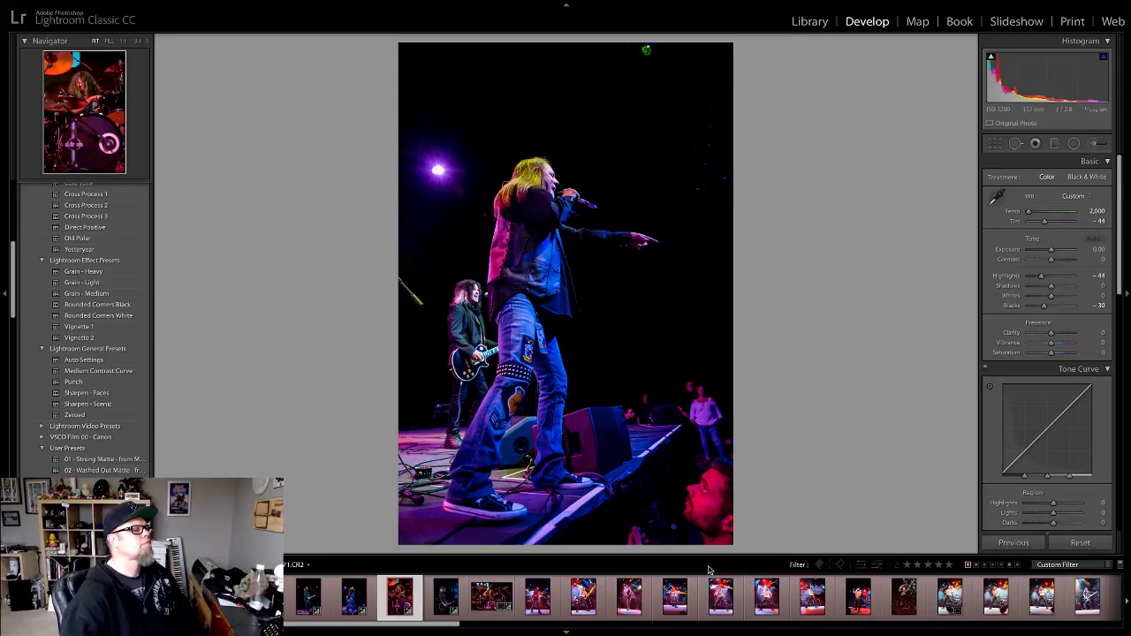
key(Right)
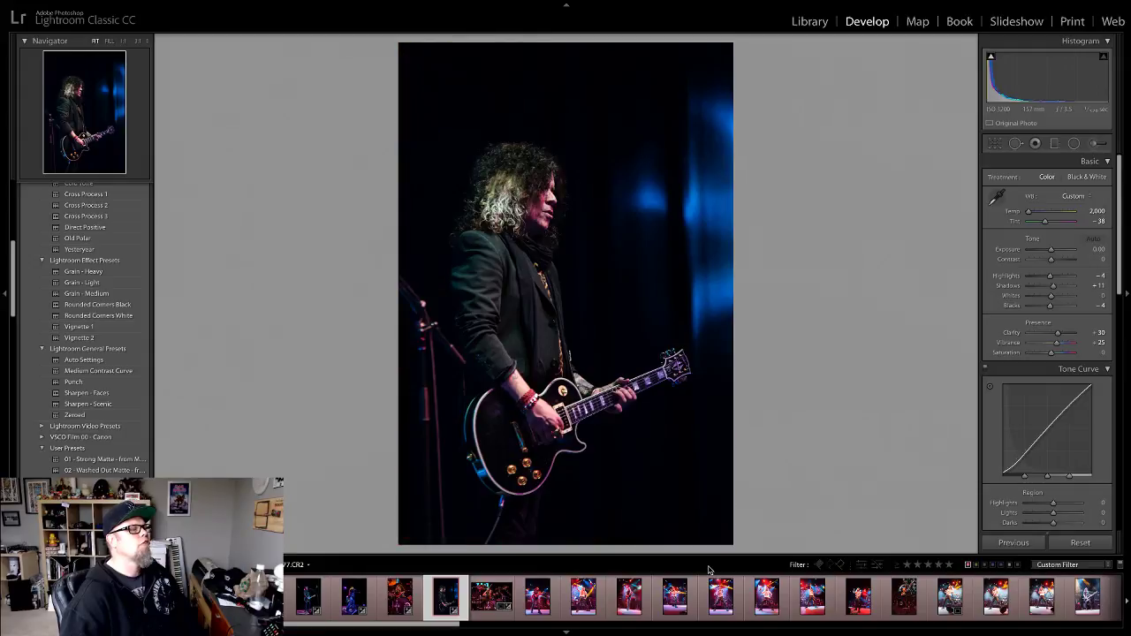
key(Right)
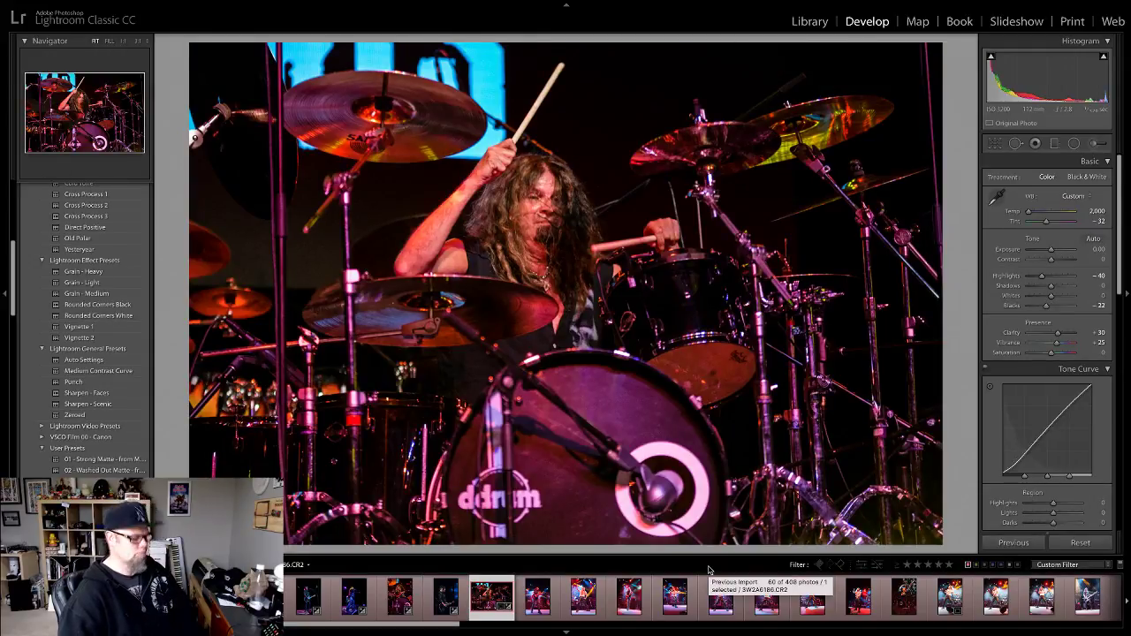
key(Left)
key(6)
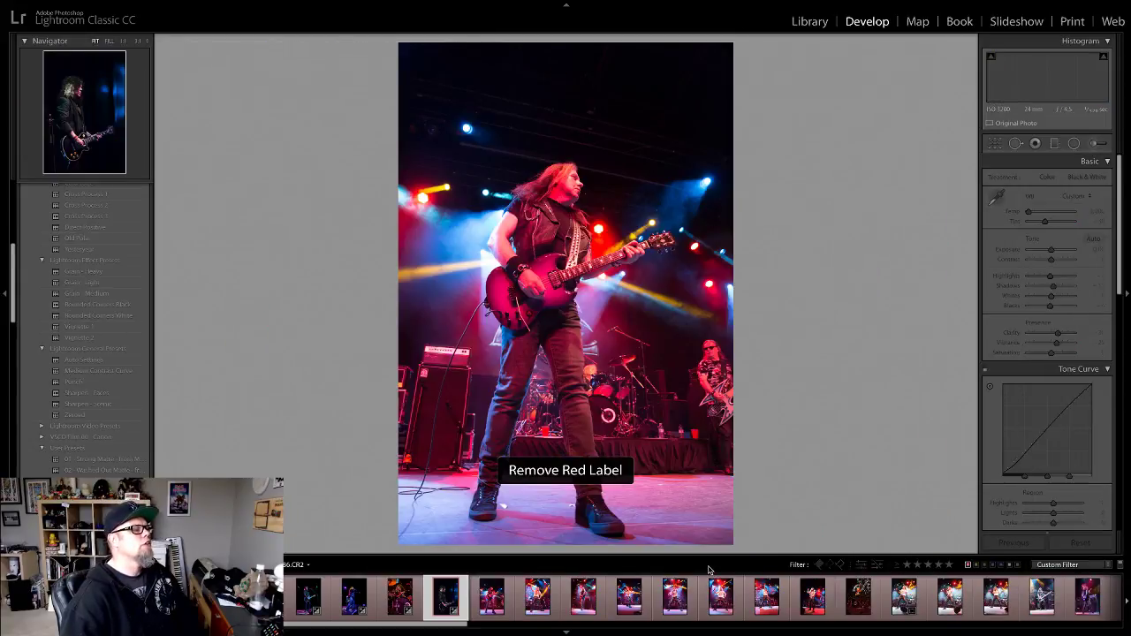
Step: Review the labelled edits backward from the blue-backdrop guitarist shot through the earlier color and black-and-white photos
key(Left)
key(Left)
key(Left)
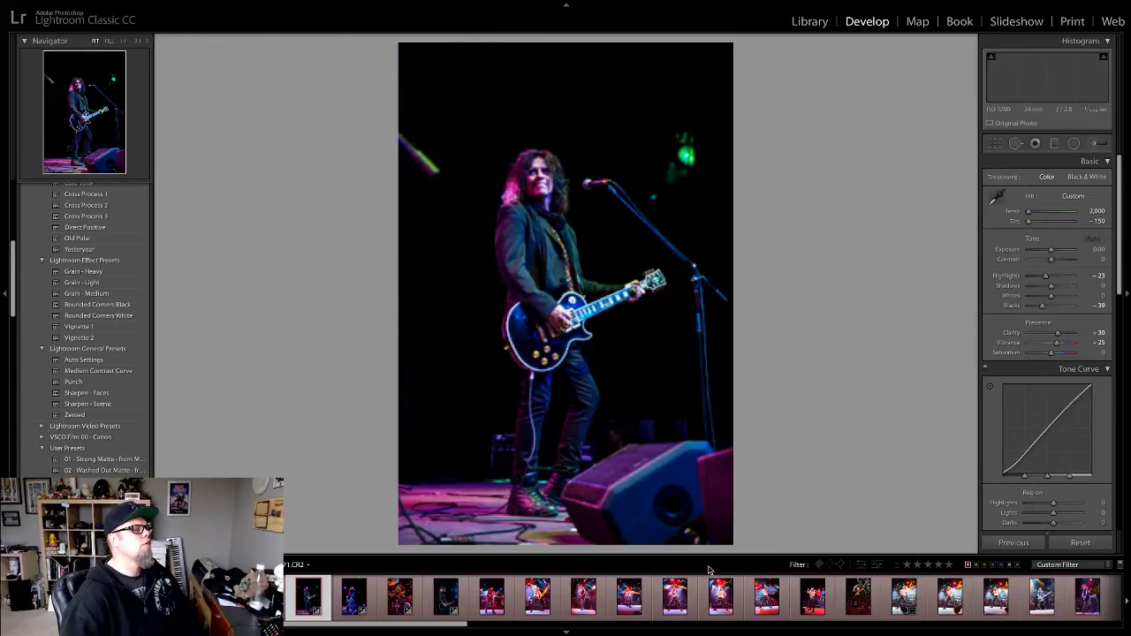
key(Left)
key(Left)
key(Left)
key(Left)
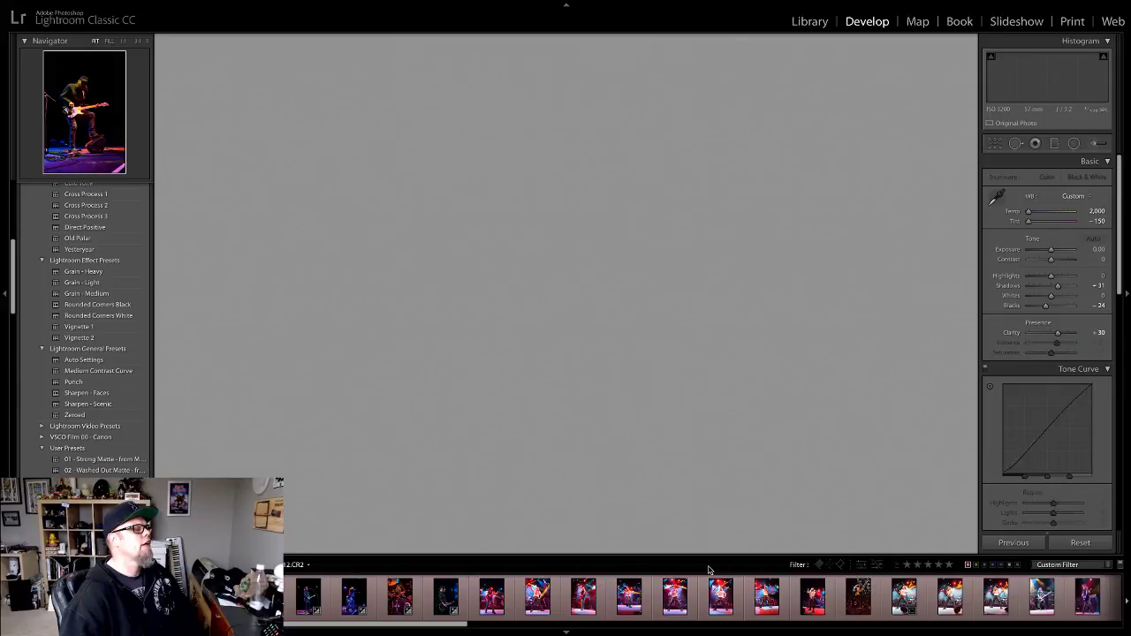
key(Left)
key(Left)
key(Left)
key(Left)
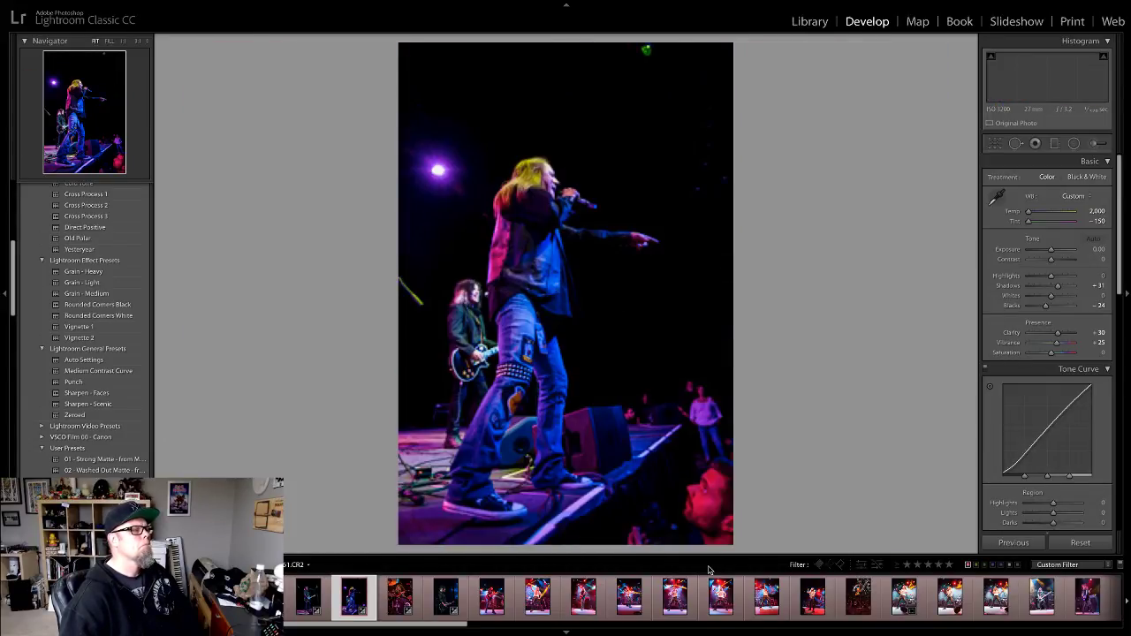
Step: Open the unedited photo of the long-haired guitarist under red stage light and correct its white balance by sampling his face
key(Right)
key(Right)
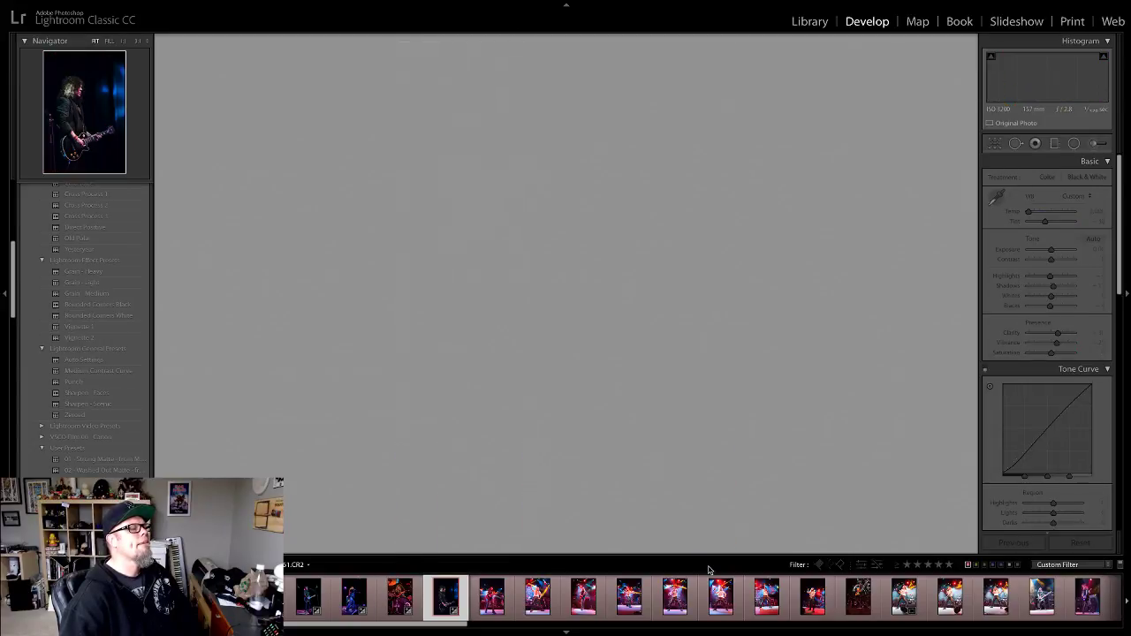
key(Right)
key(Right)
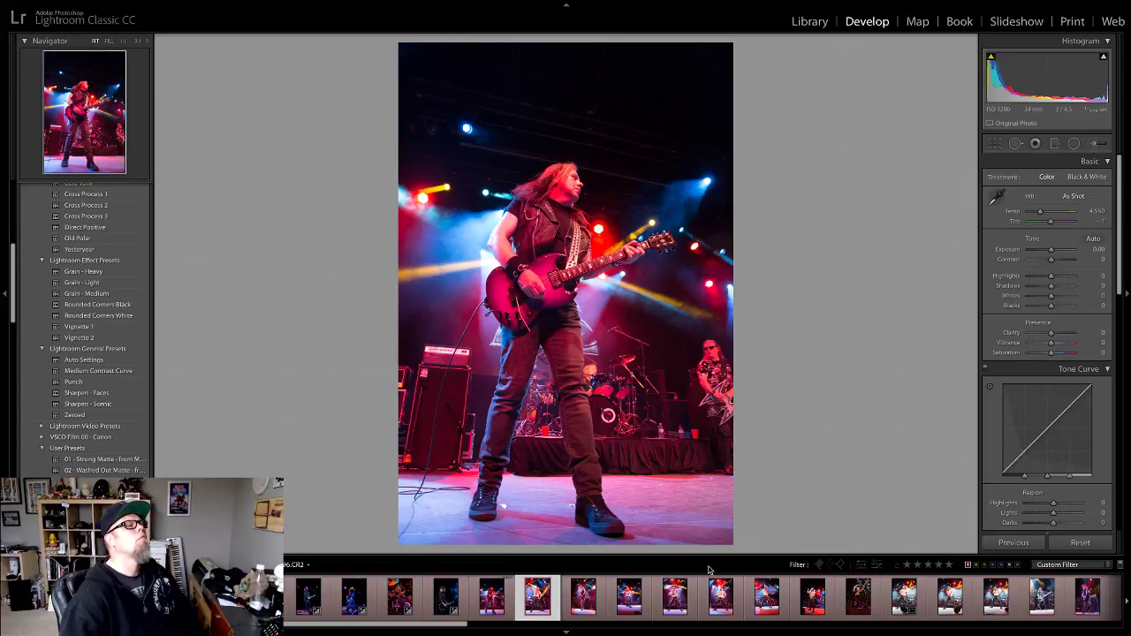
key(Left)
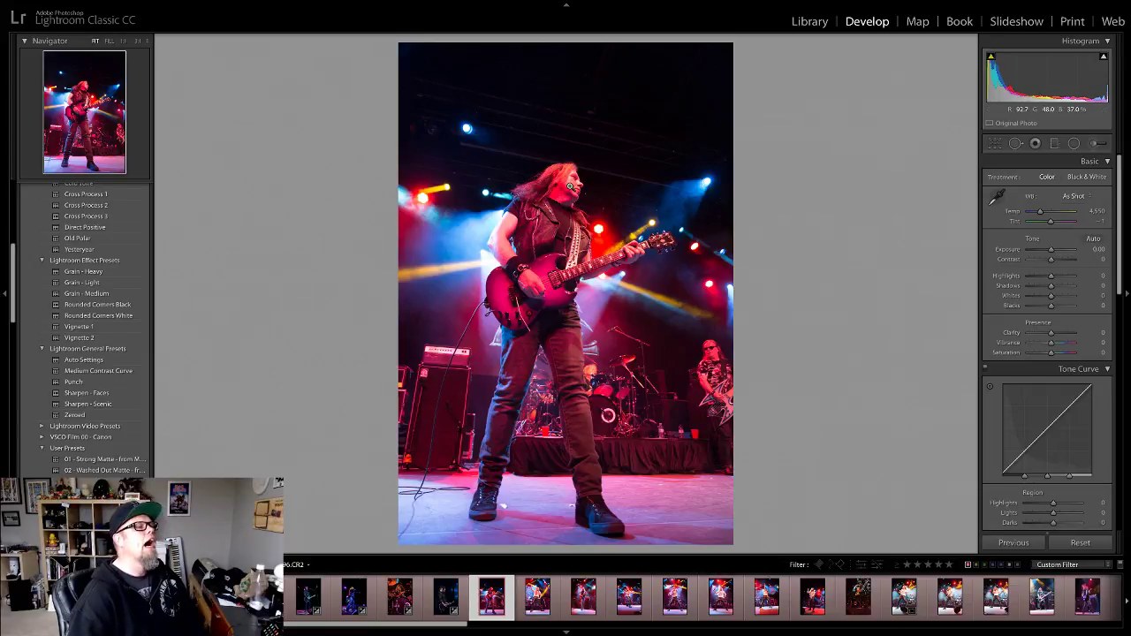
click(571, 185)
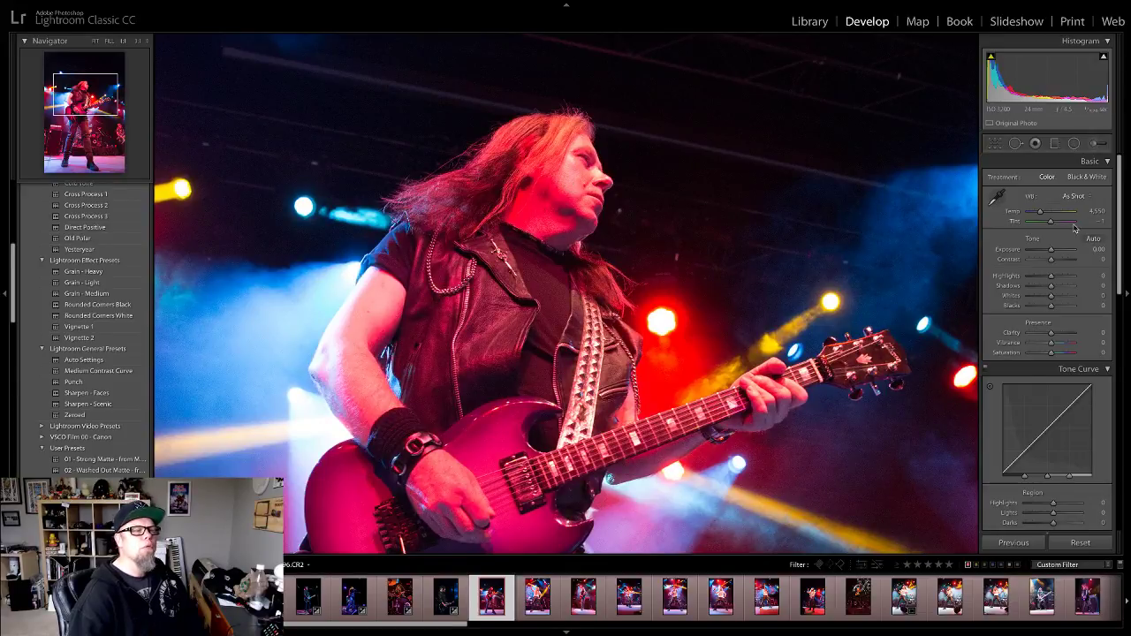
click(996, 196)
click(575, 187)
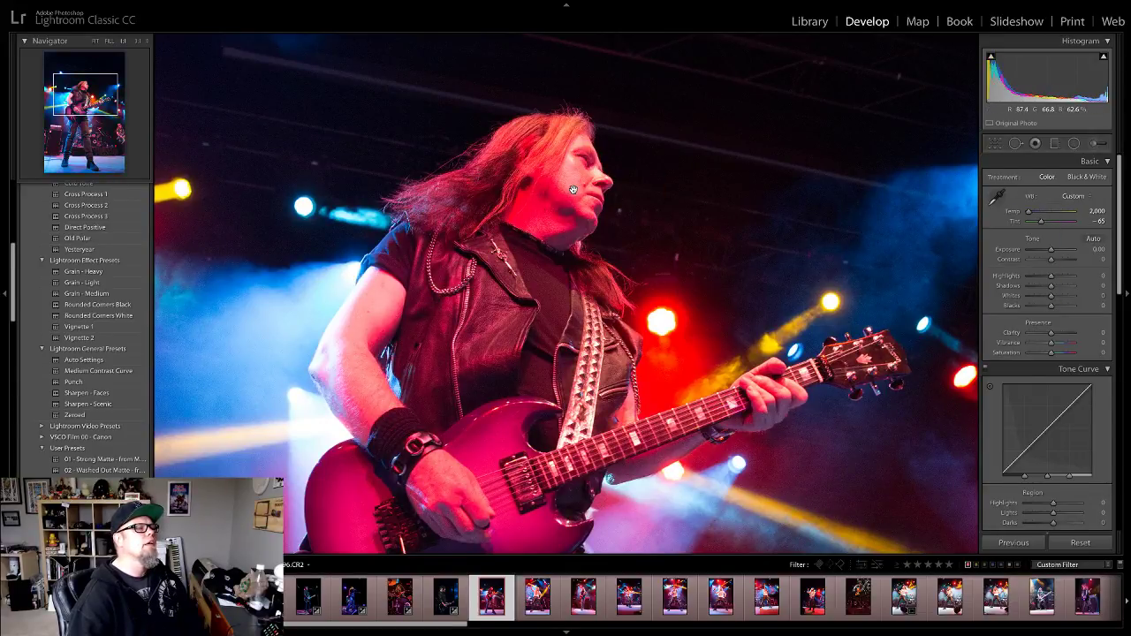
click(573, 189)
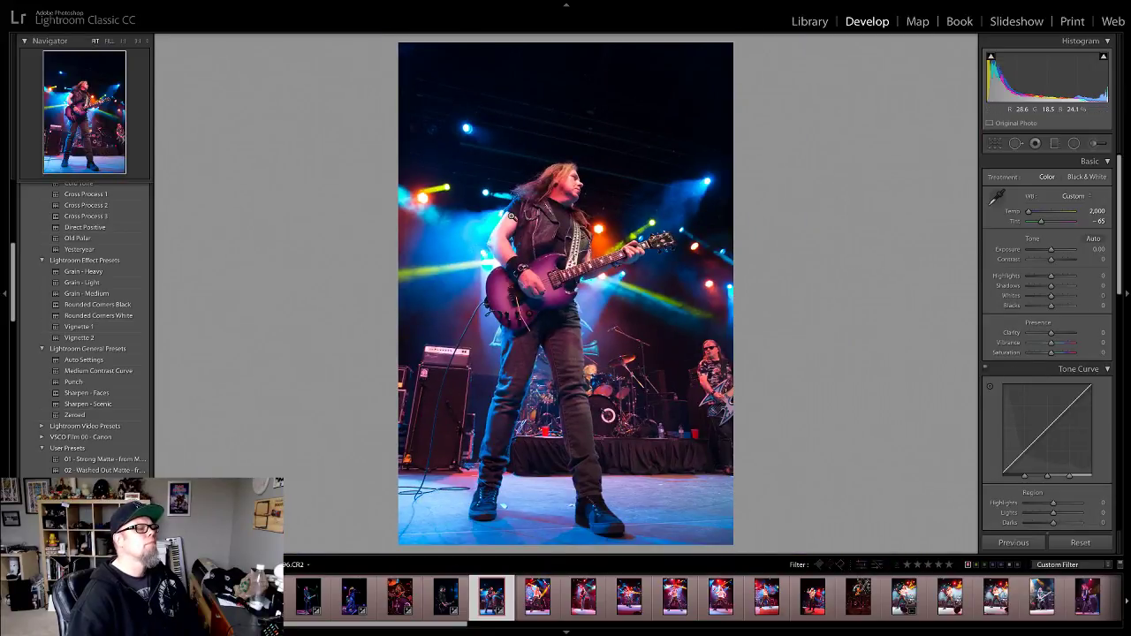
Step: Straighten the long-haired guitarist photo by rotating its crop to an angle of -1.41
click(995, 144)
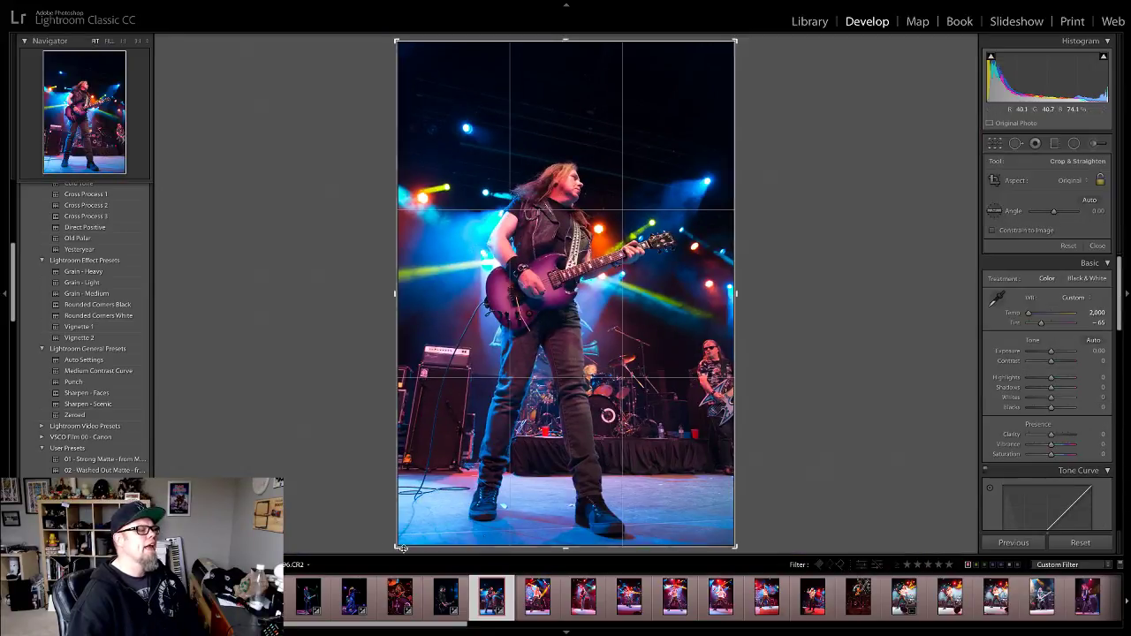
drag(401, 548, 388, 550)
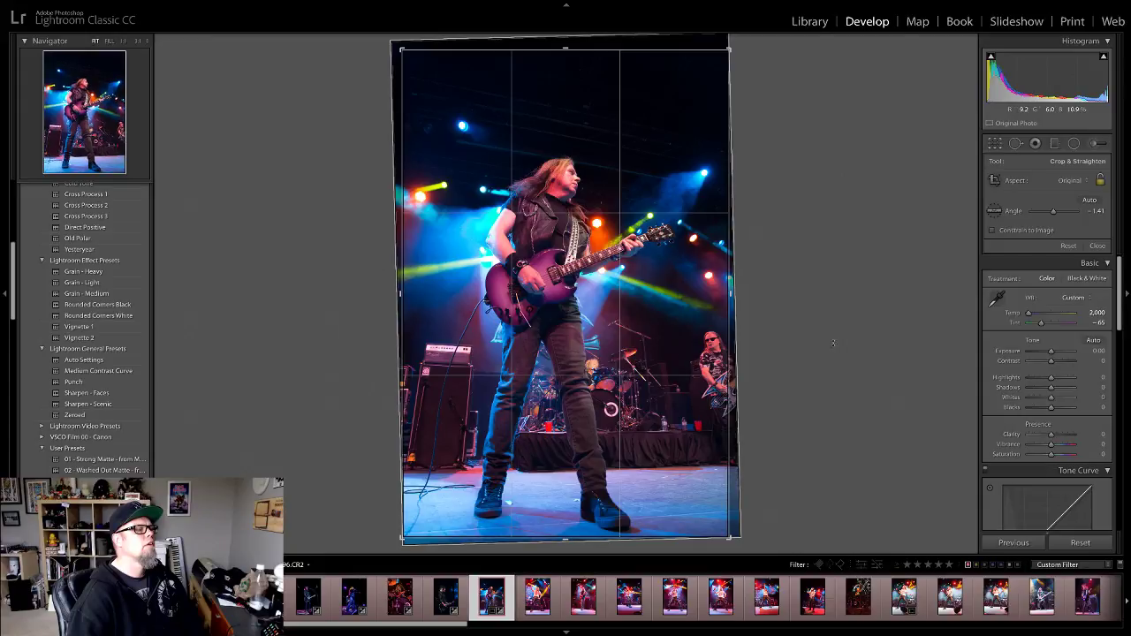
click(1097, 247)
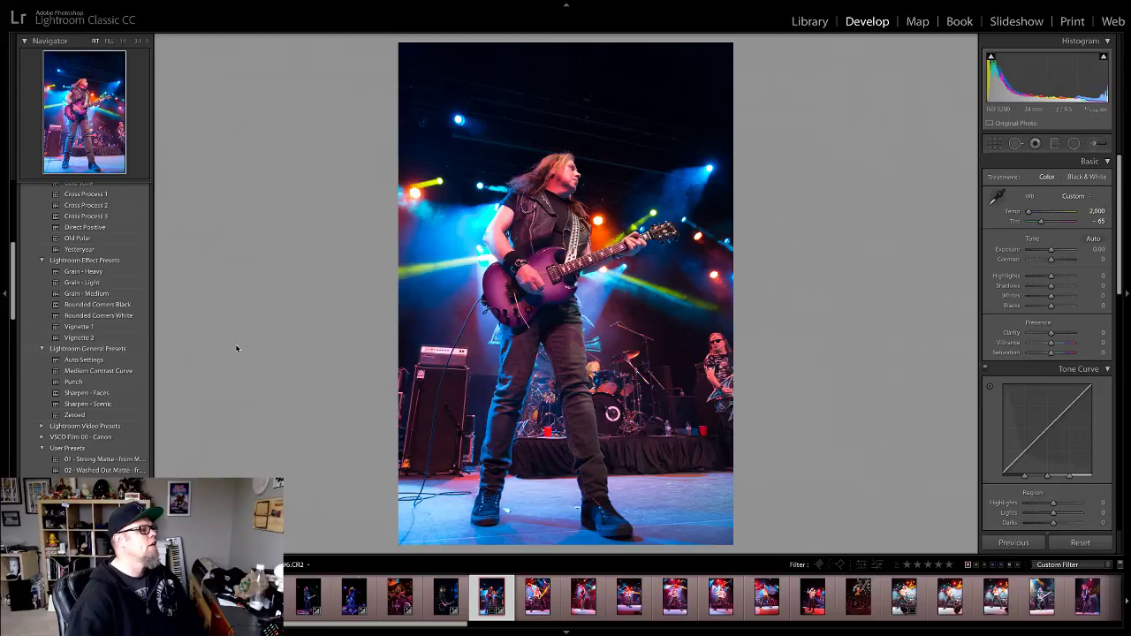
Step: Apply the Punch preset to the long-haired guitarist photo and lower Blacks to -16 and Highlights to -15
click(74, 381)
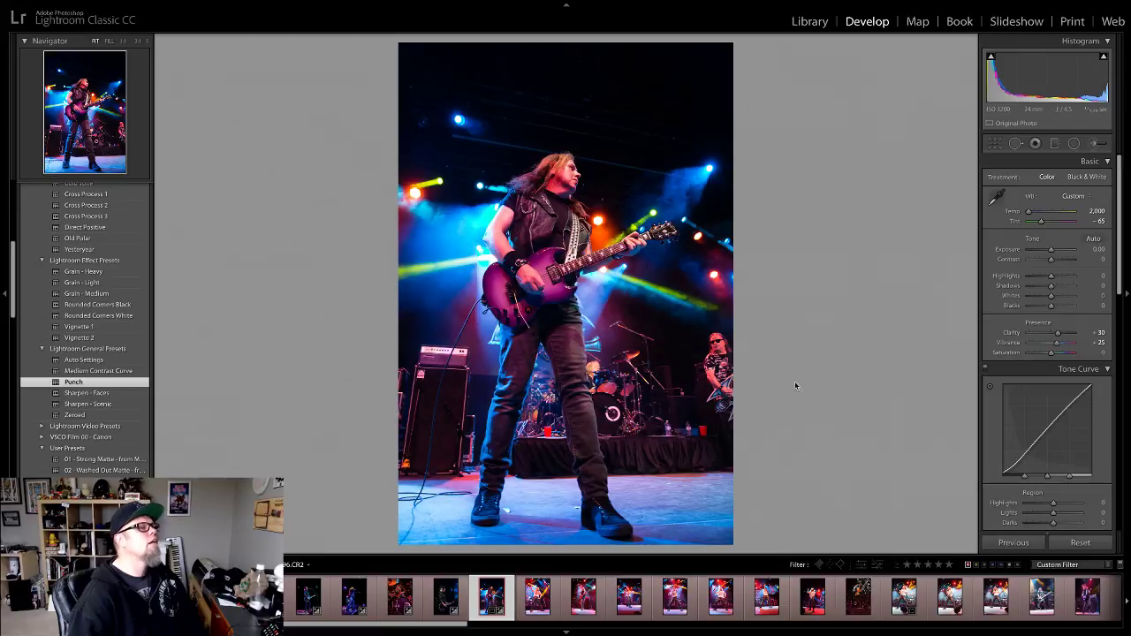
key(z)
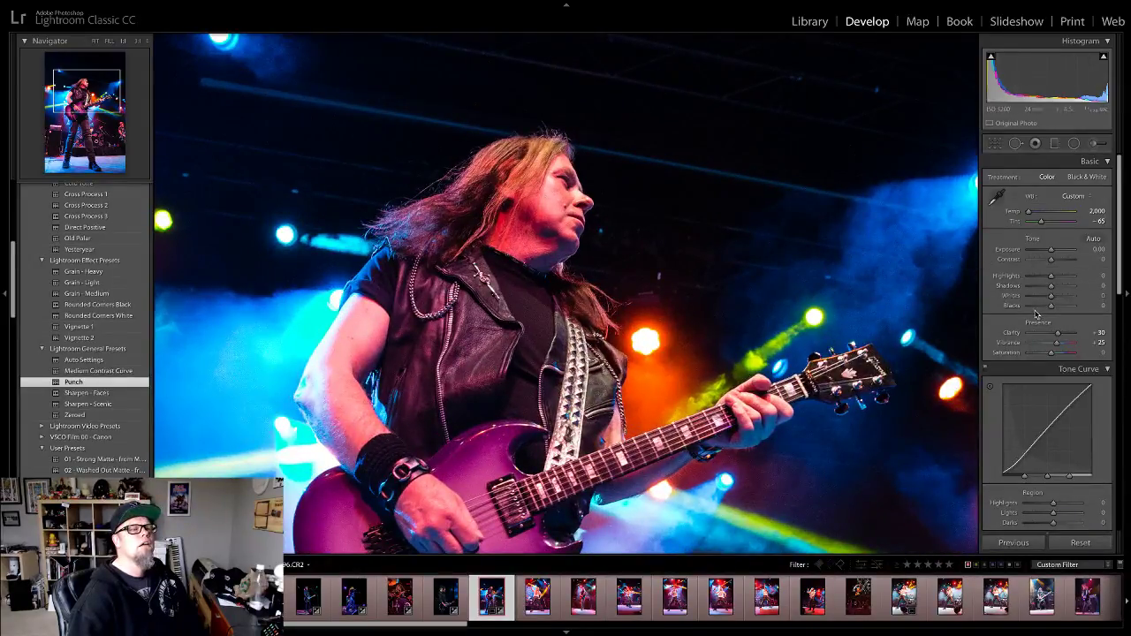
drag(1051, 305, 1047, 279)
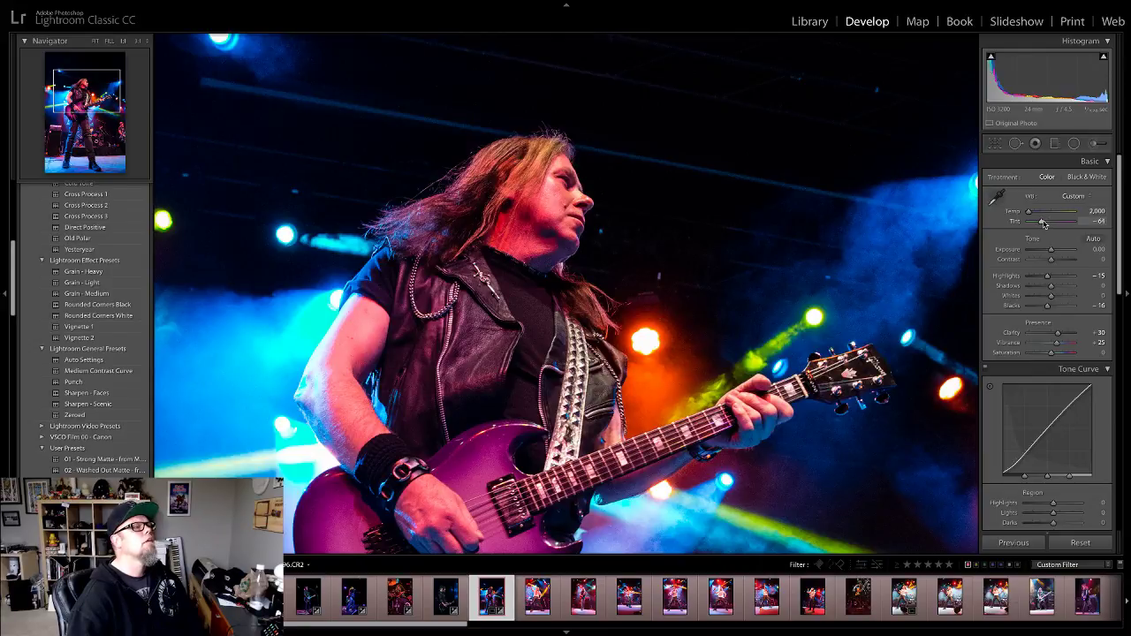
Step: Try a Tint of -60 on the guitarist photo, and undo both that change and the Highlights reduction
mouse_move(1043, 223)
mouse_down()
mouse_move(1027, 224)
mouse_move(1044, 224)
mouse_up()
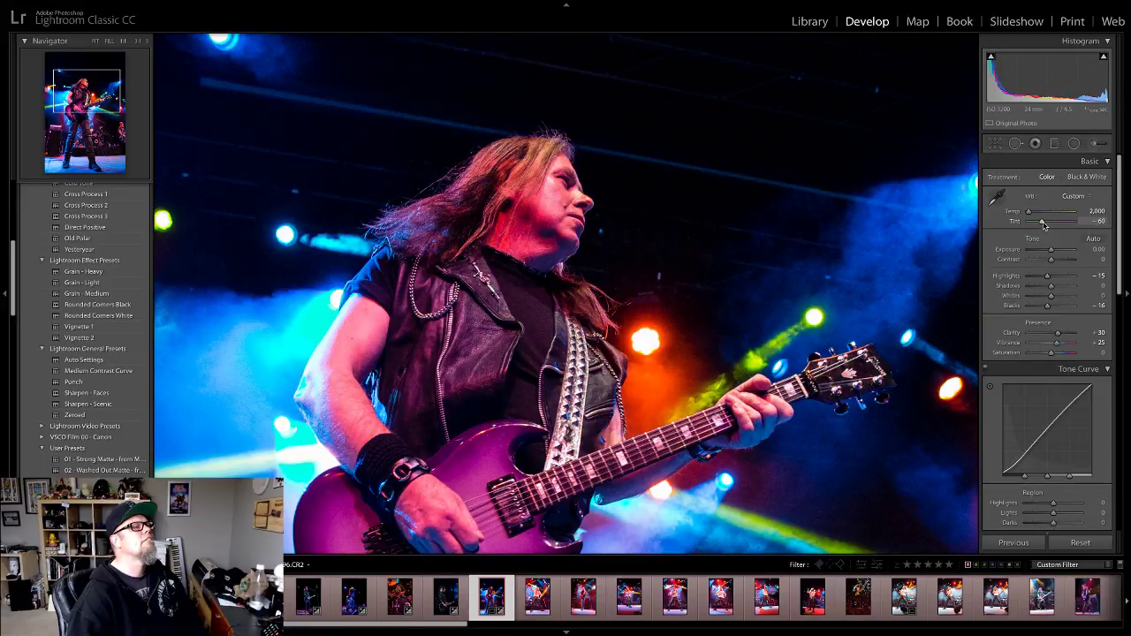
key(ctrl+z)
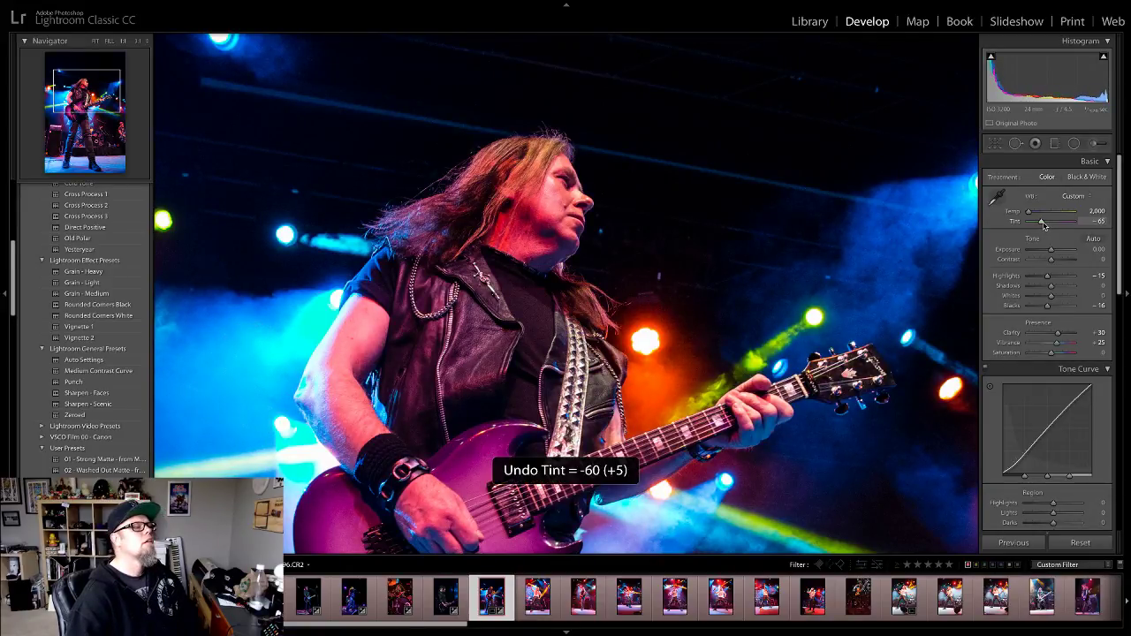
key(ctrl+z)
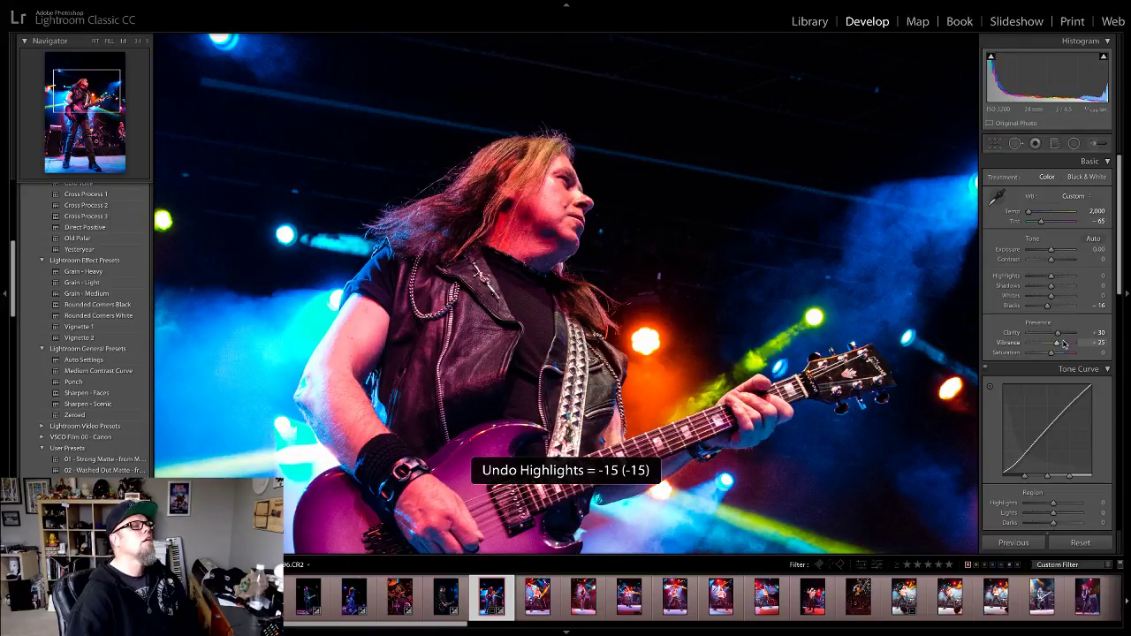
click(562, 187)
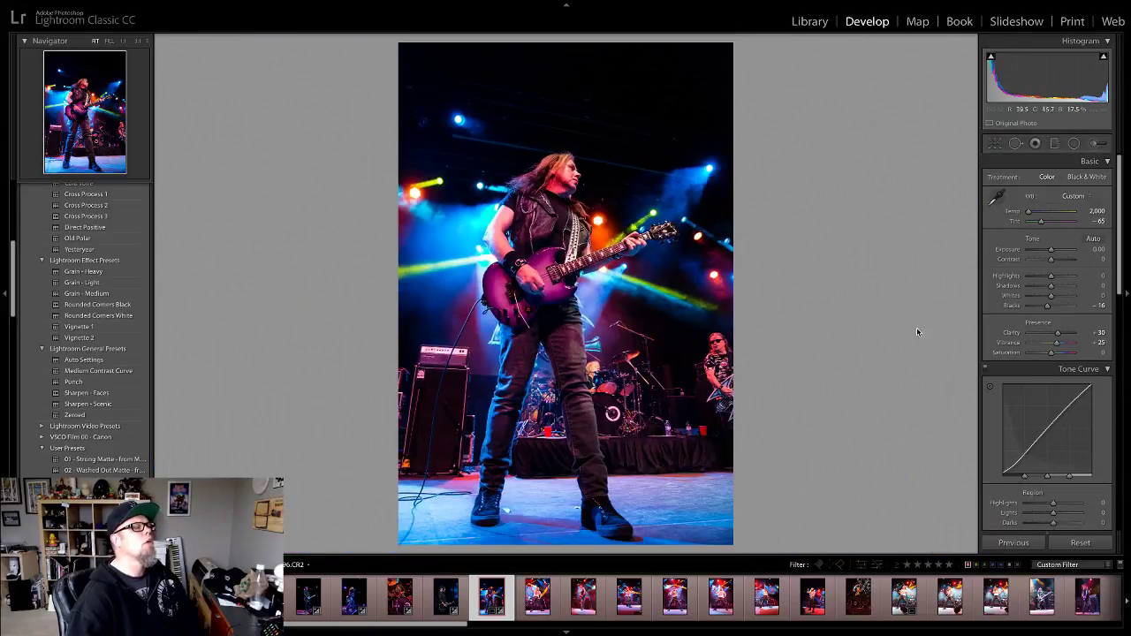
click(535, 276)
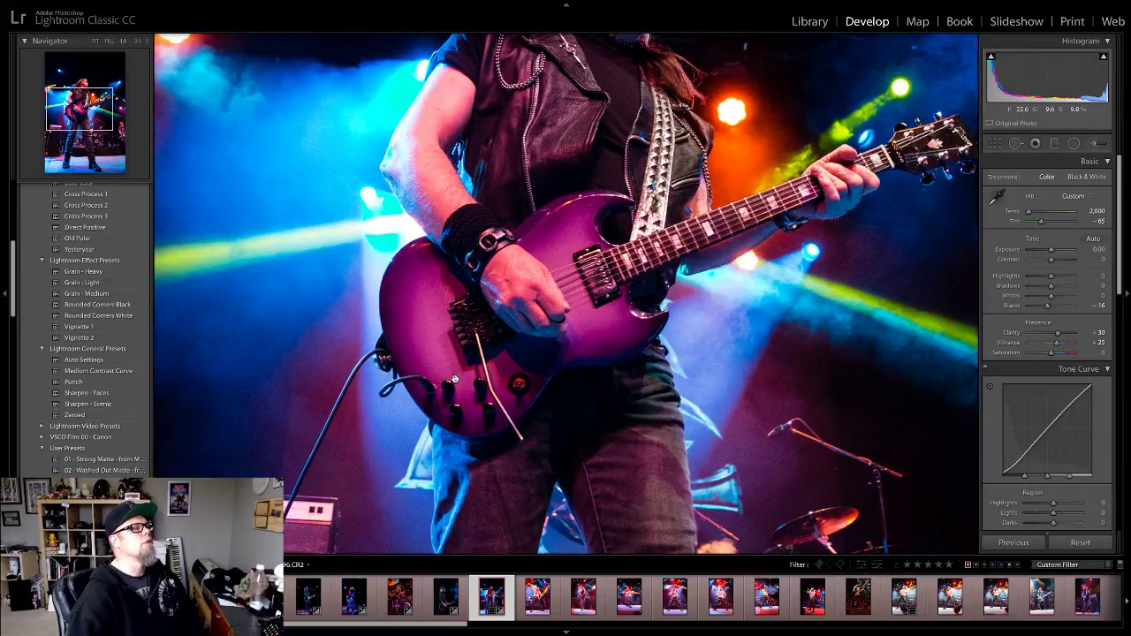
click(587, 371)
Step: Set Luminance noise reduction to 17 on the guitarist photo and check his face and the full frame
scroll(1071, 491, down, 2)
scroll(1071, 491, down, 5)
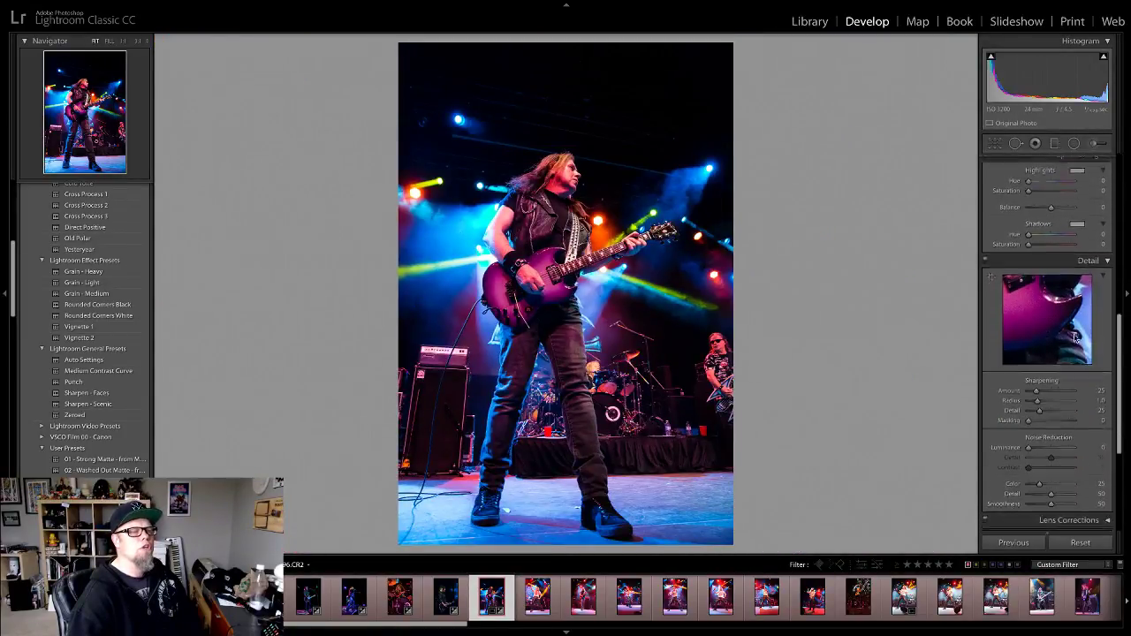
key(z)
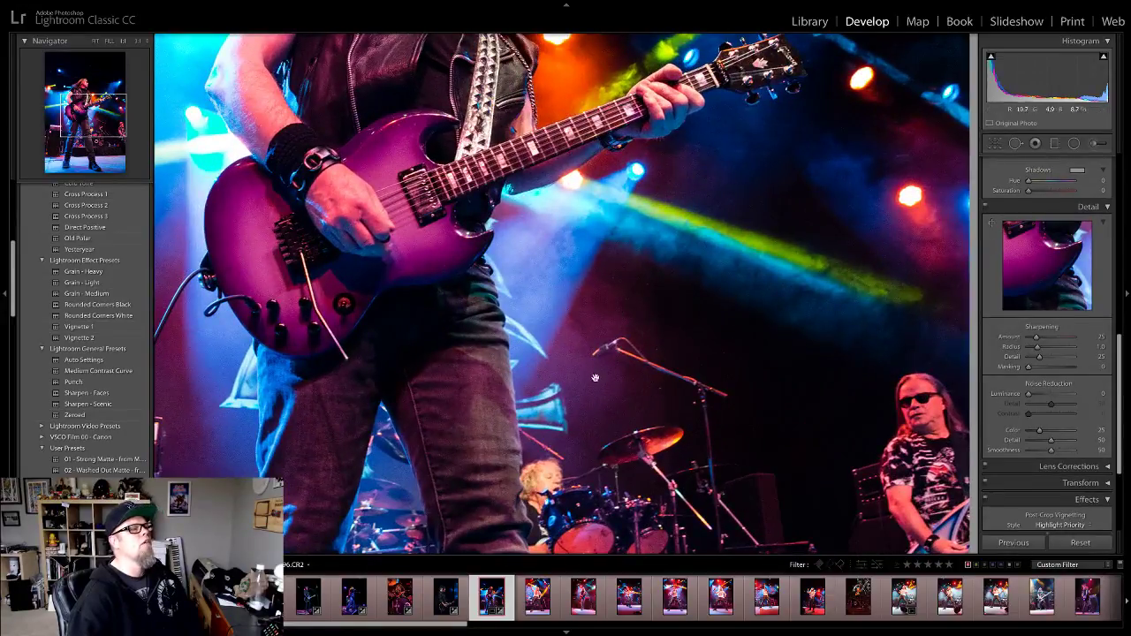
drag(1030, 395, 1037, 396)
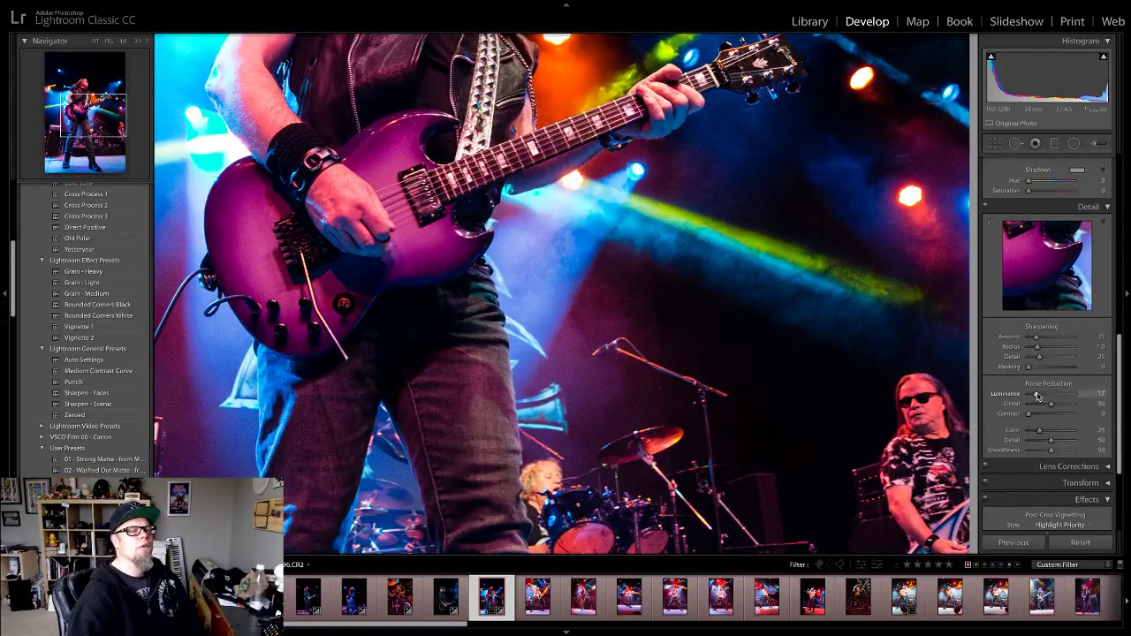
click(566, 304)
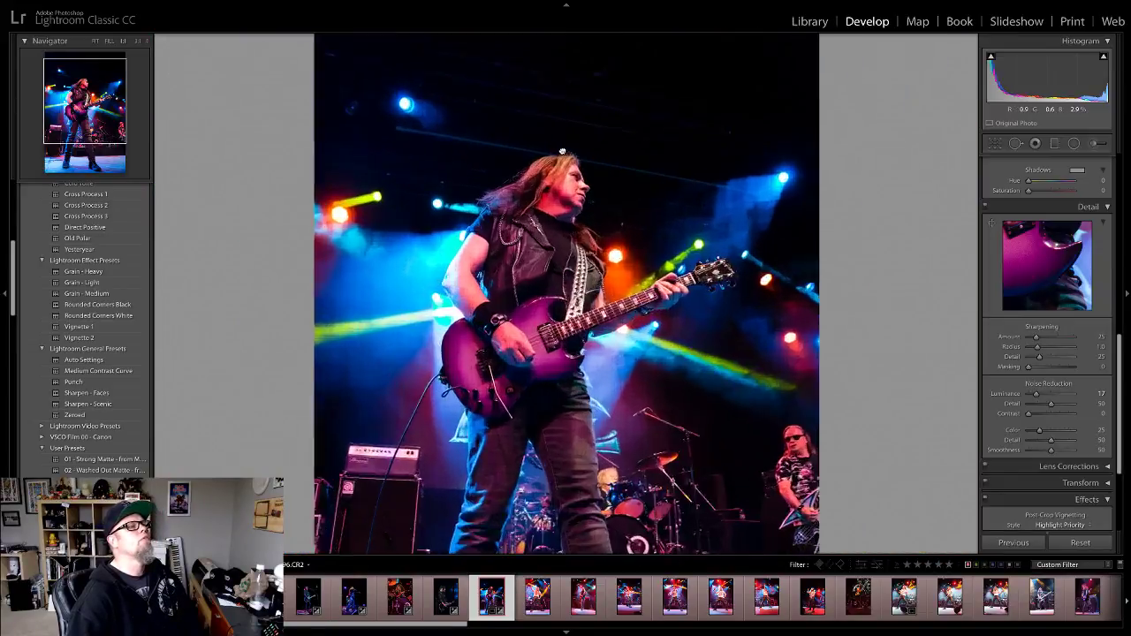
click(562, 152)
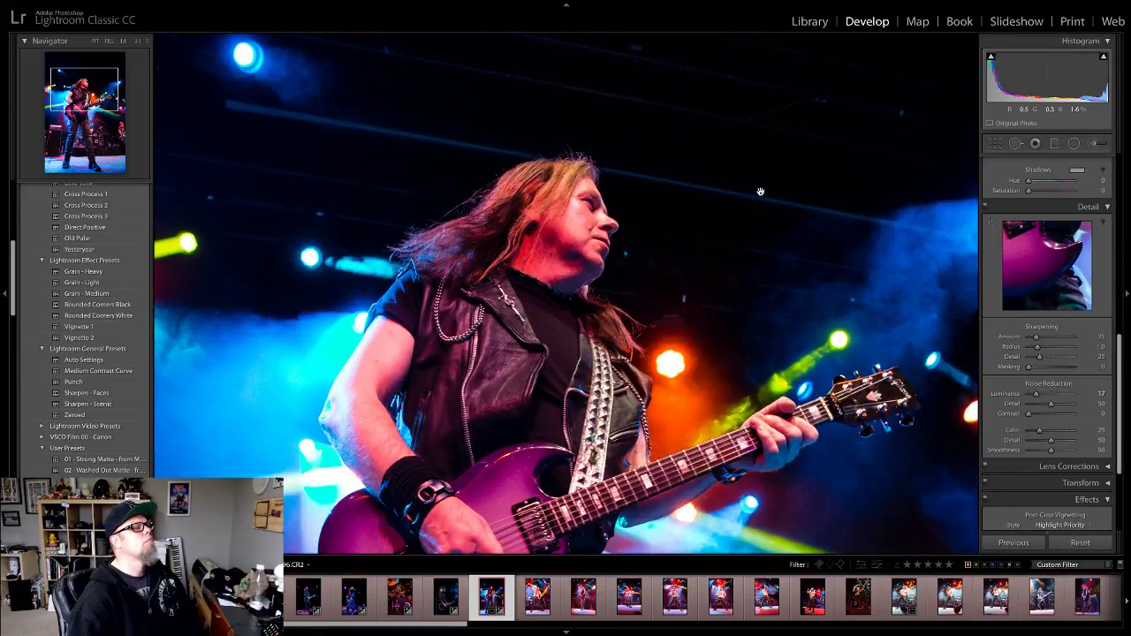
key(z)
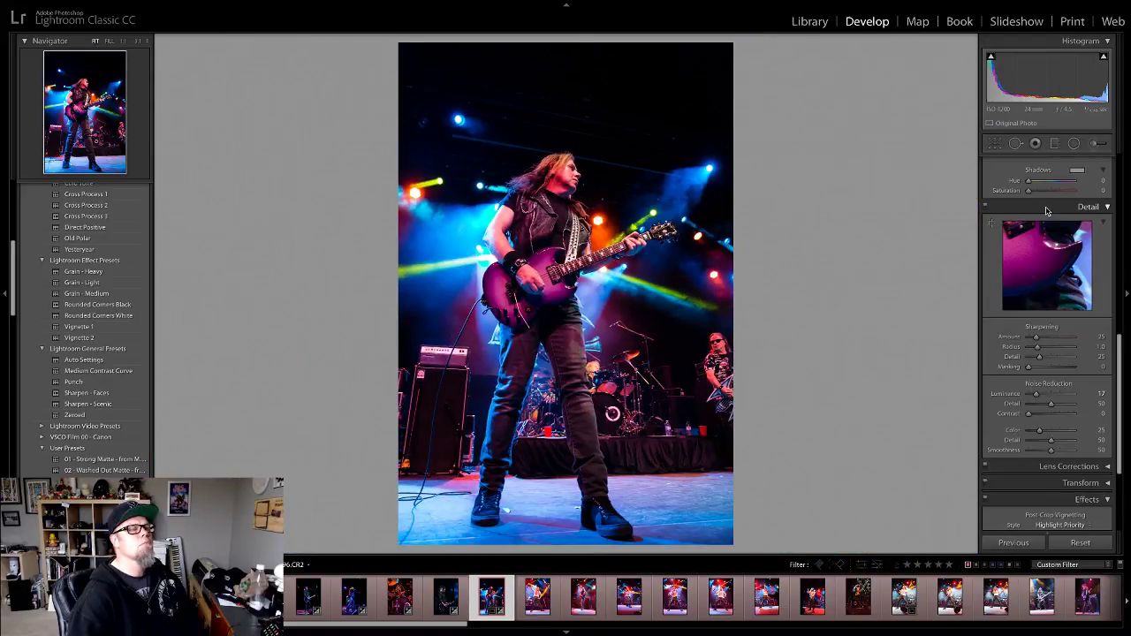
scroll(1035, 310, up, 10)
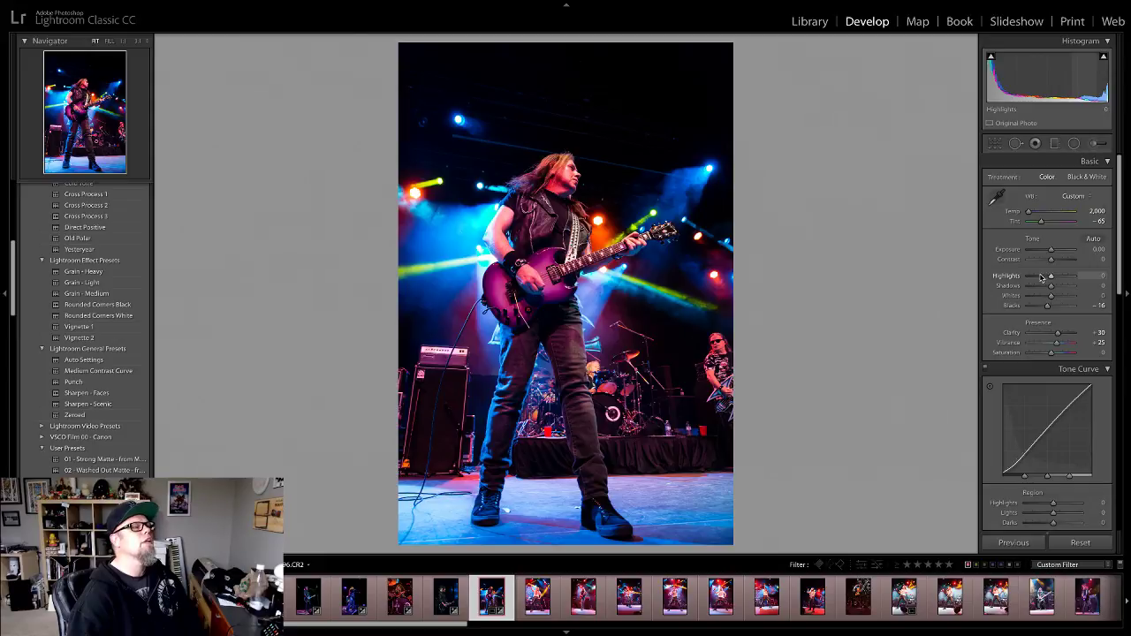
click(590, 220)
click(591, 220)
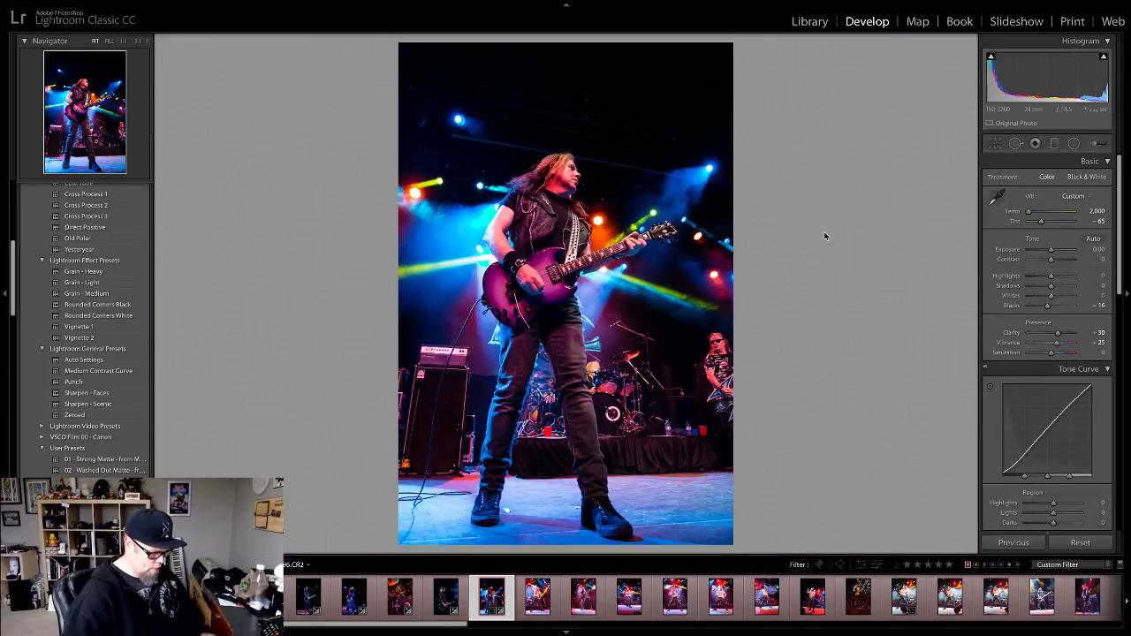
Step: Open the next photo, the long-haired singer with a raised arm, and correct its white balance by sampling his forehead
key(Right)
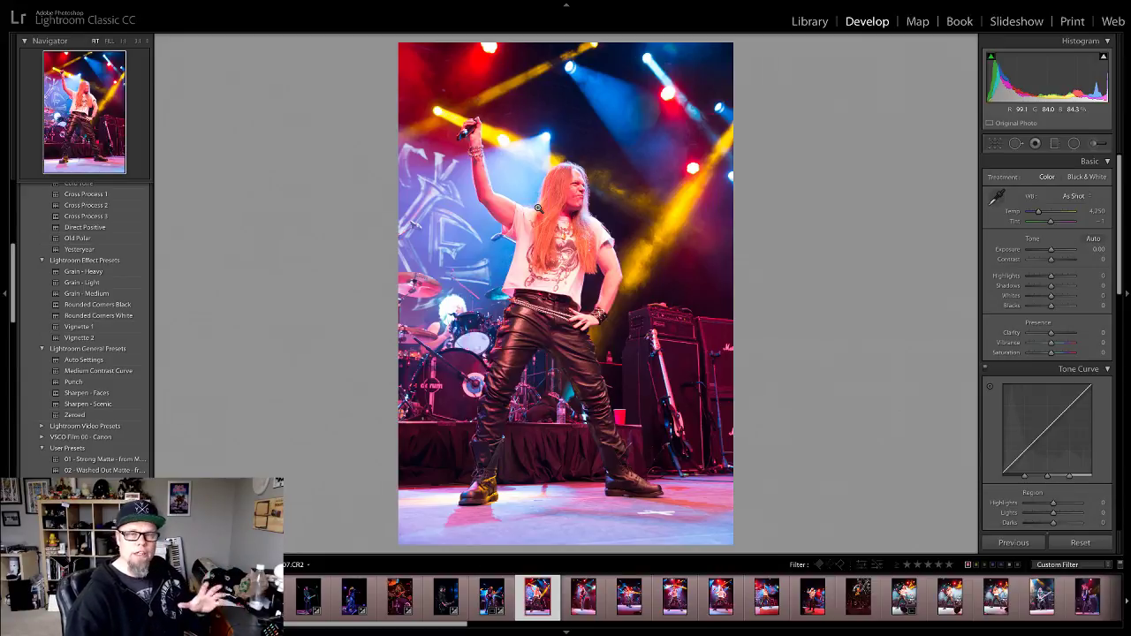
click(584, 197)
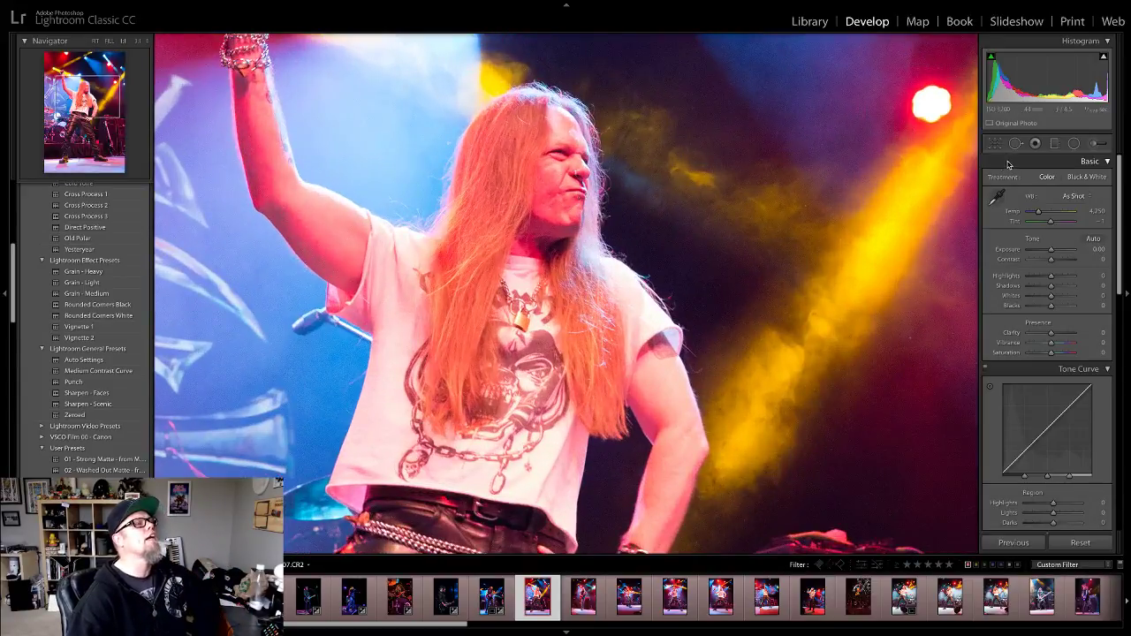
key(w)
click(567, 139)
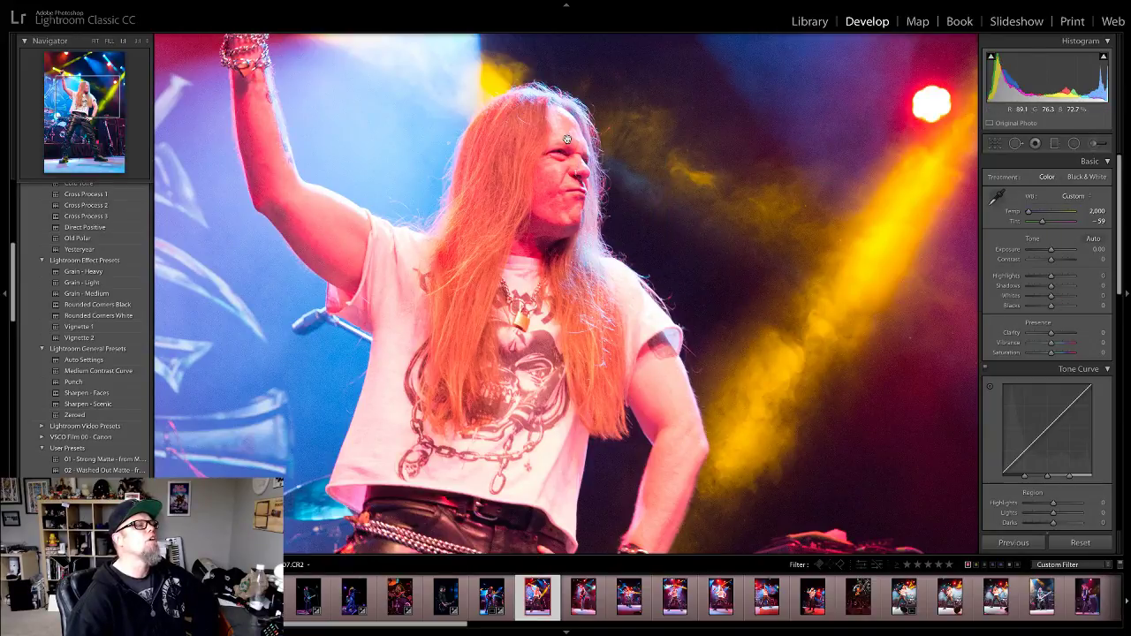
click(460, 164)
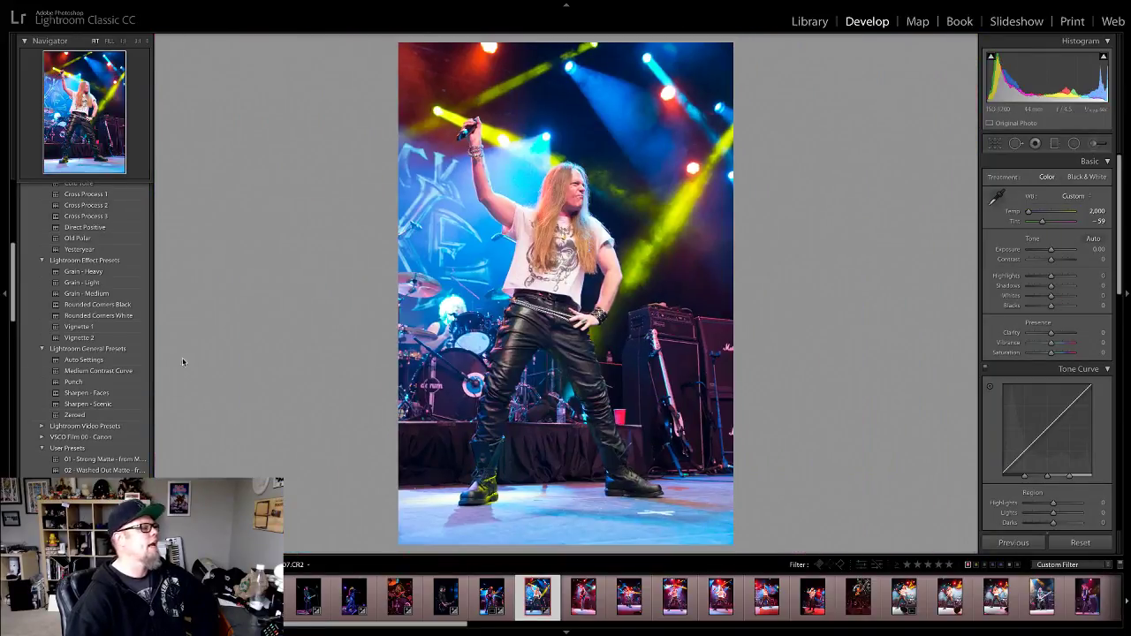
Step: Apply the Punch preset to the singer photo and lower Highlights to -51 and Blacks to -41
click(87, 370)
click(74, 382)
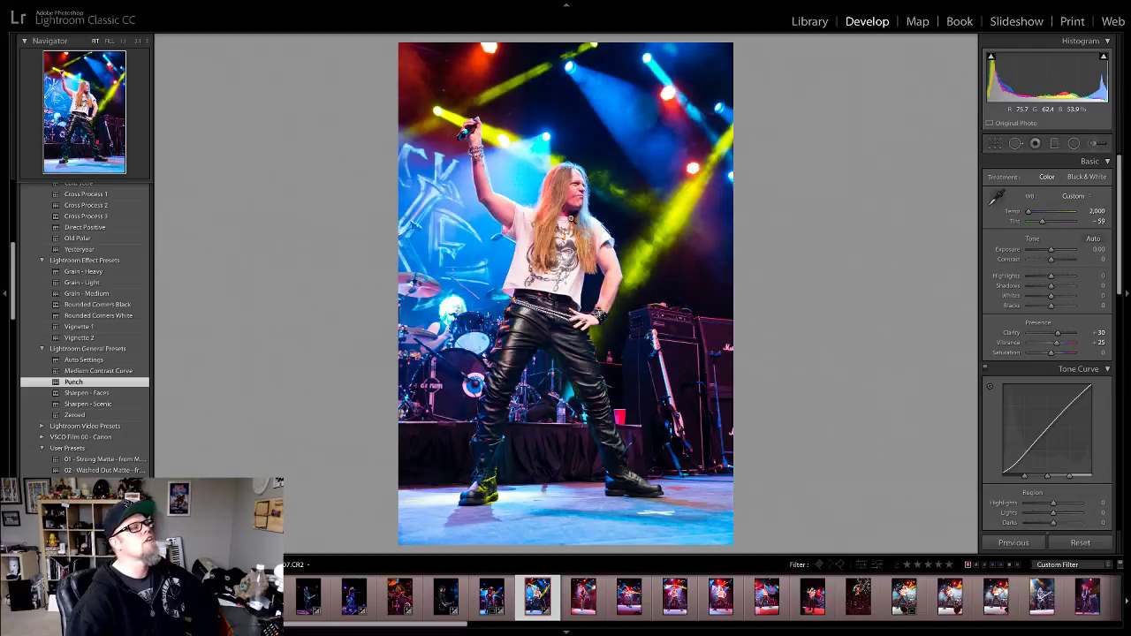
click(558, 221)
drag(1051, 307, 1039, 277)
click(550, 154)
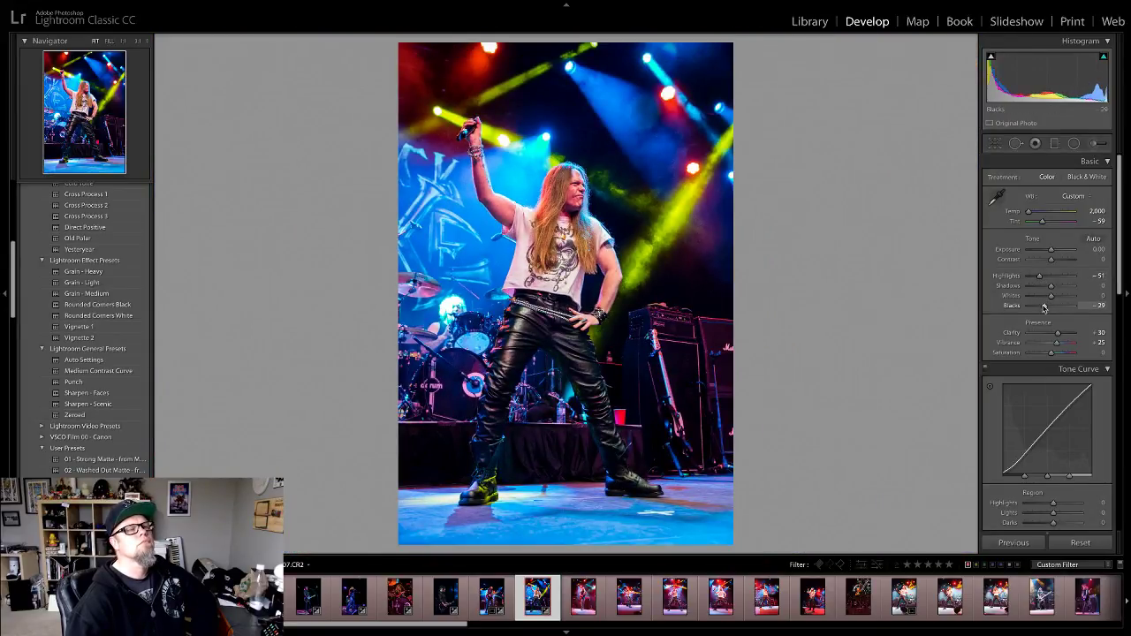
drag(1045, 305, 1043, 307)
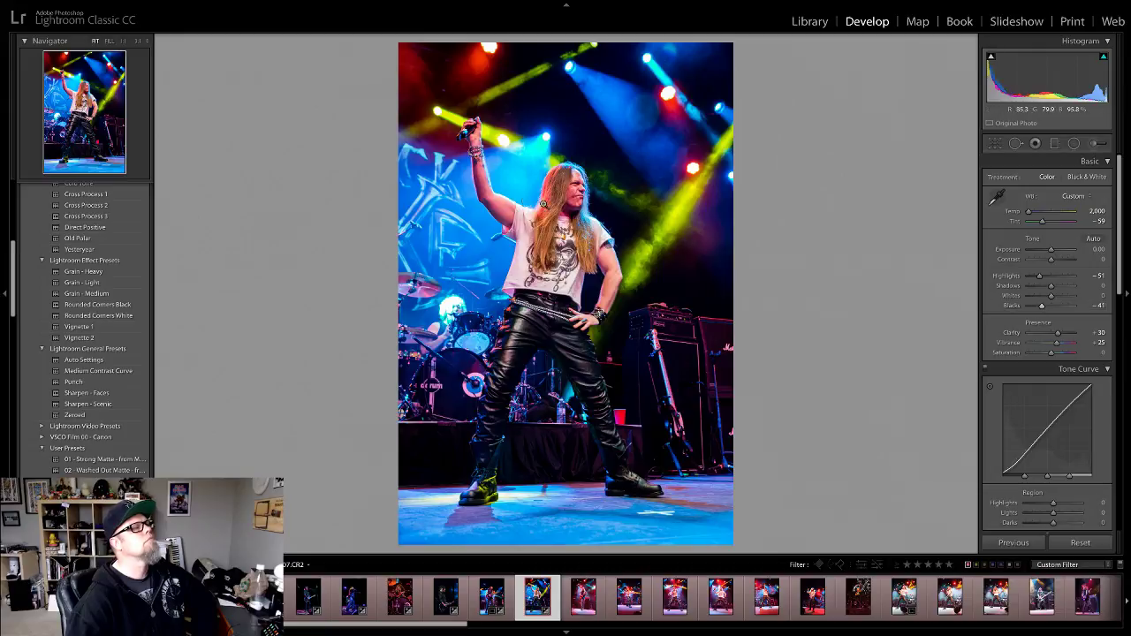
Step: Refine the singer photo's tones to Highlights -53 and Blacks -48, checking his face and leather pants up close
click(558, 199)
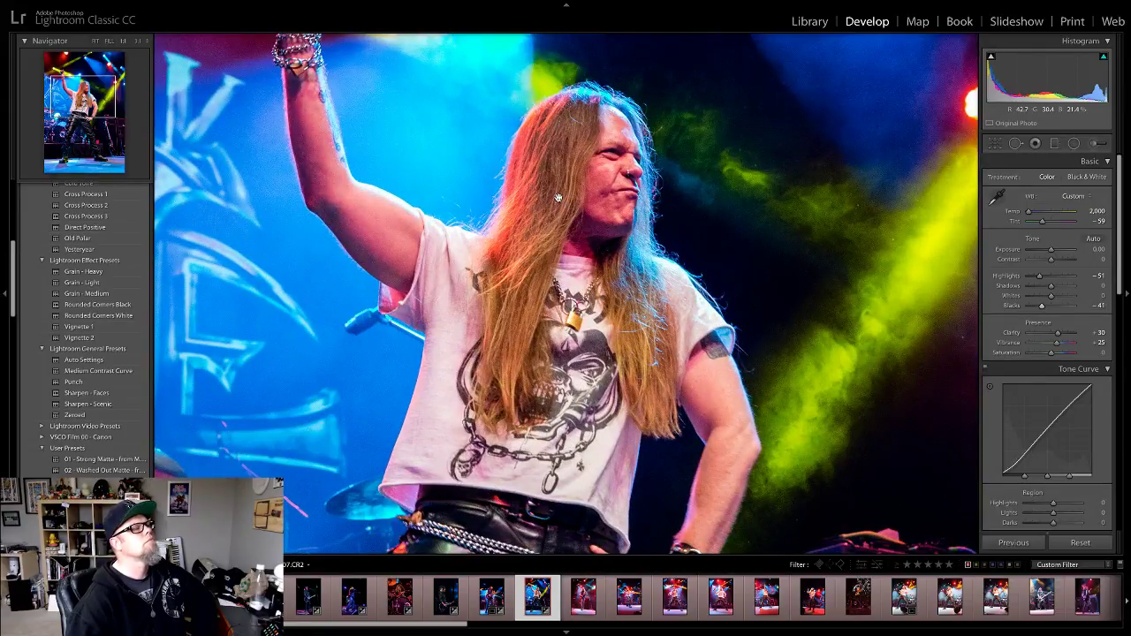
click(558, 199)
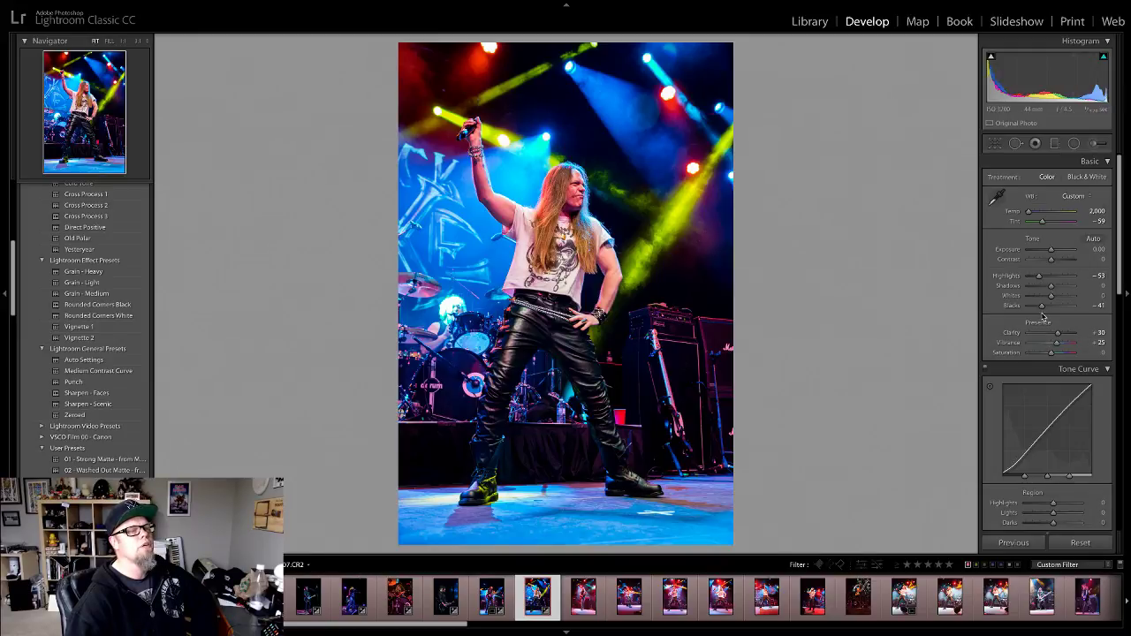
drag(1041, 306, 1042, 309)
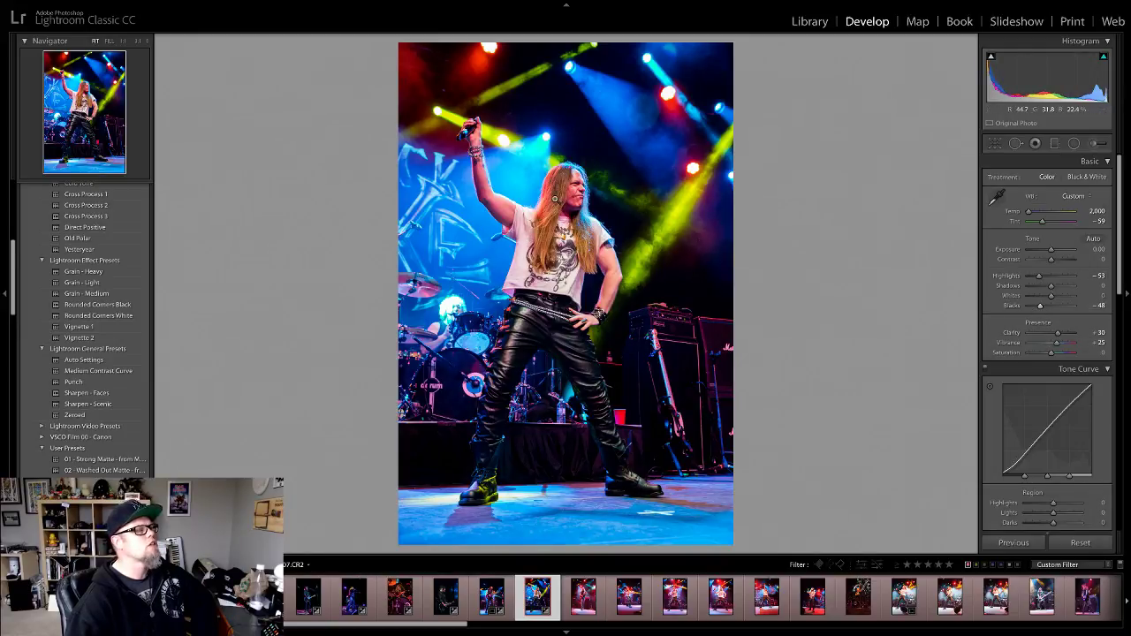
click(557, 200)
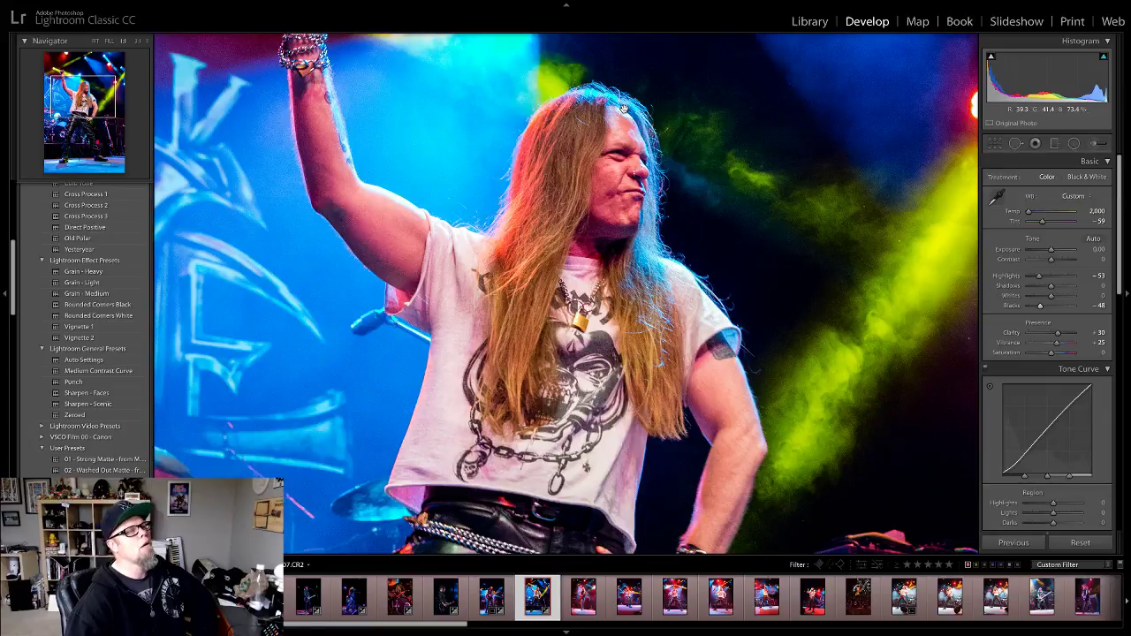
click(626, 308)
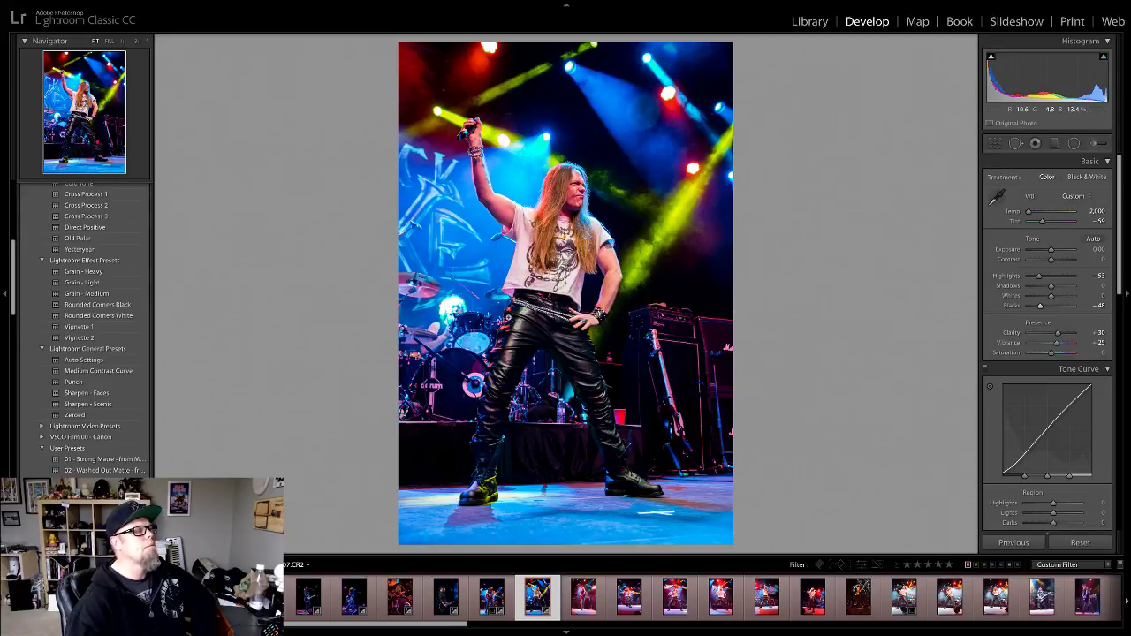
click(508, 316)
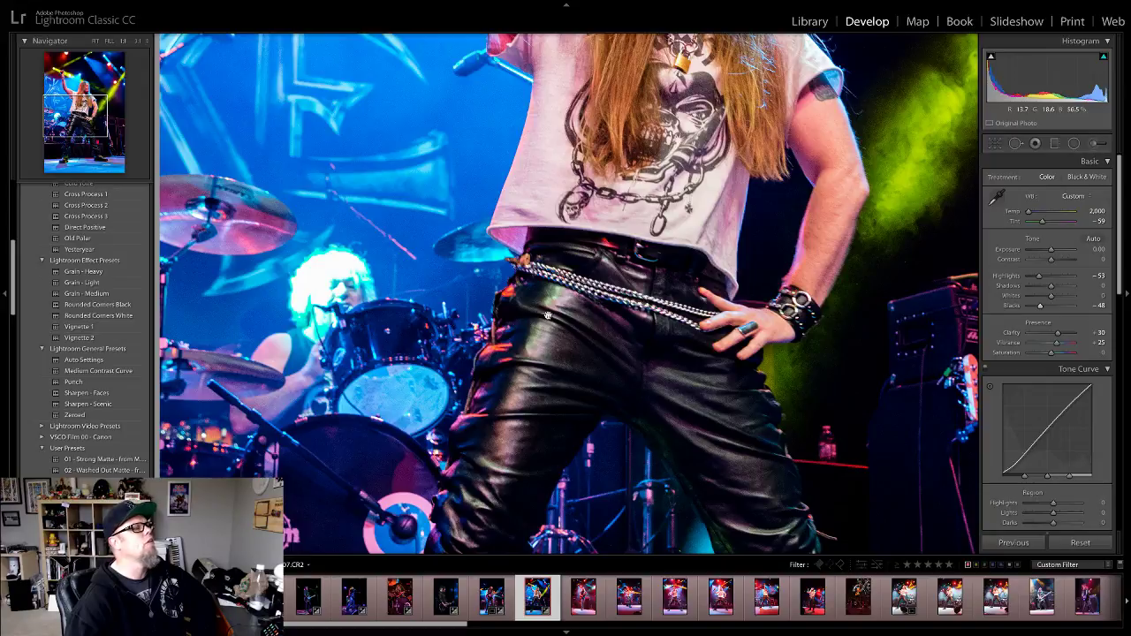
click(594, 317)
Step: Set Luminance noise reduction to 15 on the singer photo and inspect the smoothed area beside his arm
scroll(1047, 397, down, 6)
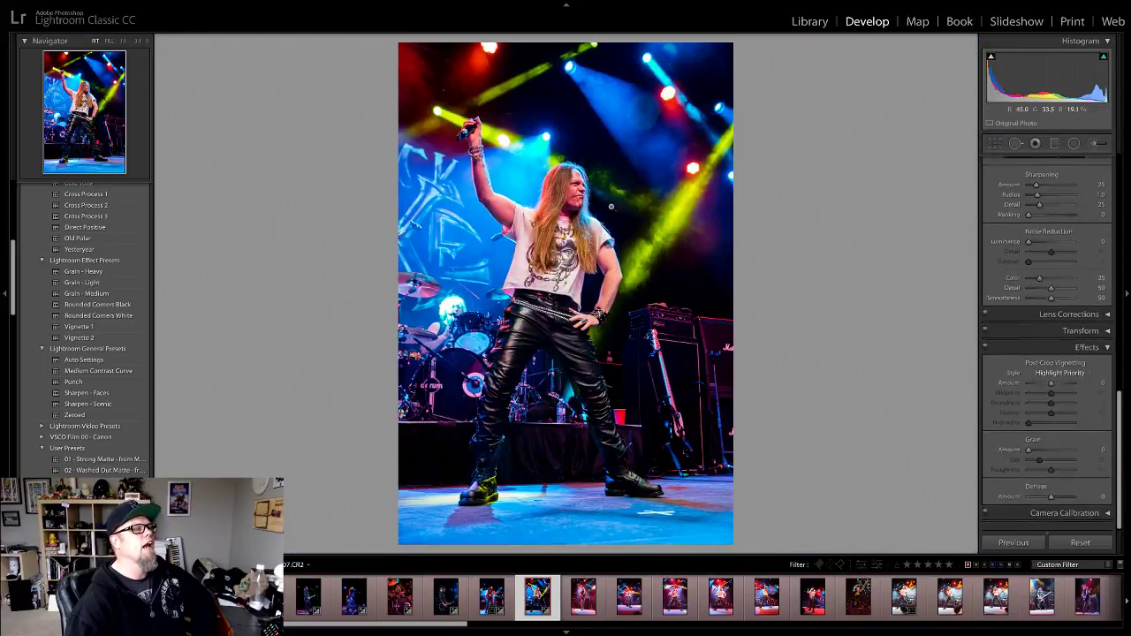
click(664, 195)
click(544, 288)
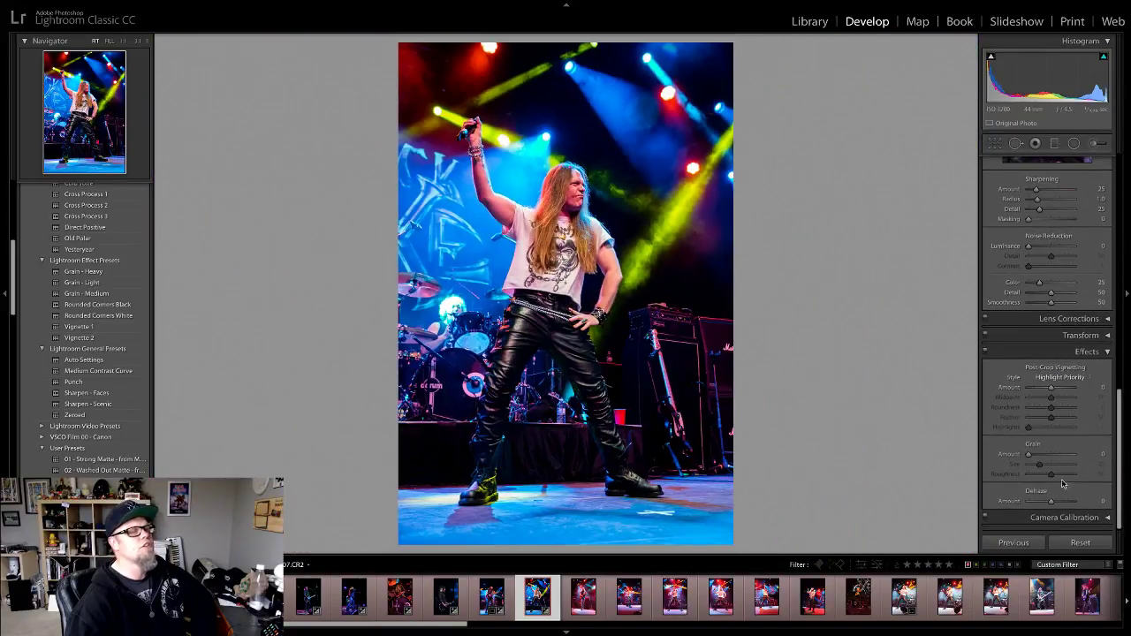
drag(1024, 452, 1009, 460)
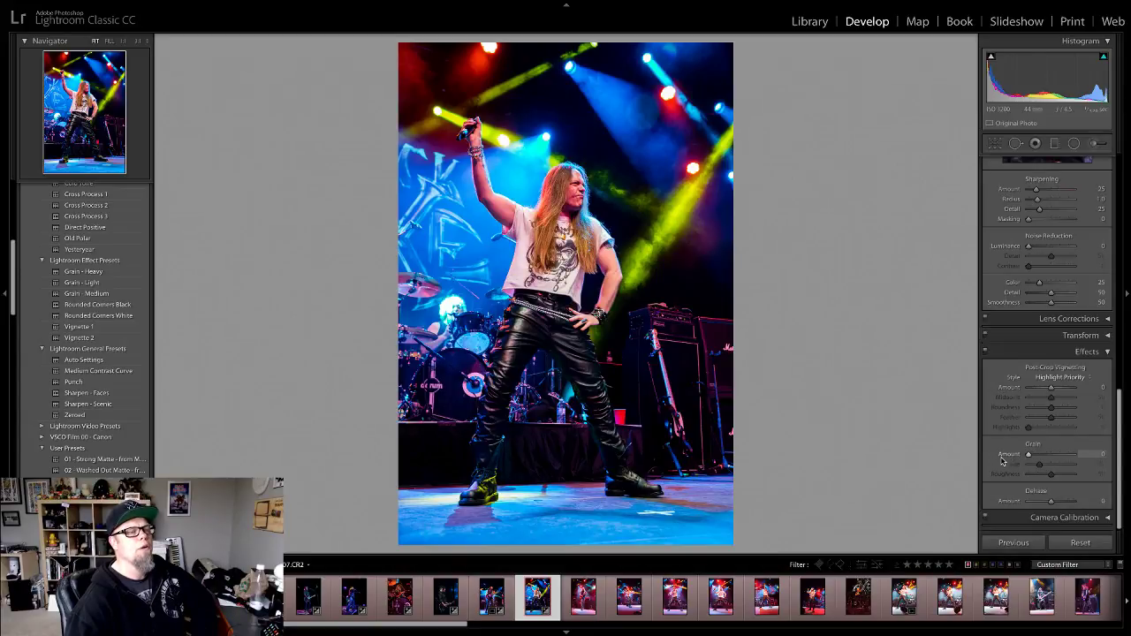
drag(1029, 254, 1035, 253)
click(640, 278)
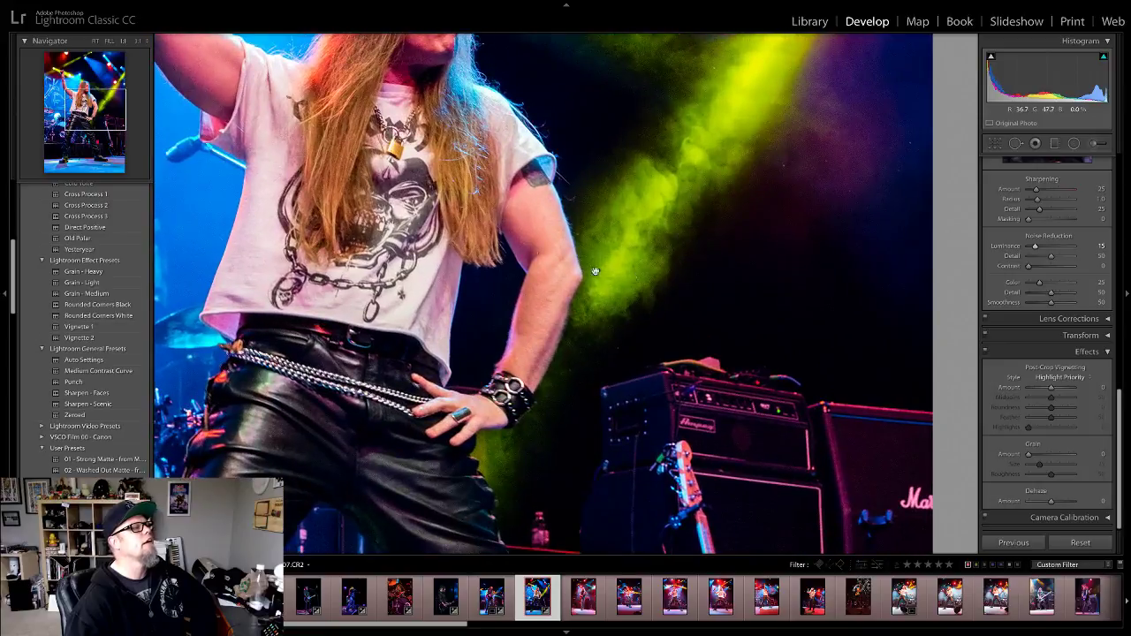
click(567, 287)
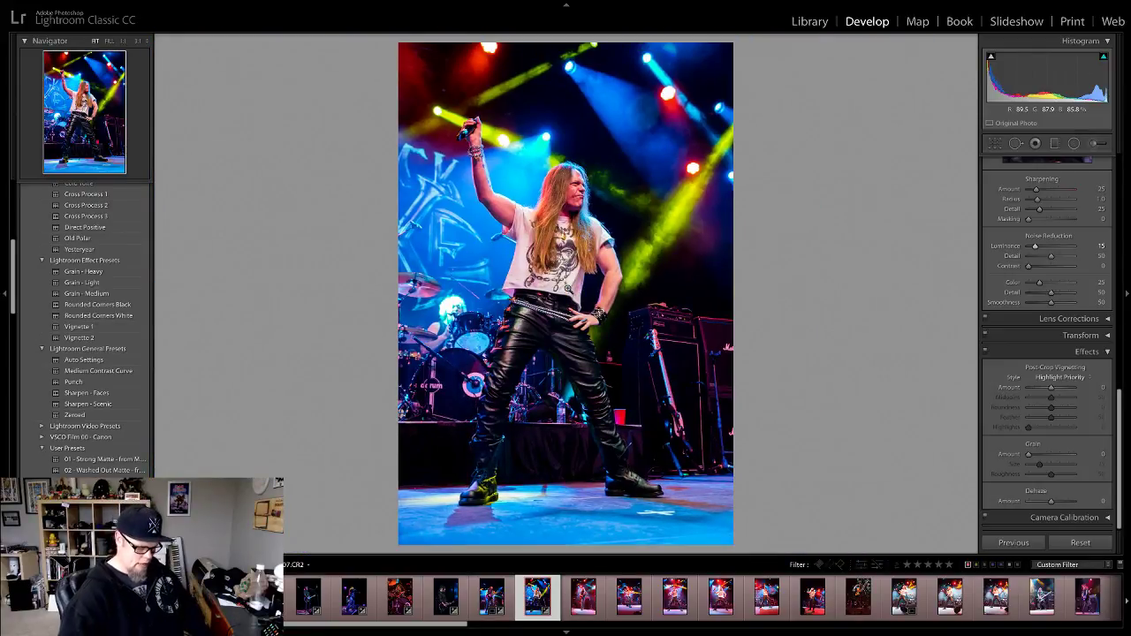
Step: Open the next photo, the guitarist in front of the amps, correct its white balance by sampling his face, and apply the Punch preset
key(Right)
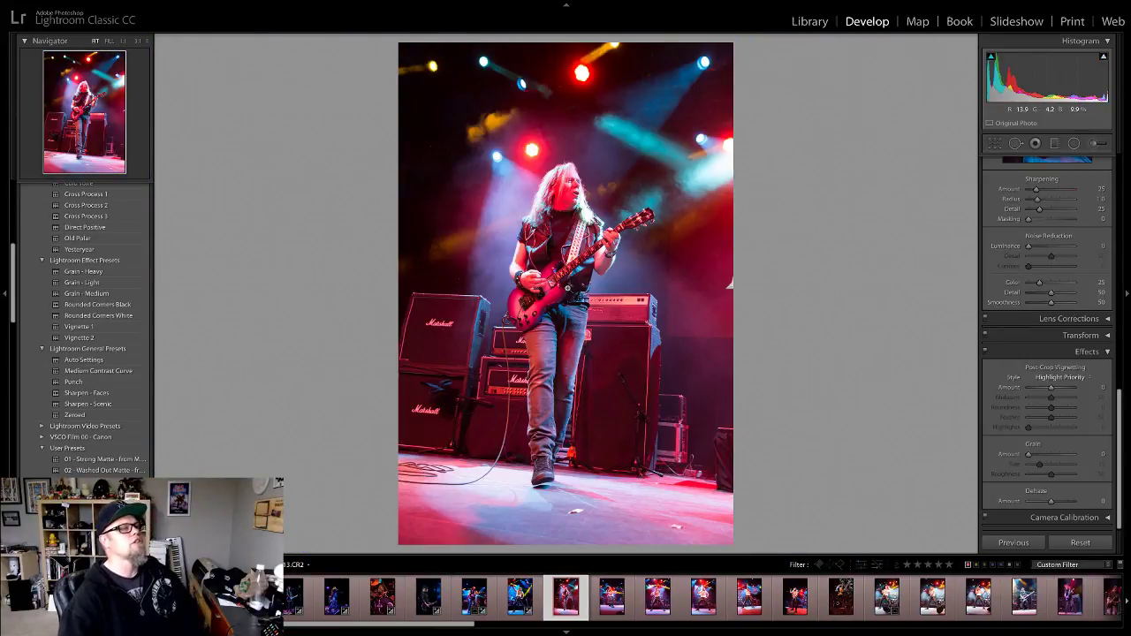
scroll(1016, 234, up, 10)
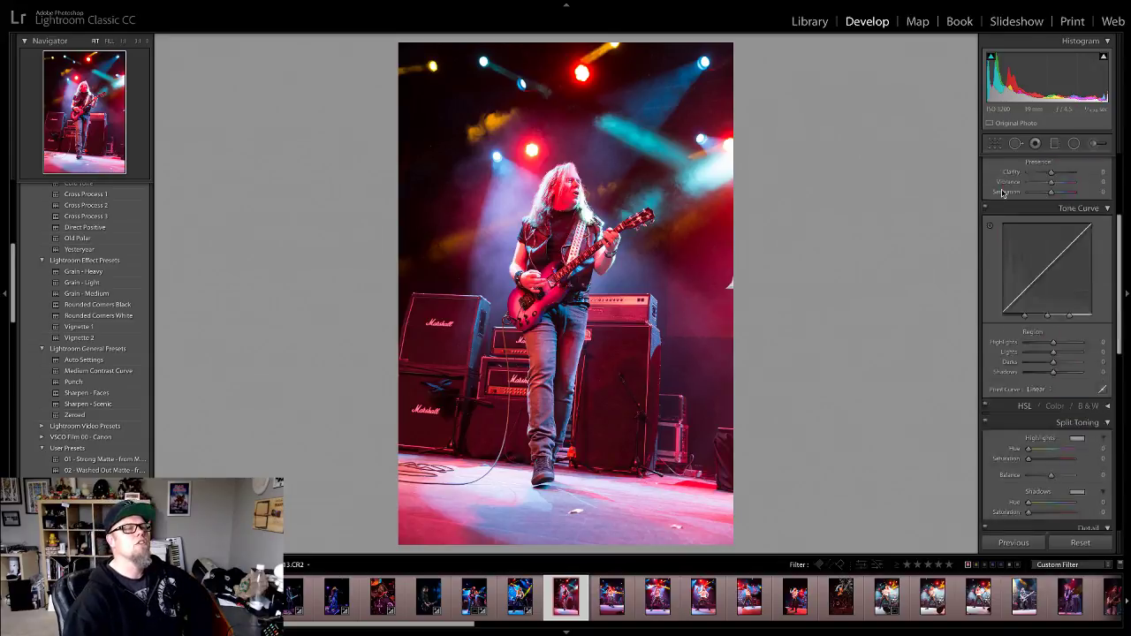
key(z)
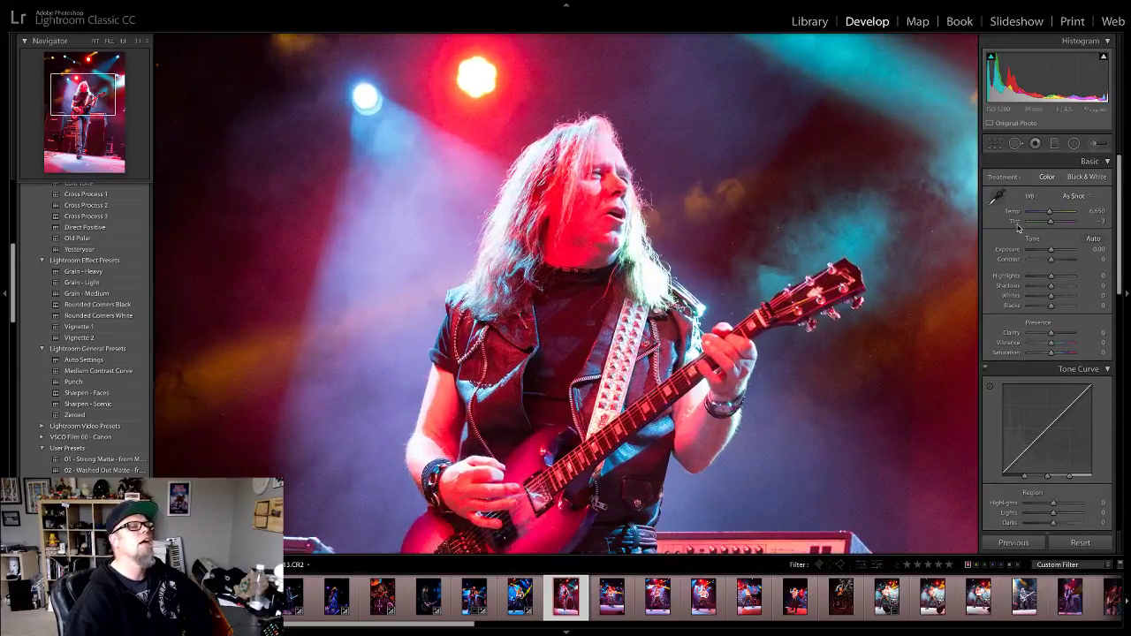
click(574, 212)
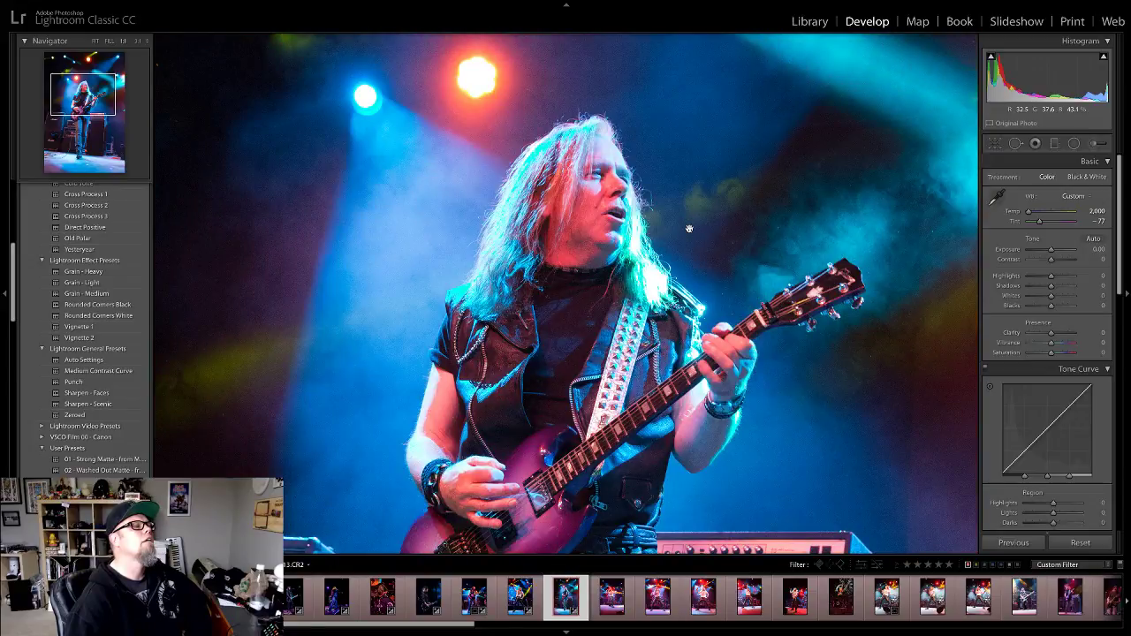
click(573, 210)
click(580, 200)
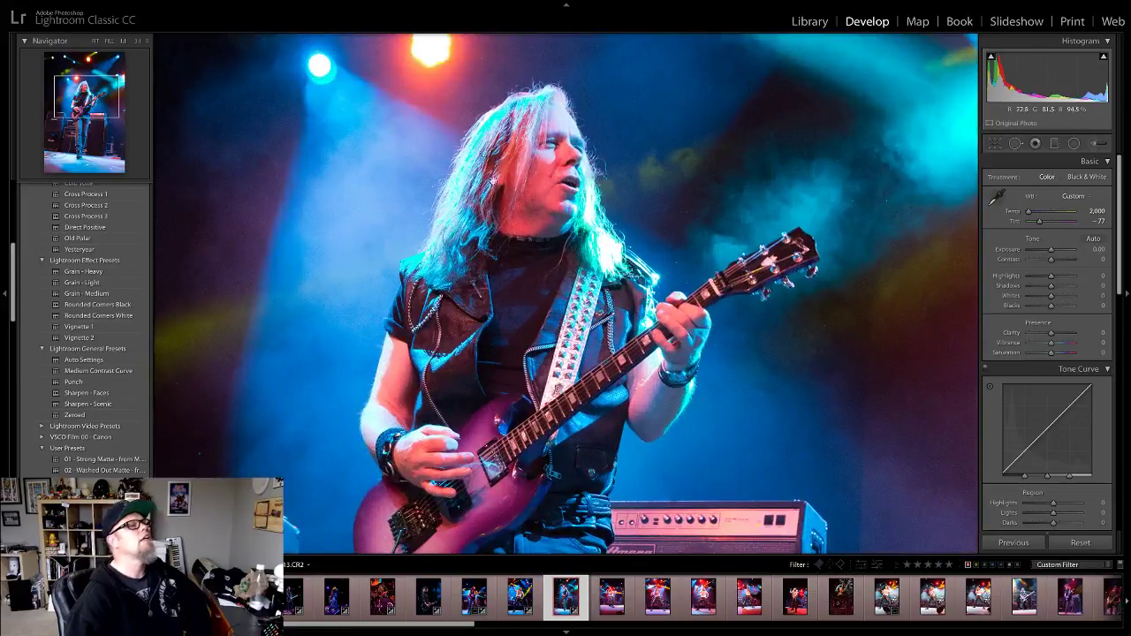
click(81, 382)
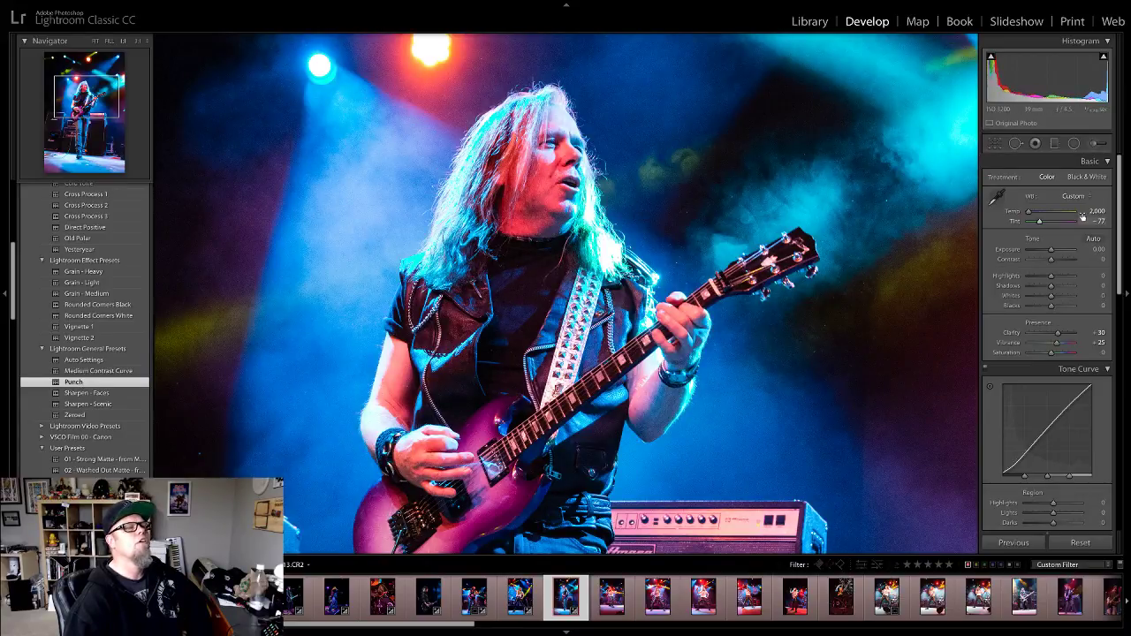
click(1040, 222)
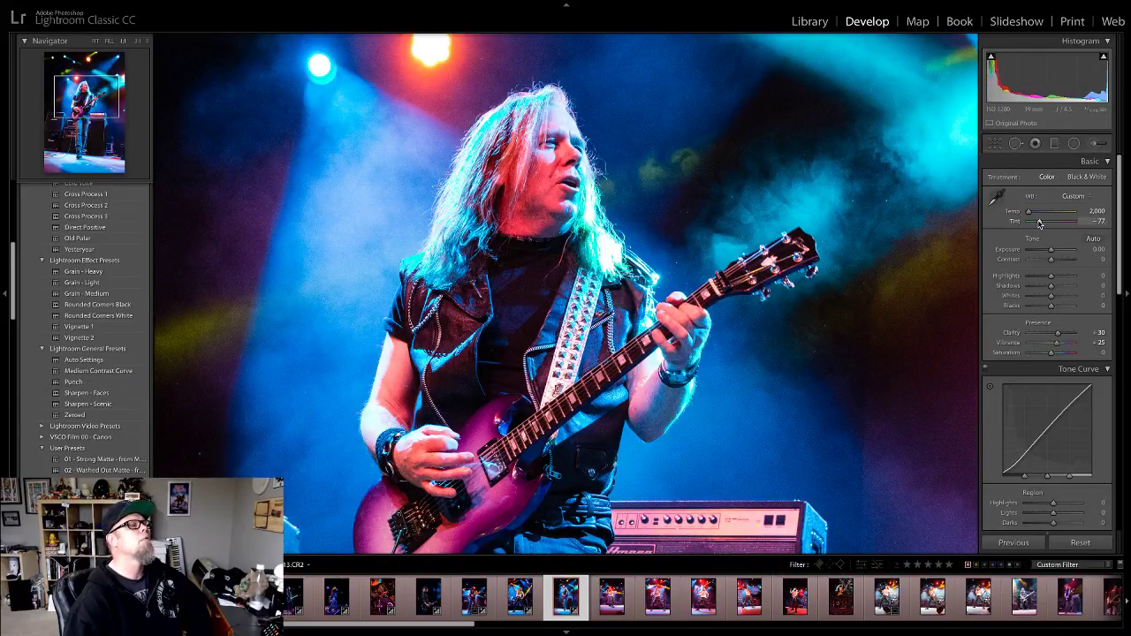
drag(1038, 223, 1028, 223)
key(ctrl+z)
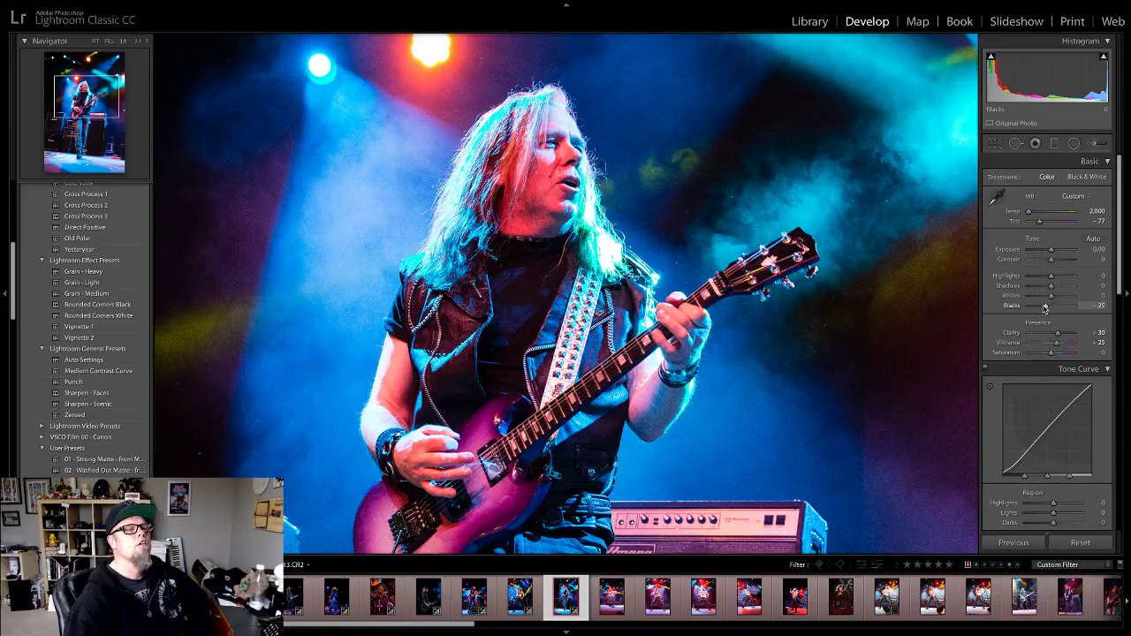
Step: Lower the guitarist photo's Blacks to -28 and Highlights to -37, and view the whole photo
drag(1051, 305, 1042, 278)
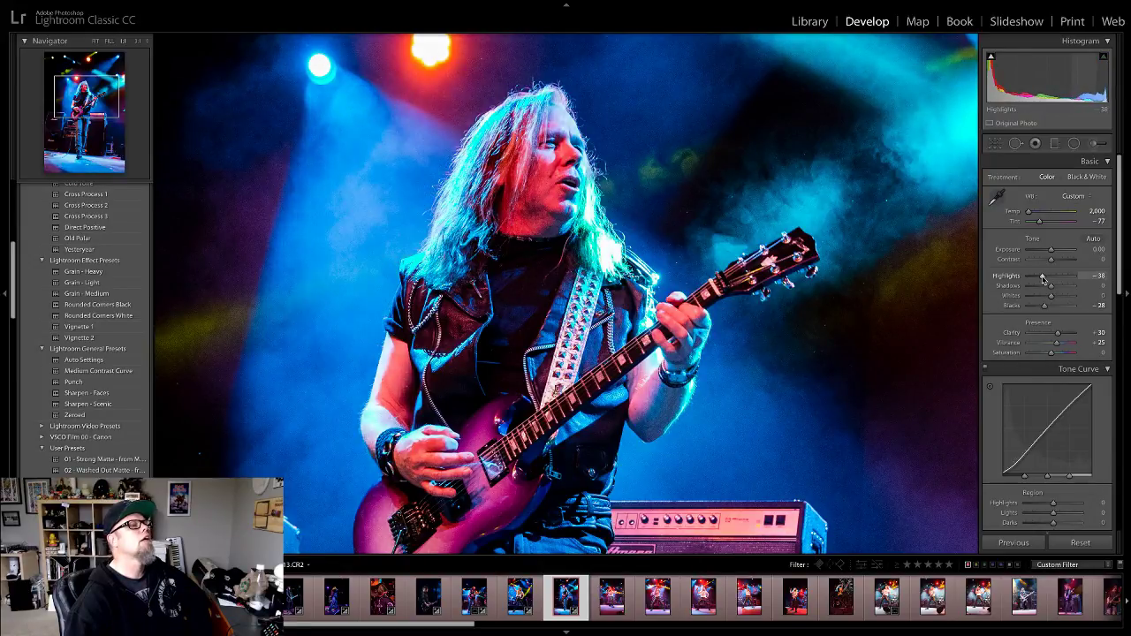
click(422, 229)
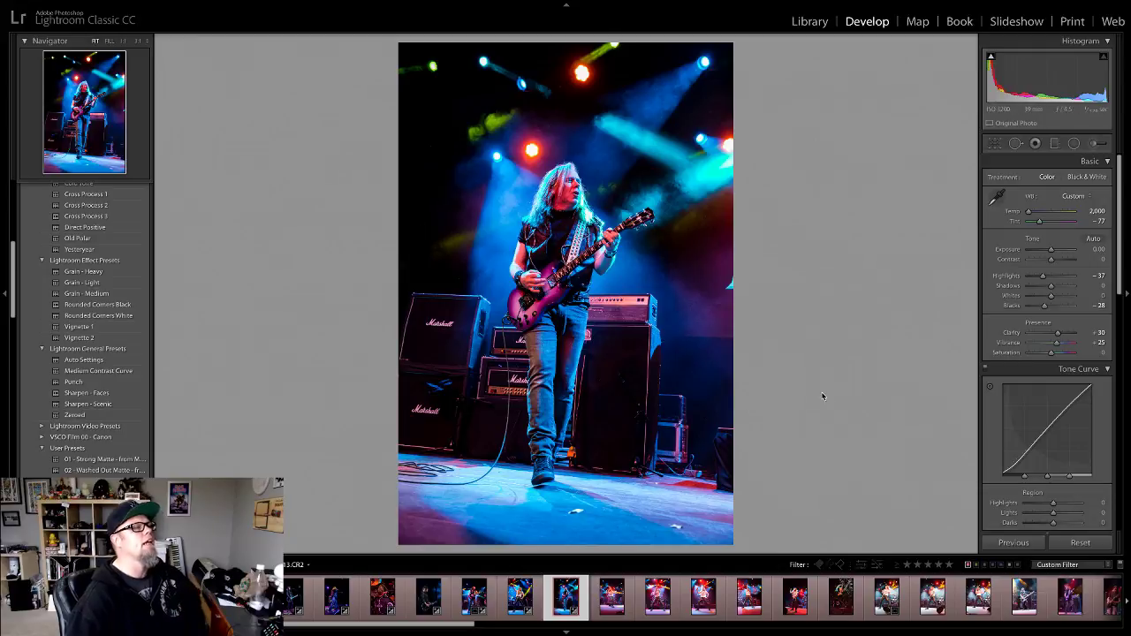
Step: Straighten the guitarist photo with a crop angle of -5.52 and shift the image slightly upward within the crop frame
click(995, 143)
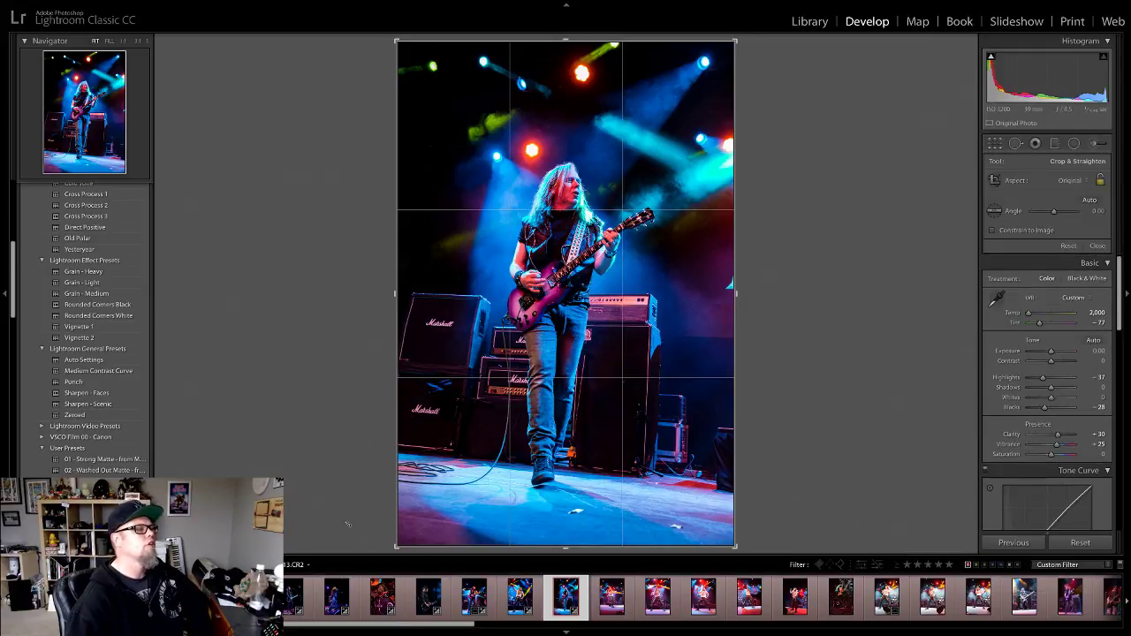
click(1090, 200)
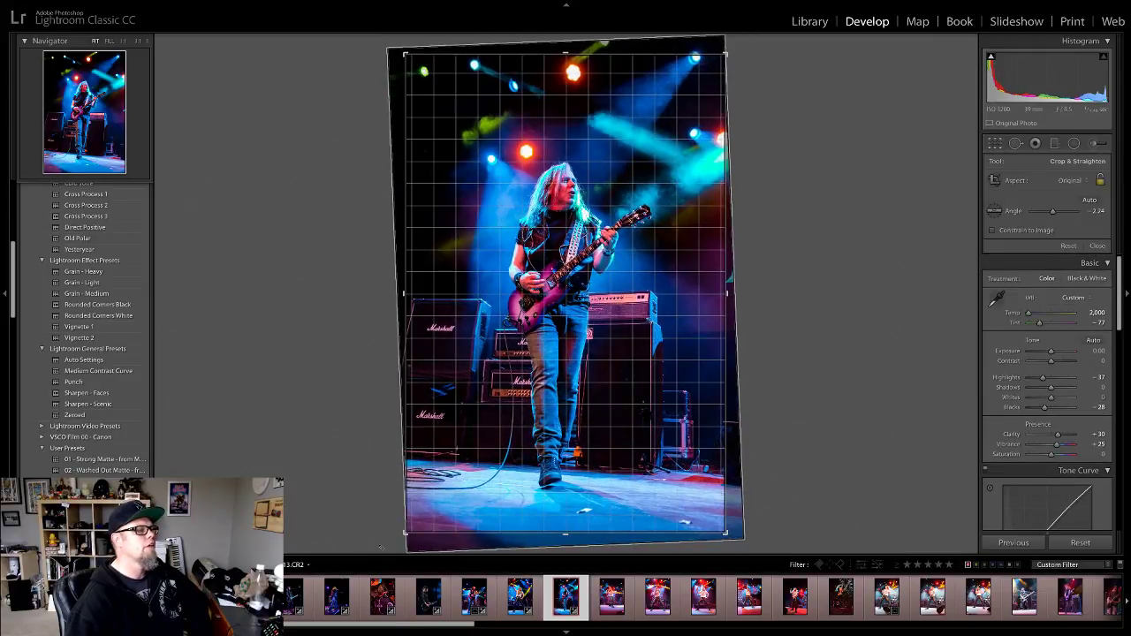
click(1096, 246)
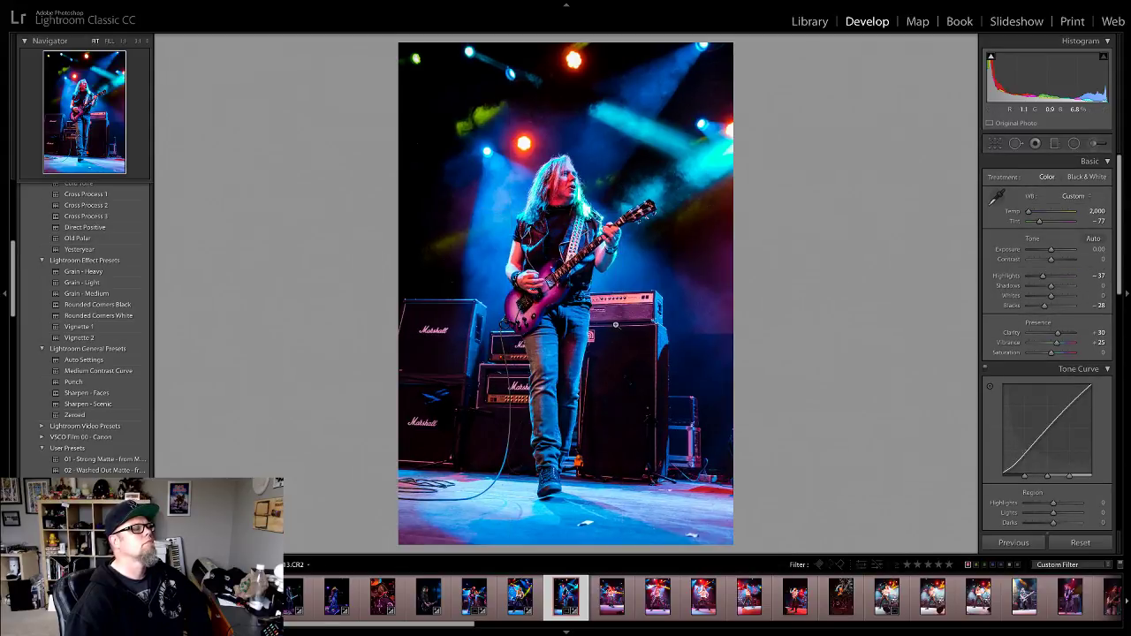
click(995, 143)
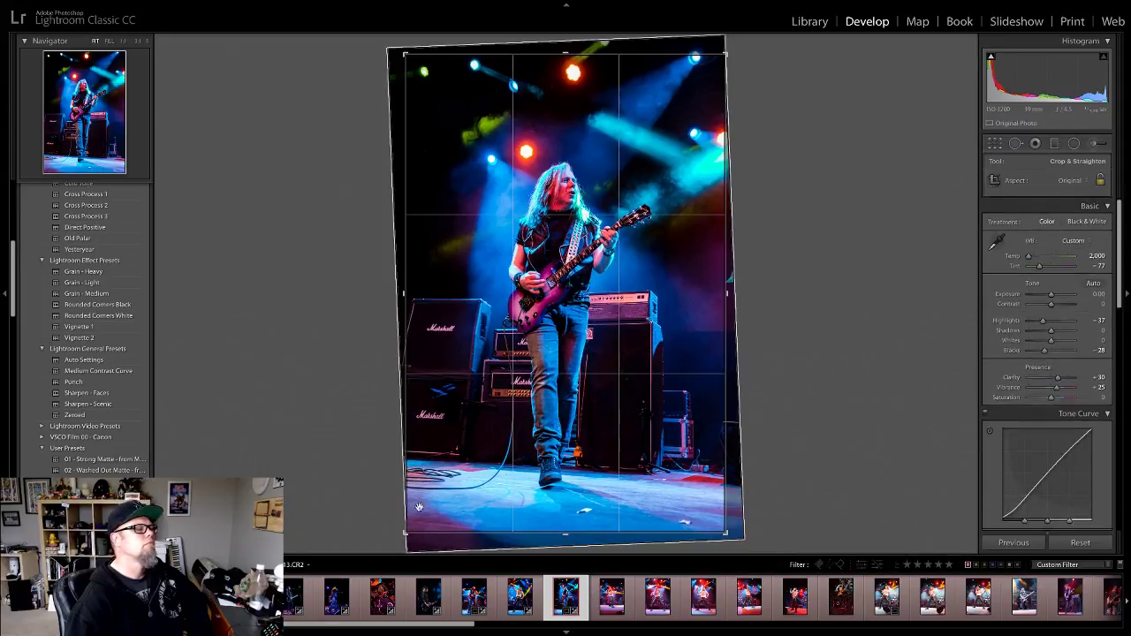
drag(387, 532, 401, 547)
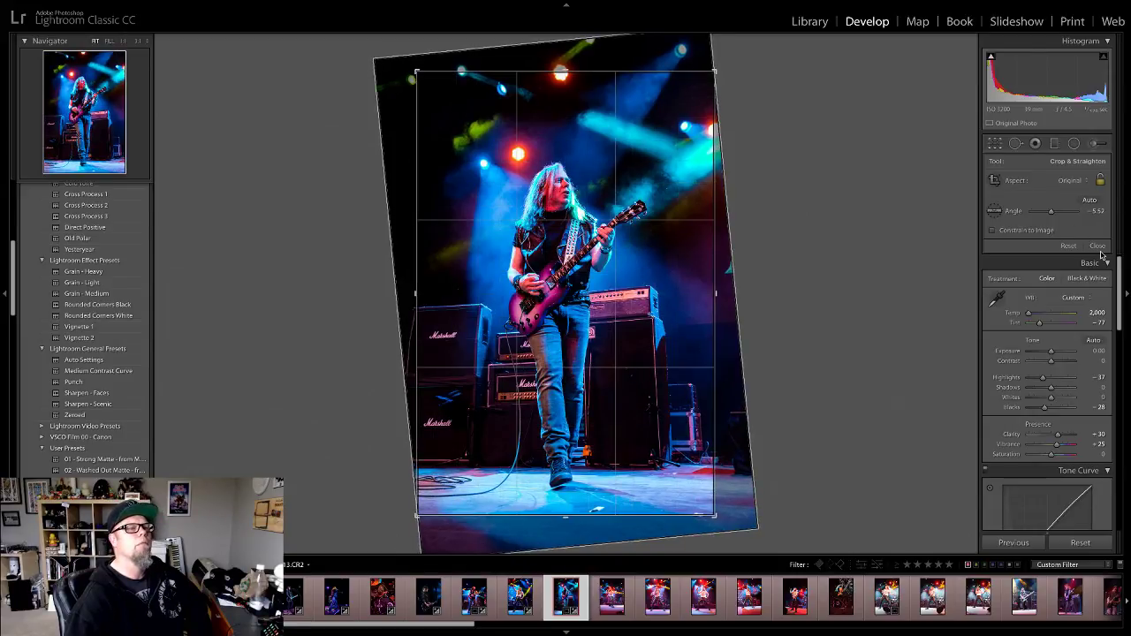
drag(649, 383, 648, 371)
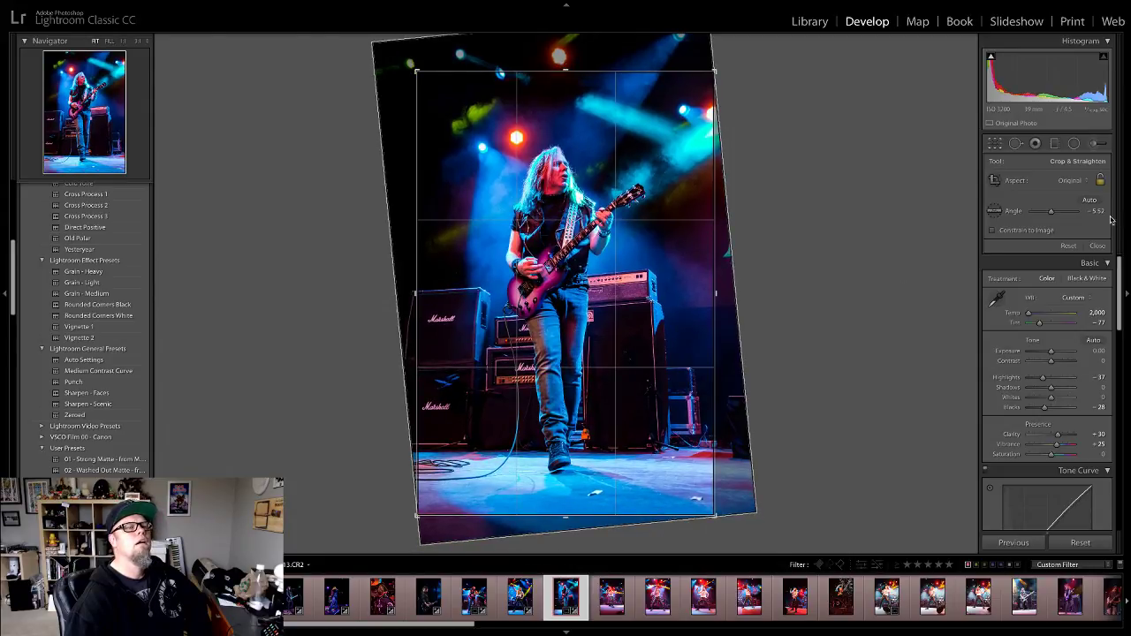
click(1098, 246)
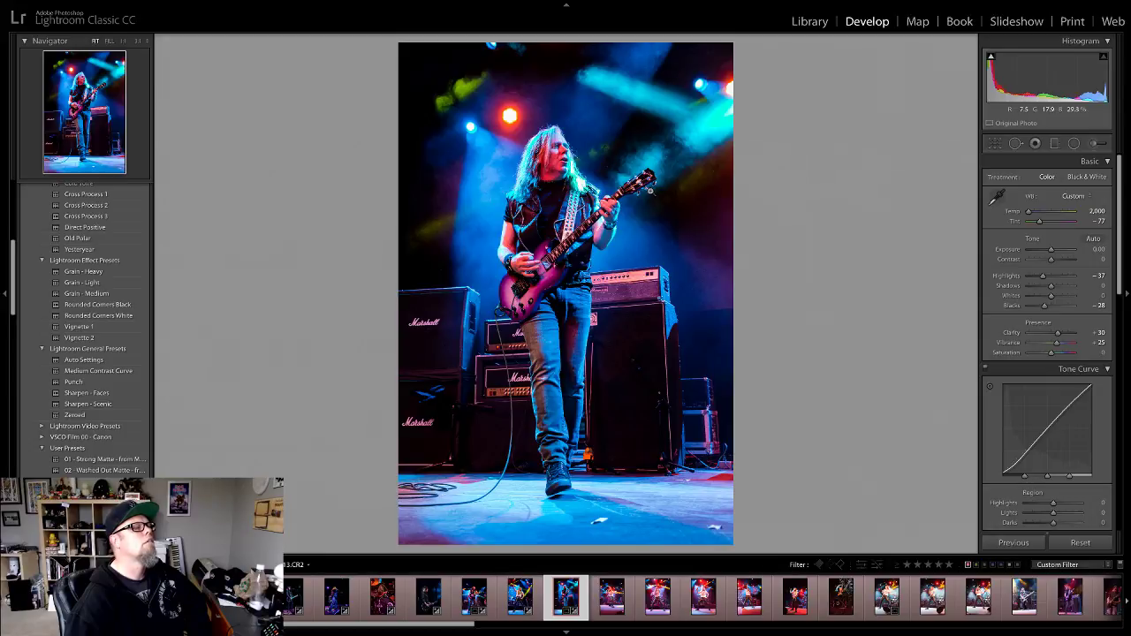
Step: Set Luminance noise reduction to 17 on the guitarist photo and check the smoothing around his face up close
scroll(1027, 248, down, 10)
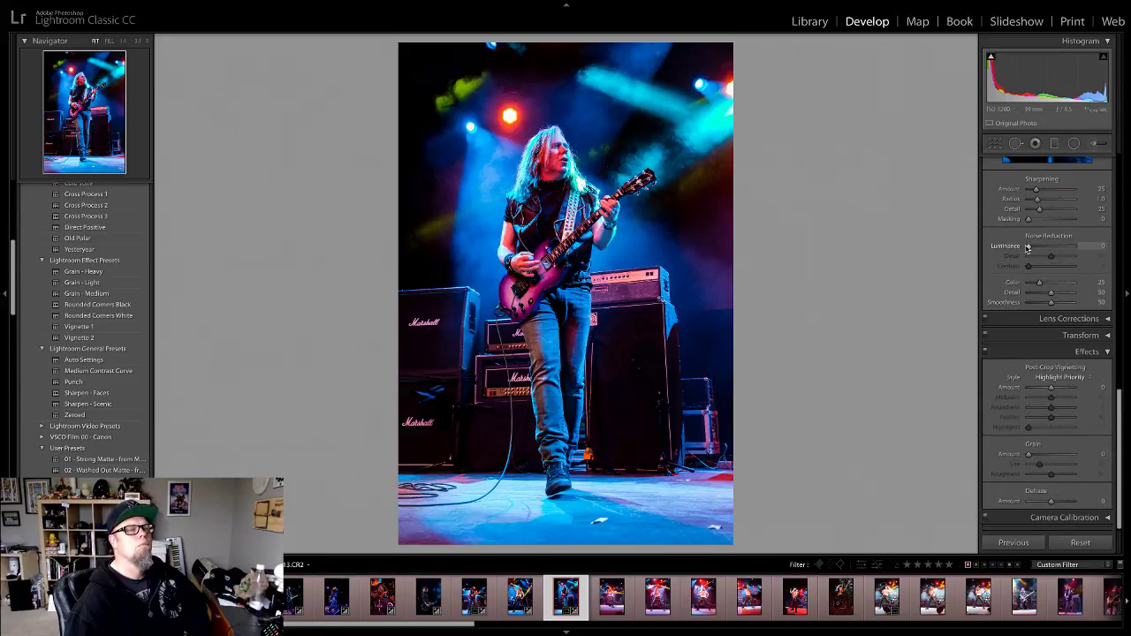
drag(1027, 247, 1032, 251)
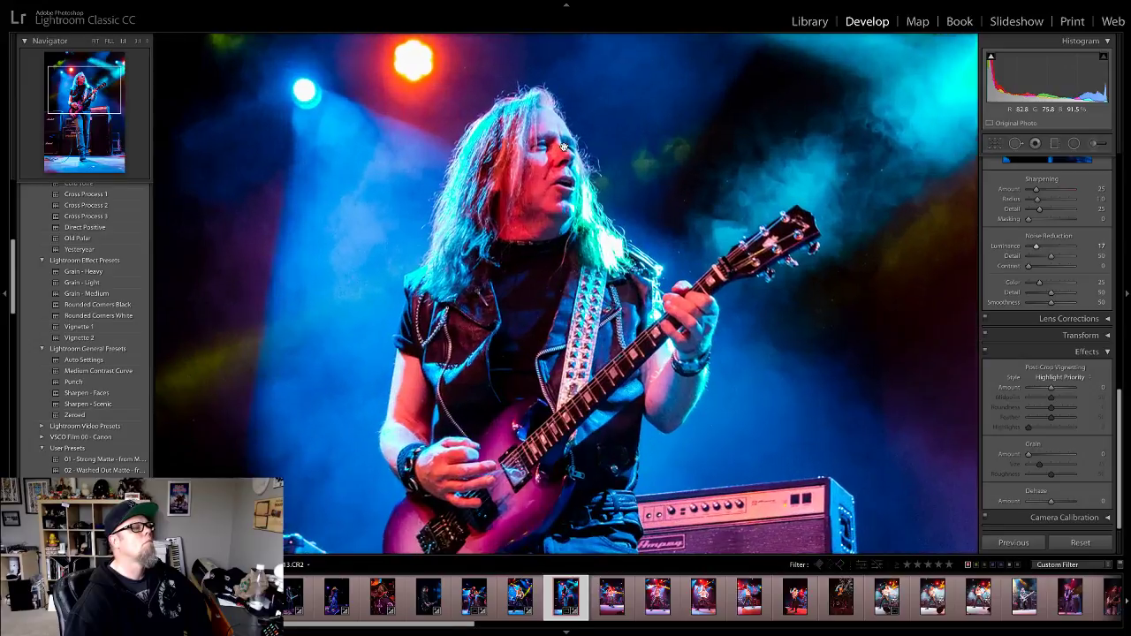
click(564, 148)
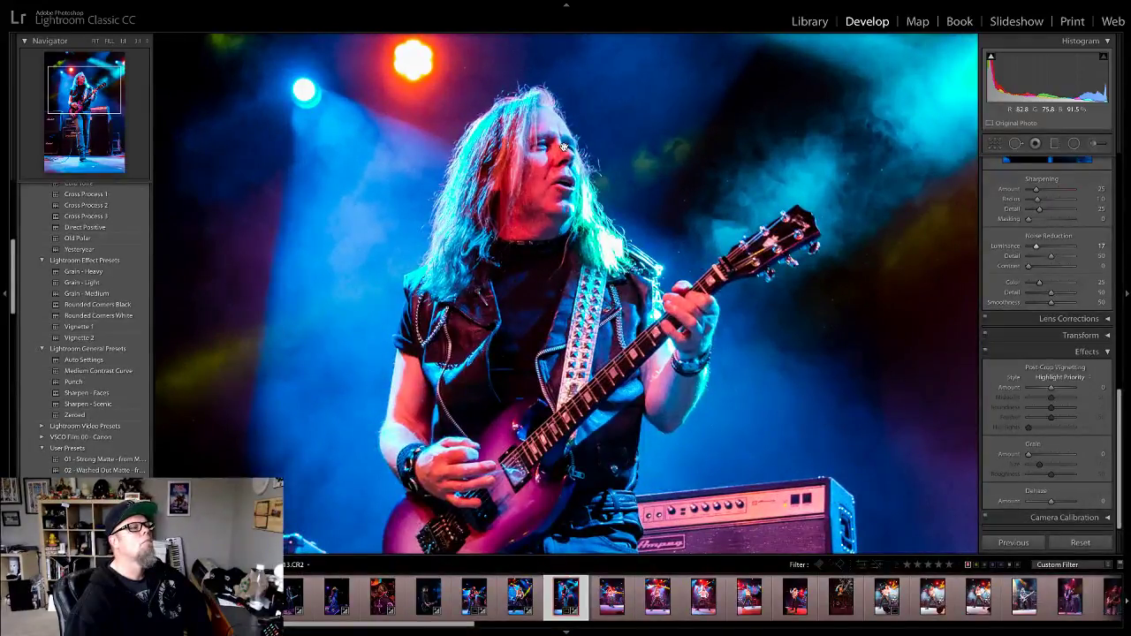
click(564, 148)
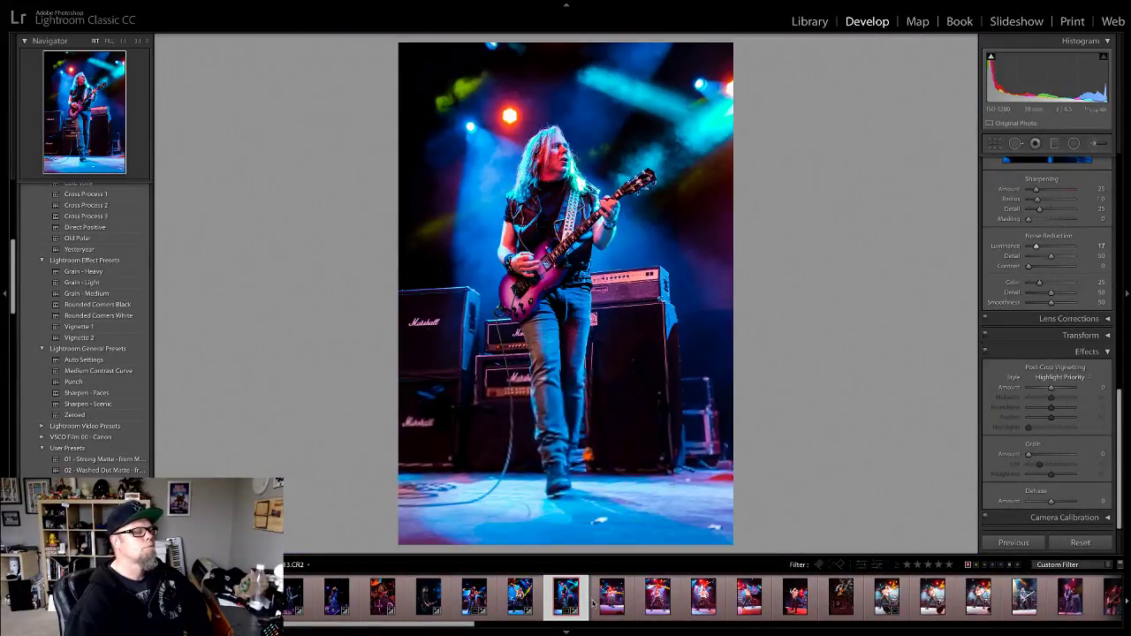
Step: Compare the next two singer photos, the outstretched-arm shot and the one pointing at the camera, examining face and arm up close
key(Right)
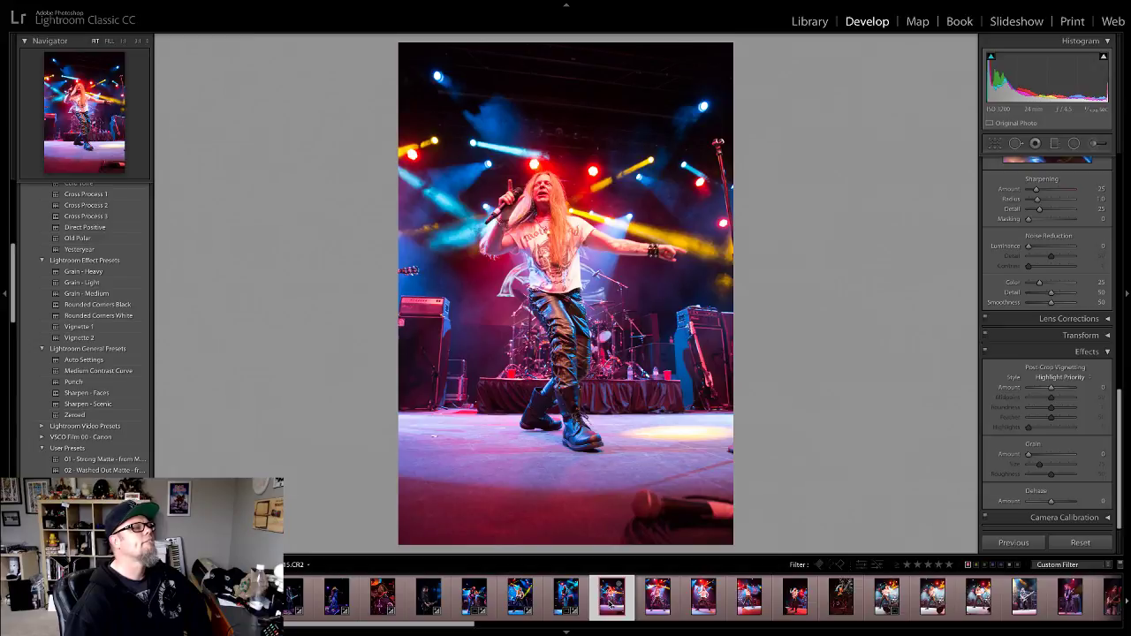
click(546, 256)
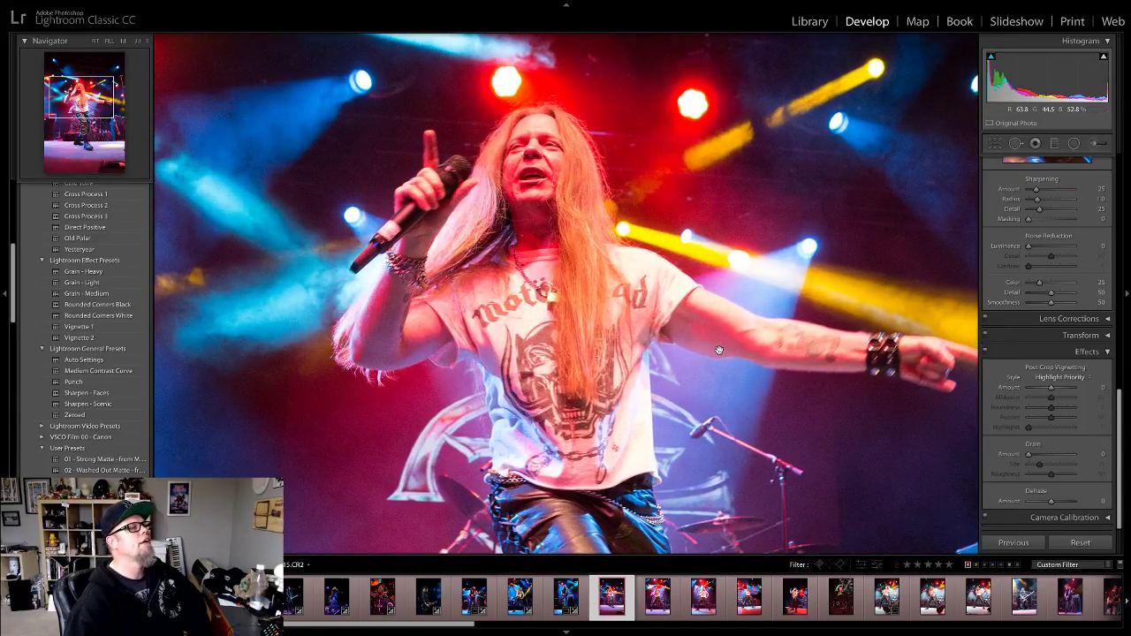
click(900, 348)
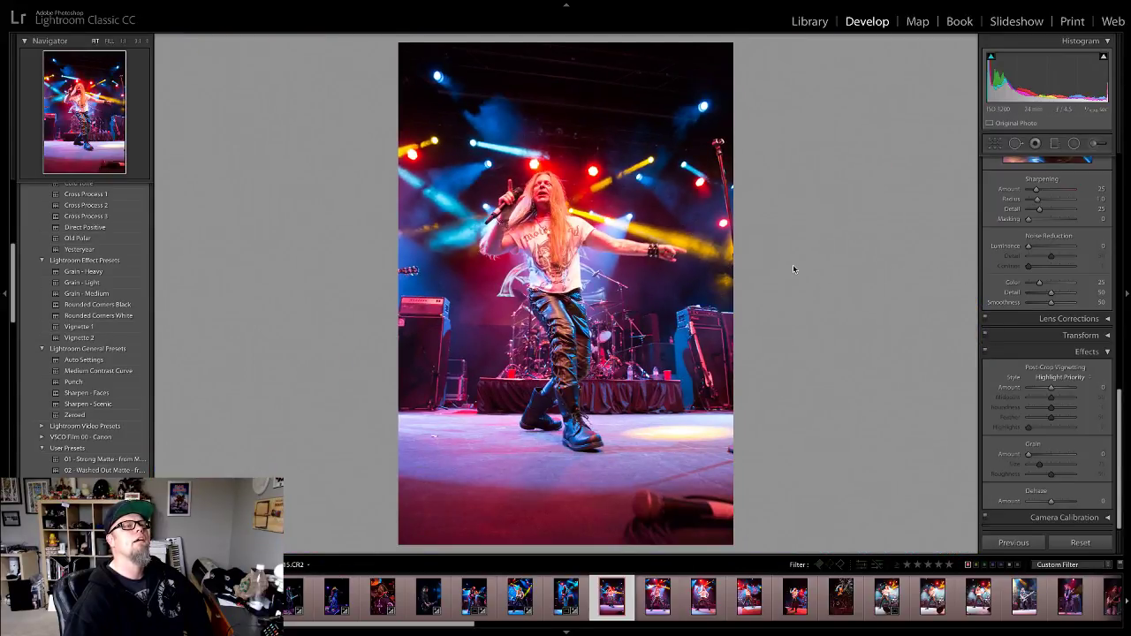
click(658, 253)
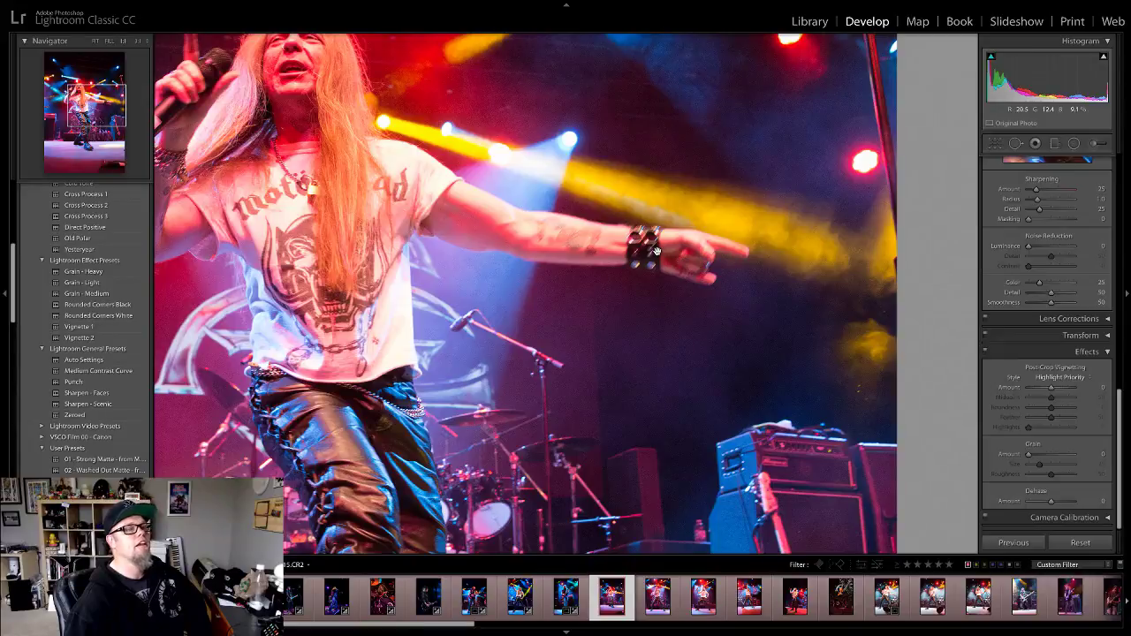
click(658, 252)
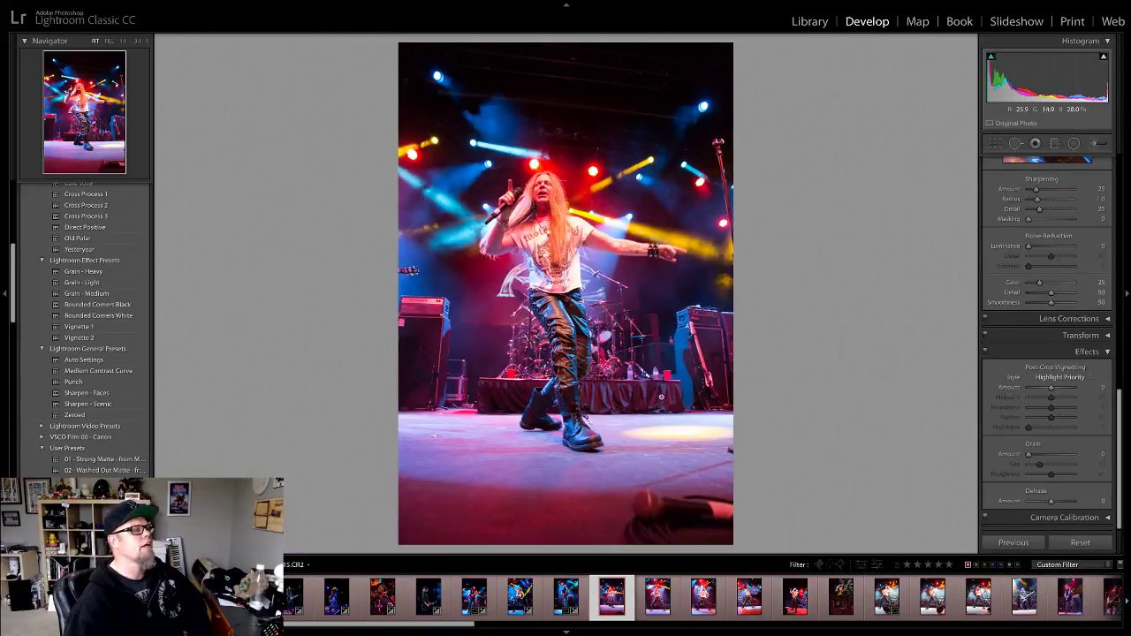
click(657, 598)
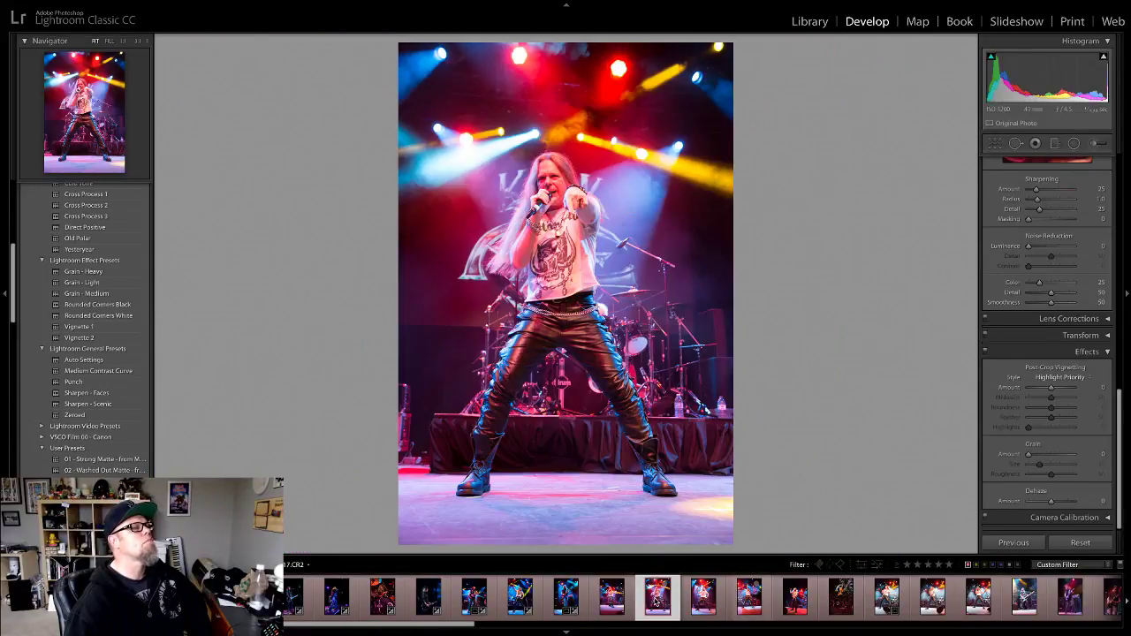
click(548, 181)
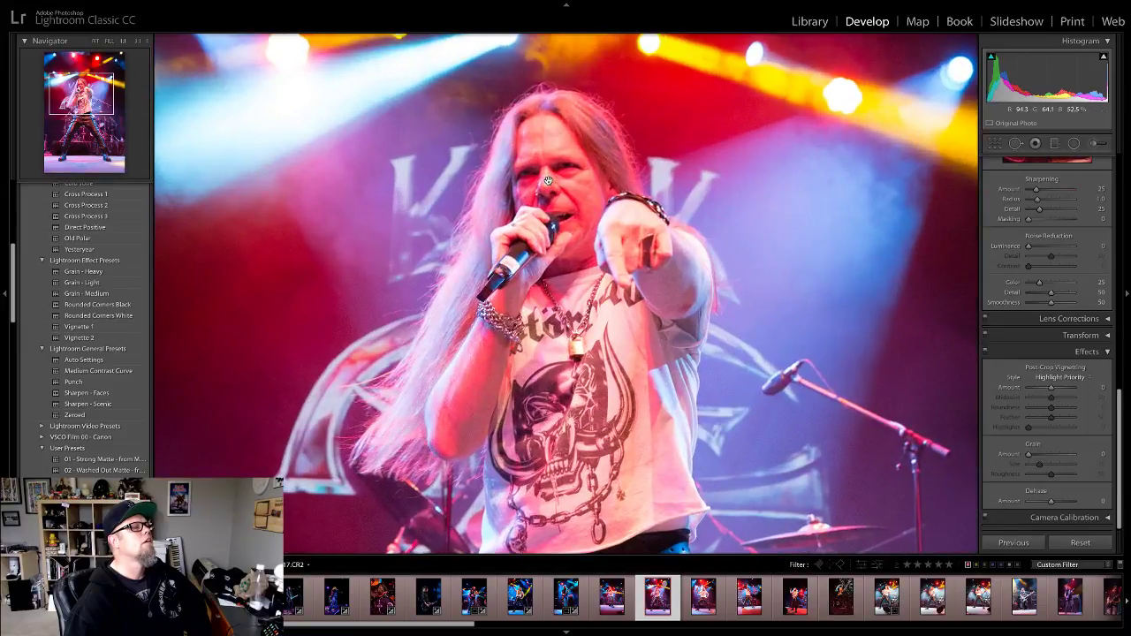
click(549, 185)
click(612, 598)
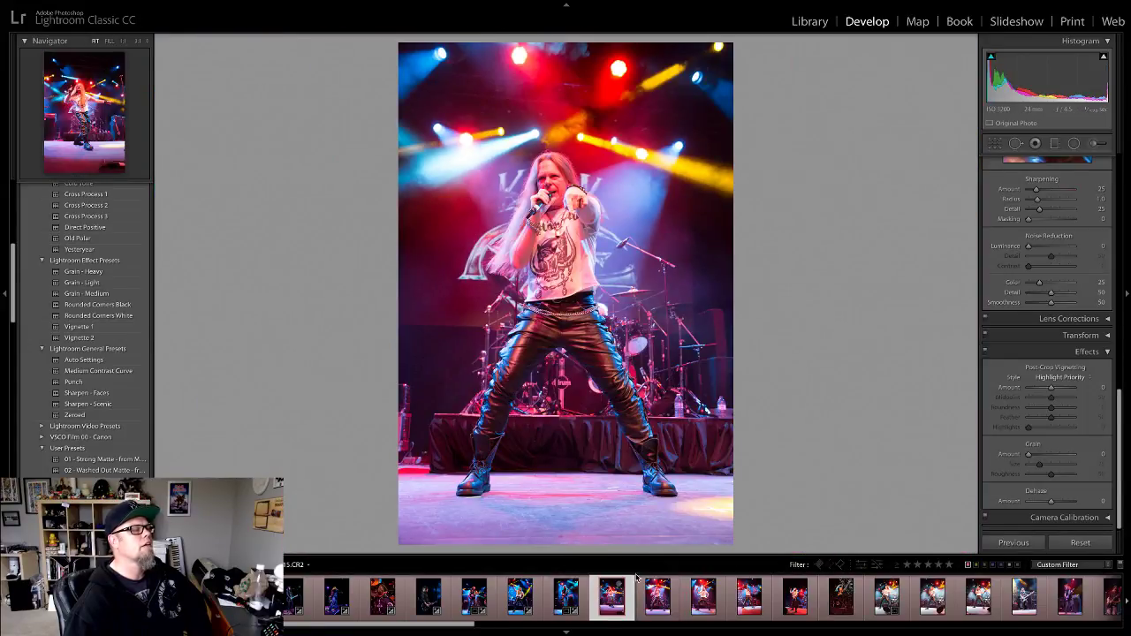
click(658, 598)
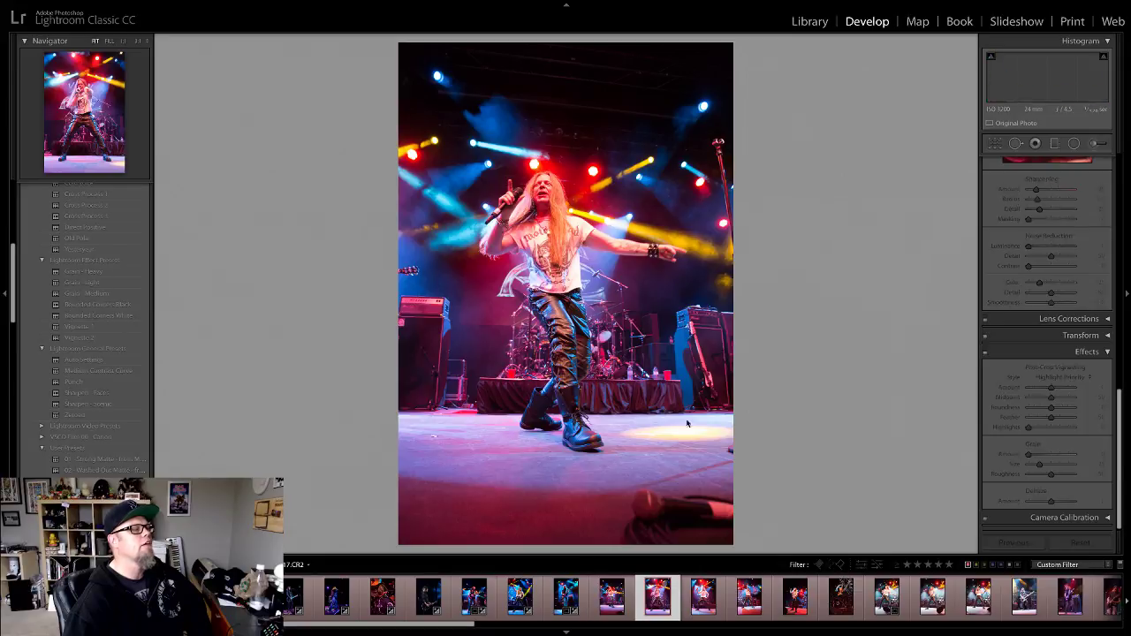
Step: Correct the white balance of the photo of the singer pointing at the camera by sampling his forehead, and apply the Punch preset
click(553, 182)
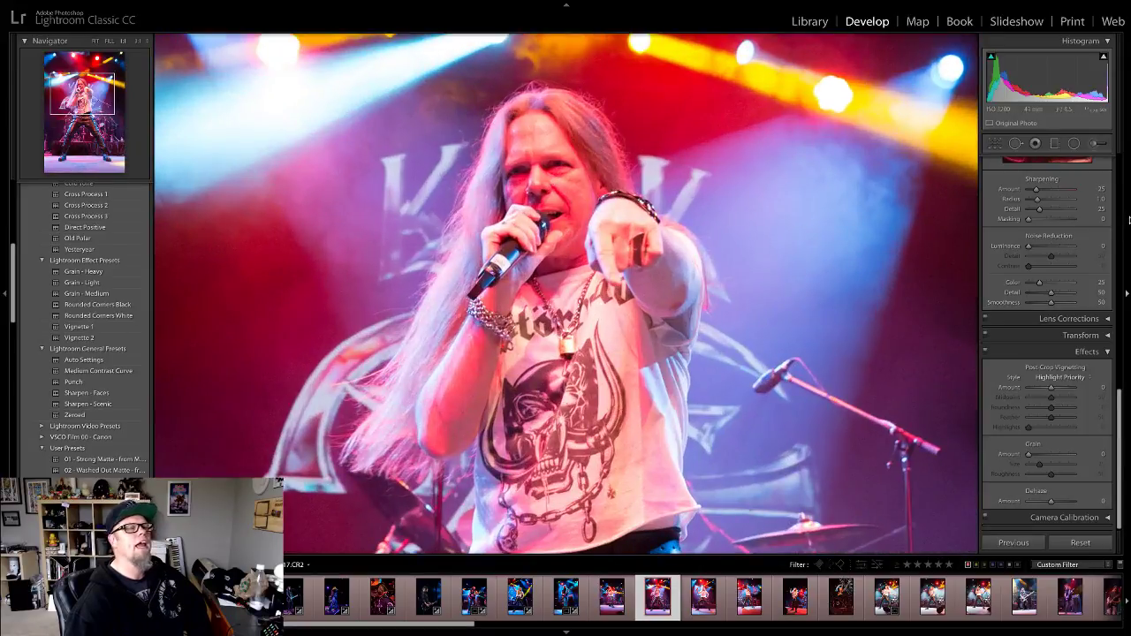
scroll(1039, 276, up, 5)
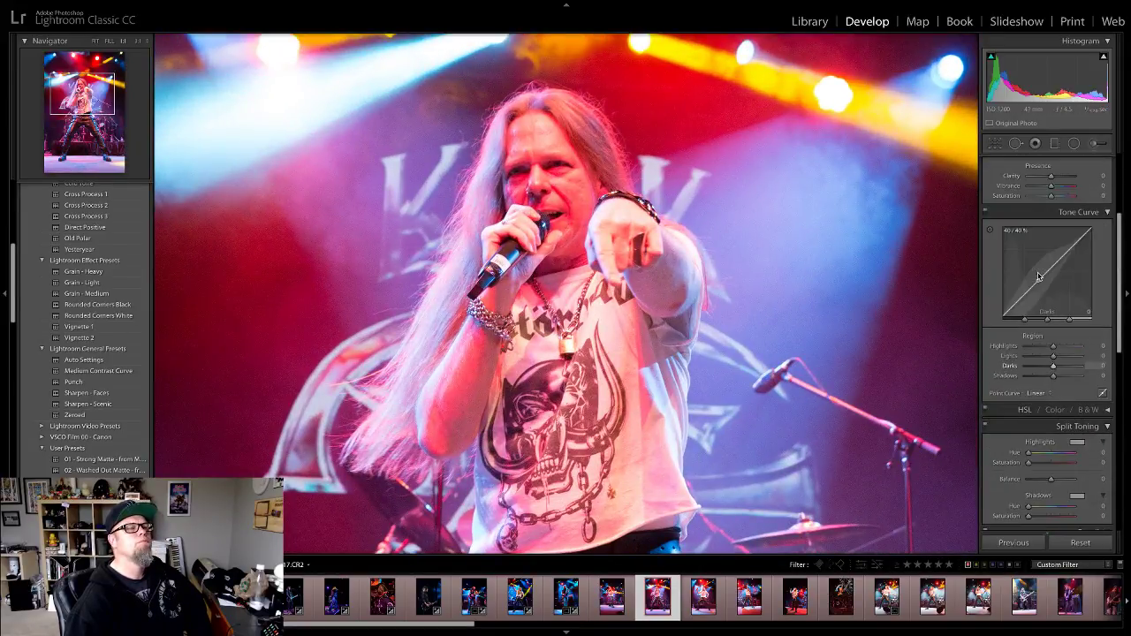
scroll(1039, 276, up, 3)
click(997, 196)
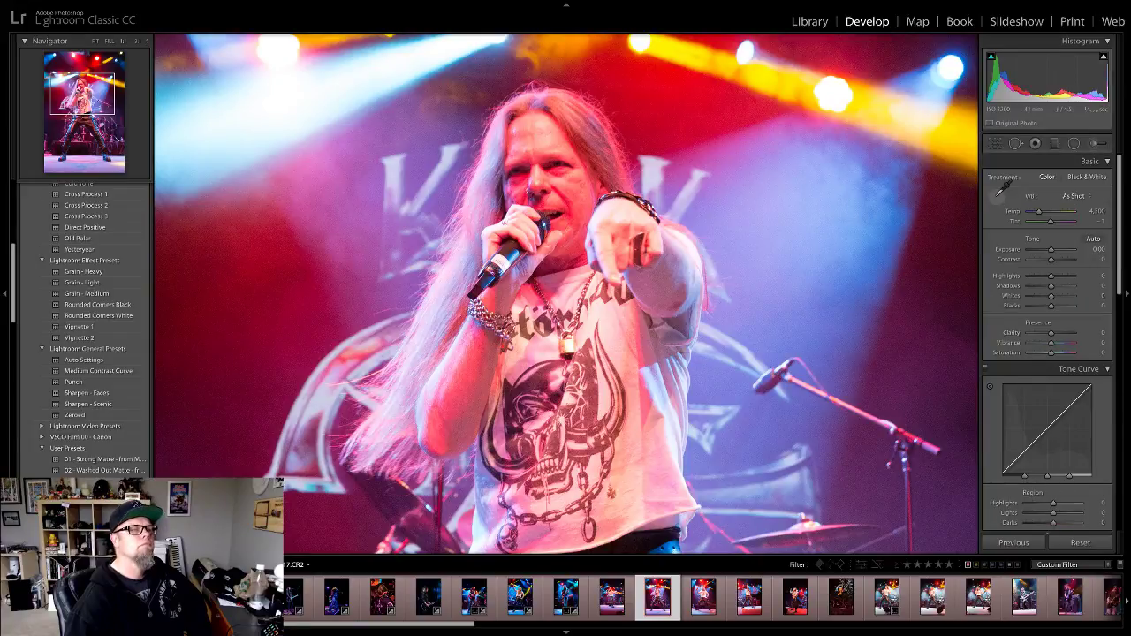
click(538, 150)
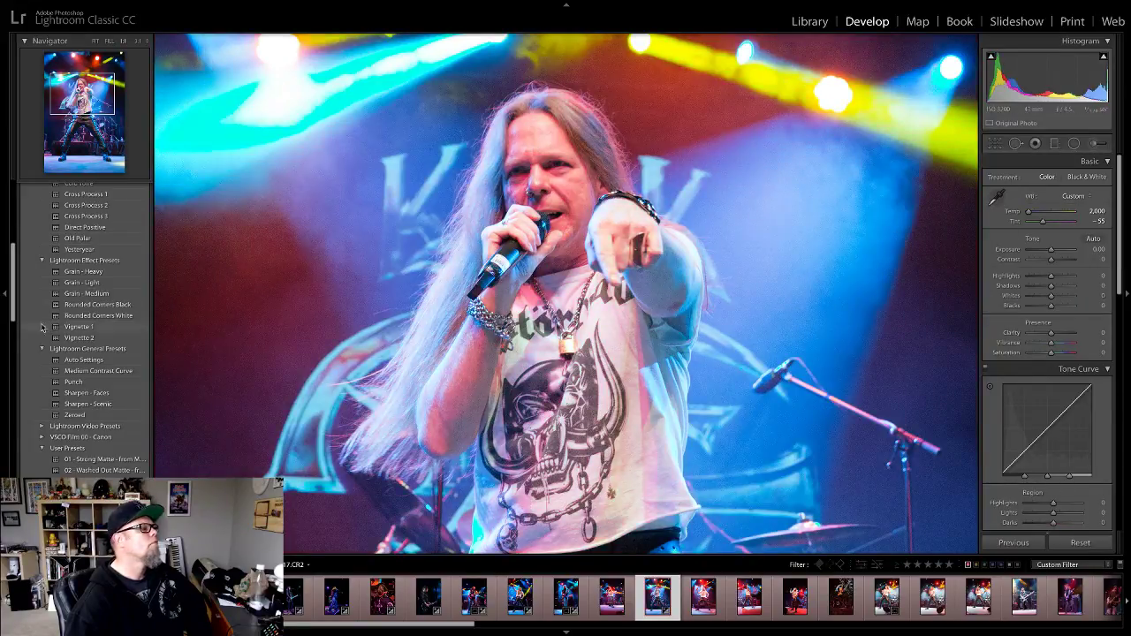
scroll(93, 424, up, 1)
click(77, 388)
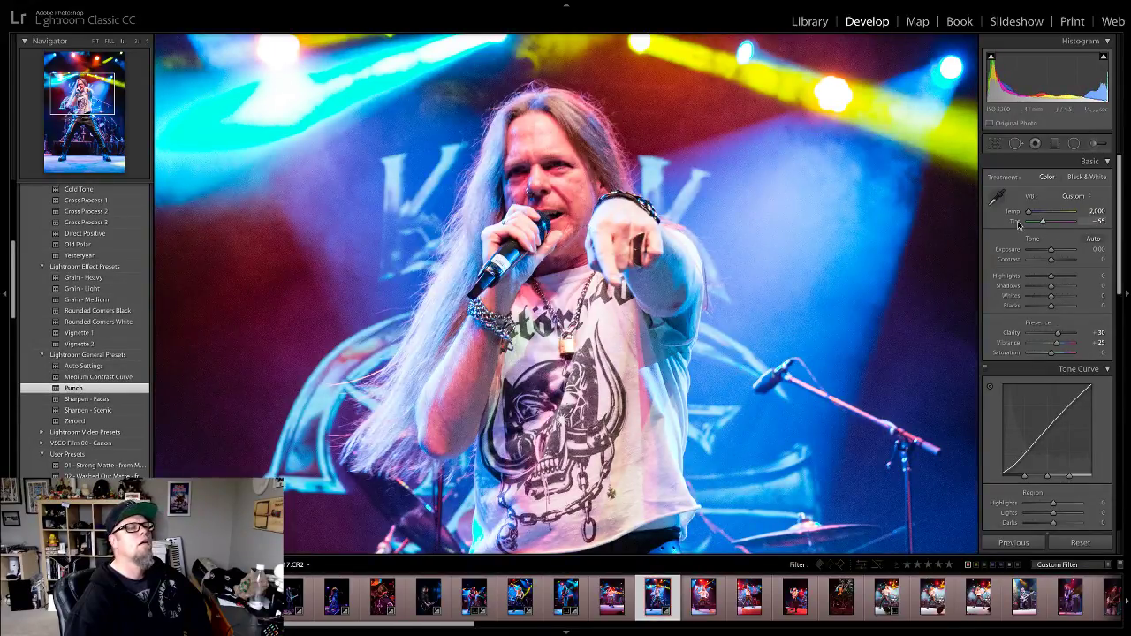
Step: Lower Highlights to -47 and Blacks to -68 on the photo of the singer pointing at the camera
drag(1051, 274, 1034, 307)
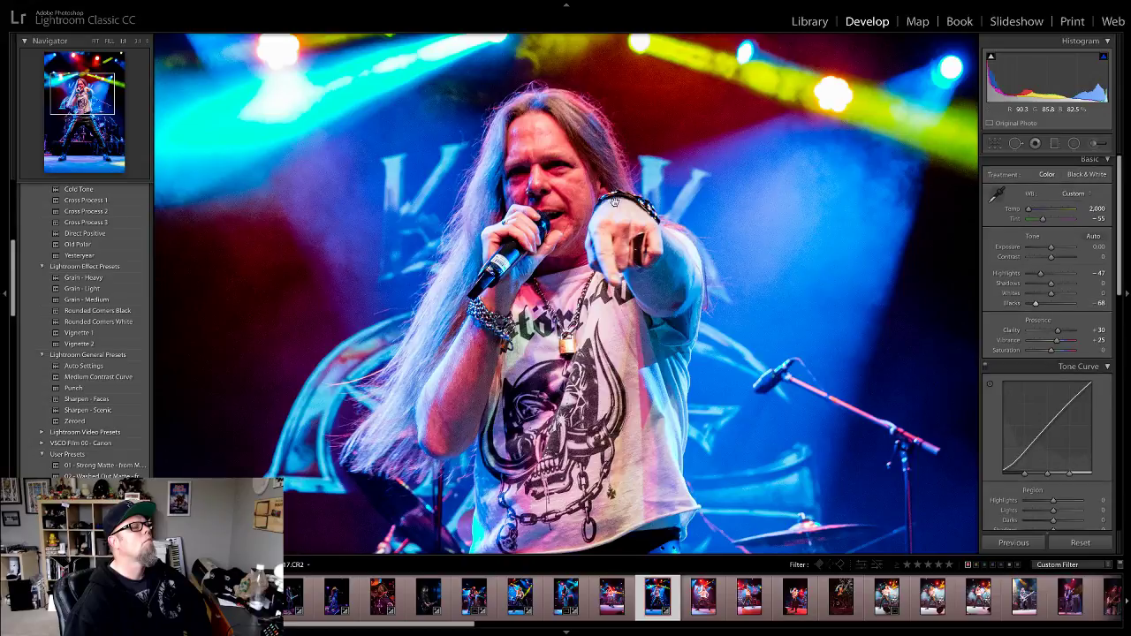
key(z)
Step: Set Luminance noise reduction to 14 on the pointing singer photo and check his face and arm up close
scroll(1060, 336, down, 6)
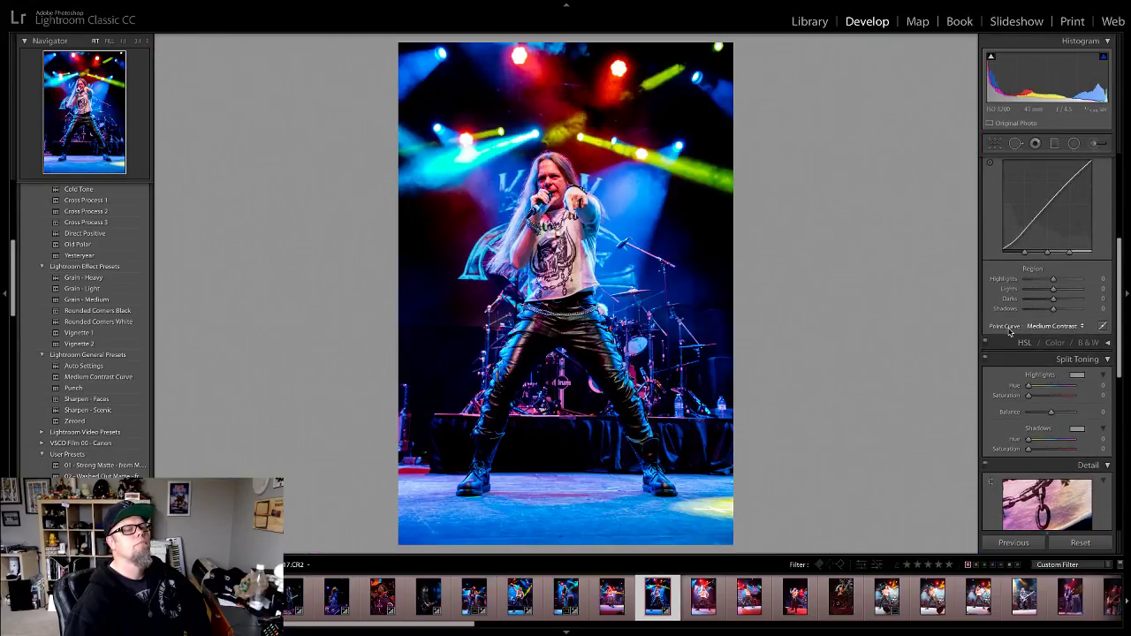
scroll(1016, 327, down, 5)
drag(1028, 382, 1033, 384)
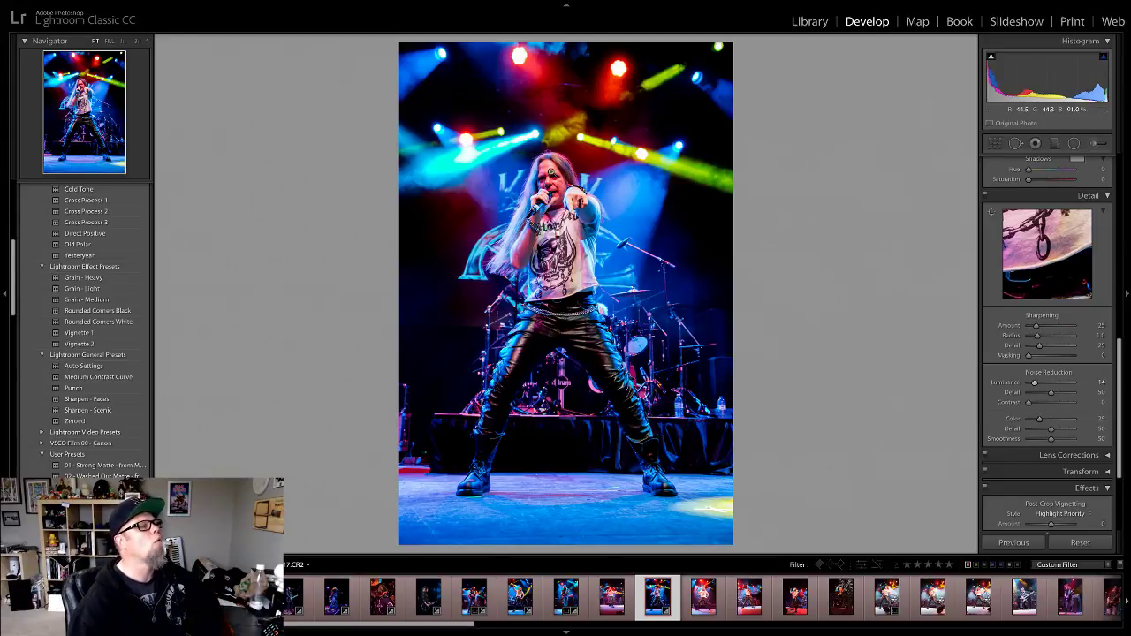
click(551, 172)
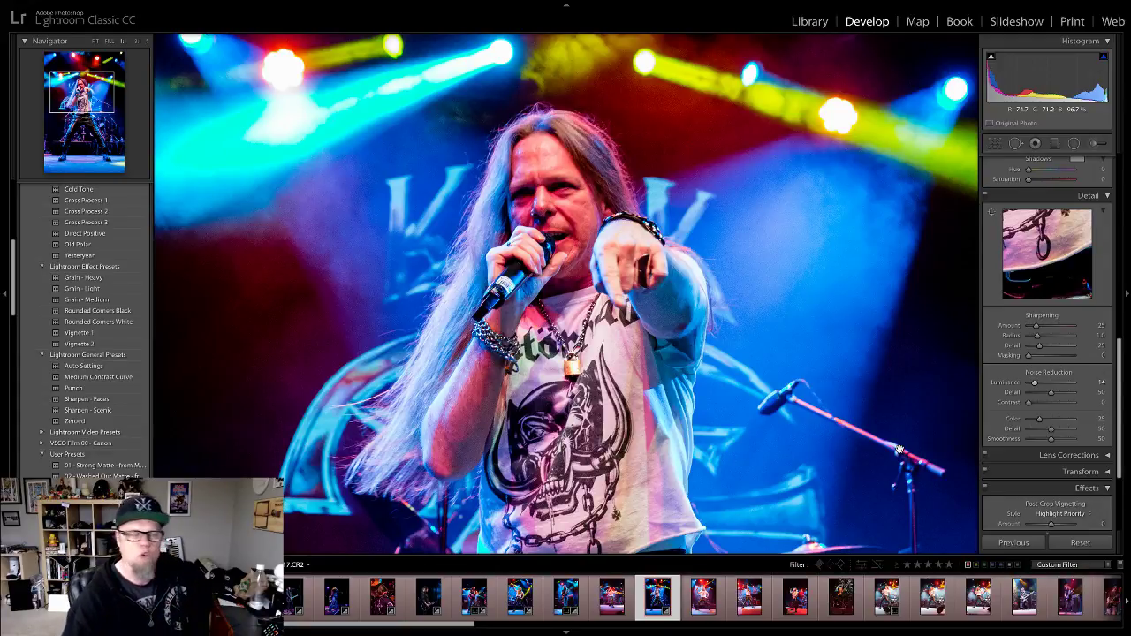
click(581, 213)
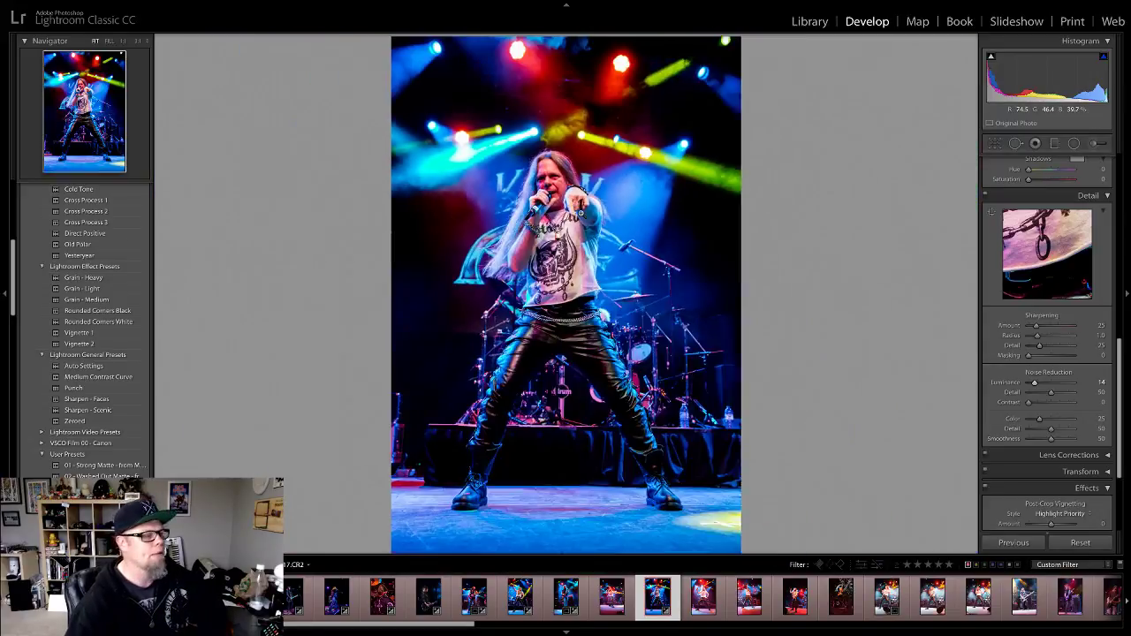
Step: Open the next photo, showing the singer holding the microphone out with his other hand on his hip
click(703, 608)
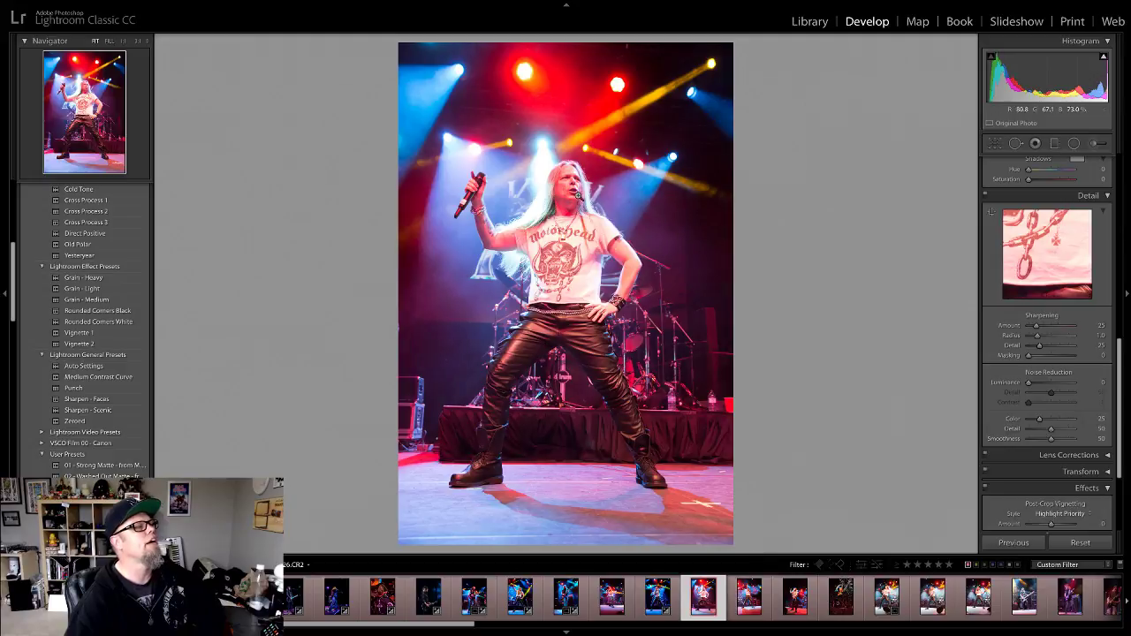
Step: Set the white balance by sampling the singer's face, and apply the Punch preset to the photo
click(573, 213)
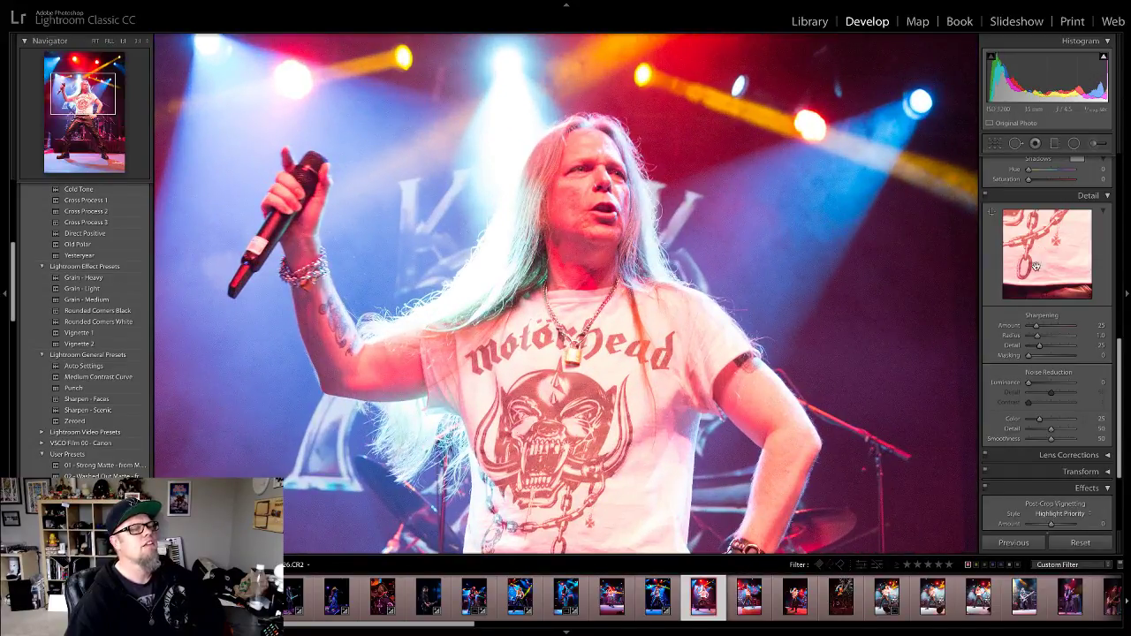
scroll(1052, 265, up, 10)
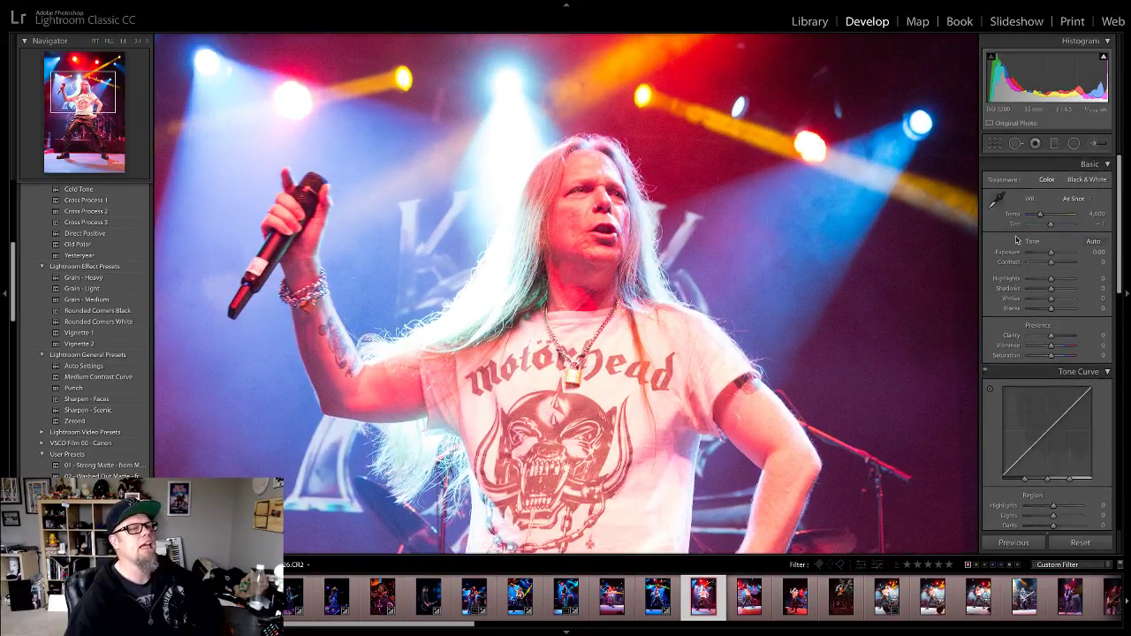
click(999, 190)
click(592, 210)
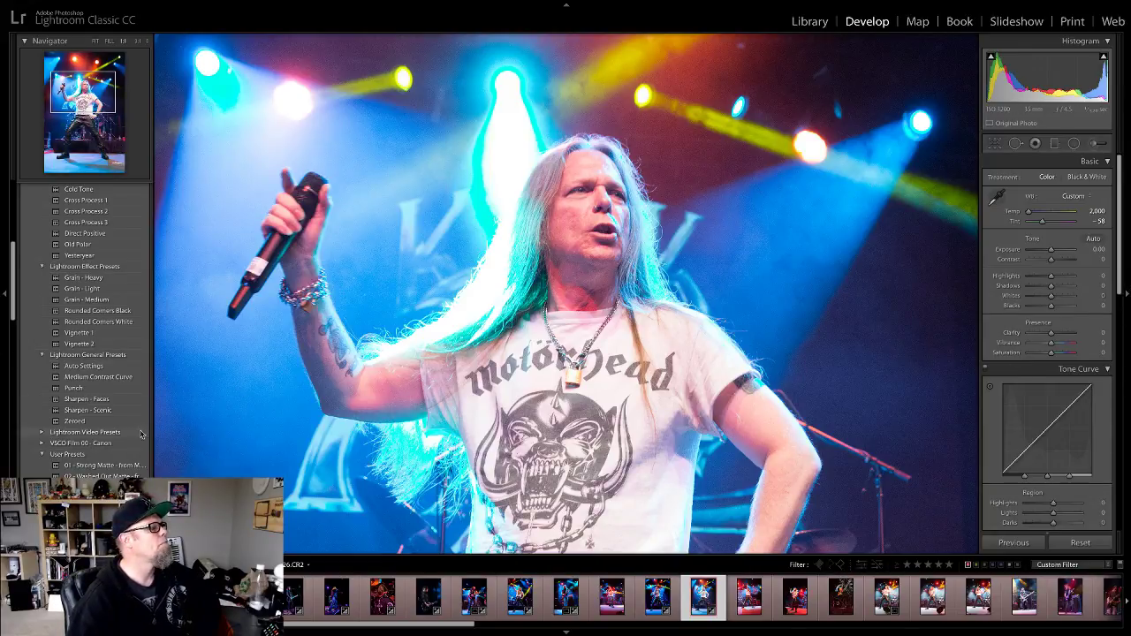
click(91, 378)
click(78, 389)
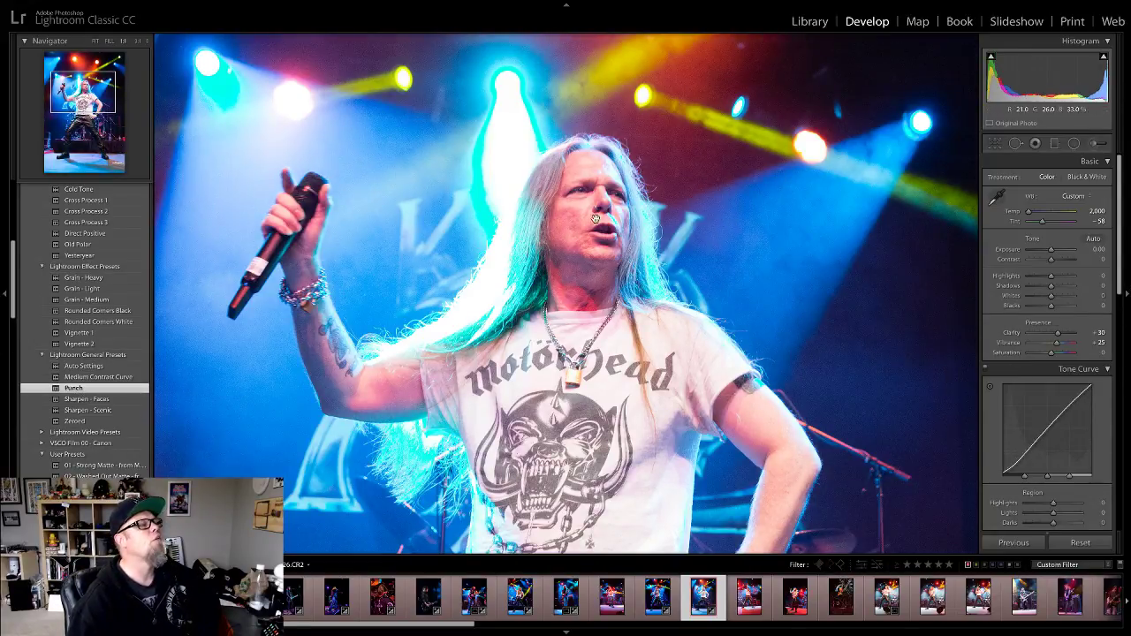
Step: Set Highlights to −46 and Blacks to −45, and check the result across the enlarged photo
key(z)
drag(1051, 305, 1039, 278)
click(575, 176)
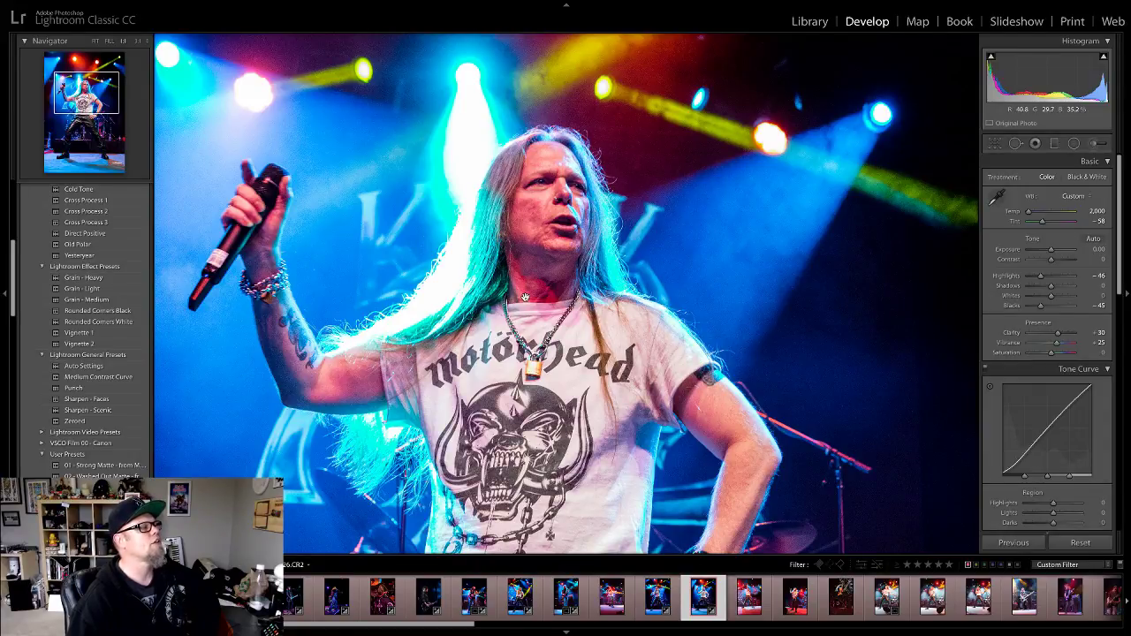
scroll(617, 352, down, 10)
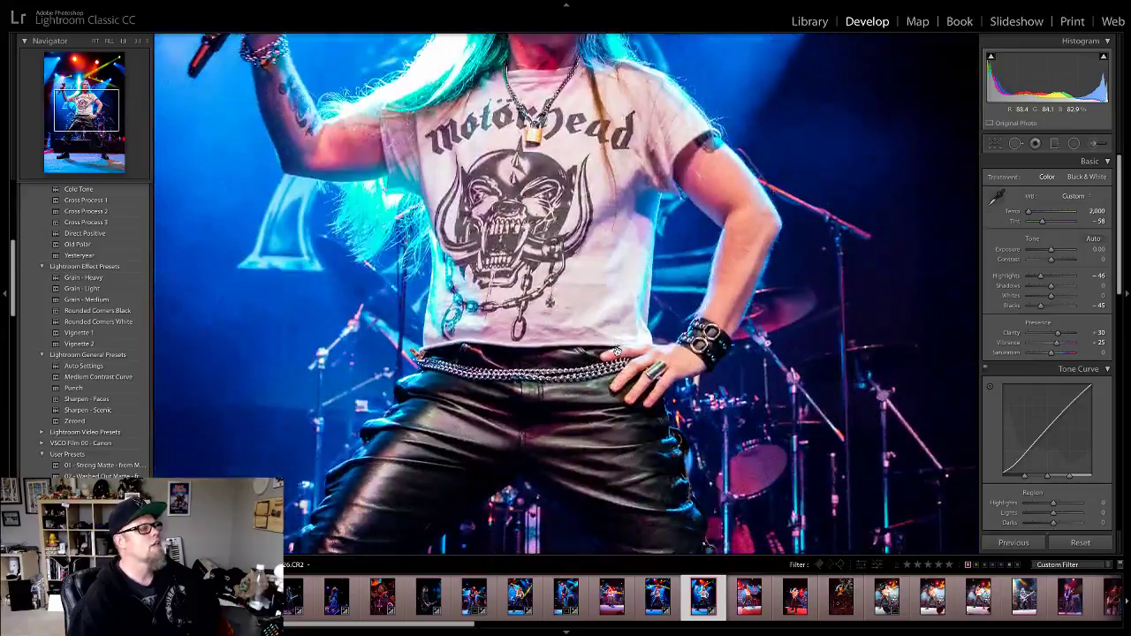
scroll(617, 351, down, 5)
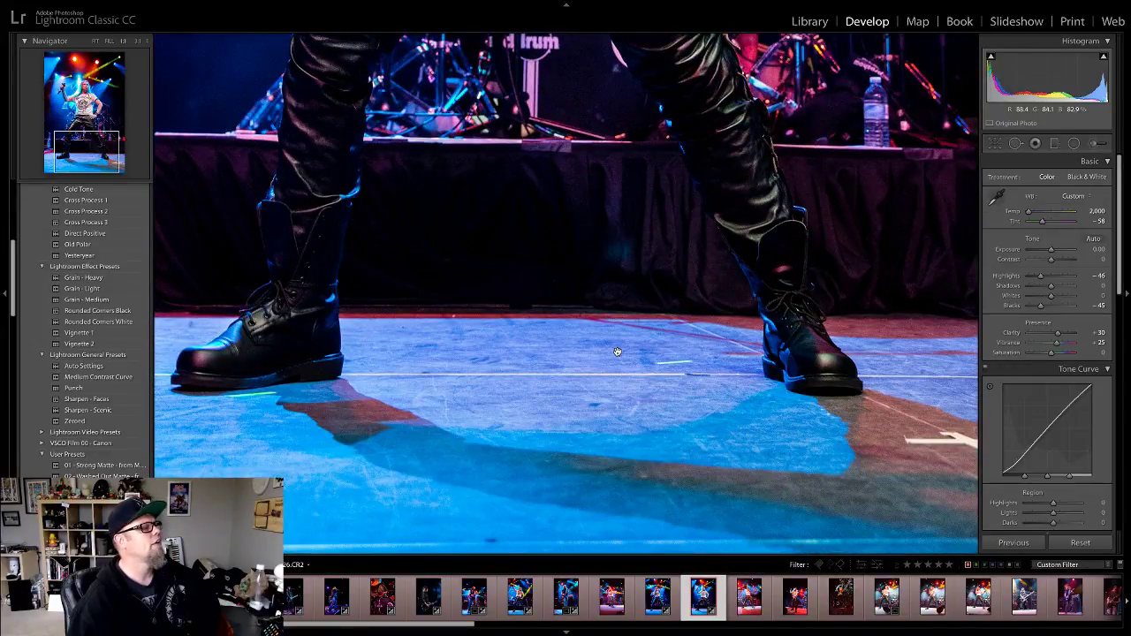
scroll(617, 351, up, 15)
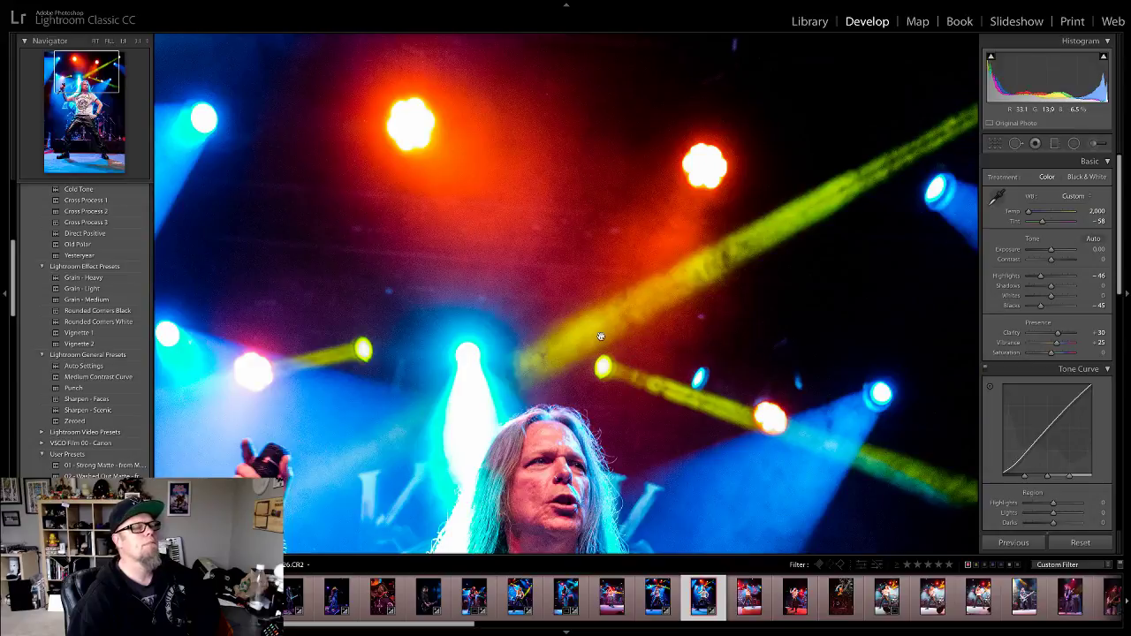
click(601, 336)
Step: Set the photo's Luminance noise reduction to 19
scroll(1032, 329, down, 10)
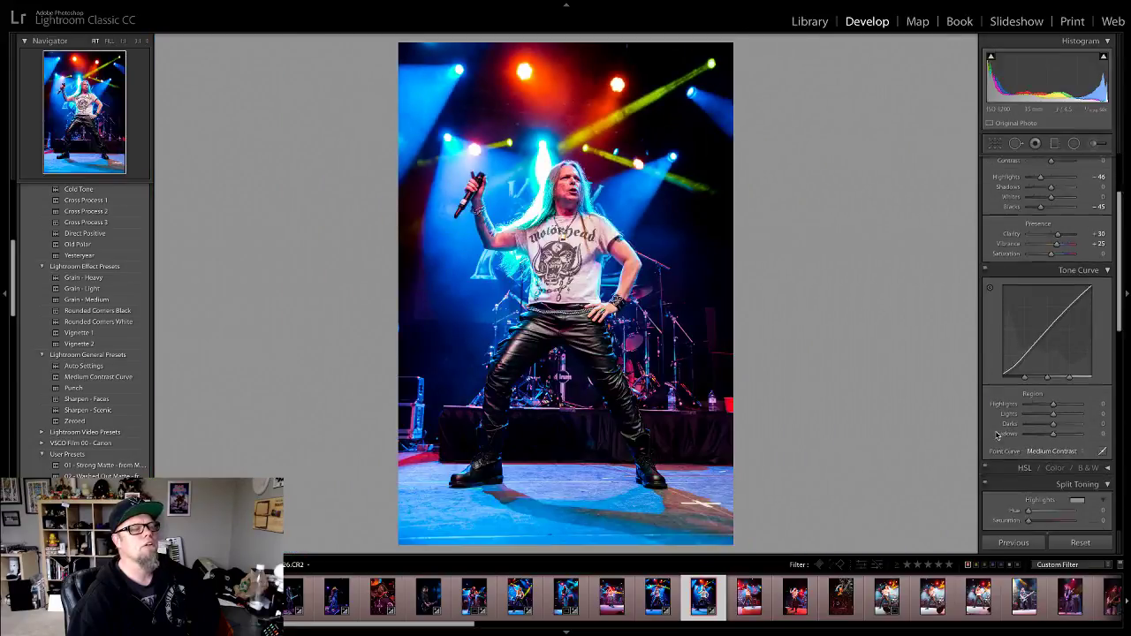
scroll(1032, 329, up, 1)
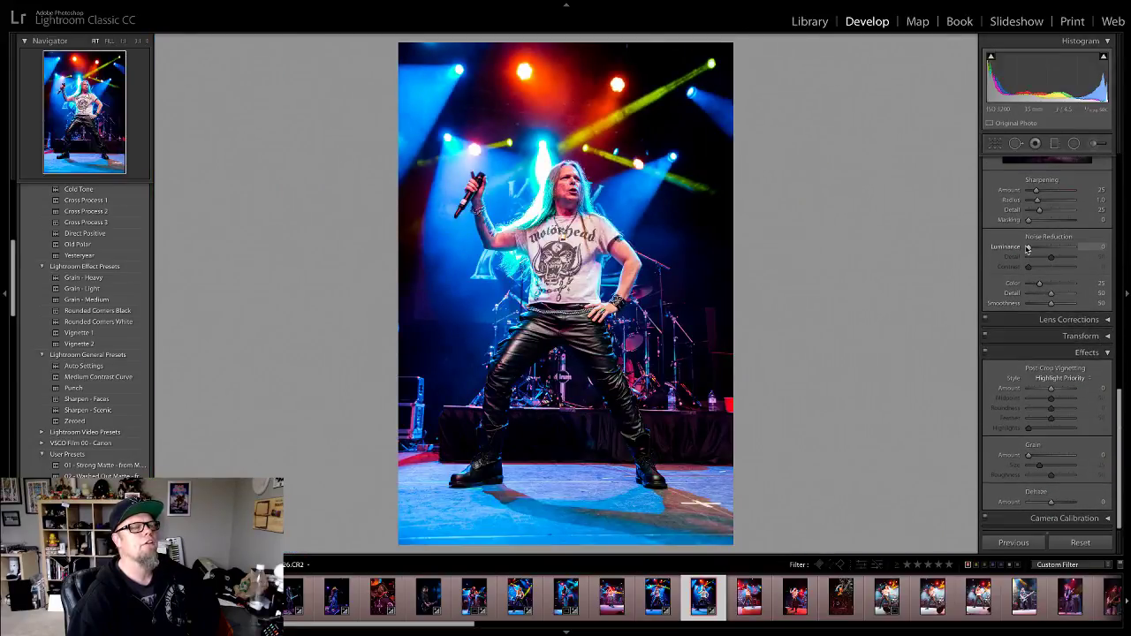
drag(1029, 247, 1038, 250)
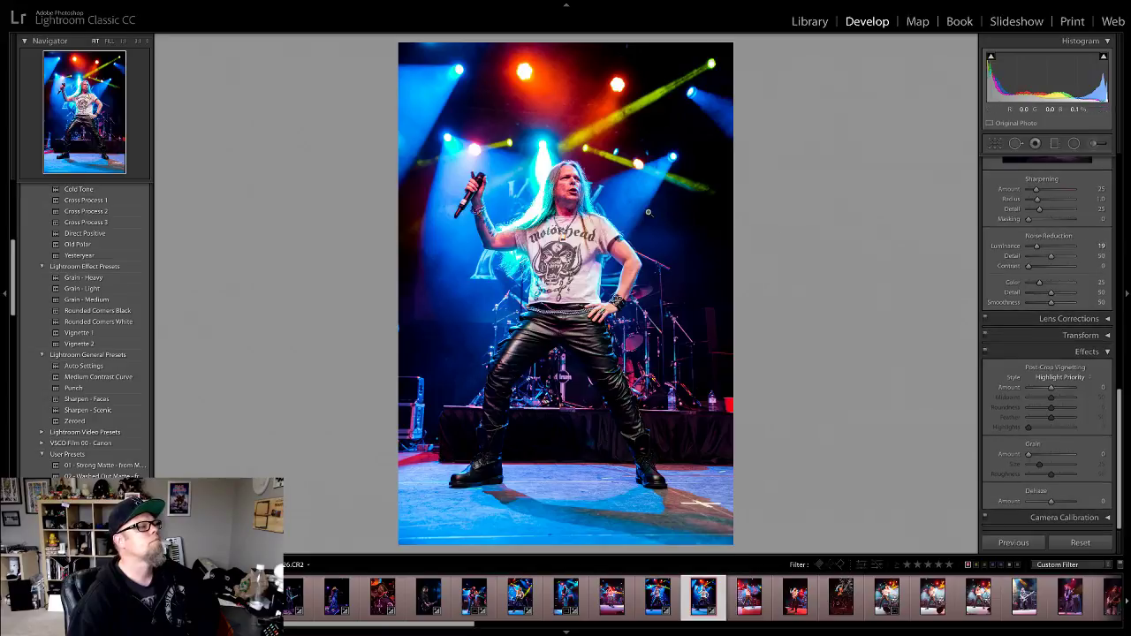
click(771, 222)
click(951, 233)
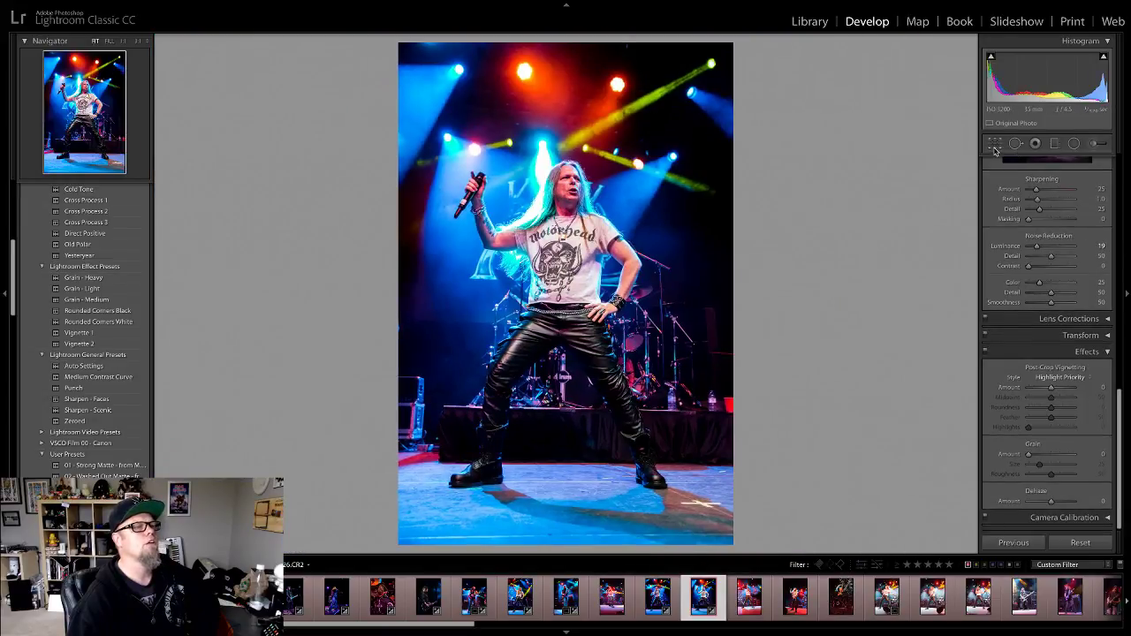
Step: Straighten the photo with a crop angle of −1.39 and apply the crop
click(994, 144)
drag(738, 549, 748, 549)
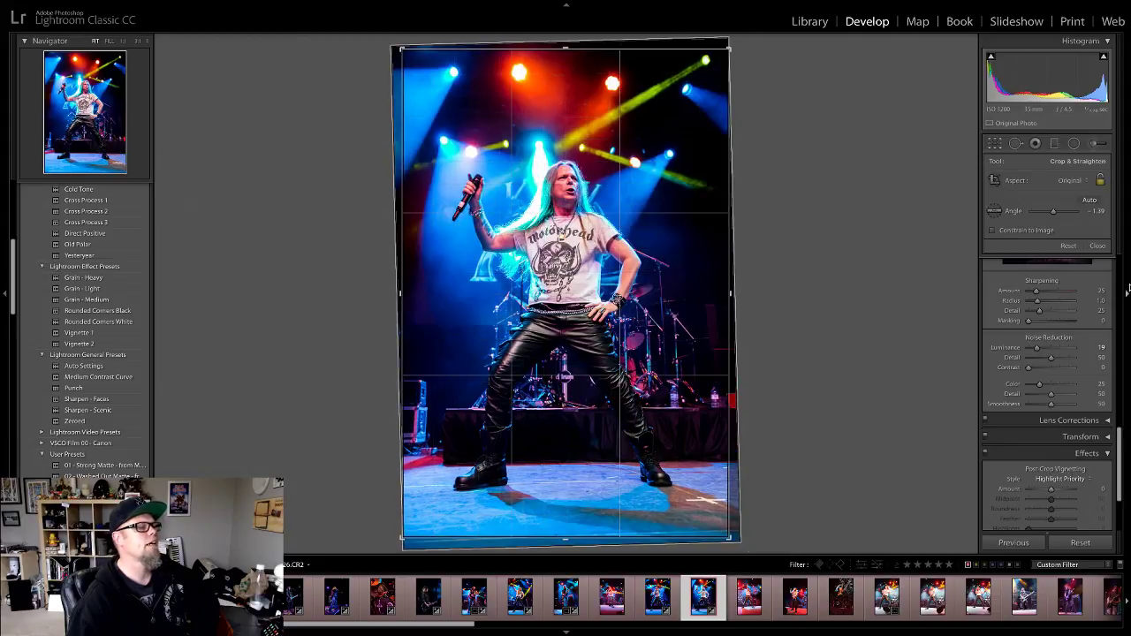
click(1098, 246)
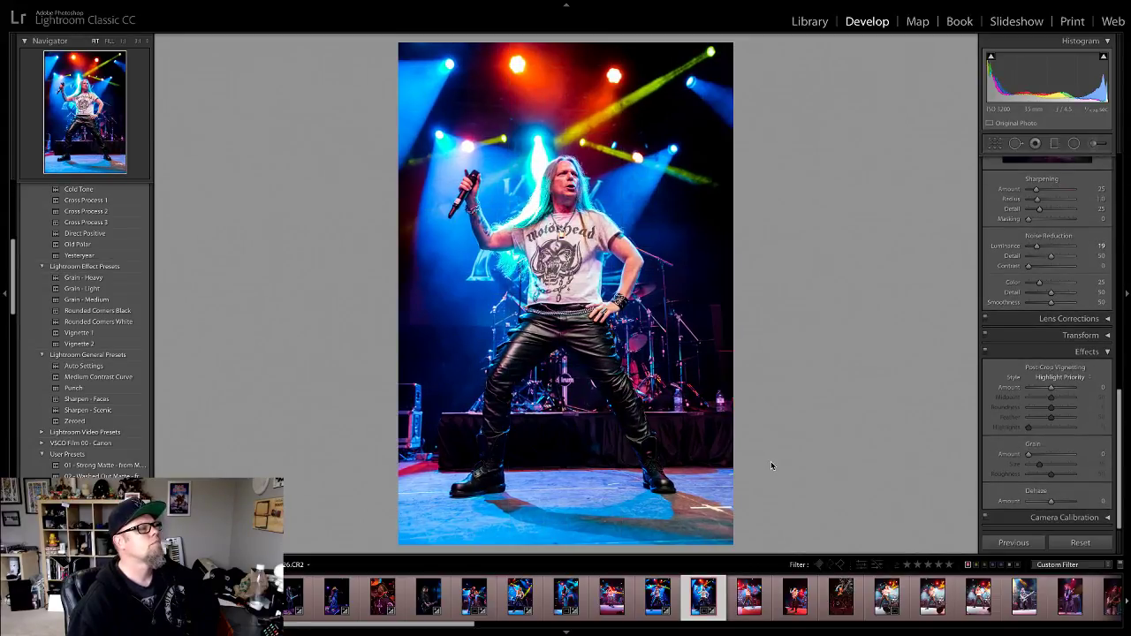
Step: Open the next photo, with the singer's arm raised, and crop it tighter by trimming its right and bottom edges
click(749, 596)
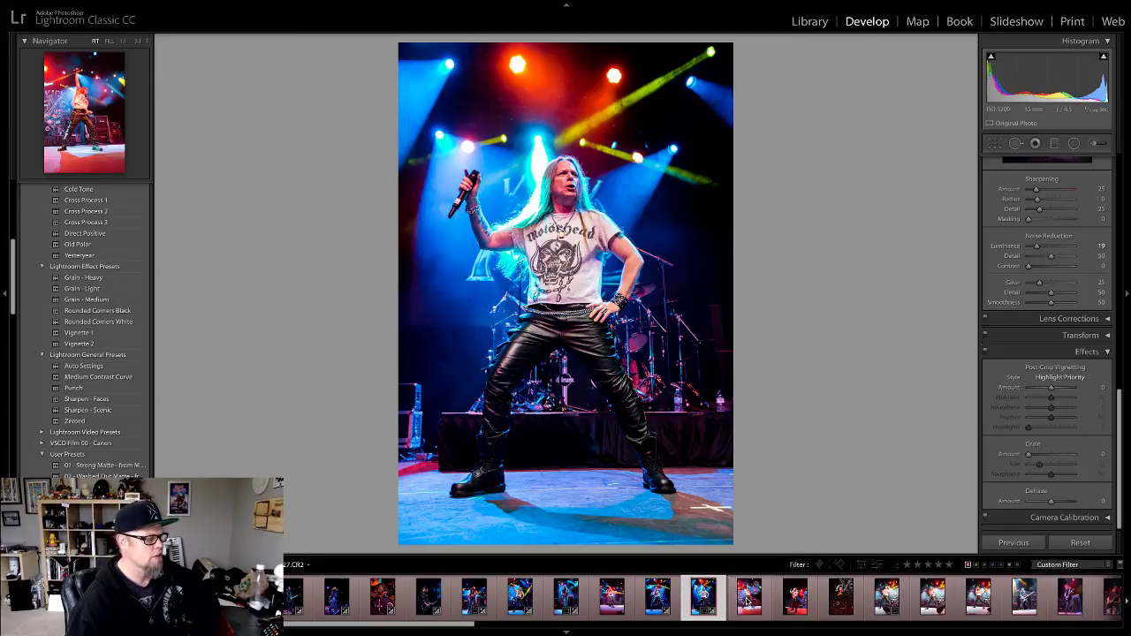
click(749, 598)
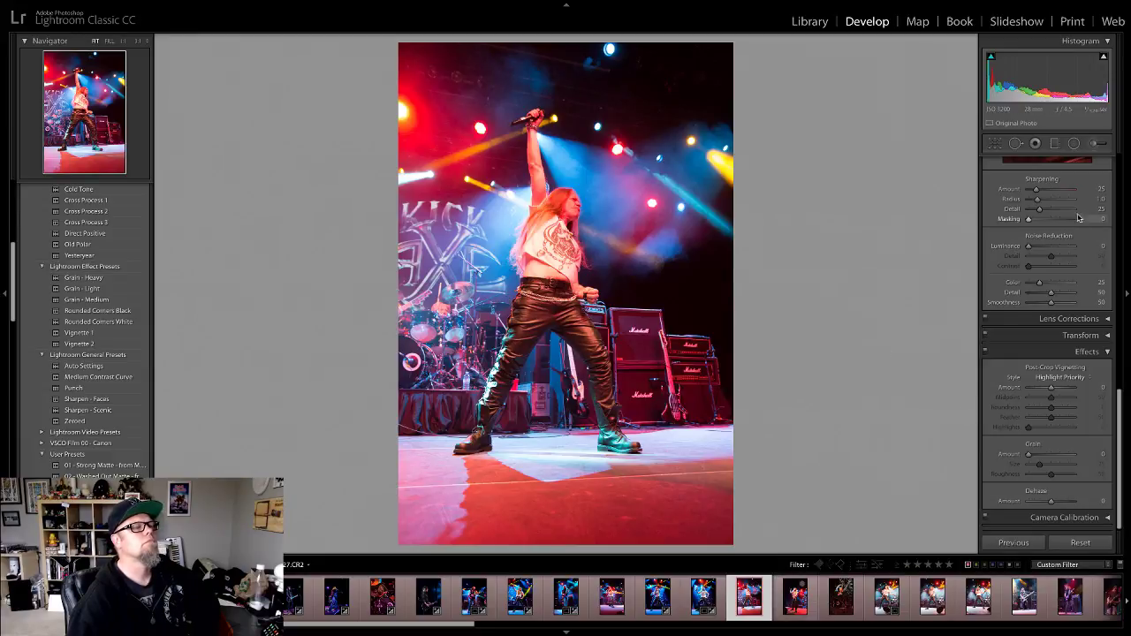
click(994, 143)
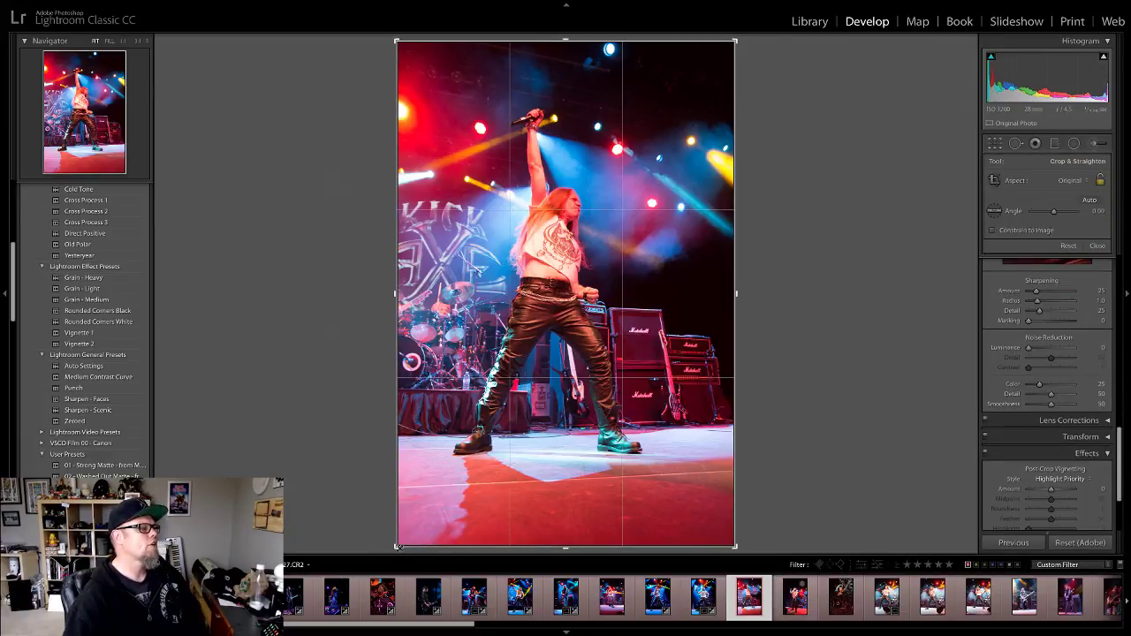
drag(399, 547, 422, 510)
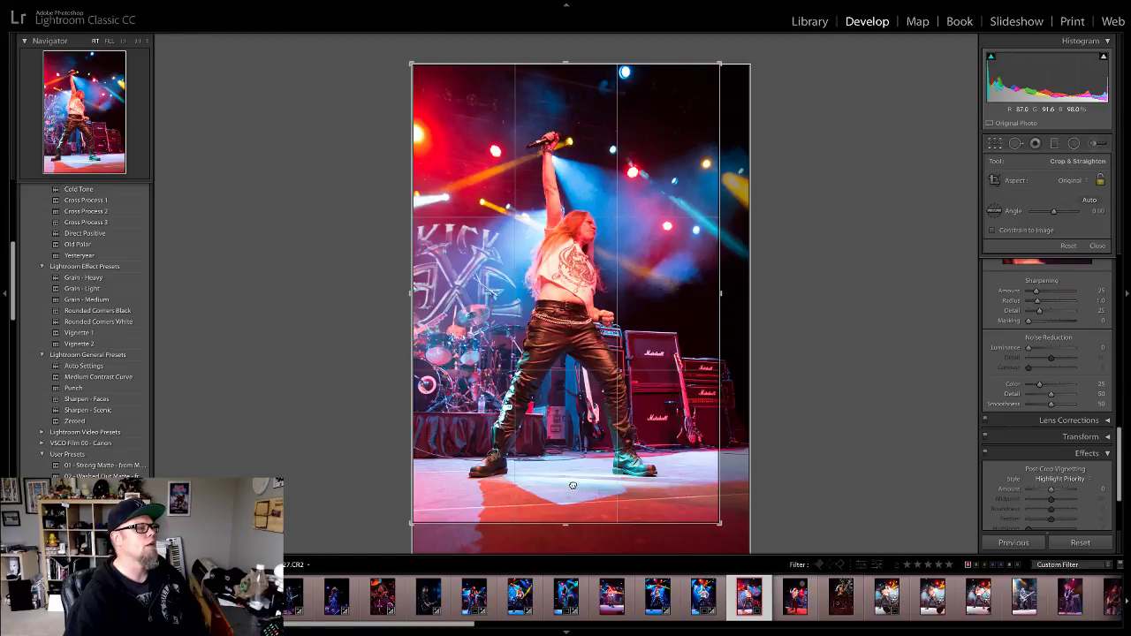
click(1097, 245)
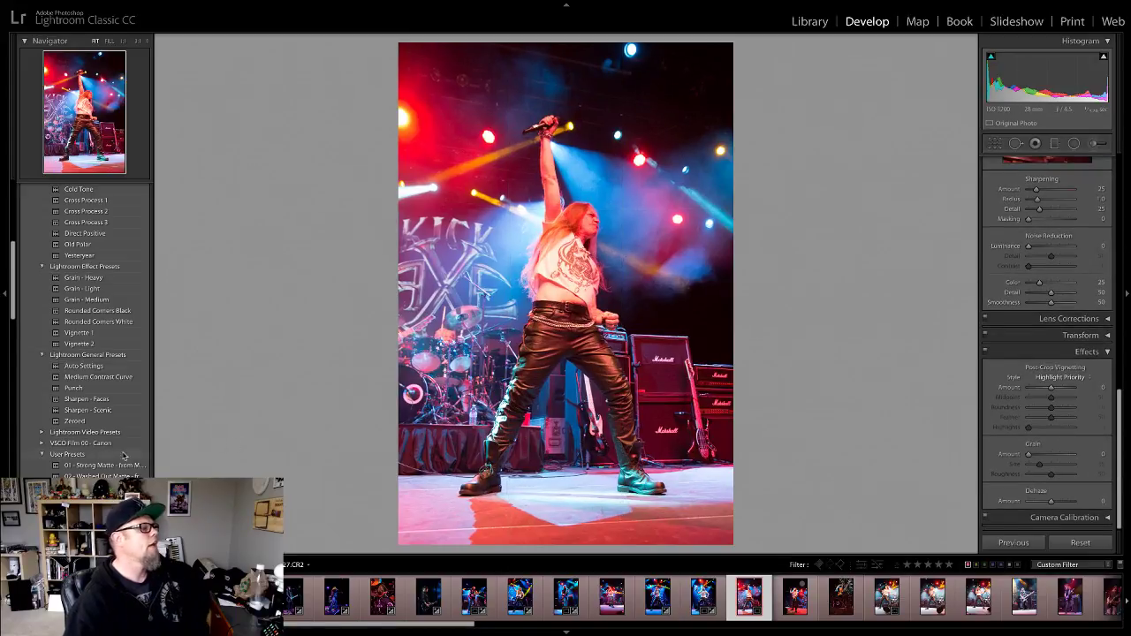
Step: Apply the Punch preset to the raised-arm photo and set its white balance by sampling the singer's face
click(73, 386)
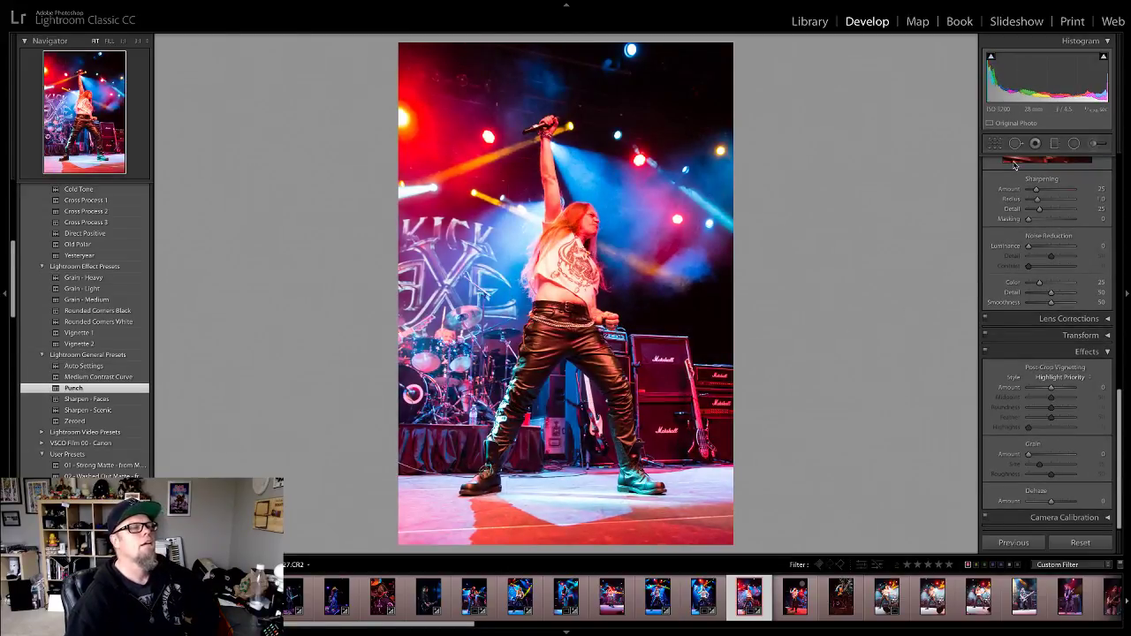
scroll(1026, 228, up, 10)
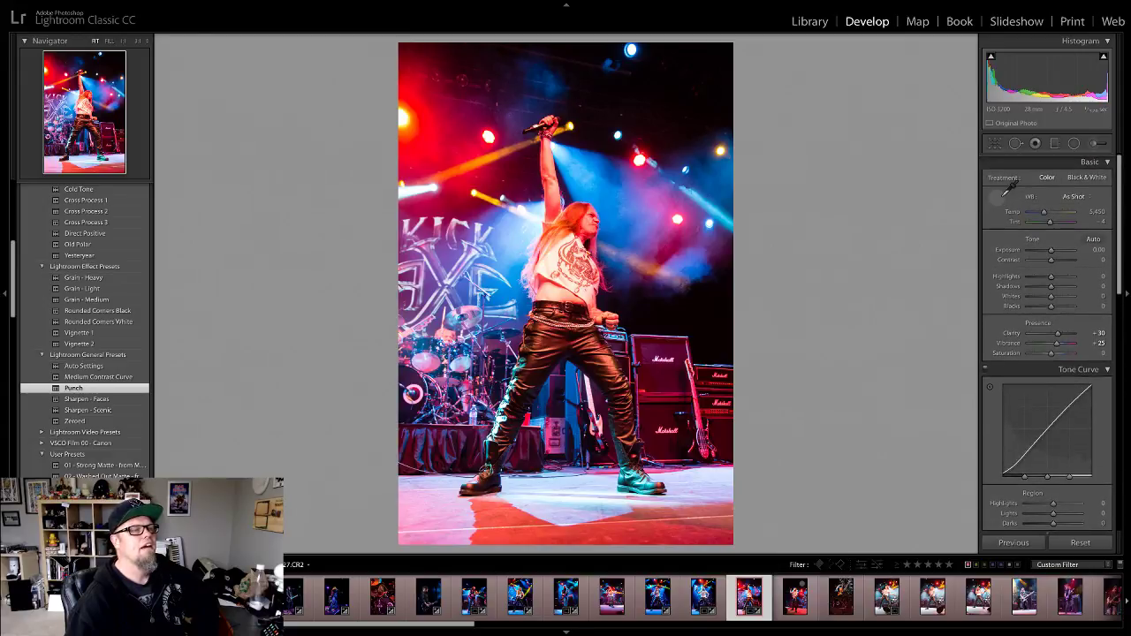
click(996, 196)
click(594, 226)
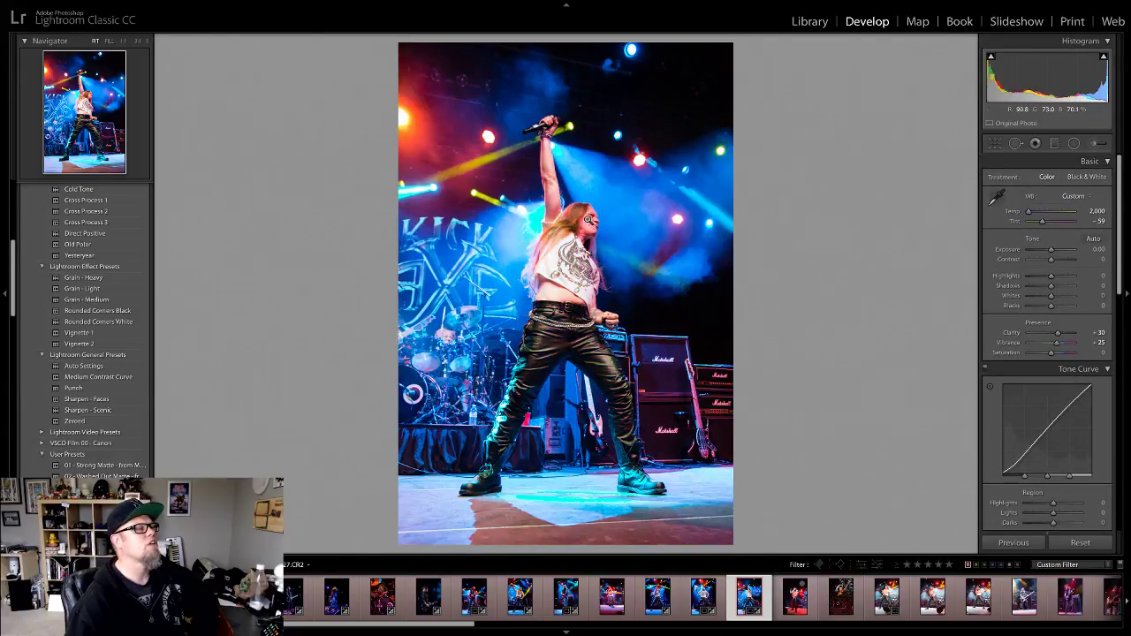
Step: Set Highlights to −46, Blacks to −42 and Exposure to −0.45 on the raised-arm photo
click(587, 219)
drag(1050, 305, 1041, 279)
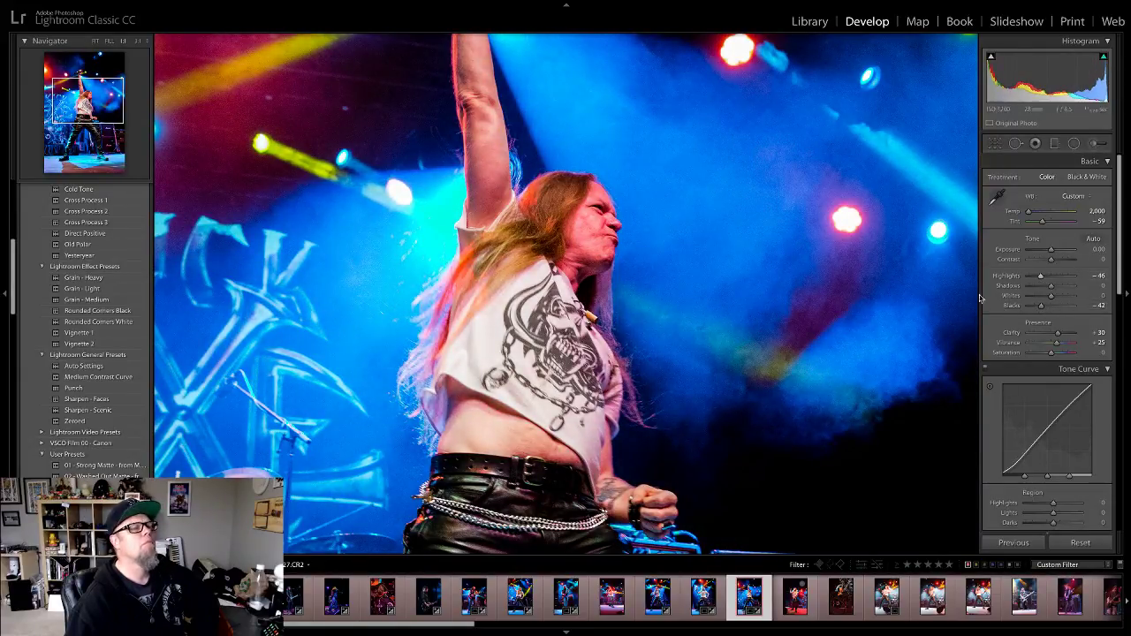
click(668, 272)
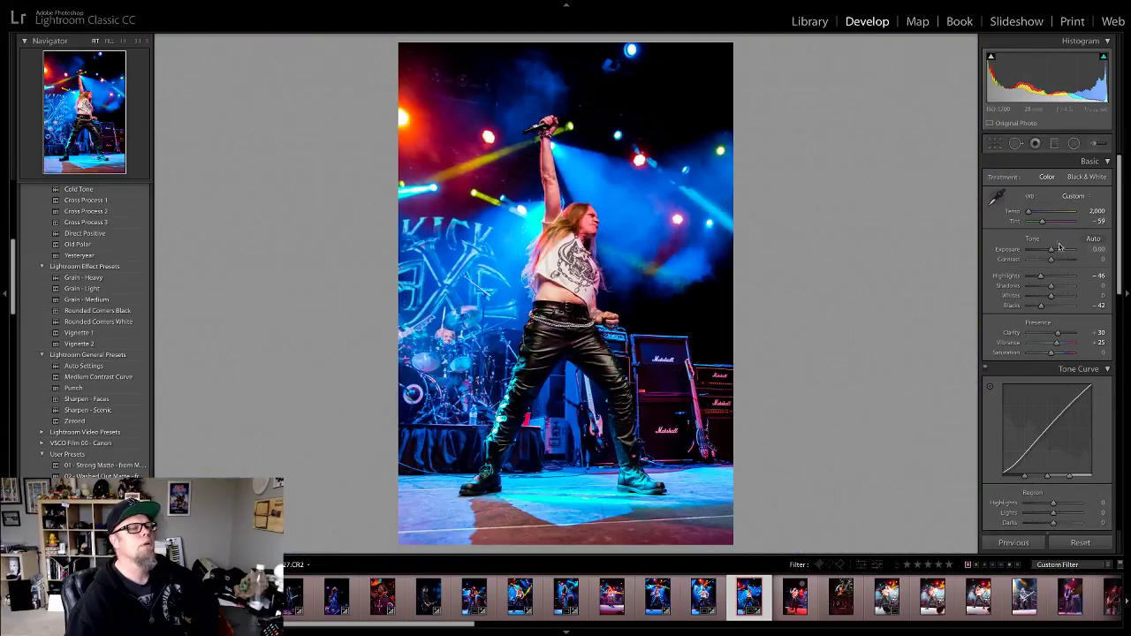
drag(1051, 252, 1048, 252)
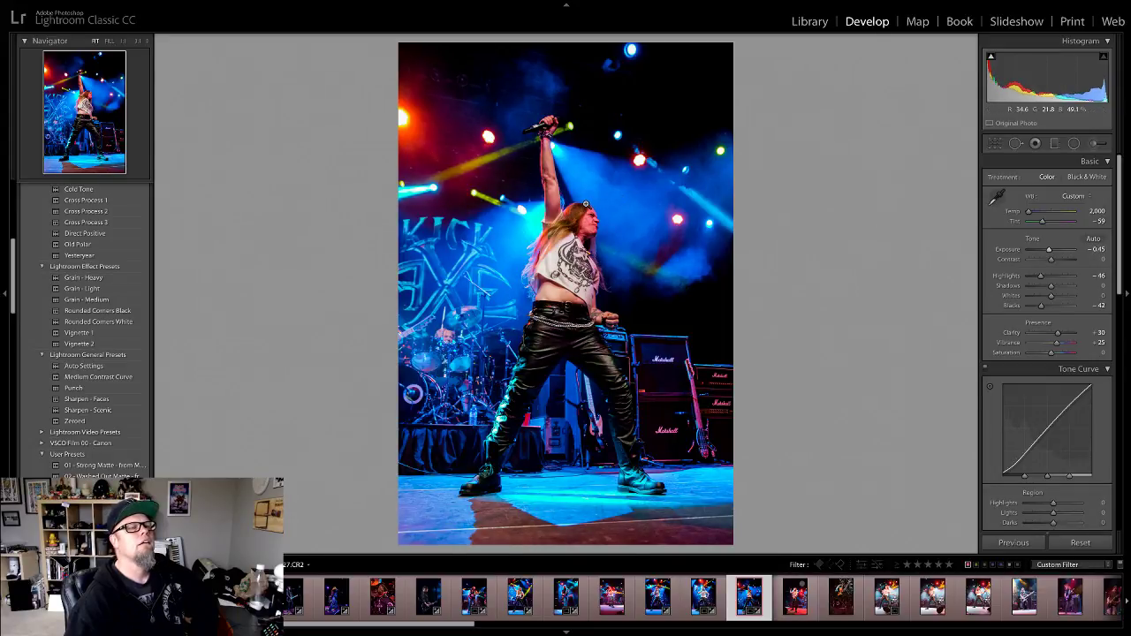
Step: Resample the white balance from the singer's cheek in the enlarged photo
click(584, 205)
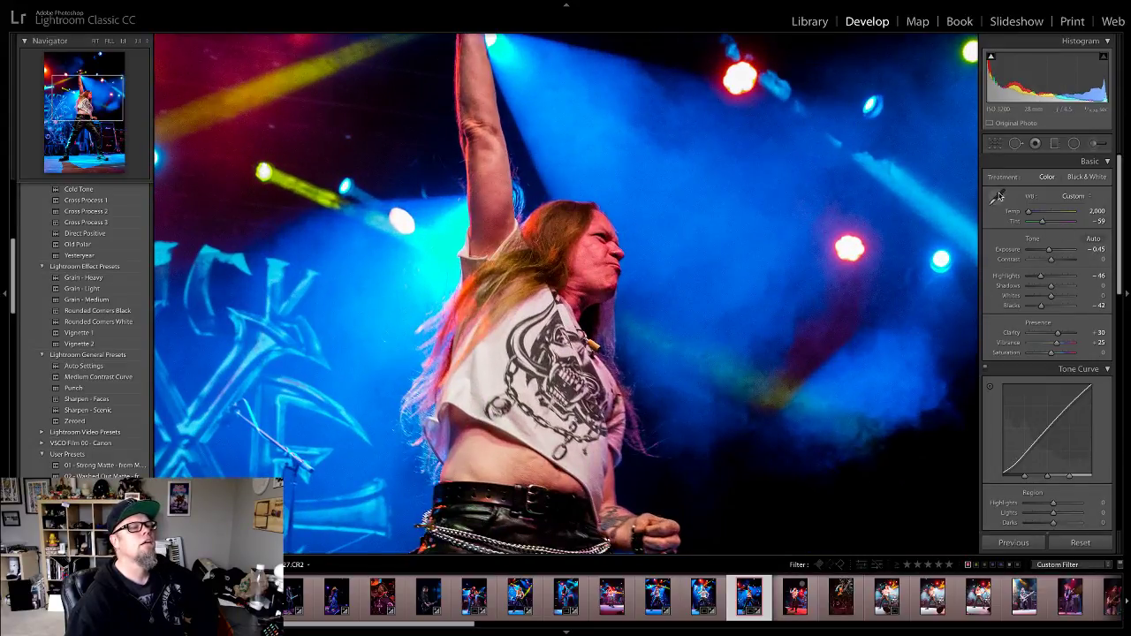
click(997, 195)
click(589, 252)
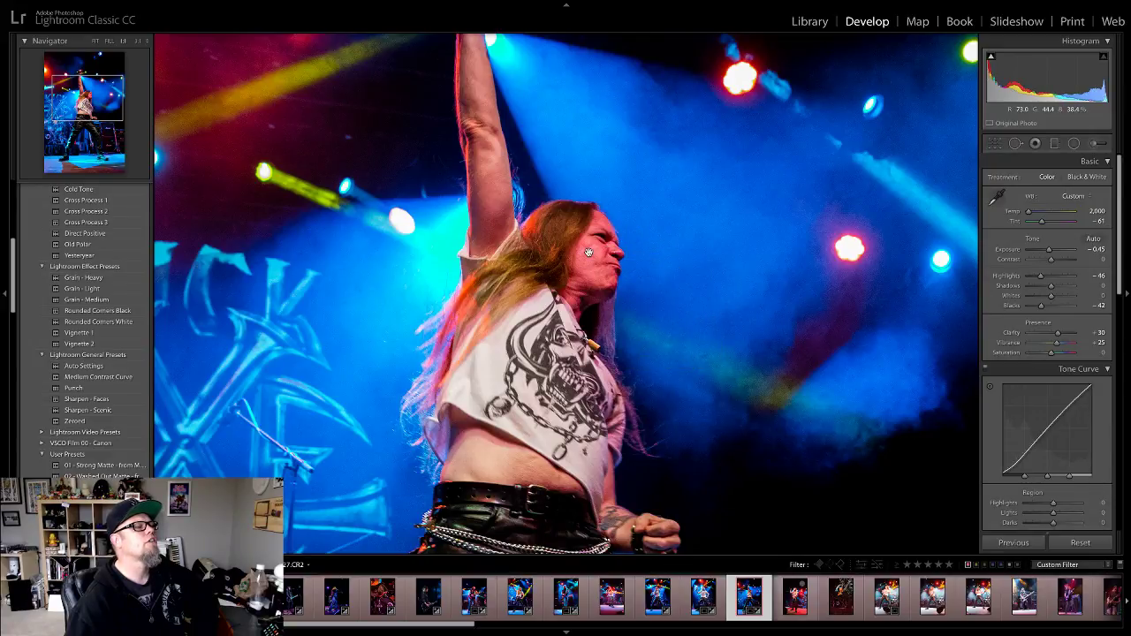
click(675, 254)
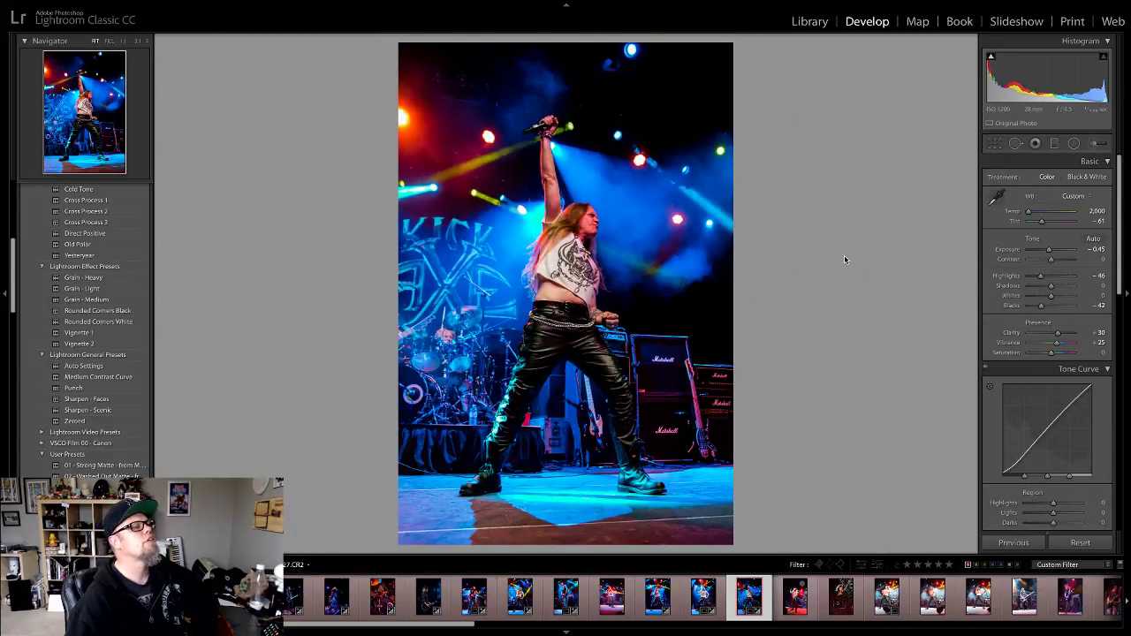
Step: Check the singer up close and set the raised-arm photo's Luminance noise reduction to 19
click(568, 258)
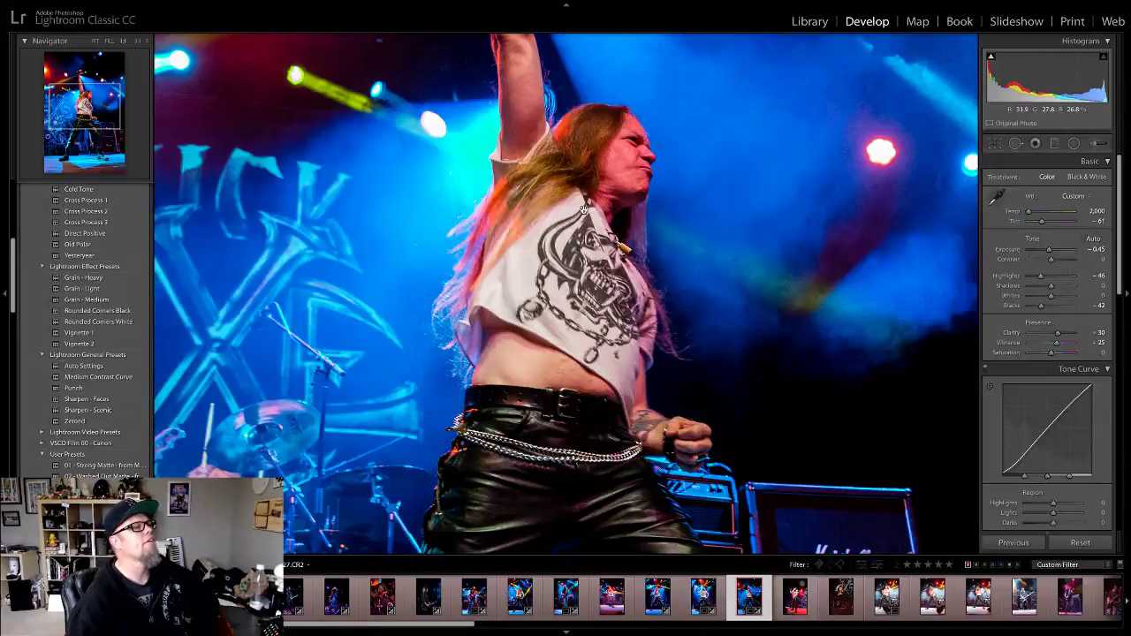
click(693, 354)
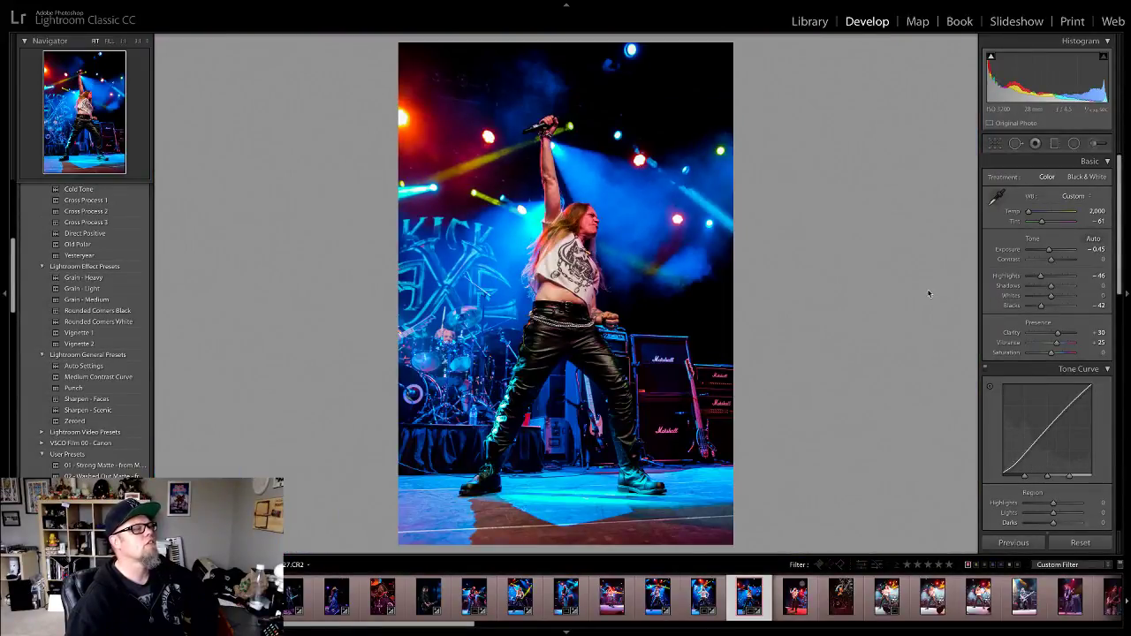
scroll(1060, 353, down, 10)
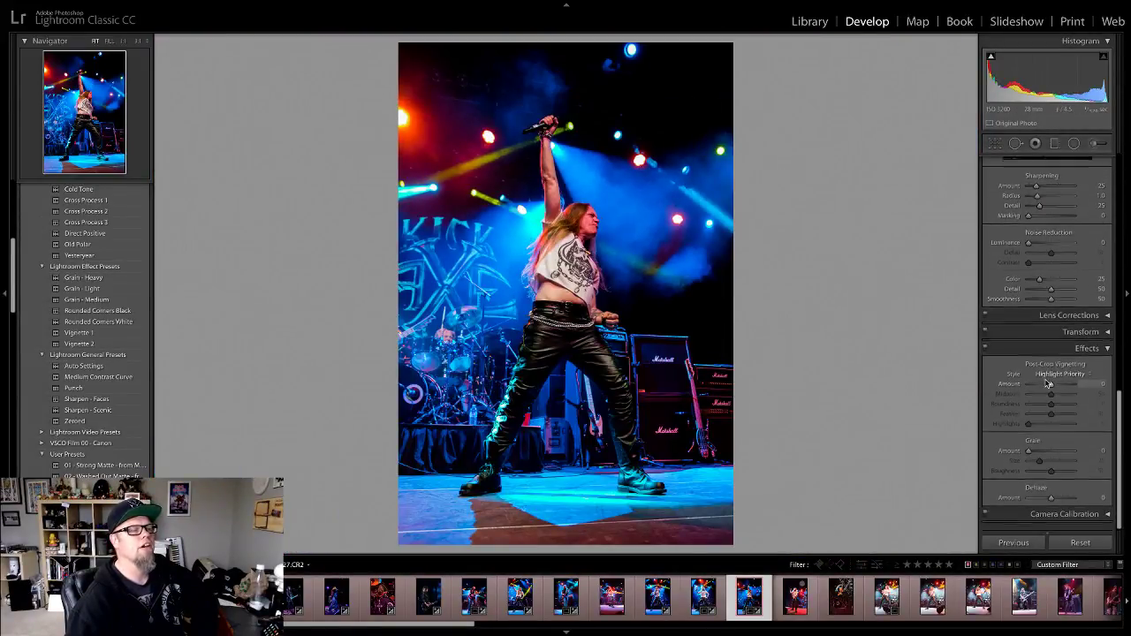
click(1036, 246)
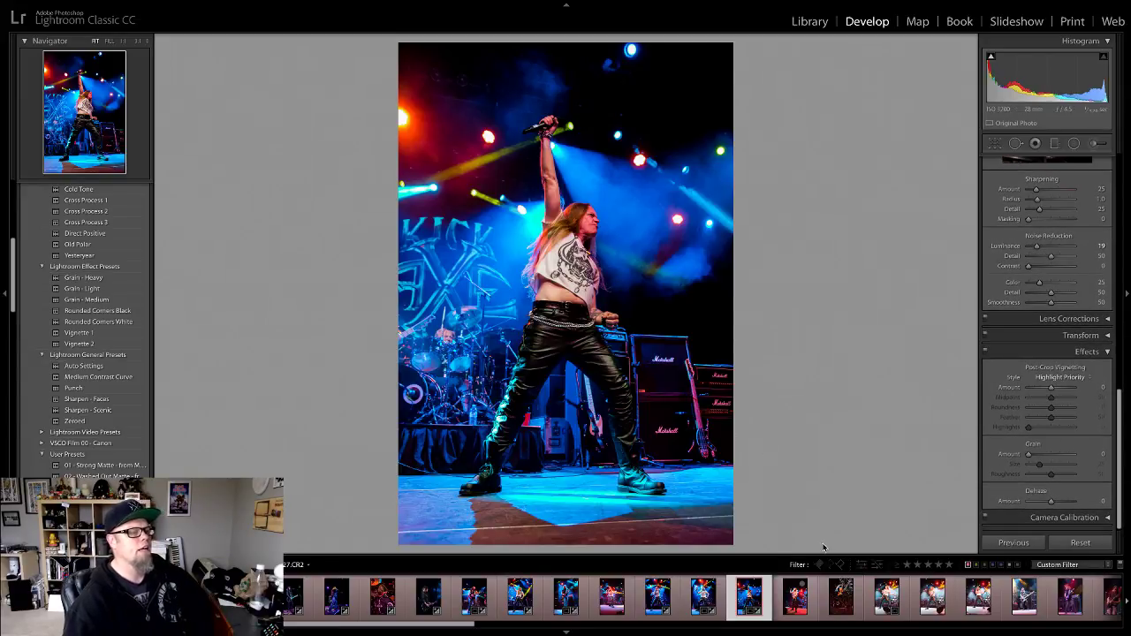
Step: Move on to the singer's microphone-stand photo and browse forward through the following unedited shots
click(796, 597)
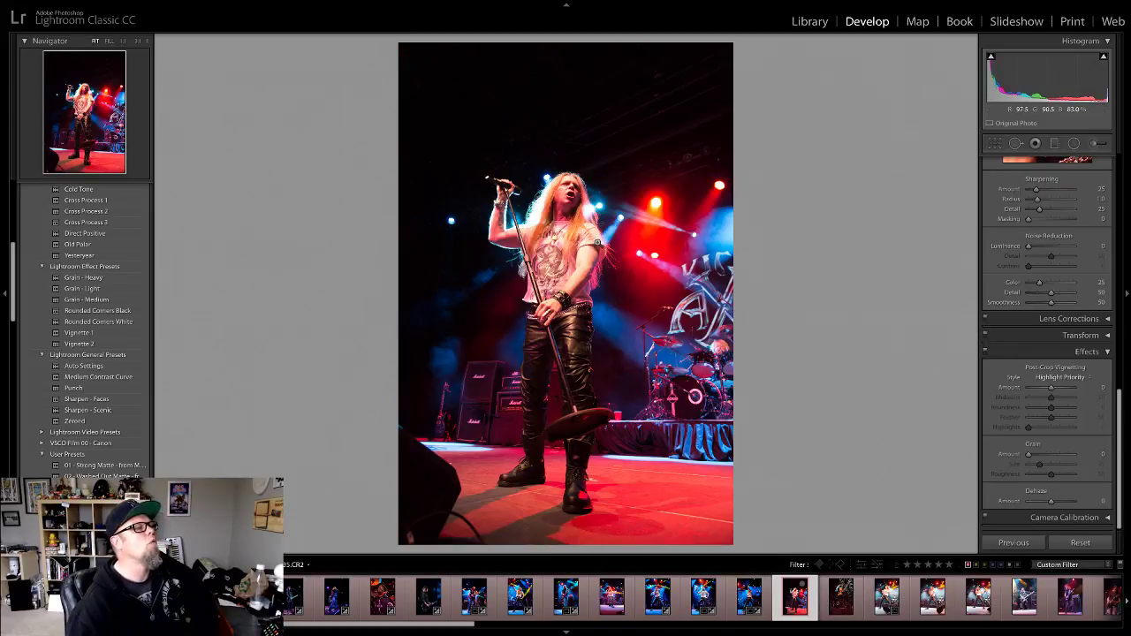
key(Right)
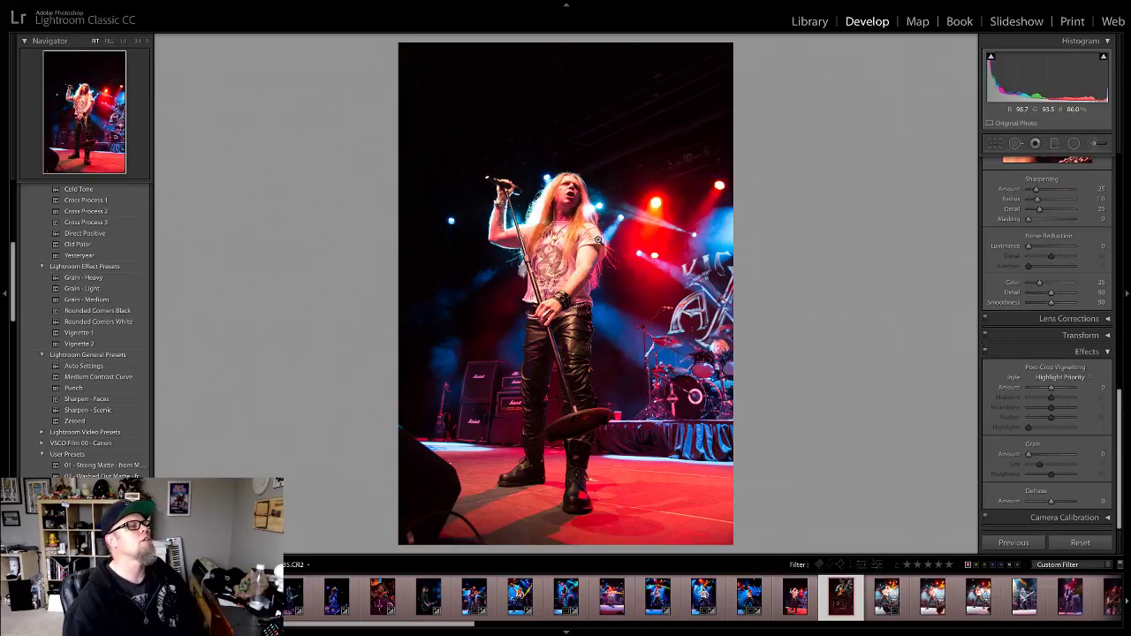
key(Right)
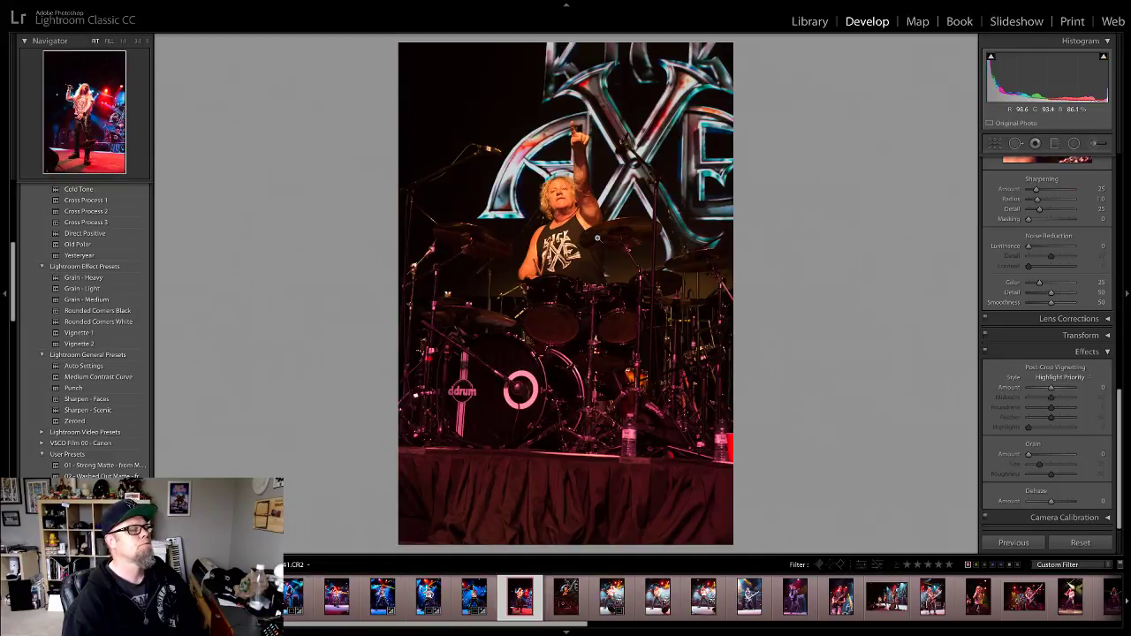
Step: Turn off the red-label filter to view the singer's neighbouring microphone-stand shot, and restore the filter
click(577, 189)
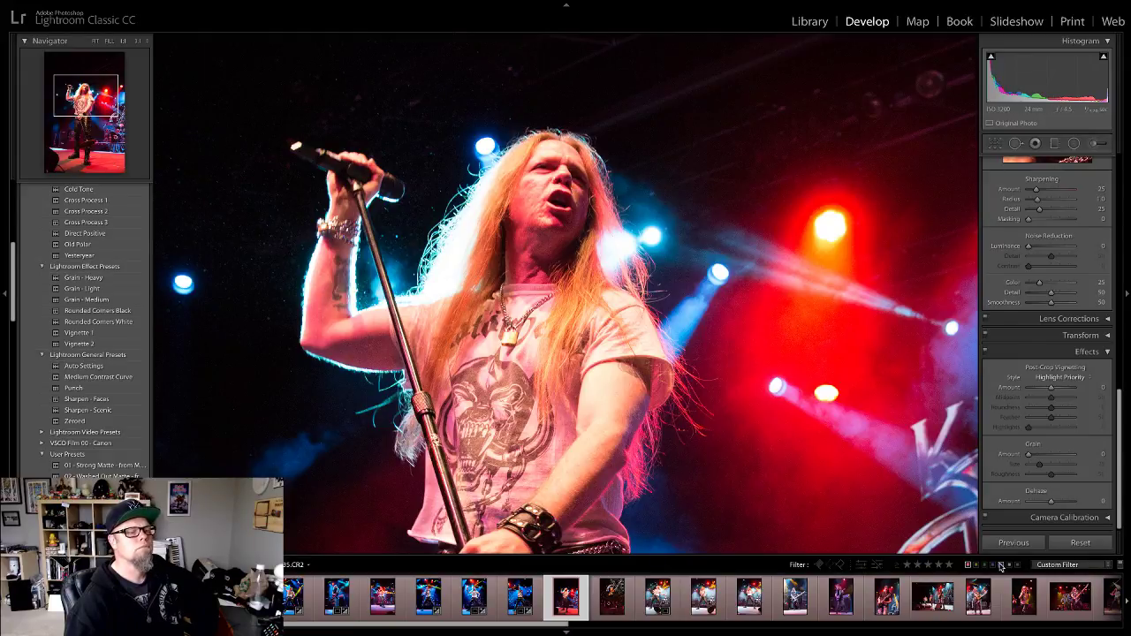
click(966, 566)
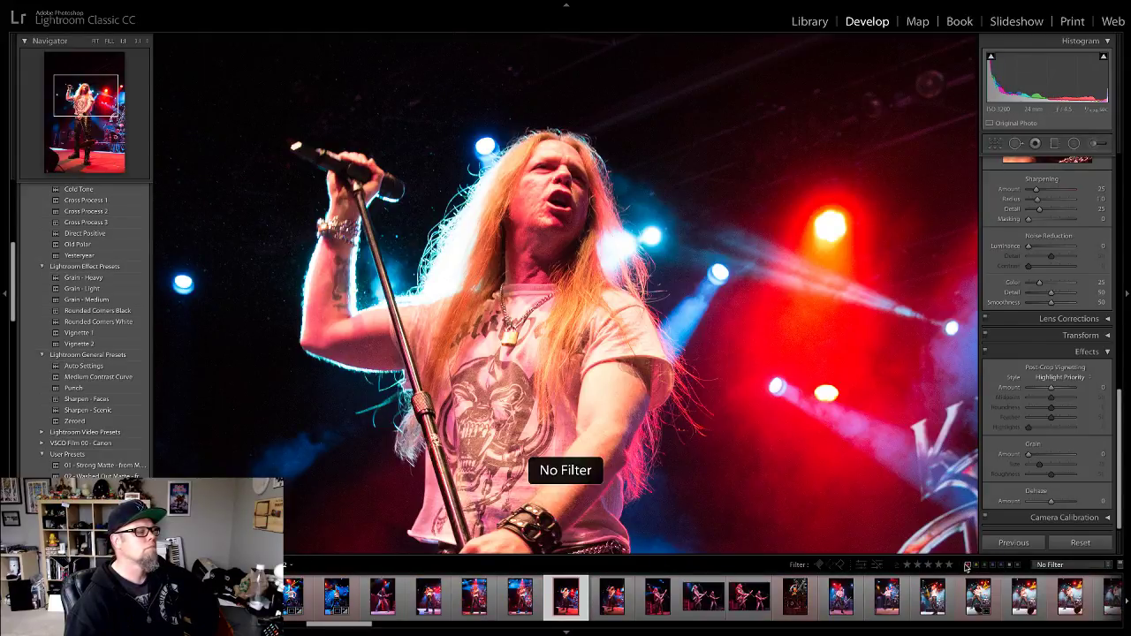
click(619, 608)
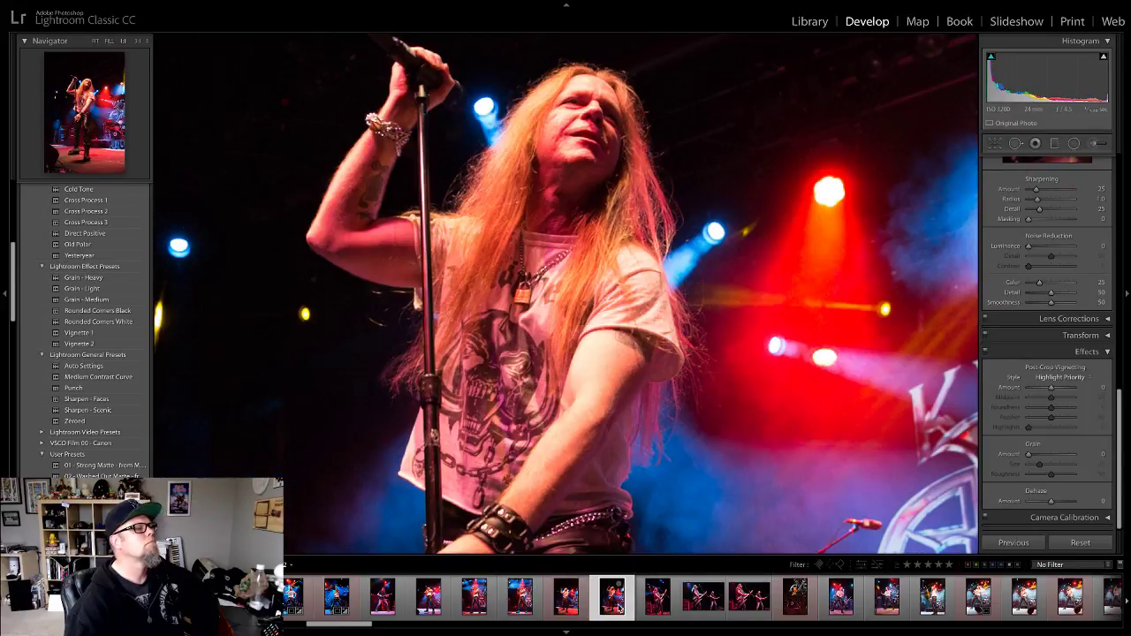
click(618, 467)
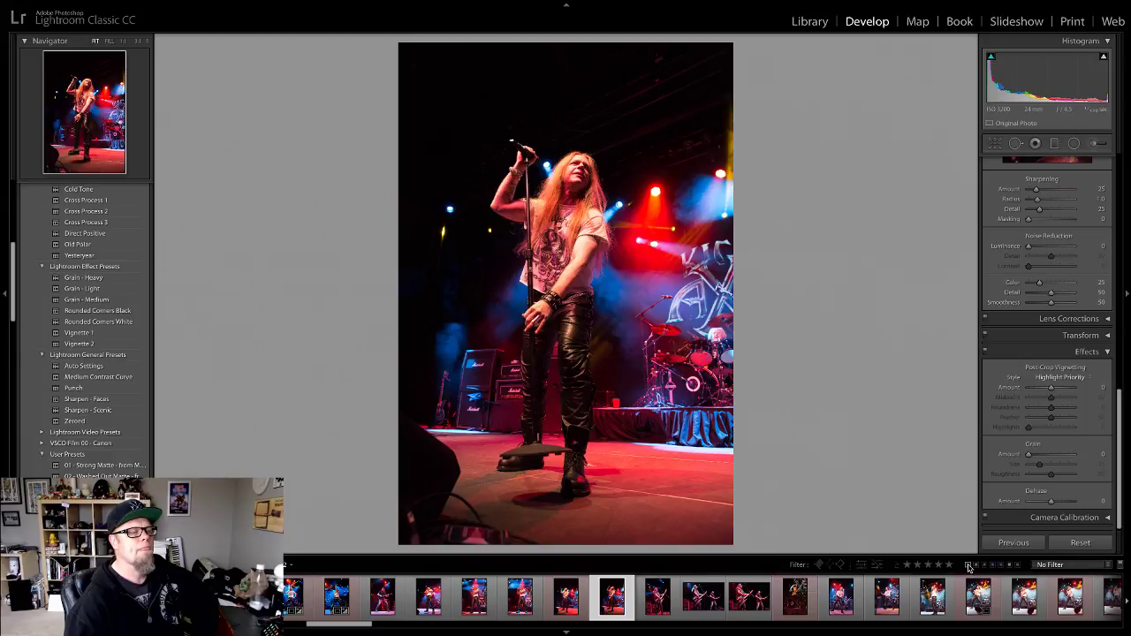
click(968, 565)
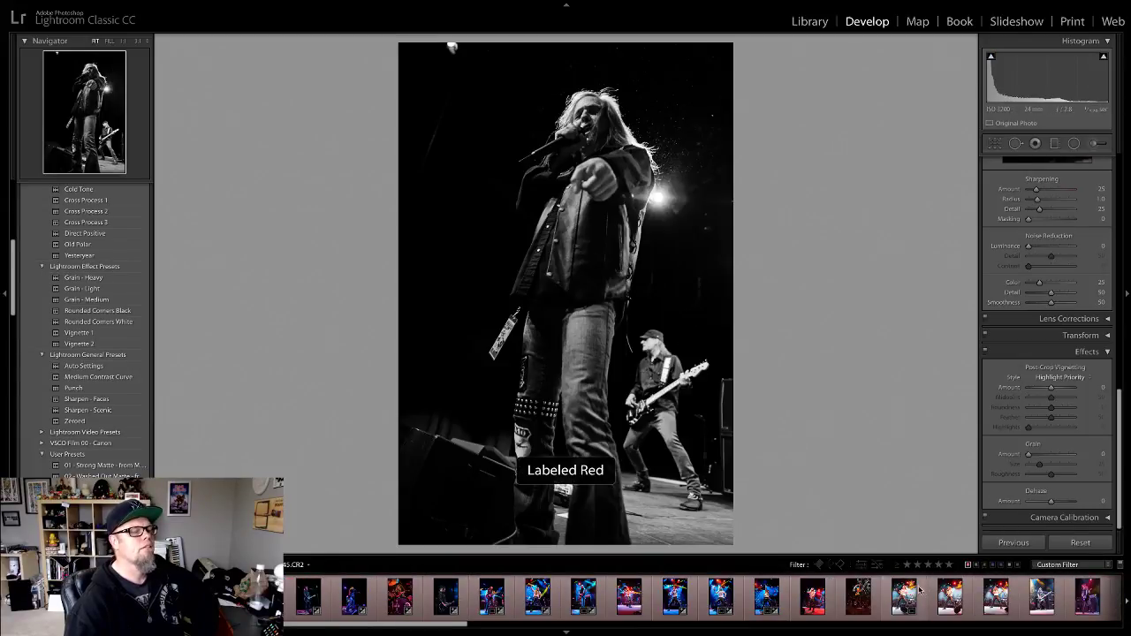
Step: Browse the red-labelled photos, view the Pearl drum kit shot, and return to the singer's microphone-stand photo
scroll(919, 590, down, 5)
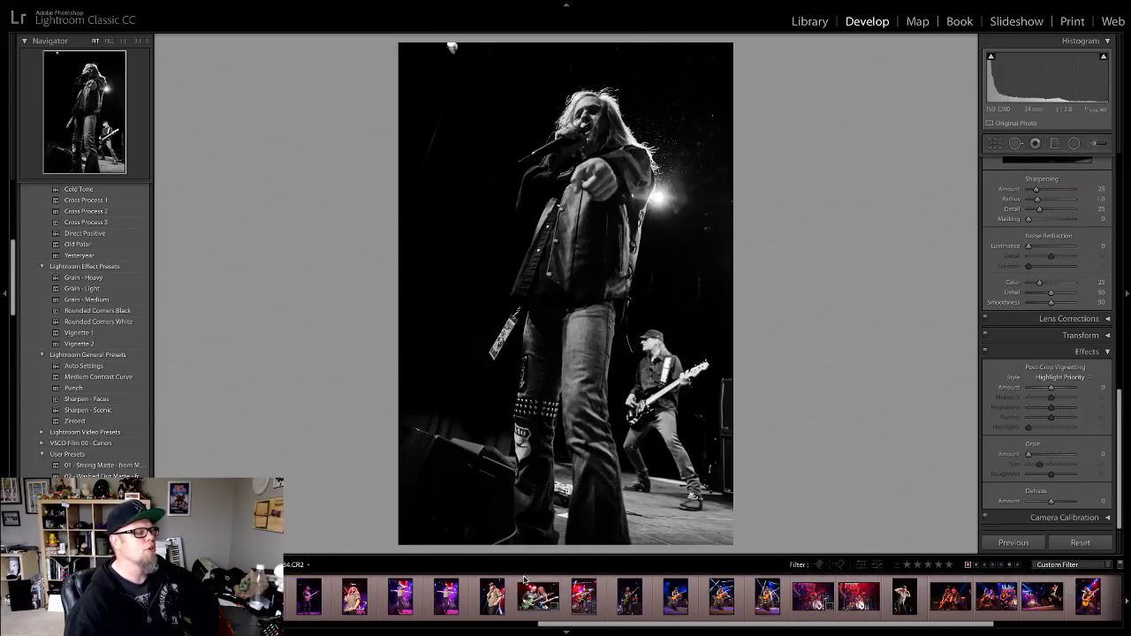
scroll(943, 607, down, 4)
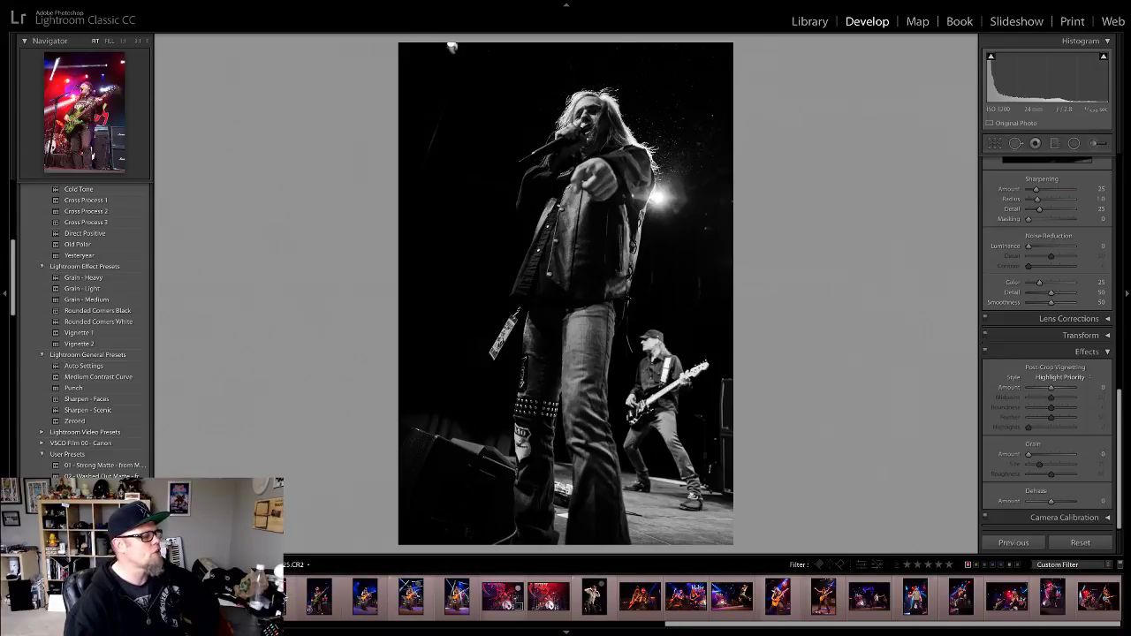
click(505, 594)
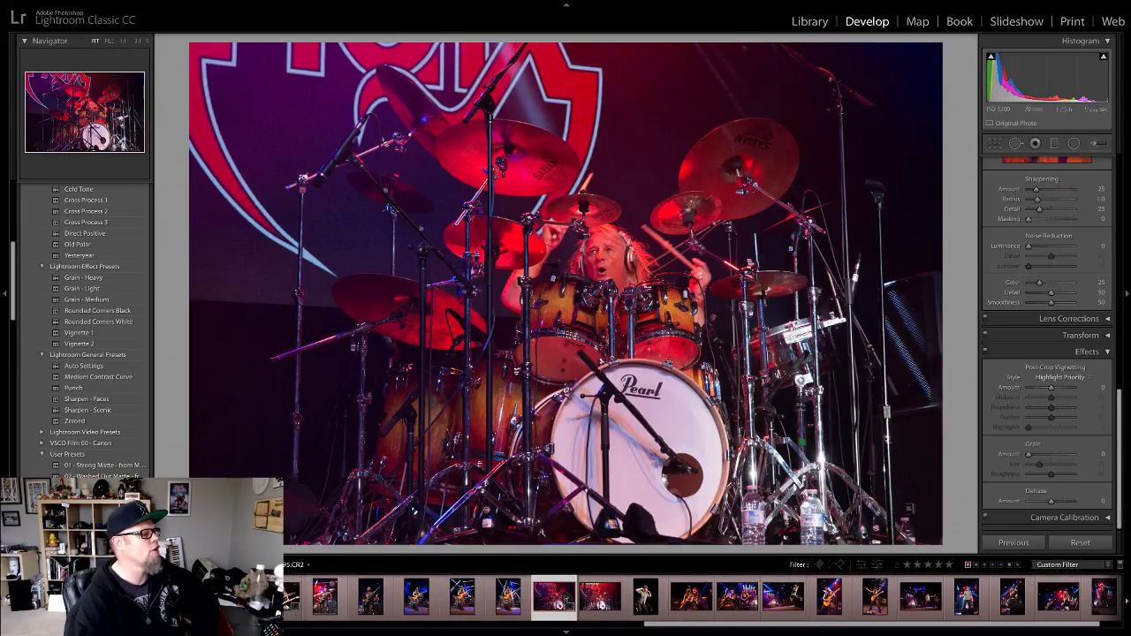
scroll(428, 594, up, 5)
scroll(428, 593, up, 5)
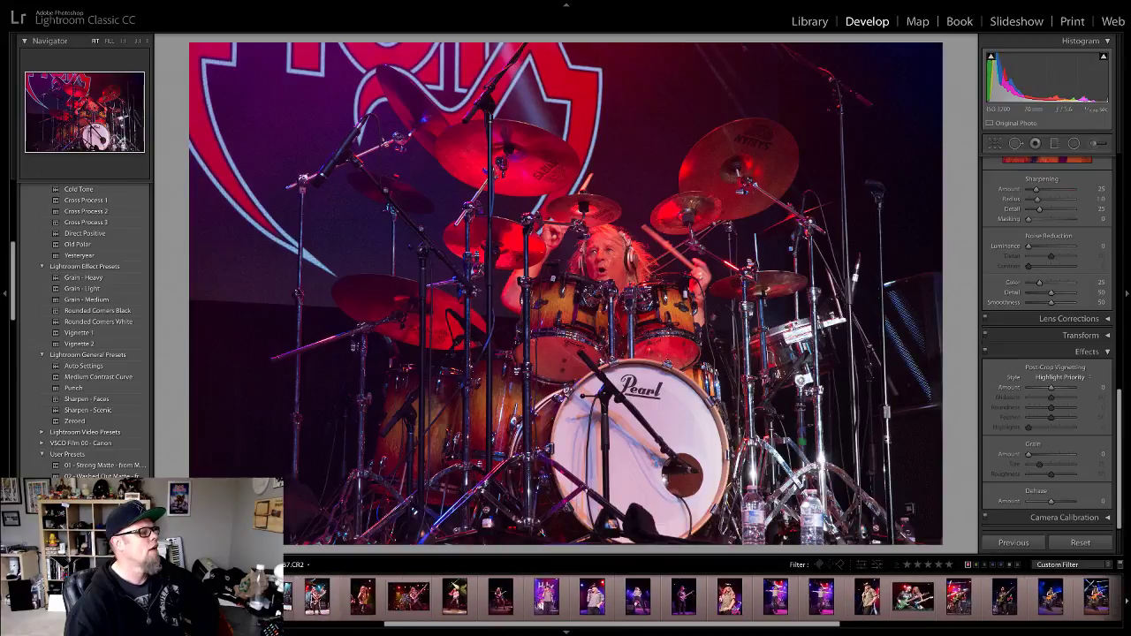
scroll(321, 599, up, 5)
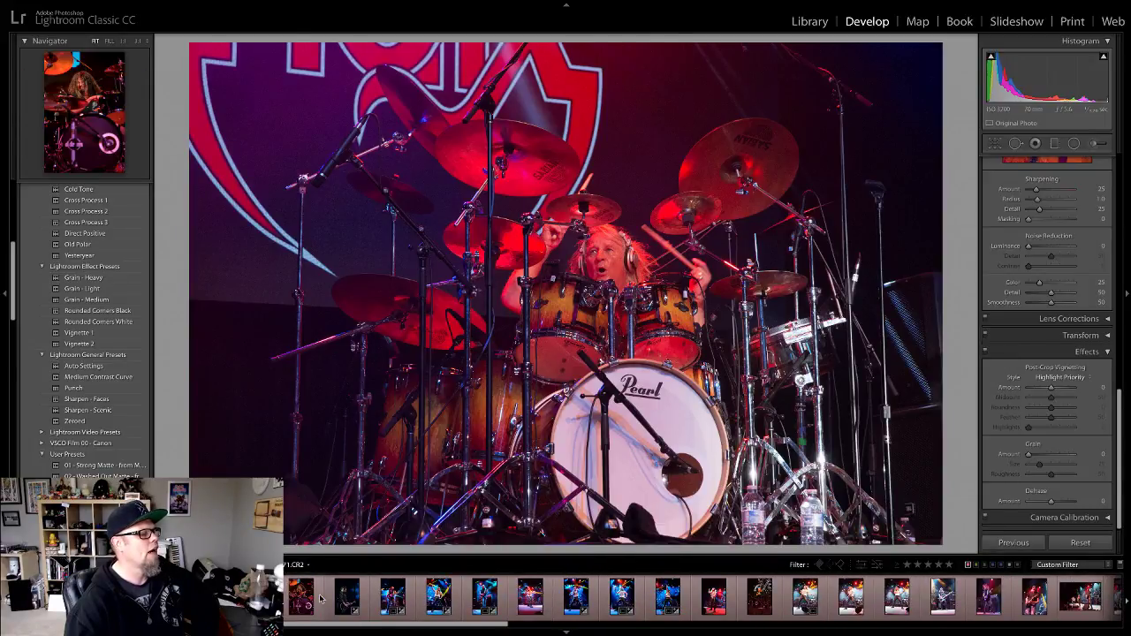
click(667, 597)
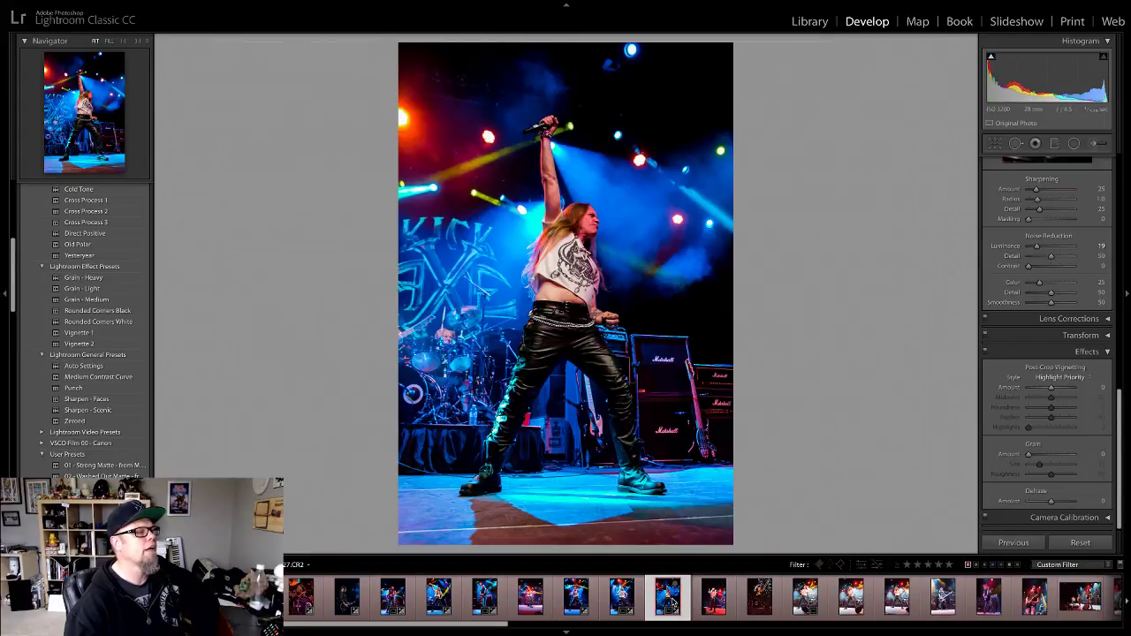
click(714, 597)
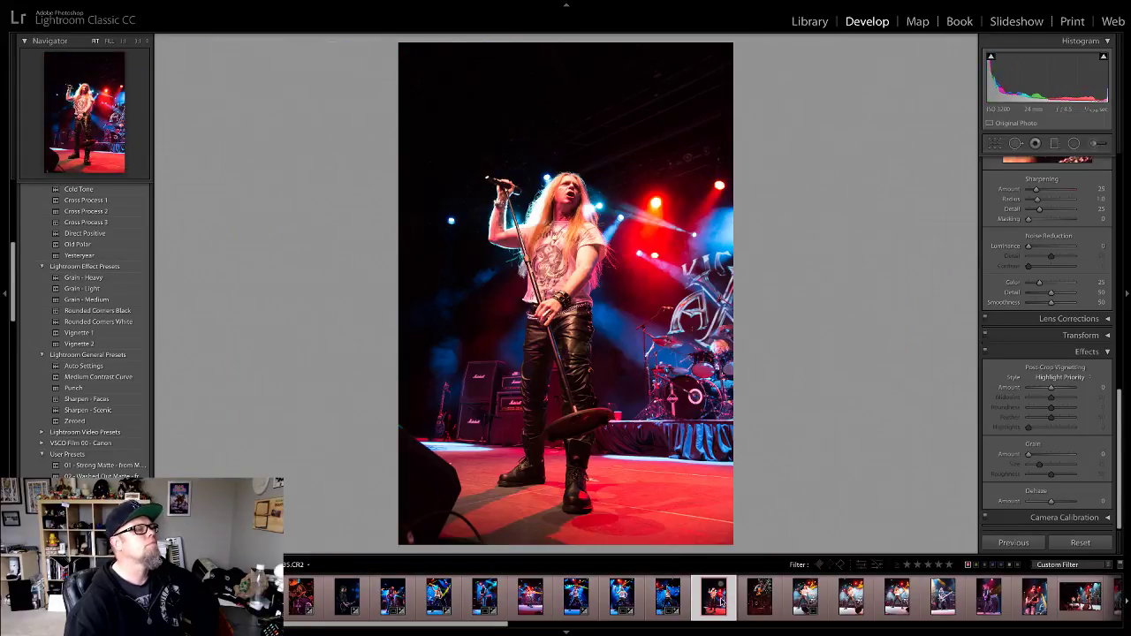
Step: Correct the microphone-stand photo's white balance by sampling a neutral target on the singer's face
scroll(1053, 257, up, 10)
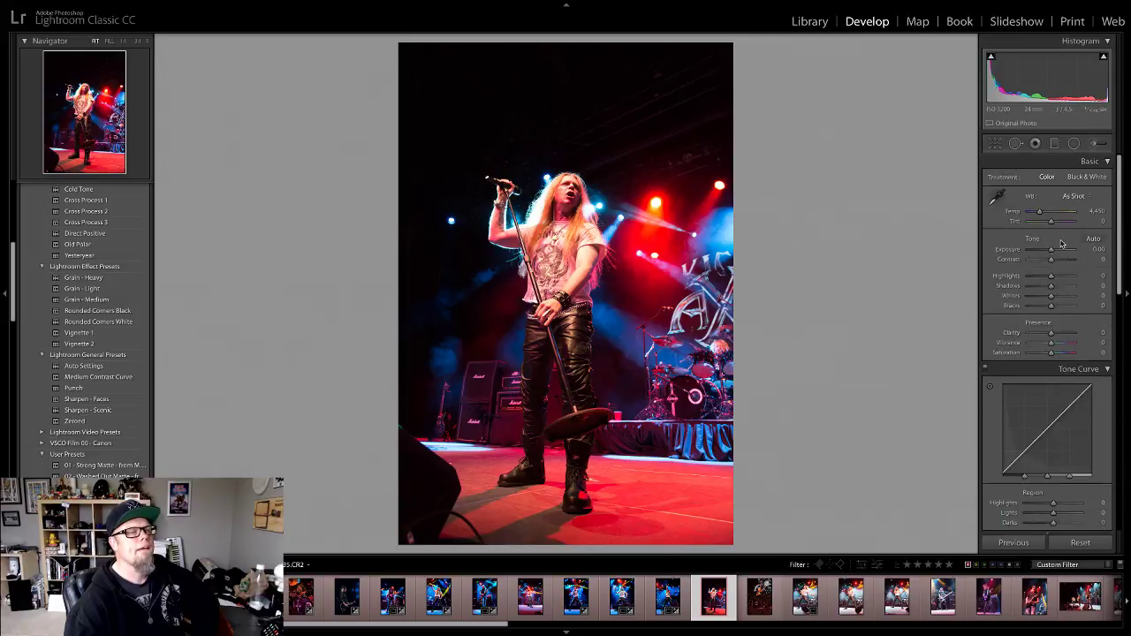
click(996, 196)
click(617, 252)
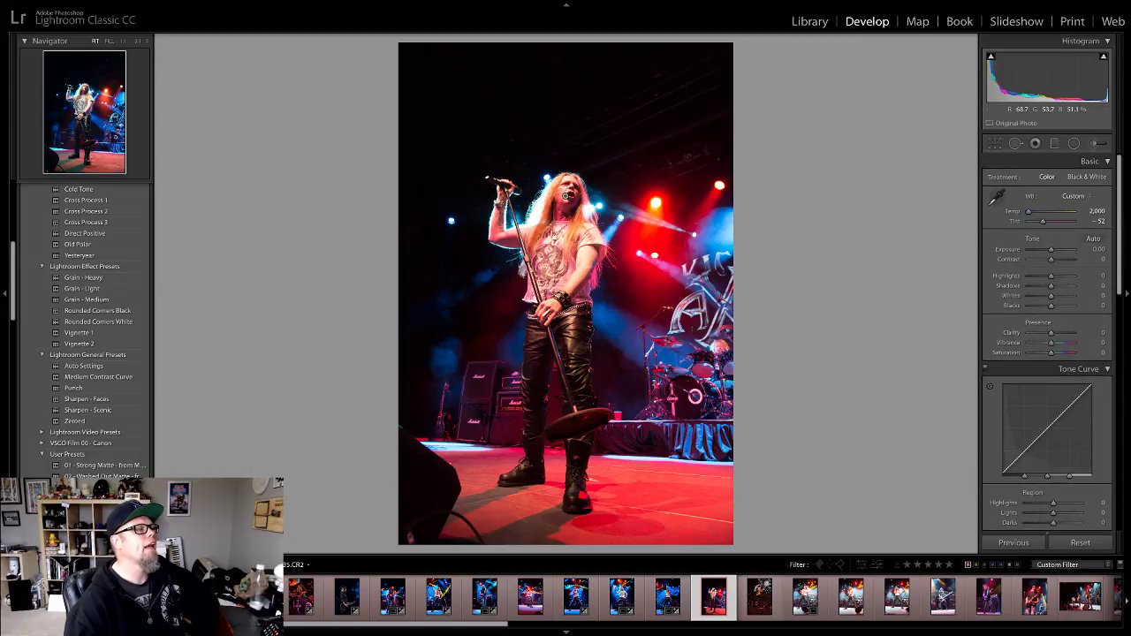
Step: Set Highlights to −10 and apply the Medium Contrast Curve and Punch presets to the microphone-stand photo
click(689, 213)
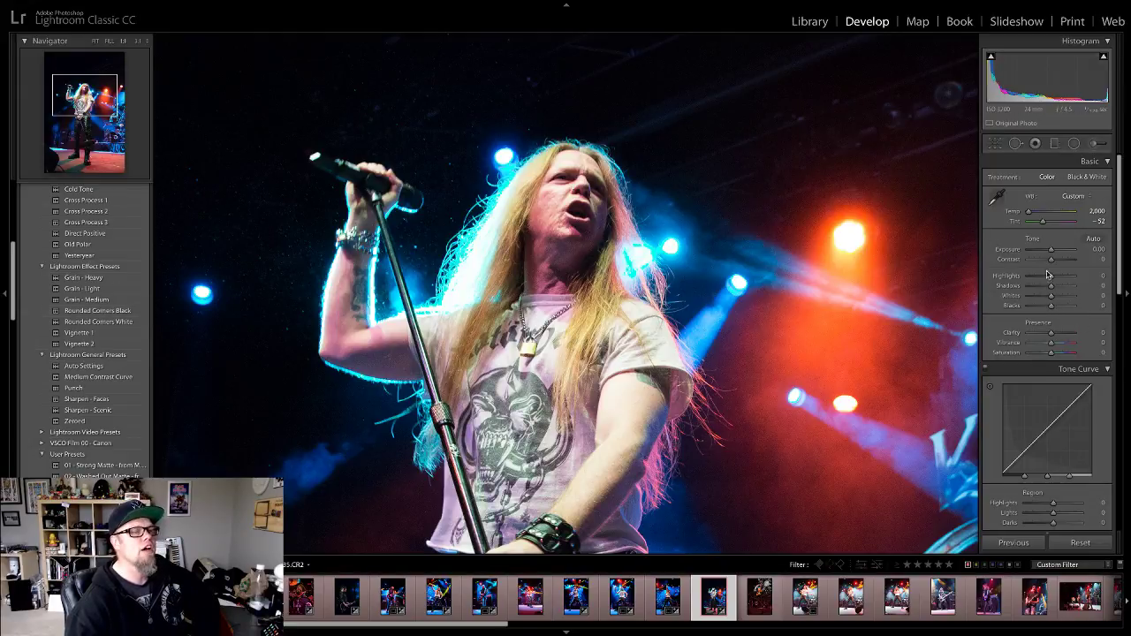
drag(1047, 276, 1048, 276)
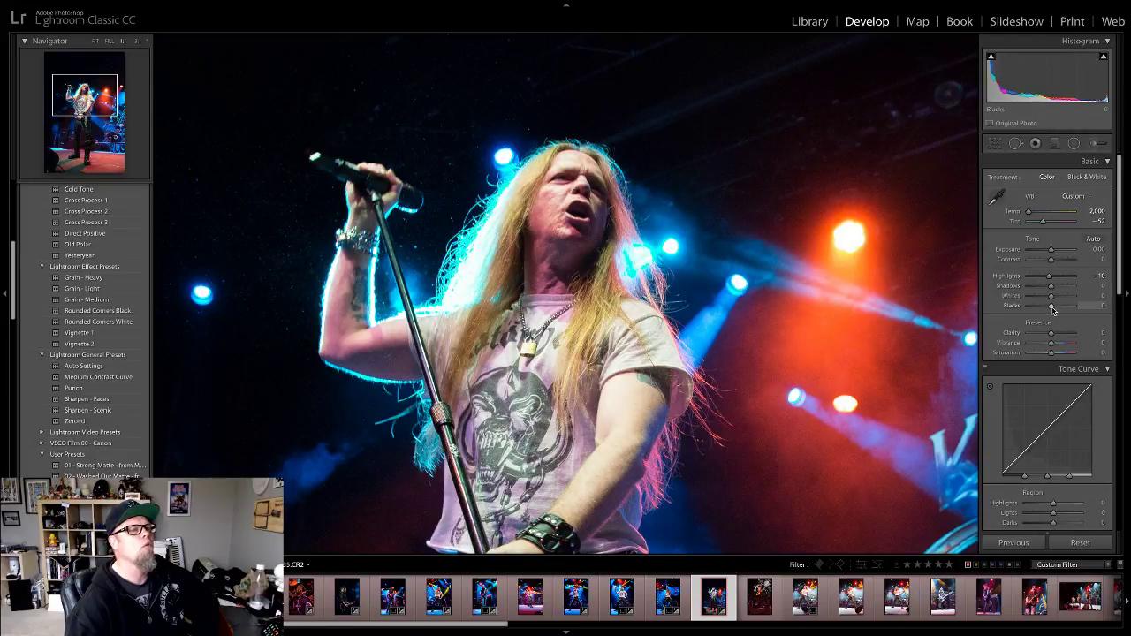
click(78, 377)
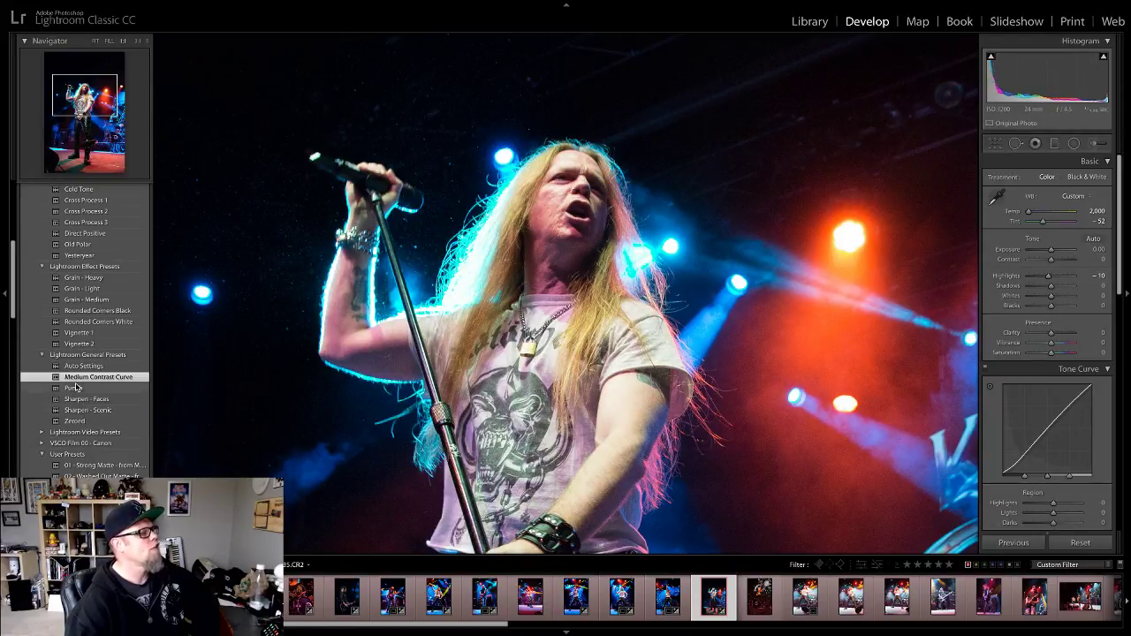
click(76, 387)
Step: Set Blacks to −20 and Highlights to −28 on the microphone-stand photo, and check it both up close and whole
click(549, 200)
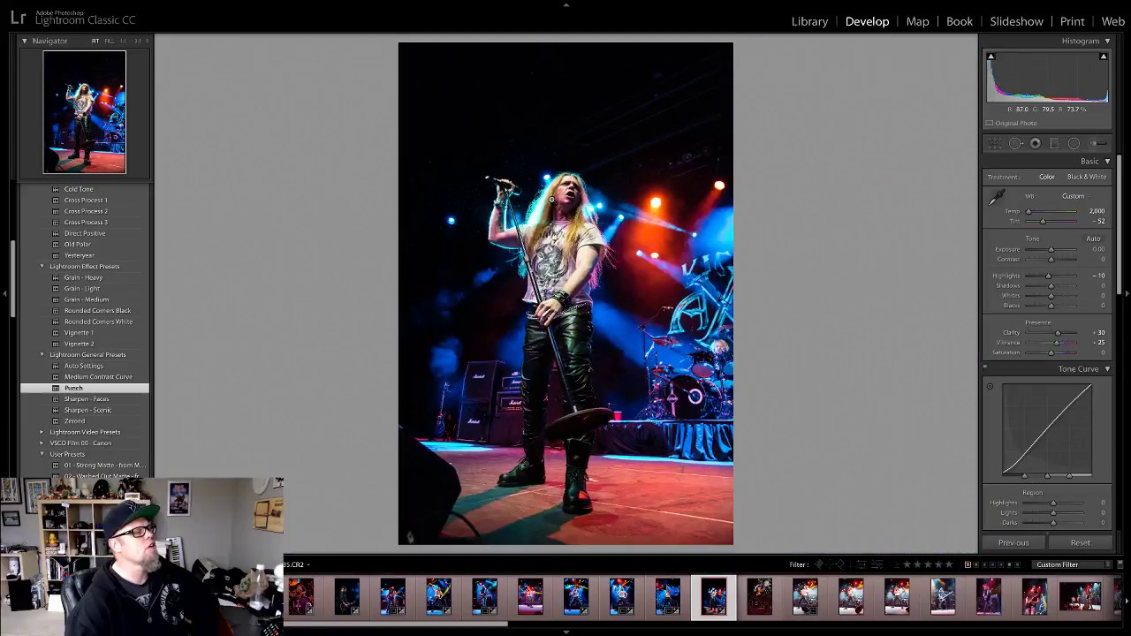
click(530, 190)
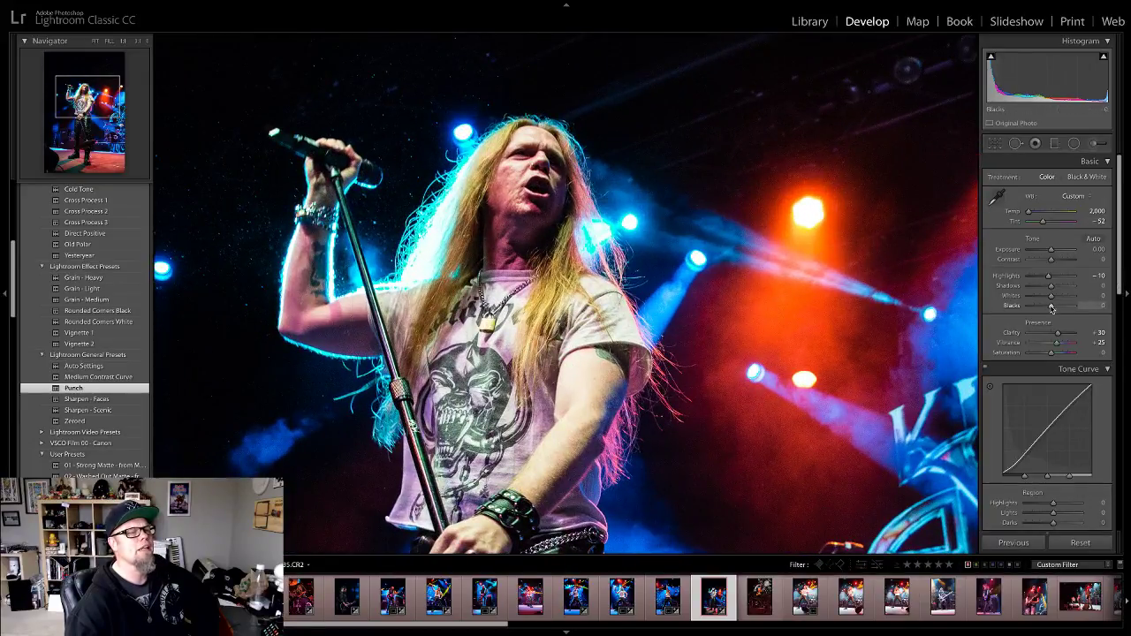
drag(1051, 306, 1047, 306)
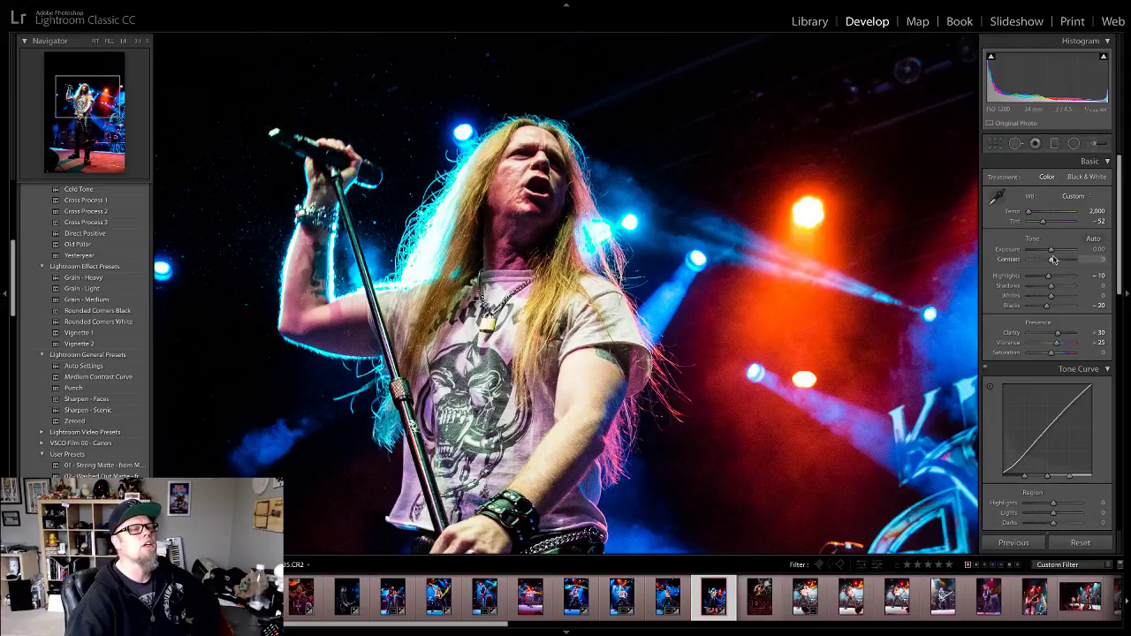
drag(1049, 276, 1046, 279)
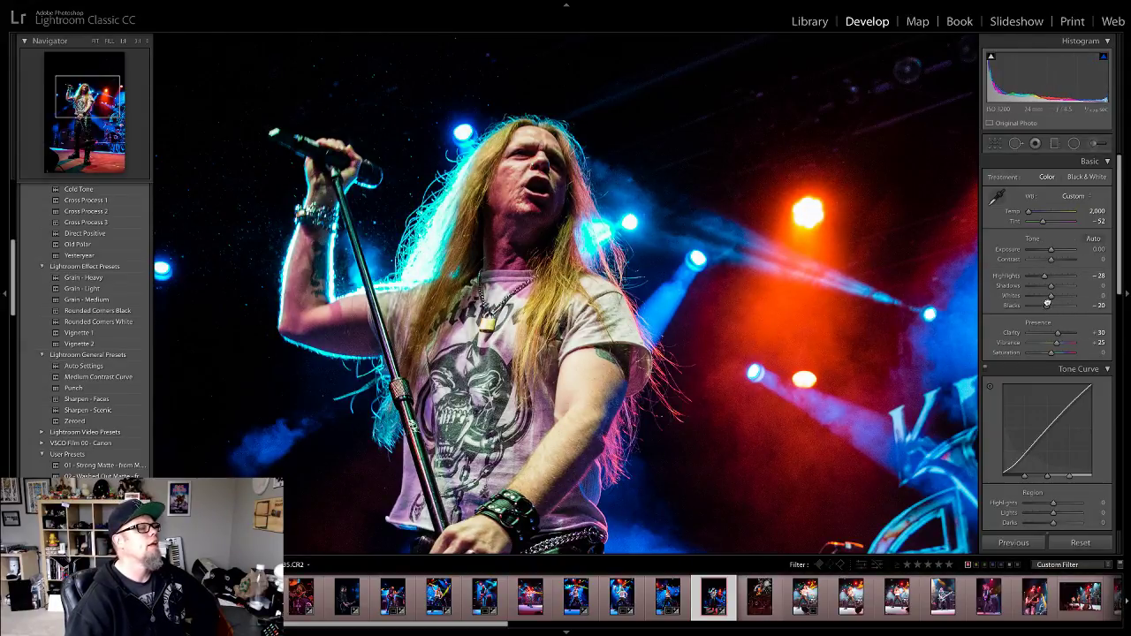
click(564, 259)
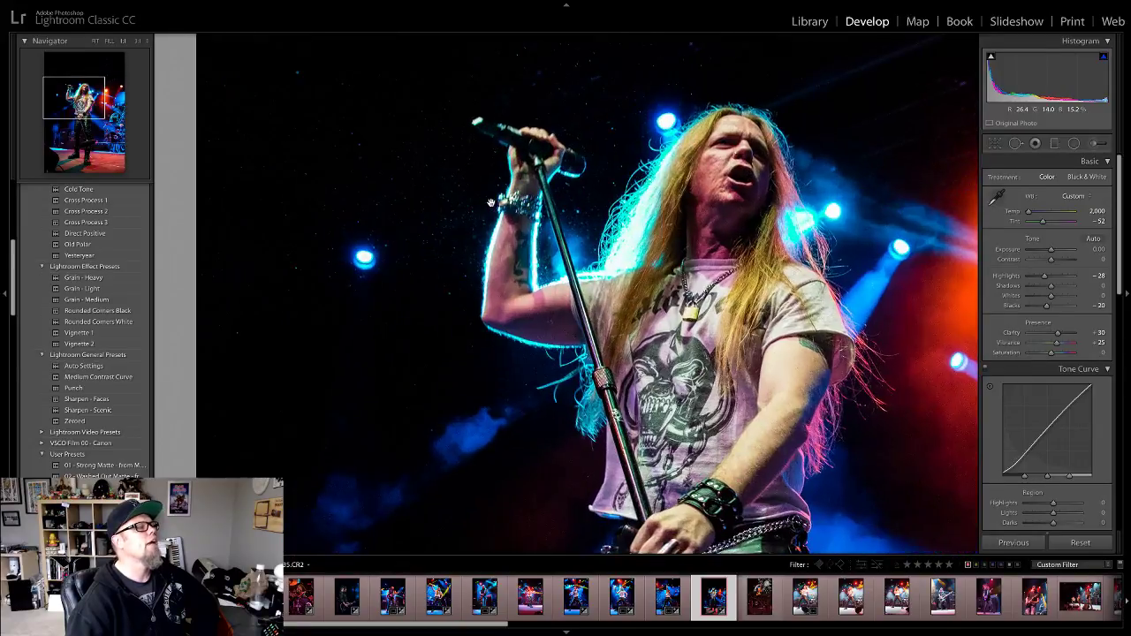
click(495, 205)
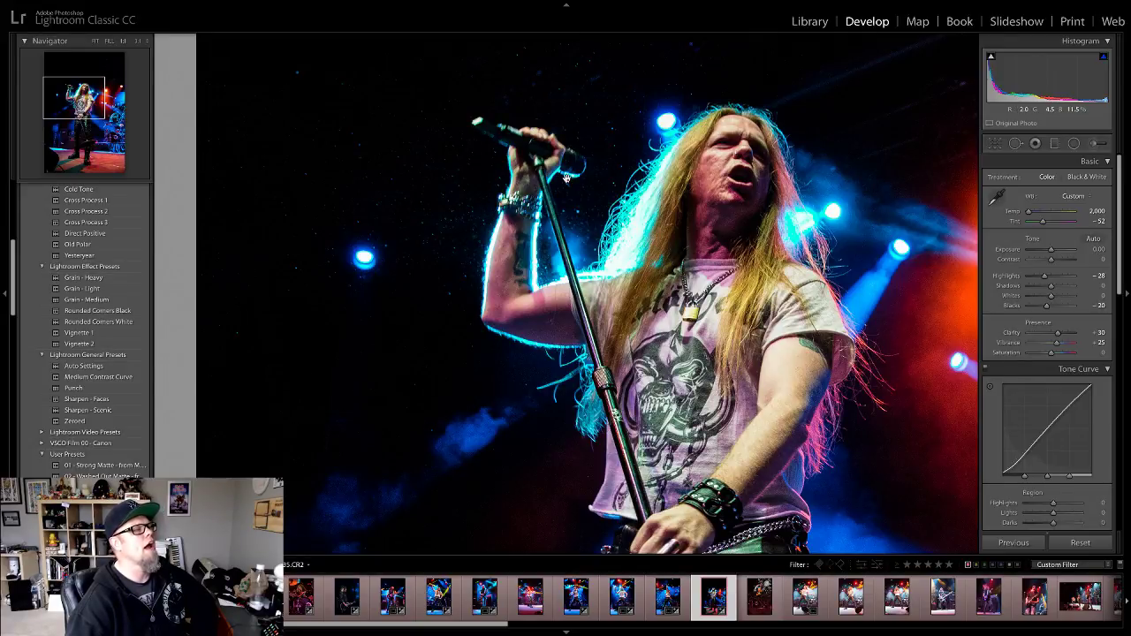
click(779, 229)
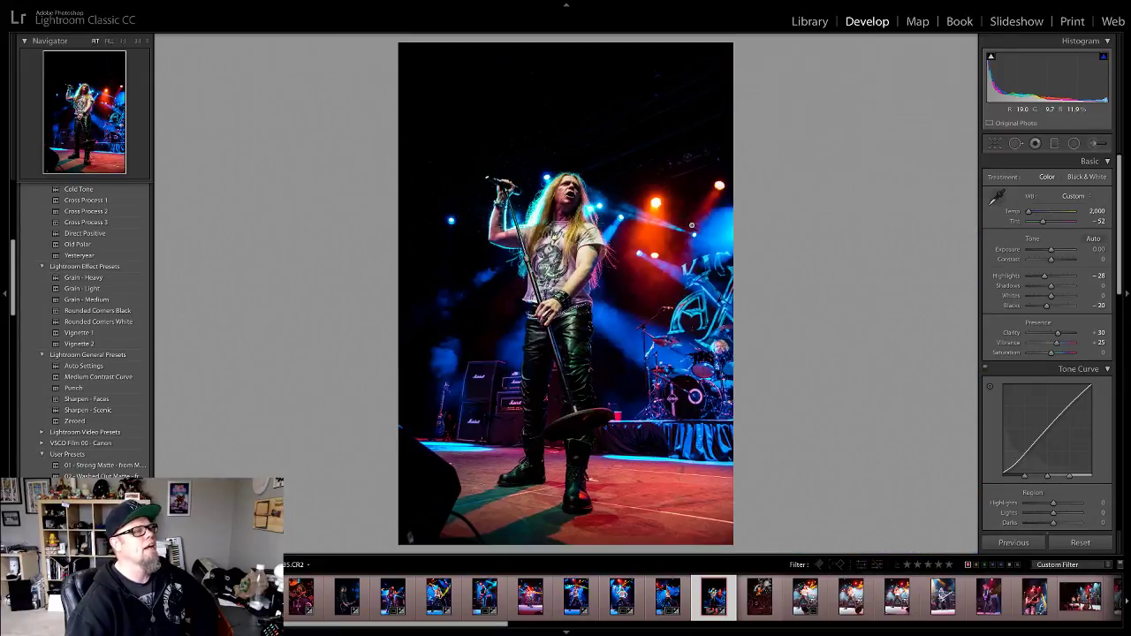
click(640, 414)
scroll(645, 318, up, 5)
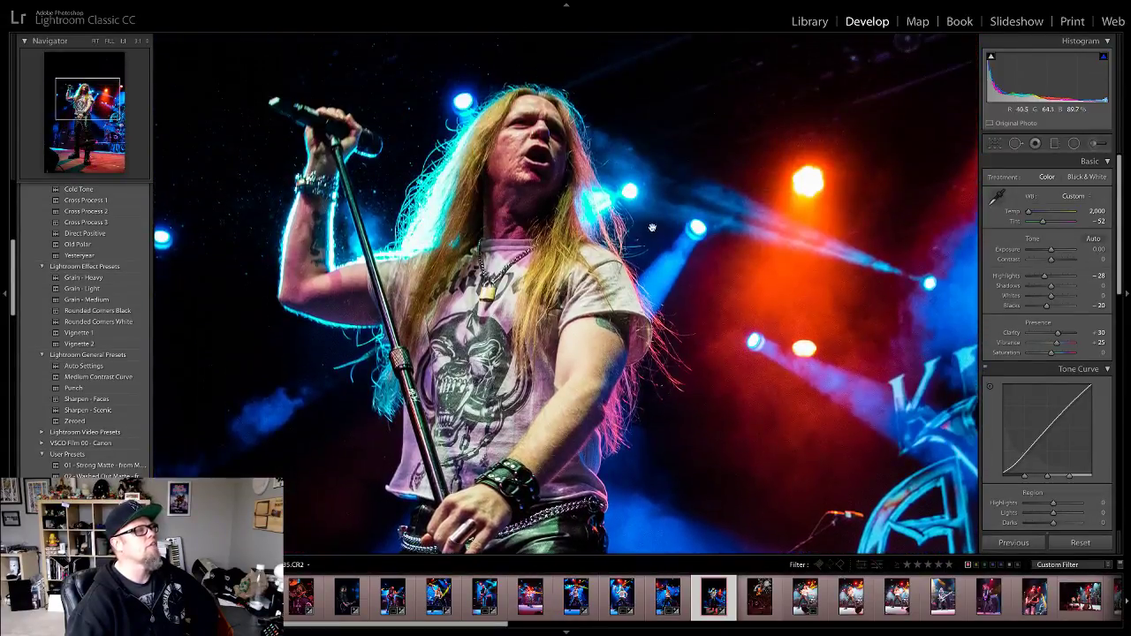
click(653, 228)
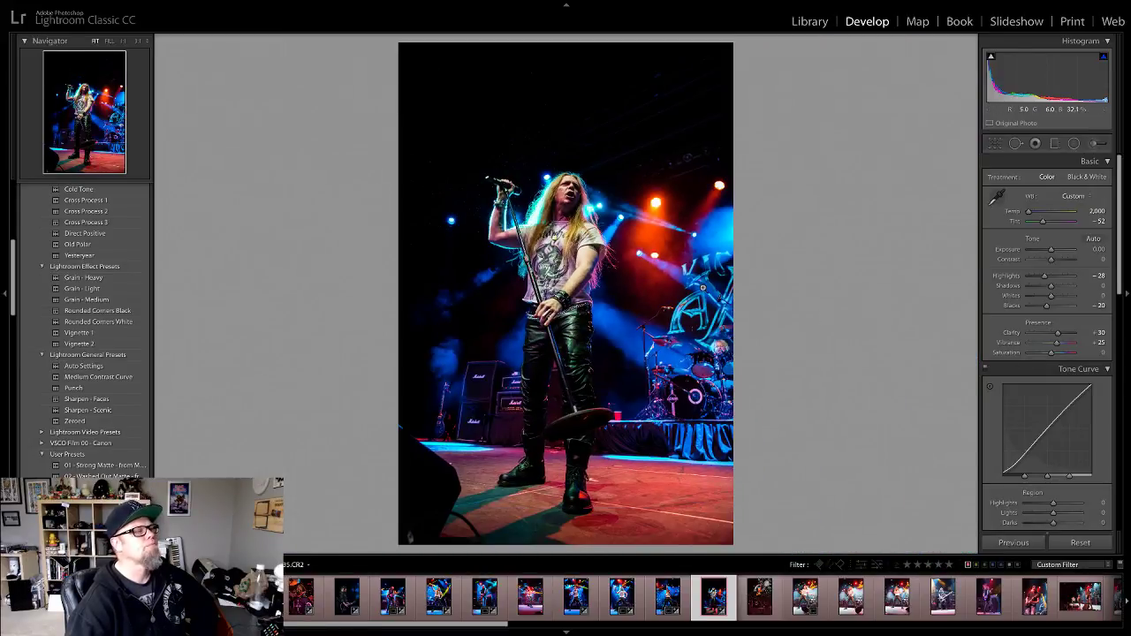
Step: Open the photo of the drummer pointing upward and sample its white balance from his cheek in the enlarged view
click(757, 606)
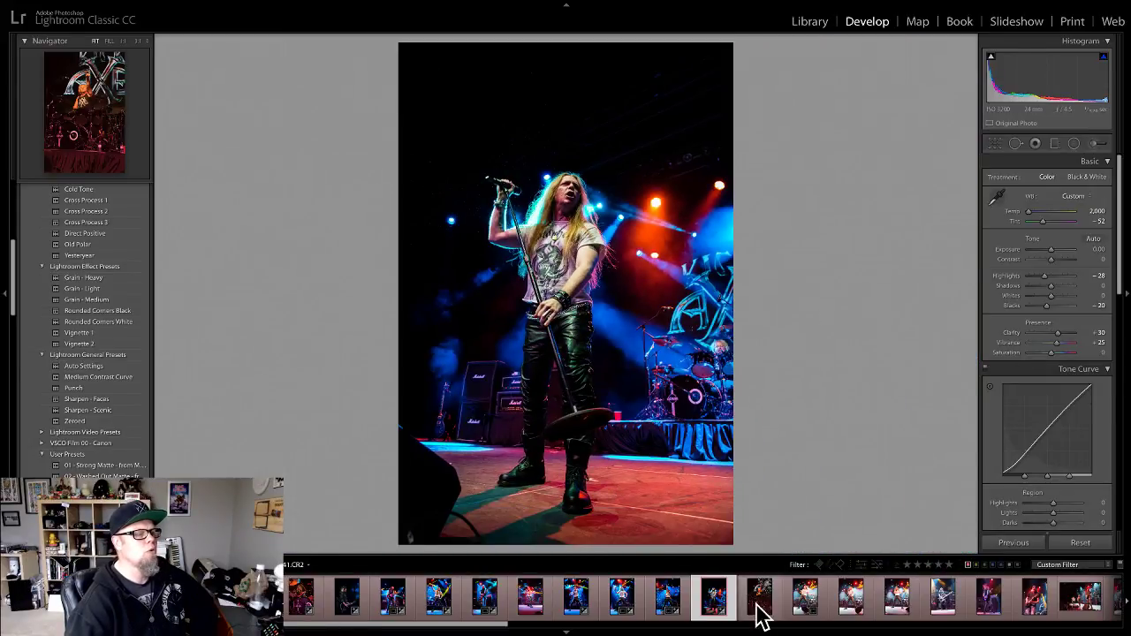
key(z)
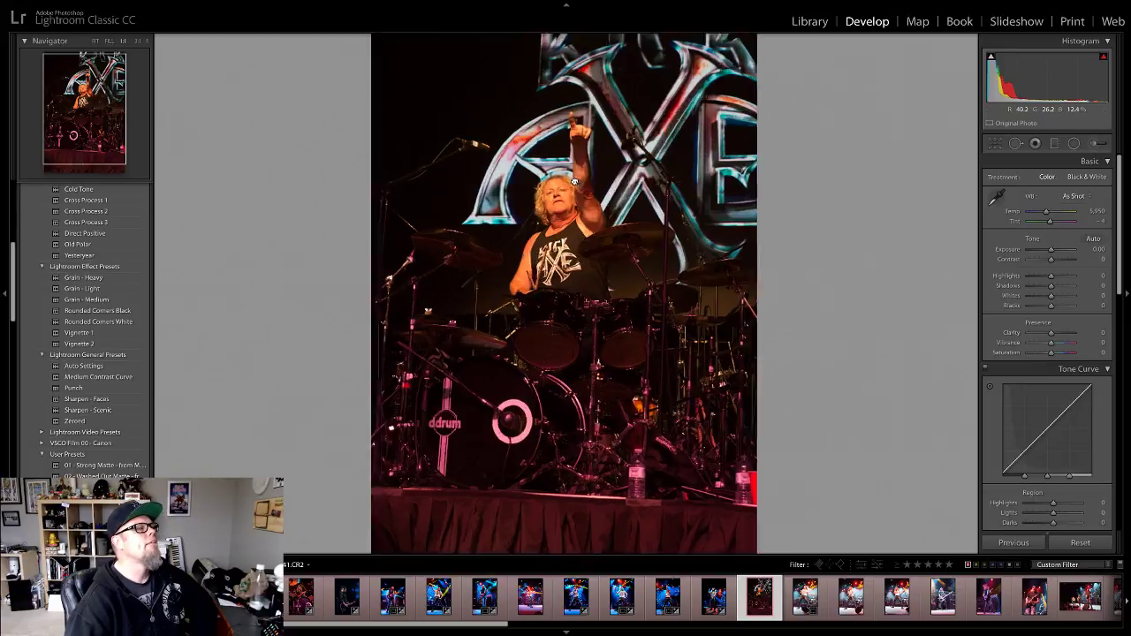
click(996, 196)
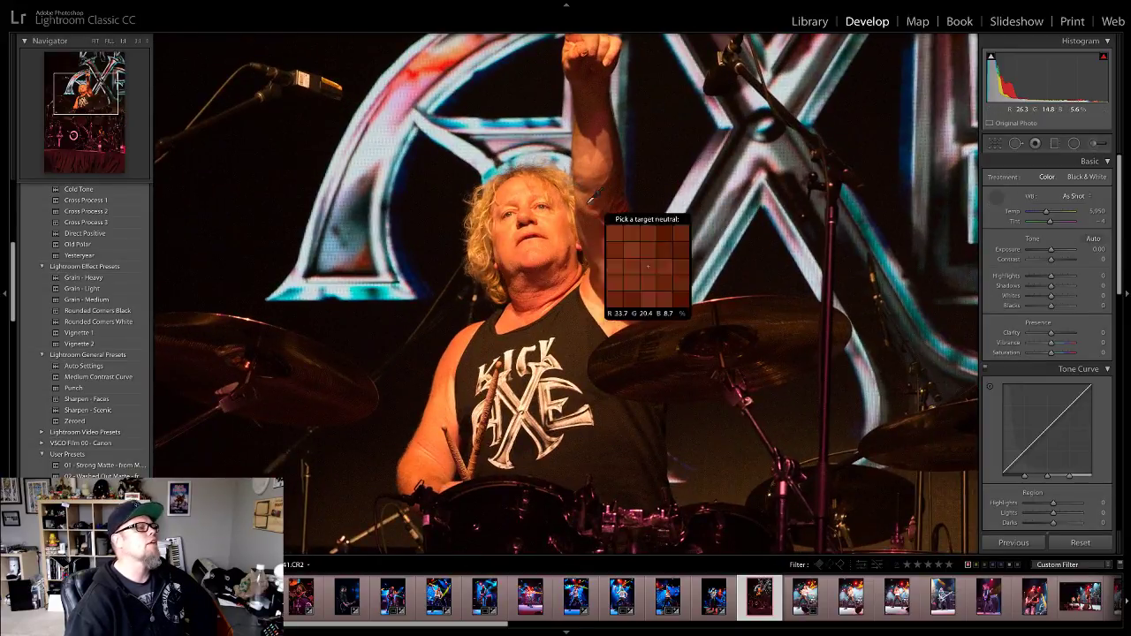
click(502, 228)
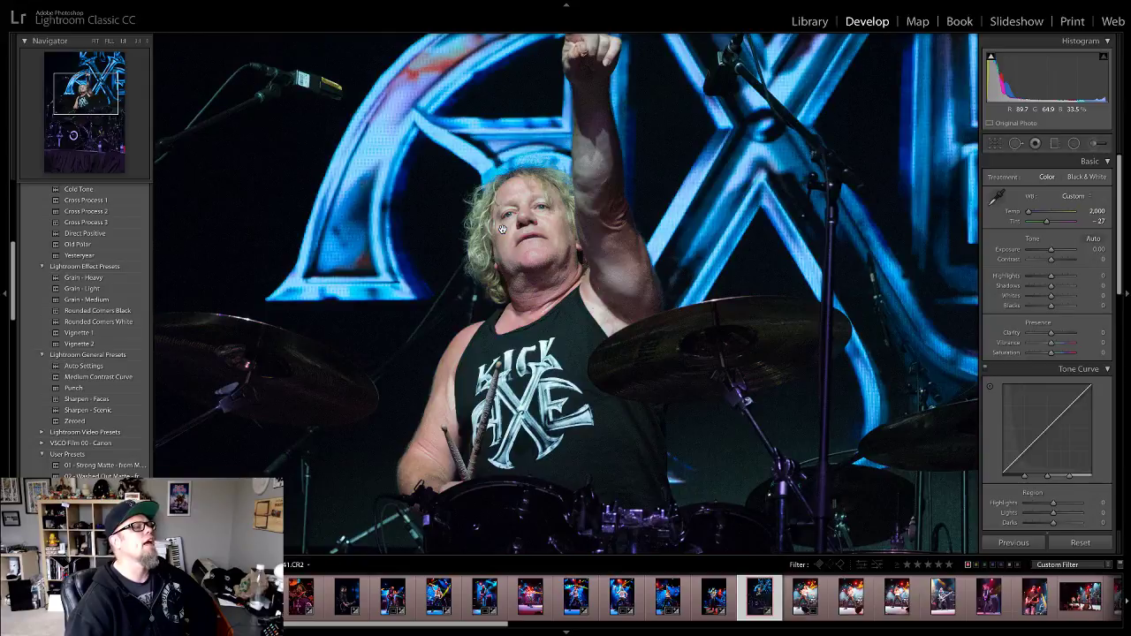
Step: Apply the Medium Contrast Curve and Punch presets to the pointing drummer photo
key(z)
scroll(91, 273, up, 3)
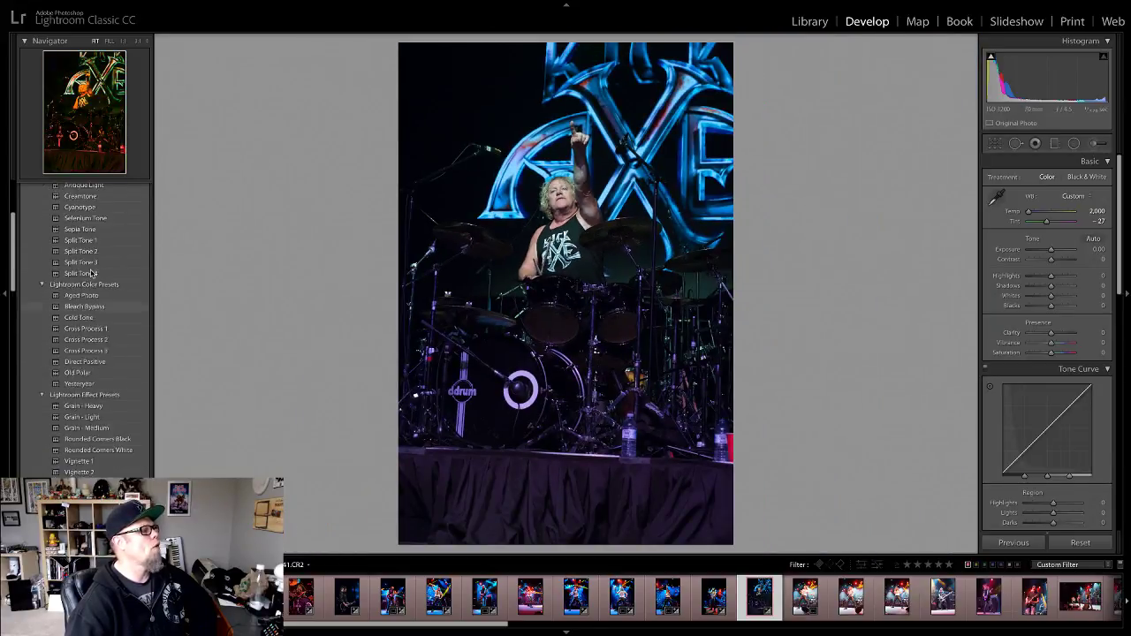
scroll(92, 273, up, 5)
scroll(80, 433, down, 5)
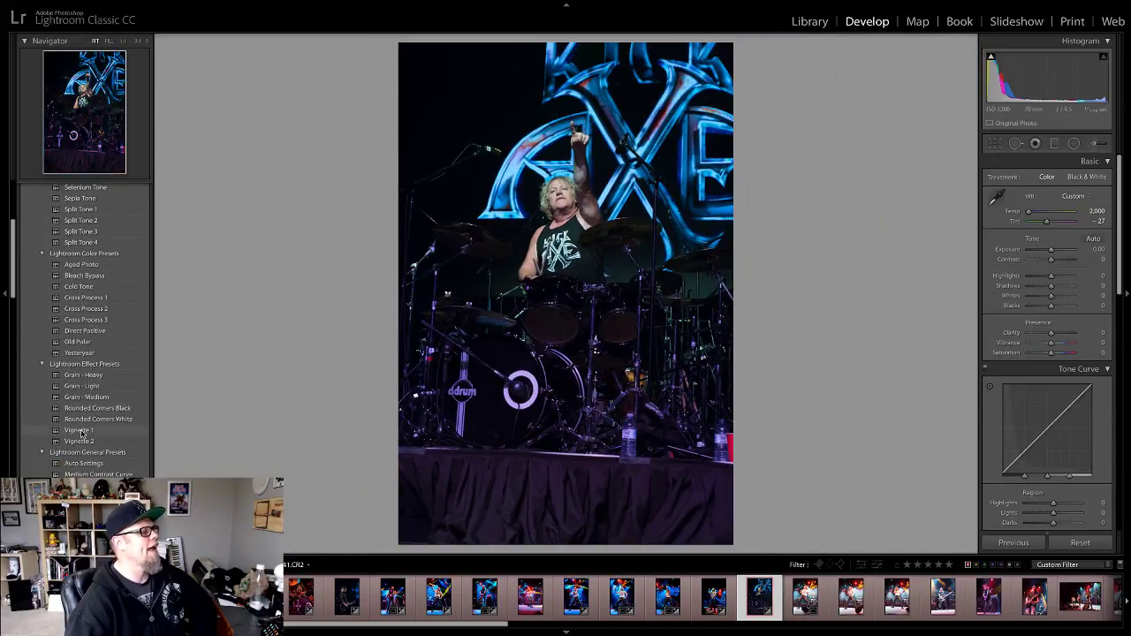
click(93, 475)
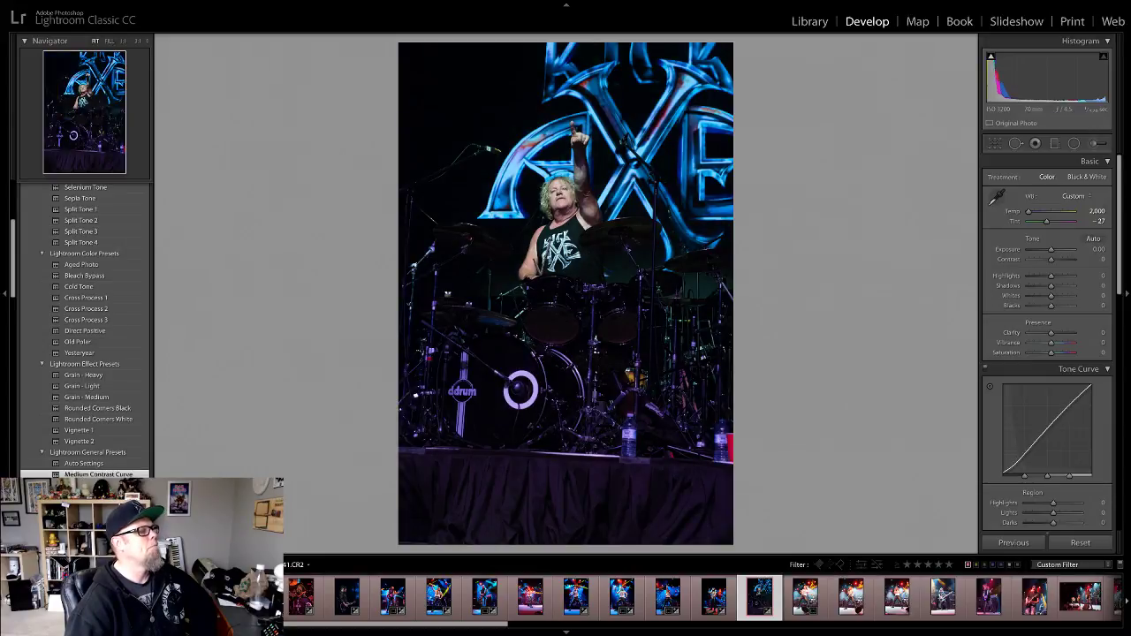
Step: Set Blacks to −30 and Highlights to +1 on the enlarged drummer photo
click(562, 203)
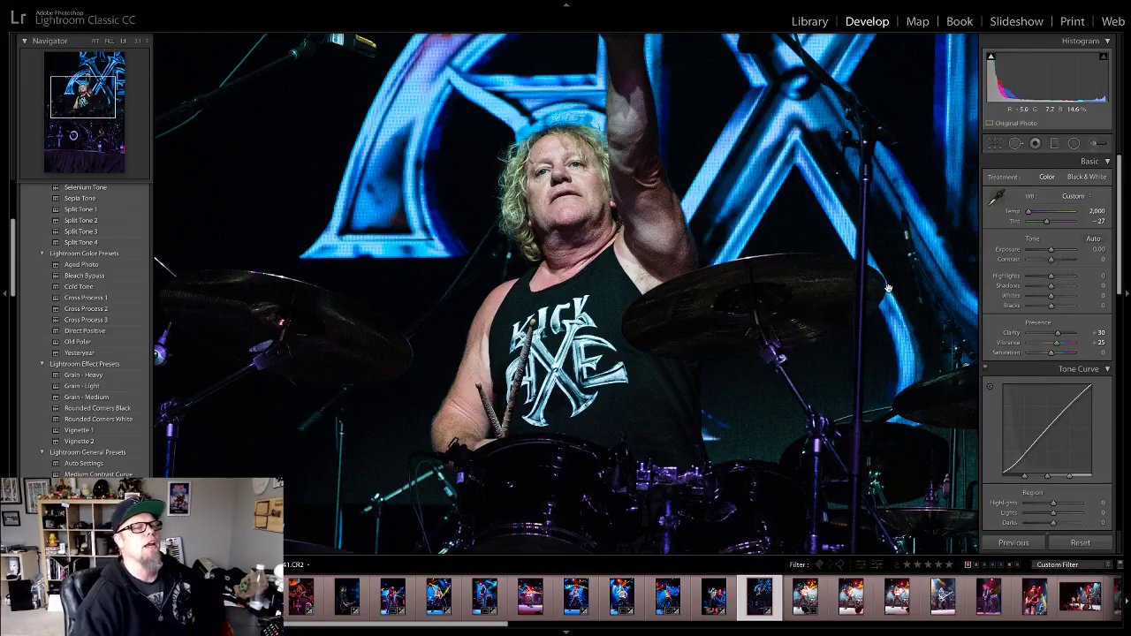
drag(1049, 308, 1051, 279)
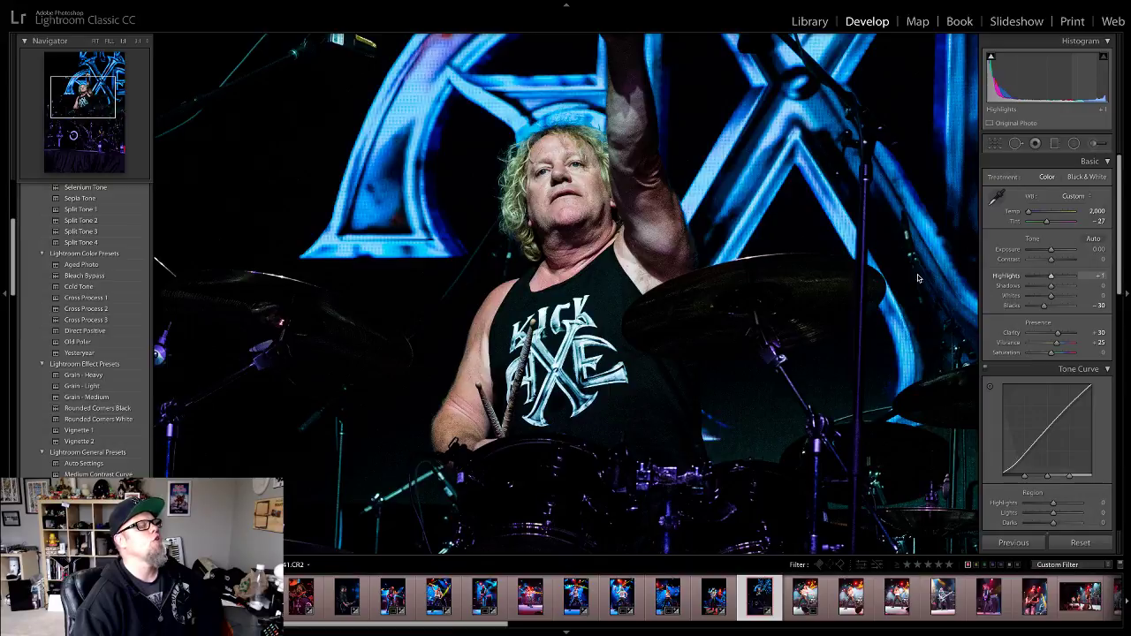
Step: Crop the pointing drummer photo at its original aspect ratio, trimming the left side and the dark stage front below the drums
click(847, 446)
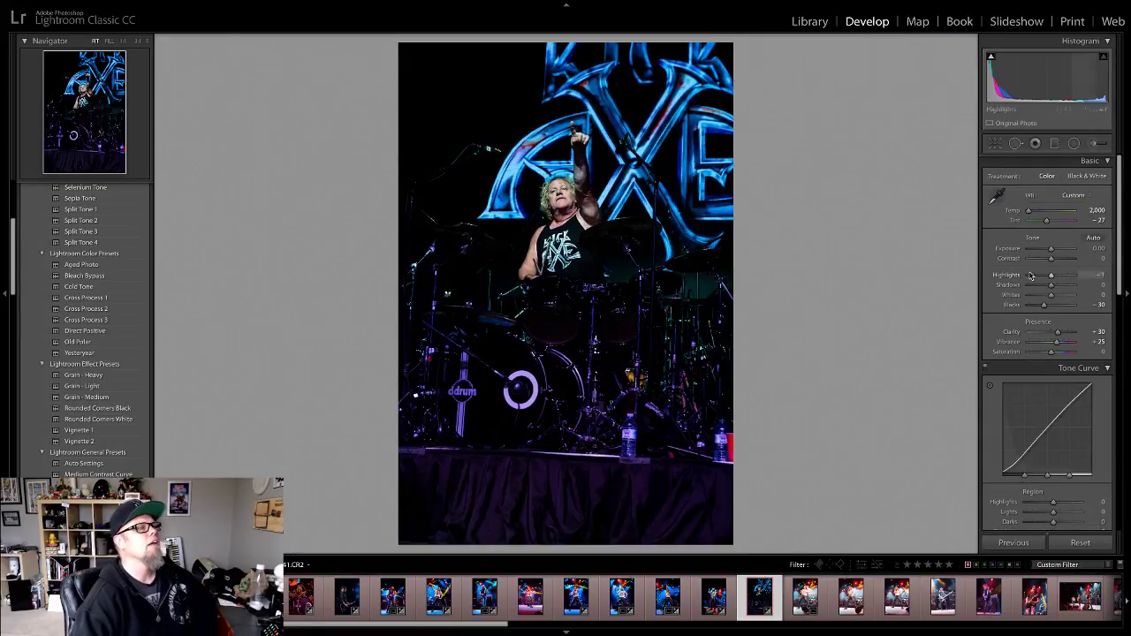
click(996, 143)
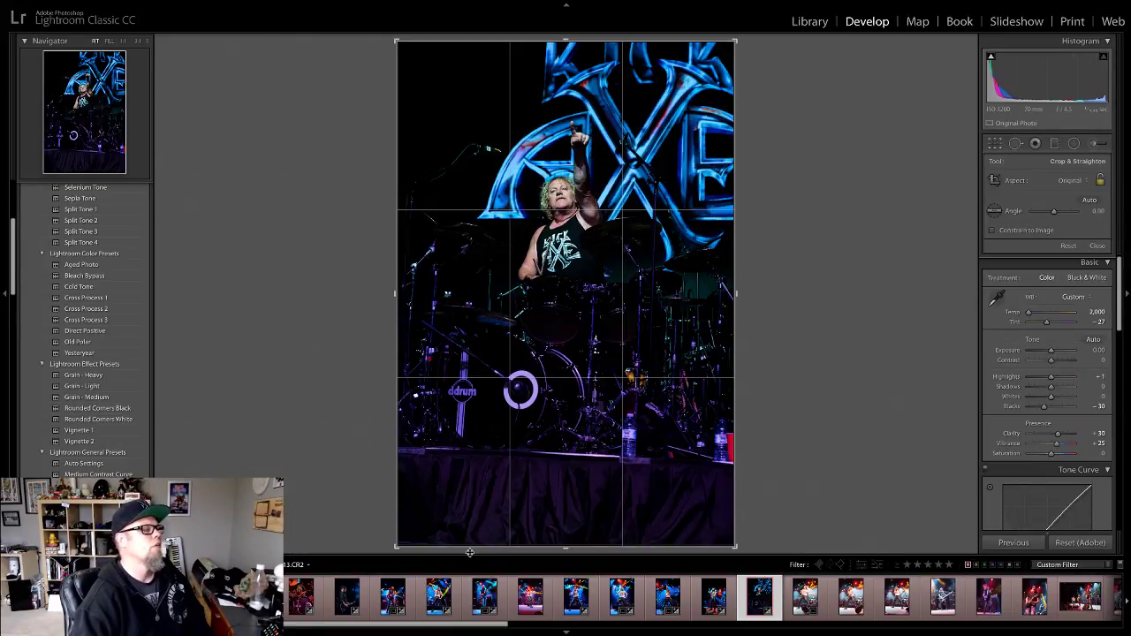
drag(399, 545, 421, 520)
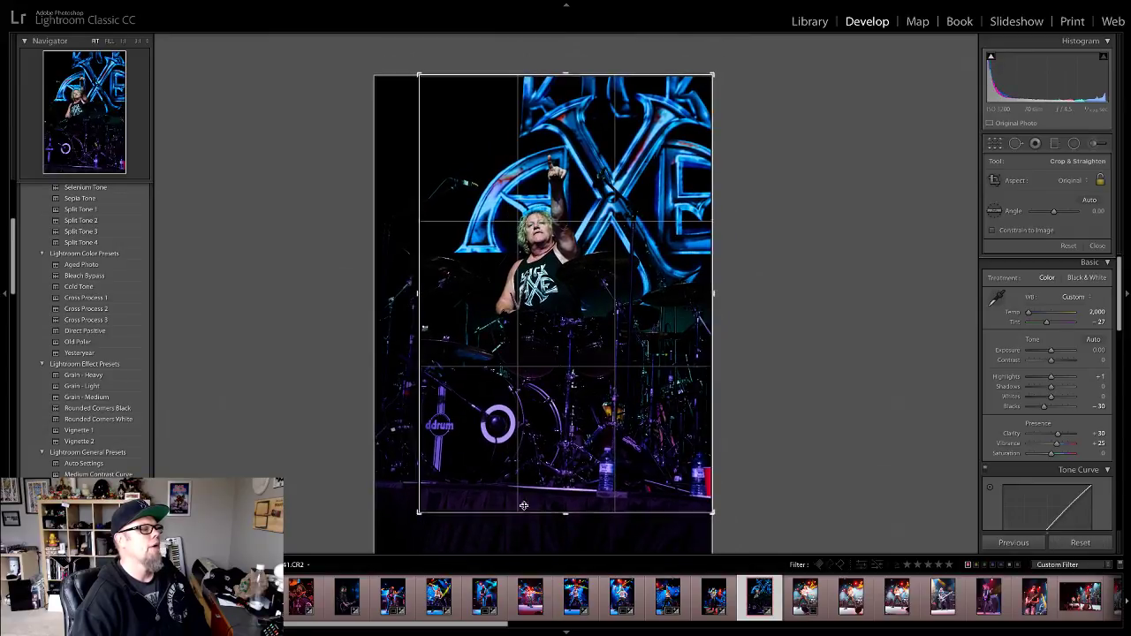
drag(566, 481, 569, 490)
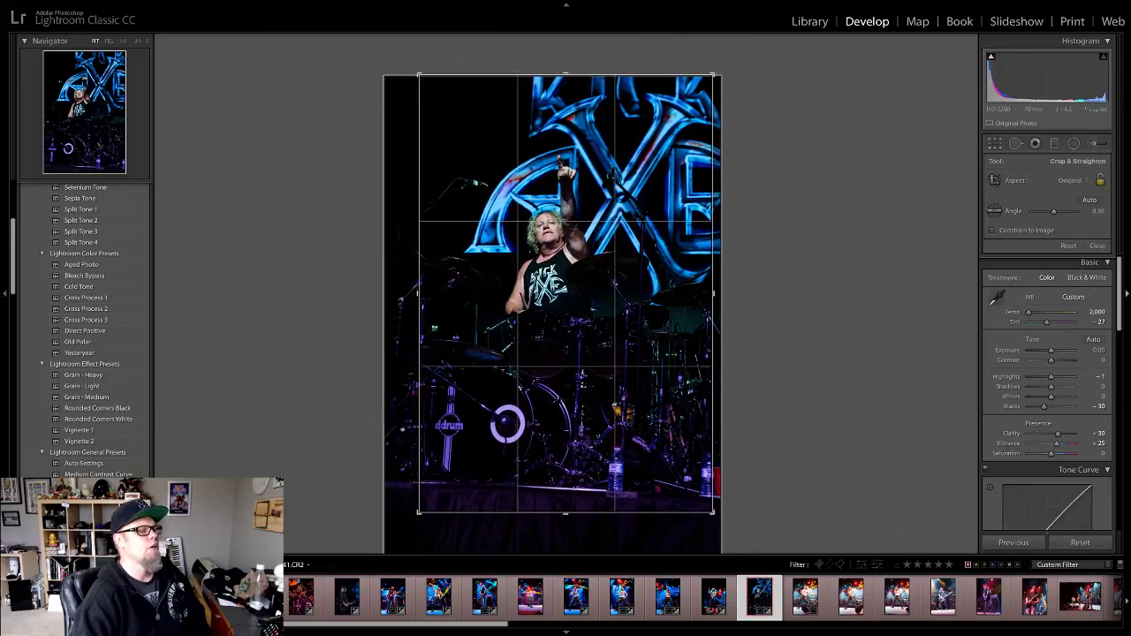
click(1097, 246)
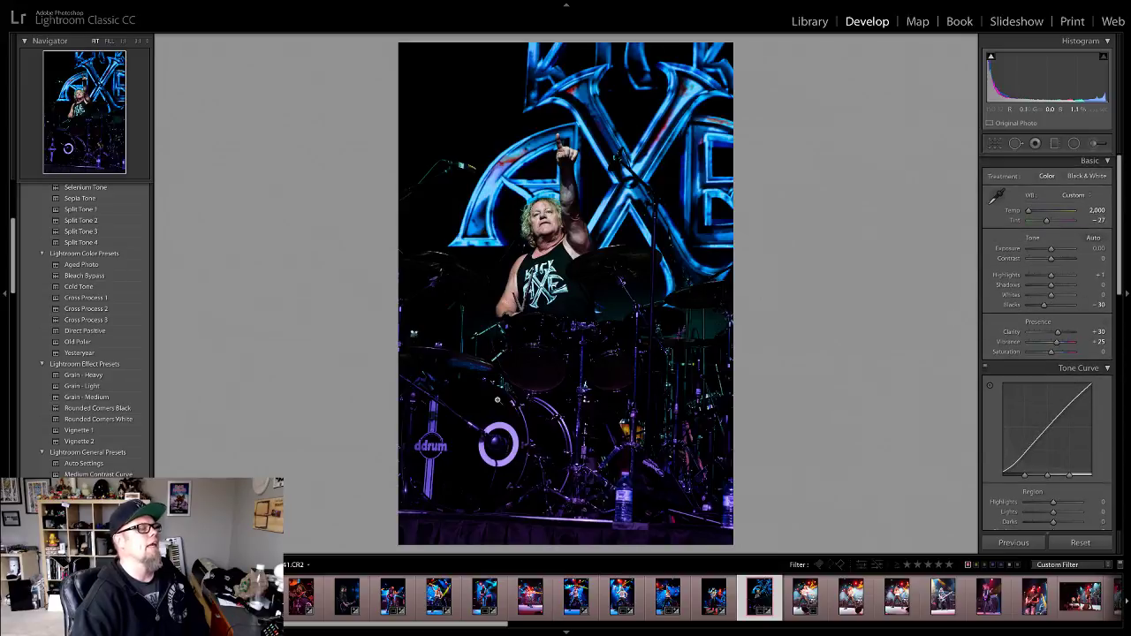
Step: Shift the drummer photo's crop slightly toward the left of the scene, including more of the area beside the bass drum
key(r)
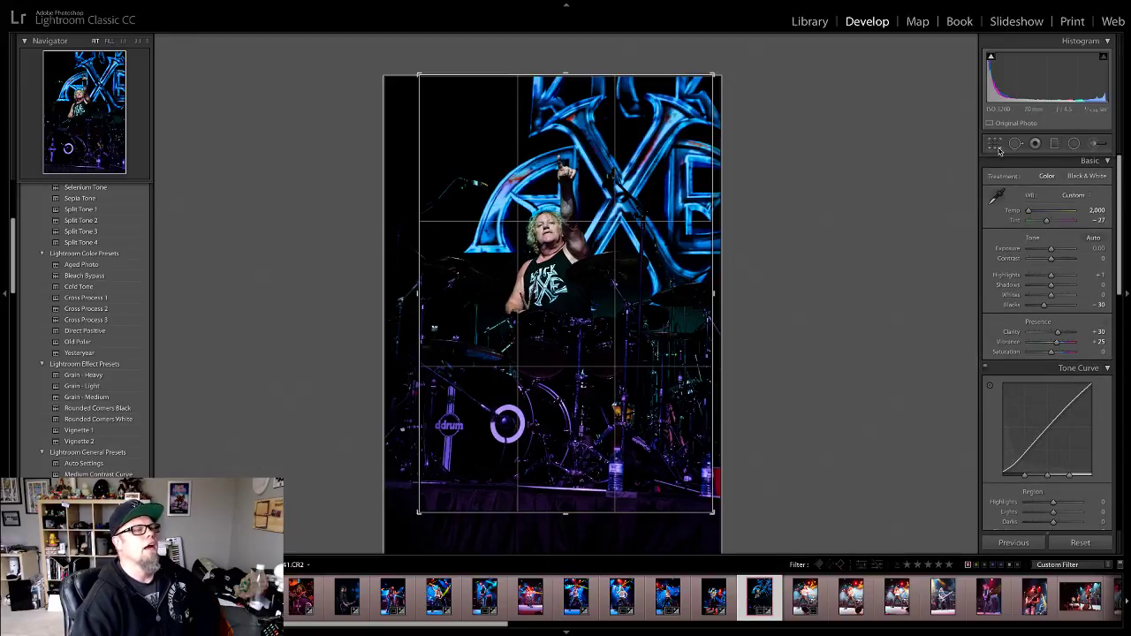
drag(628, 311, 646, 311)
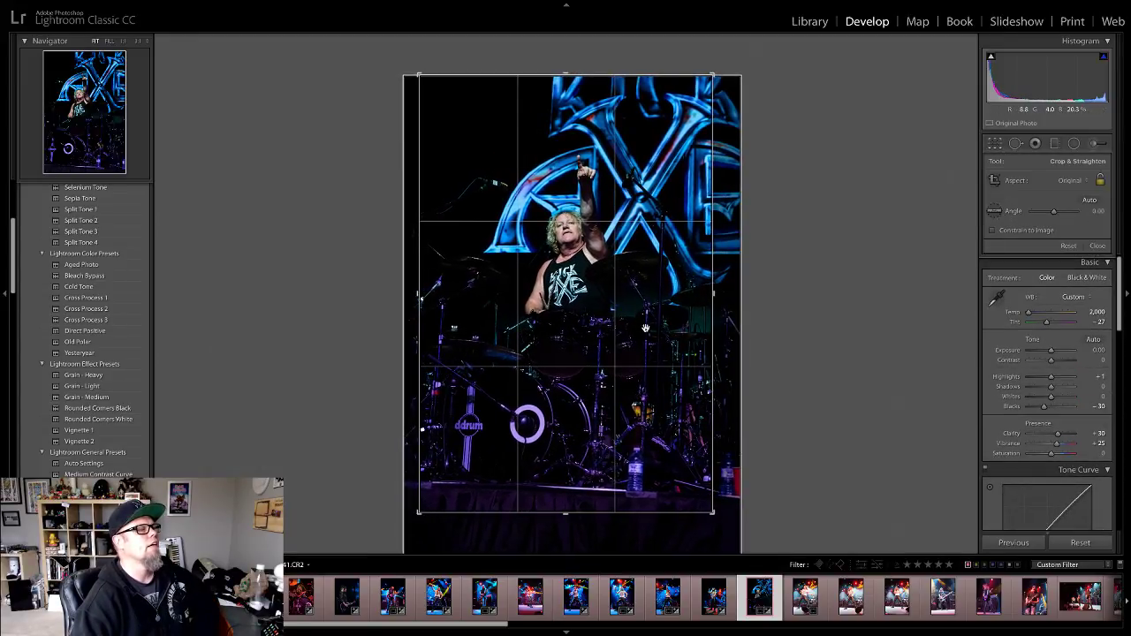
click(1097, 245)
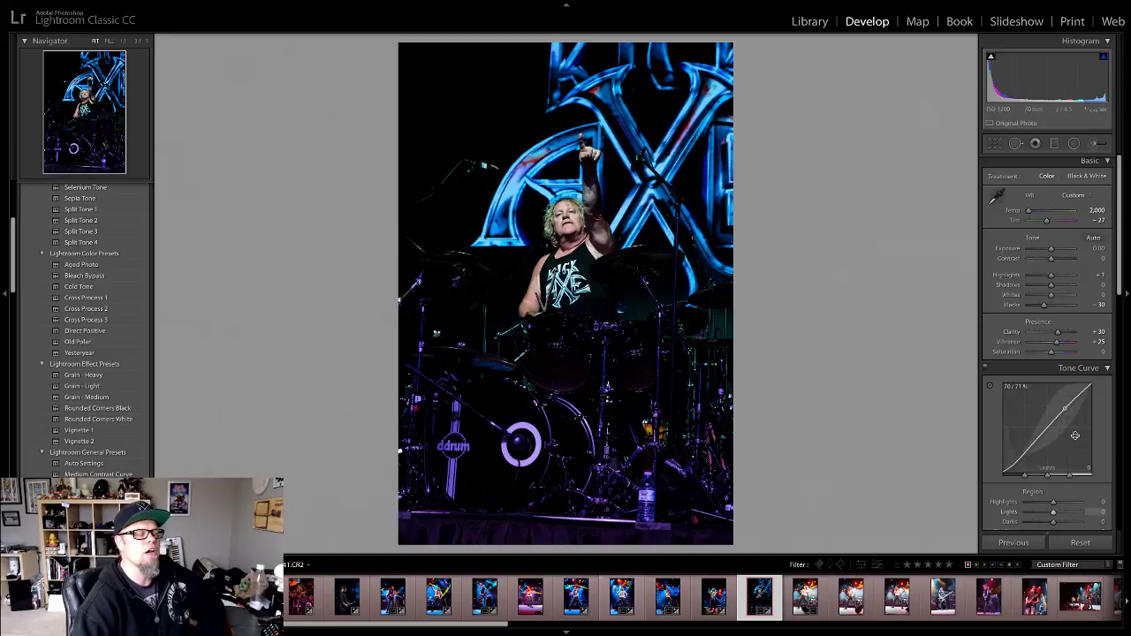
Step: Set luminance noise reduction to 13 on the drummer photo and compare the result up close and whole
scroll(1039, 424, down, 10)
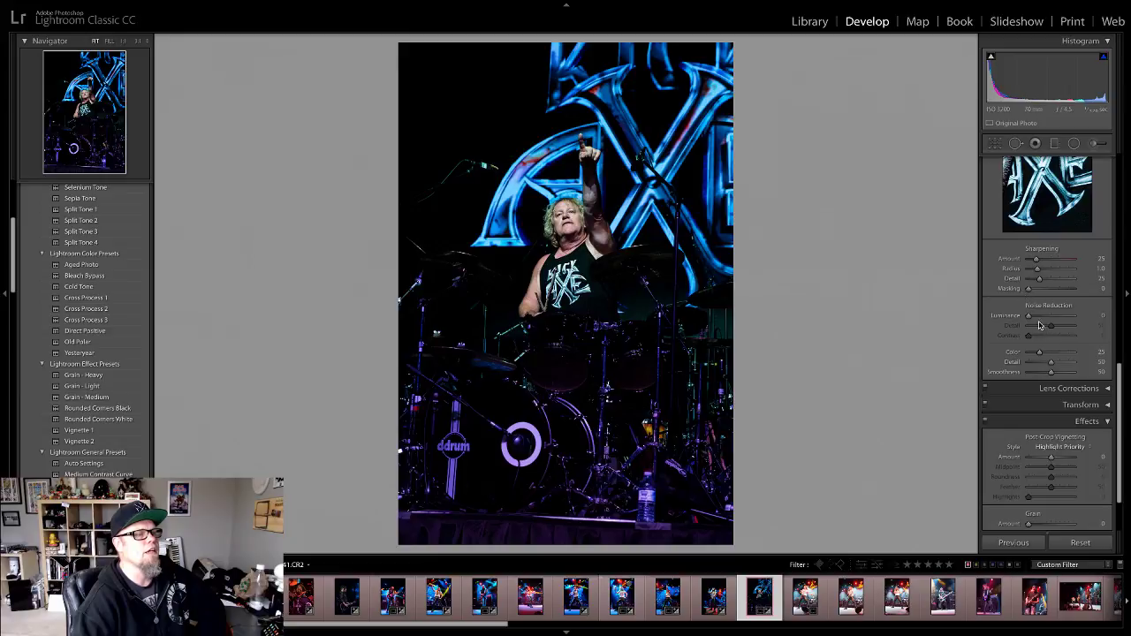
drag(1029, 317, 1035, 320)
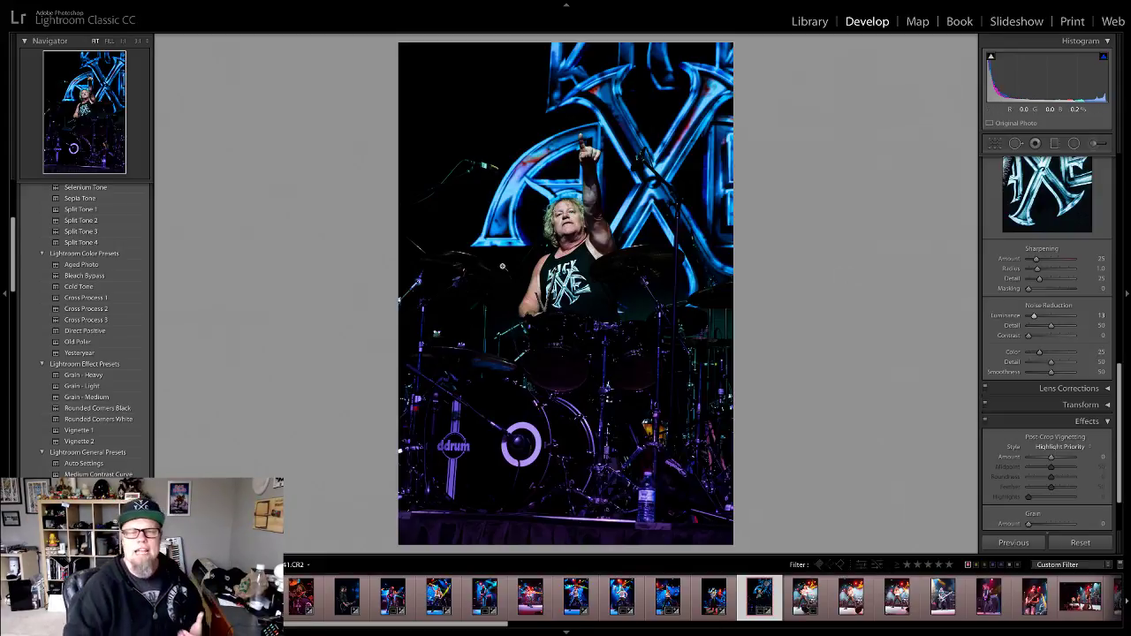
click(566, 232)
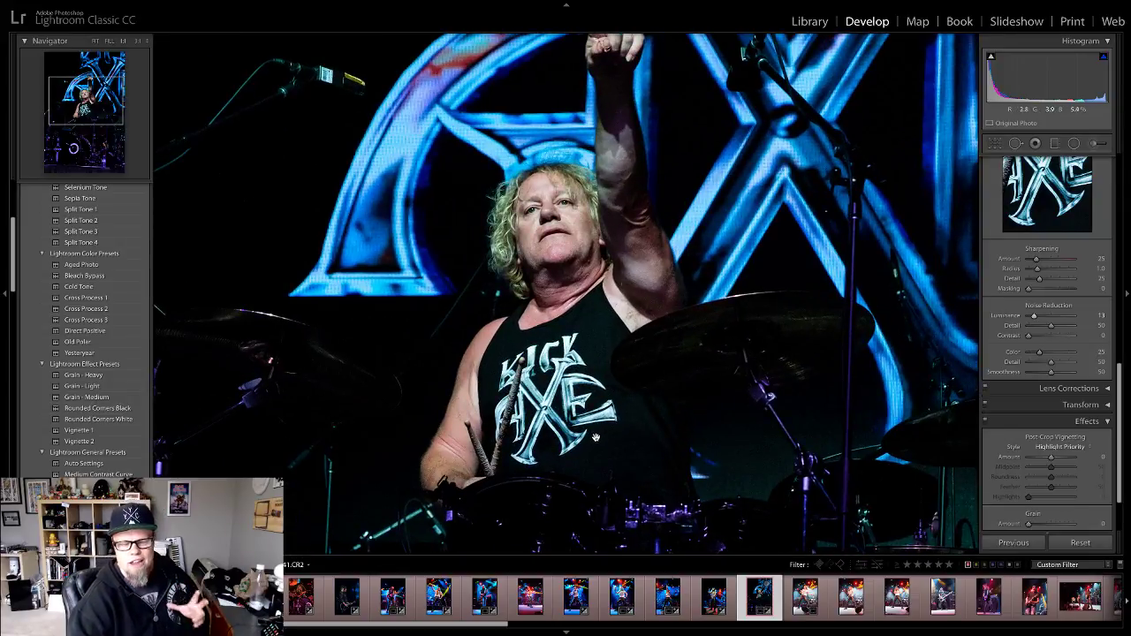
click(598, 221)
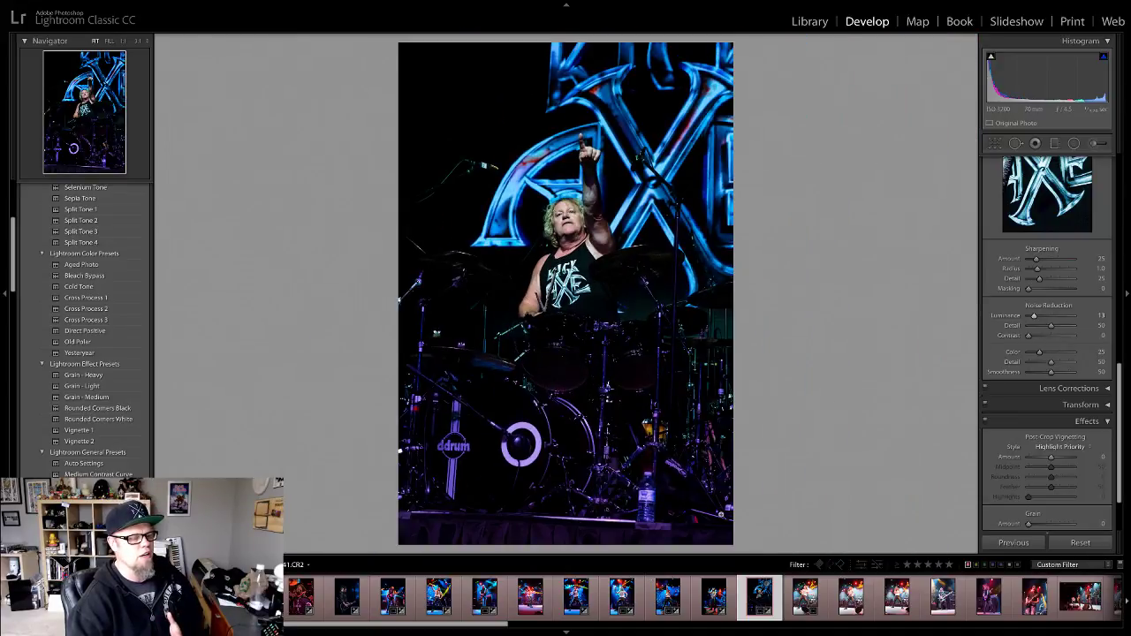
click(578, 205)
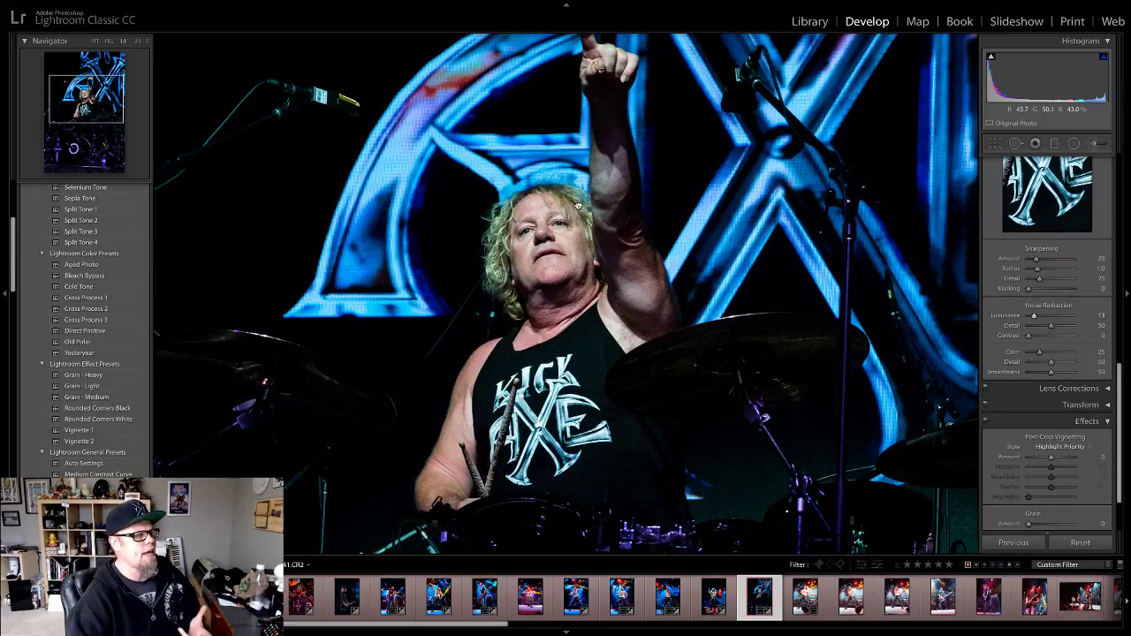
click(578, 205)
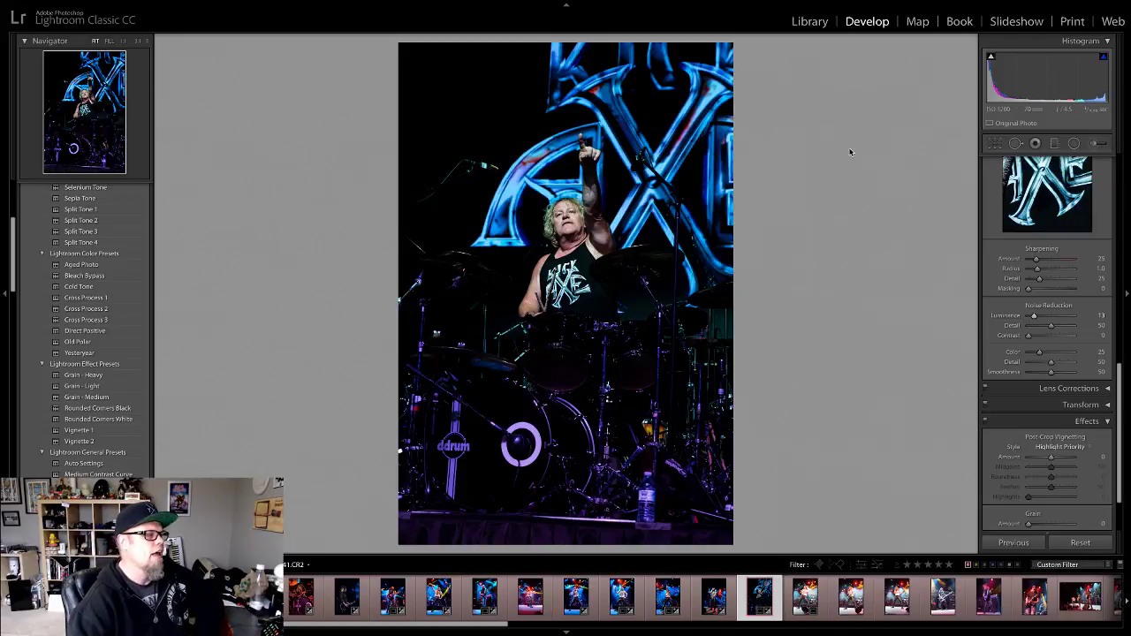
click(535, 182)
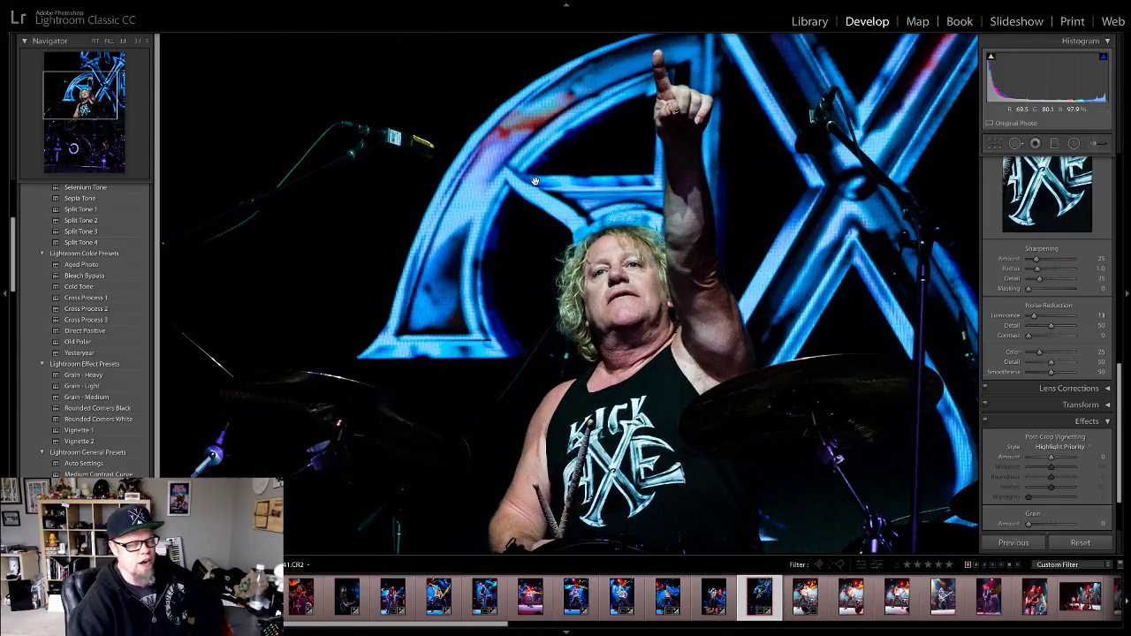
drag(535, 182, 525, 212)
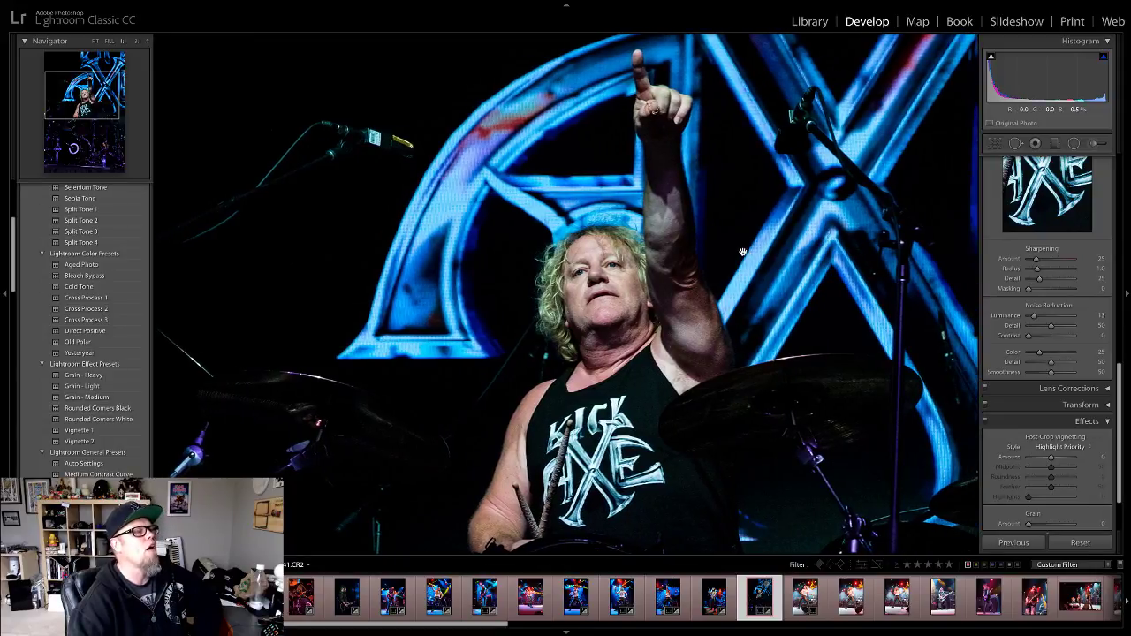
click(525, 212)
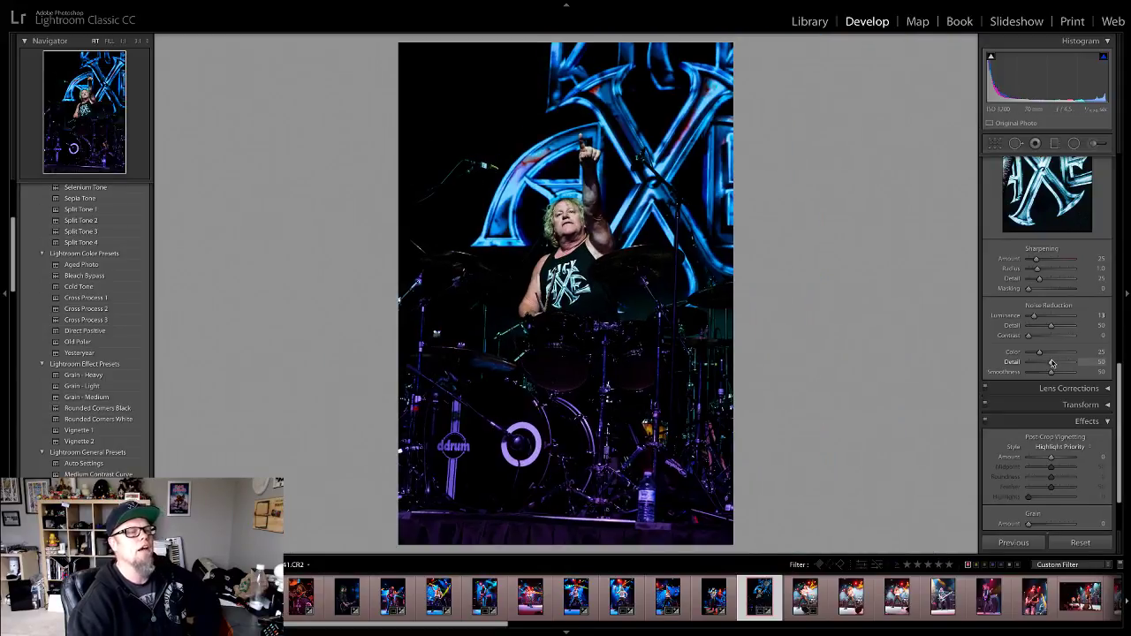
scroll(1045, 333, up, 3)
scroll(1045, 333, up, 2)
scroll(1047, 397, down, 6)
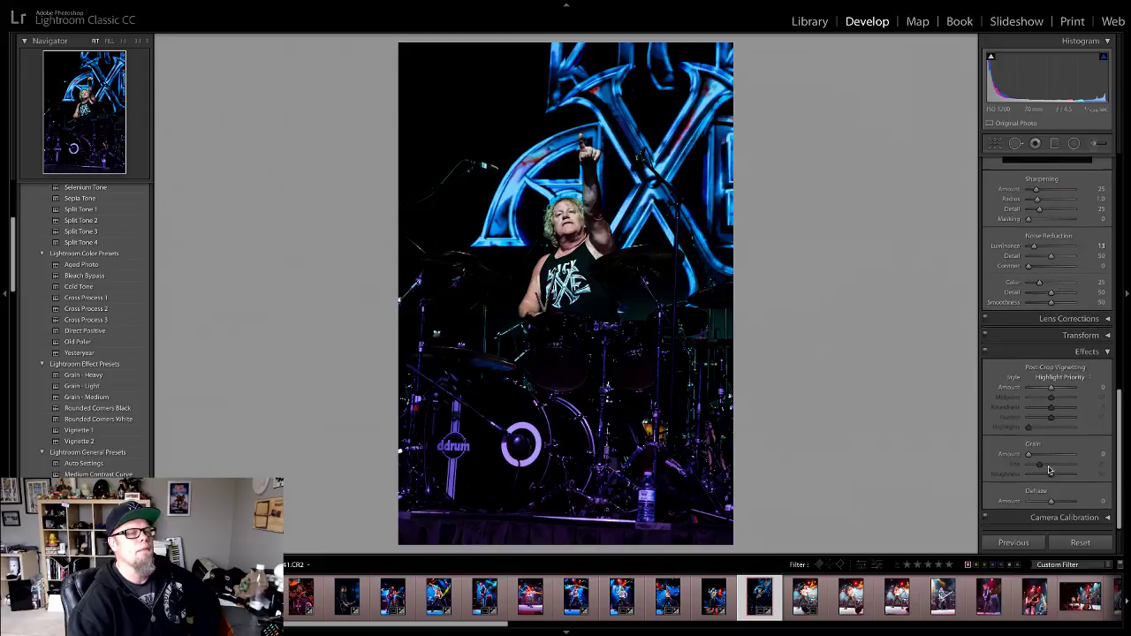
Step: Open the photo of the singer in the Motörhead shirt and apply the Medium Contrast Curve and Punch presets
click(805, 598)
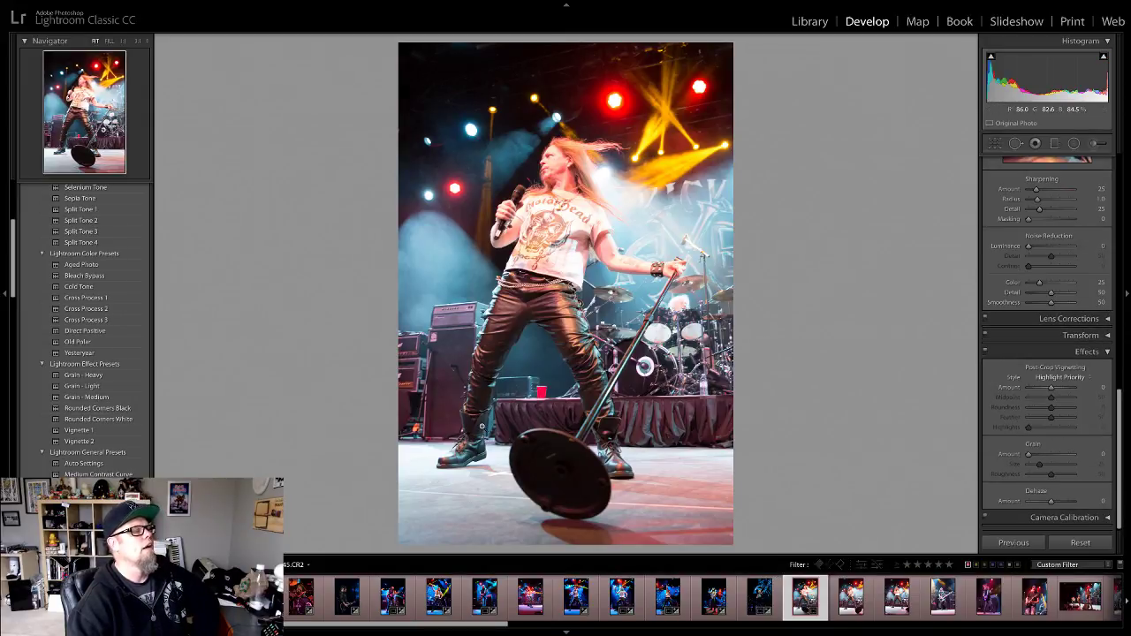
click(550, 162)
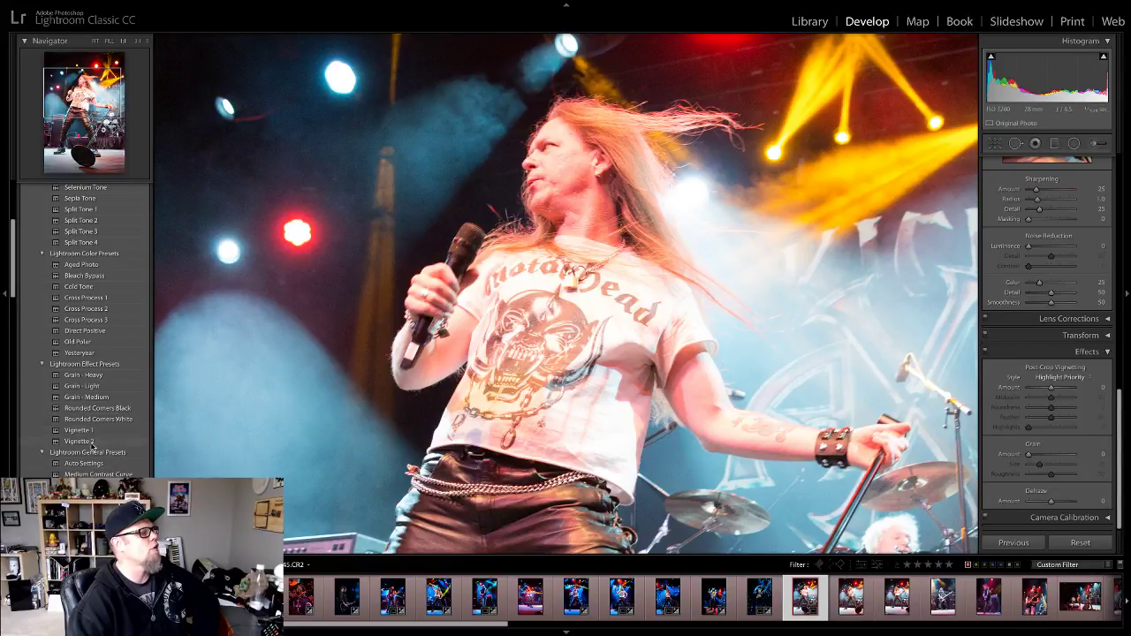
click(98, 475)
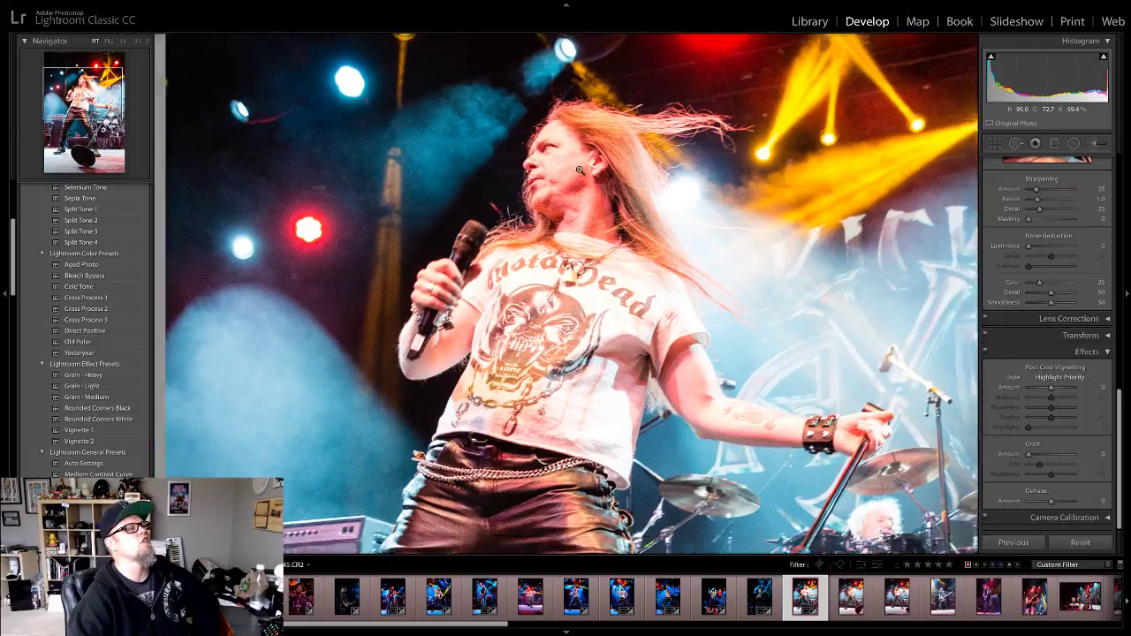
click(581, 171)
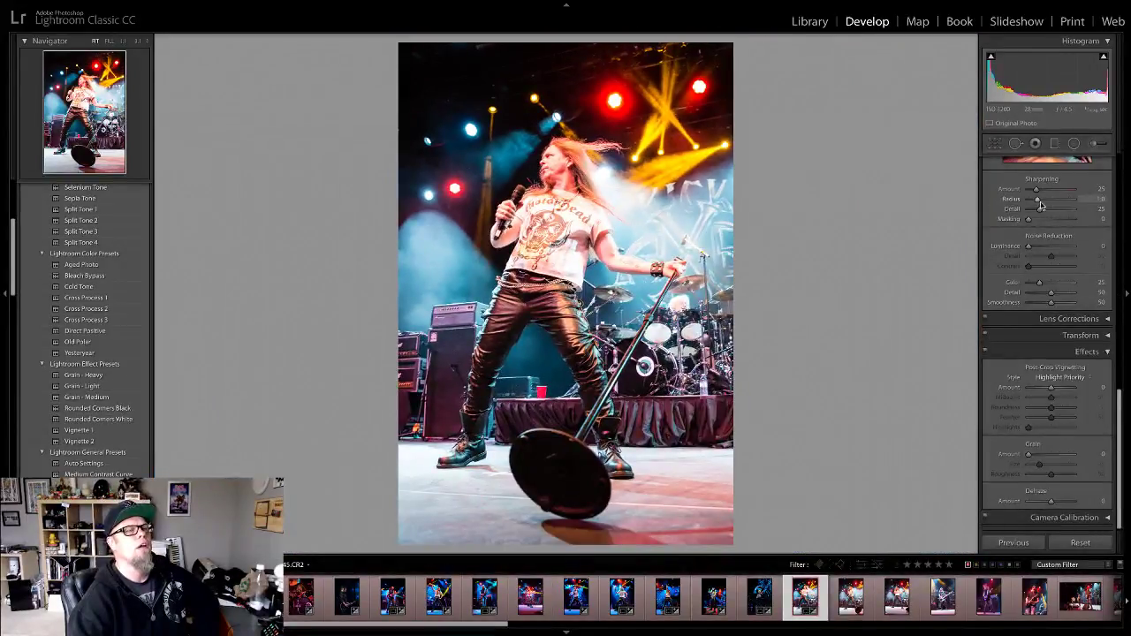
Step: Set Blacks to −52 and Highlights to −59 on the Motörhead-shirt singer photo
scroll(1039, 228, up, 5)
scroll(1039, 266, up, 5)
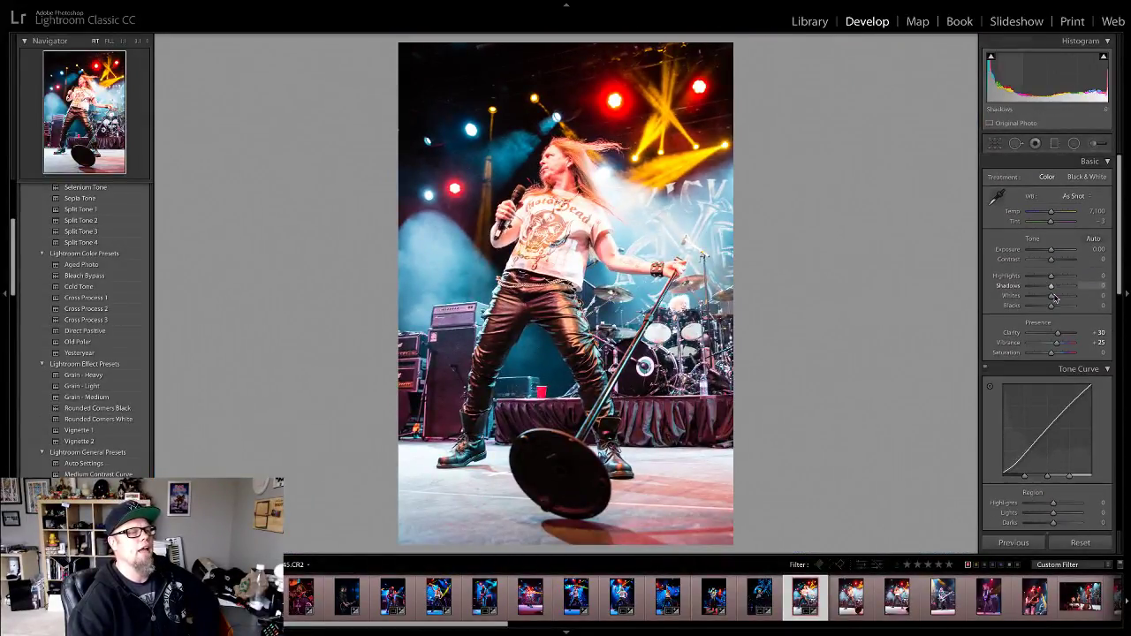
drag(1052, 305, 1037, 278)
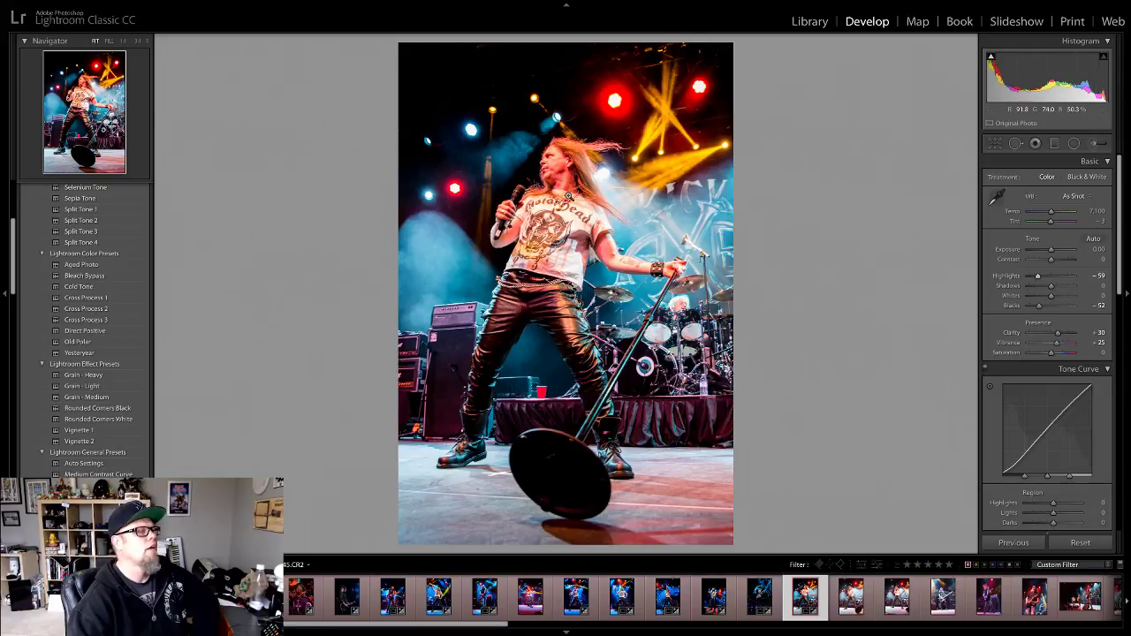
Step: Sample the singer photo's white balance from his white shirt in the enlarged view
click(535, 156)
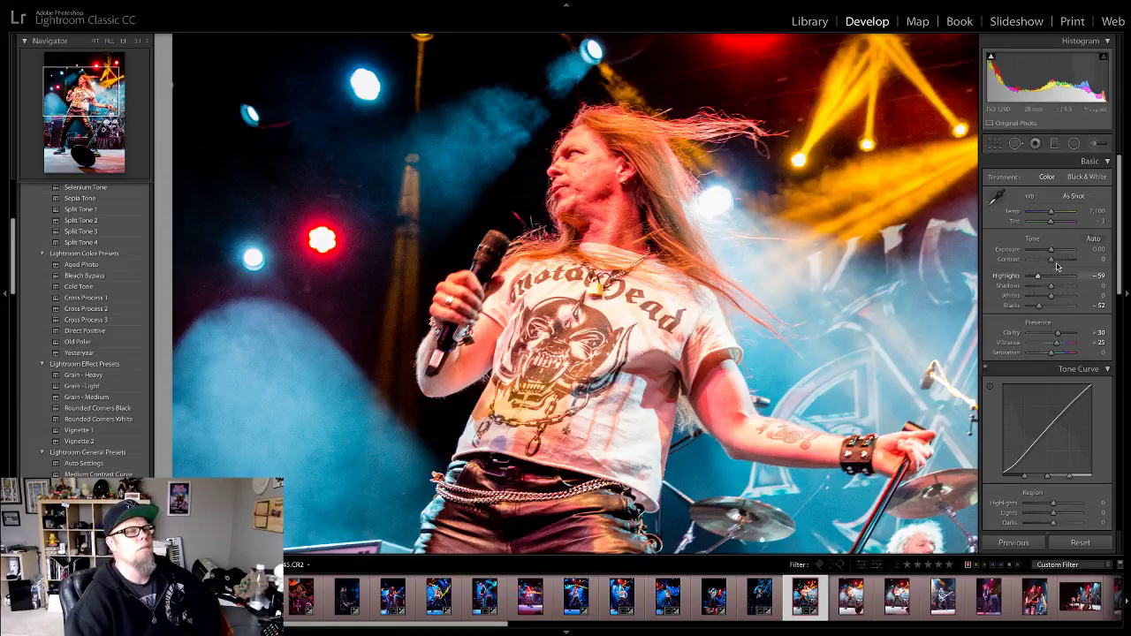
key(w)
click(668, 329)
click(668, 328)
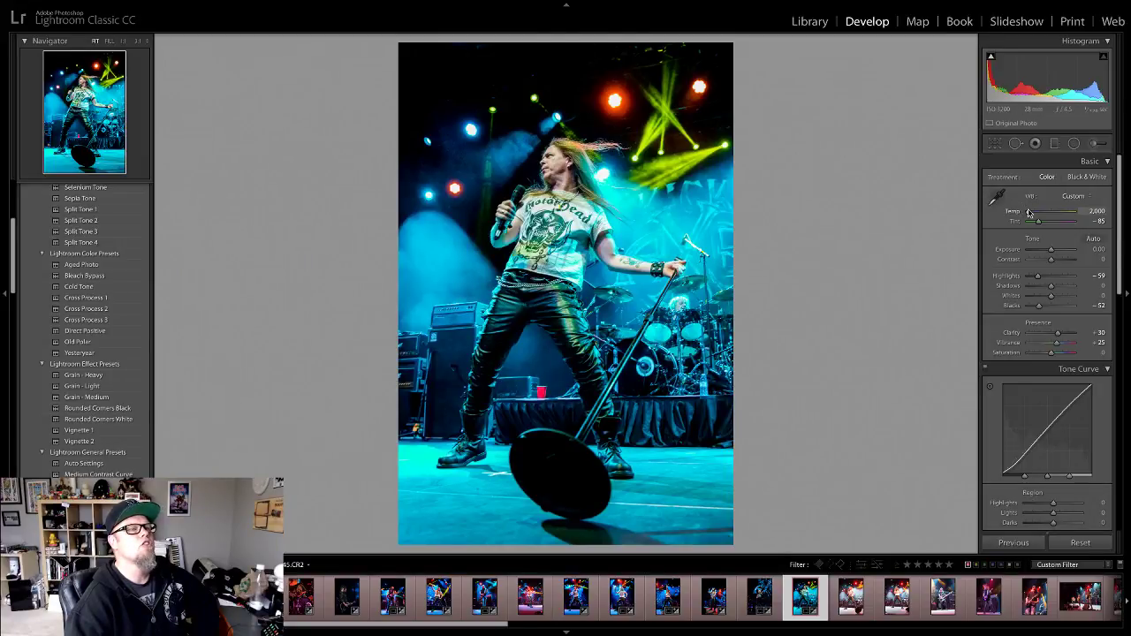
Step: Set the singer photo's colour temperature to 2,777, judging the skin tones up close and whole
drag(1025, 212, 1031, 213)
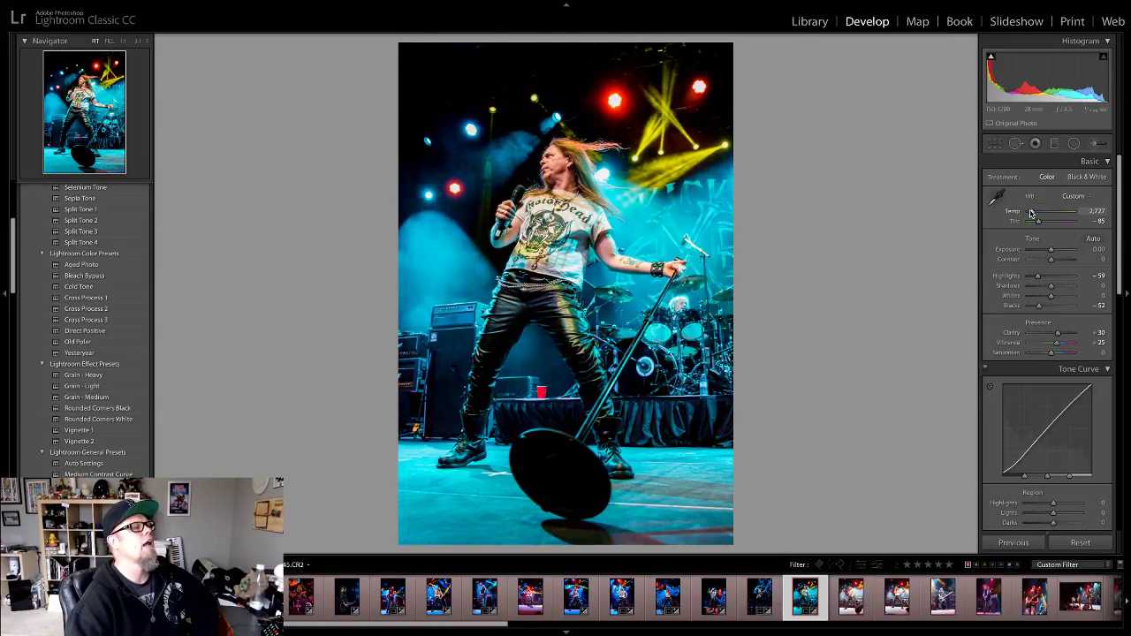
key(ctrl+z)
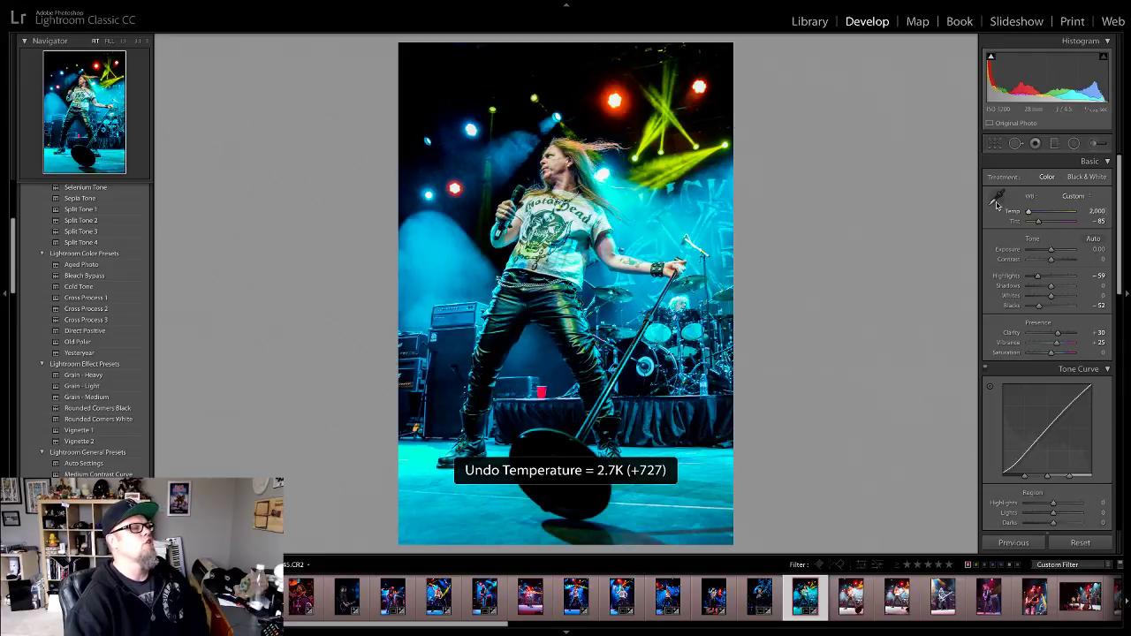
key(z)
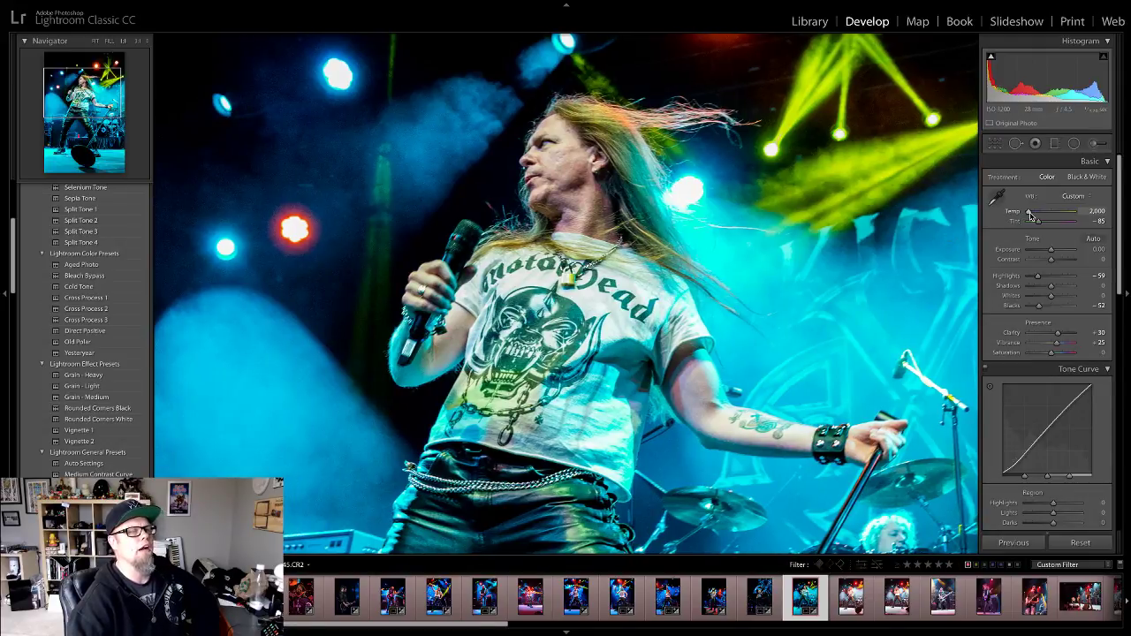
drag(1029, 215, 1035, 217)
drag(1033, 216, 1036, 217)
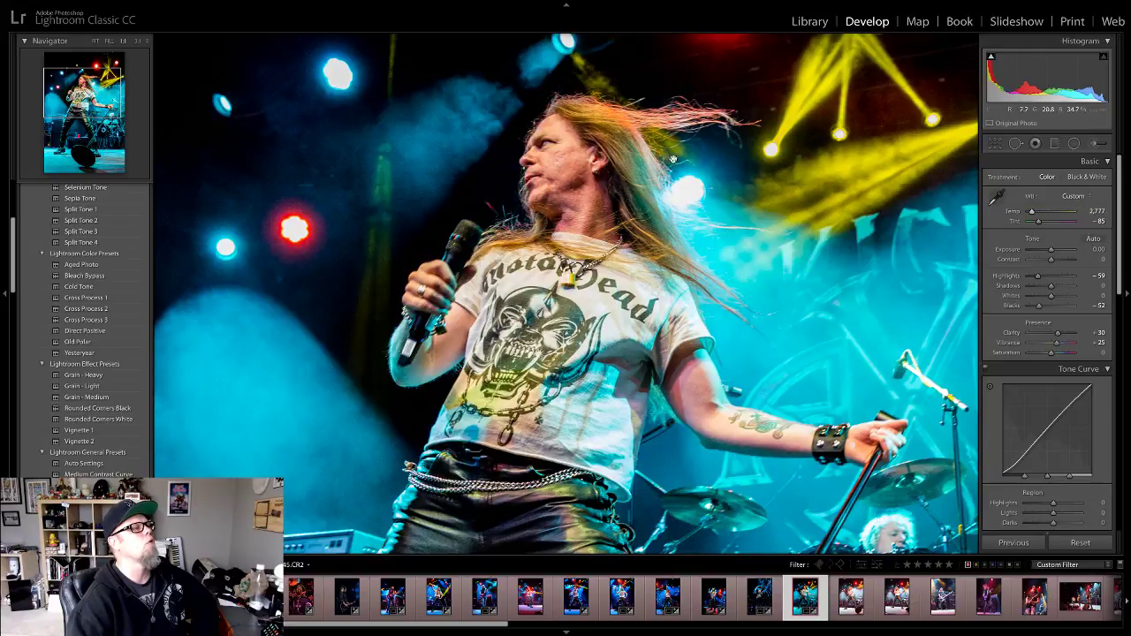
click(769, 215)
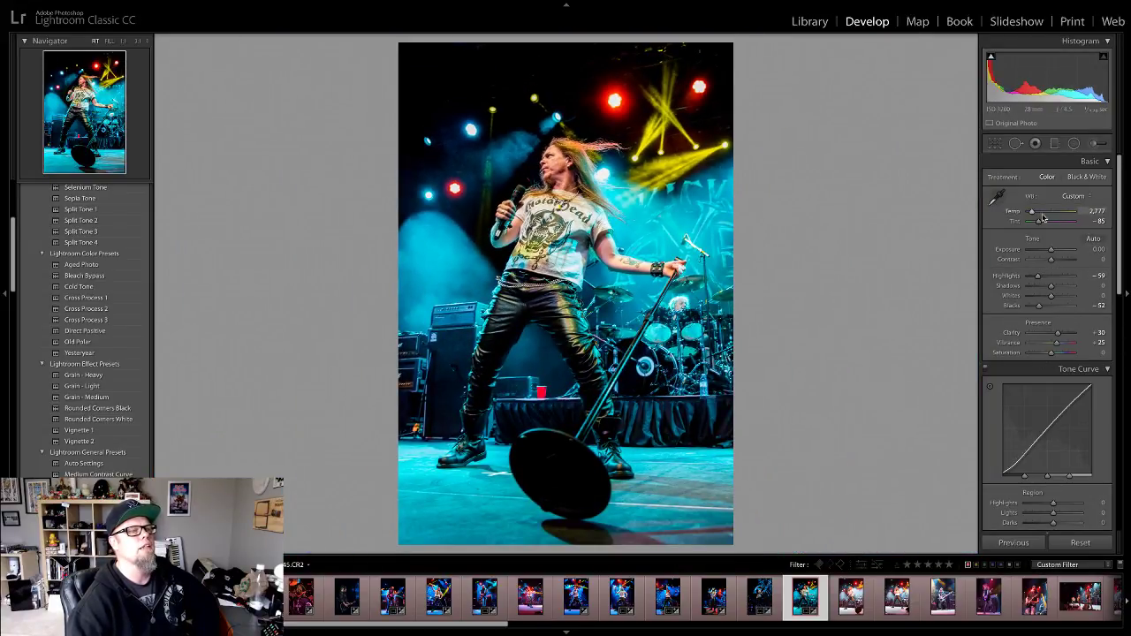
Step: Set Exposure to −0.45 on the singer photo and check it both up close and whole
drag(1049, 251, 1049, 252)
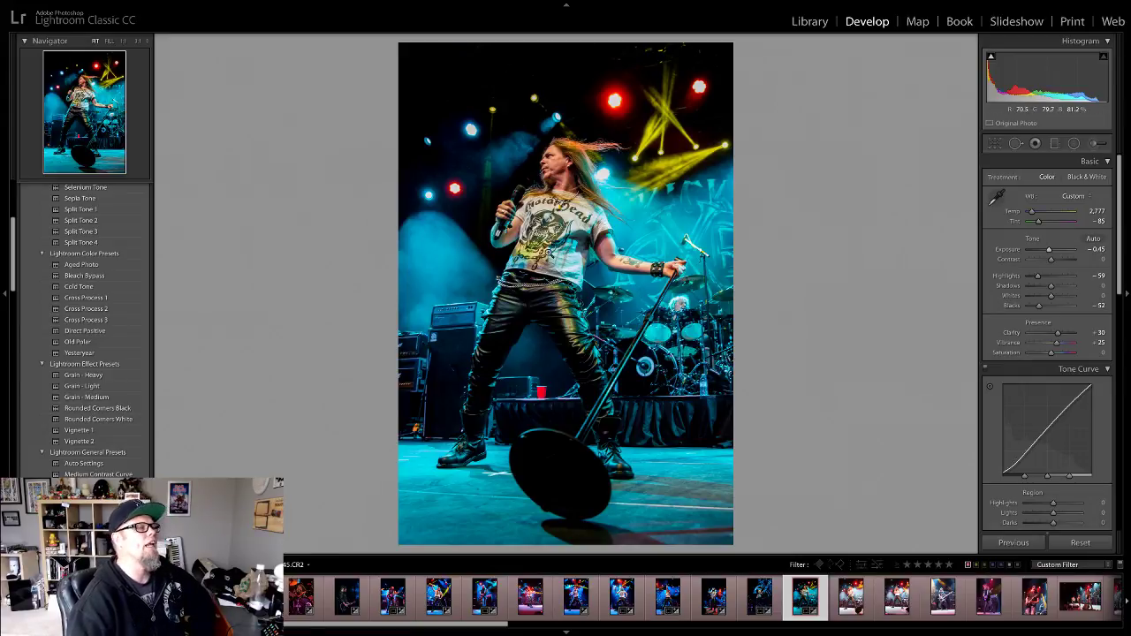
click(554, 169)
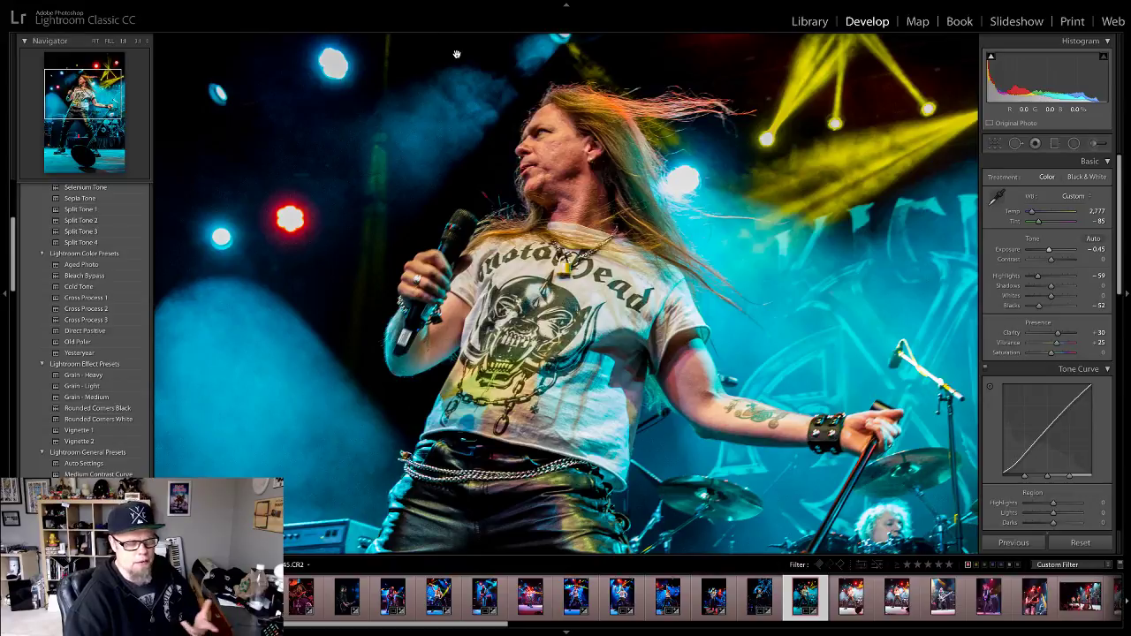
click(557, 156)
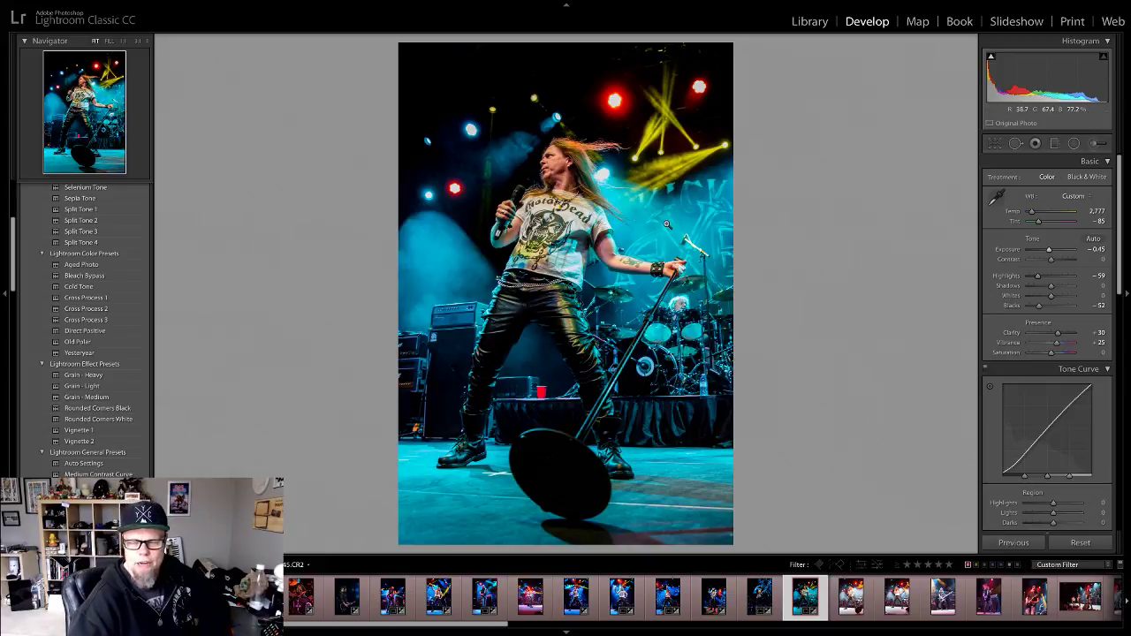
click(559, 193)
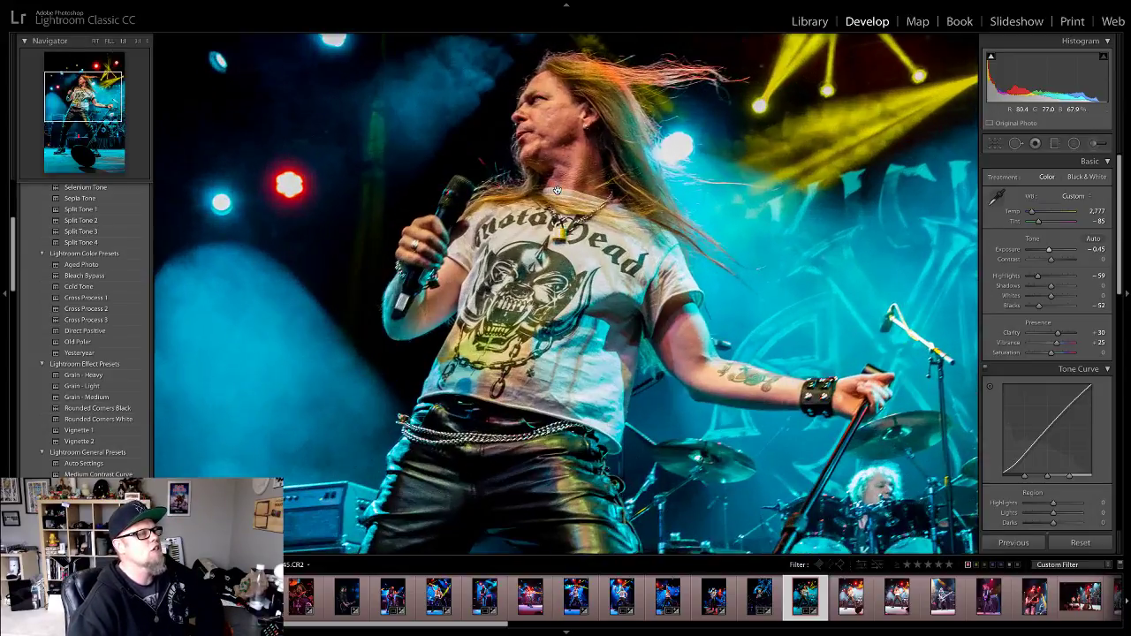
Step: Set luminance noise reduction to 11 on the Motörhead-shirt singer photo, checking it both up close and whole
click(656, 232)
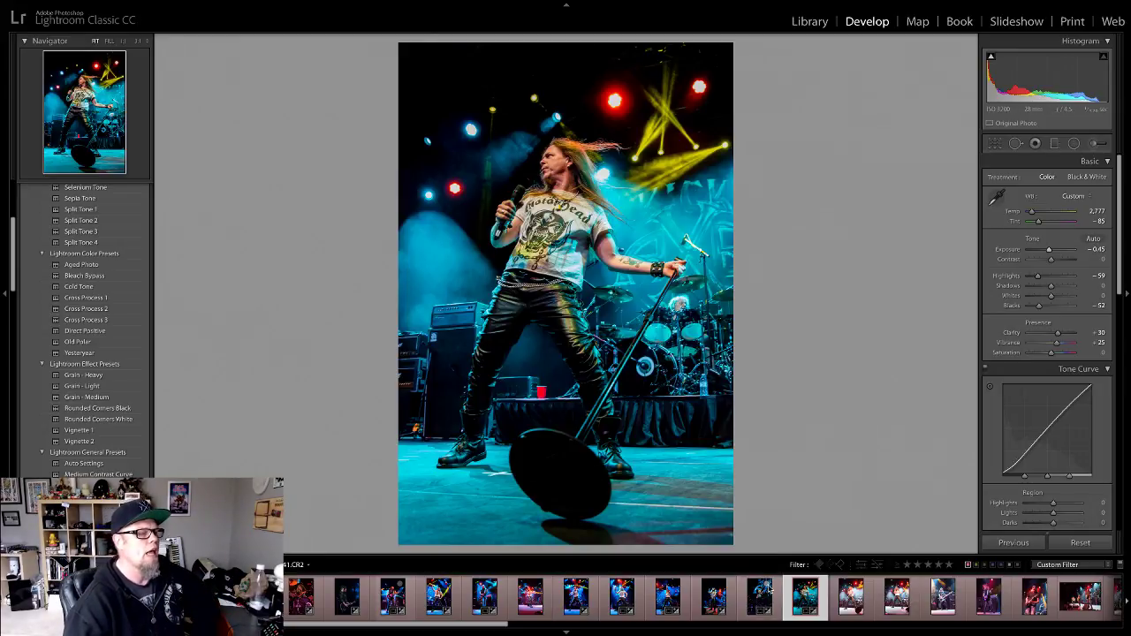
click(564, 196)
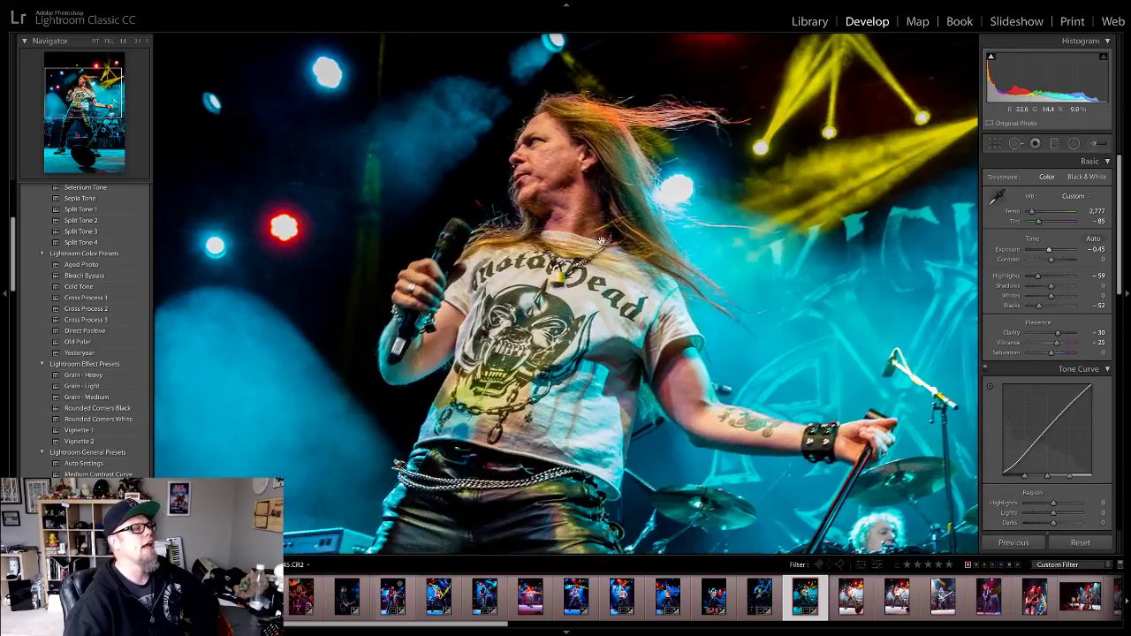
click(601, 254)
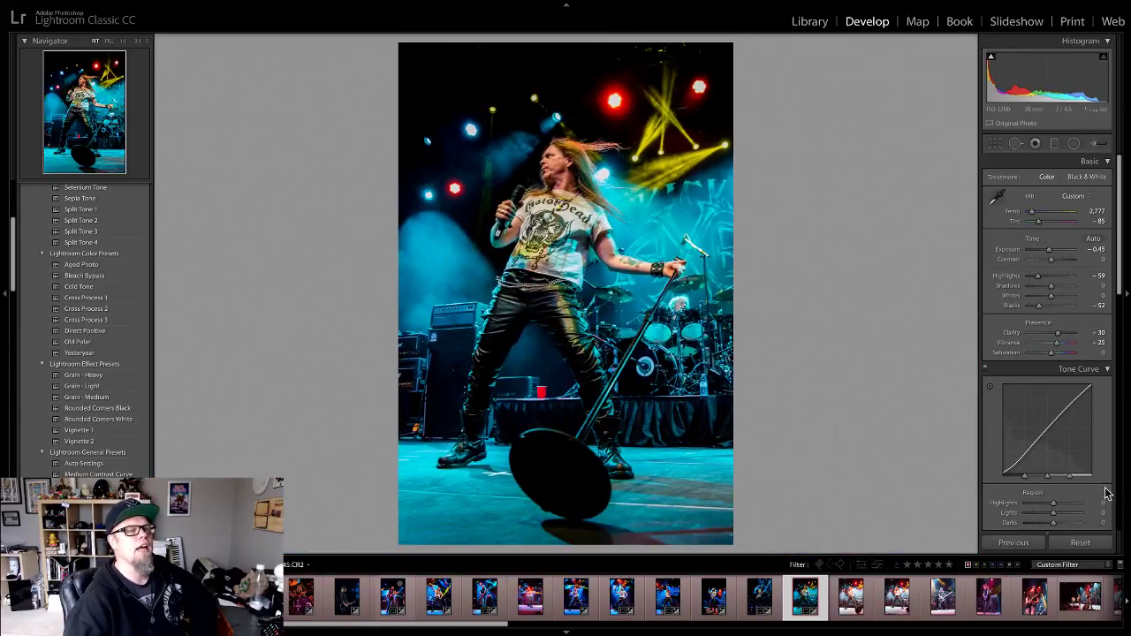
scroll(1054, 471, down, 5)
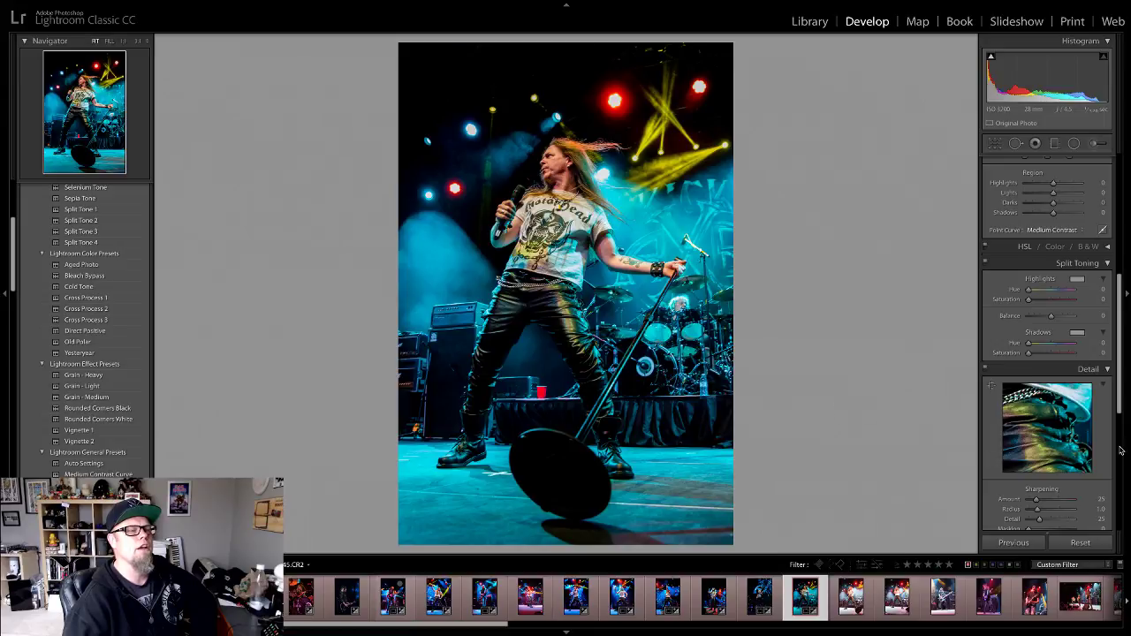
scroll(1087, 451, down, 2)
scroll(1087, 451, down, 4)
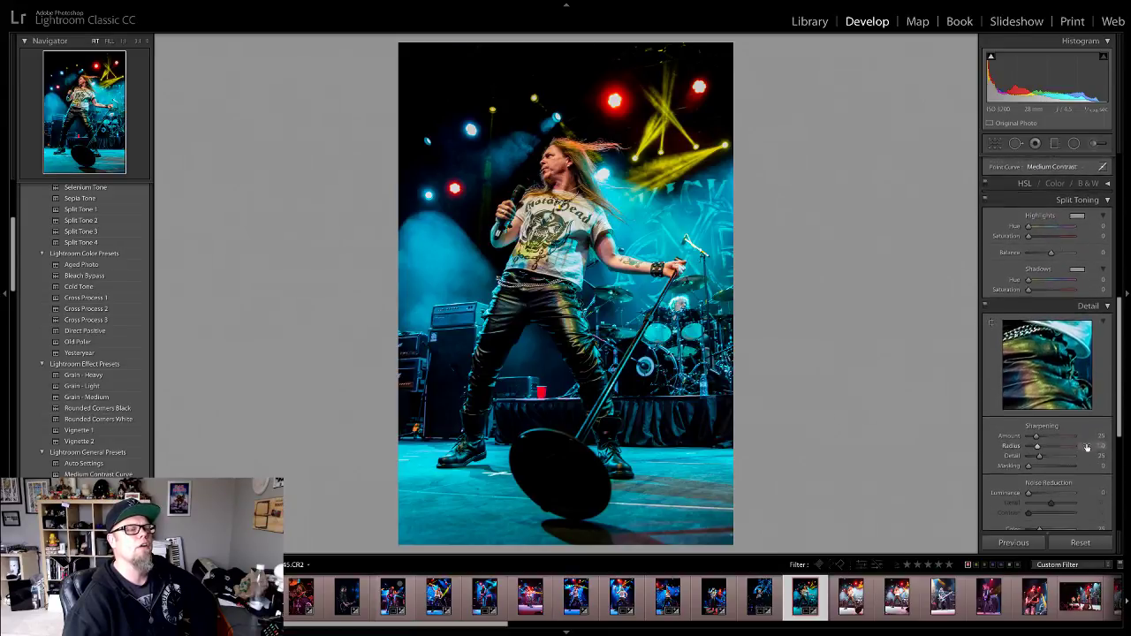
click(722, 140)
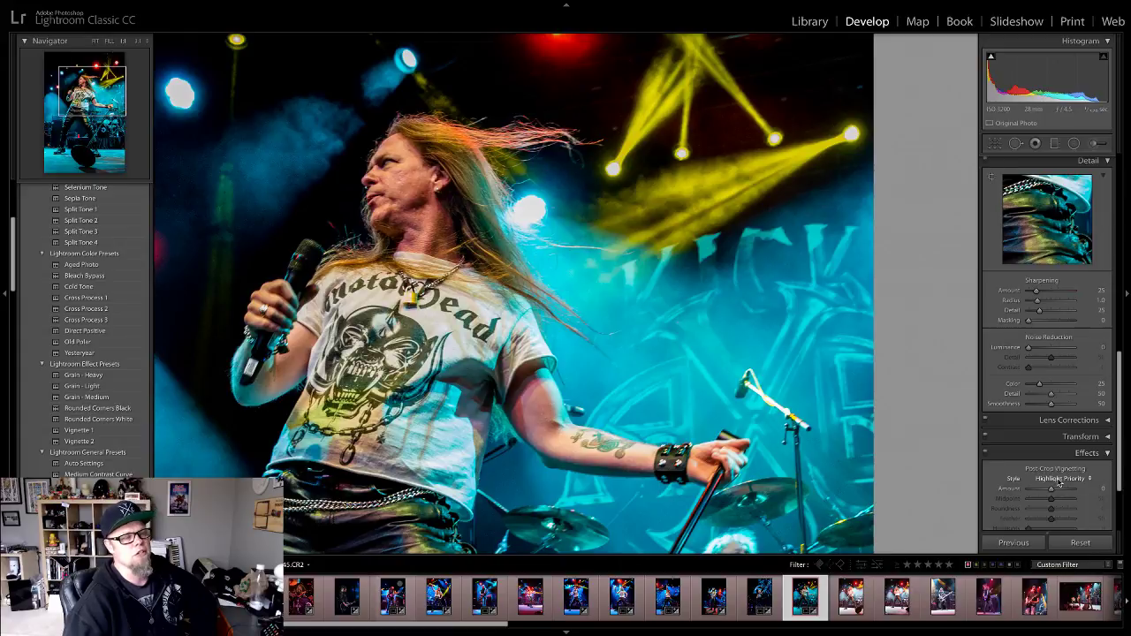
drag(1029, 350, 1035, 351)
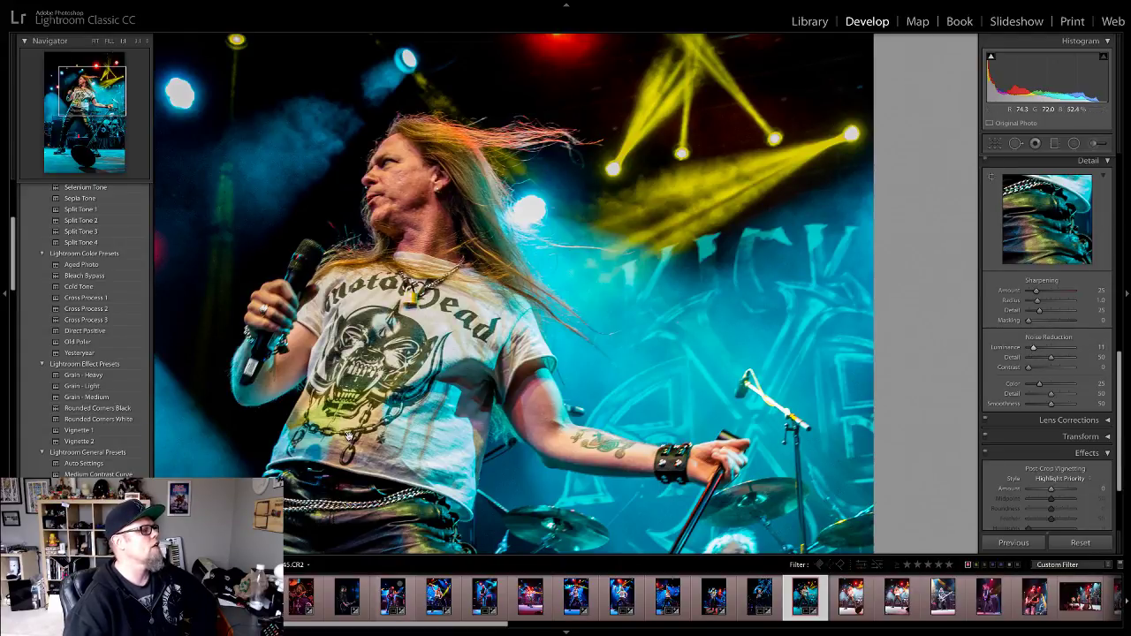
click(882, 178)
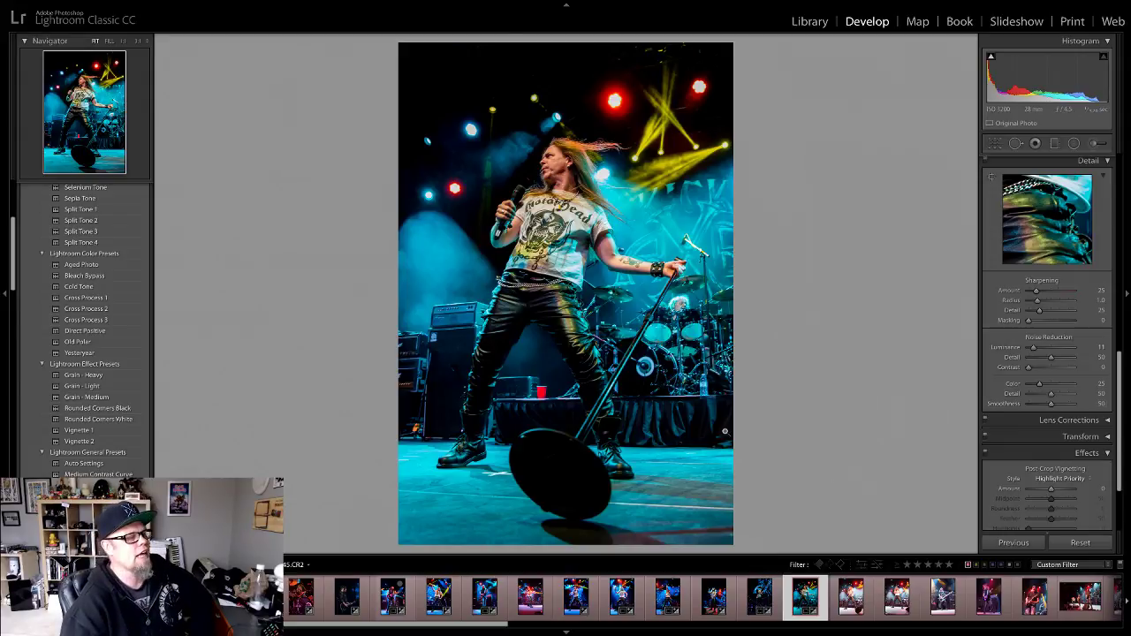
Step: Compare the next two full-length singer photos back and forth and settle on the one with his arm outstretched
click(851, 599)
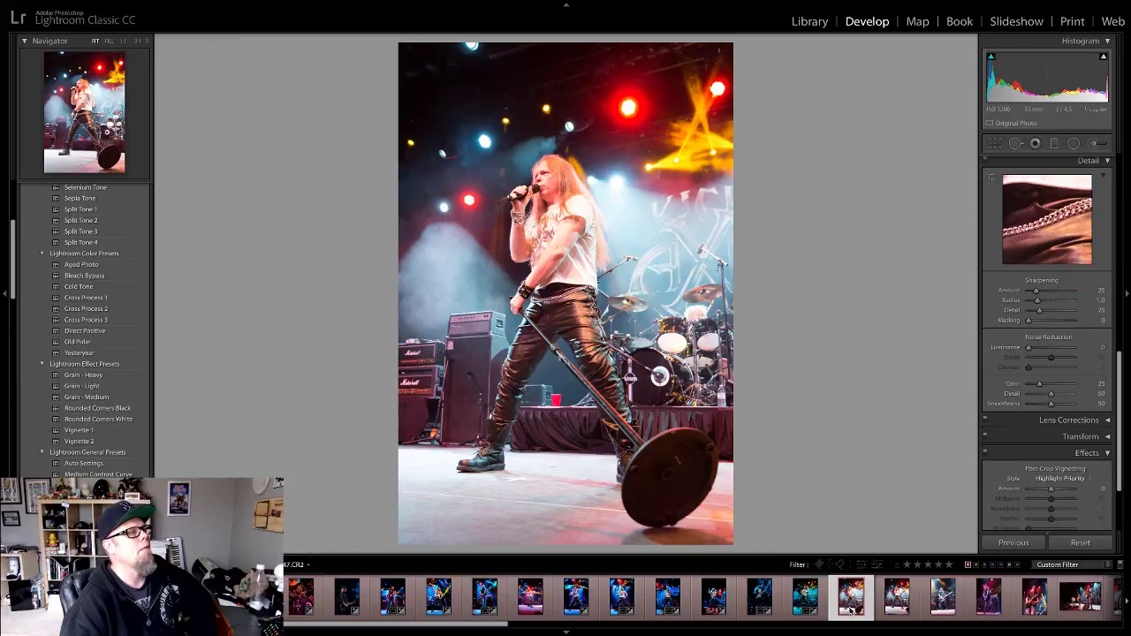
key(Right)
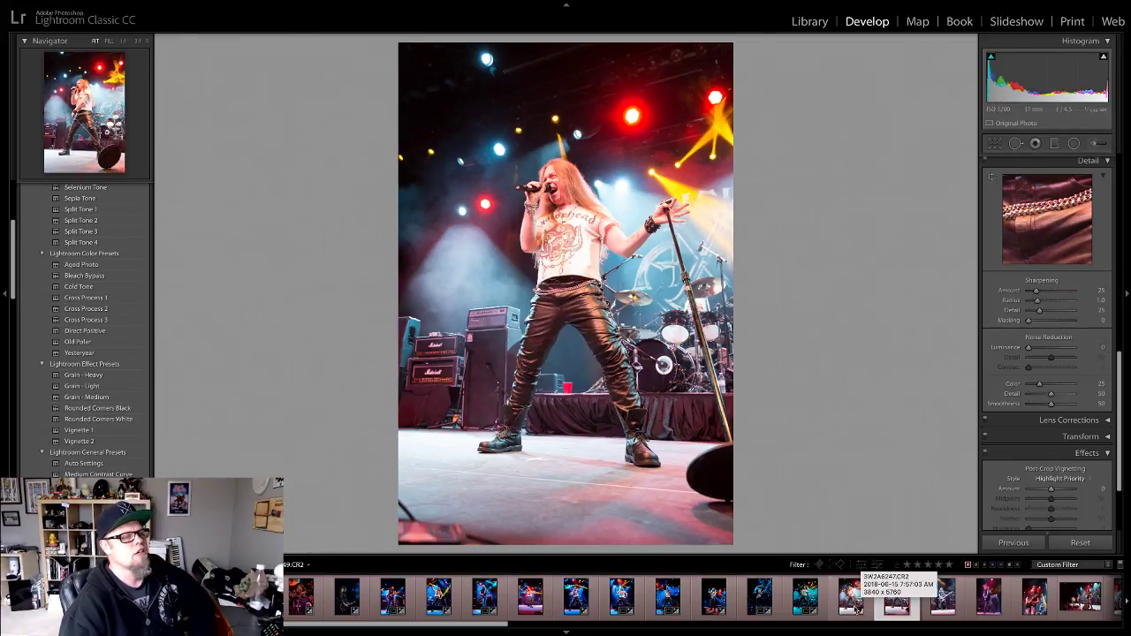
click(855, 601)
click(902, 600)
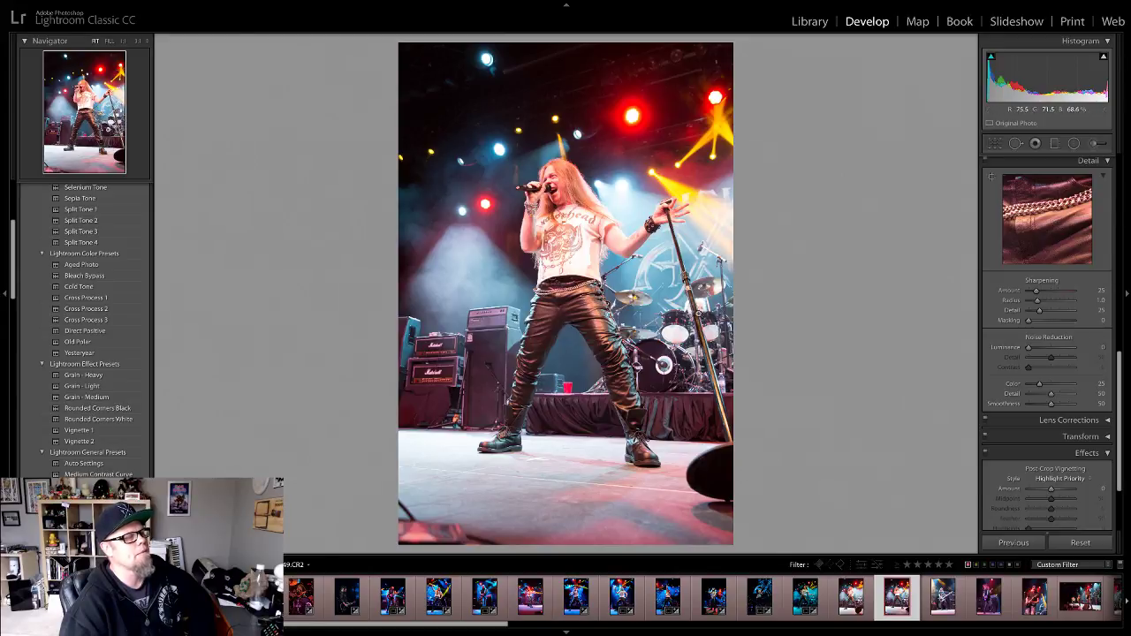
click(856, 601)
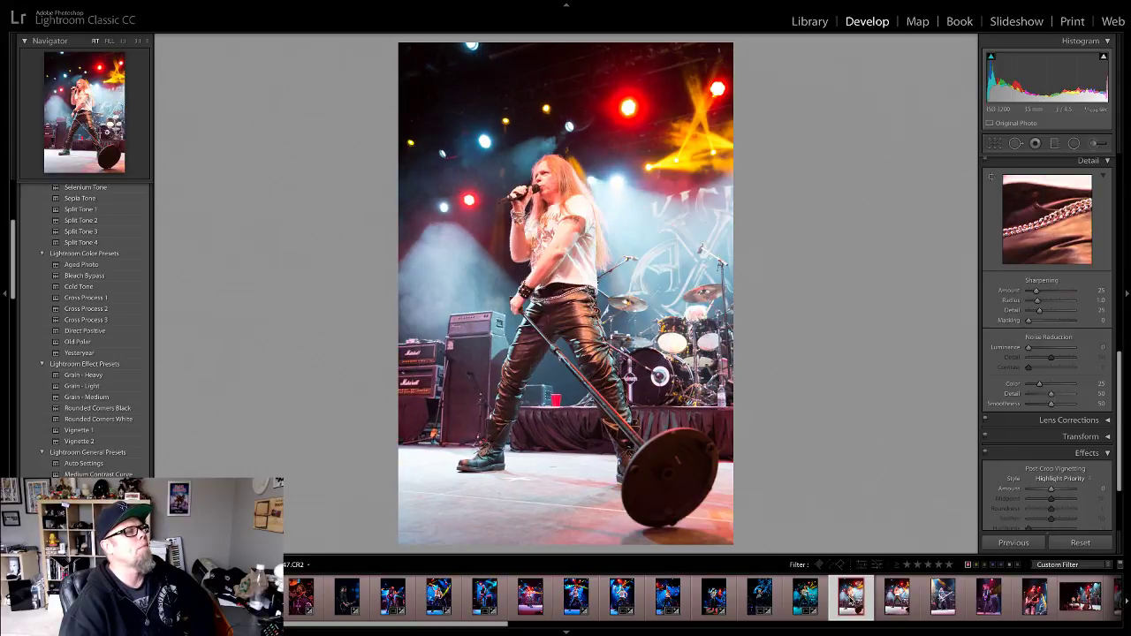
click(899, 599)
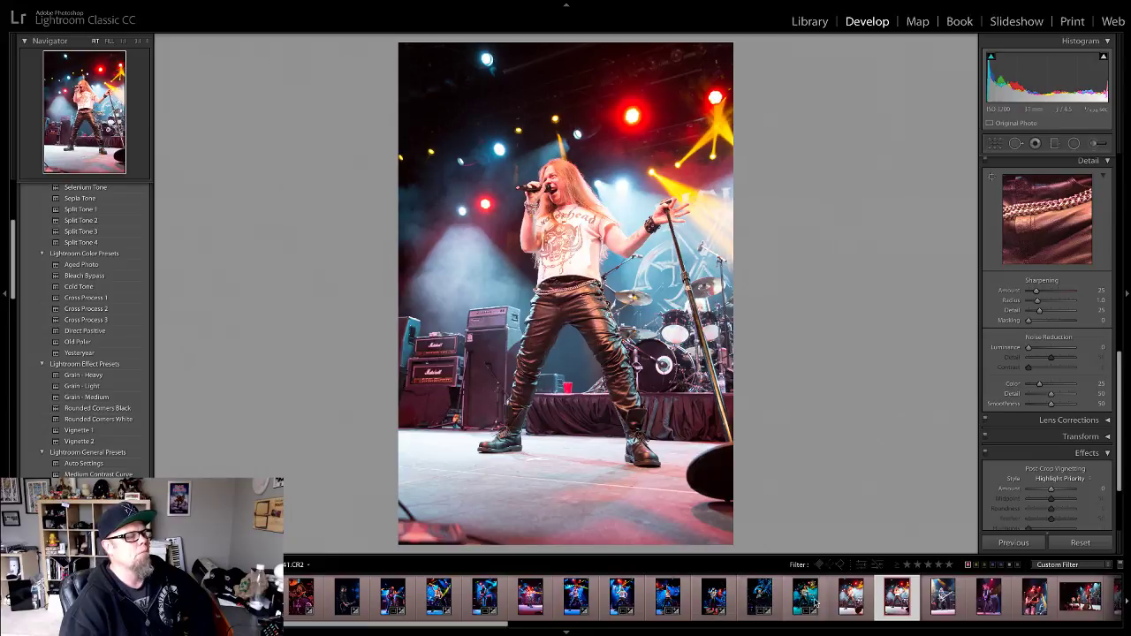
click(852, 600)
click(897, 599)
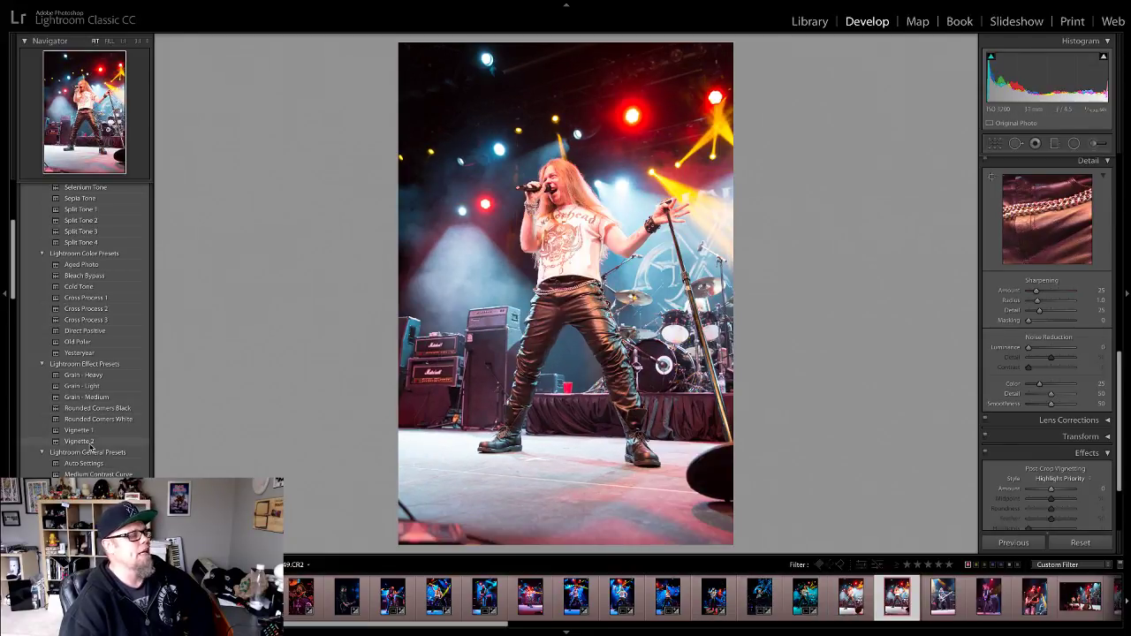
Step: Apply the Medium Contrast Curve preset to the outstretched-arm singer photo and raise its luminance noise reduction
click(97, 475)
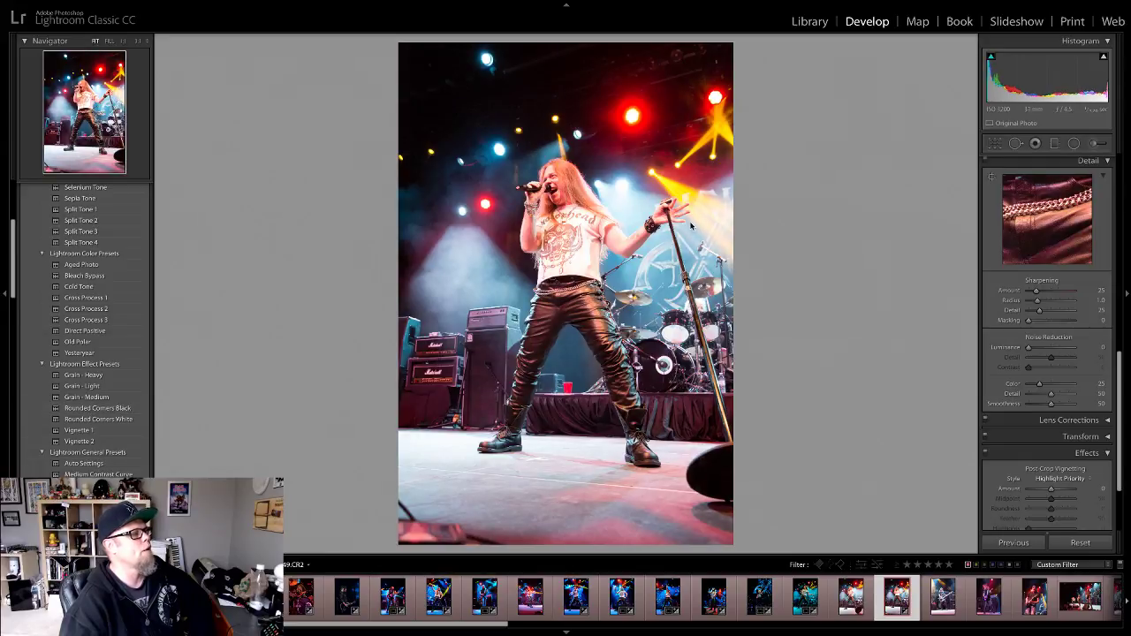
key(z)
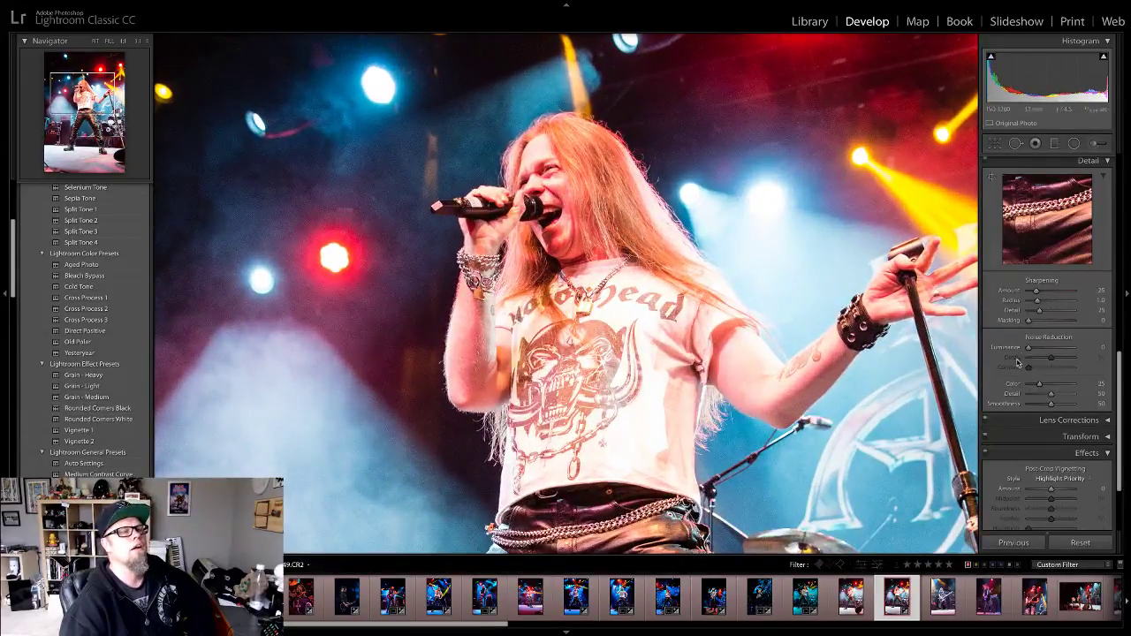
drag(1029, 347, 1041, 350)
Step: Set Exposure to −0.70 and correct the white balance with a neutral sample from the photo and a temperature of 3,083
scroll(1036, 309, up, 10)
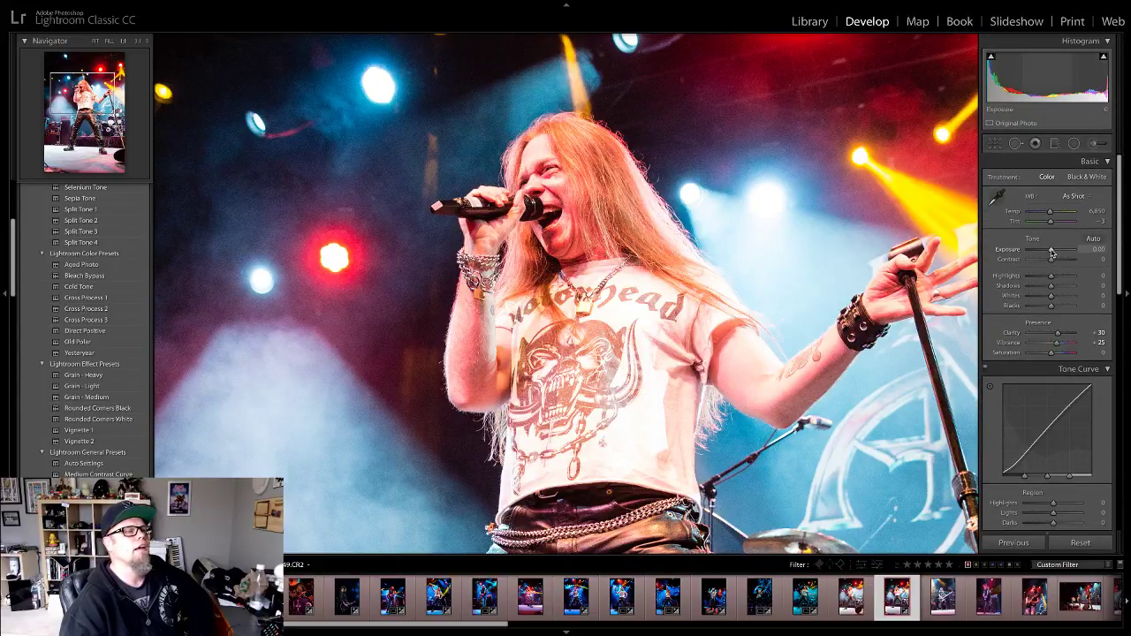
drag(1052, 252, 1049, 254)
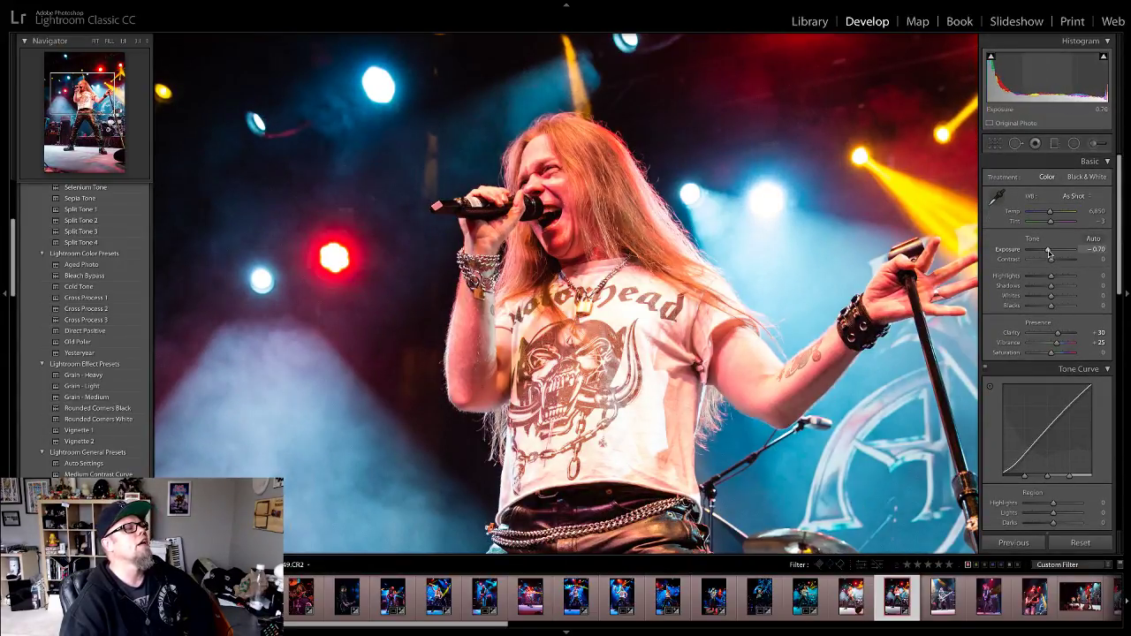
click(996, 196)
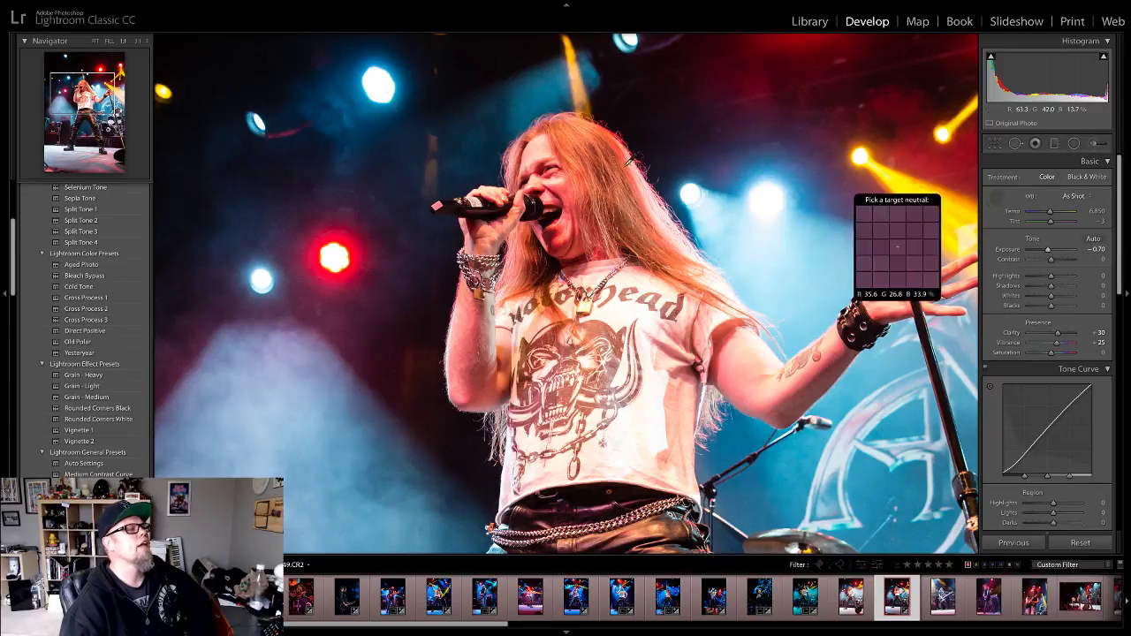
click(536, 159)
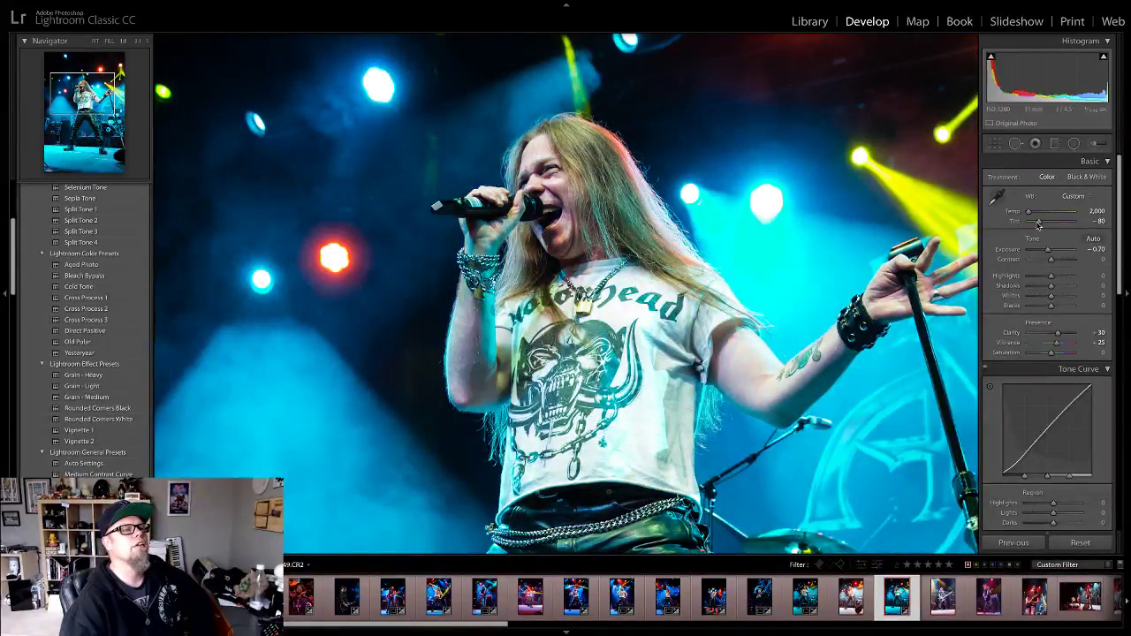
drag(1026, 211, 1038, 215)
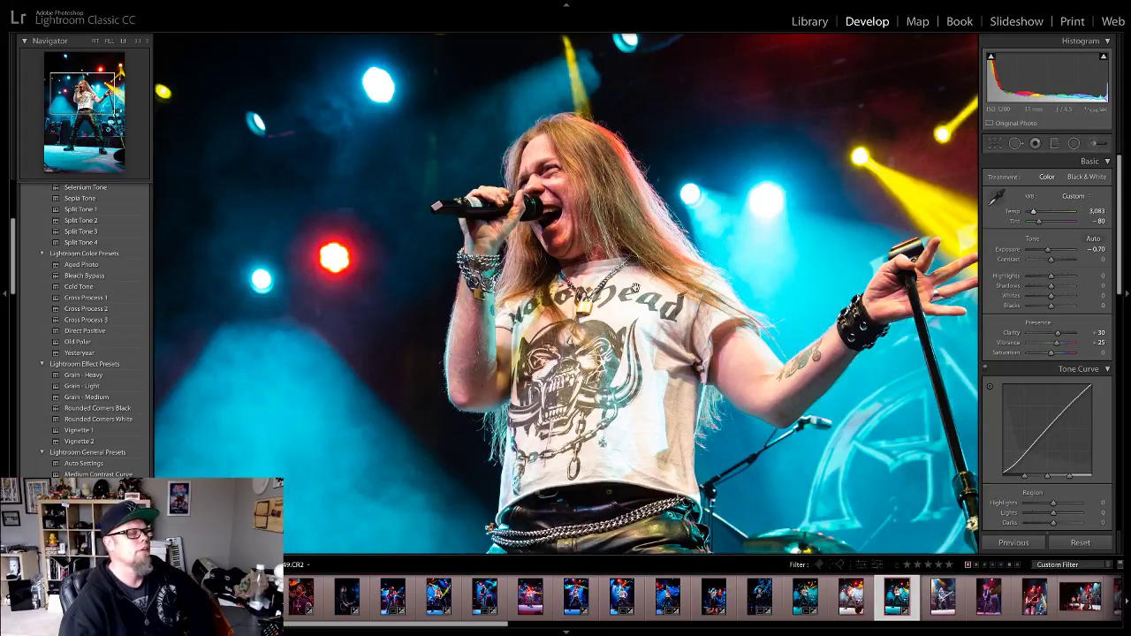
Step: Set Blacks to −40 and Highlights to −34 on the outstretched-arm singer photo, checking it up close and whole
key(z)
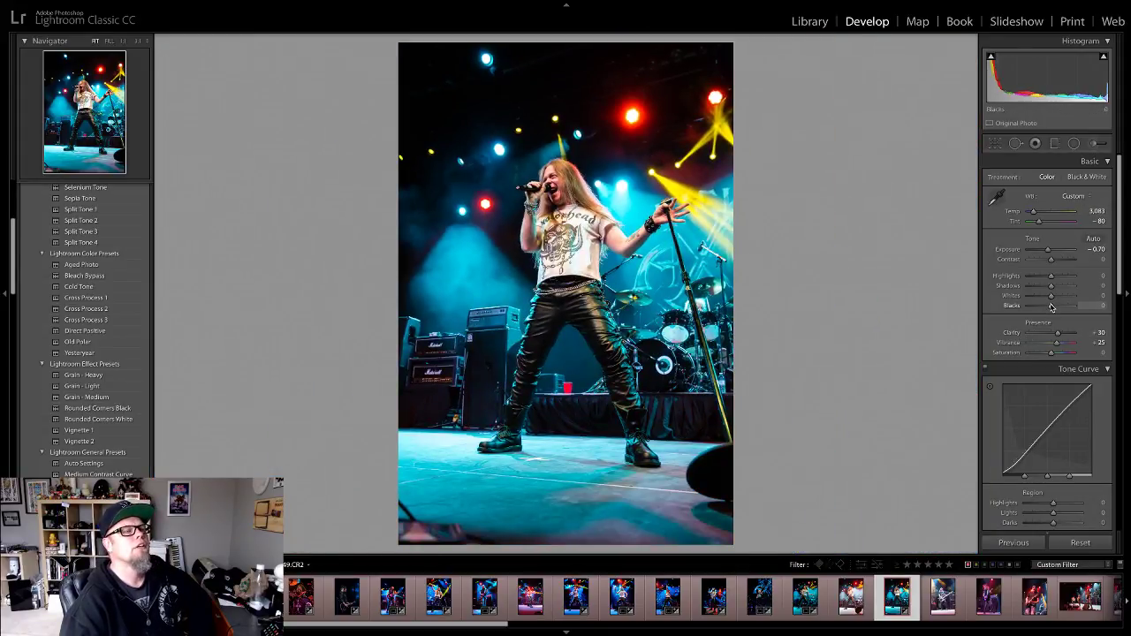
drag(1046, 306, 1044, 281)
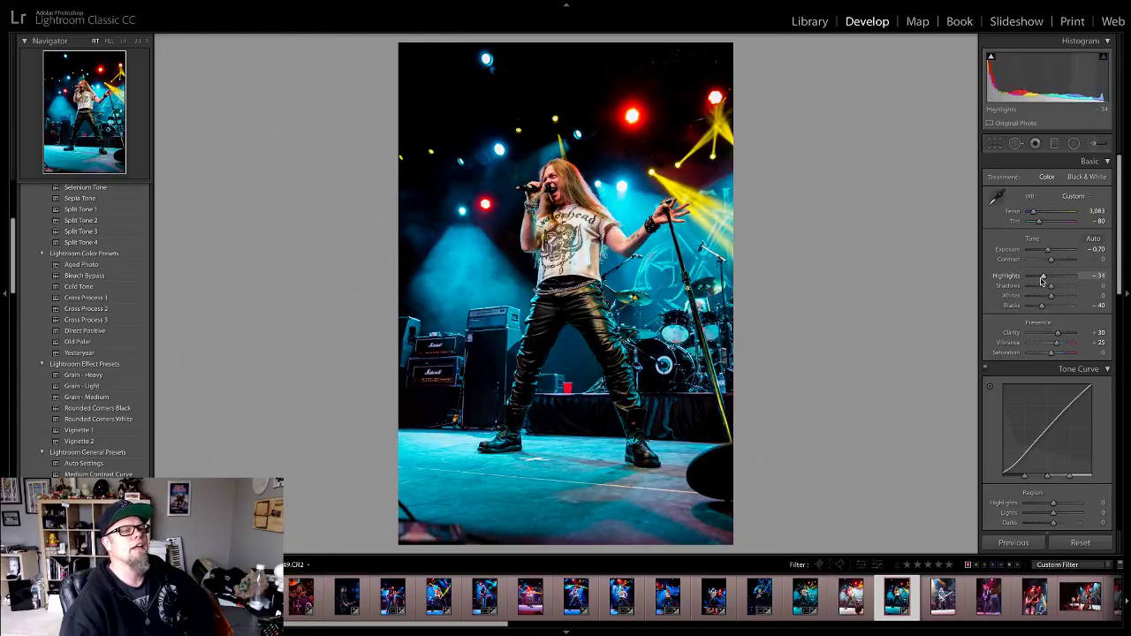
key(z)
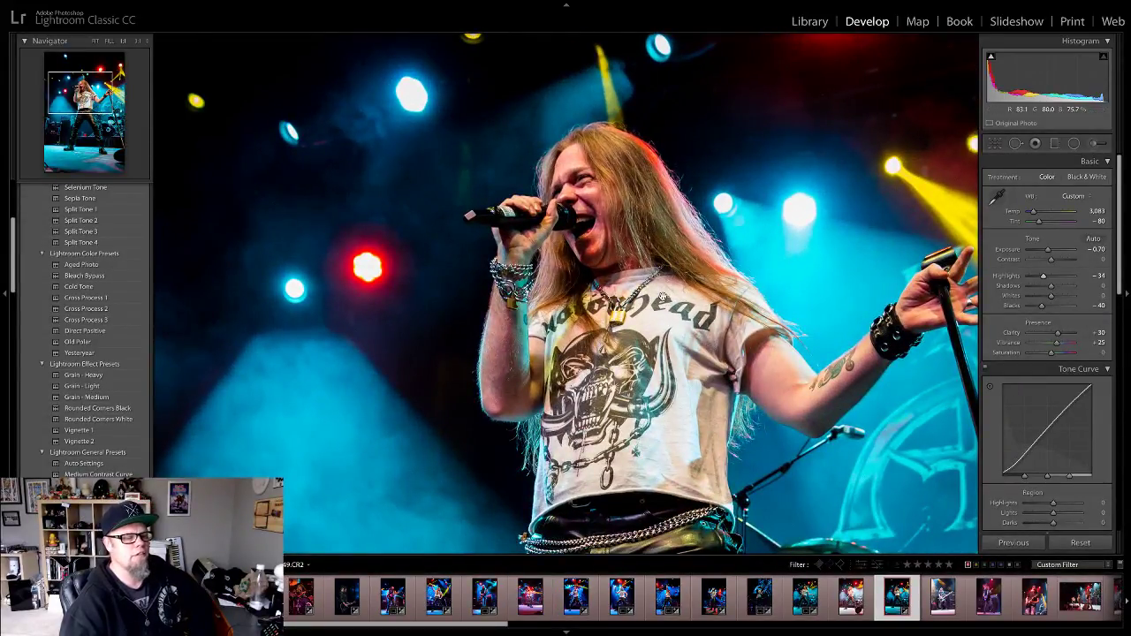
scroll(662, 298, right, 3)
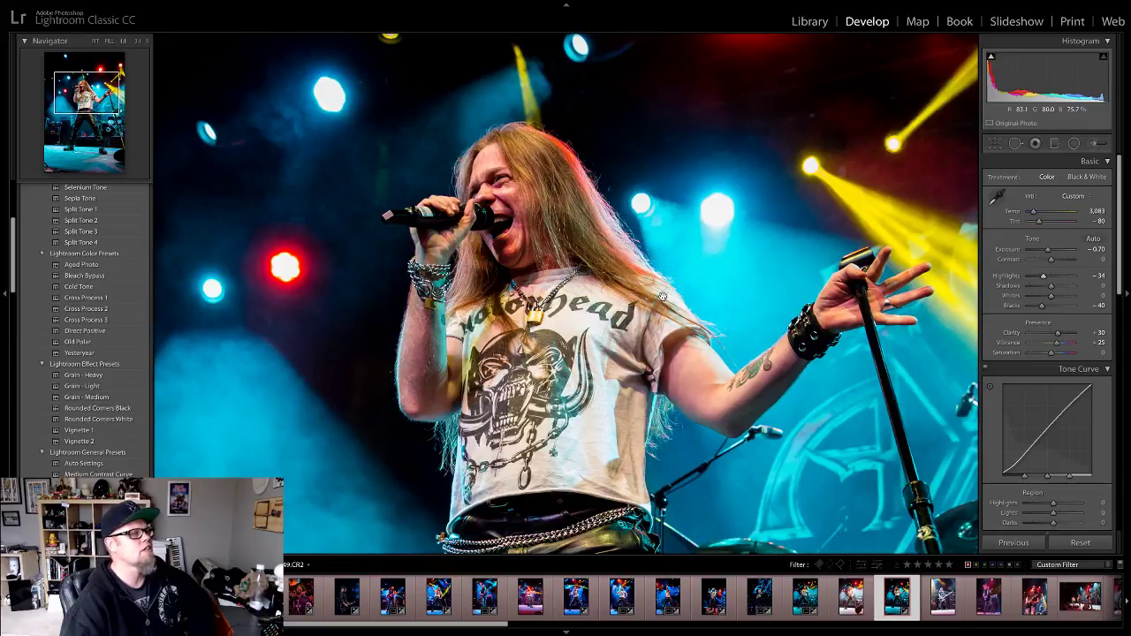
key(z)
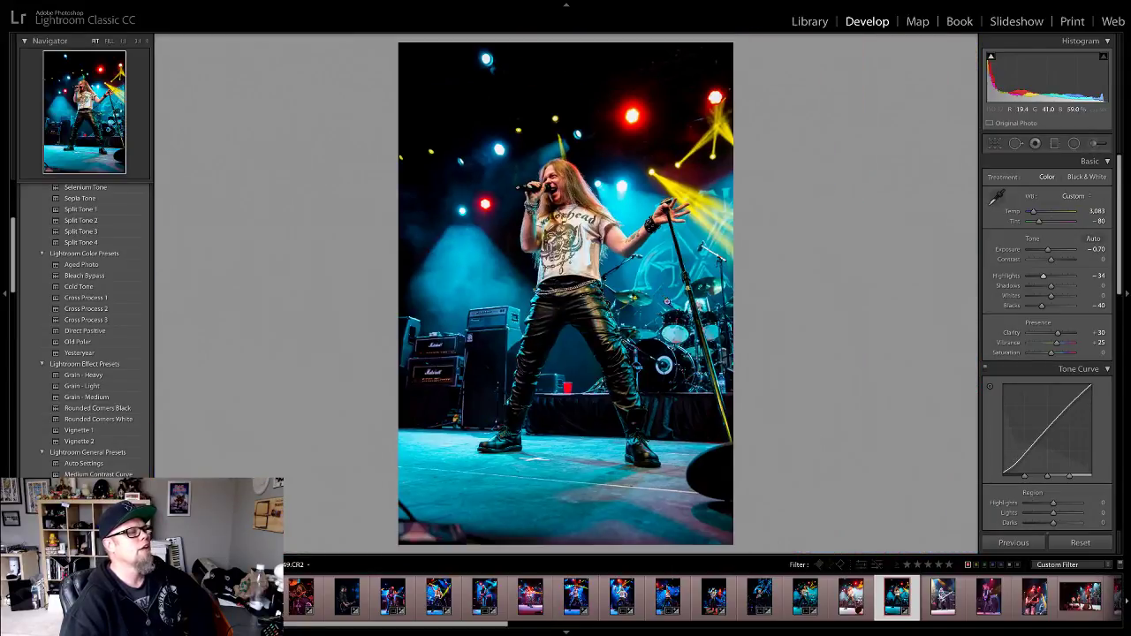
Step: Try a landscape crop at the original aspect ratio, tightly framing the singer from the waist up
click(994, 144)
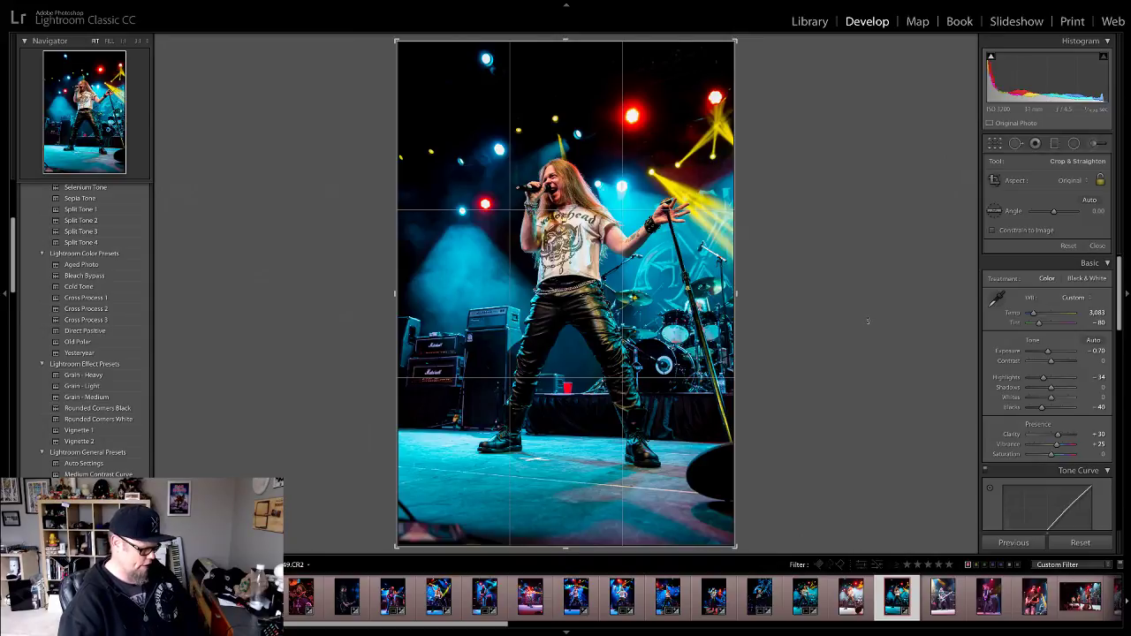
key(x)
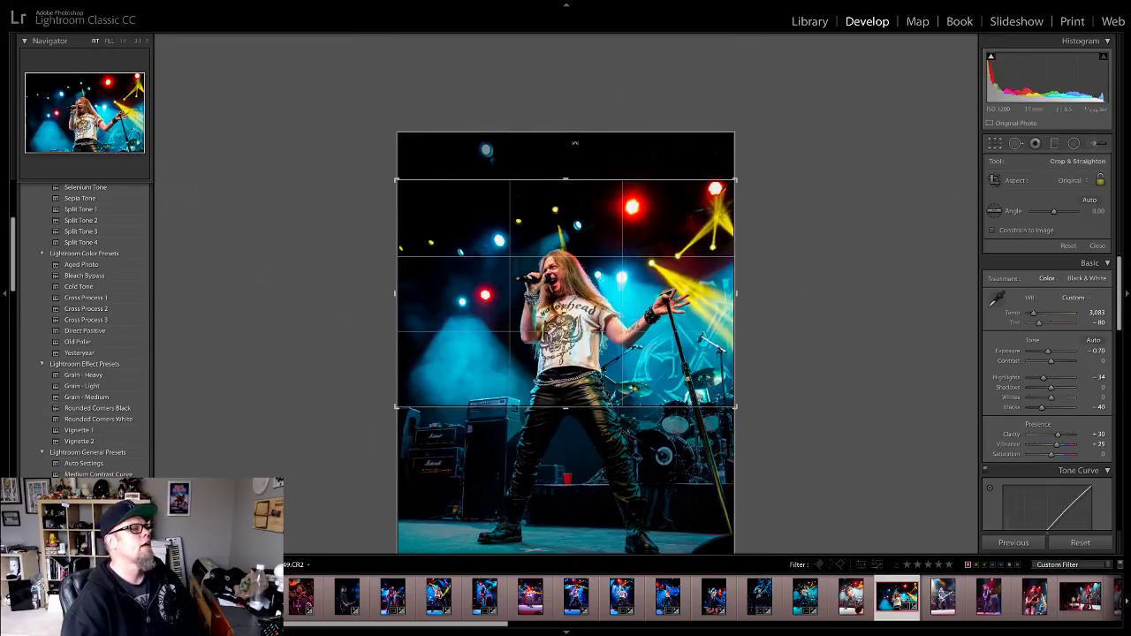
key(shift)
drag(396, 179, 424, 200)
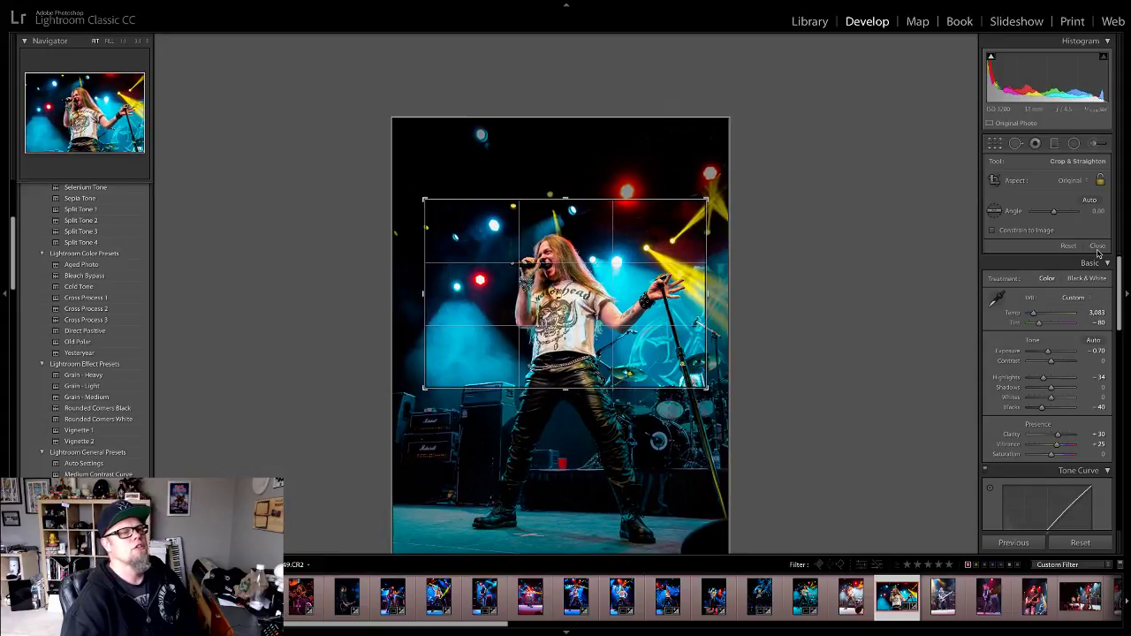
click(1096, 246)
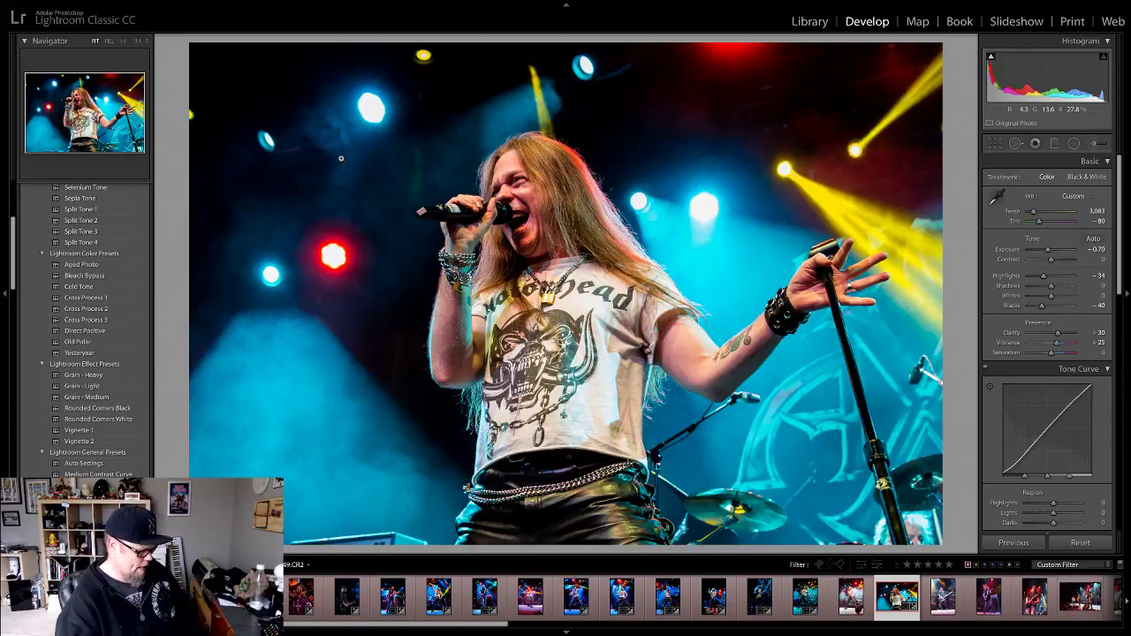
Step: Undo the landscape crop and check the restored portrait-format photo up close
key(ctrl+z)
key(ctrl+z)
key(ctrl+z)
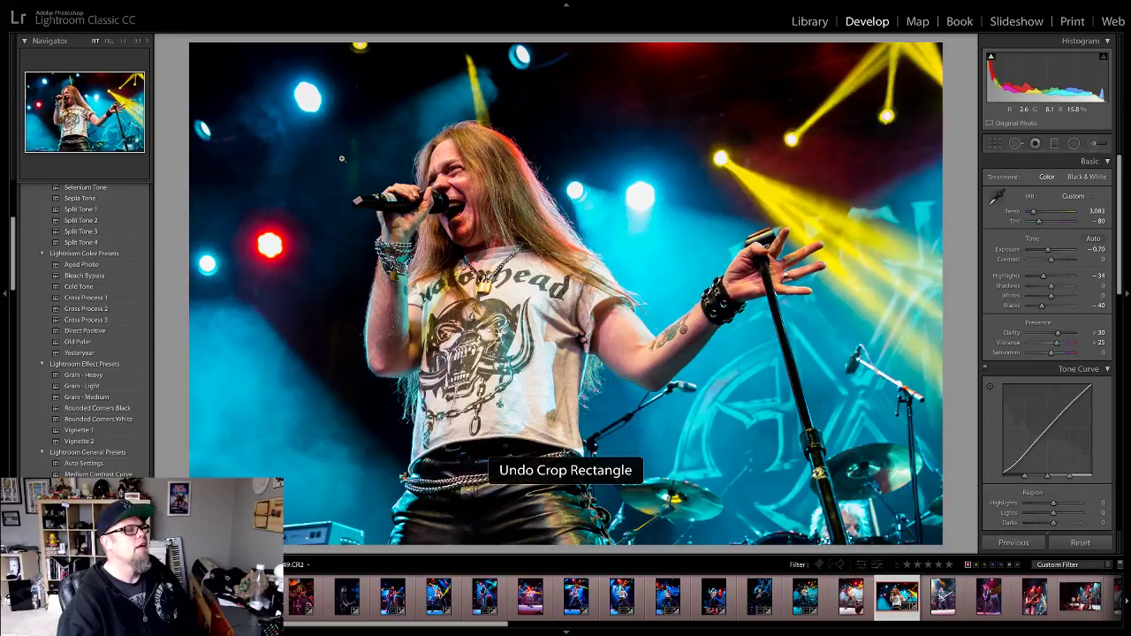
key(ctrl+z)
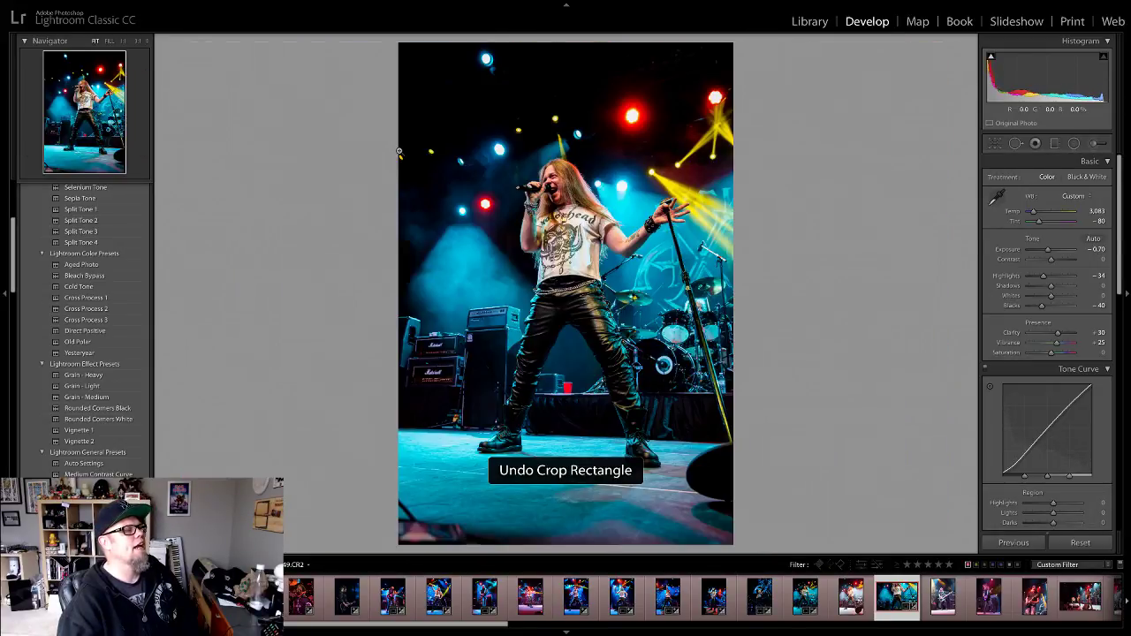
click(576, 240)
click(573, 238)
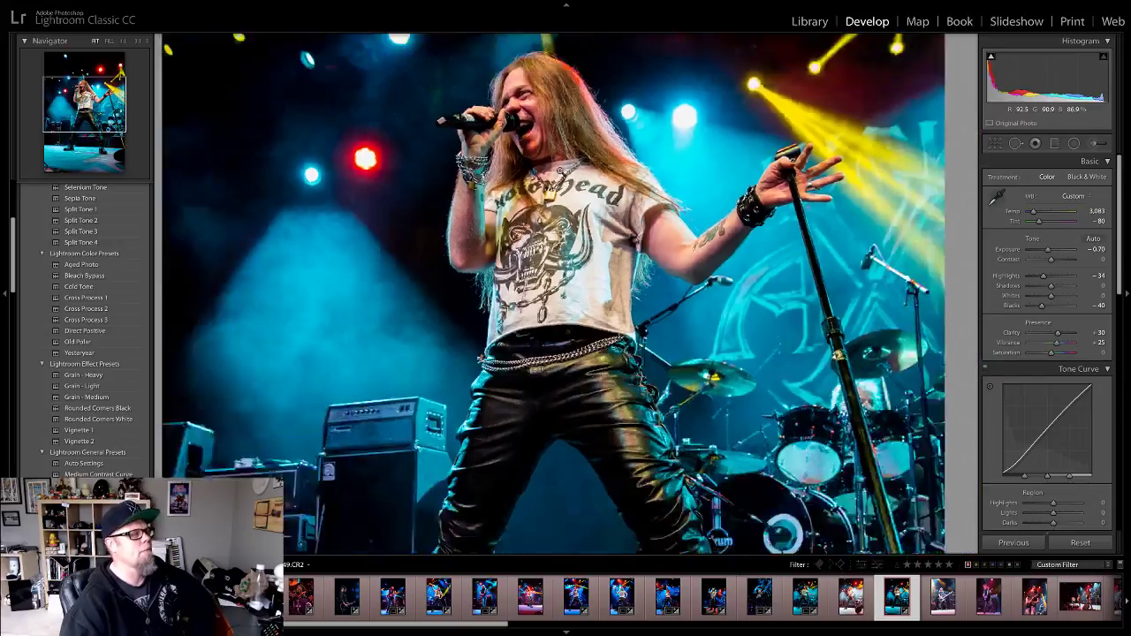
Step: Open the white-guitar bassist photo, check it up close, and apply the Medium Contrast Curve and Punch presets
click(952, 587)
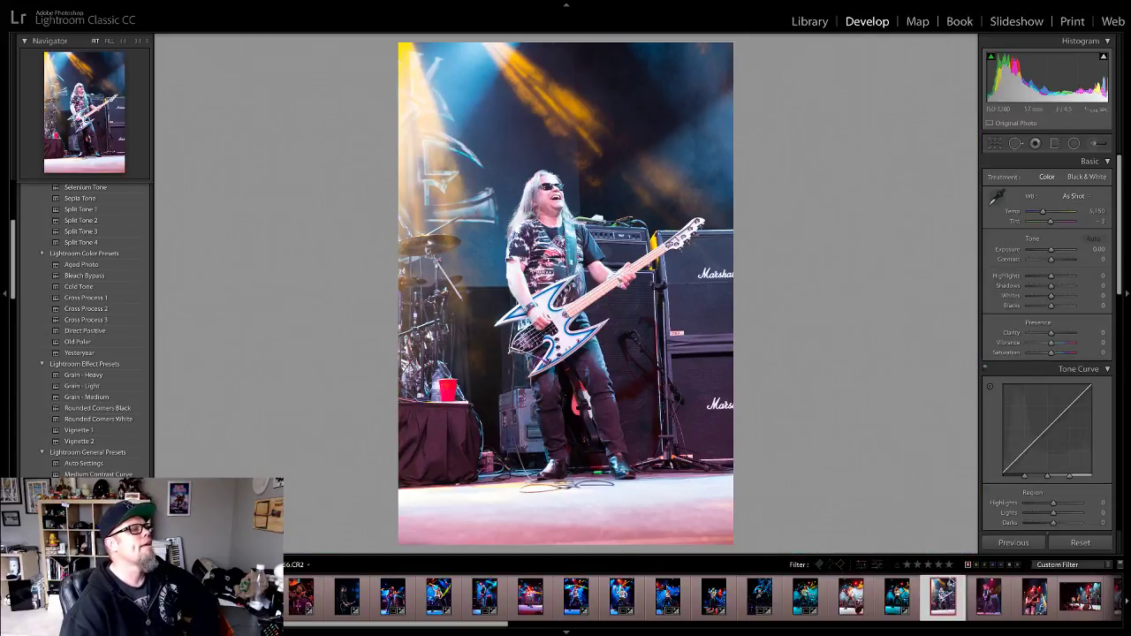
click(574, 204)
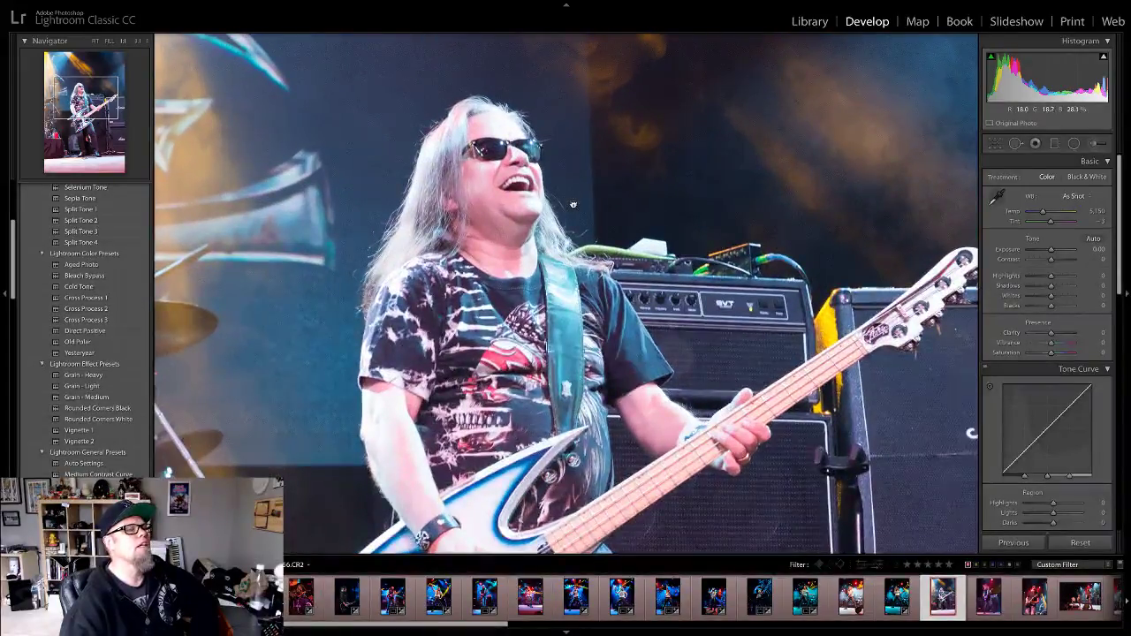
click(573, 204)
click(586, 304)
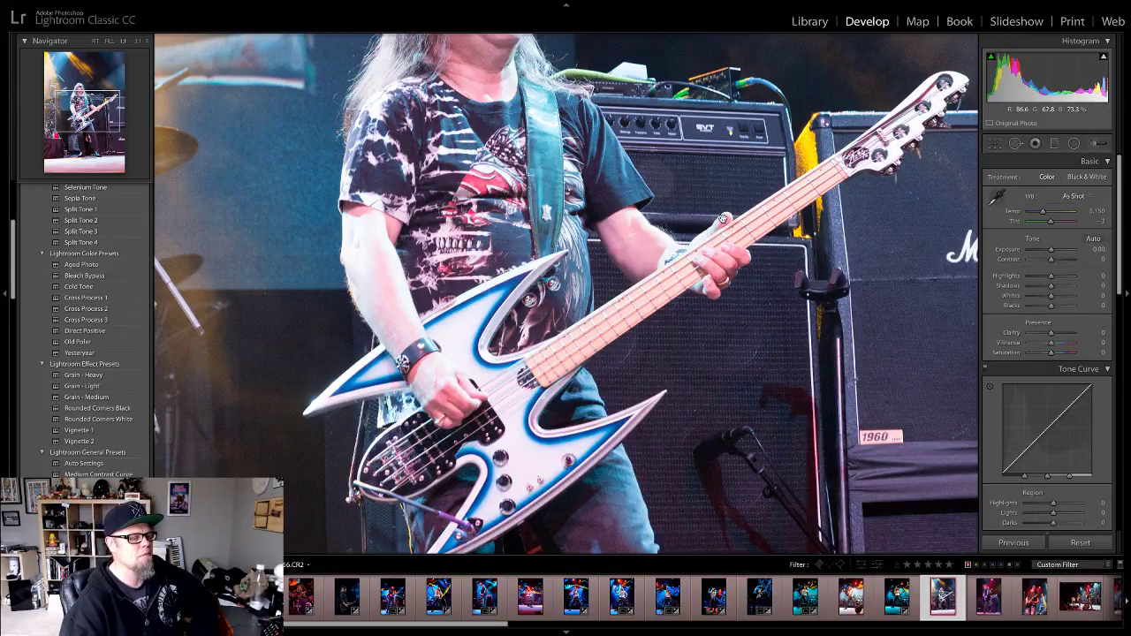
click(575, 187)
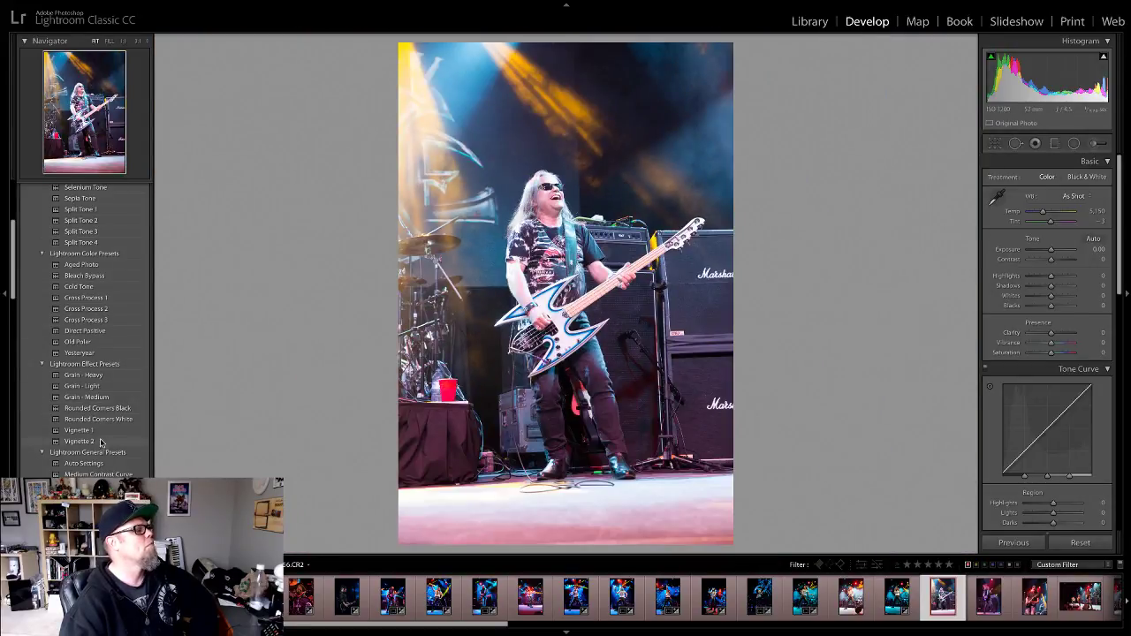
click(98, 474)
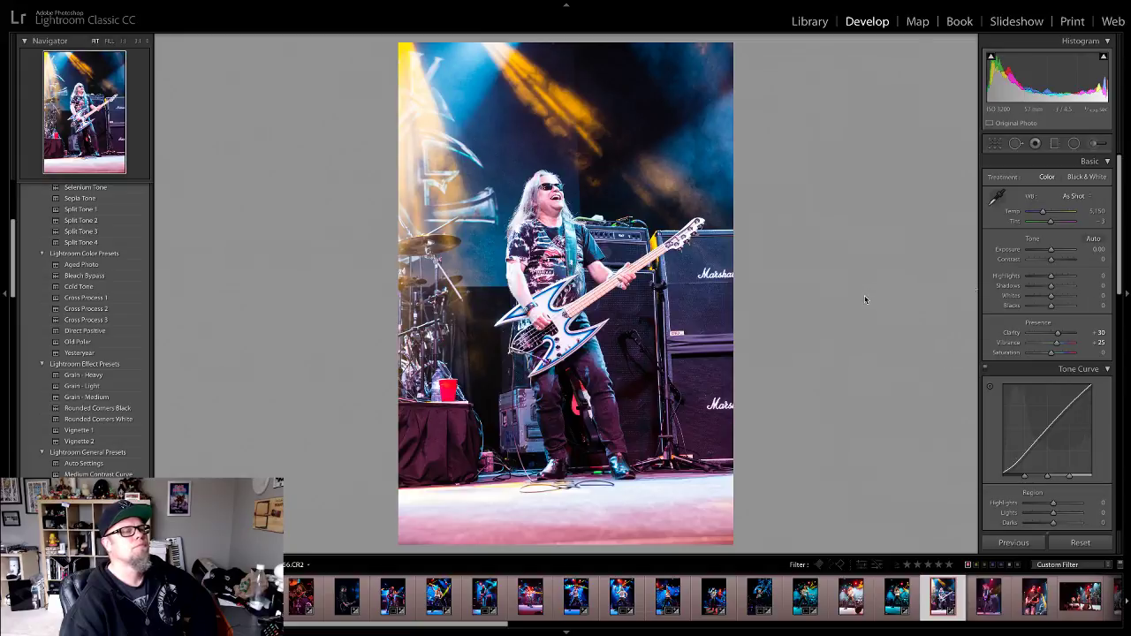
Step: Set Exposure to −1.20, Blacks to −21 and Highlights to −26 on the bassist photo
drag(1051, 251, 1045, 253)
drag(1051, 306, 1045, 280)
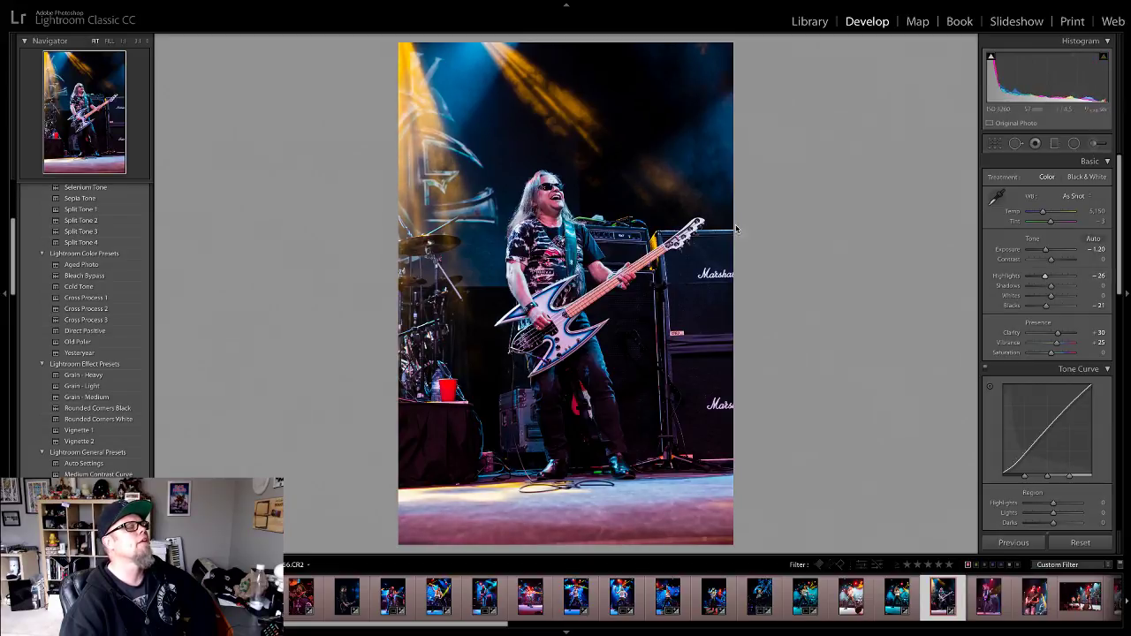
click(721, 300)
click(758, 337)
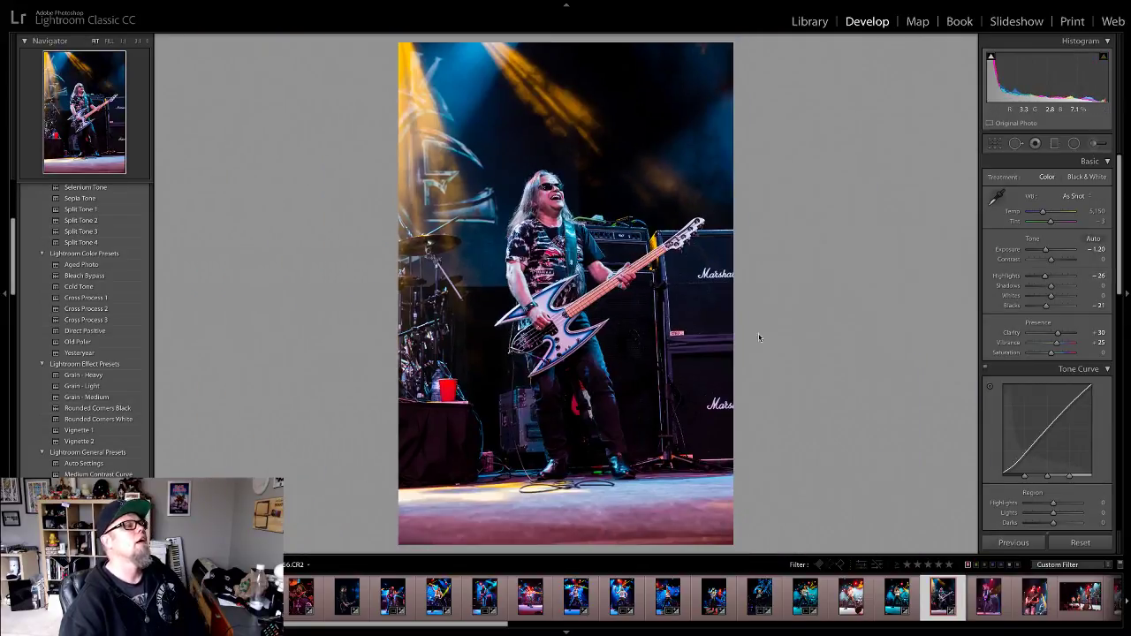
Step: Crop the bassist photo tighter around the player at the original aspect ratio and check it up close and whole
click(994, 143)
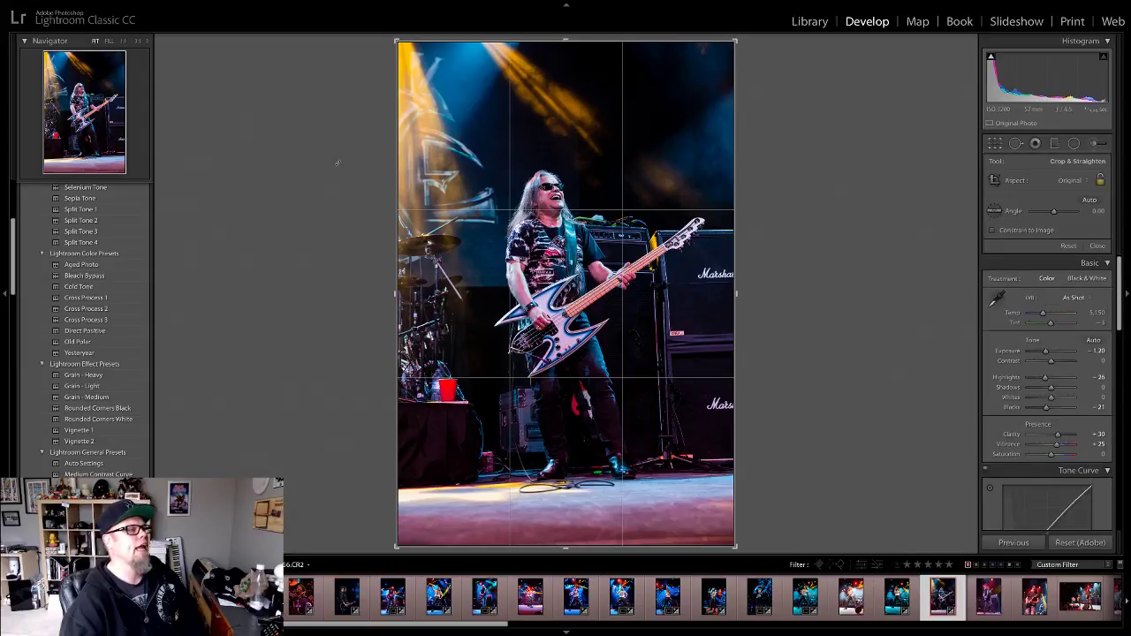
drag(395, 39, 429, 69)
mouse_move(609, 349)
mouse_down()
mouse_move(650, 345)
mouse_move(605, 355)
mouse_up()
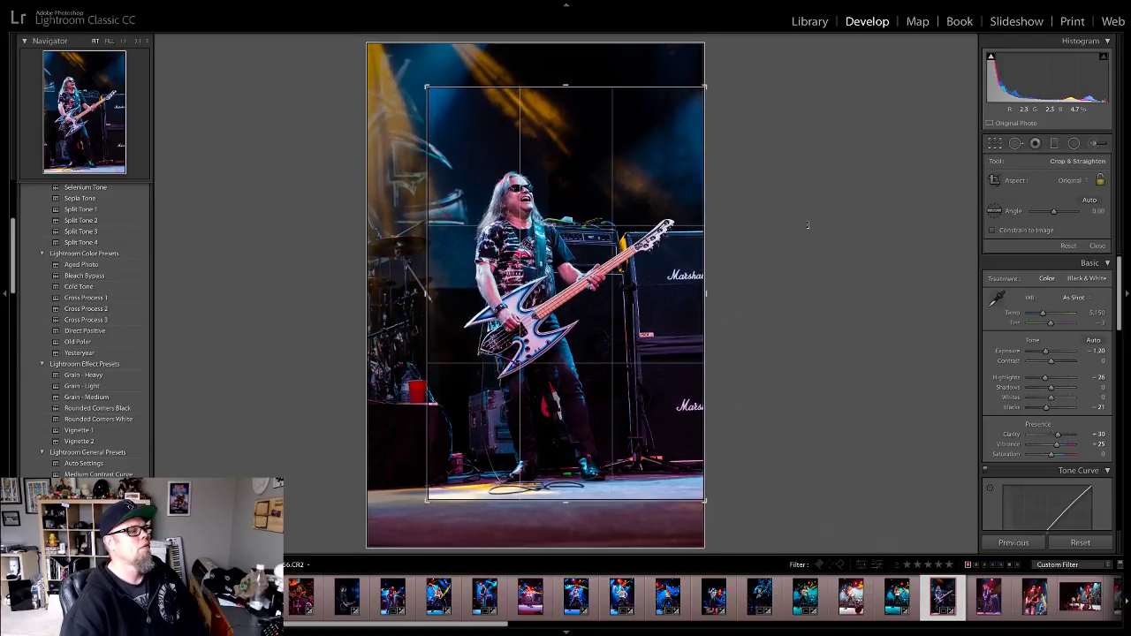
click(1097, 246)
click(500, 164)
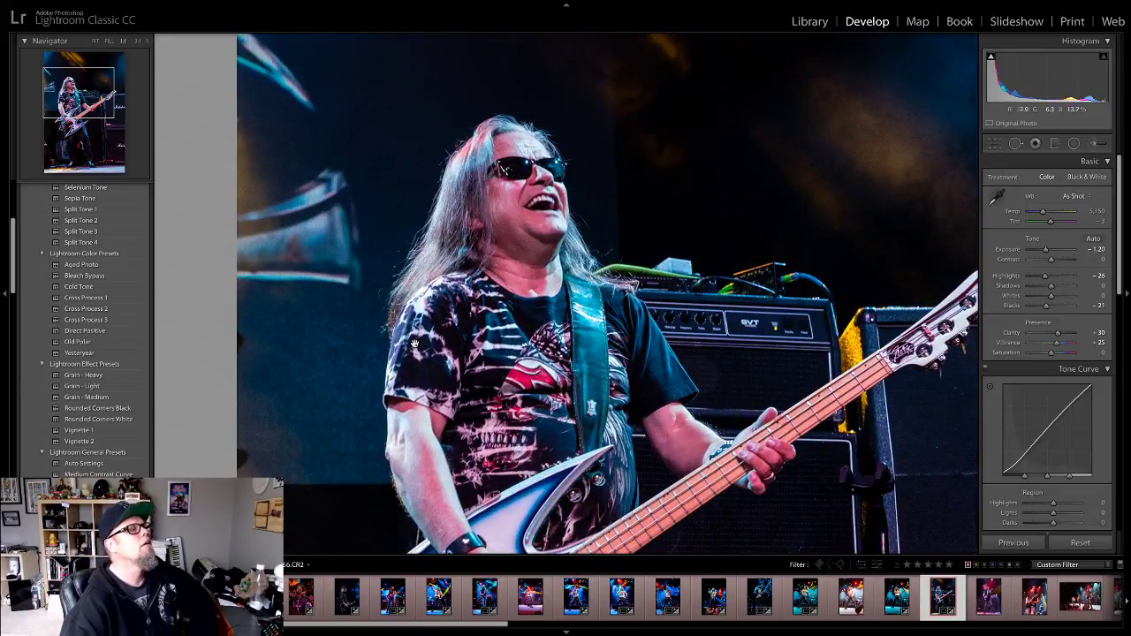
click(450, 343)
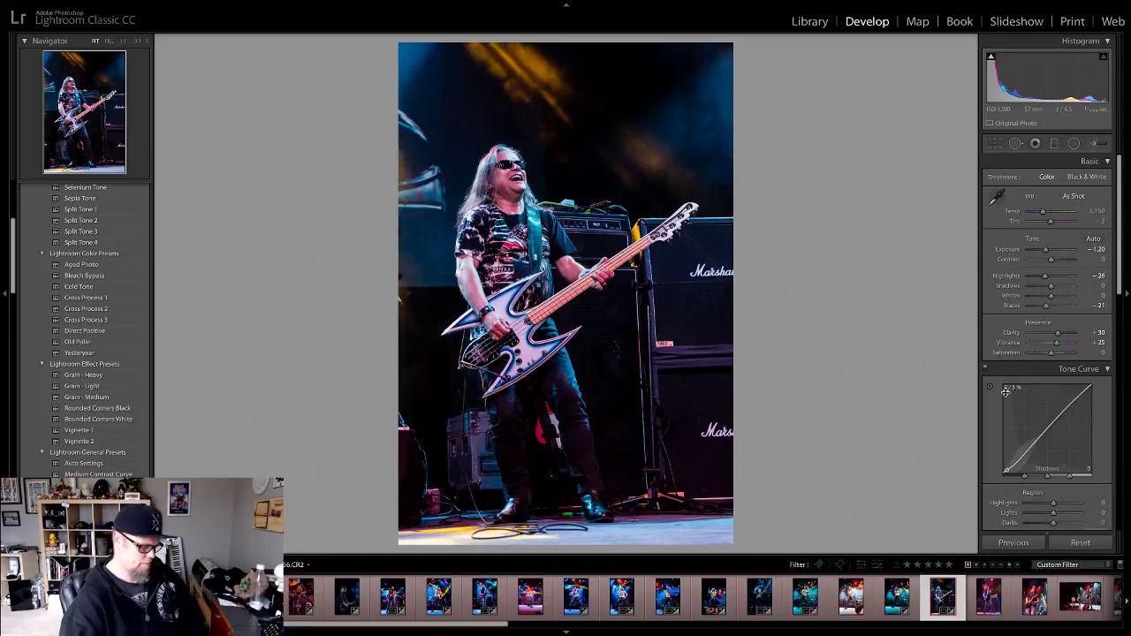
Step: Open the hair-swinging guitarist photo, check it up close, and apply the Medium Contrast Curve and Punch presets
click(972, 599)
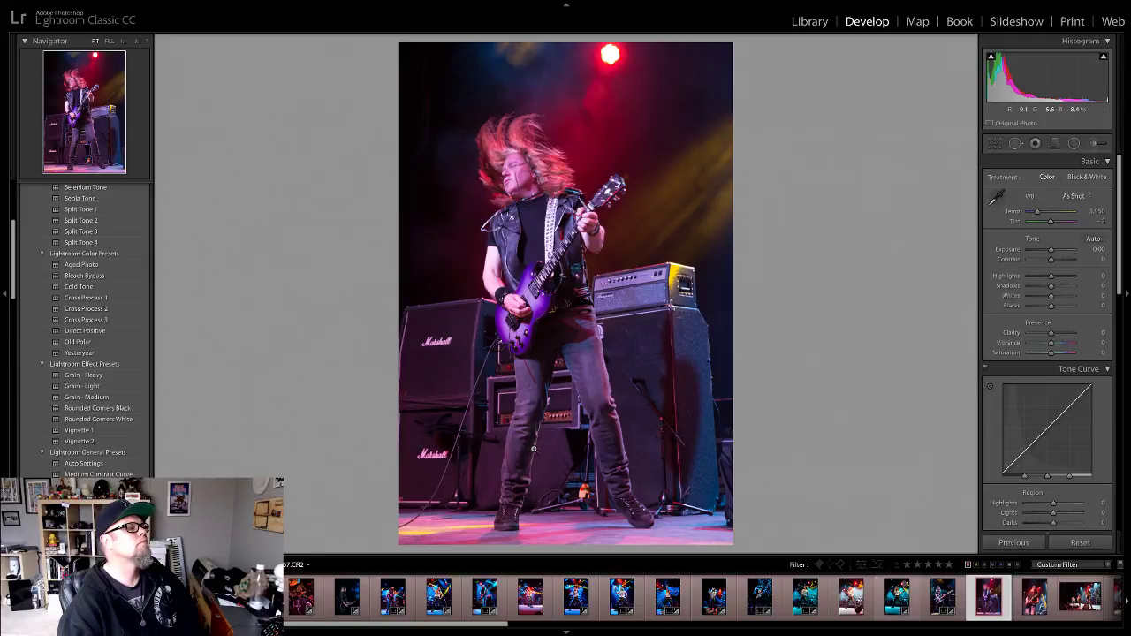
click(510, 176)
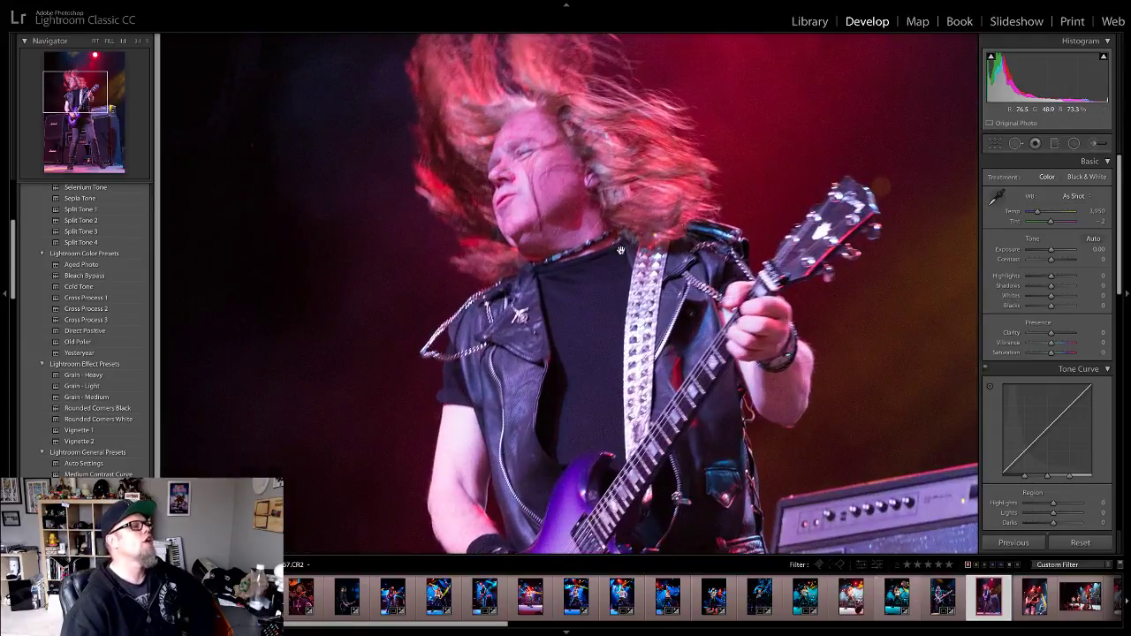
click(566, 149)
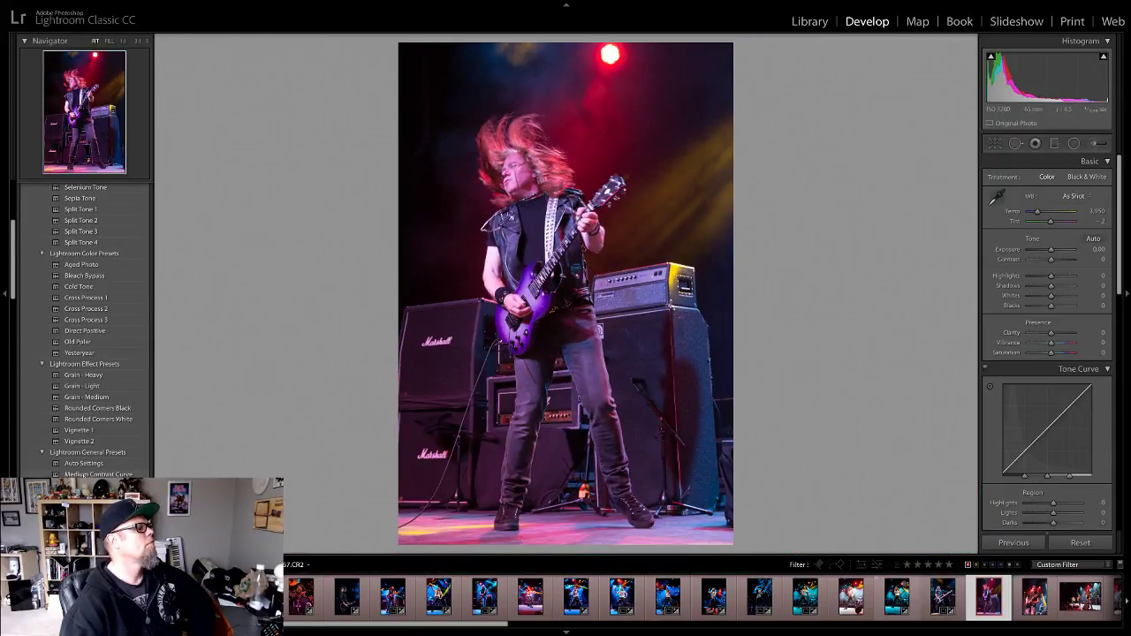
click(93, 475)
Step: Correct the purple-guitar photo's white balance with a neutral sample from the guitarist and a temperature of 3,073
click(996, 196)
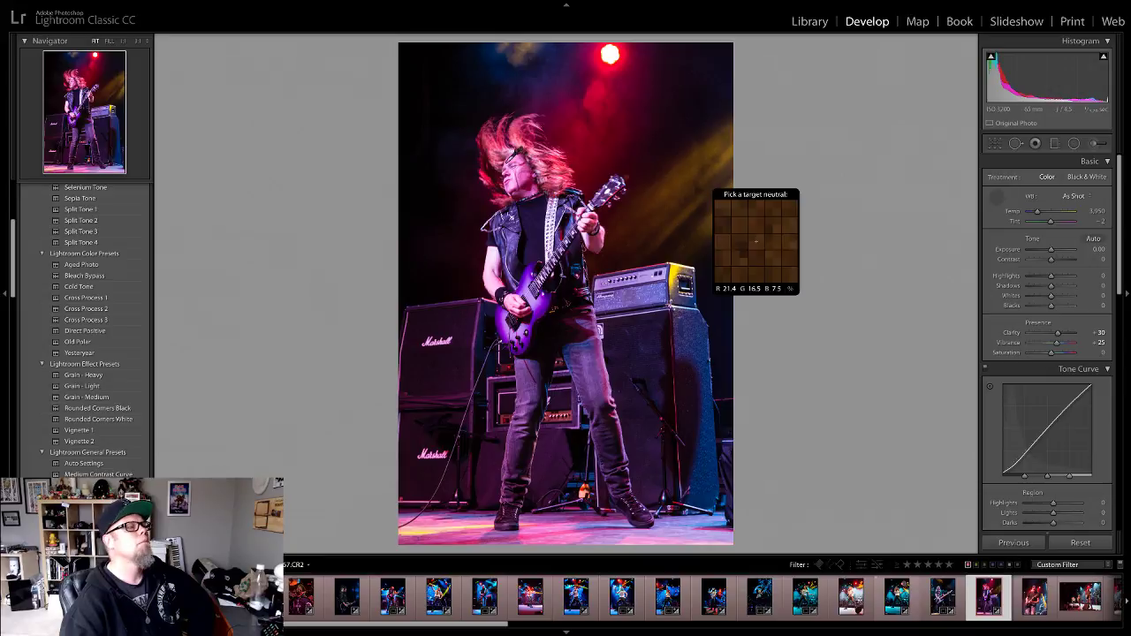
click(569, 236)
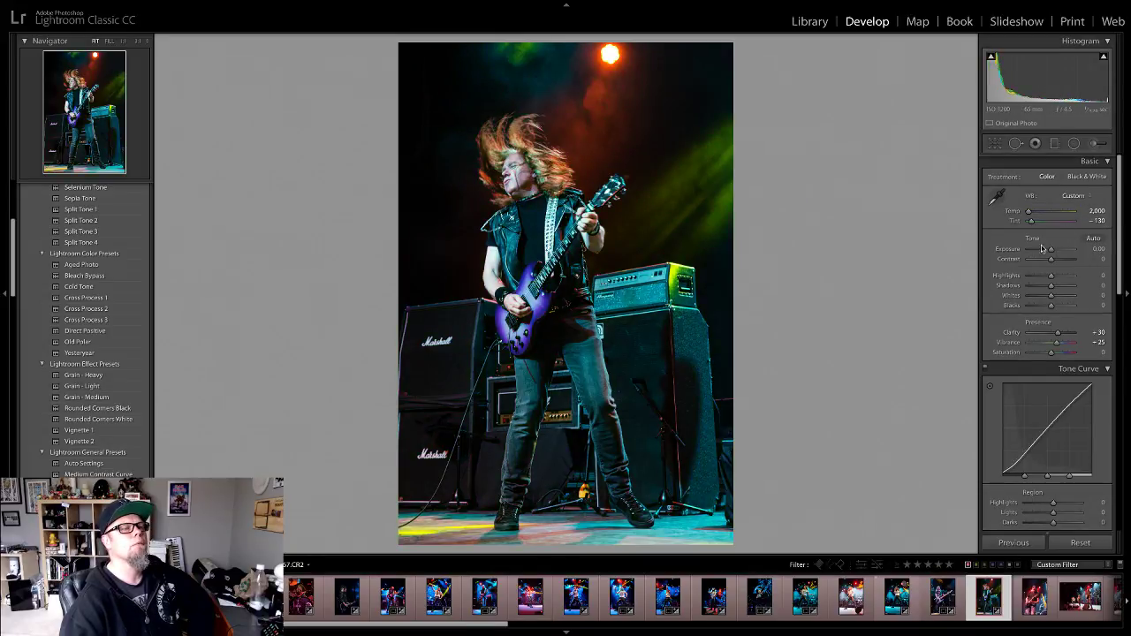
drag(1028, 213, 1033, 212)
Step: Set Blacks to −27 and Highlights to −40 on the purple-guitar photo, checking it up close and whole
drag(1051, 305, 1041, 277)
click(576, 299)
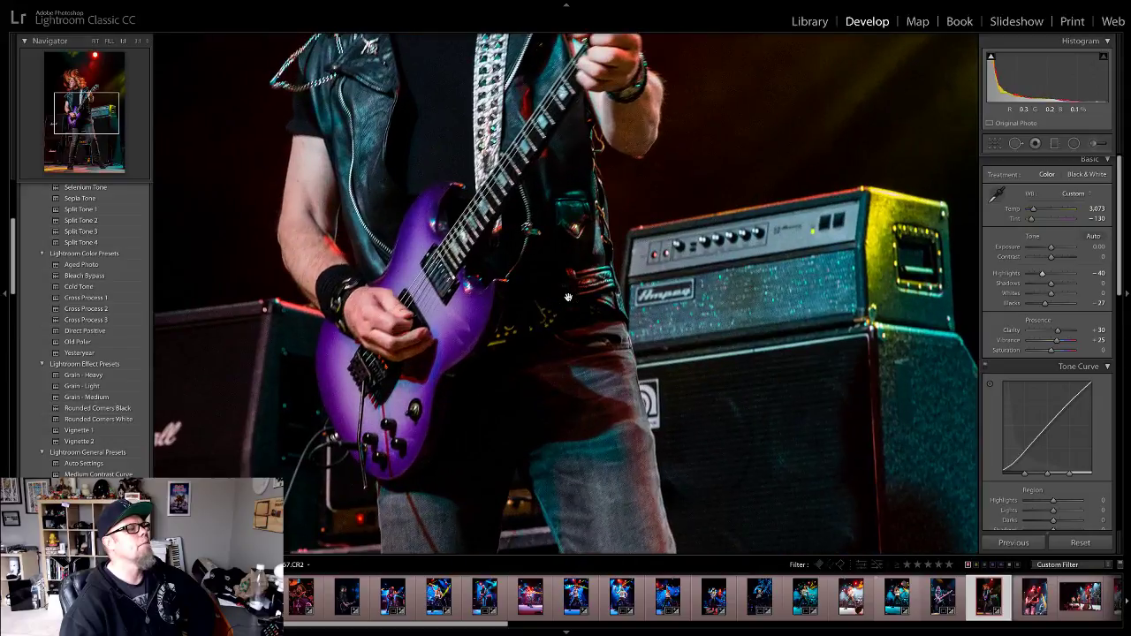
click(597, 333)
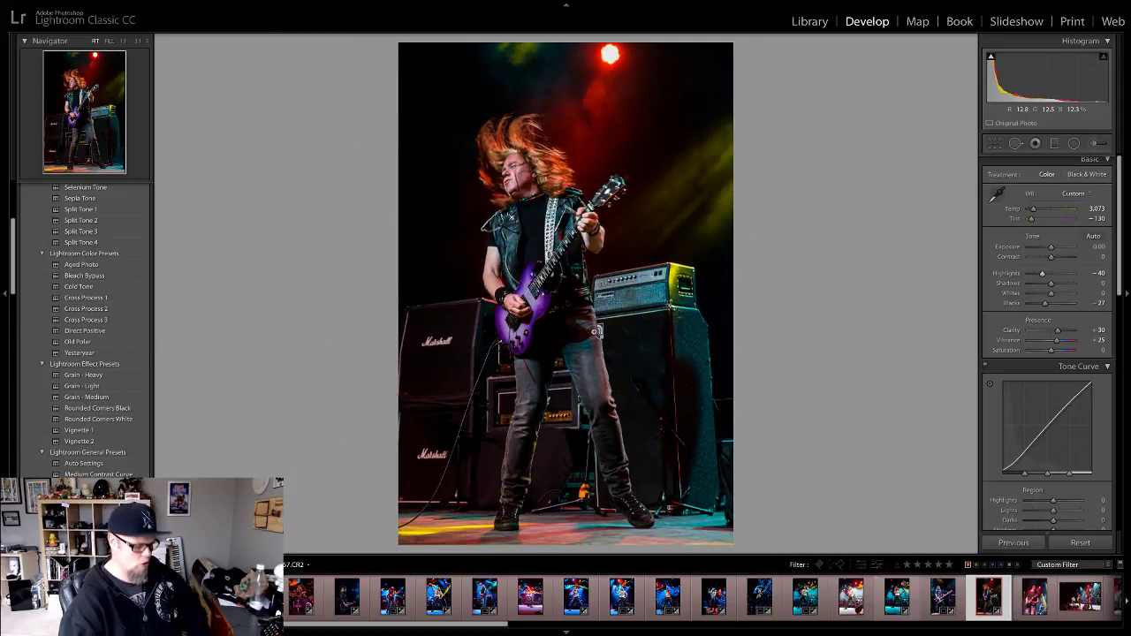
Step: Open the portrait photo of the guitarist in the black head wrap and crop it tighter at the original aspect ratio
key(Right)
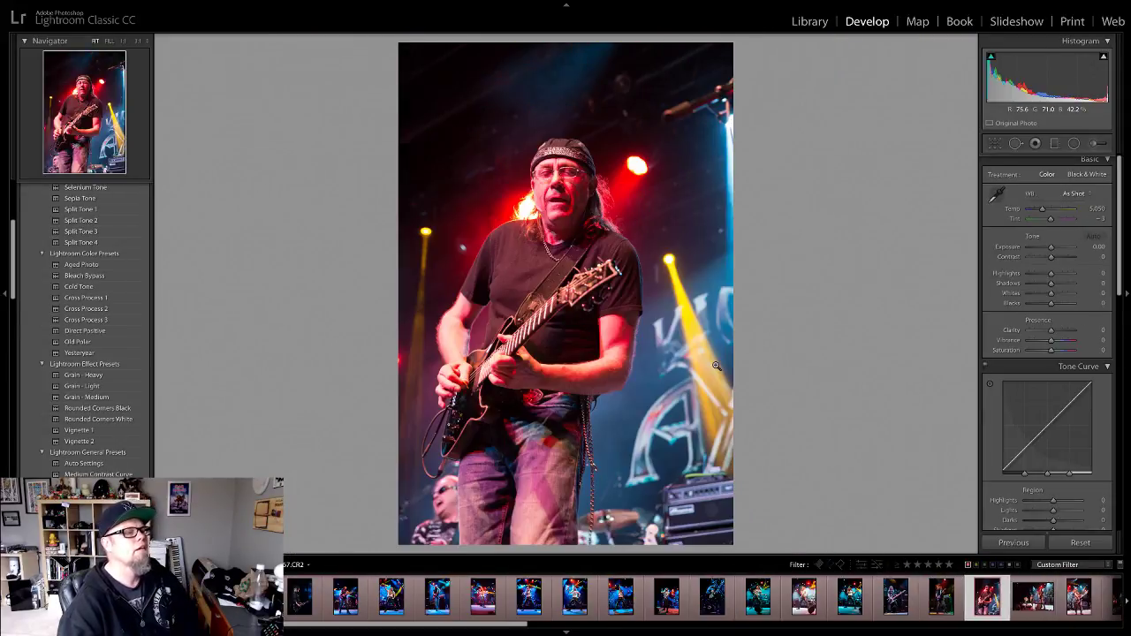
key(Right)
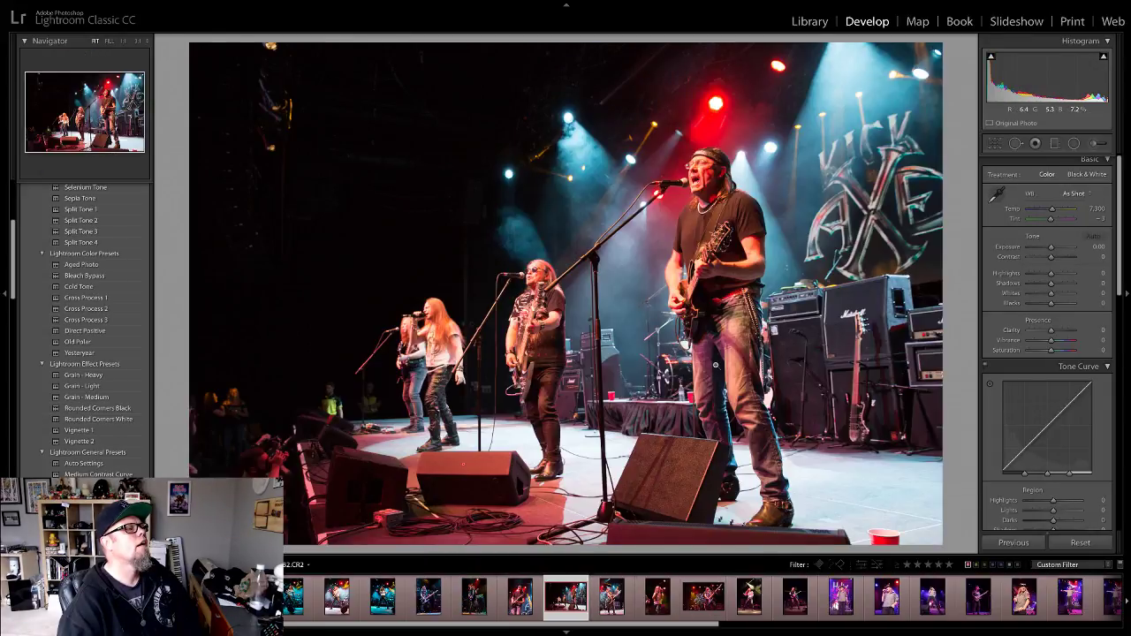
key(Right)
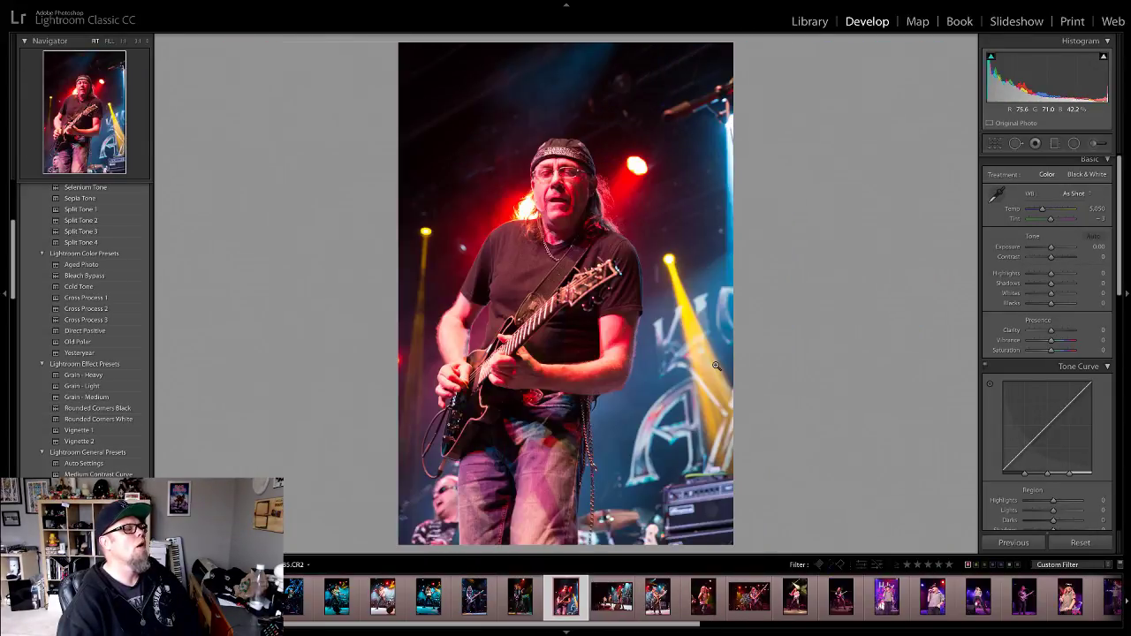
click(996, 143)
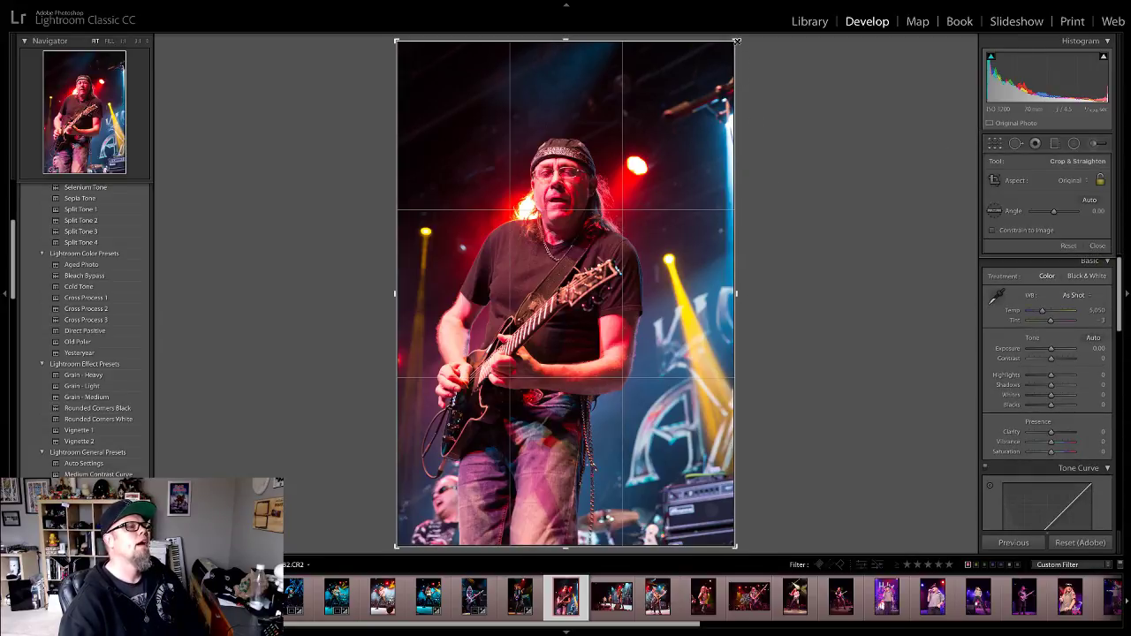
drag(733, 43, 722, 47)
drag(619, 265, 618, 290)
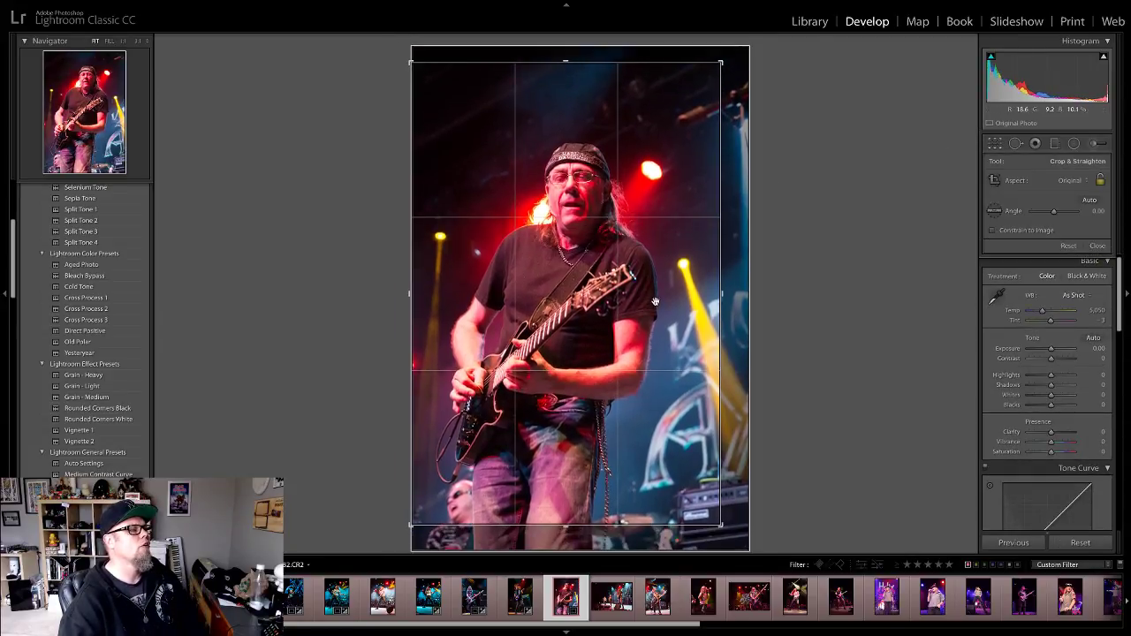
drag(722, 62, 696, 167)
click(1097, 246)
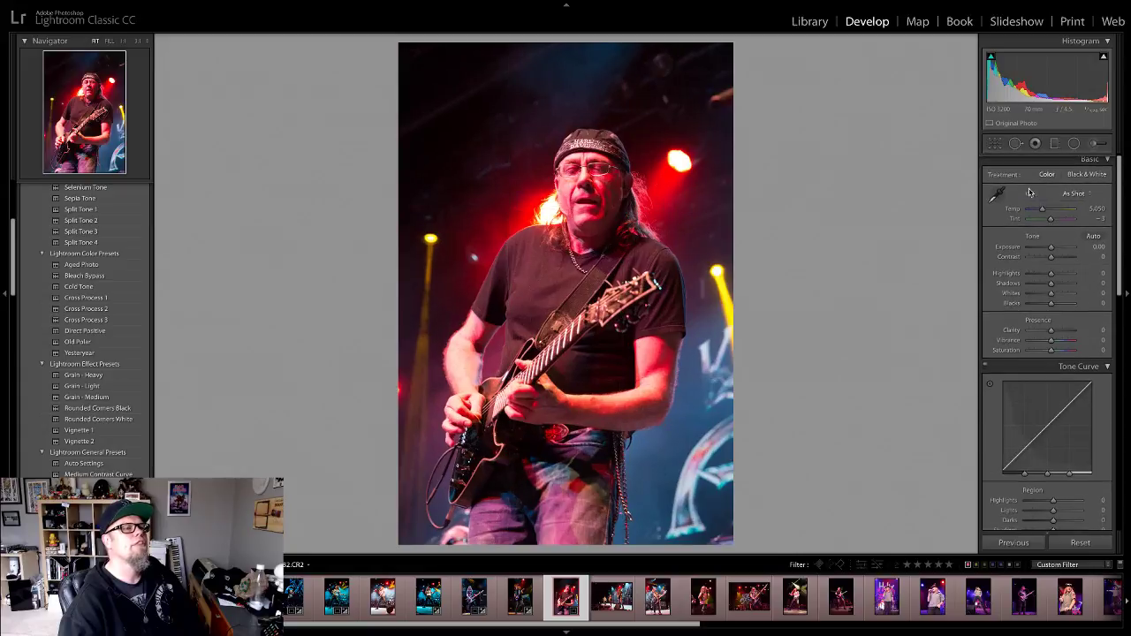
Step: Correct the white balance with a neutral sample, apply the Medium Contrast Curve and Punch presets, and check the guitarist's face up close
click(996, 196)
click(711, 268)
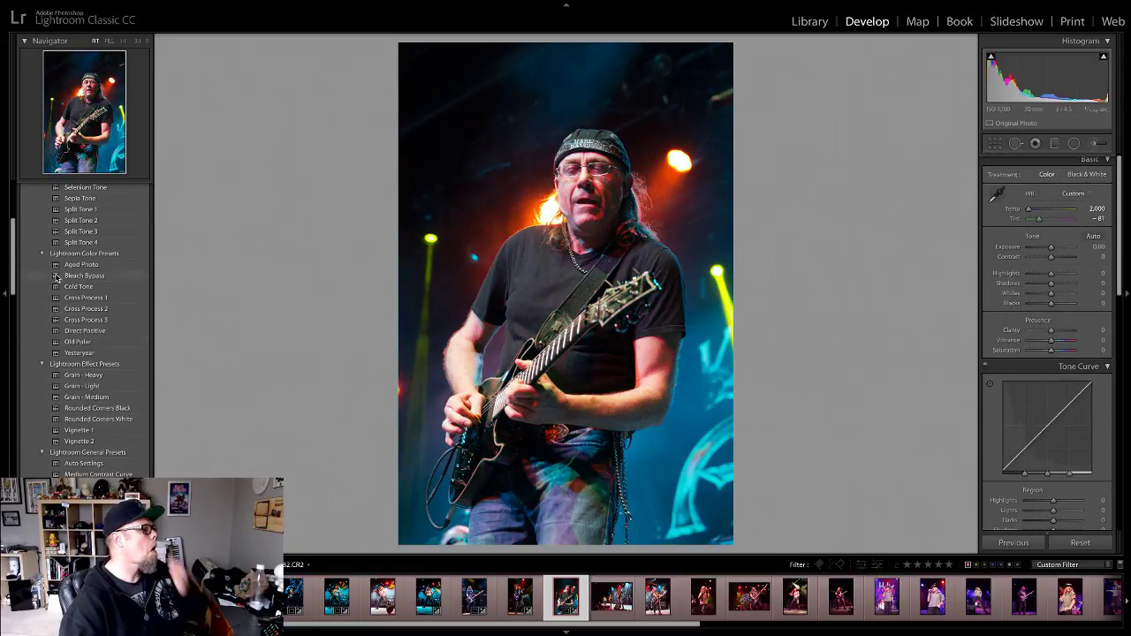
scroll(75, 353, down, 3)
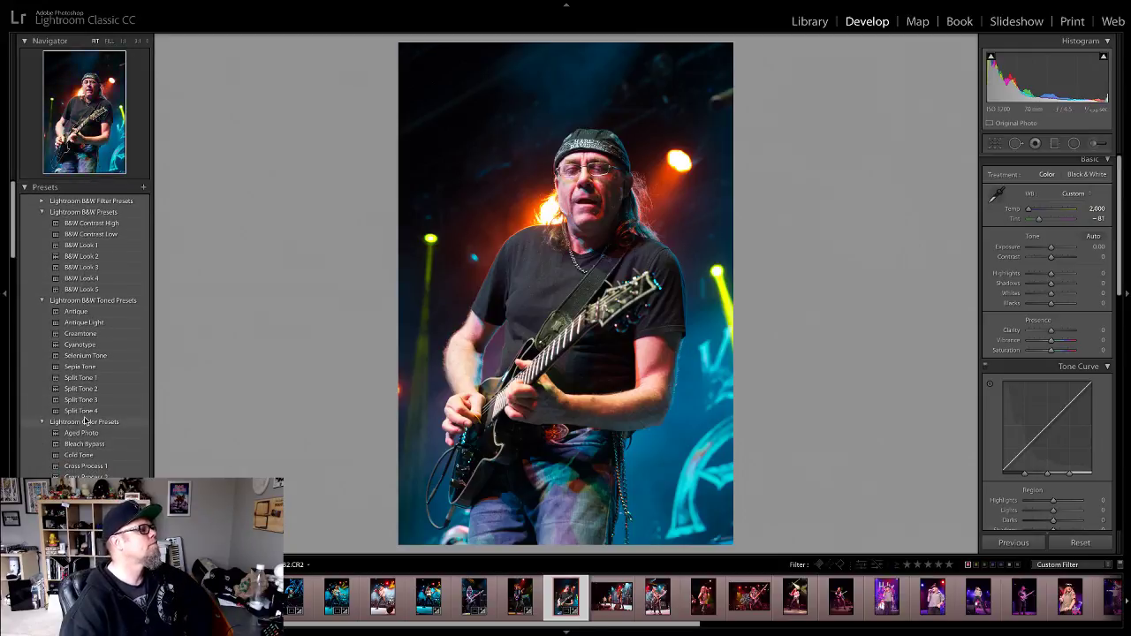
click(79, 454)
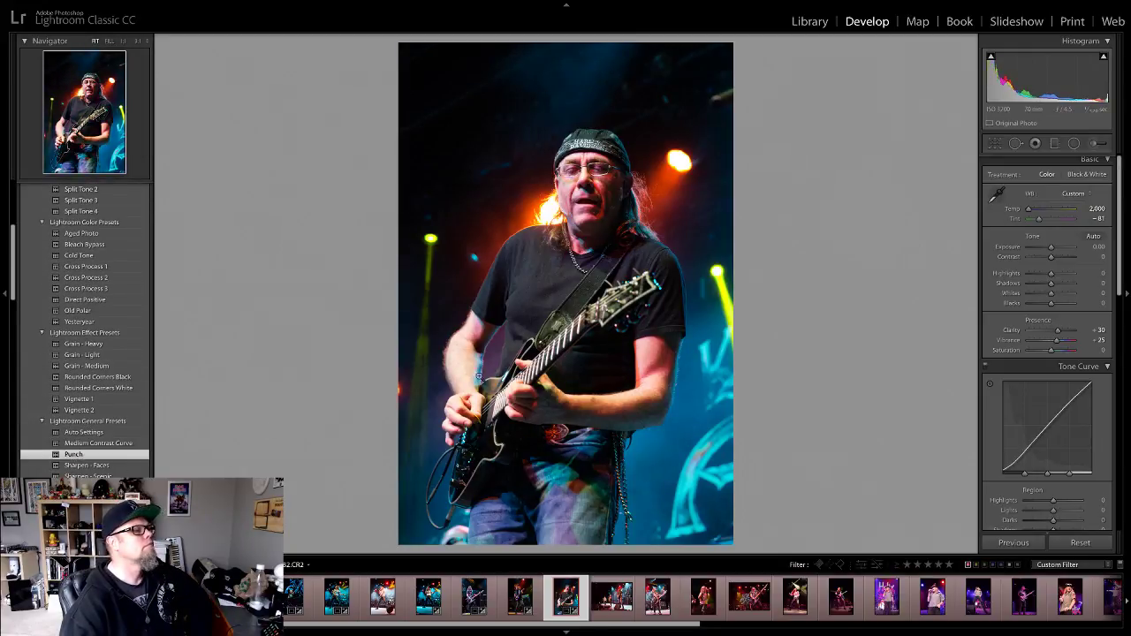
click(598, 176)
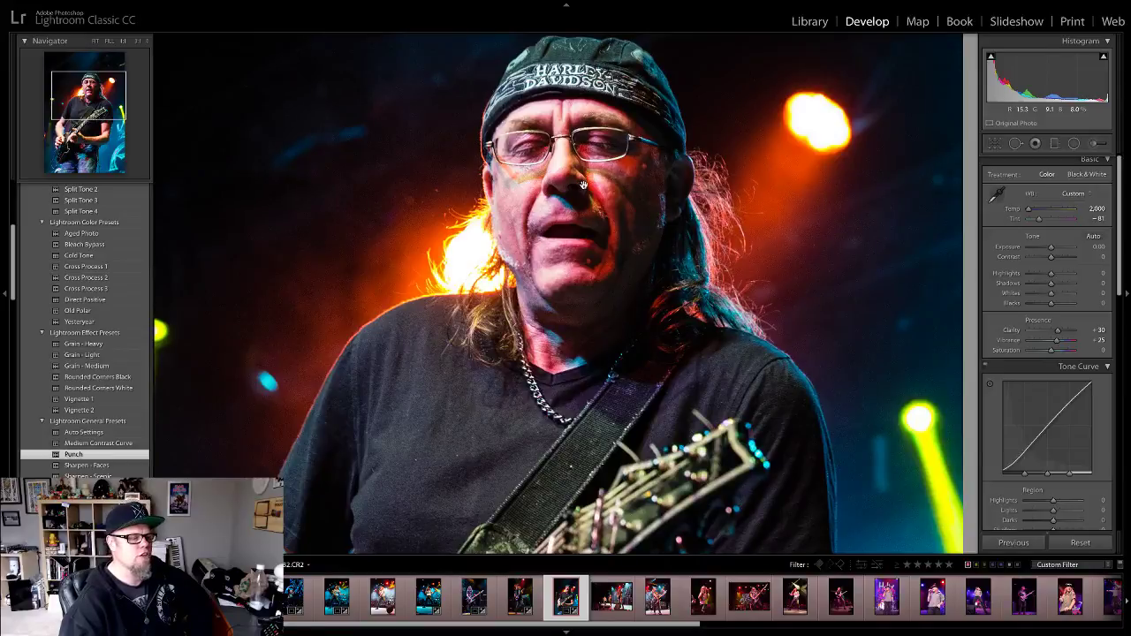
click(598, 177)
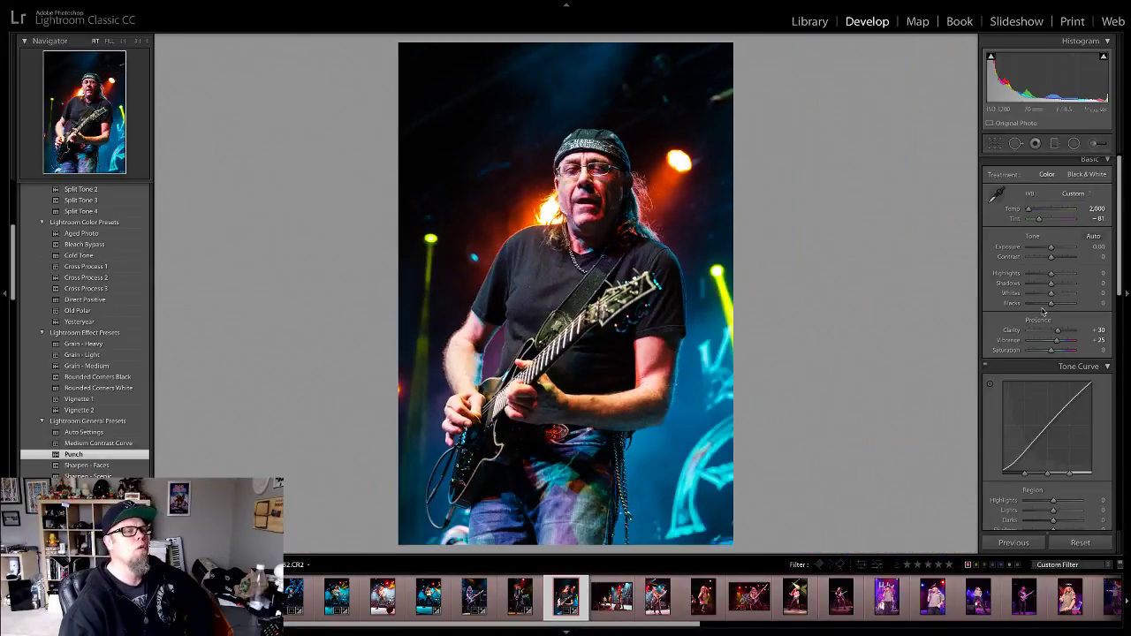
Step: Set Blacks to −18 and Highlights to −28 on the head-wrap guitarist photo, checking it up close and whole
drag(1051, 303, 1045, 273)
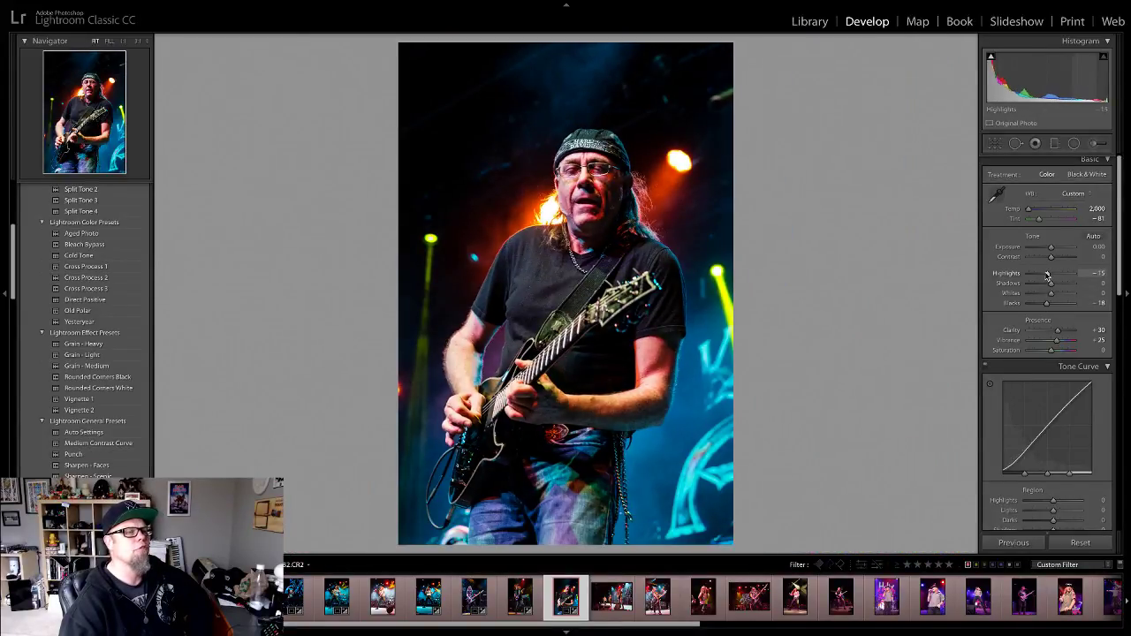
click(588, 173)
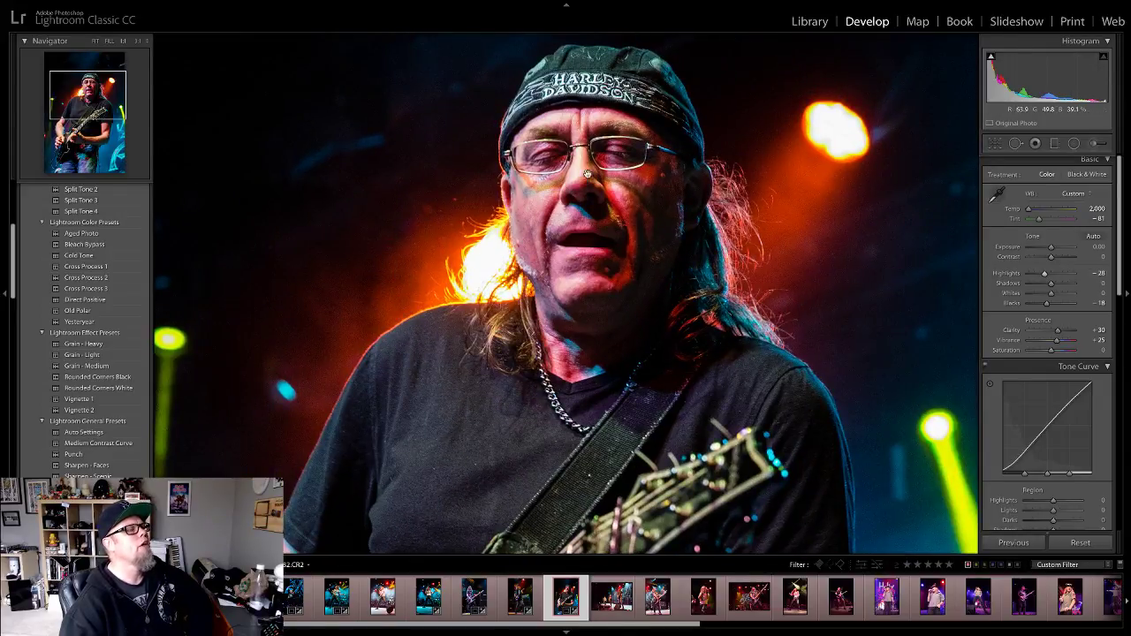
click(552, 212)
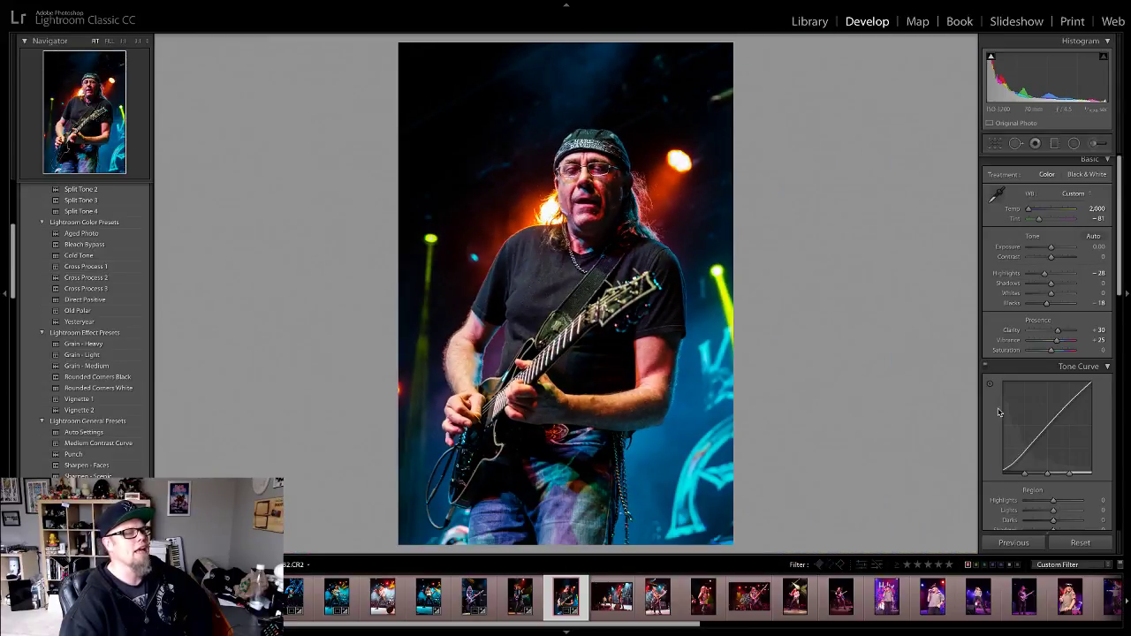
Step: Set the luminance noise reduction to 16 on the head-wrap guitarist photo
scroll(1016, 424, down, 4)
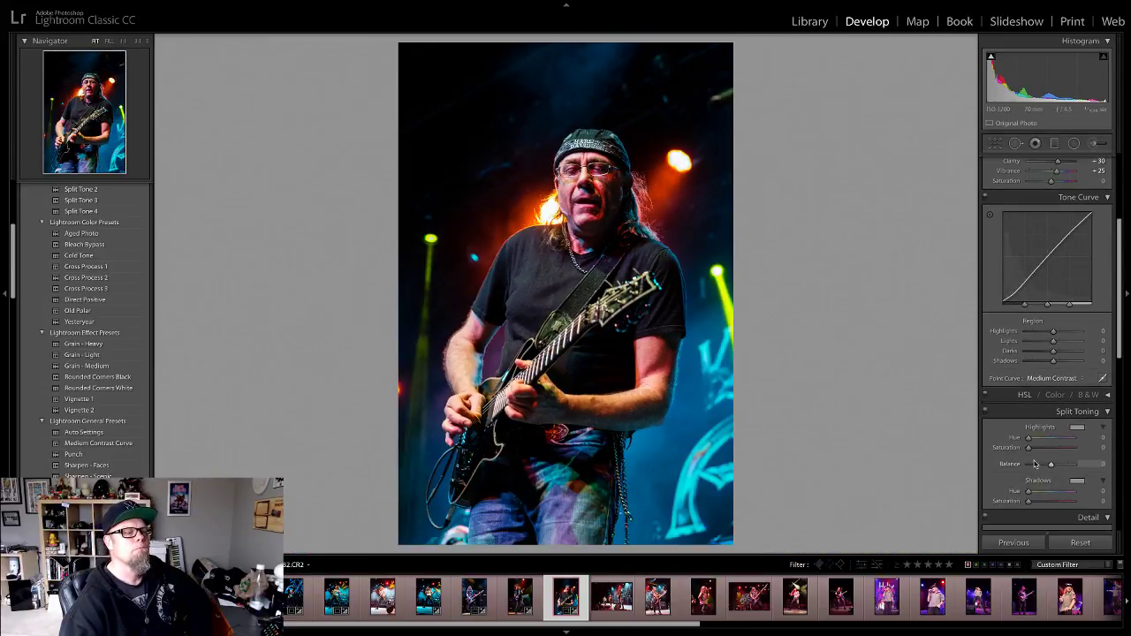
scroll(1034, 455, down, 8)
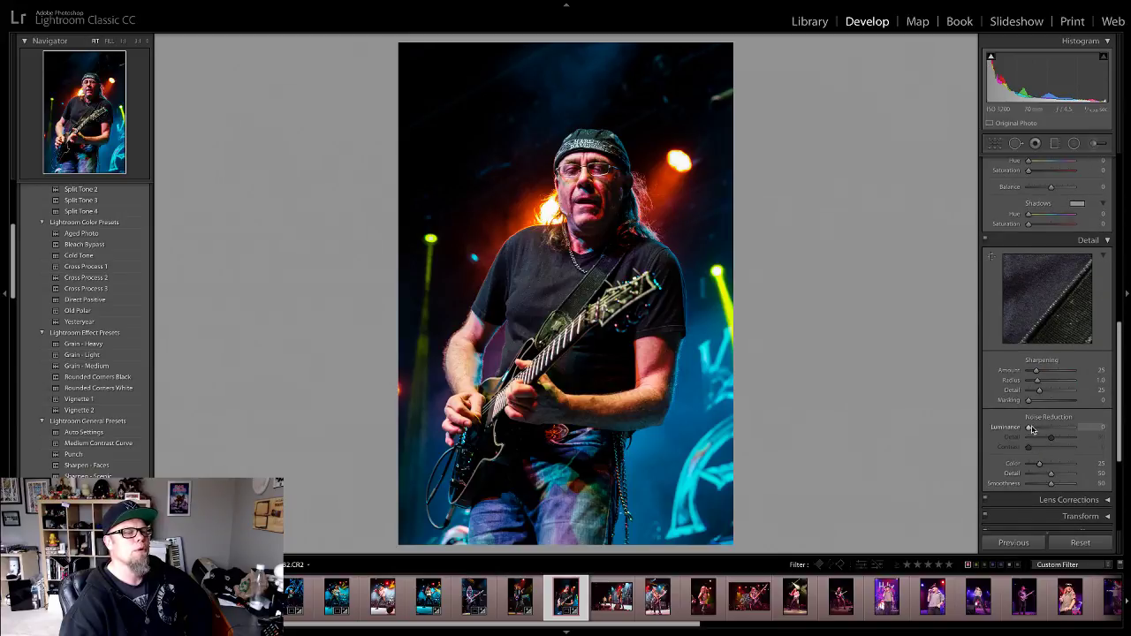
drag(1031, 429, 1035, 431)
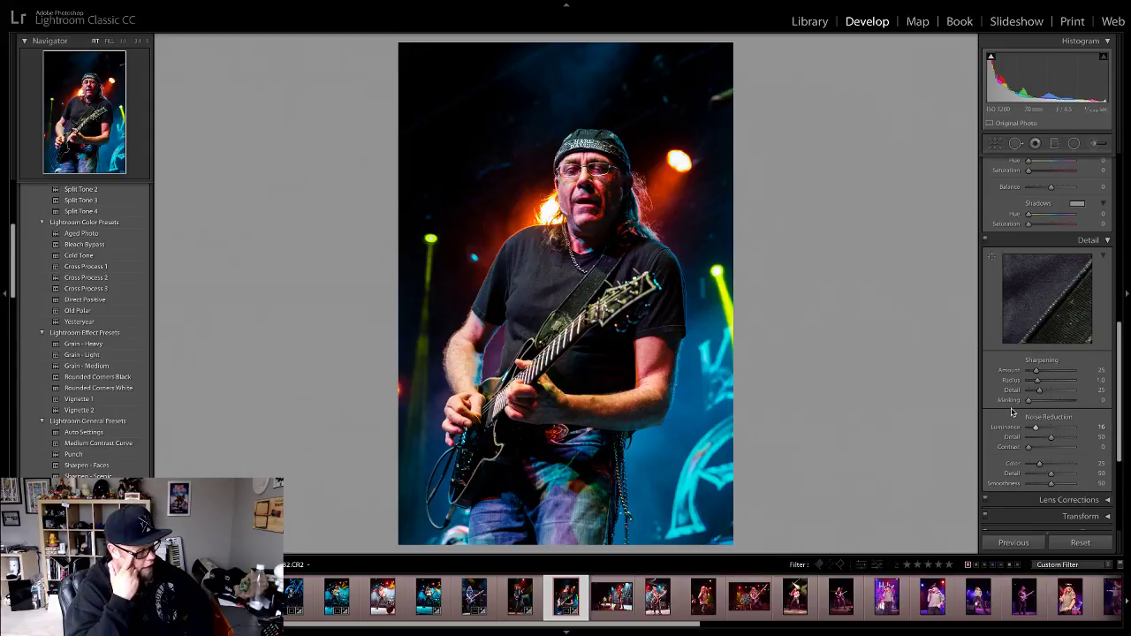
Step: Open the wide stage photo, correct its white balance with a neutral sample from the front guitarist's face, and set Temp to 3,291
key(Right)
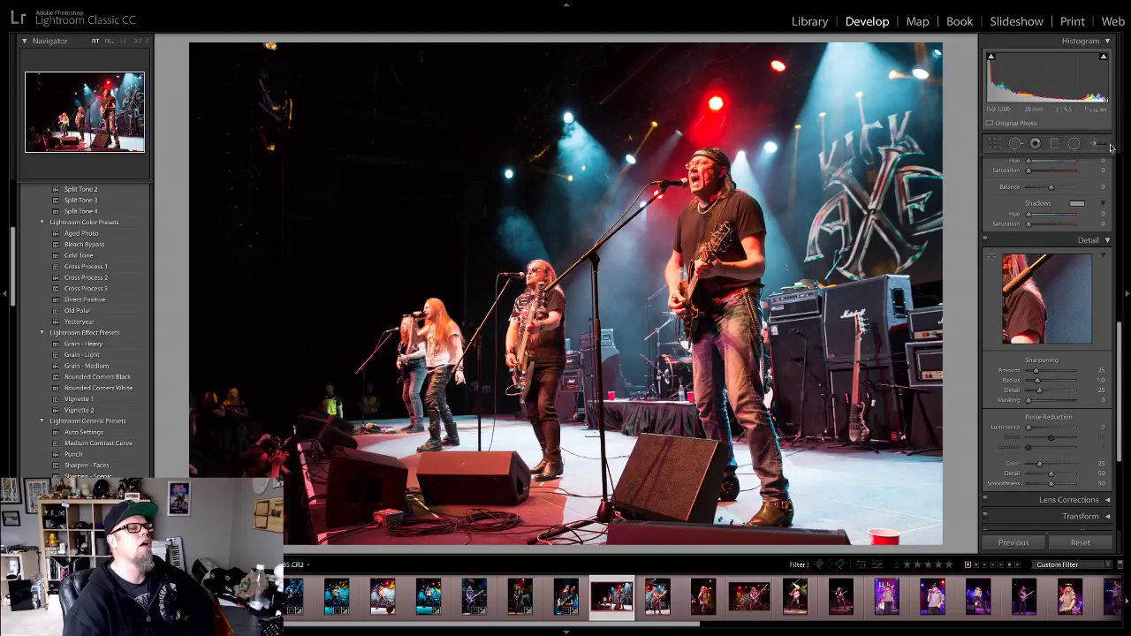
key(w)
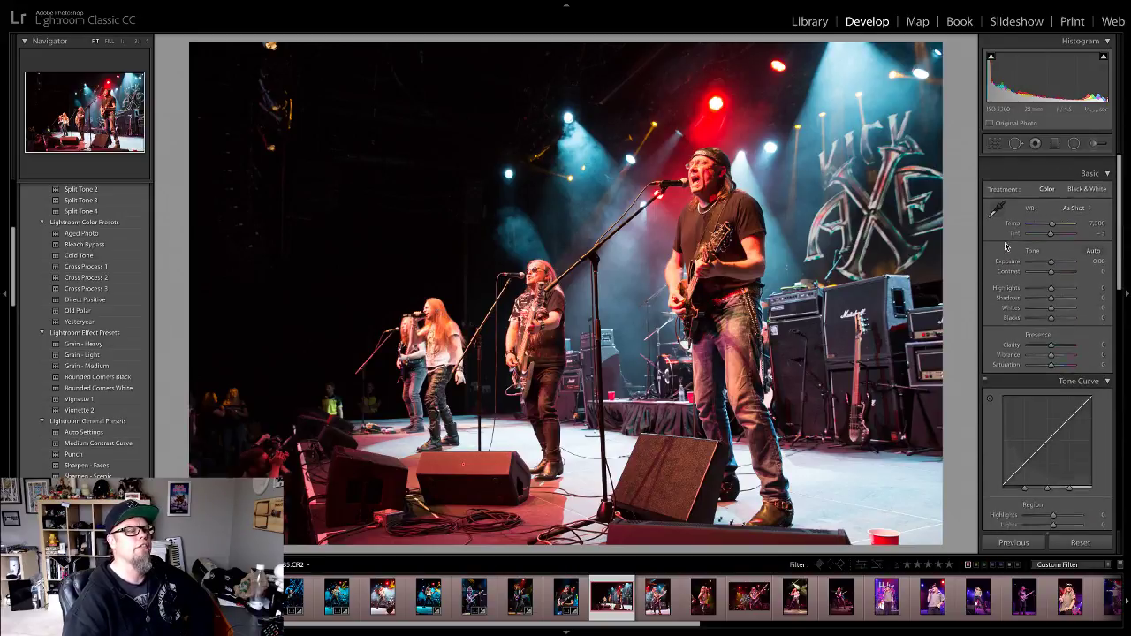
click(697, 168)
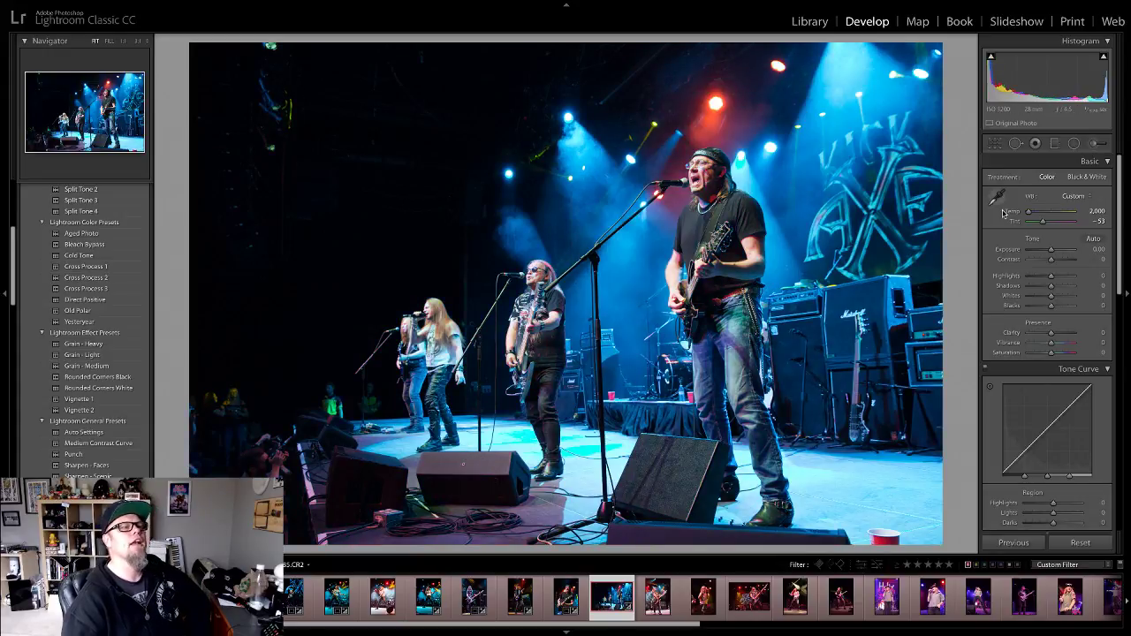
drag(1032, 213, 1039, 217)
click(618, 325)
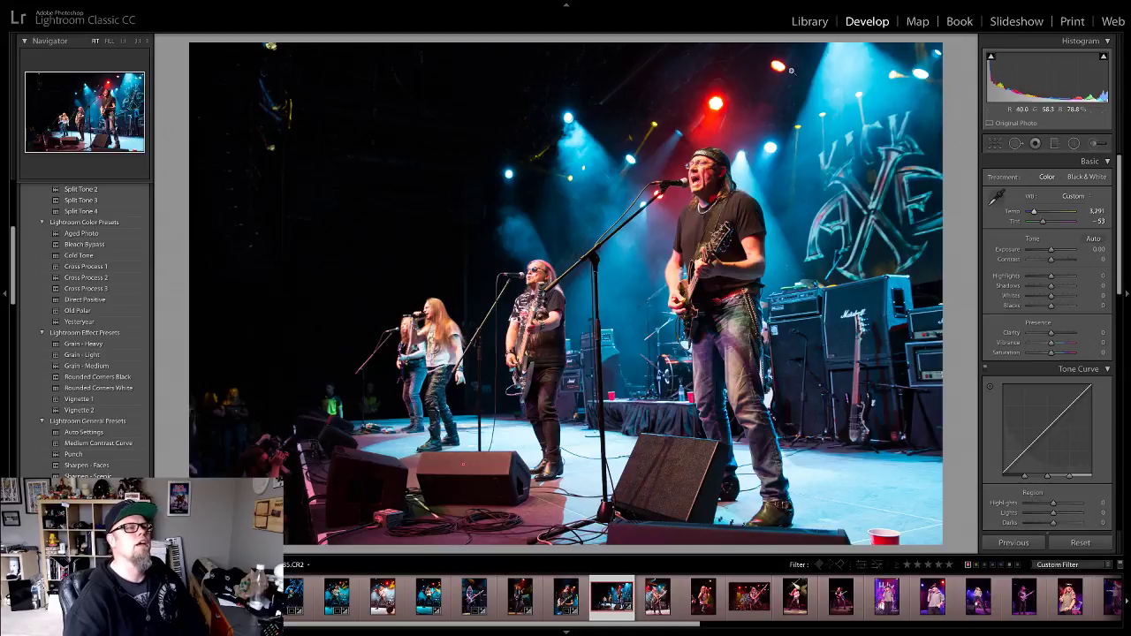
Step: Crop the wide stage photo slightly tighter at the original aspect ratio and set Blacks to −25 and Highlights to −34
click(992, 145)
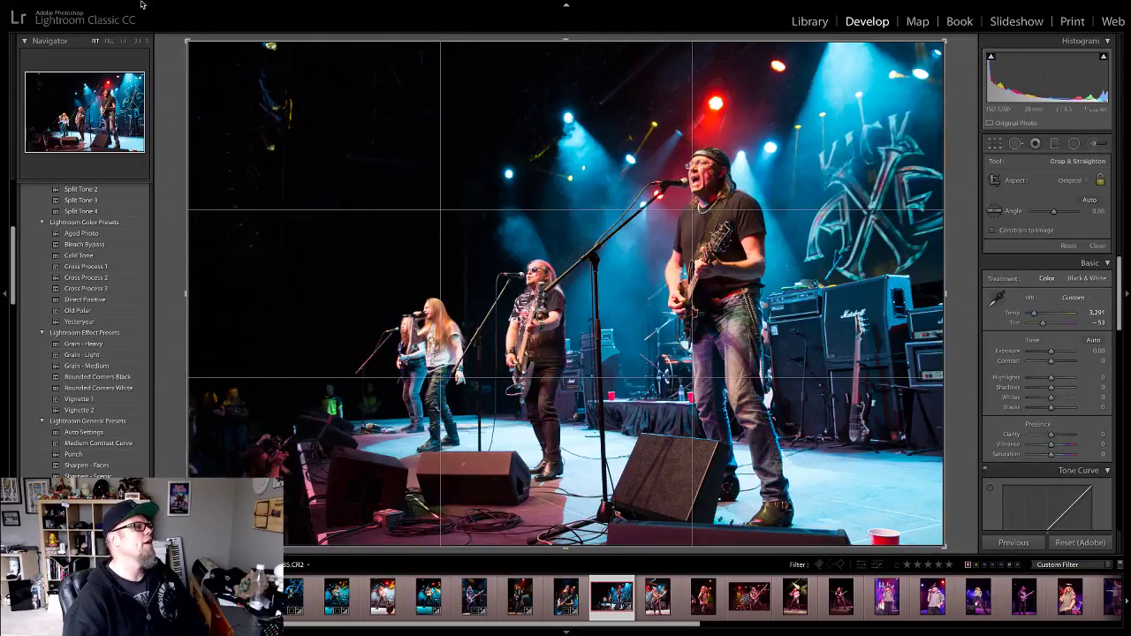
drag(181, 38, 211, 54)
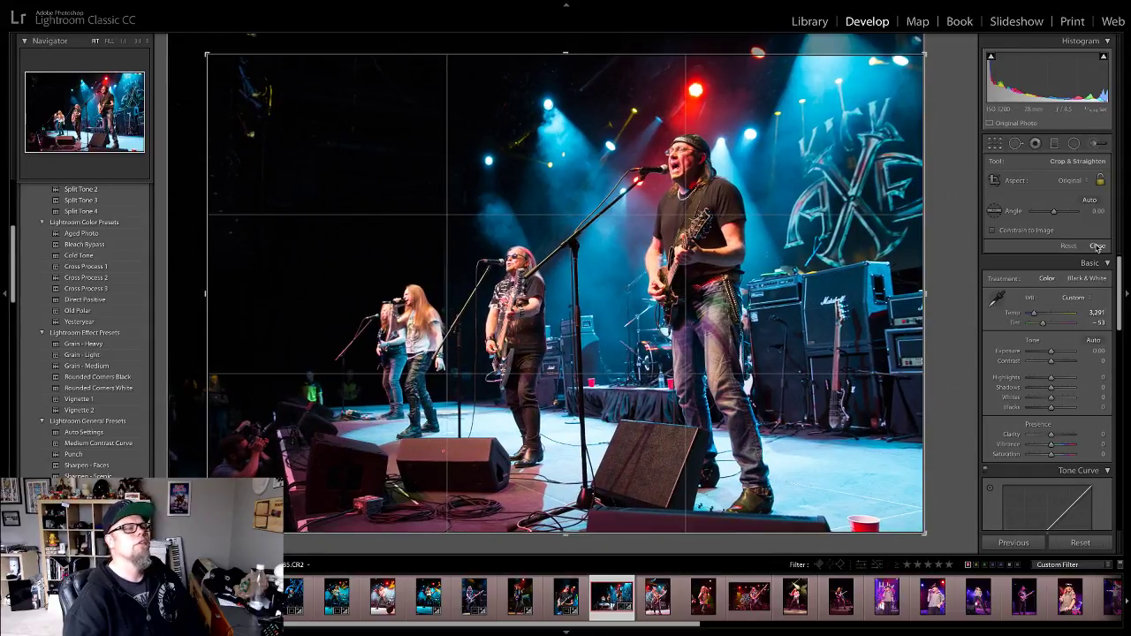
click(1096, 246)
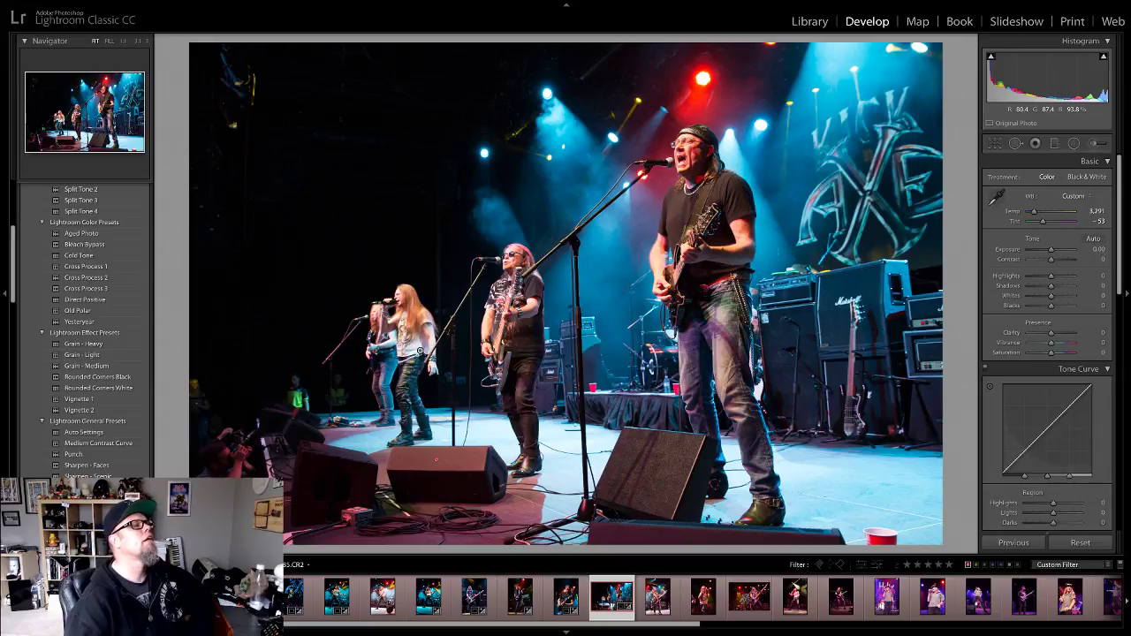
drag(1051, 305, 1044, 278)
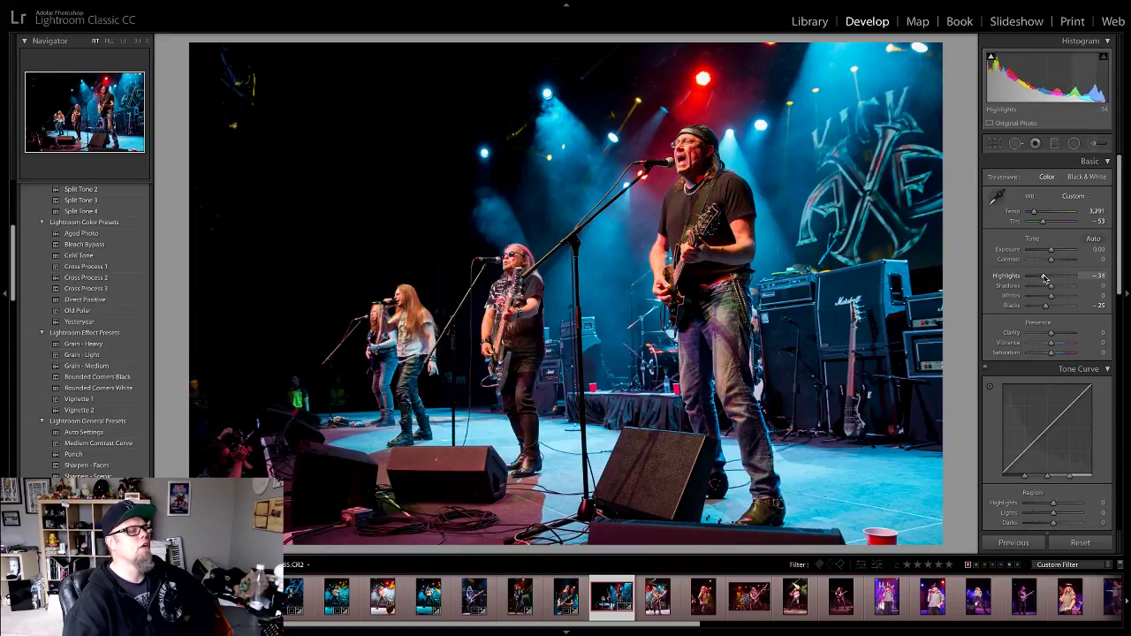
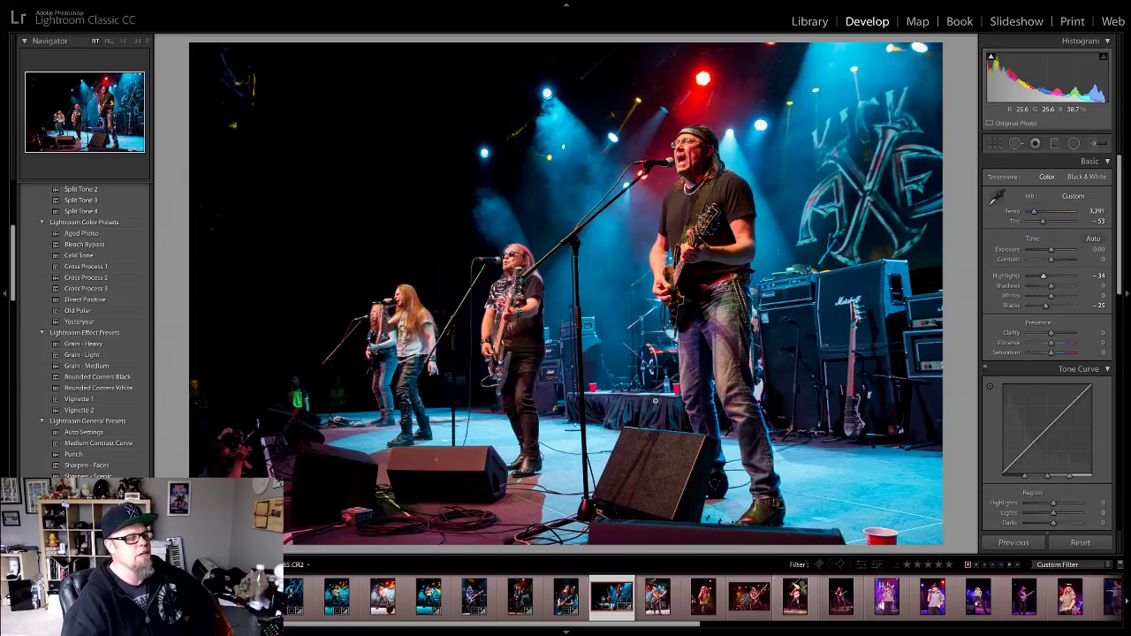
Step: Open the portrait photo of the bassist in sunglasses and crop it slightly tighter at the original aspect ratio, repositioning the frame around him
click(663, 606)
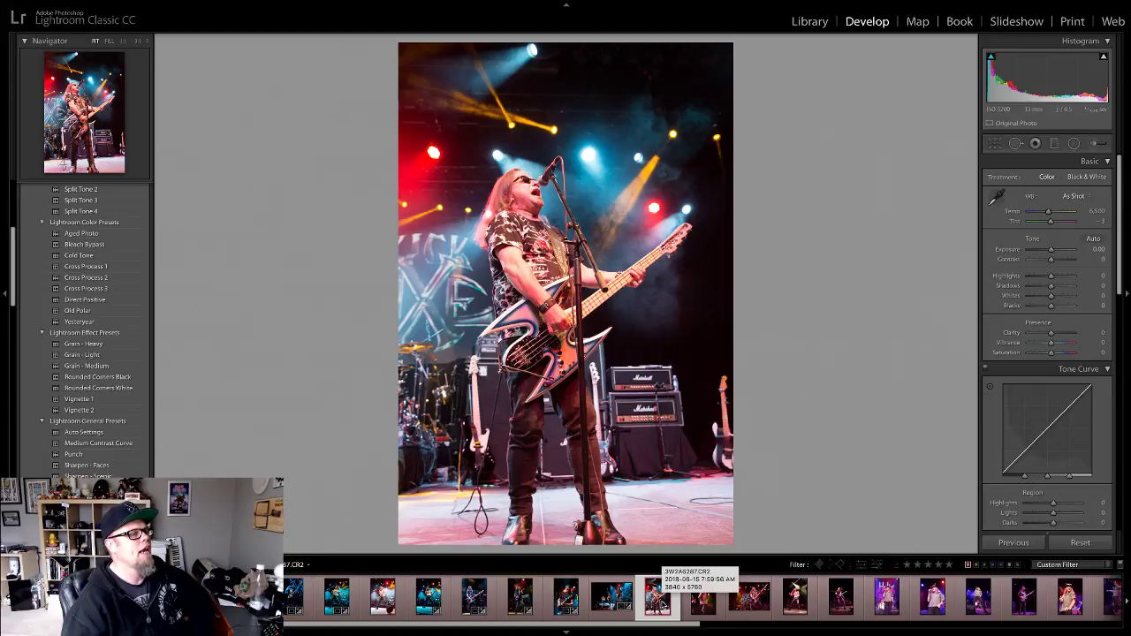
click(694, 602)
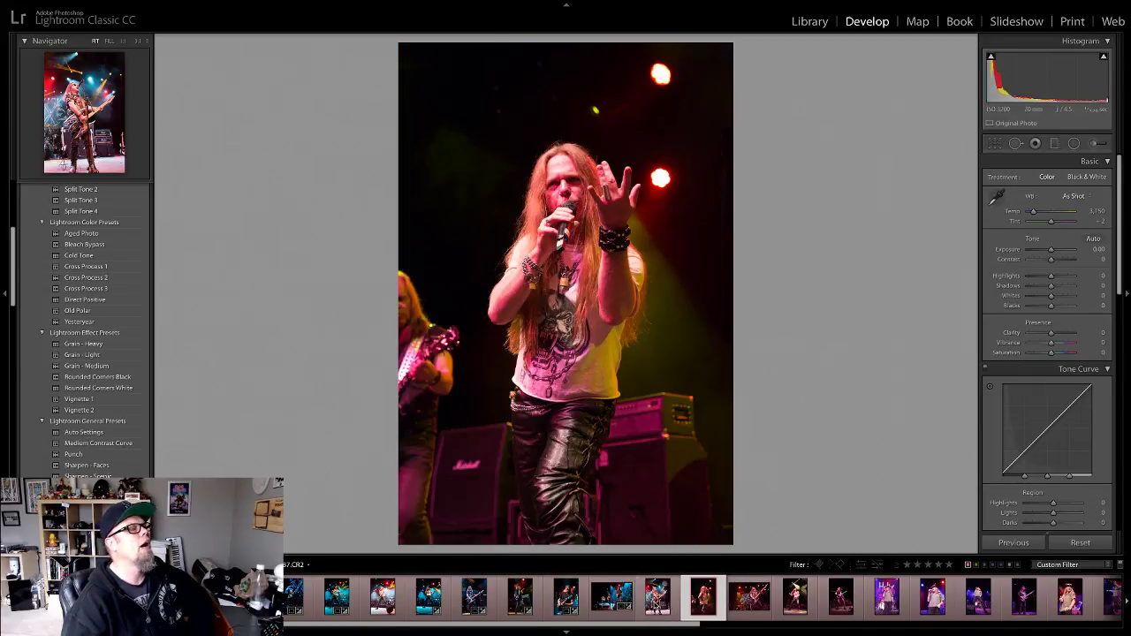
key(Left)
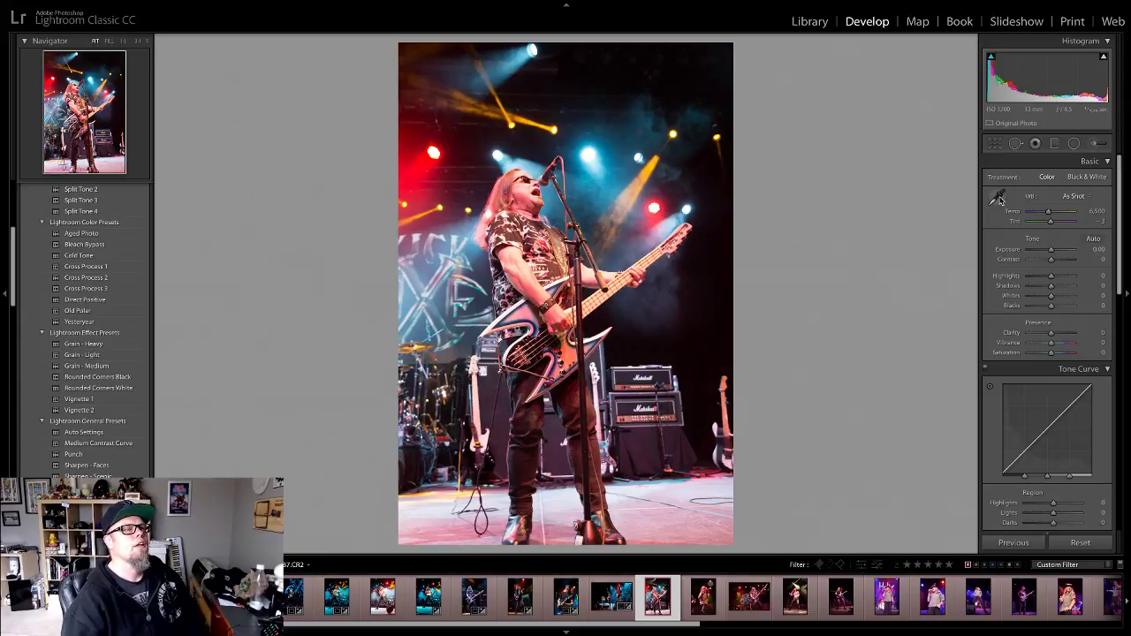
click(996, 145)
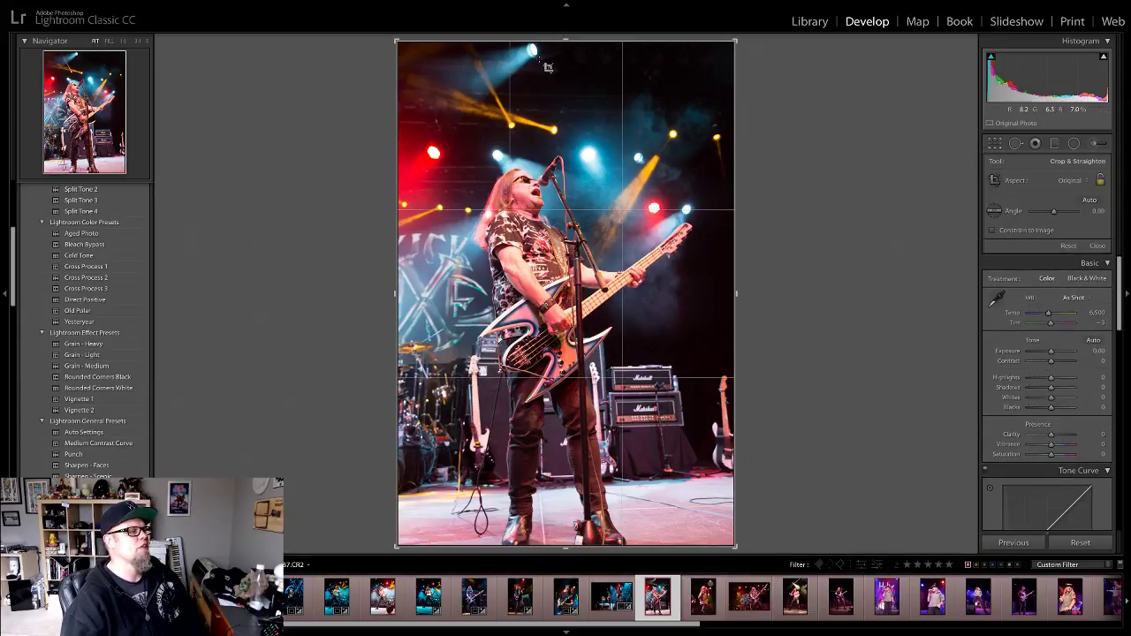
drag(396, 40, 410, 65)
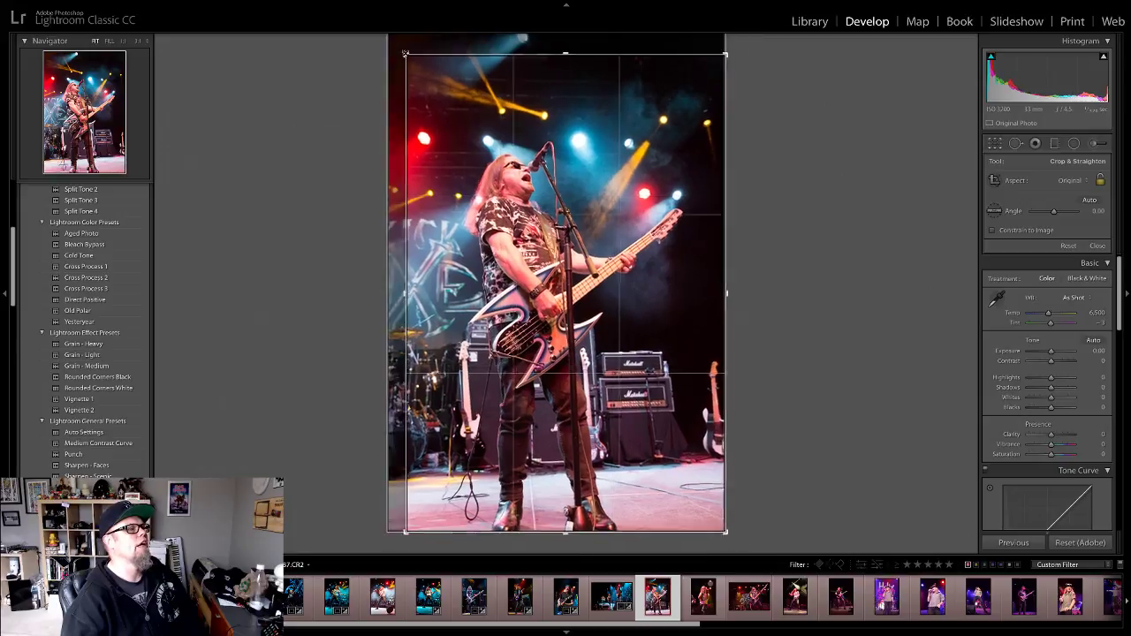
mouse_move(654, 265)
mouse_down()
mouse_move(686, 262)
mouse_move(668, 261)
mouse_up()
click(1099, 247)
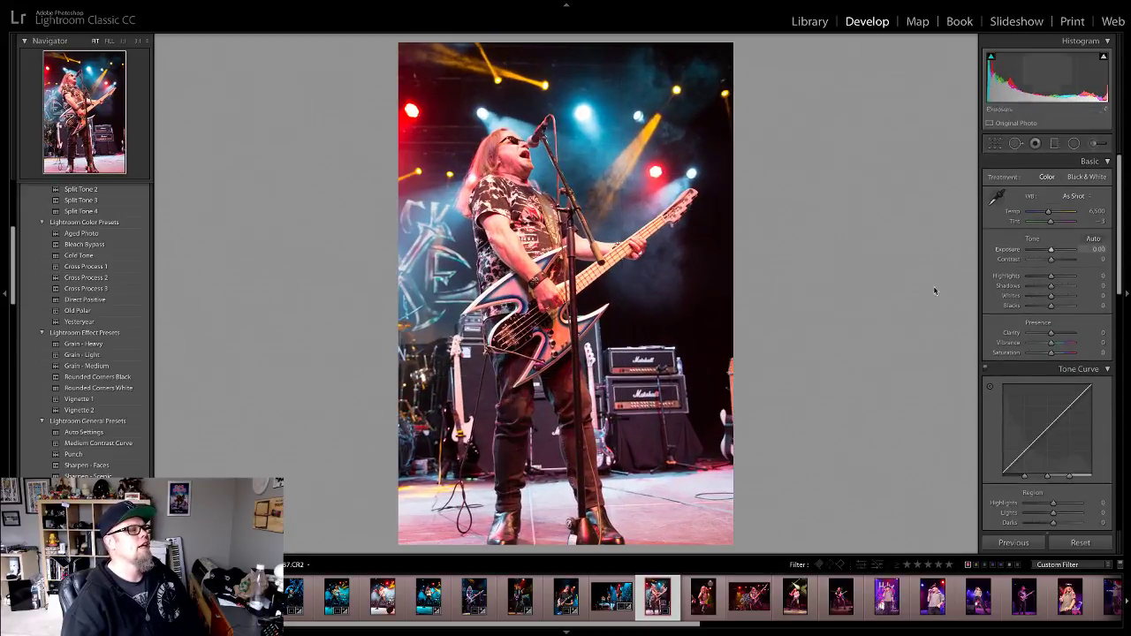
Step: Apply the Punch preset to the bassist photo, set Blacks to −41, Highlights to −46 and Exposure to −0.60, and check his face up close
click(76, 453)
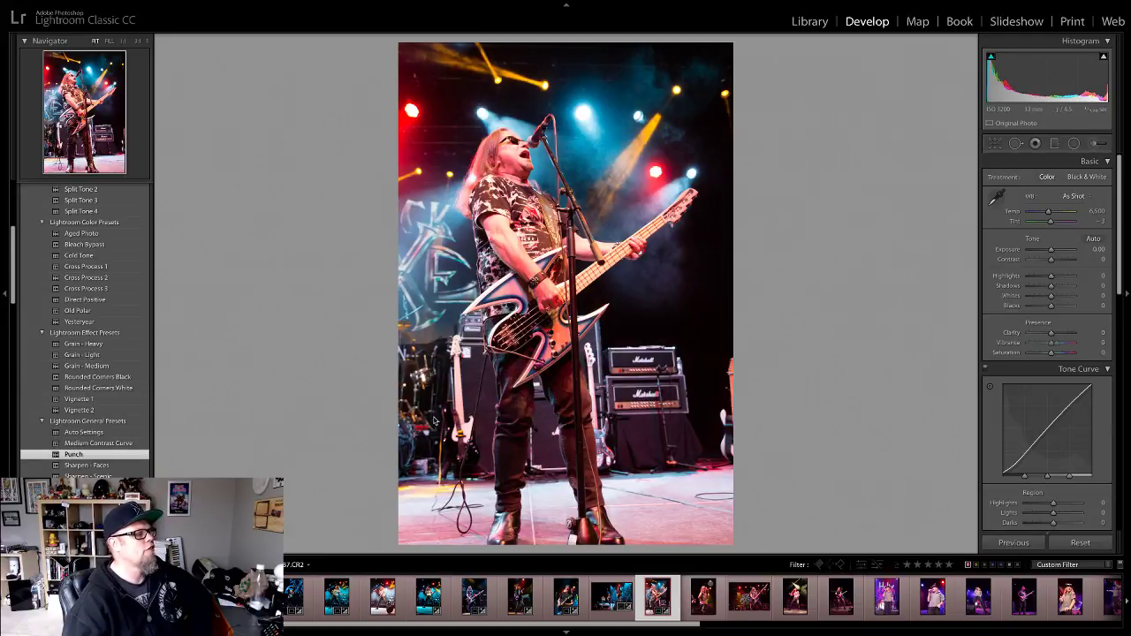
drag(1050, 307, 1047, 252)
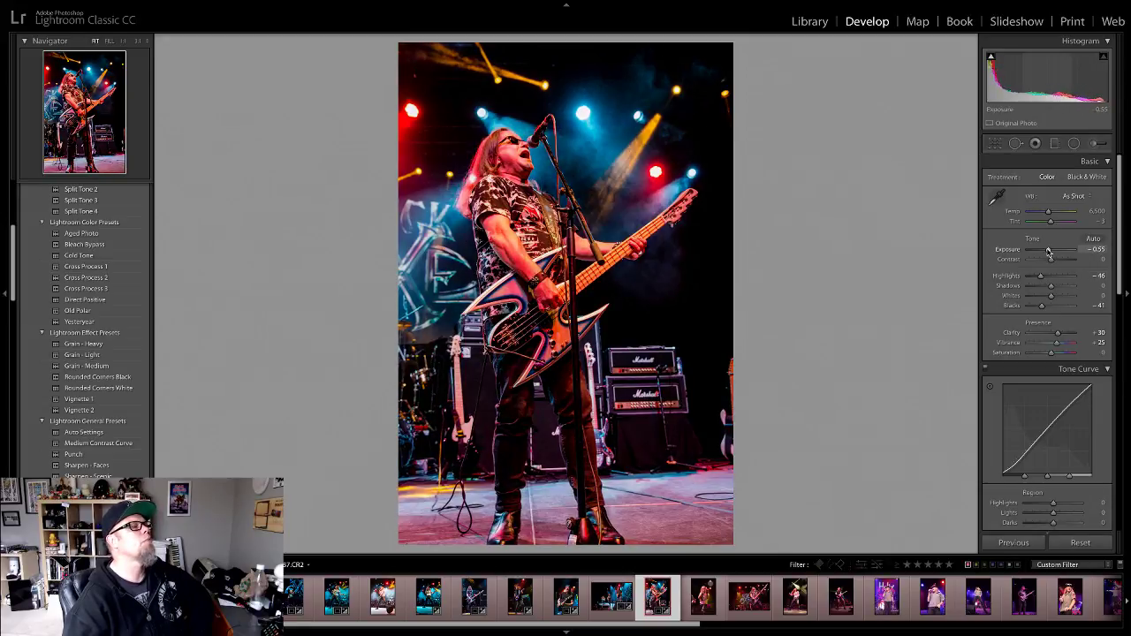
click(519, 151)
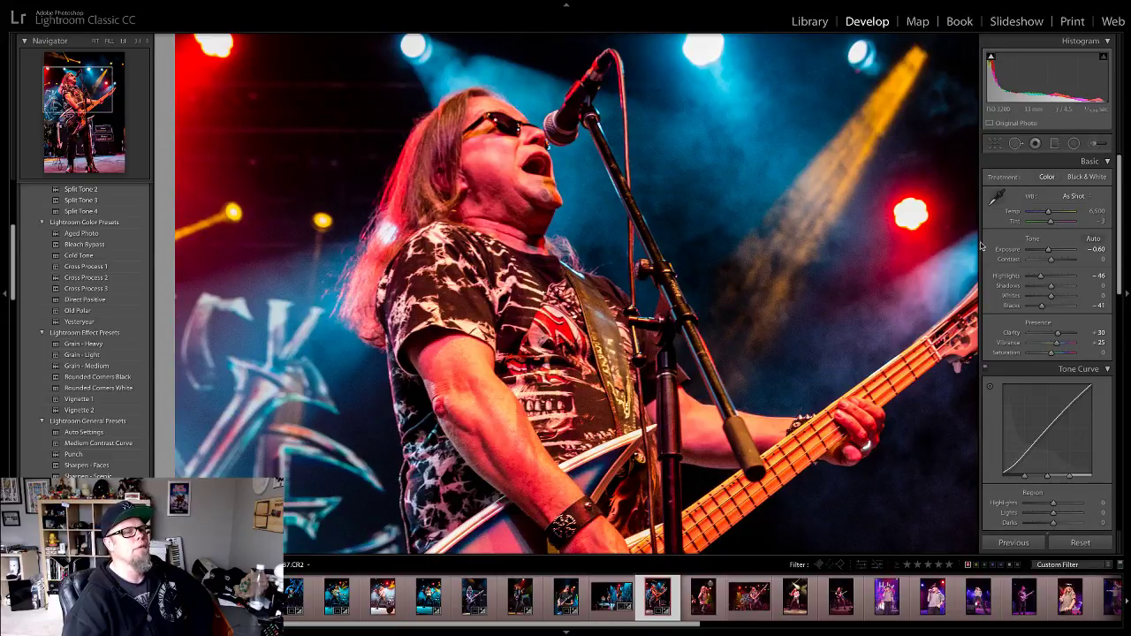
Step: Correct the bassist photo's white balance with a neutral sample near his face, set Temp to 3,427, and return to the whole image
click(997, 196)
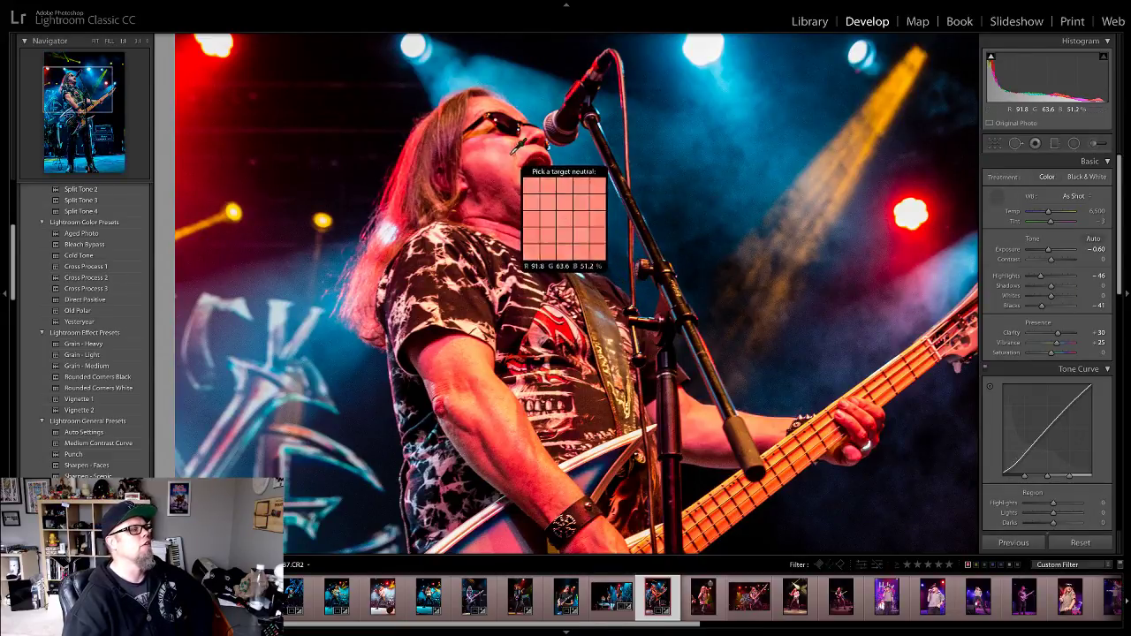
click(565, 216)
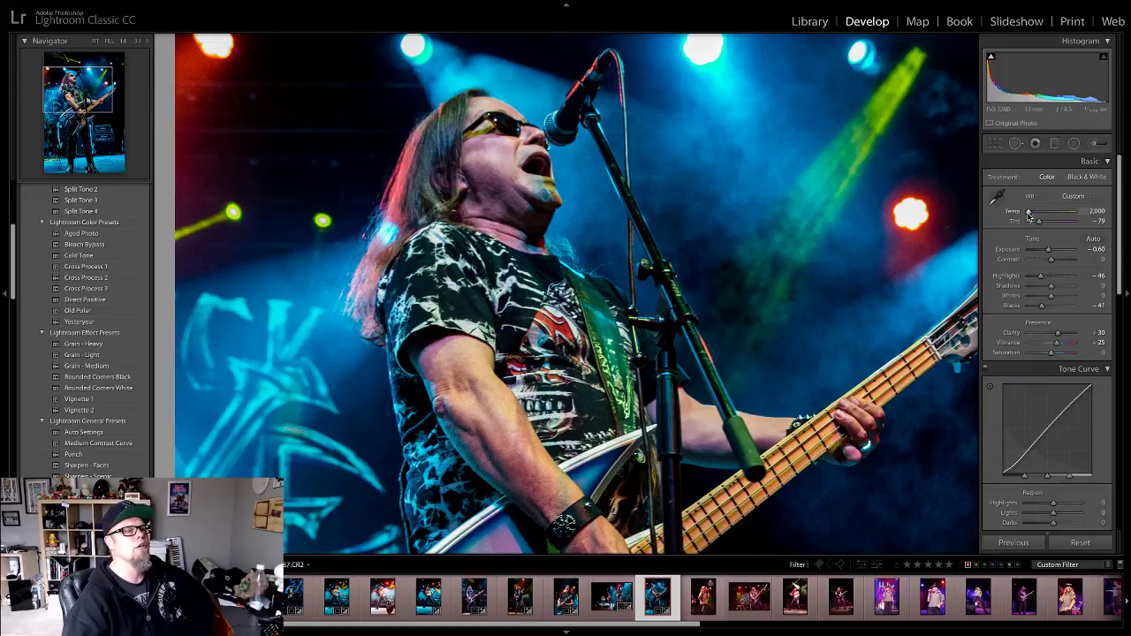
drag(1028, 213, 1035, 215)
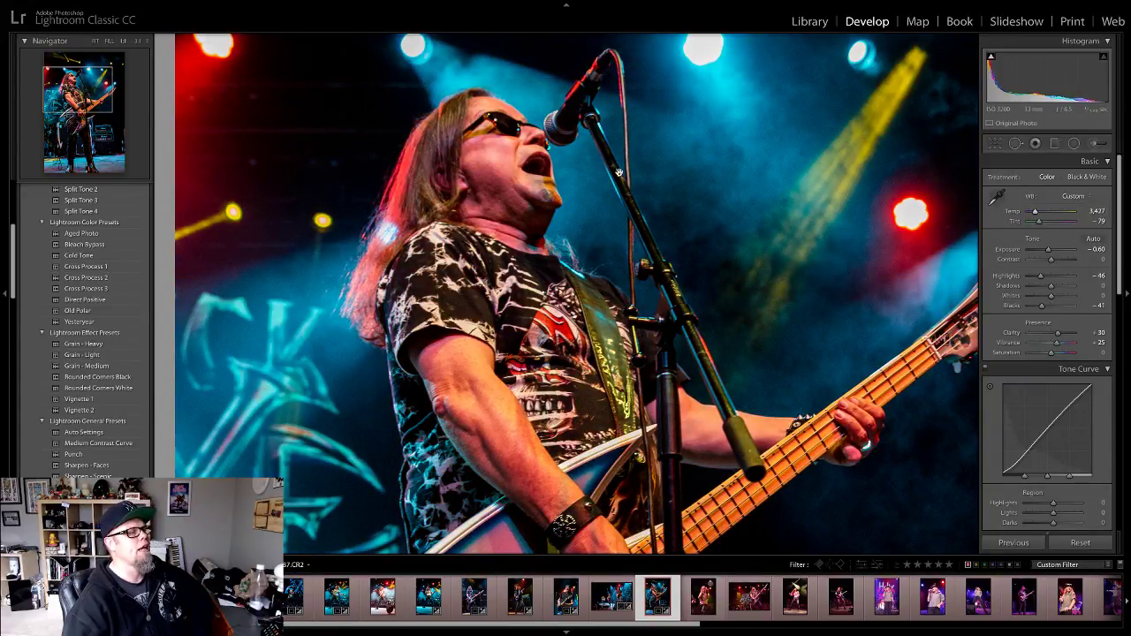
key(z)
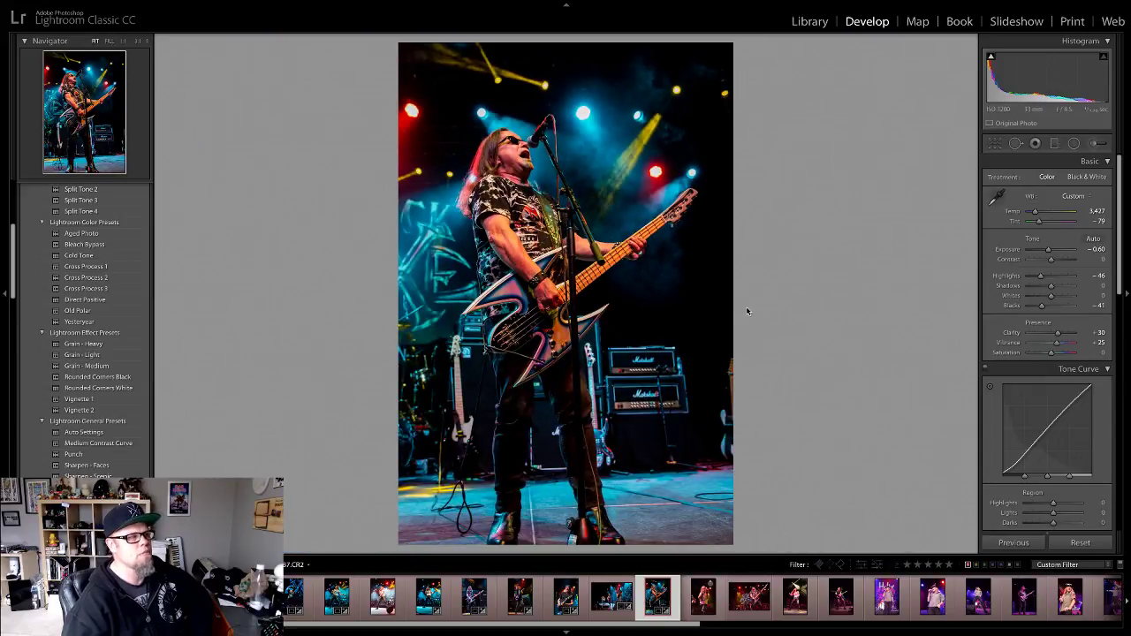
Step: Set the luminance noise reduction to 14 on the bassist photo
scroll(1038, 485, down, 2)
scroll(1038, 485, down, 10)
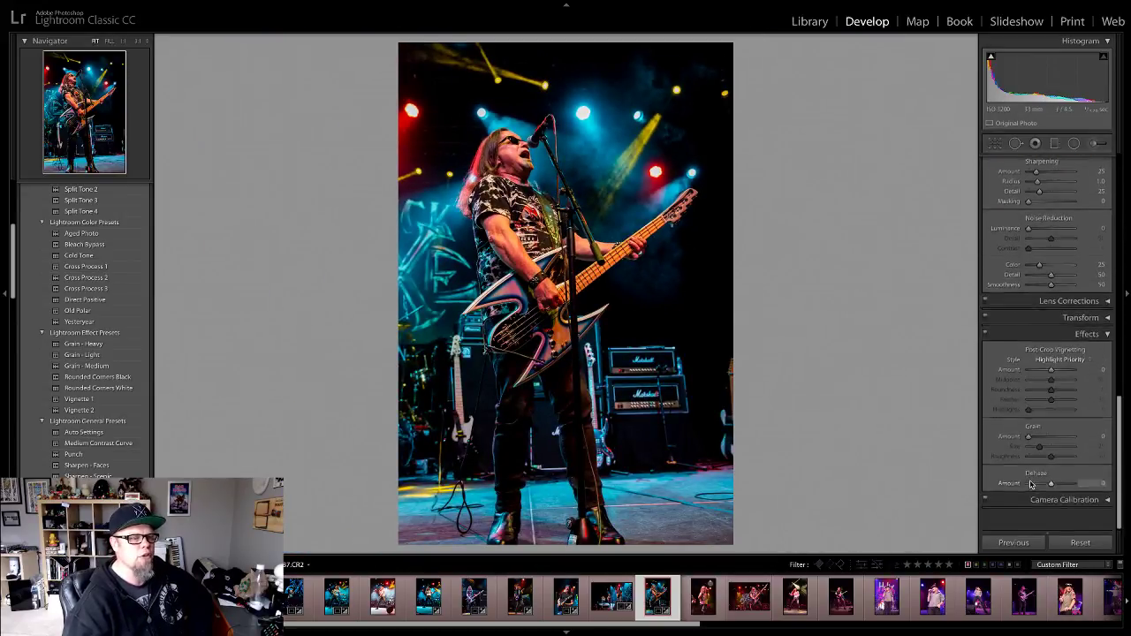
drag(1029, 245, 1036, 252)
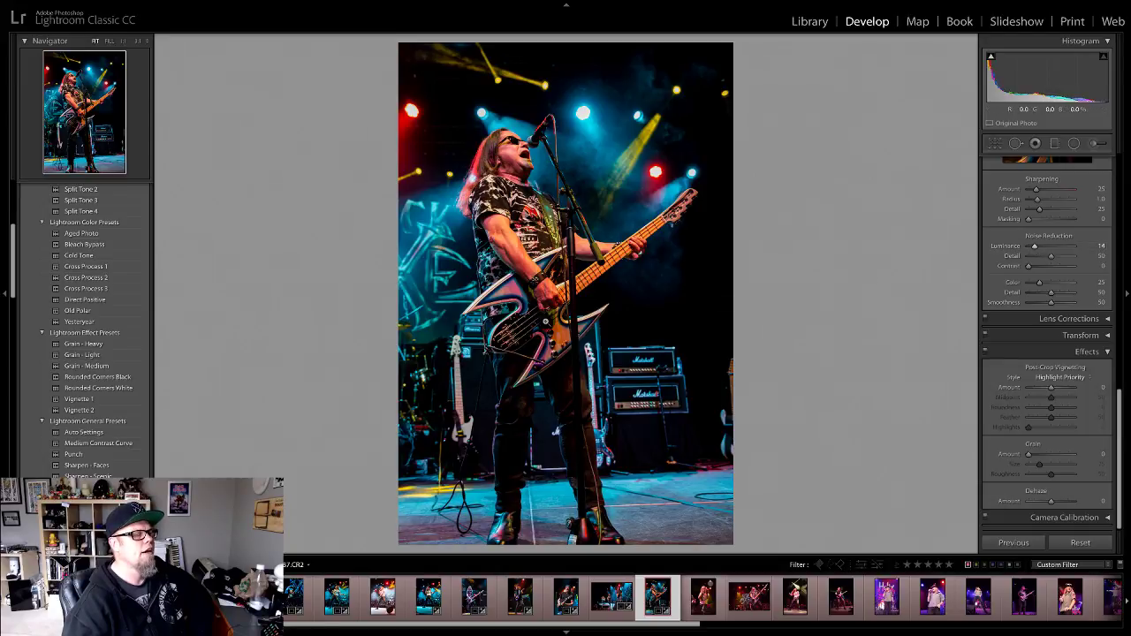
Step: Open the portrait photo of the long-haired singer and correct its white balance with a neutral sample from his face
click(703, 596)
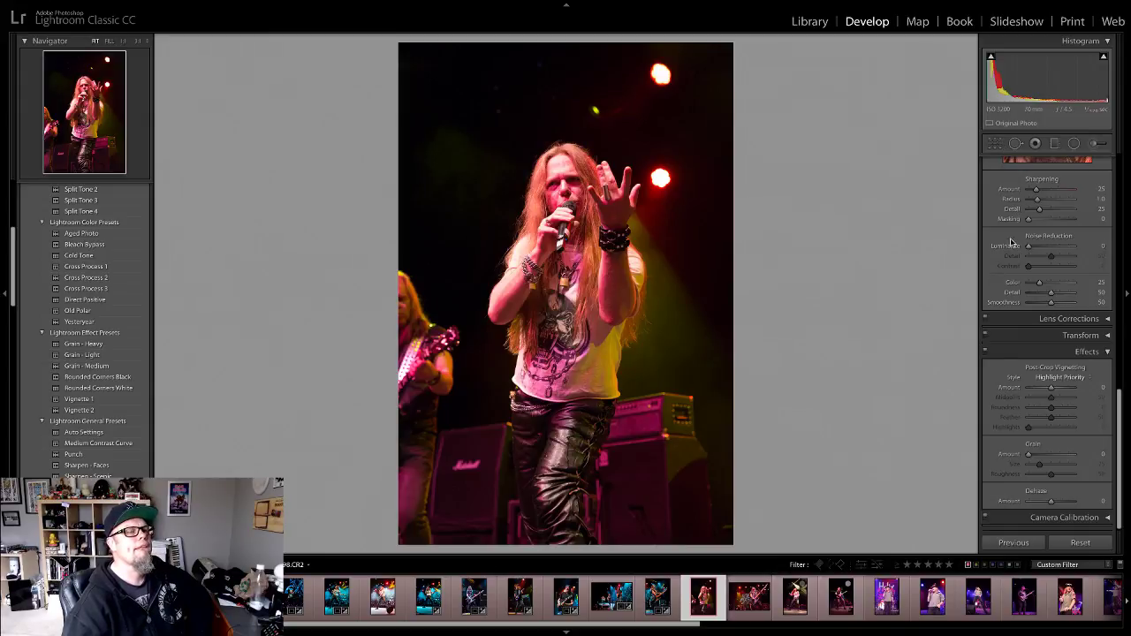
scroll(1011, 243, up, 10)
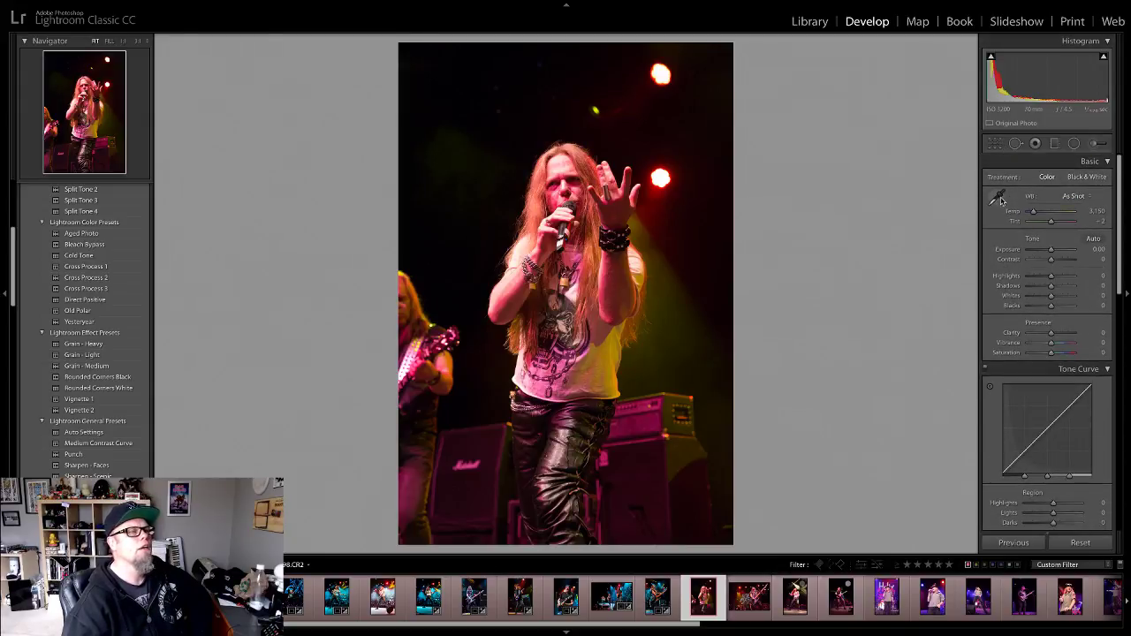
click(996, 198)
click(571, 181)
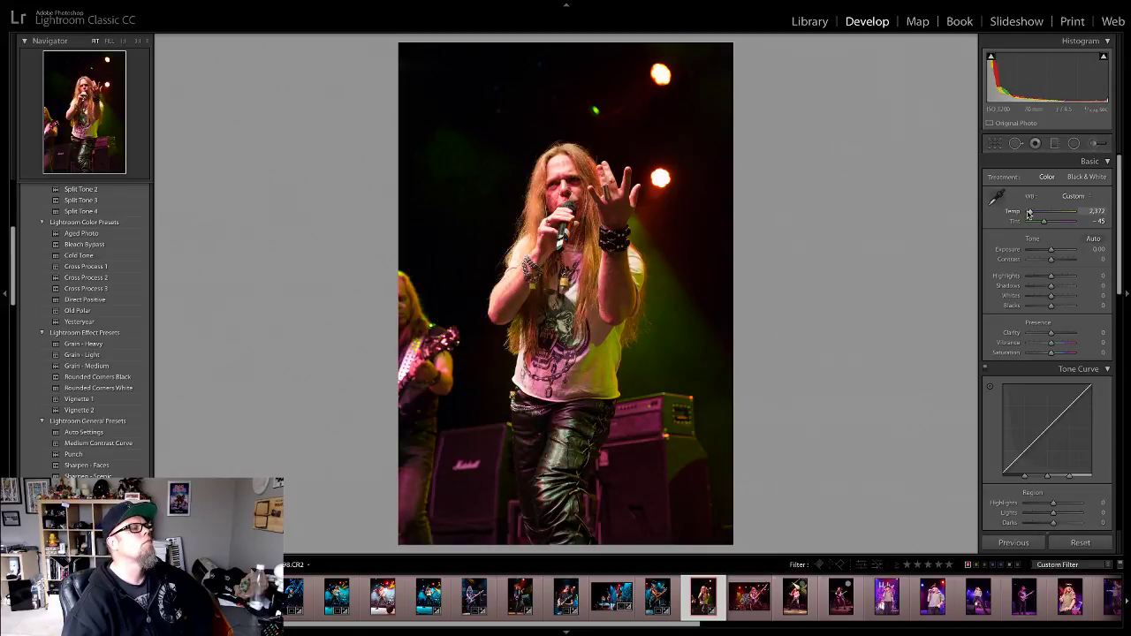
Step: Apply the Punch preset to the long-haired singer photo
scroll(98, 371, up, 5)
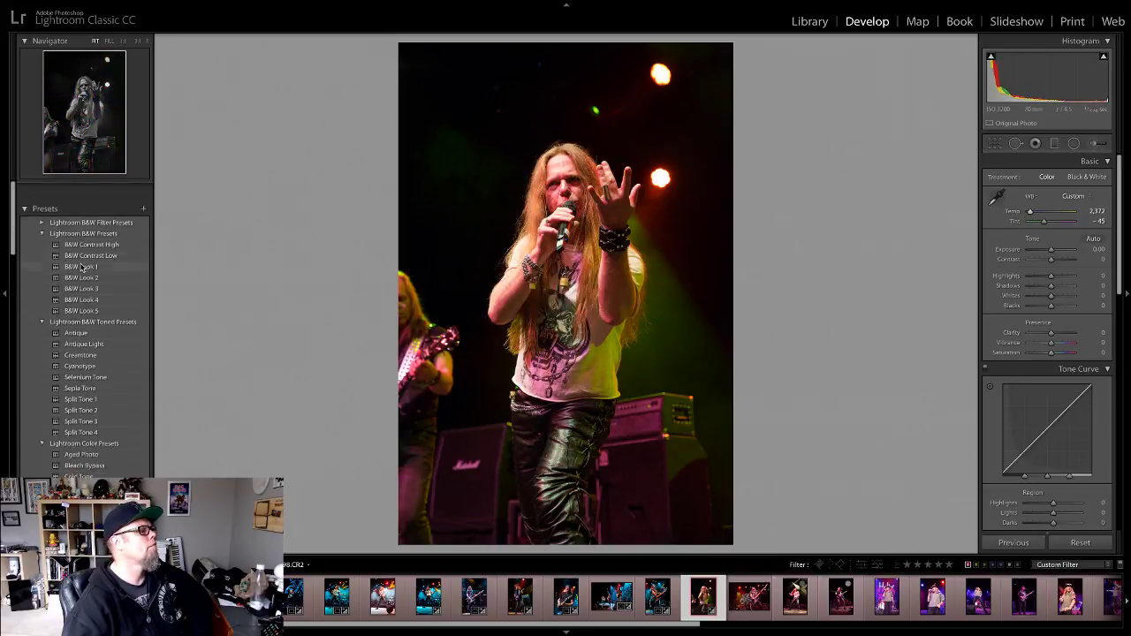
scroll(100, 406, down, 10)
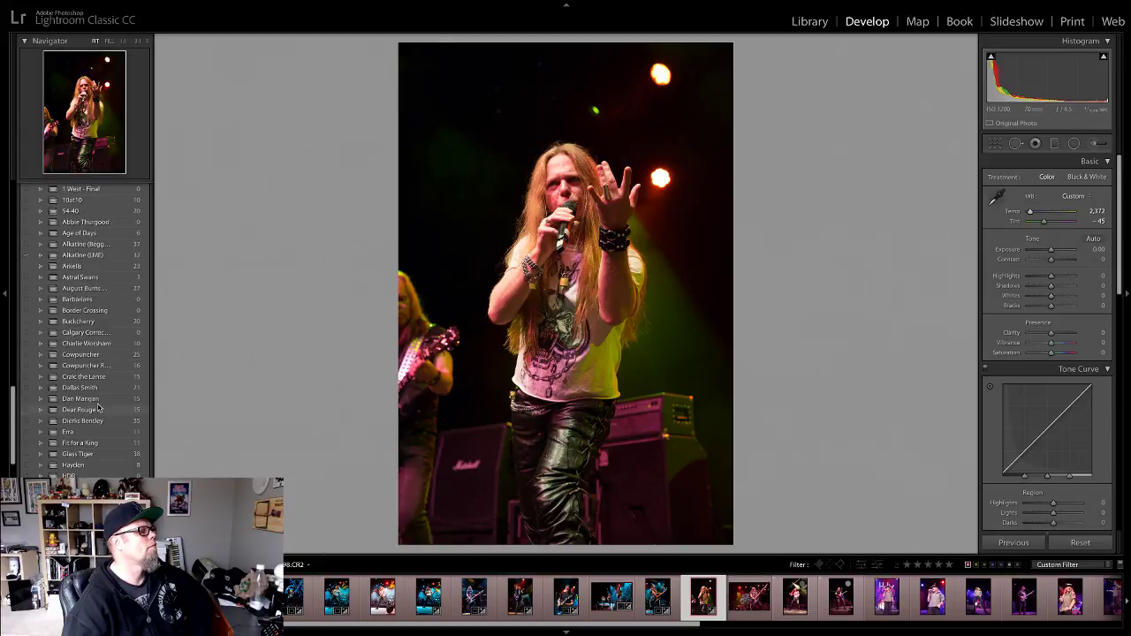
scroll(100, 407, up, 8)
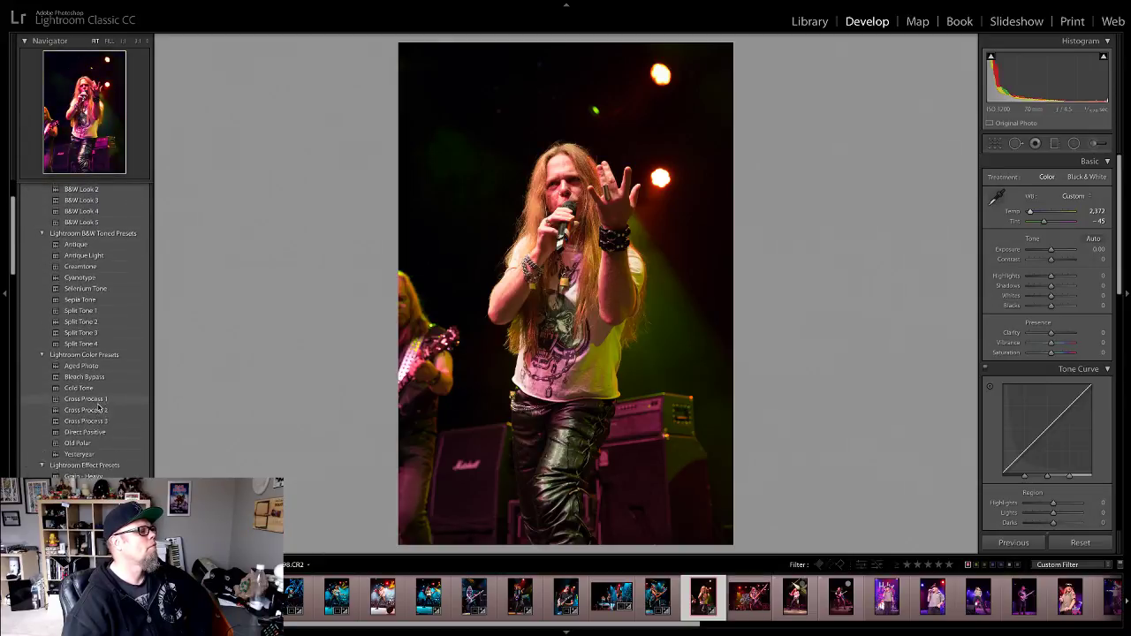
scroll(127, 411, down, 1)
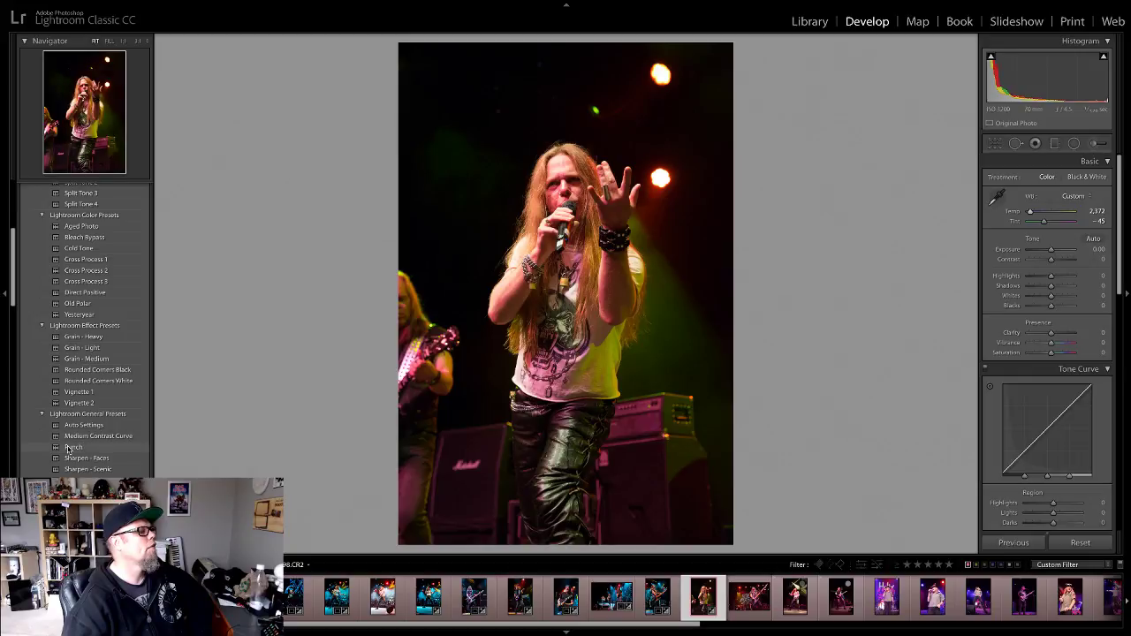
click(73, 447)
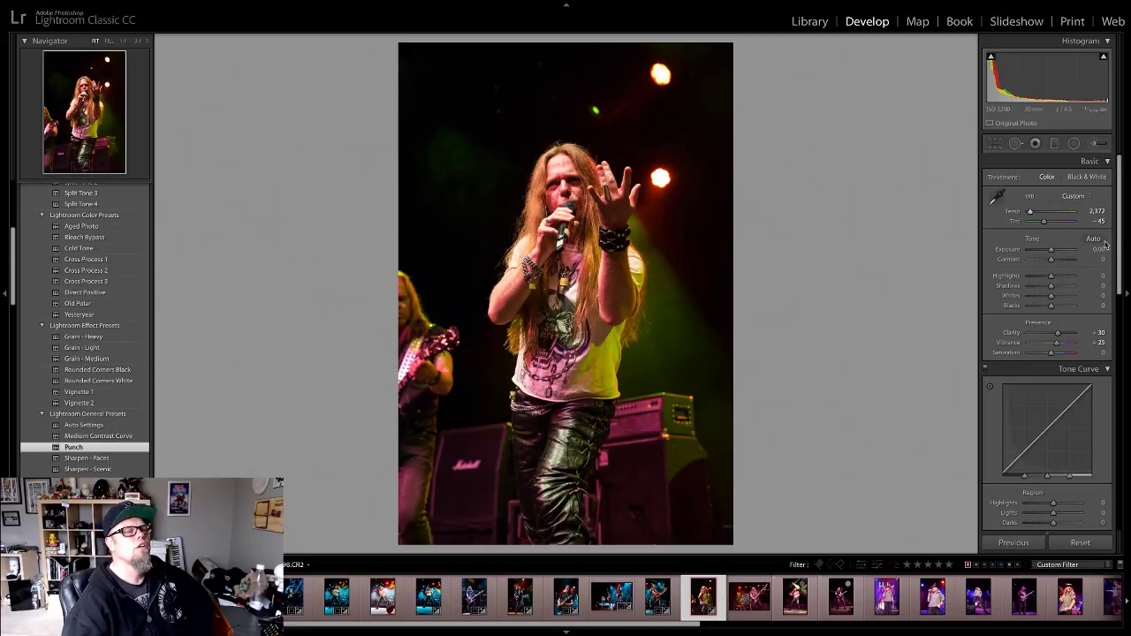
Step: Set Blacks to −18 and Highlights to −14 on the long-haired singer photo, checking it up close and whole
mouse_move(1050, 307)
mouse_down()
mouse_move(1039, 307)
mouse_move(1046, 277)
mouse_move(1046, 308)
mouse_up()
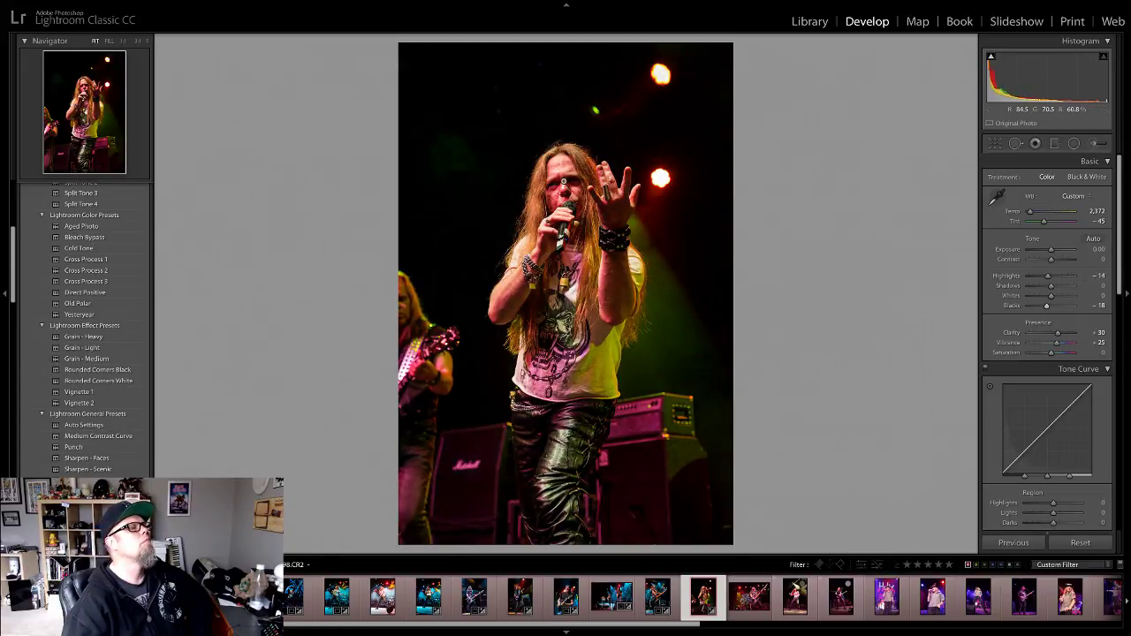
click(563, 181)
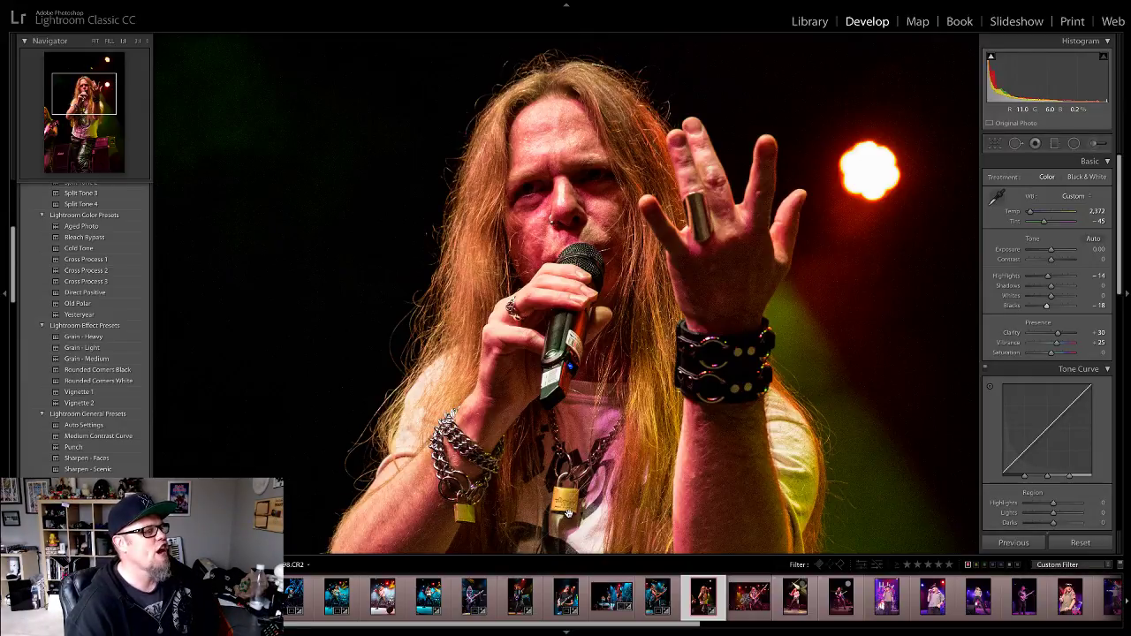
click(568, 478)
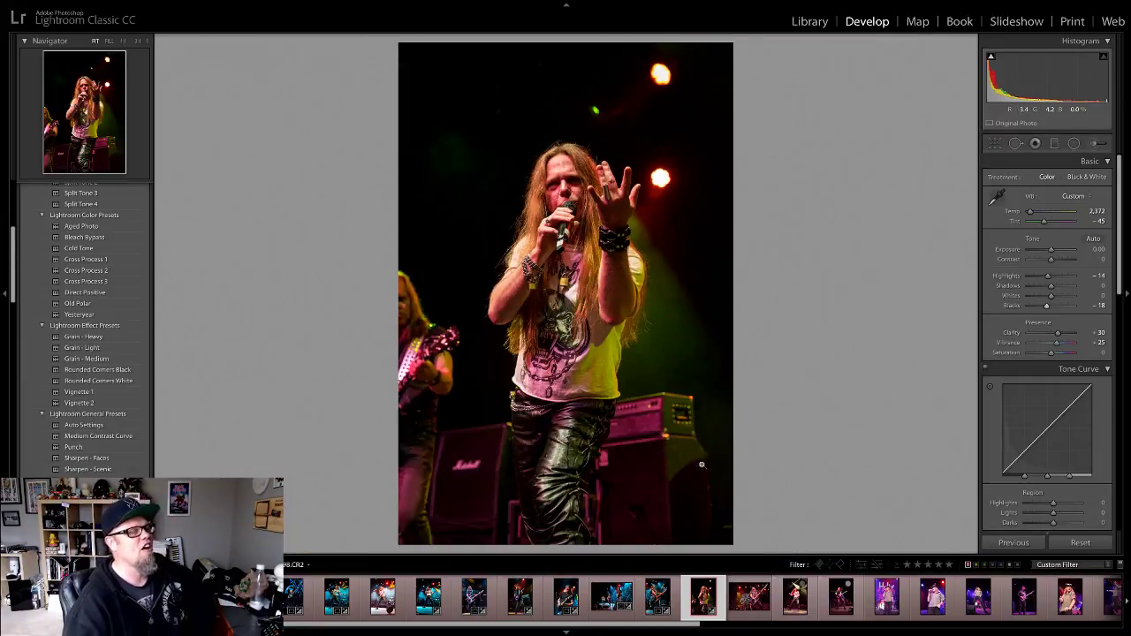
Step: Inspect the long-haired singer photo up close around his shirt and arms, and view it whole again
click(563, 283)
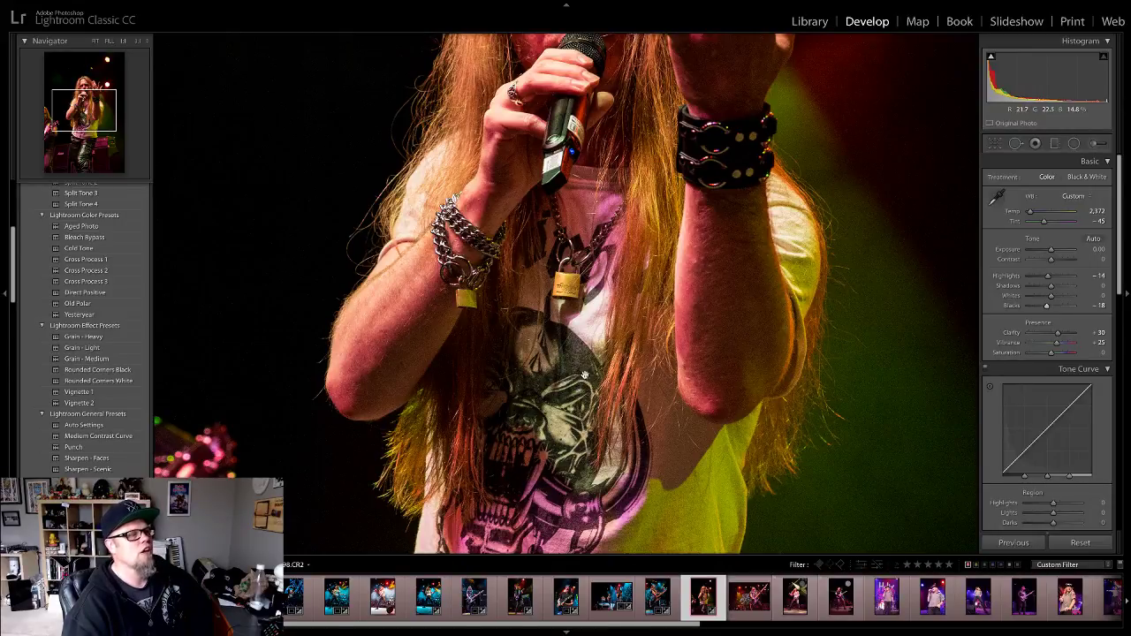
click(578, 342)
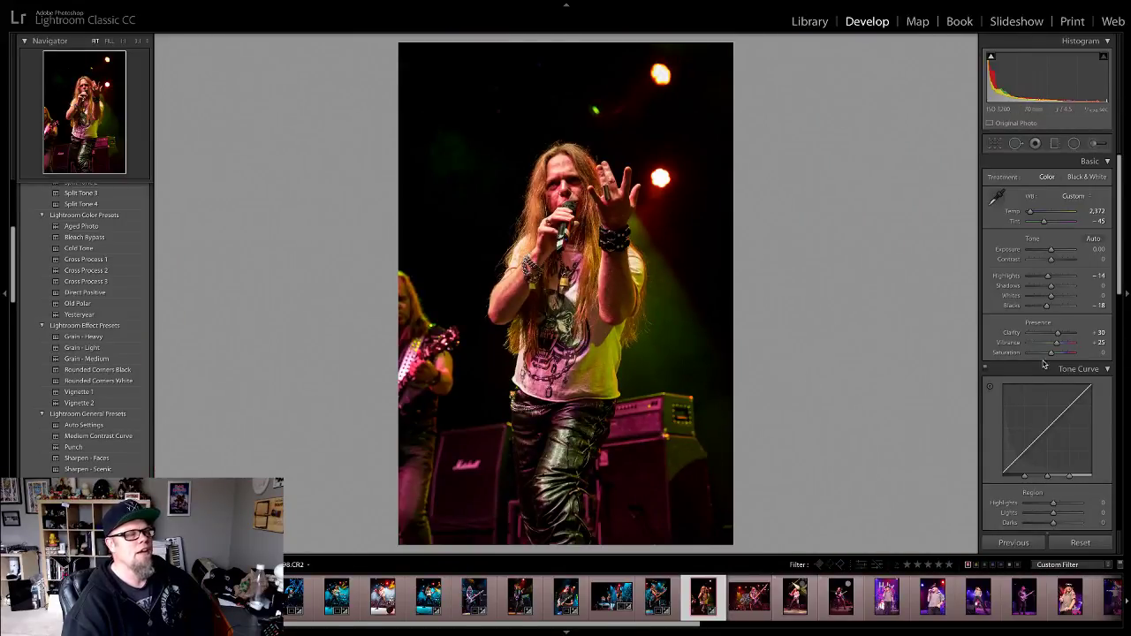
Step: Open the bassist photo with the Kick Axe backdrop and correct its white balance with a neutral sample from his face
click(748, 604)
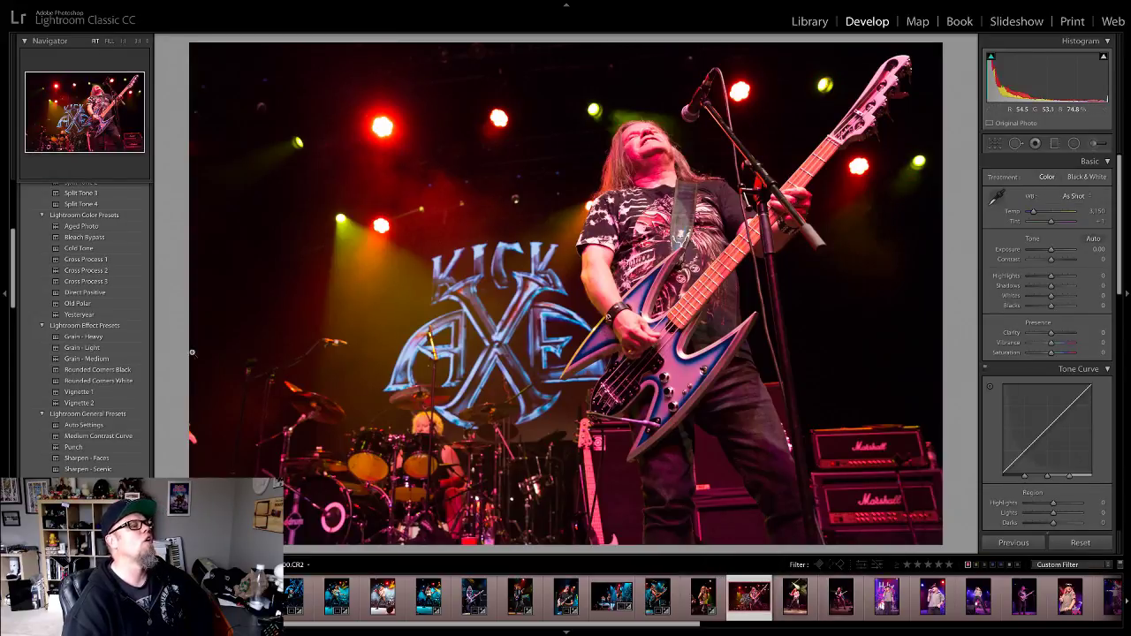
click(997, 197)
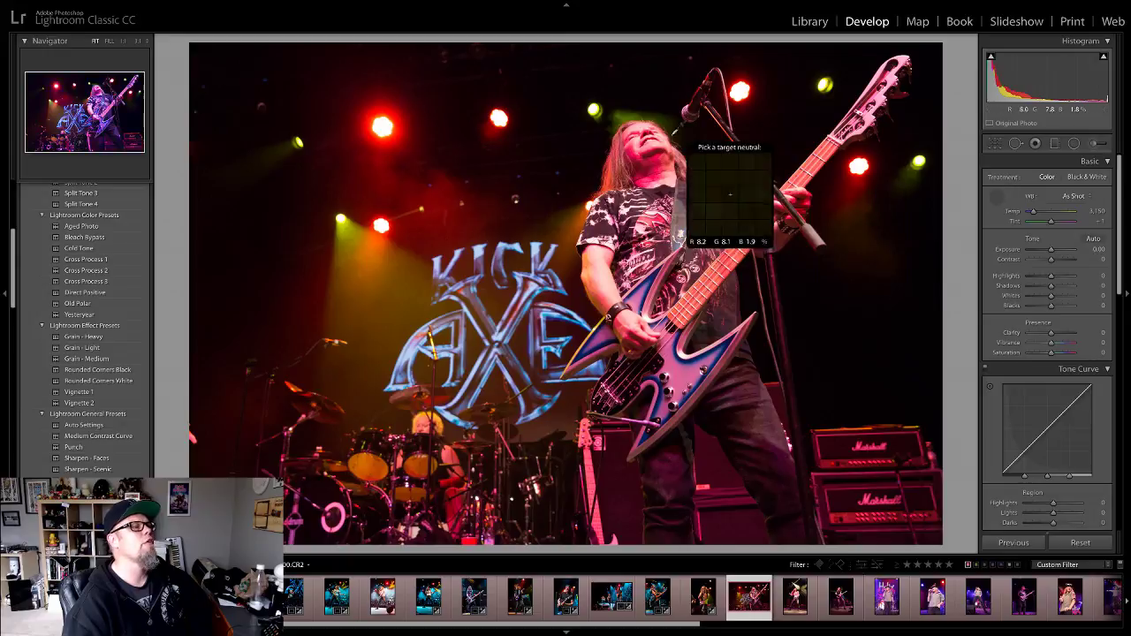
click(635, 151)
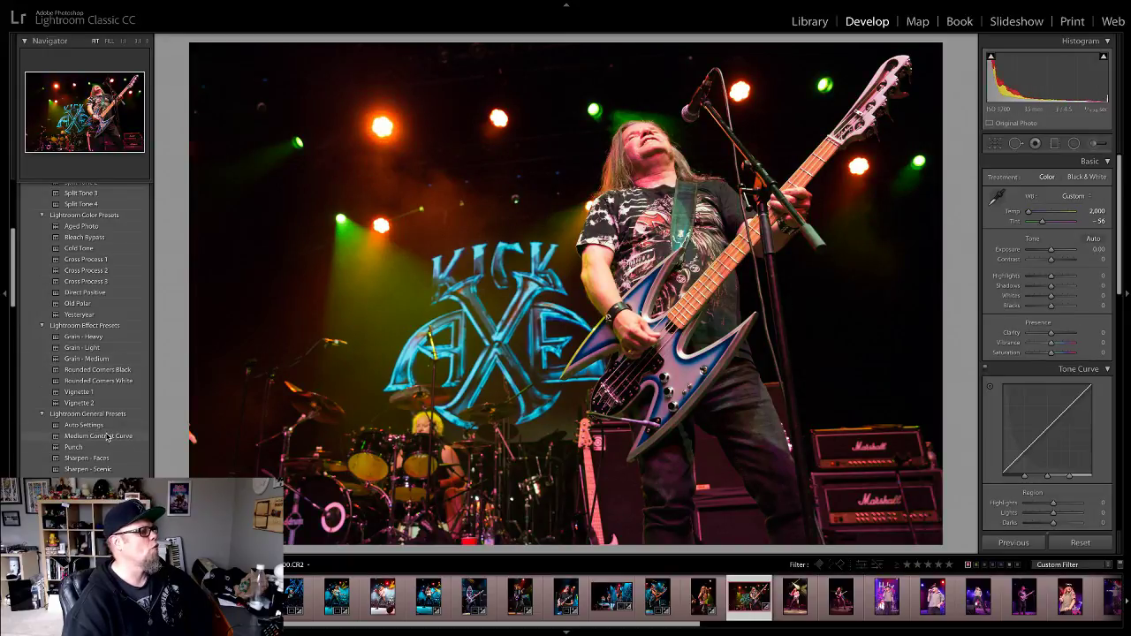
Step: Apply the Punch preset to the Kick Axe bassist photo and set Blacks to −21 and Highlights to −9
click(75, 447)
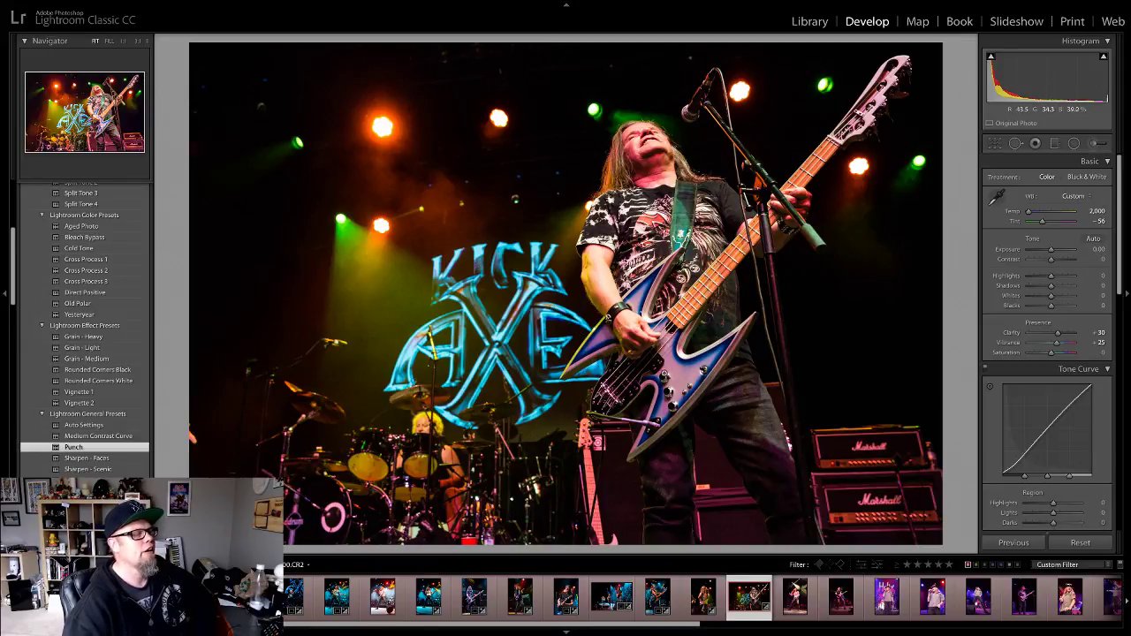
drag(1050, 305, 1046, 278)
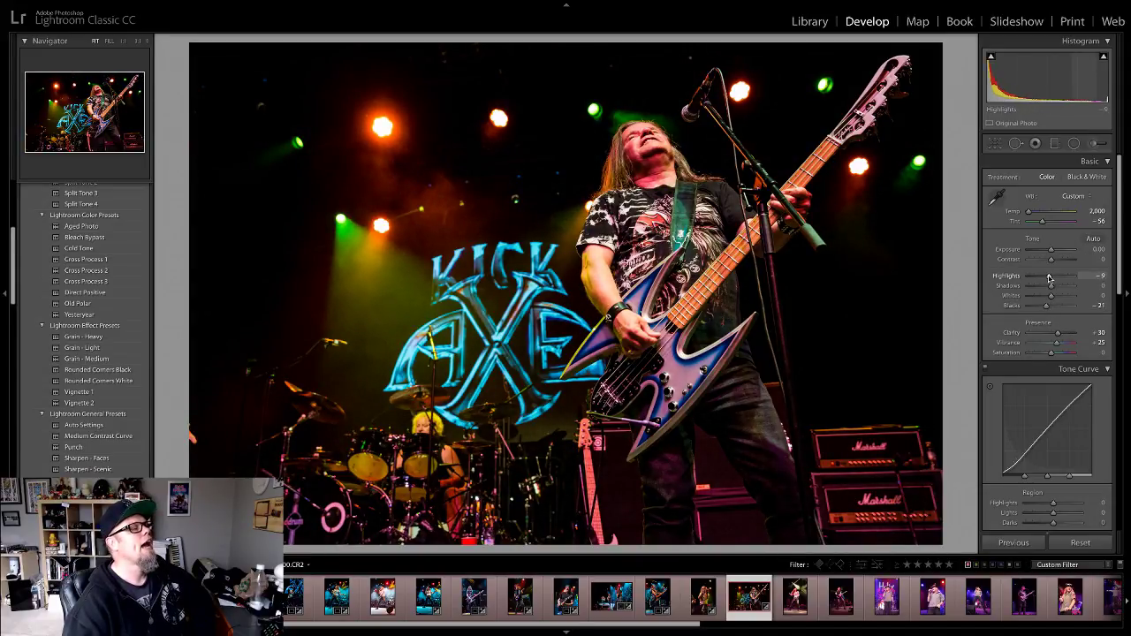
Step: Open the full-length photo of the singer under the light beams and examine his face and hair up close
click(795, 597)
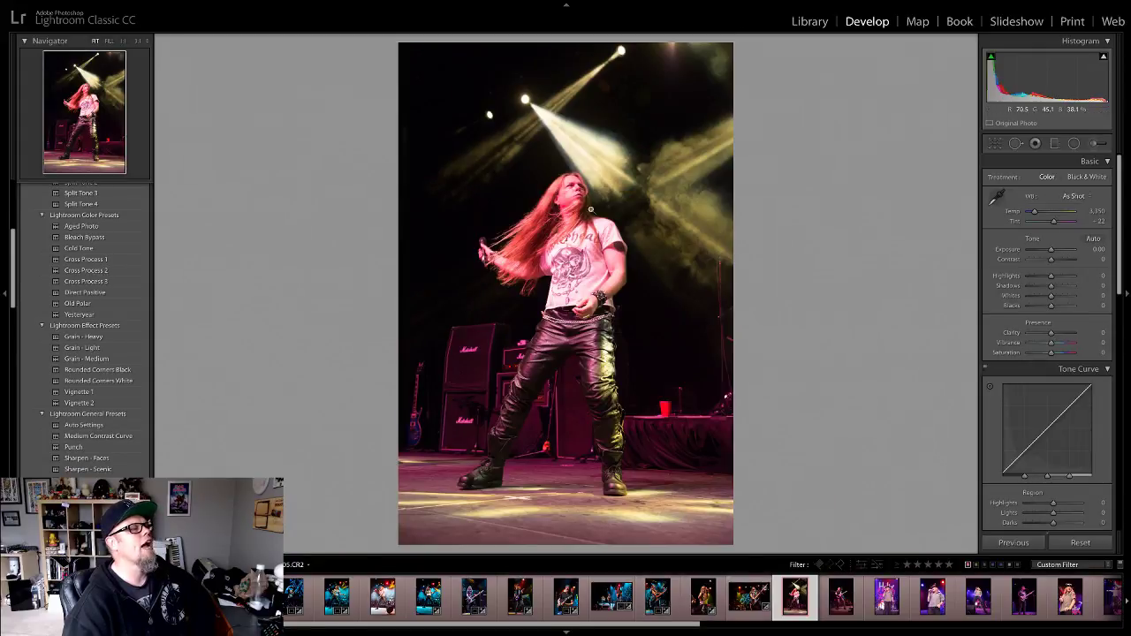
click(595, 192)
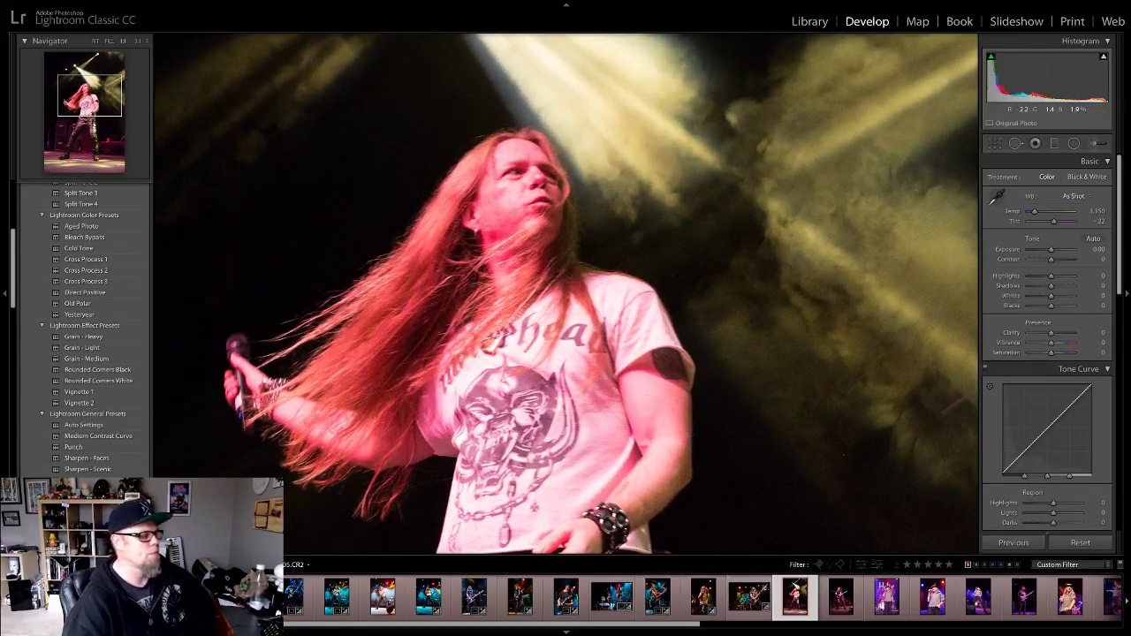
click(515, 178)
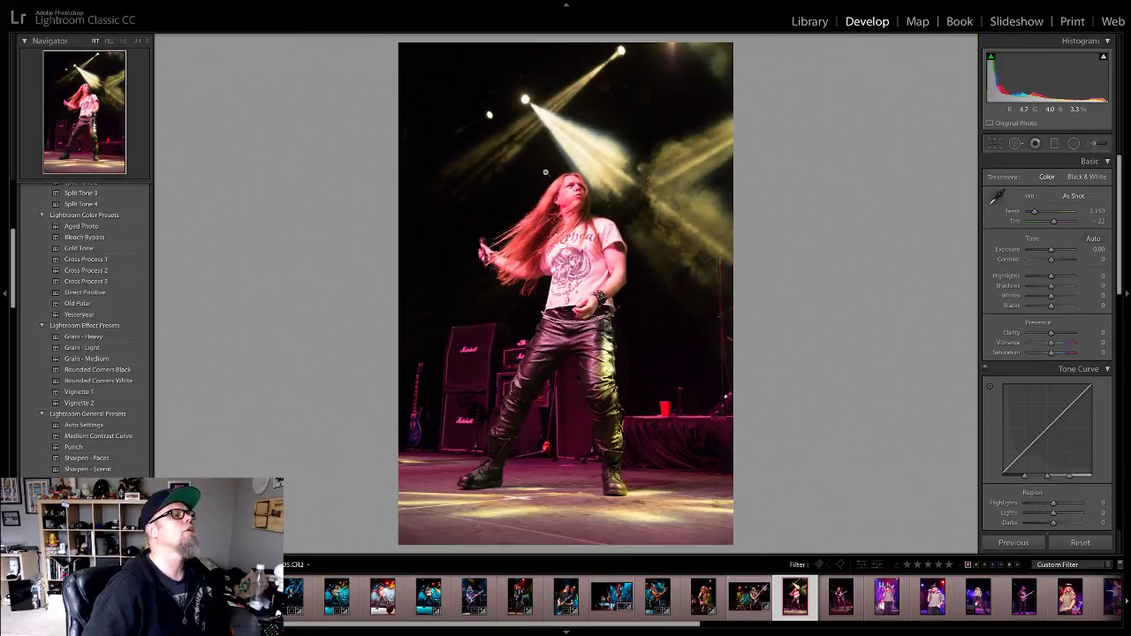
click(545, 172)
click(670, 263)
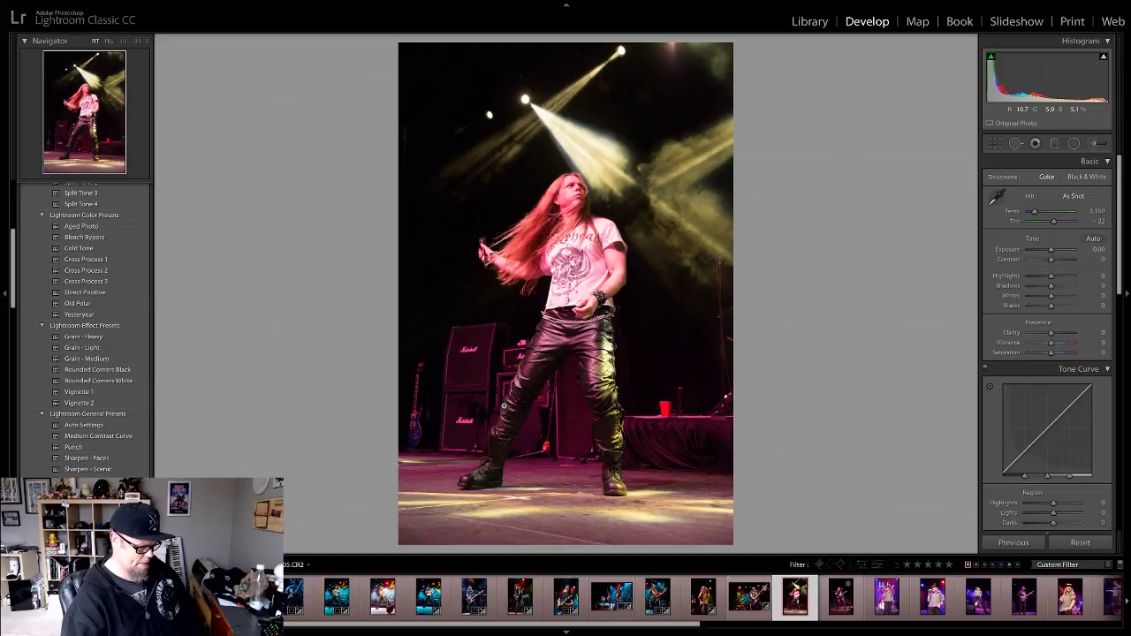
Step: Remove the red label from the photo of the singer under the light beams, and undo the removal
key(6)
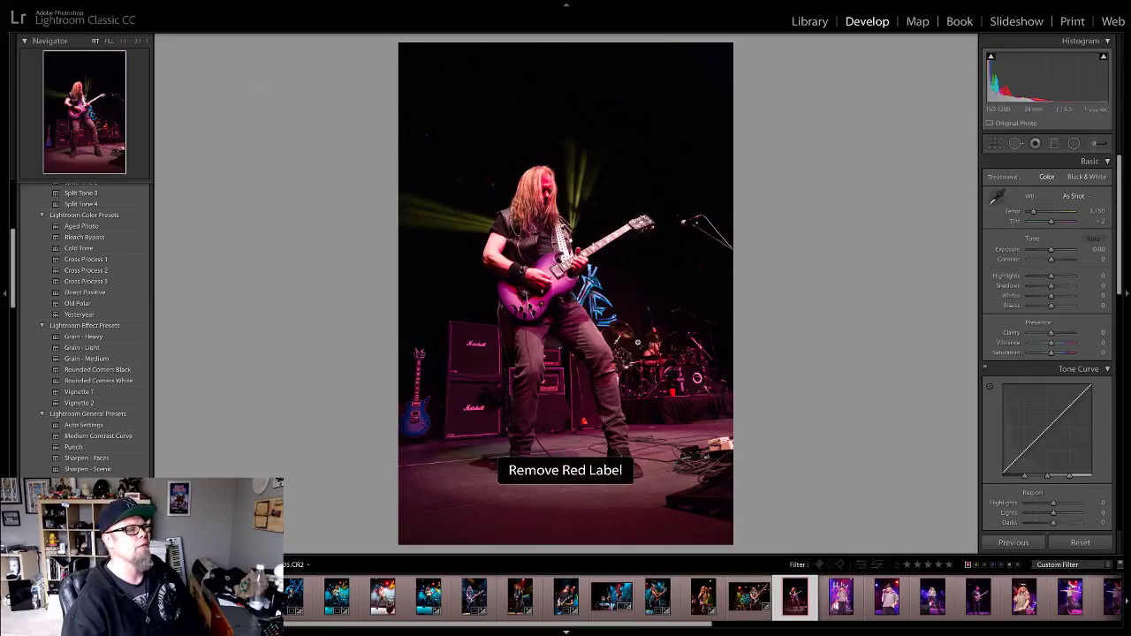
key(ctrl+z)
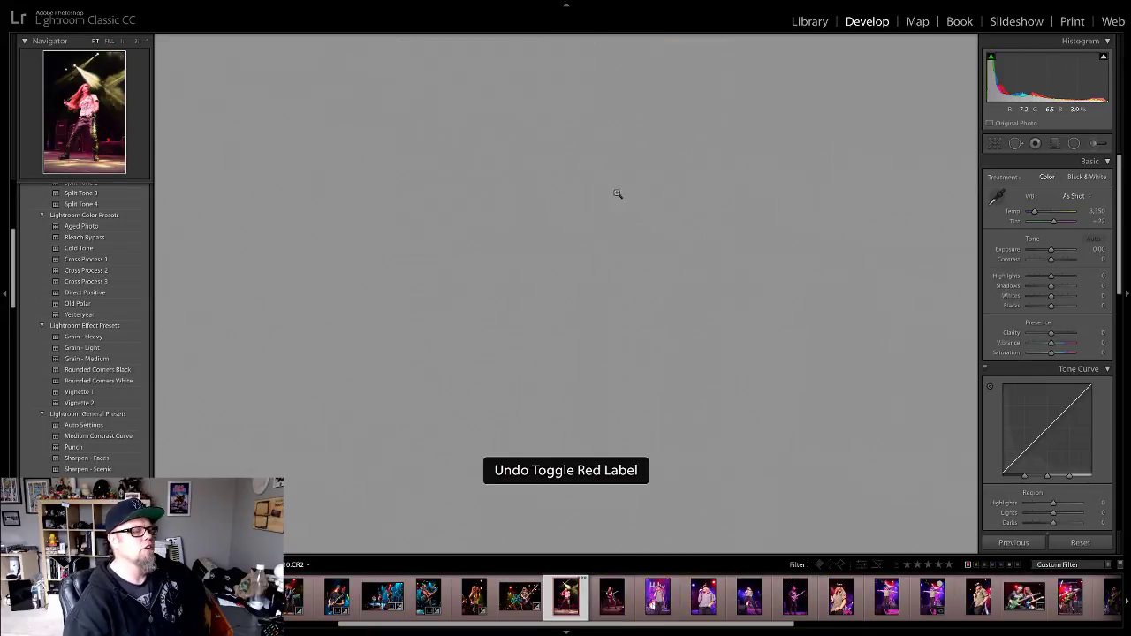
Step: Recheck the light-beam singer photo up close from head to legs and remove its red label
click(576, 192)
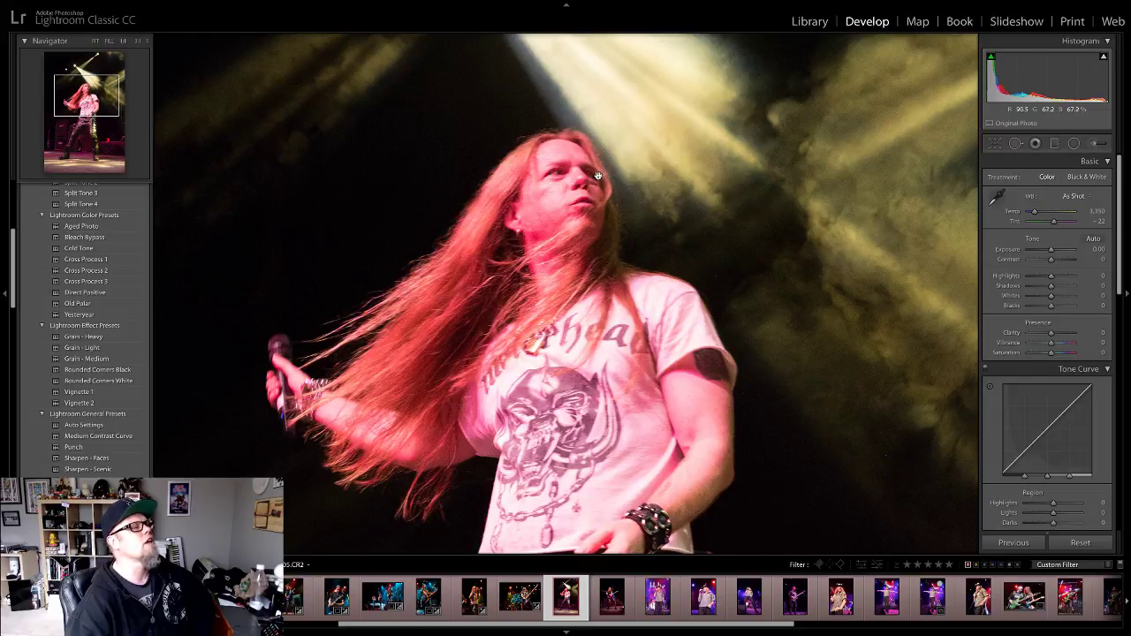
scroll(548, 330, down, 3)
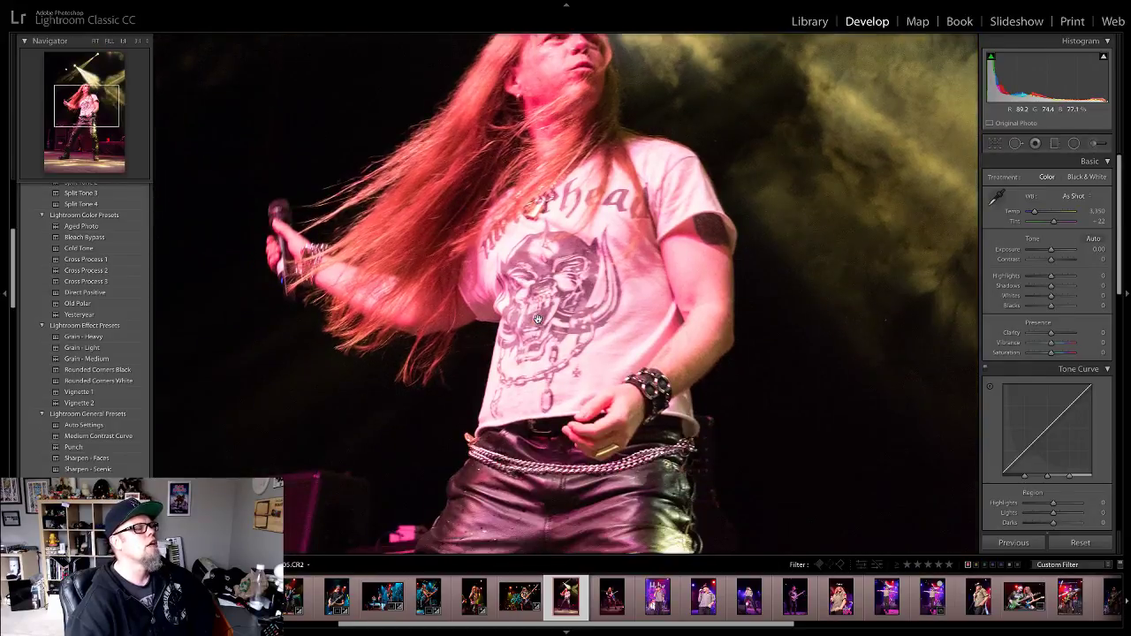
scroll(537, 319, down, 4)
scroll(537, 319, down, 3)
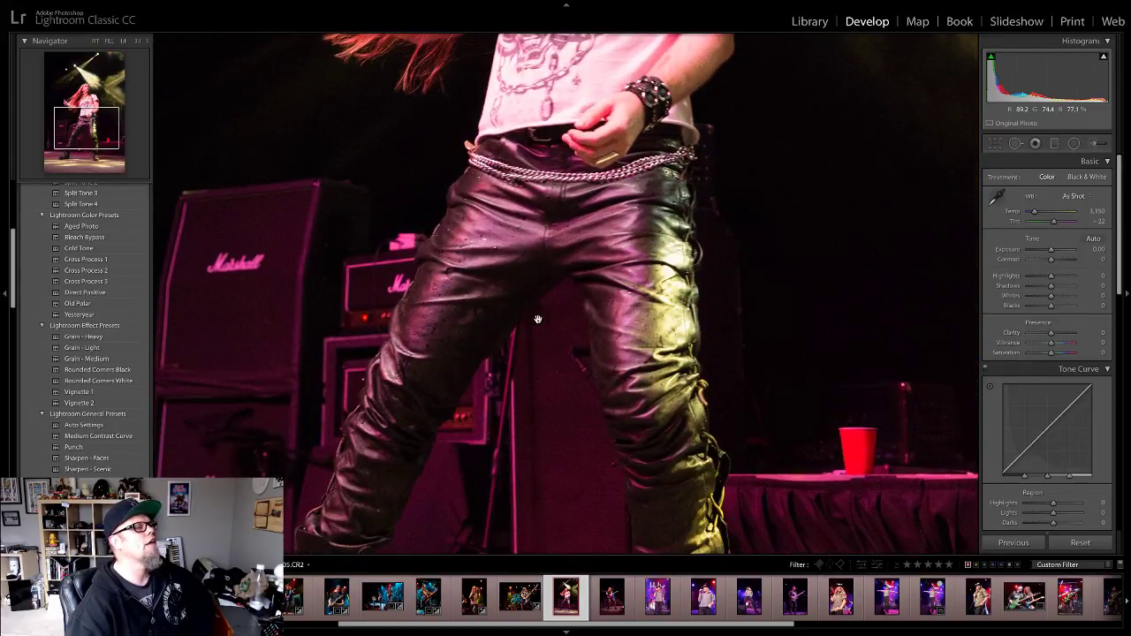
scroll(633, 337, up, 10)
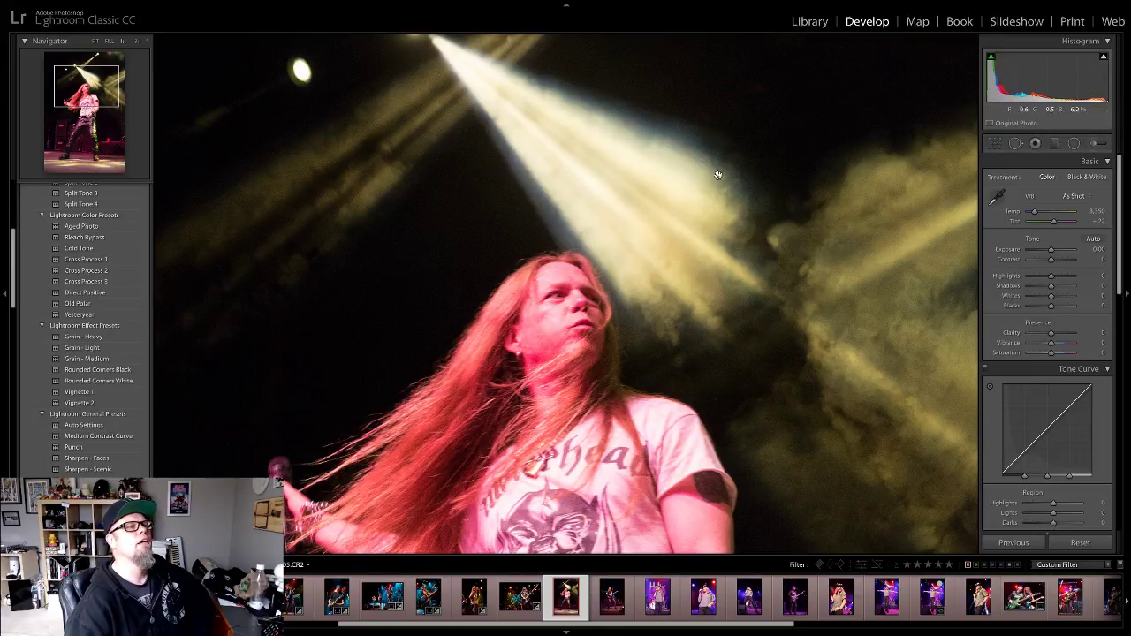
scroll(705, 286, down, 3)
scroll(704, 287, up, 3)
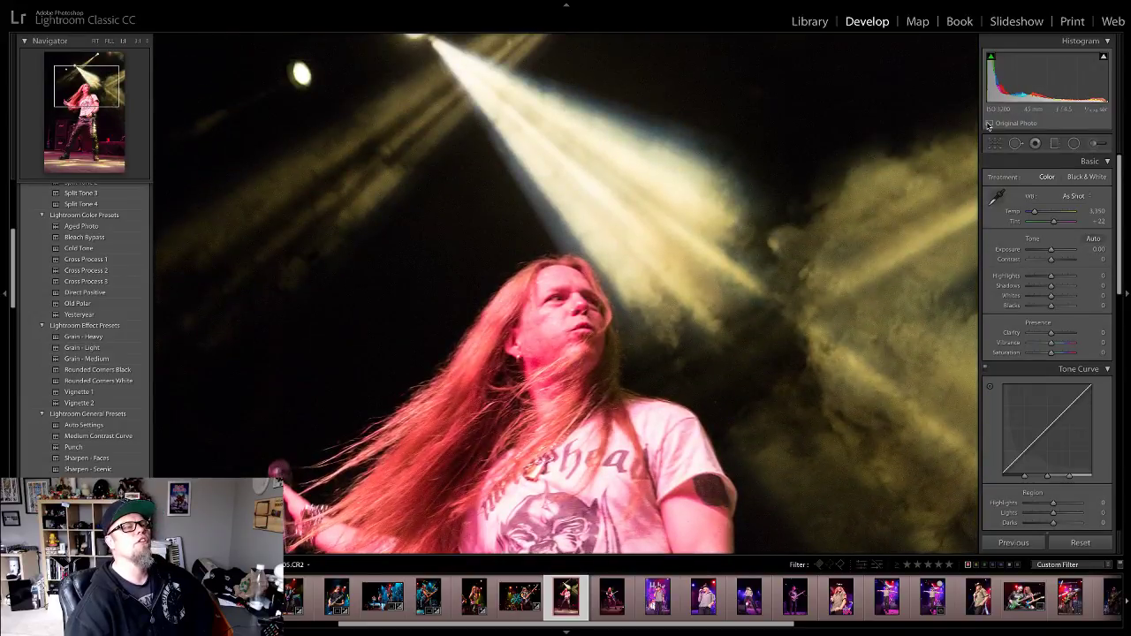
scroll(654, 352, down, 6)
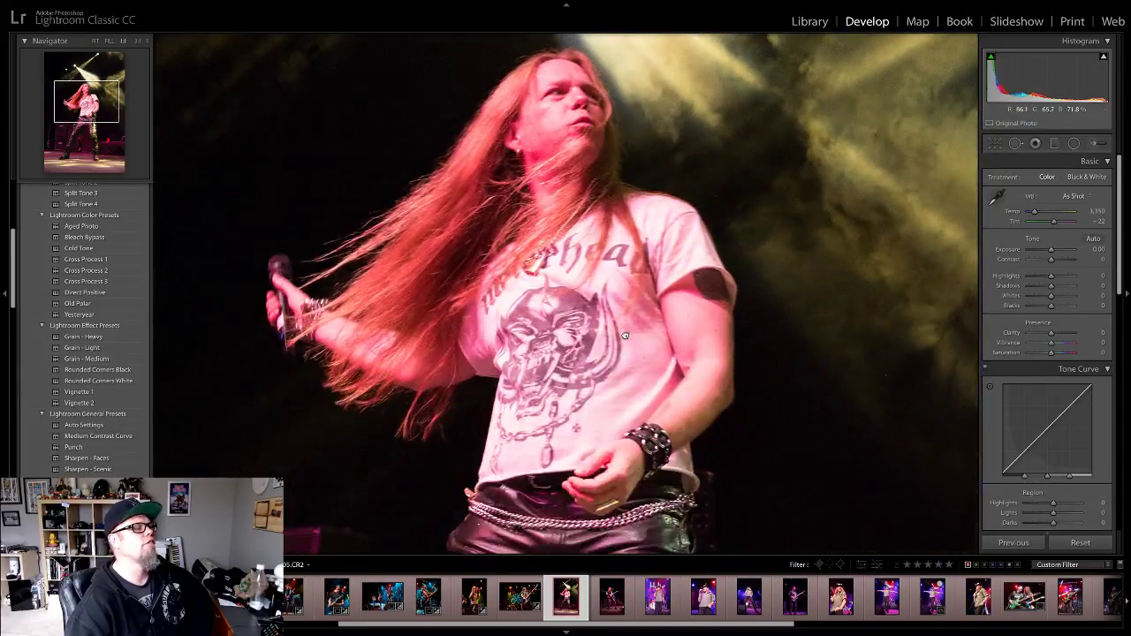
click(634, 352)
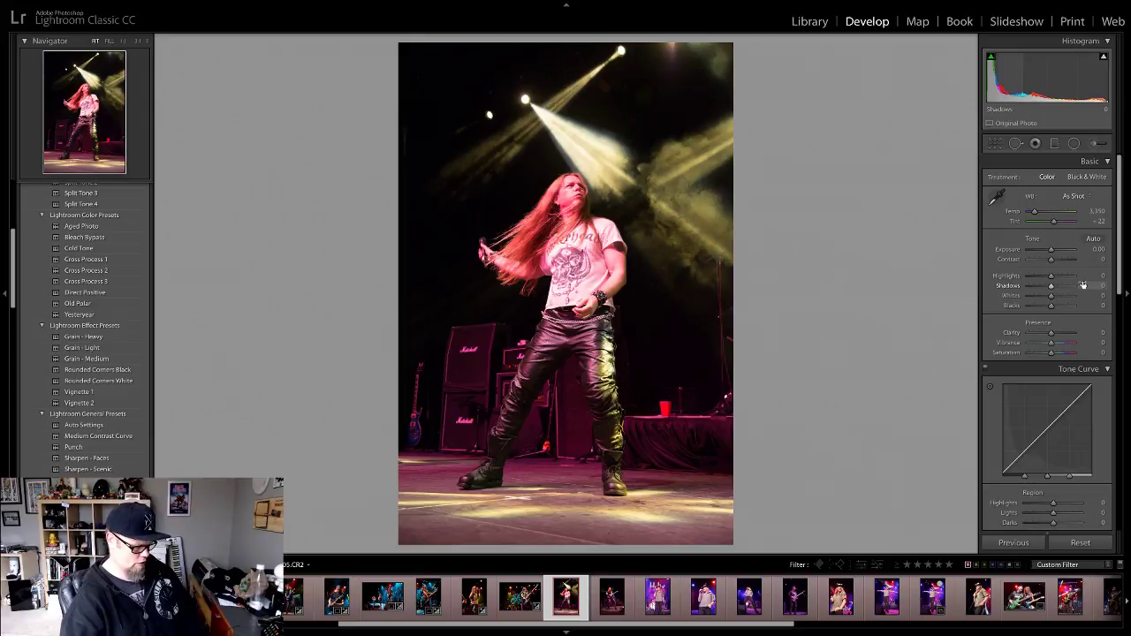
key(6)
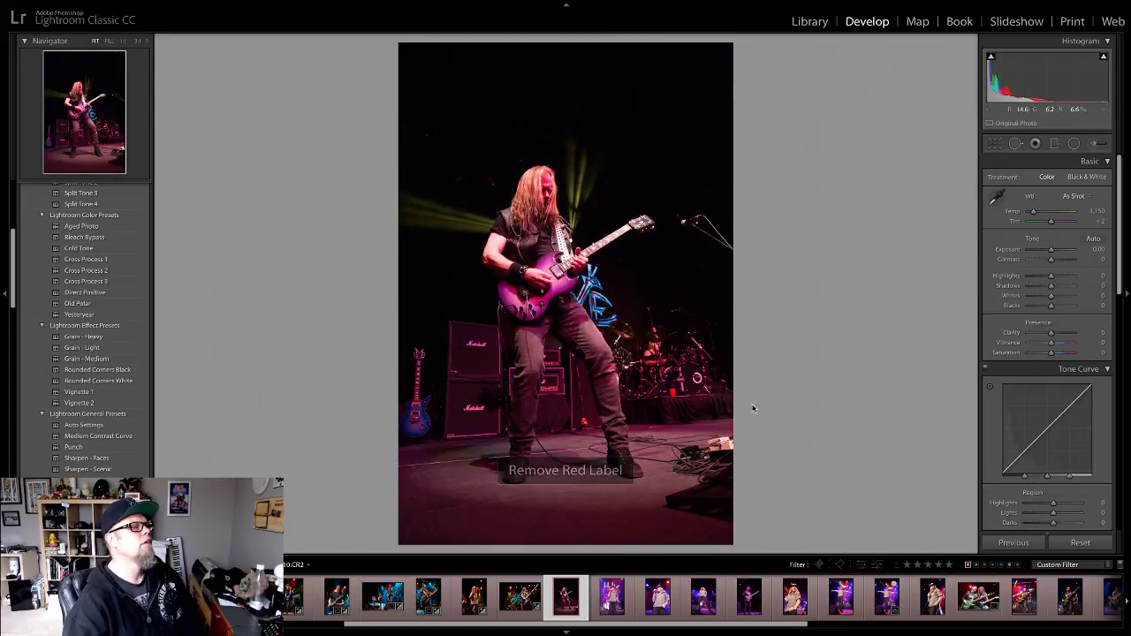
Step: Check the purple-guitar player photo up close and apply the Punch preset to it
key(z)
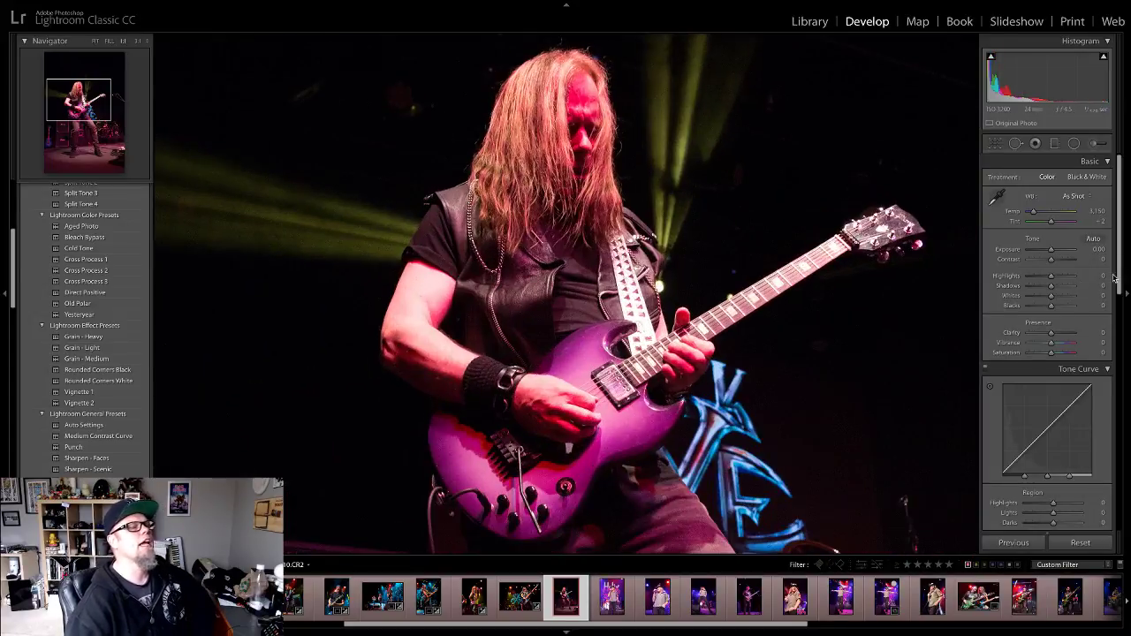
click(97, 446)
click(533, 180)
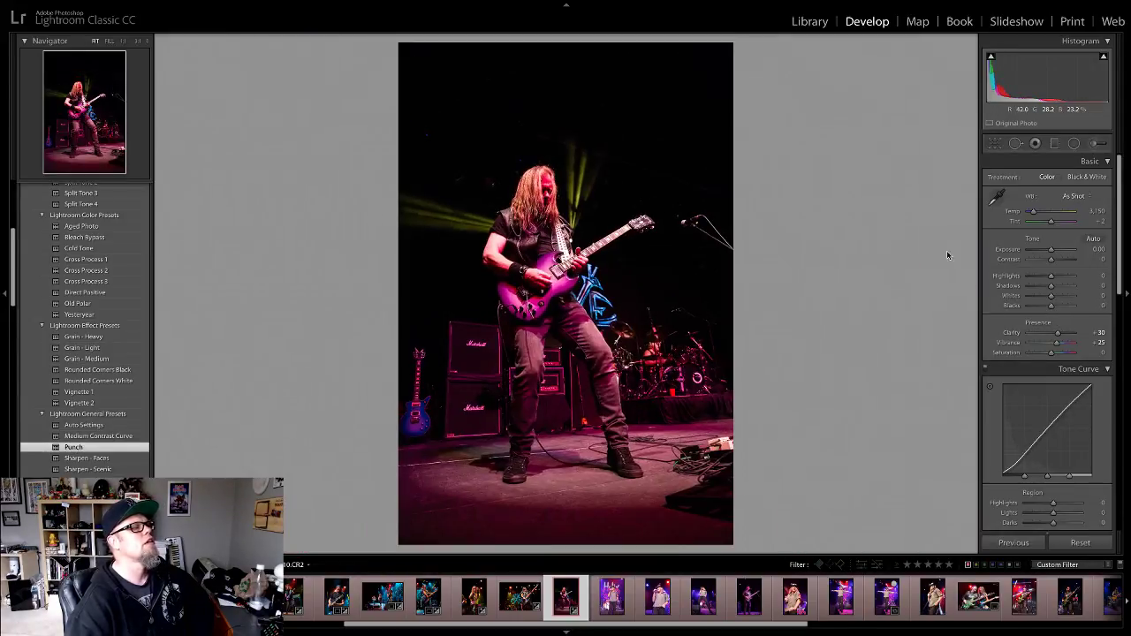
Step: Correct the purple-guitar photo's white balance with a neutral sample and set Blacks to −34 and Highlights to −3
click(996, 198)
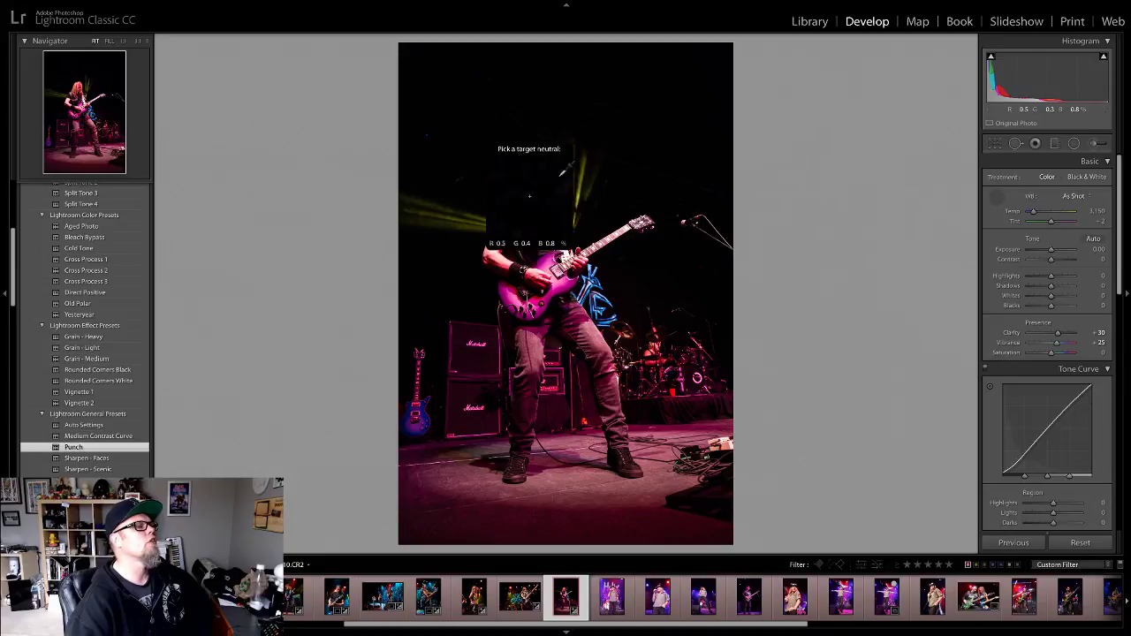
click(599, 249)
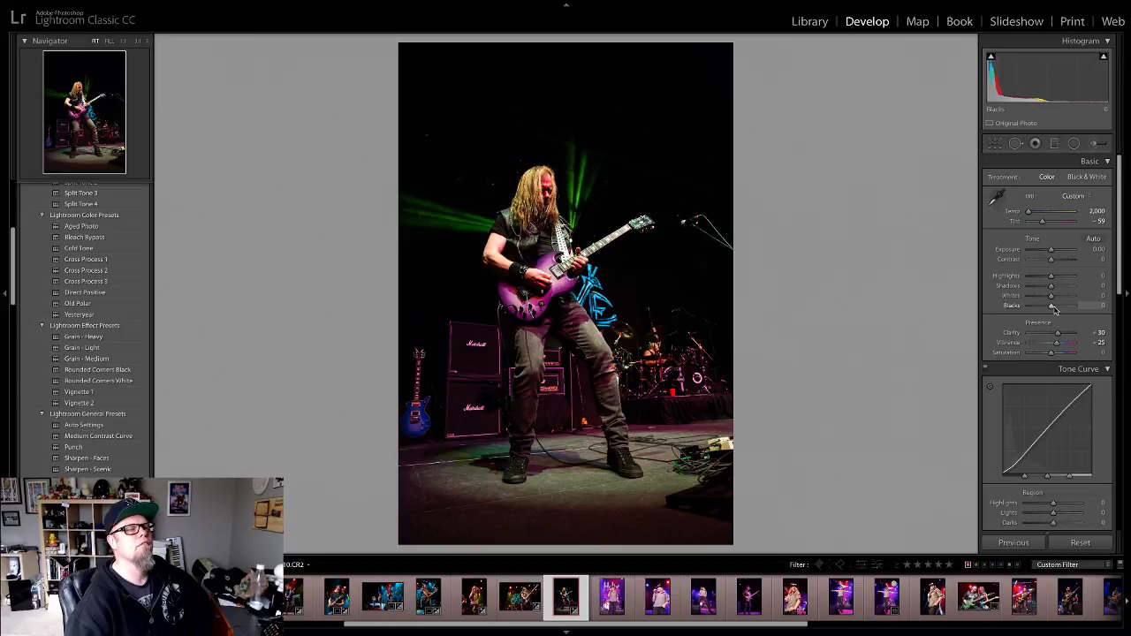
mouse_move(1052, 309)
mouse_down()
mouse_move(1050, 277)
mouse_move(1046, 308)
mouse_up()
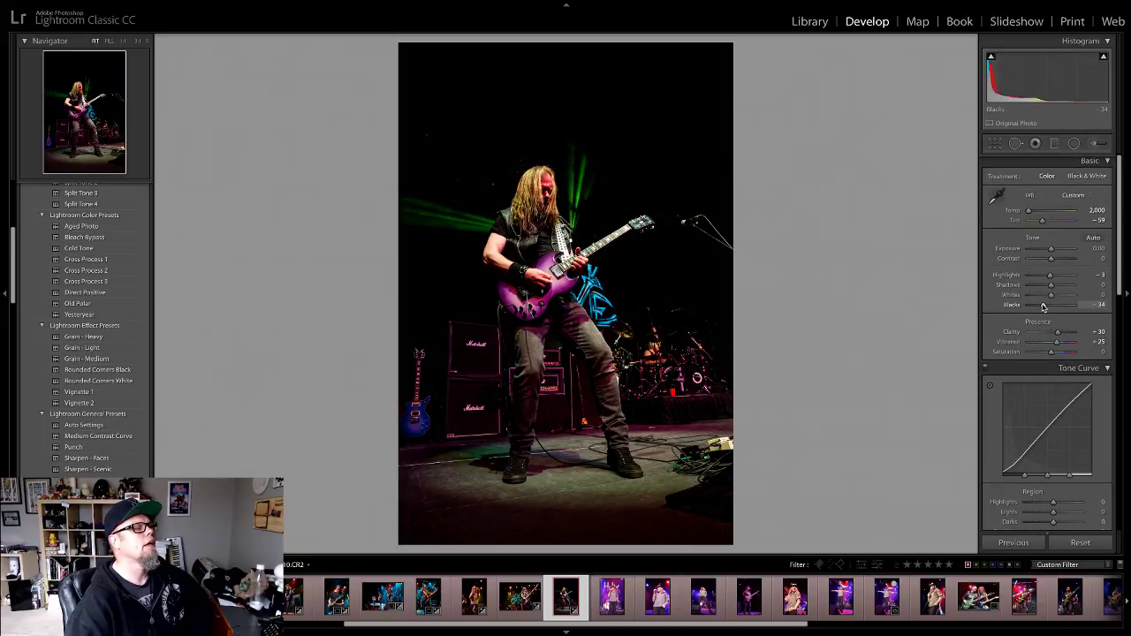
Step: Crop the purple-guitar photo tighter at the original aspect ratio, trimming its top, bottom and right edges
key(r)
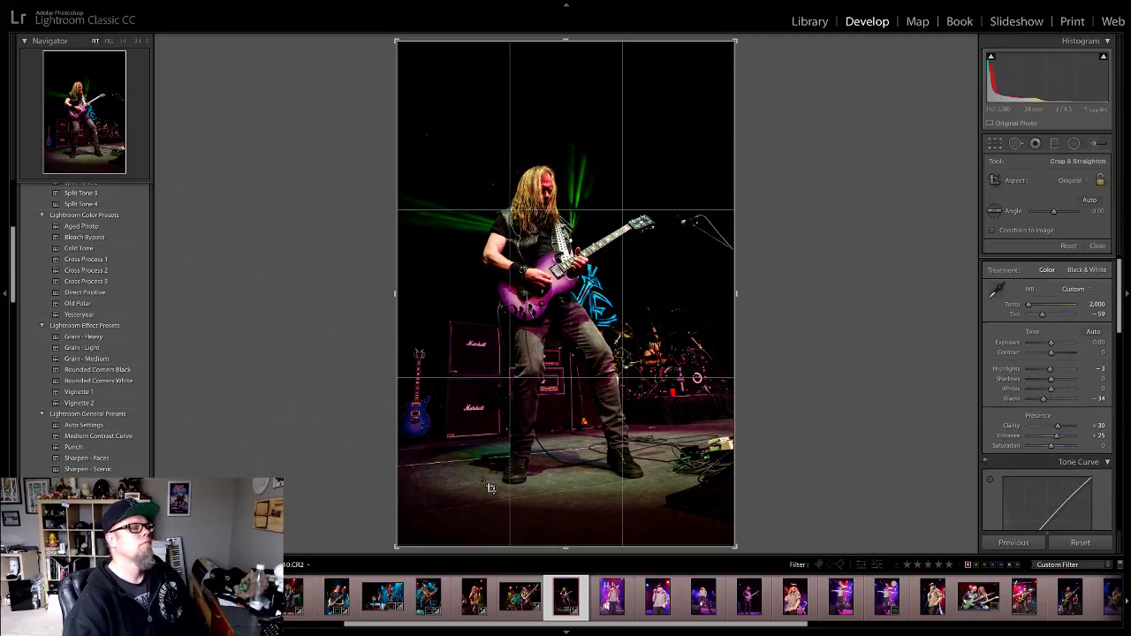
drag(396, 547, 424, 518)
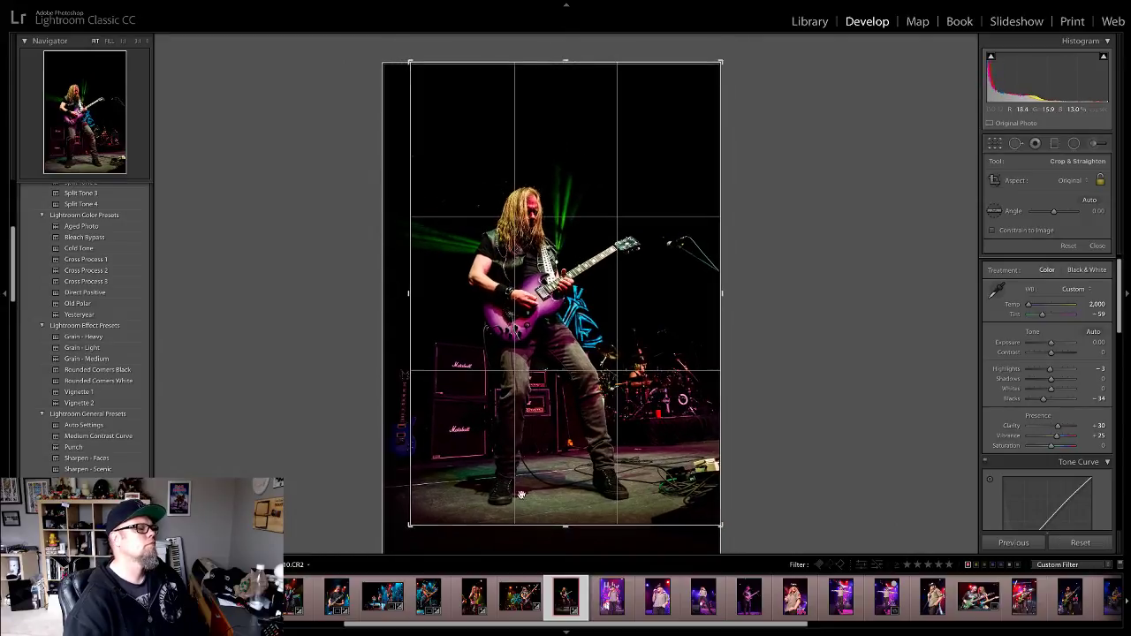
drag(521, 495, 574, 466)
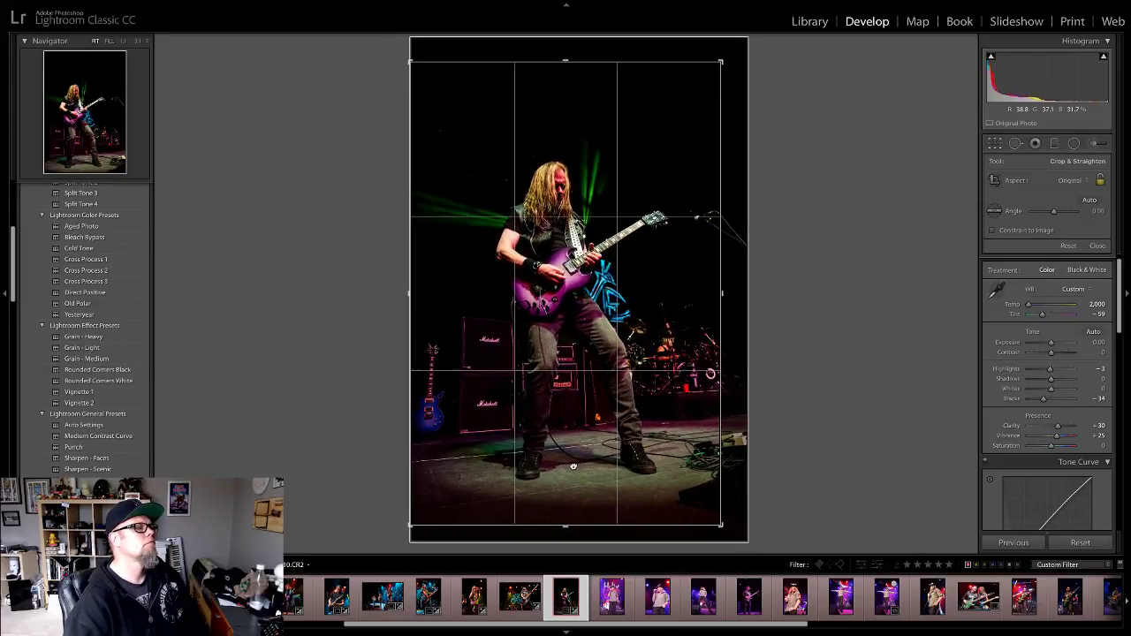
click(1102, 247)
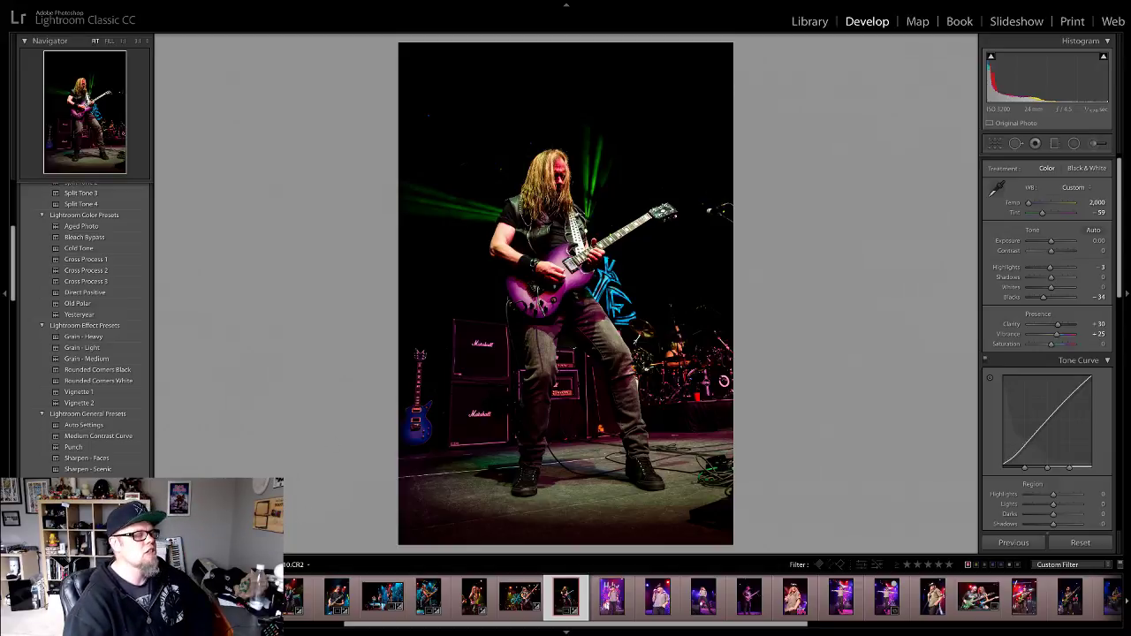
Step: Open the photo of the hat-wearing singer before the Helix backdrop, apply the Punch preset and set Exposure to −0.55
click(609, 601)
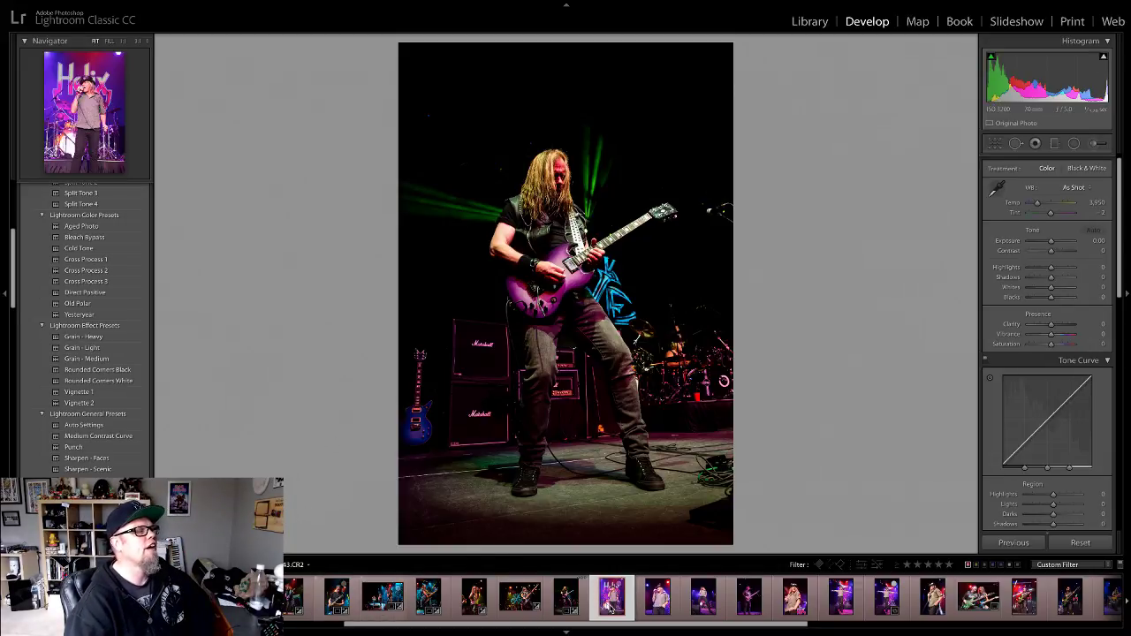
click(529, 161)
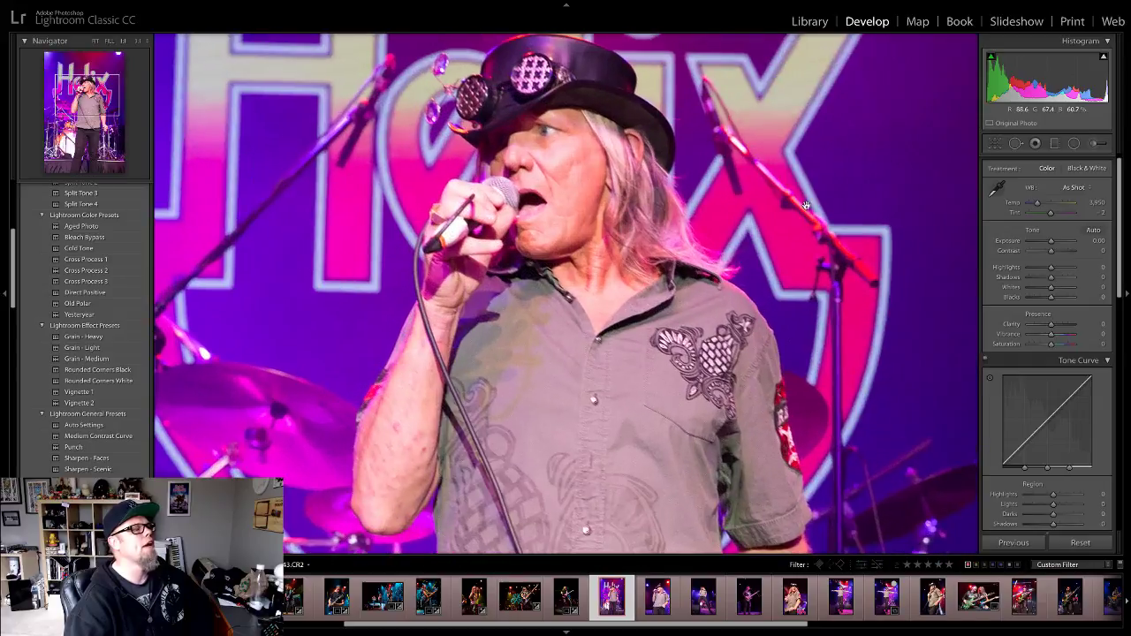
click(847, 235)
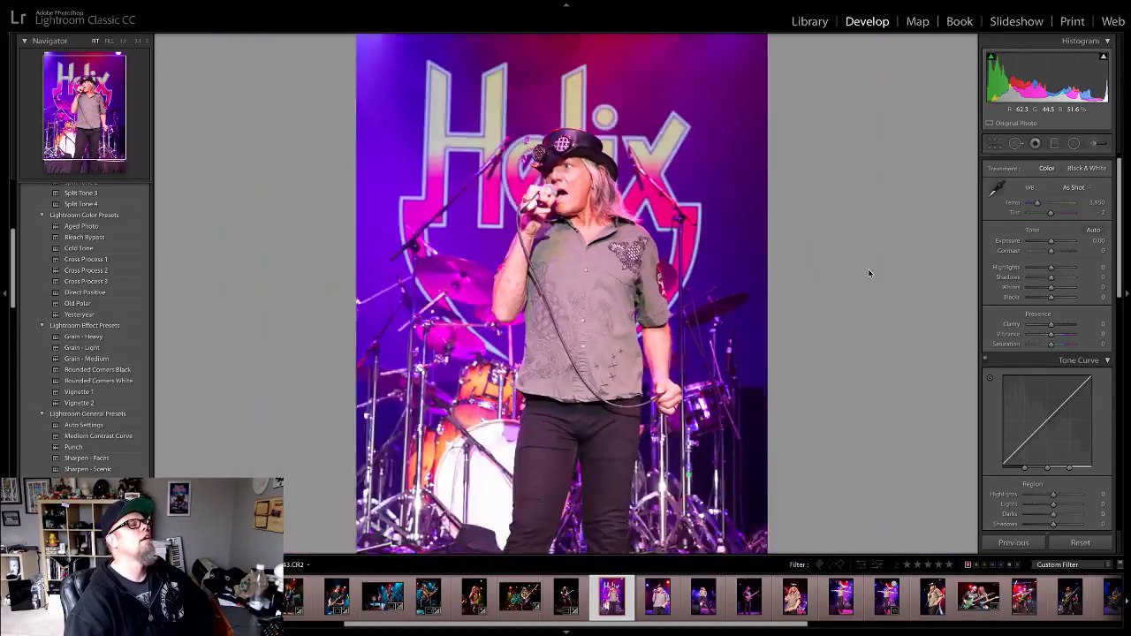
click(75, 448)
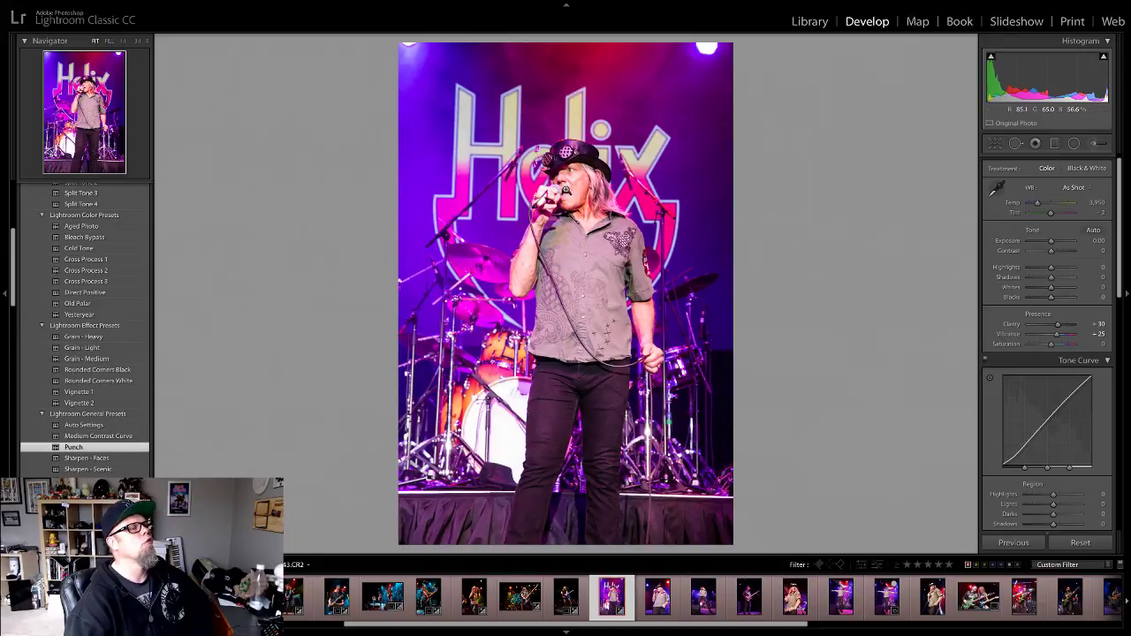
drag(1054, 243, 1048, 245)
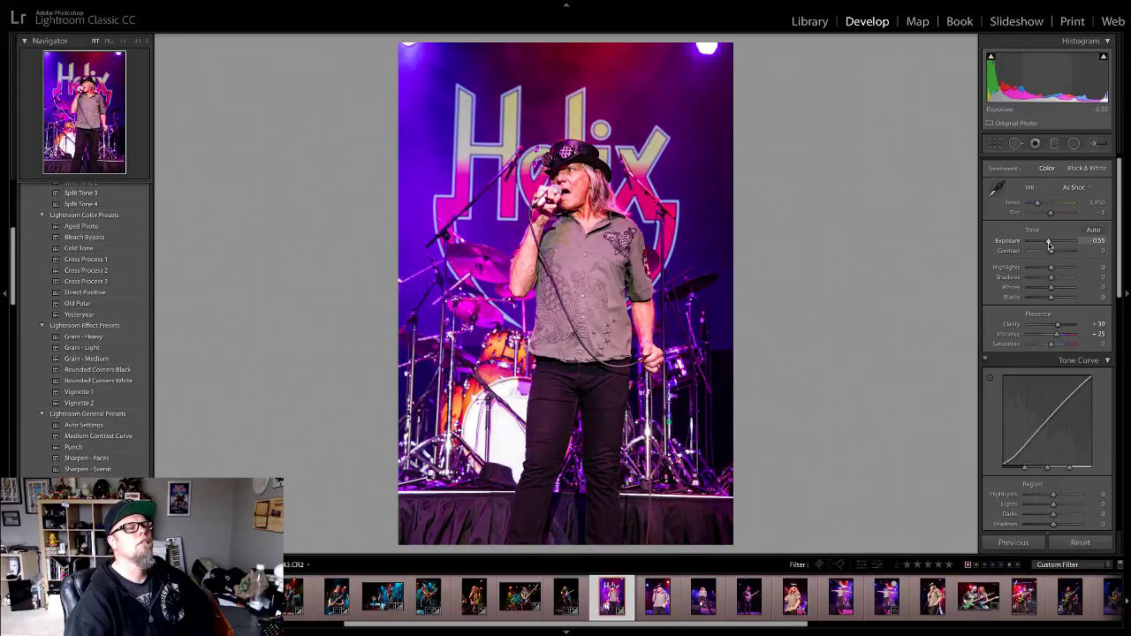
Step: Correct the Helix-backdrop photo's white balance from a neutral sample, set Temp to 2,435, Blacks to −29 and Highlights to −17, and check the face
click(997, 190)
click(581, 177)
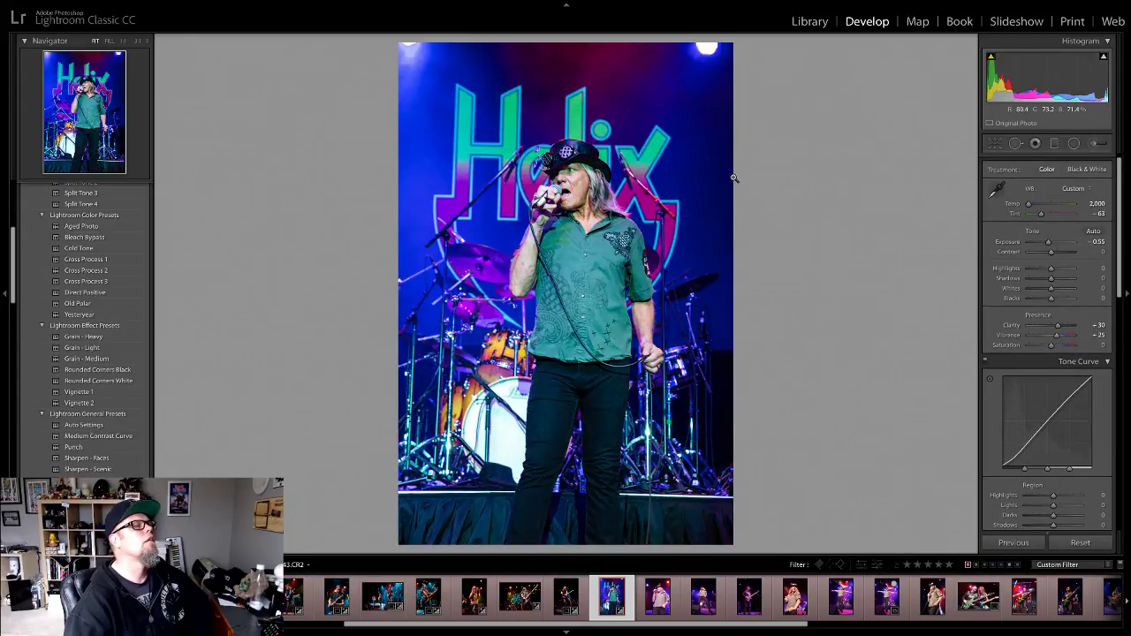
drag(1029, 205, 1031, 206)
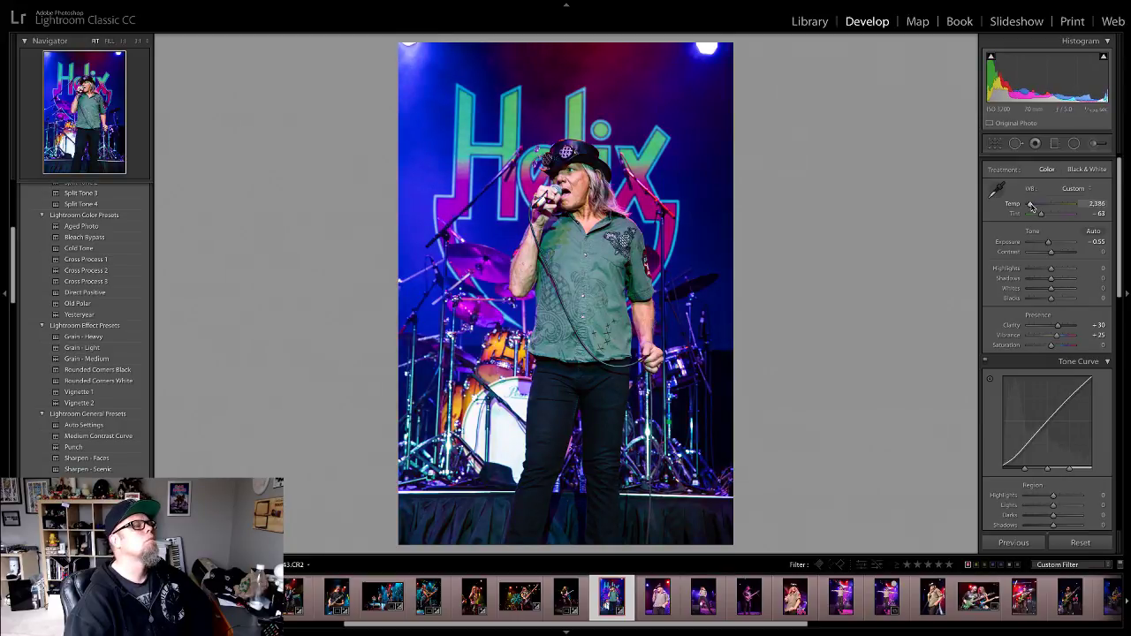
drag(1051, 298, 1047, 269)
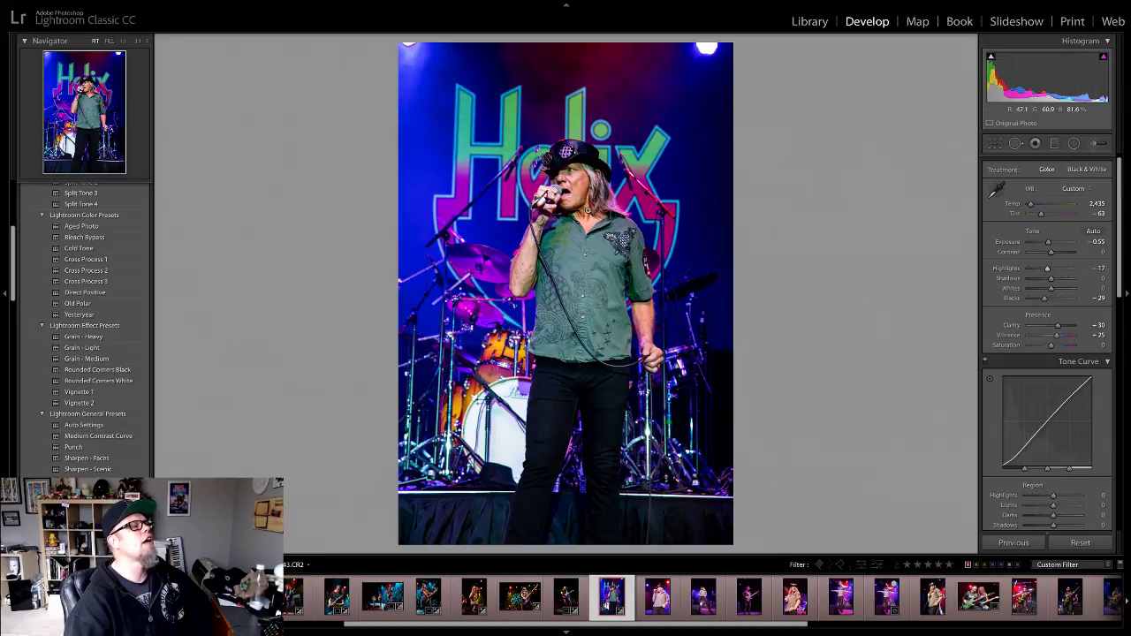
click(556, 188)
click(670, 234)
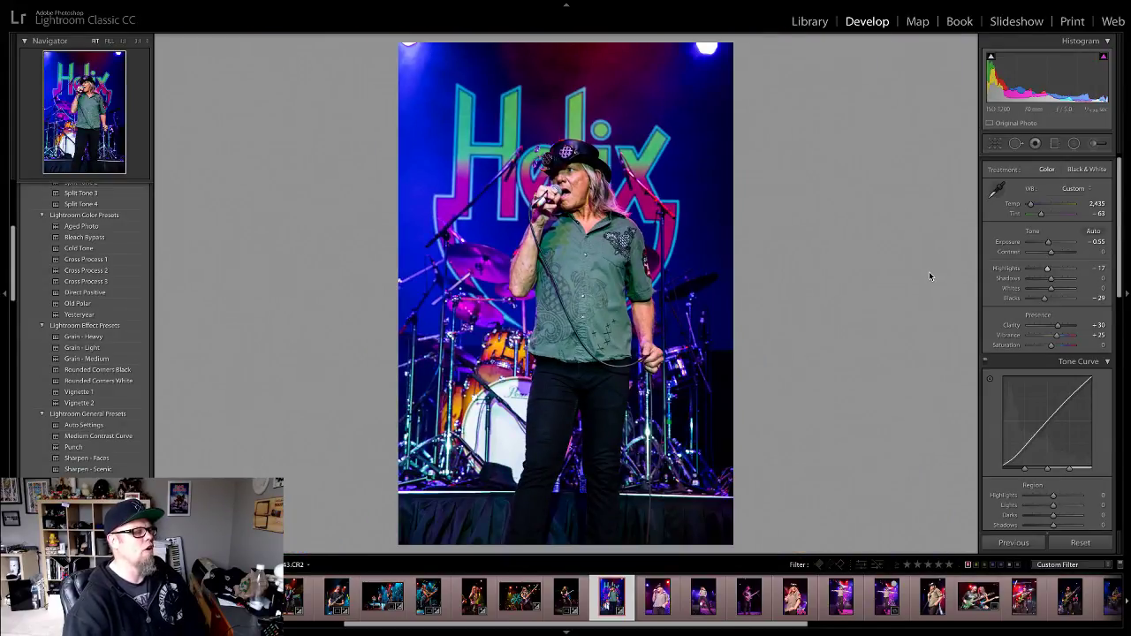
Step: Open the next photo, the closer low-angle shot of the hat-wearing singer, and look through the available presets
click(653, 598)
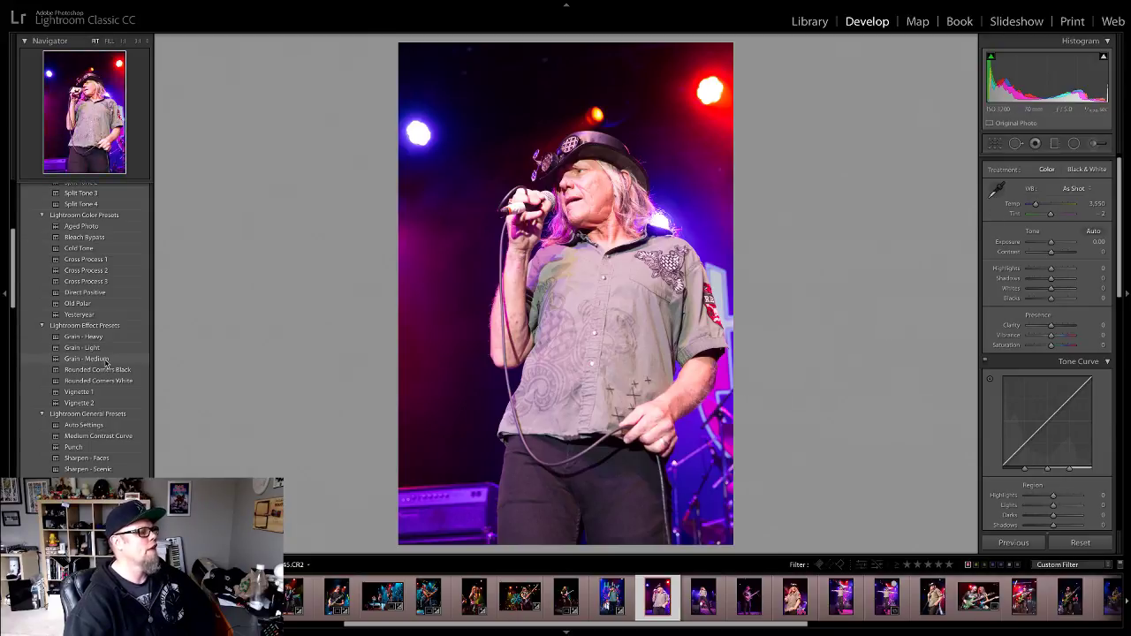
scroll(110, 389, up, 5)
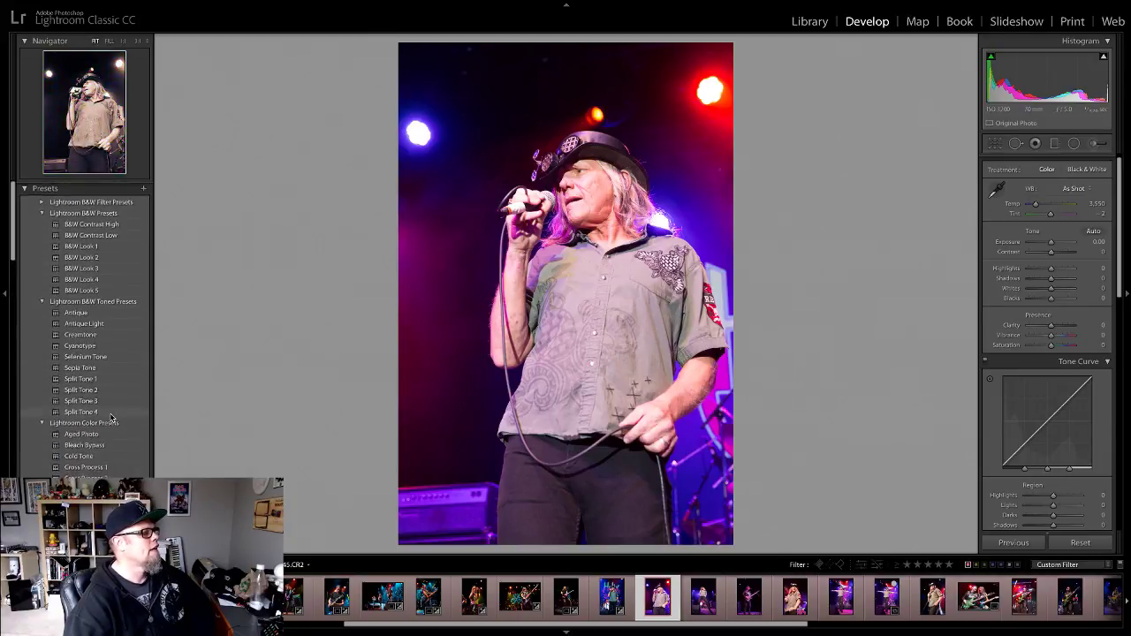
scroll(110, 389, down, 5)
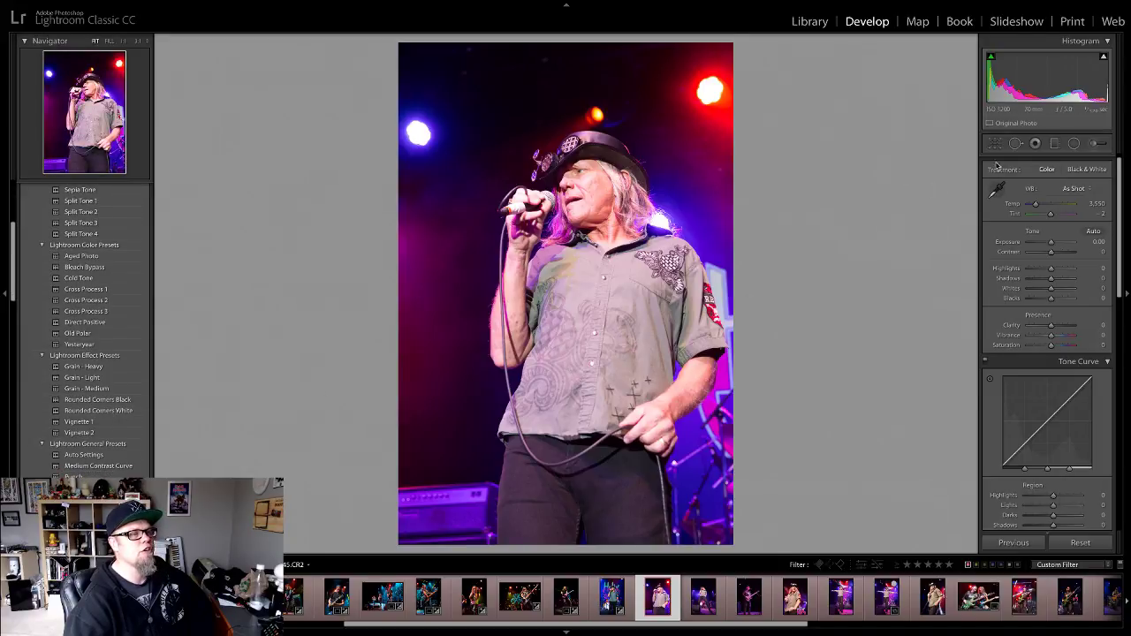
click(996, 189)
click(586, 177)
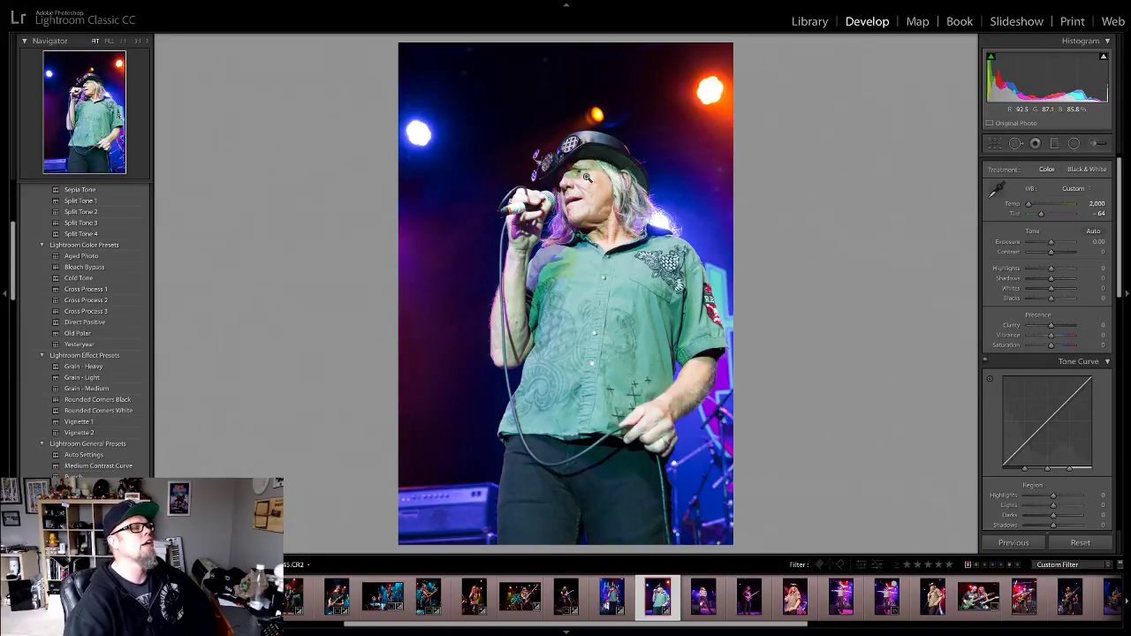
key(ctrl+z)
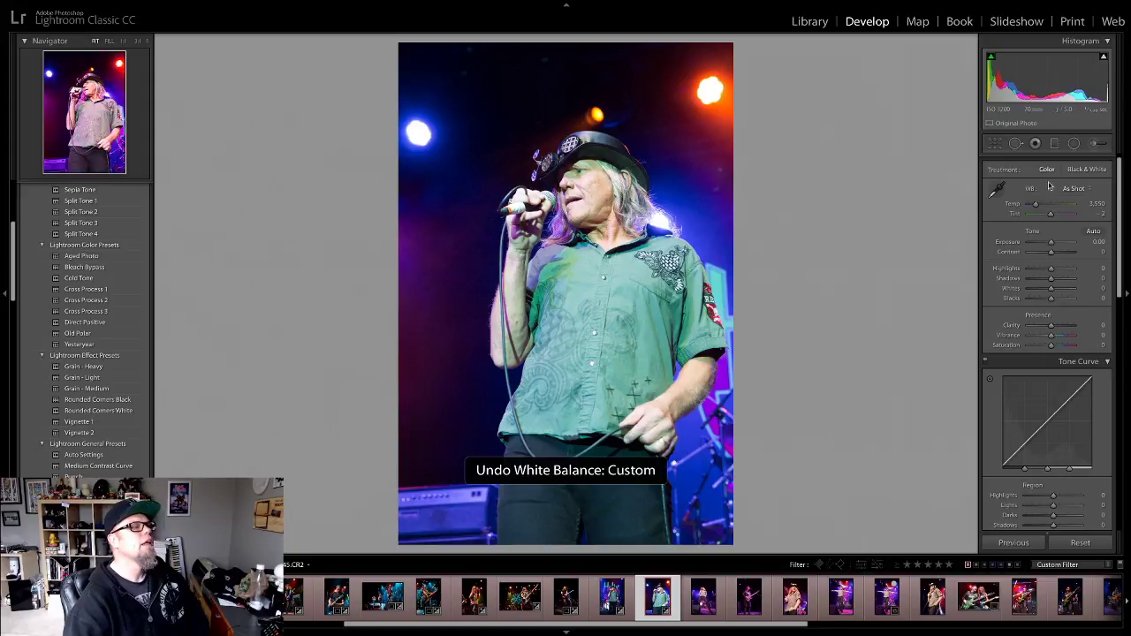
Step: Set the closer singer photo's Temp to 2,978, apply the Punch preset and inspect the face up close
drag(1035, 206, 1033, 206)
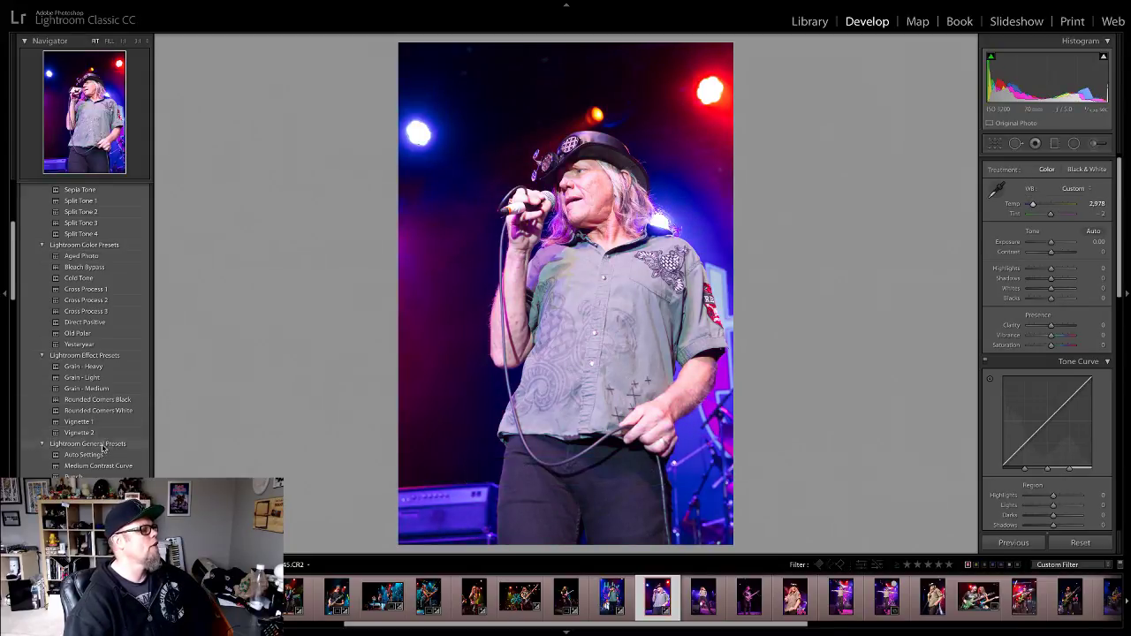
click(71, 467)
click(74, 477)
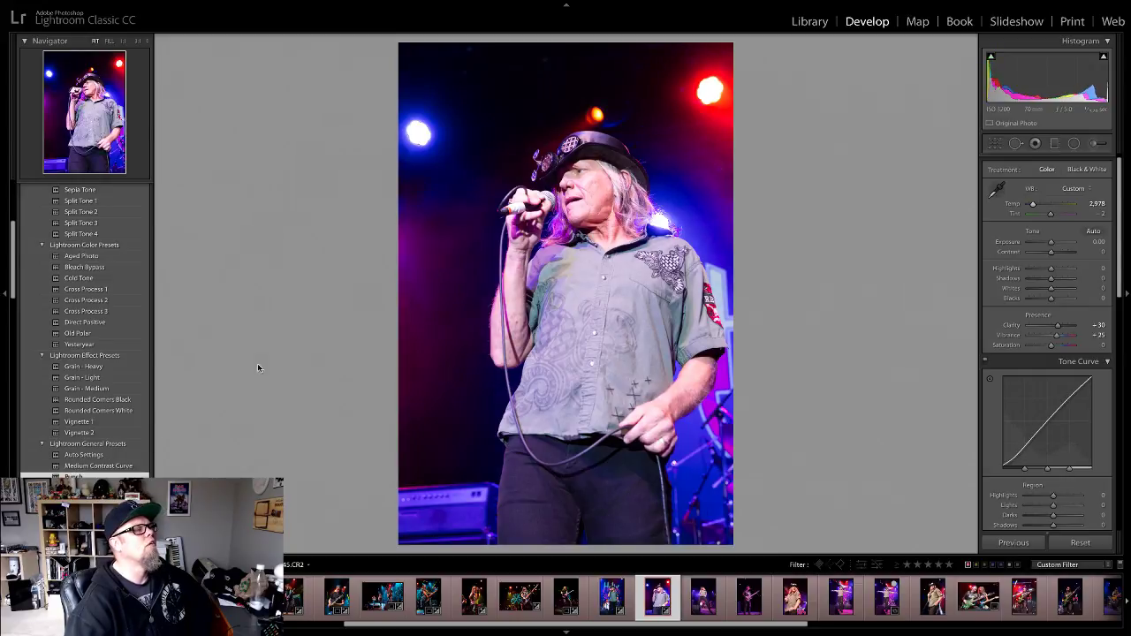
click(593, 183)
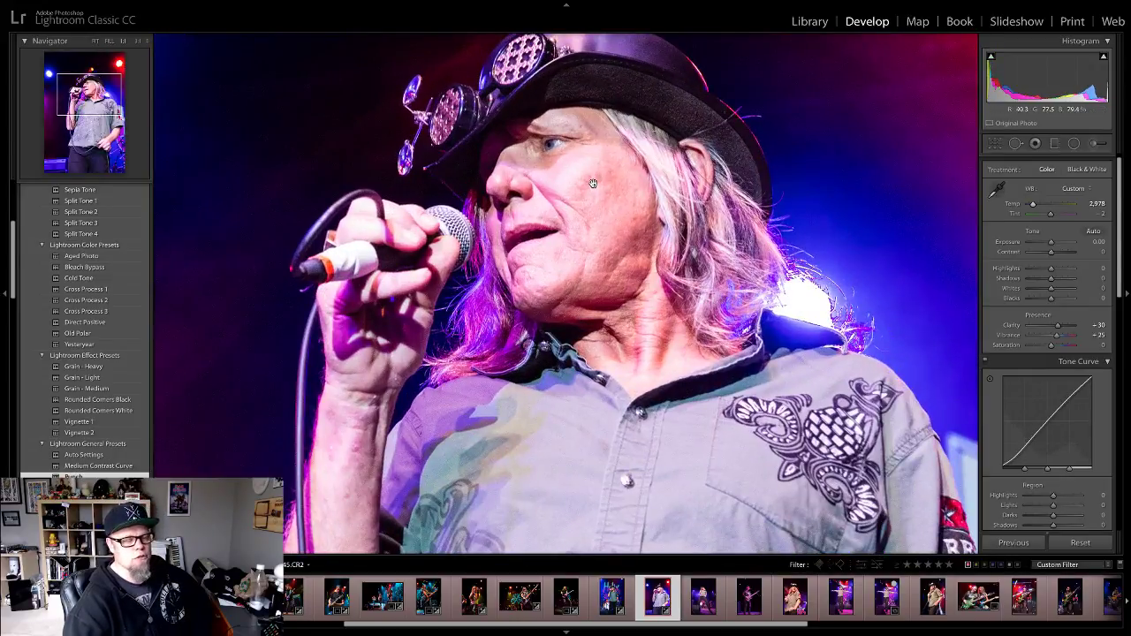
click(686, 263)
Step: Set Blacks to −40 and Highlights to −46 on the closer singer photo and check the face up close
drag(1051, 297, 1040, 268)
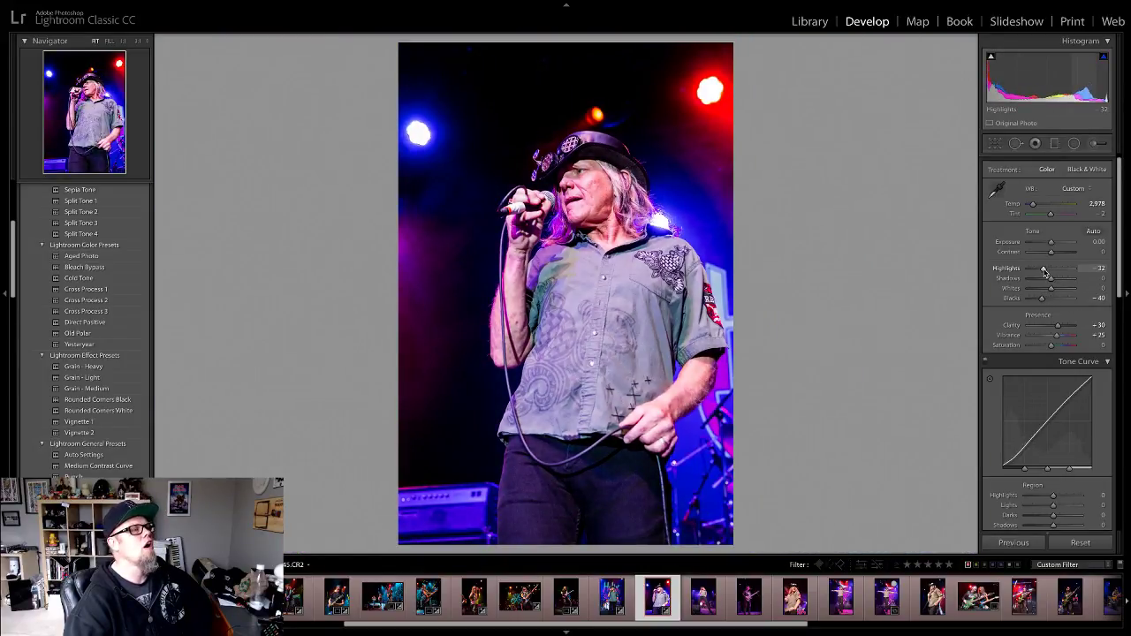
click(580, 188)
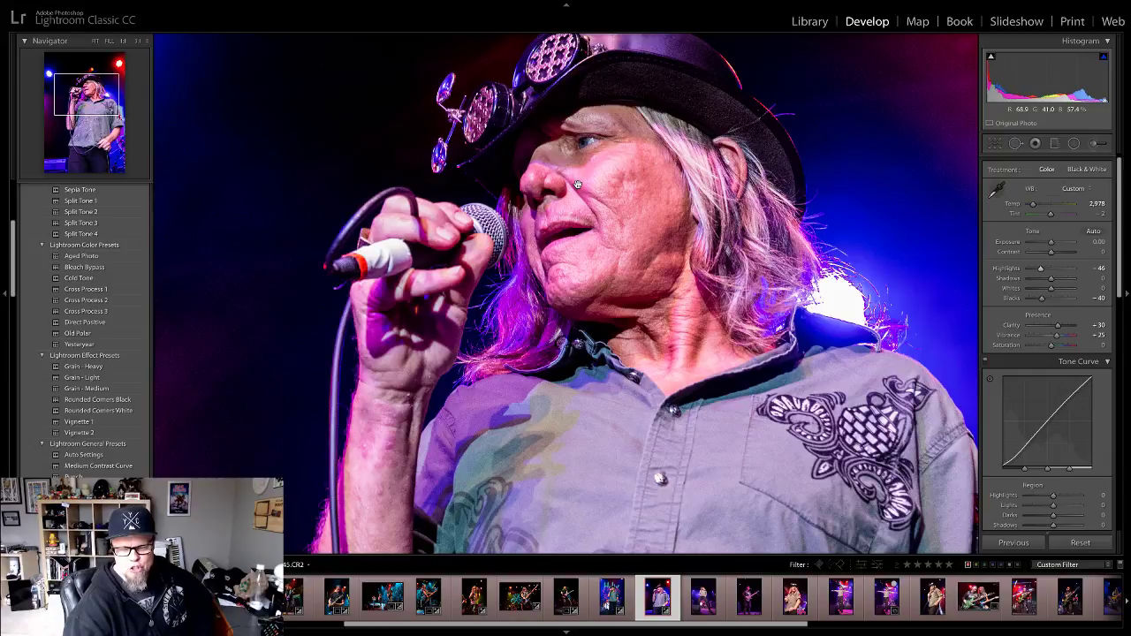
click(646, 228)
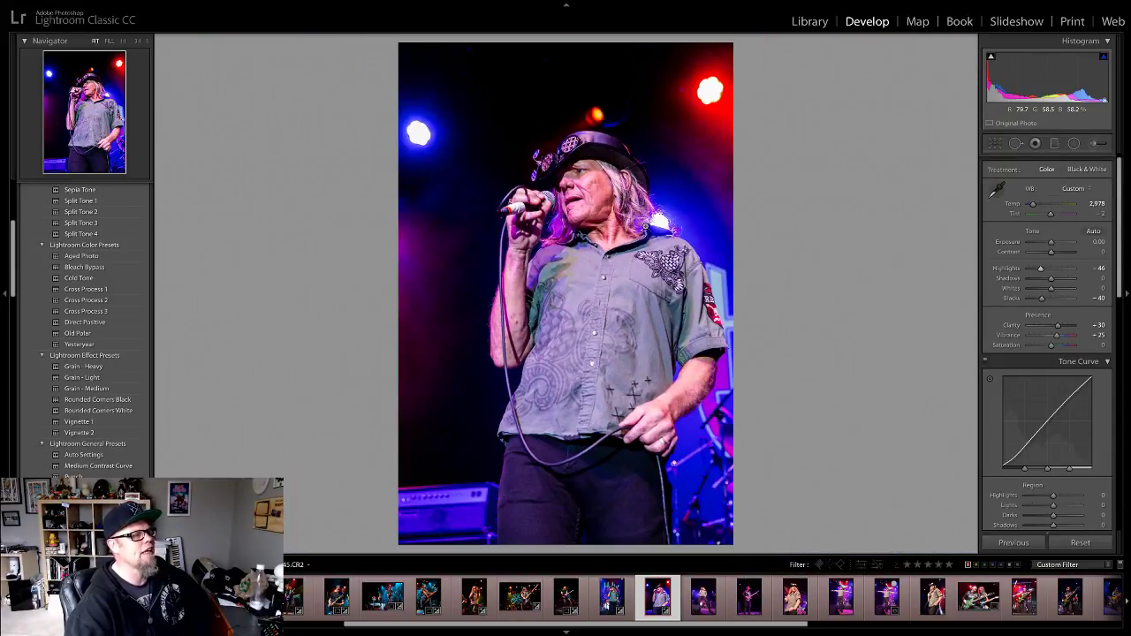
Step: Crop the closer singer photo tighter at the original aspect ratio, trimming its top, bottom and left edges
click(995, 144)
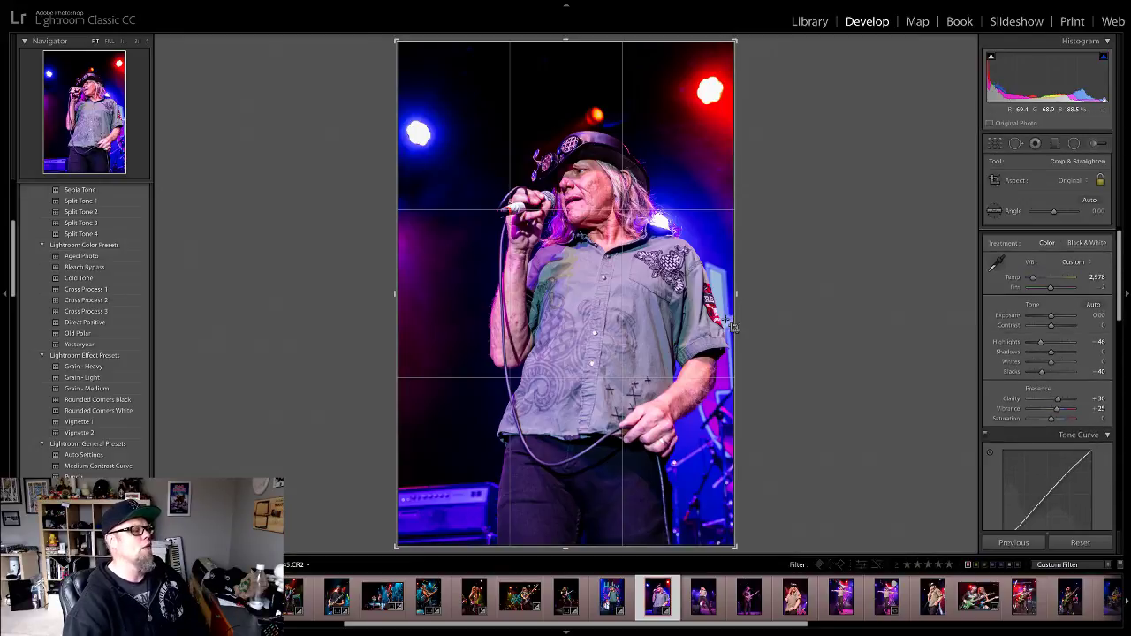
drag(395, 549, 486, 409)
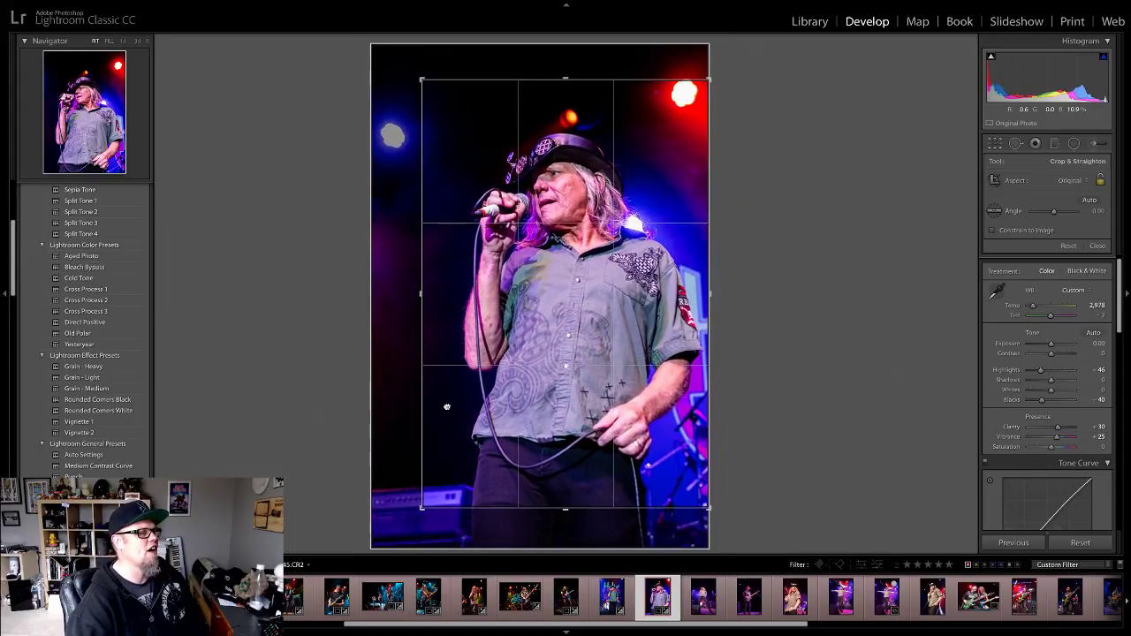
click(1096, 246)
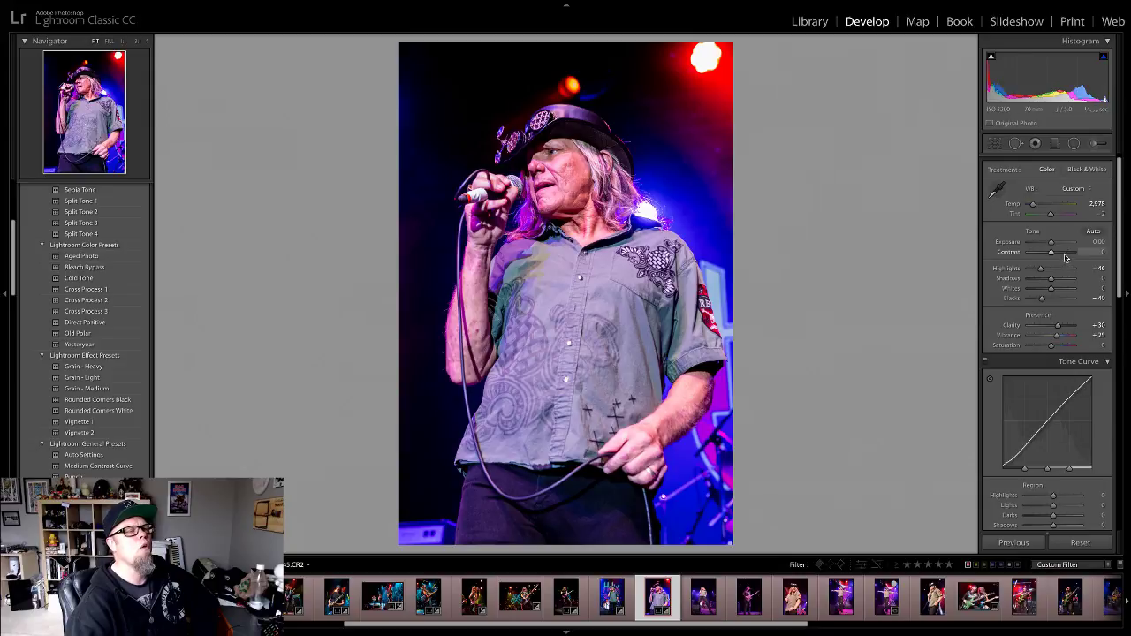
Step: Lower the cropped singer photo's Highlights to −52 and check the face up close
drag(1042, 274, 1039, 270)
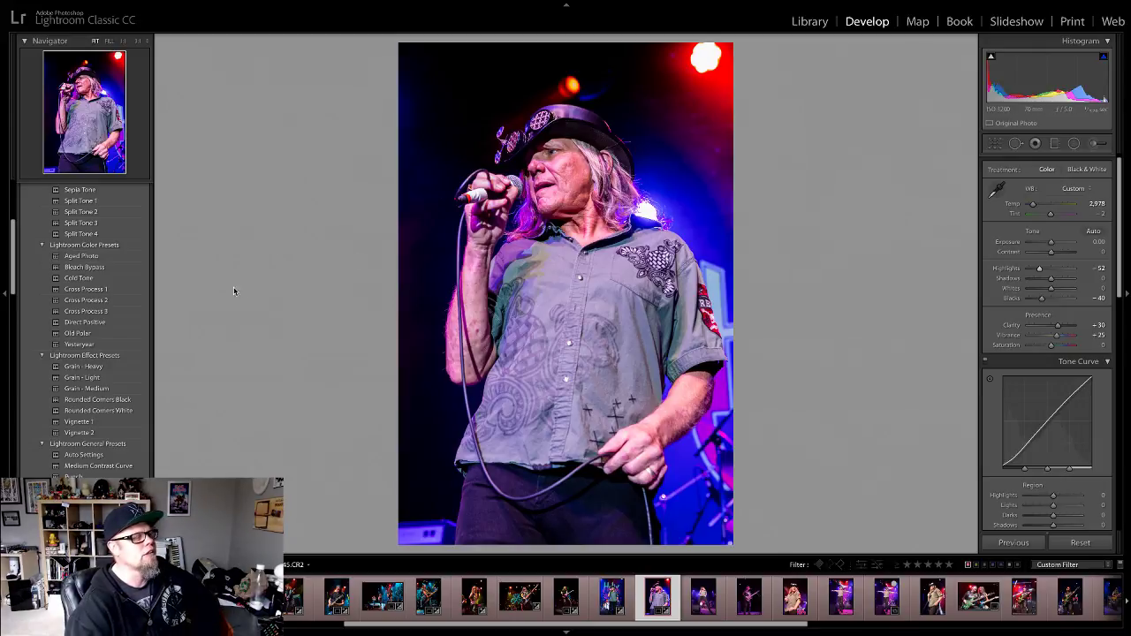
click(549, 198)
click(550, 193)
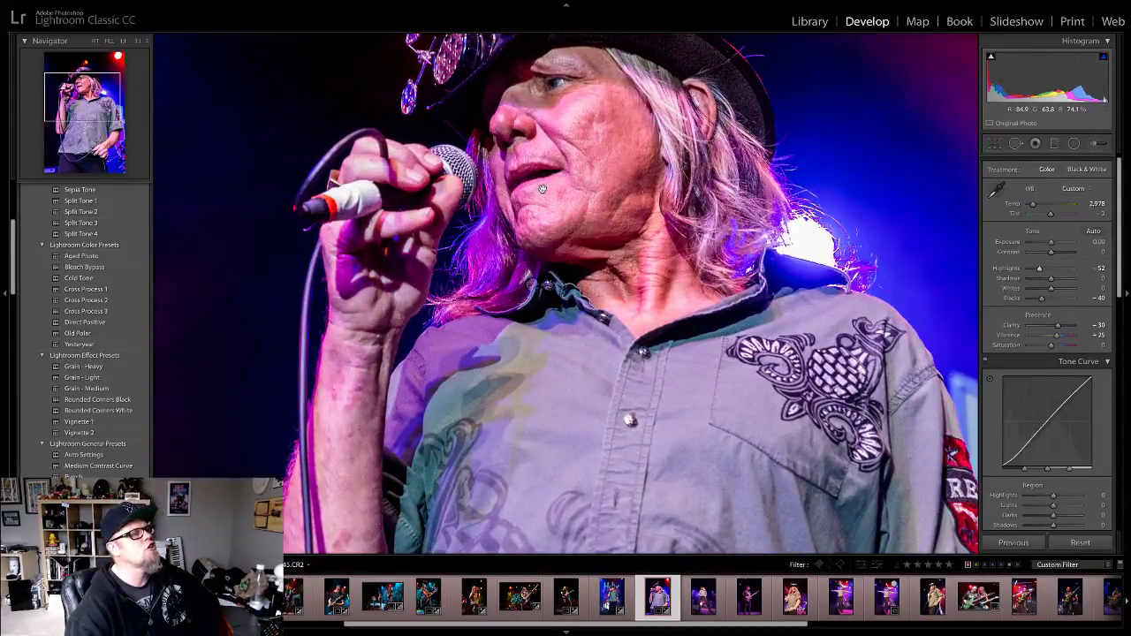
click(543, 188)
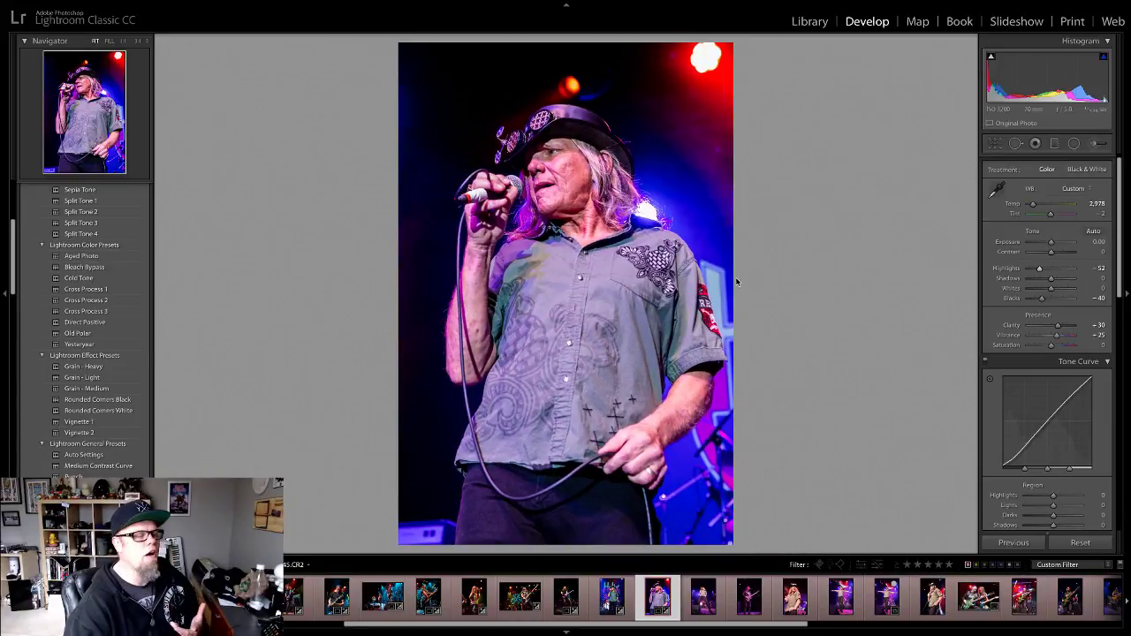
Step: Open the full-length photo of the singer with his legs spread and straighten it by −2.57 degrees
click(703, 602)
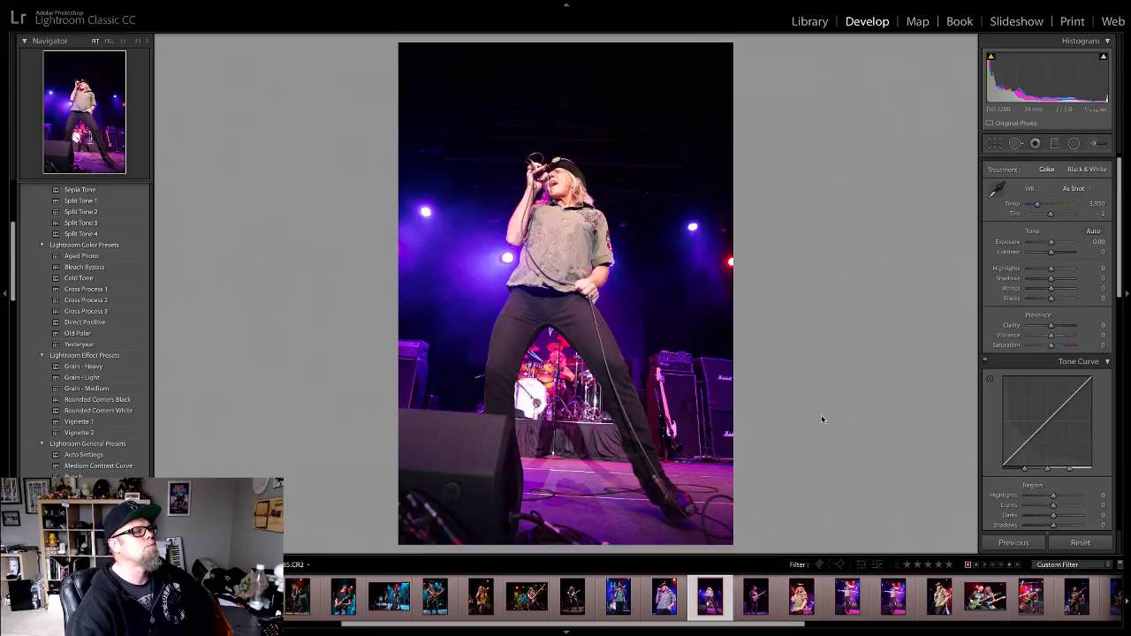
key(r)
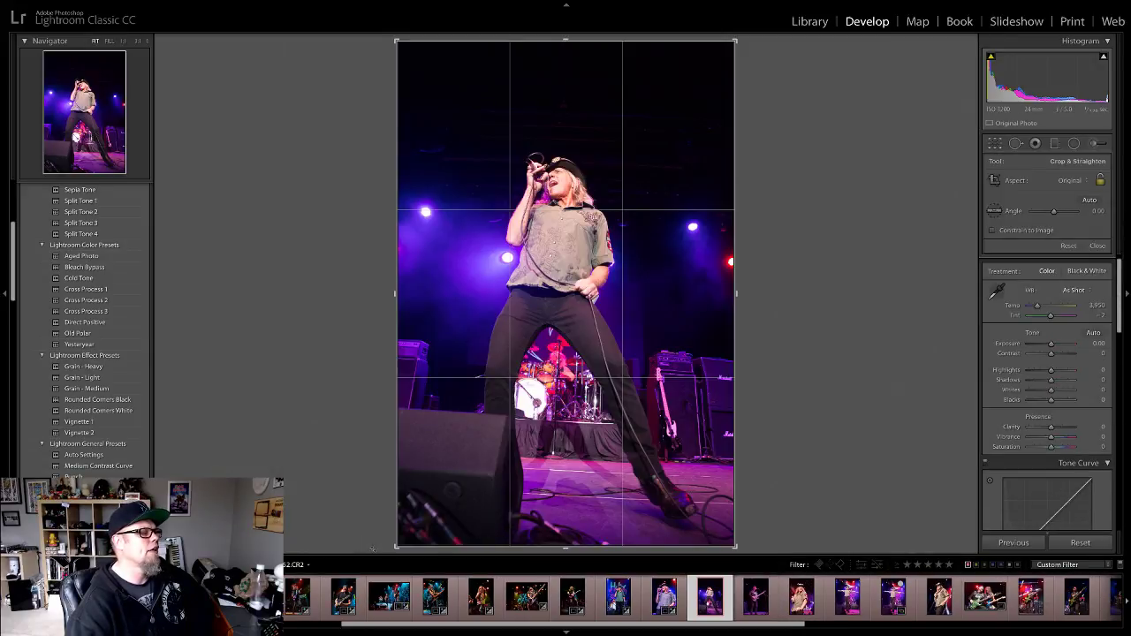
drag(377, 547, 385, 554)
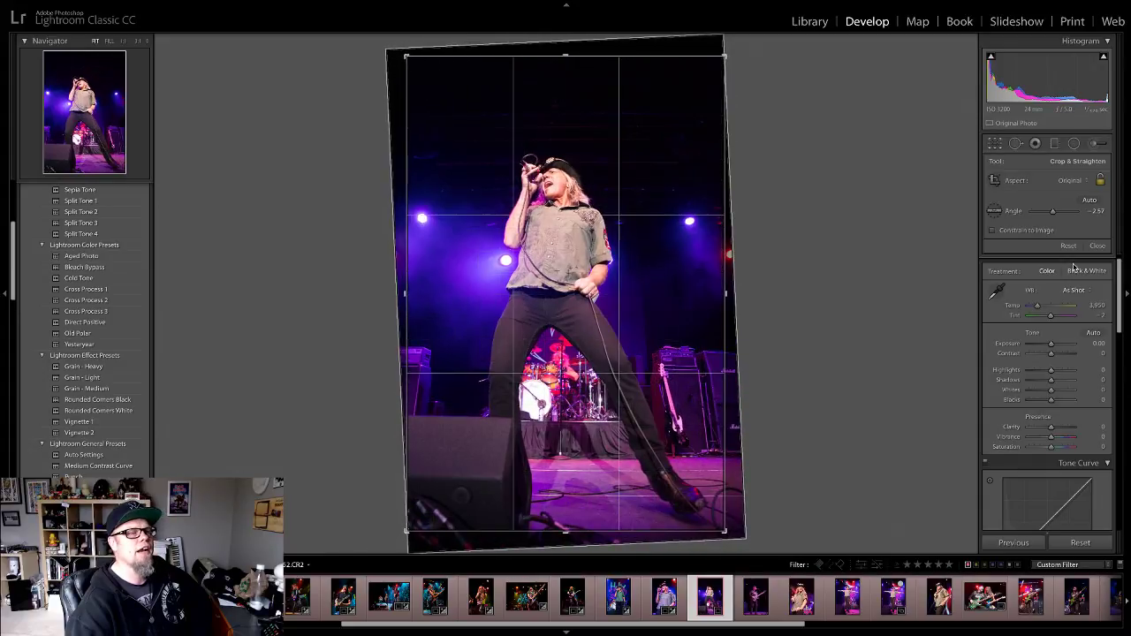
click(1098, 246)
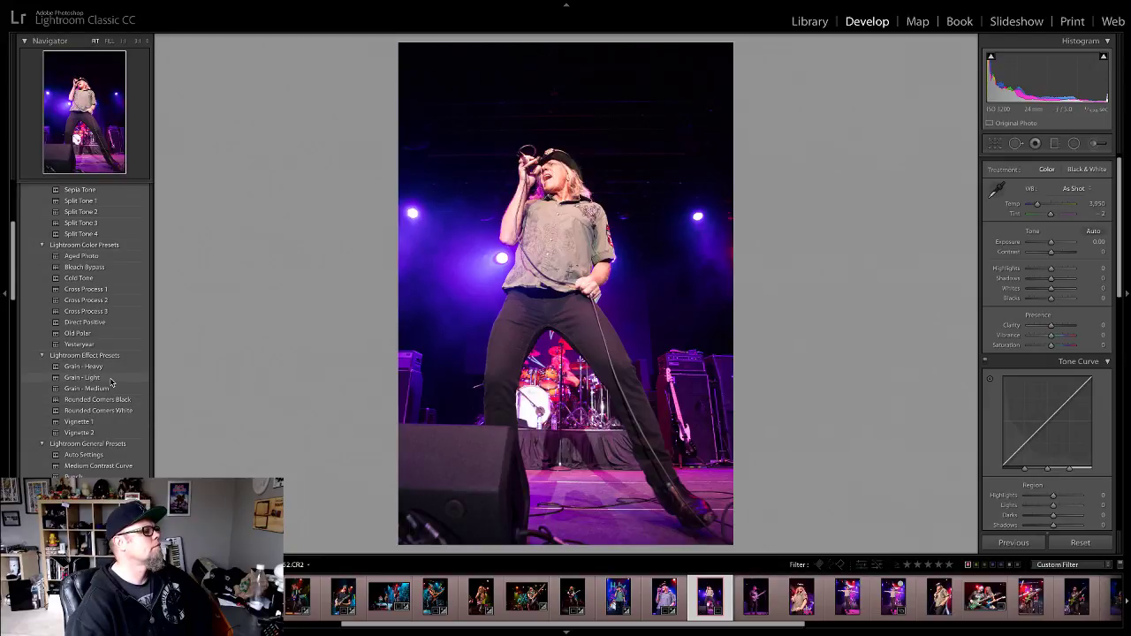
Step: Apply the Punch preset to the straightened full-length singer photo
scroll(97, 380, down, 2)
click(78, 417)
click(73, 427)
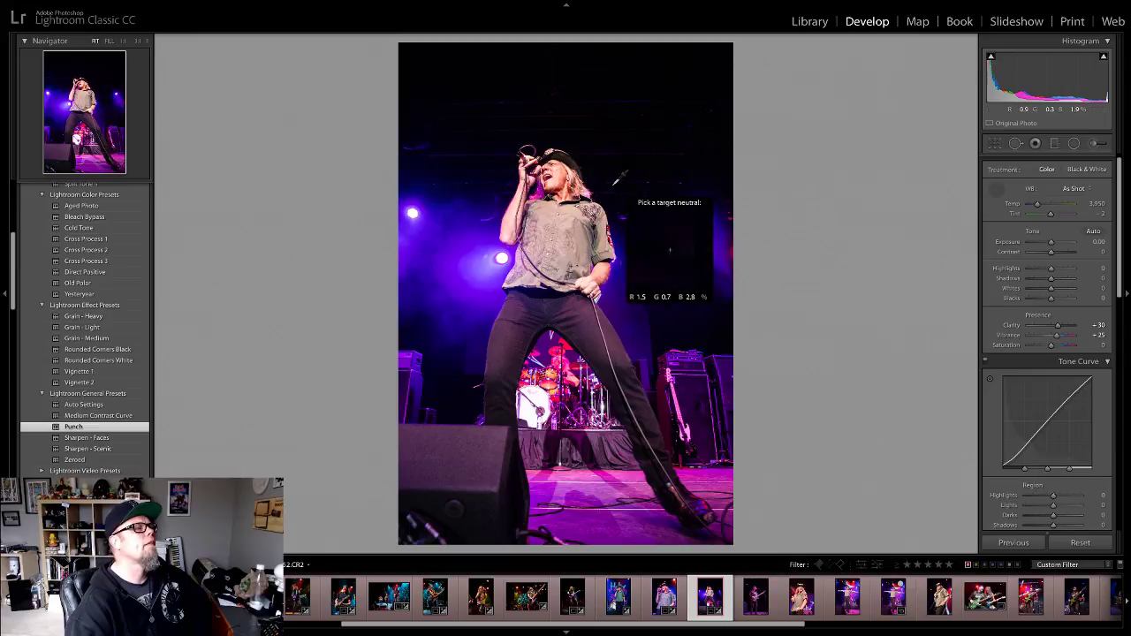
click(554, 180)
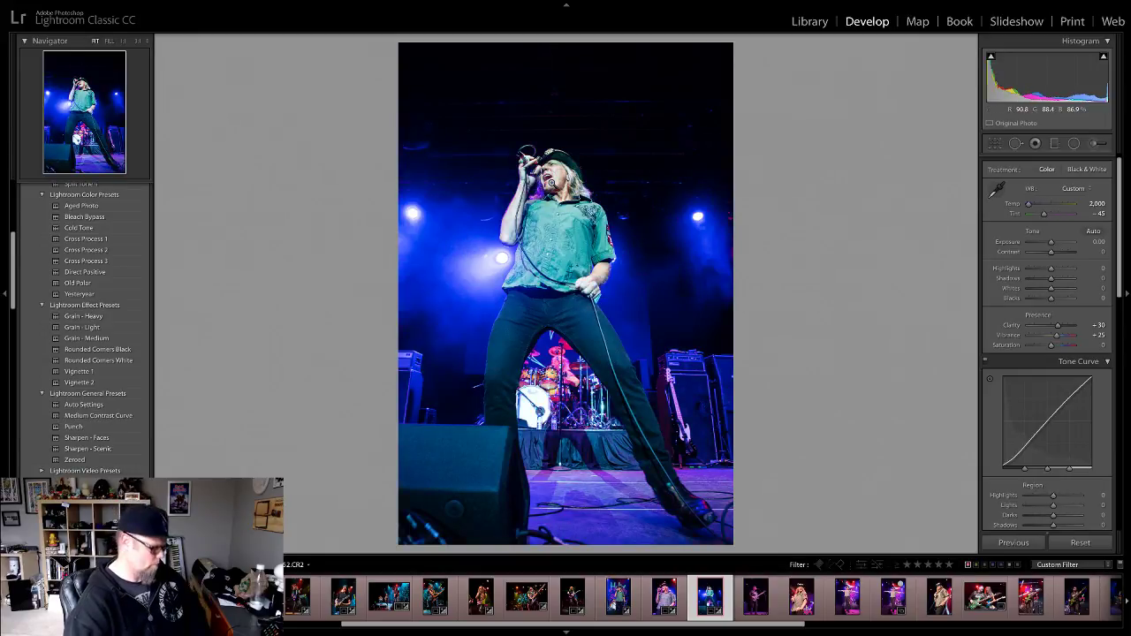
key(ctrl+z)
click(1048, 215)
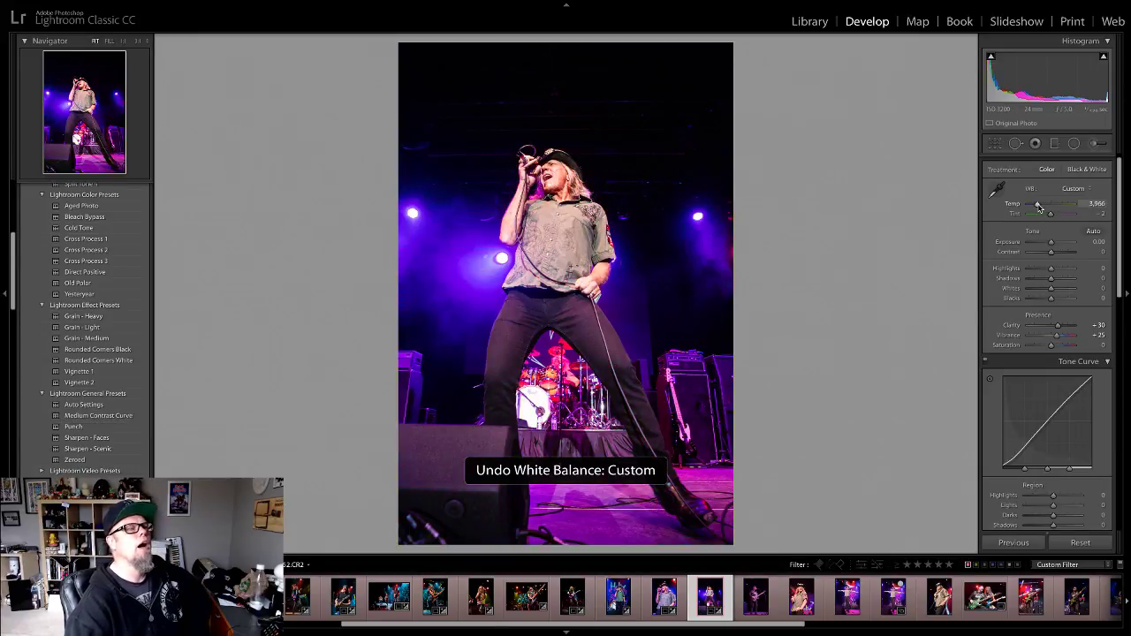
Step: Set Blacks to −38 and Highlights to −22 on the full-length singer photo and check the face up close
drag(1051, 300, 1047, 275)
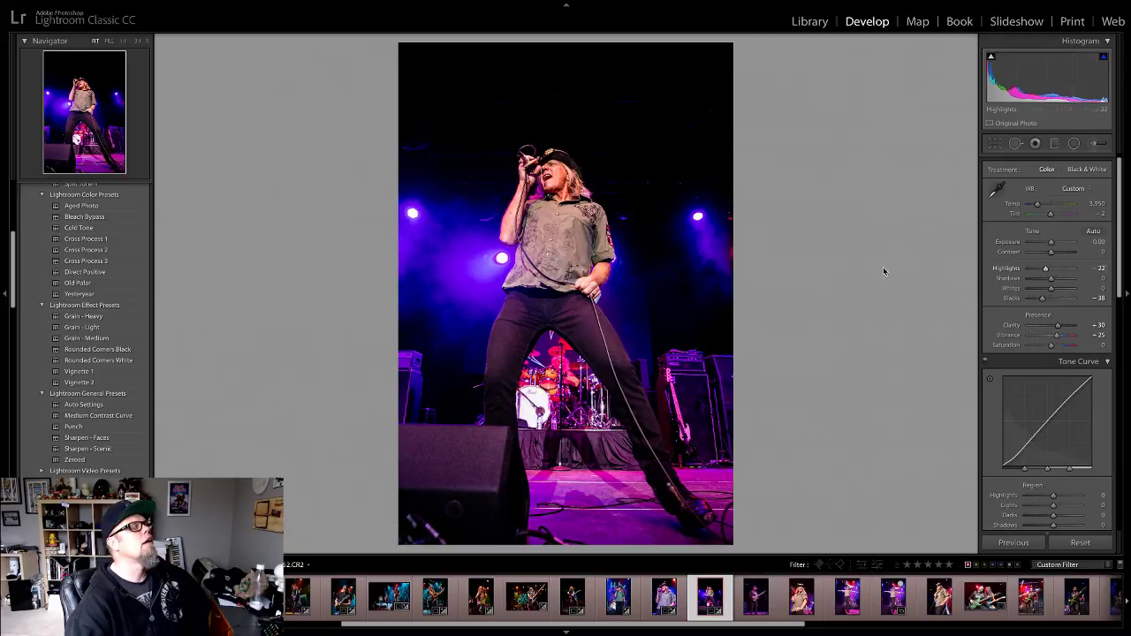
click(546, 182)
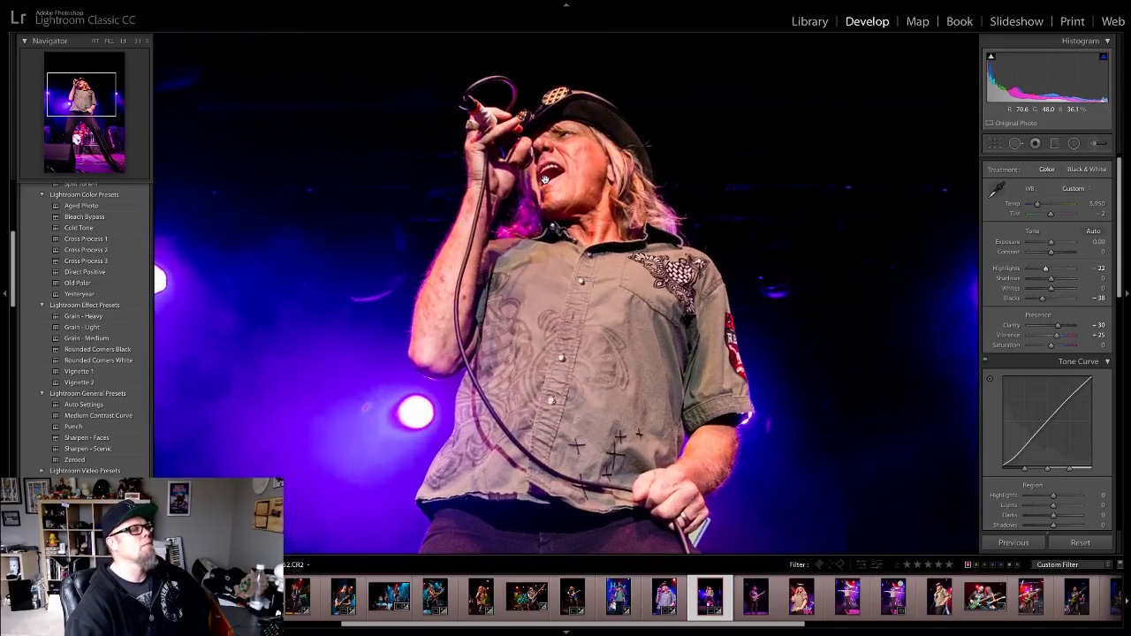
click(495, 290)
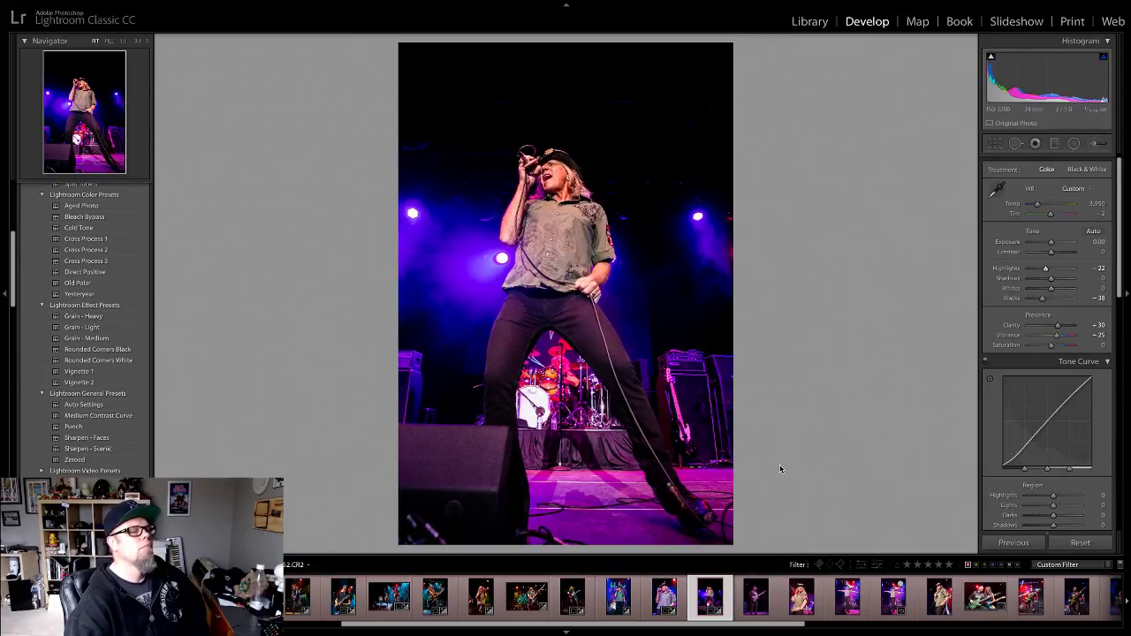
Step: Review the edited photos backwards and remove the red label from the unedited, bright shot of the singer tilting his mic stand
click(755, 597)
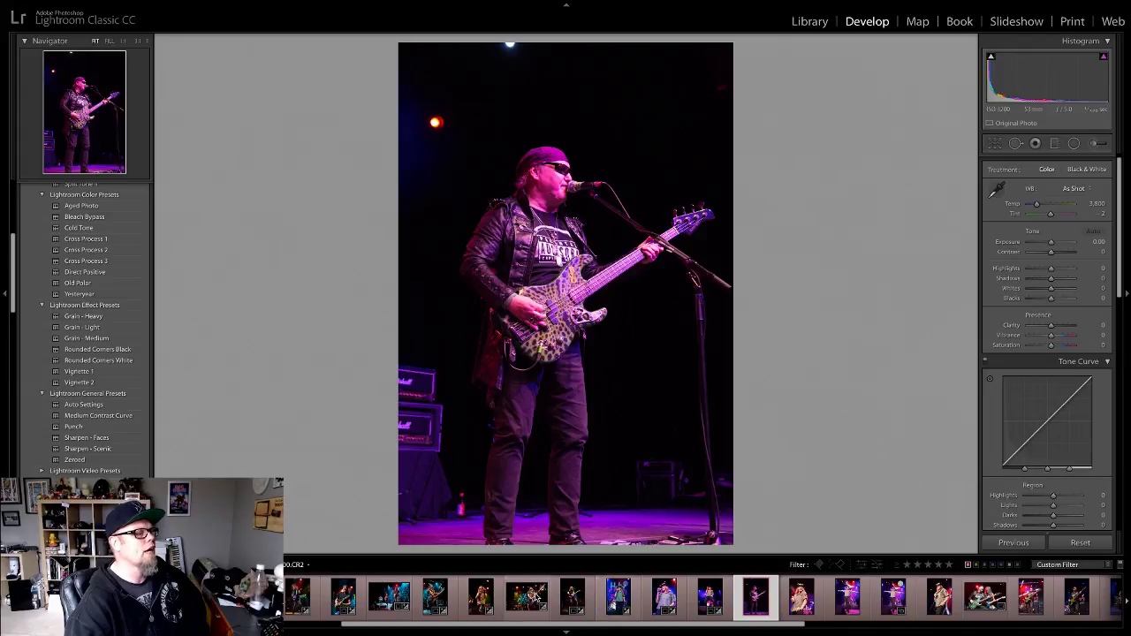
click(533, 598)
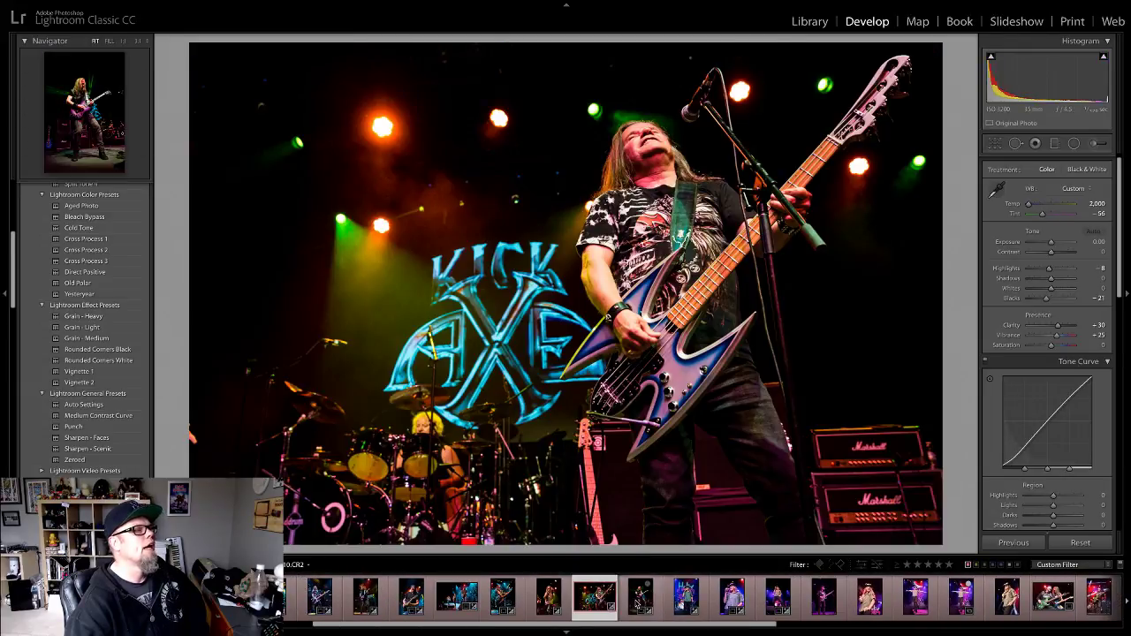
click(641, 606)
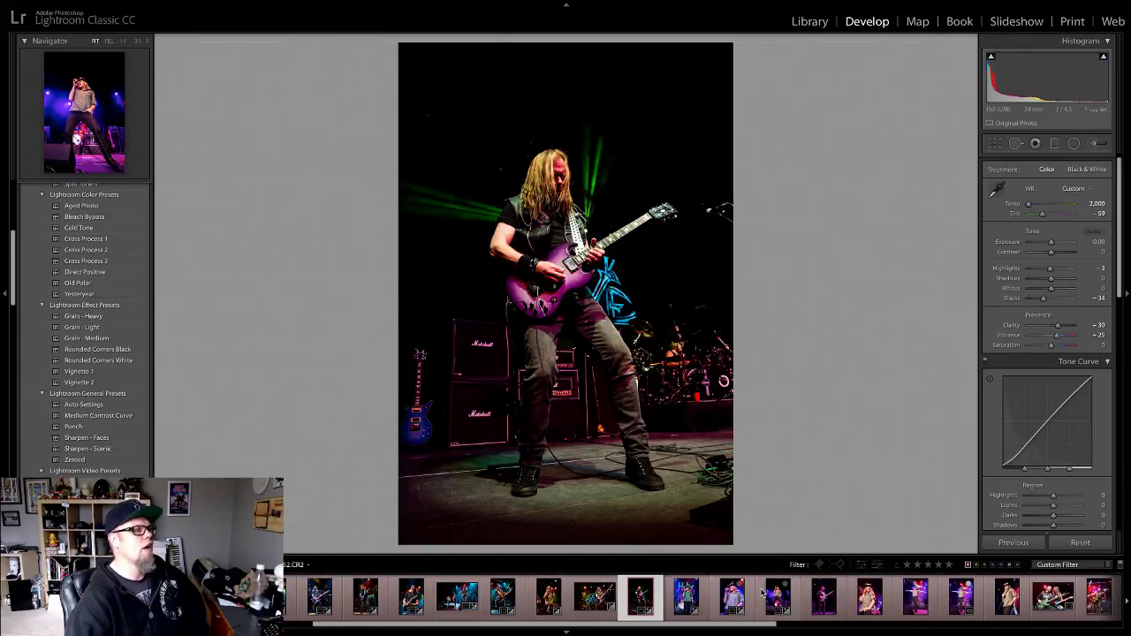
key(Left)
key(Left)
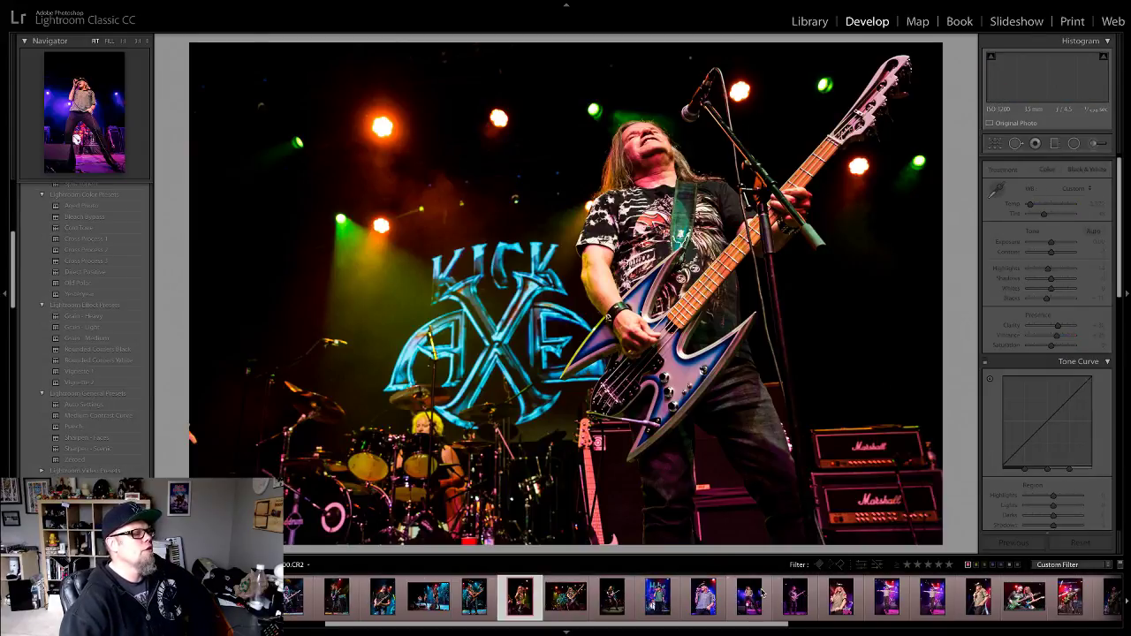
key(Left)
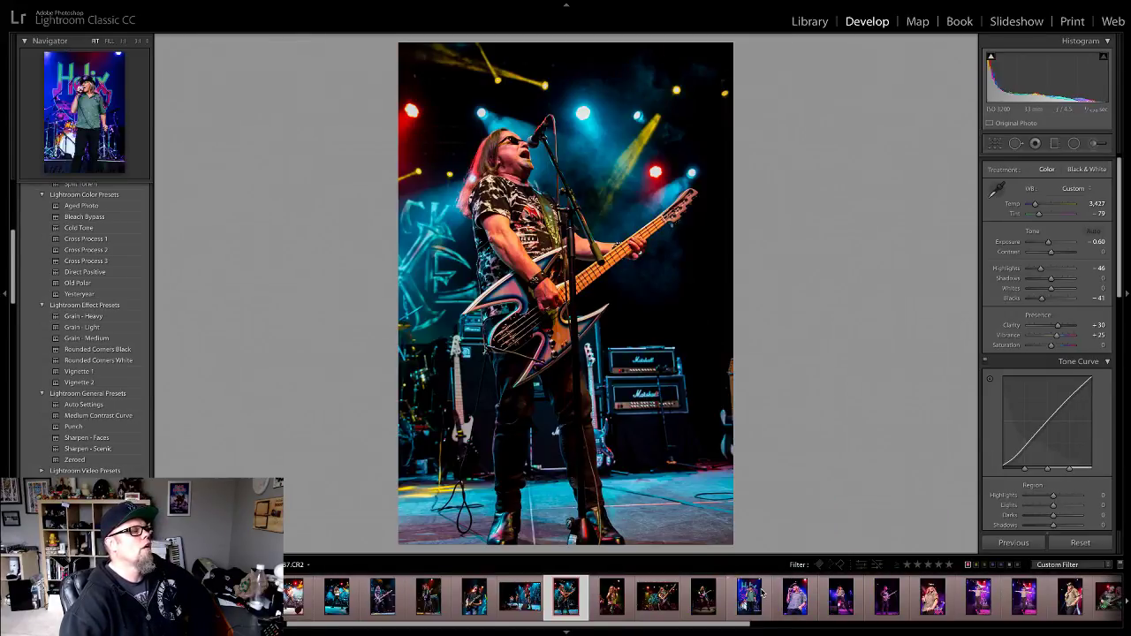
key(Left)
key(Left)
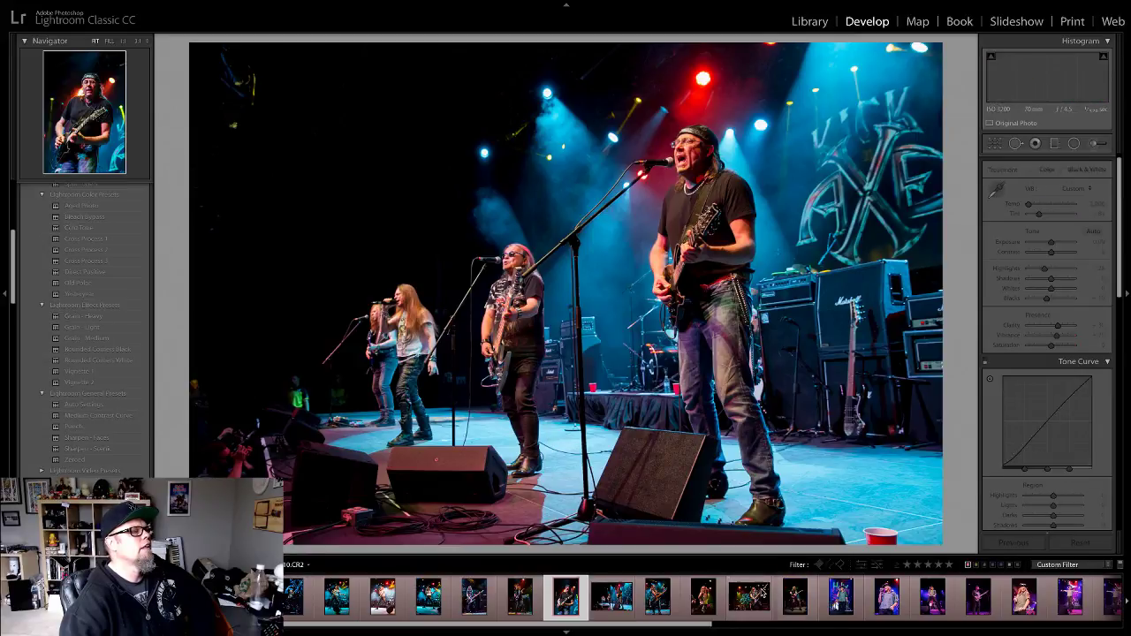
key(Left)
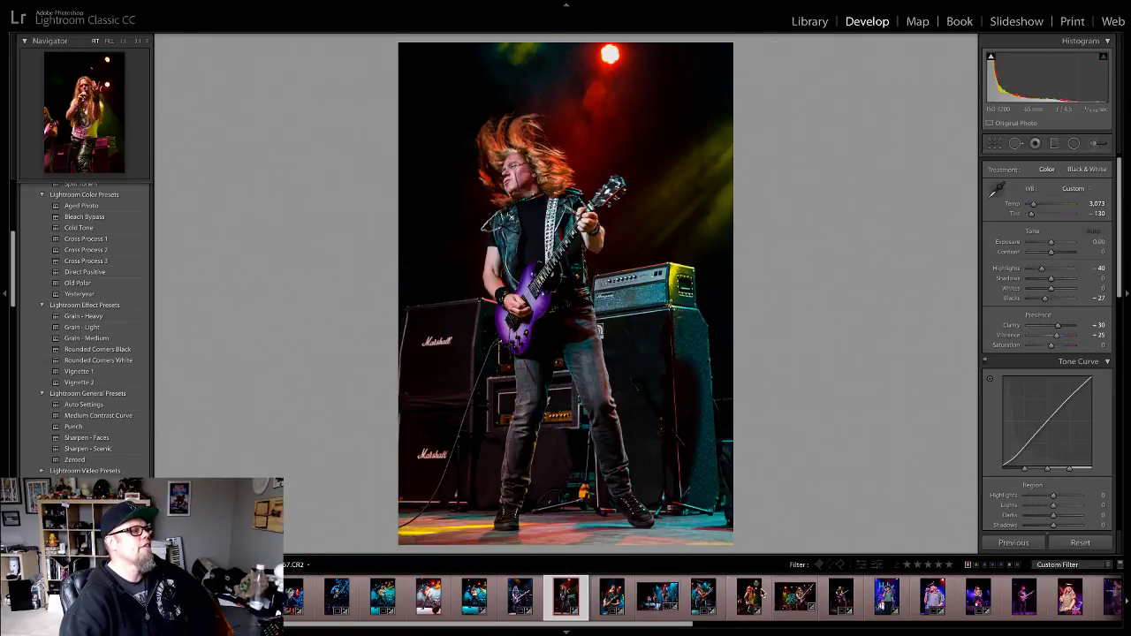
key(Left)
key(Left)
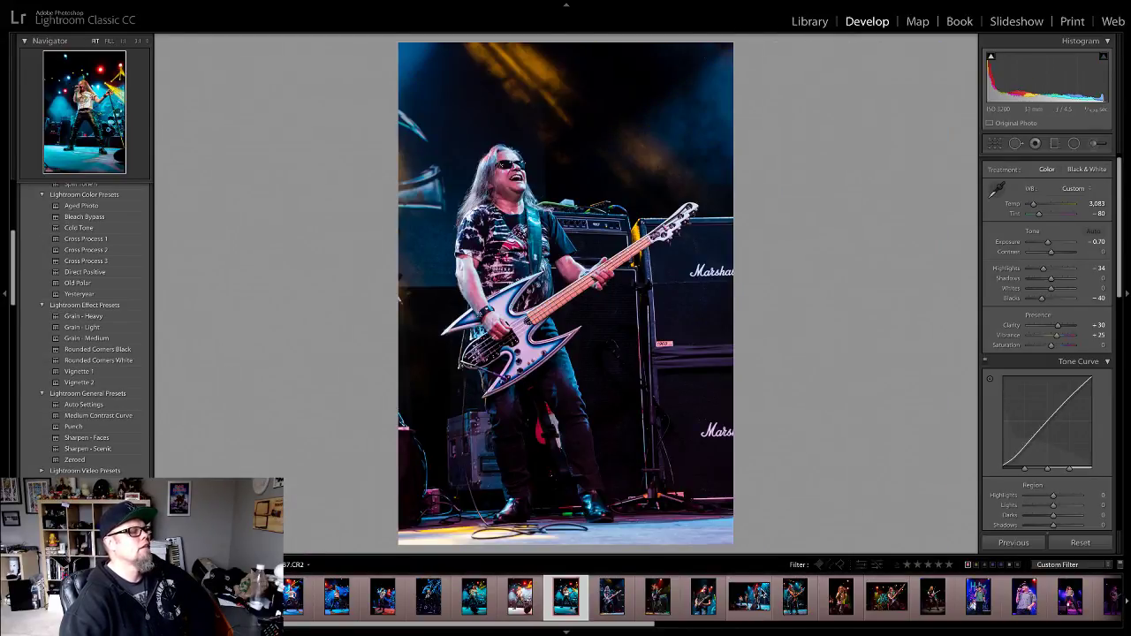
key(Left)
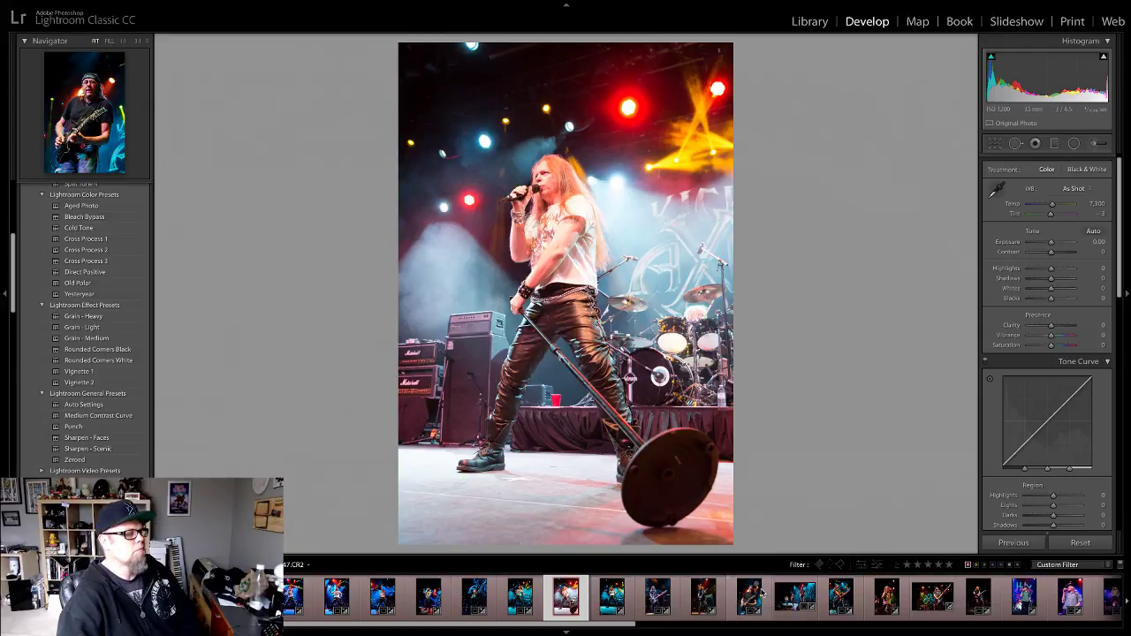
key(Left)
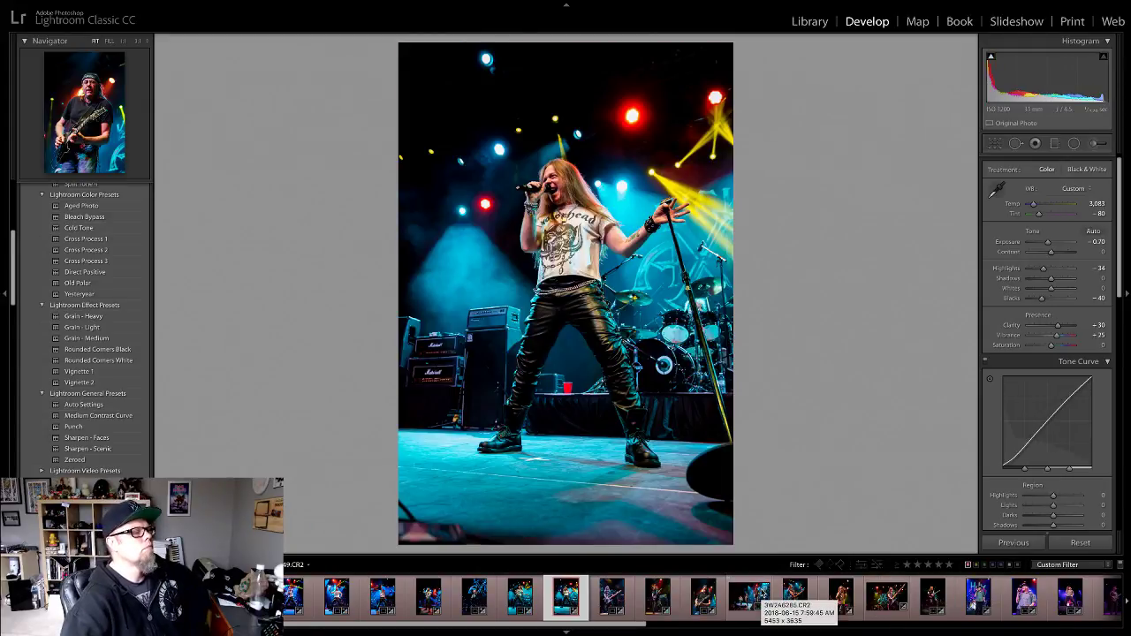
Step: Review the earlier edited photos and remove the red label from the unedited, red-lit shot of the singer pointing sideways
key(Left)
key(Left)
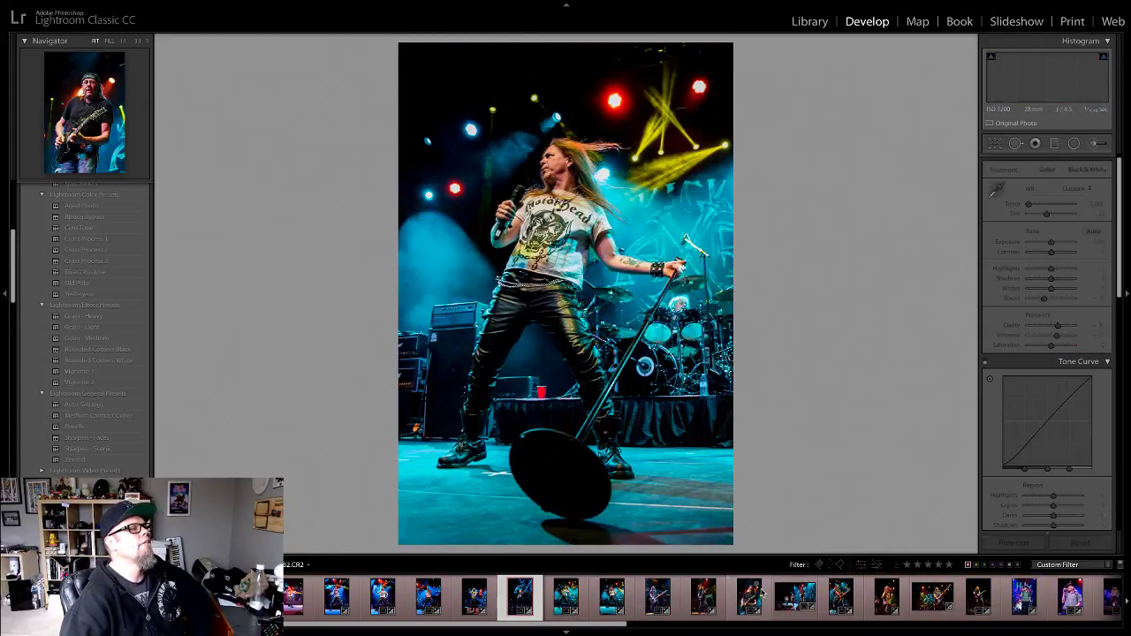
key(Left)
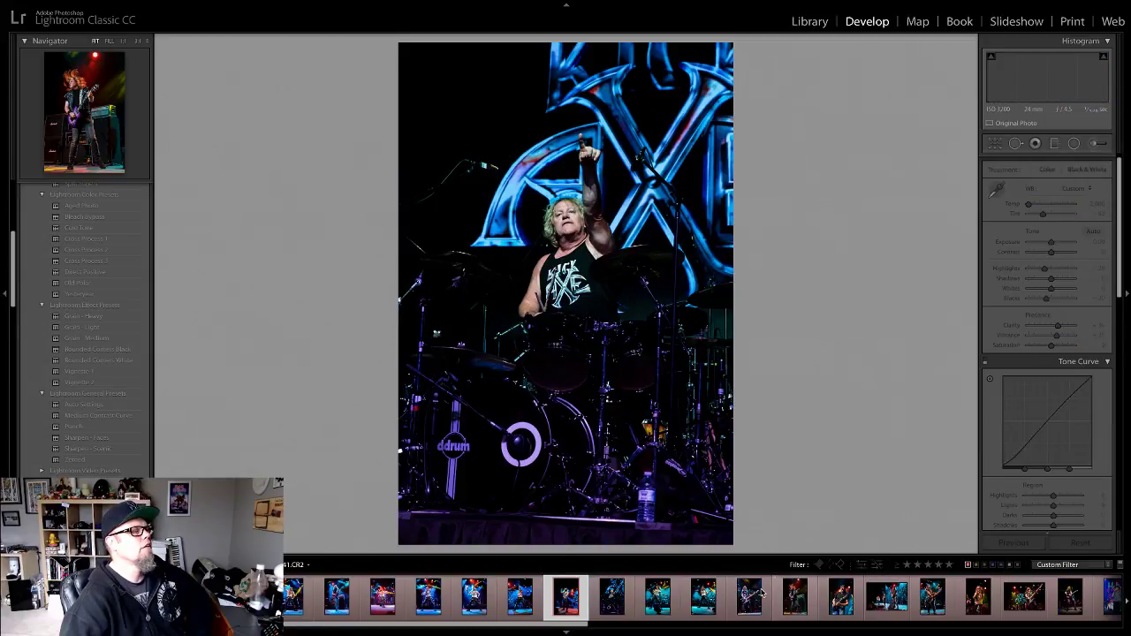
key(Left)
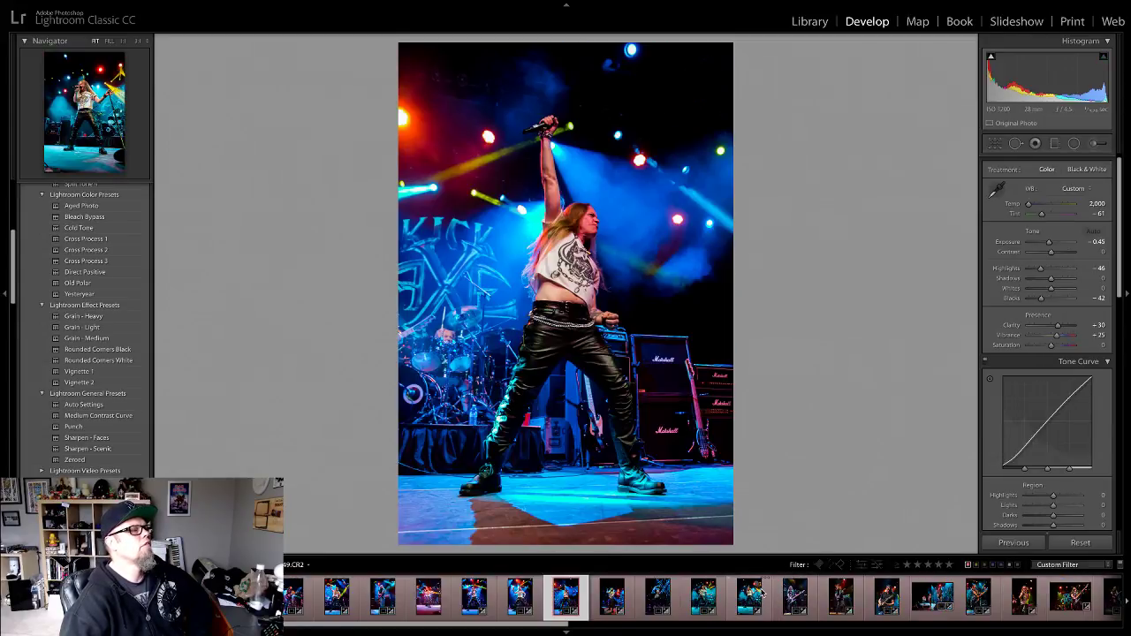
key(Left)
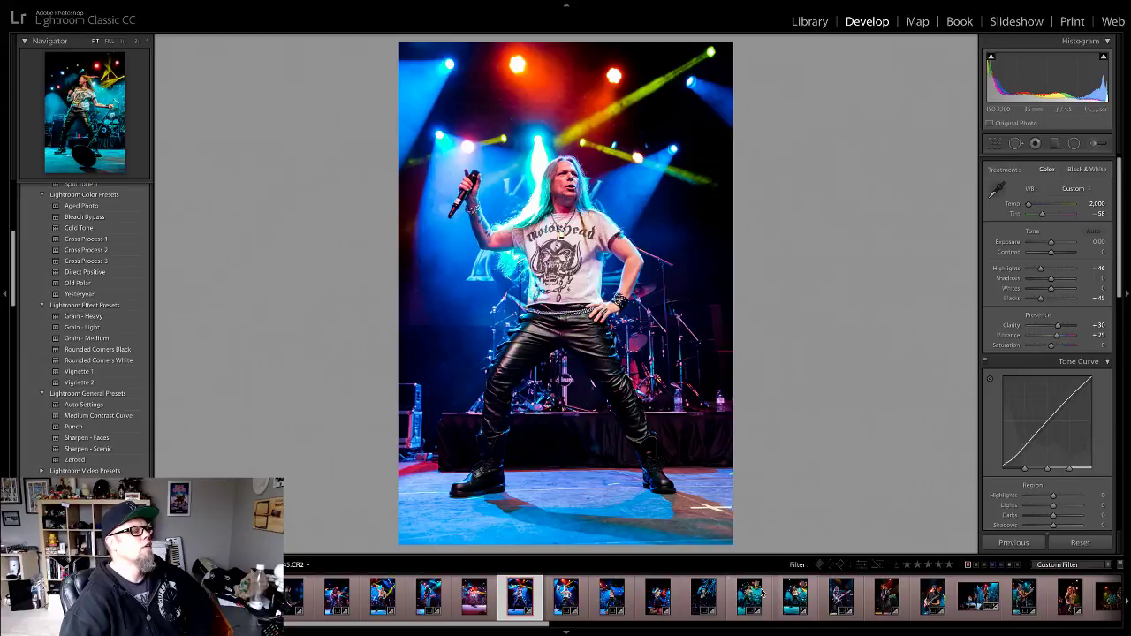
key(Left)
key(Left)
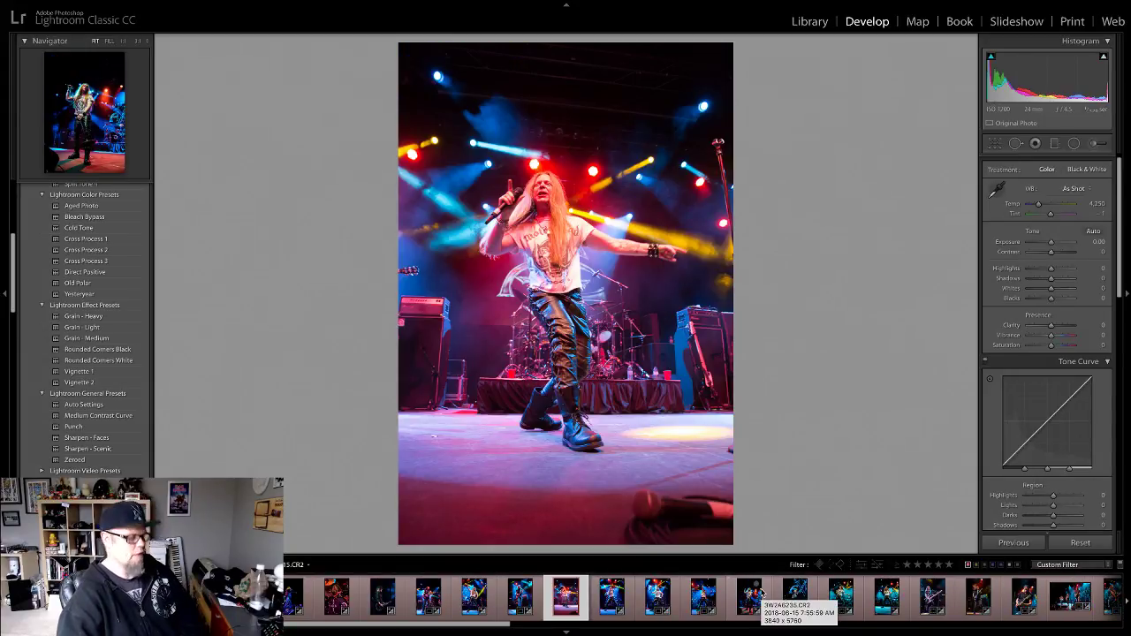
key(6)
Step: Examine the edits on the two full-length guitarist photos and the singer photo with the raised mic between them
key(Left)
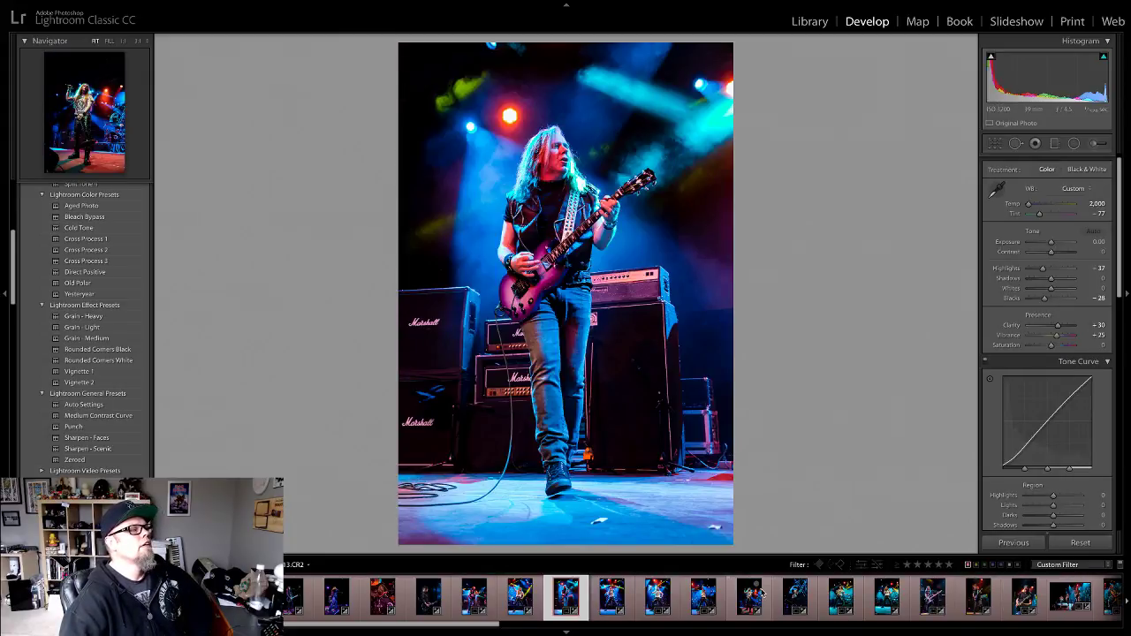
key(Left)
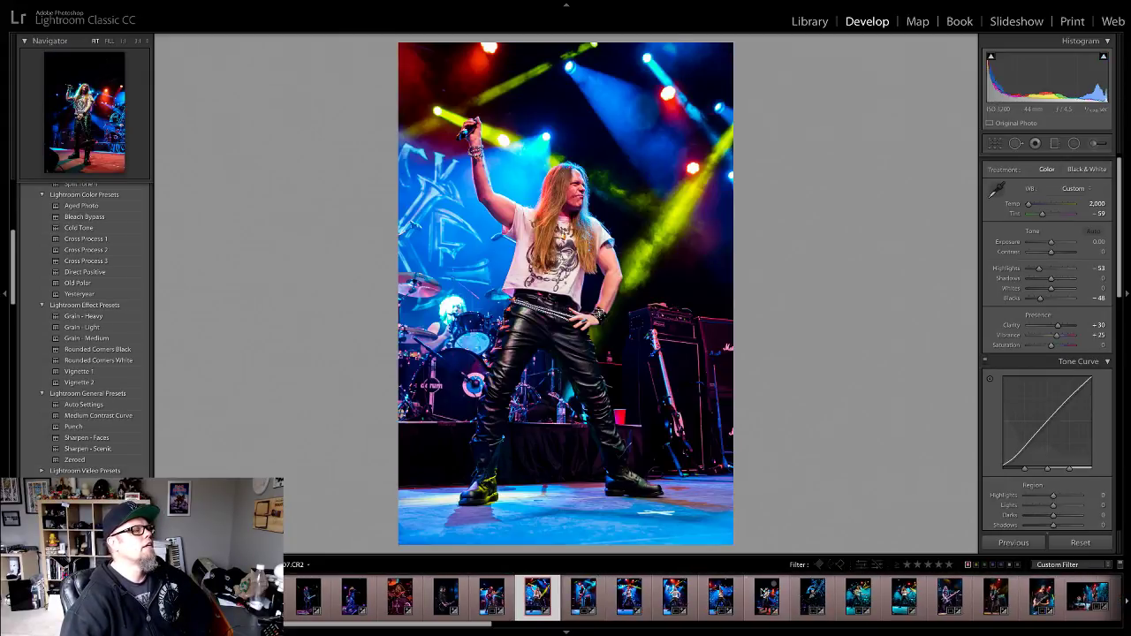
key(Left)
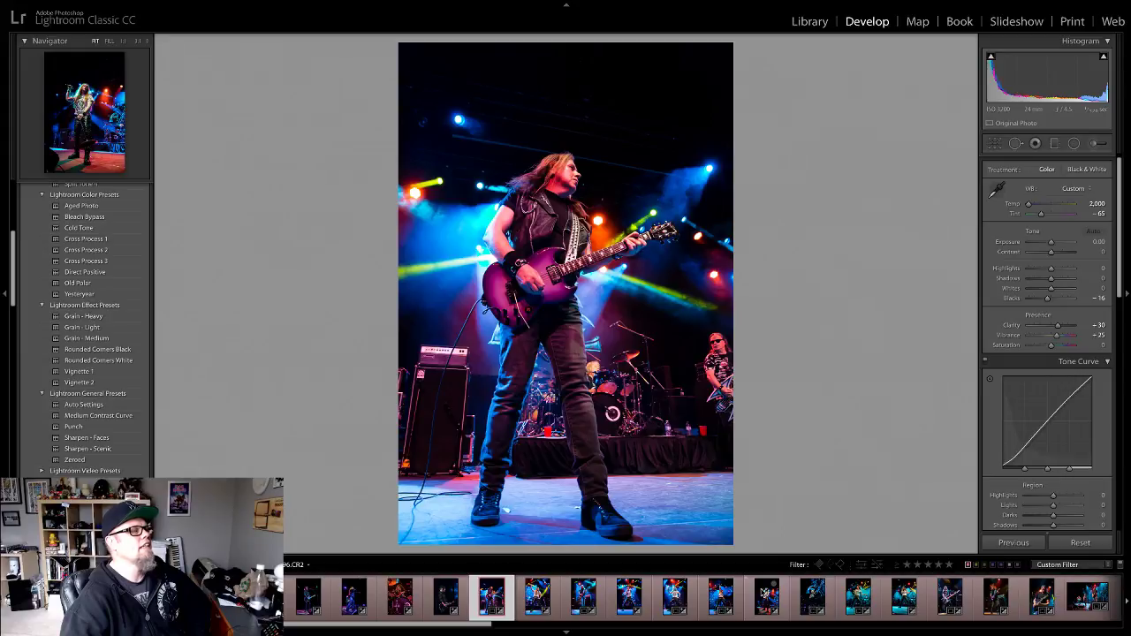
key(Left)
key(Right)
key(Right)
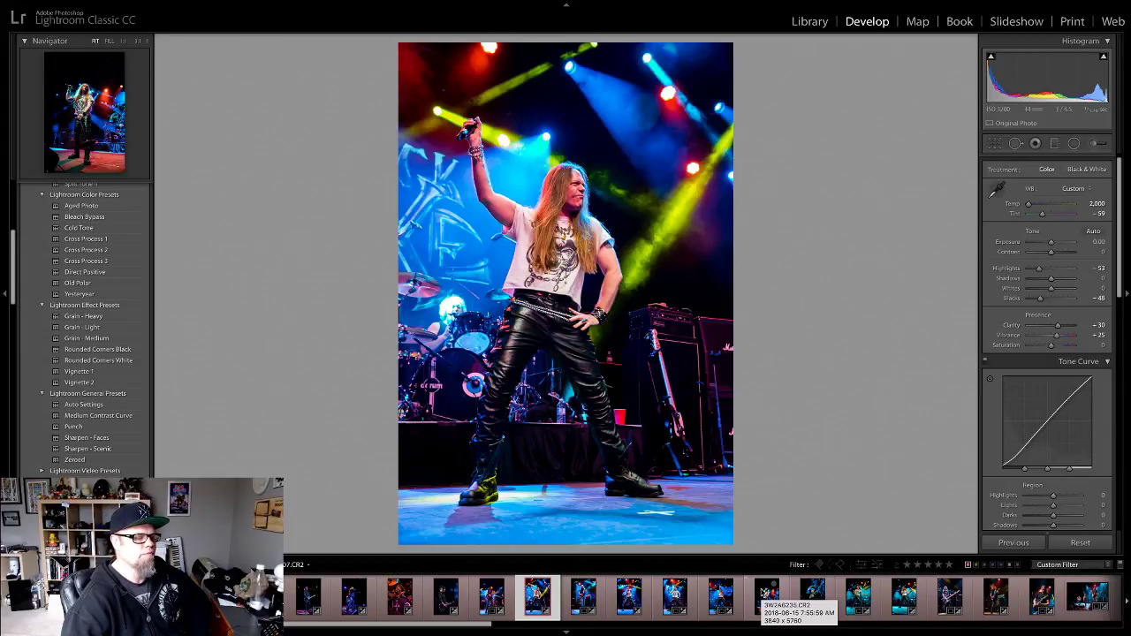
key(Left)
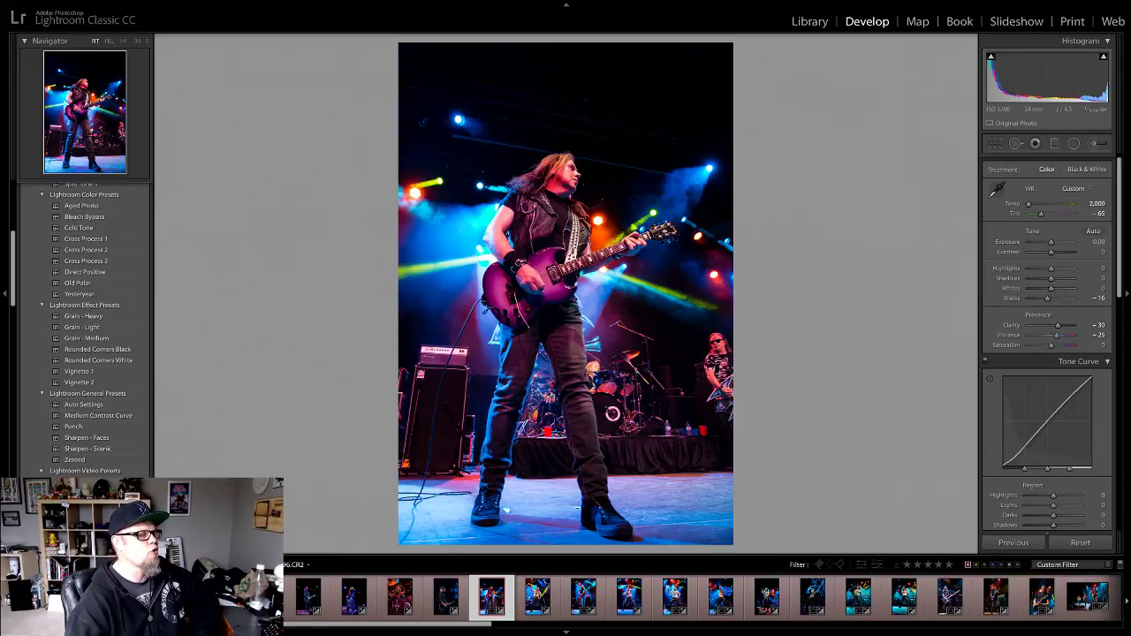
Step: Compare the neighbouring guitarist and singer photos and remove the red label from the guitarist shot with the drum kit behind him
click(529, 608)
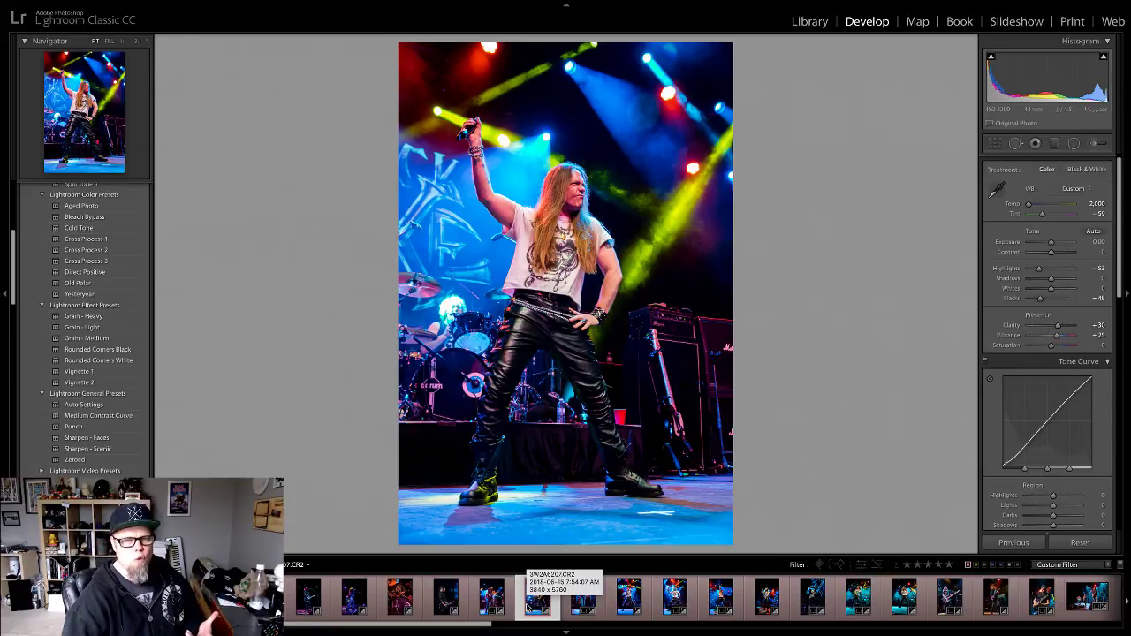
key(Right)
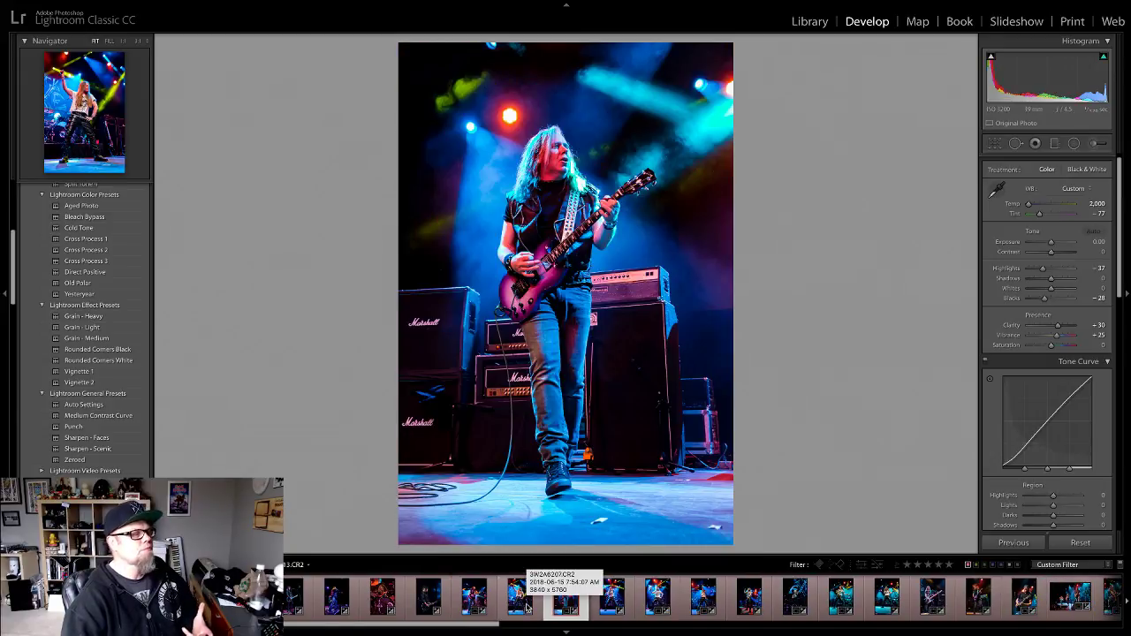
click(527, 607)
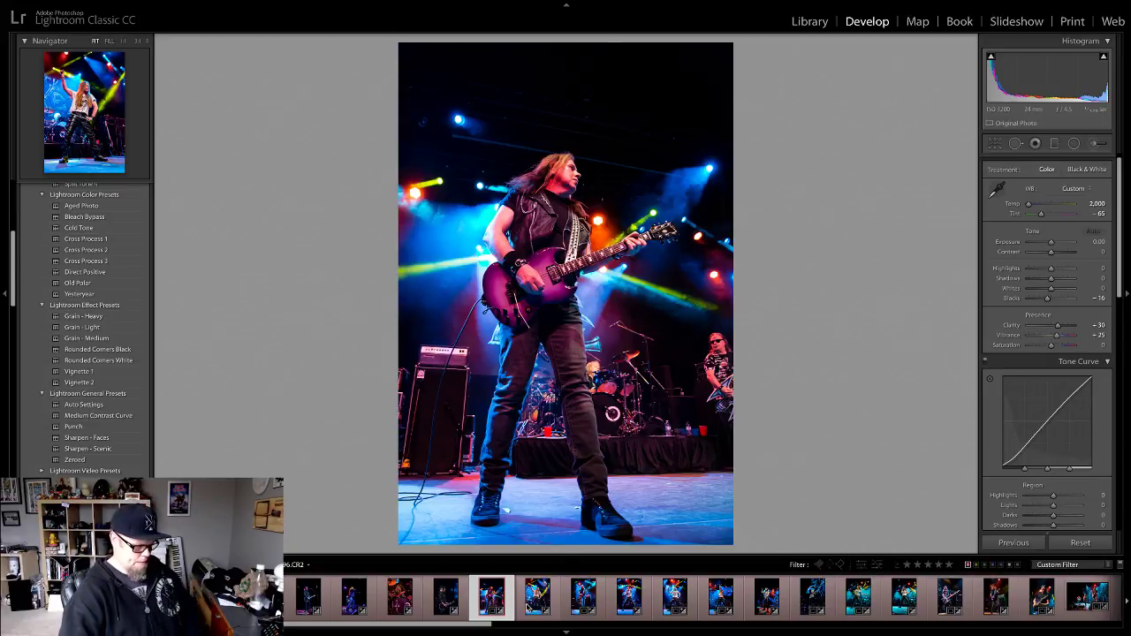
key(Right)
key(Right)
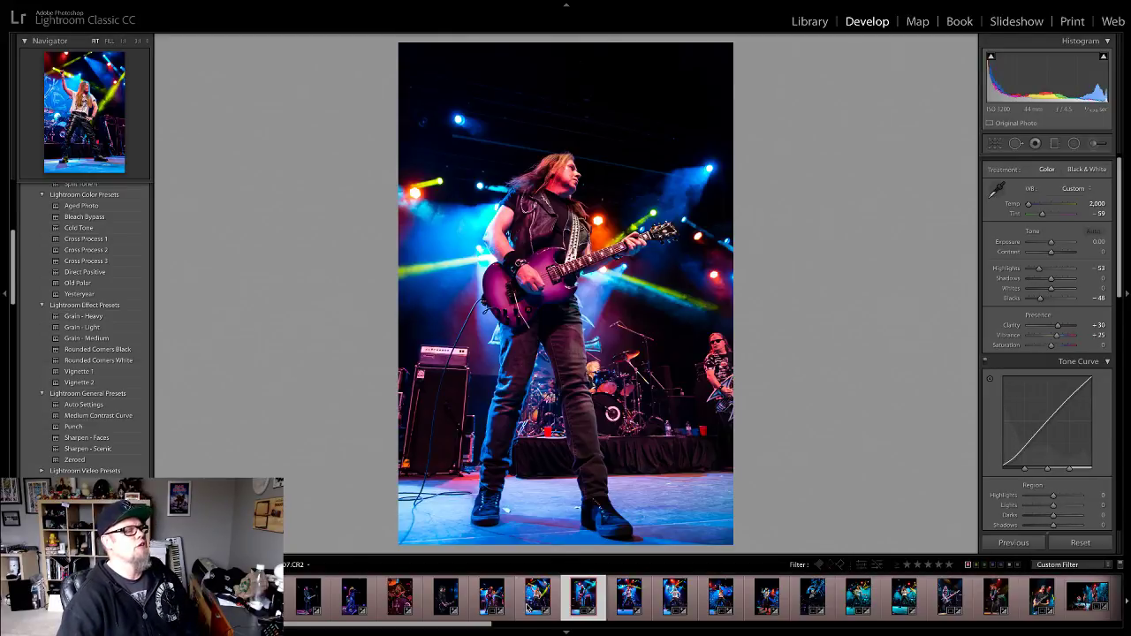
key(Left)
key(Left)
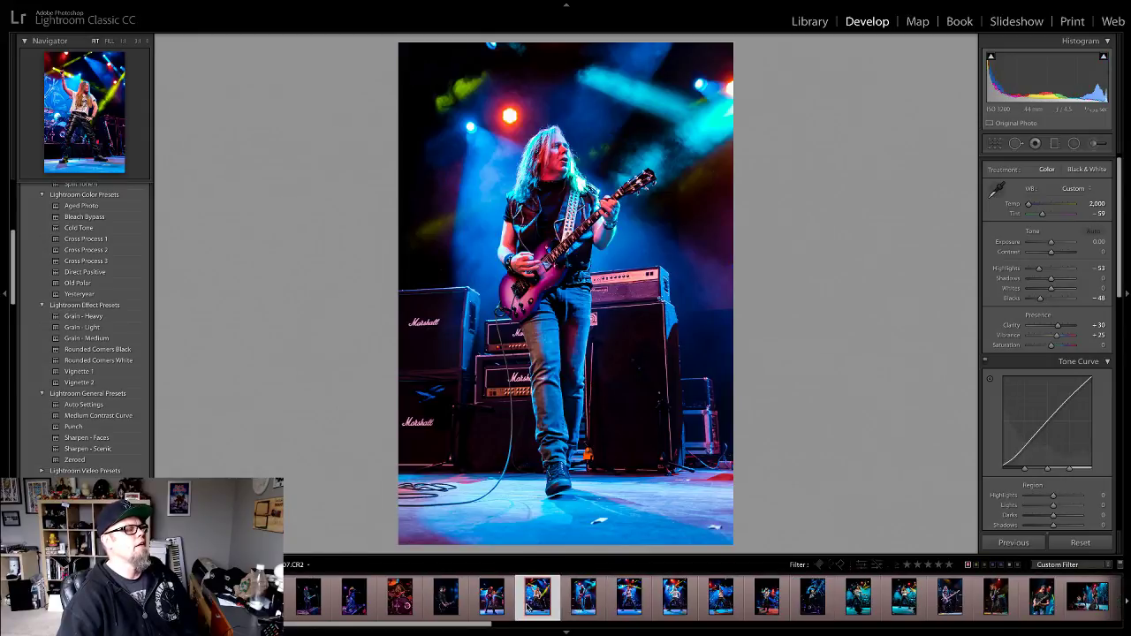
key(Left)
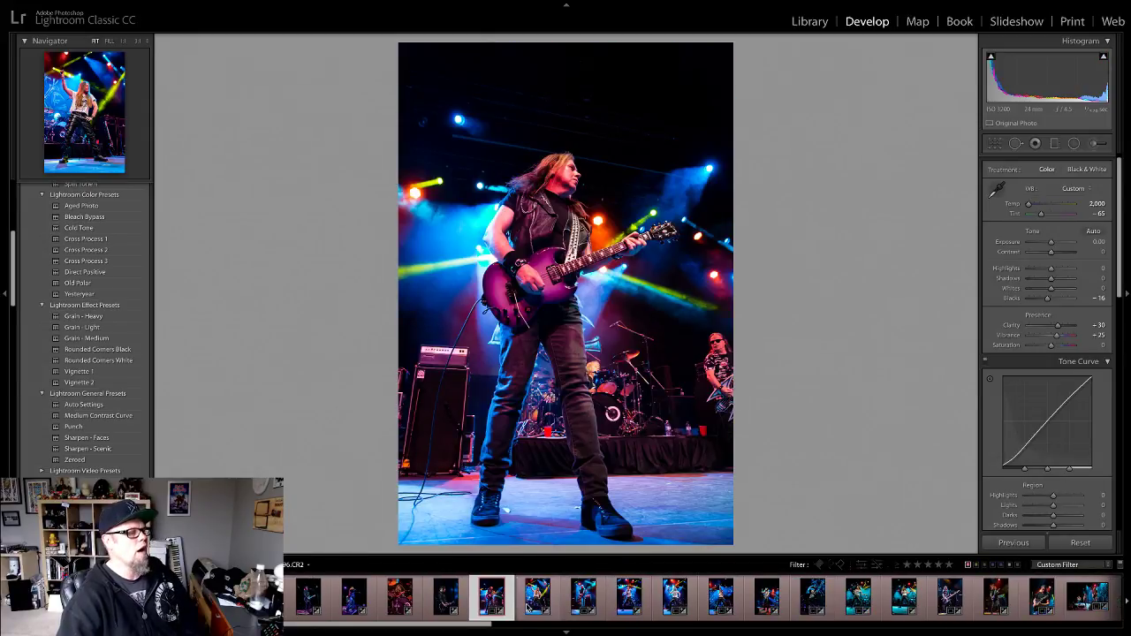
click(527, 608)
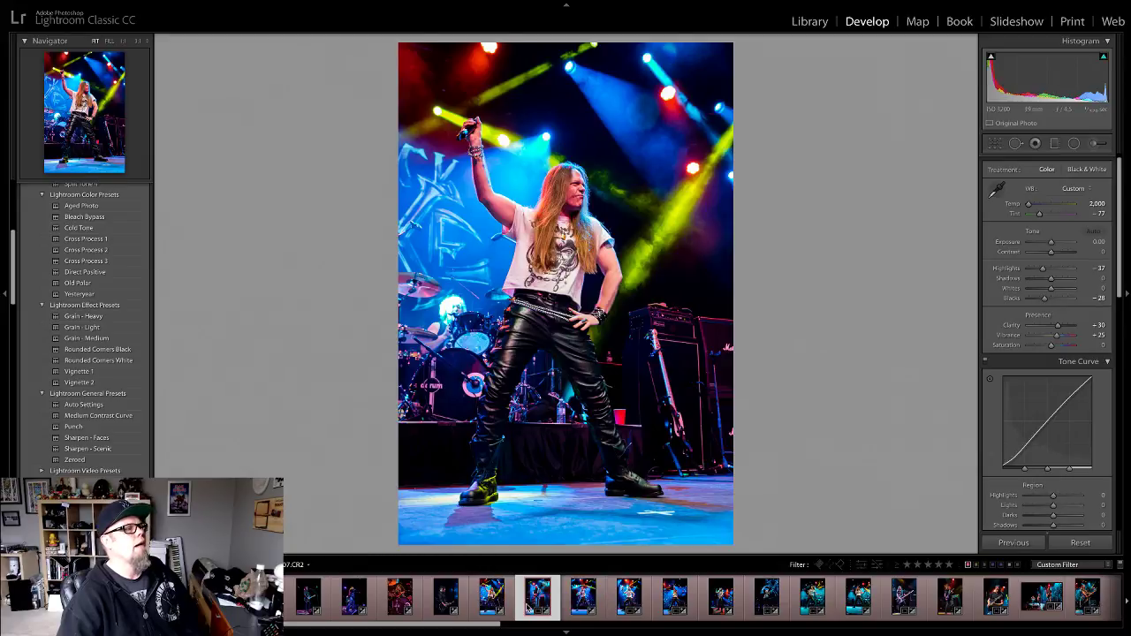
Step: Review the following singer photos and remove the red label from the dark shot of him holding the mic stand on the red floor
key(Right)
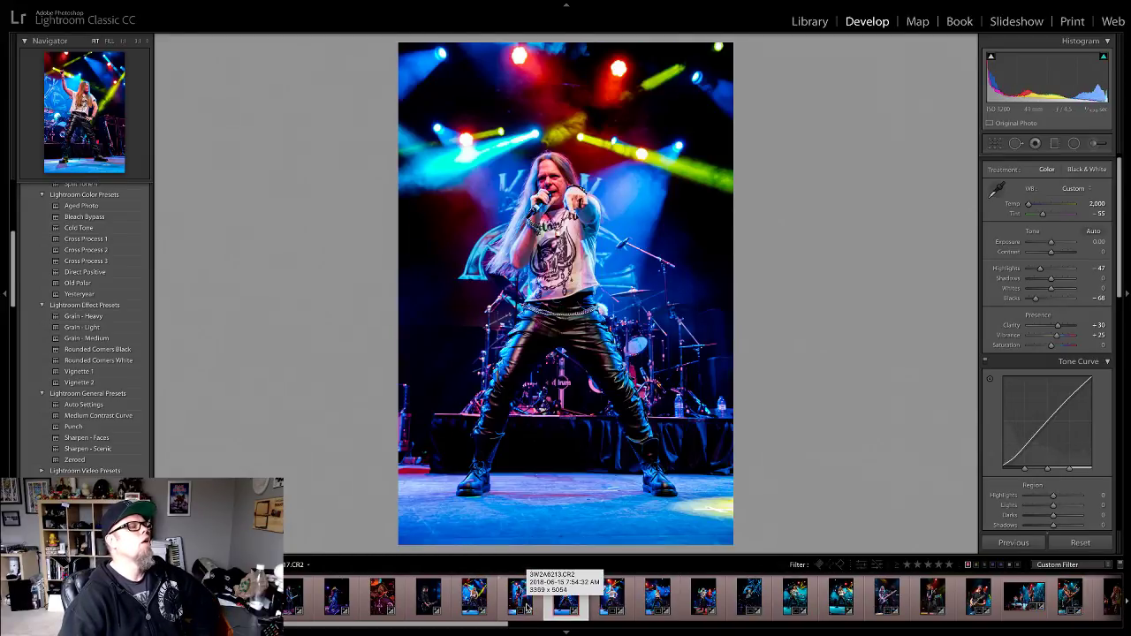
key(Right)
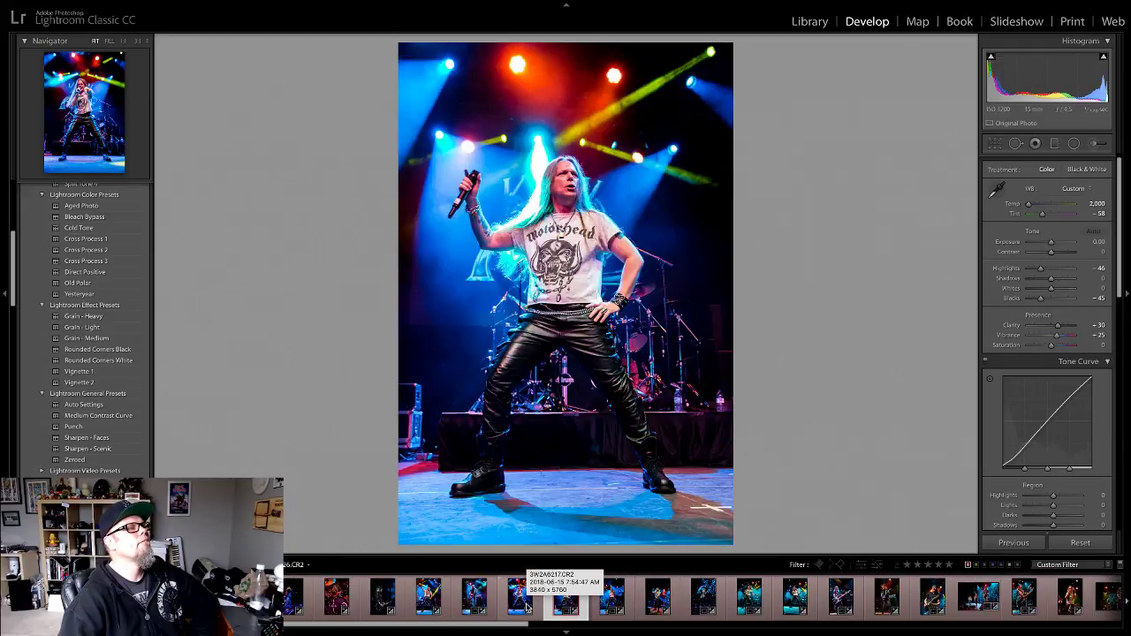
key(Right)
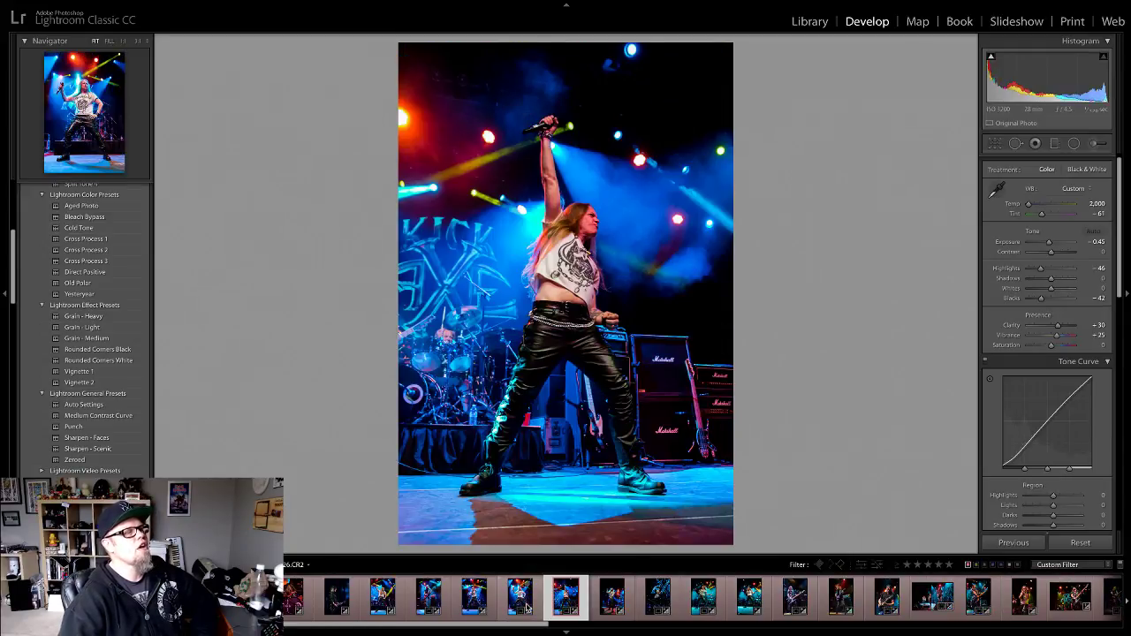
key(Right)
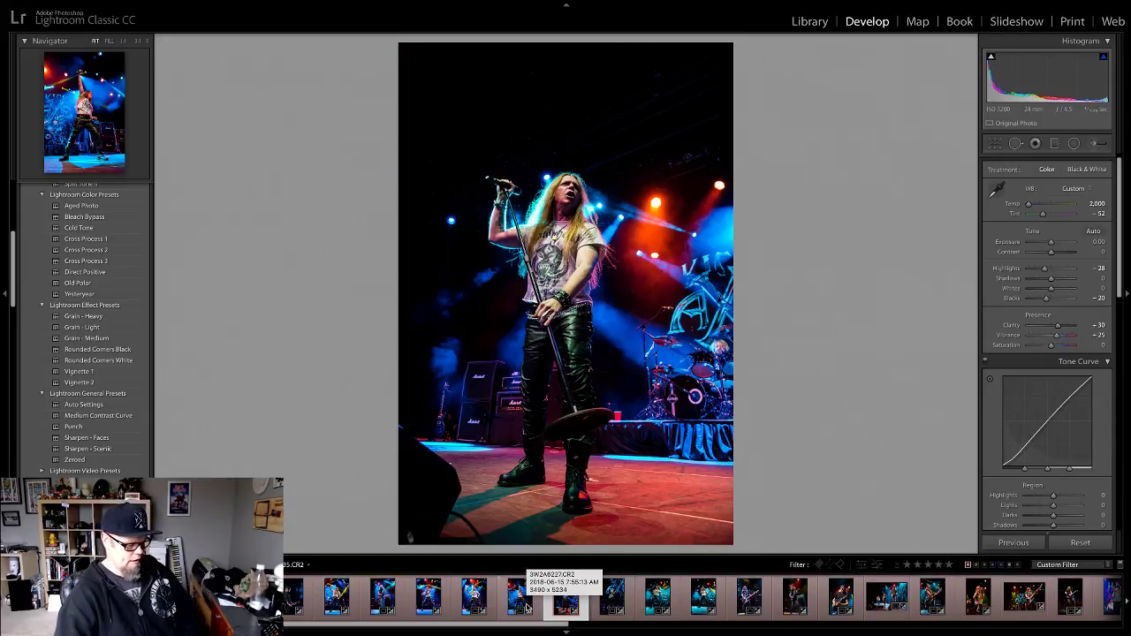
key(Right)
key(6)
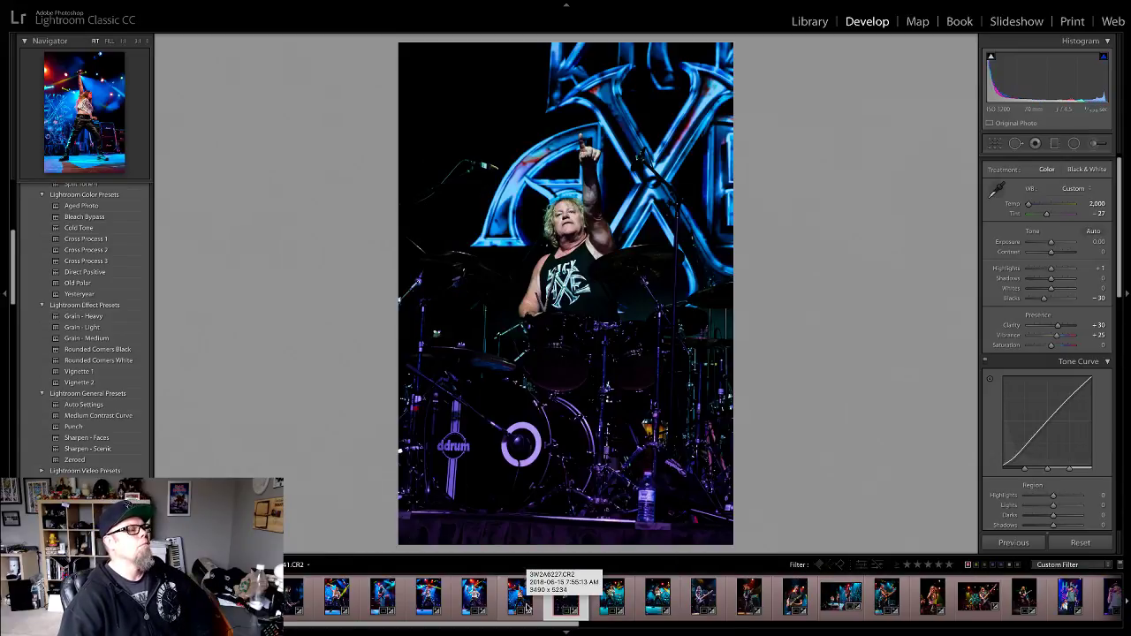
Step: Compare the drummer photo with the teal-lit photo of the singer leaning on his tilted mic stand
key(Right)
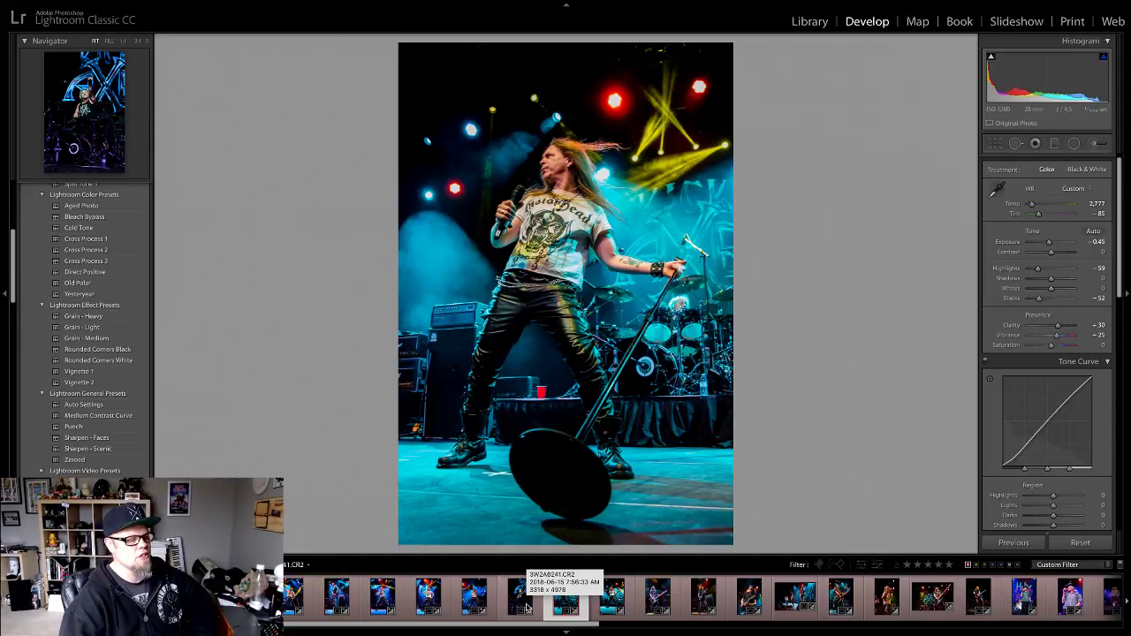
click(526, 607)
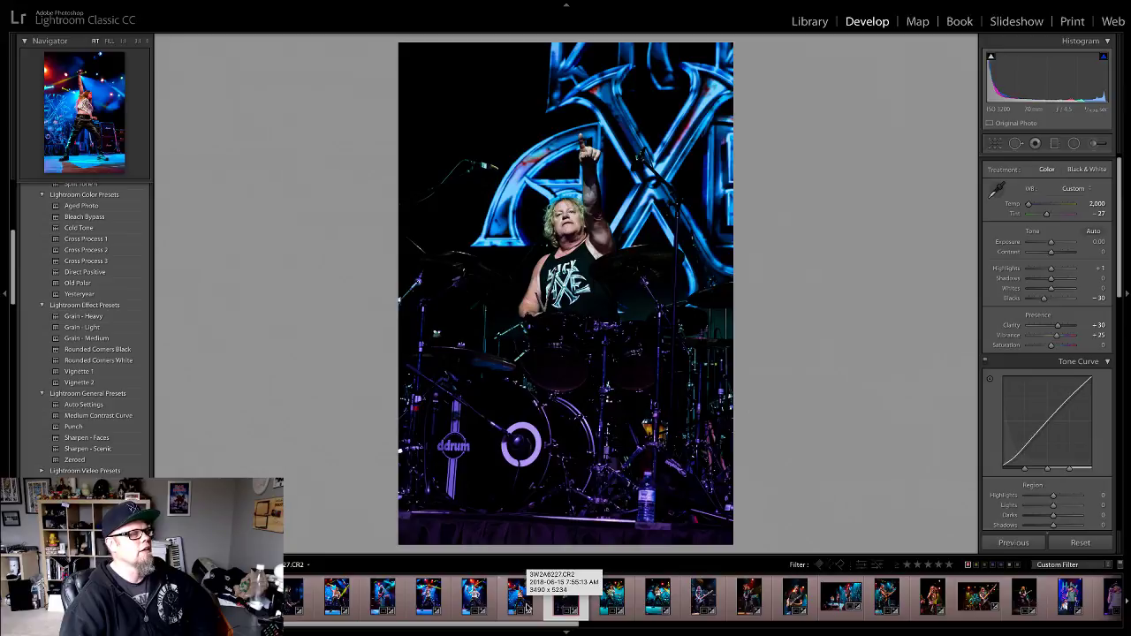
click(526, 608)
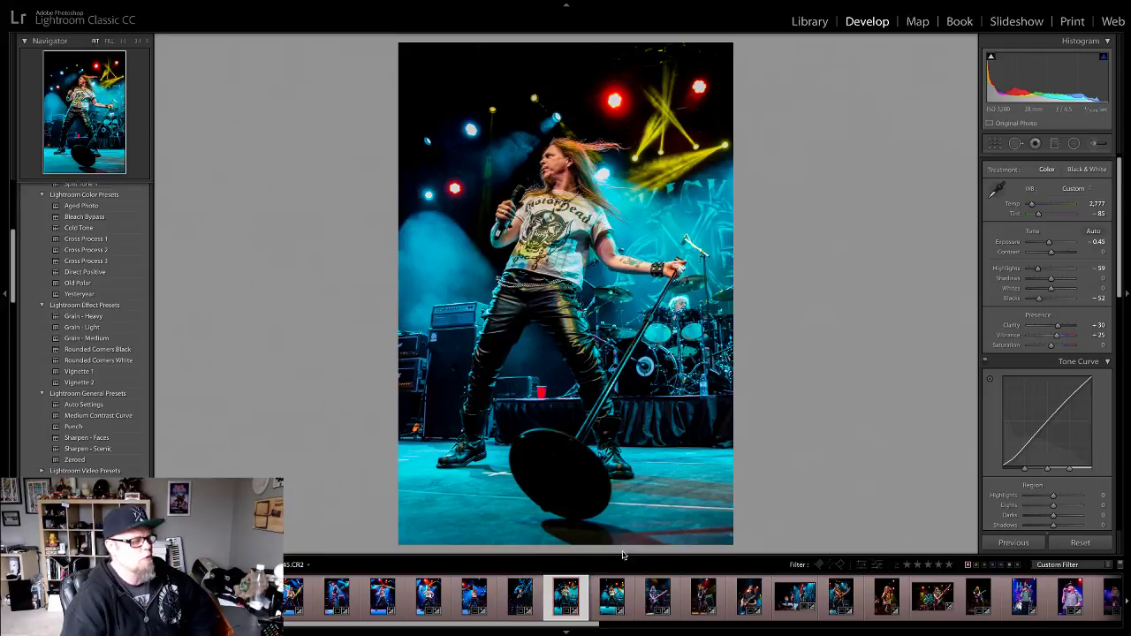
Step: Review the blue-lit singer photos back to the one with his mic raised and his other hand on his hip beside the drum kit
key(Left)
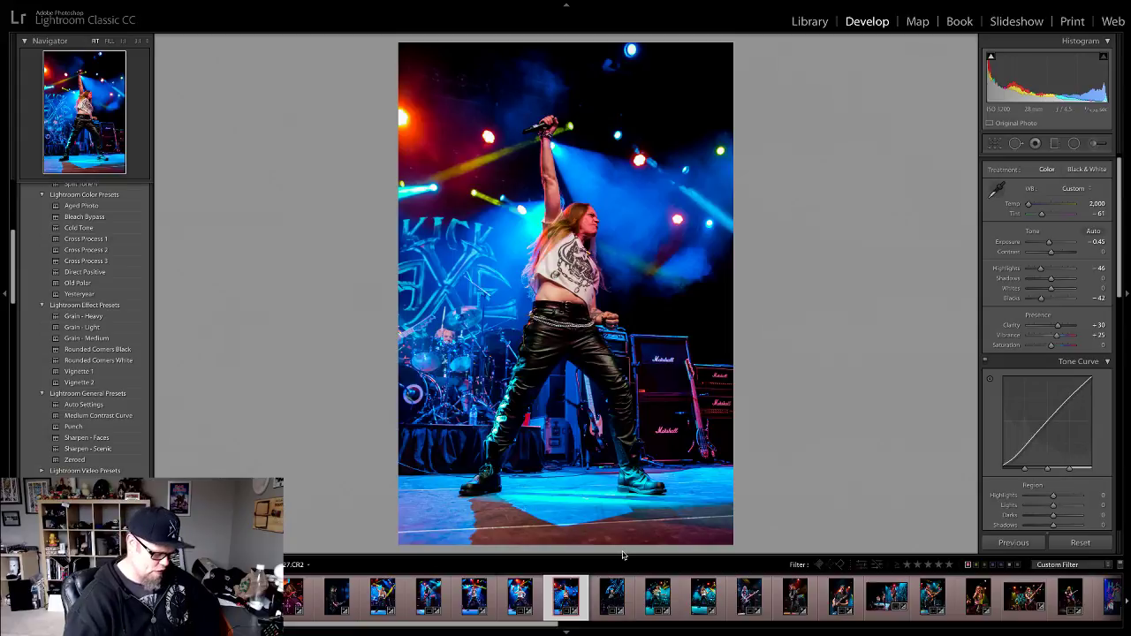
key(Left)
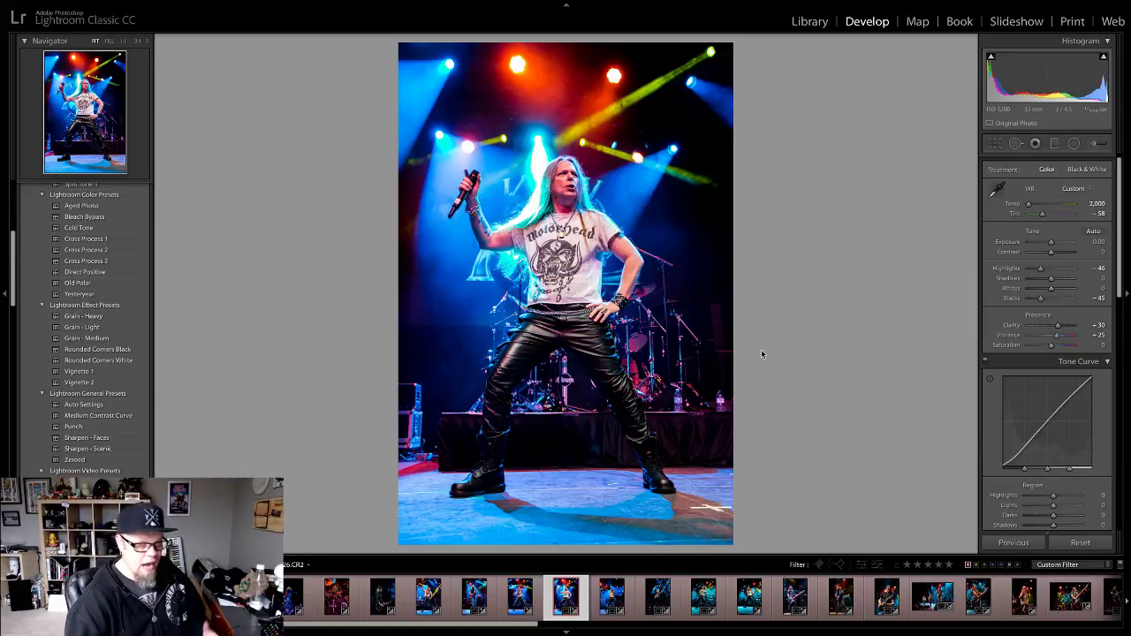
key(Left)
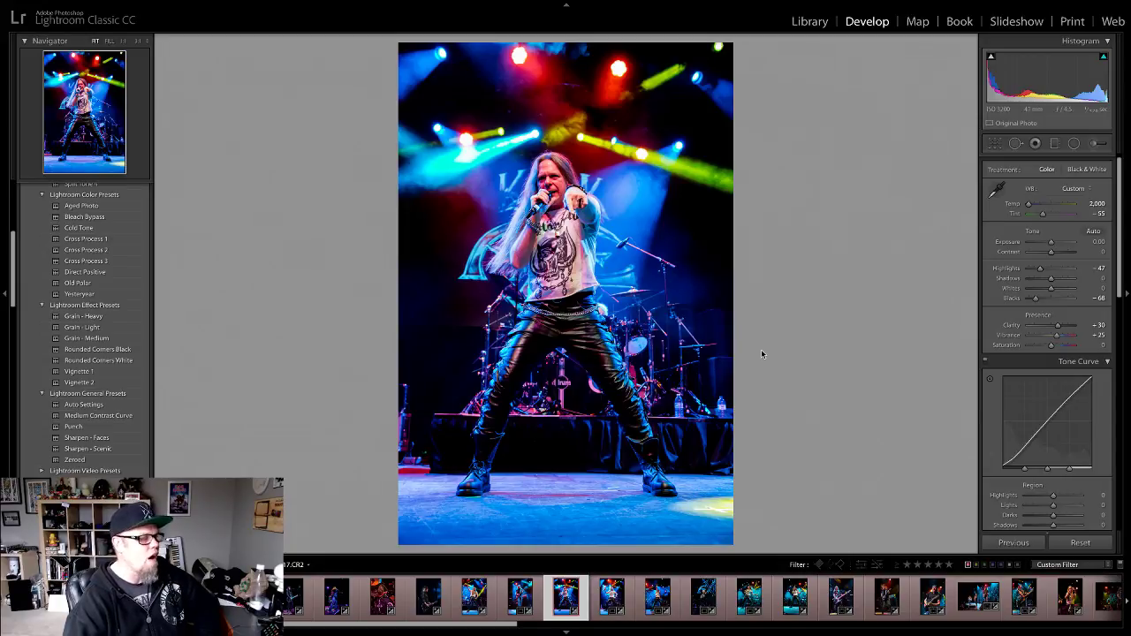
key(Left)
key(Left)
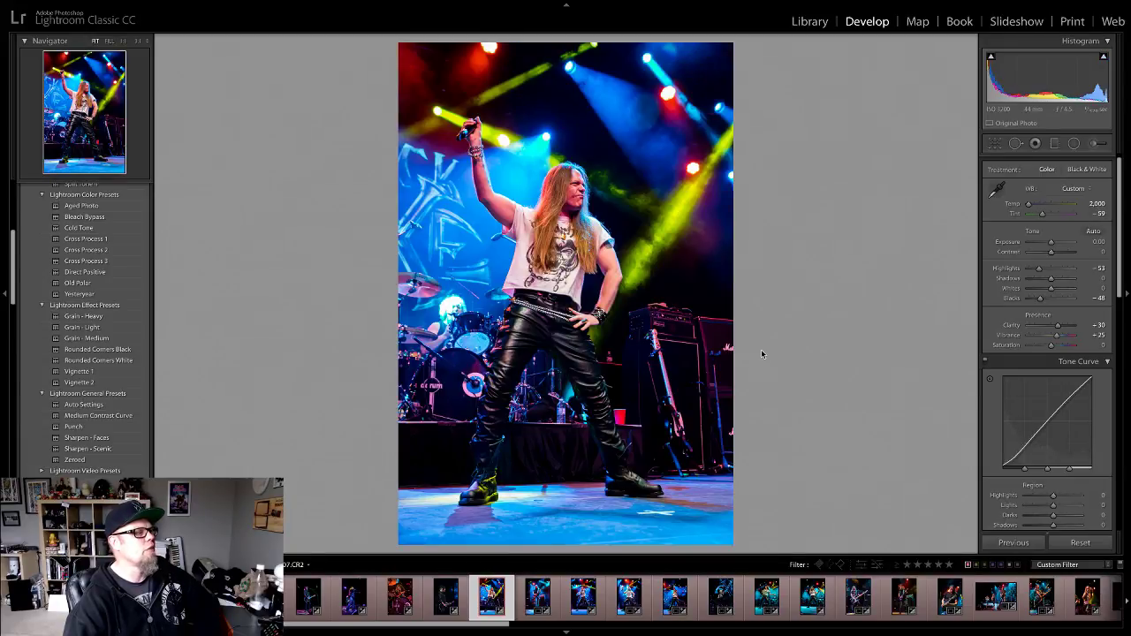
Step: Compare the blue-lit guitarist and singer photos with the drummer shot and the singer leaning on his tilted mic stand
key(Right)
key(Right)
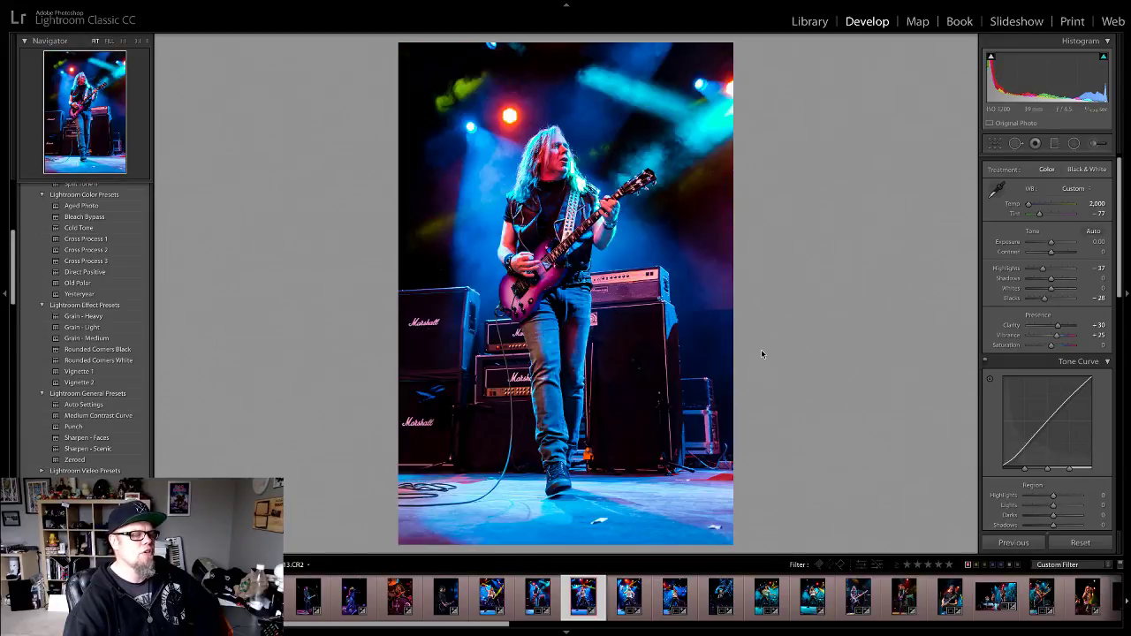
key(Right)
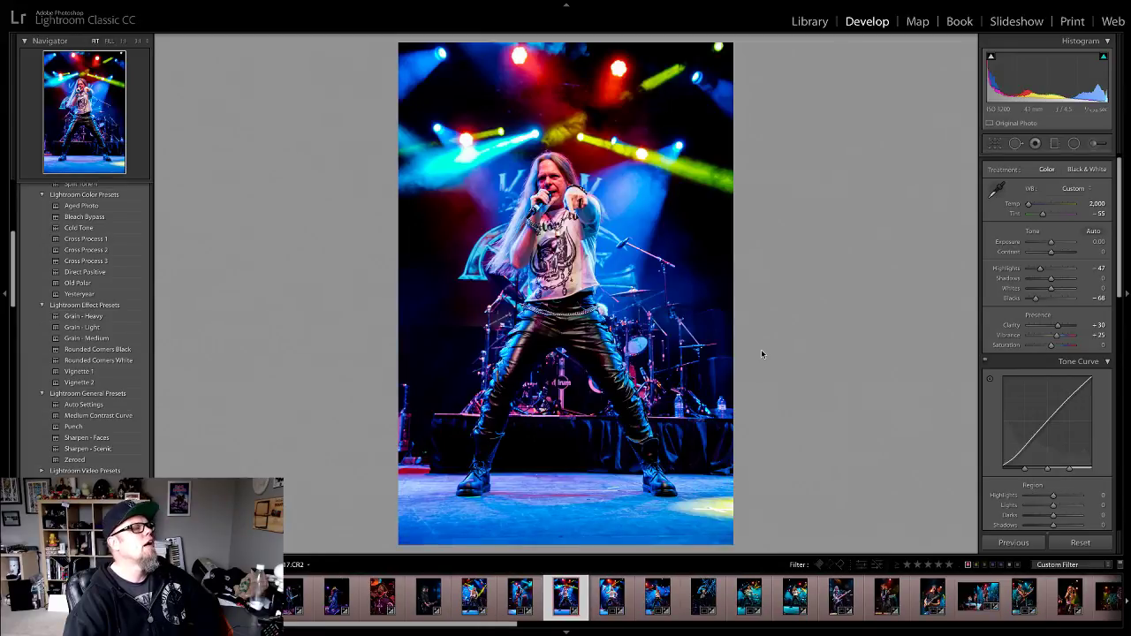
key(Right)
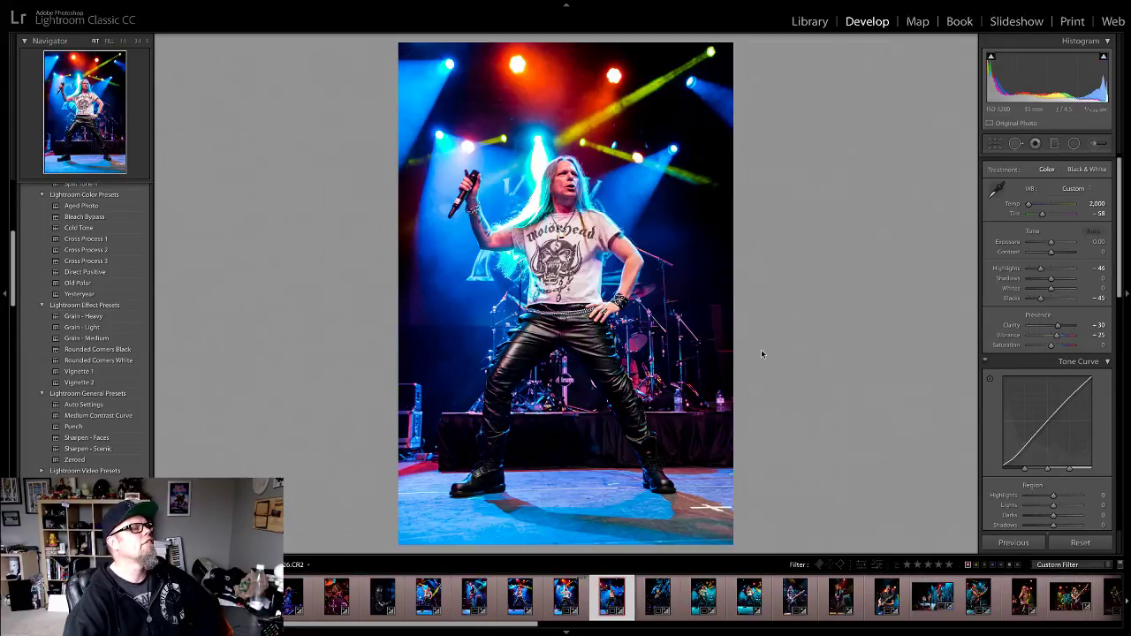
key(Right)
key(Left)
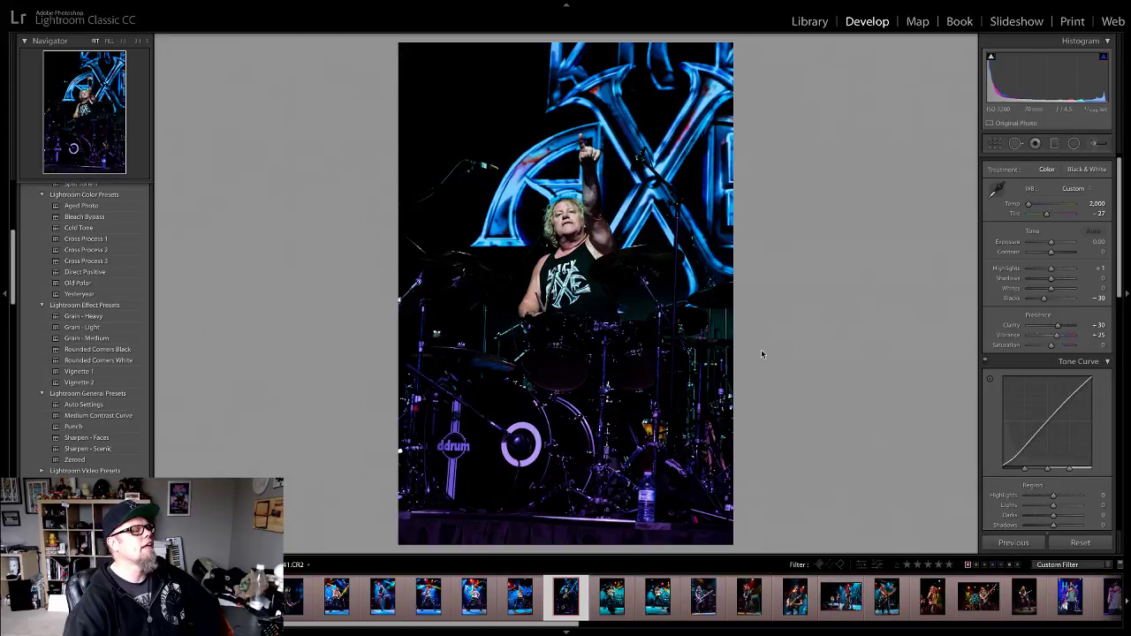
key(Left)
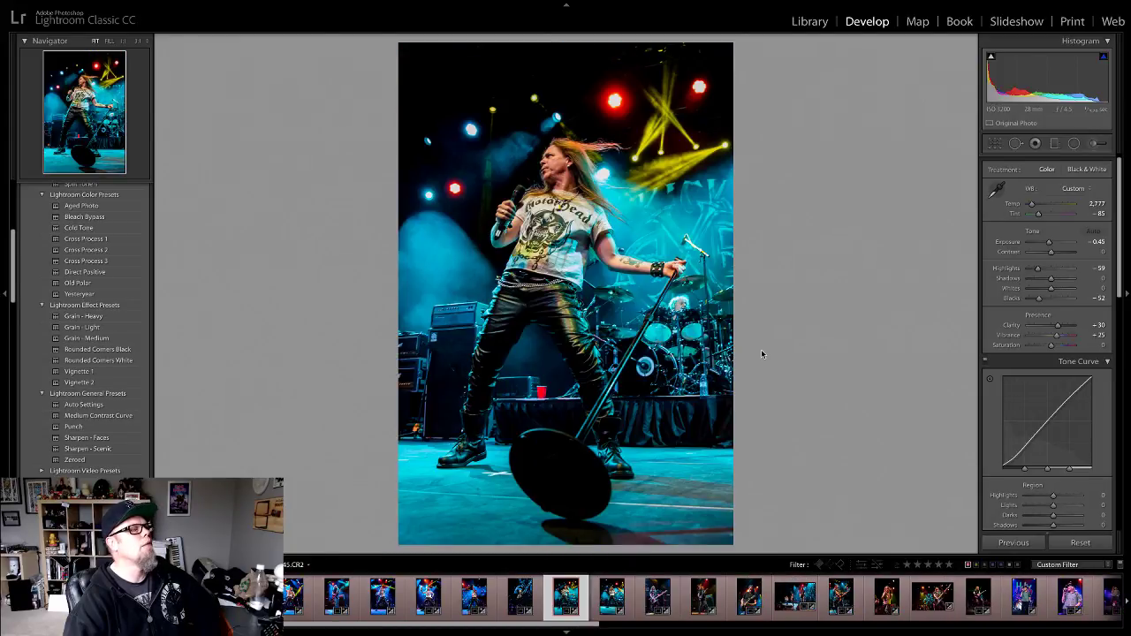
Step: Review the teal-lit singer, the laughing bassist, the guitarist with flying hair, the bandana guitarist and the wide band shot
key(Right)
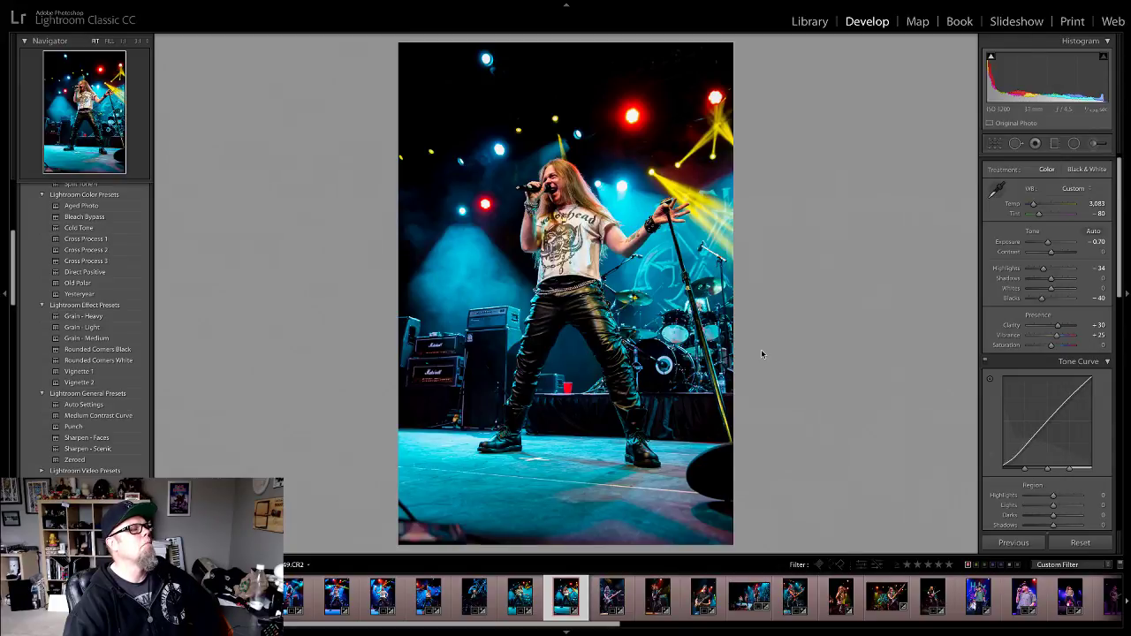
key(Right)
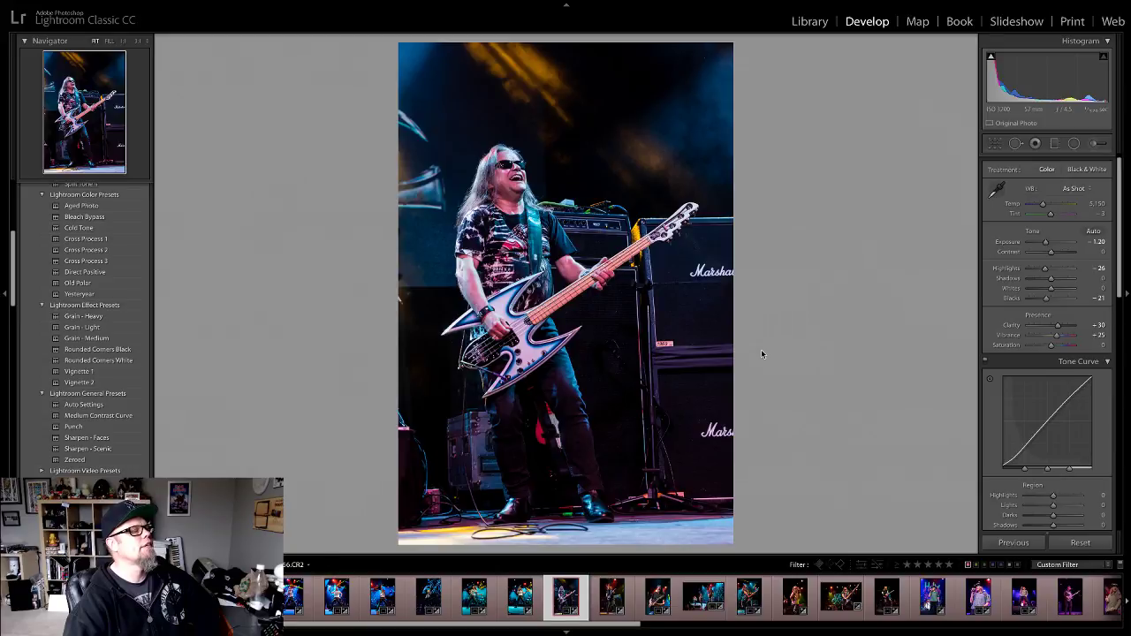
key(Right)
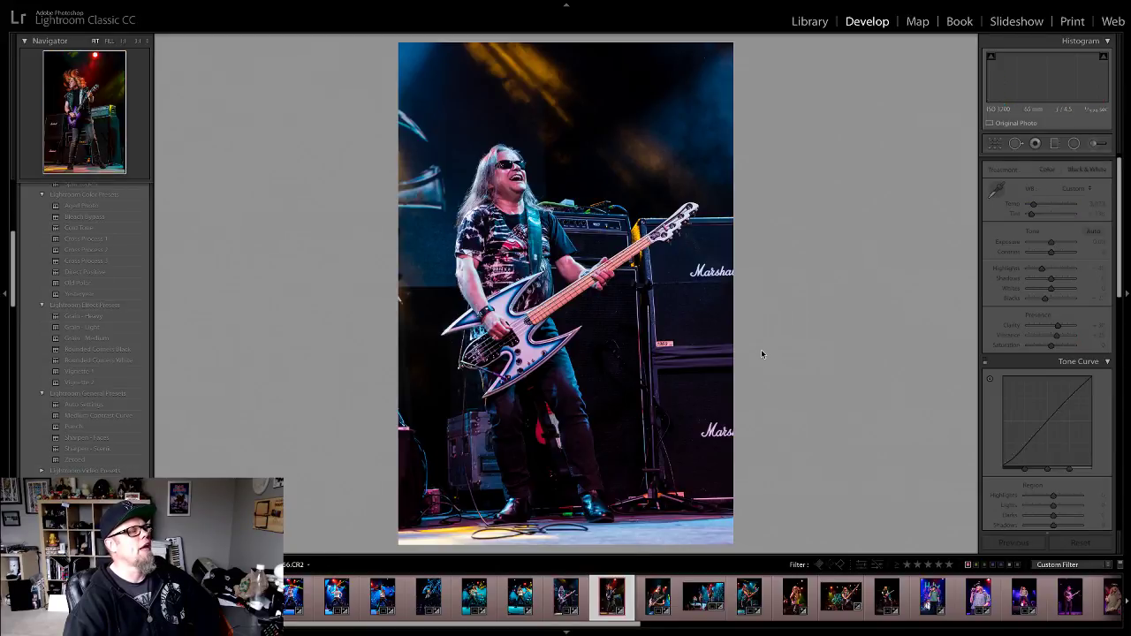
key(Left)
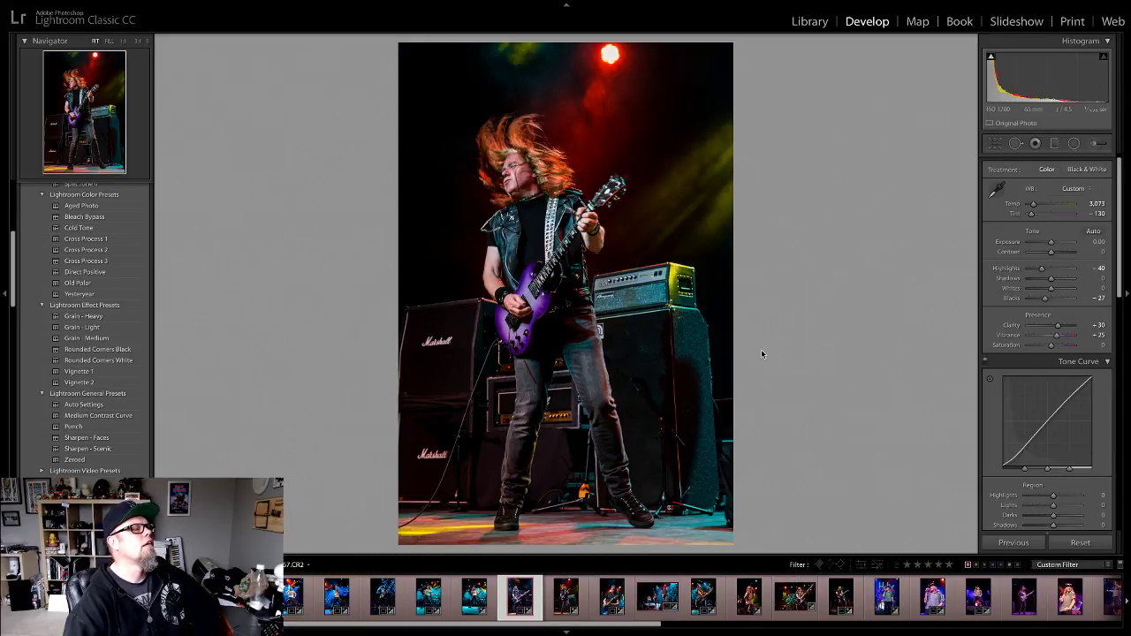
key(Right)
key(Right)
key(Right)
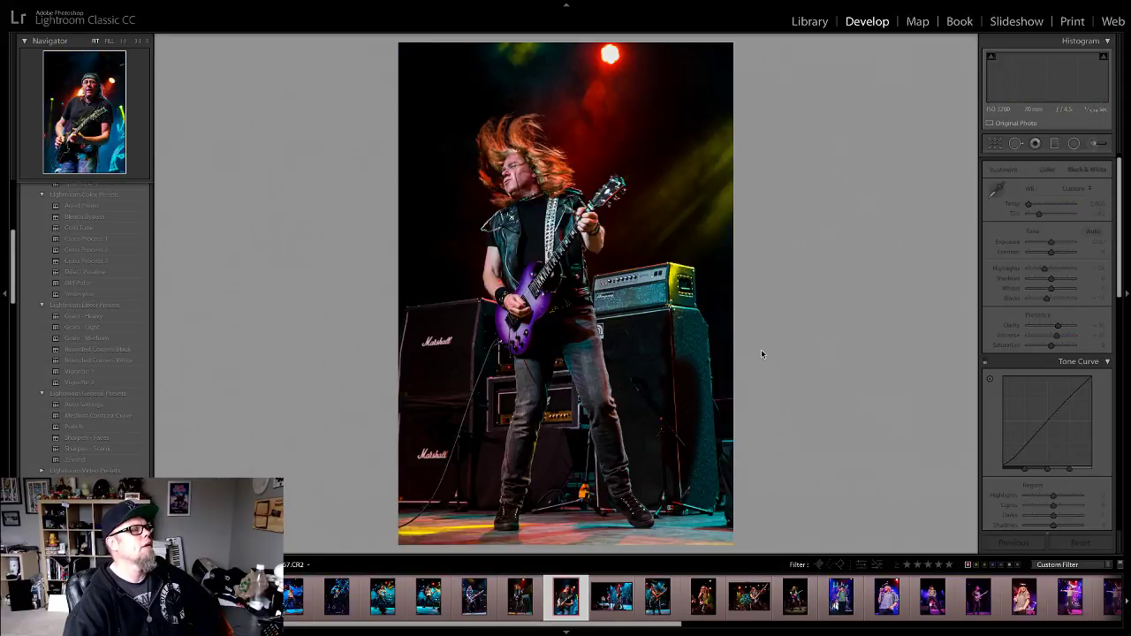
key(Right)
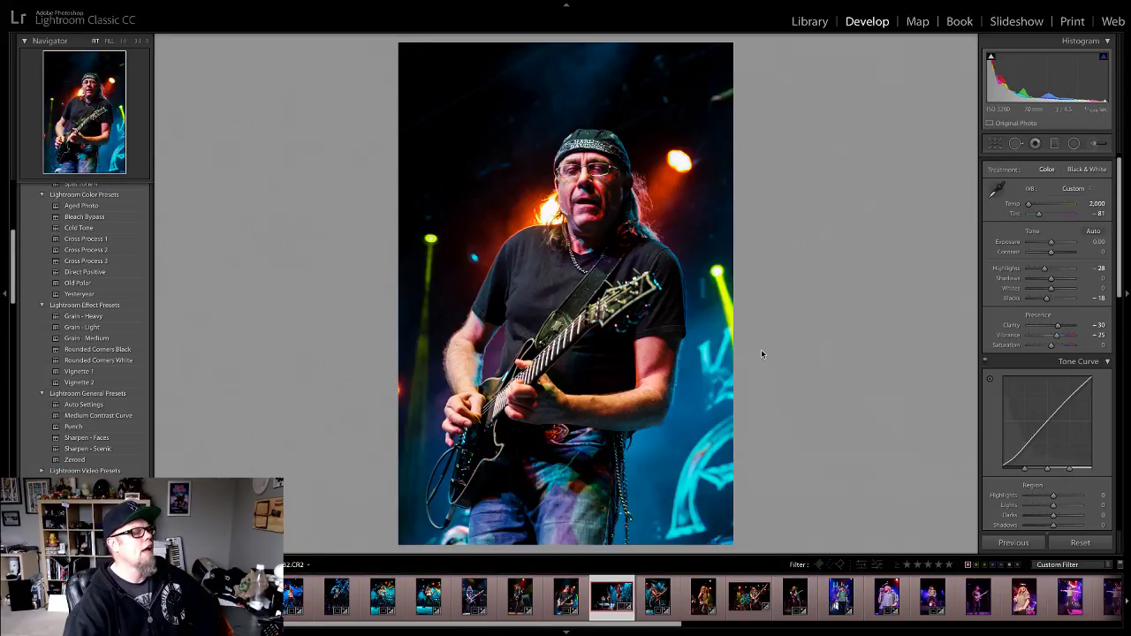
Step: Compare the dark-lit photos of the singer reaching out, the bassist by the Kick Axe logo and the guitarist under green beams
key(Right)
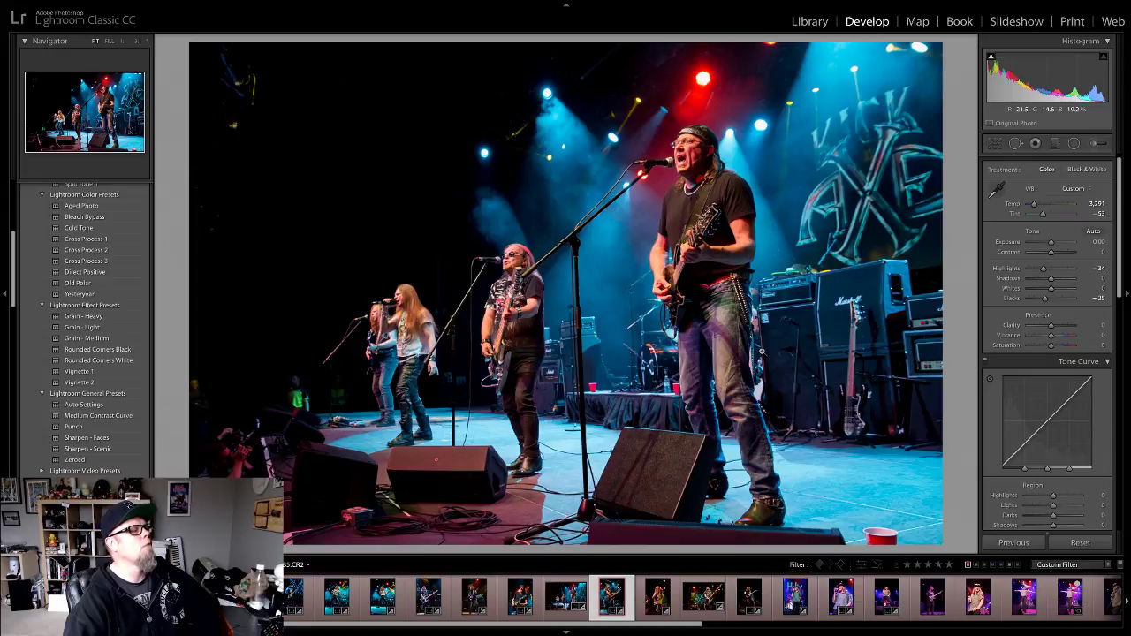
key(Right)
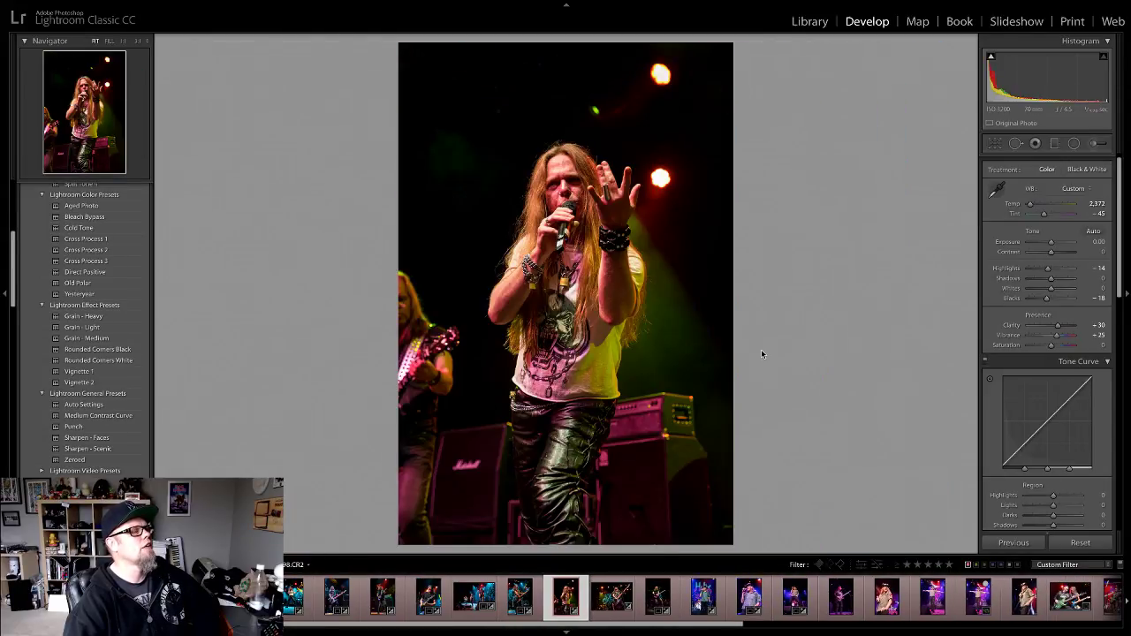
key(Right)
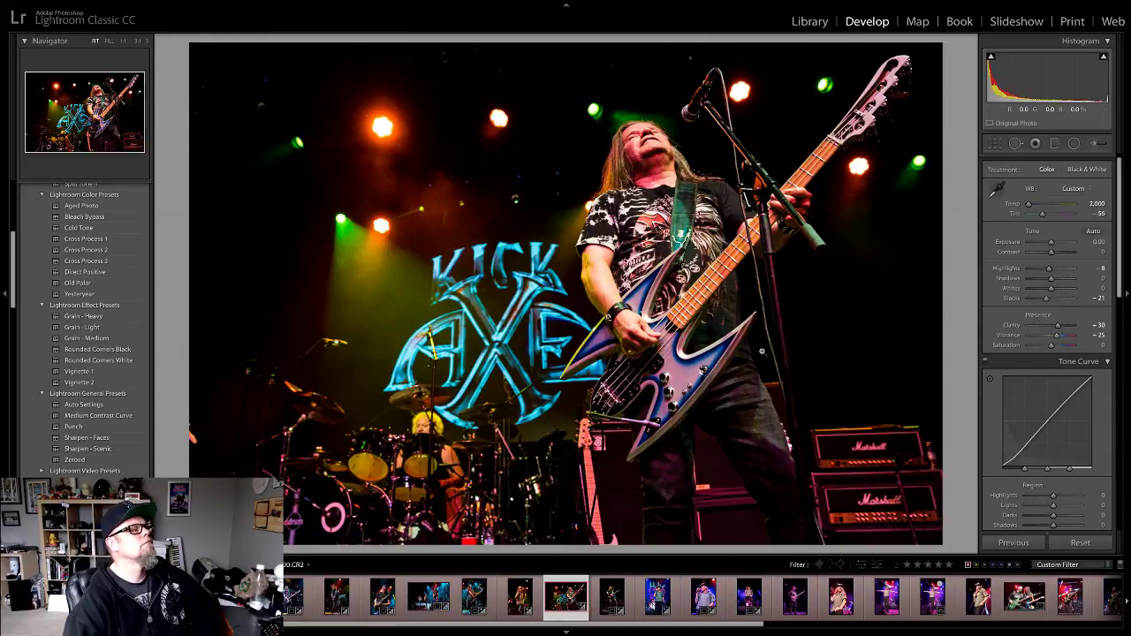
key(Right)
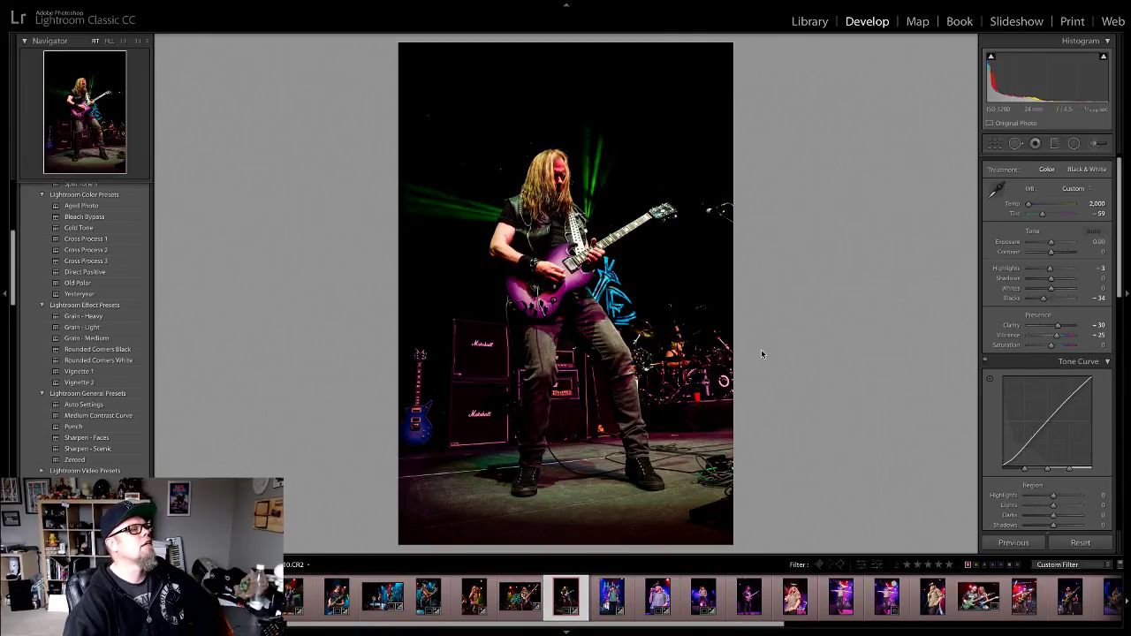
key(Right)
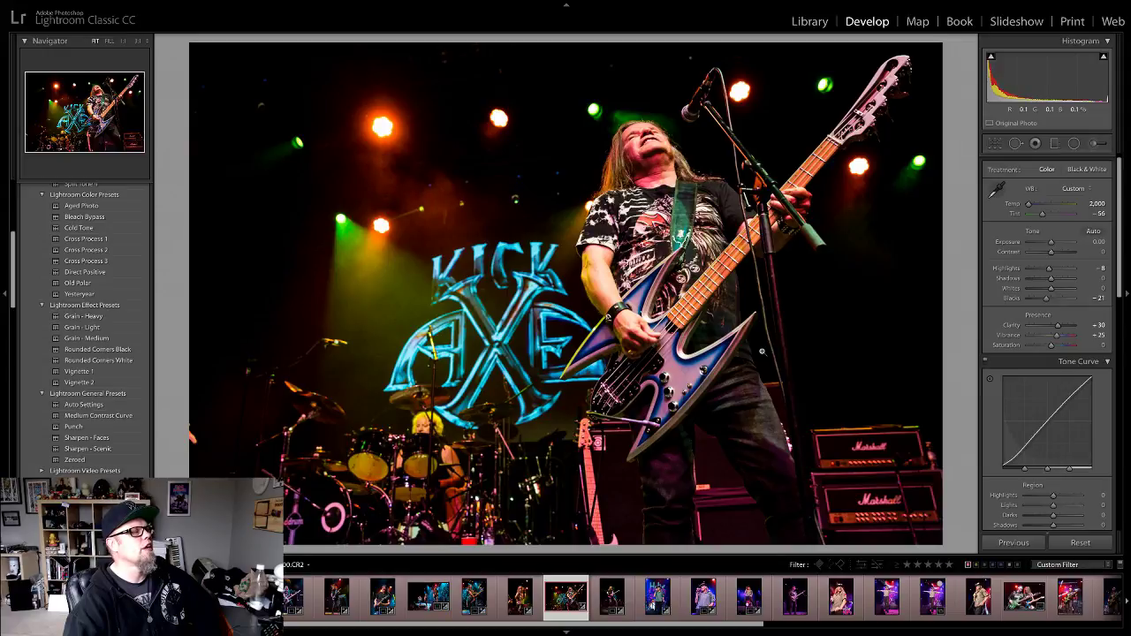
key(Right)
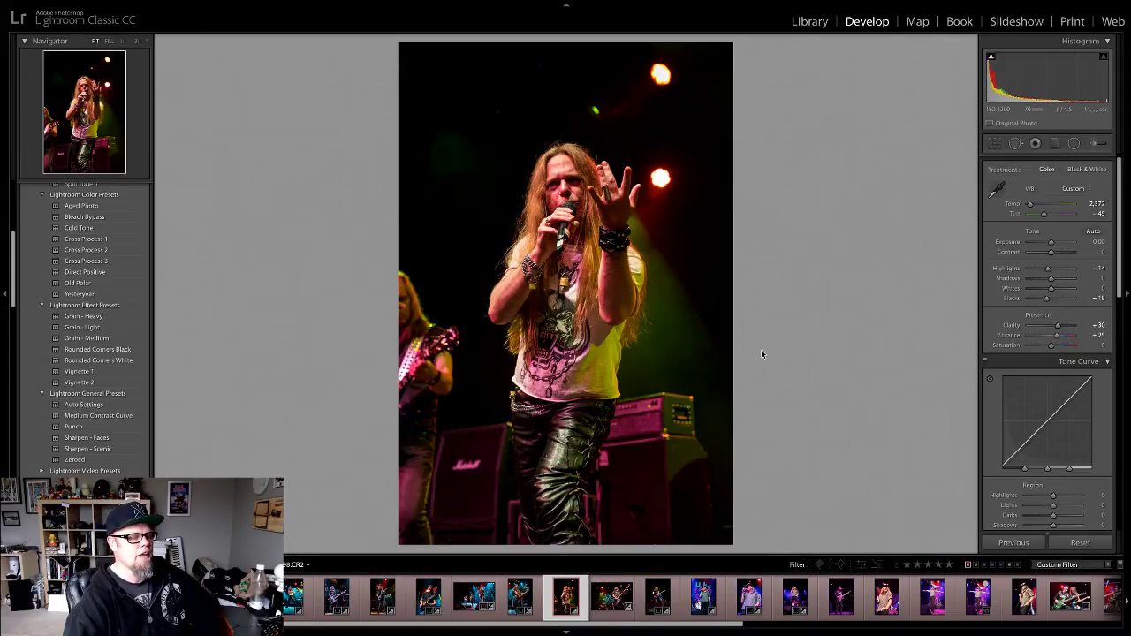
key(Right)
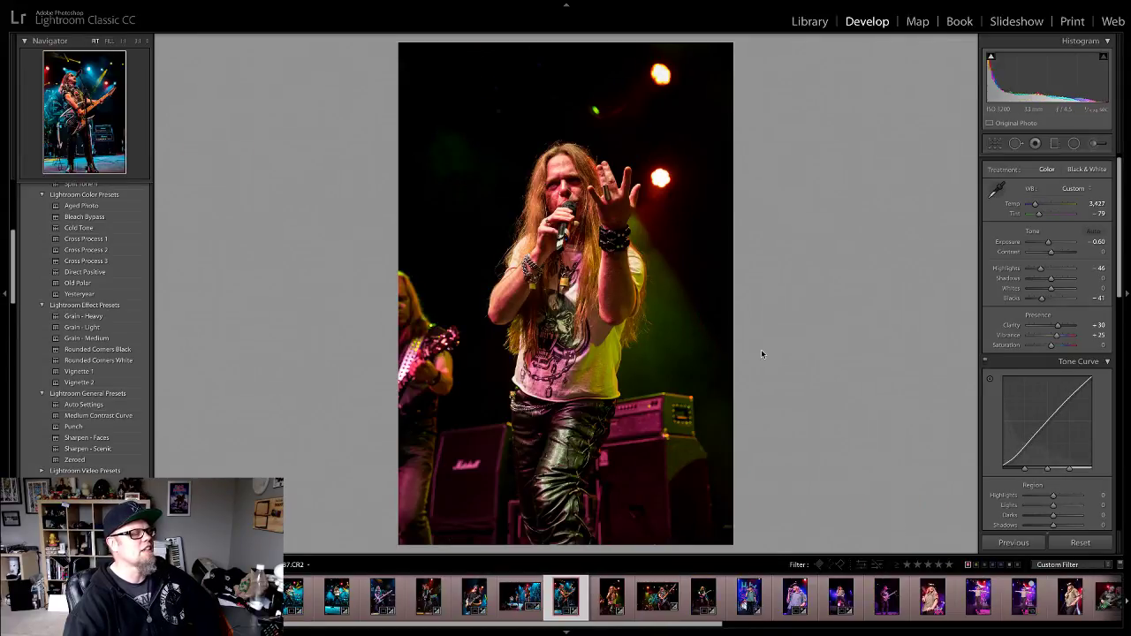
key(Right)
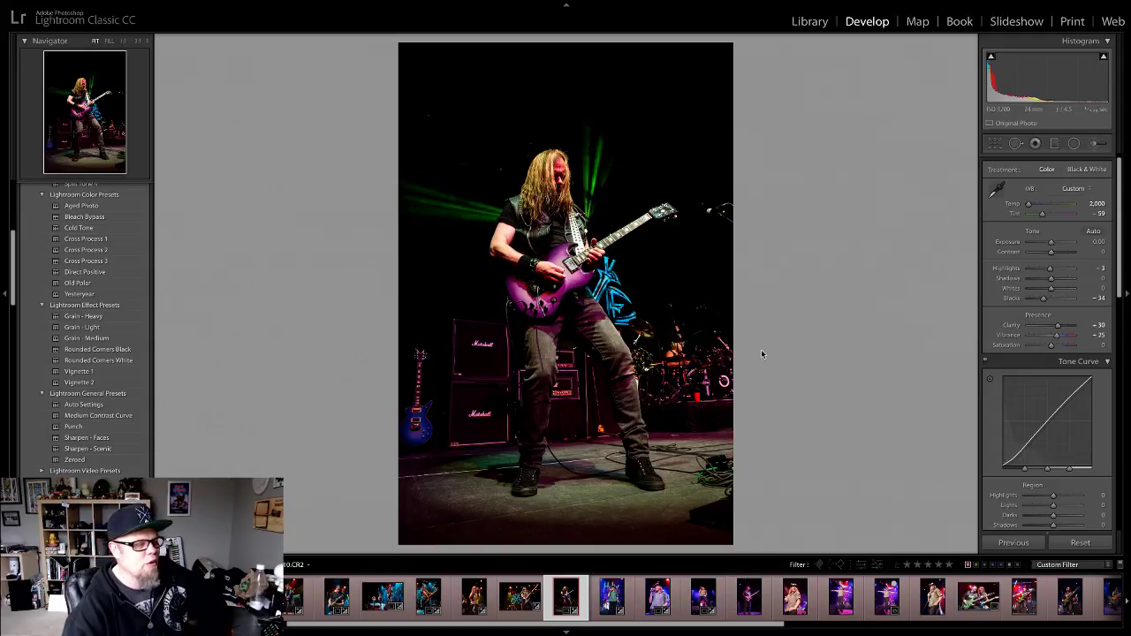
Step: Recheck the edits backwards from the bassist by the Kick Axe logo to the guitarist with flying hair
key(Left)
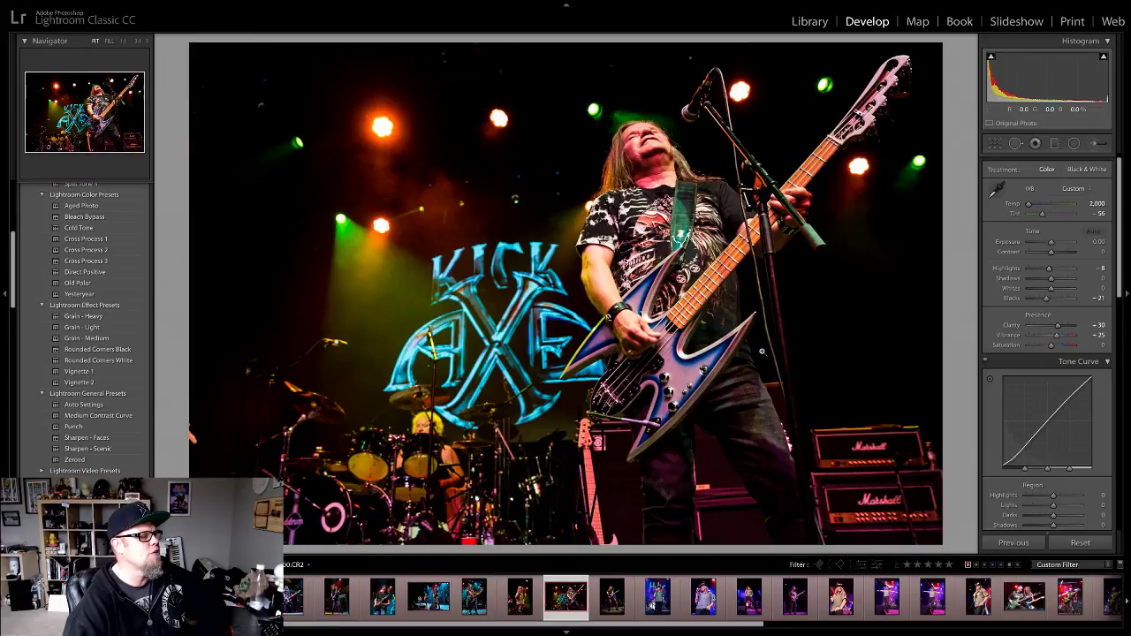
key(Left)
key(Left)
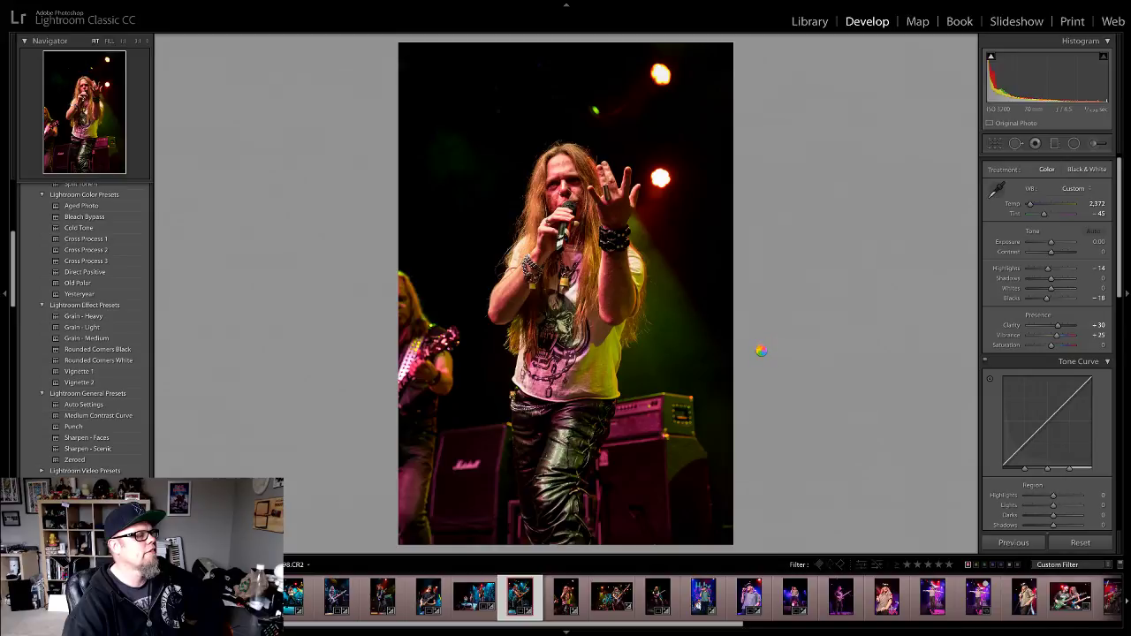
key(Left)
key(Right)
key(Right)
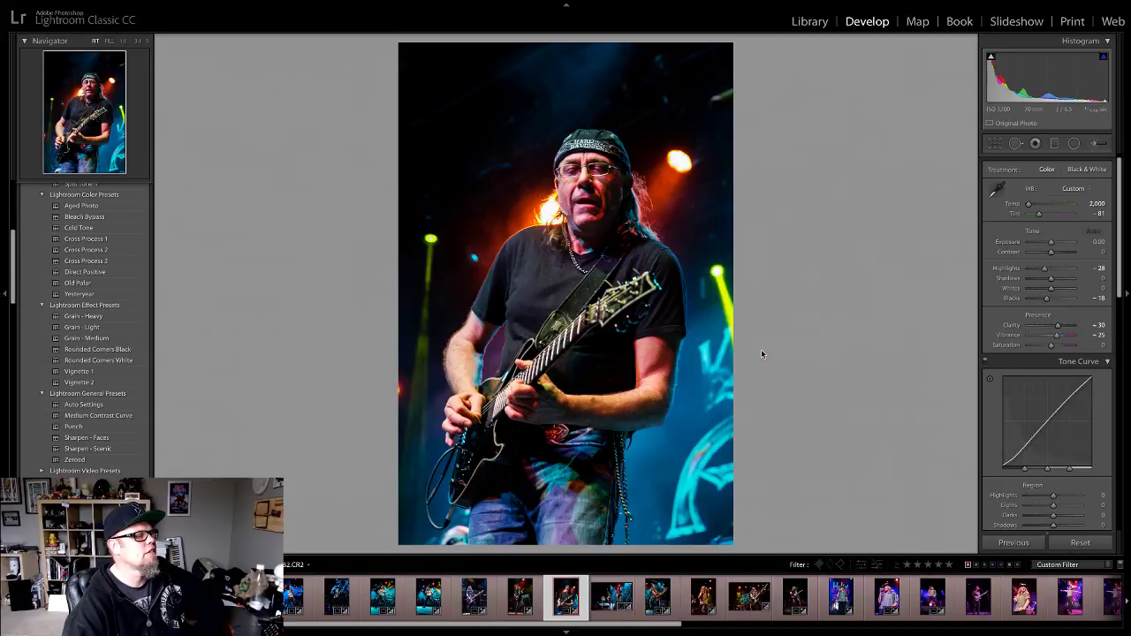
key(Left)
key(Left)
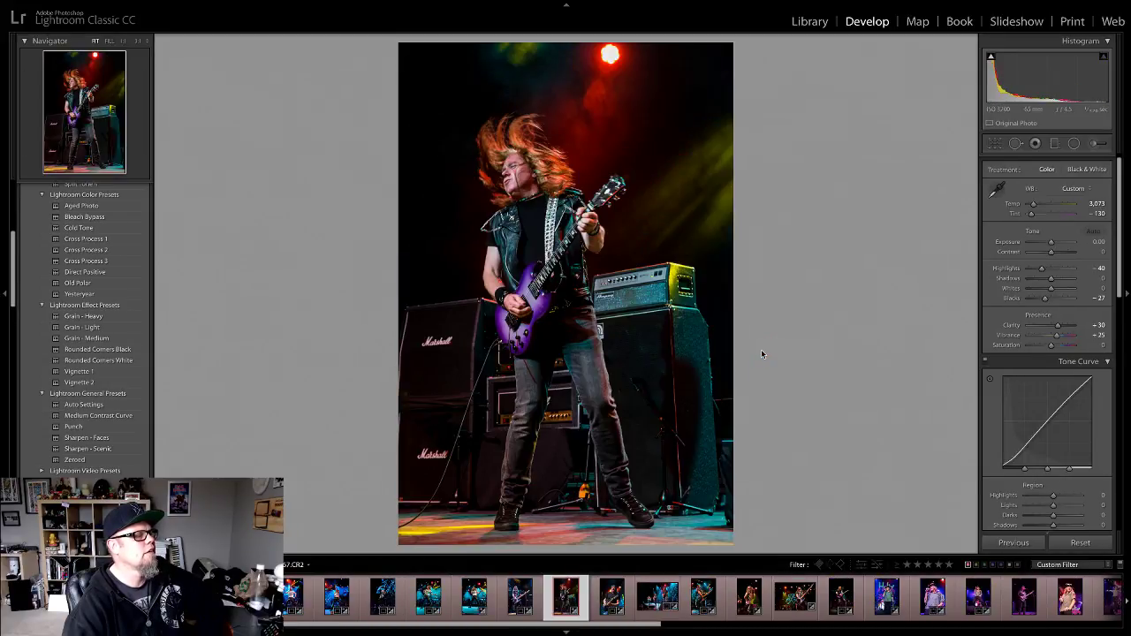
Step: Revisit the earlier photos from the laughing bassist through the drummer back to the first blue-lit singer photo
key(Right)
key(Right)
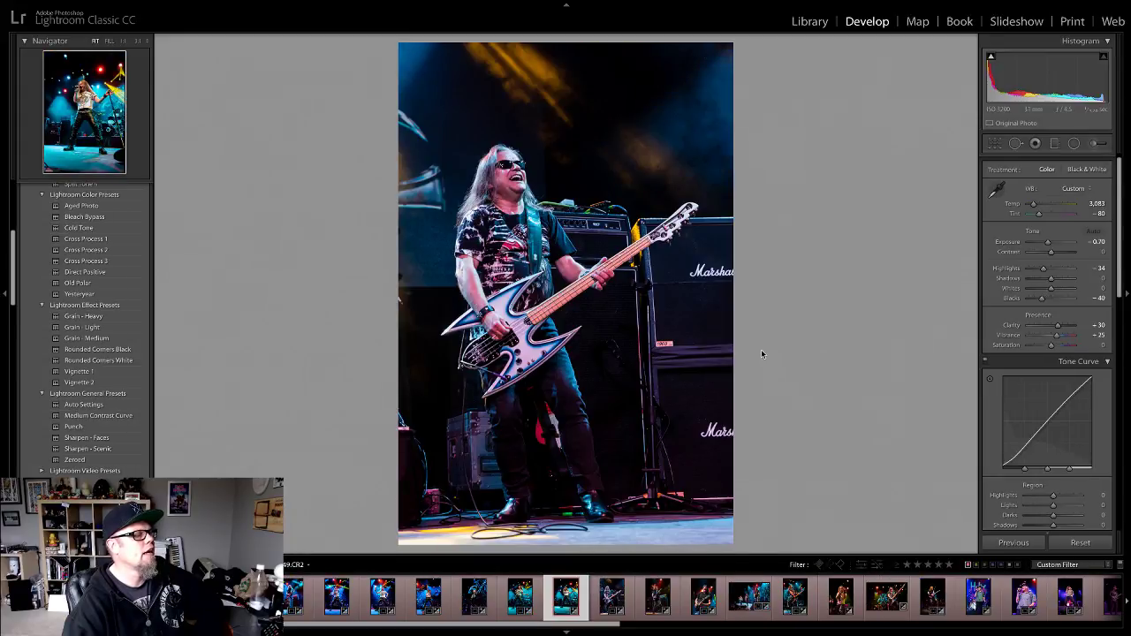
key(Right)
key(Right)
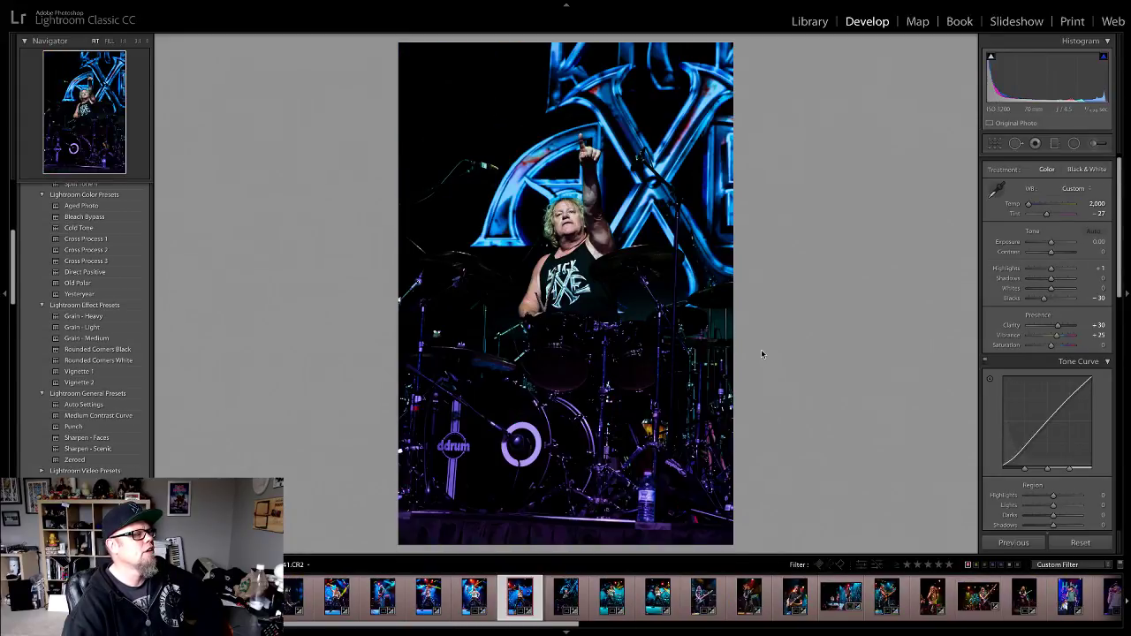
key(Right)
key(Right)
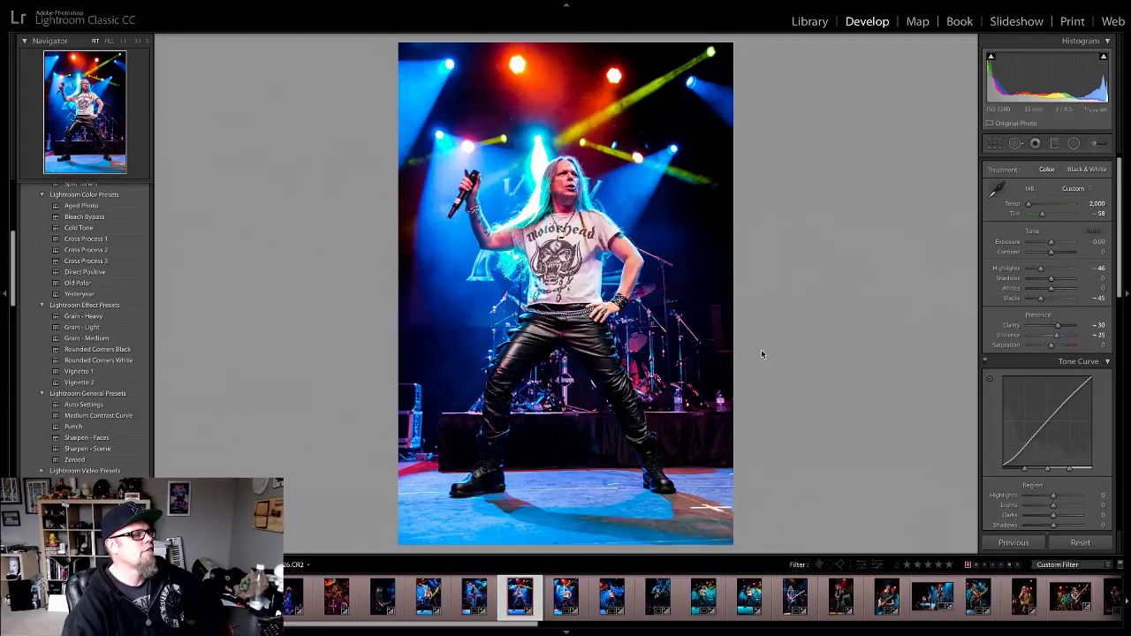
key(Right)
key(Right)
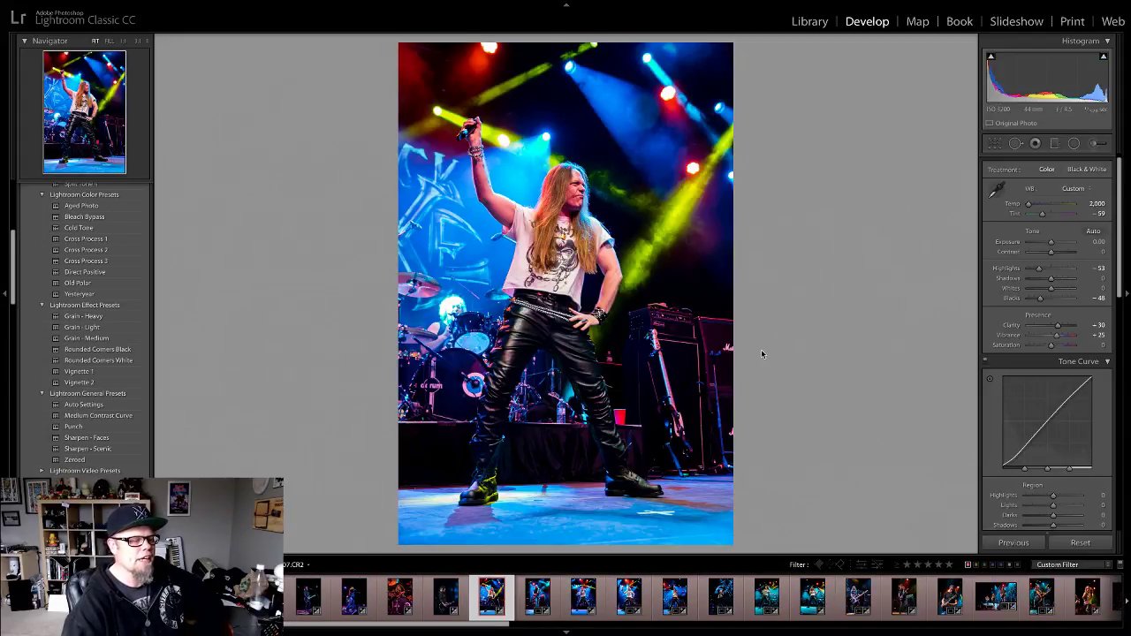
Step: Review the series again from the blue-lit guitarist through the singer and drummer shots to the laughing bassist, comparing the two teal-lit singer photos
key(Right)
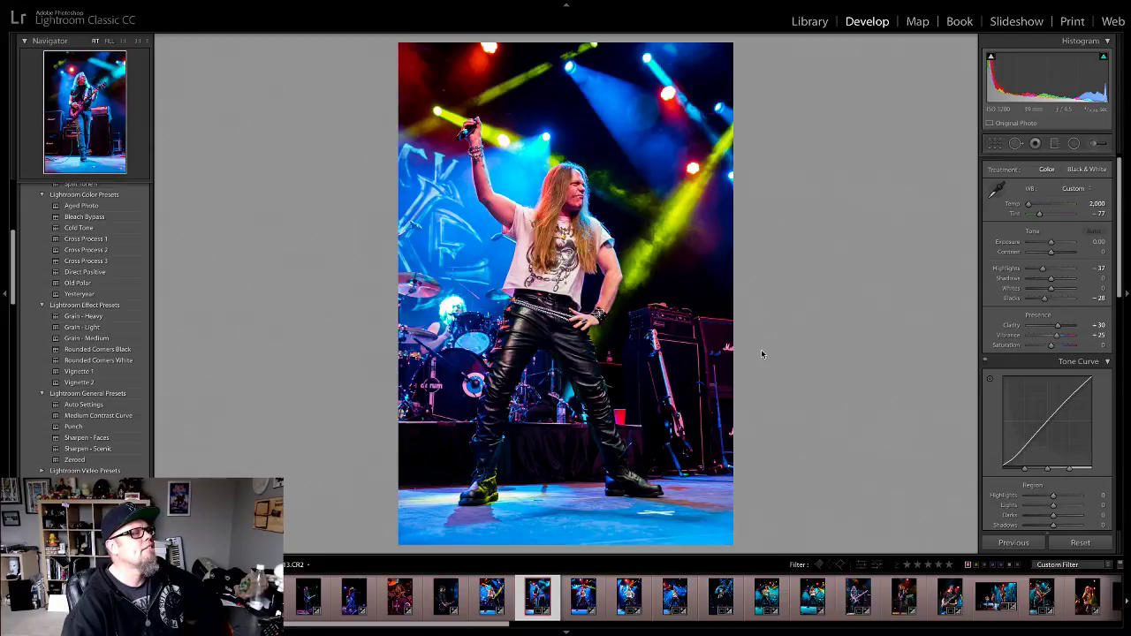
key(Right)
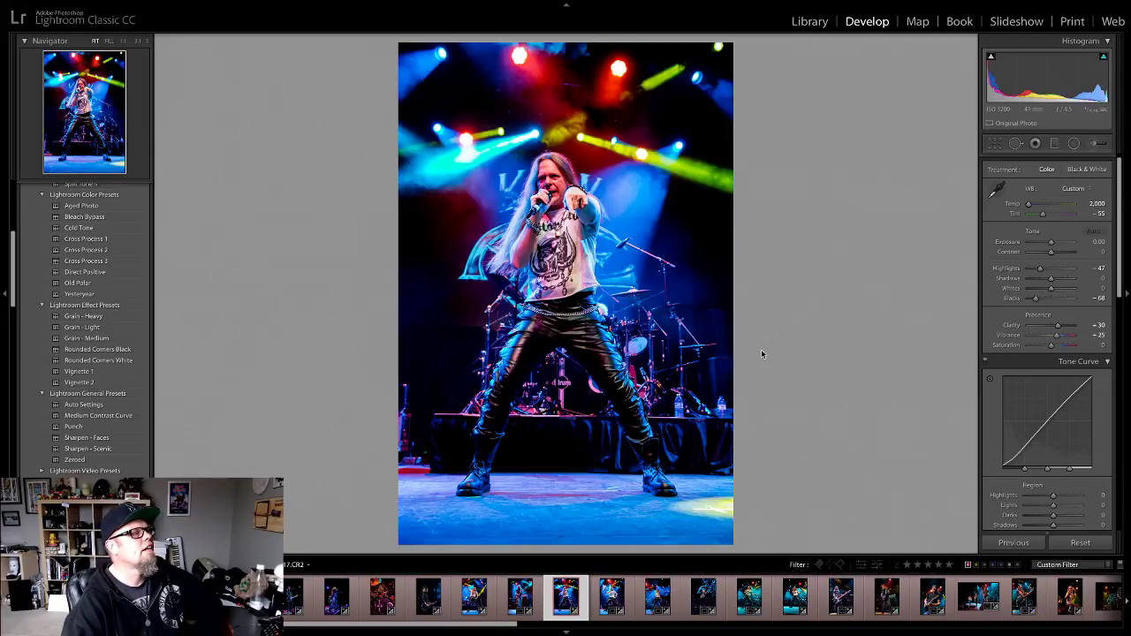
key(Right)
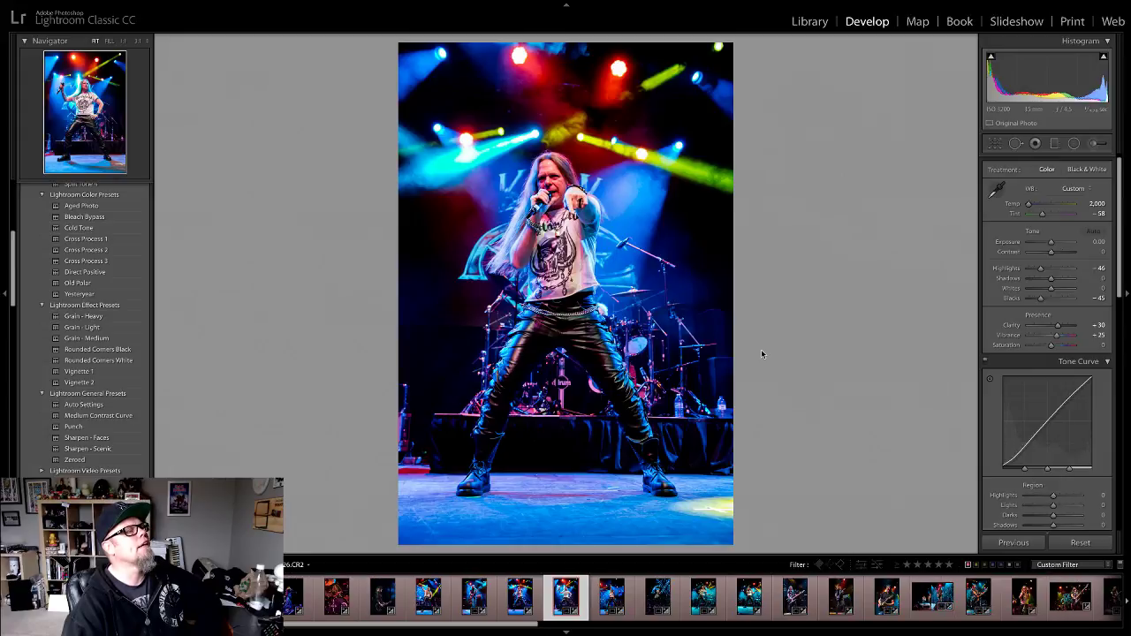
key(Right)
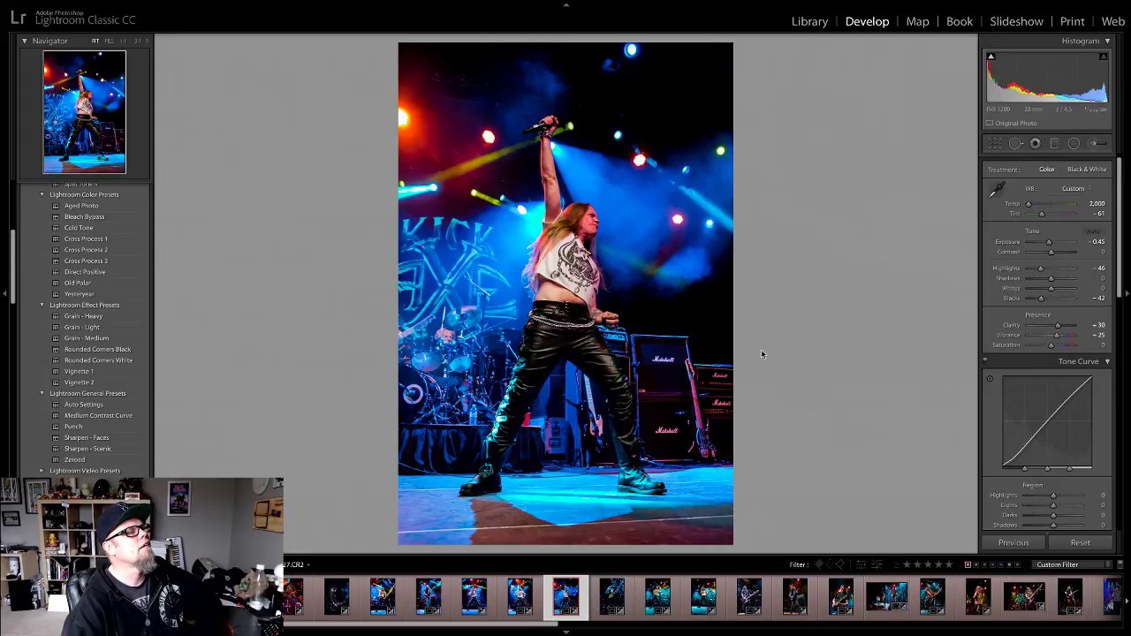
key(Right)
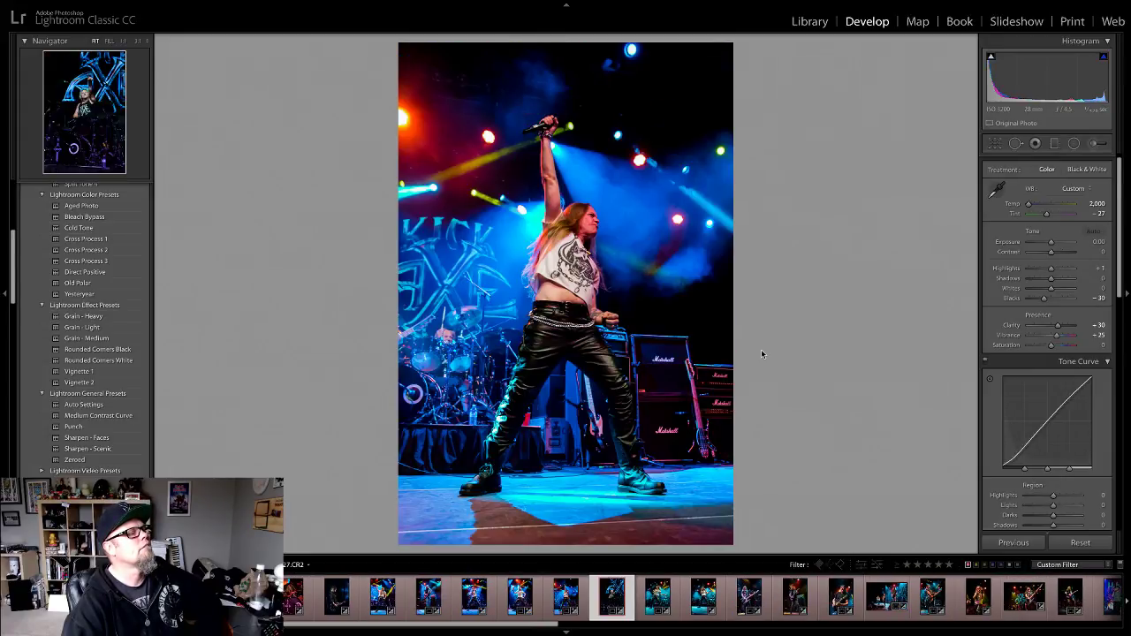
key(Right)
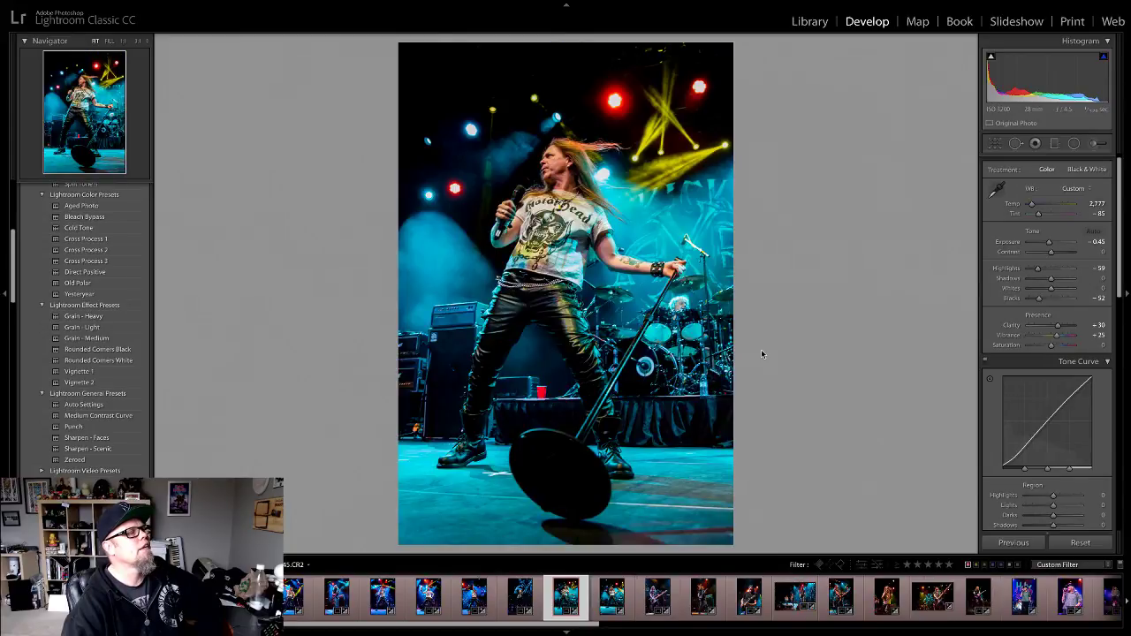
key(Right)
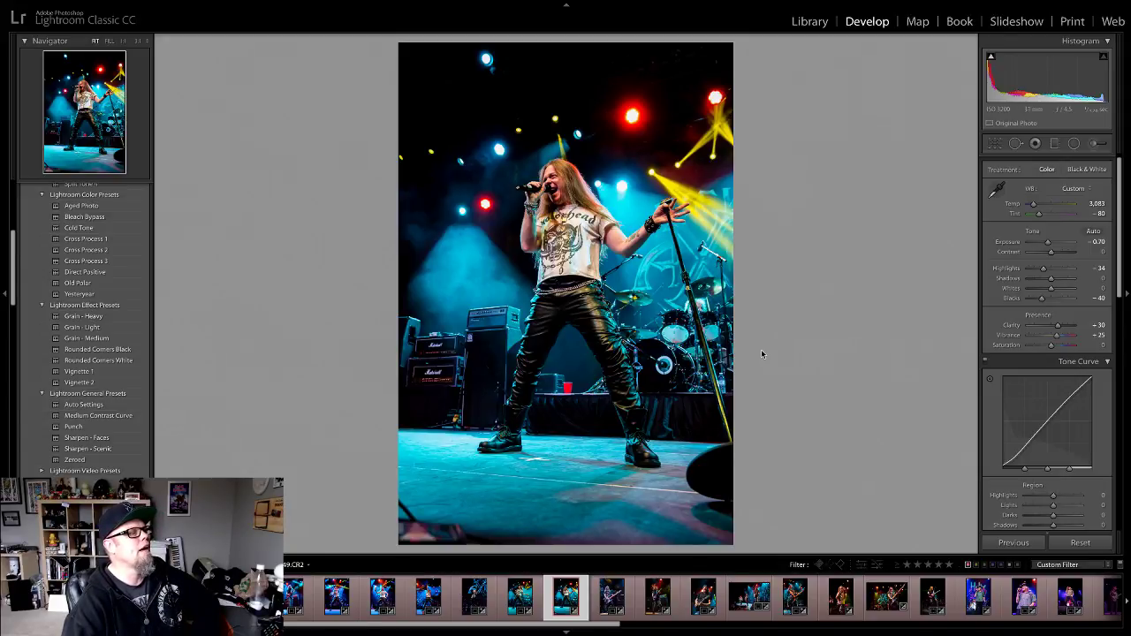
key(Right)
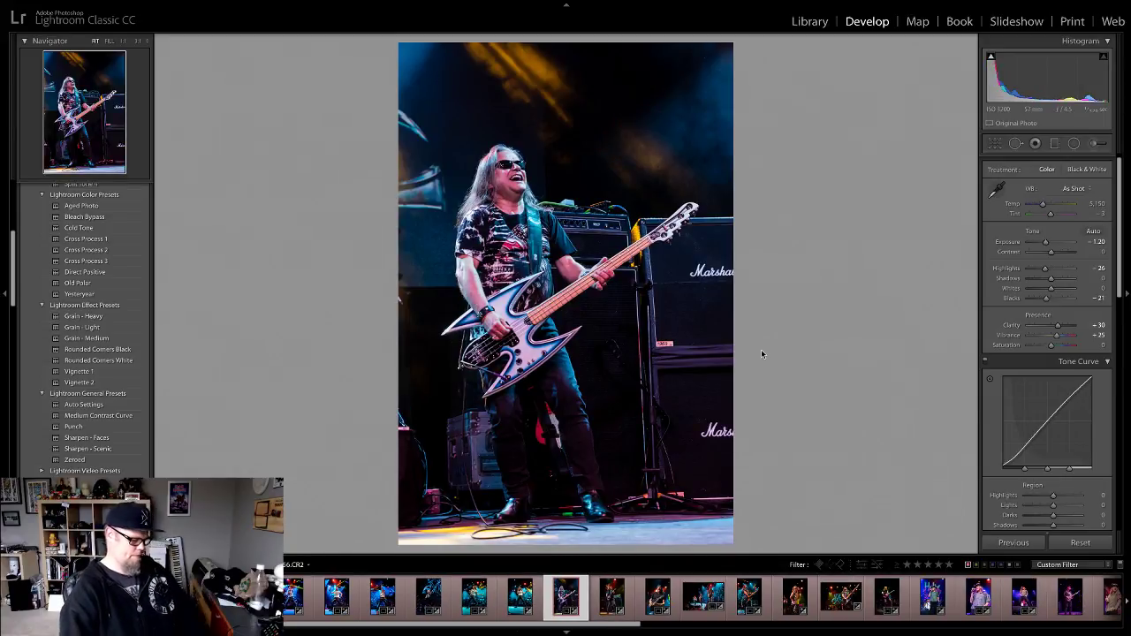
key(Right)
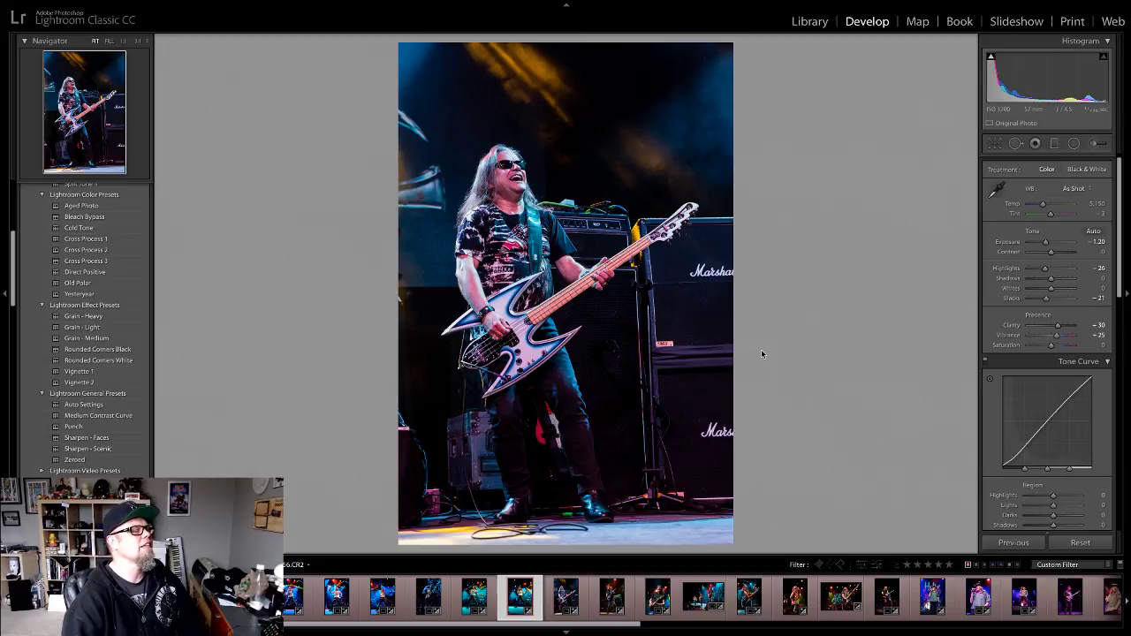
Step: Go through the red-labelled concert photos and remove the red label from the vertical shot of the long-haired singer reaching out one hand
key(Right)
key(Right)
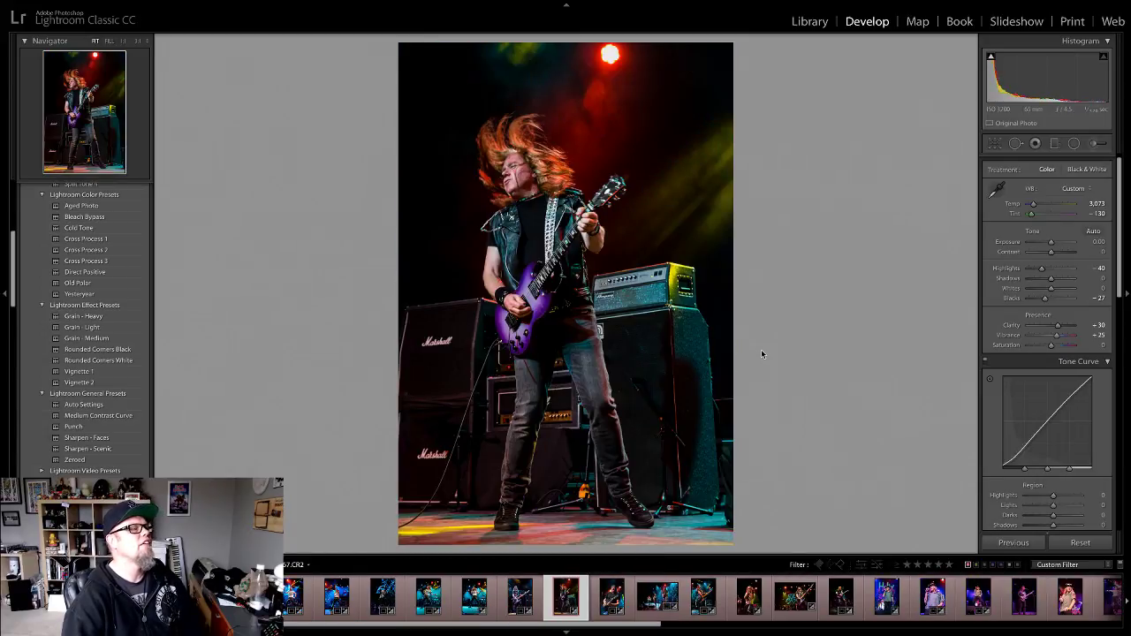
key(Right)
key(Right)
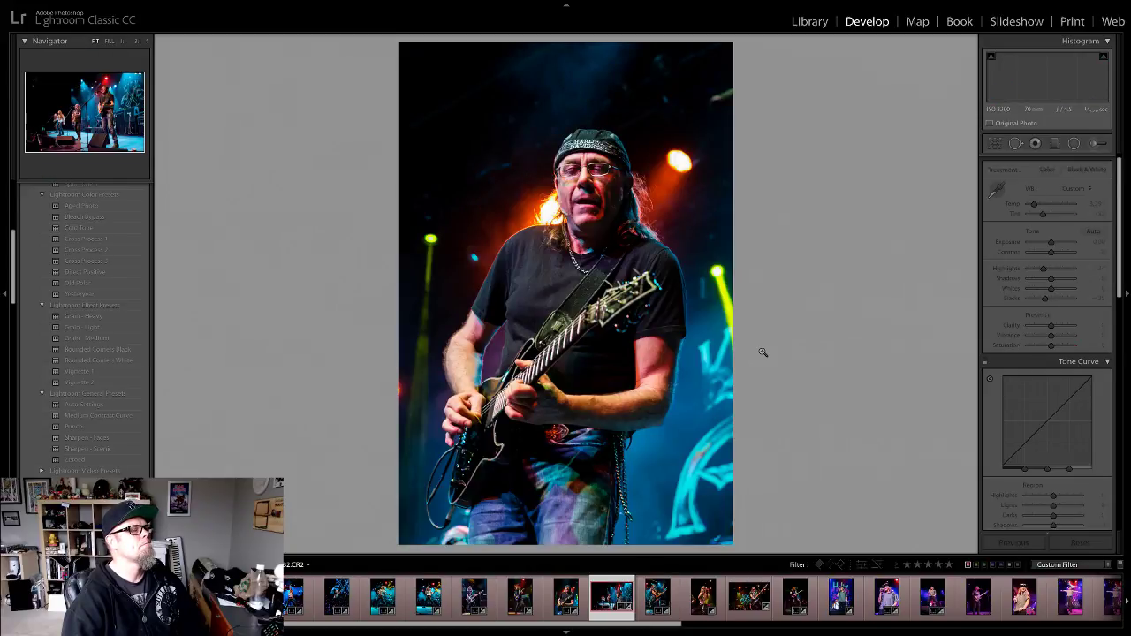
key(Right)
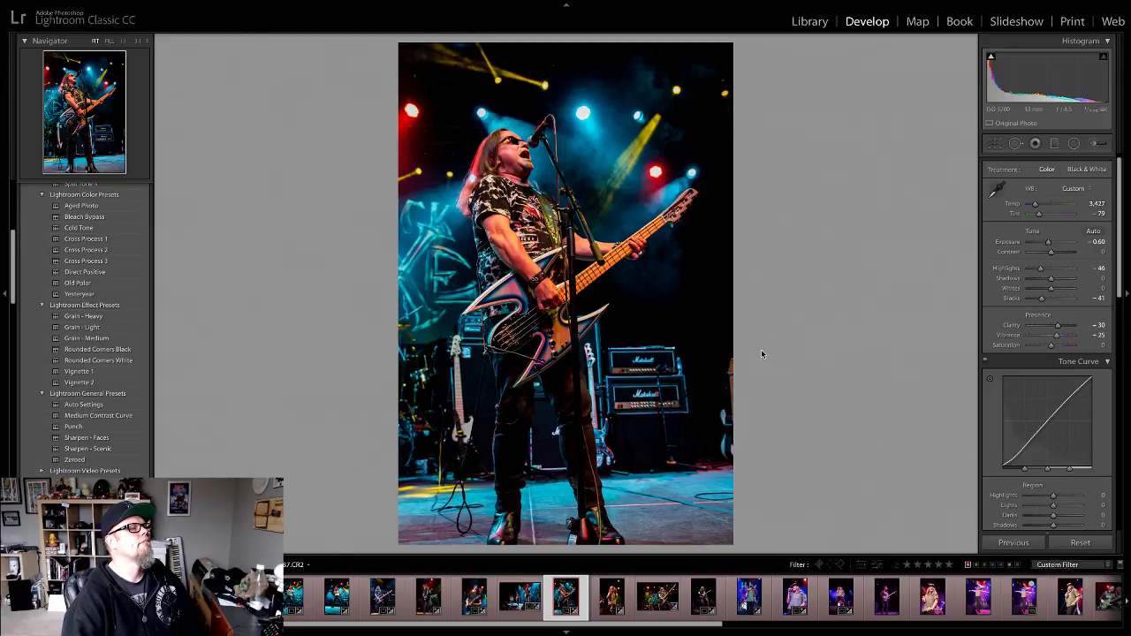
key(Right)
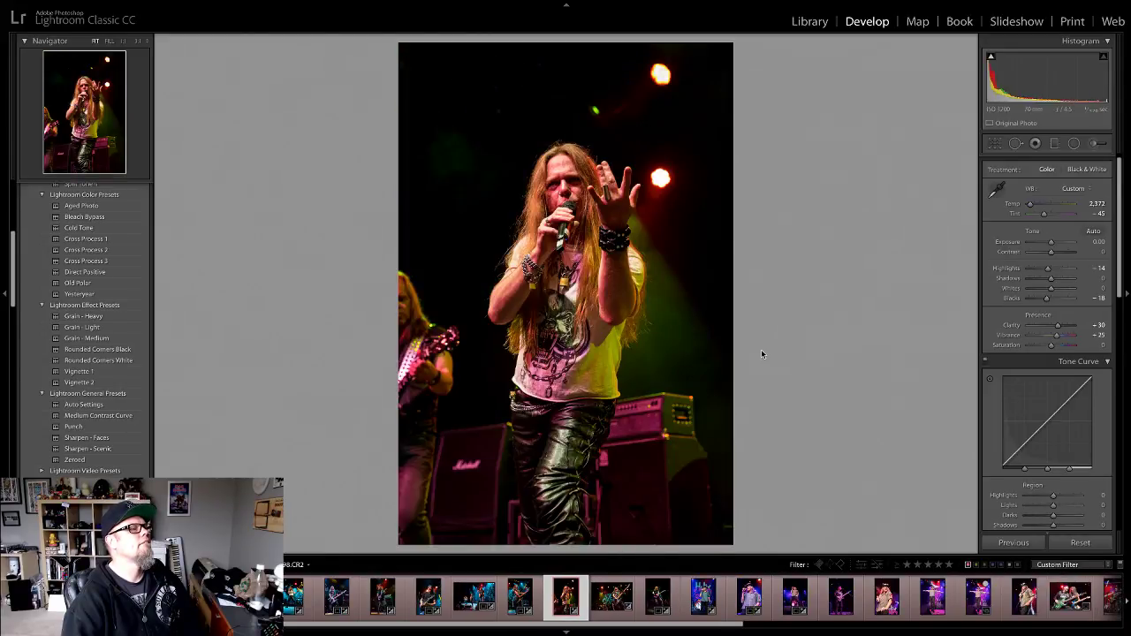
key(Right)
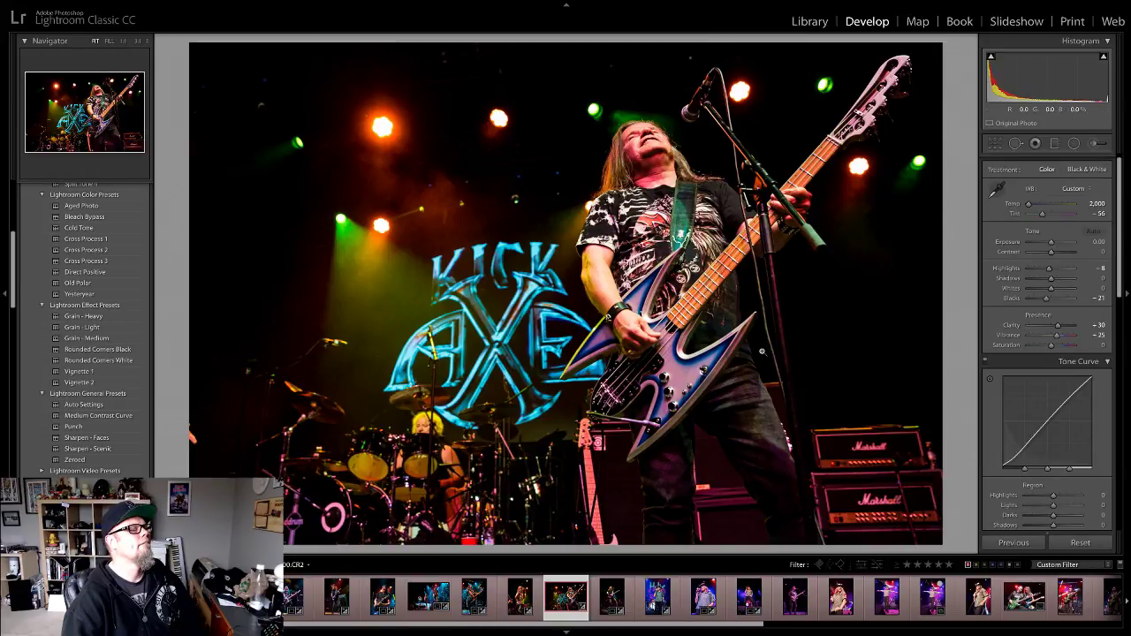
key(Right)
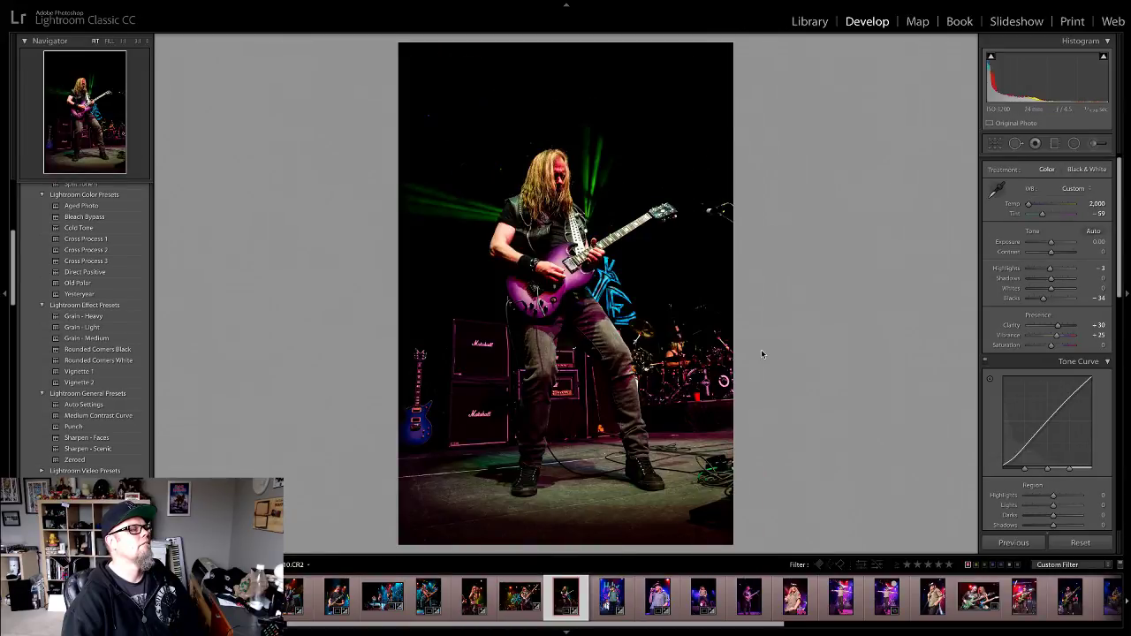
key(Left)
key(Left)
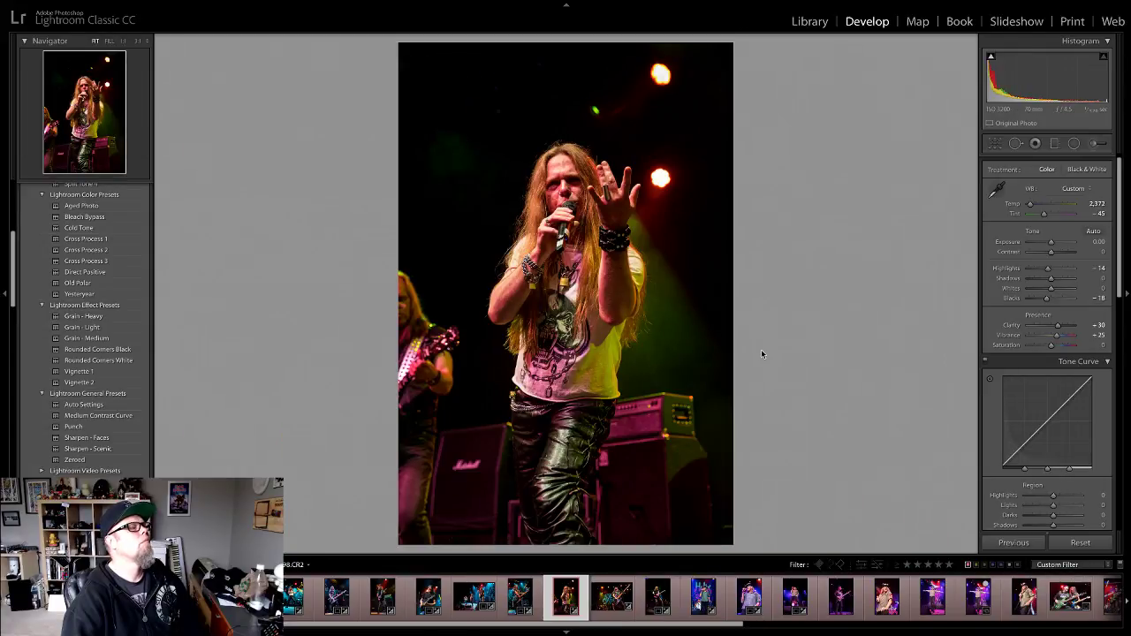
key(6)
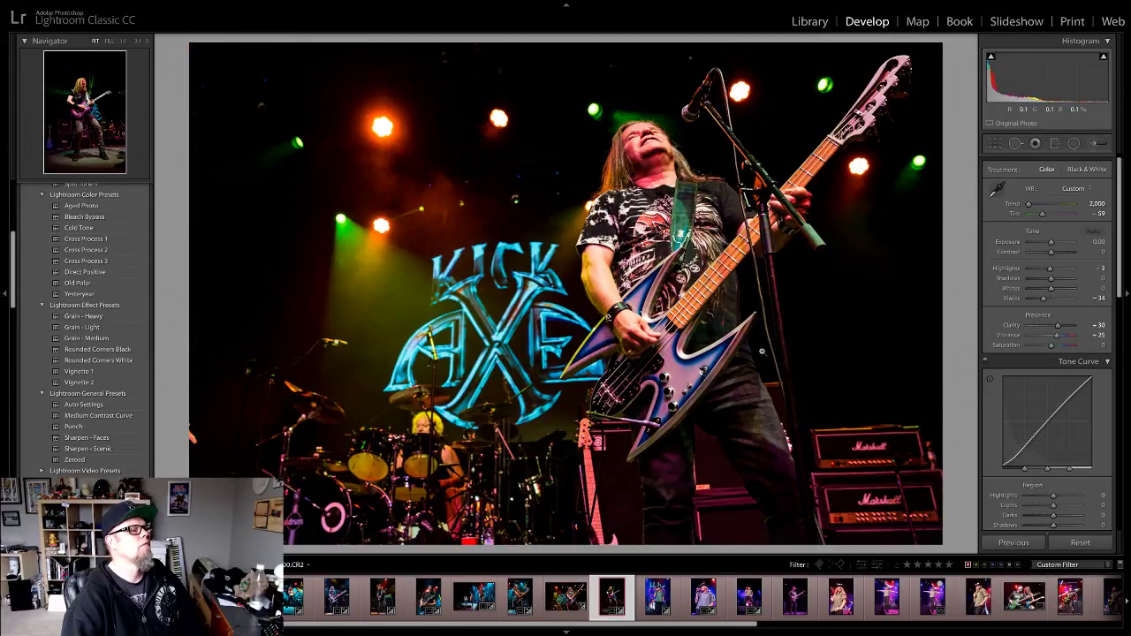
Step: Compare the two bassist photos and remove the red label from the vertical one of him singing at the microphone
key(Left)
key(Left)
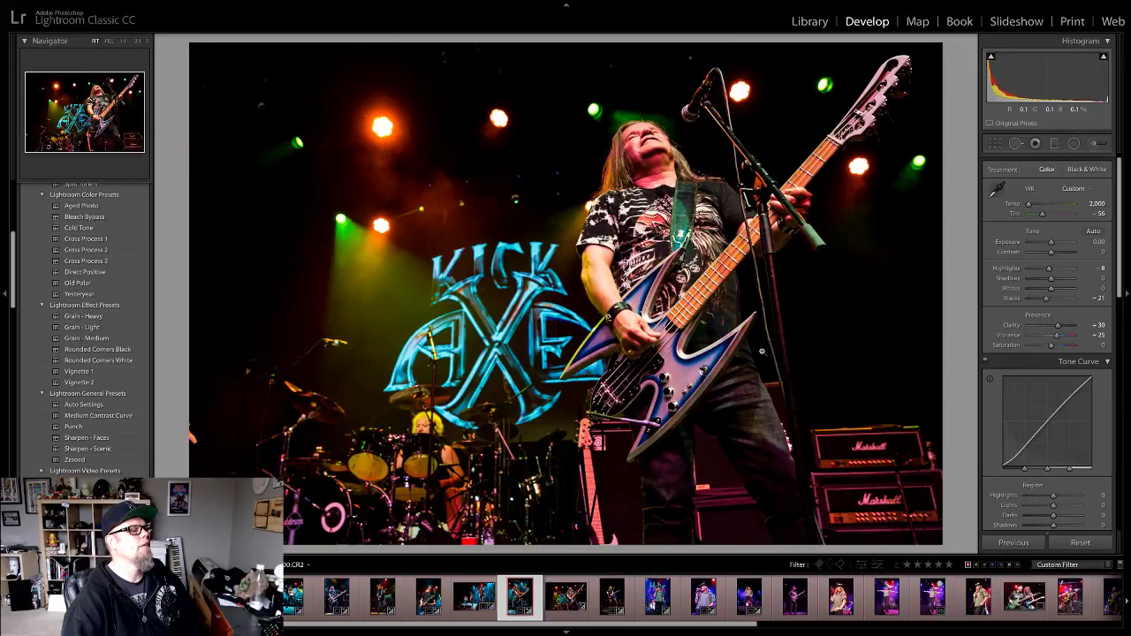
key(Right)
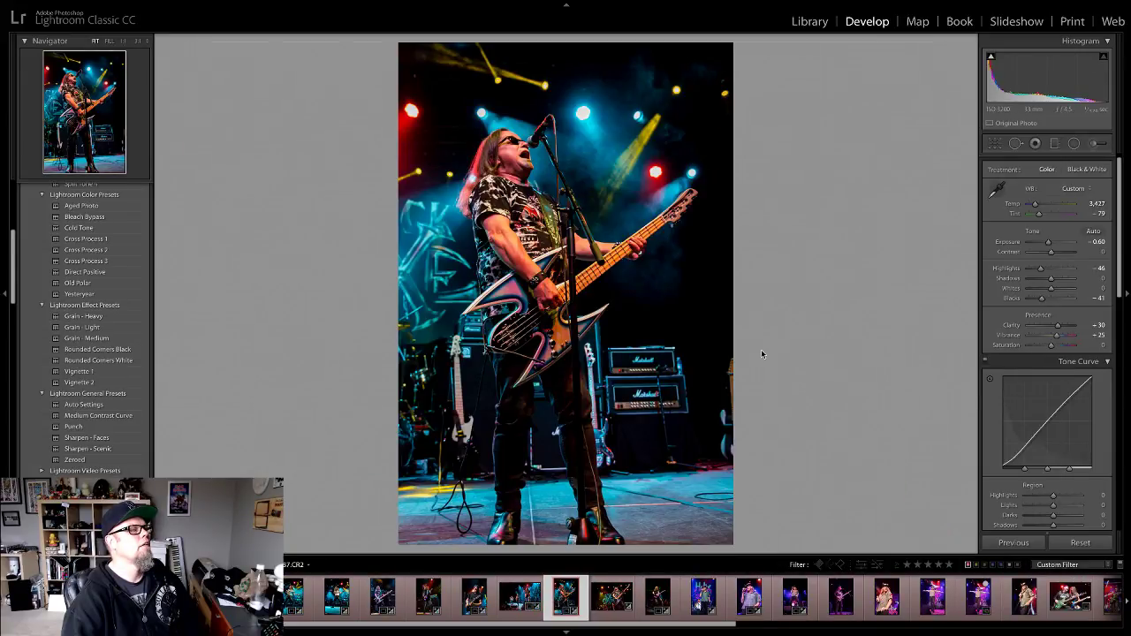
key(Left)
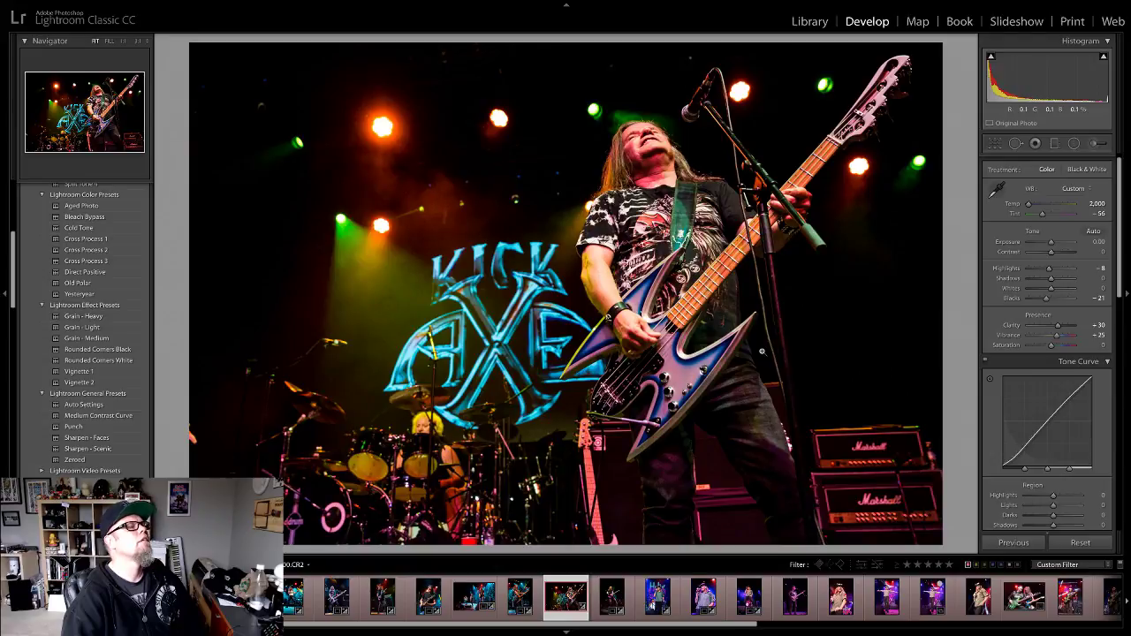
key(Right)
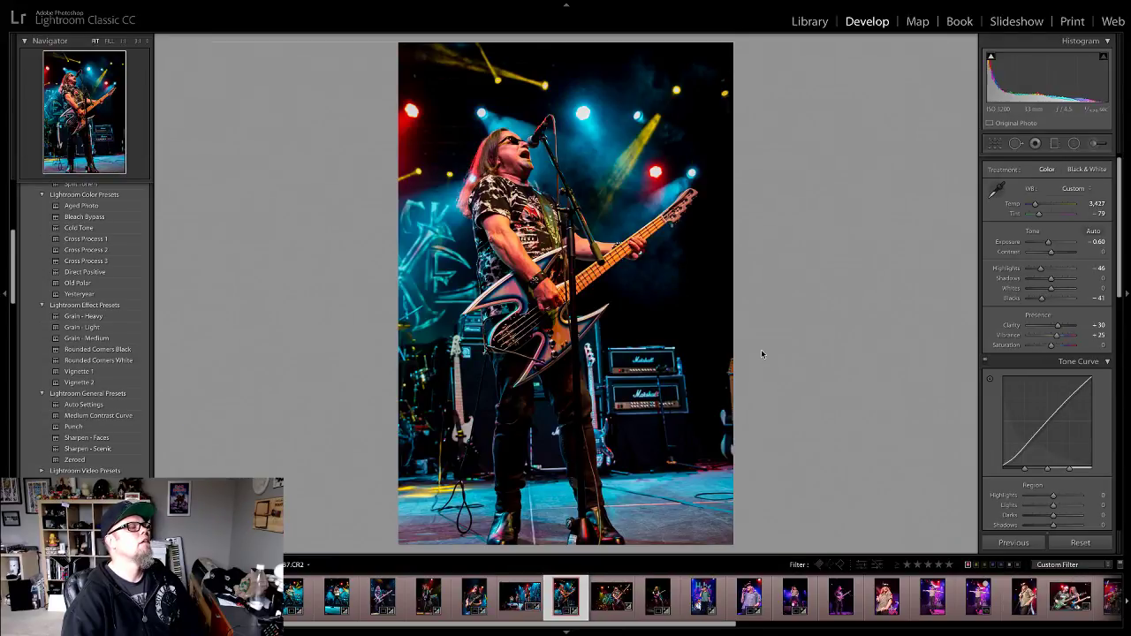
key(6)
Step: Review the earlier picks and remove the red label from the front-facing shot of the singer in the Motörhead shirt, hand on hip
key(Left)
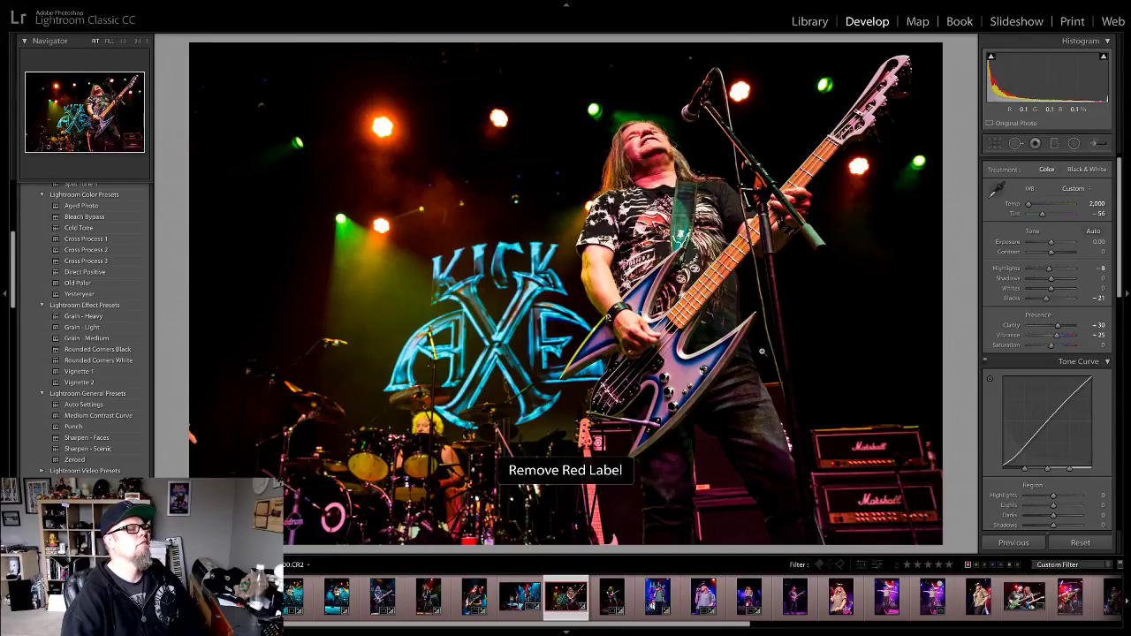
key(Left)
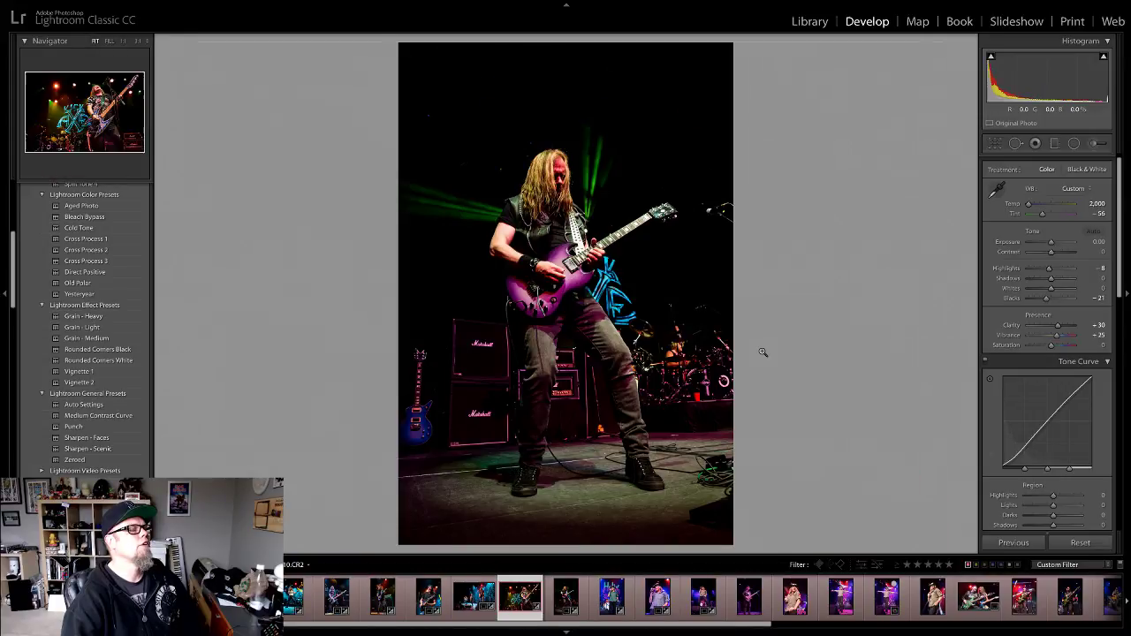
key(Right)
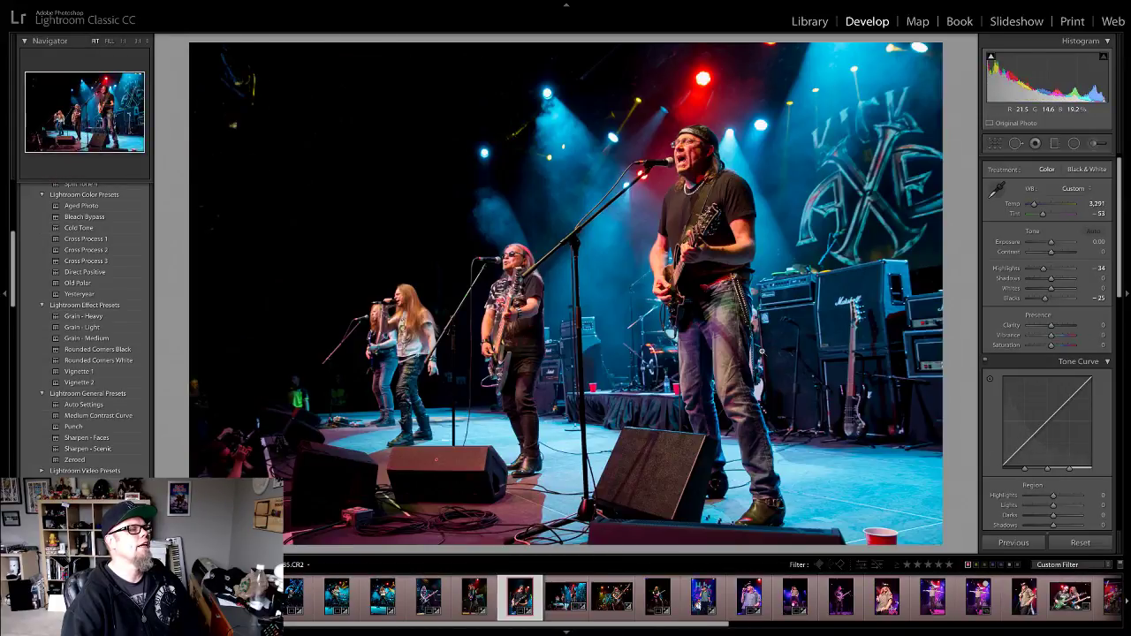
key(Left)
key(Left)
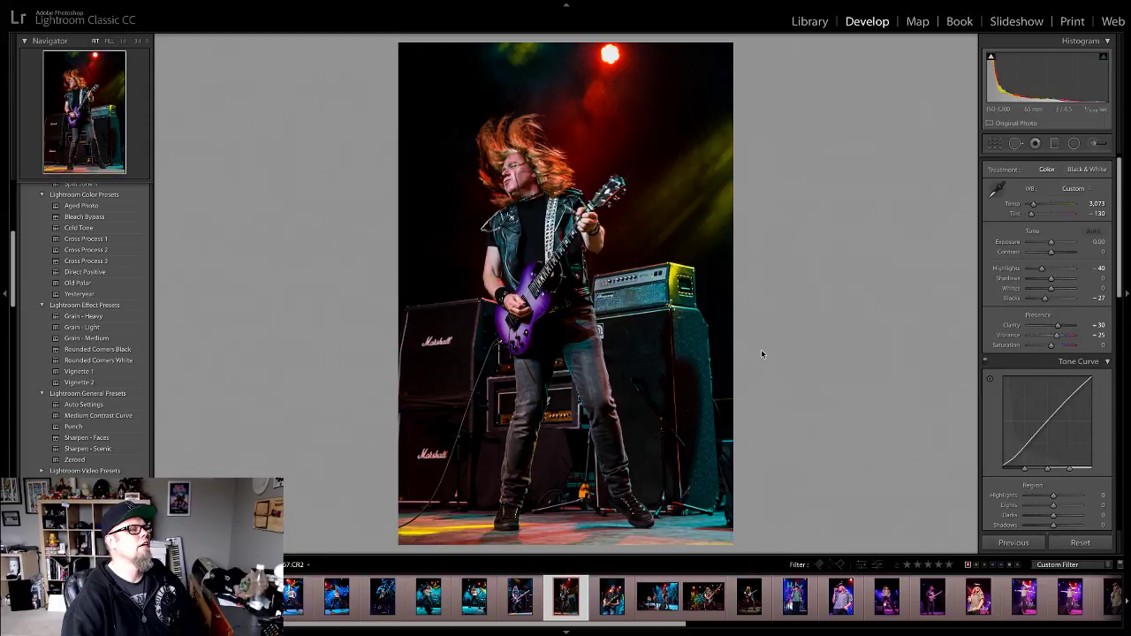
key(Left)
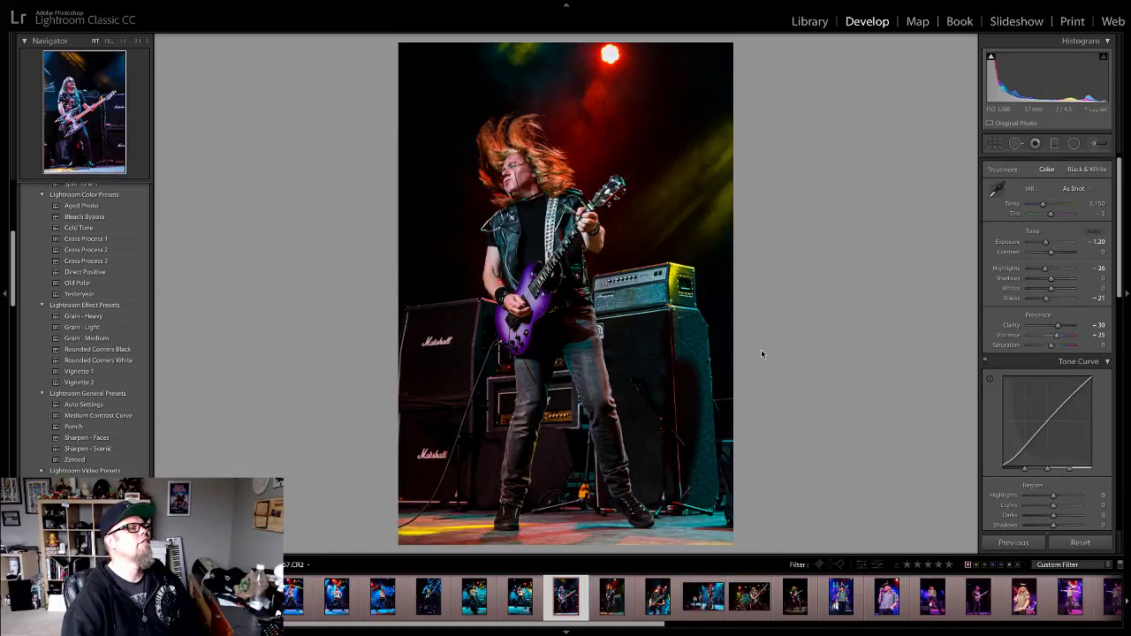
key(Left)
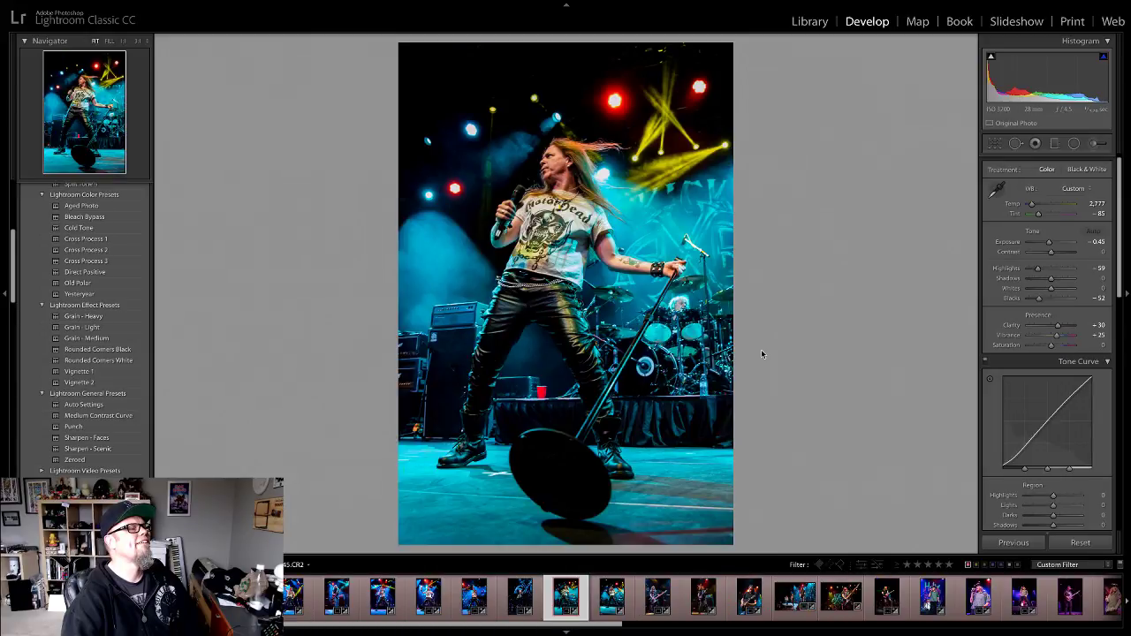
key(Left)
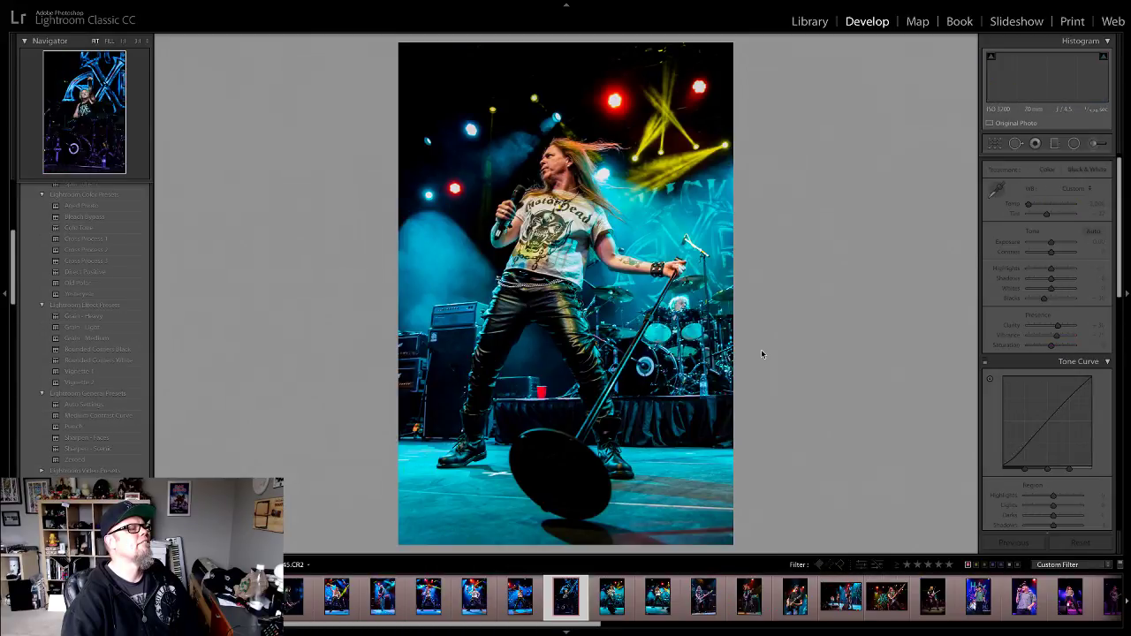
key(Left)
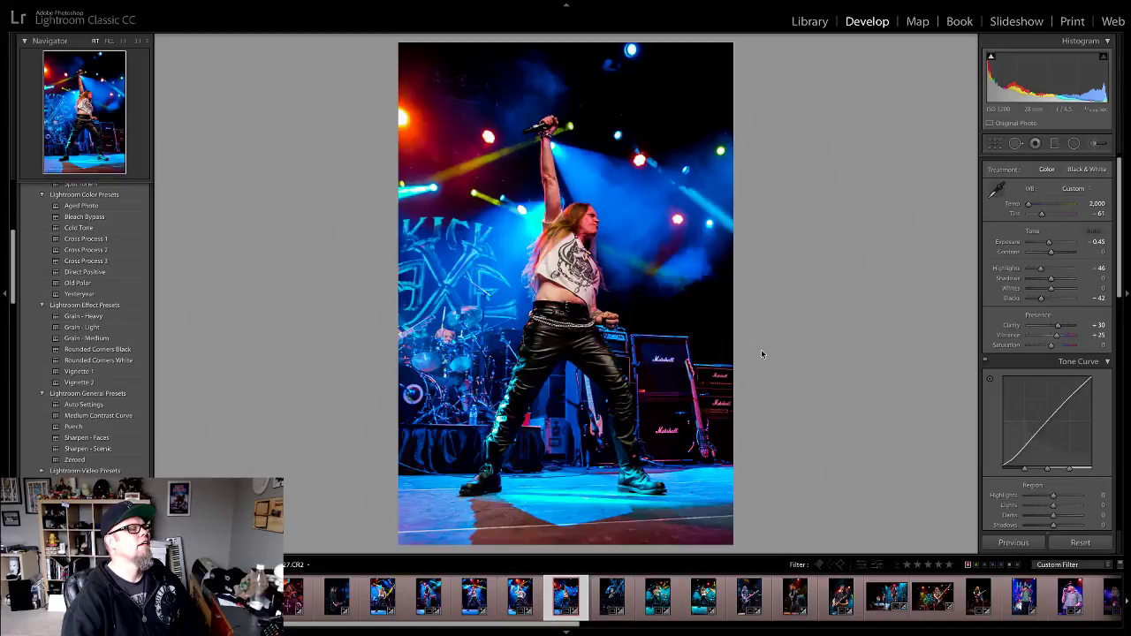
key(Left)
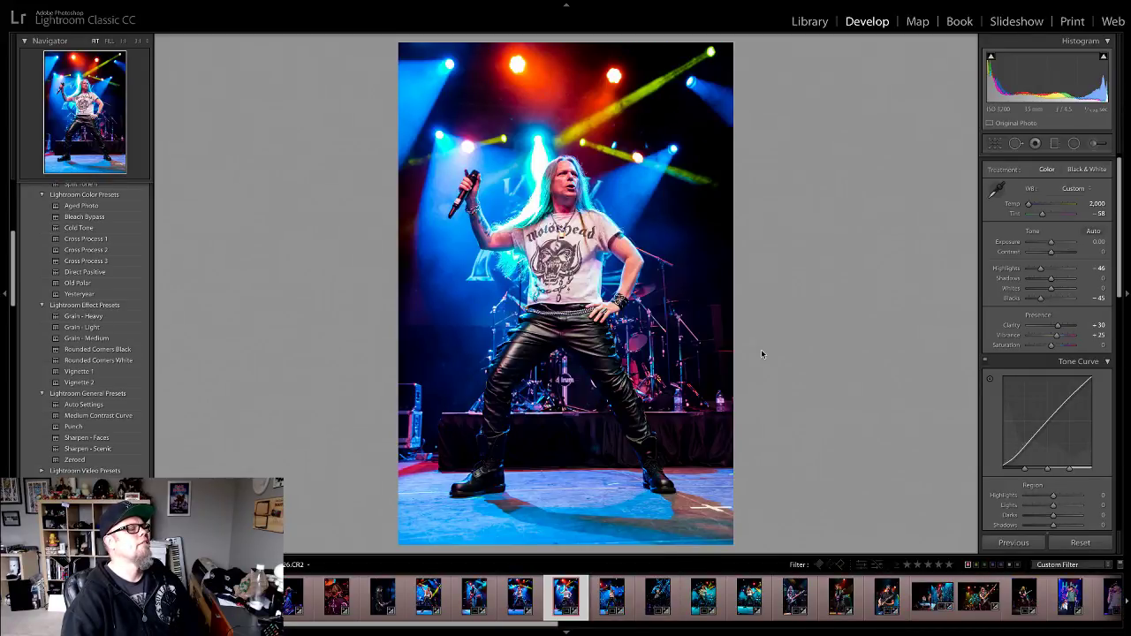
key(6)
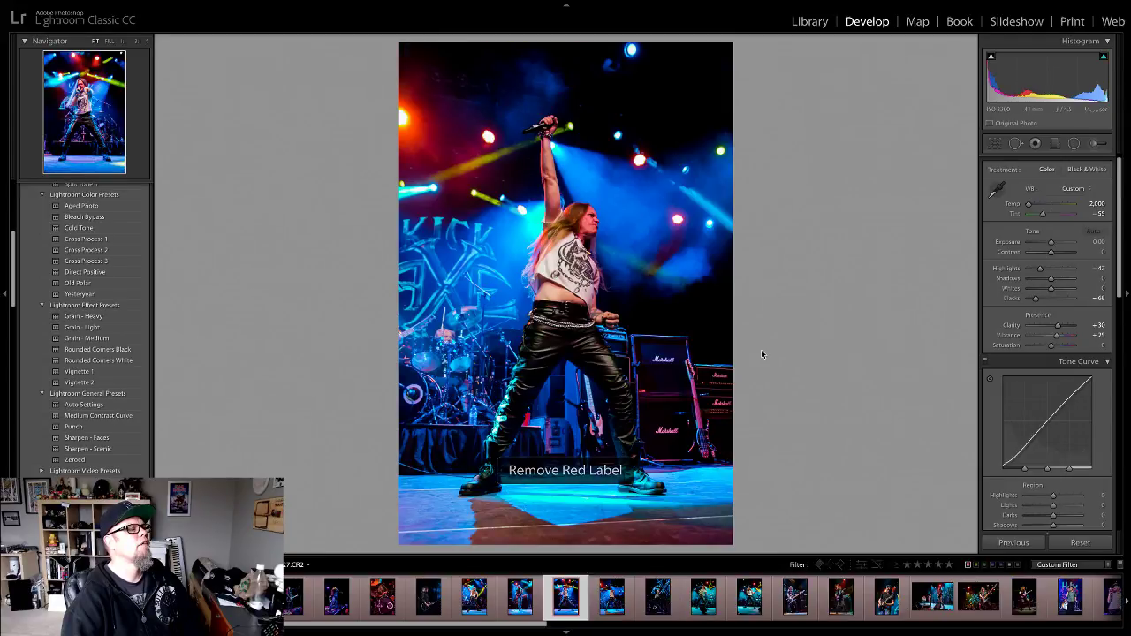
Step: Examine the remaining red-labelled photos one by one, from the blue-lit singer and guitarist shots through to the guitarist with flying hair
key(Left)
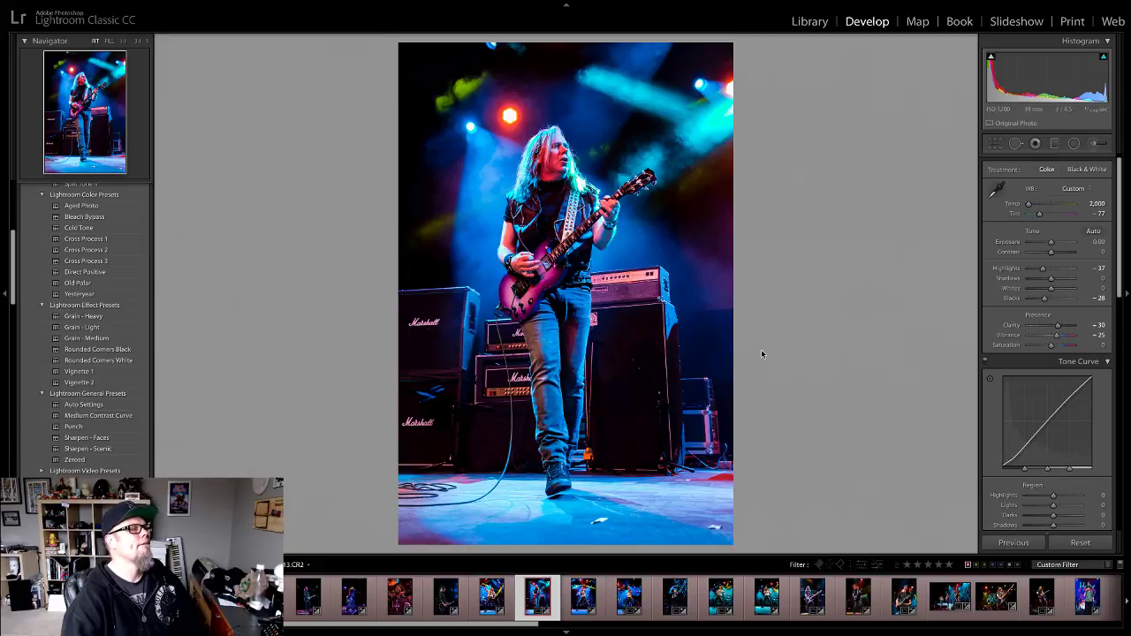
key(Left)
key(Left)
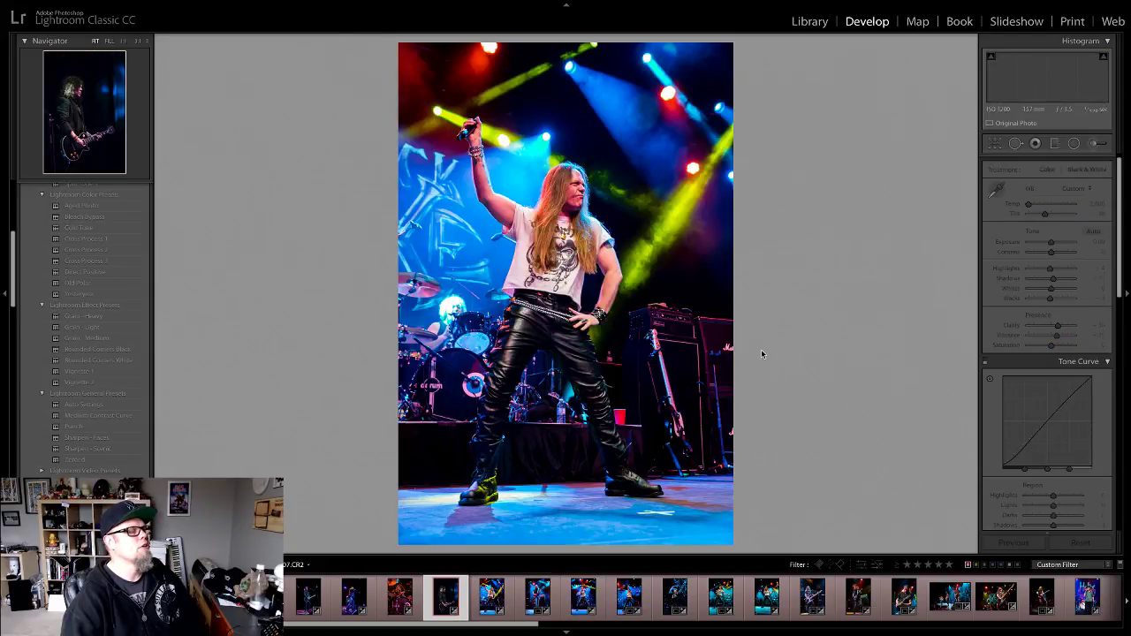
key(Right)
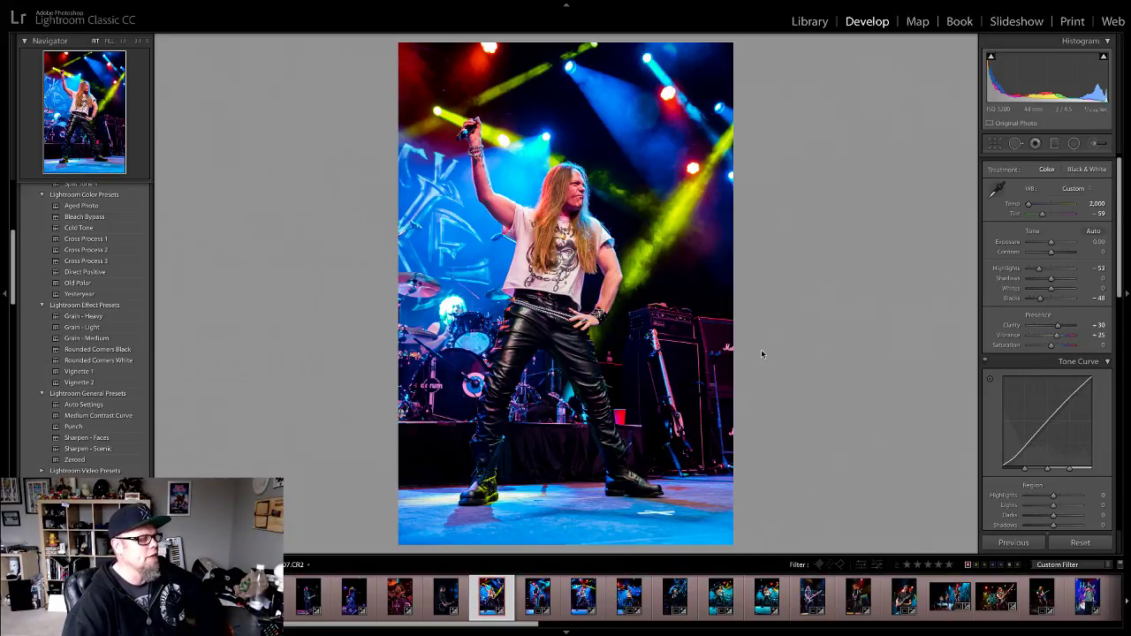
key(Right)
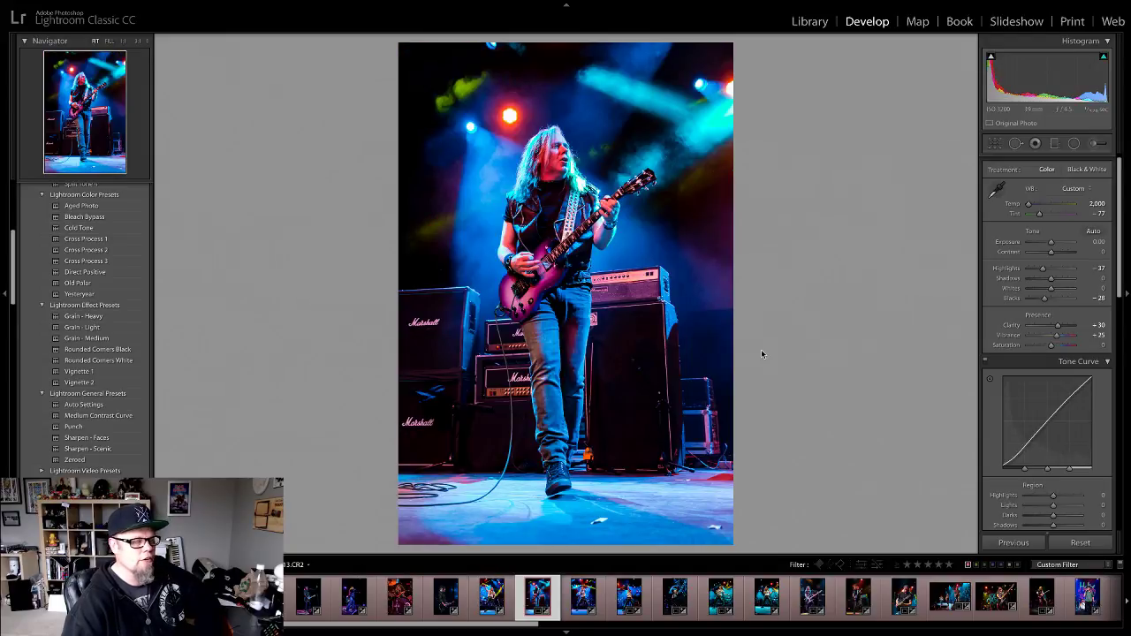
key(Left)
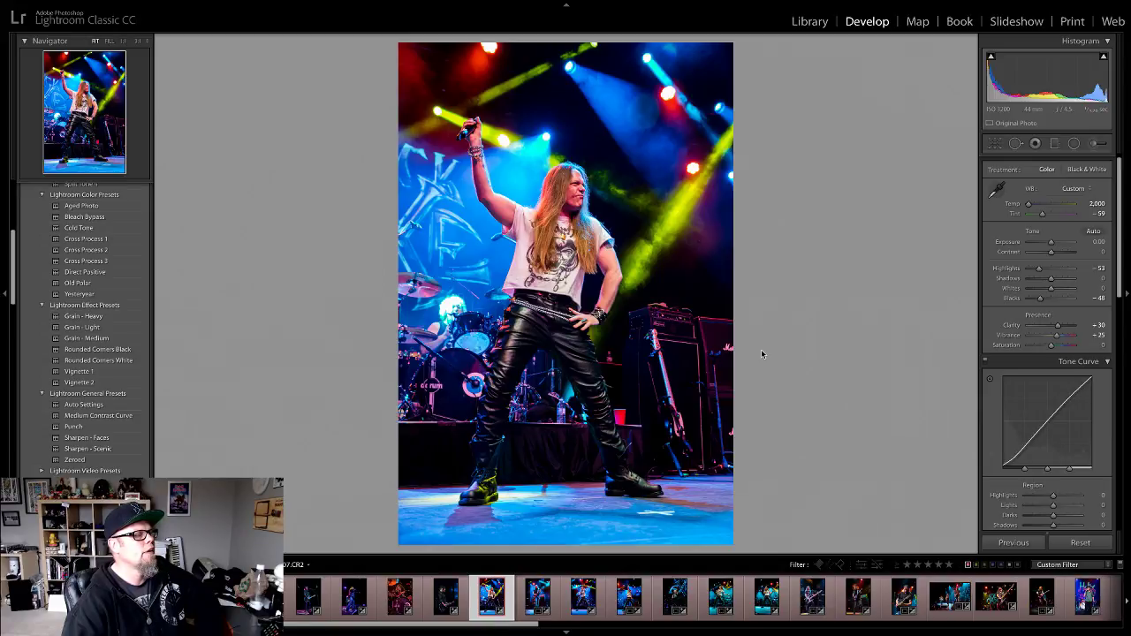
key(Right)
key(Right)
key(Right)
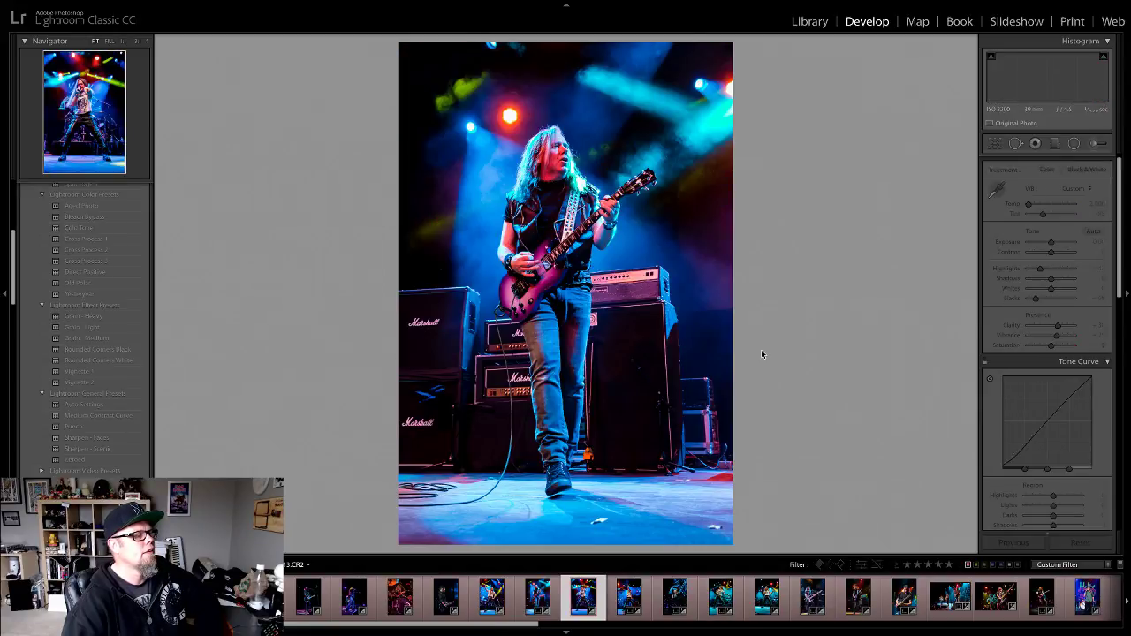
key(Right)
key(Right)
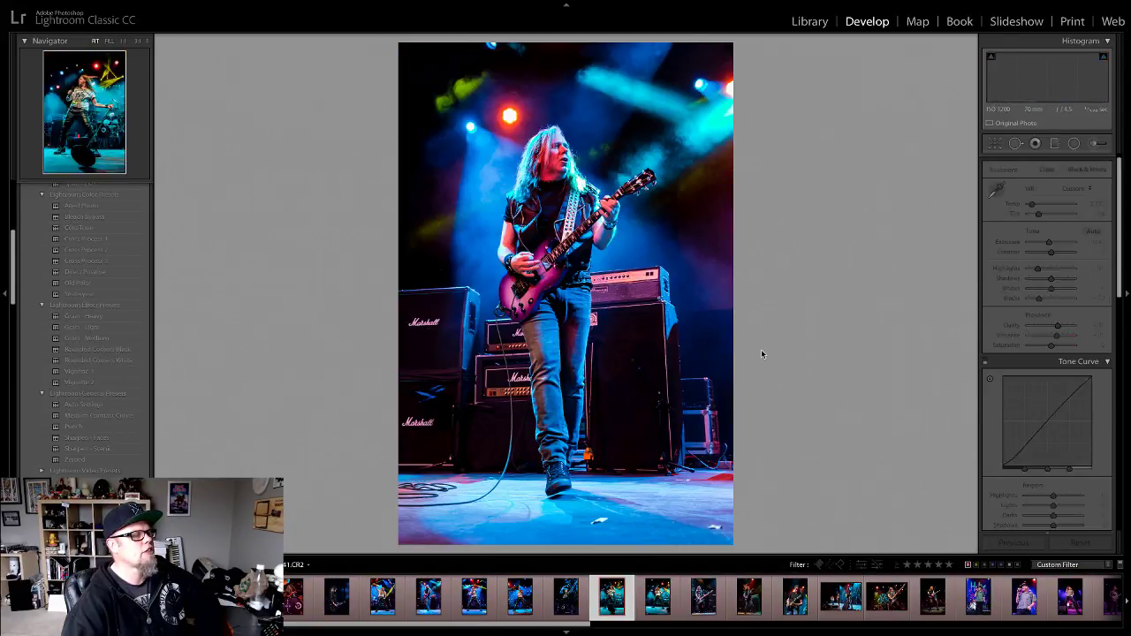
key(Right)
key(Right)
key(Right)
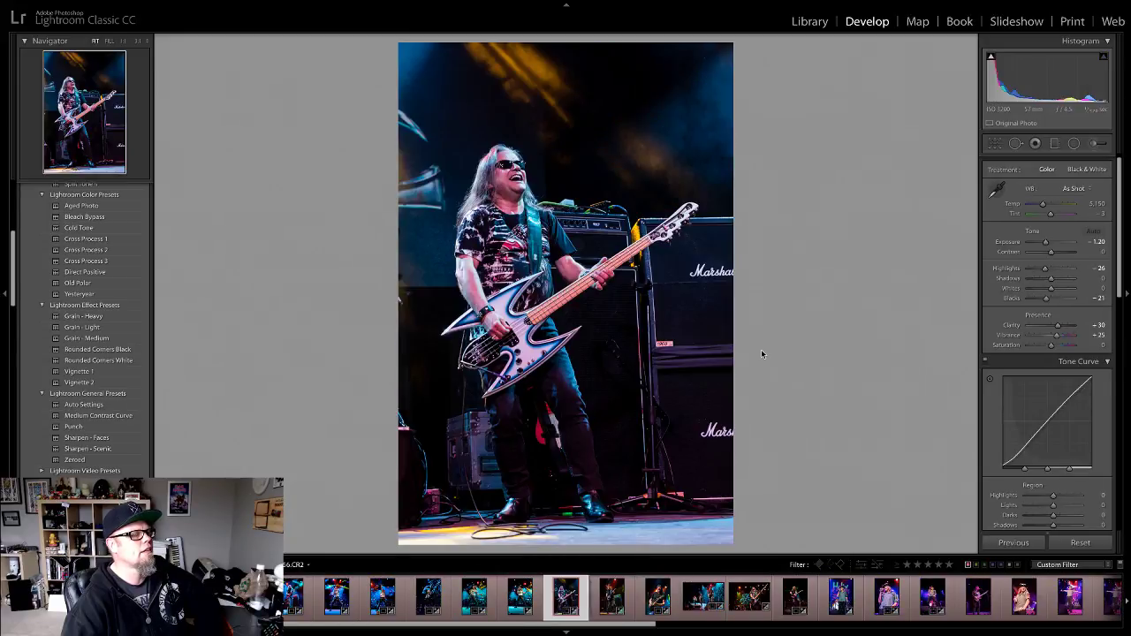
key(Right)
key(Right)
key(Right)
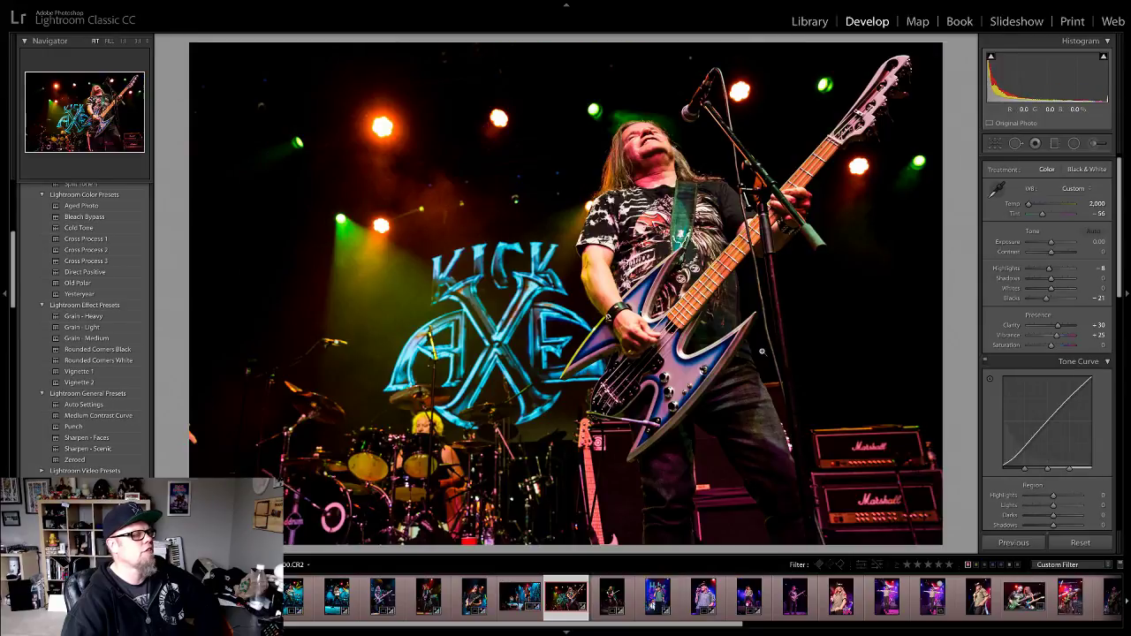
key(Right)
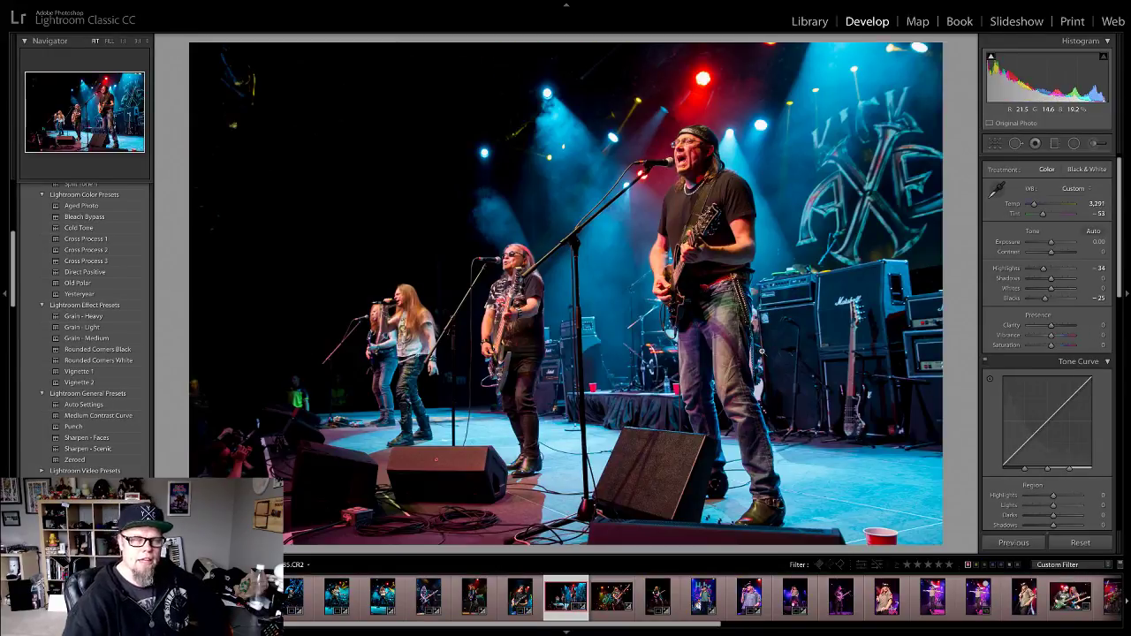
key(Right)
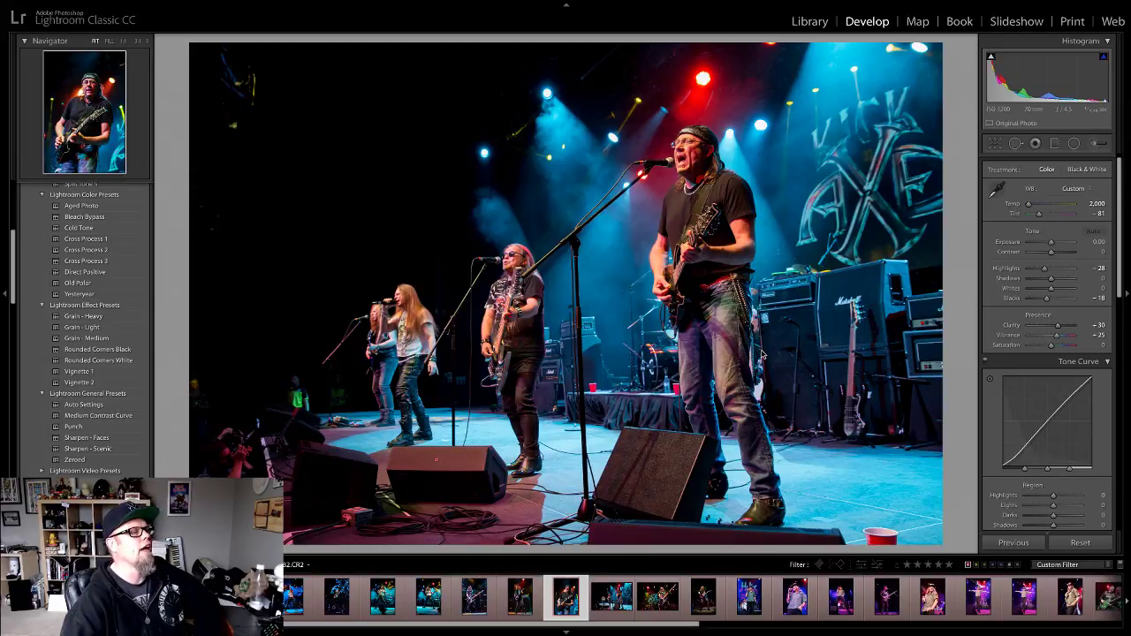
key(Right)
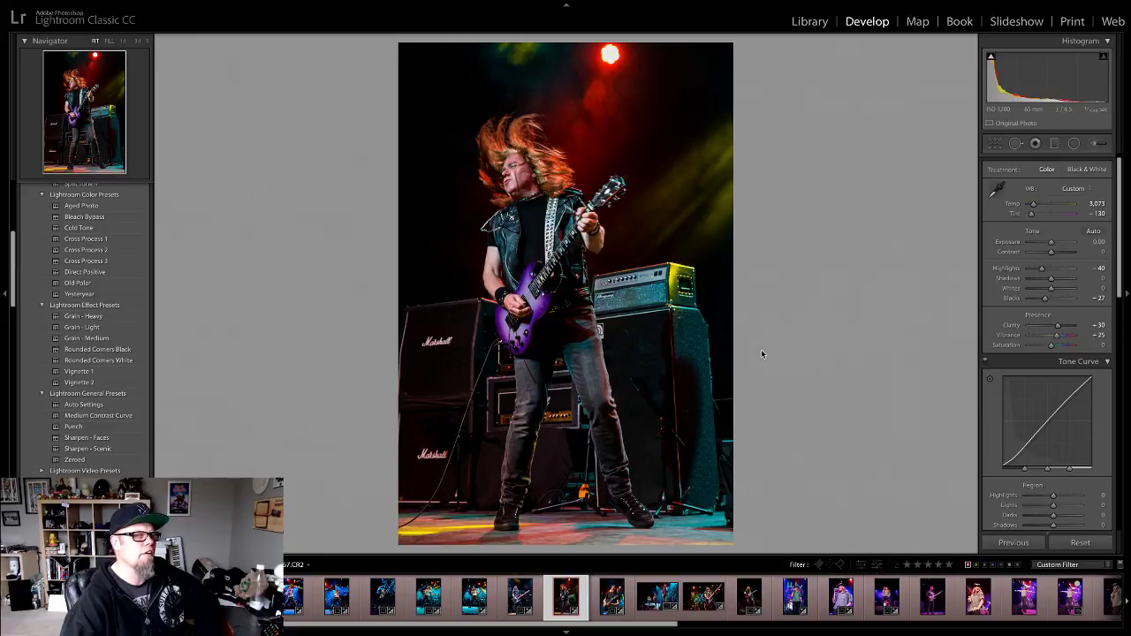
key(Right)
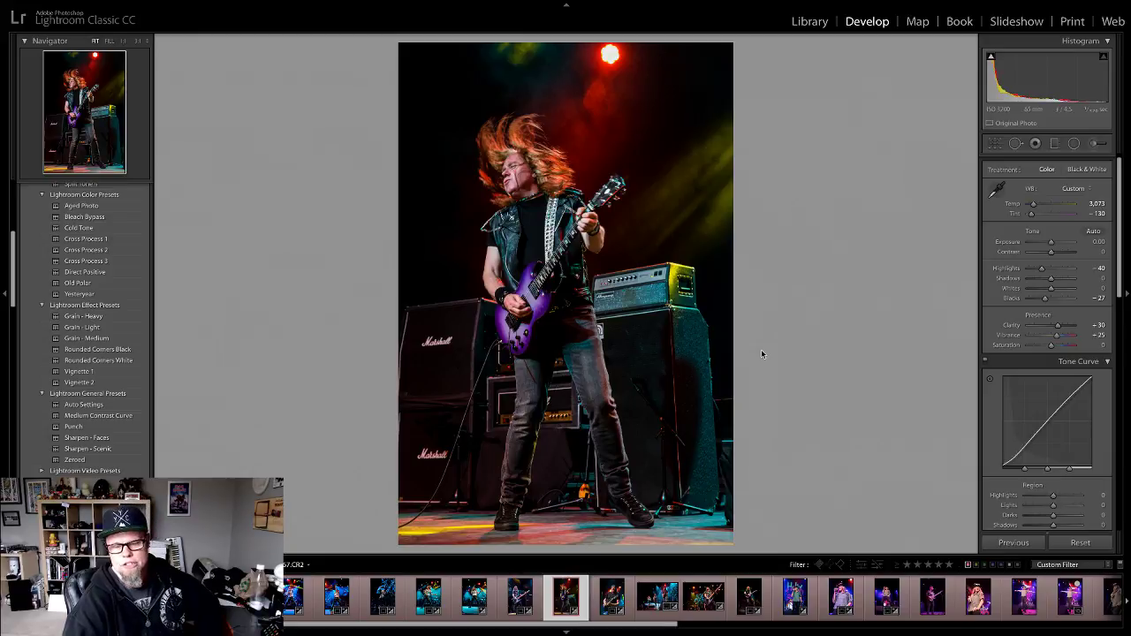
Step: Review the red-labelled Kick Axe photos backwards, from the guitarist with flying hair to the blue-lit guitarist beside the Marshall amps
key(Right)
key(Left)
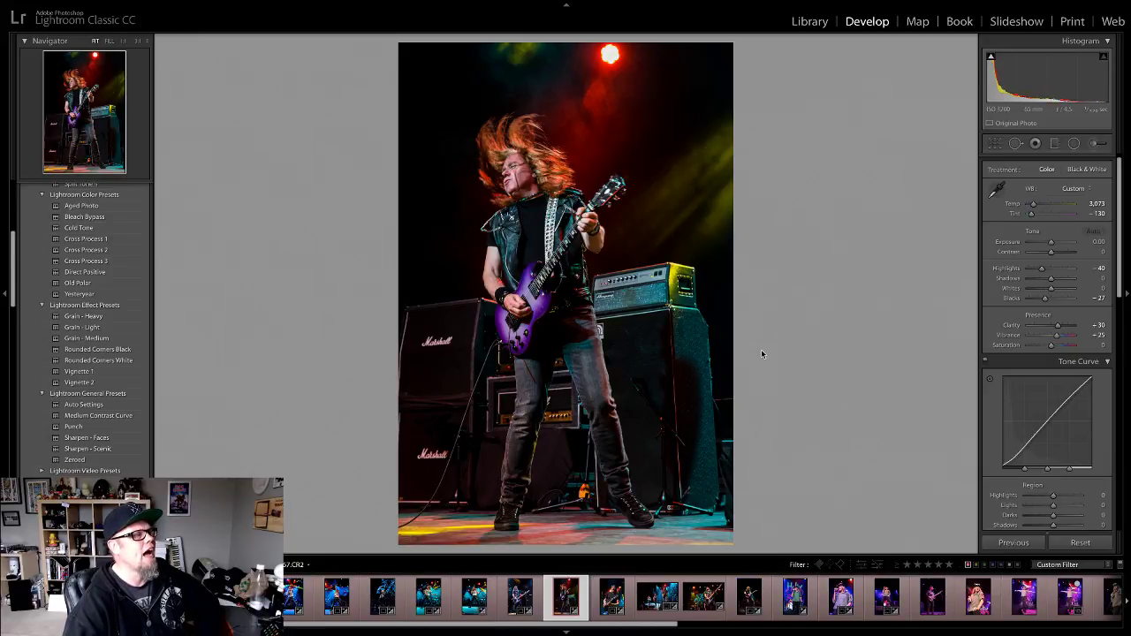
key(Left)
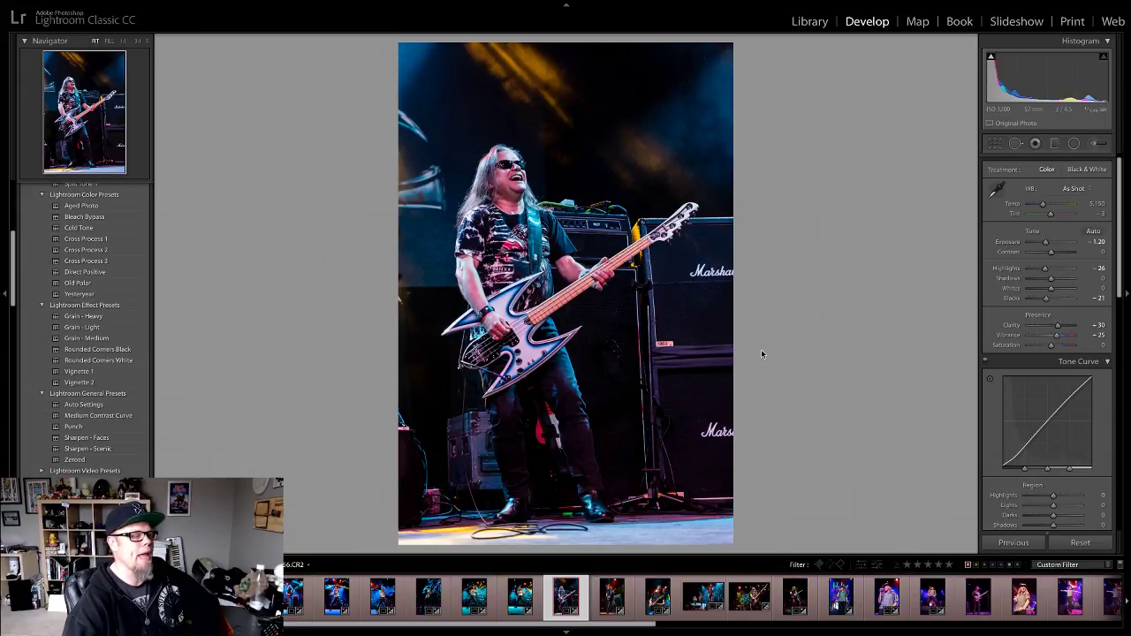
key(Left)
key(Left)
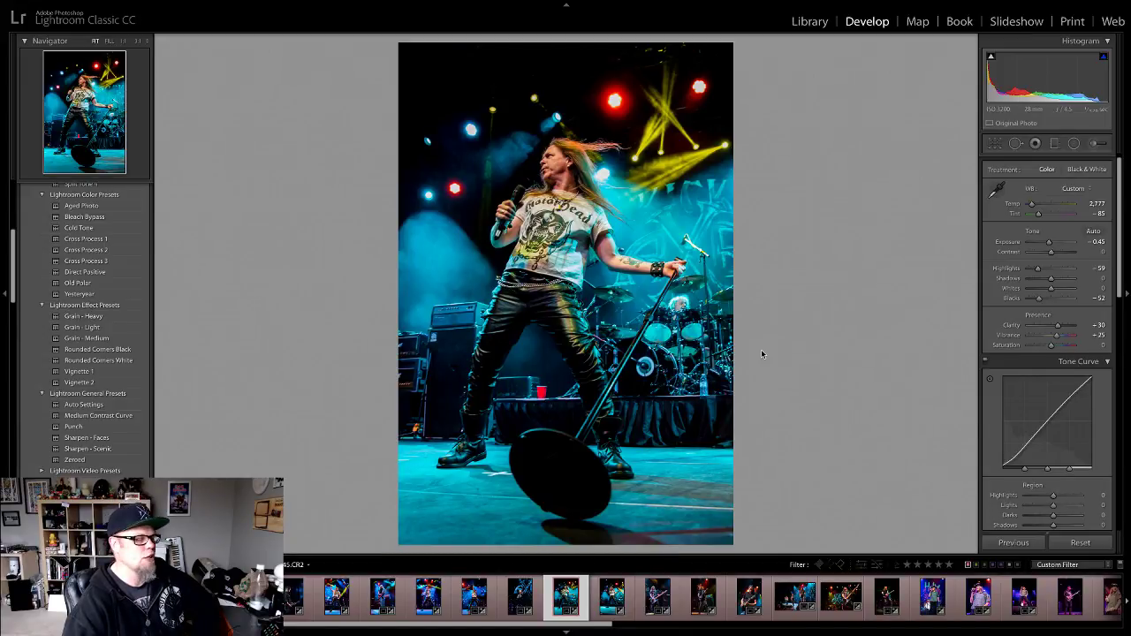
key(Left)
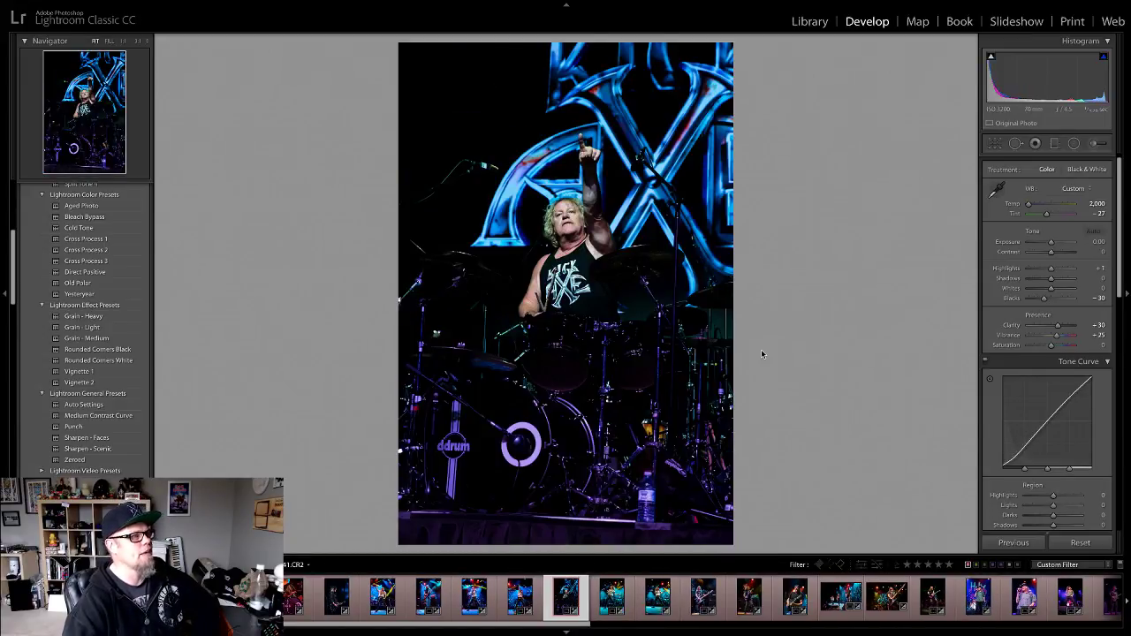
key(Left)
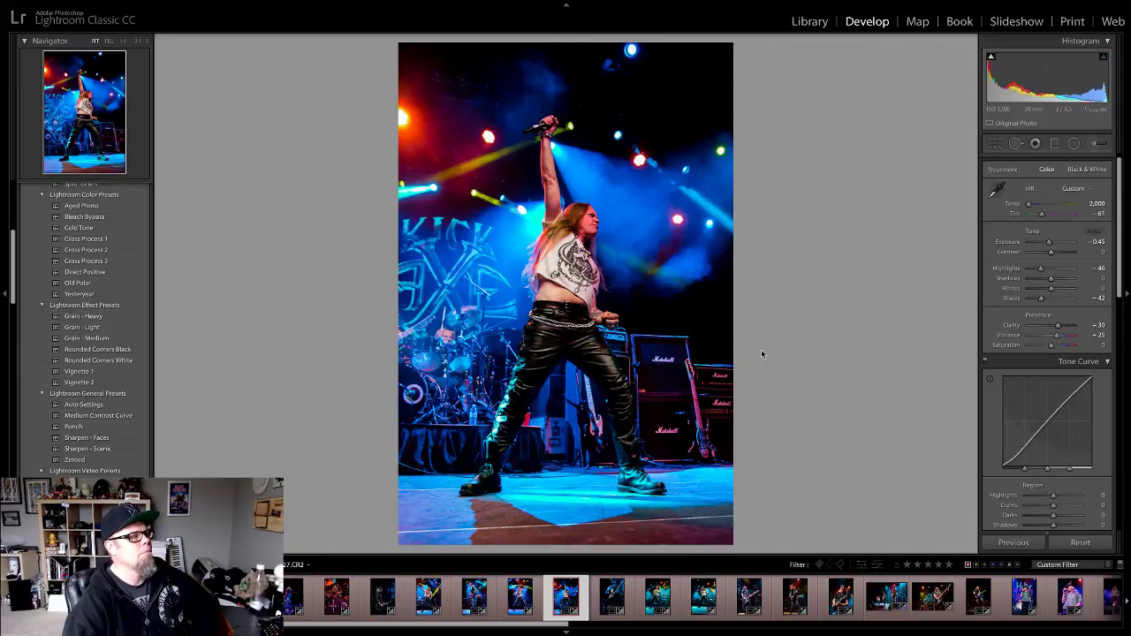
key(Left)
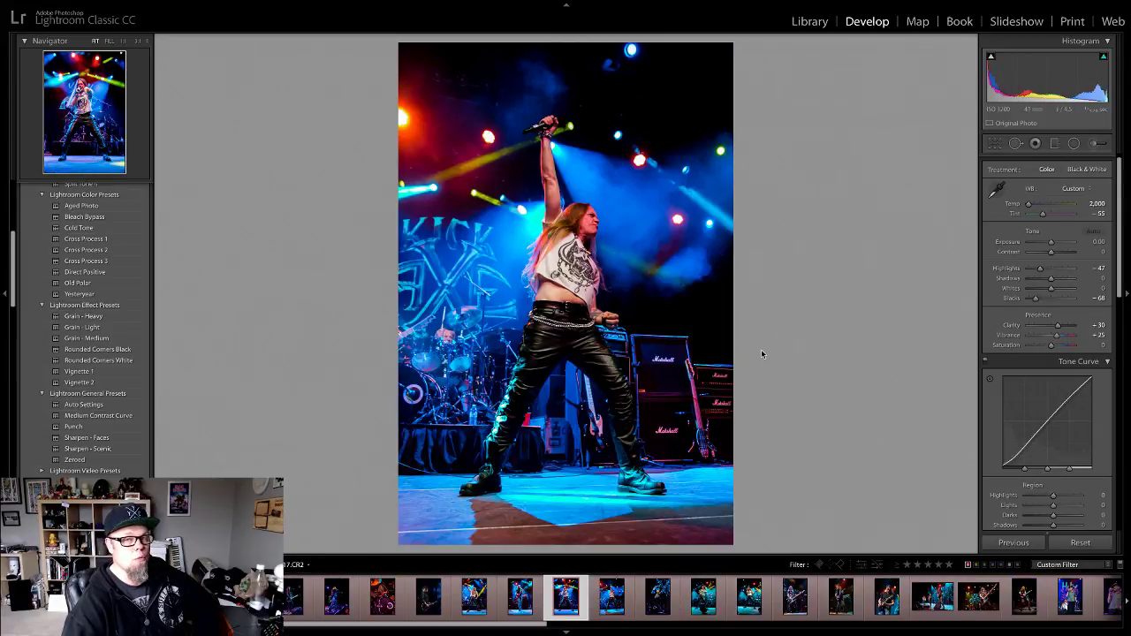
key(Left)
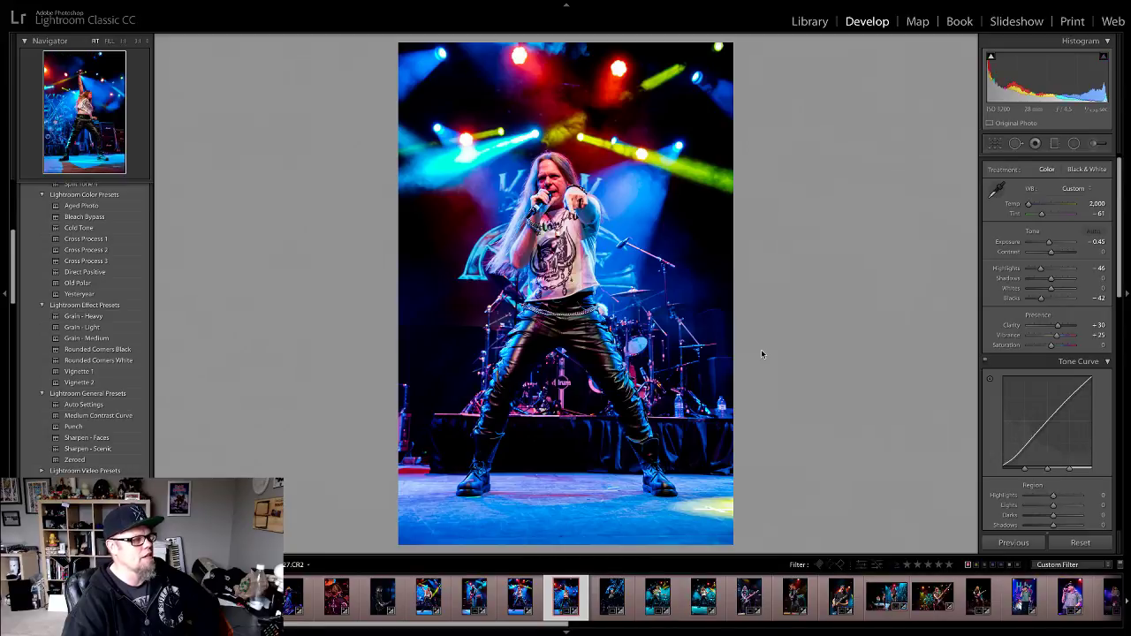
key(Left)
key(Left)
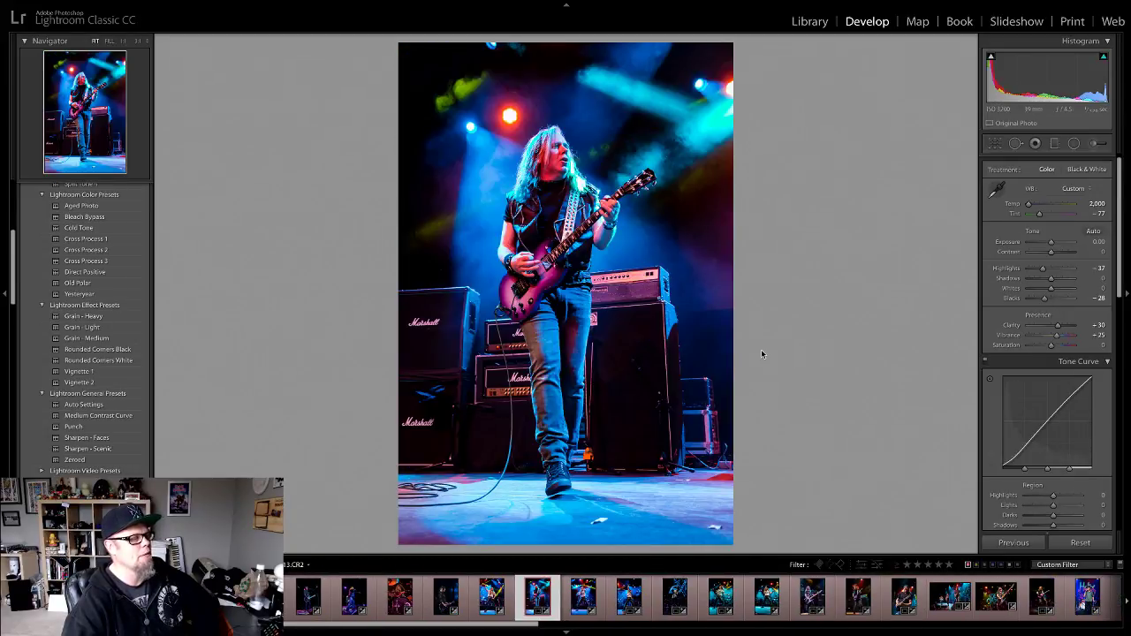
Step: Compare the picks again in forward order, covering the singer's stage poses, the drummer pointing upward and the laughing bassist
key(Right)
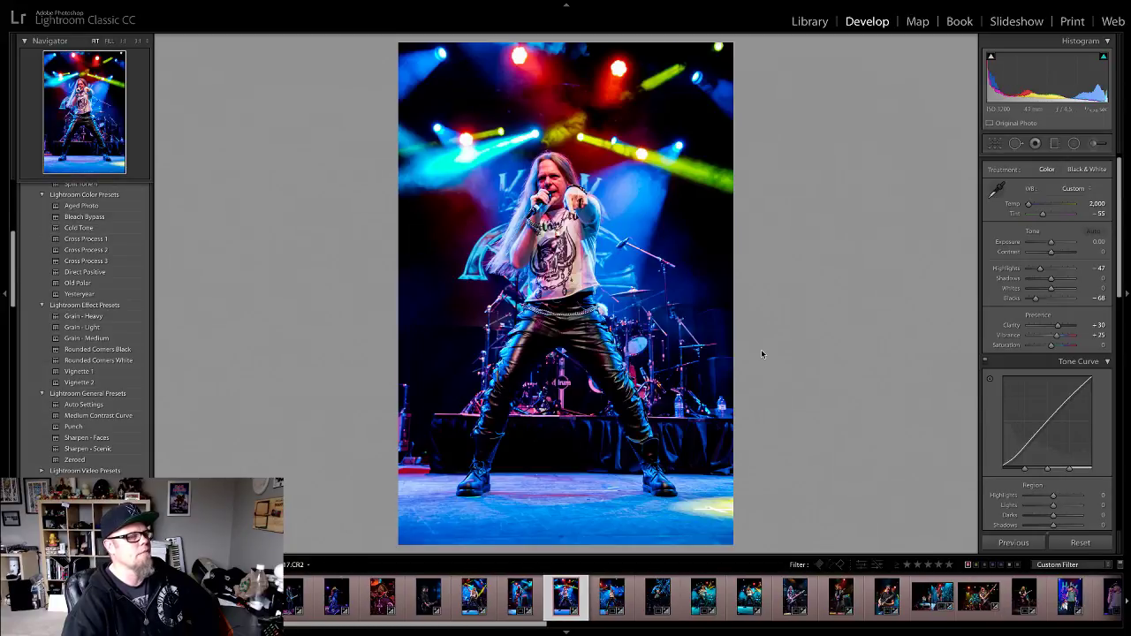
key(Right)
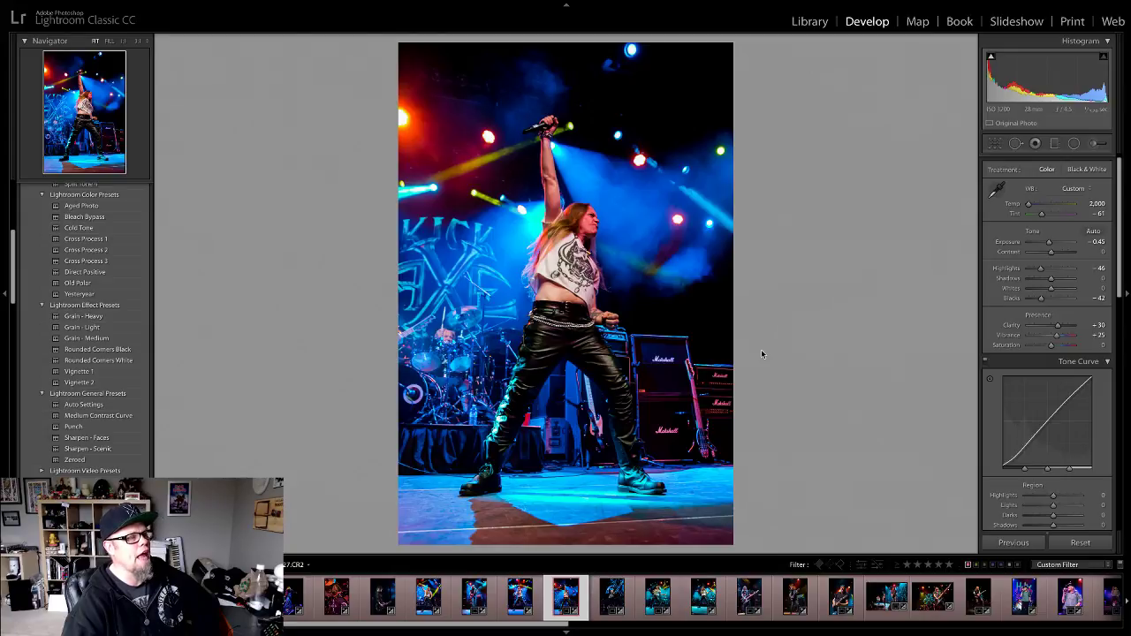
key(Right)
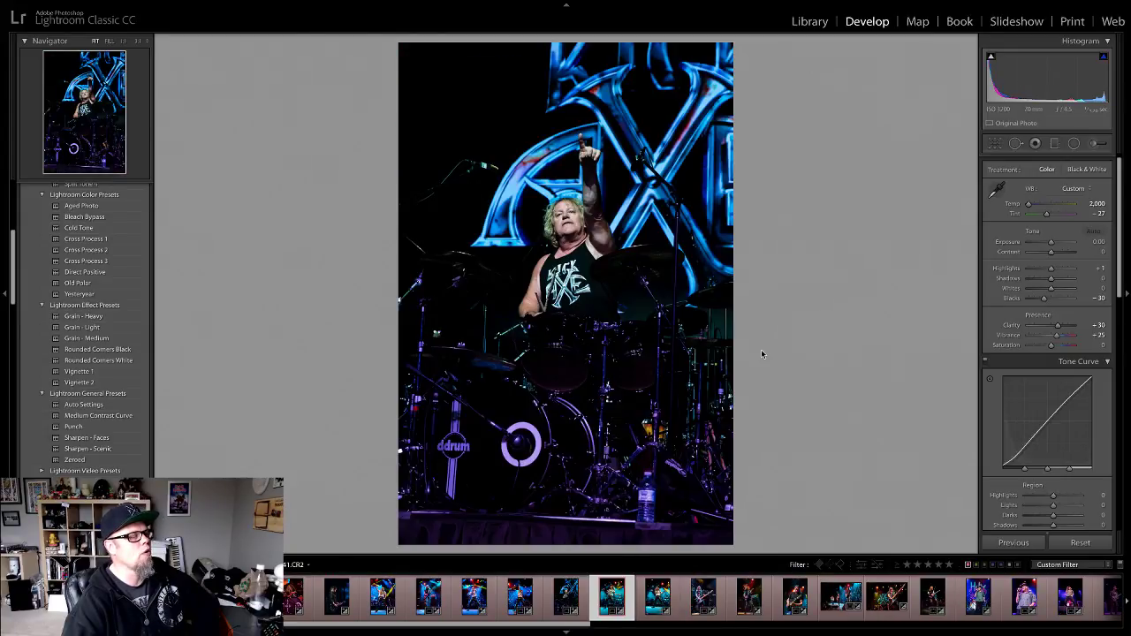
key(Right)
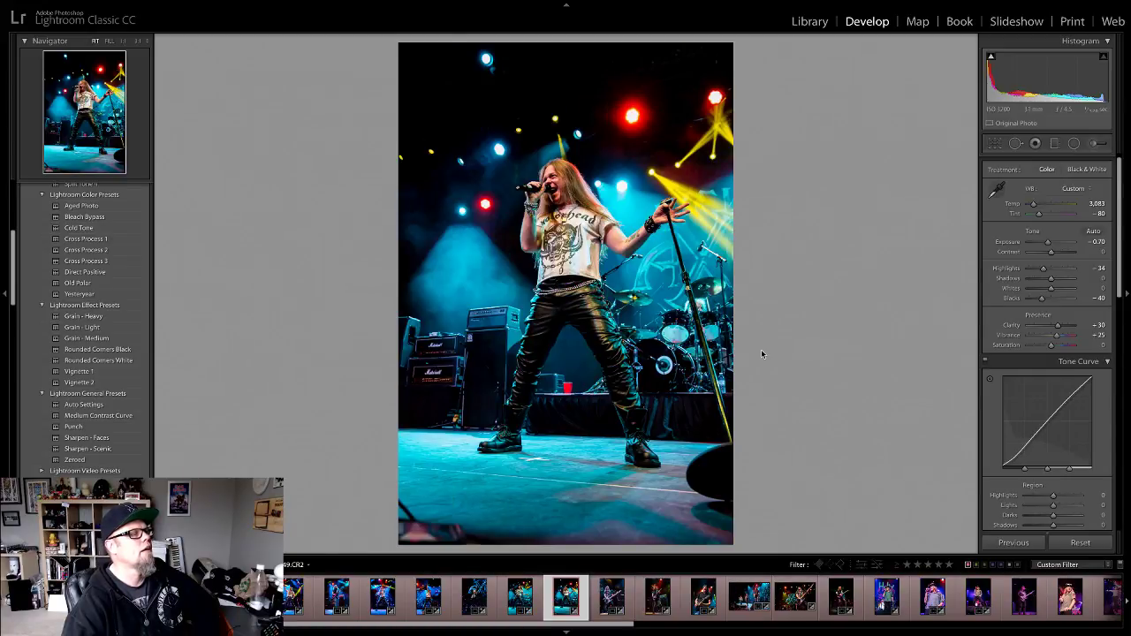
key(Right)
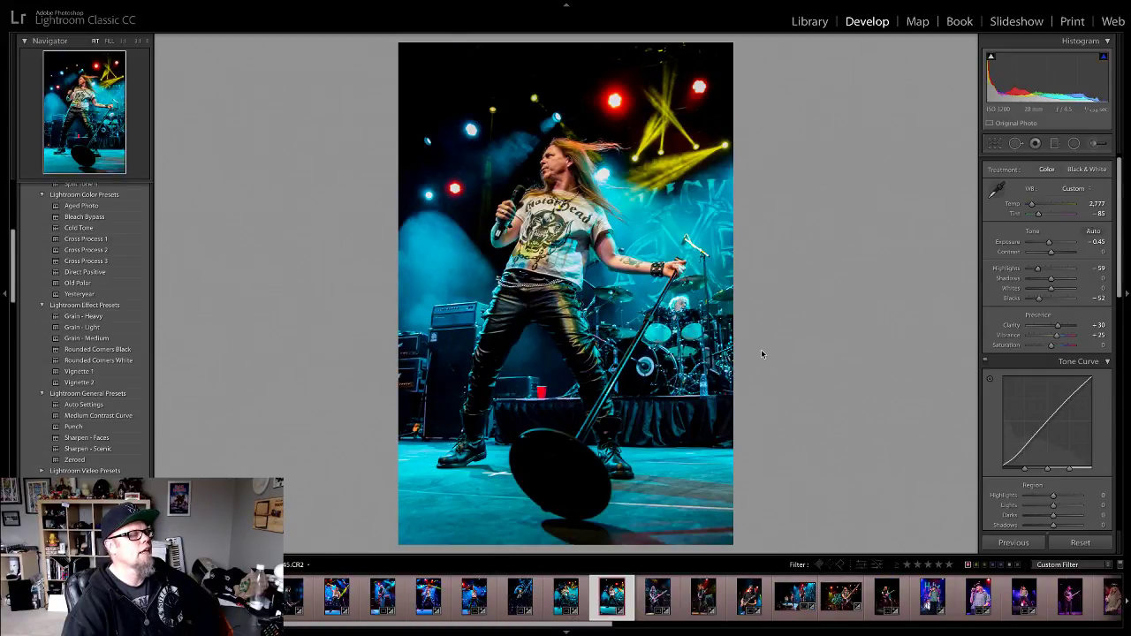
key(Right)
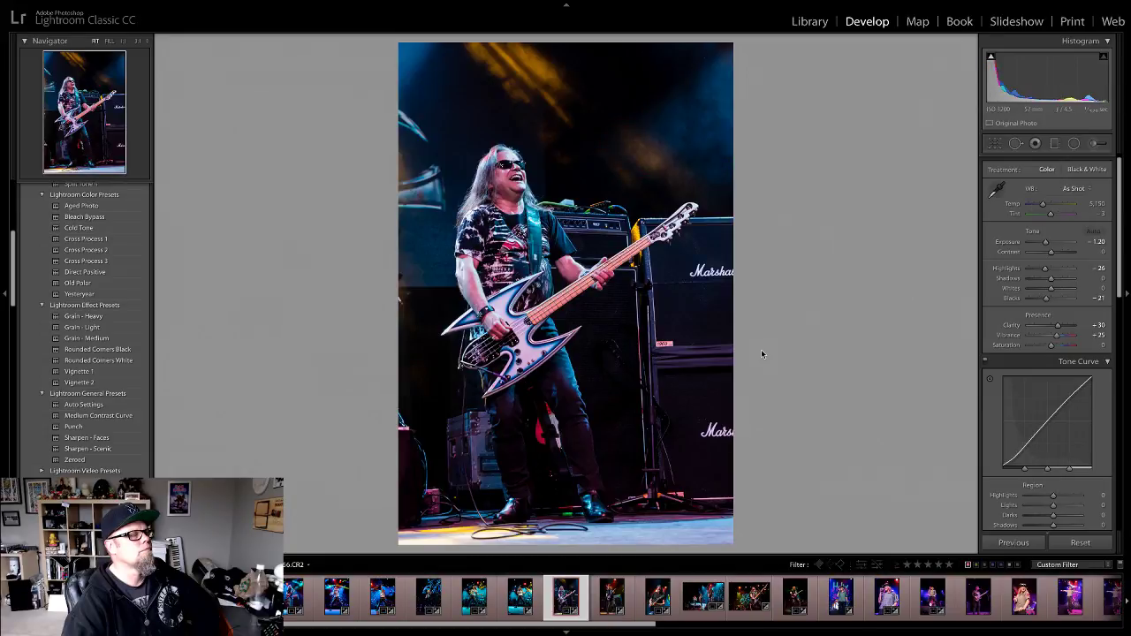
key(Right)
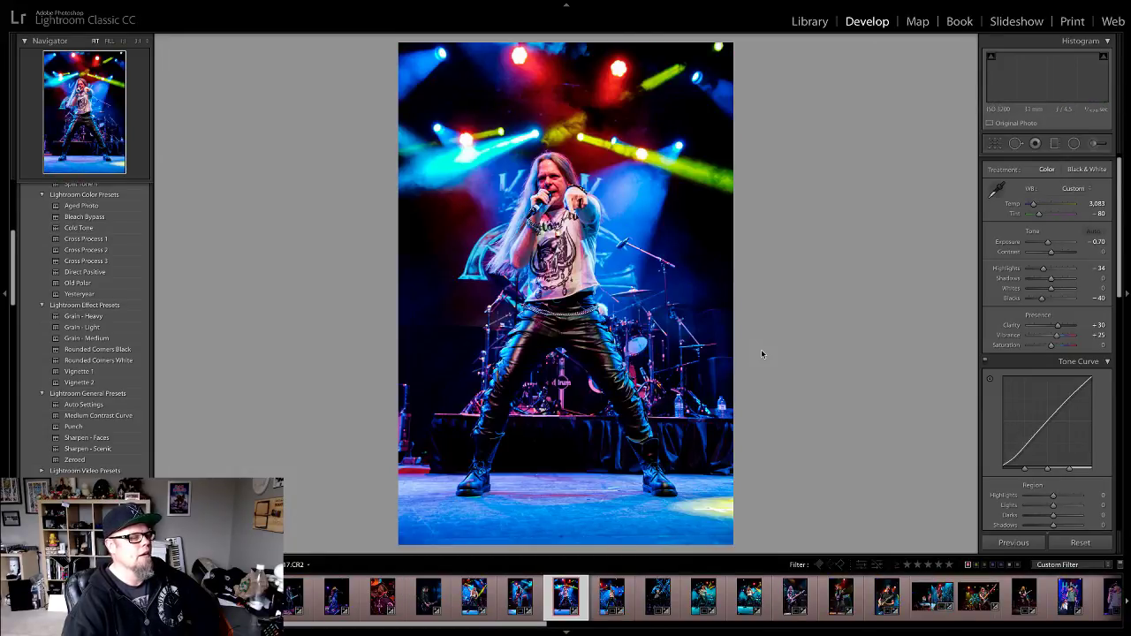
Step: Move on from the Kick Axe shots to the Helix photos and examine the low-angle singer shot in purple light
key(Right)
key(Right)
key(Right)
key(Right)
key(Right)
key(Right)
key(Right)
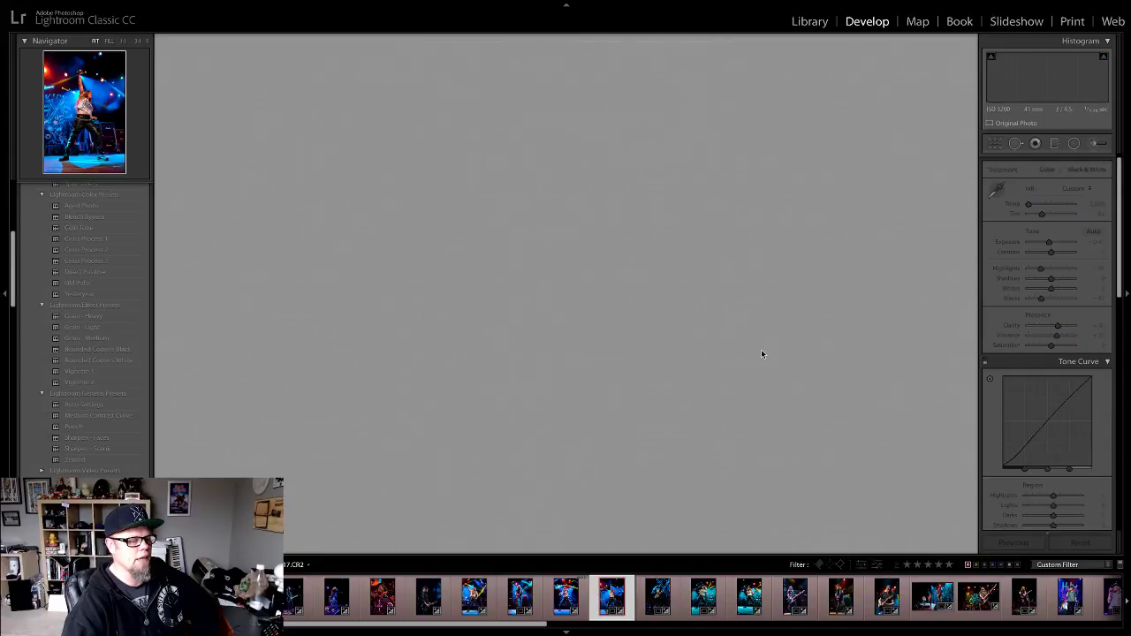
key(Right)
key(Right)
key(Right)
key(Right)
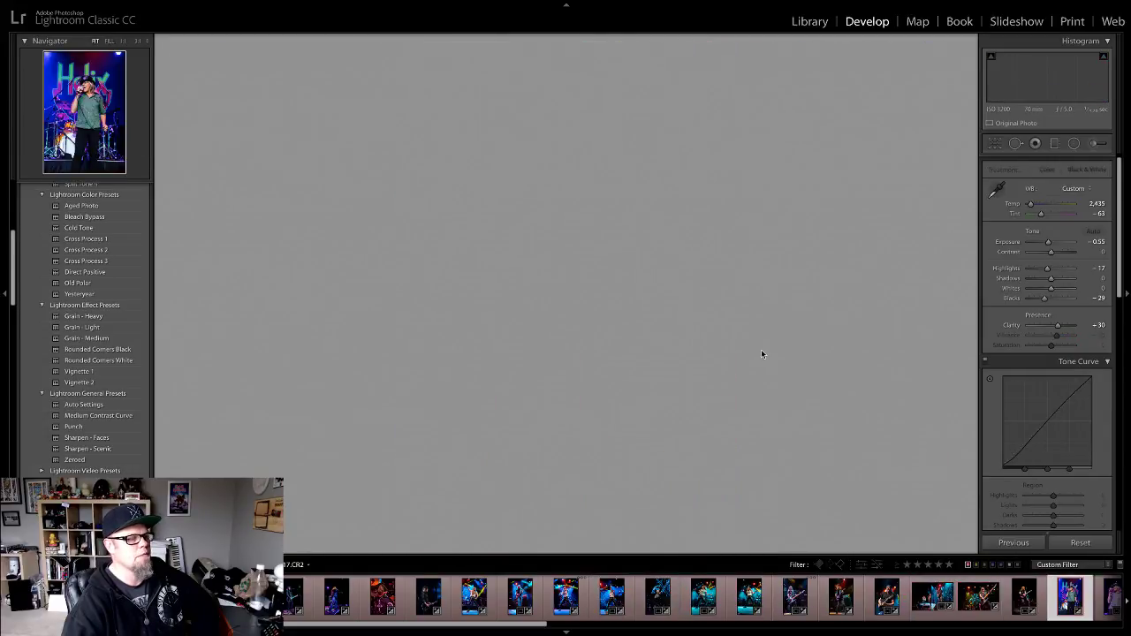
key(Right)
key(Right)
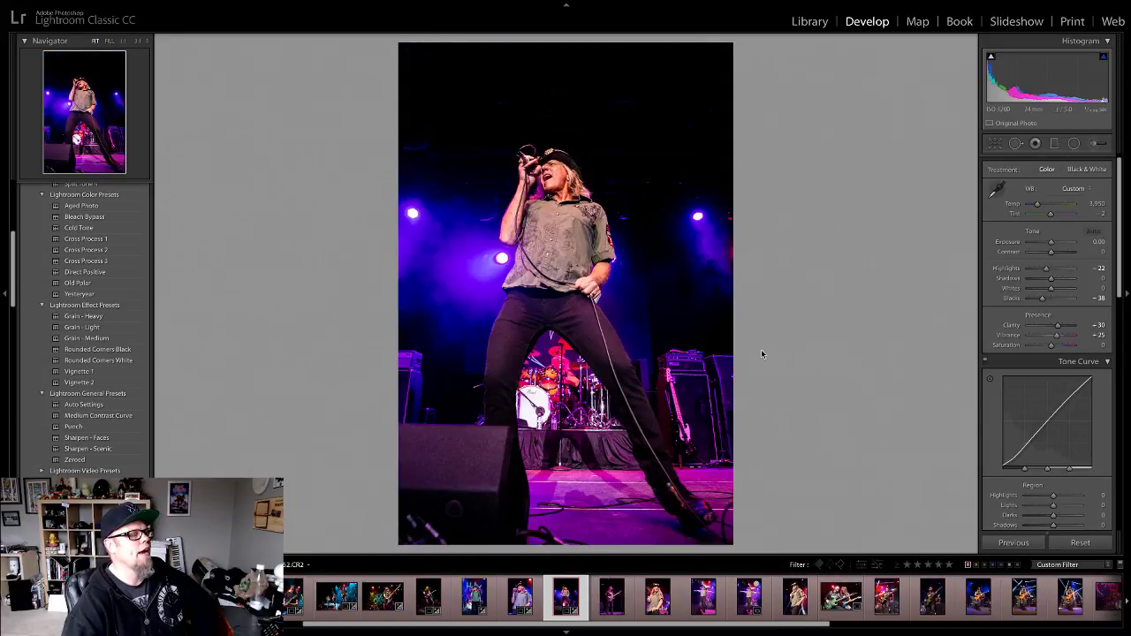
Step: Correct the Helix bassist photo's magenta cast by sampling white balance from his sunglasses, apply the Punch preset and inspect his face close up
key(Right)
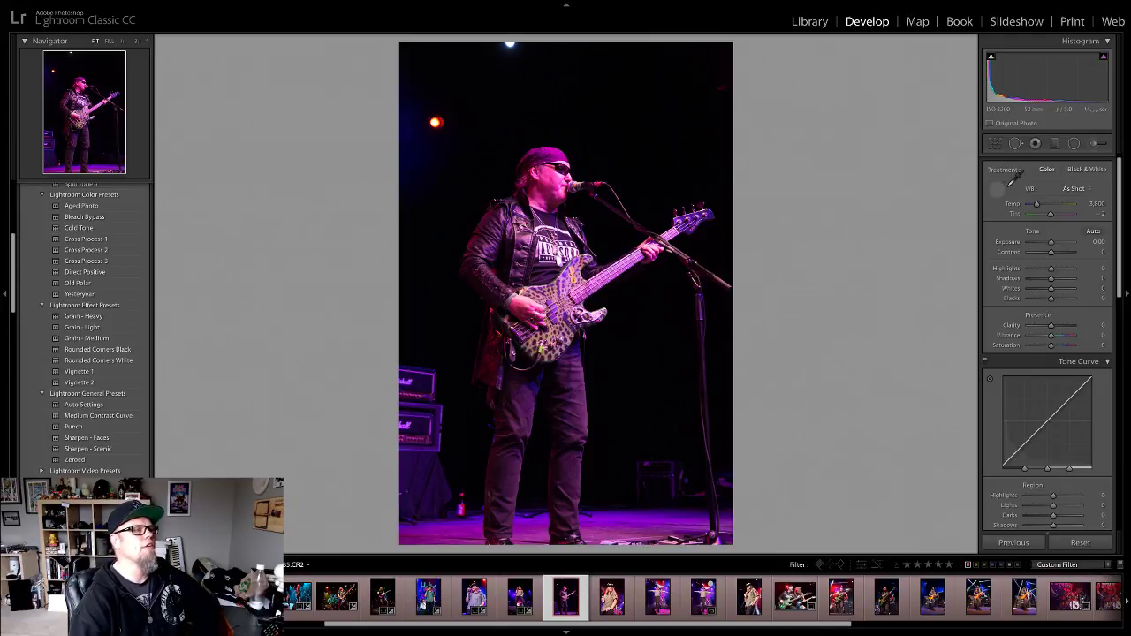
click(557, 170)
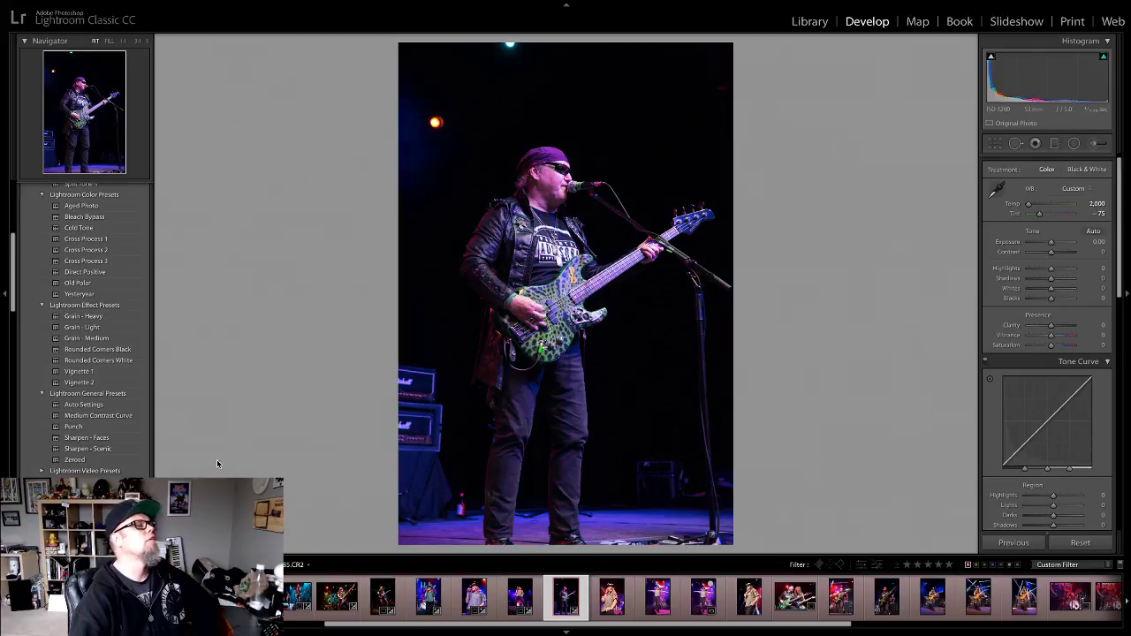
click(75, 426)
click(543, 188)
click(542, 188)
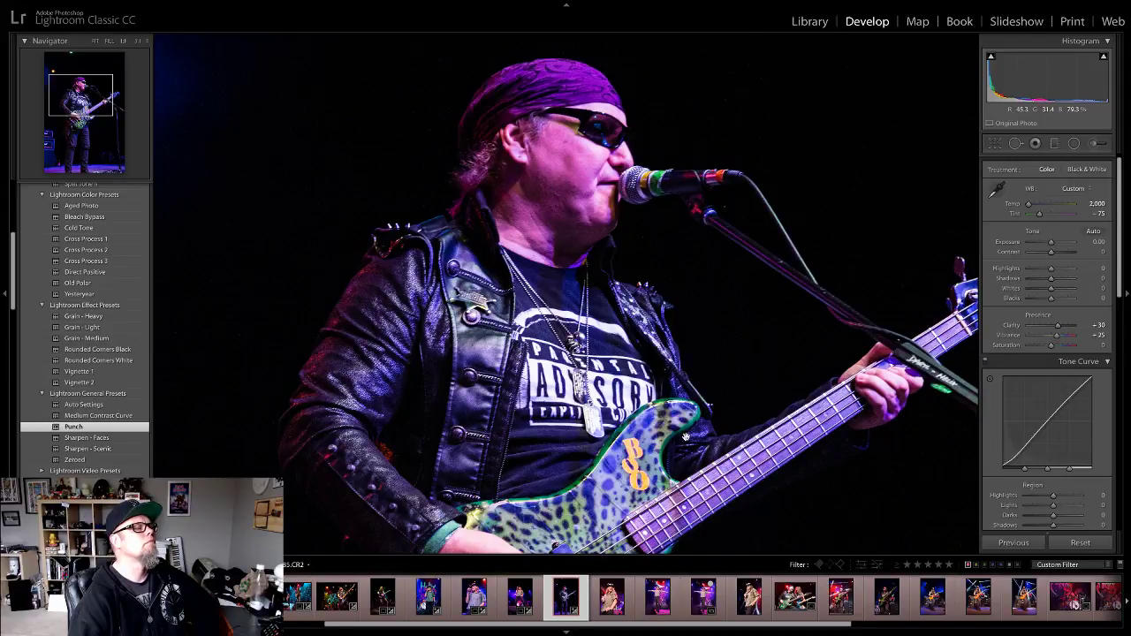
click(578, 390)
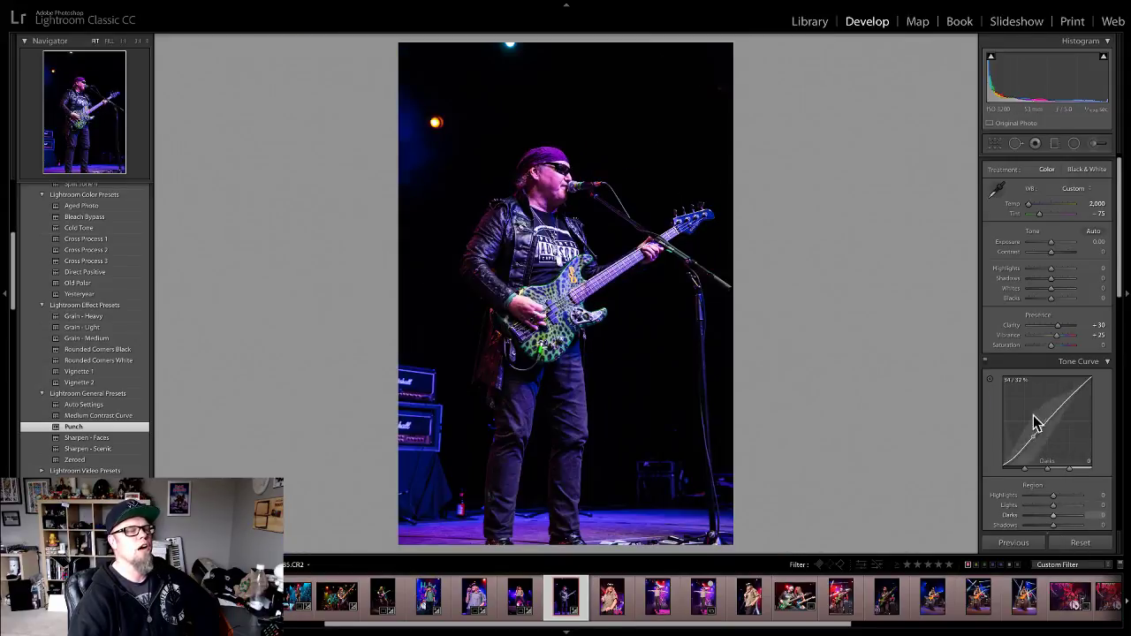
Step: Try the B&W Look 5 preset on the bassist photo, inspect it close up and undo it
scroll(94, 283, up, 5)
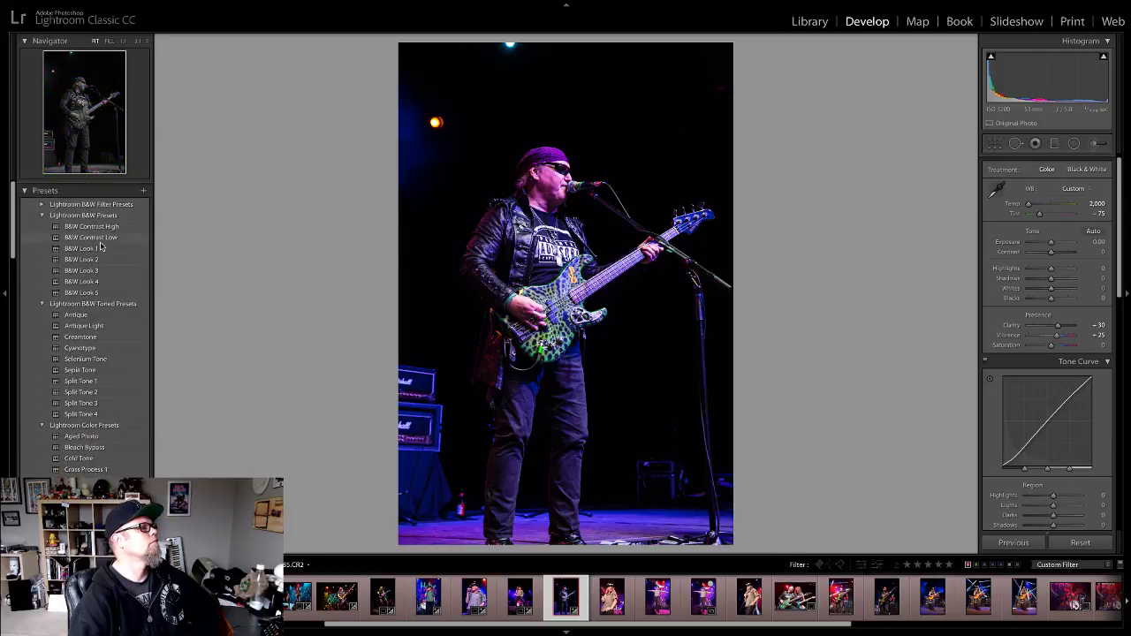
click(92, 290)
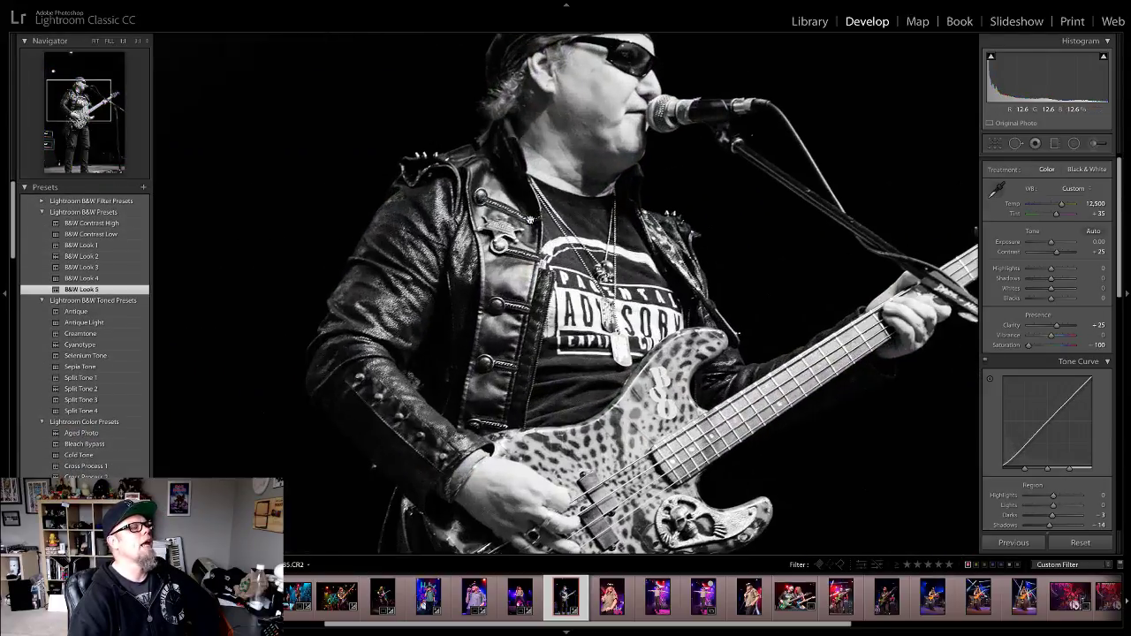
click(531, 221)
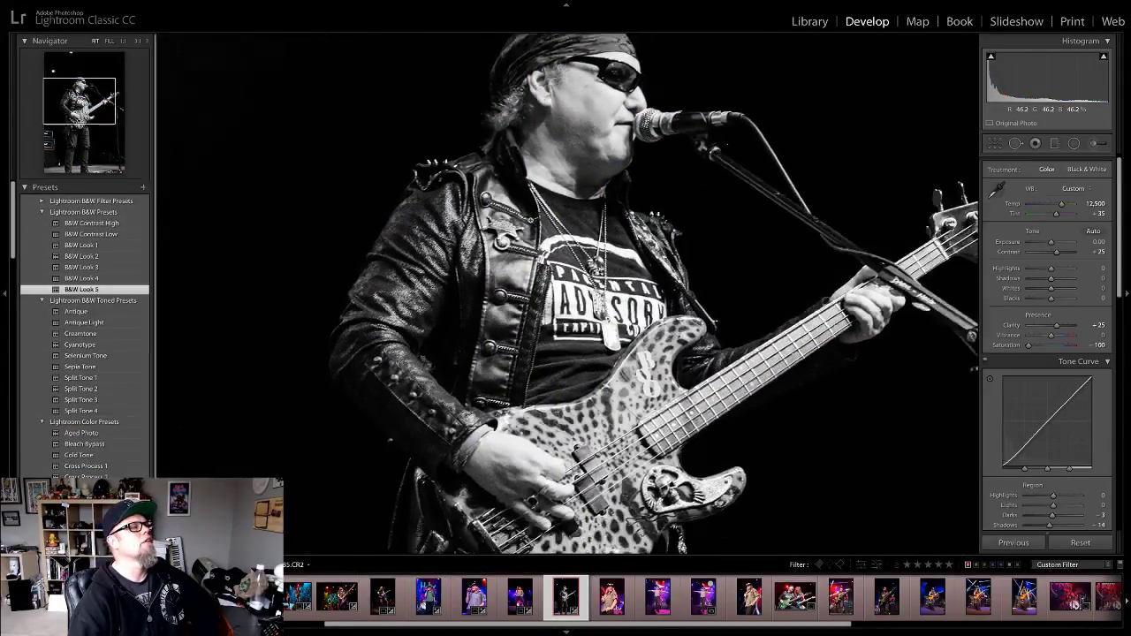
click(531, 219)
key(ctrl+z)
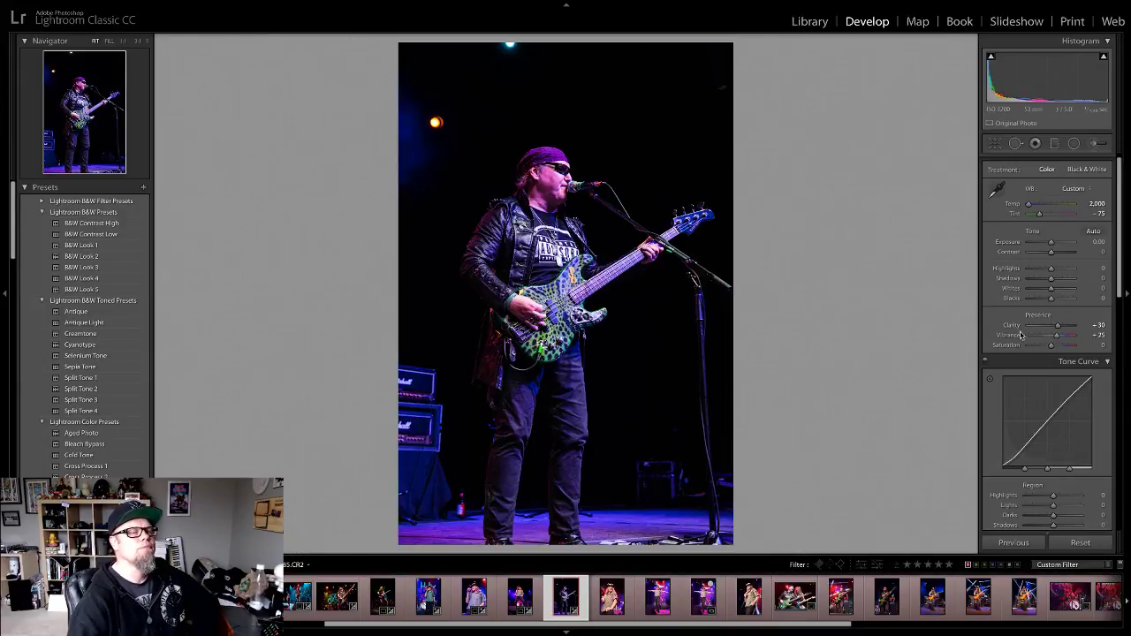
Step: Set the bassist photo's luminance noise reduction to 25
scroll(1025, 397, down, 10)
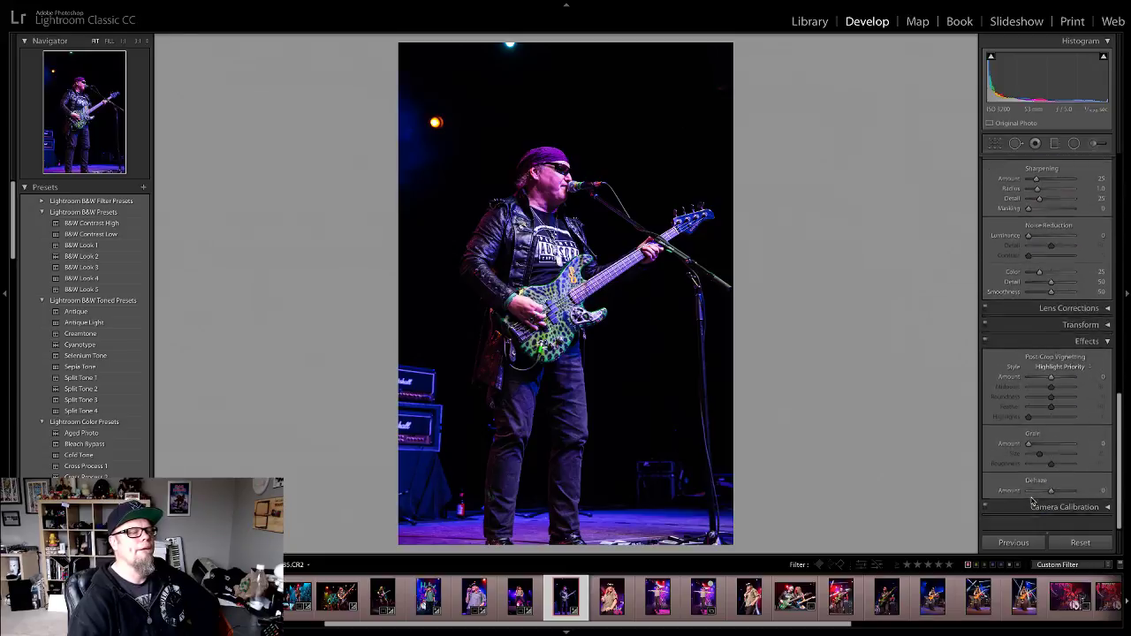
drag(1029, 246, 1035, 248)
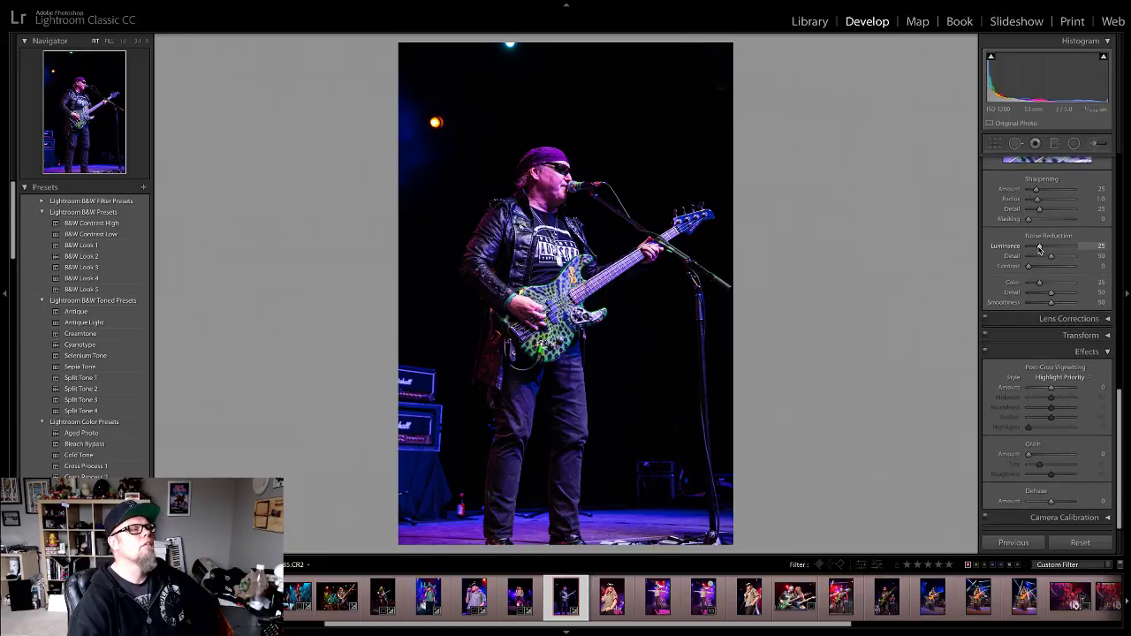
scroll(1006, 245, up, 10)
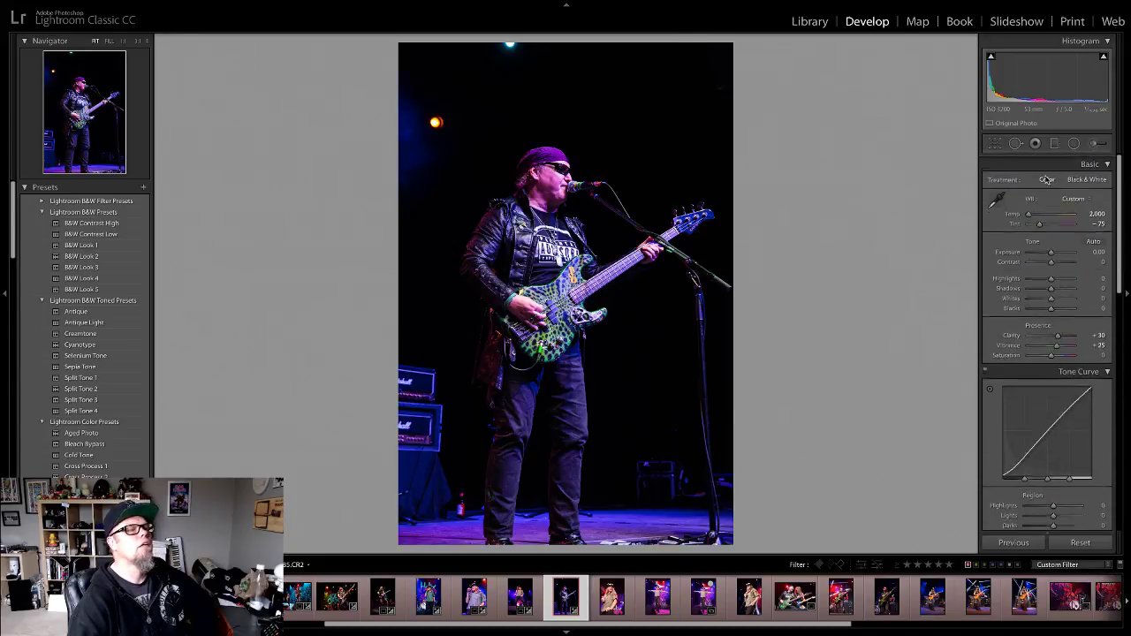
Step: Crop the bassist photo tighter at the original aspect ratio, cutting off the stage floor and his feet, and check the legs close up
key(r)
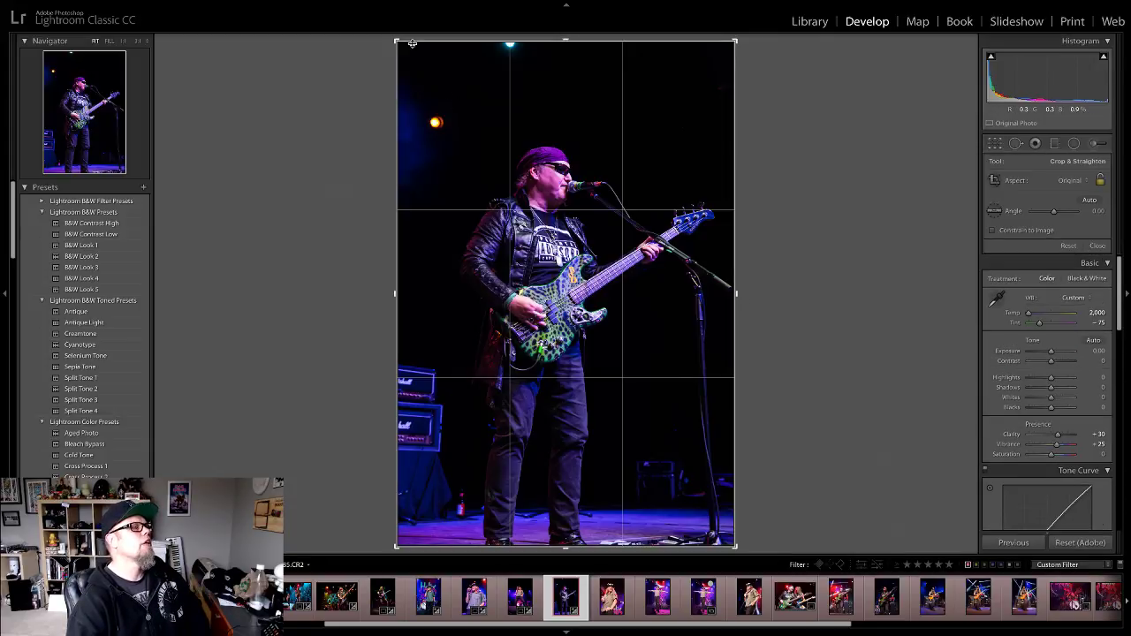
drag(398, 41, 419, 71)
drag(624, 318, 626, 348)
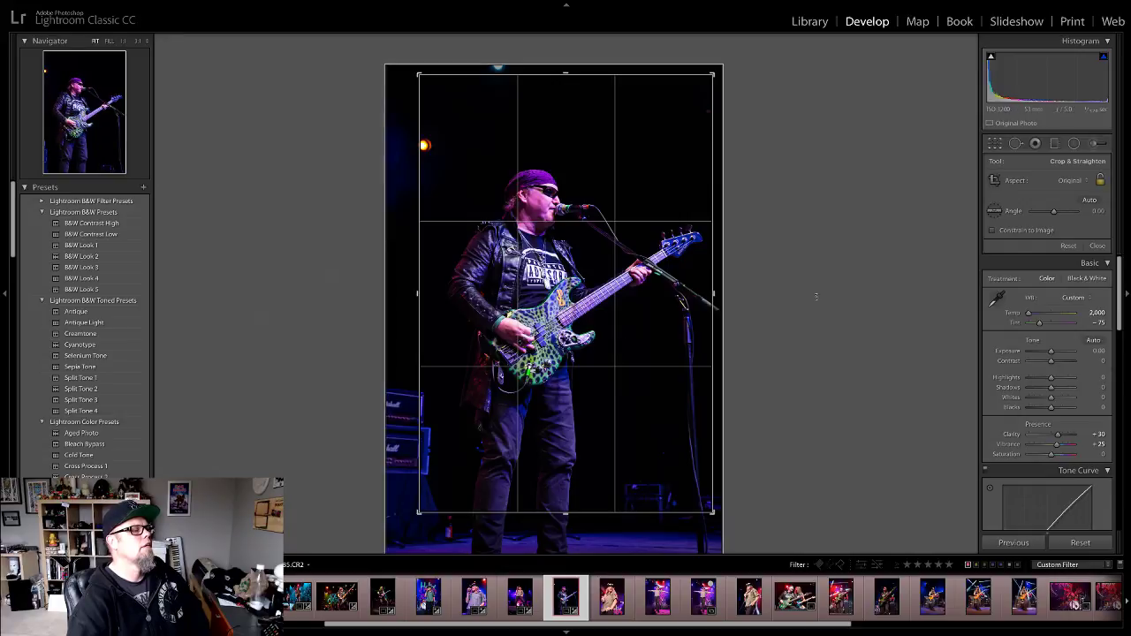
click(1098, 246)
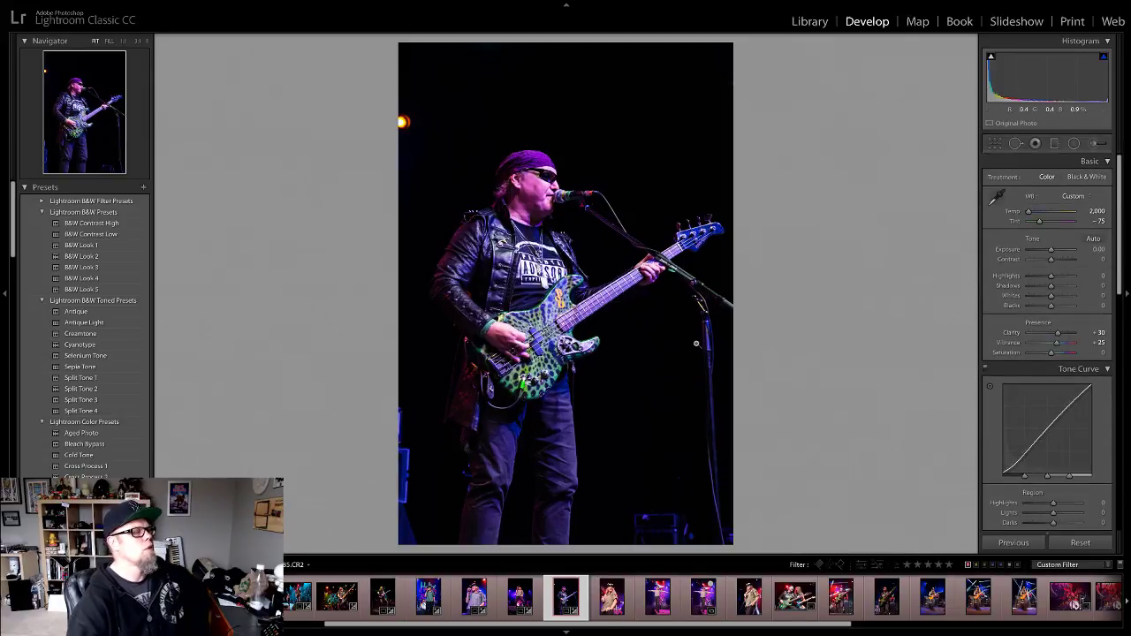
click(580, 461)
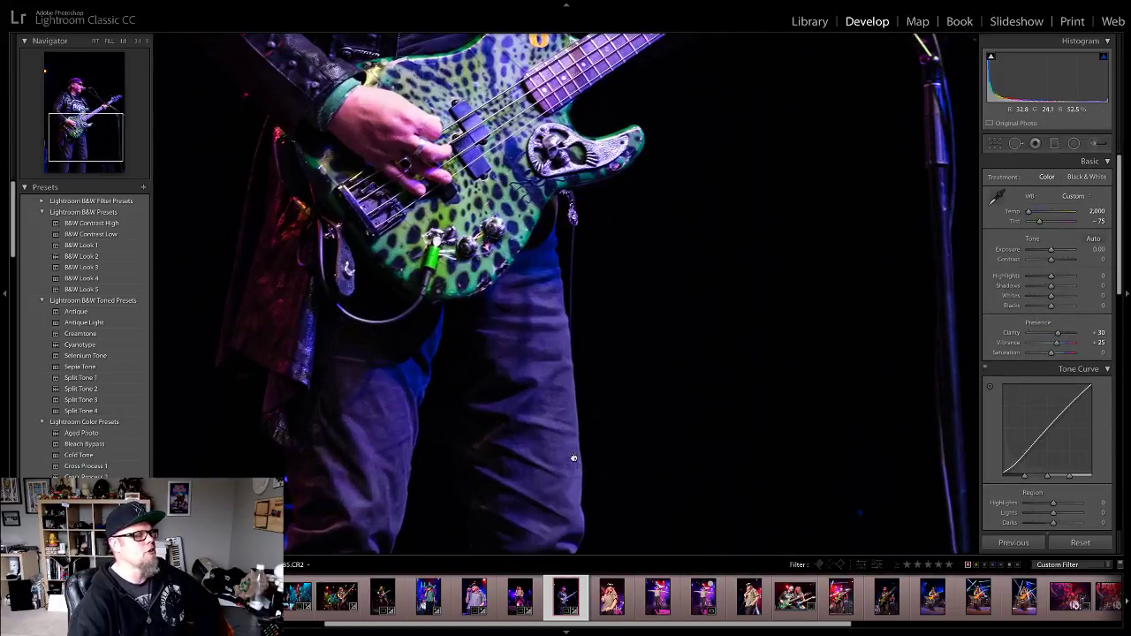
click(961, 421)
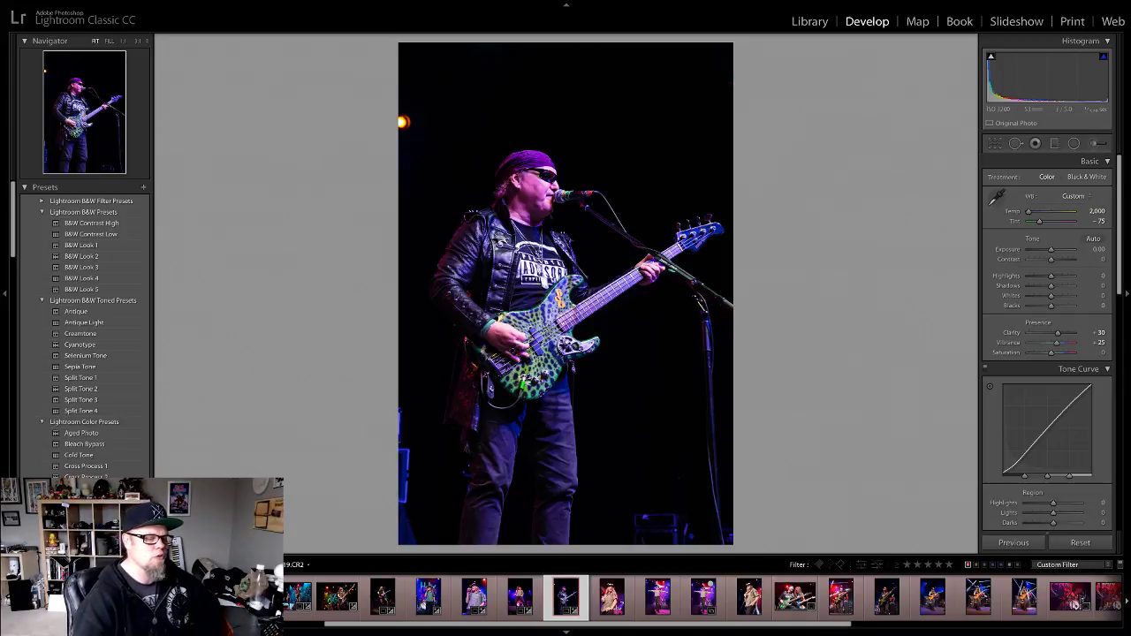
Step: Open the Helix photo of the singer in the goggled hat and short-sleeved shirt, inspect his face and apply the Punch preset
click(619, 594)
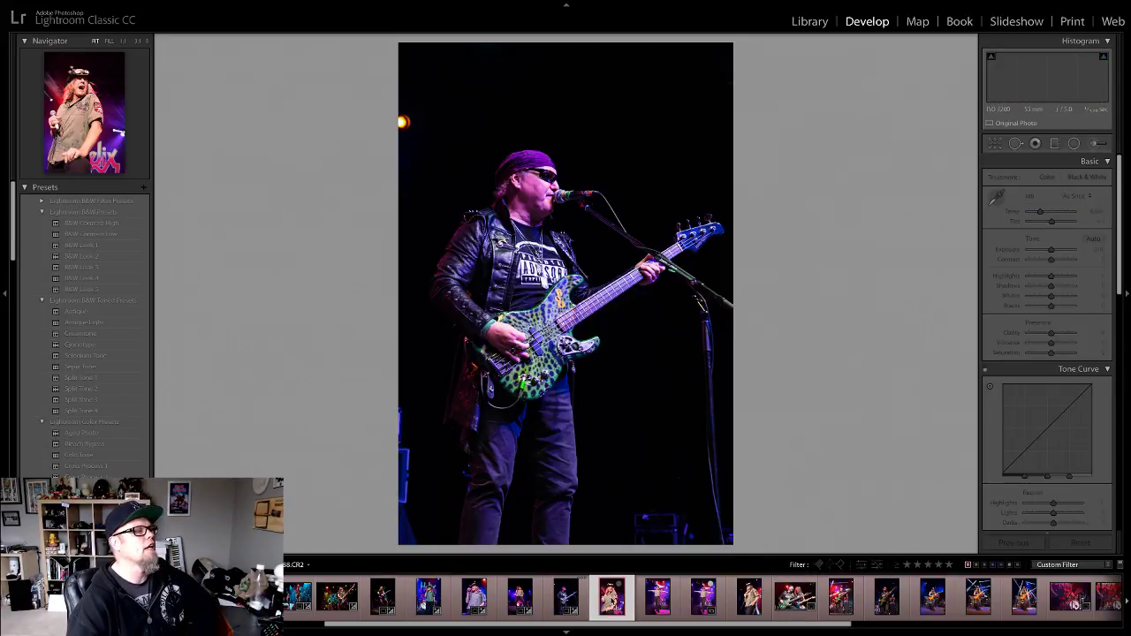
click(531, 174)
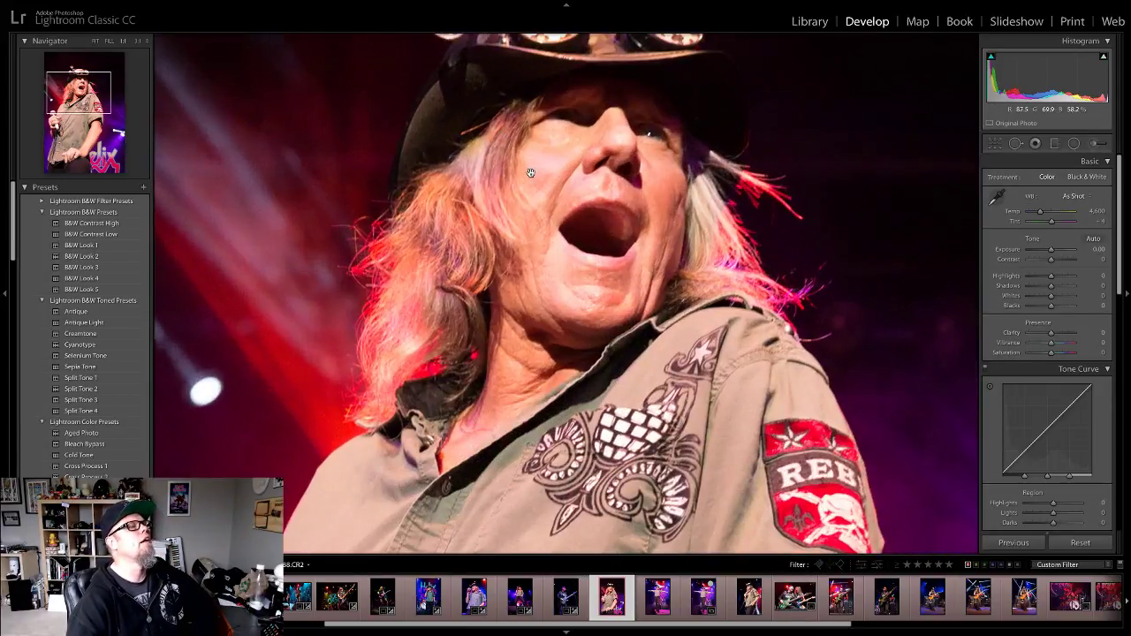
click(531, 174)
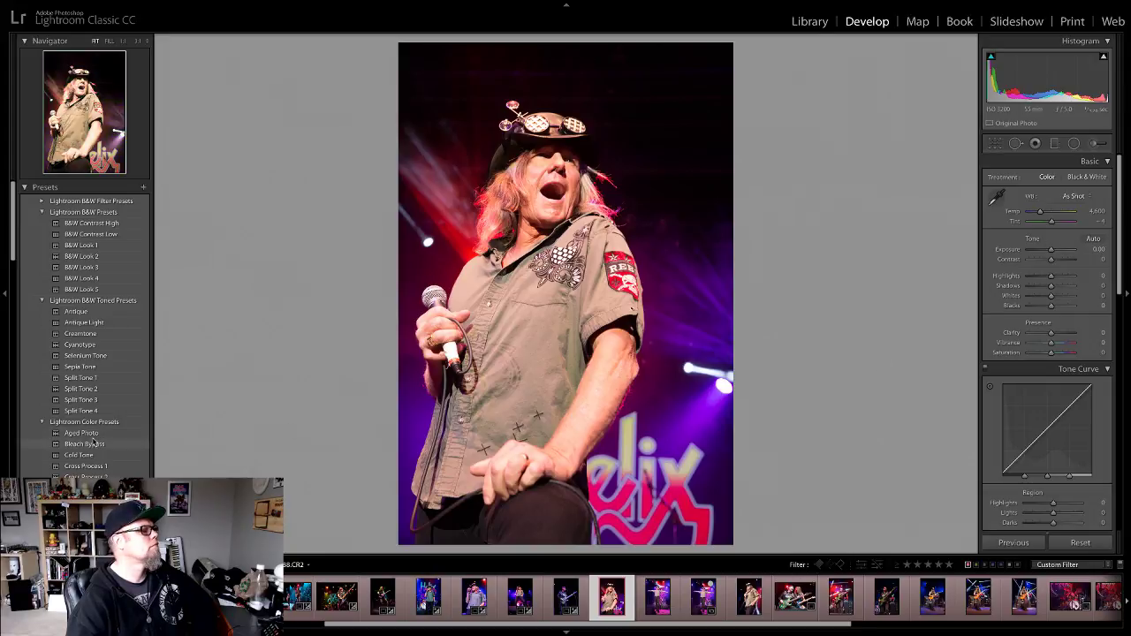
scroll(112, 424, down, 3)
scroll(102, 445, down, 2)
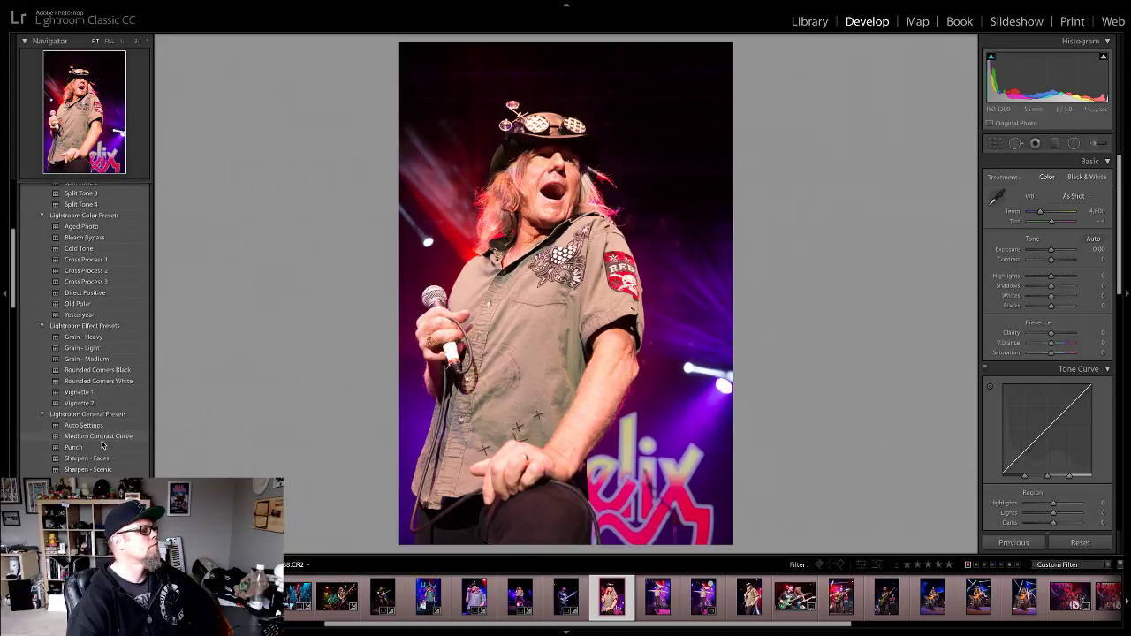
click(102, 446)
click(543, 203)
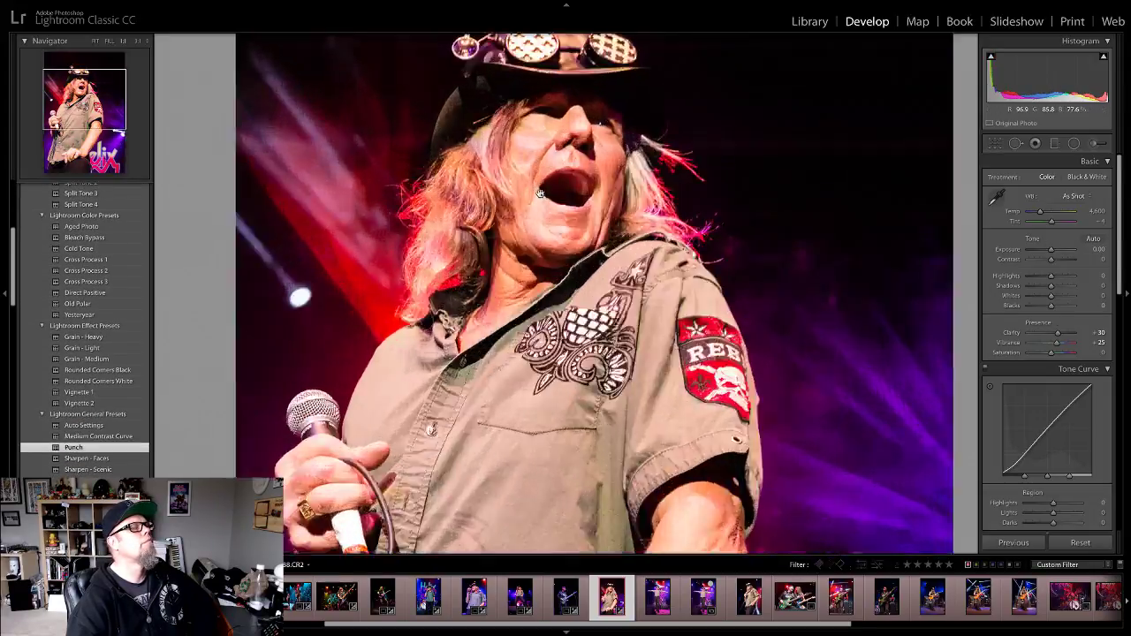
Step: Cool the singer photo by sampling white balance from the side of his face, and set the temperature to 2,631
click(994, 198)
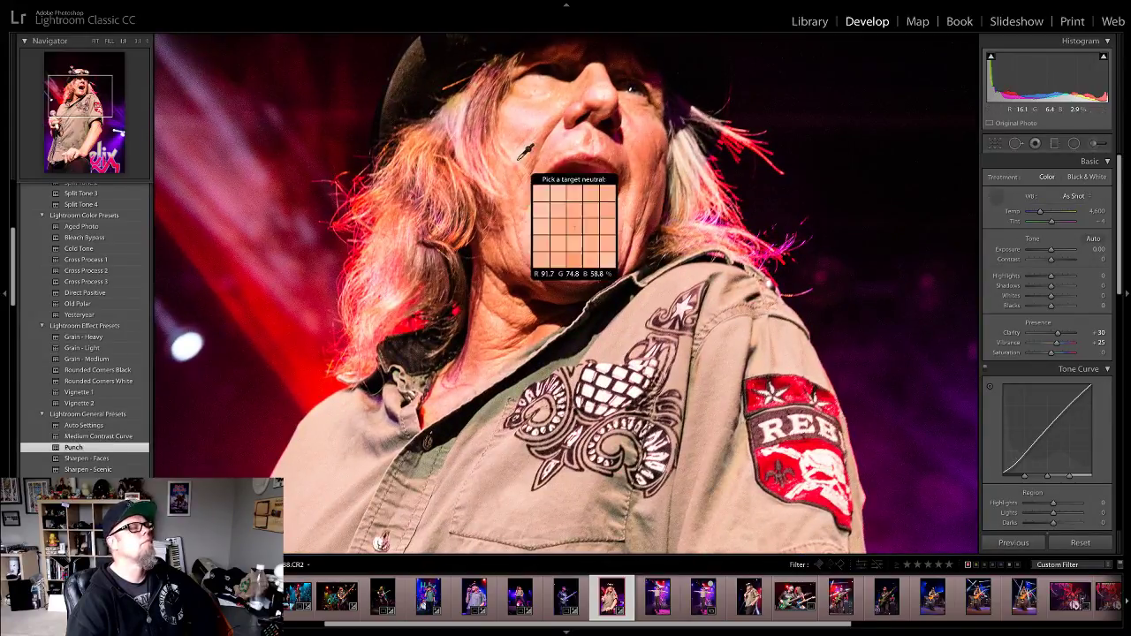
click(534, 156)
click(555, 157)
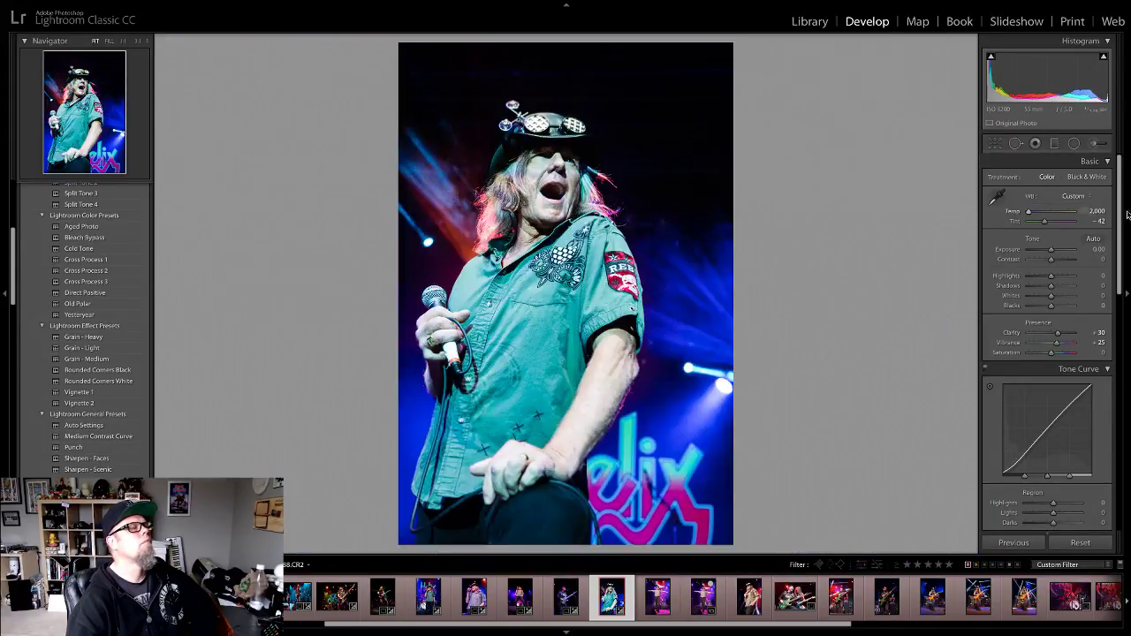
drag(1030, 213, 1032, 214)
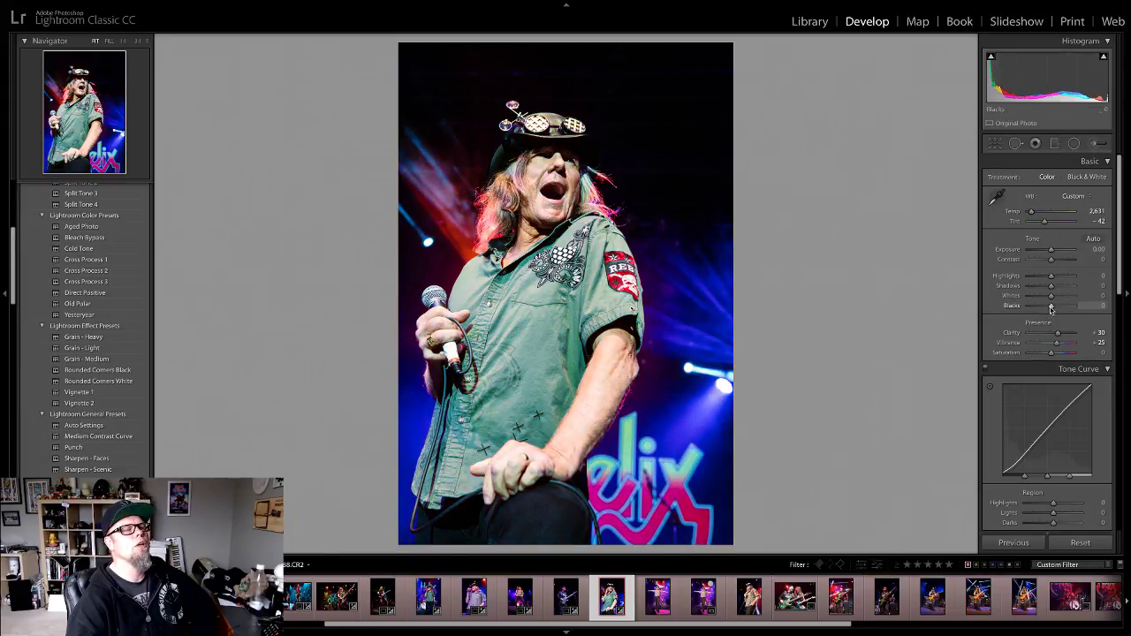
Step: Set the singer photo's highlights to -51, blacks to -17 and luminance noise reduction to 18
drag(1051, 306, 1038, 278)
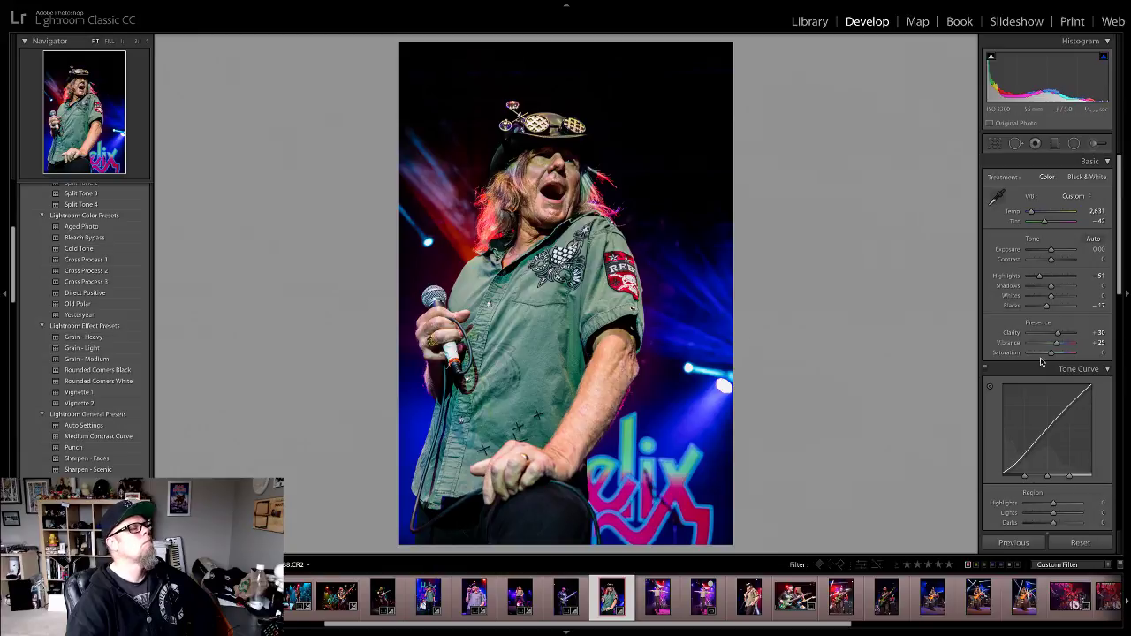
scroll(1029, 222, down, 10)
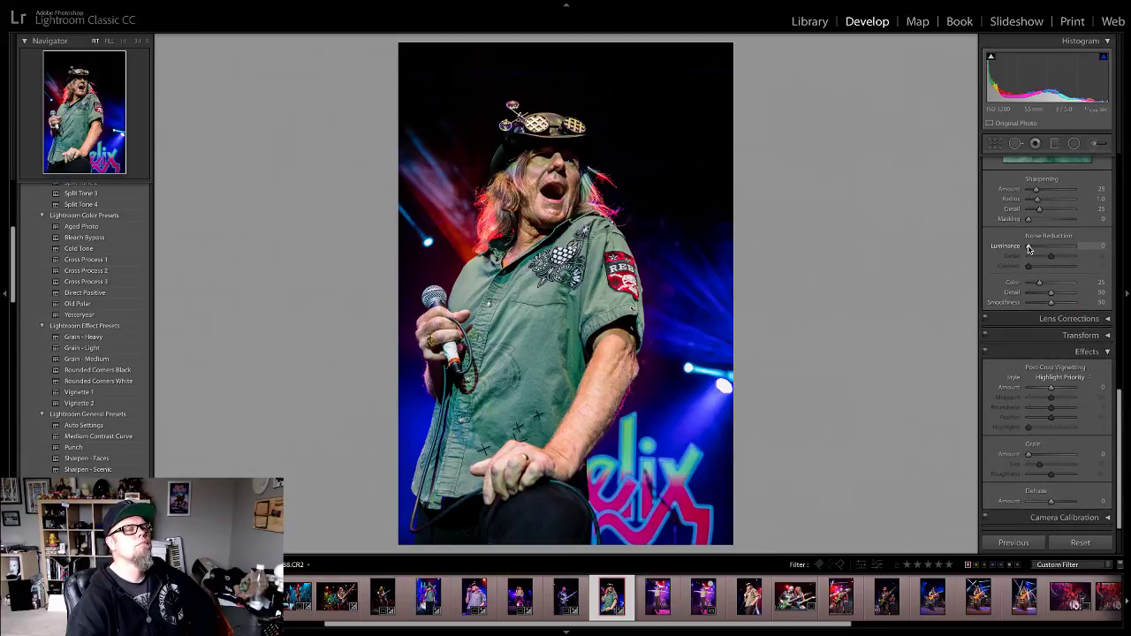
drag(1027, 245, 1037, 246)
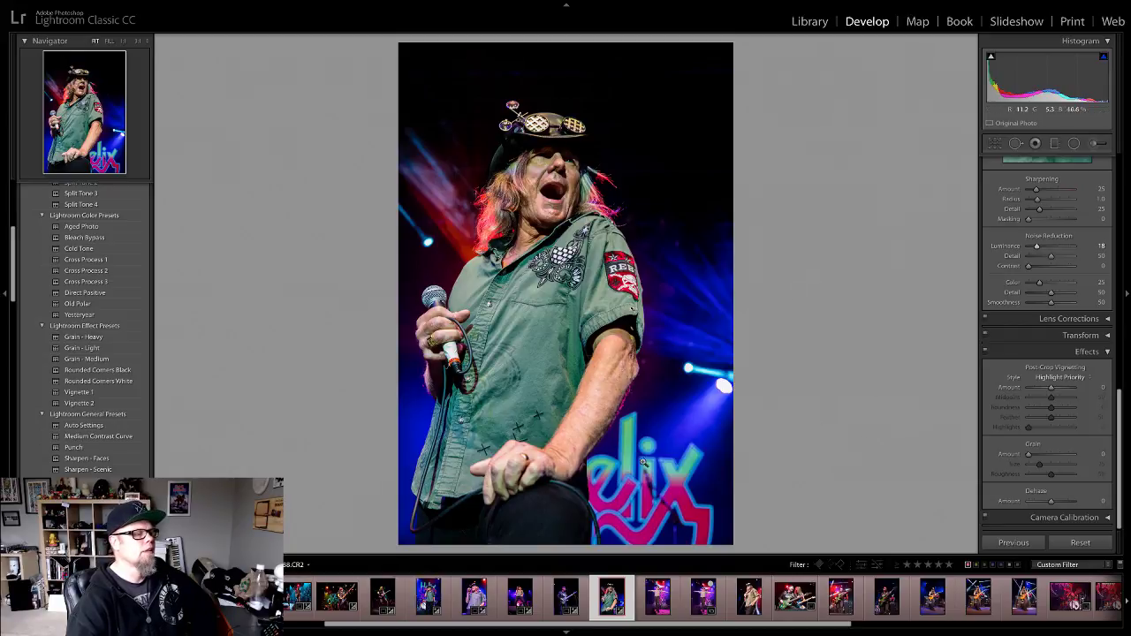
Step: Compare the singer's face sharpness and expression close up in the two arms-outstretched stage photos
click(657, 597)
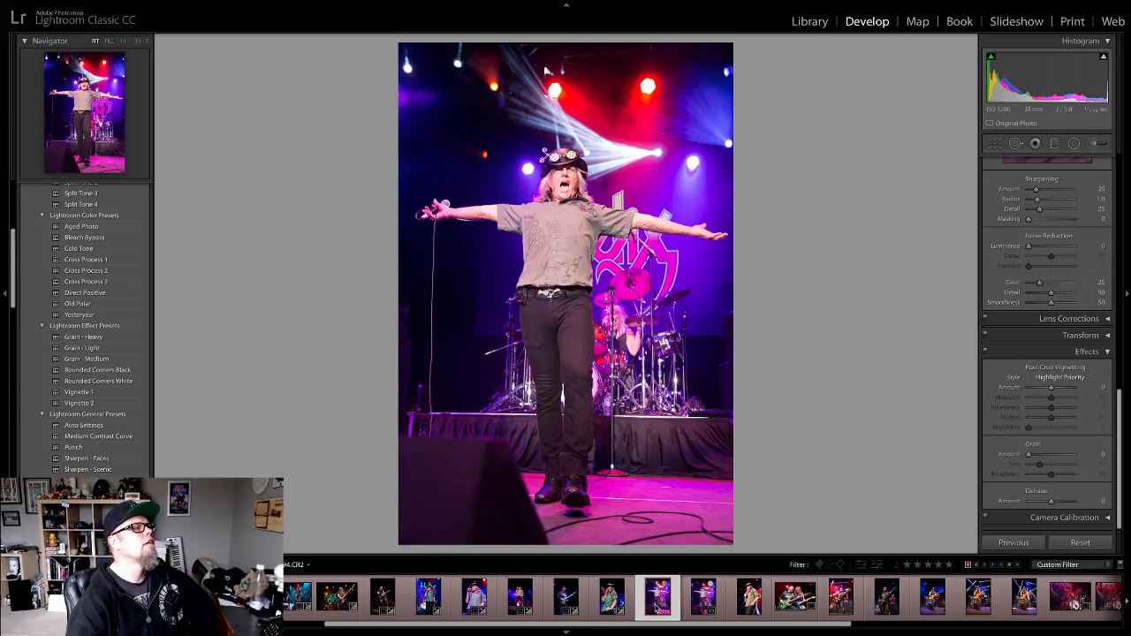
click(698, 606)
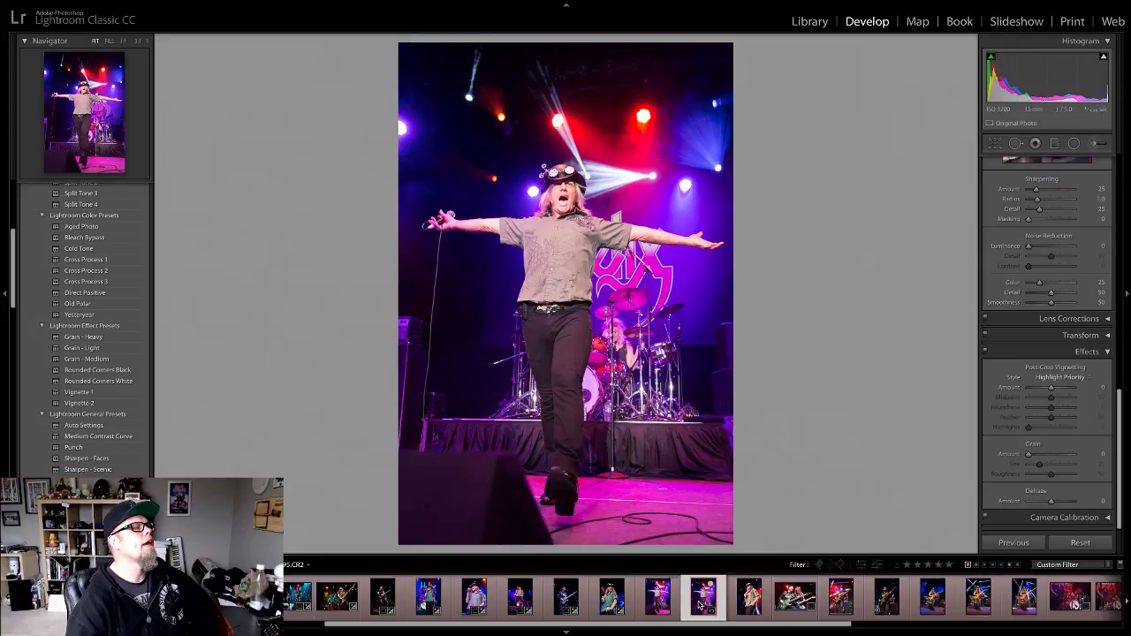
click(652, 606)
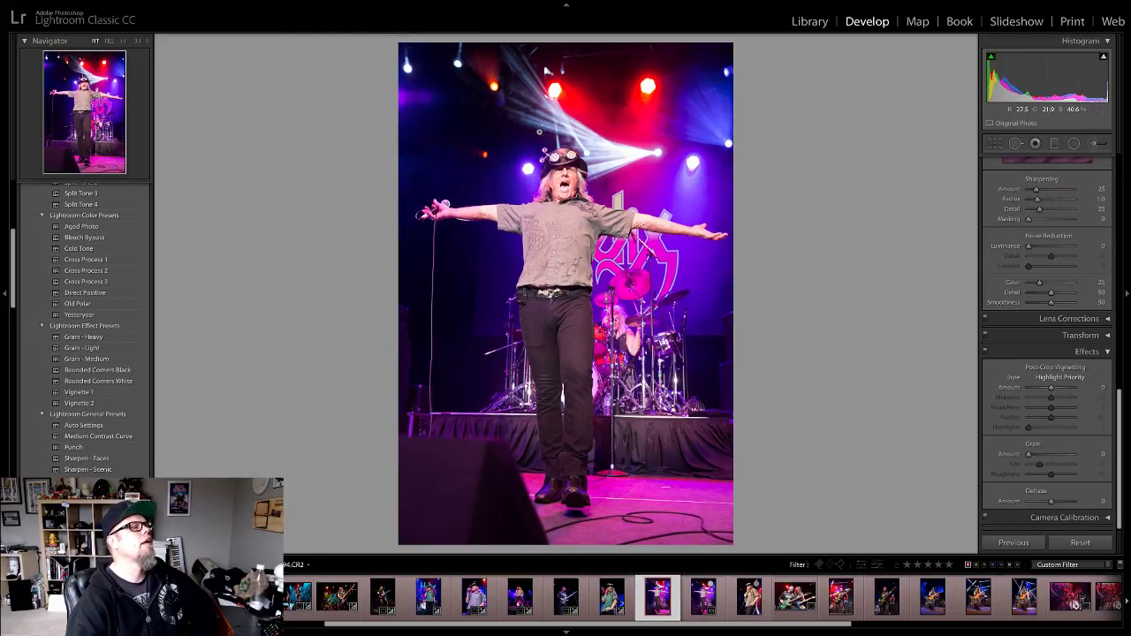
click(555, 164)
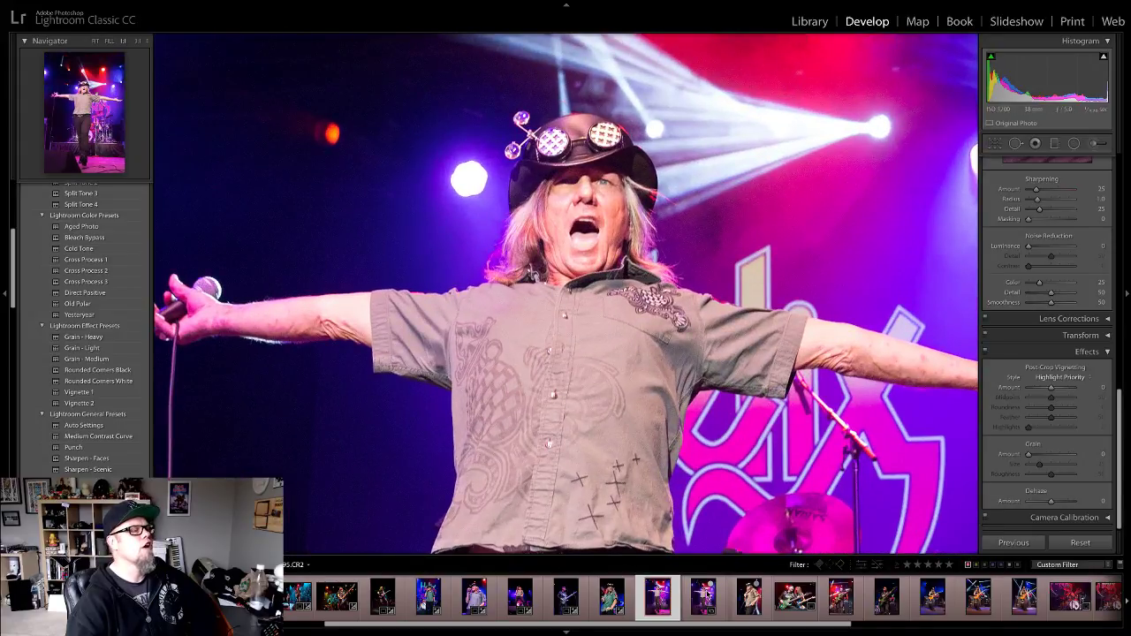
key(Right)
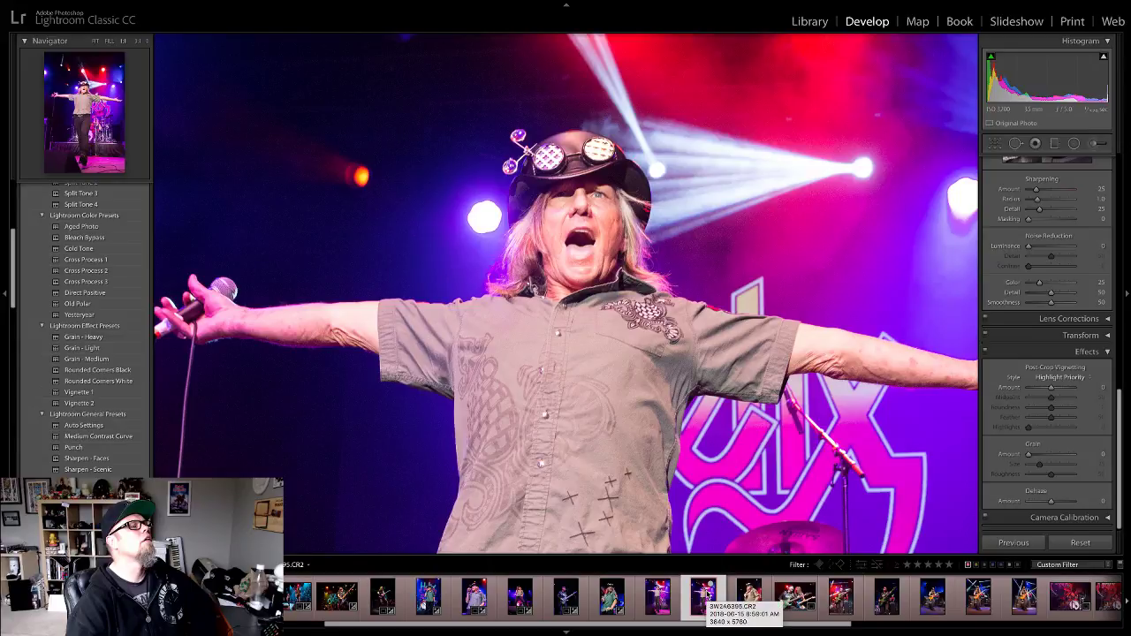
click(600, 190)
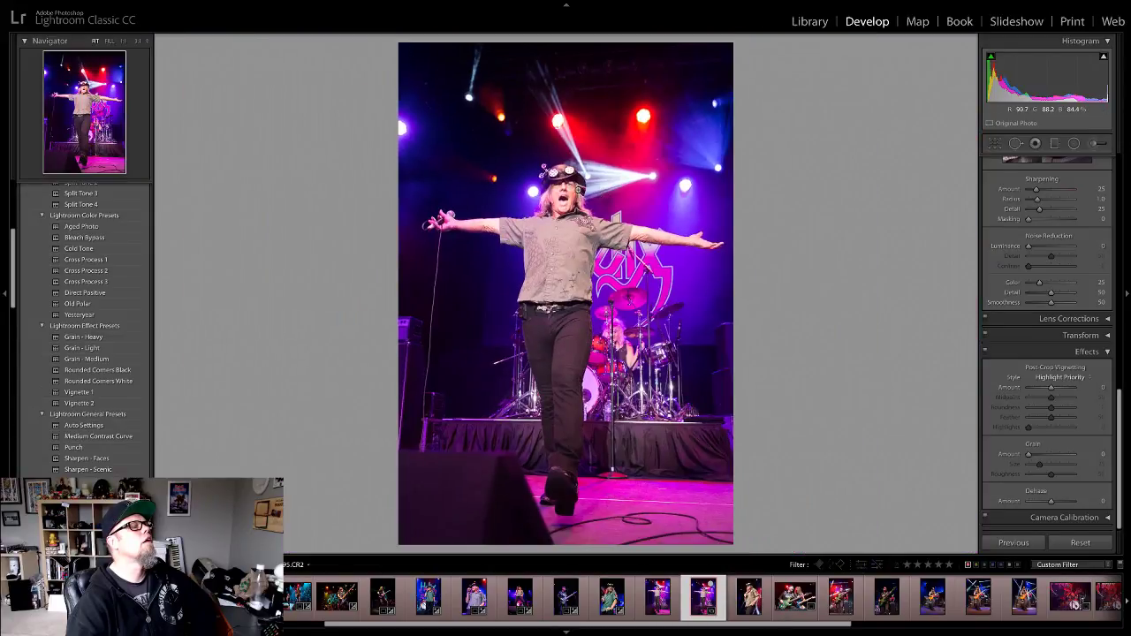
click(578, 191)
click(577, 190)
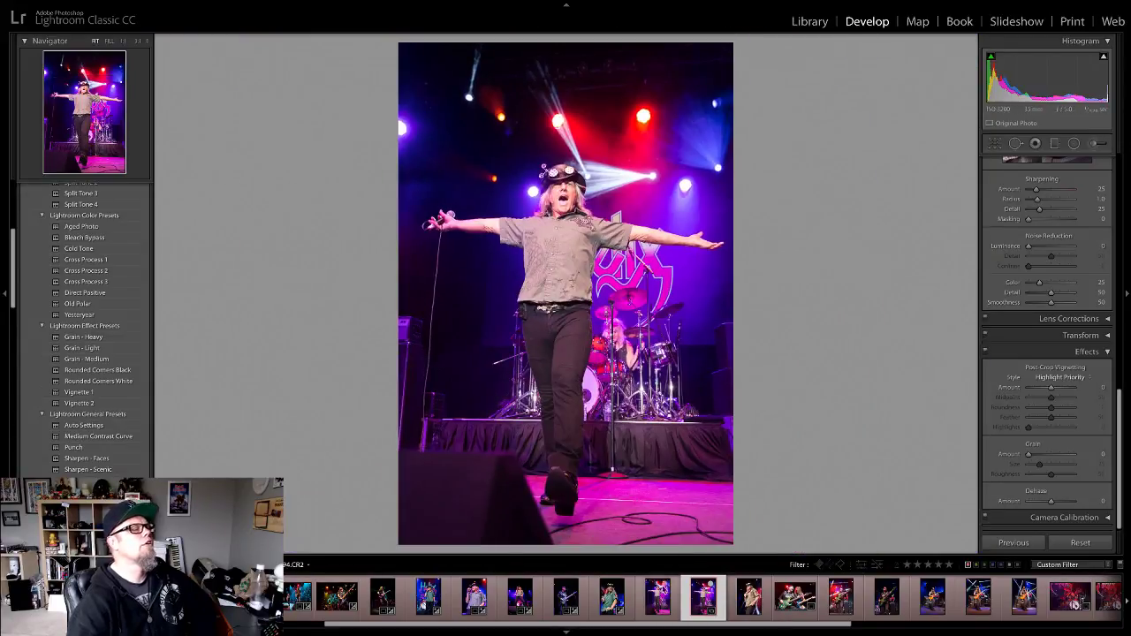
key(Left)
click(572, 180)
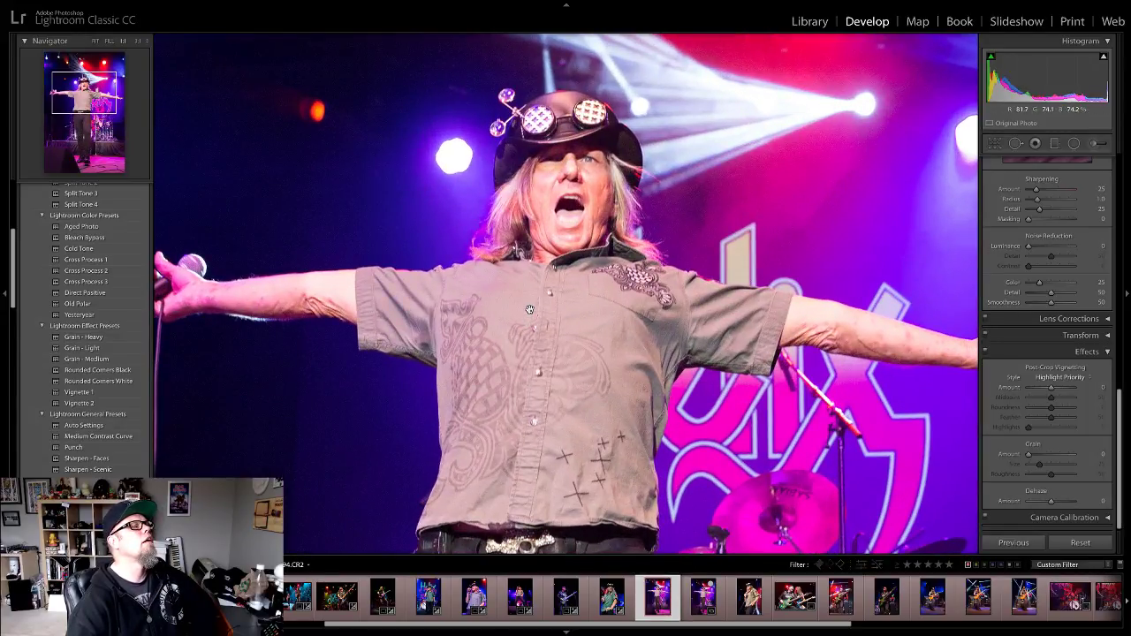
click(530, 310)
key(Right)
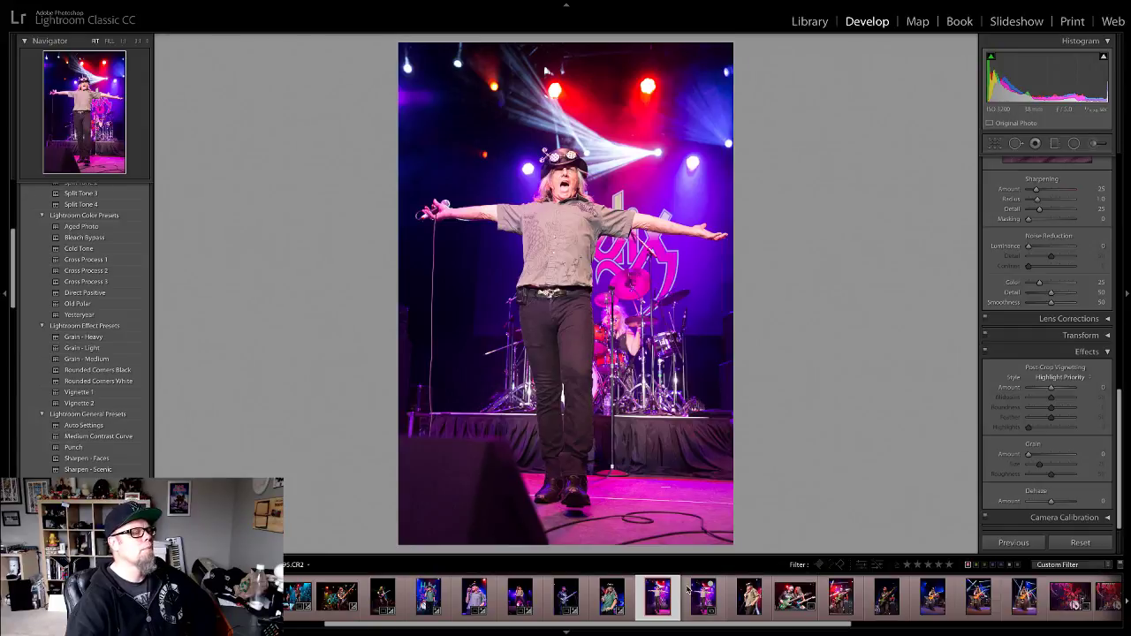
Step: Compare the pose, stage lights and framing of the two arms-outstretched photos at full view, checking the striding shot close up
click(670, 600)
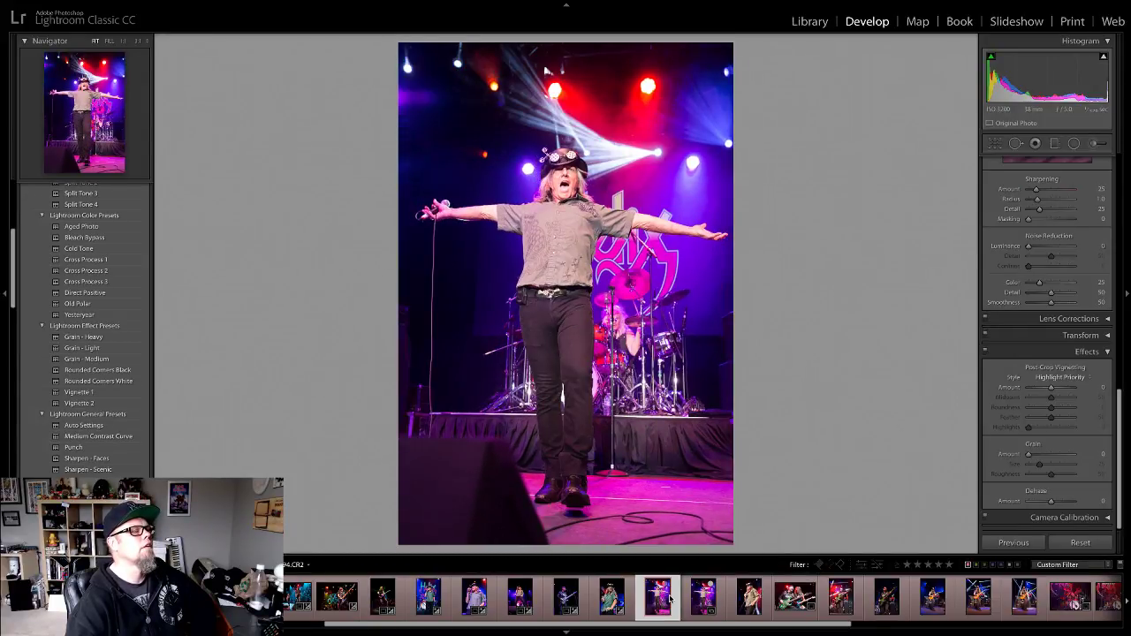
click(707, 599)
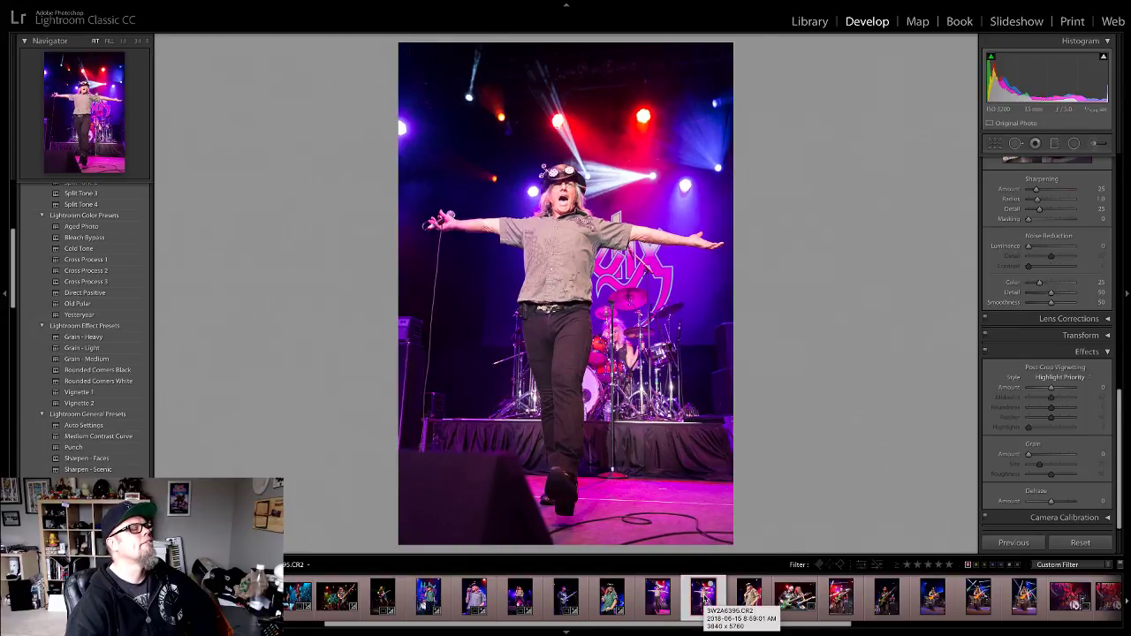
click(662, 599)
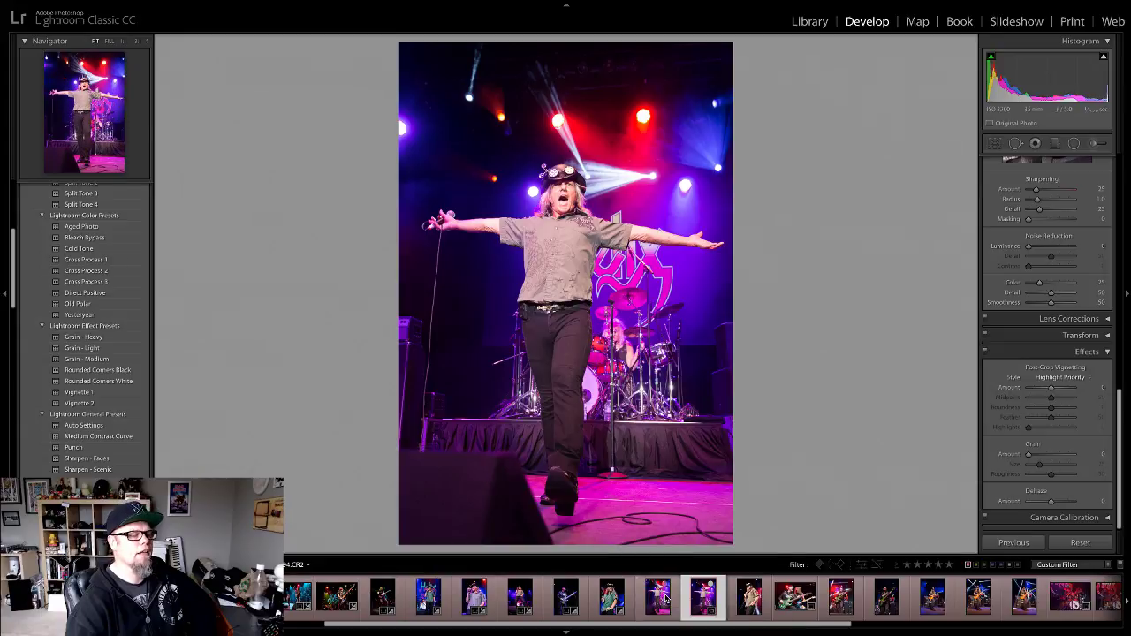
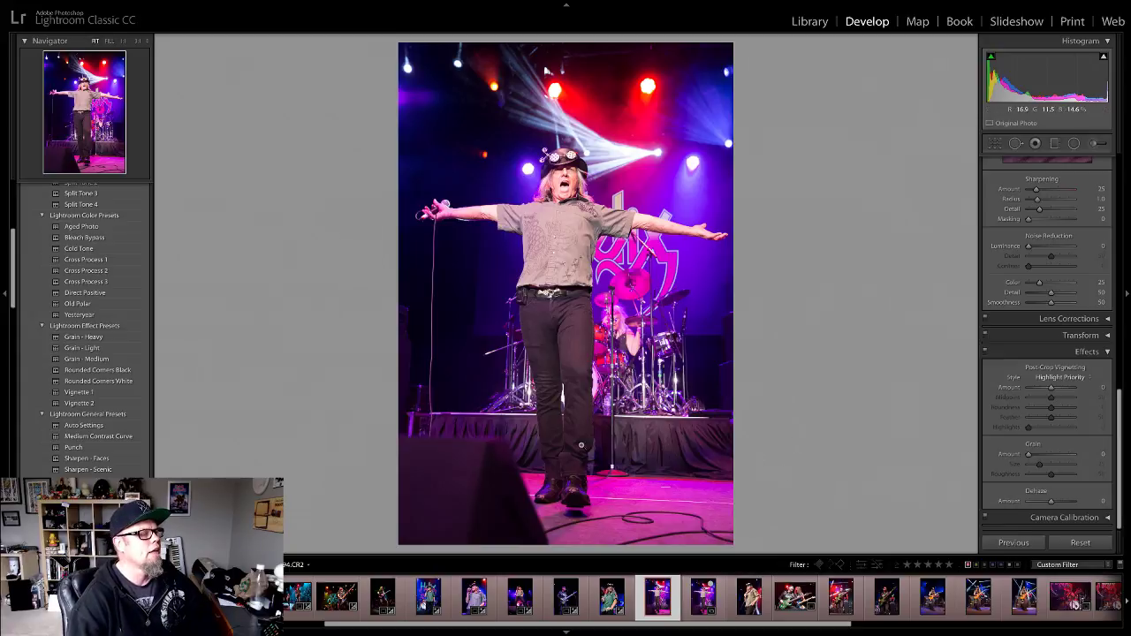
click(702, 606)
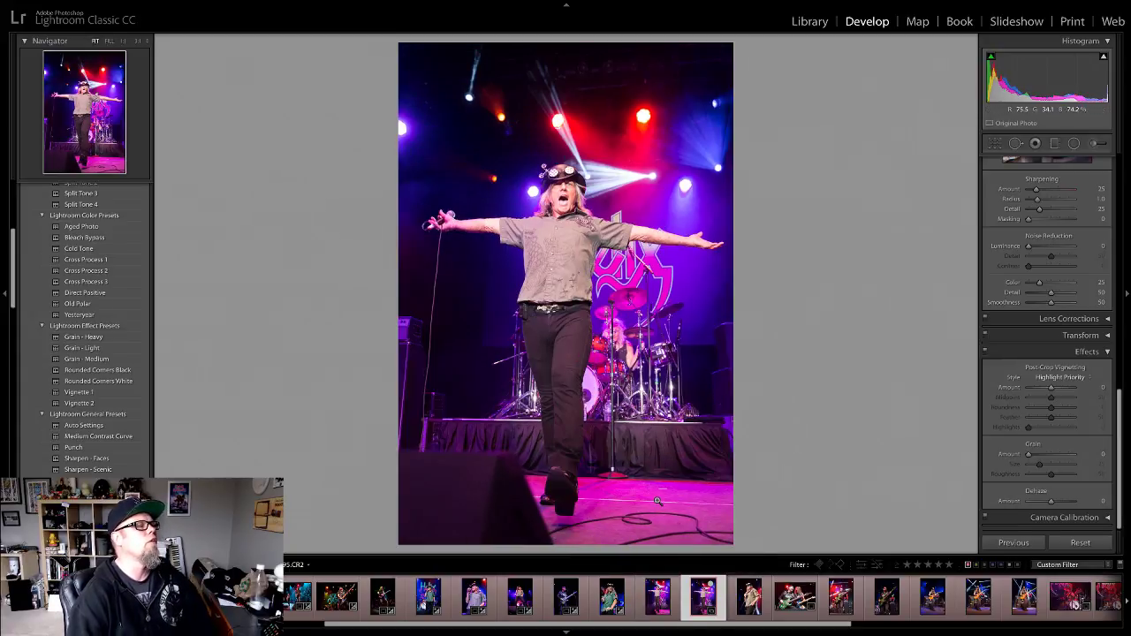
click(663, 594)
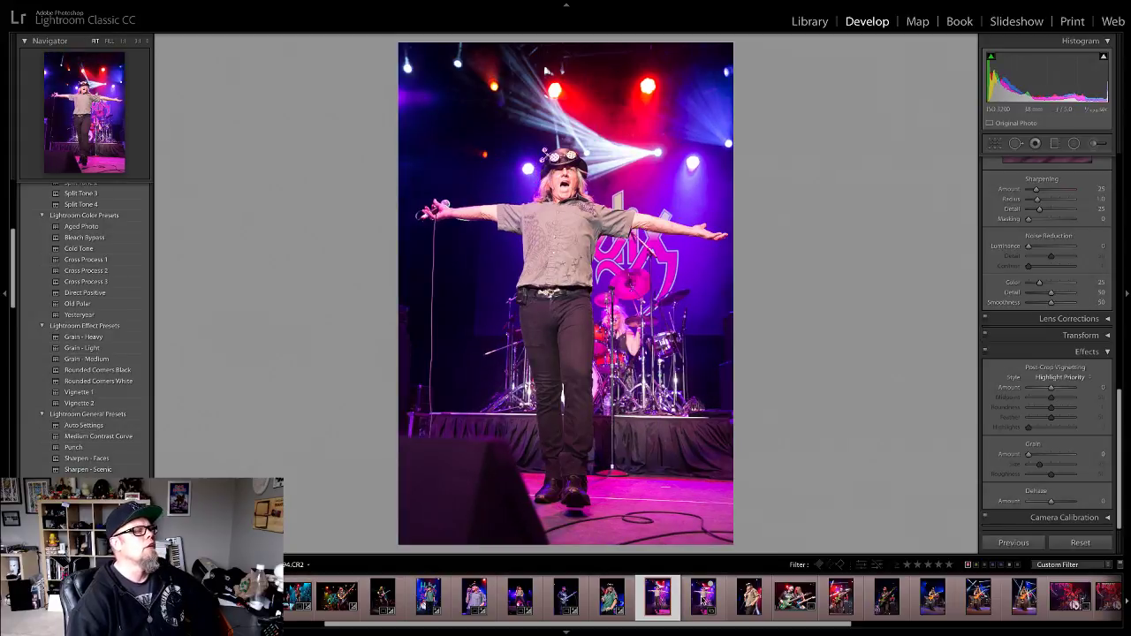
click(703, 601)
click(558, 199)
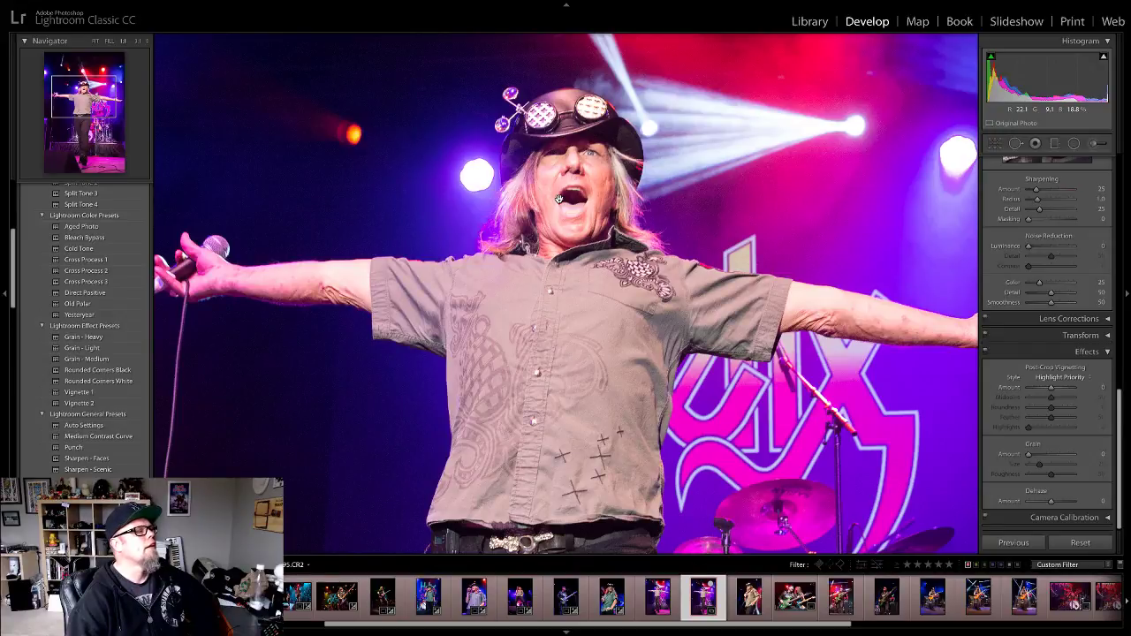
click(558, 199)
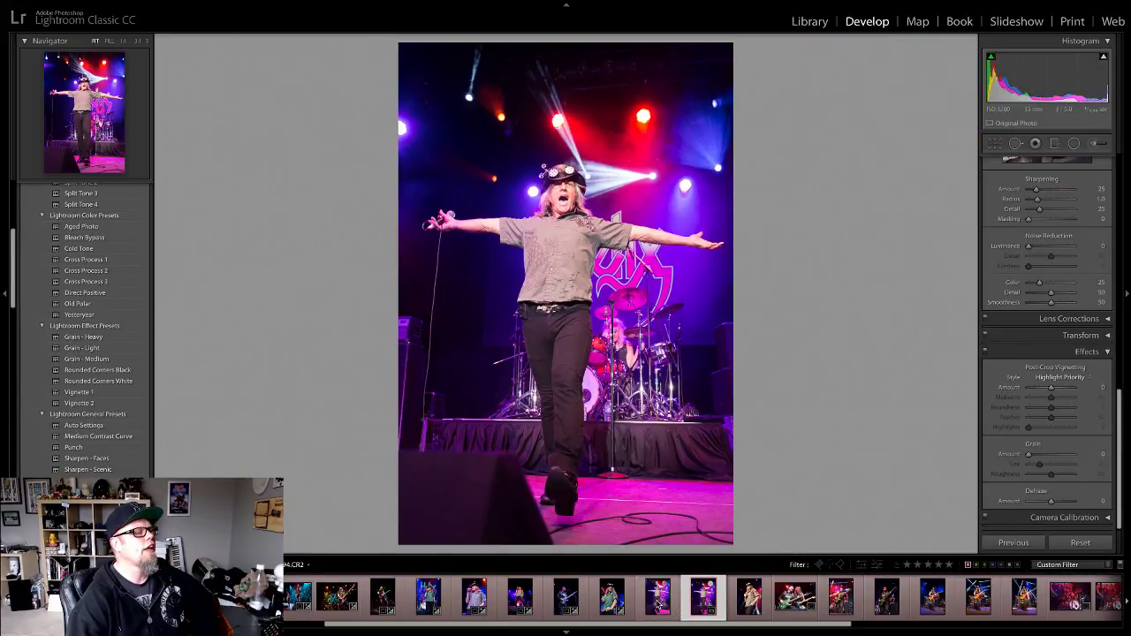
Step: Recheck both arms-outstretched photos and drop the one with both feet planted from the red-labelled picks, keeping the striding shot
click(661, 601)
click(697, 605)
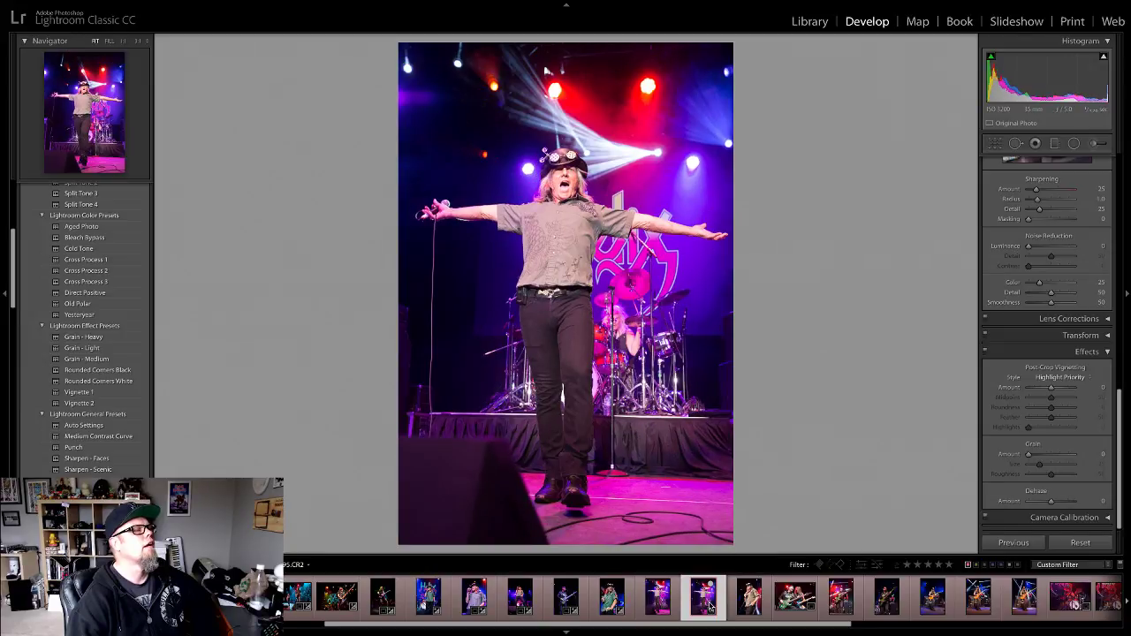
key(Left)
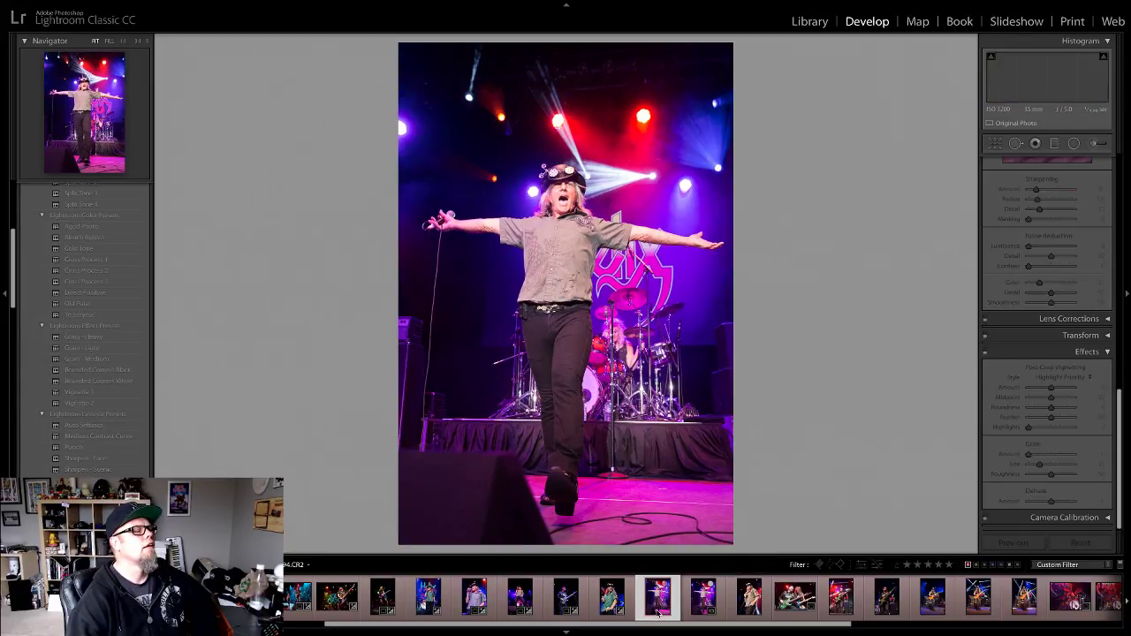
click(699, 610)
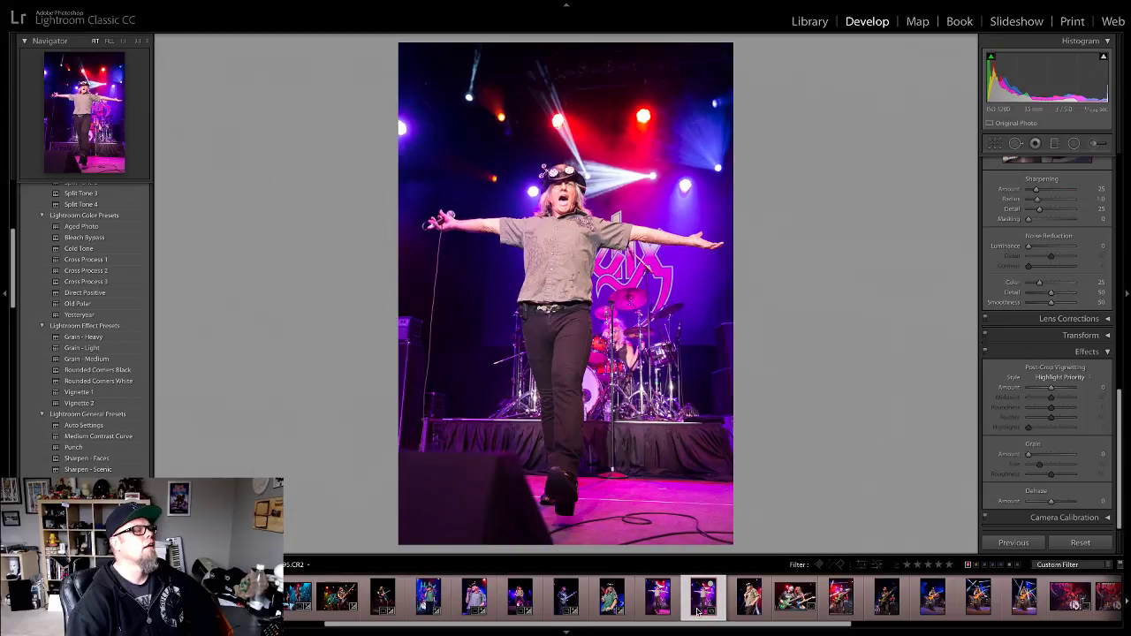
click(654, 605)
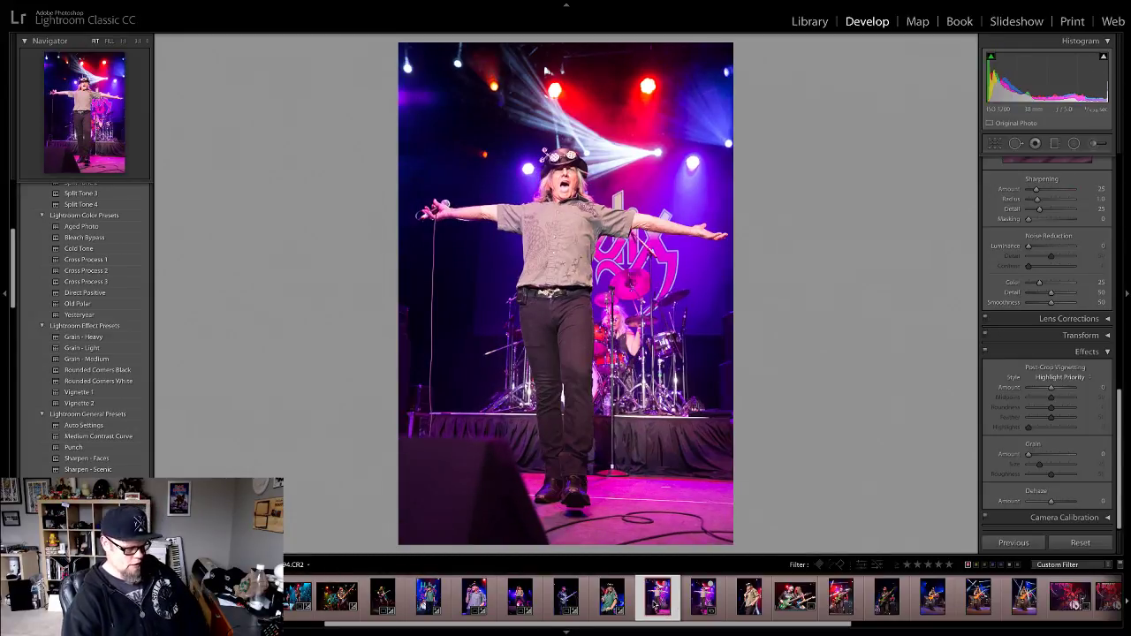
key(Right)
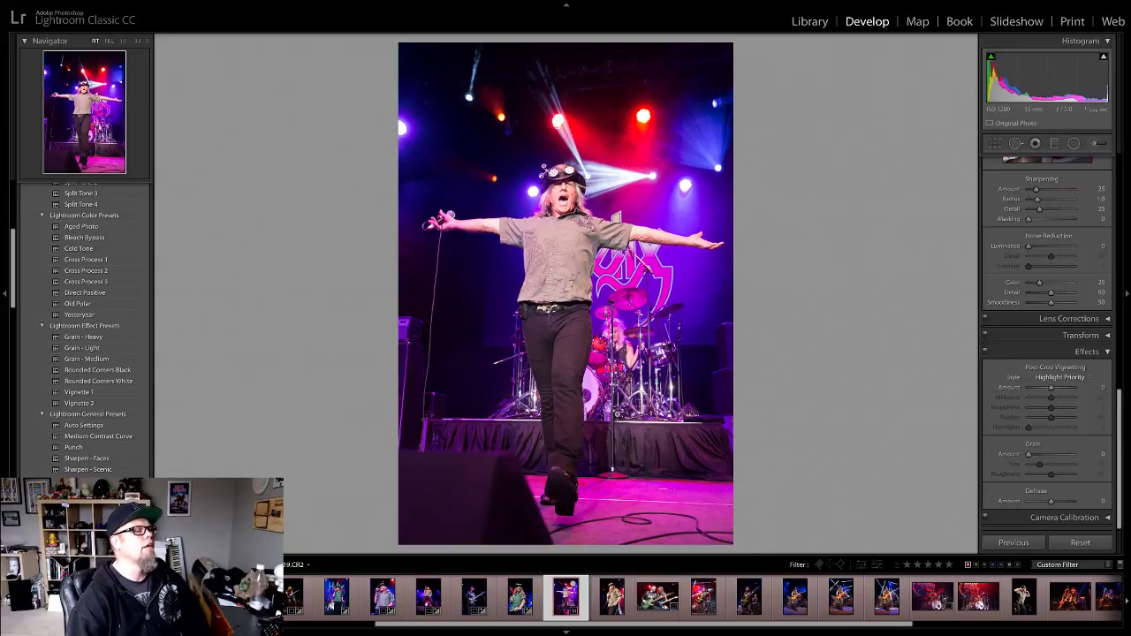
Step: Apply the Medium Contrast Curve and Punch presets to the striding arms-outstretched photo and inspect the singer close up
click(86, 438)
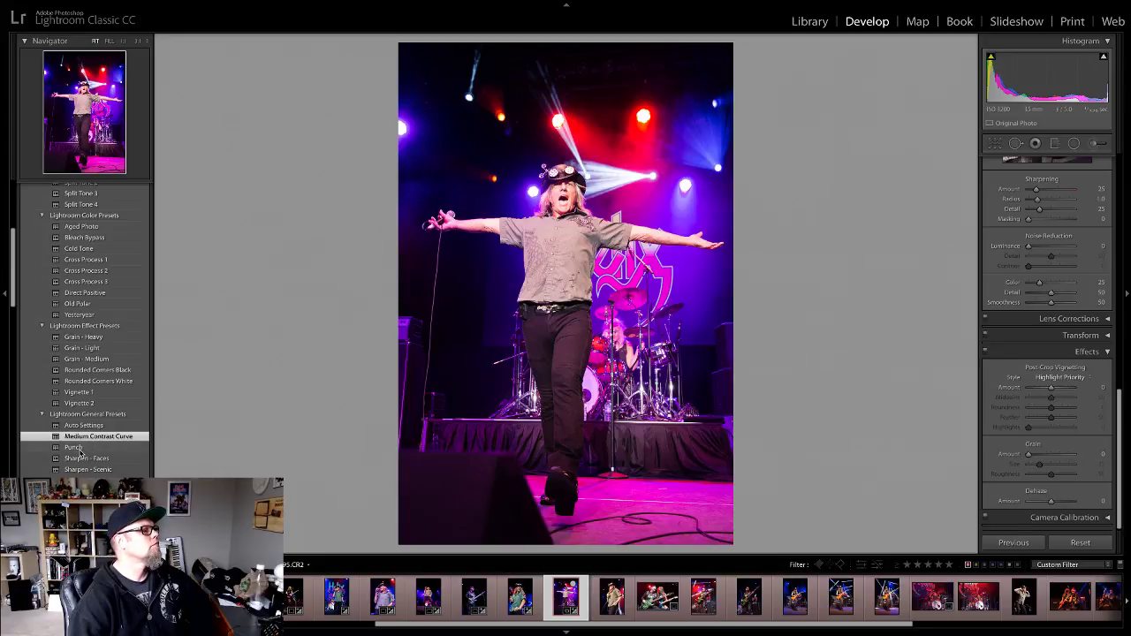
click(77, 449)
key(z)
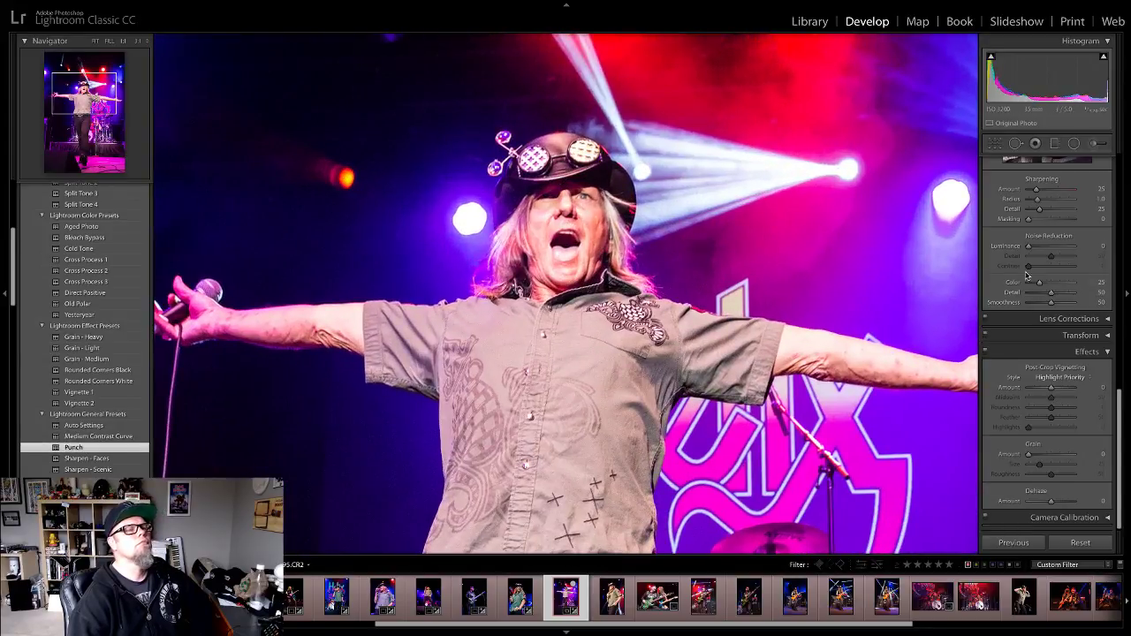
Step: Set Exposure to −0.95, Blacks to −30 and Highlights to −11 on the striding arms-outstretched photo
scroll(1047, 265, up, 10)
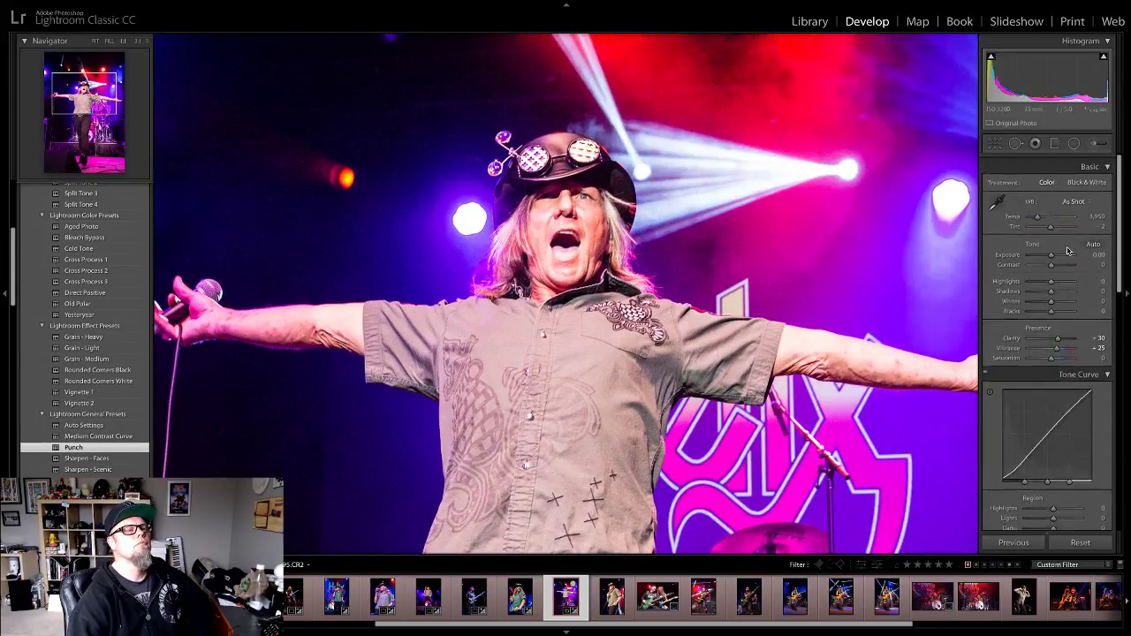
drag(1052, 251, 1047, 253)
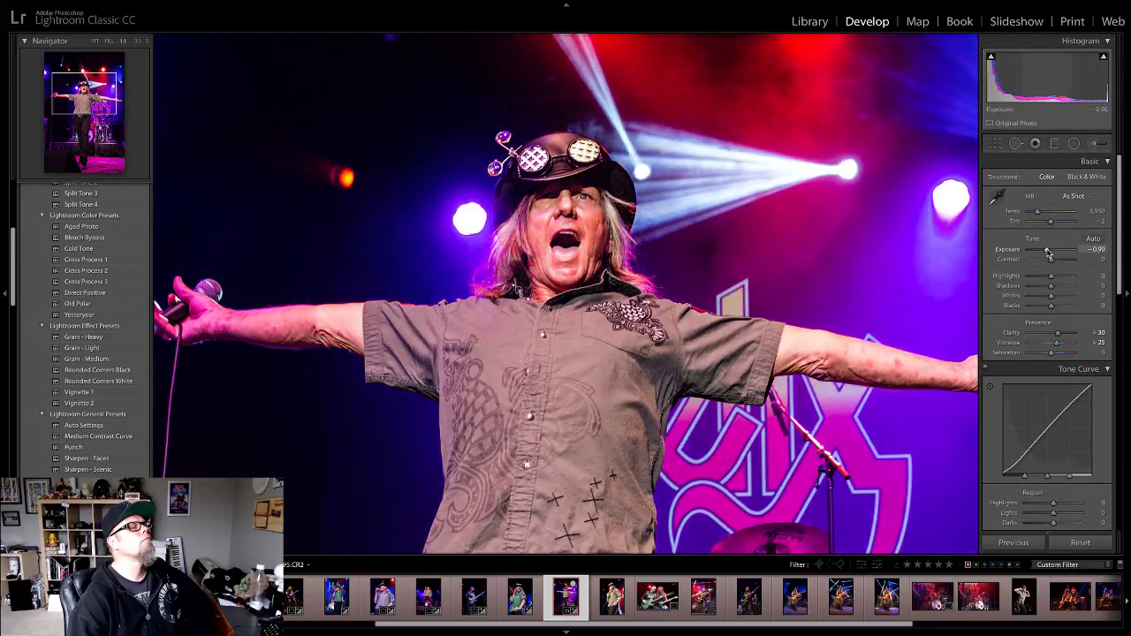
key(z)
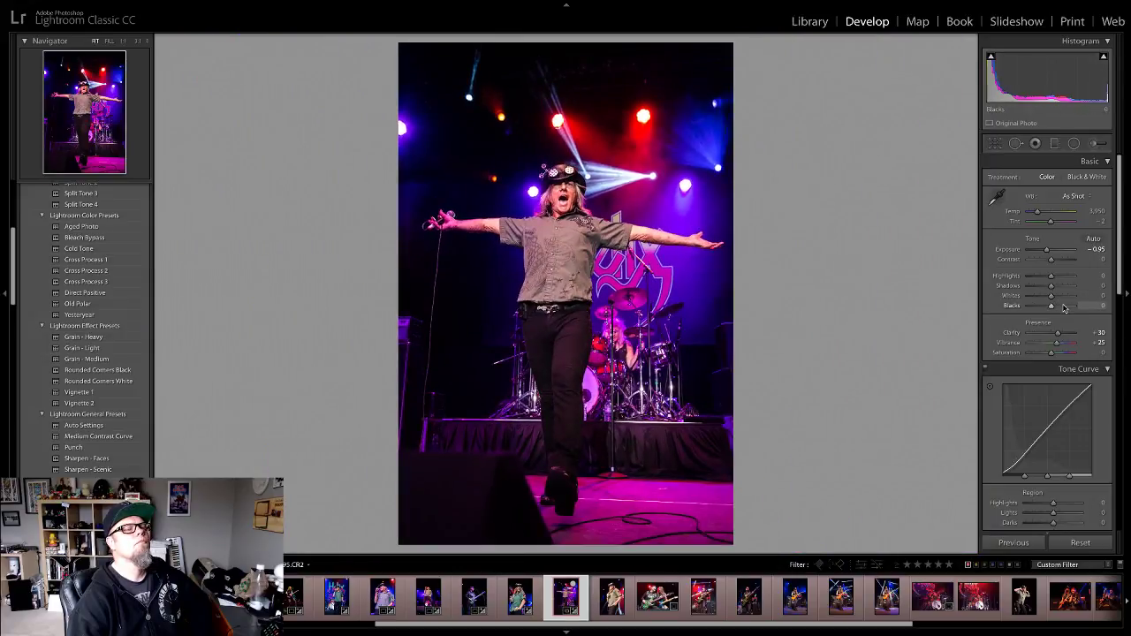
drag(1049, 308, 1049, 280)
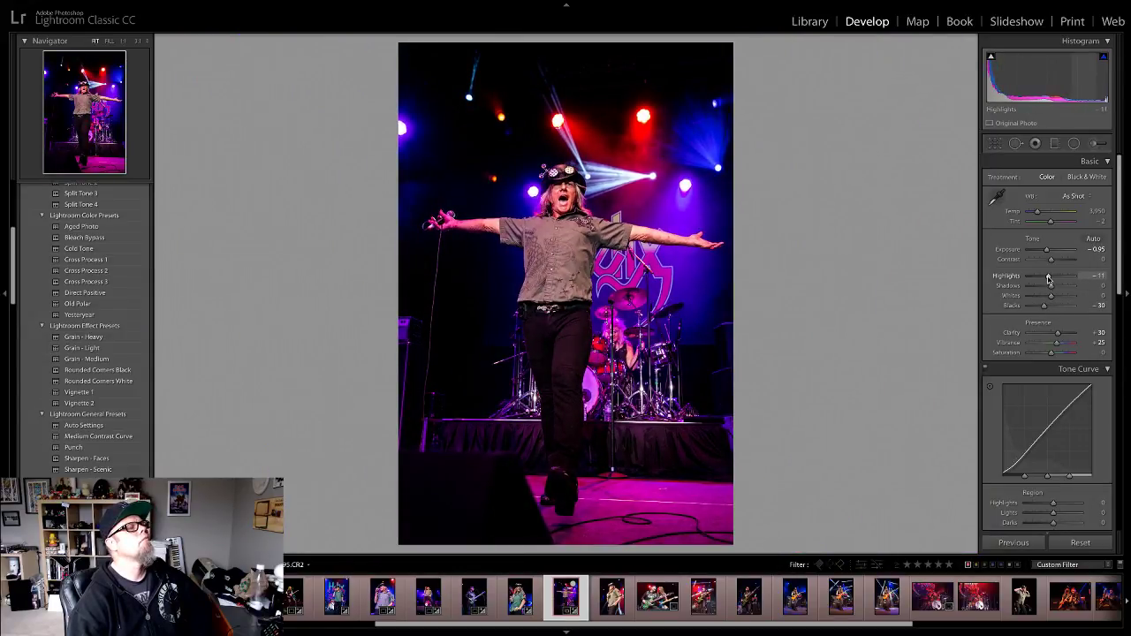
Step: Set Exposure to −0.50 and Highlights to −11 on the green-shirt singer photo and check his face close up
key(Left)
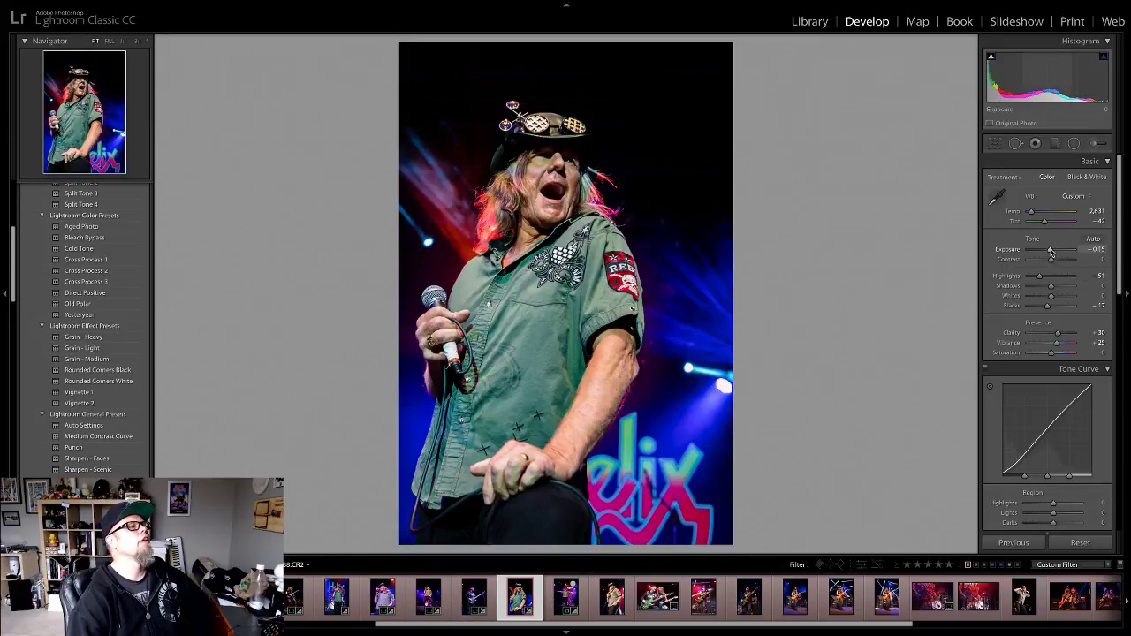
drag(1050, 253, 1049, 251)
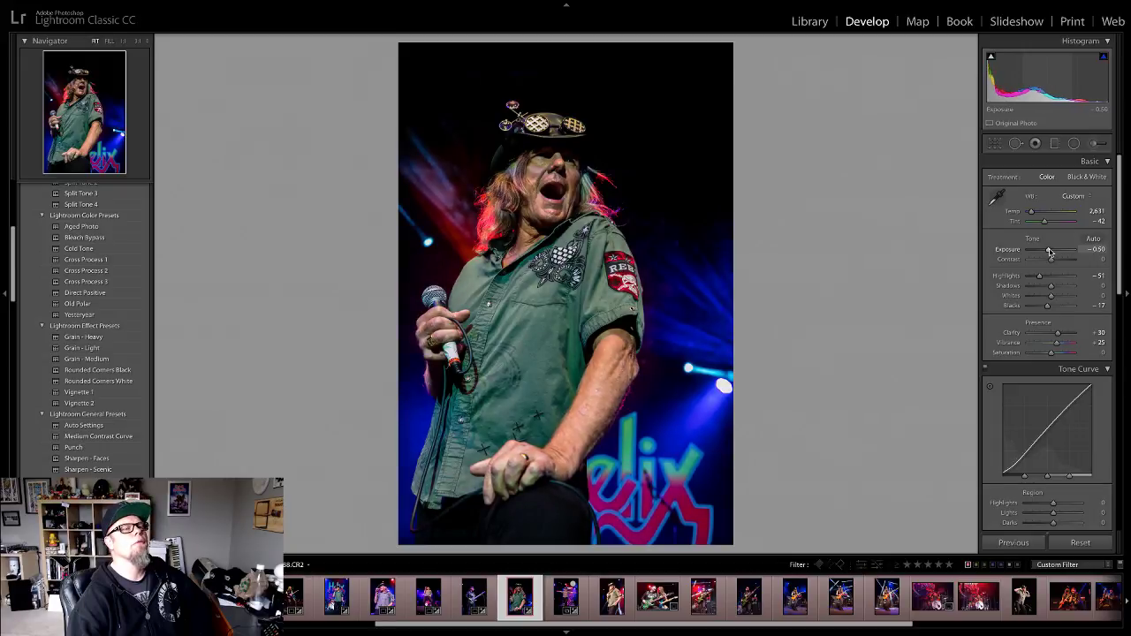
drag(1039, 276, 1048, 277)
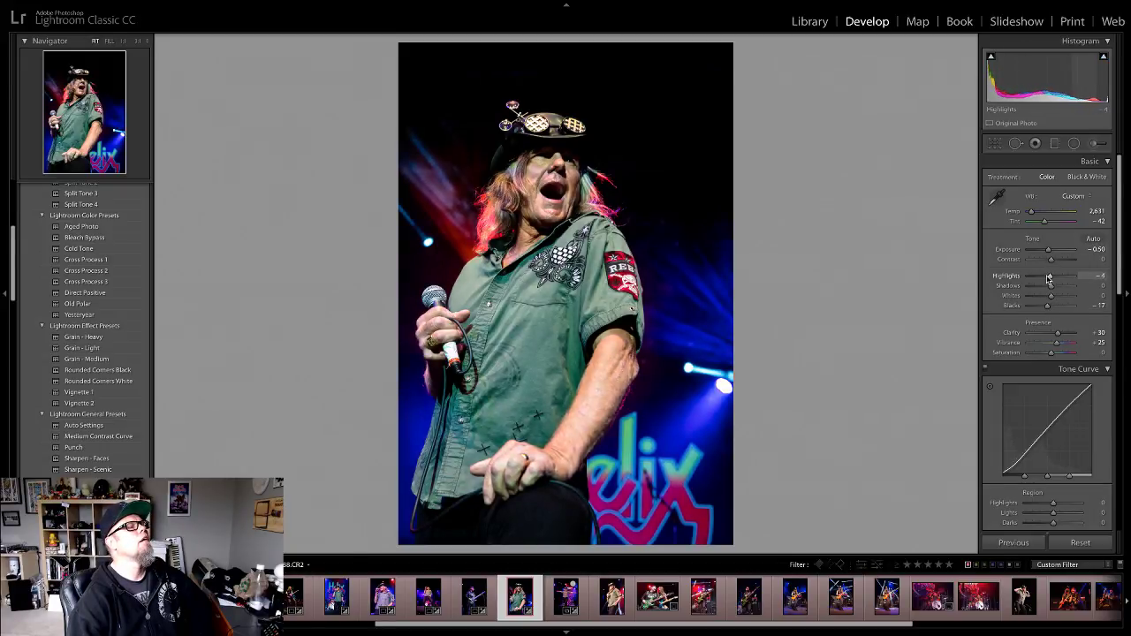
click(535, 187)
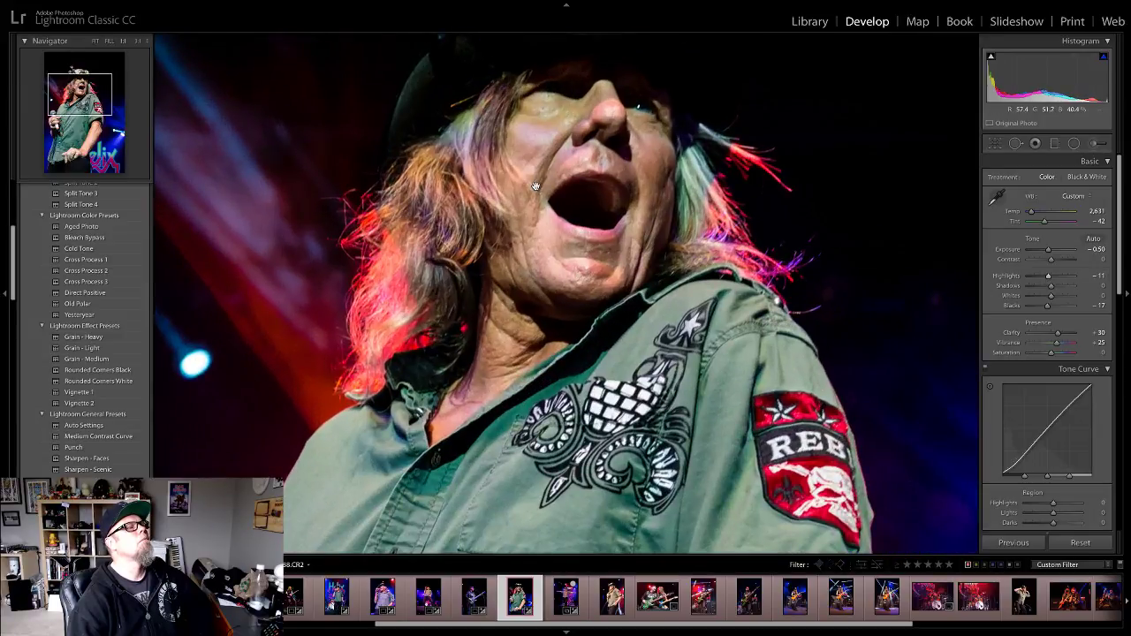
click(537, 196)
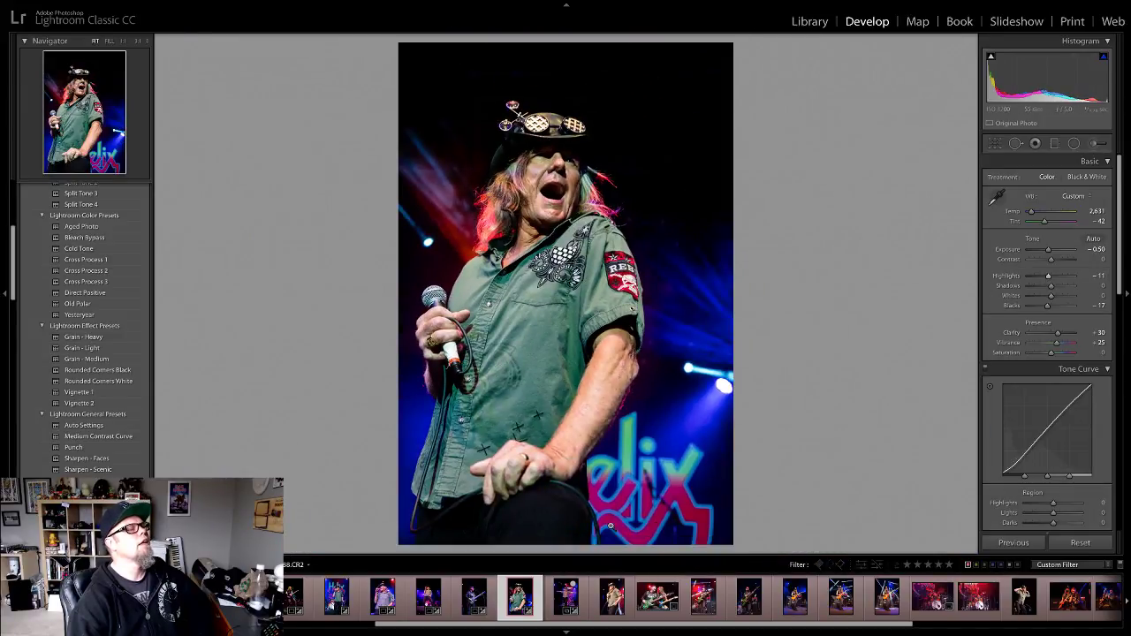
Step: Cool the striding arms-outstretched photo's colour temperature to 3,736 and check the singer close up
click(571, 601)
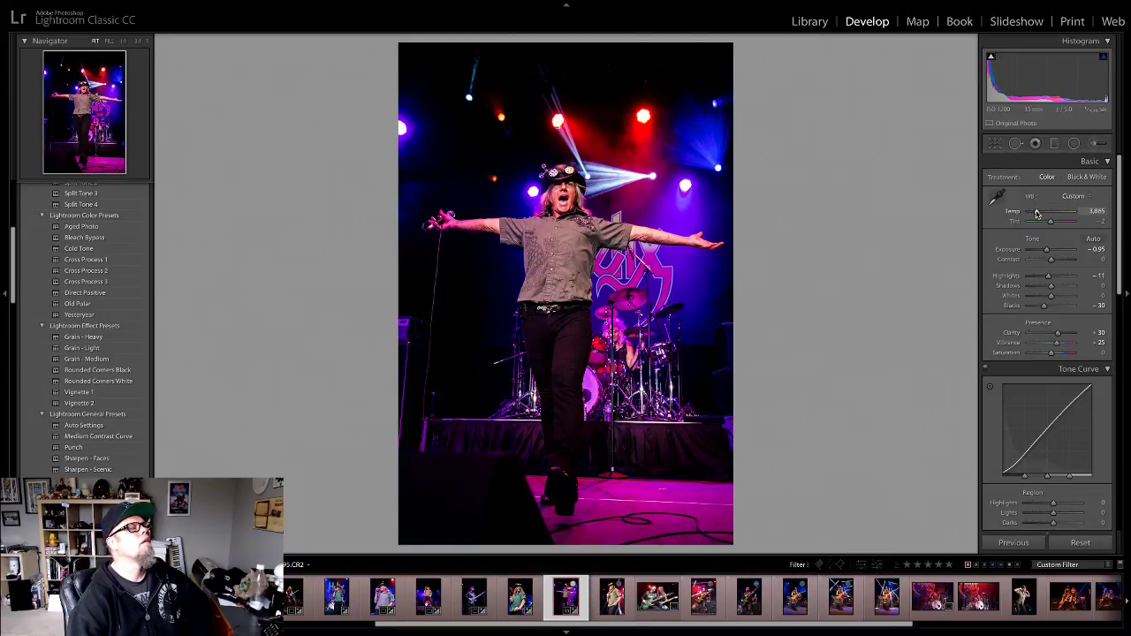
click(560, 203)
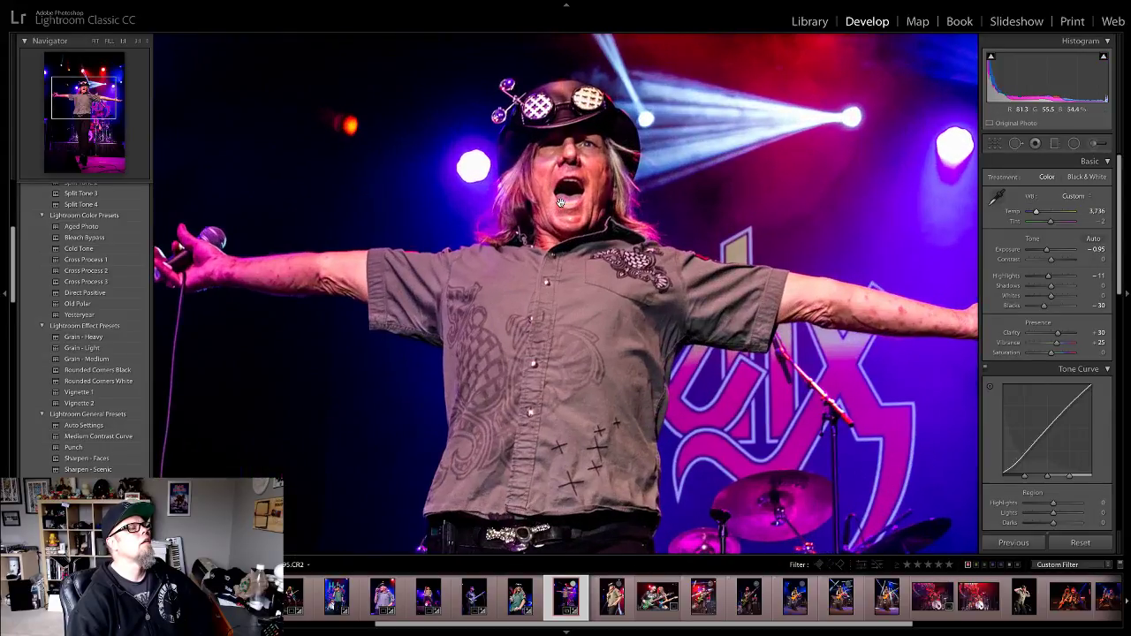
click(560, 203)
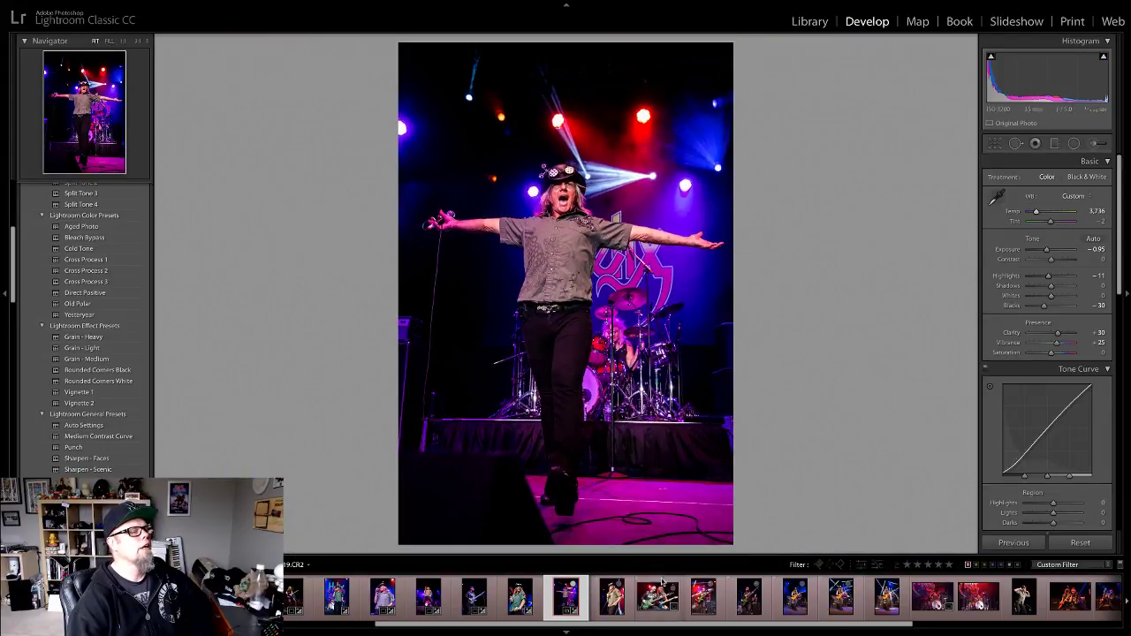
Step: Apply the Punch preset to the khaki-shirt singer photo, setting Exposure to −0.50, Highlights to −15 and Blacks to −56, and check it close up
click(611, 599)
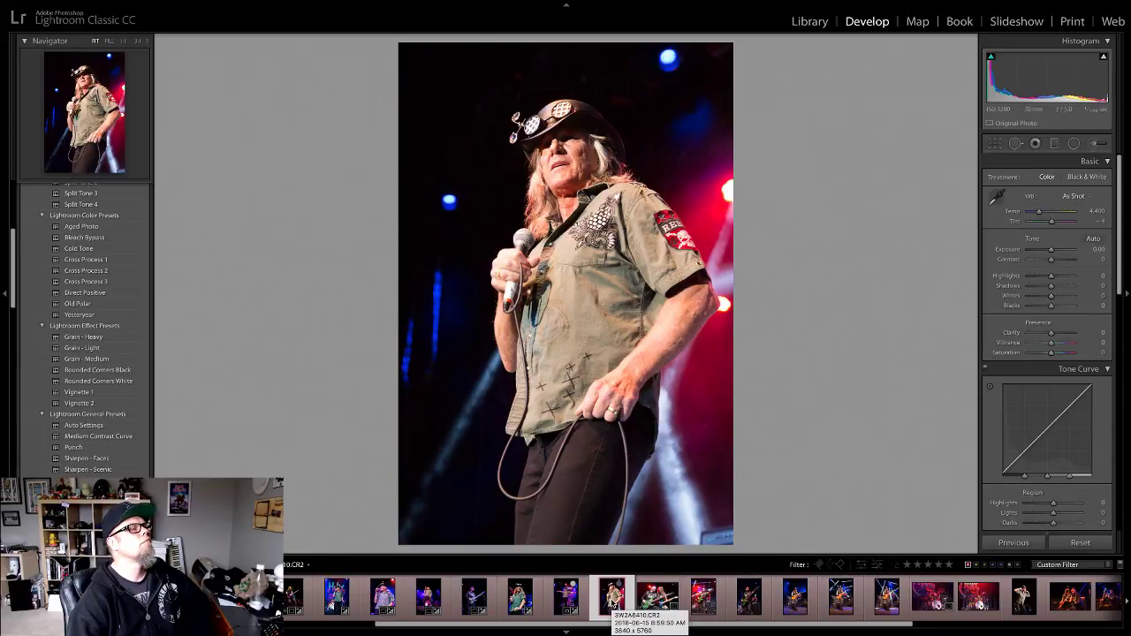
click(72, 448)
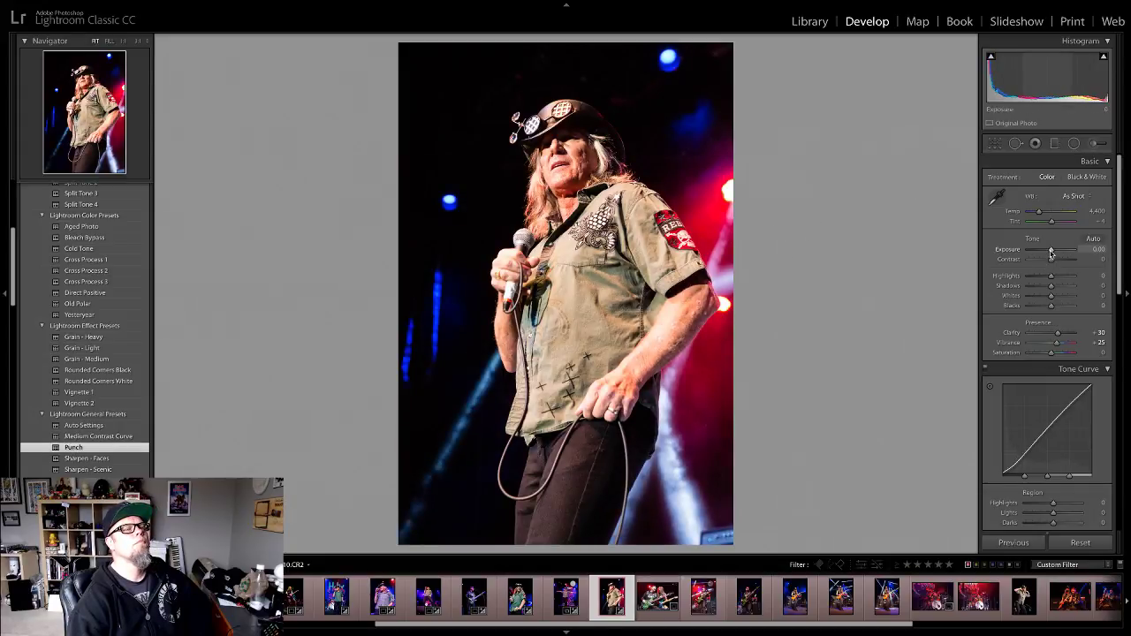
drag(1050, 252, 1048, 252)
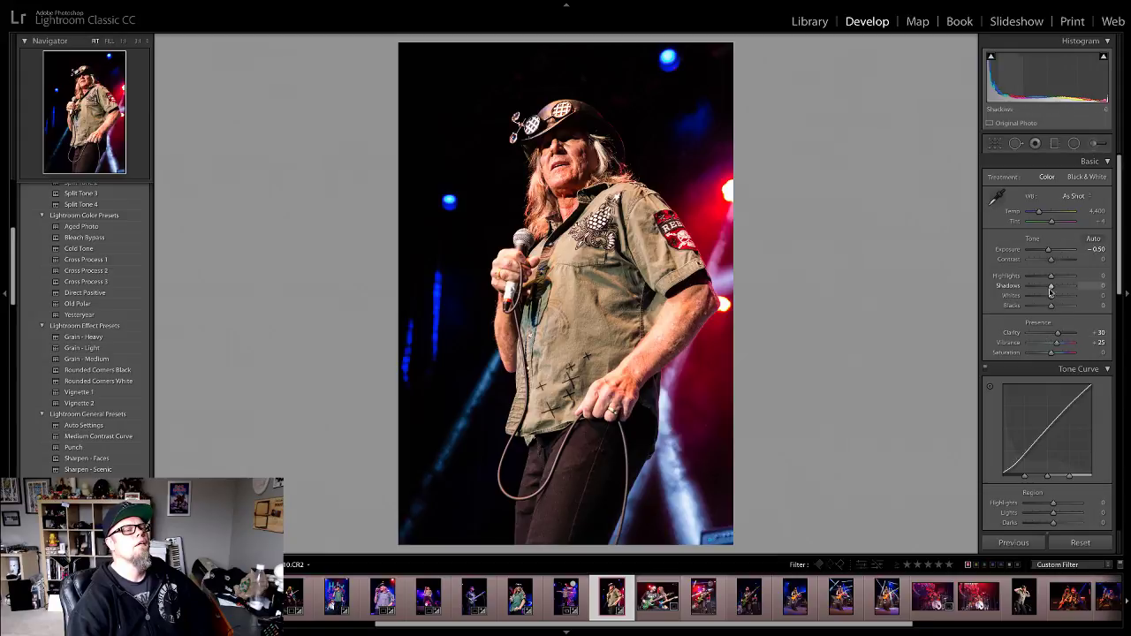
drag(1049, 279, 1039, 307)
drag(573, 198, 590, 327)
click(549, 162)
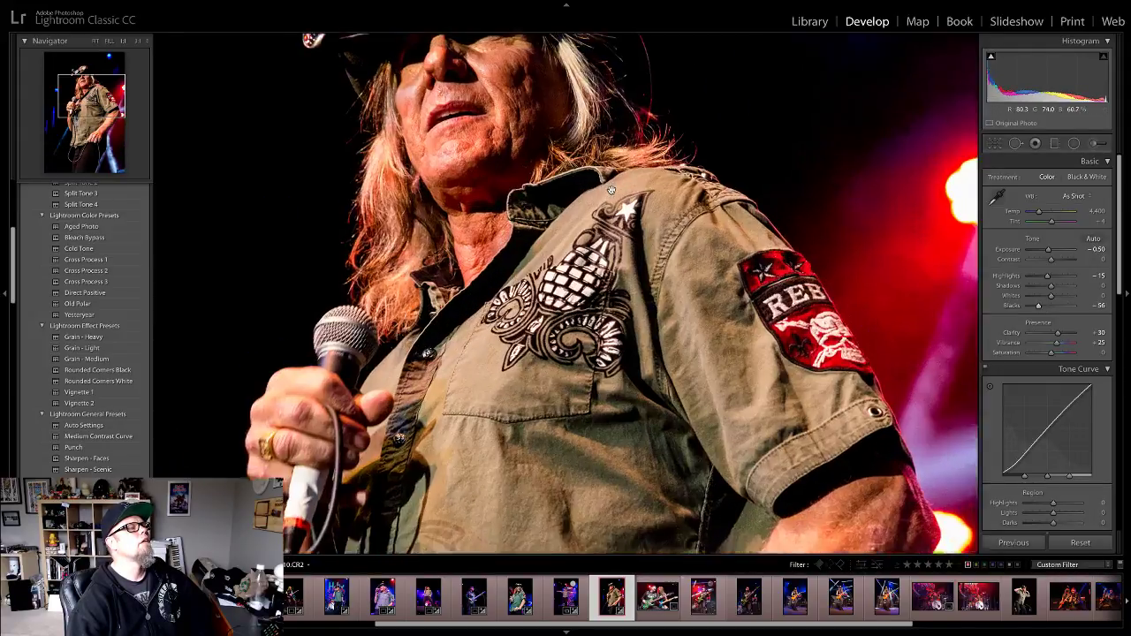
scroll(547, 166, up, 3)
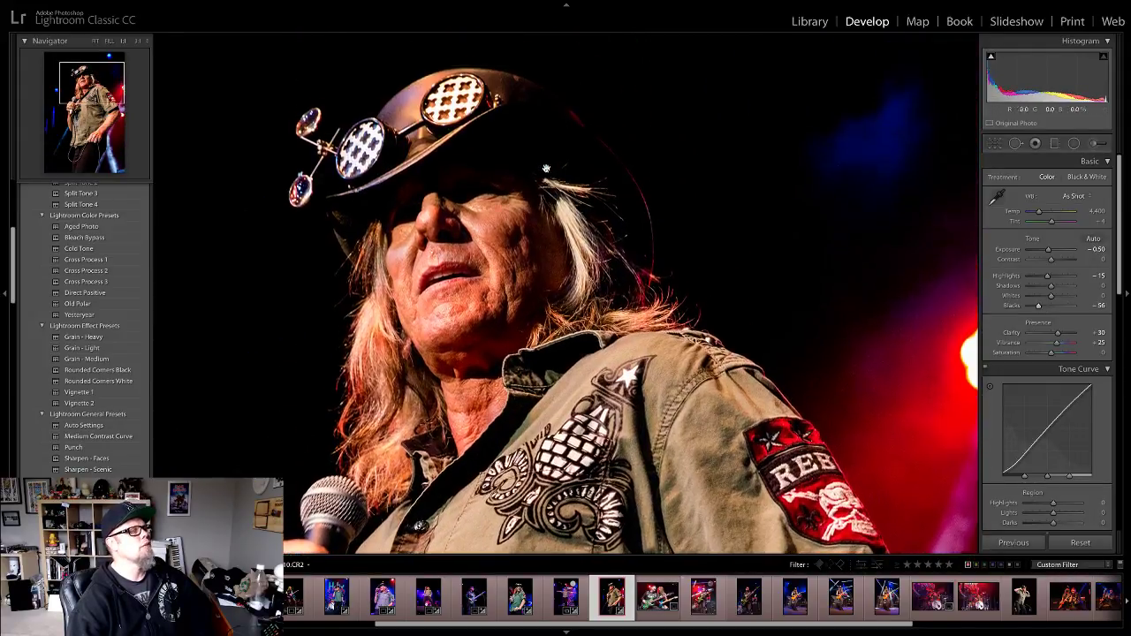
click(495, 188)
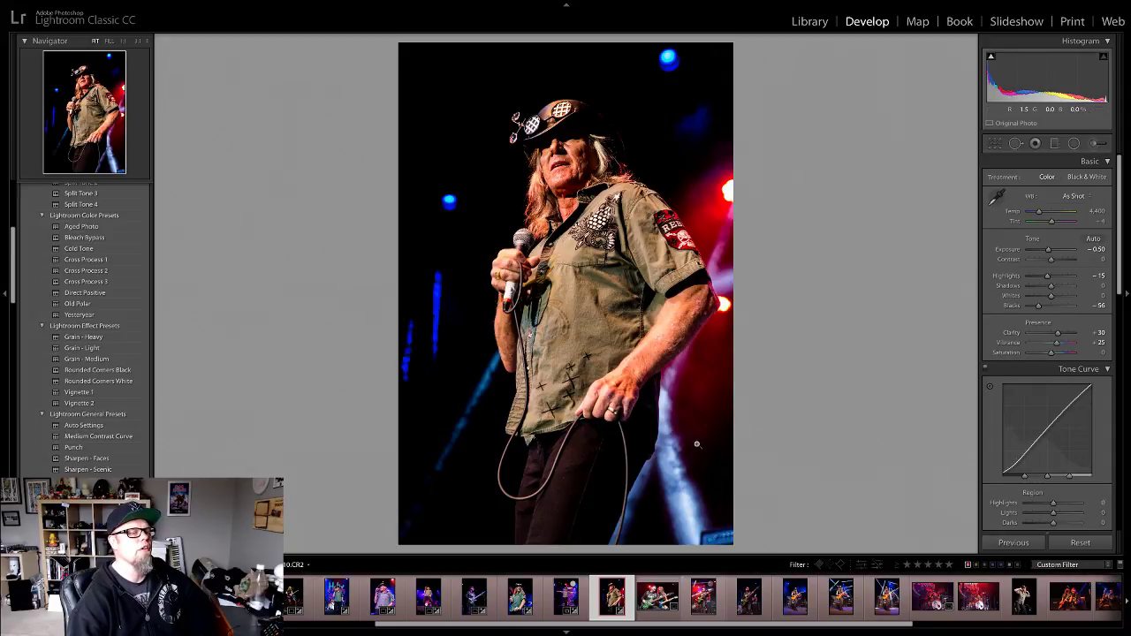
Step: Apply the Medium Contrast Curve and Punch presets to the photo of the bassist and guitarist playing together
click(658, 598)
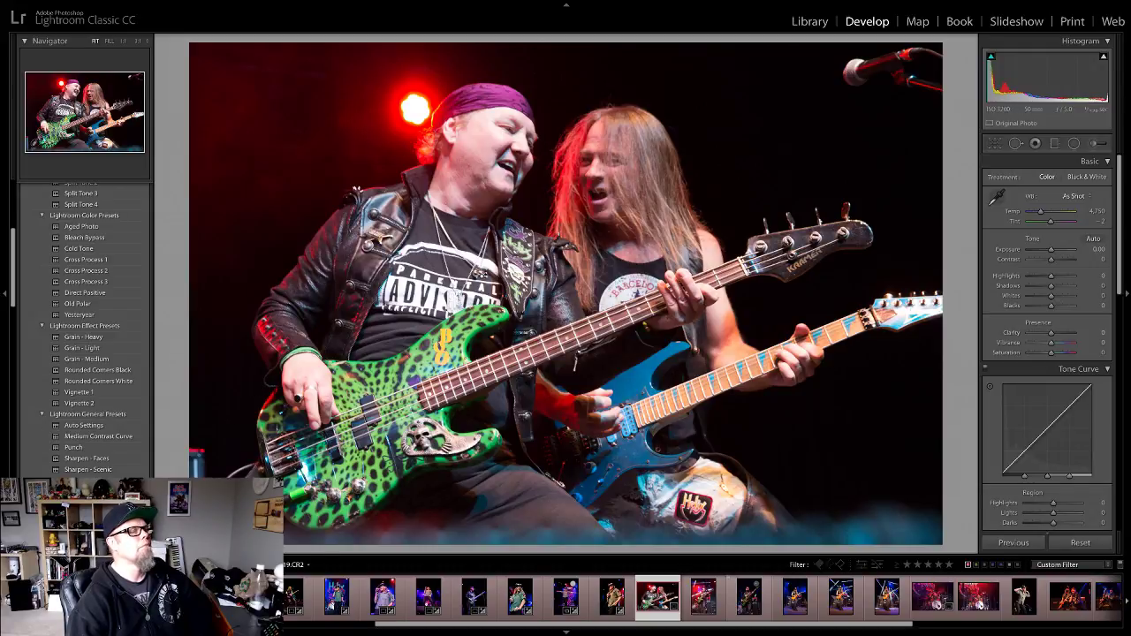
click(84, 436)
click(74, 449)
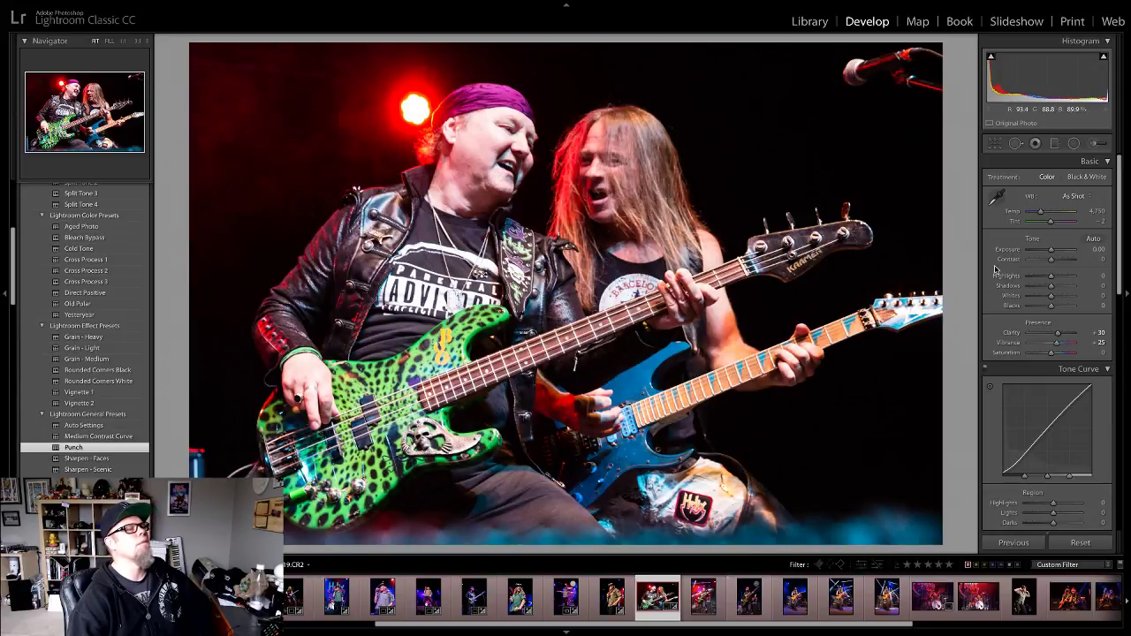
Step: Set Exposure to −0.35, Highlights to −43 and Blacks to −52 on the bassist and guitarist photo, checking the faces close up
drag(1052, 280, 1045, 307)
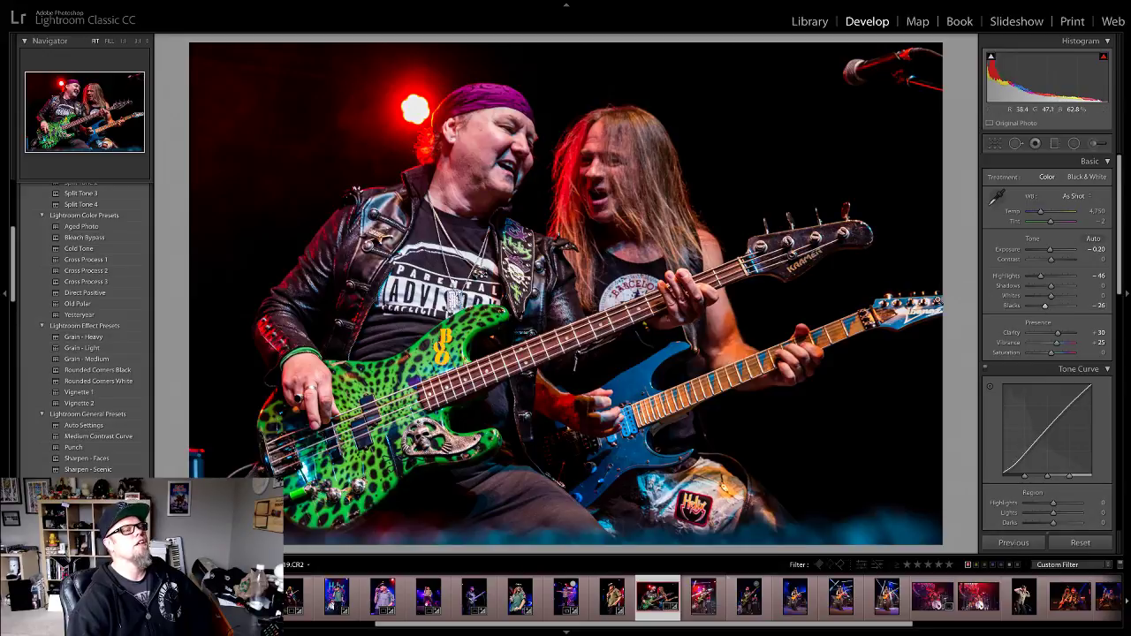
click(505, 144)
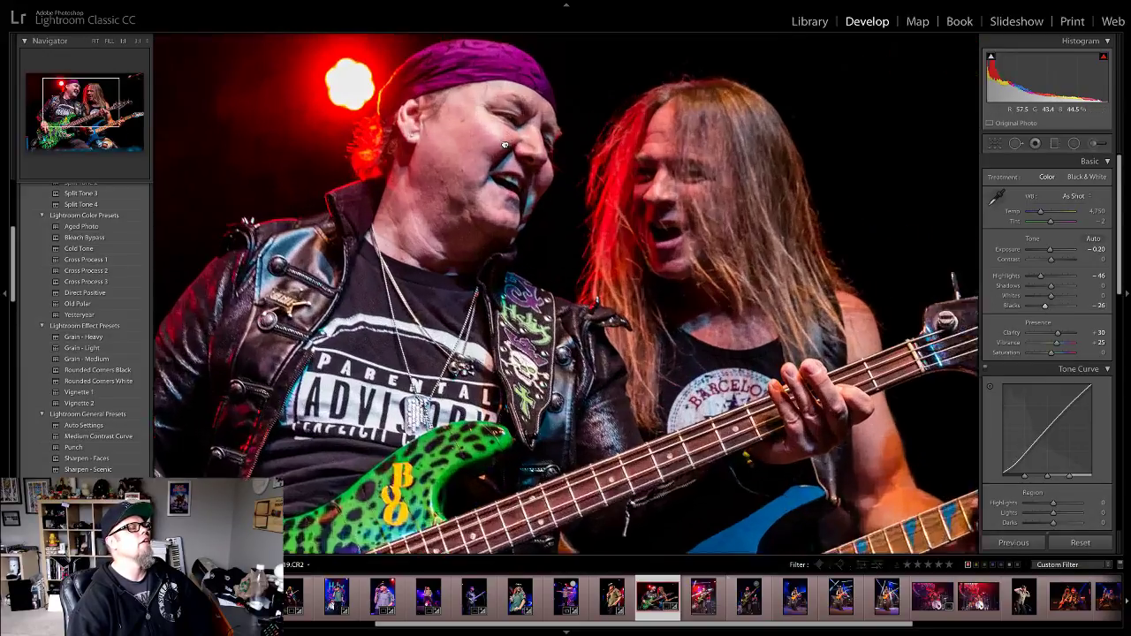
click(504, 144)
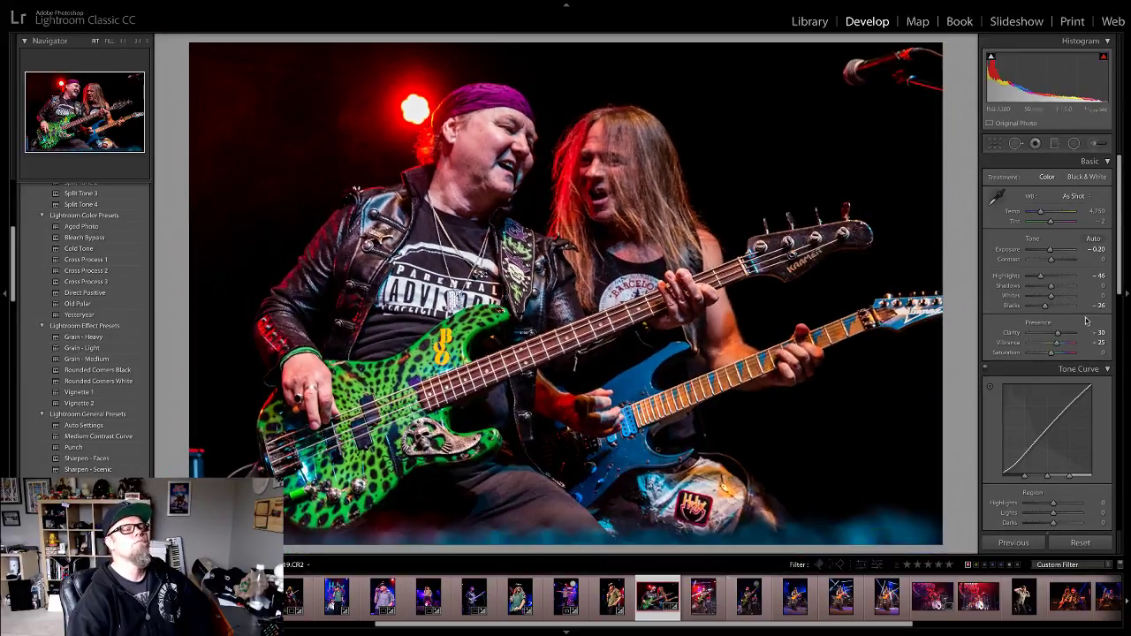
drag(1044, 308, 1049, 252)
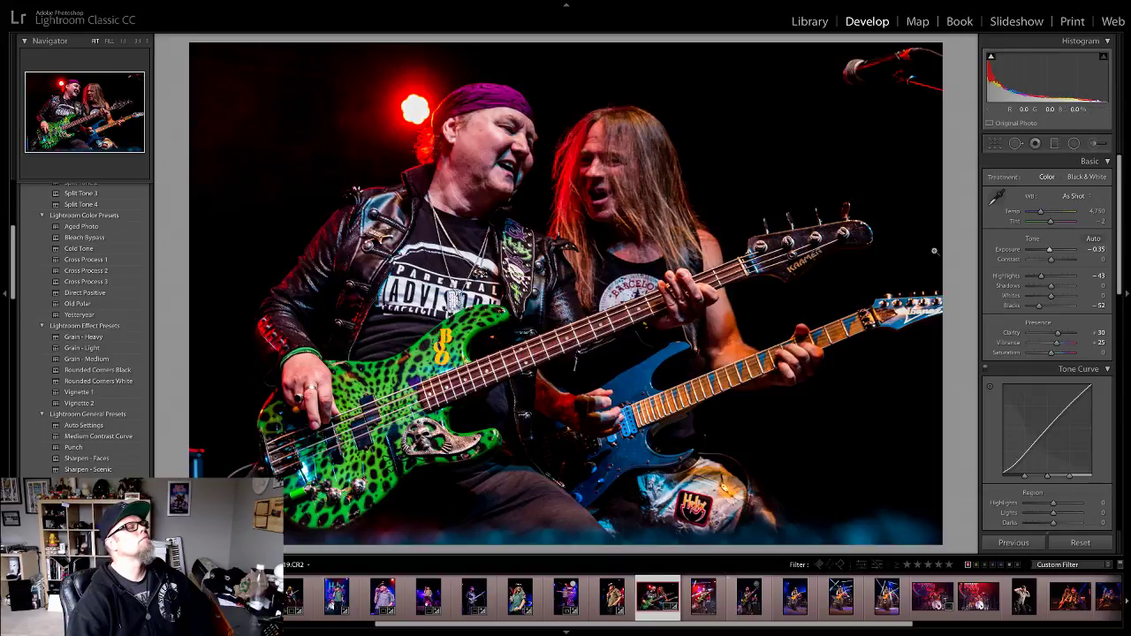
Step: Sample white balance from the bassist's face, warm the temperature to 4,577, and inspect both musicians close up
click(996, 196)
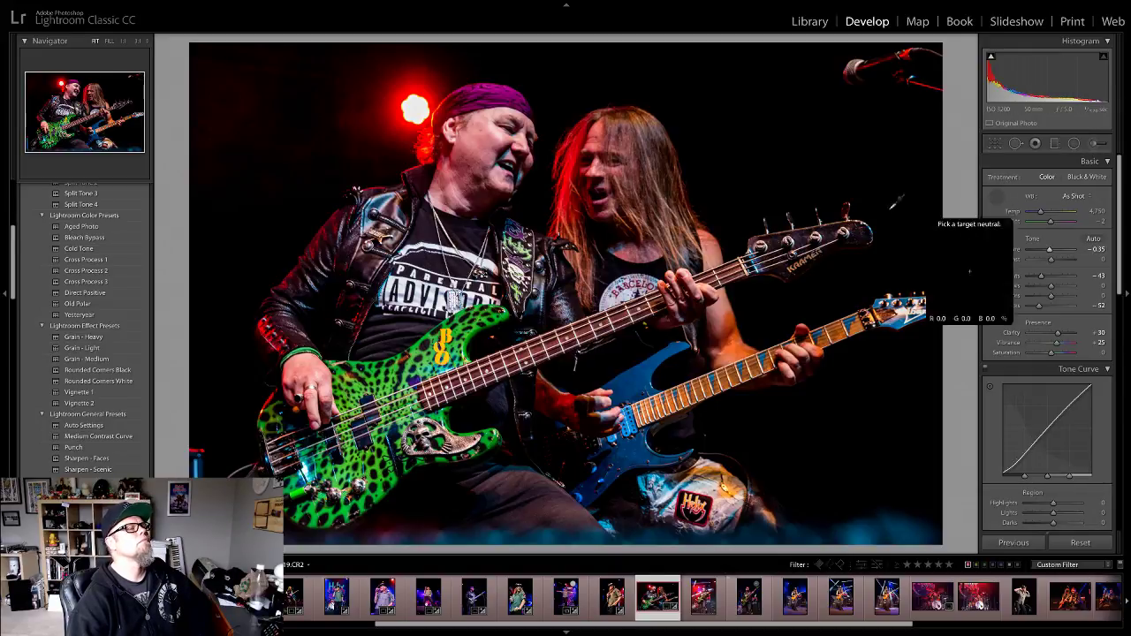
click(473, 159)
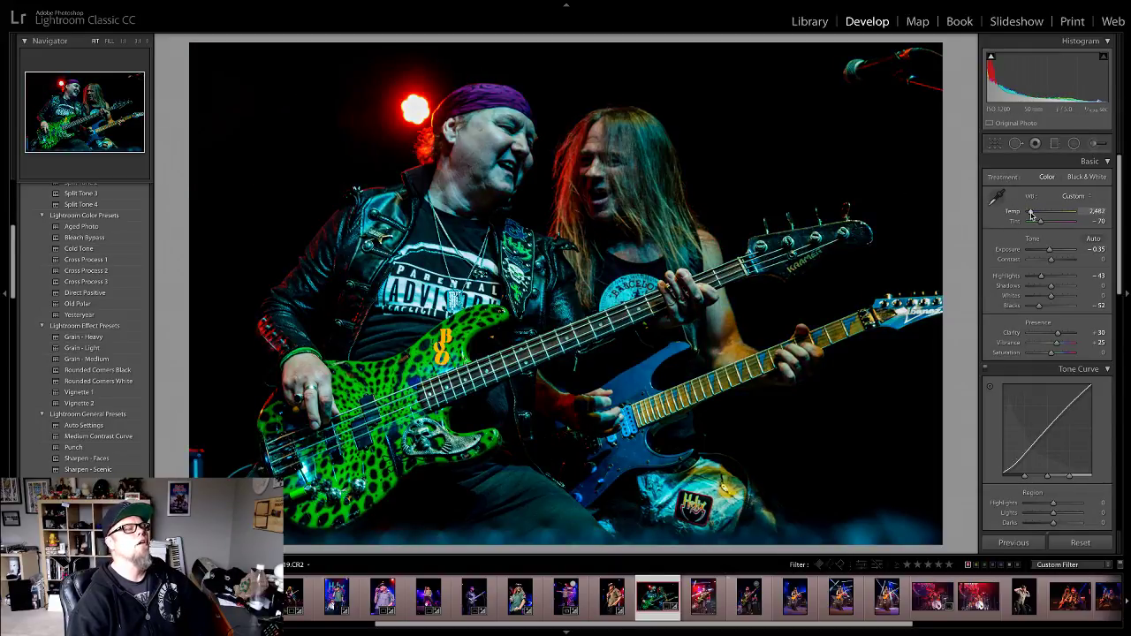
drag(1030, 214, 1039, 218)
click(499, 148)
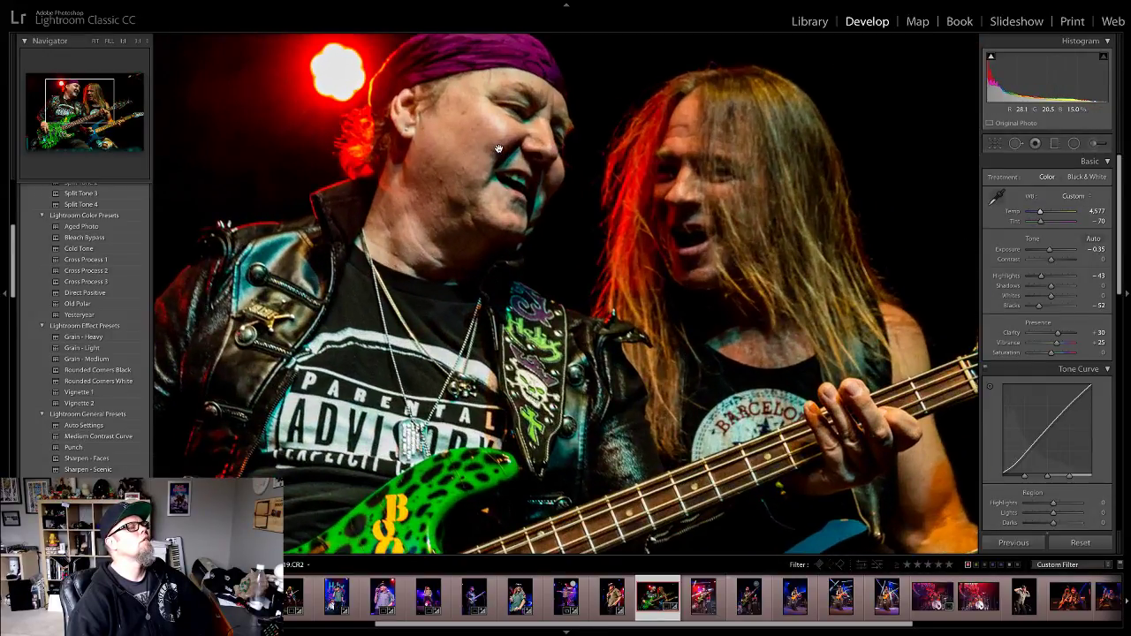
click(498, 148)
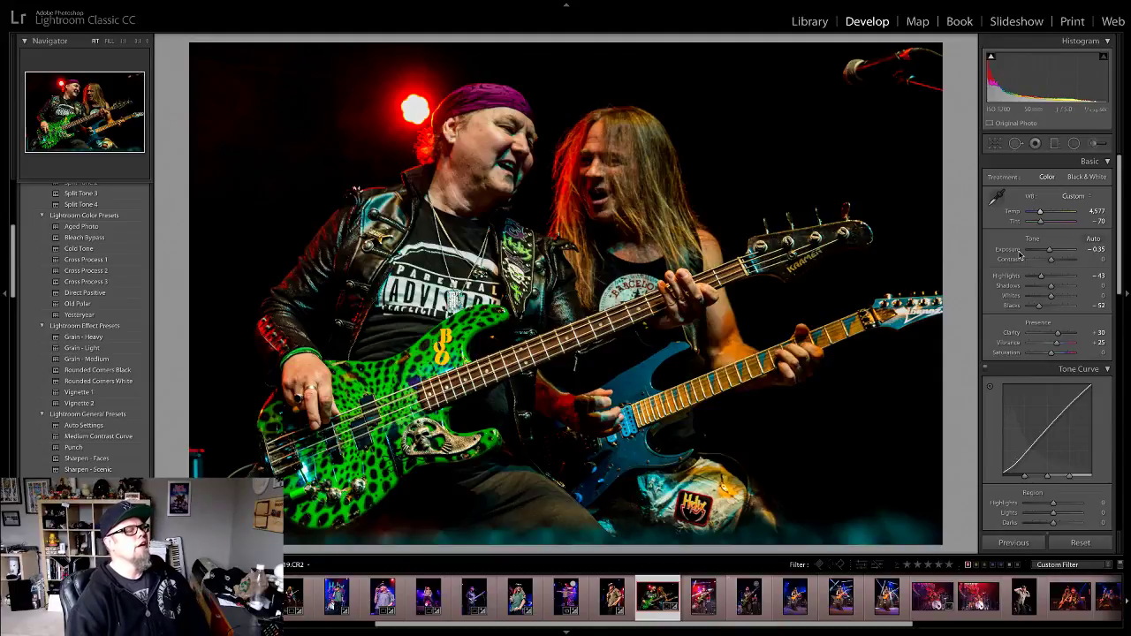
Step: Try dropping the red-lit photo of the singing bassist from the picks by removing its flag and red label, and undo the label removal
key(Right)
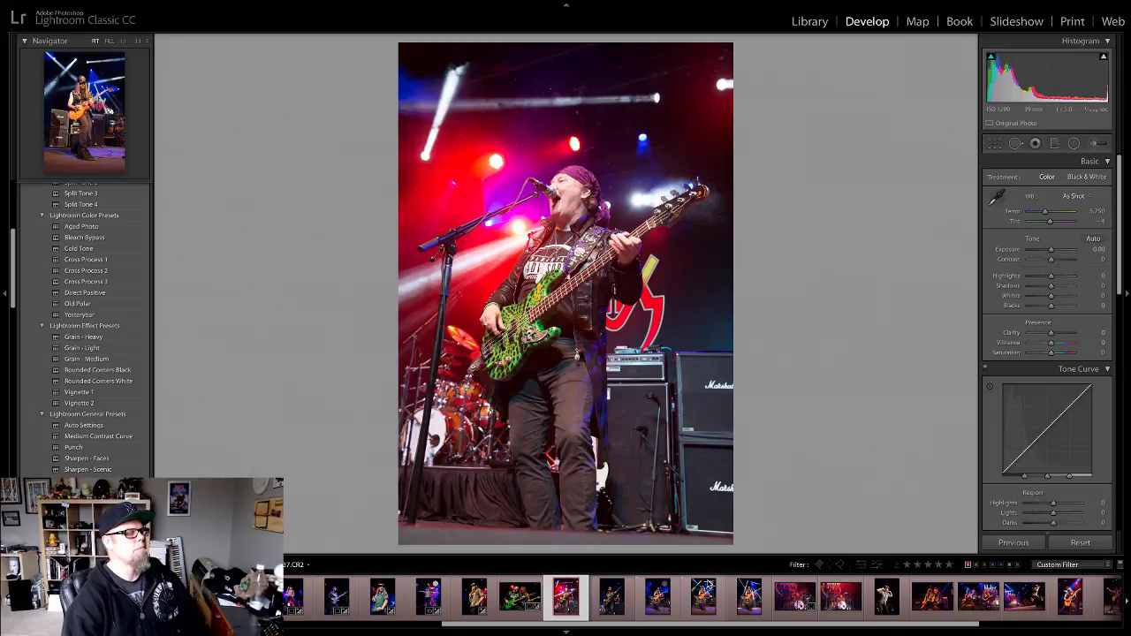
key(u)
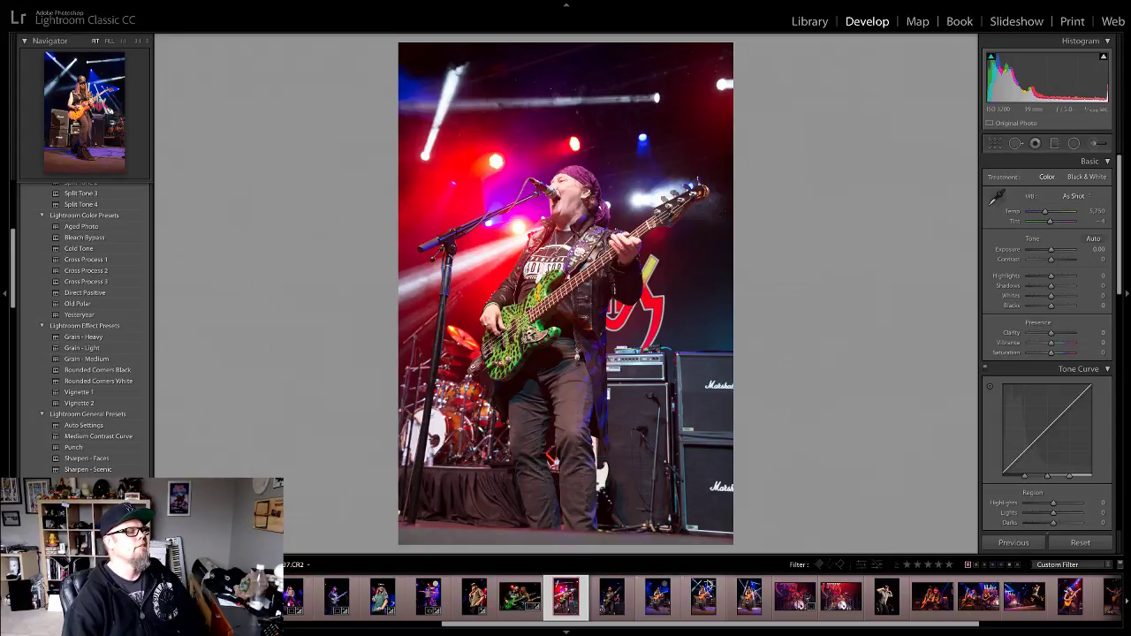
key(u)
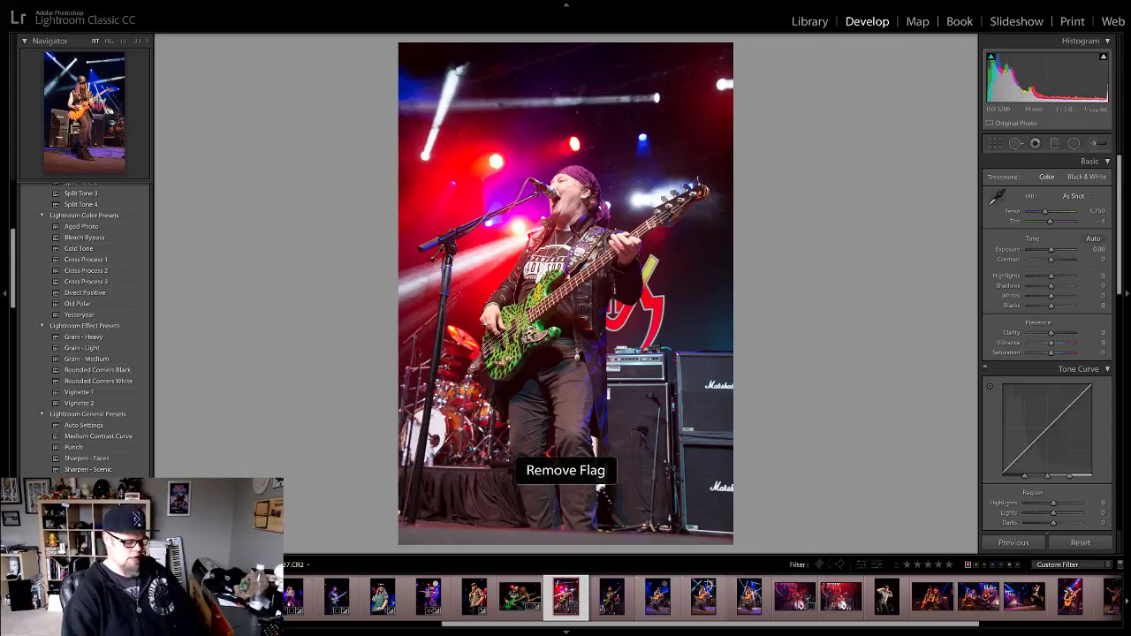
key(6)
key(Right)
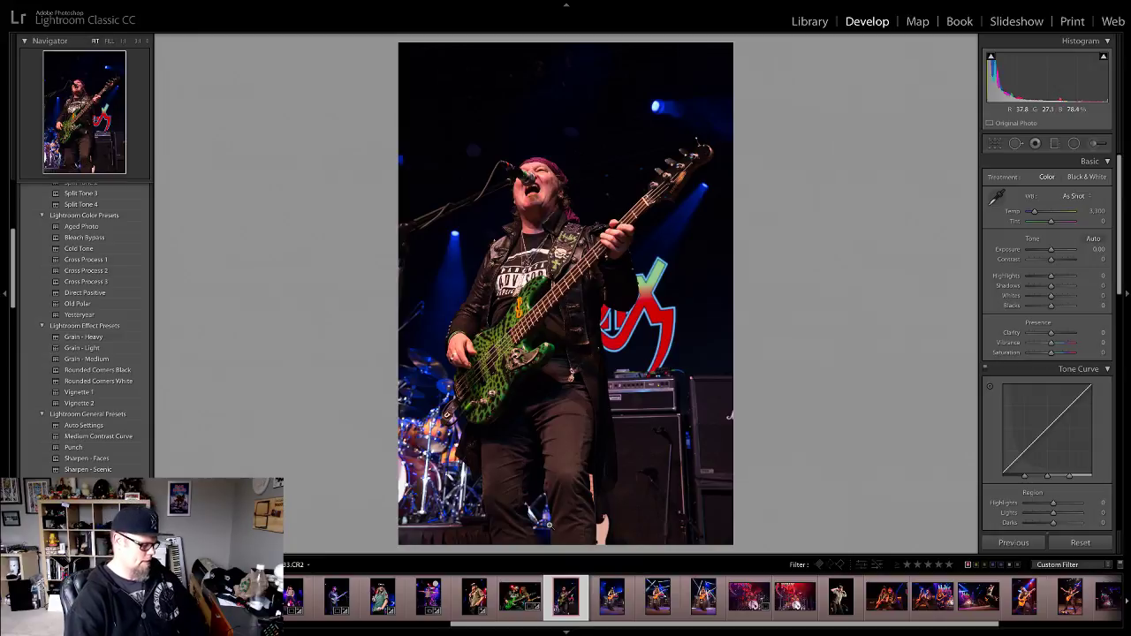
key(ctrl+z)
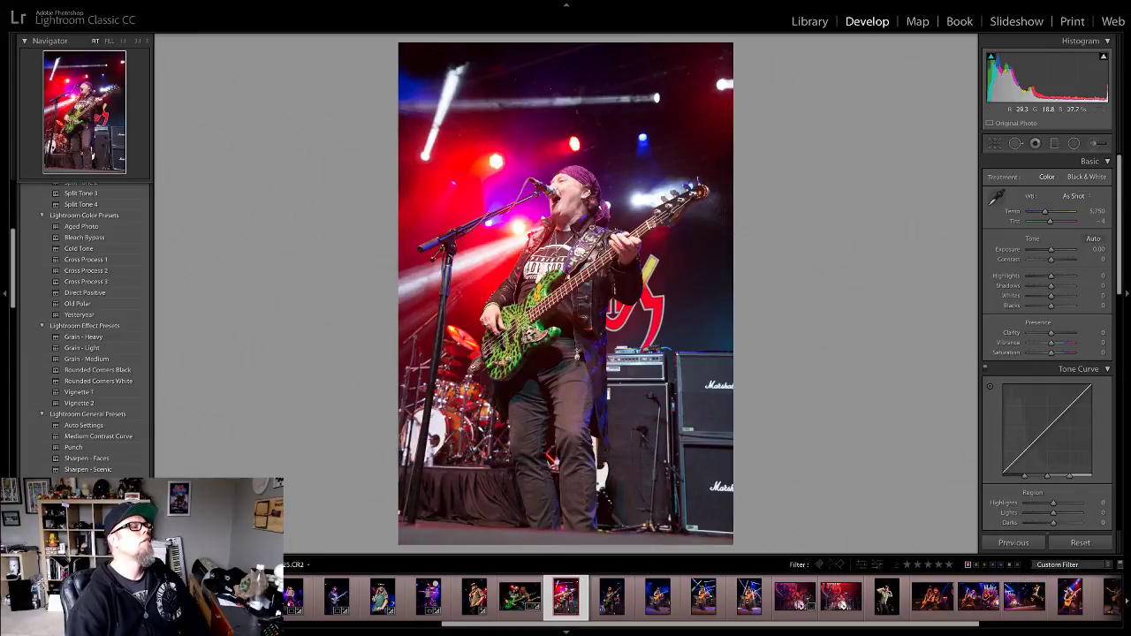
Step: Apply the Medium Contrast Curve and Punch presets to the red-lit singing bassist photo and inspect him close up
click(71, 436)
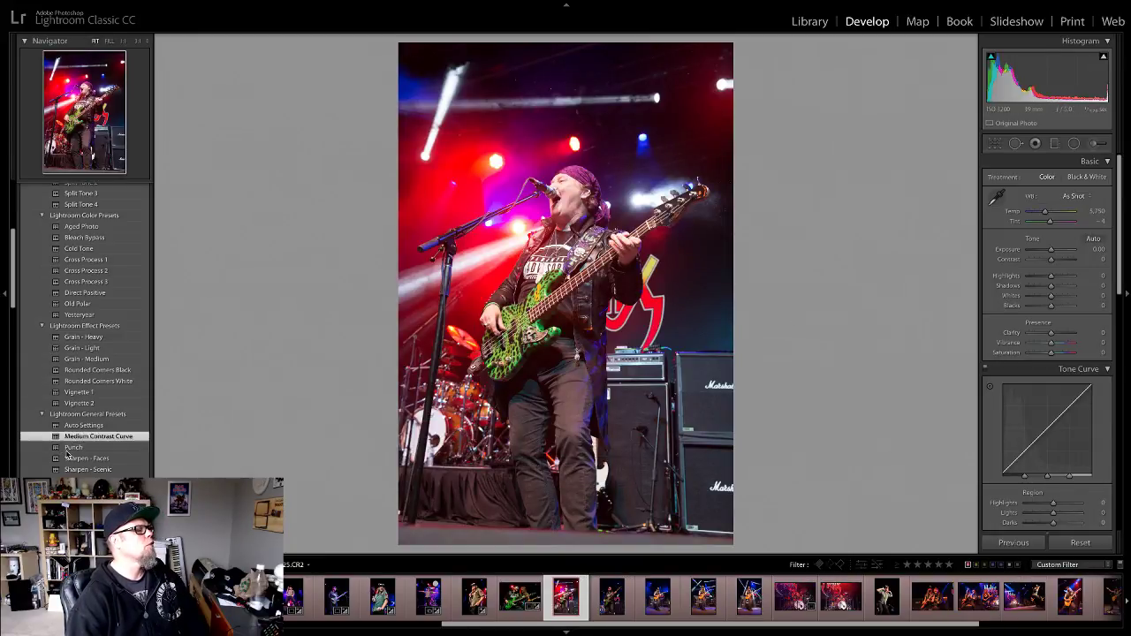
click(70, 448)
key(z)
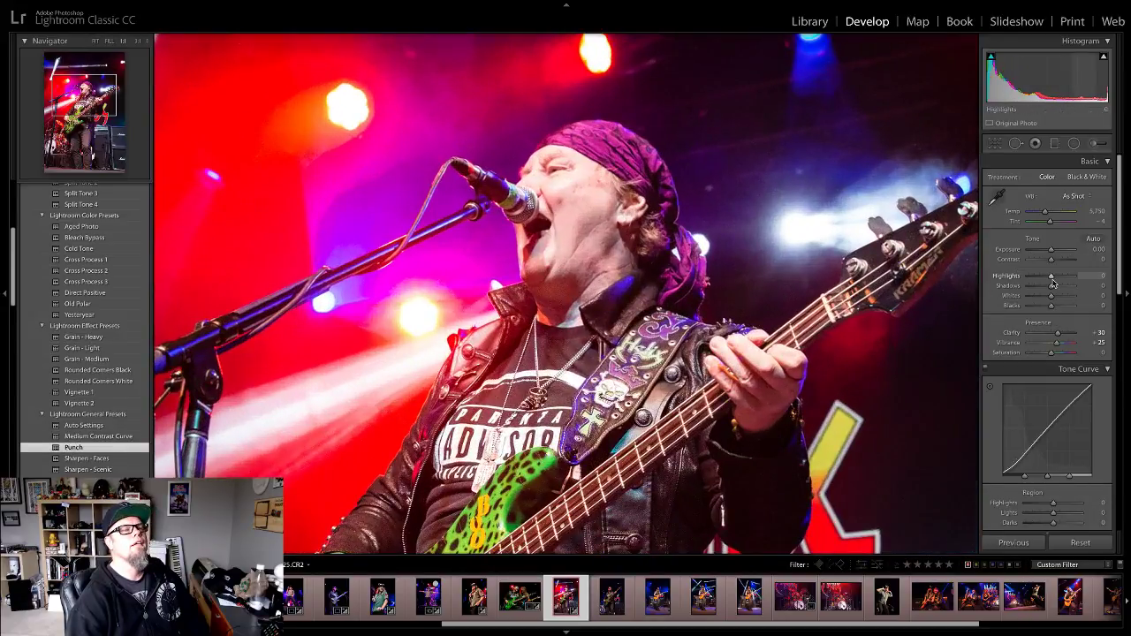
Step: Set Exposure to −0.50, Highlights to −52 and Blacks to −57 on the singing bassist photo, inspecting his face and bass close up
drag(1051, 279, 1038, 305)
drag(1052, 250, 1049, 251)
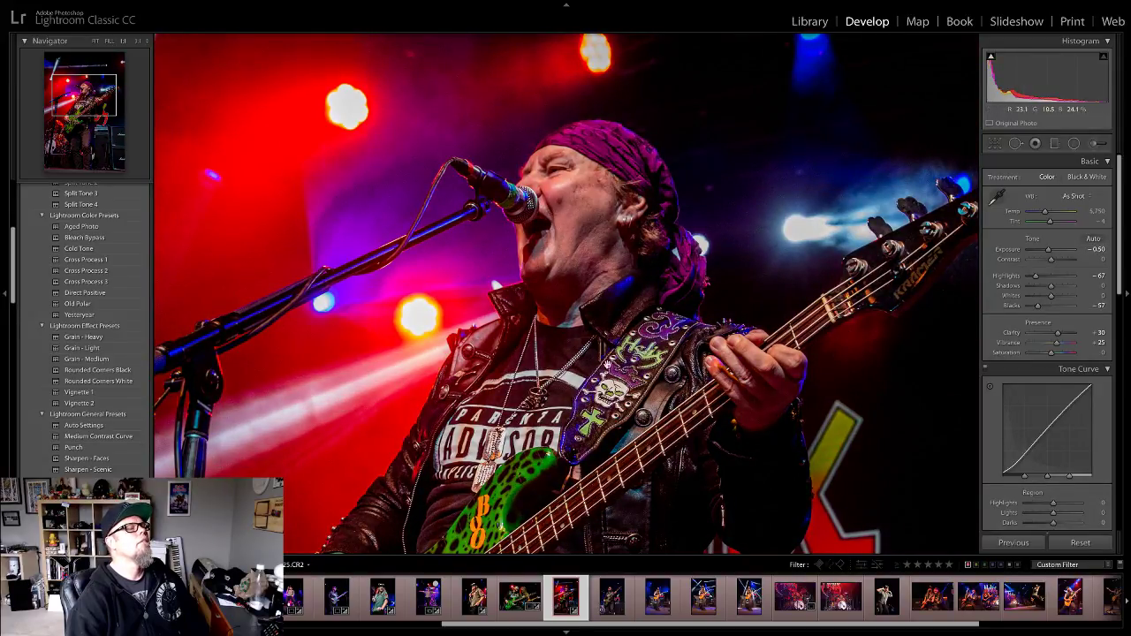
drag(1036, 280, 1039, 280)
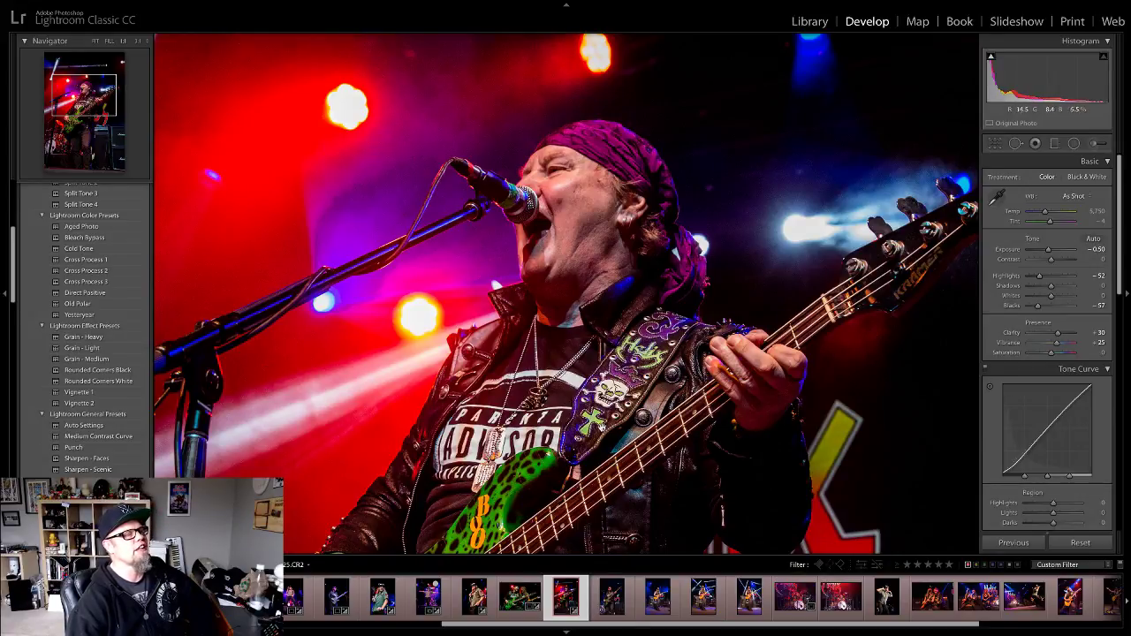
scroll(596, 430, down, 4)
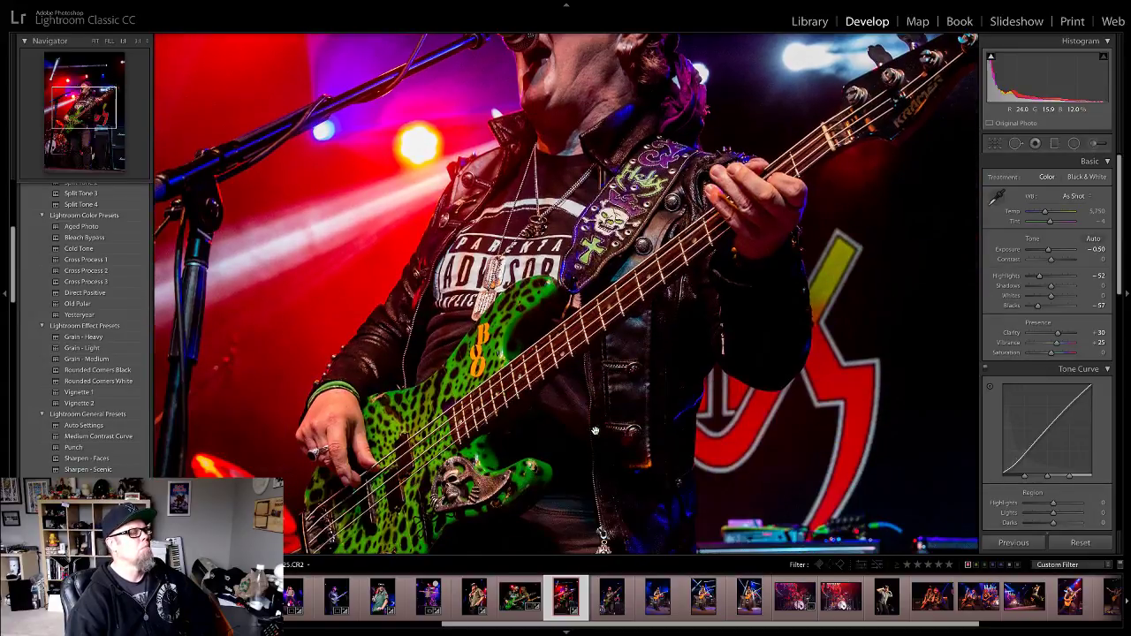
scroll(596, 430, up, 6)
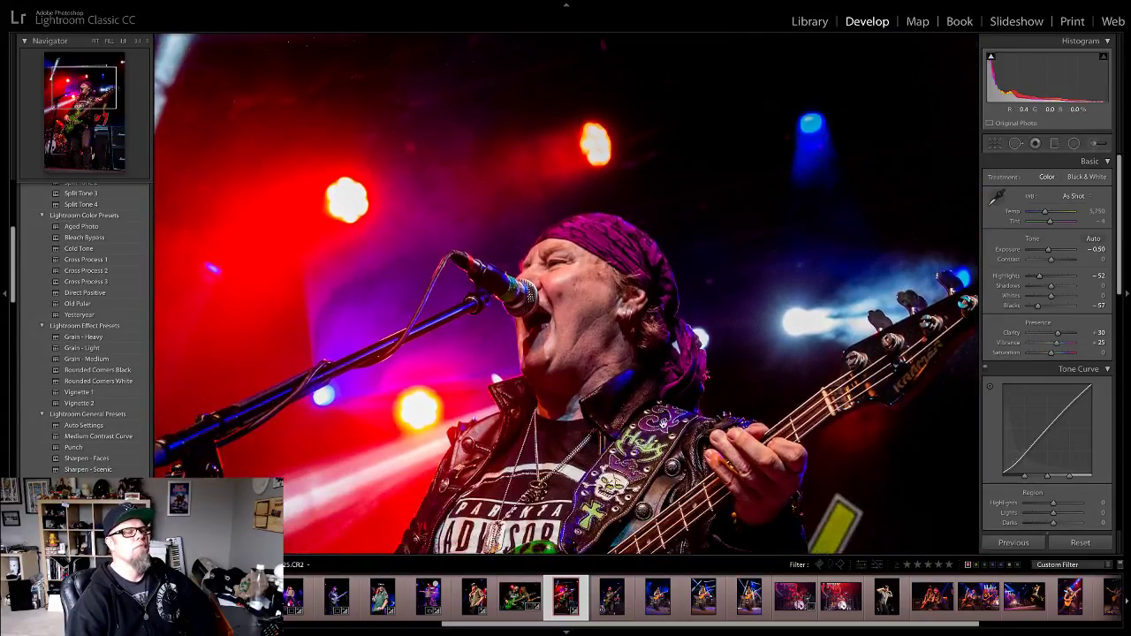
click(603, 415)
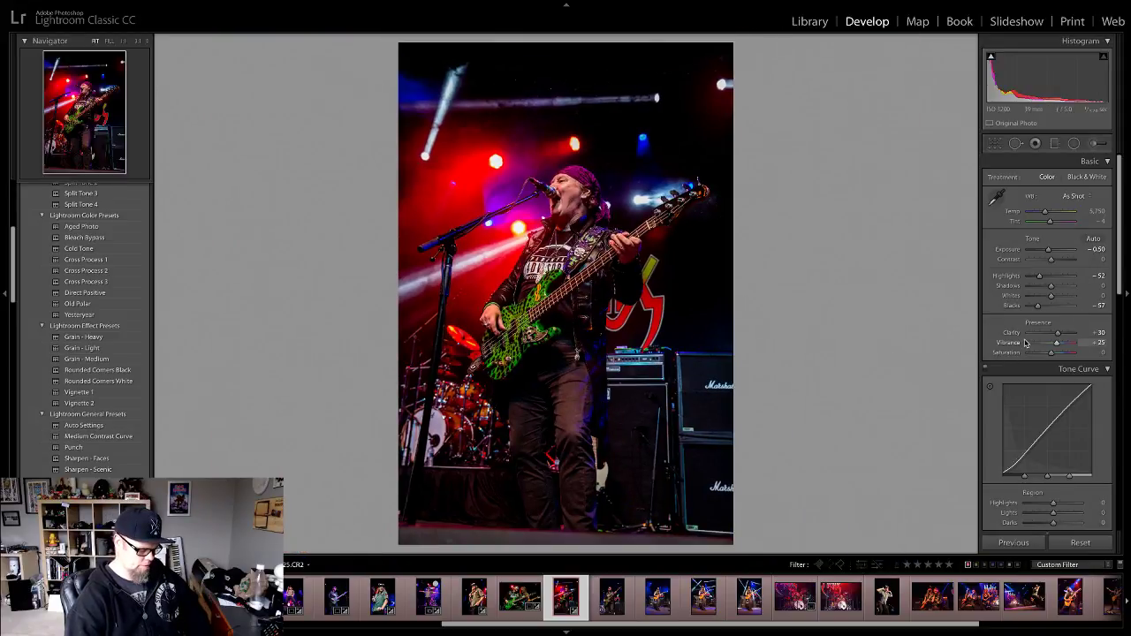
Step: Compare the similar shots of the long-haired guitarist and remove the red label from the dark blue one without white light beams
click(613, 599)
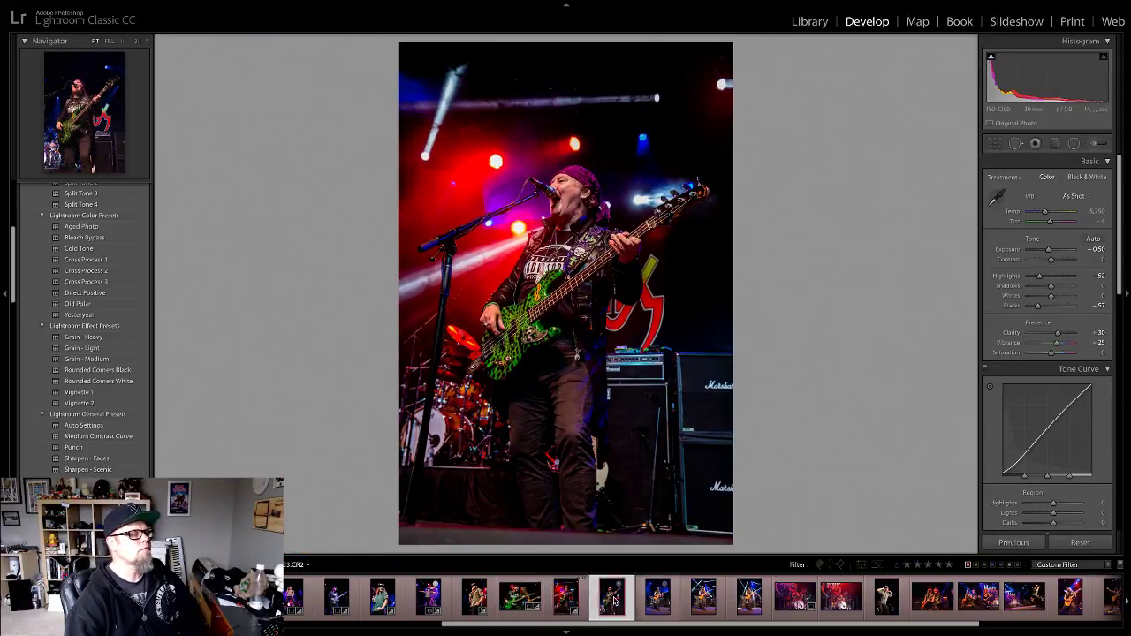
click(659, 606)
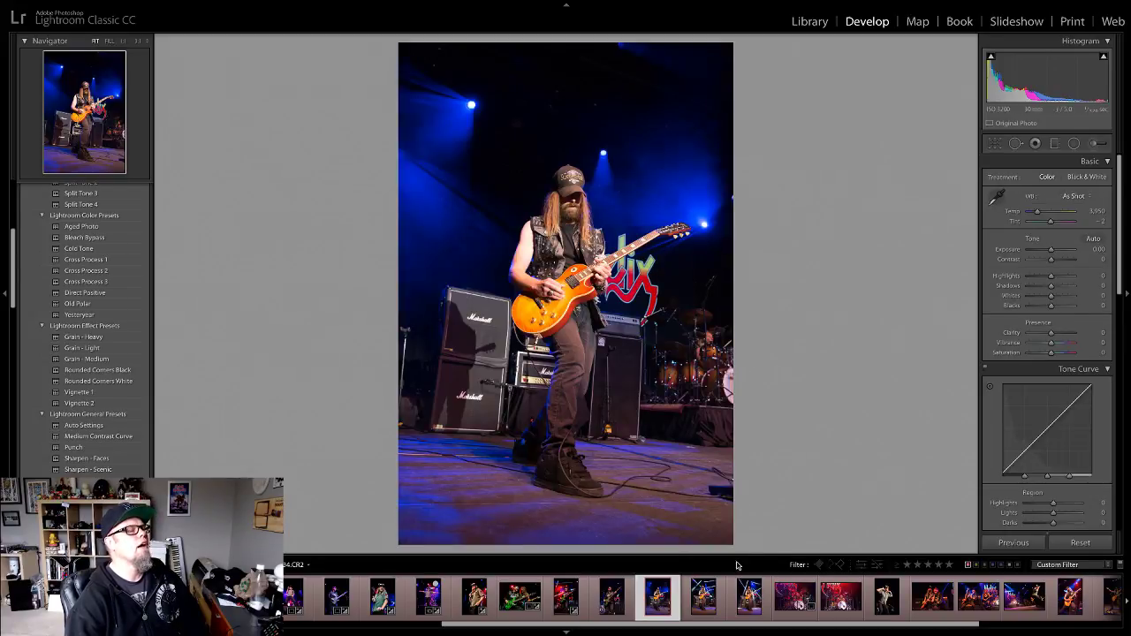
click(707, 597)
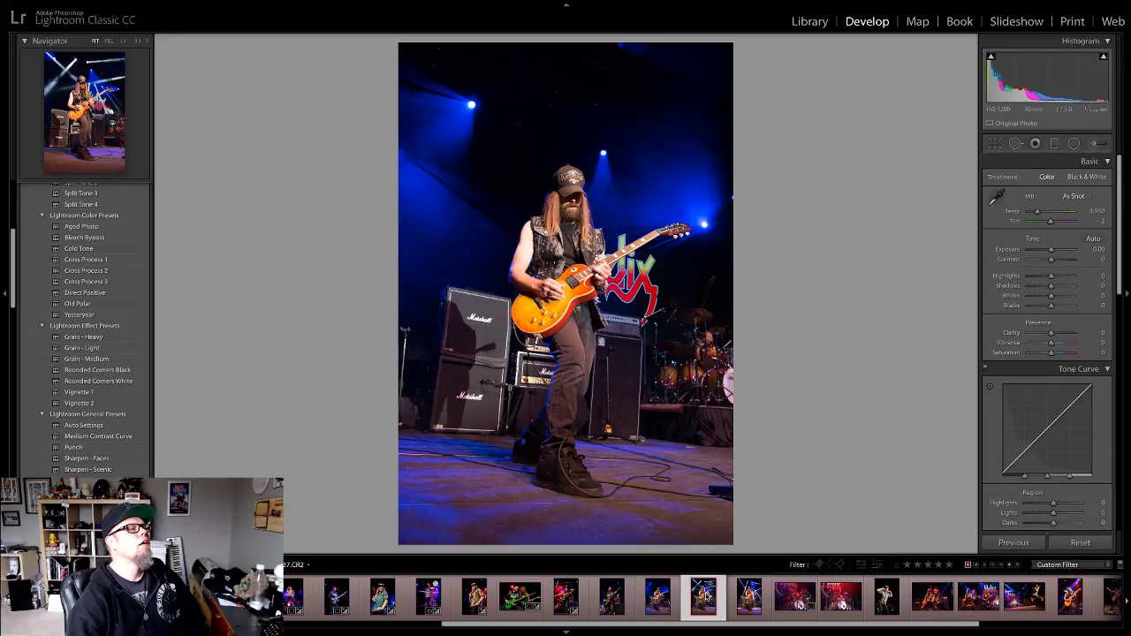
click(753, 601)
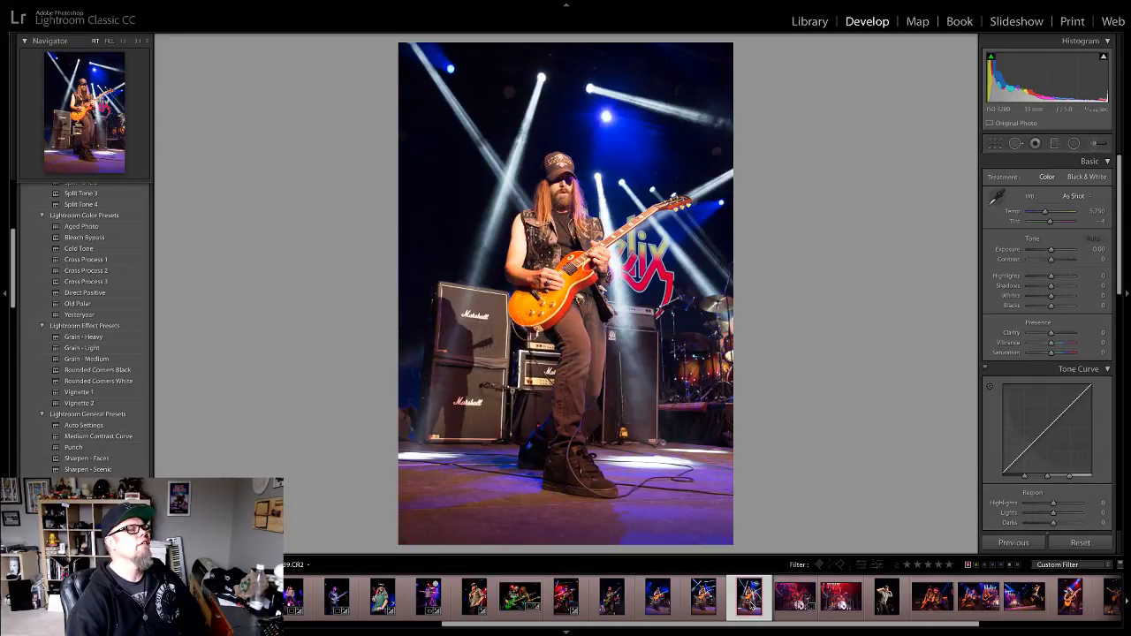
click(699, 596)
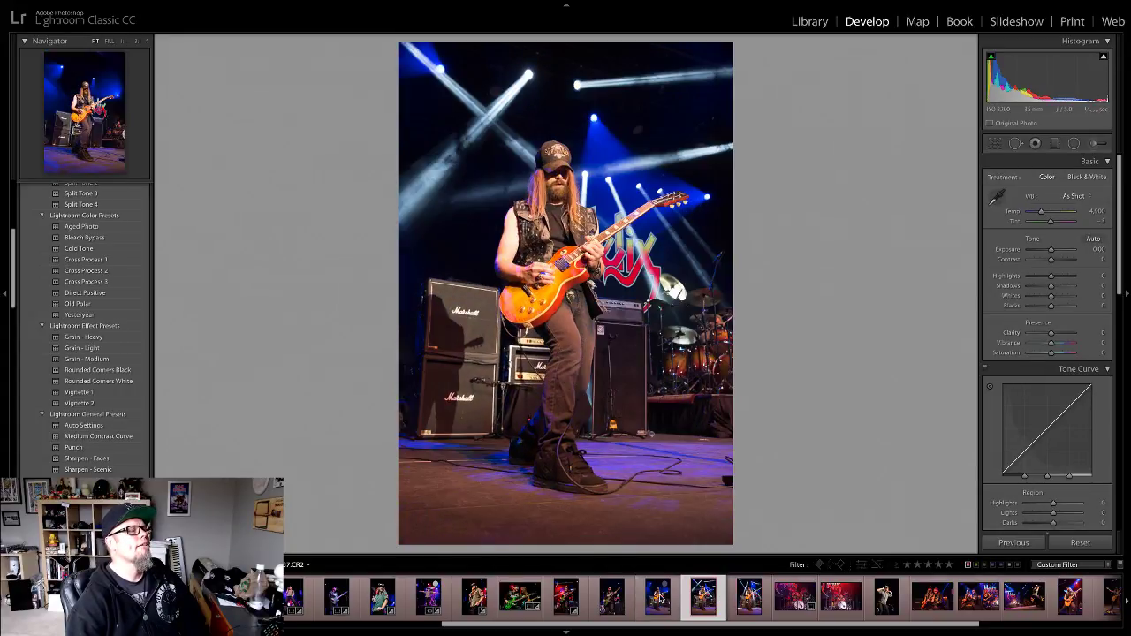
click(659, 599)
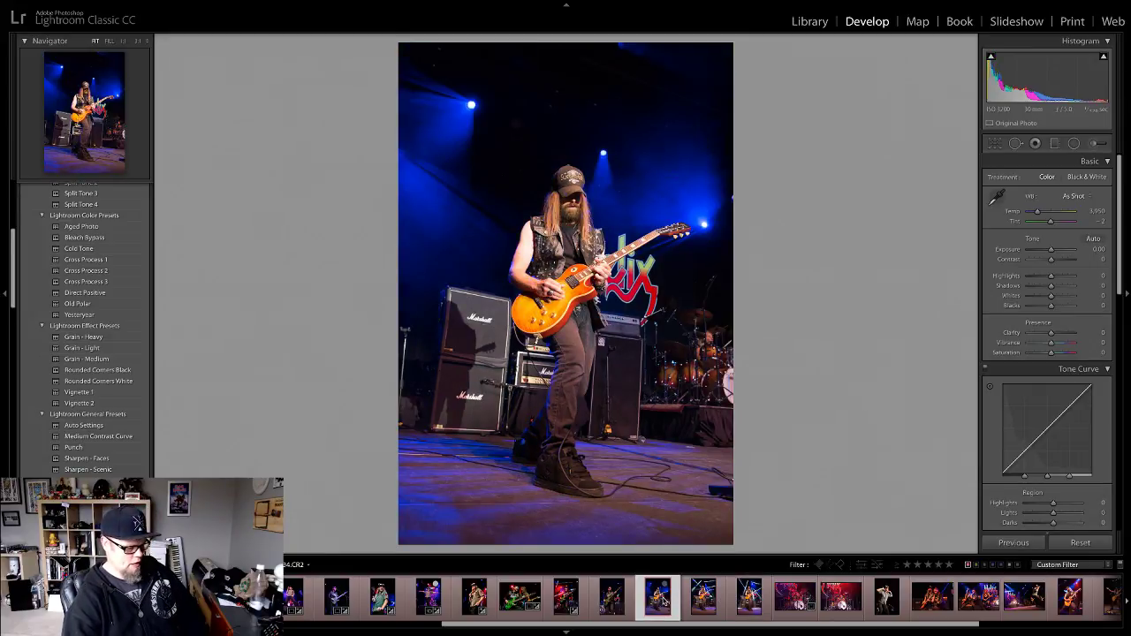
key(6)
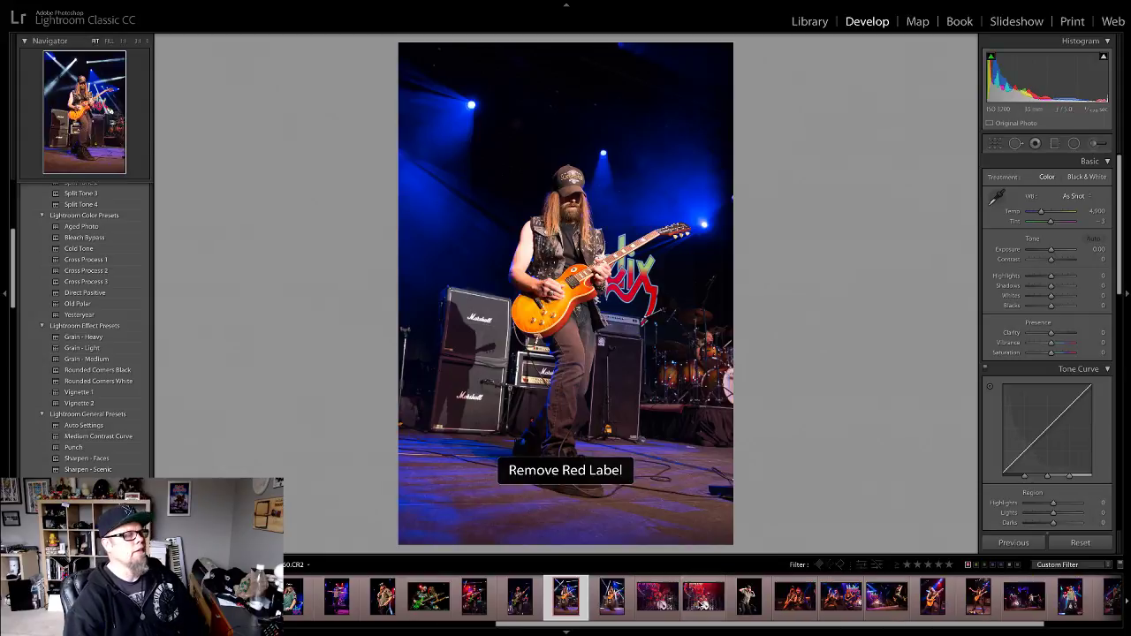
Step: Compare the two remaining guitarist shots with white light beams, checking one close up
key(Right)
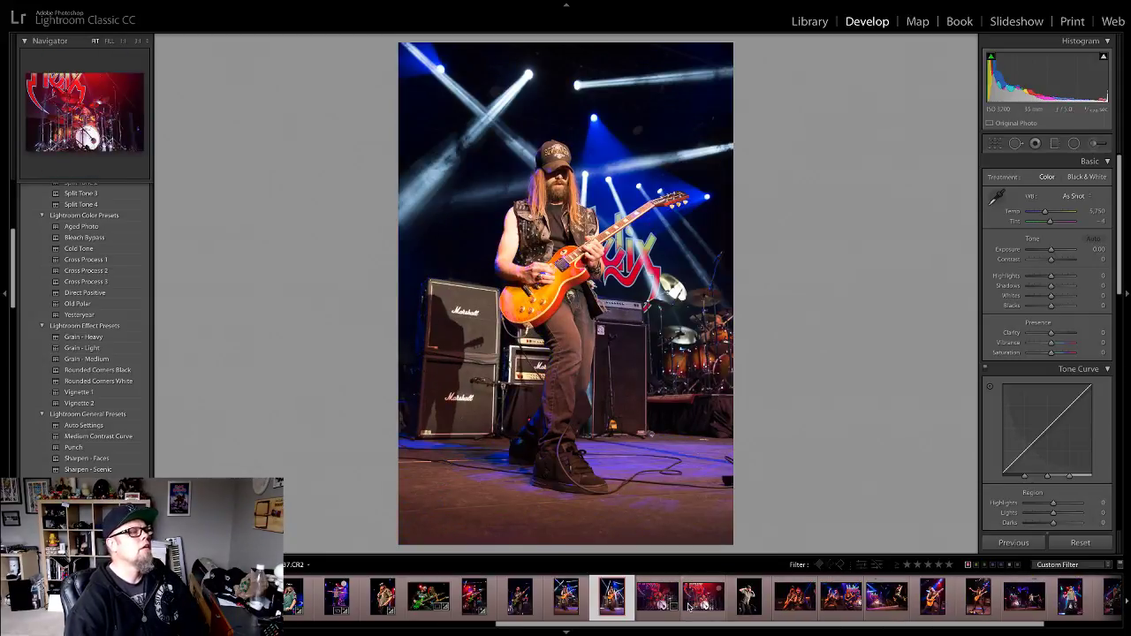
key(Left)
key(Right)
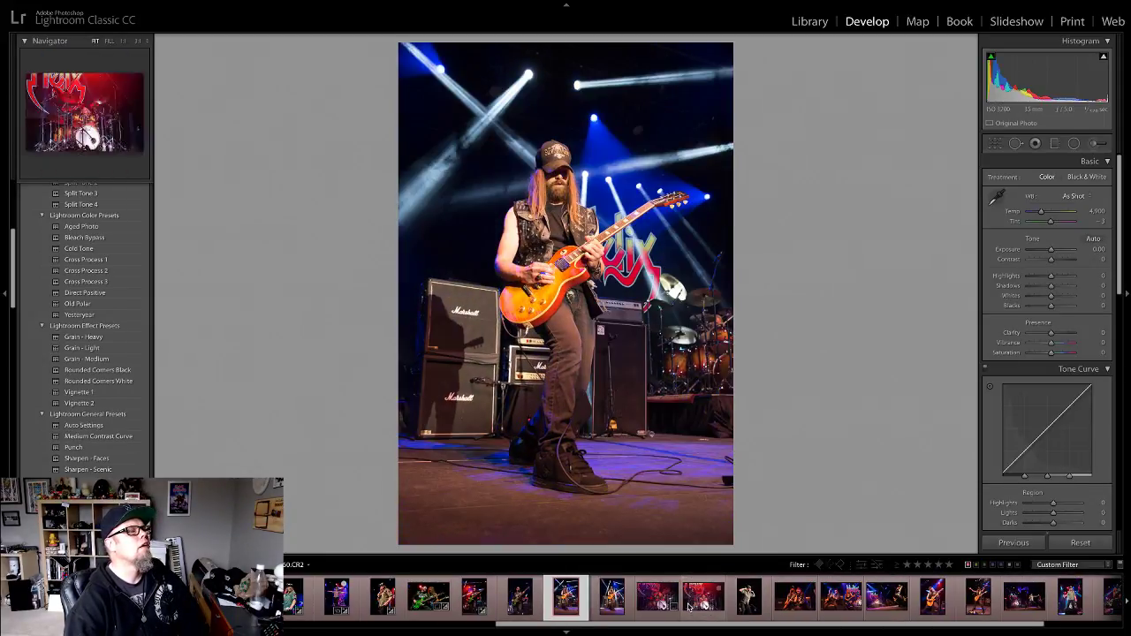
key(Left)
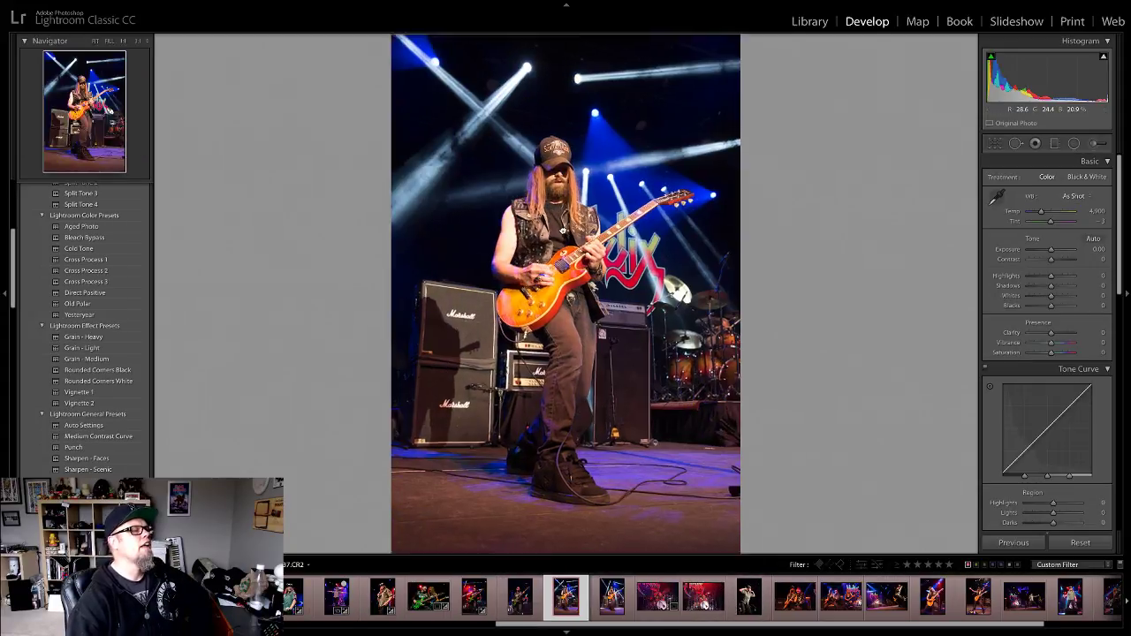
click(562, 229)
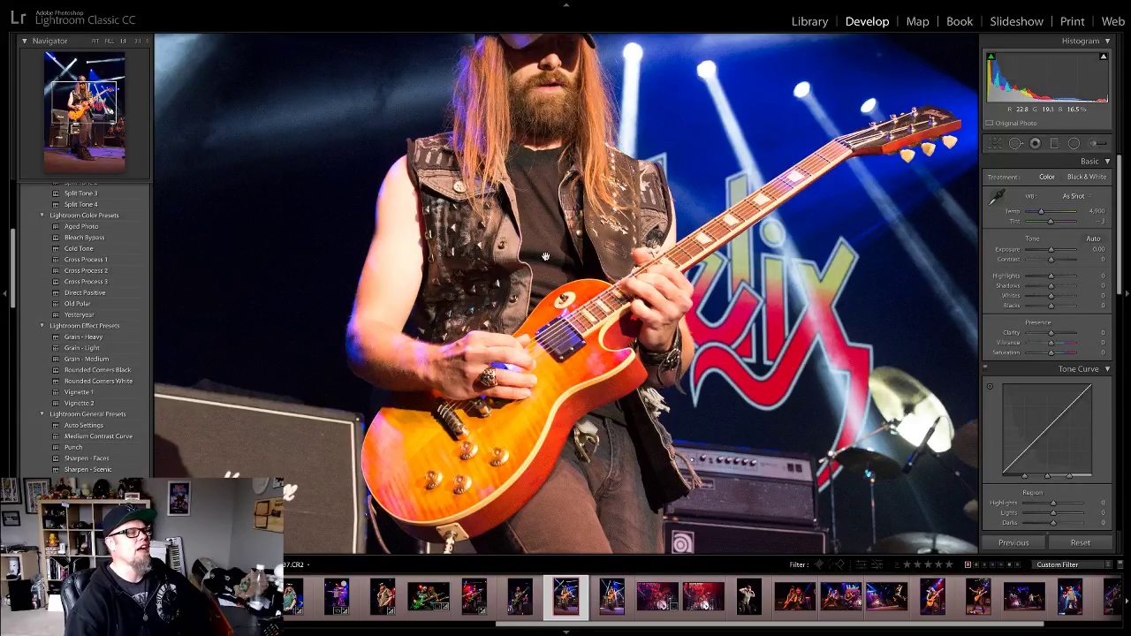
click(504, 394)
click(608, 613)
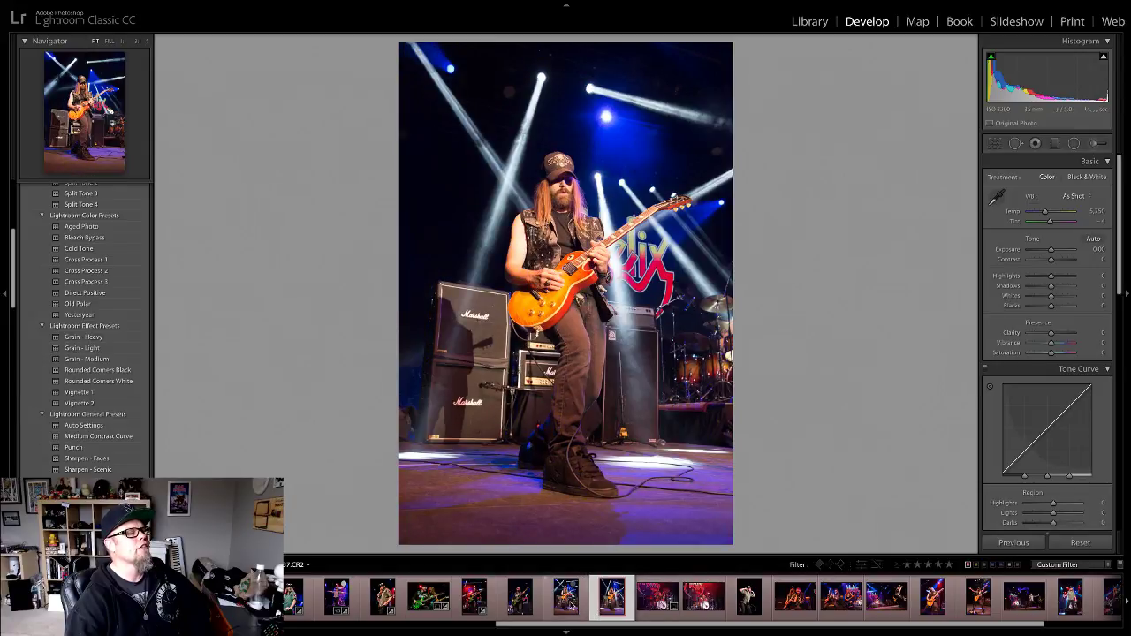
click(573, 607)
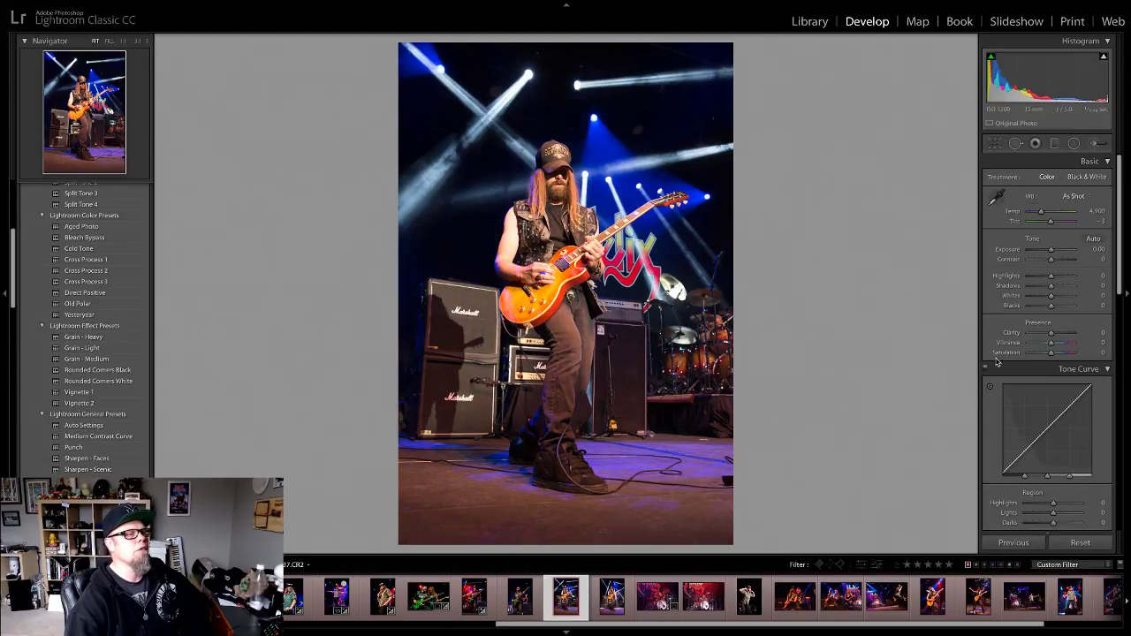
Step: Straighten the guitarist photo with crossed light beams to an angle of −1.44 and compare it with the neighbouring shot
click(994, 144)
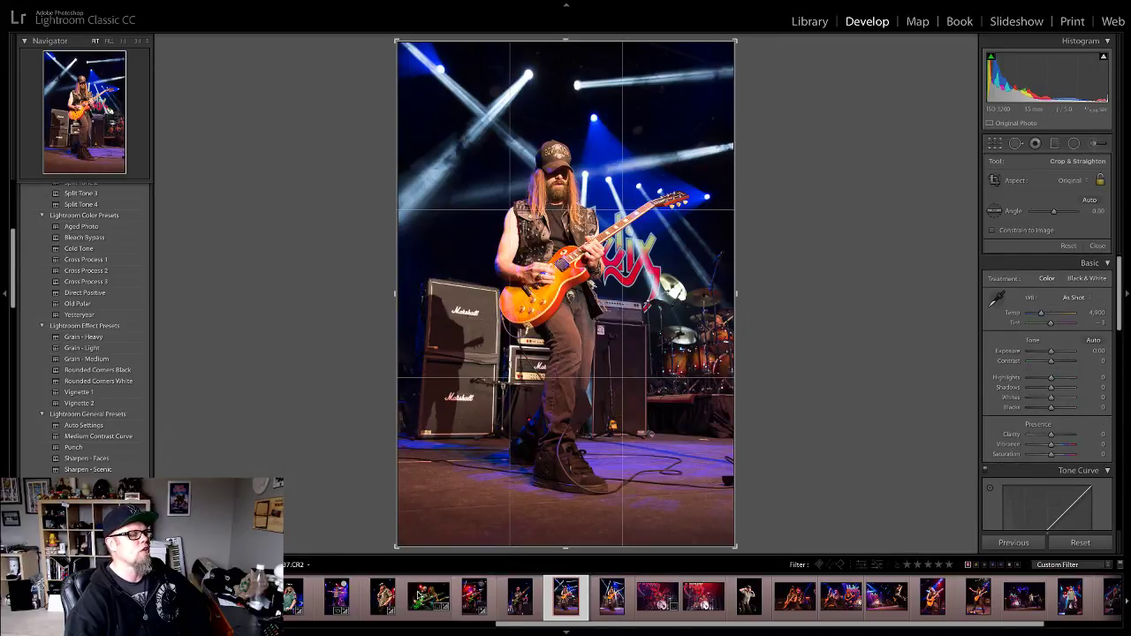
drag(380, 548, 387, 552)
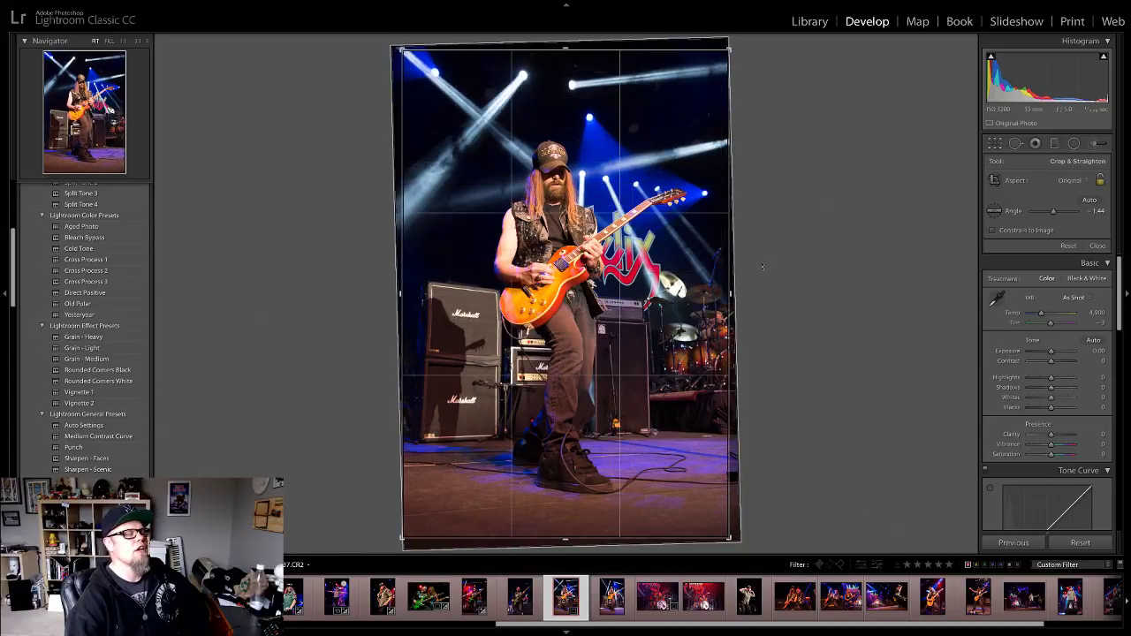
click(1096, 247)
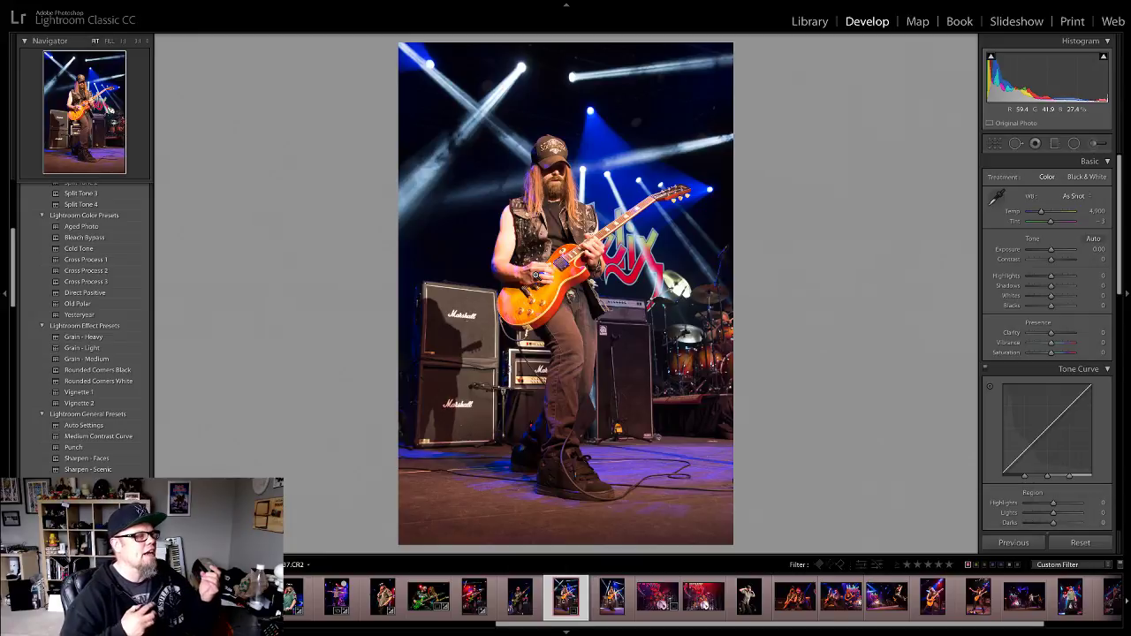
click(618, 597)
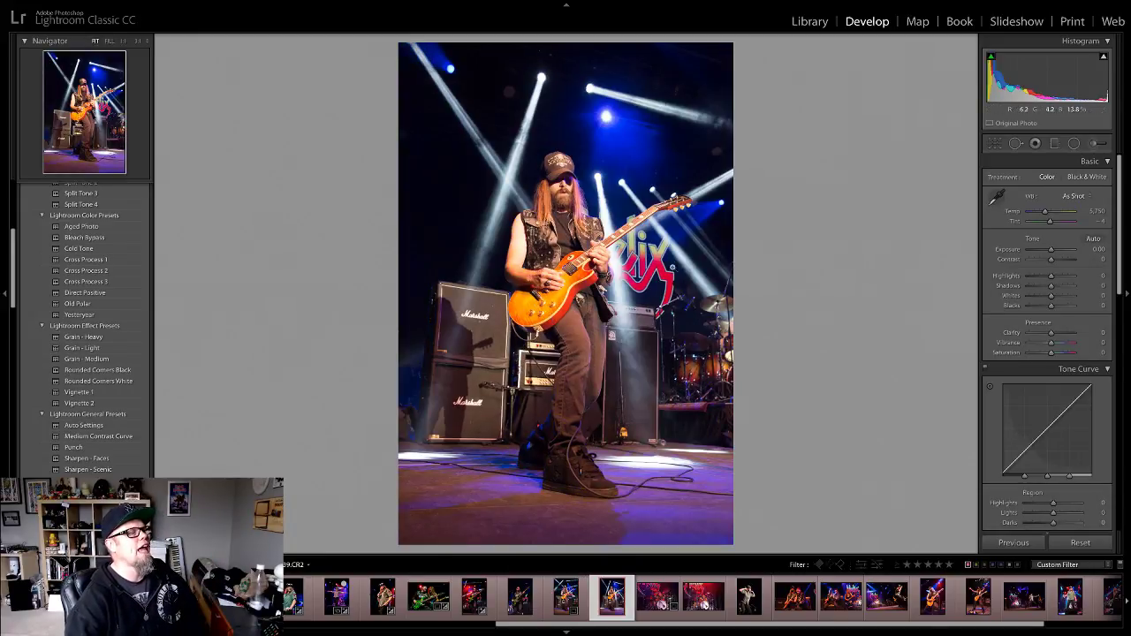
click(565, 597)
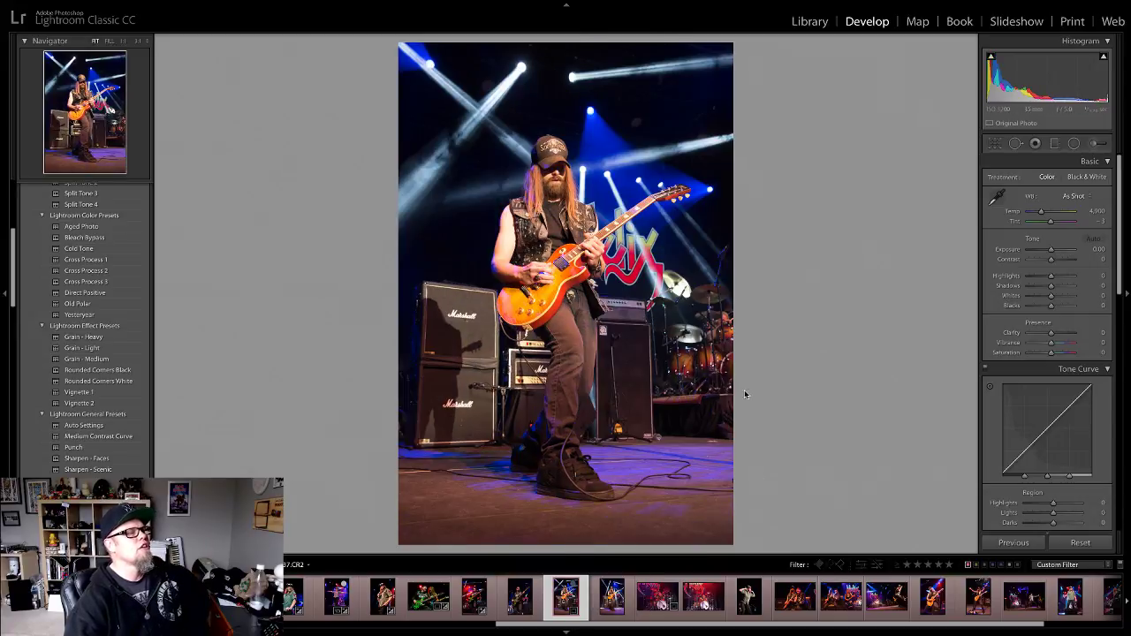
Step: Apply the Punch preset to the straightened guitarist photo, set Exposure +0.10, Highlights −43 and Blacks −44, and inspect him close up
click(88, 447)
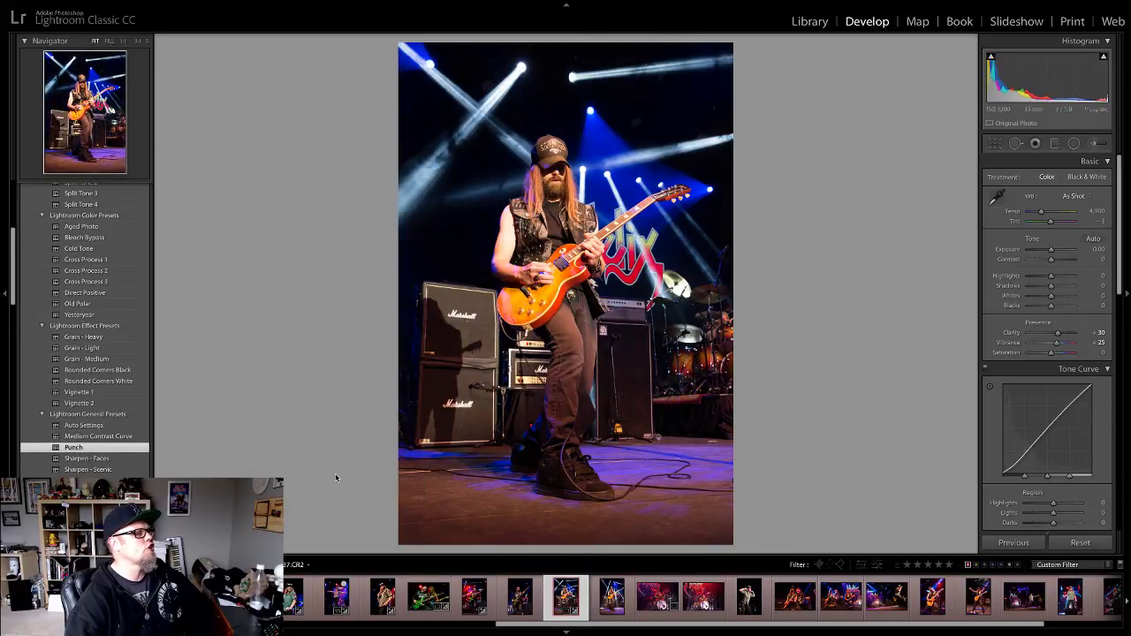
click(1053, 253)
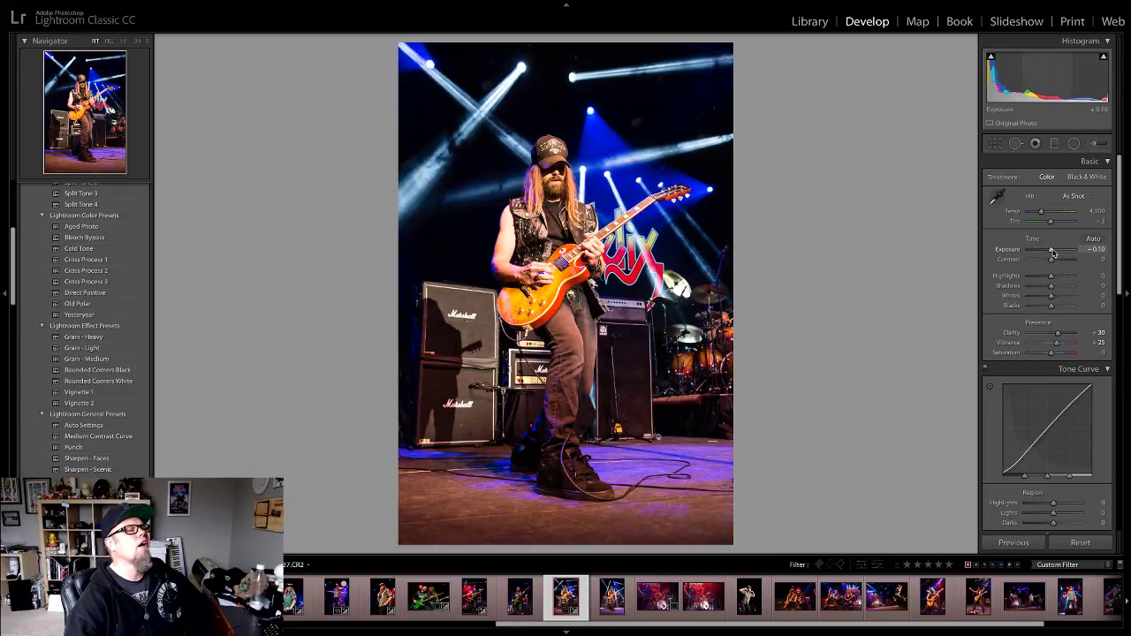
drag(1048, 307, 1040, 277)
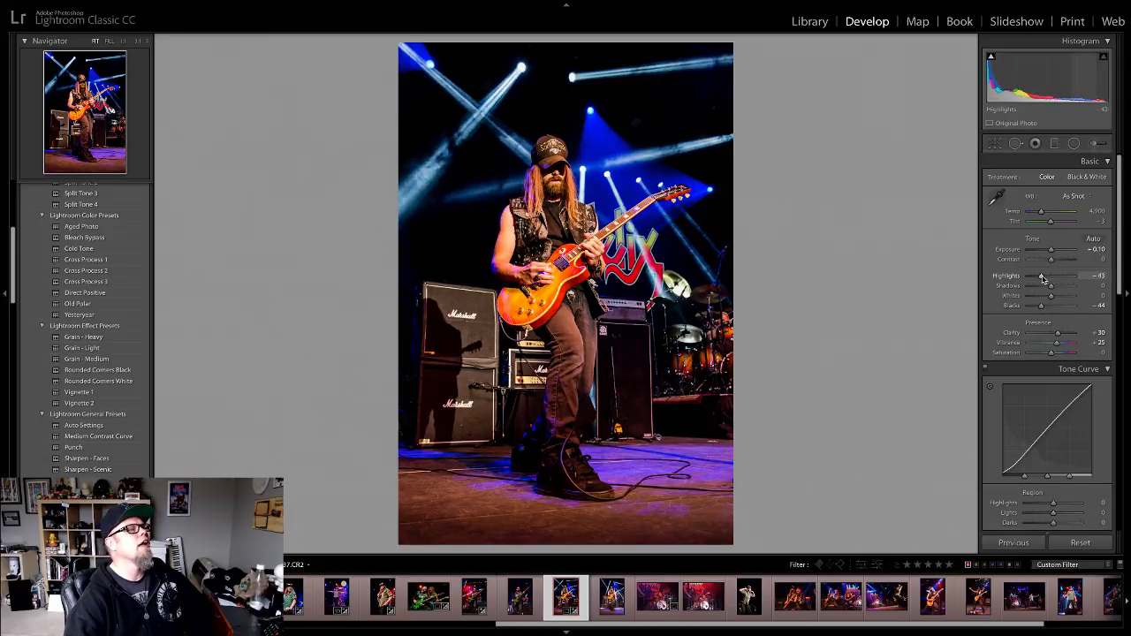
click(575, 169)
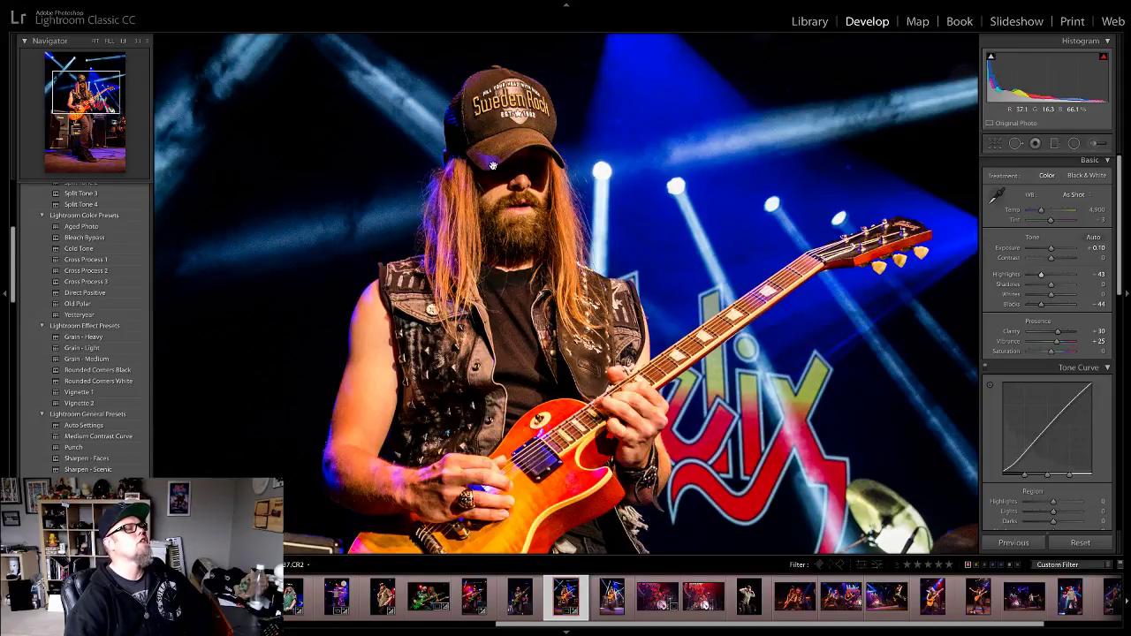
click(493, 166)
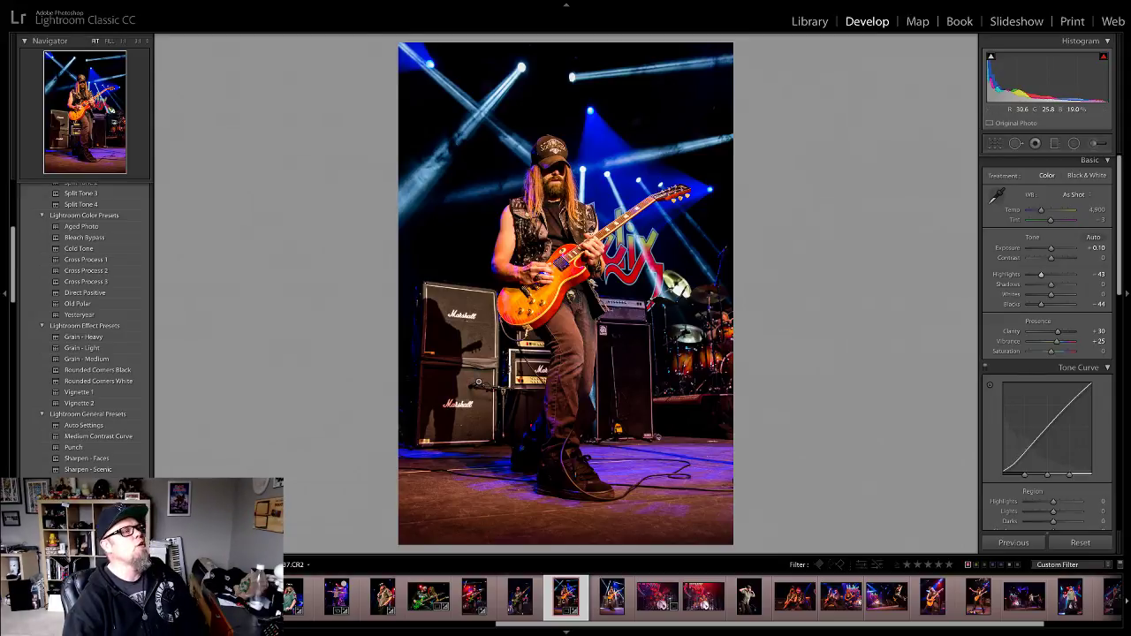
Step: Remove the red label from the unedited alternative shot of the guitarist with white light beams
key(Right)
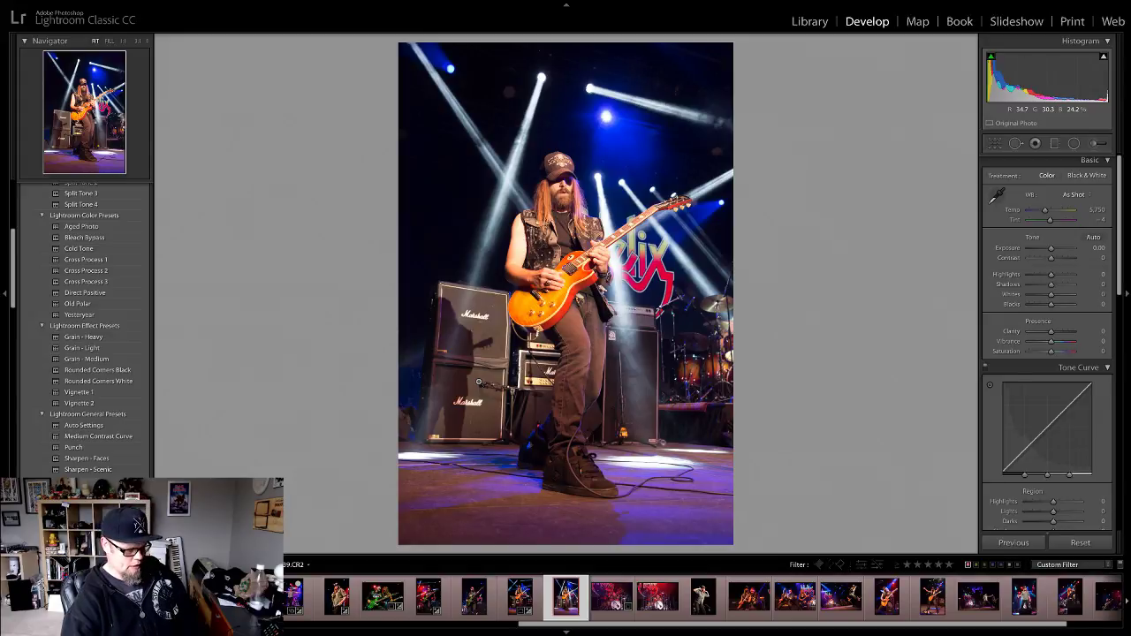
key(6)
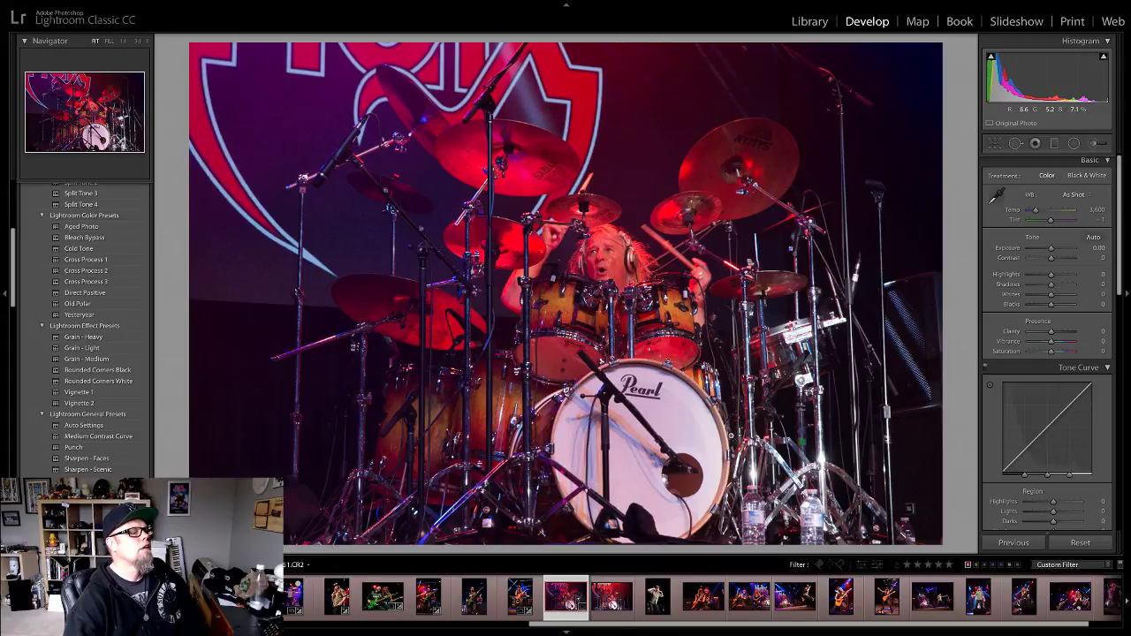
Step: Compare the two red-lit drummer photos, checking the drummer's face close up in each
key(Right)
key(Right)
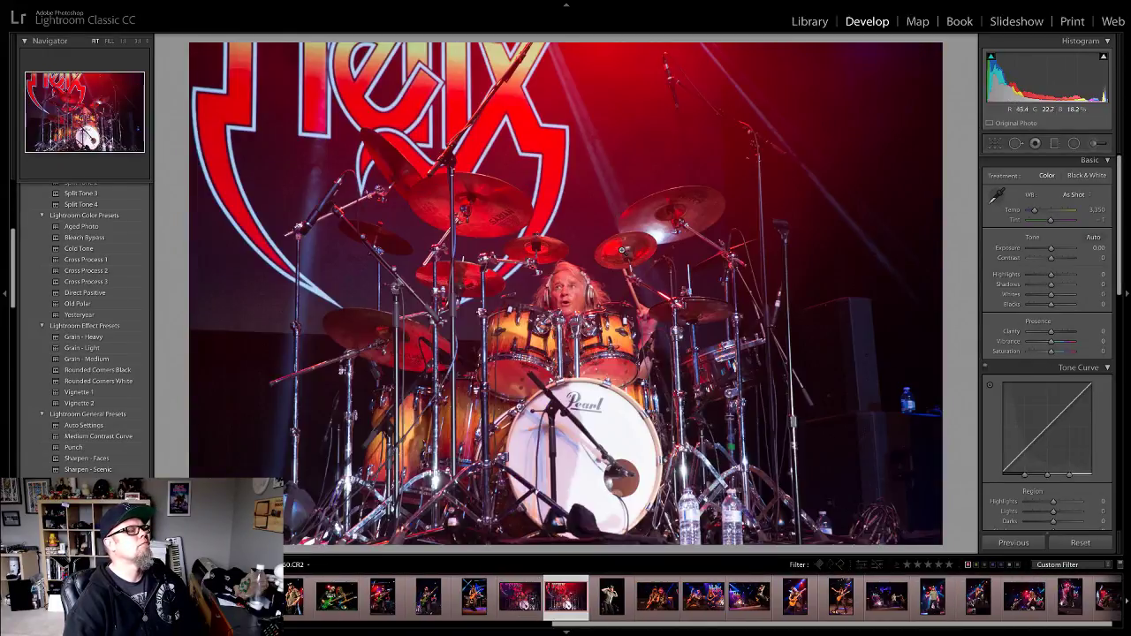
click(562, 290)
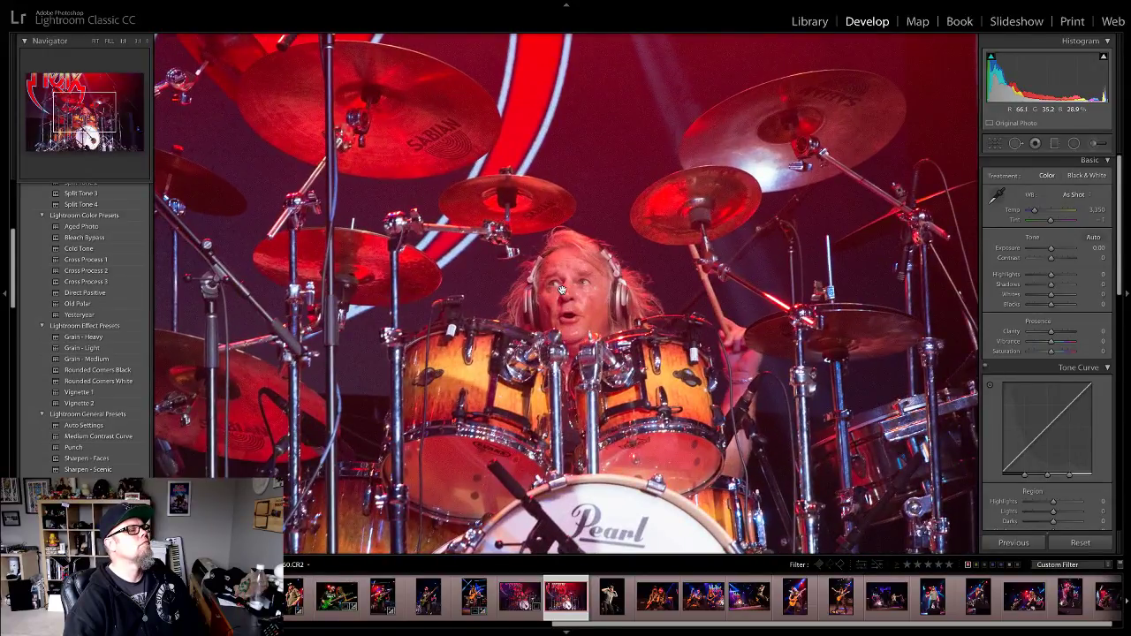
click(561, 290)
key(Right)
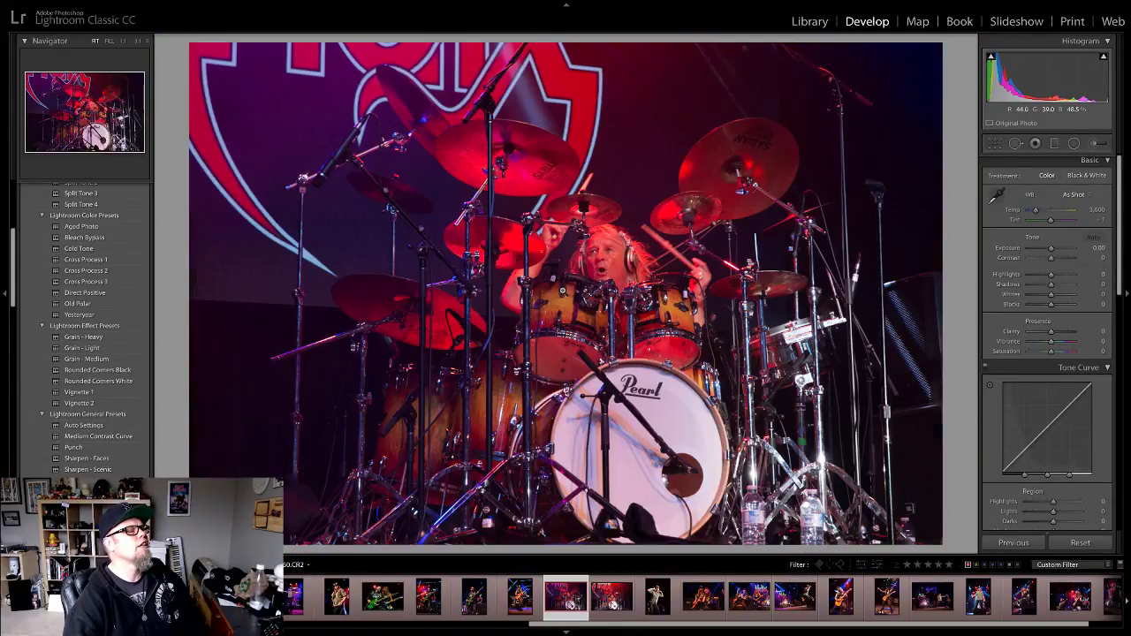
click(609, 250)
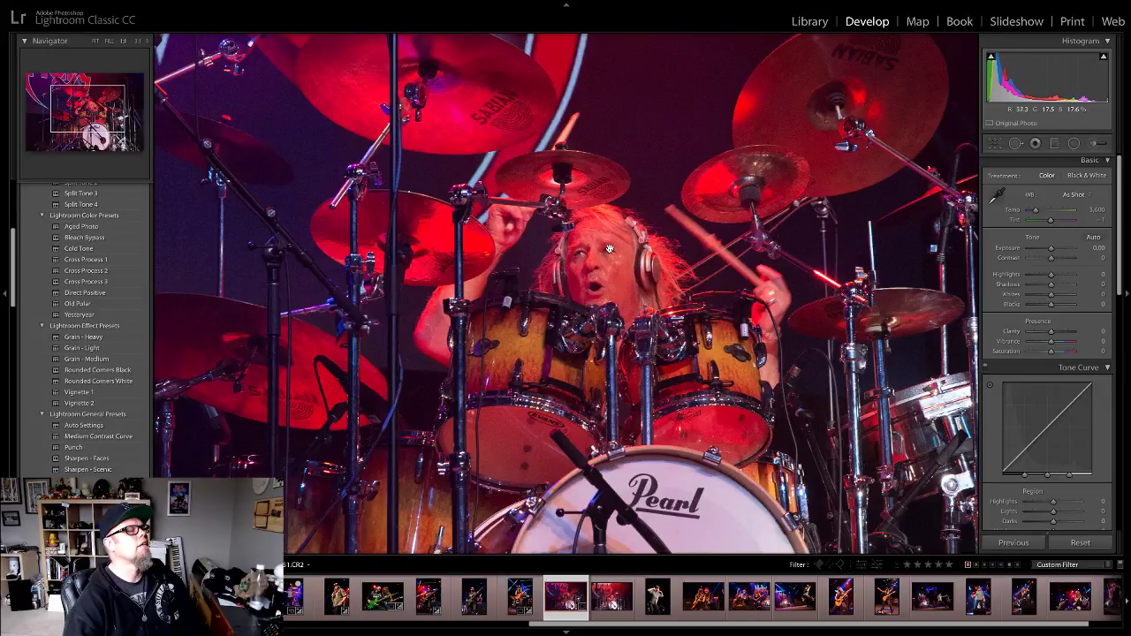
click(652, 292)
key(Right)
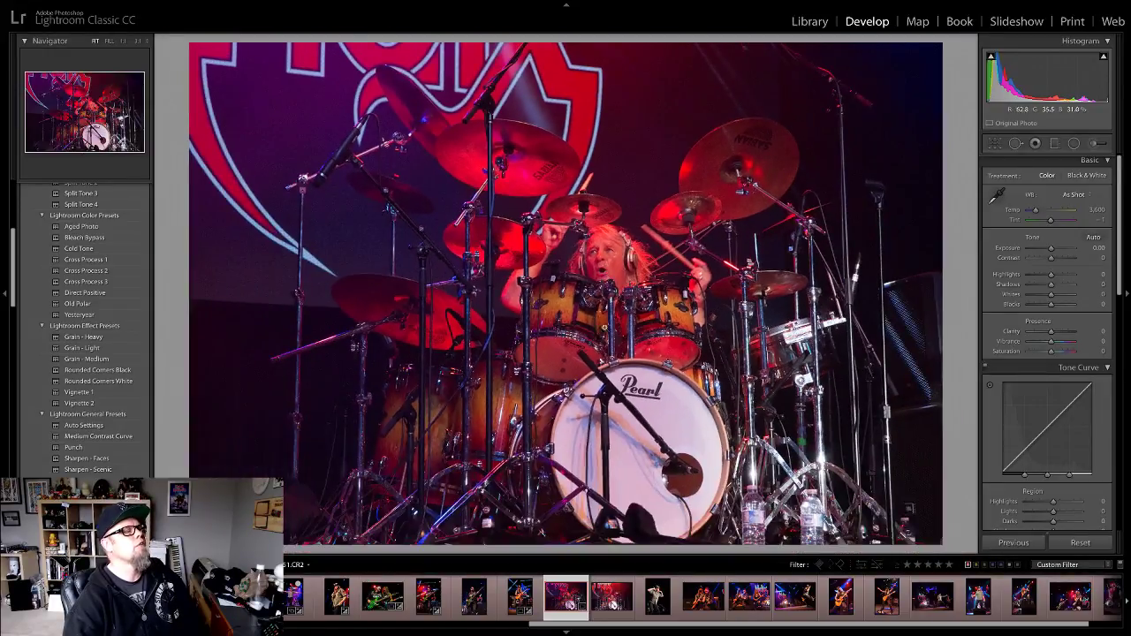
Step: Compare the two red-lit drummer photos again and remove the red label from the one showing more of the Helix backdrop
key(Right)
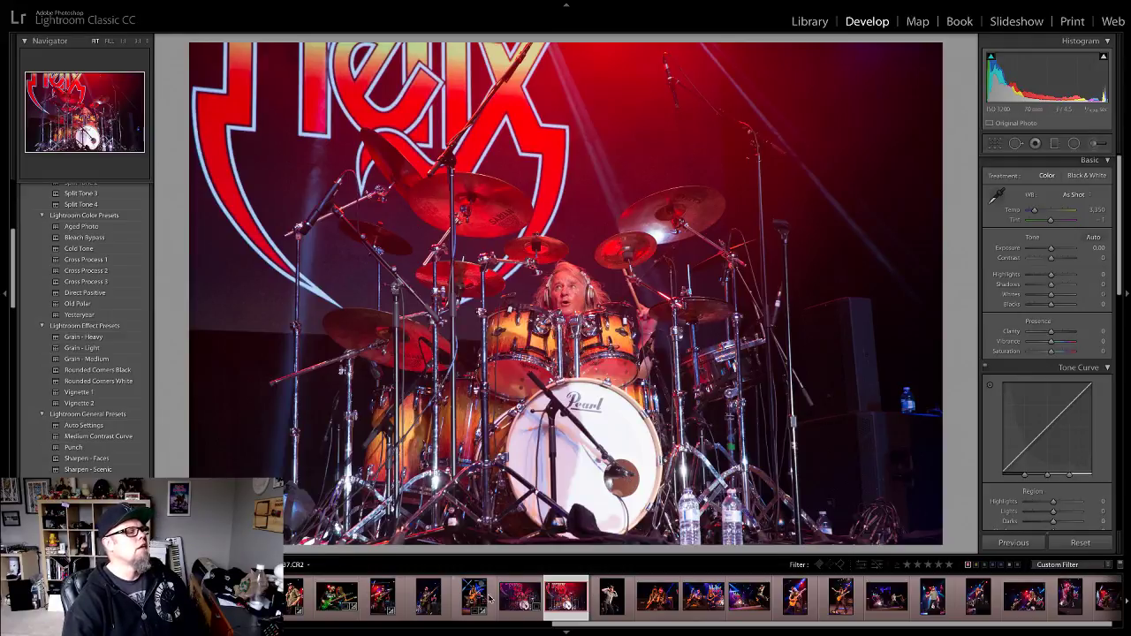
click(519, 598)
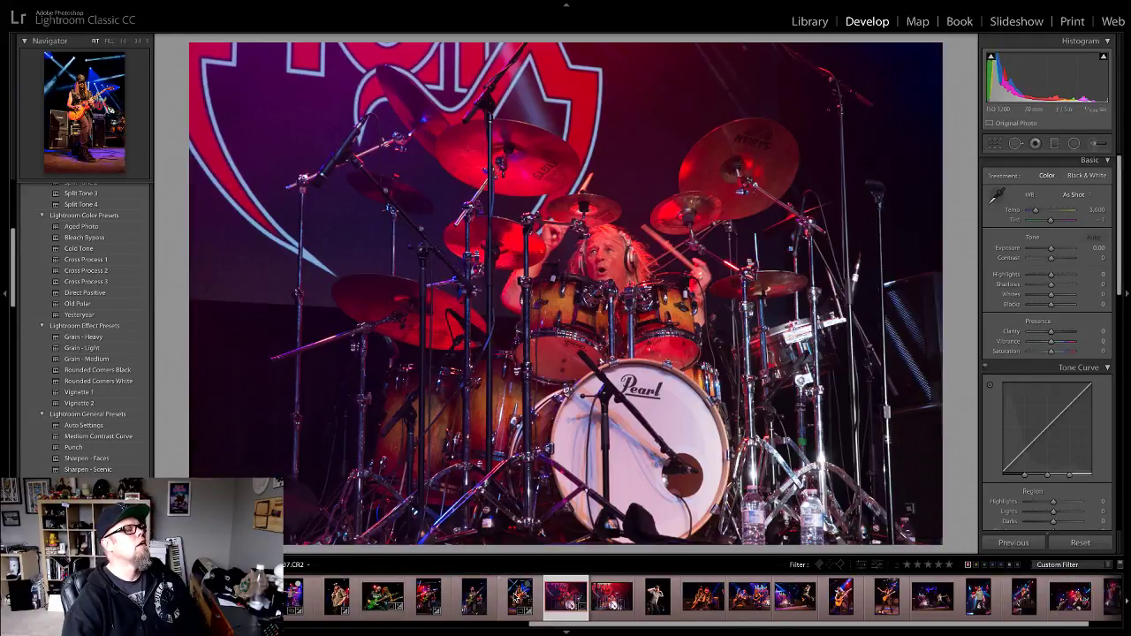
key(Right)
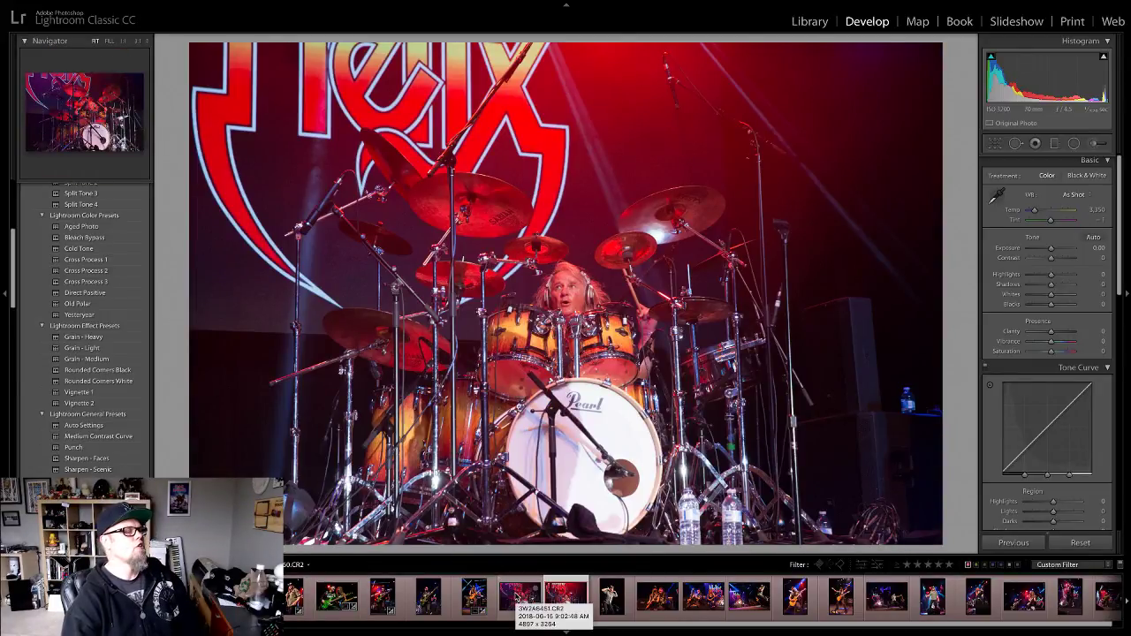
key(u)
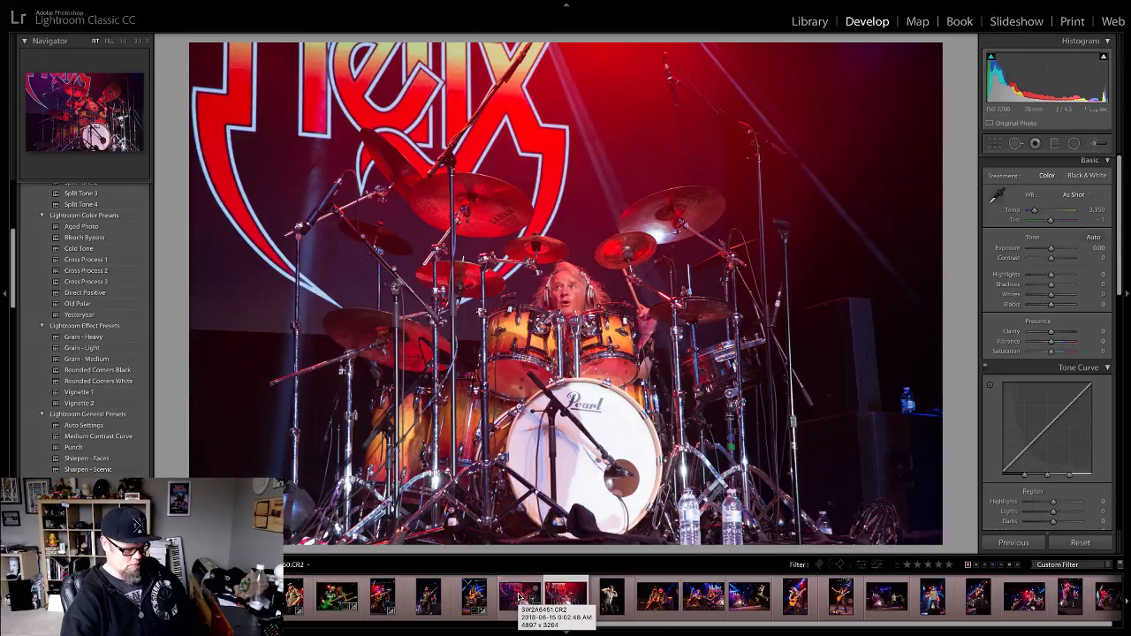
key(6)
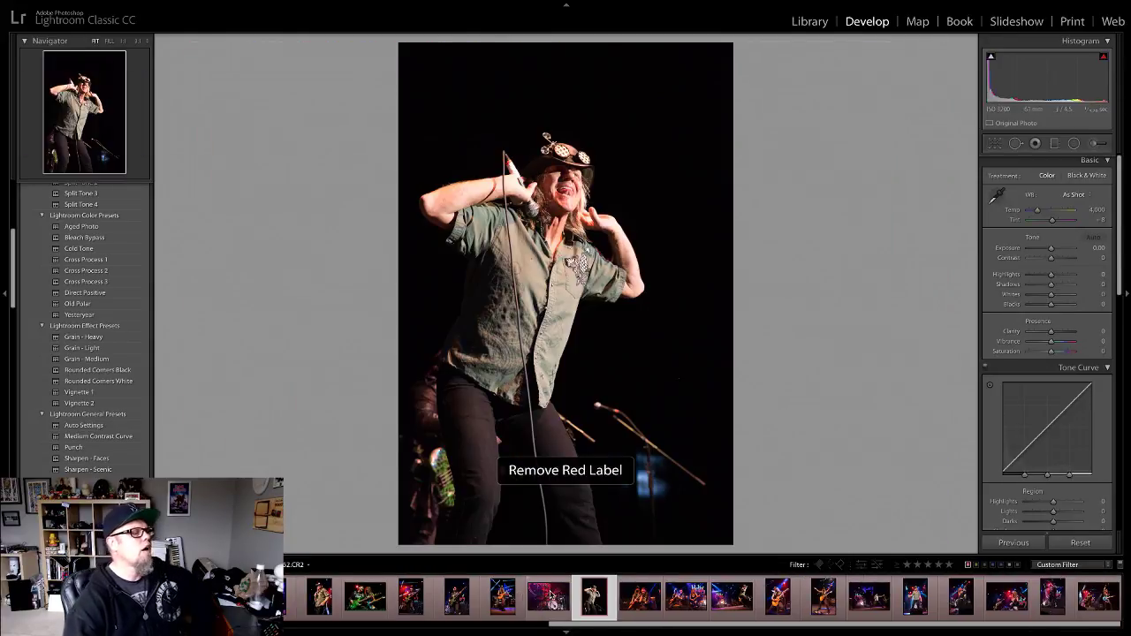
Step: Correct the remaining drummer photo's white balance with a neutral sample, set Temp to 2,288, and apply the Punch preset
click(553, 597)
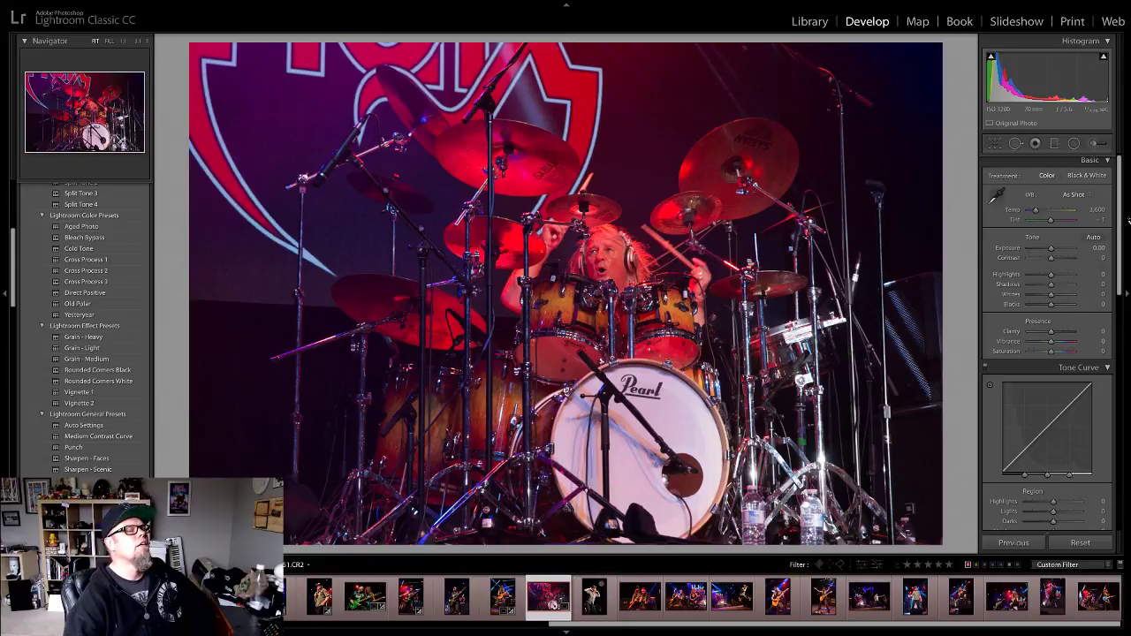
click(613, 251)
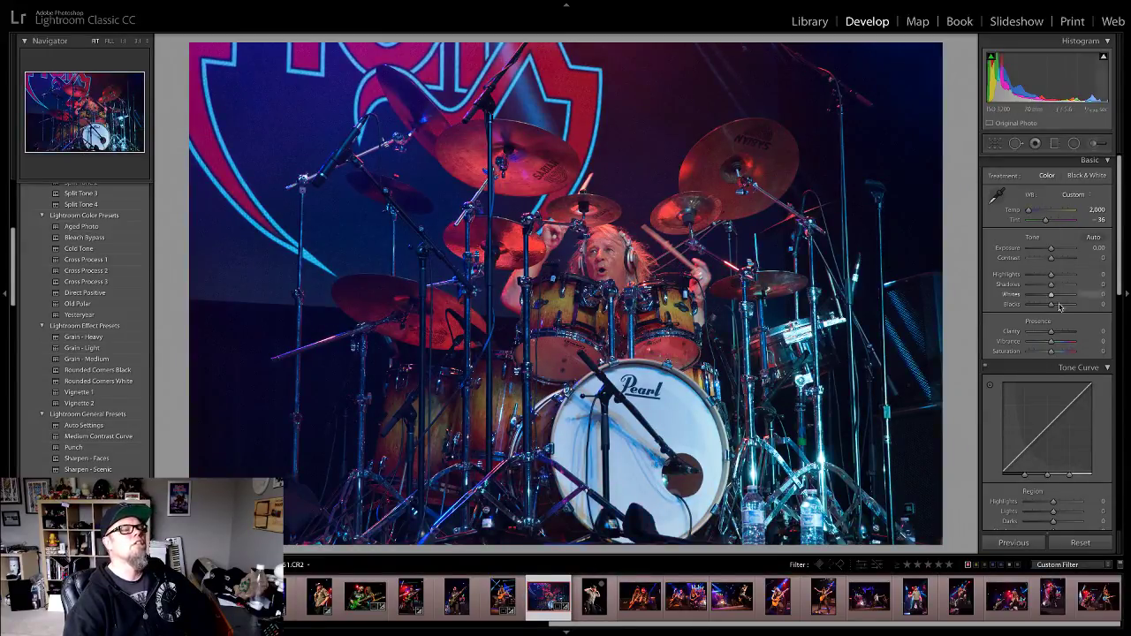
drag(1029, 212, 1031, 213)
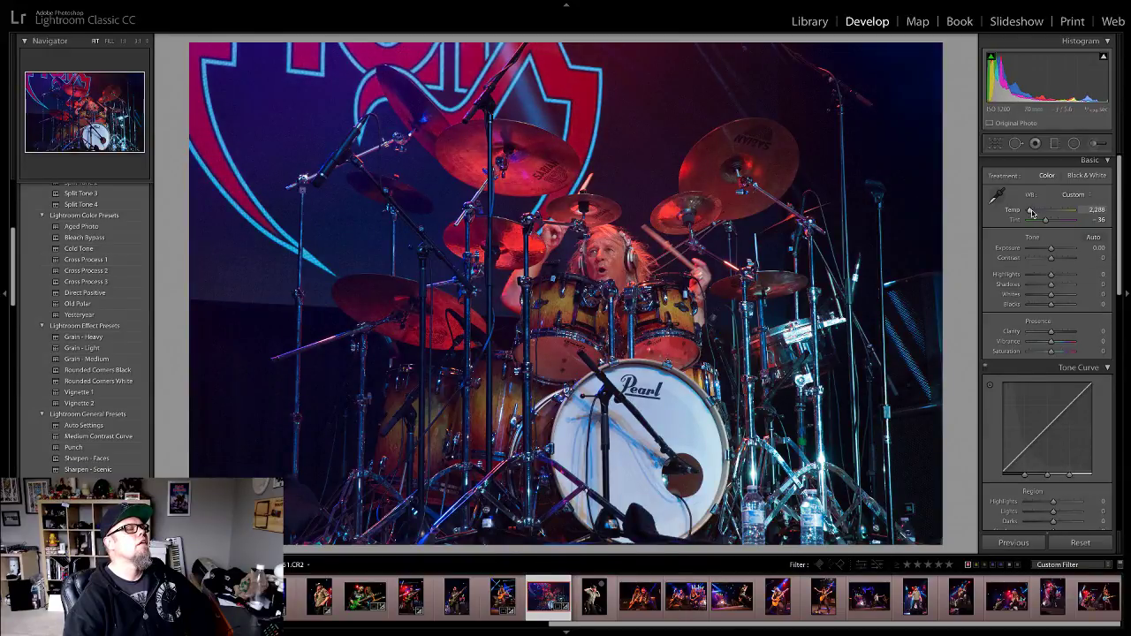
click(76, 448)
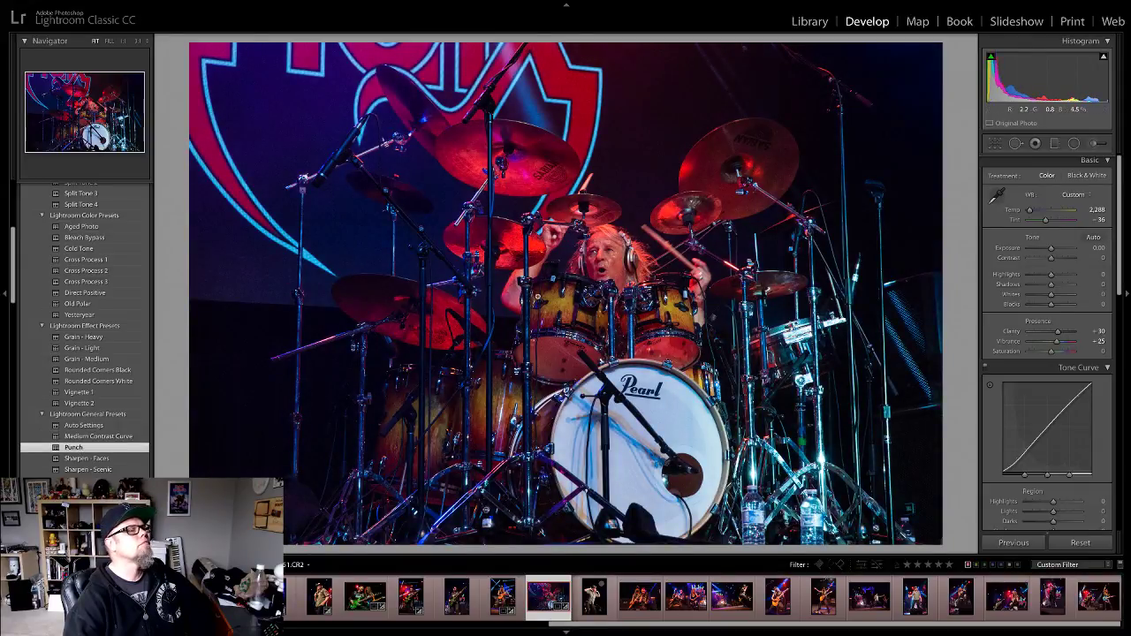
key(ctrl+Up)
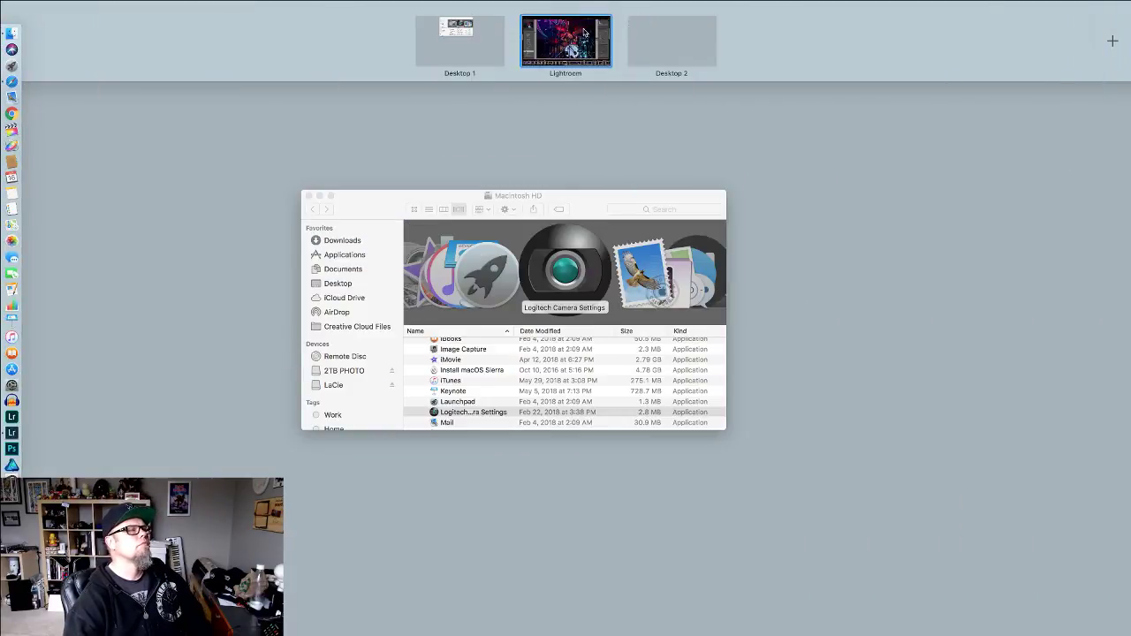
click(584, 32)
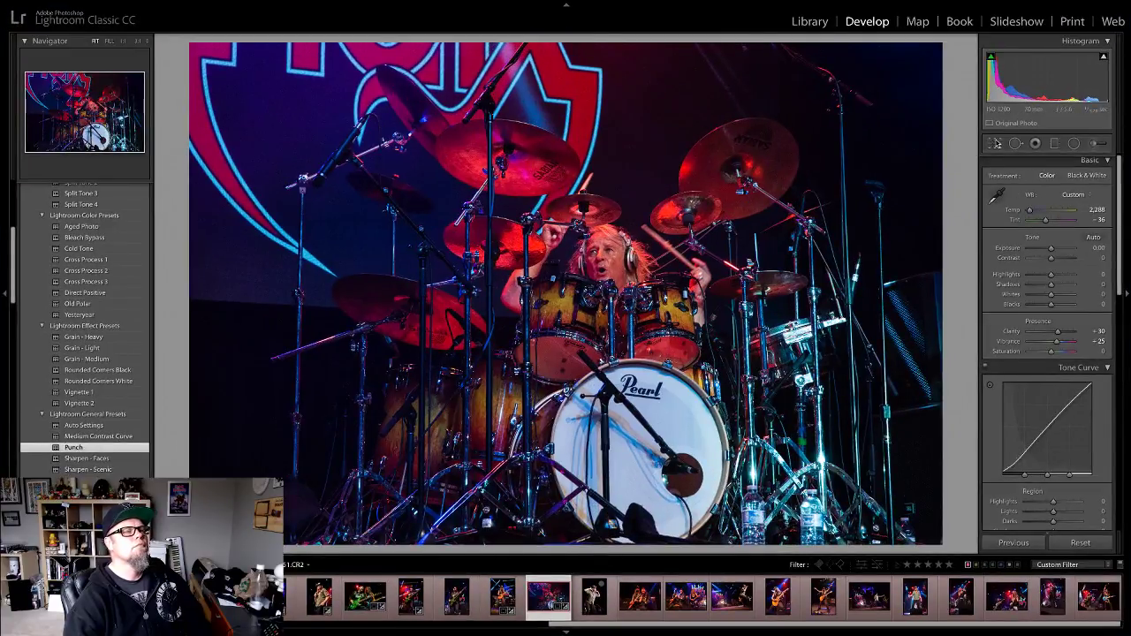
Step: Crop the drummer photo slightly tighter at its original aspect ratio and set Luminance noise reduction to 13
click(995, 143)
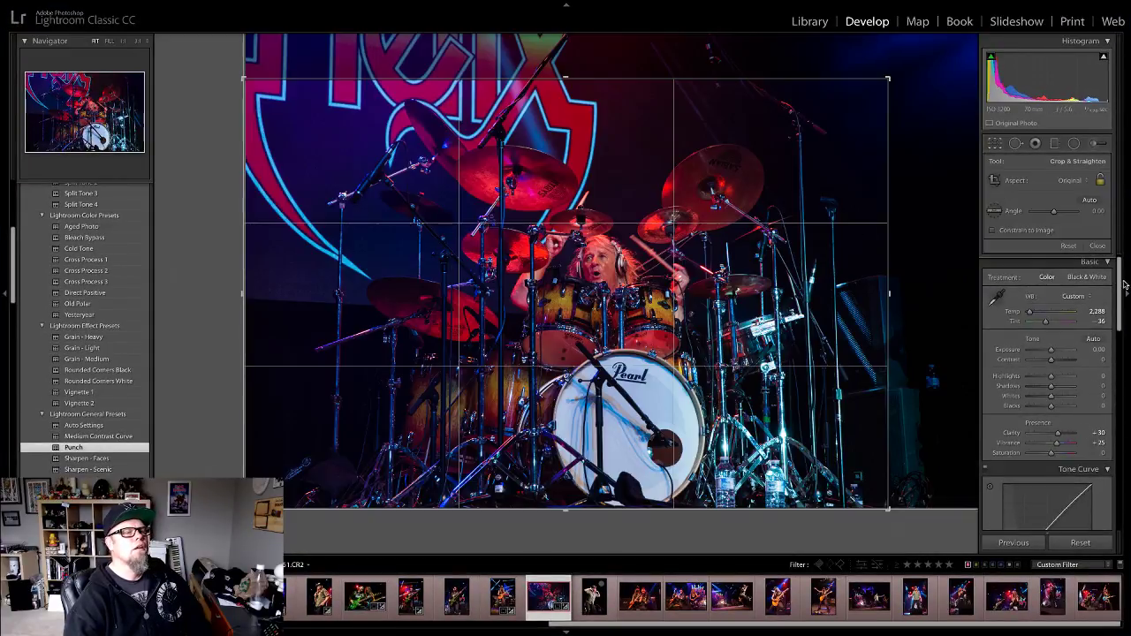
drag(244, 78, 252, 84)
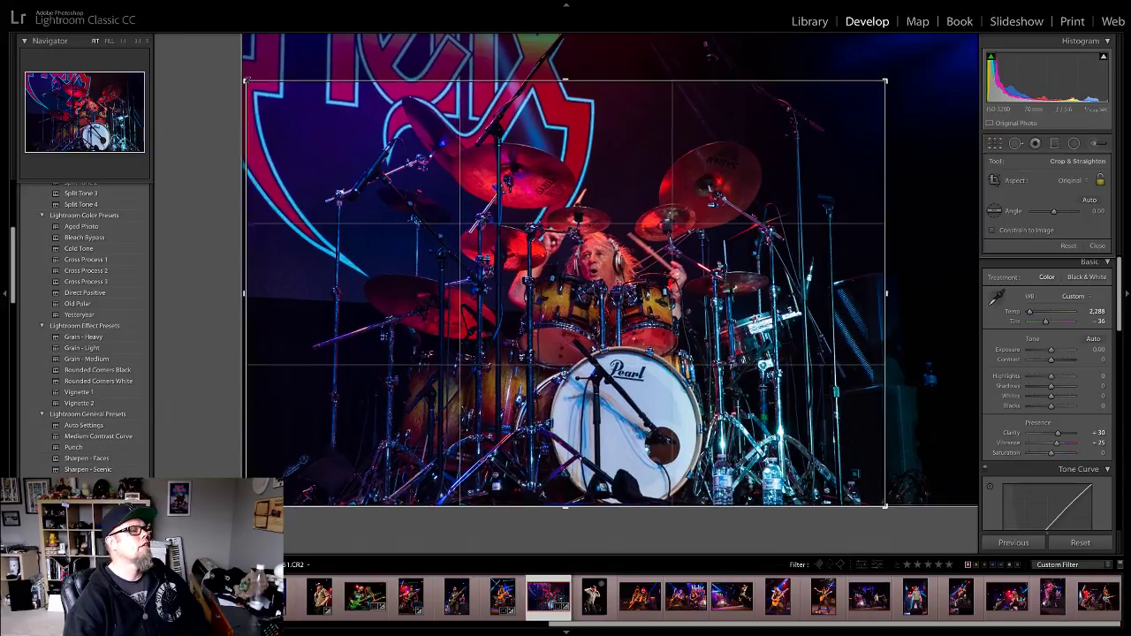
click(1097, 246)
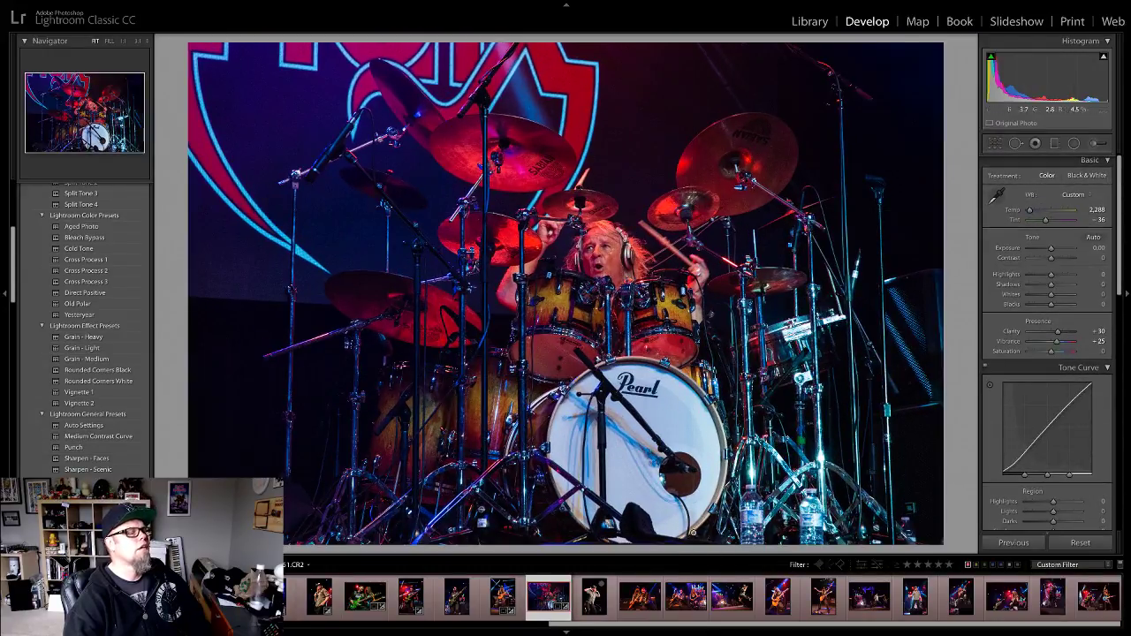
scroll(1077, 415, down, 10)
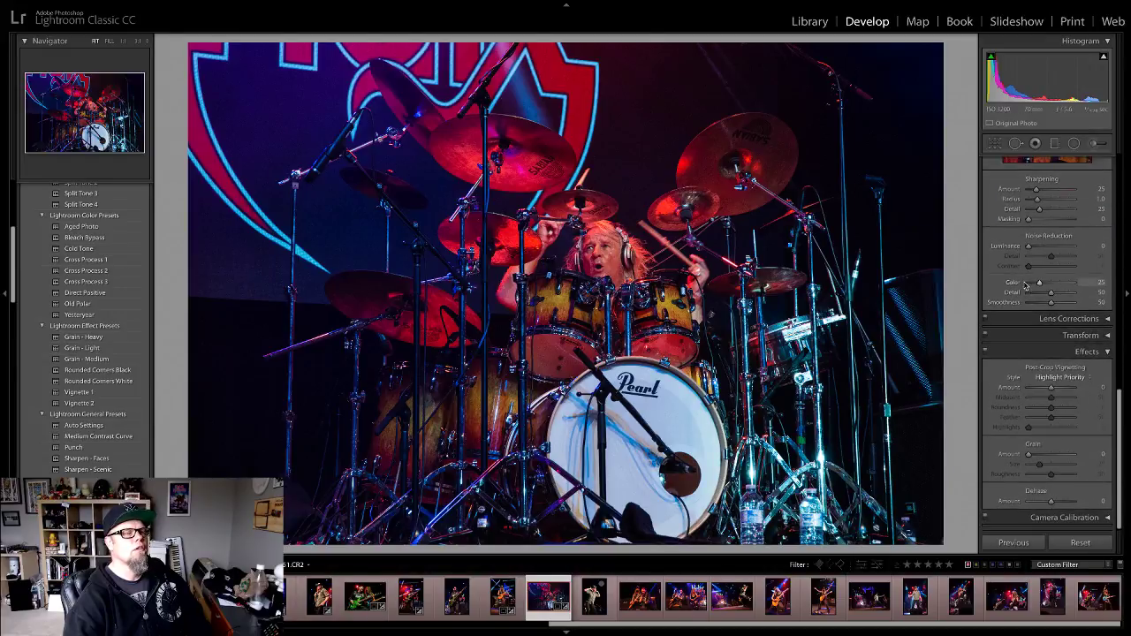
drag(1028, 246, 1033, 247)
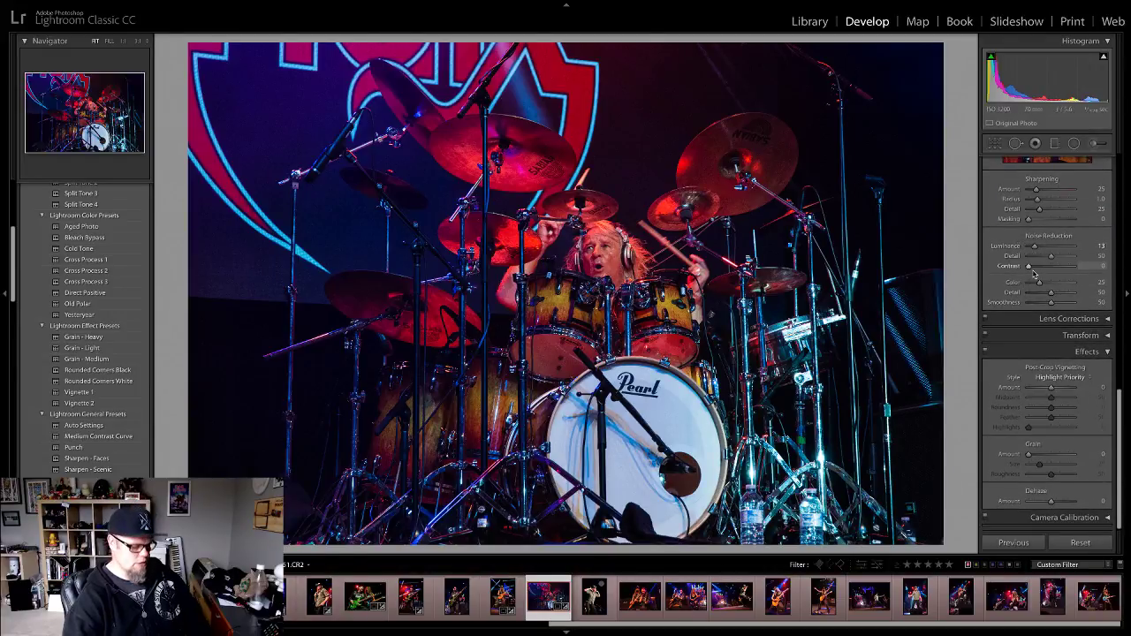
Step: Inspect the face of the singer in the goggled hat close up and apply the Punch preset to his photo
key(Right)
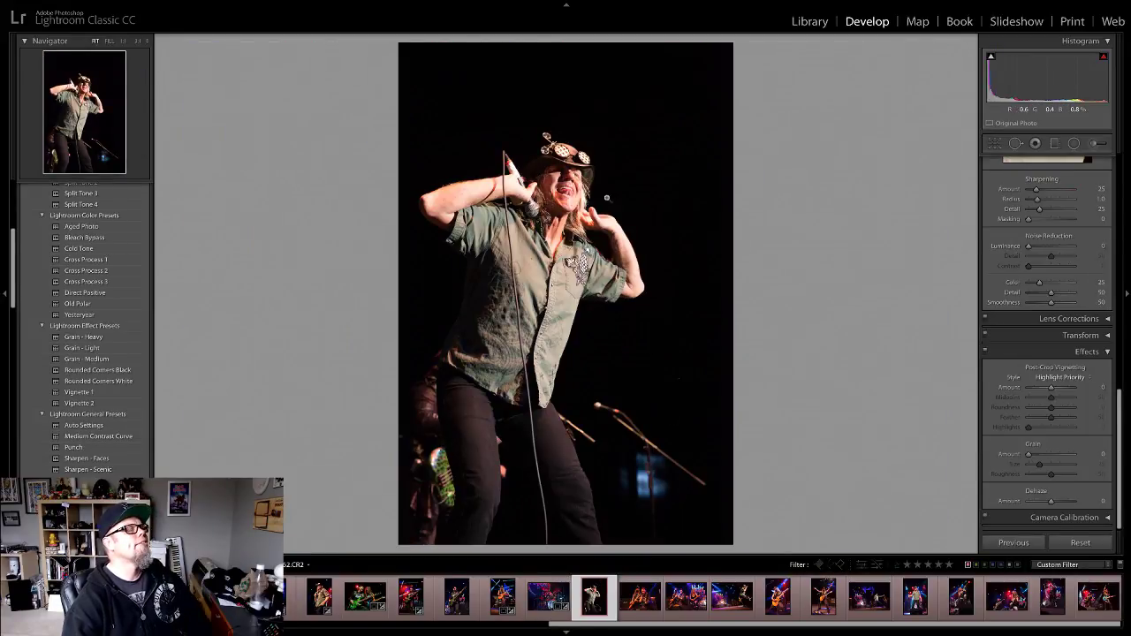
click(561, 181)
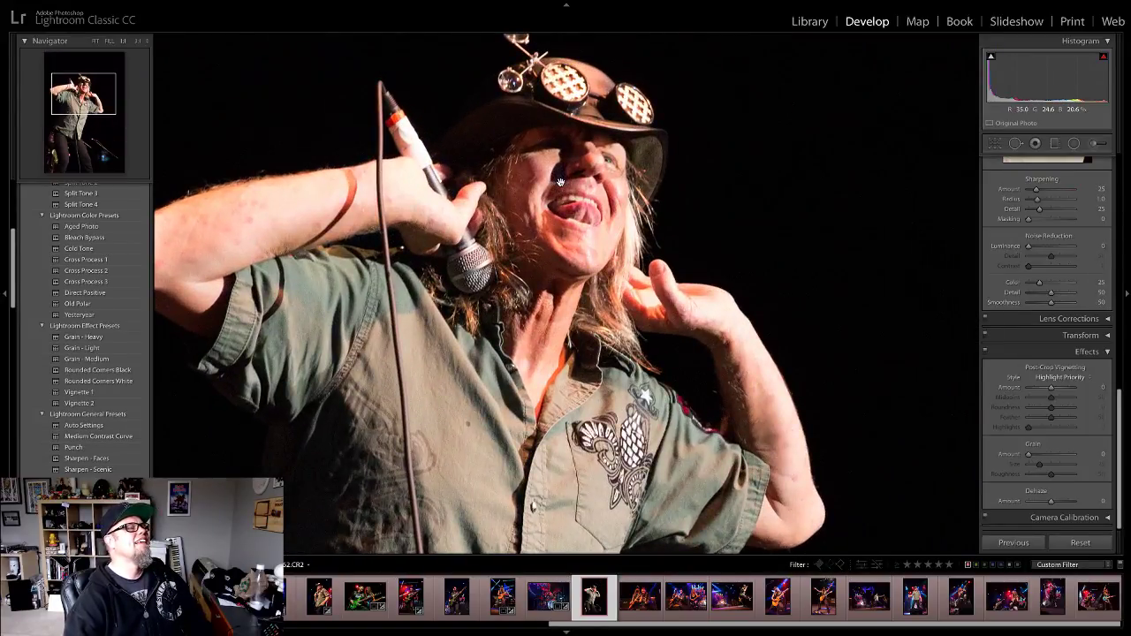
click(560, 182)
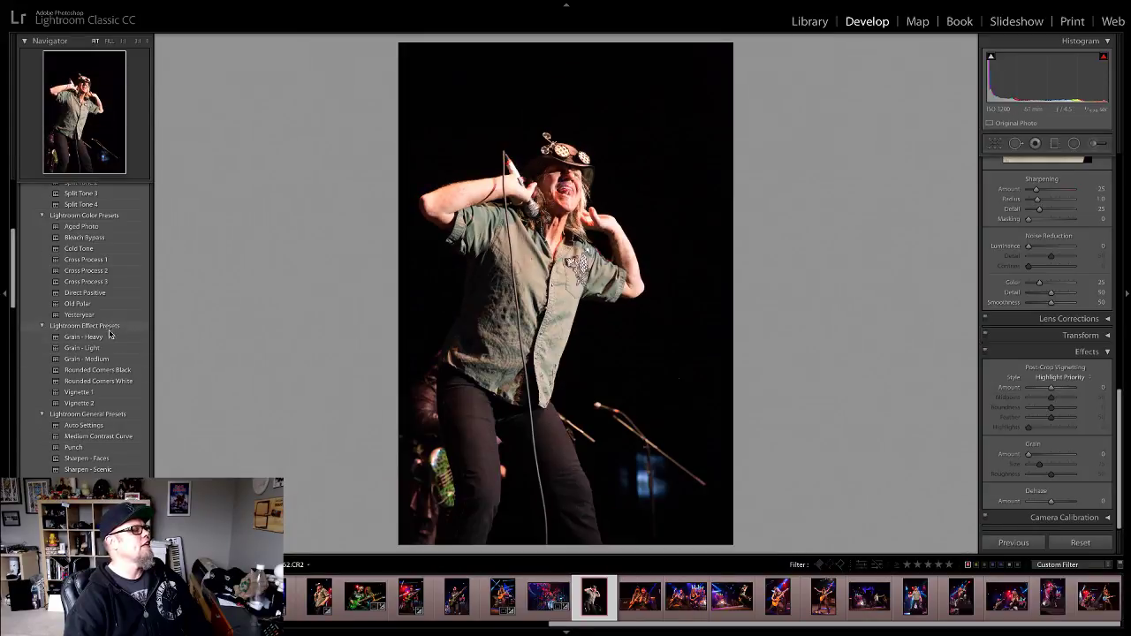
click(84, 447)
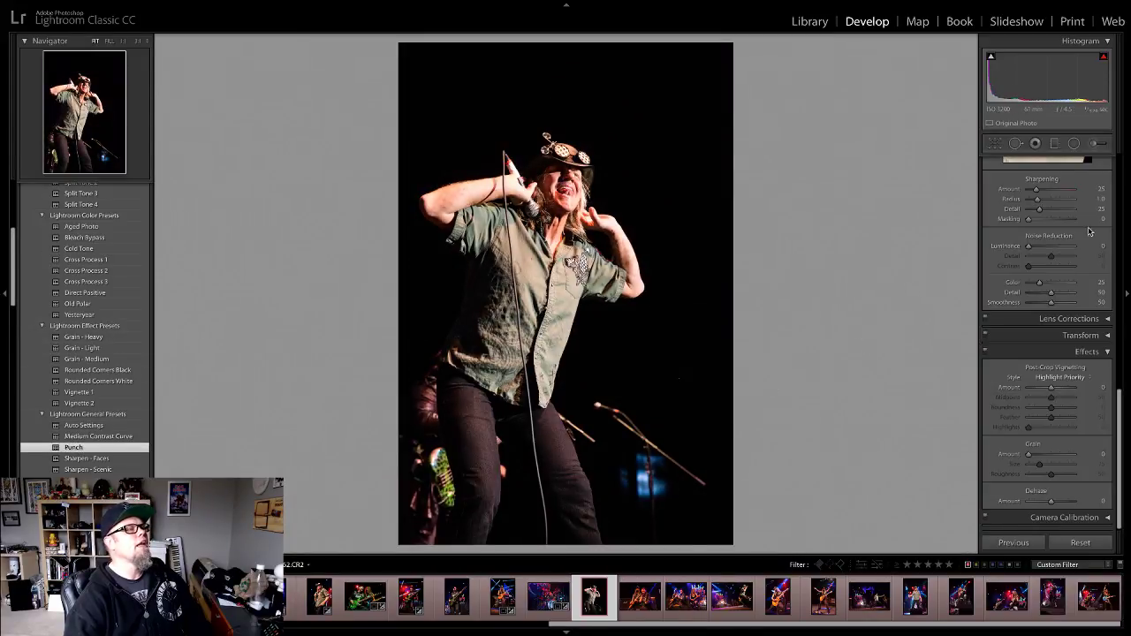
Step: Try a neutral white balance sampled from the singer's raised hand, and undo it
scroll(1014, 221, up, 10)
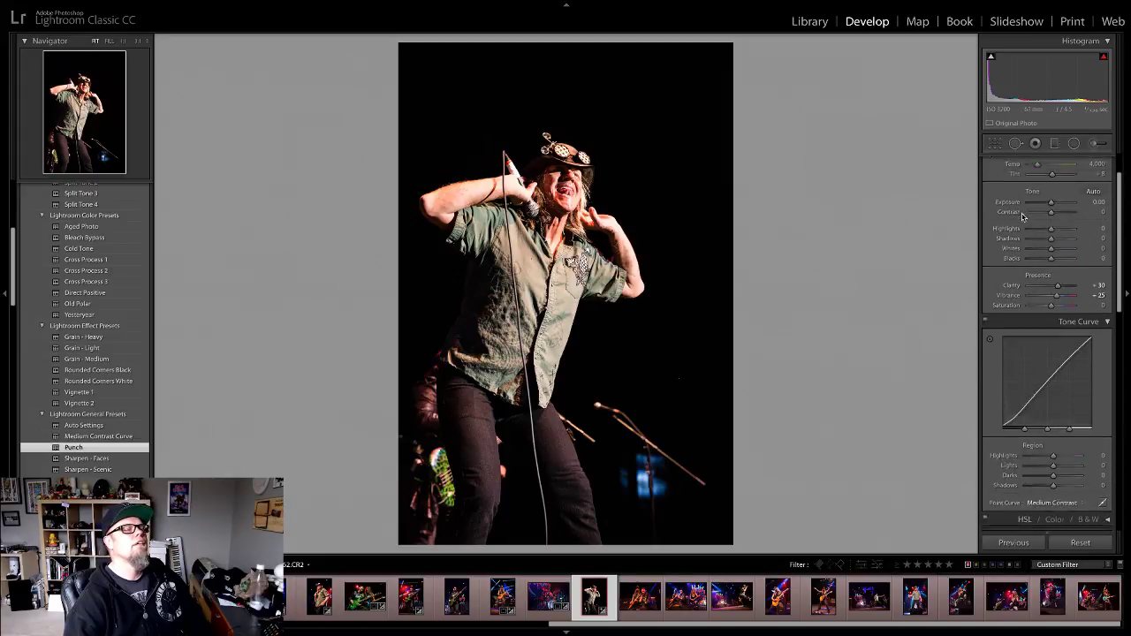
click(996, 191)
click(510, 186)
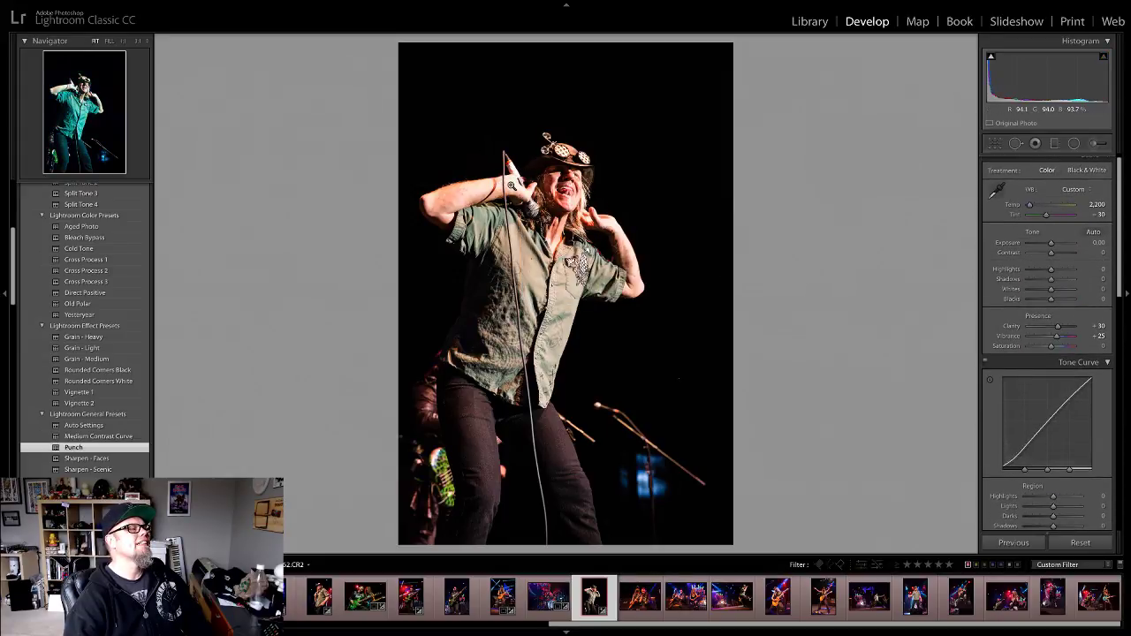
key(ctrl+z)
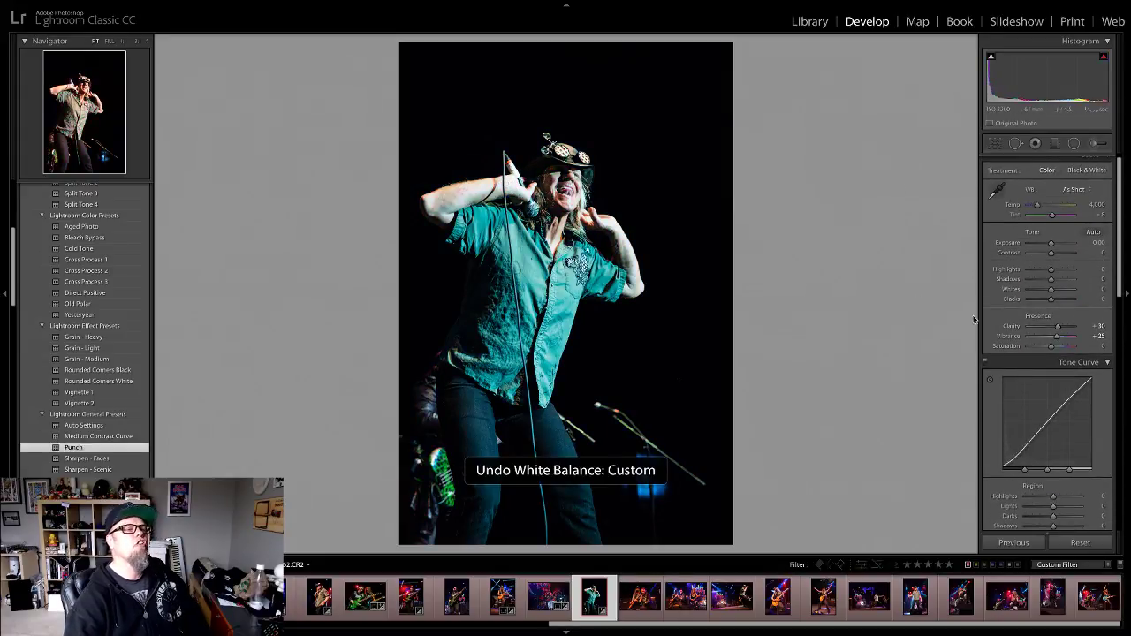
Step: Set the singer photo's Exposure to −0.90, Highlights to −7 and Blacks to −19, and check his face
drag(1052, 244, 1047, 245)
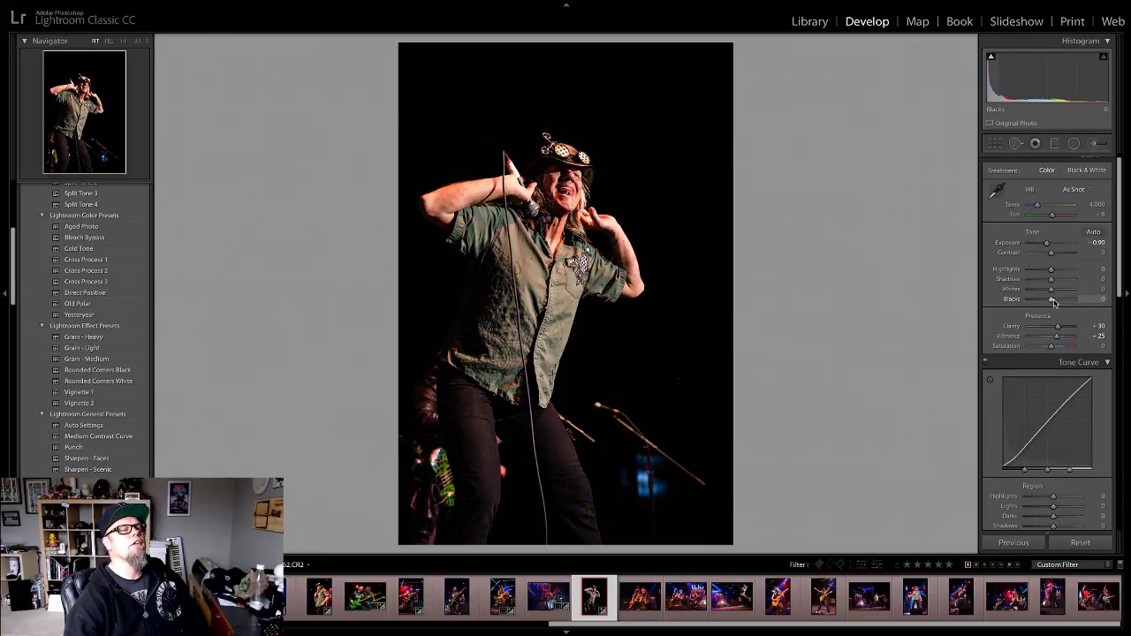
drag(1053, 303, 1050, 274)
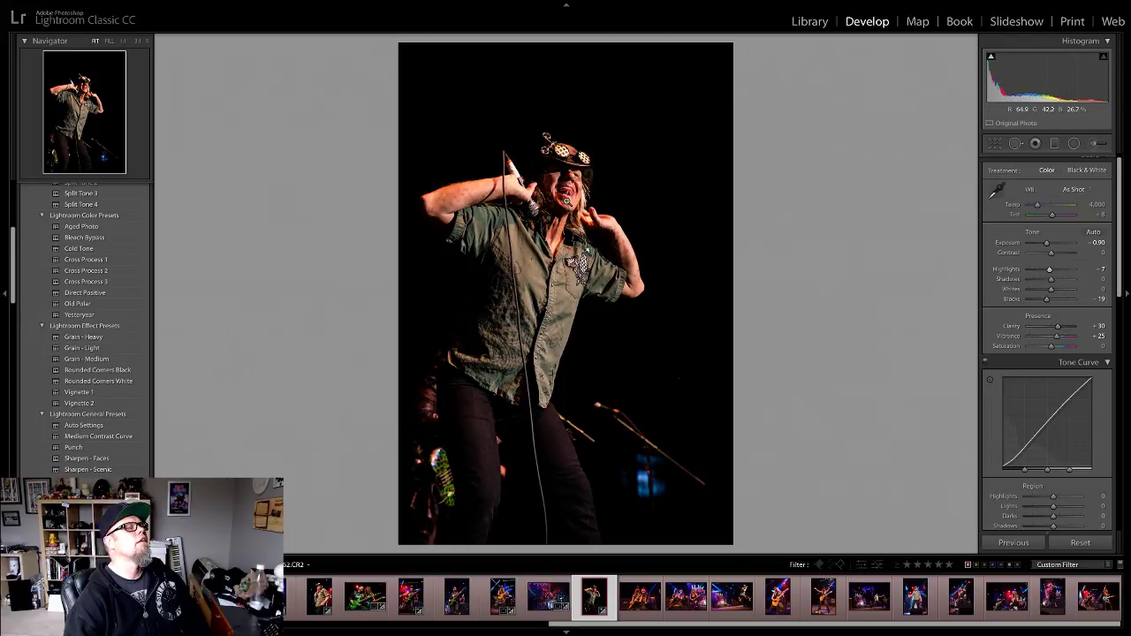
click(566, 171)
click(563, 183)
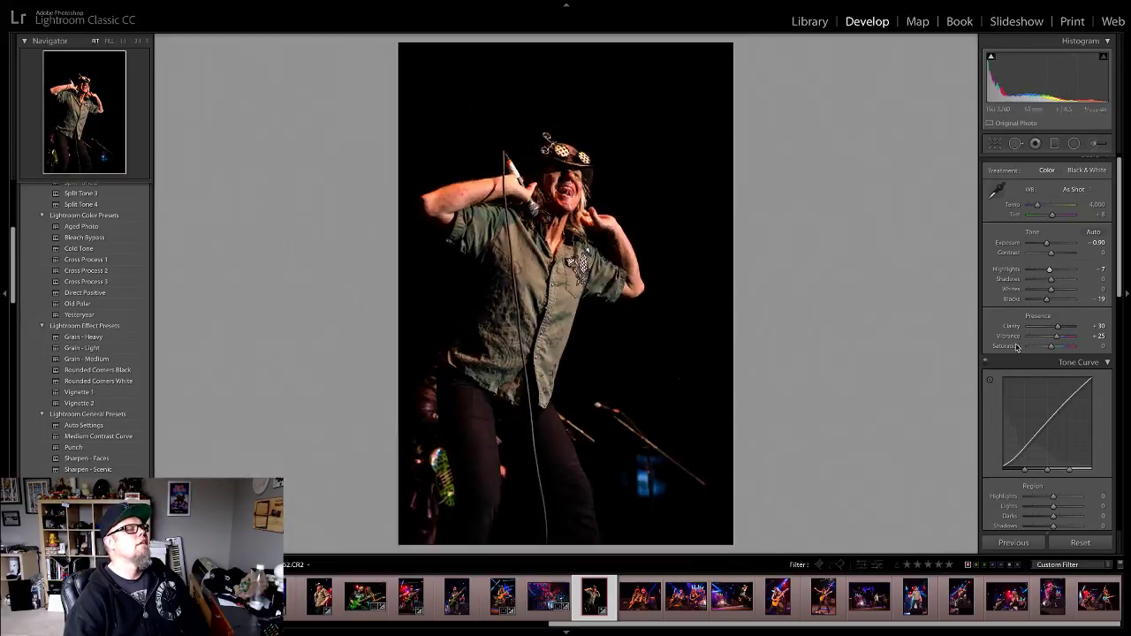
Step: Crop the singer photo tighter at its original aspect ratio, trimming empty background above and beside him
click(995, 143)
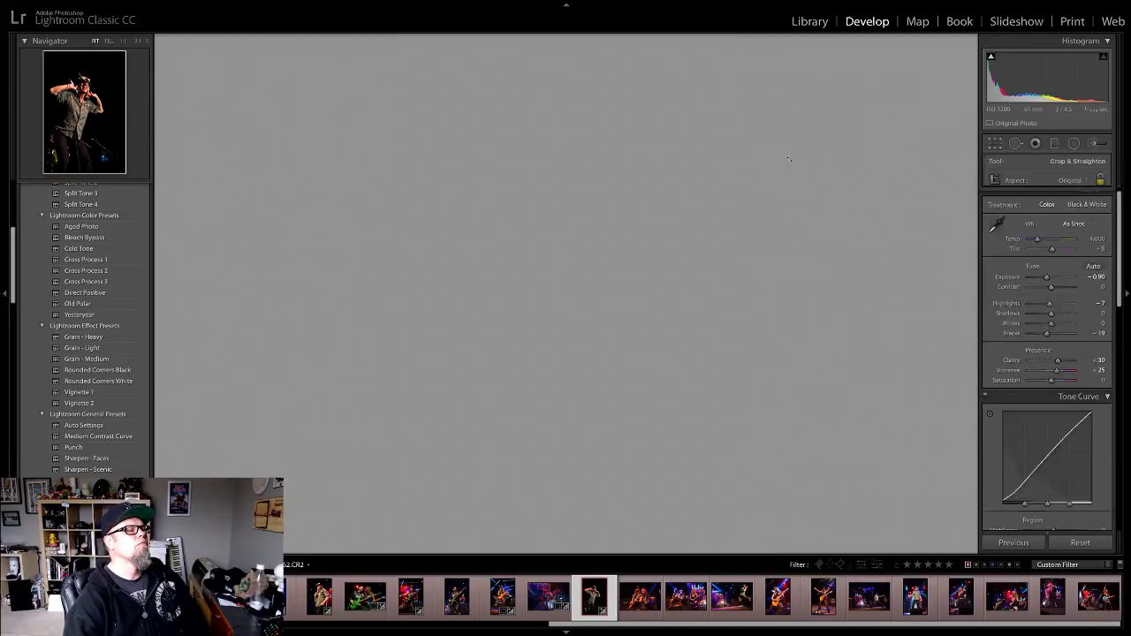
drag(733, 38, 711, 75)
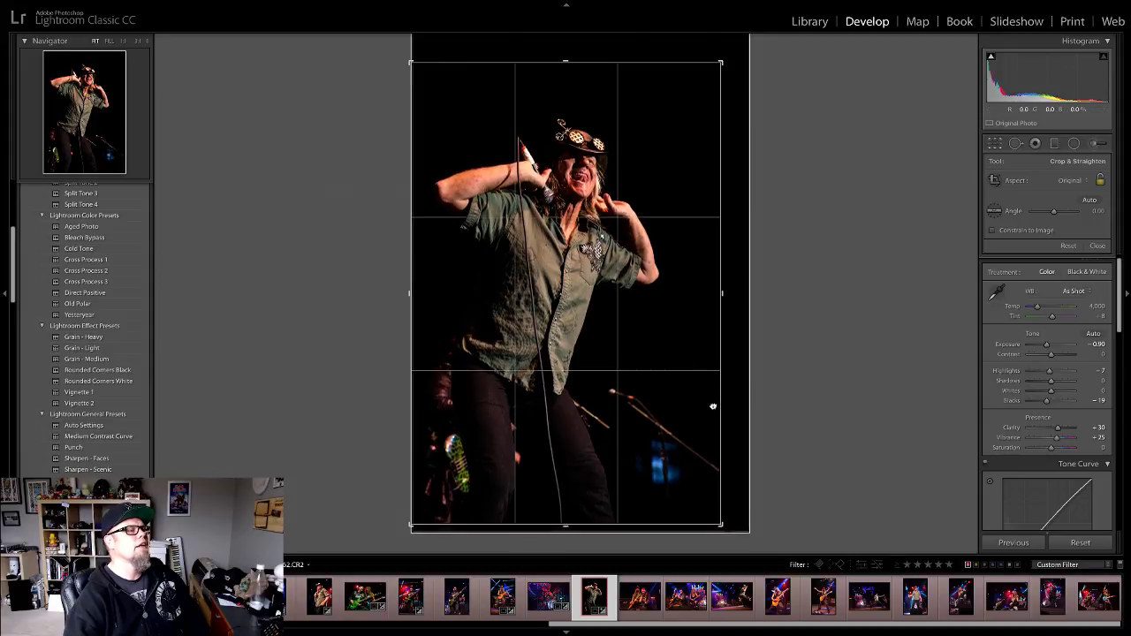
click(1097, 246)
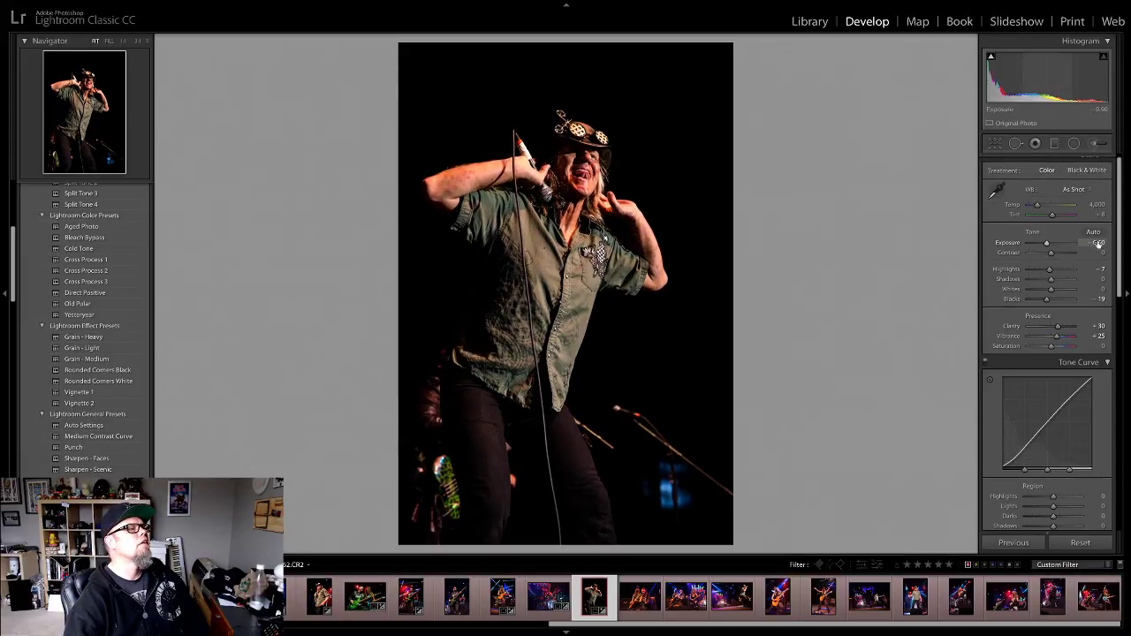
Step: Sample the bandana-wearing musician's face as neutral white balance in the duo photo, apply the Punch preset, and inspect both faces close up
key(Right)
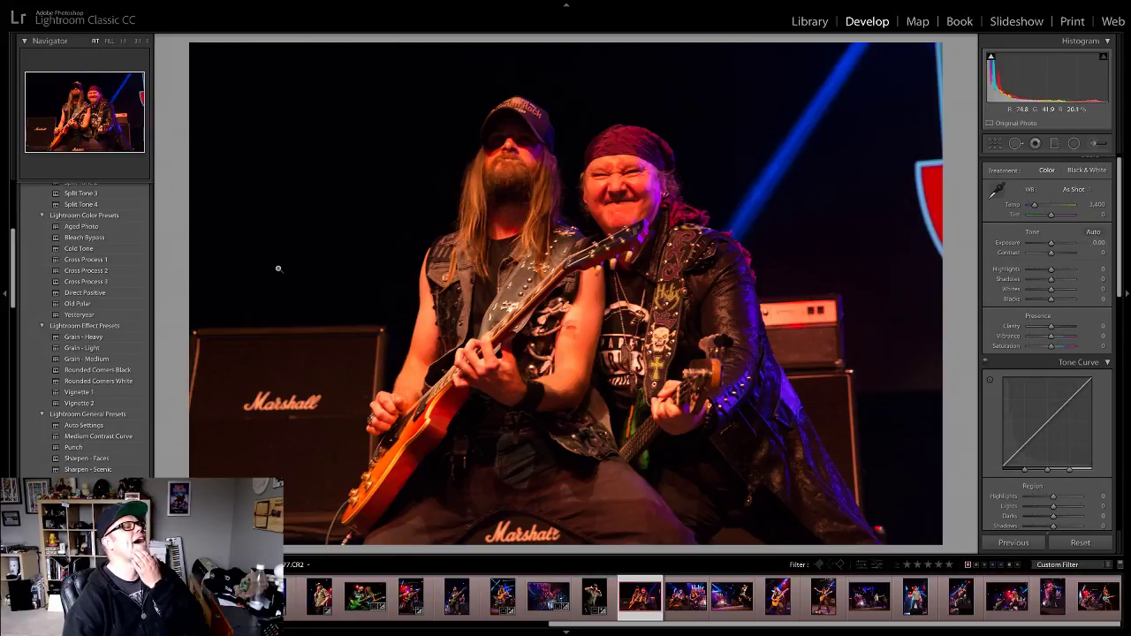
click(996, 189)
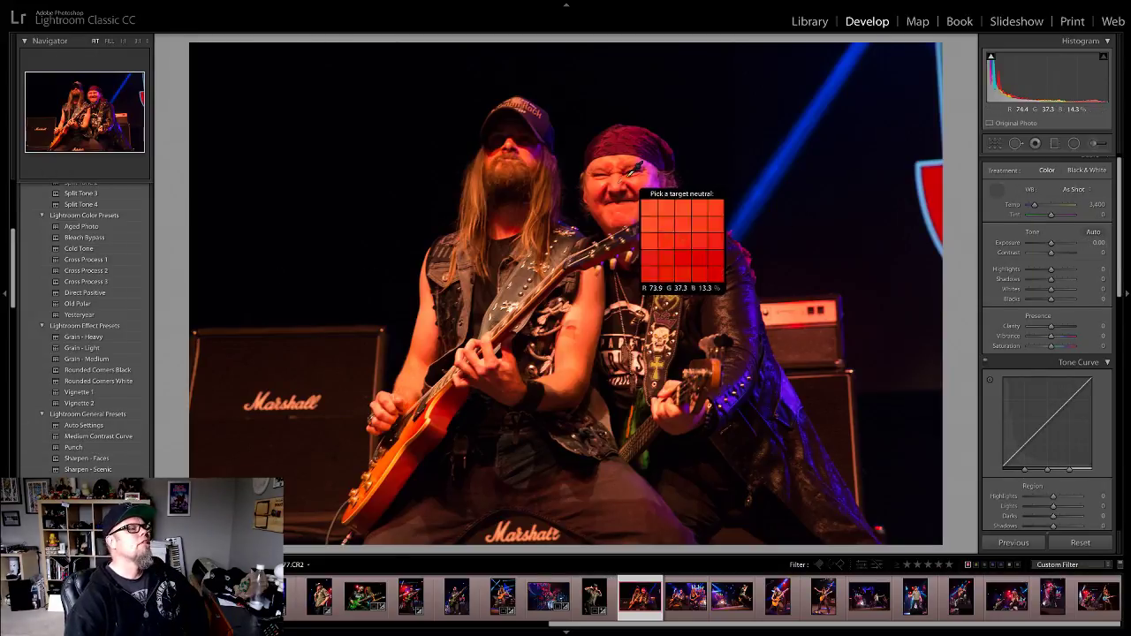
click(621, 179)
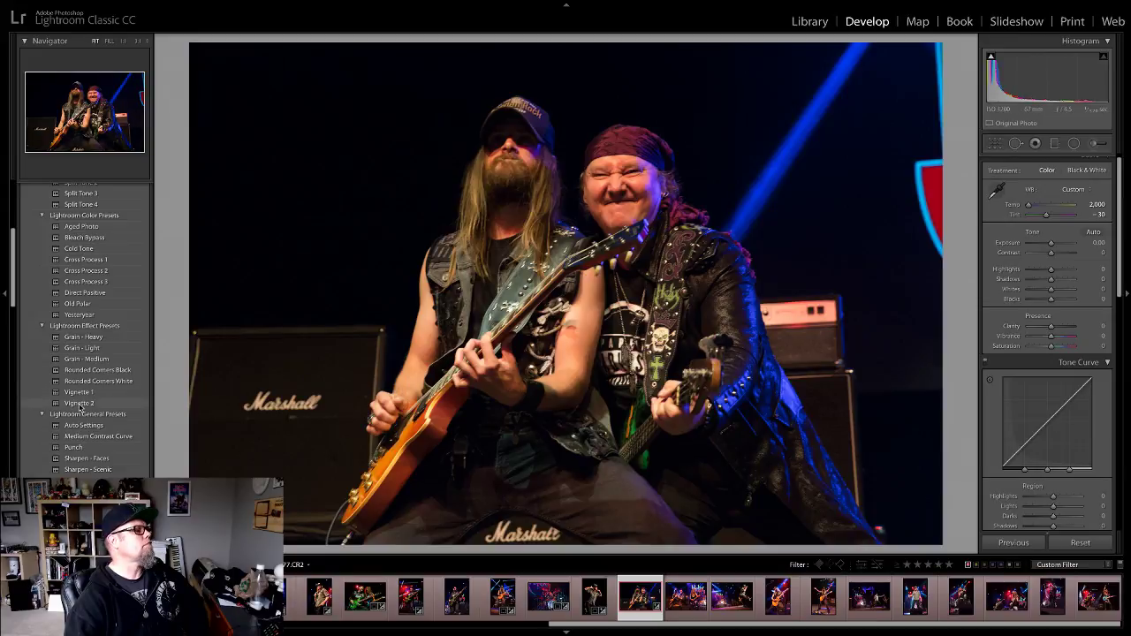
click(86, 448)
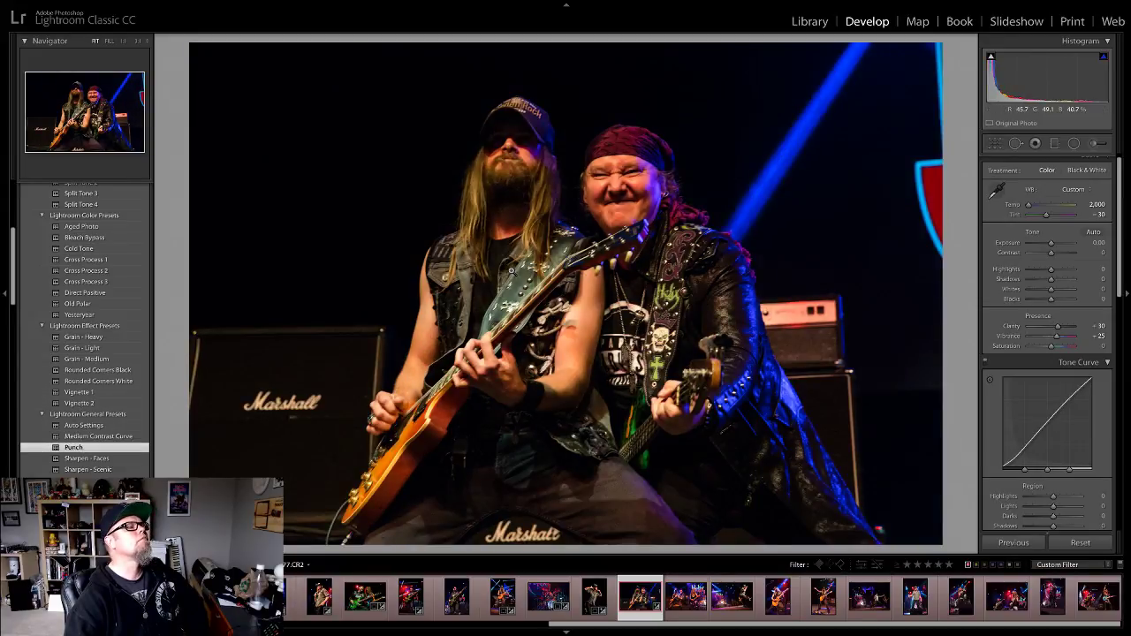
click(521, 160)
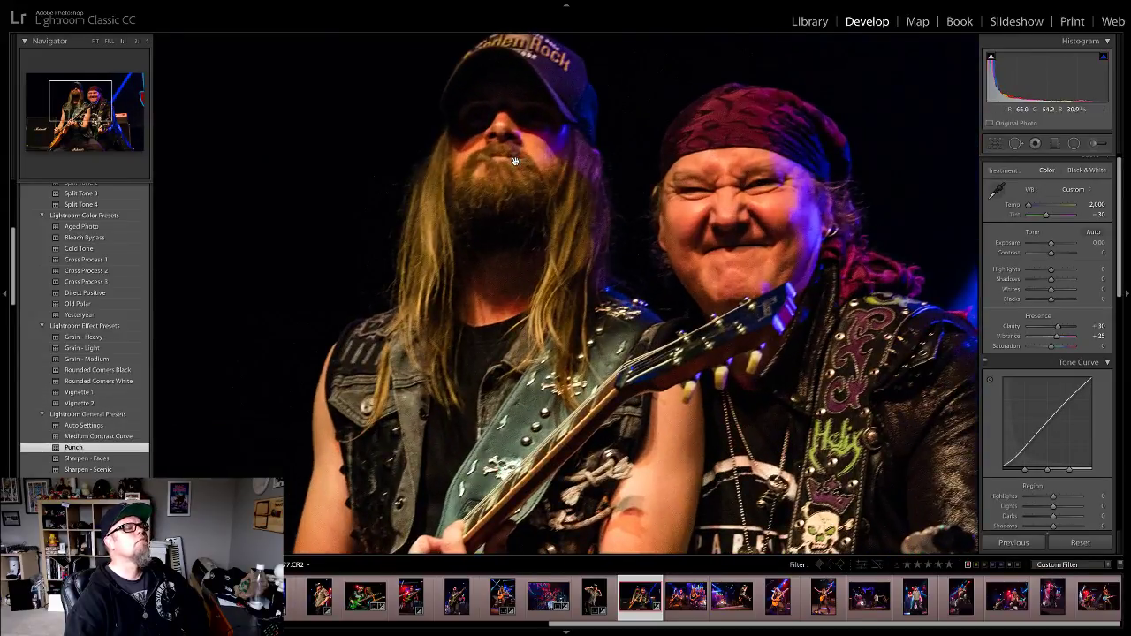
click(515, 160)
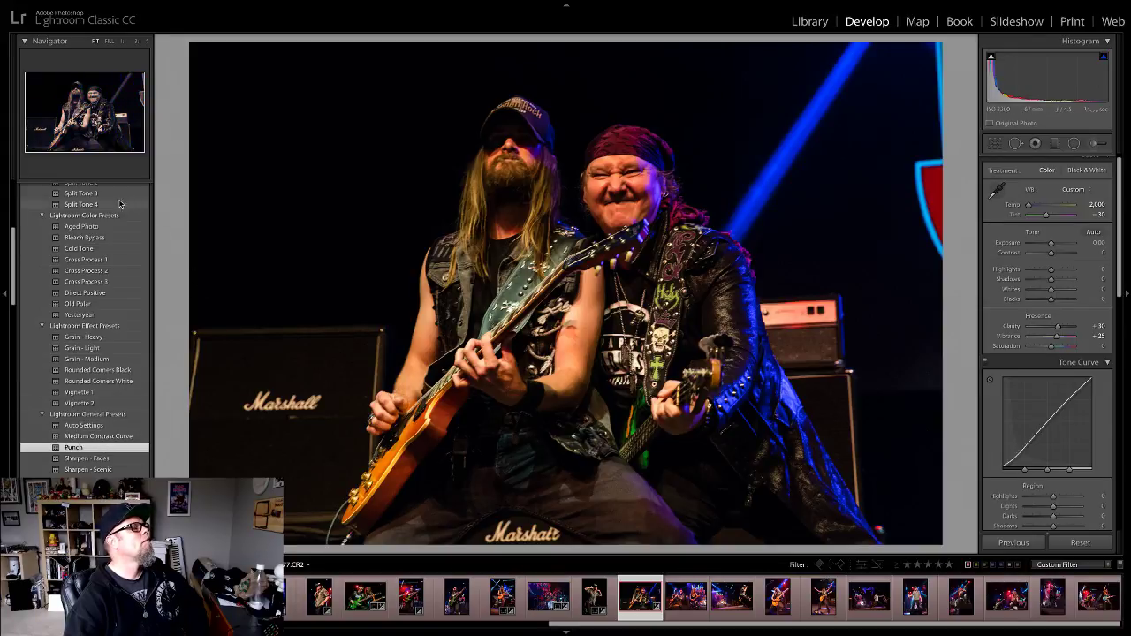
Step: Apply the B&W Look 5 preset to the duo photo and set Highlights to −40 and Blacks to −51
scroll(101, 291, up, 5)
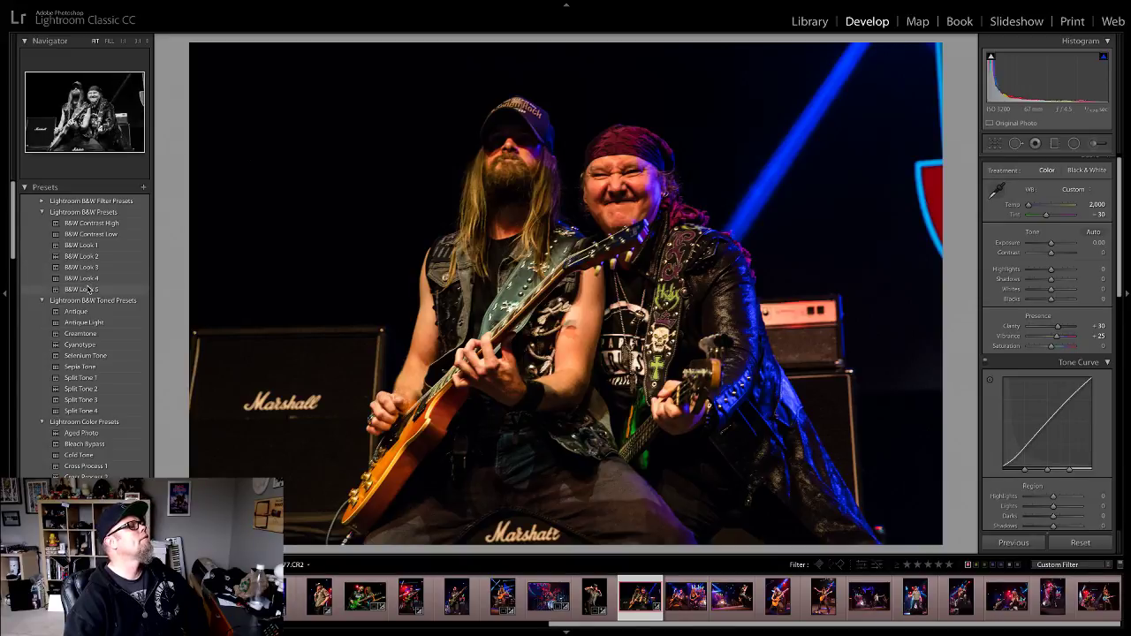
click(86, 289)
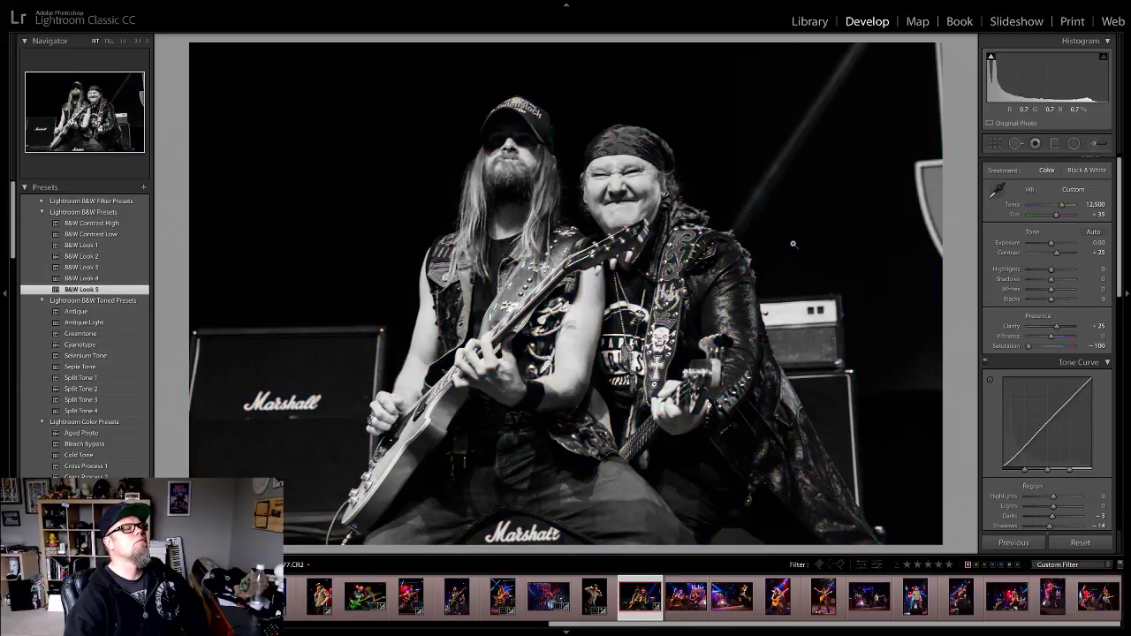
drag(1051, 268, 1038, 298)
Step: Check both faces in the black-and-white duo photo close up, and remove the photo's red label
click(610, 169)
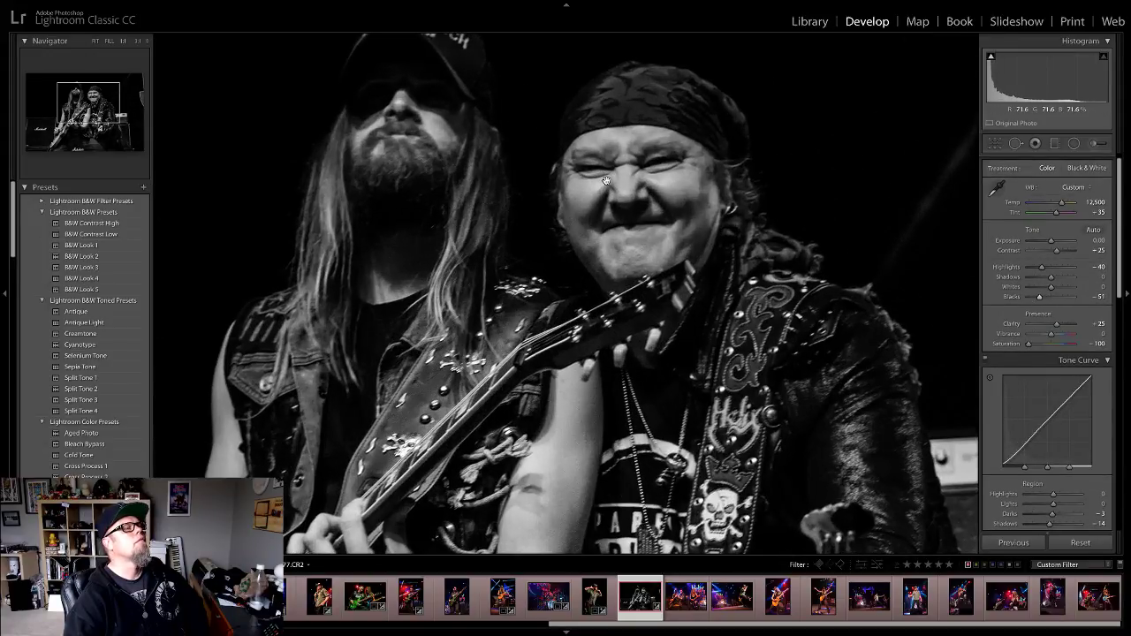
click(606, 180)
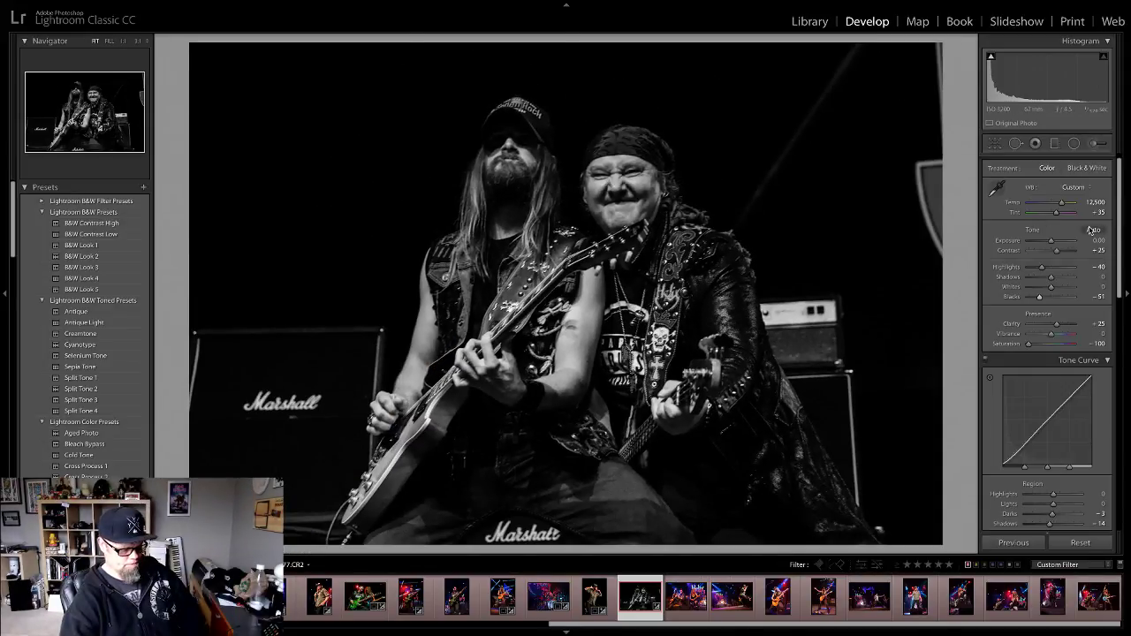
key(u)
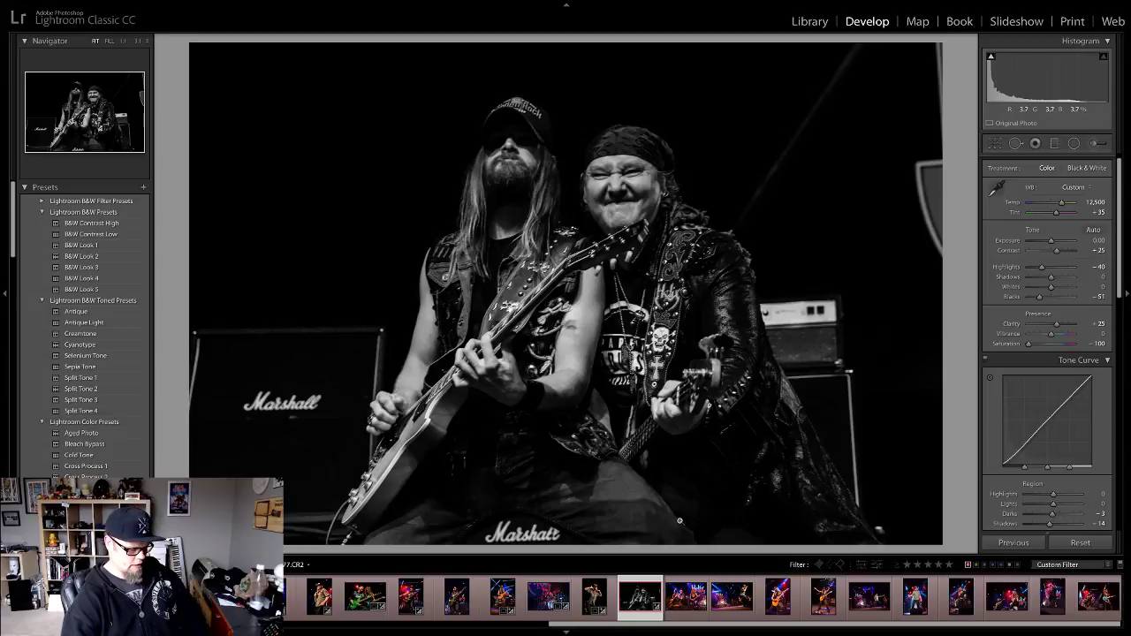
key(6)
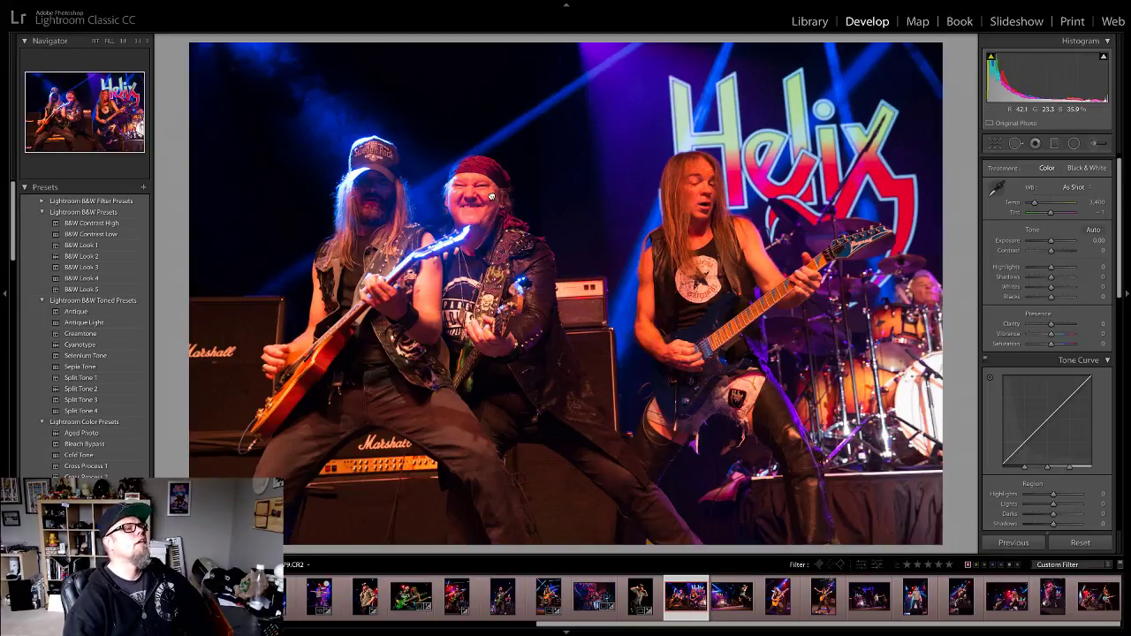
Step: Try the bandana-wearing musician's face as the neutral white balance sample in the three-guitarist photo with the Helix backdrop
click(492, 198)
click(996, 187)
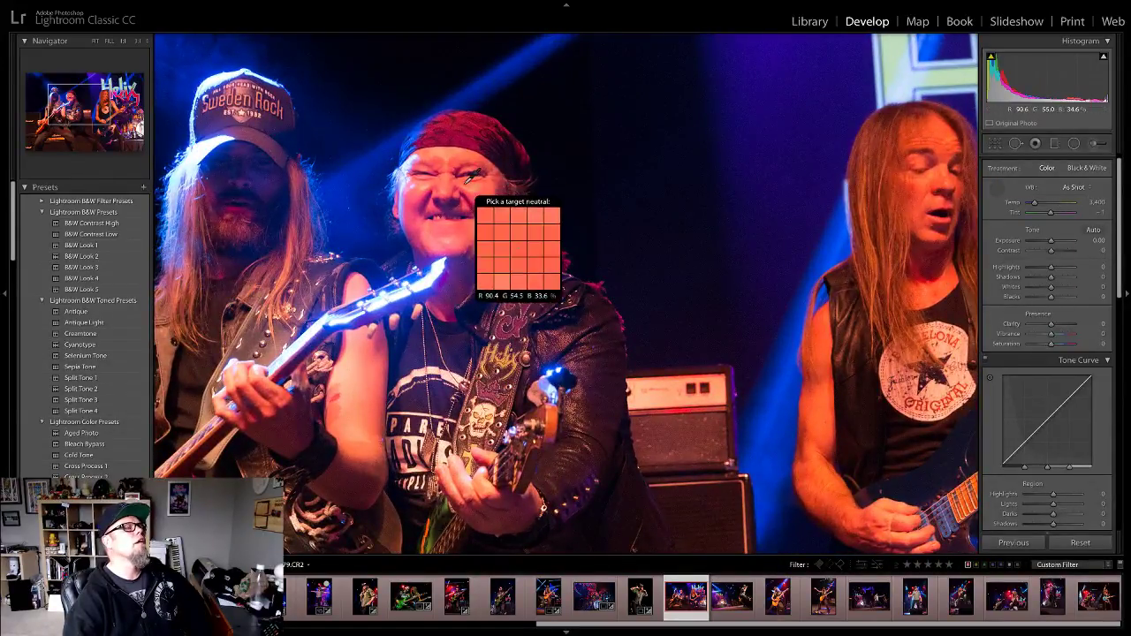
click(495, 232)
click(495, 232)
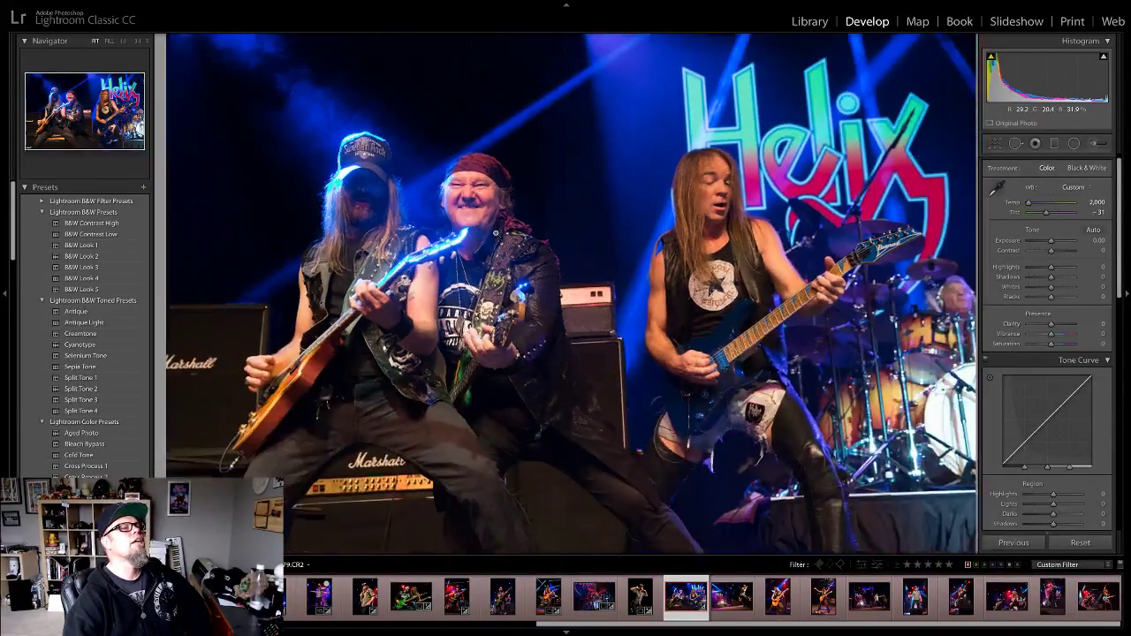
Step: Apply the Selenium Tone preset to the three-guitarist photo and set Blacks to −24
click(86, 355)
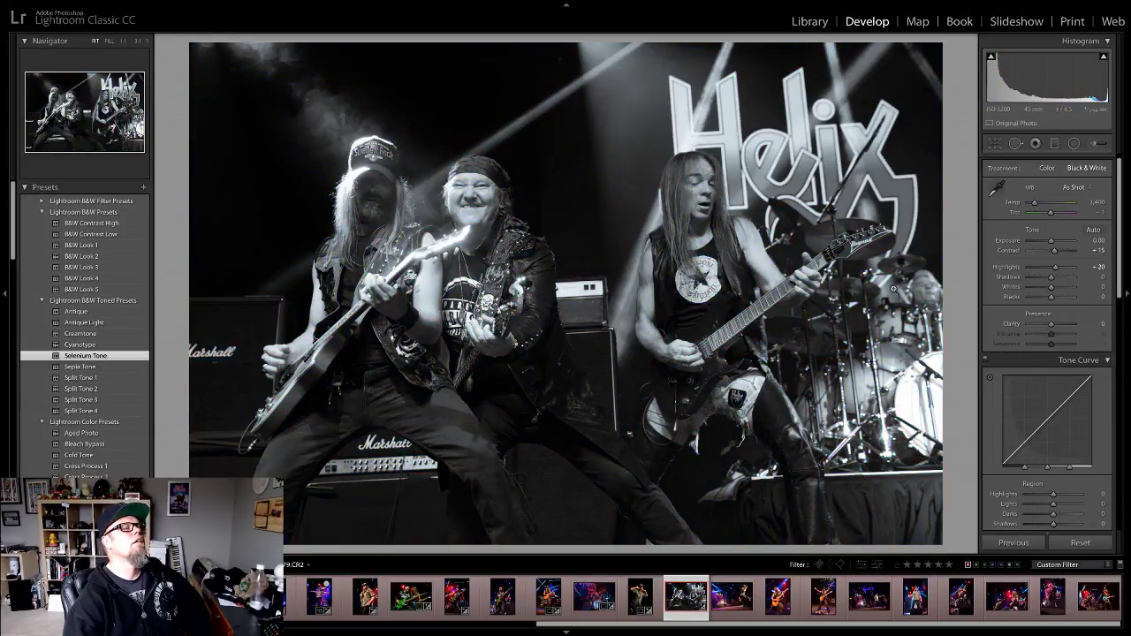
drag(1052, 296, 1045, 296)
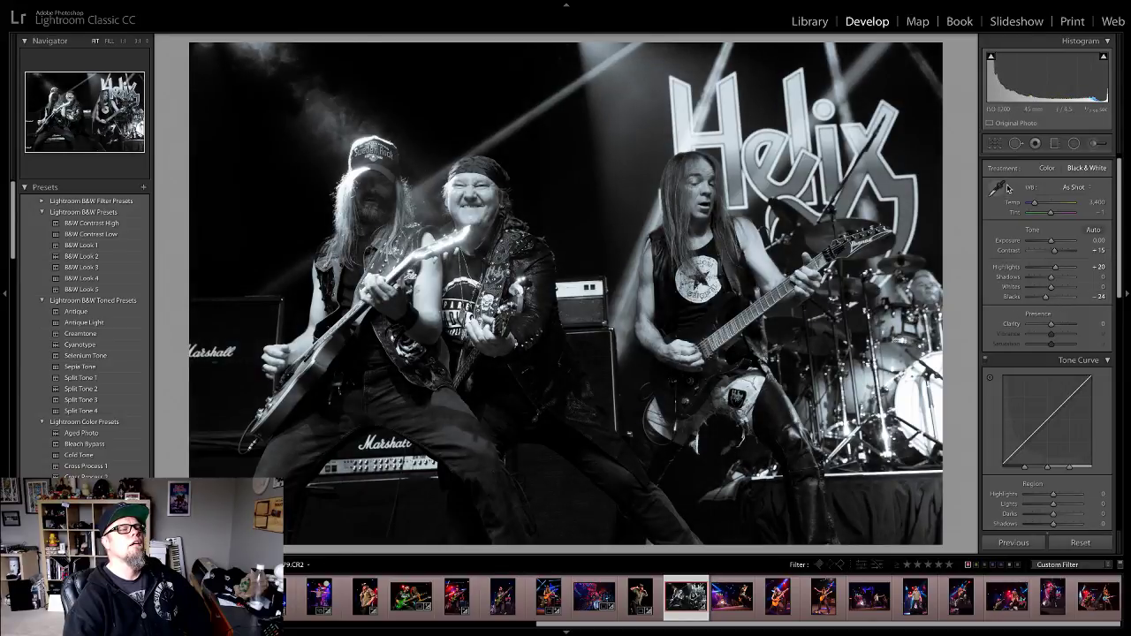
Step: Straighten the three-guitarist photo with a crop angle of about 2.79, and set Highlights to −7 and Blacks to −28
click(996, 144)
mouse_move(959, 565)
mouse_down()
mouse_move(956, 552)
mouse_move(939, 566)
mouse_up()
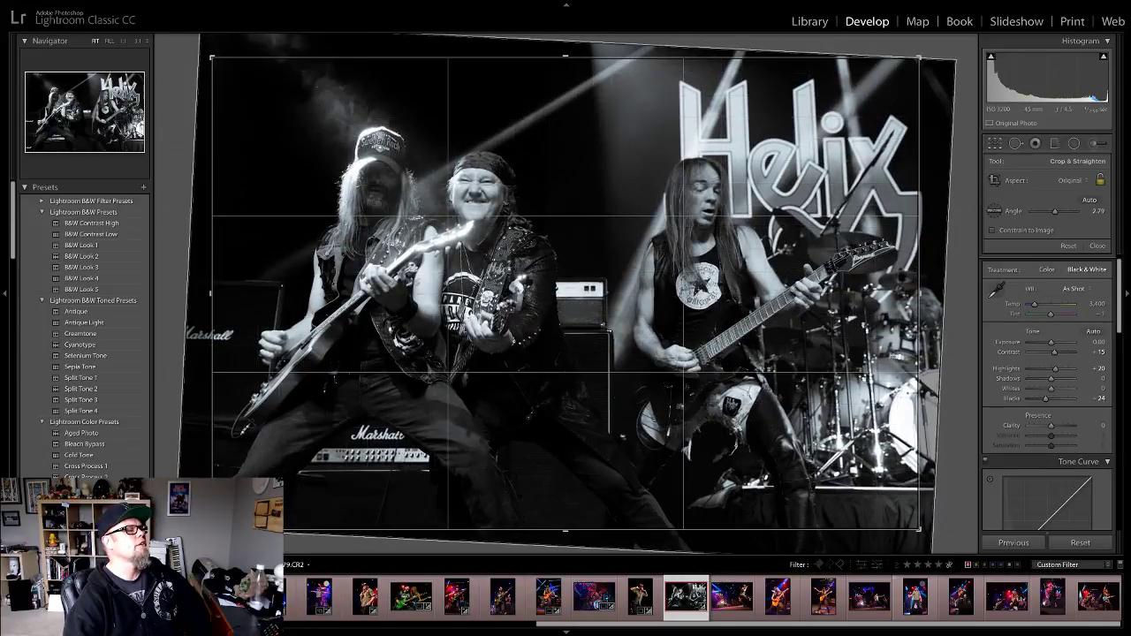
click(1097, 246)
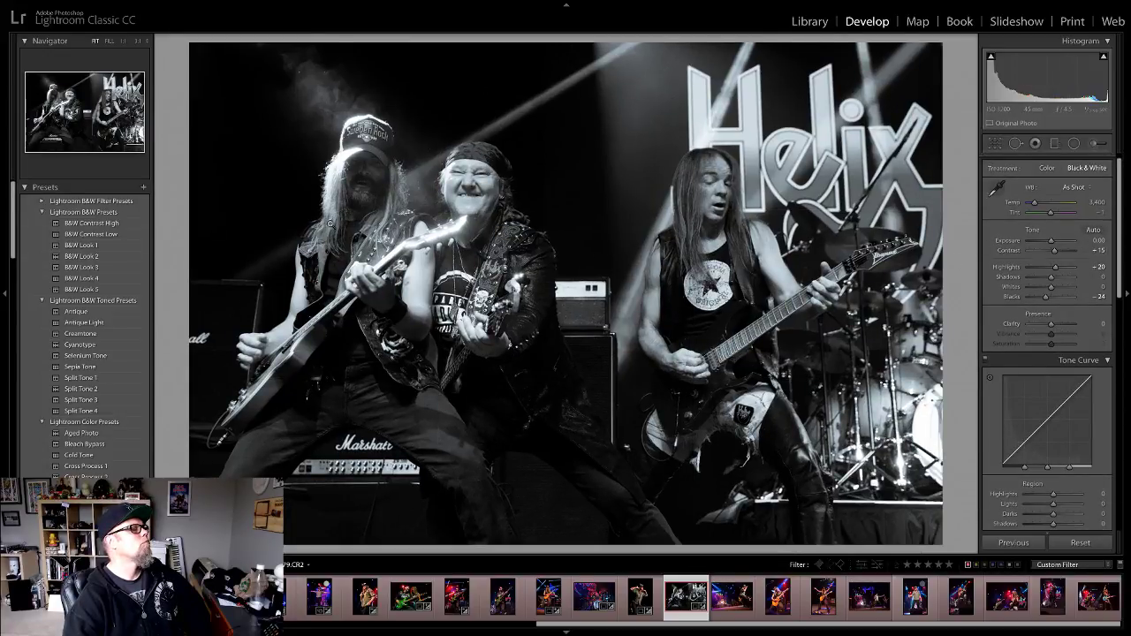
drag(1055, 267, 1047, 299)
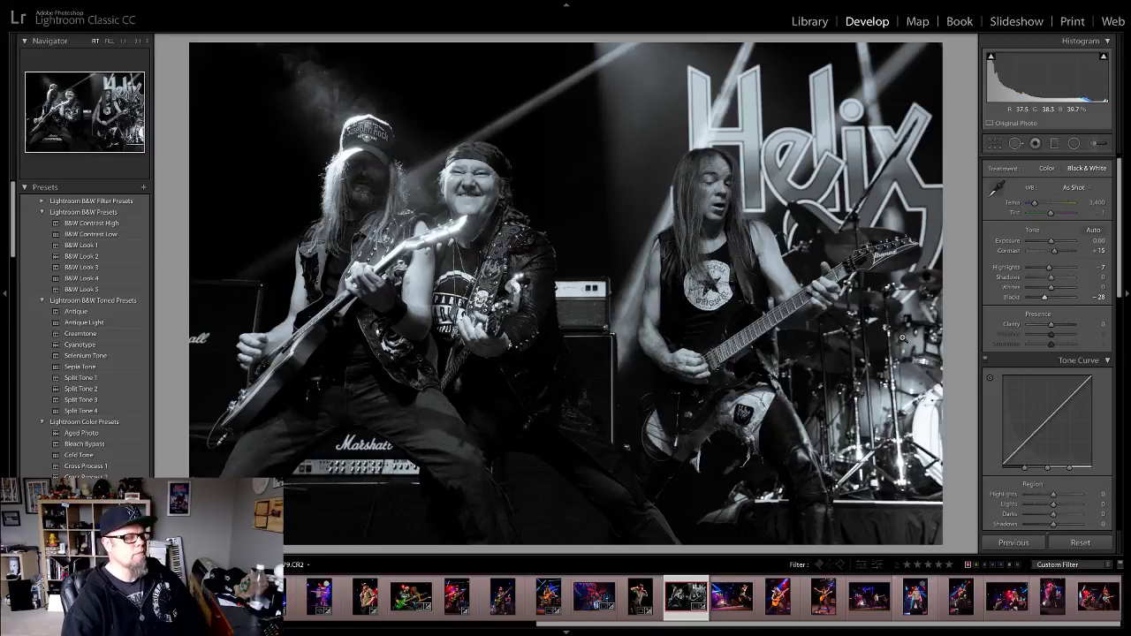
Step: Apply the Punch preset to the wide stage photo of the jumping singer and set Highlights to −10 and Blacks to −43
key(Right)
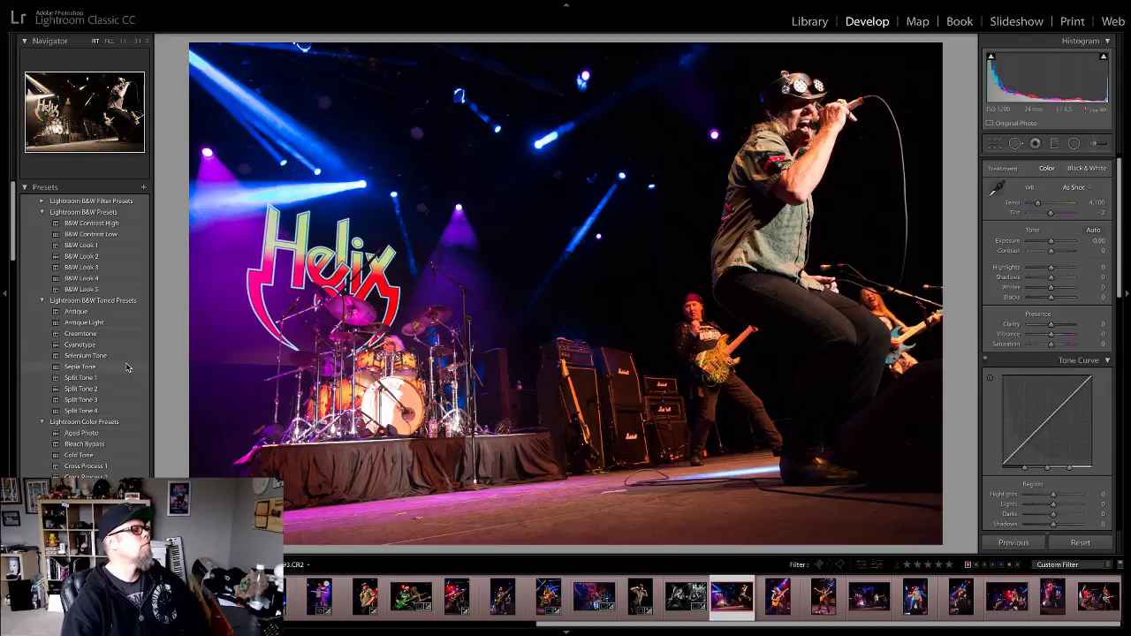
scroll(88, 328, up, 1)
scroll(88, 327, down, 1)
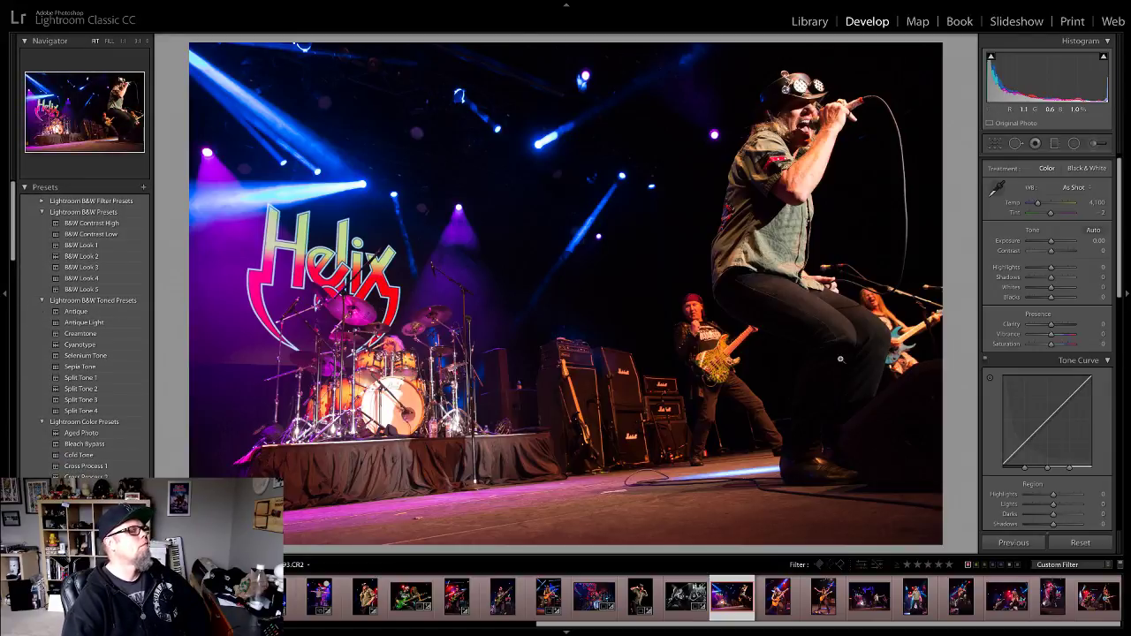
scroll(55, 439, down, 2)
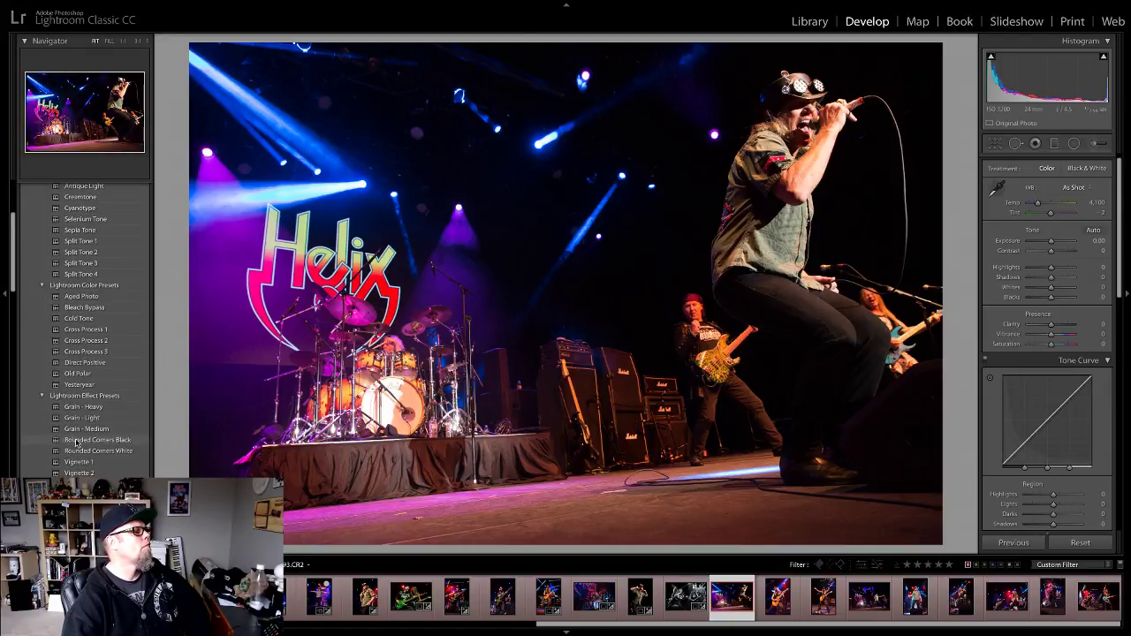
scroll(55, 440, down, 3)
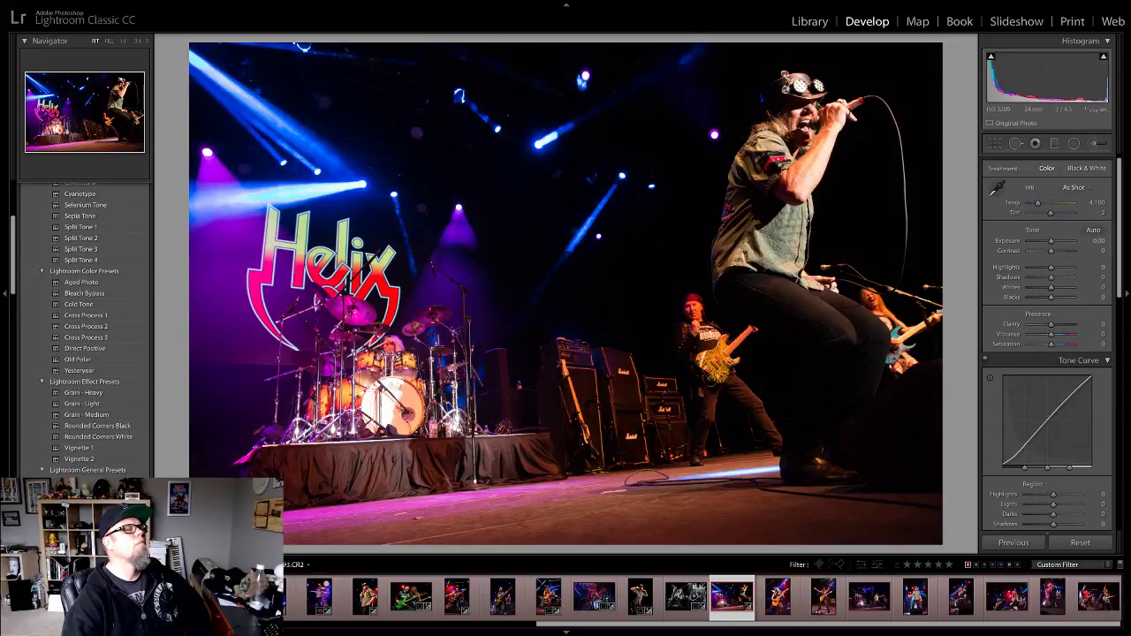
key(ctrl+z)
drag(1051, 297, 1051, 270)
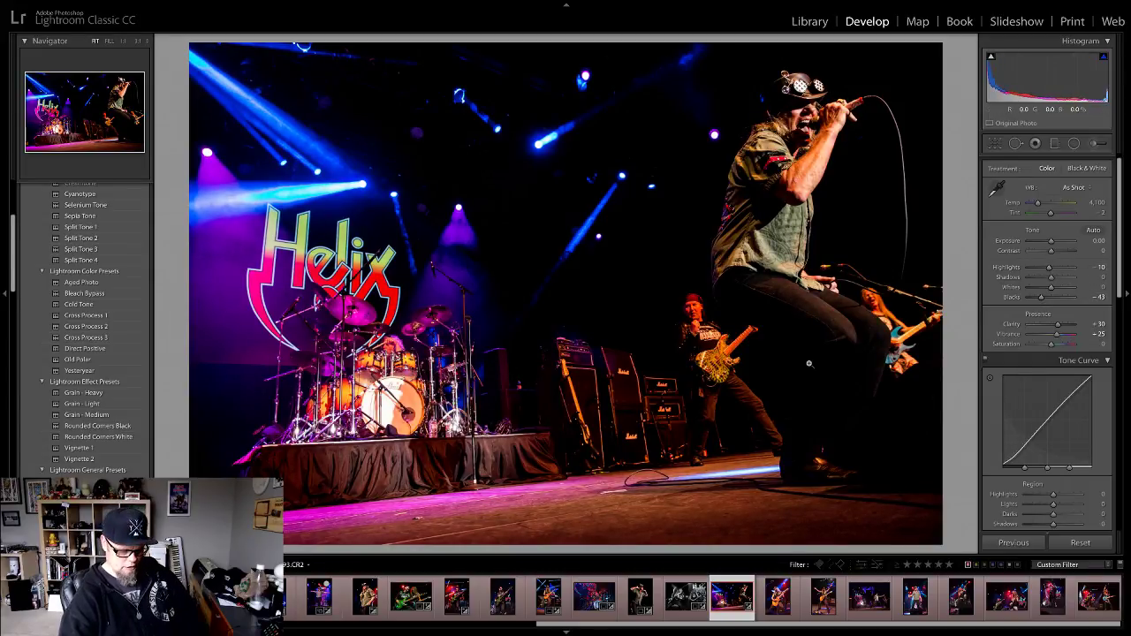
Step: Sample the face of the guitarist with flying hair as neutral white balance in the next portrait photo, and apply the Punch preset
key(Right)
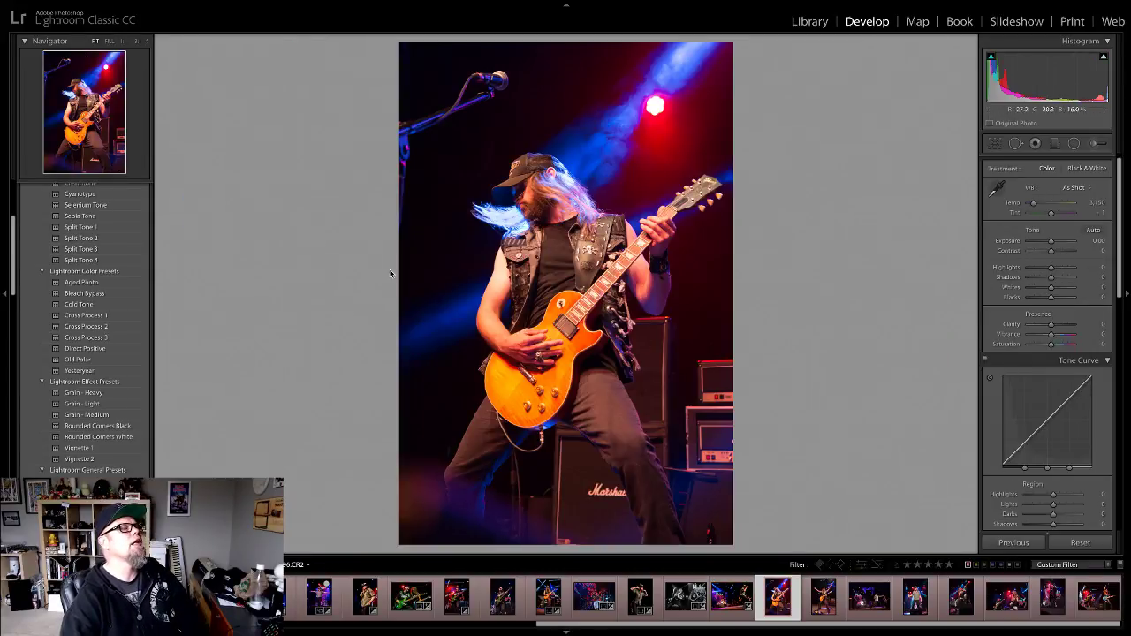
click(996, 188)
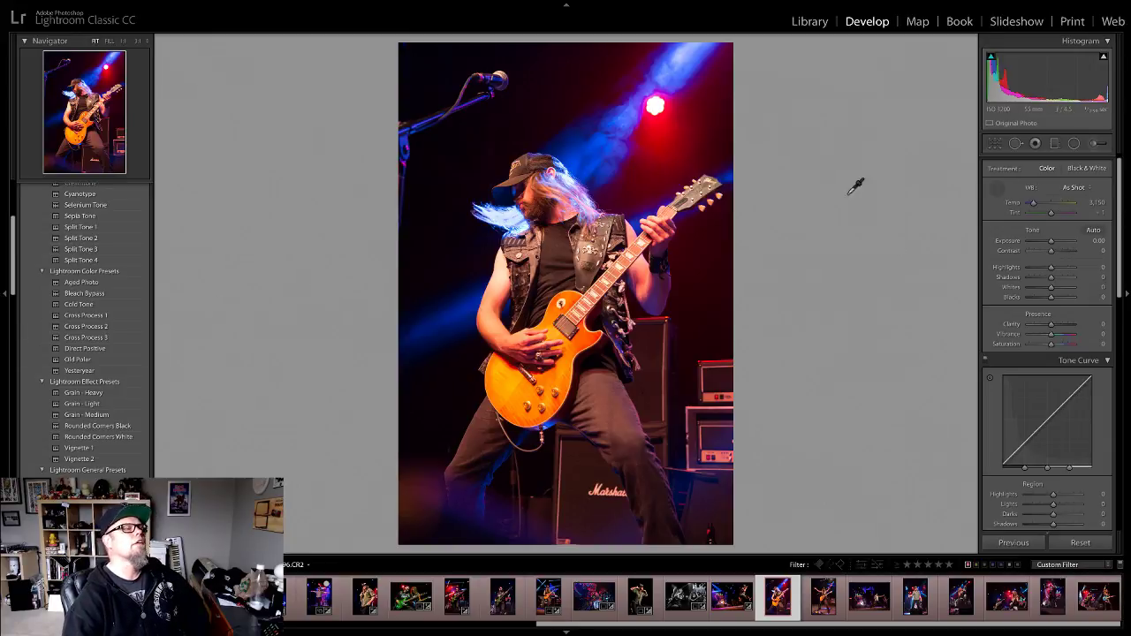
click(528, 196)
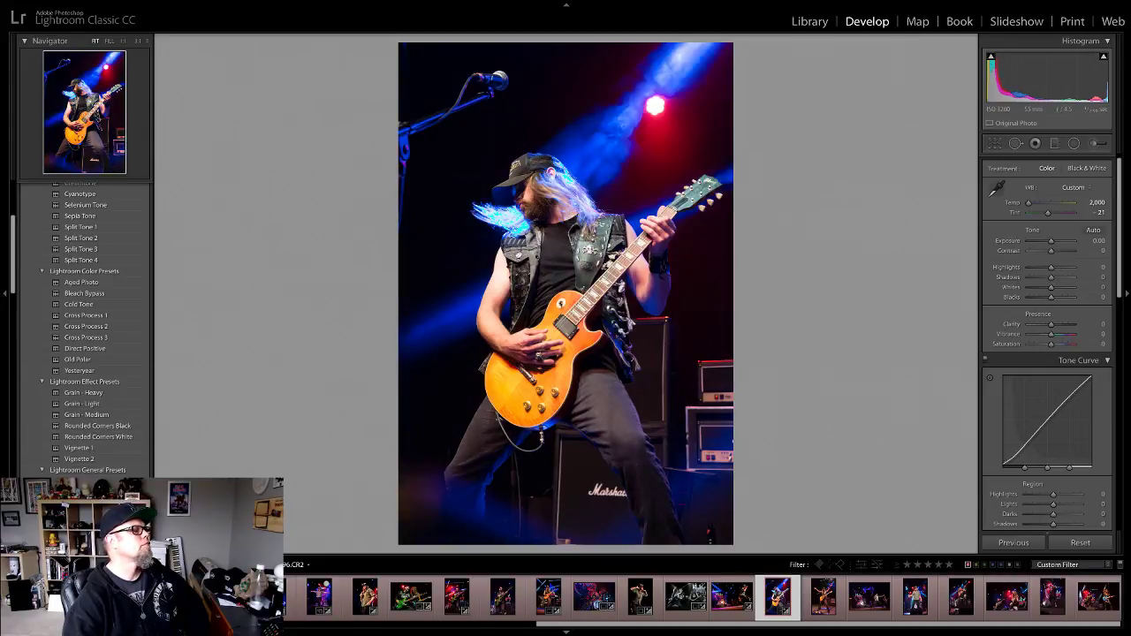
Step: Set the guitarist portrait's Highlights to −34 and Blacks to −55 while inspecting his hair and face close up
key(z)
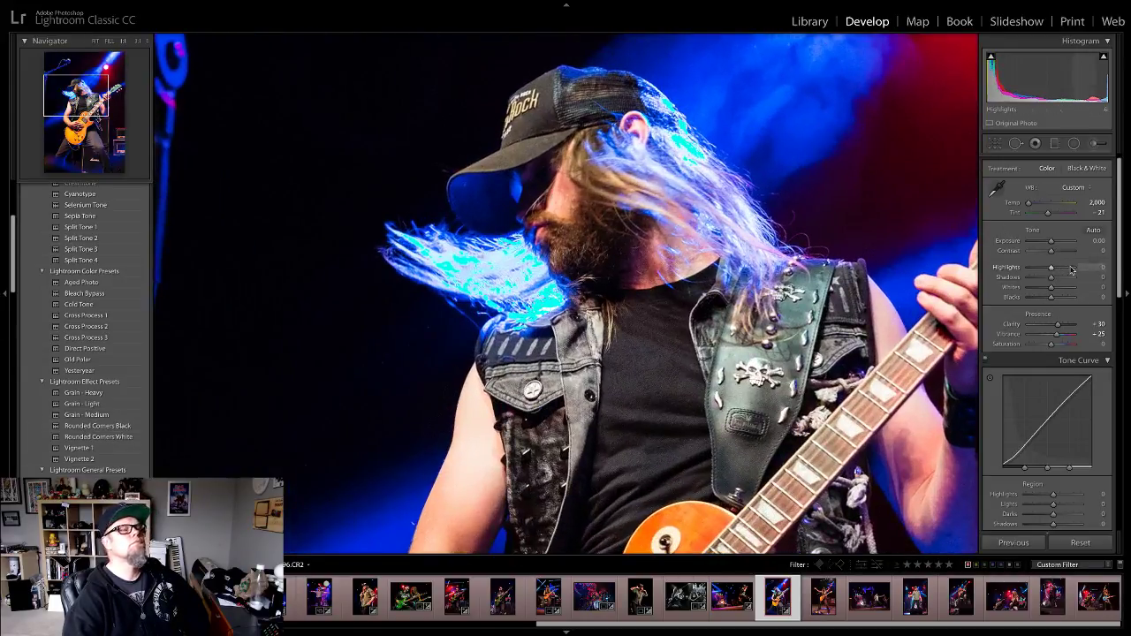
drag(1052, 267, 1040, 304)
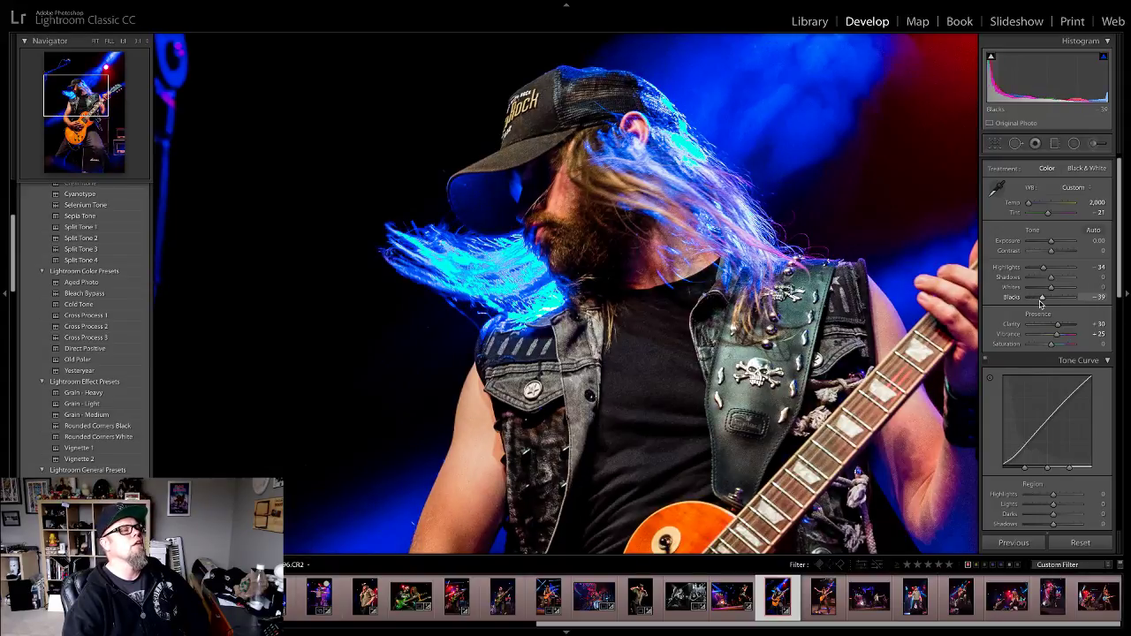
key(z)
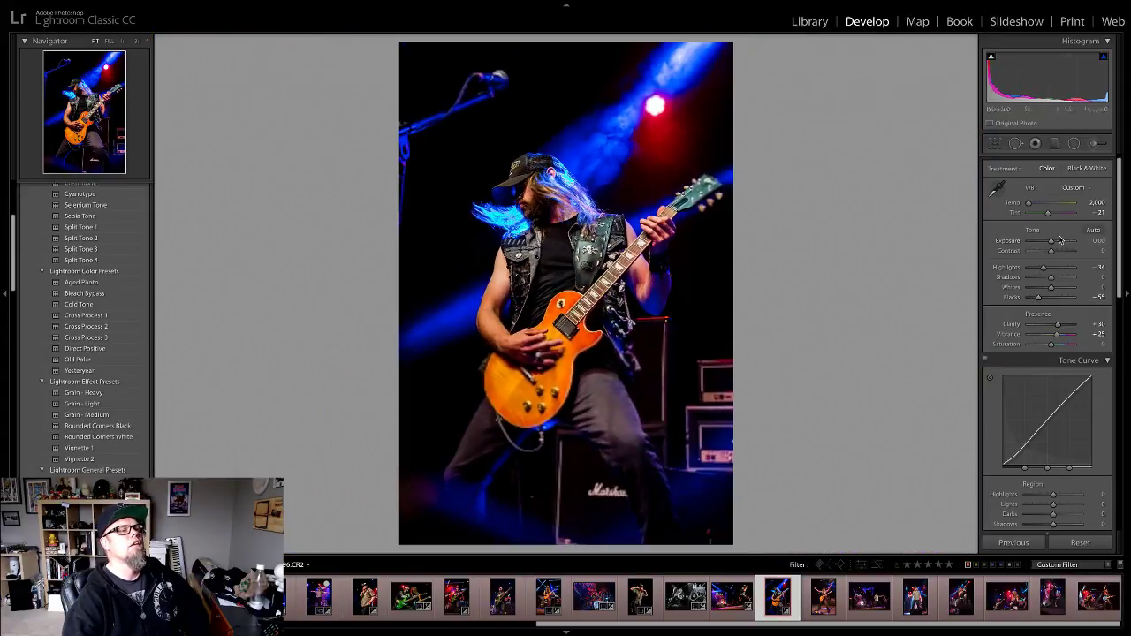
Step: Adjust the guitarist portrait's Exposure to −0.30 and Blacks to −3
drag(1049, 242, 1048, 246)
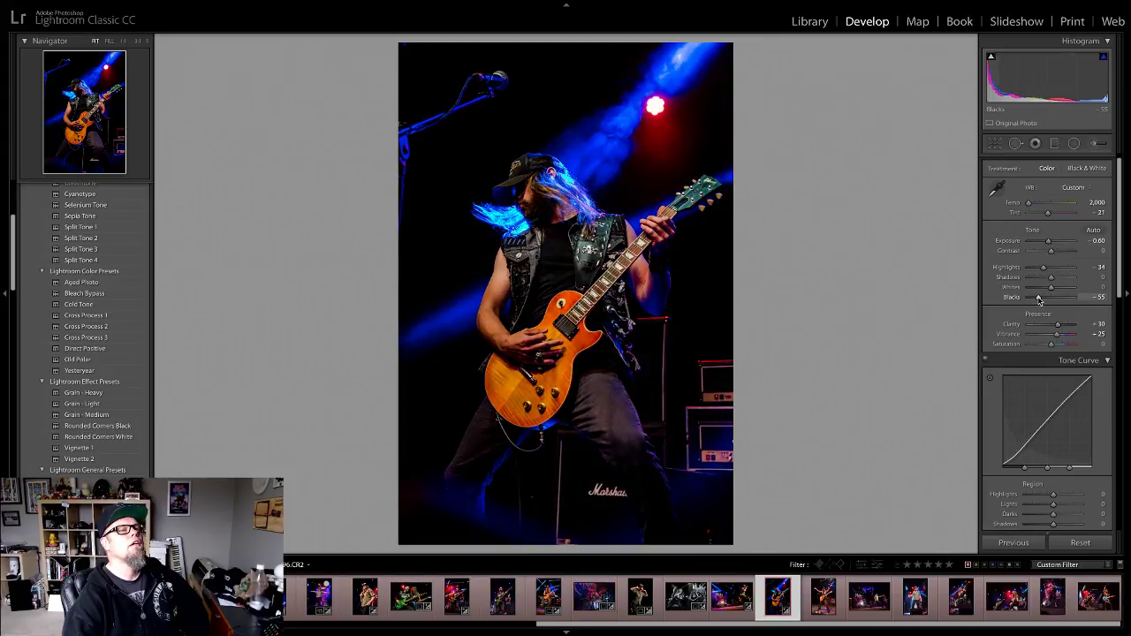
drag(1040, 300, 1047, 302)
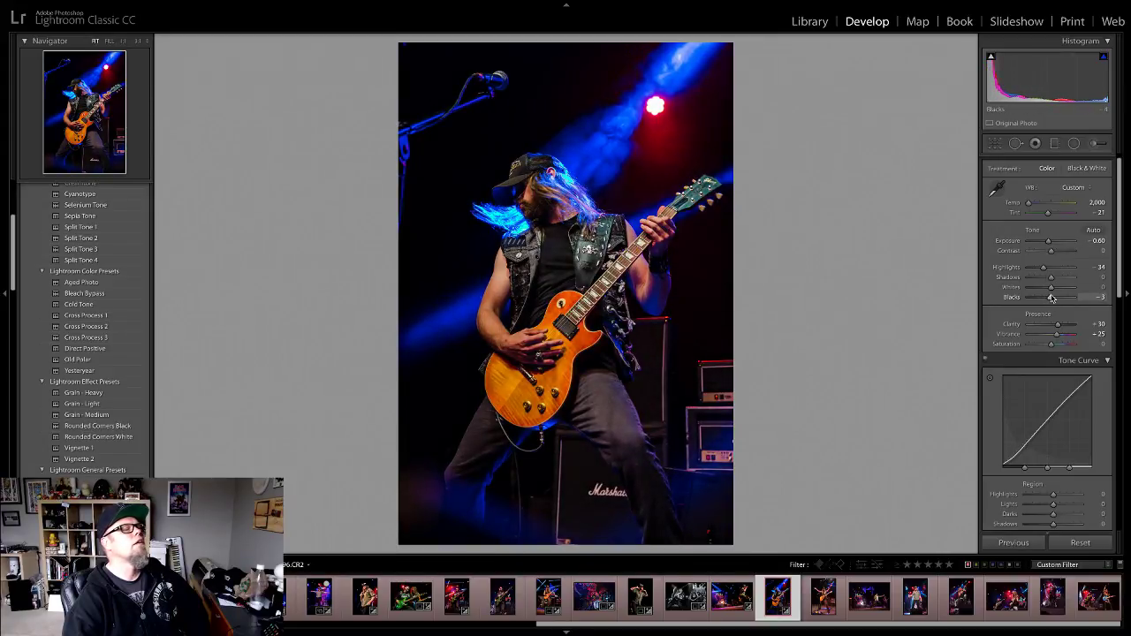
drag(1049, 243, 1049, 245)
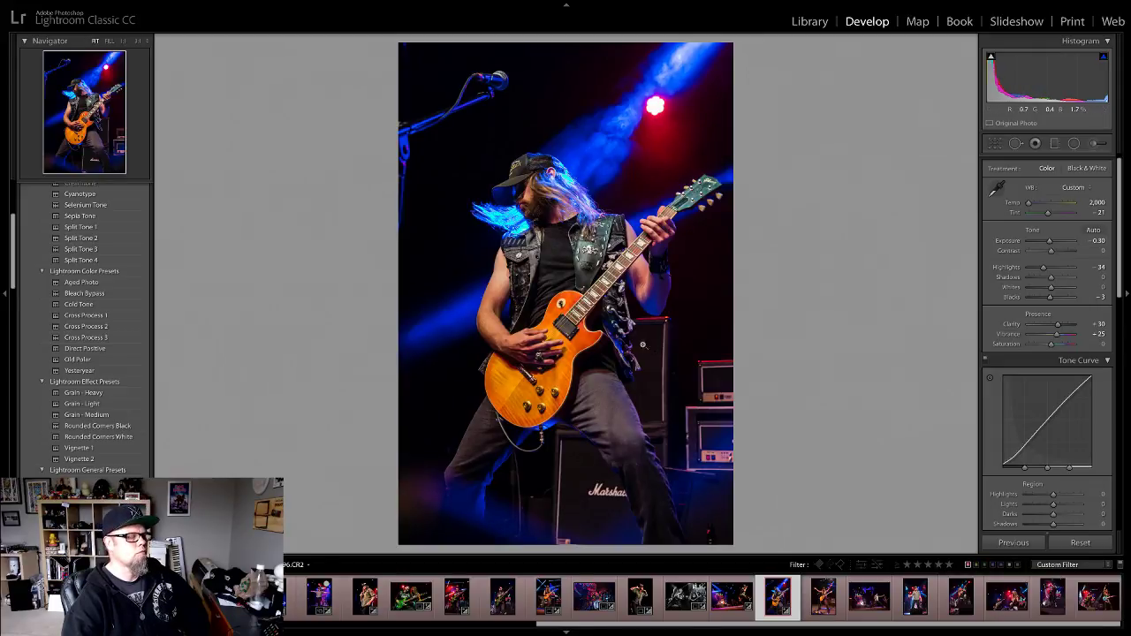
Step: Apply the Punch preset to the photo of the guitarist with outstretched arms, and sample his raised upper arm as neutral white balance
click(833, 594)
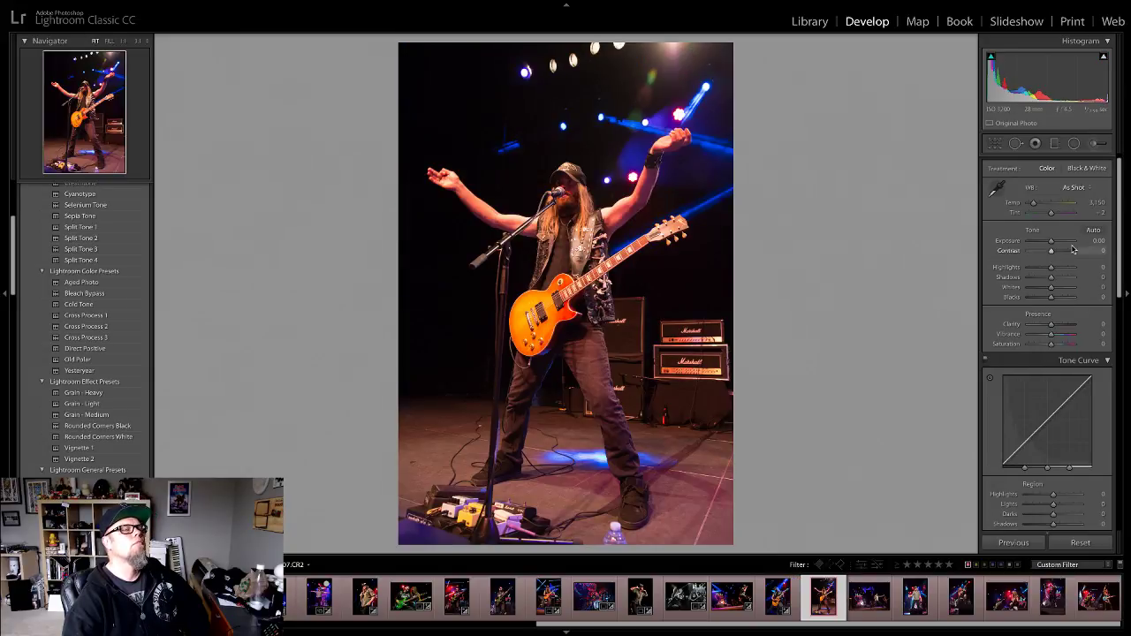
key(ctrl+shift+v)
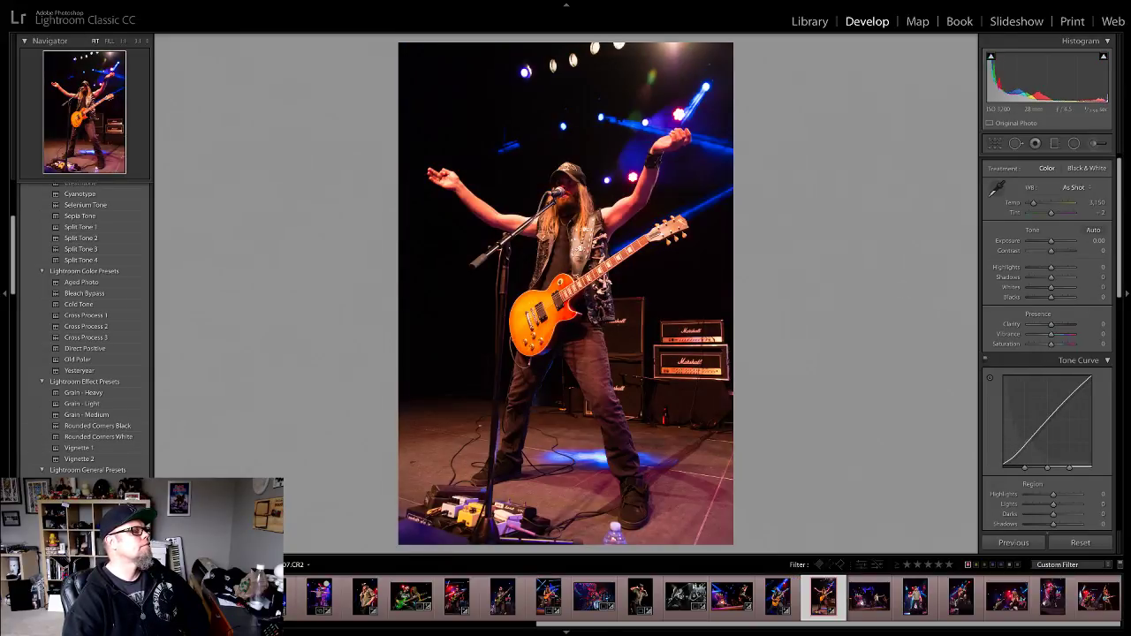
click(996, 188)
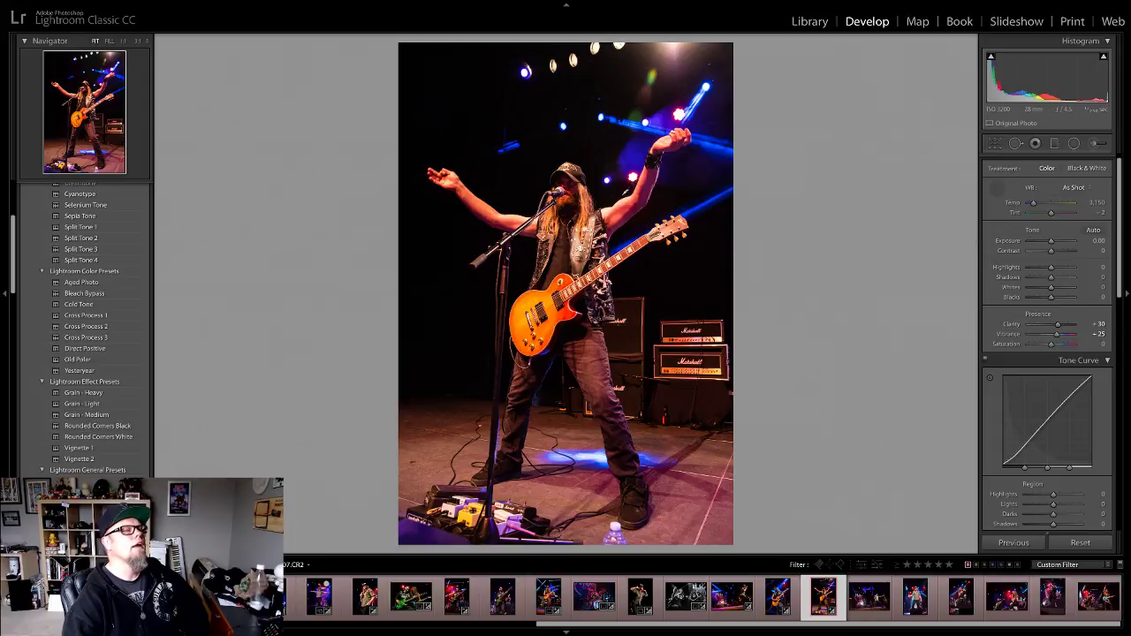
click(633, 209)
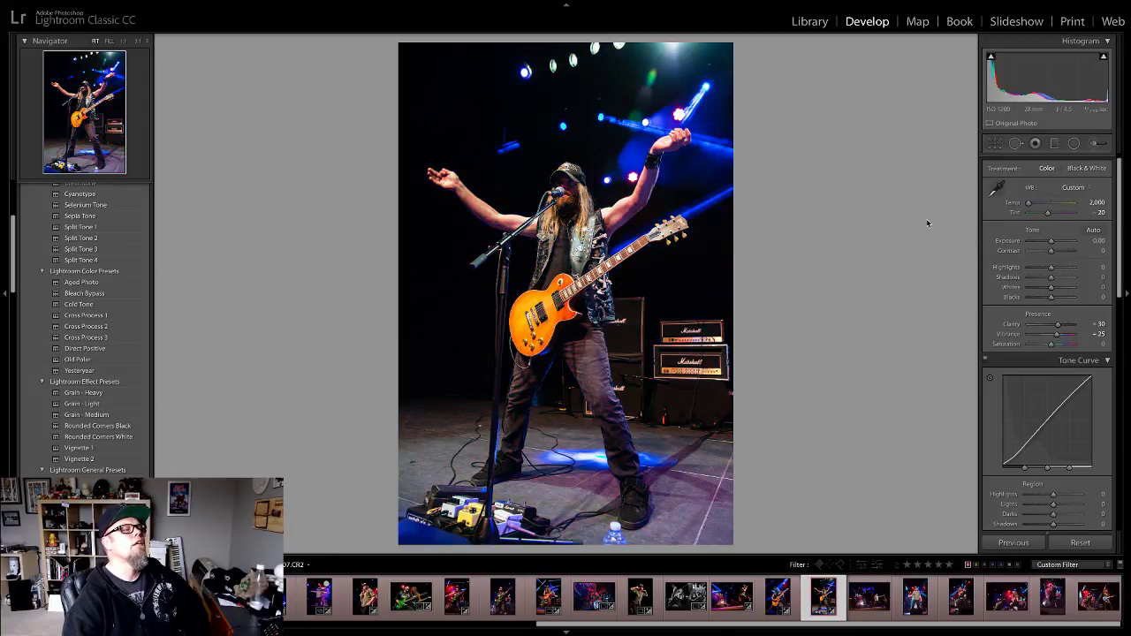
Step: Set the outstretched-arms photo's Exposure to −0.20, Highlights to −31 and Blacks to −34
drag(1051, 297, 1043, 299)
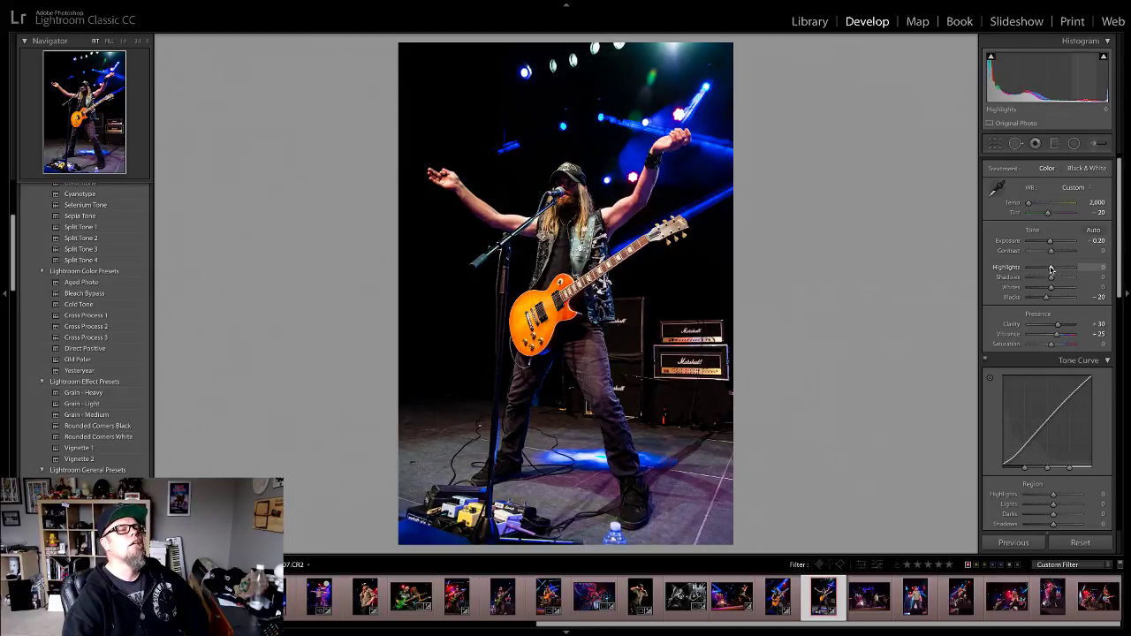
drag(1050, 268, 1044, 269)
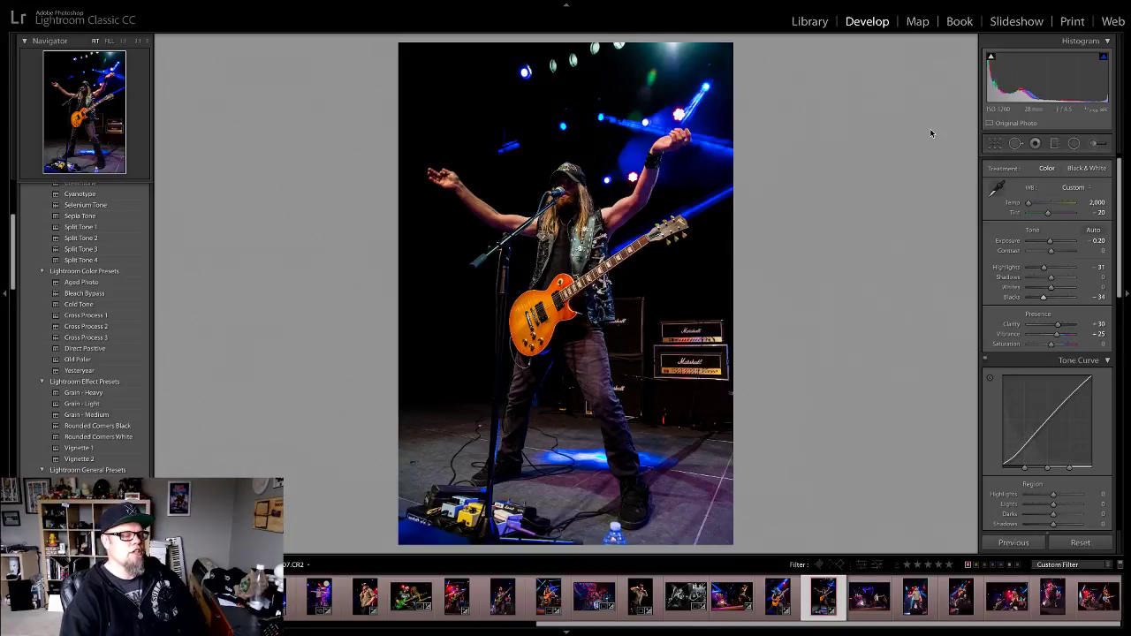
Step: Apply the Punch preset to the wide shot of the lunging singer, and set its Highlights to −17 and Blacks to −35
key(Right)
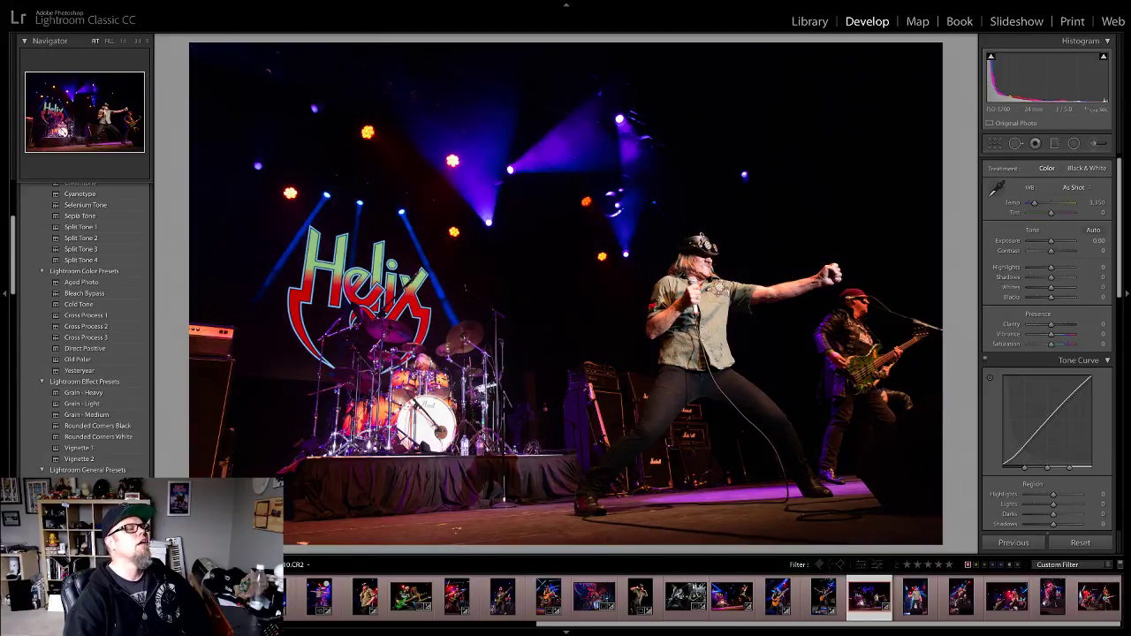
key(ctrl+shift+v)
key(z)
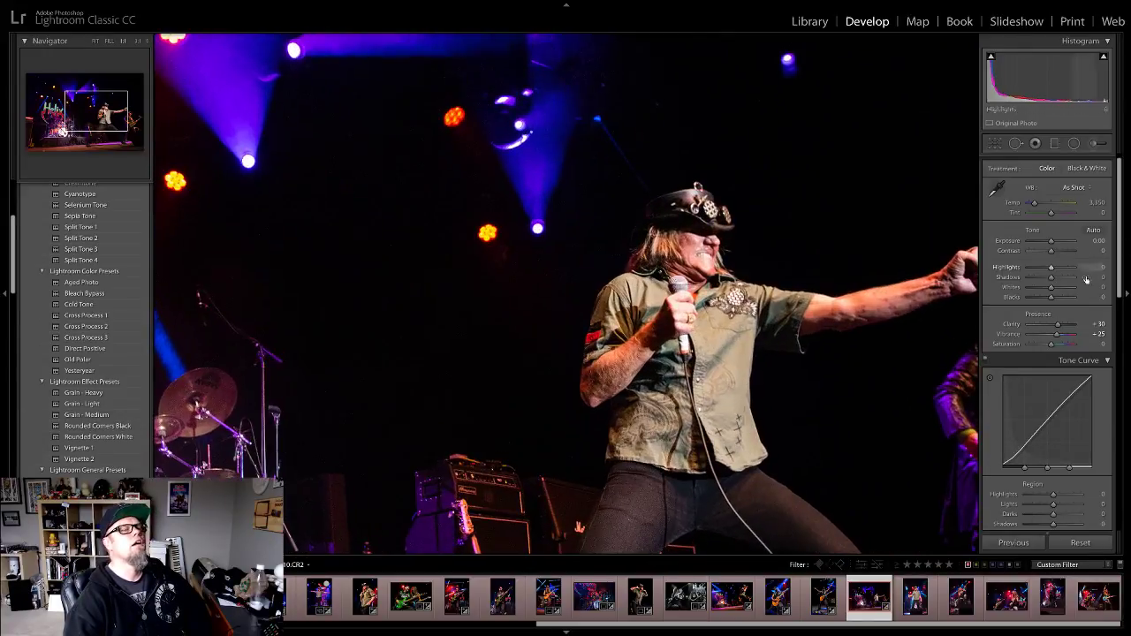
drag(1051, 298, 1050, 271)
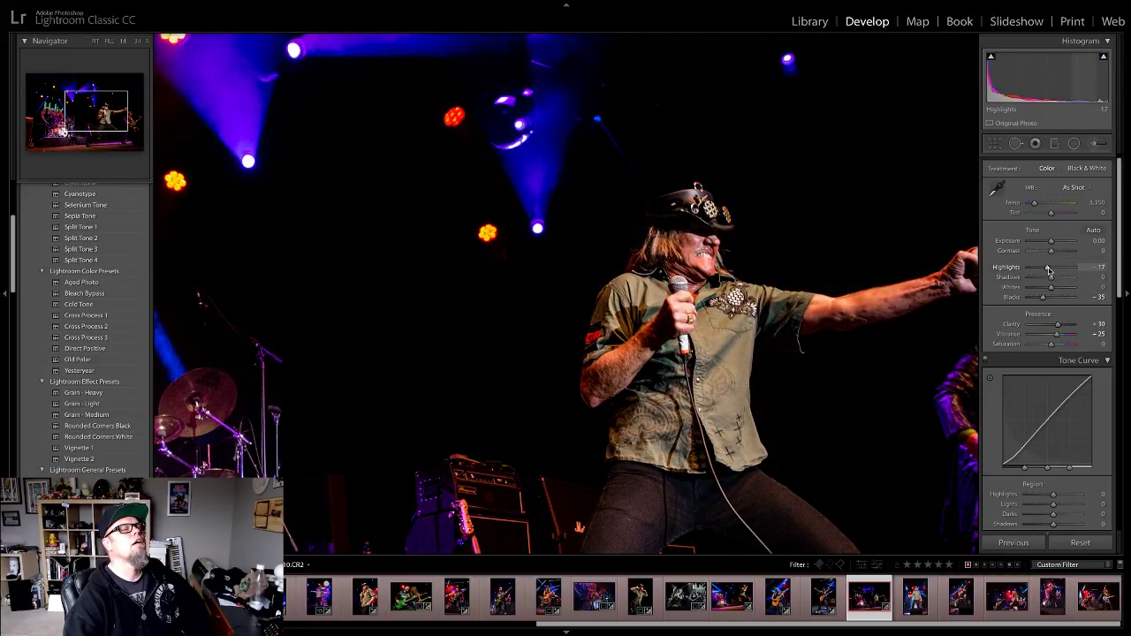
click(577, 272)
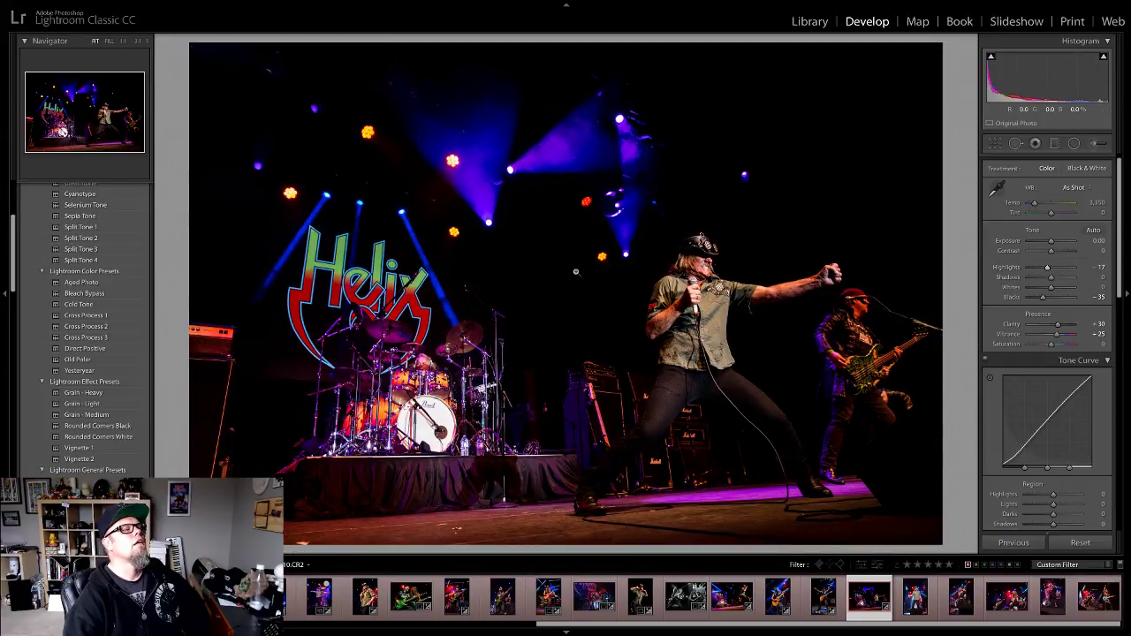
Step: Crop the wide stage photo inward from its upper-left corner, keeping the original aspect ratio
click(995, 144)
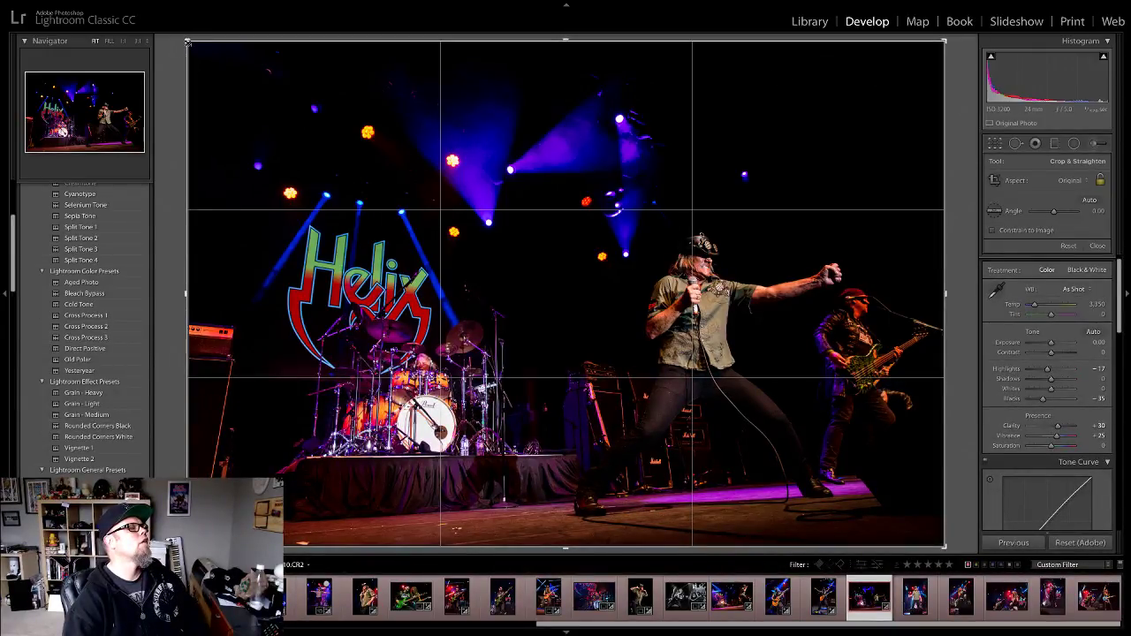
drag(188, 42, 266, 118)
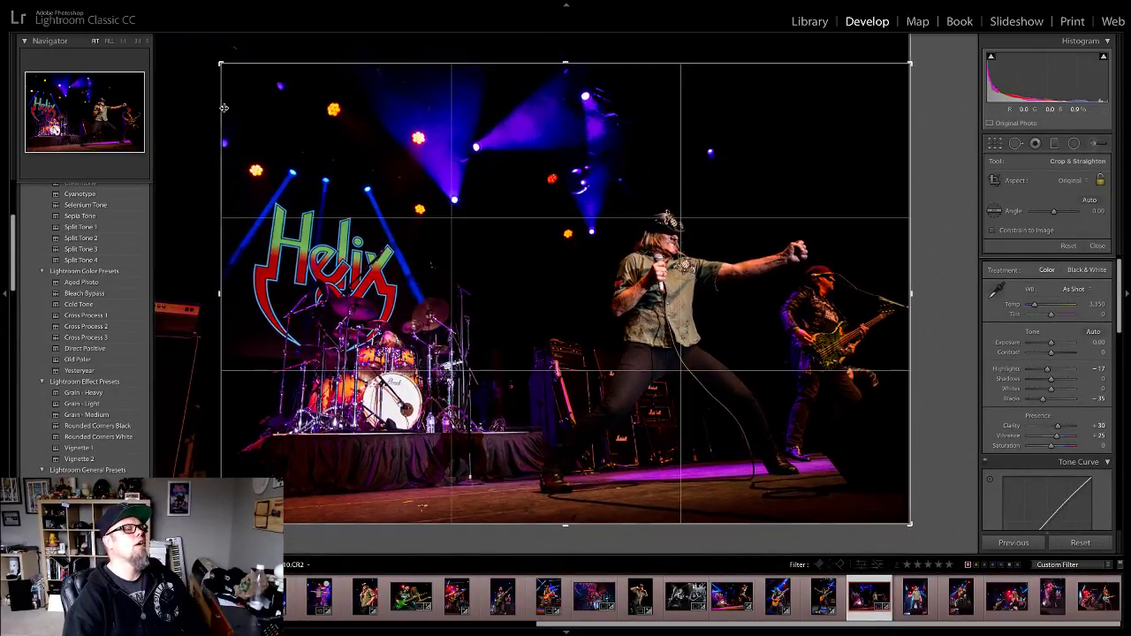
click(1096, 246)
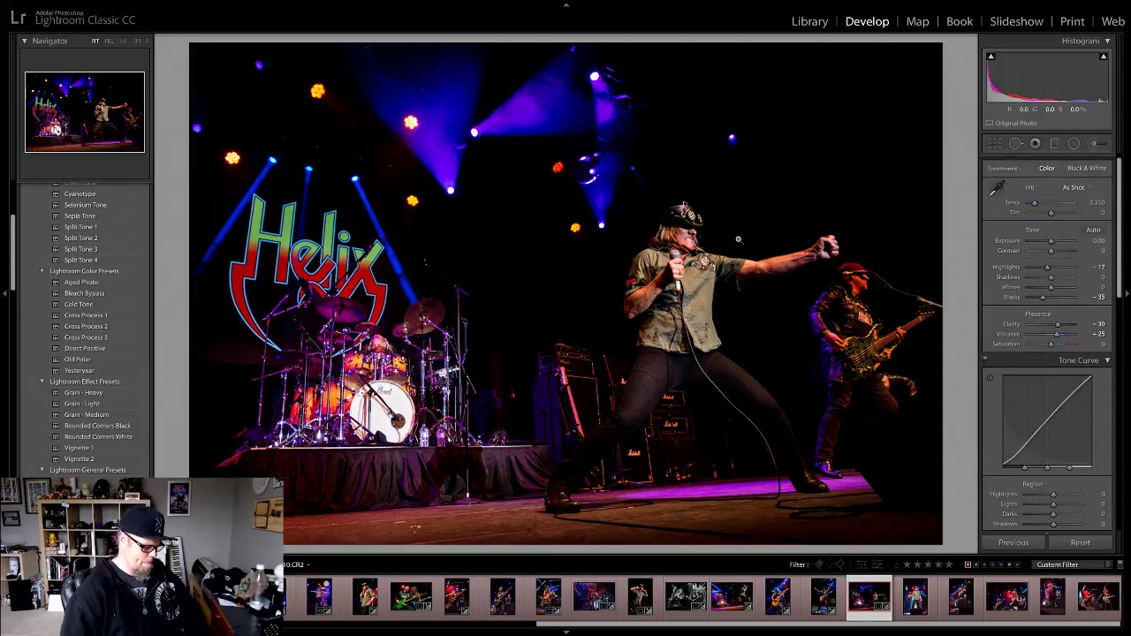
Step: Remove the red label from the front-facing singer portrait and from the photo of the bassist and guitarist singing beside the Helix logo
key(Right)
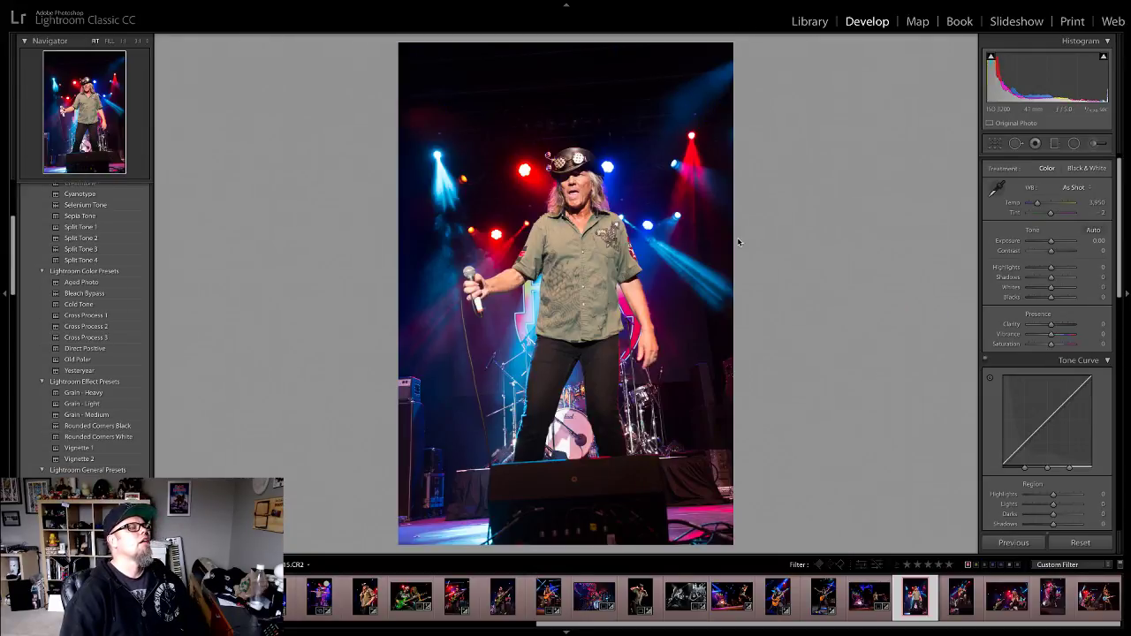
key(6)
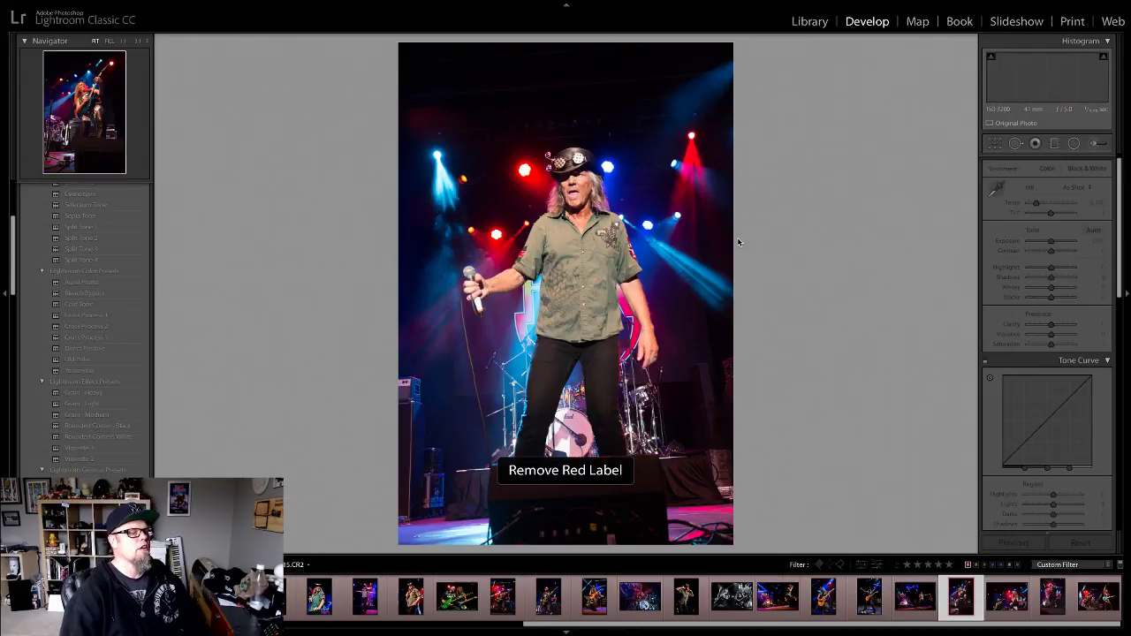
key(Right)
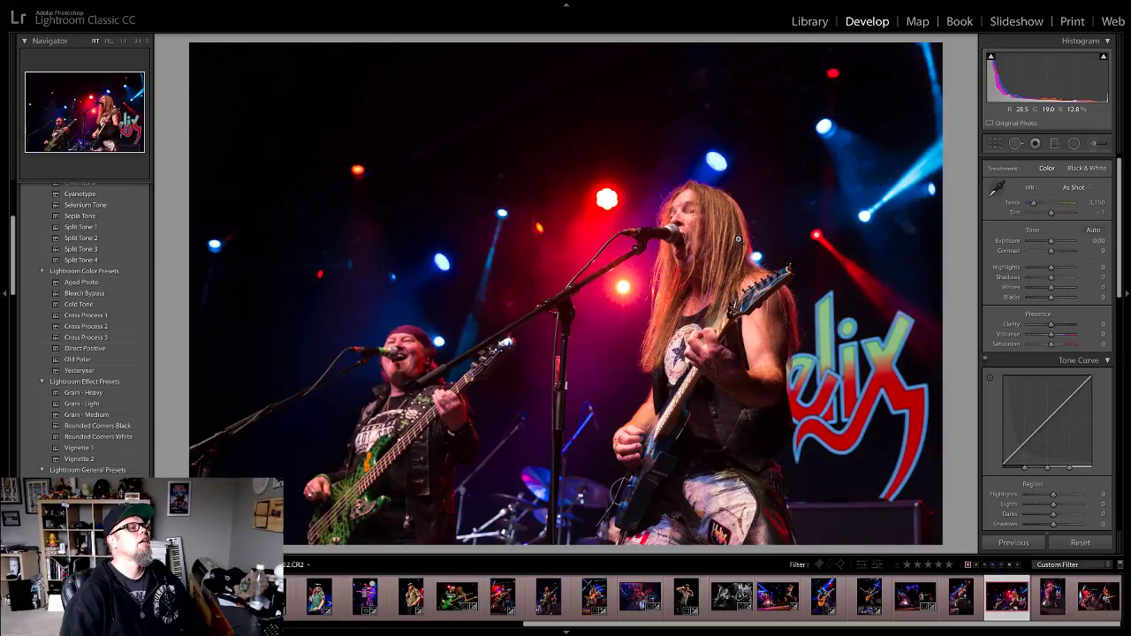
key(6)
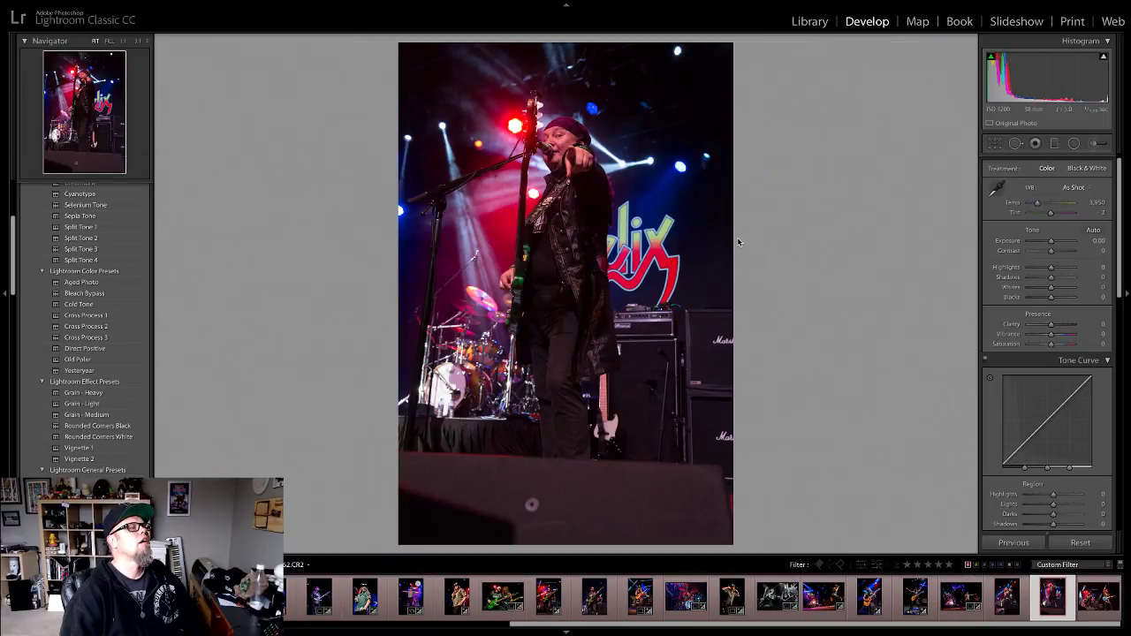
Step: Sample the pointing bassist's face as neutral white balance, set Temp to 2,732, and inspect his face close up
key(Right)
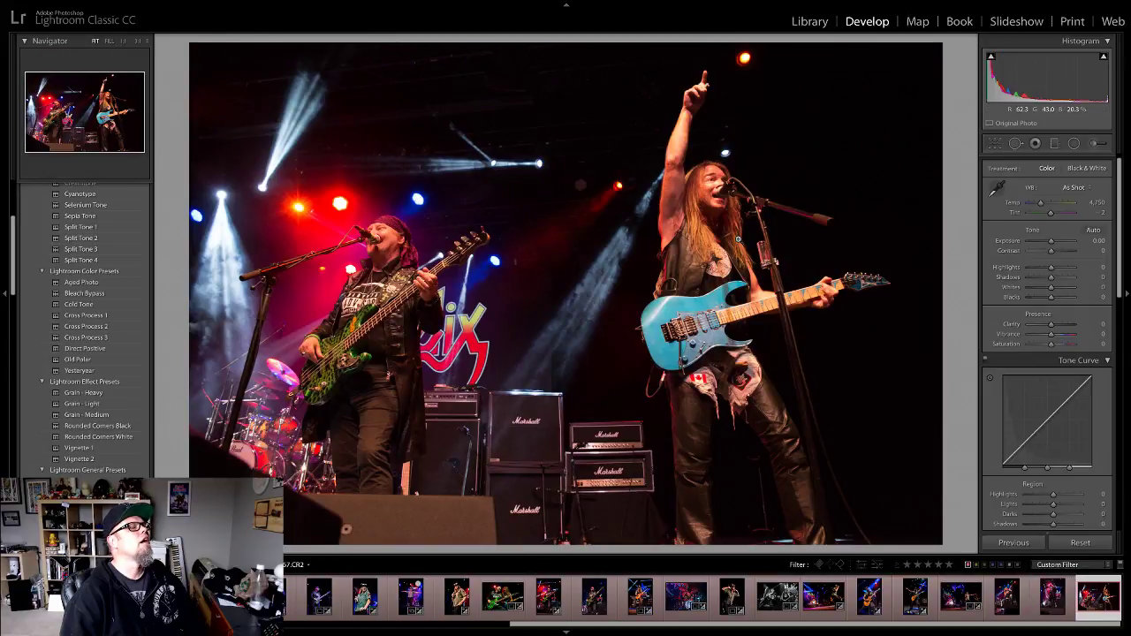
key(Left)
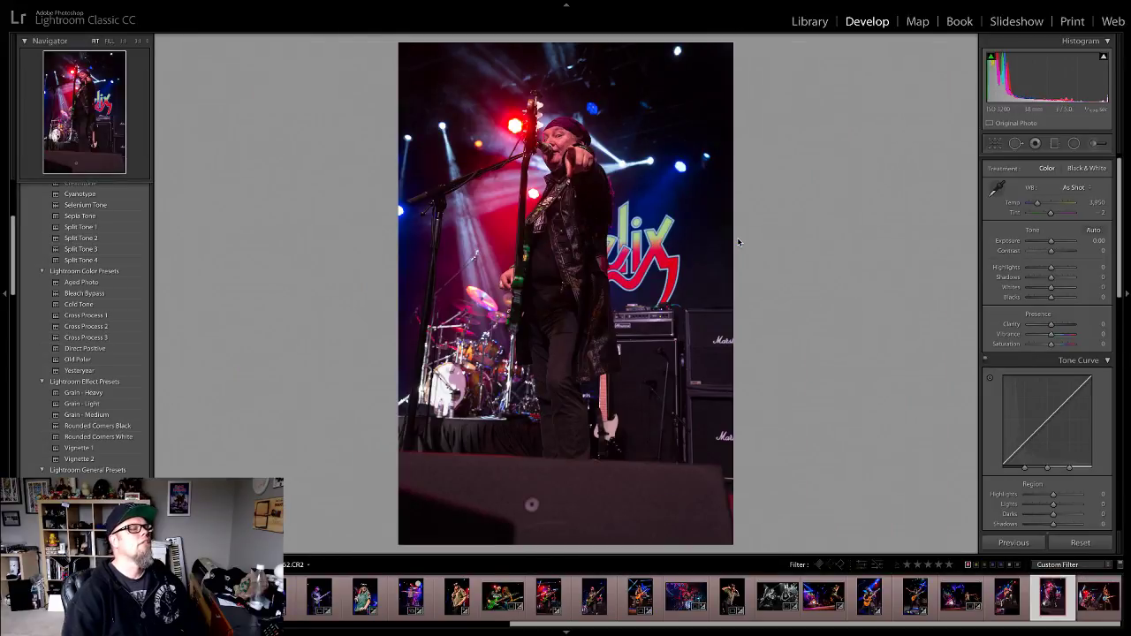
click(996, 189)
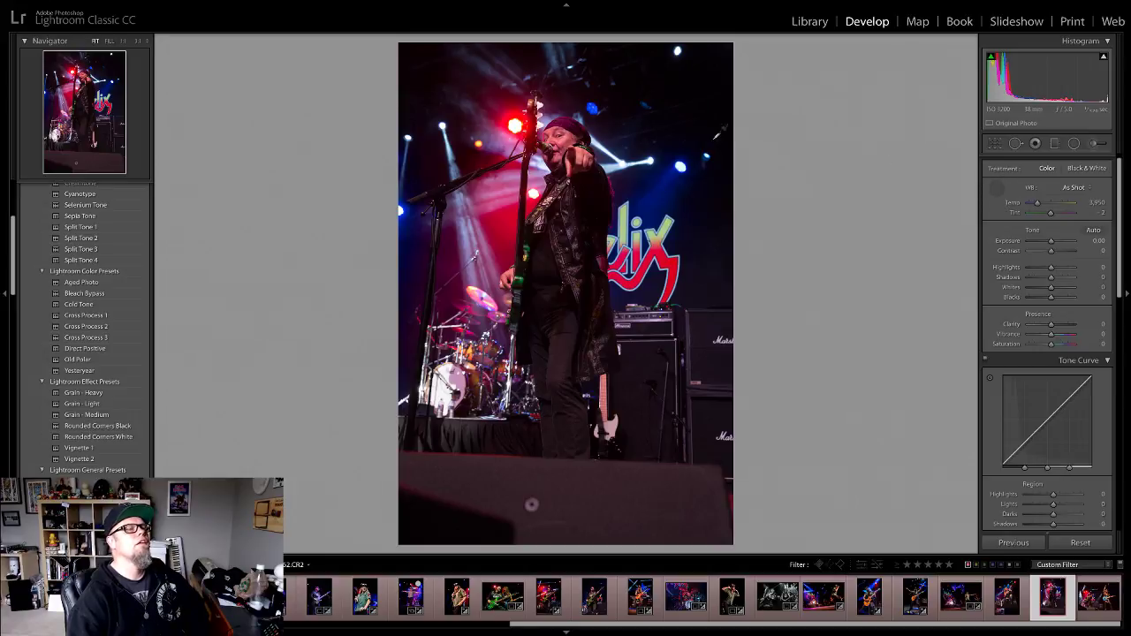
click(561, 142)
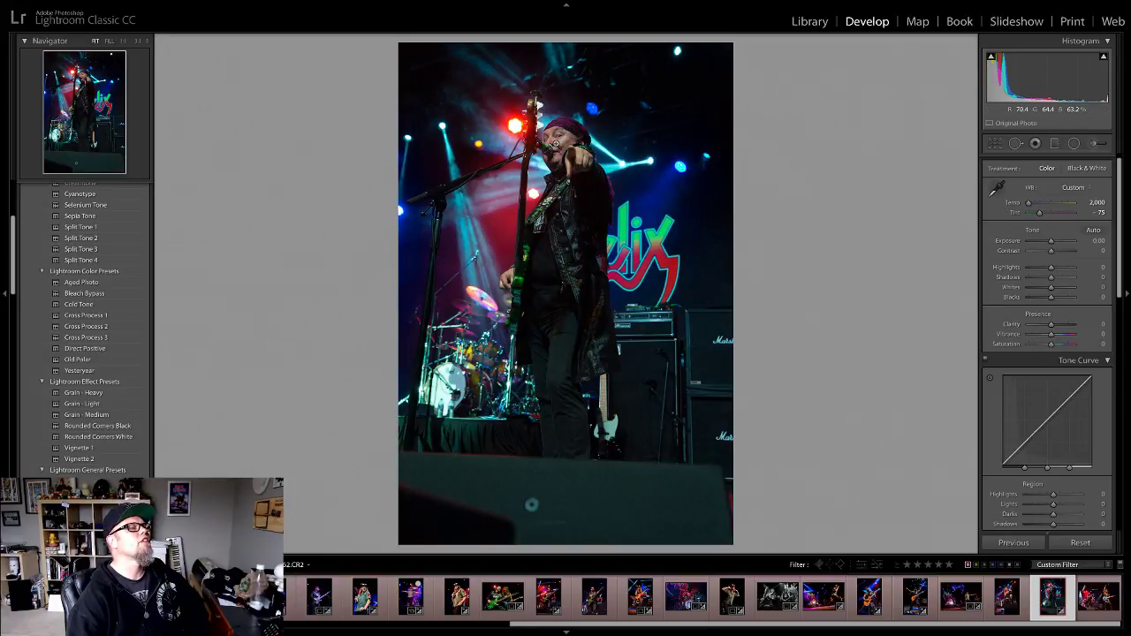
drag(1027, 203, 1030, 204)
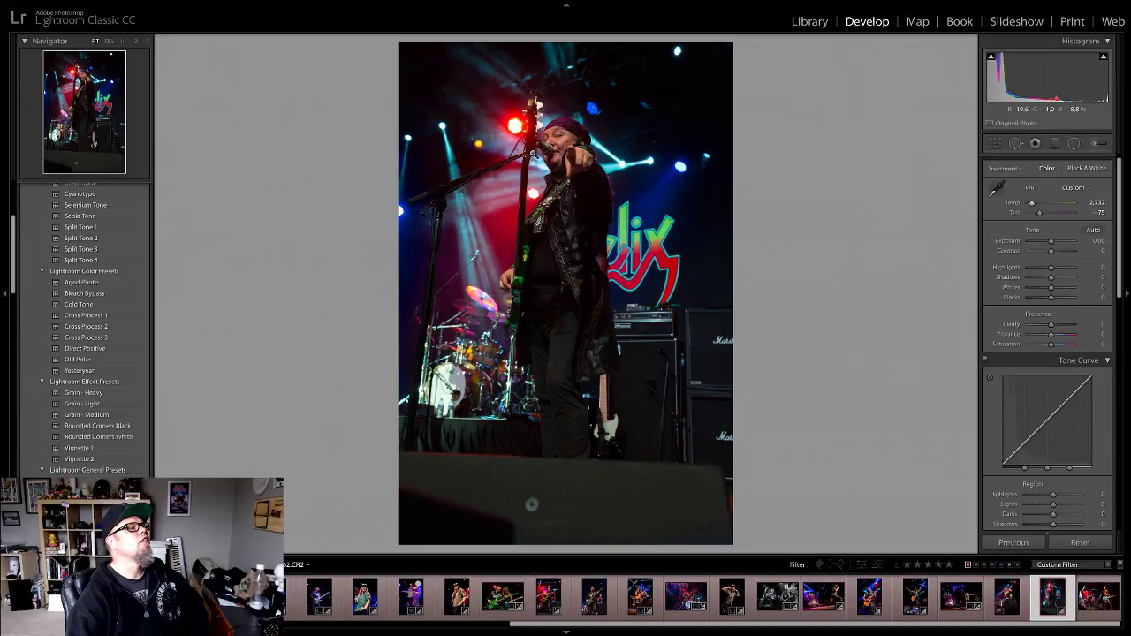
click(558, 144)
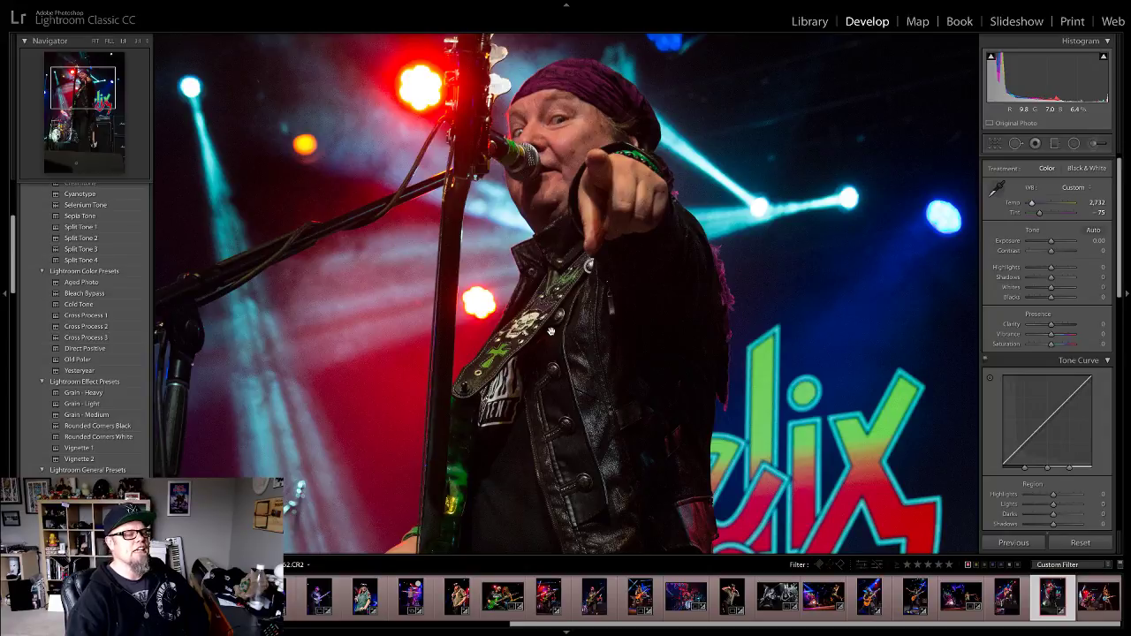
click(532, 505)
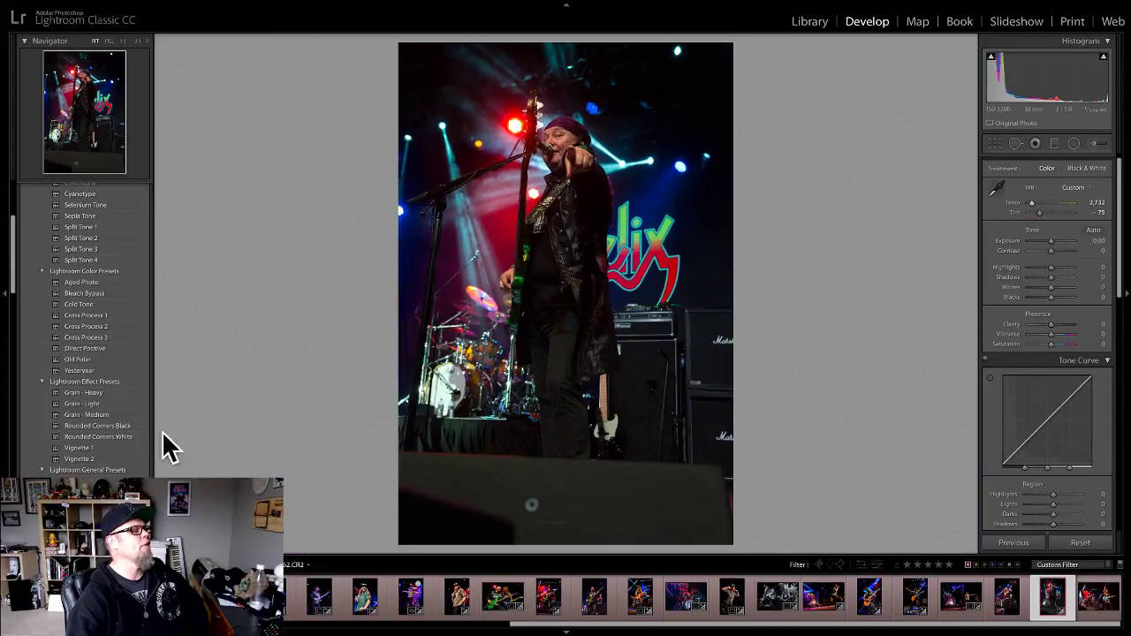
Step: Apply the Punch preset to the pointing bassist's photo, and set Shadows to +30, Exposure to +0.50 and Luminance noise reduction to 22
key(ctrl+shift+v)
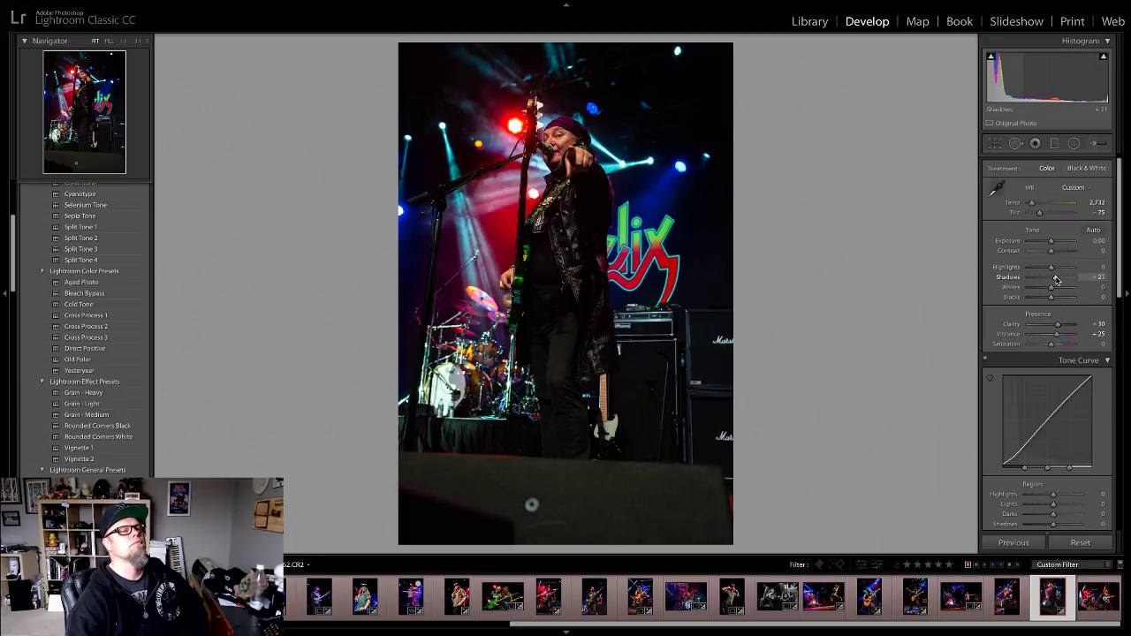
drag(1062, 281, 1058, 281)
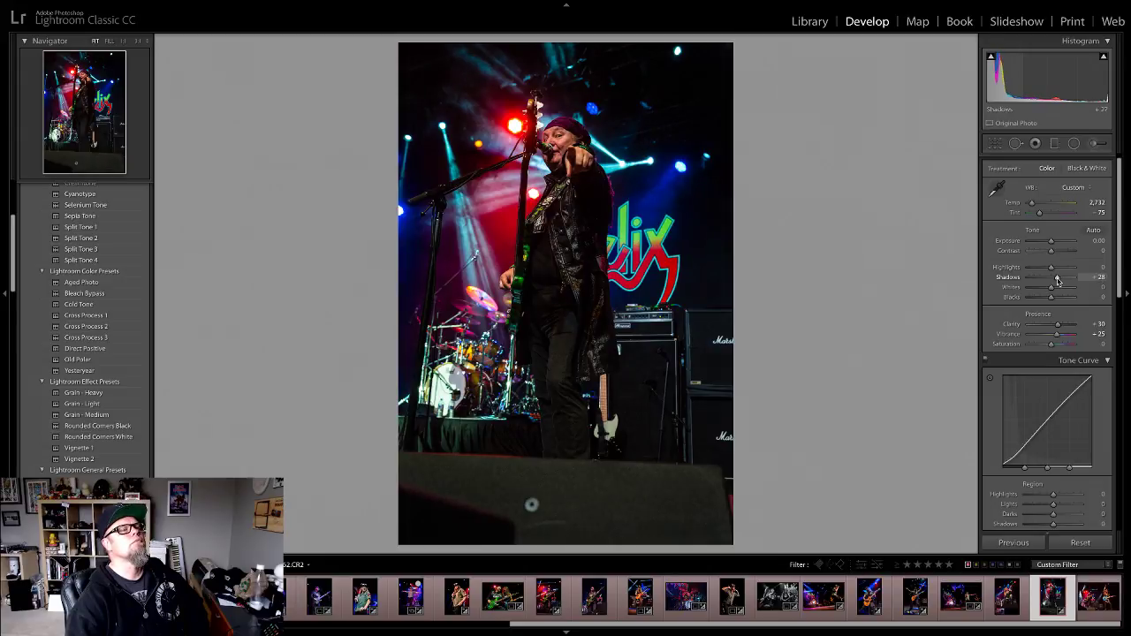
drag(1050, 241, 1054, 242)
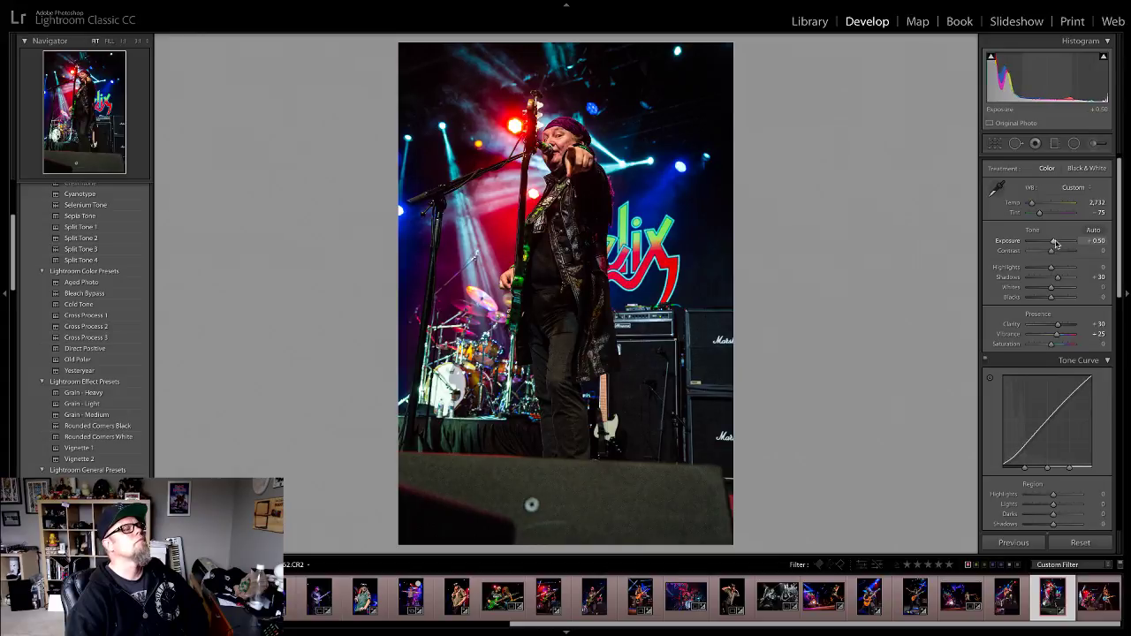
scroll(1051, 245, down, 10)
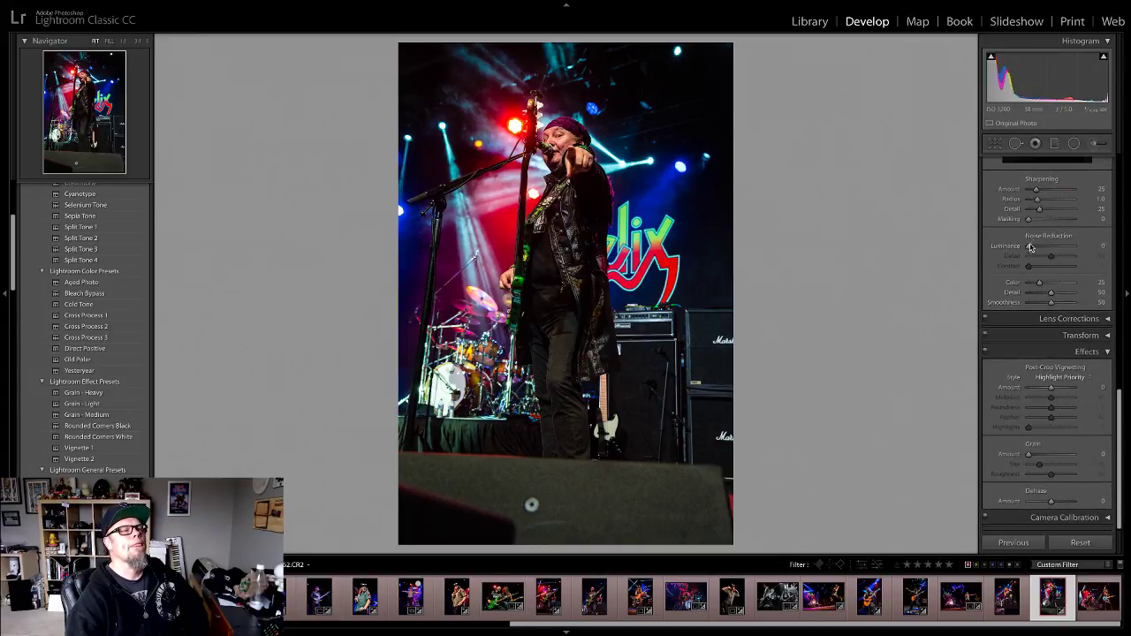
drag(1030, 247, 1039, 248)
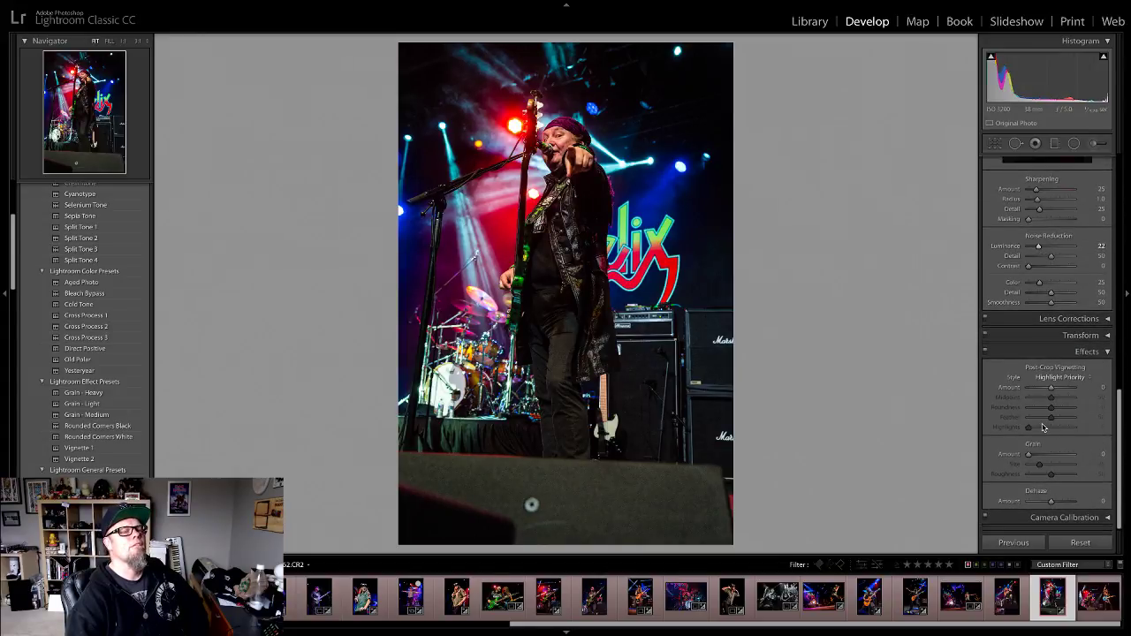
Step: Apply the Punch preset to the last photo, sample the guitarist's raised arm as neutral white balance, and set Temp to 2,934
click(1097, 607)
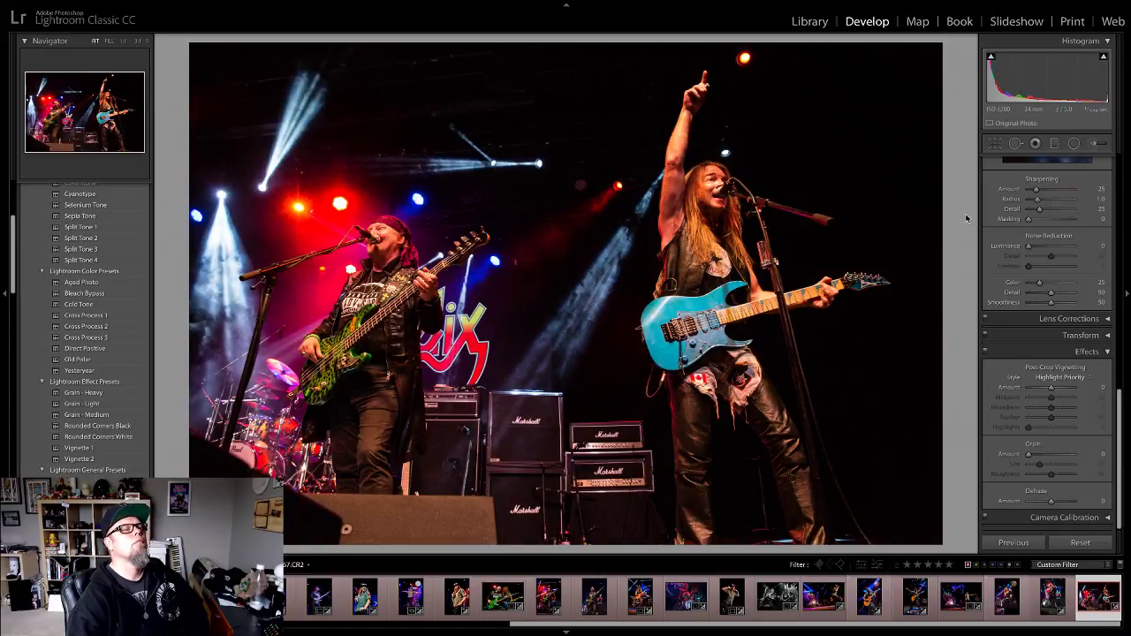
scroll(1016, 230, up, 10)
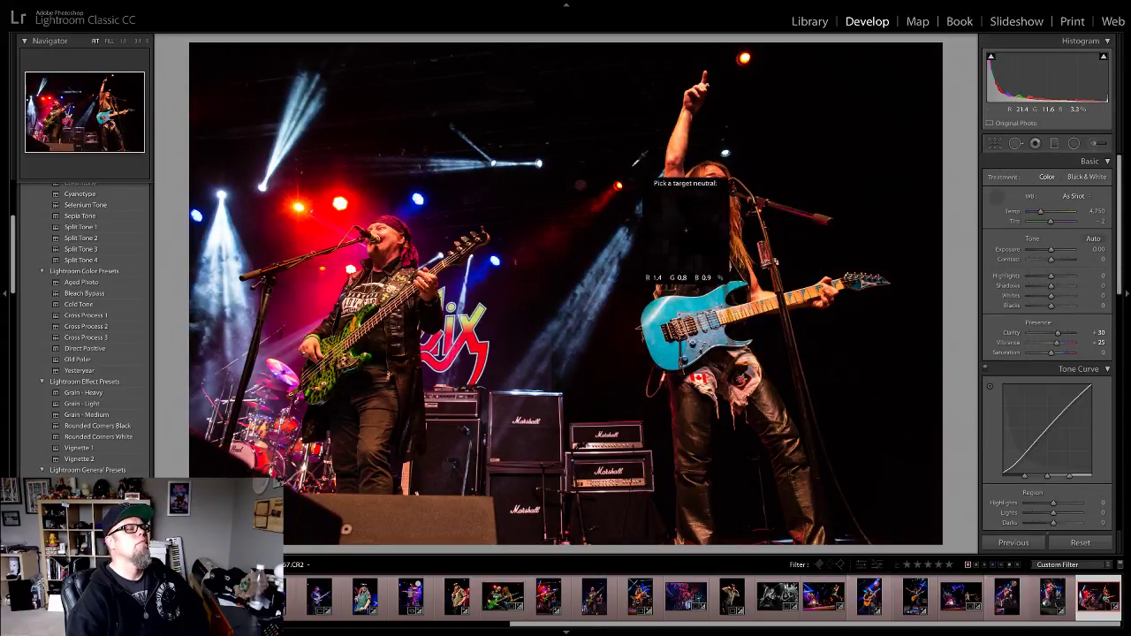
click(667, 180)
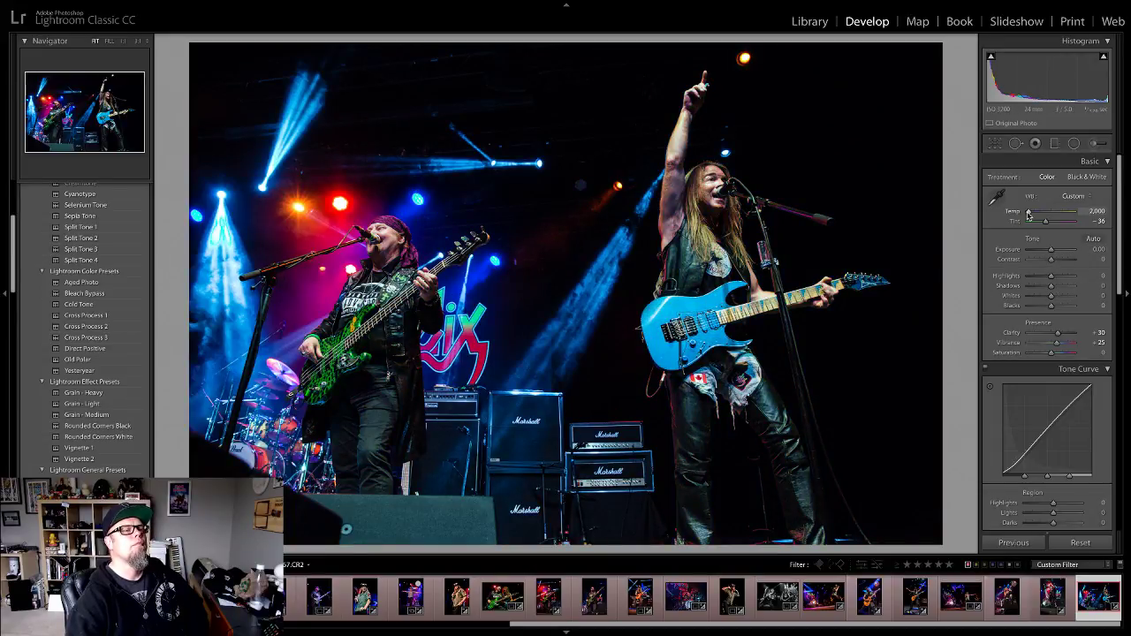
drag(1028, 213, 1033, 213)
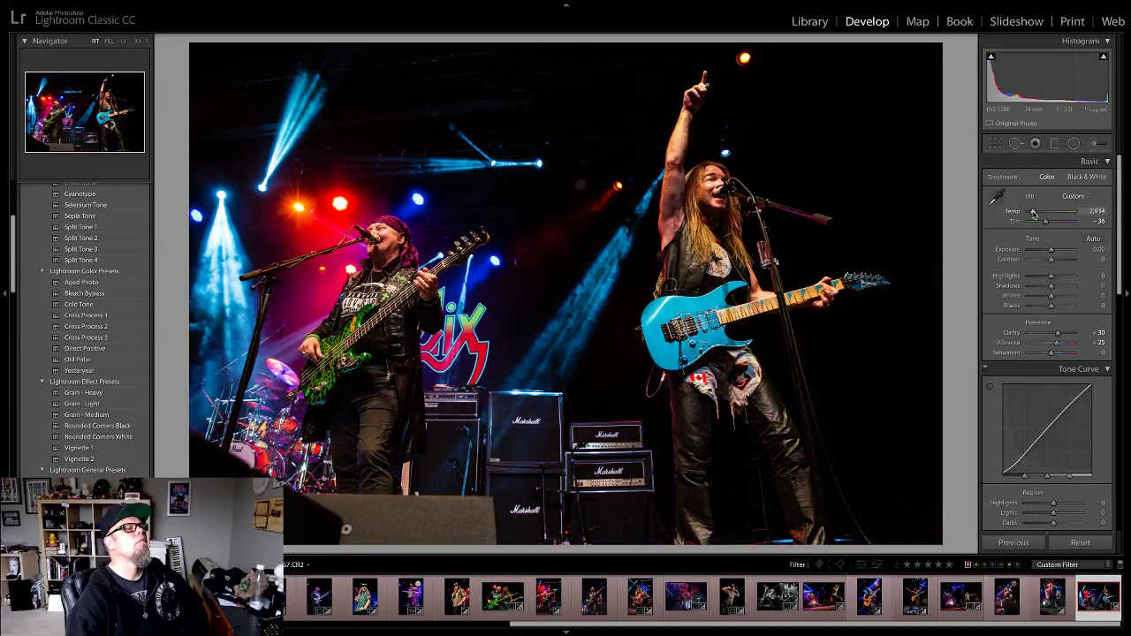
key(z)
key(z)
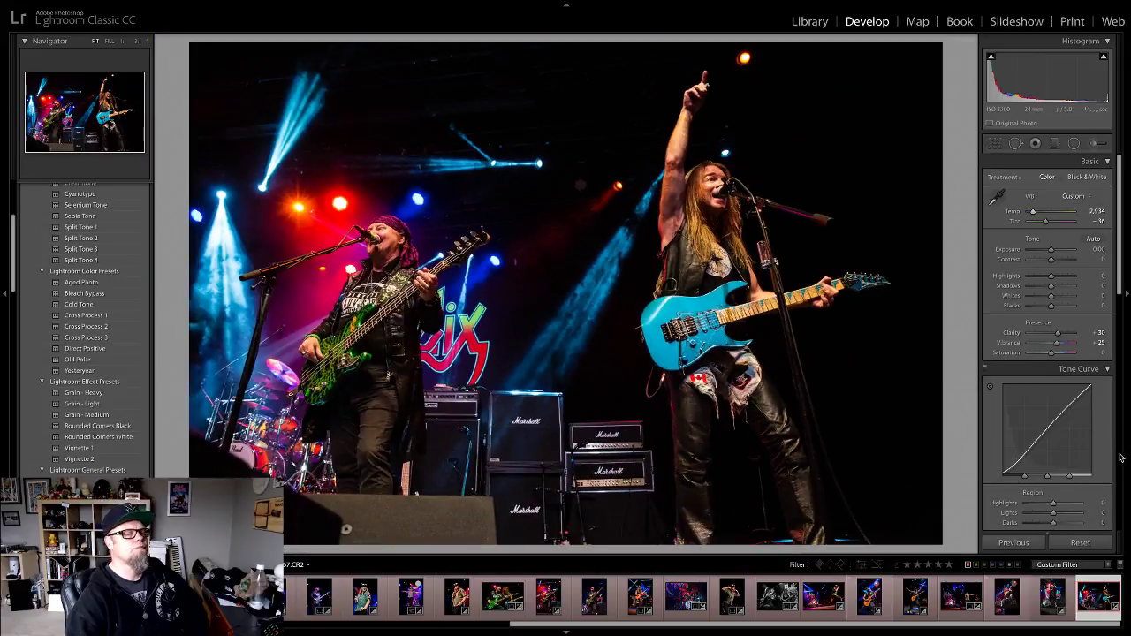
Step: Review the red-labelled photos in reverse order, from the last stage shot to the guitarist with the orange guitar
key(Left)
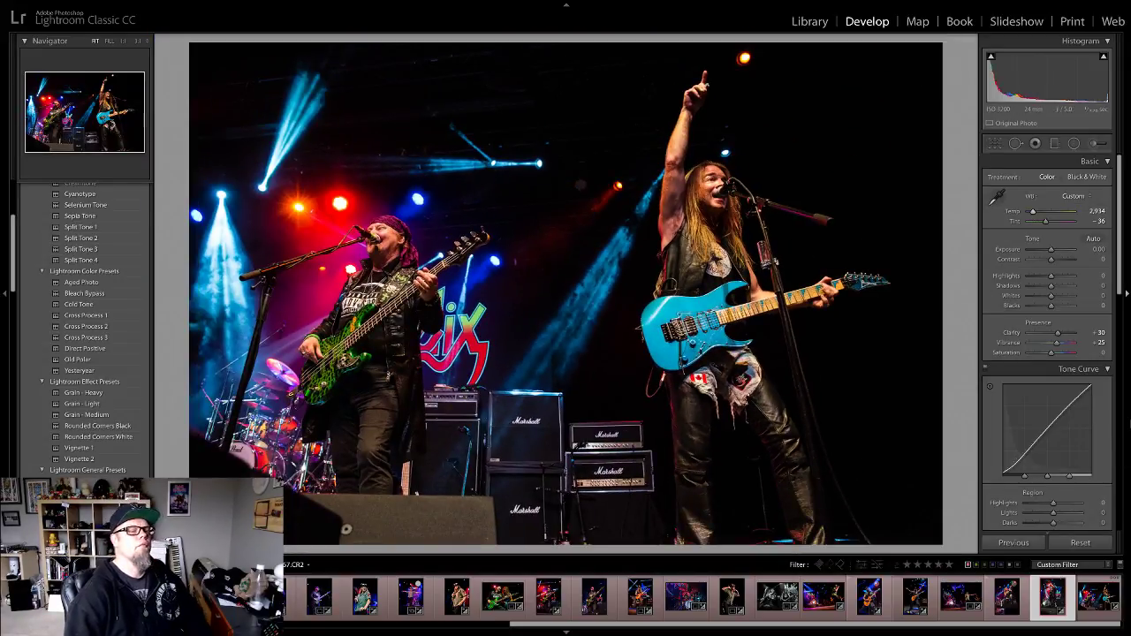
key(Left)
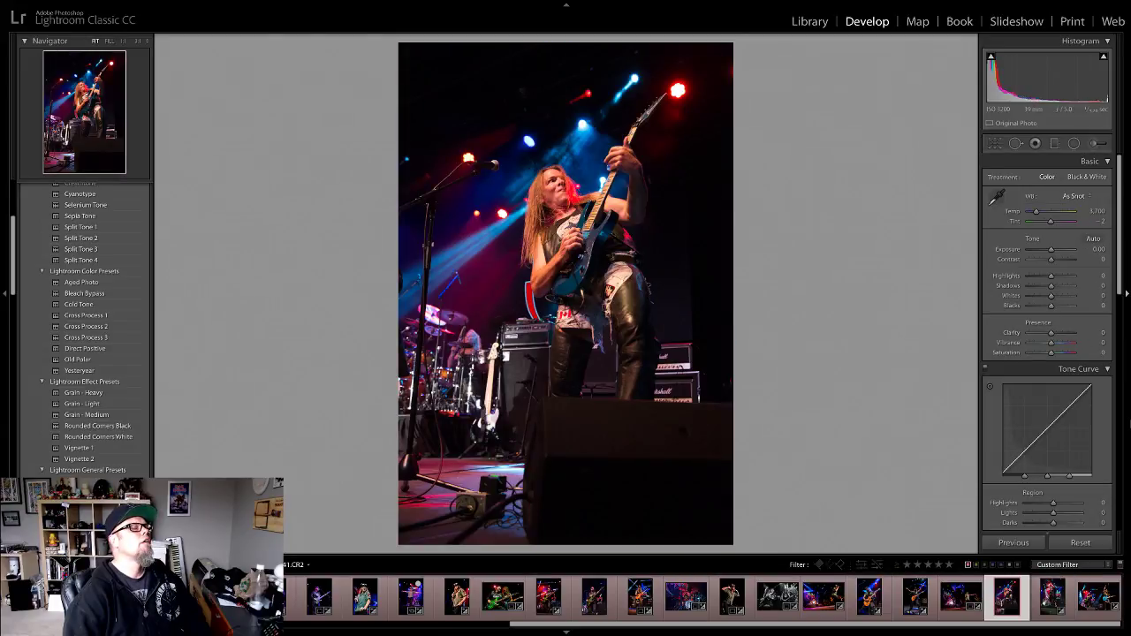
key(Left)
key(Left)
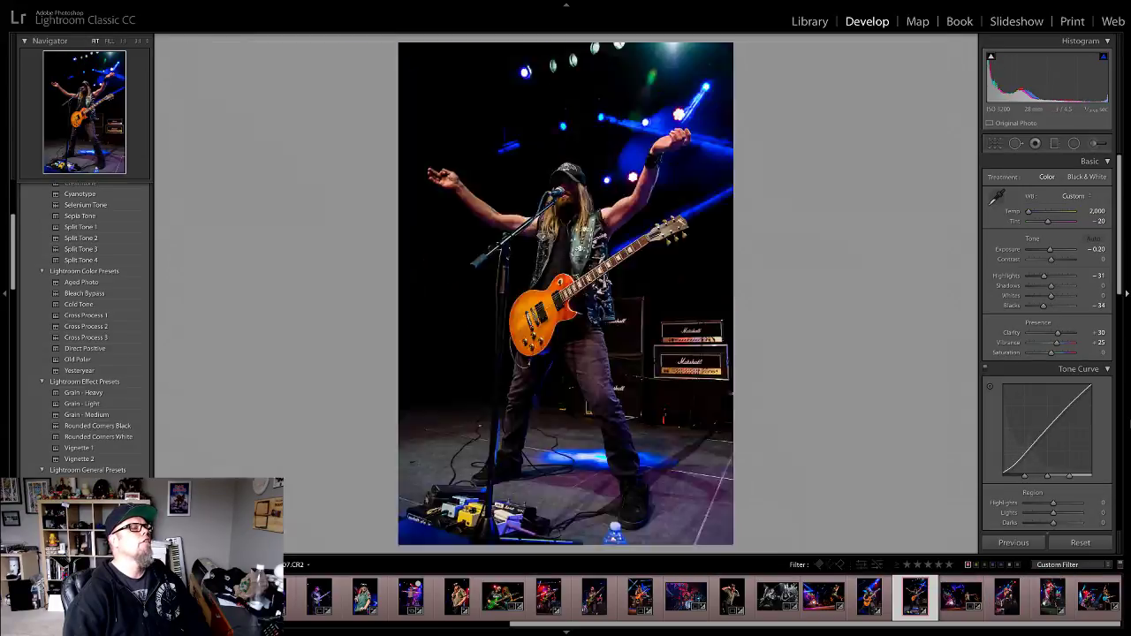
key(Left)
key(Left)
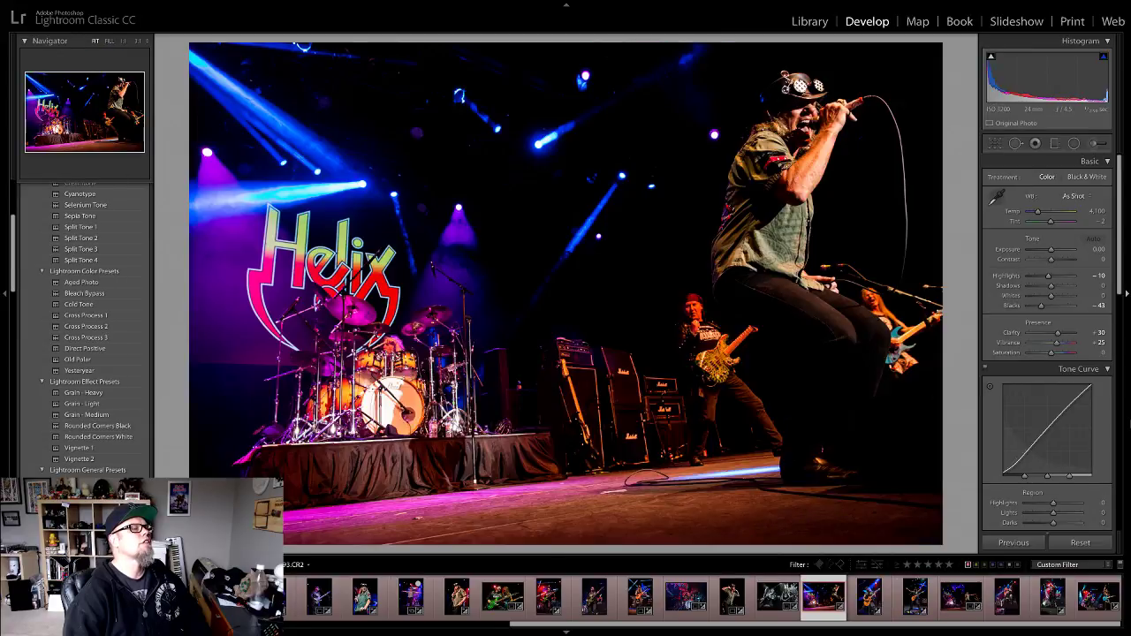
key(Left)
key(Left)
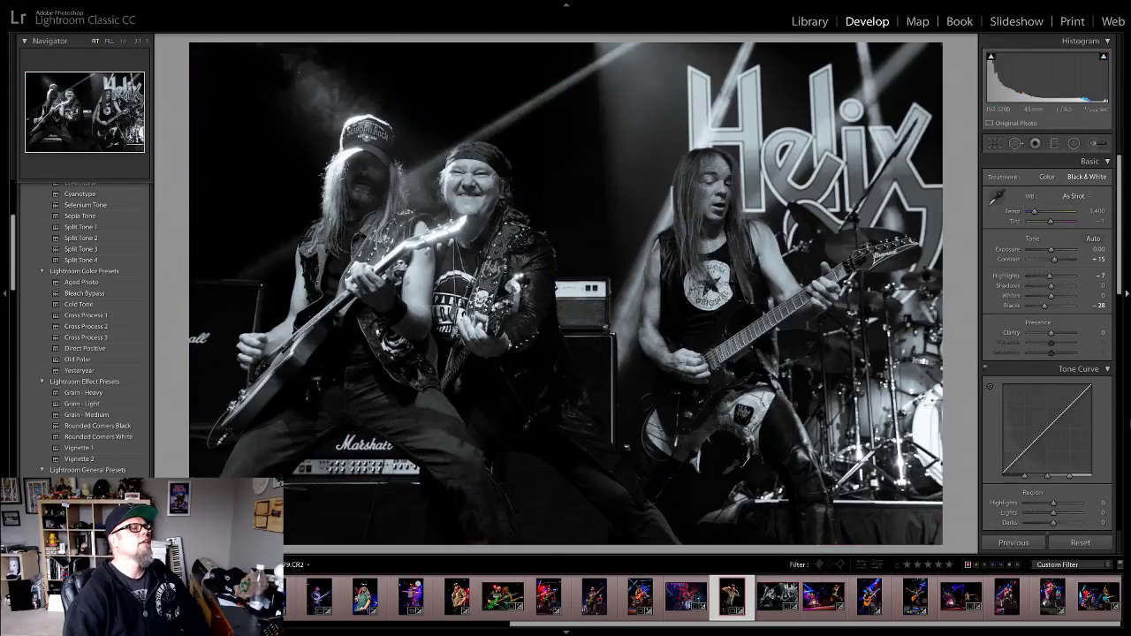
key(Left)
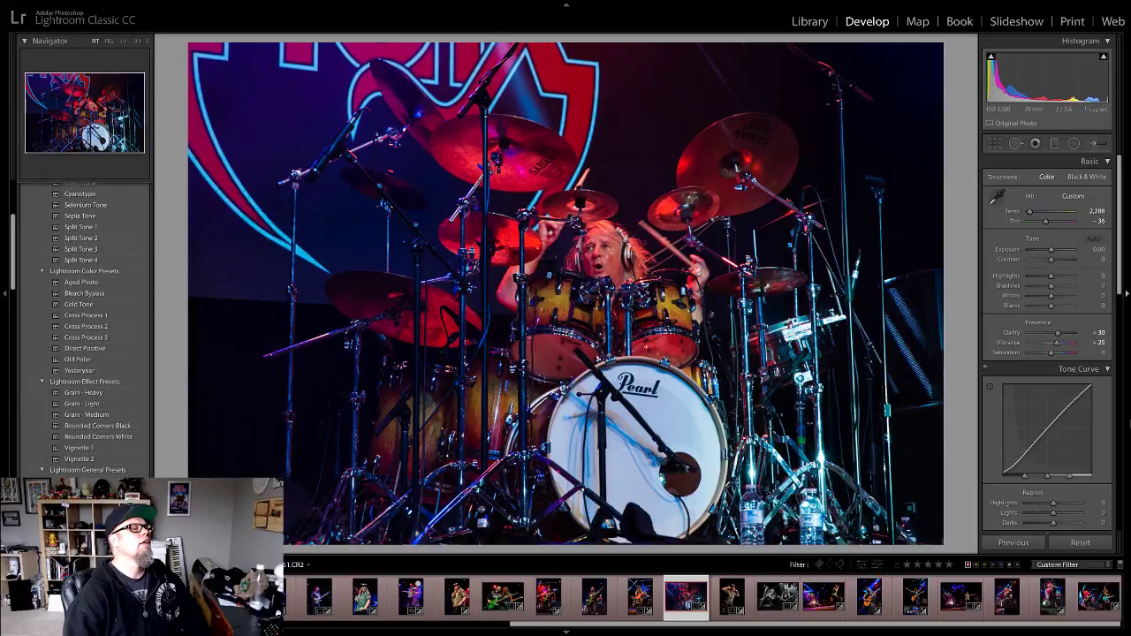
key(Left)
key(Left)
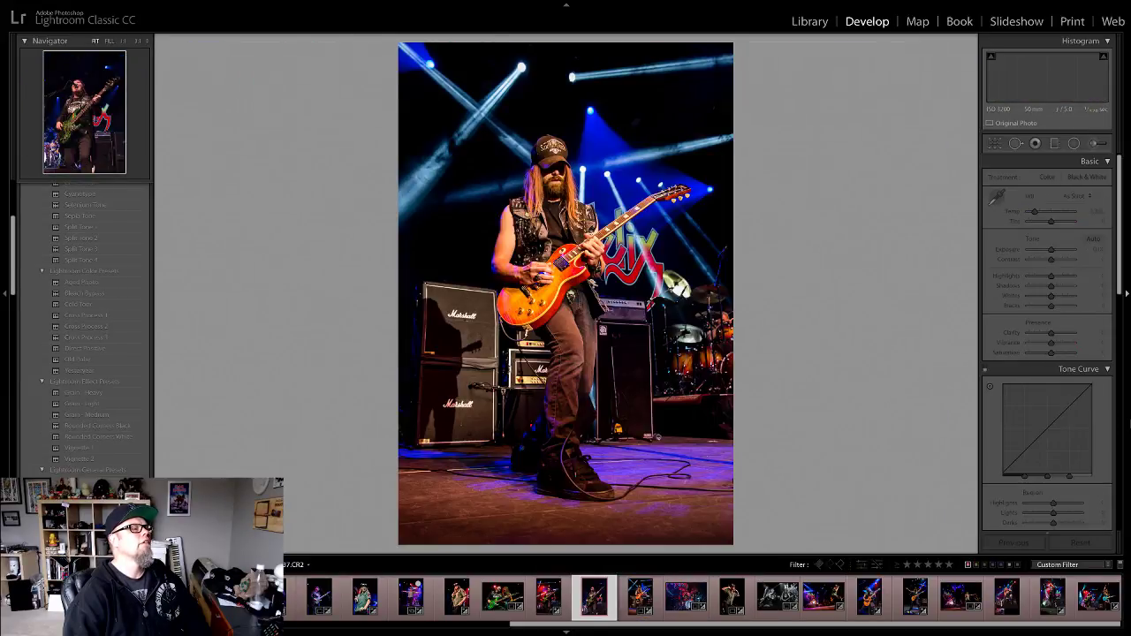
Step: Examine the bassist shots, the bassist-guitarist duo and the green-shirted singer portraits, comparing which belong in the set
key(Left)
key(Left)
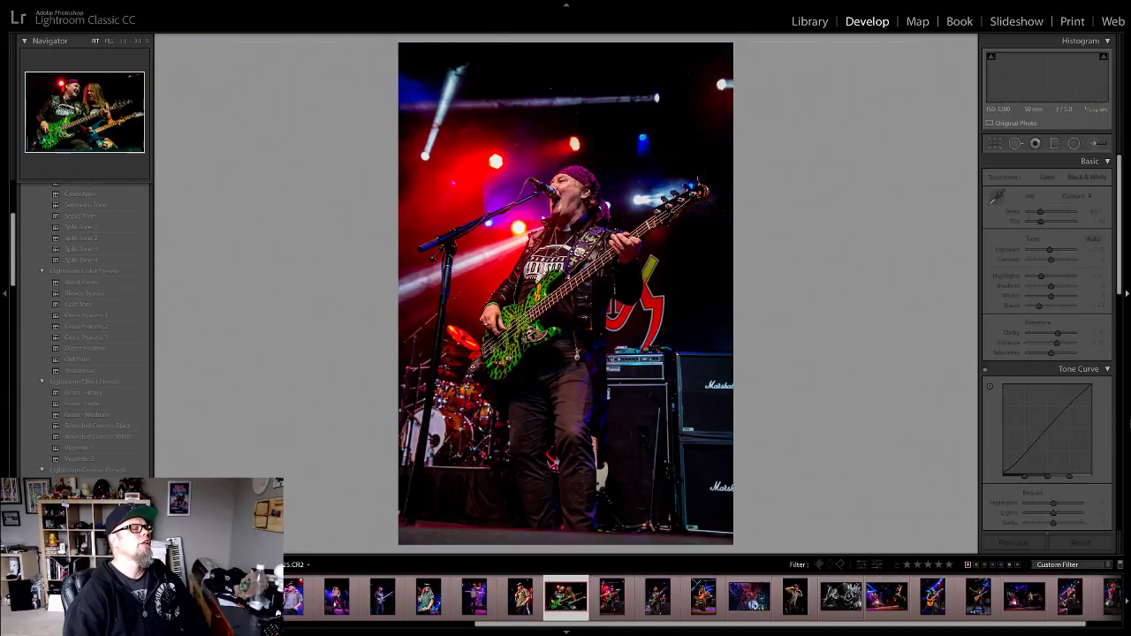
key(Right)
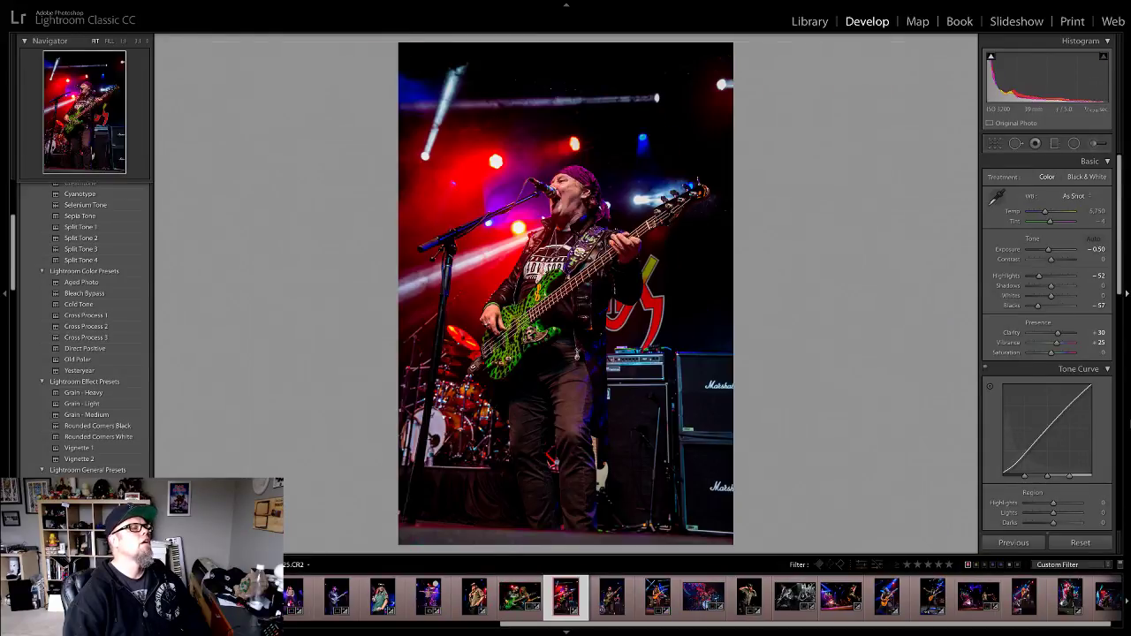
key(Left)
key(Left)
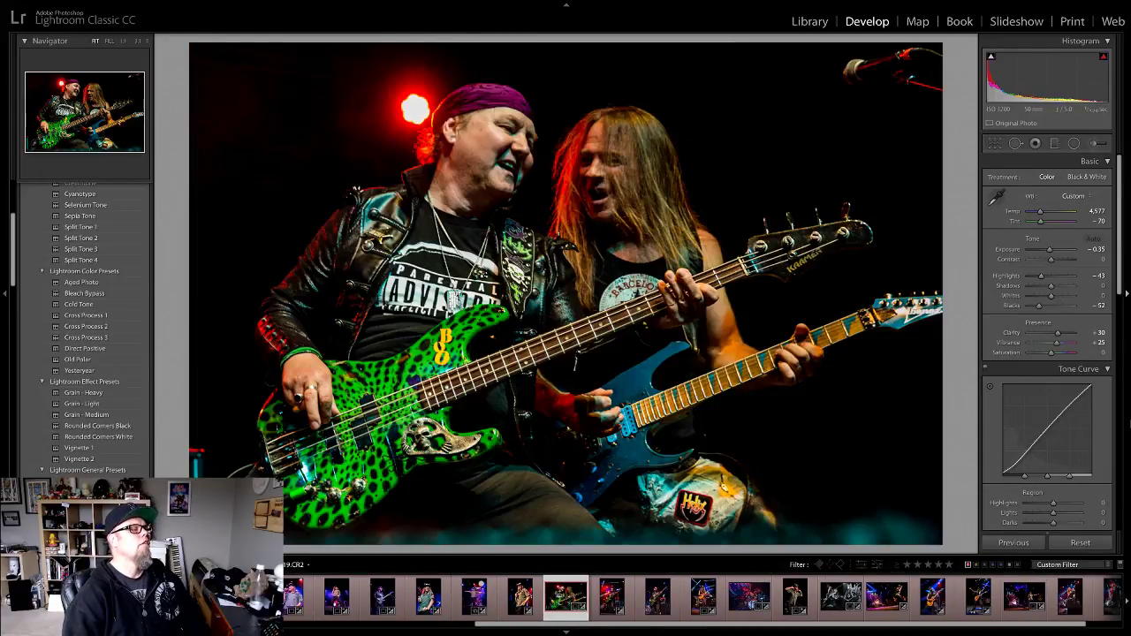
key(Left)
key(Left)
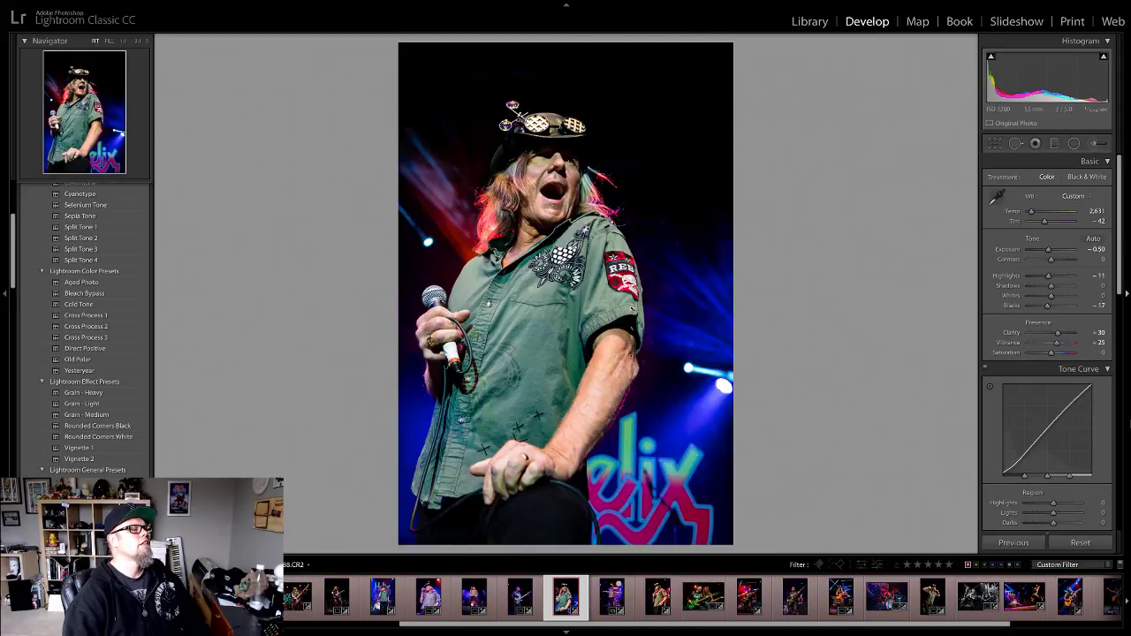
key(Left)
Step: Check the singer in purple light, and remove the red label from the photo of the bassist in sunglasses
key(Left)
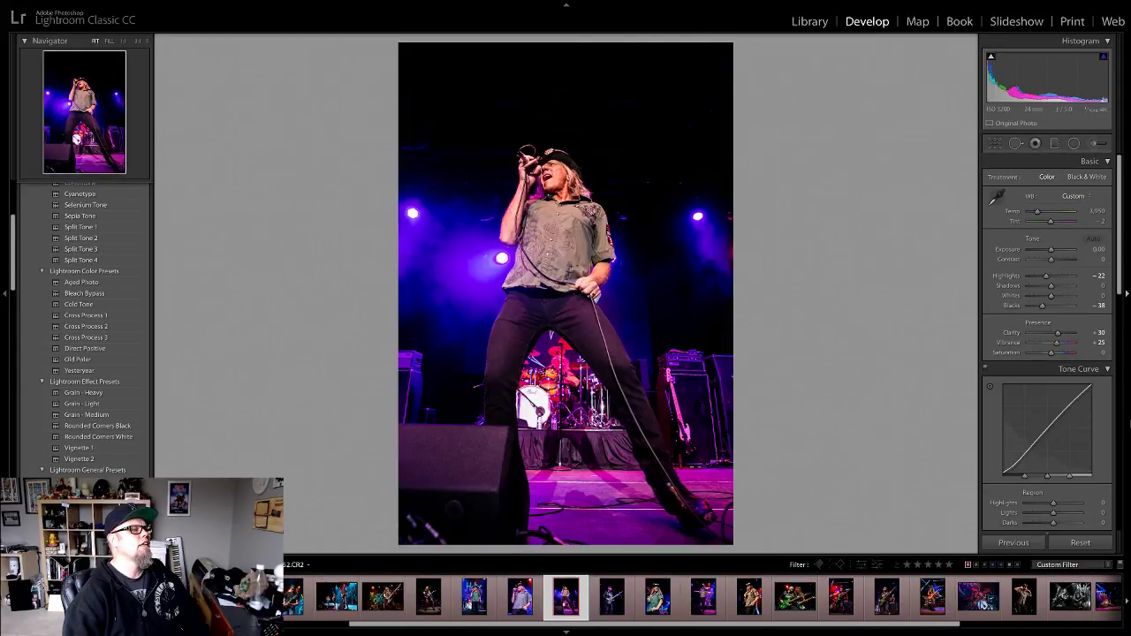
key(Right)
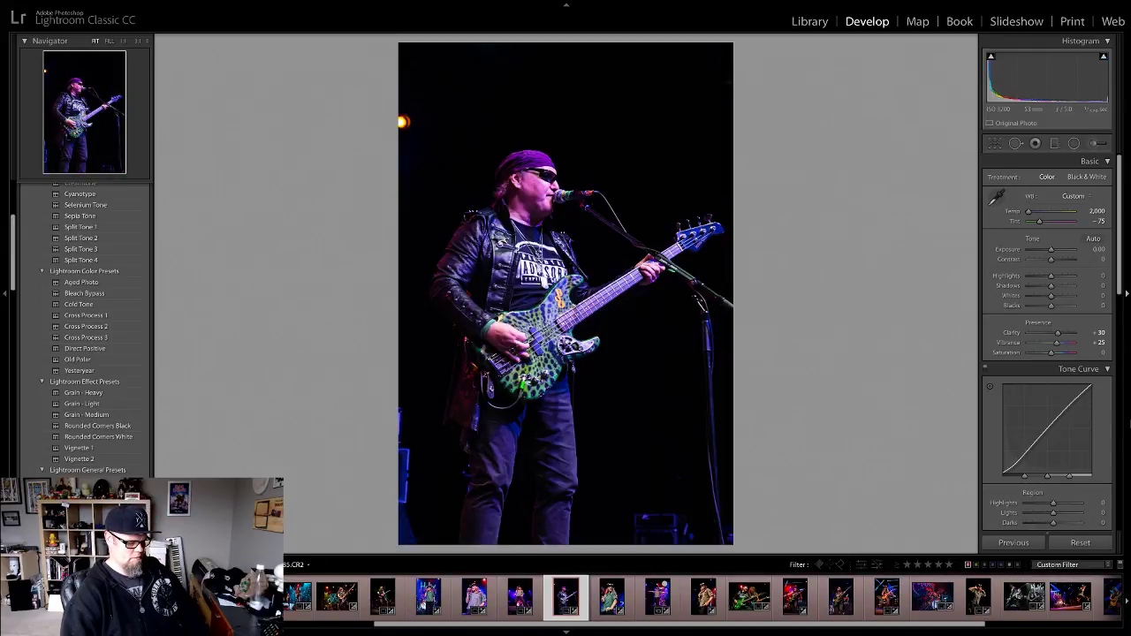
key(Right)
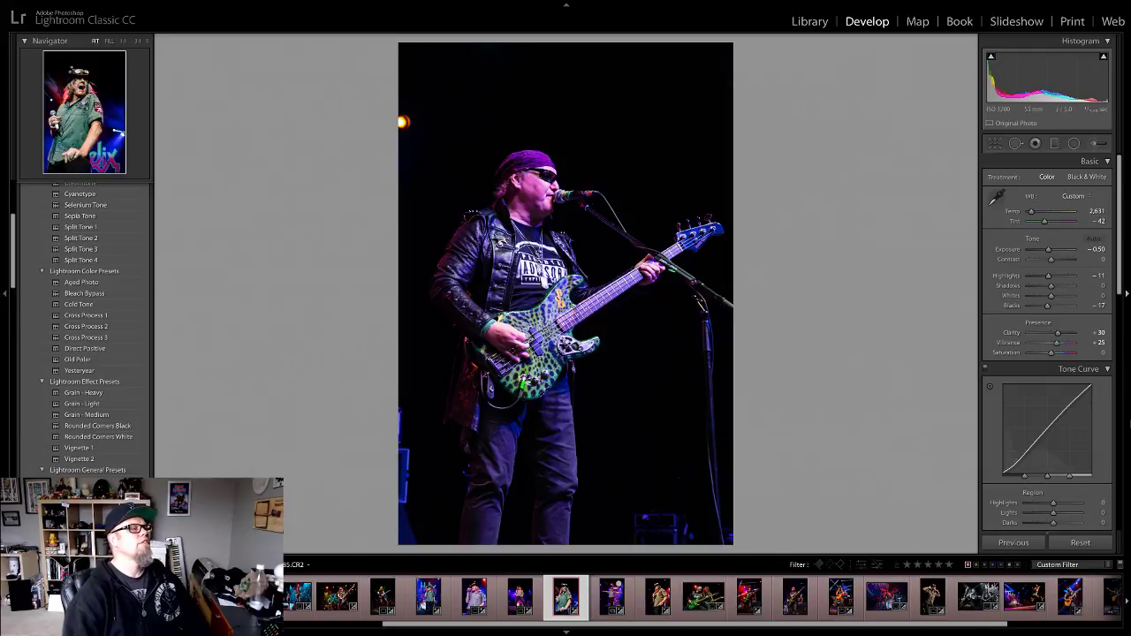
Step: Compare the singer's profile portrait with his shot before the Helix logo and the neighbouring guitarist photos
key(Right)
key(Right)
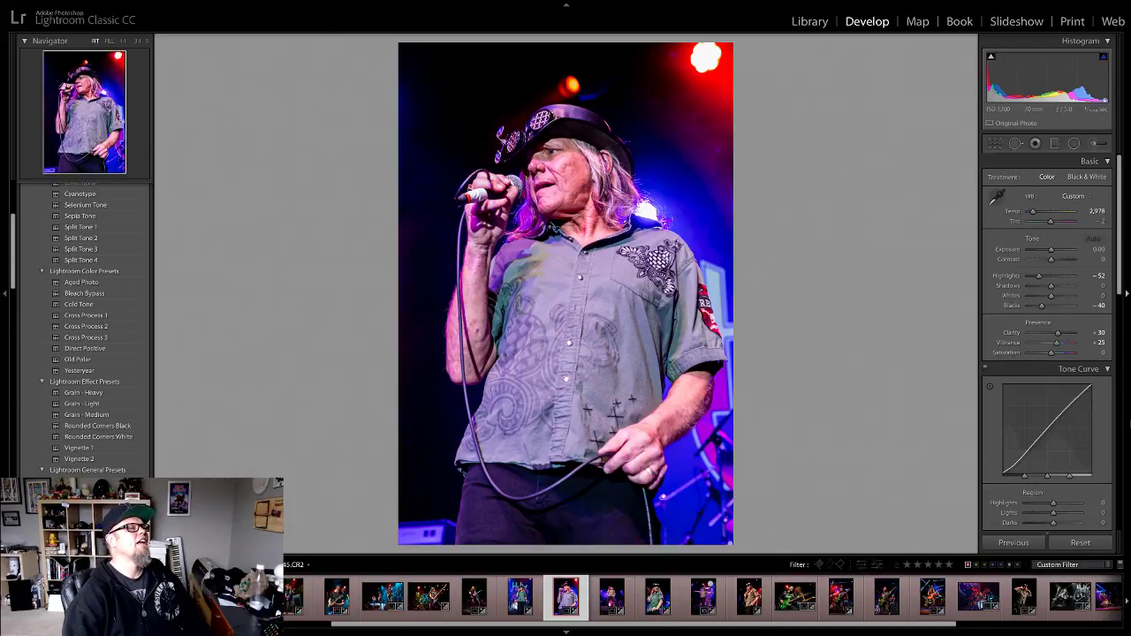
key(Right)
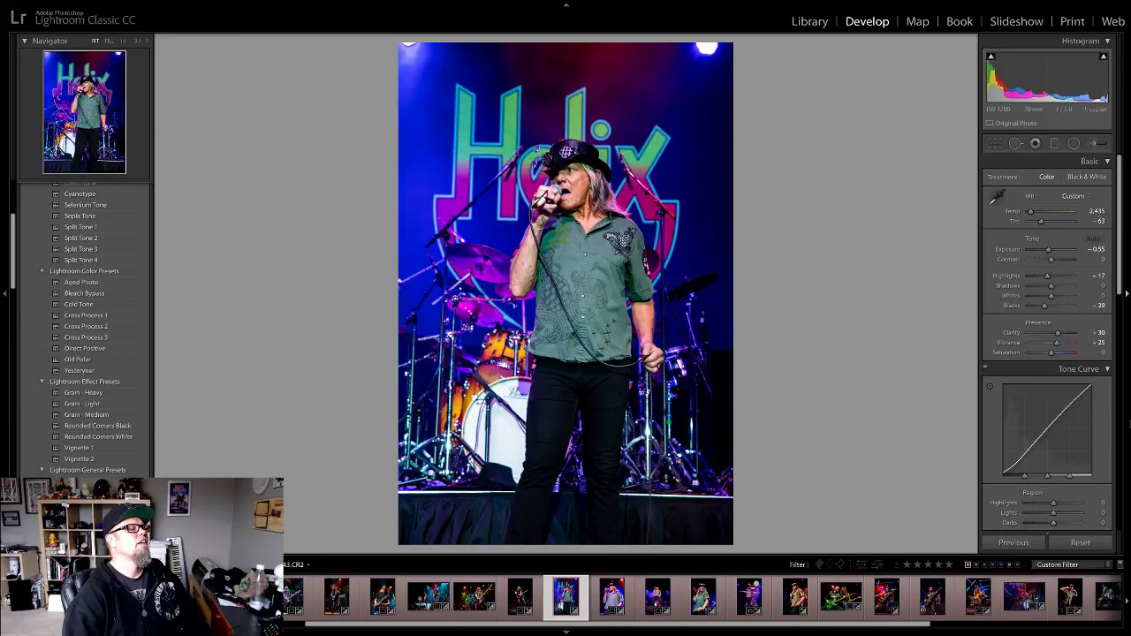
key(Right)
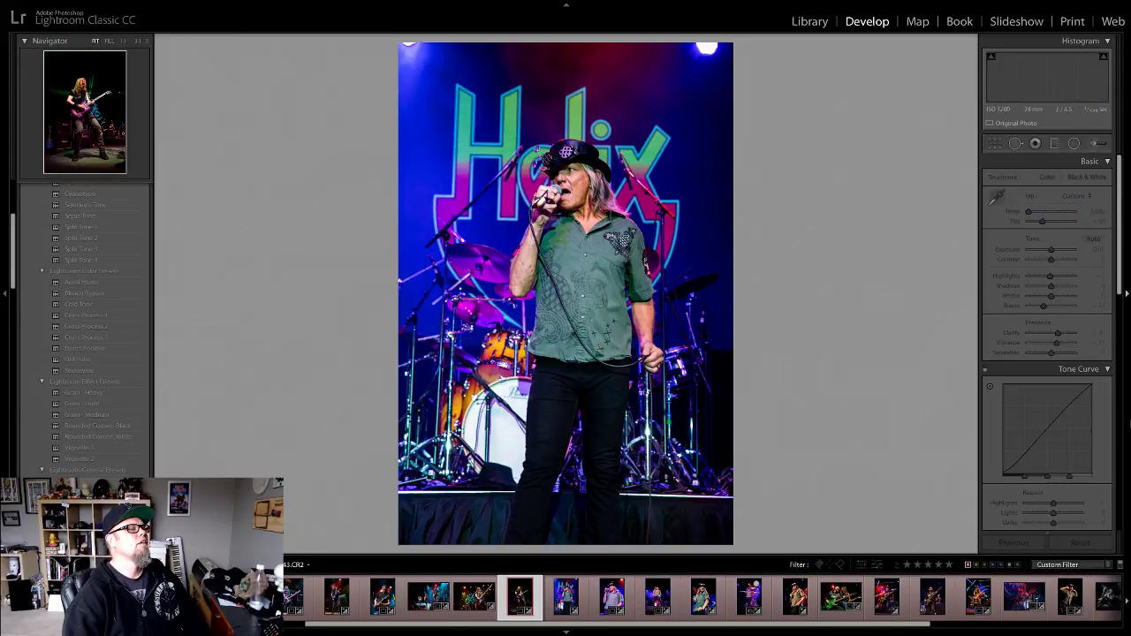
key(Right)
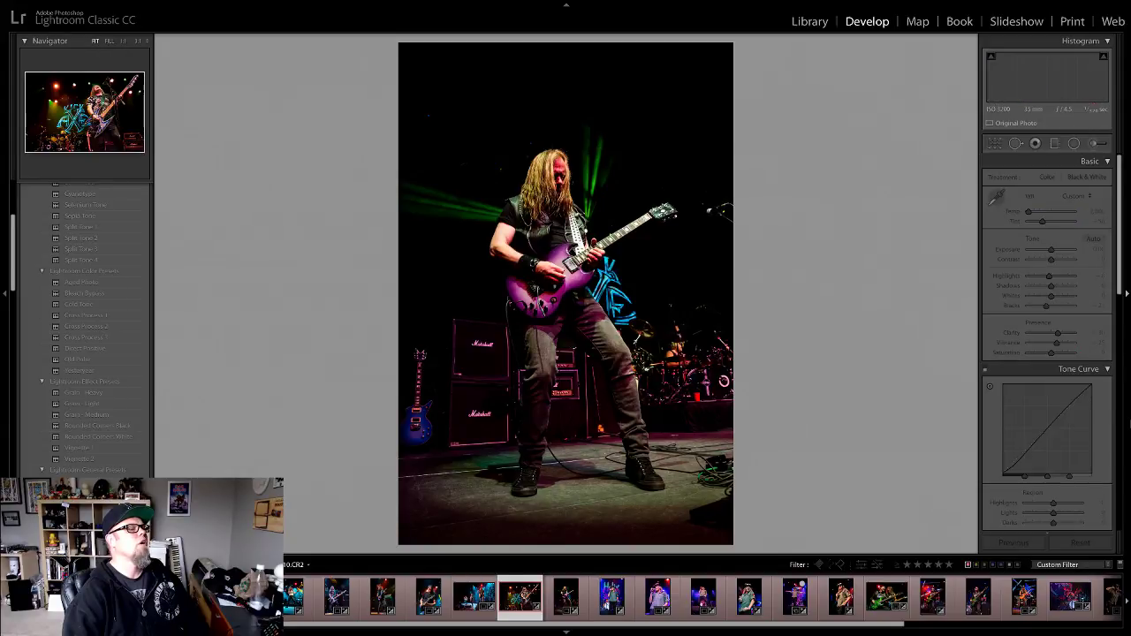
key(Right)
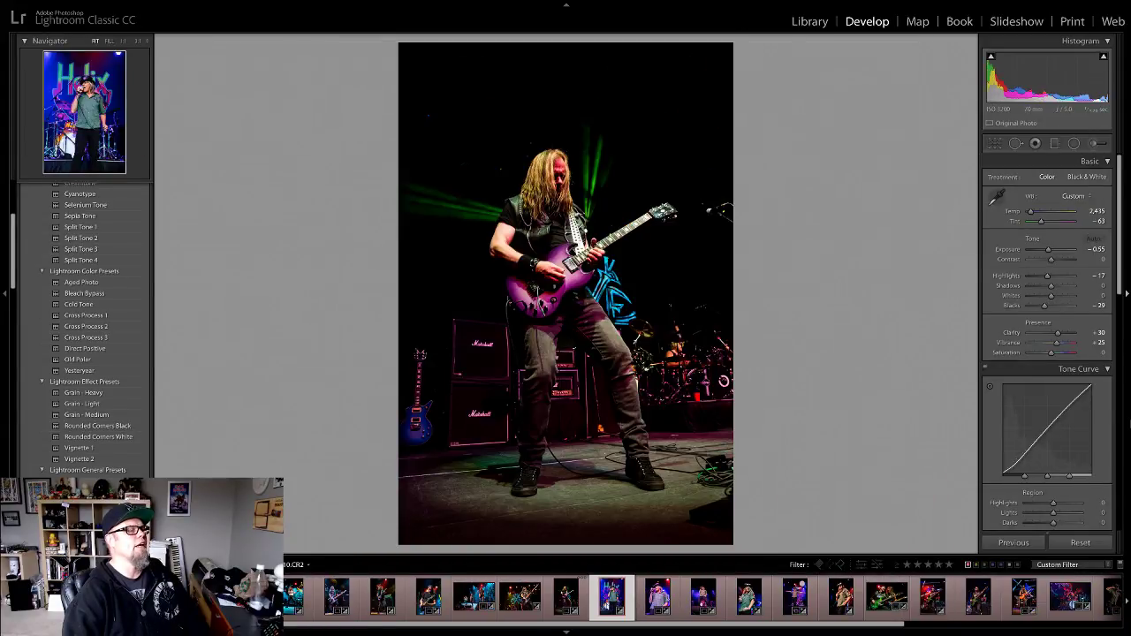
key(Right)
key(Right)
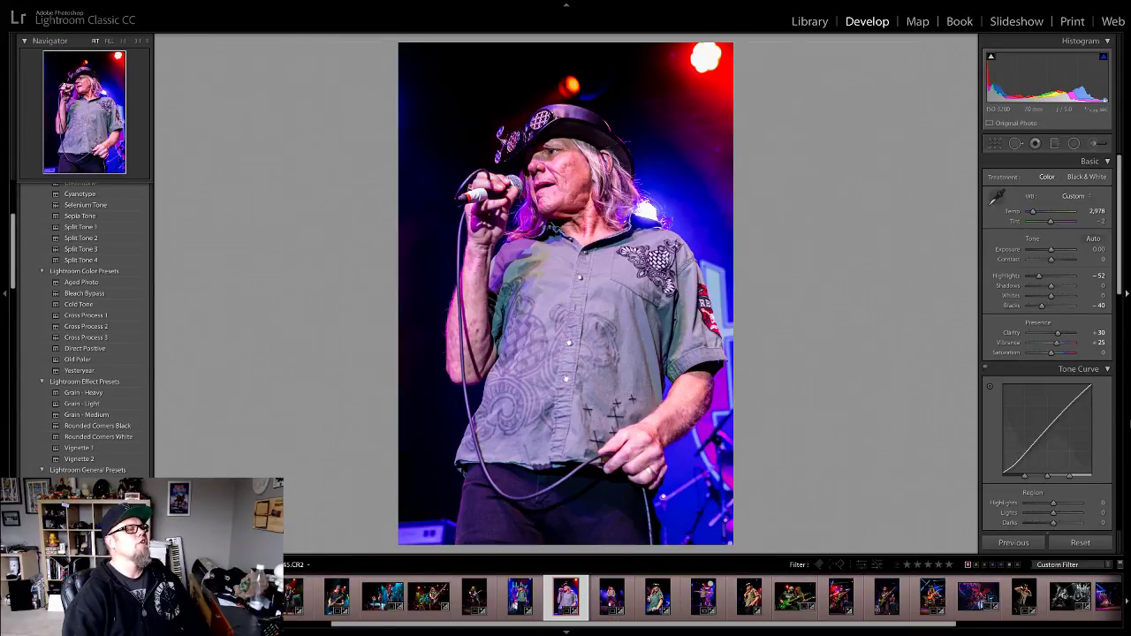
Step: Review the singer photos in sequence up to the bassist-guitarist duo, and re-examine the singer's profile portrait
key(Right)
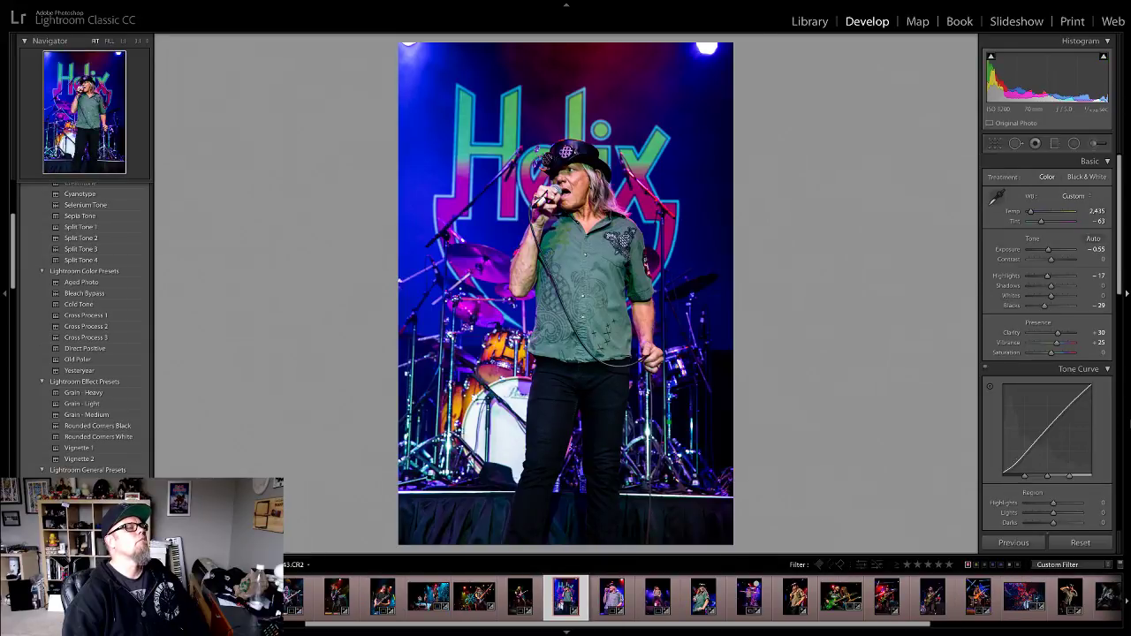
key(Right)
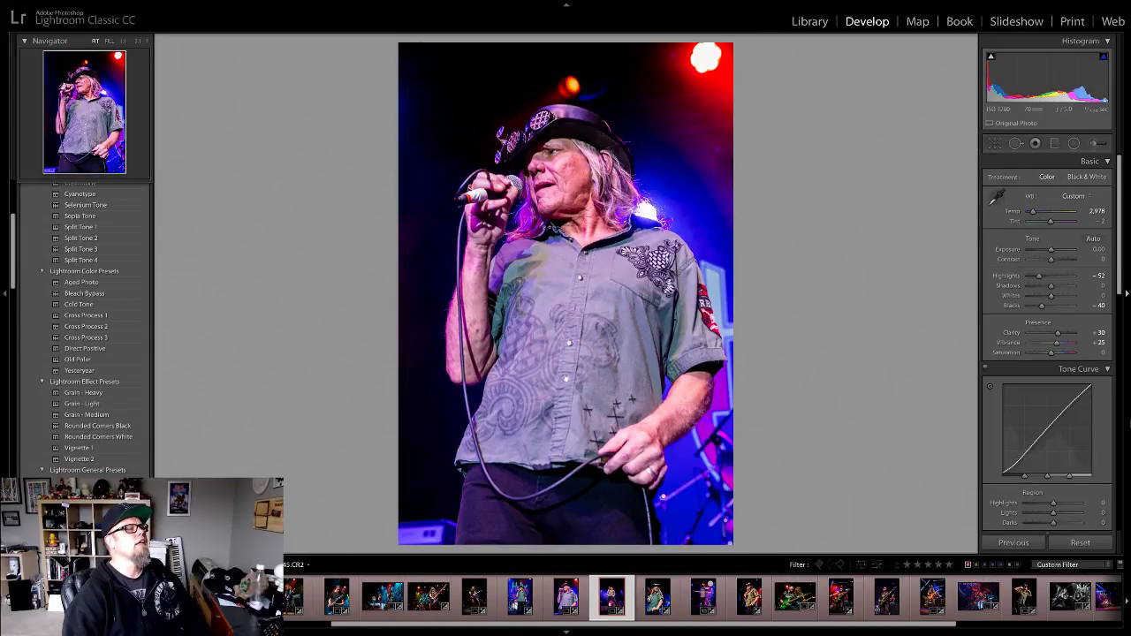
key(Right)
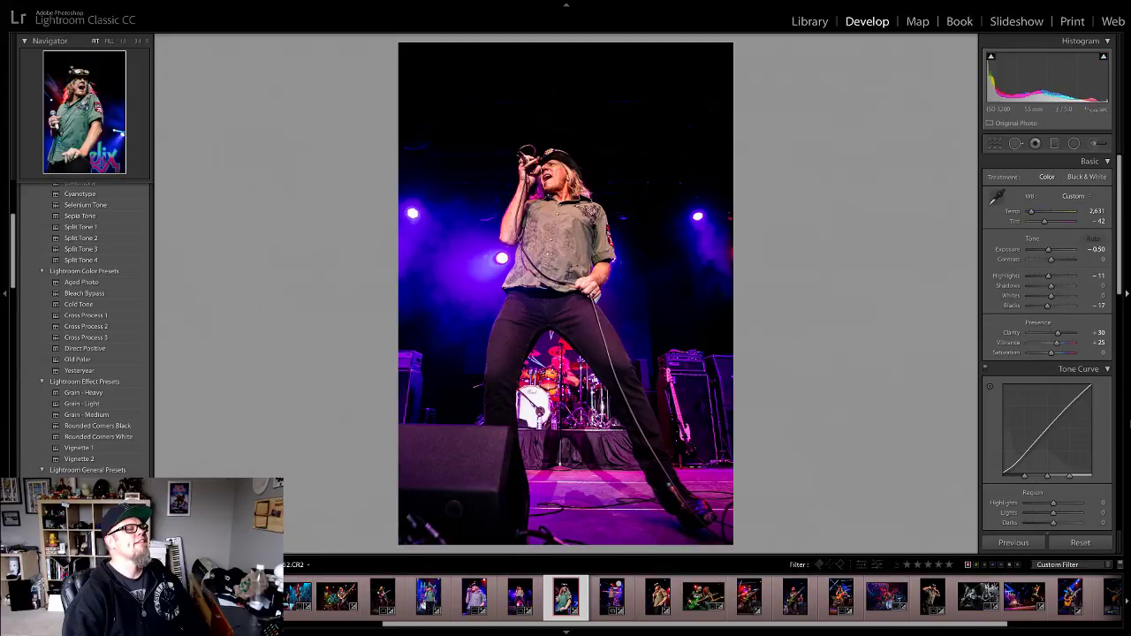
key(Right)
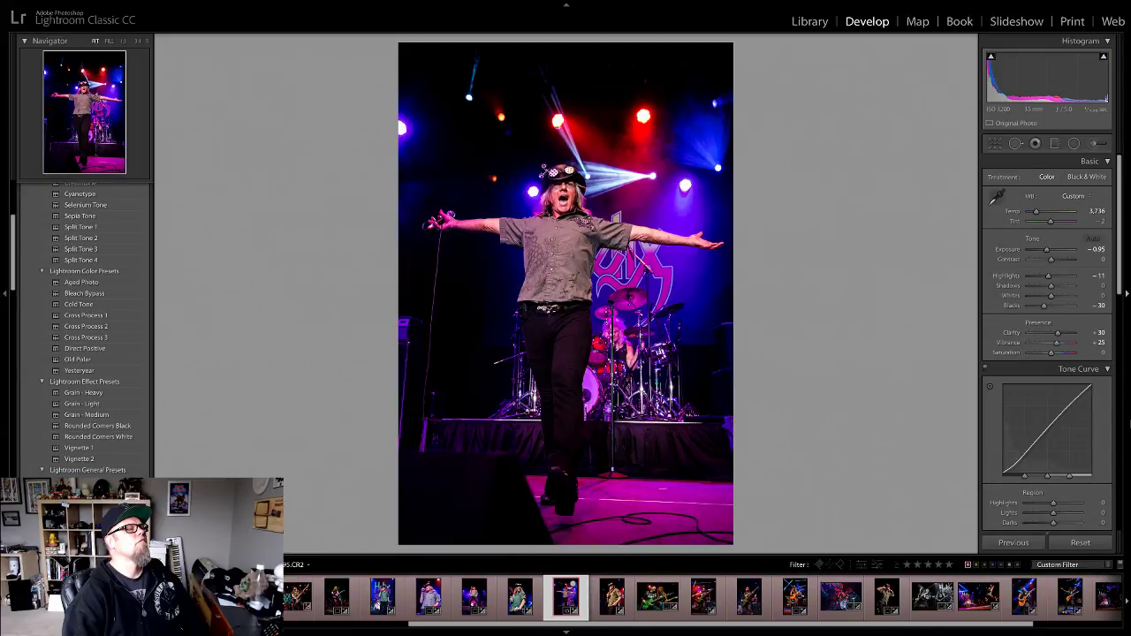
key(Right)
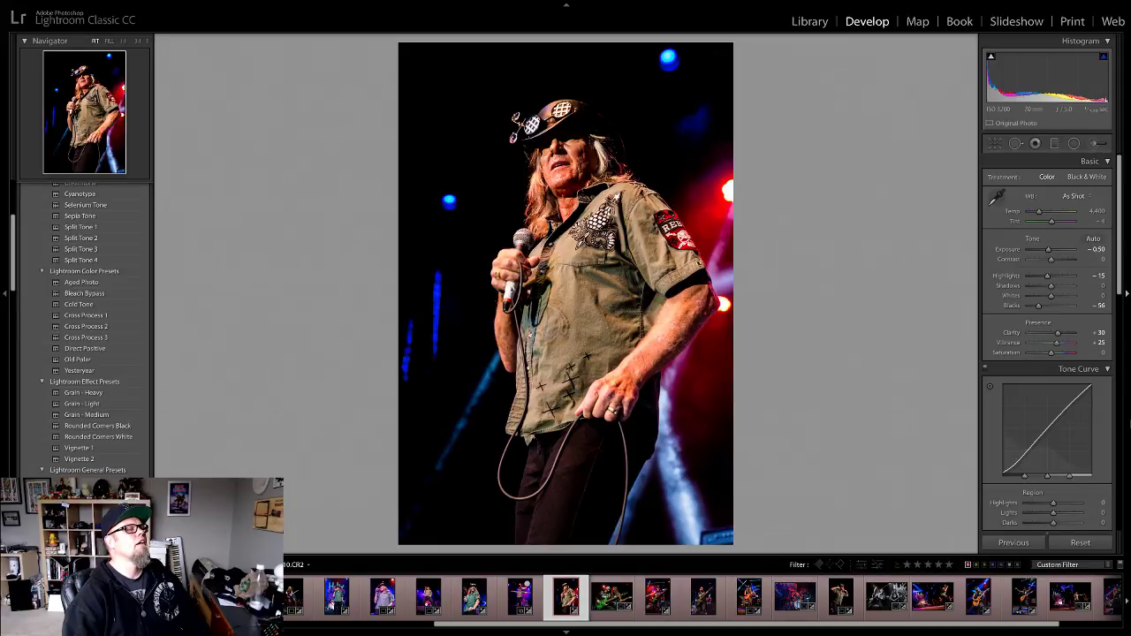
key(Right)
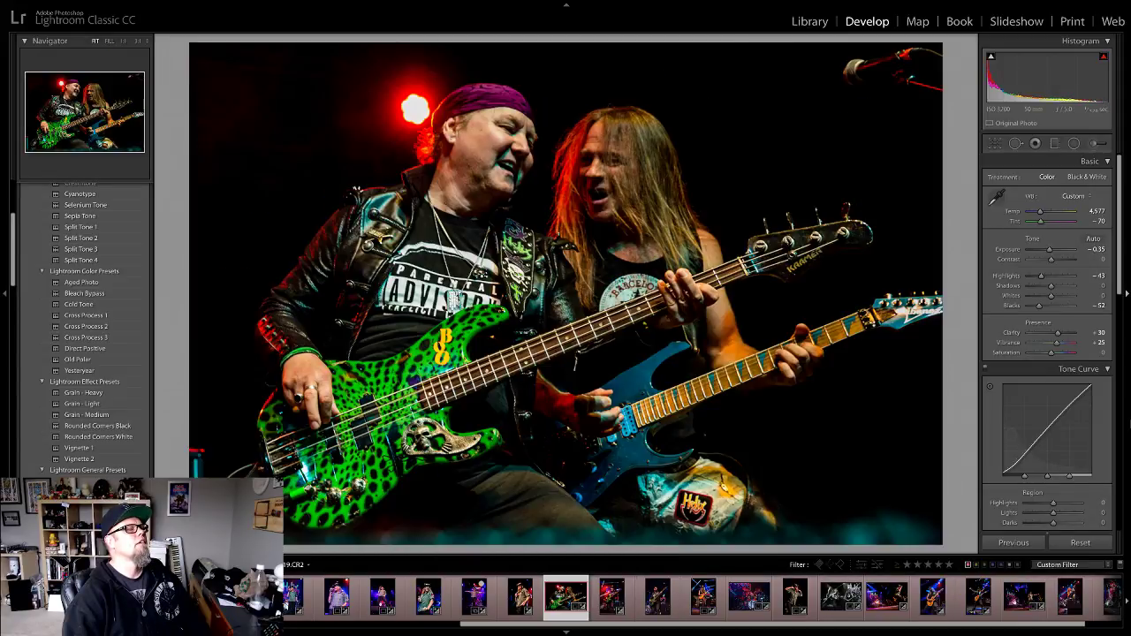
key(Right)
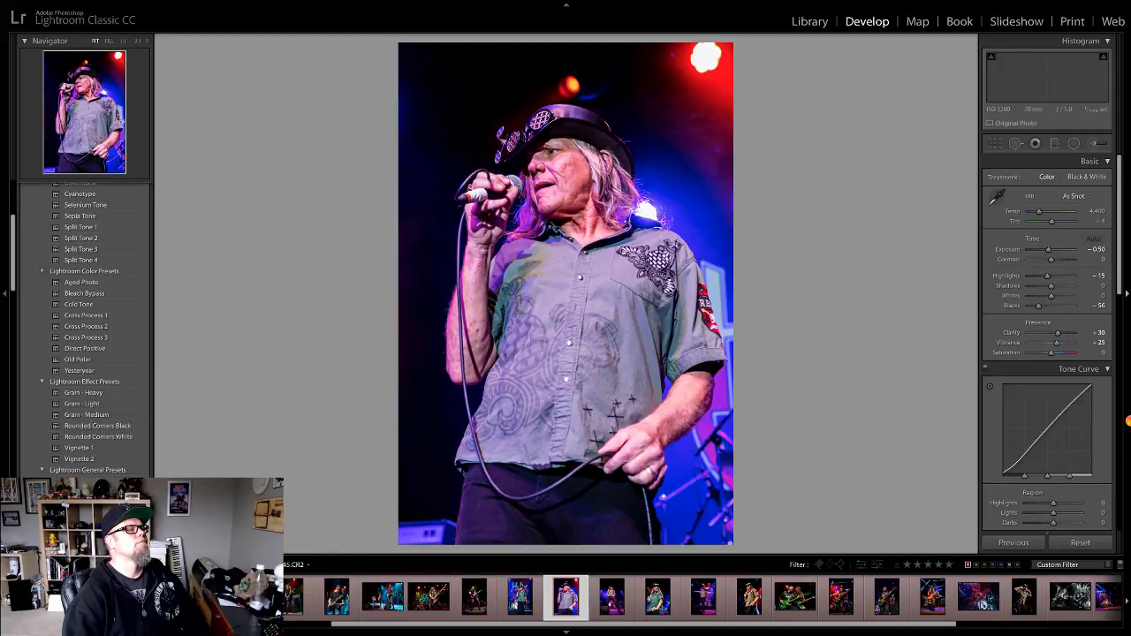
Step: Return to the photo of the singer standing before the full Helix logo and remove its red label
key(Left)
key(Left)
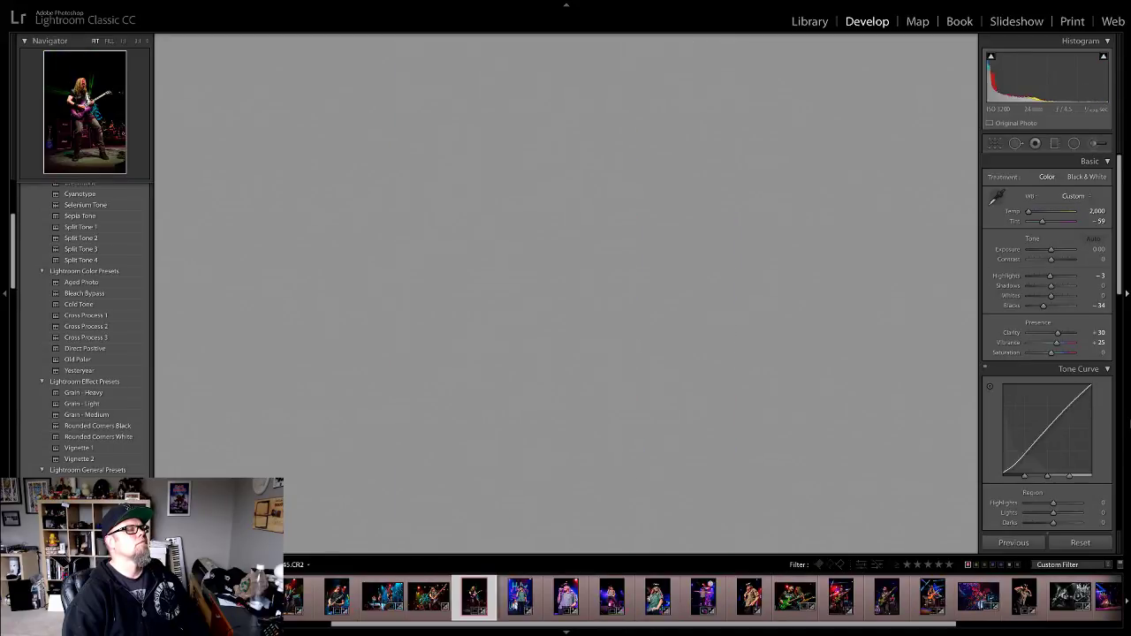
key(Right)
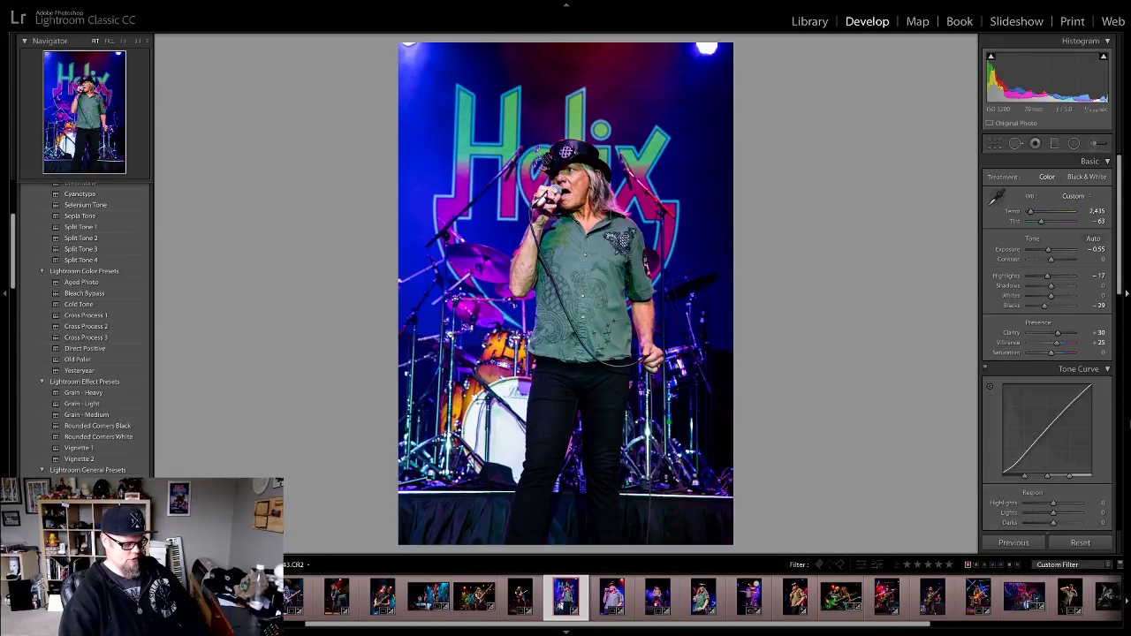
key(Right)
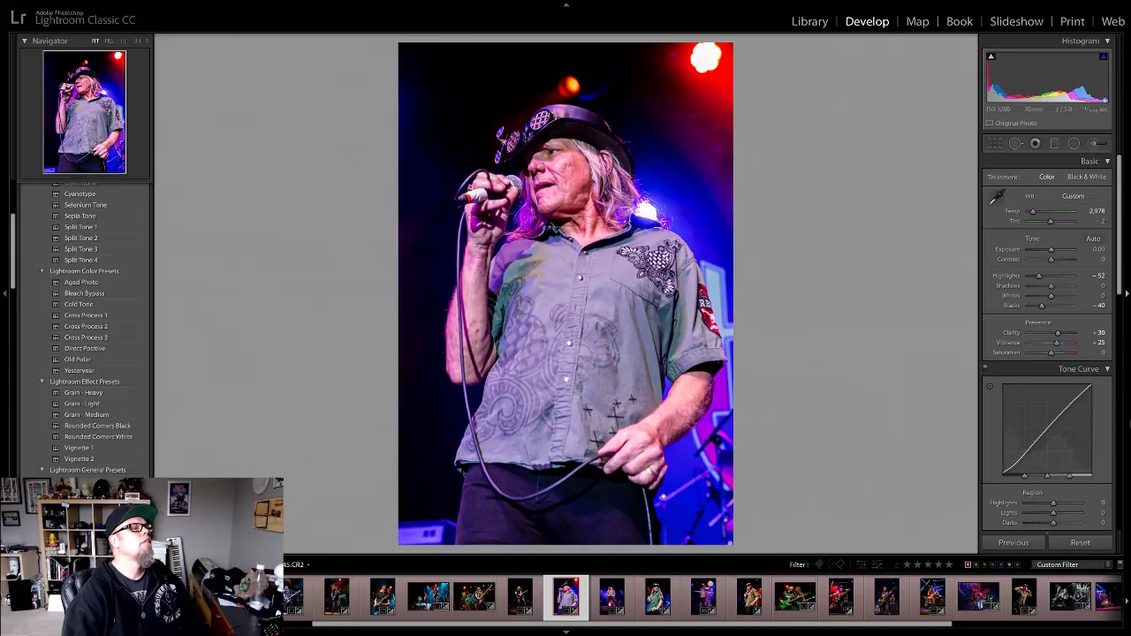
Step: Review the remaining photos from the singer in purple light onward to the unedited bassist beside the Helix logo
key(Right)
key(Right)
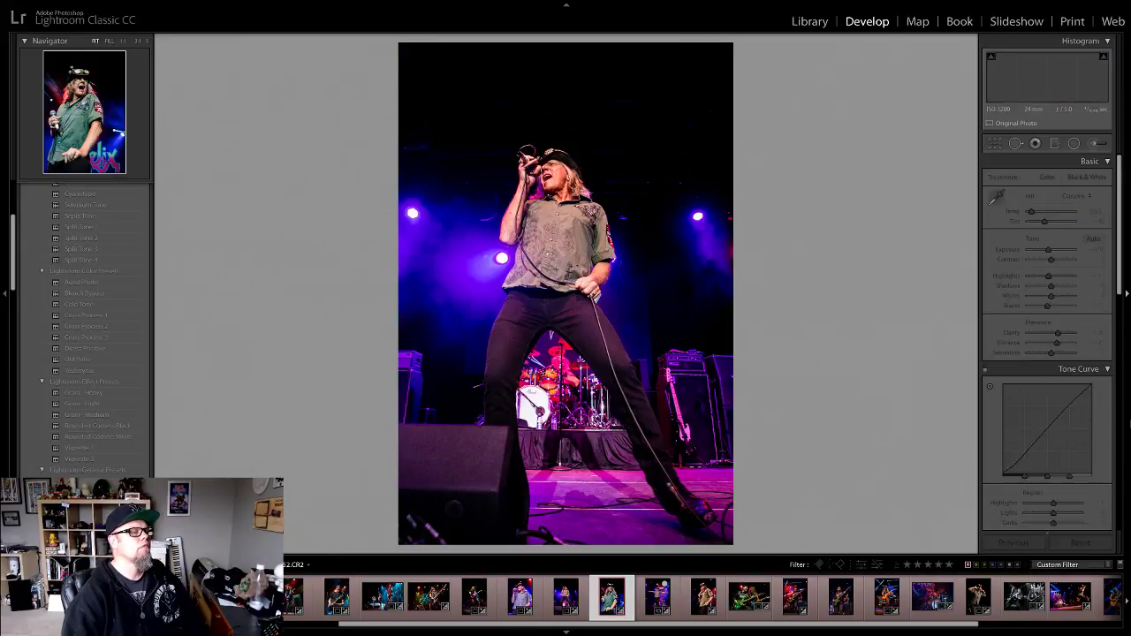
key(Right)
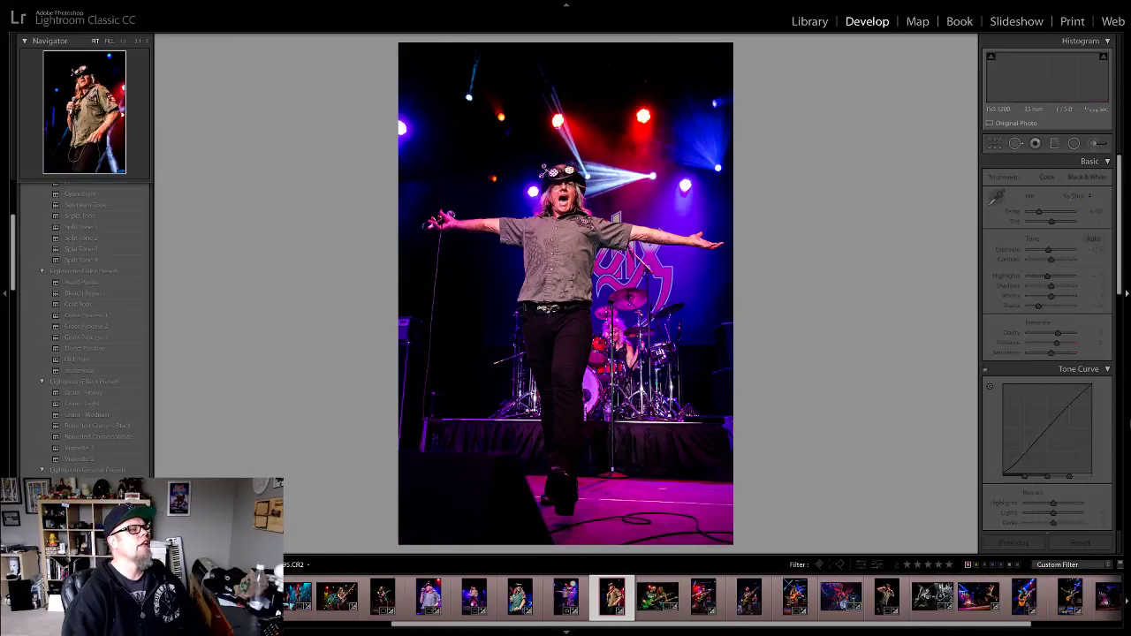
key(Right)
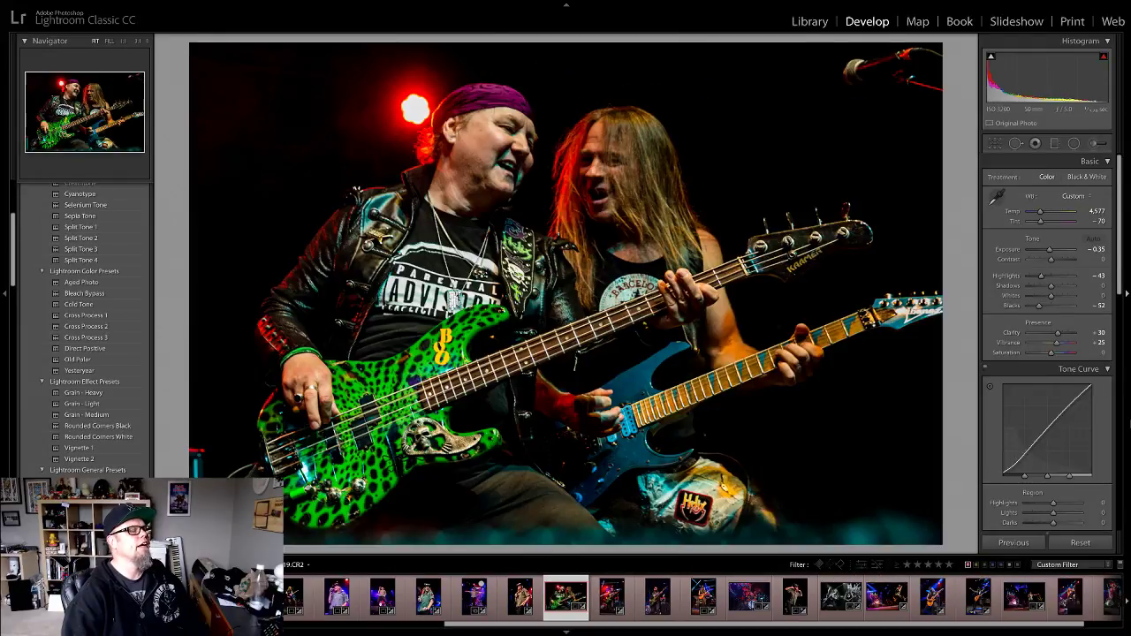
key(Right)
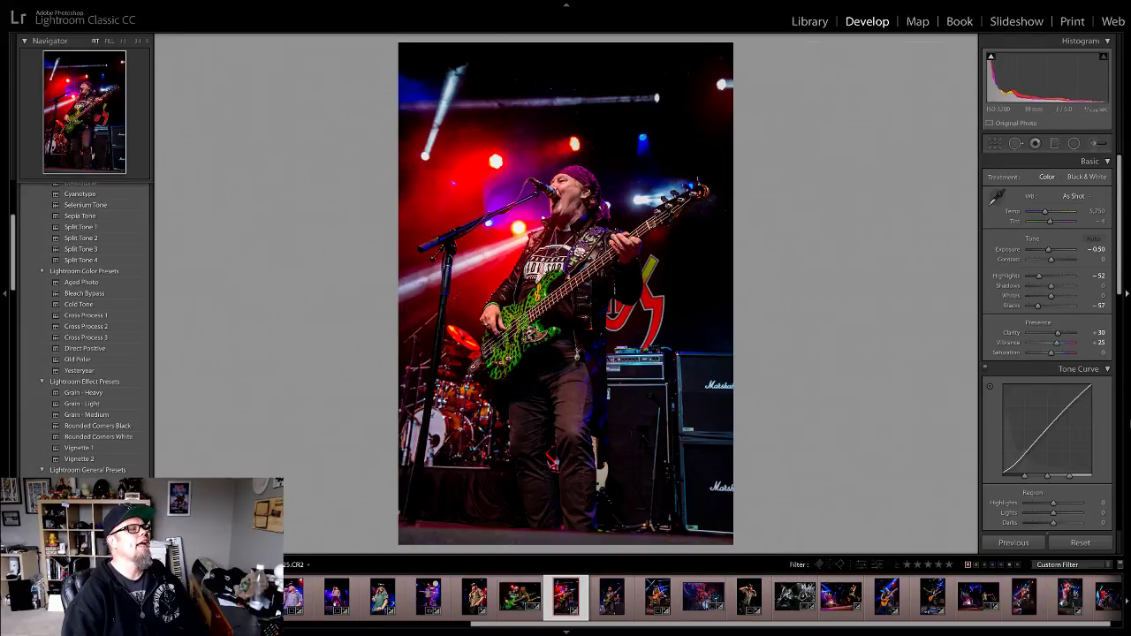
key(Right)
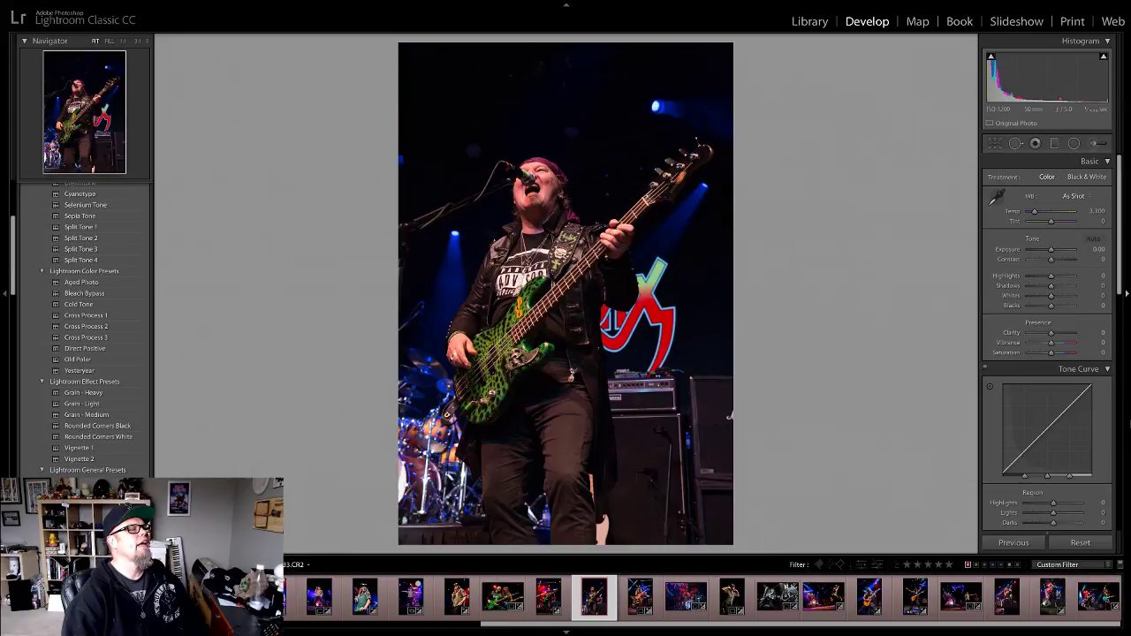
Step: Remove the red labels from the unedited bassist beside the Helix logo and the black-and-white photo of three guitarists
key(Right)
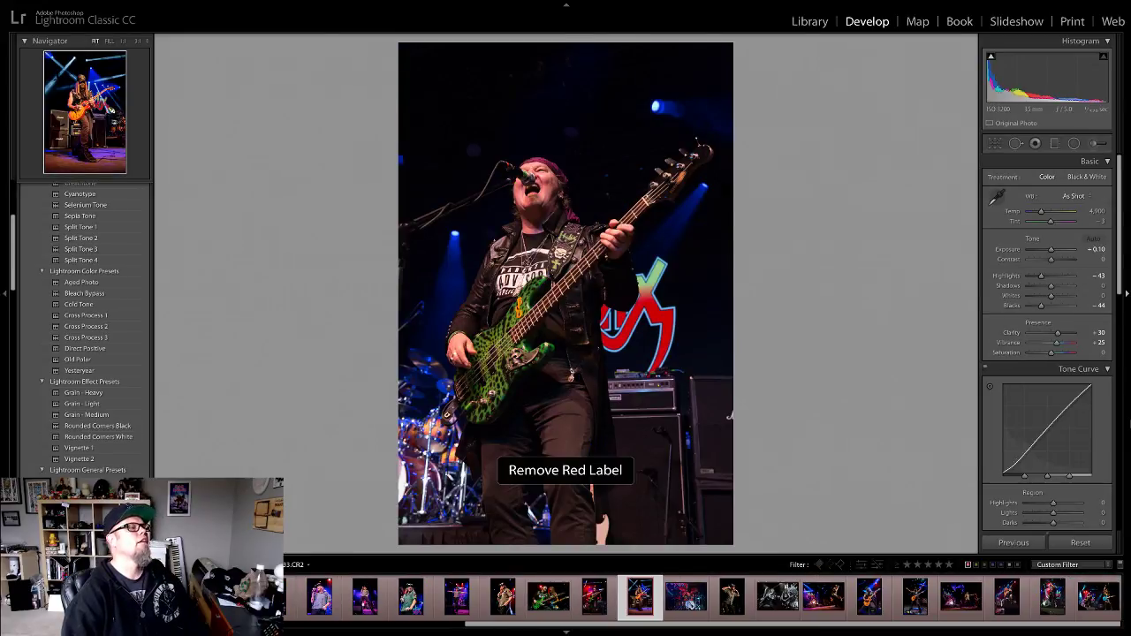
key(Right)
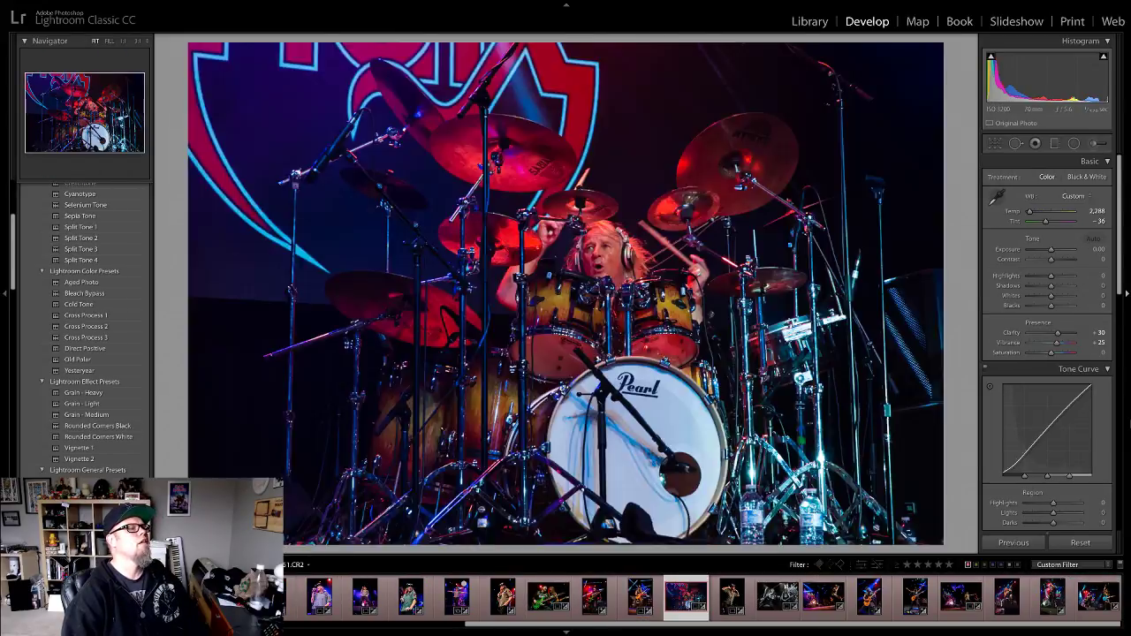
key(Right)
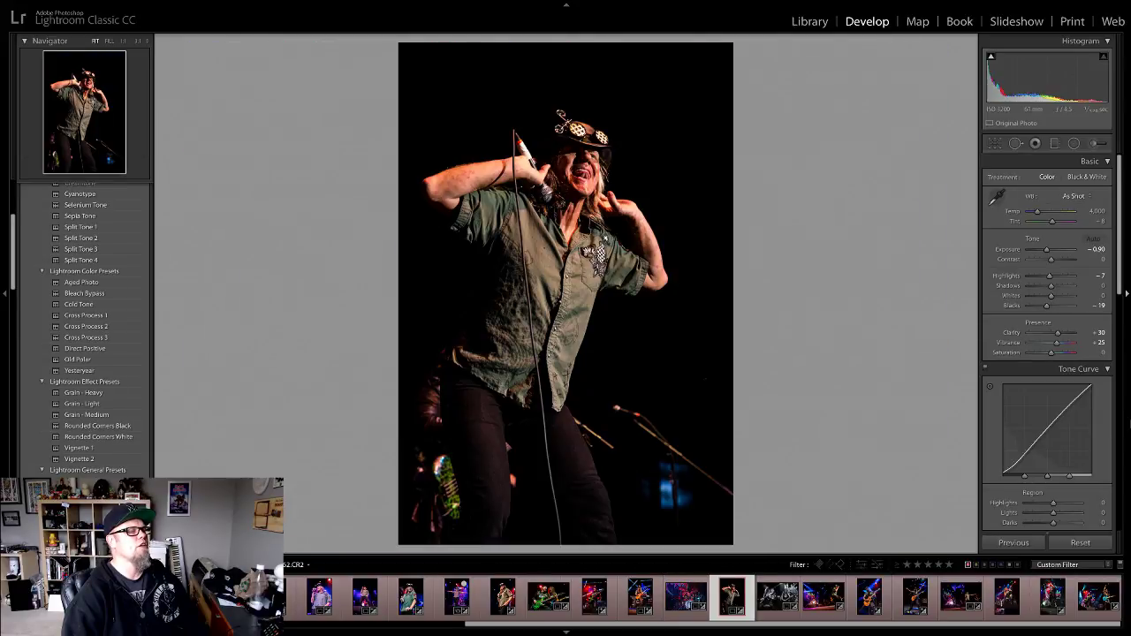
key(Right)
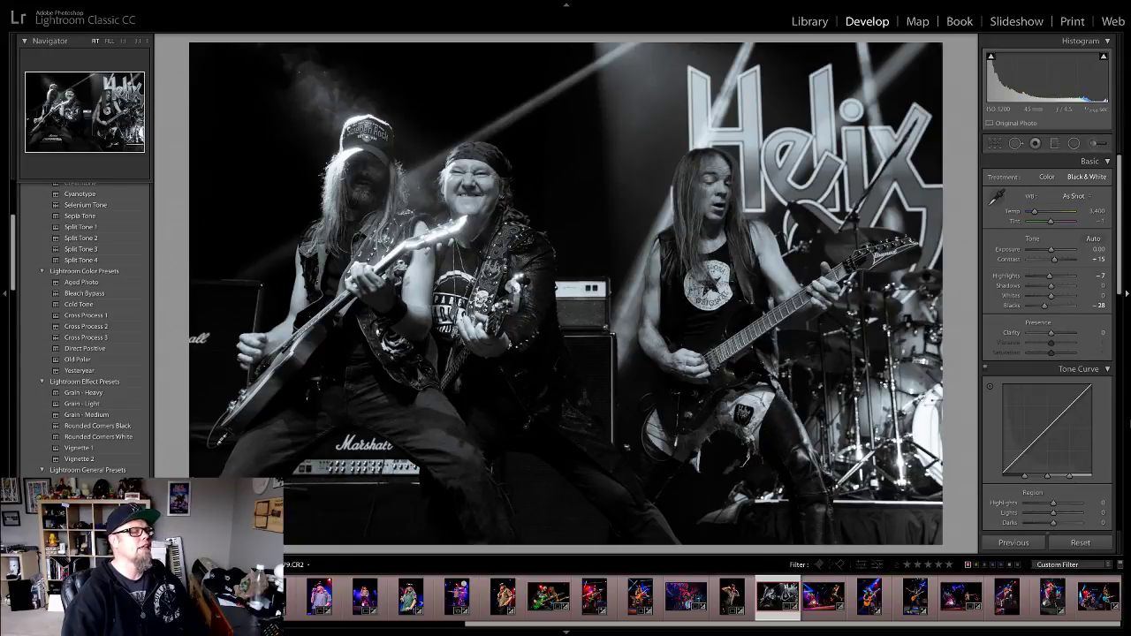
key(6)
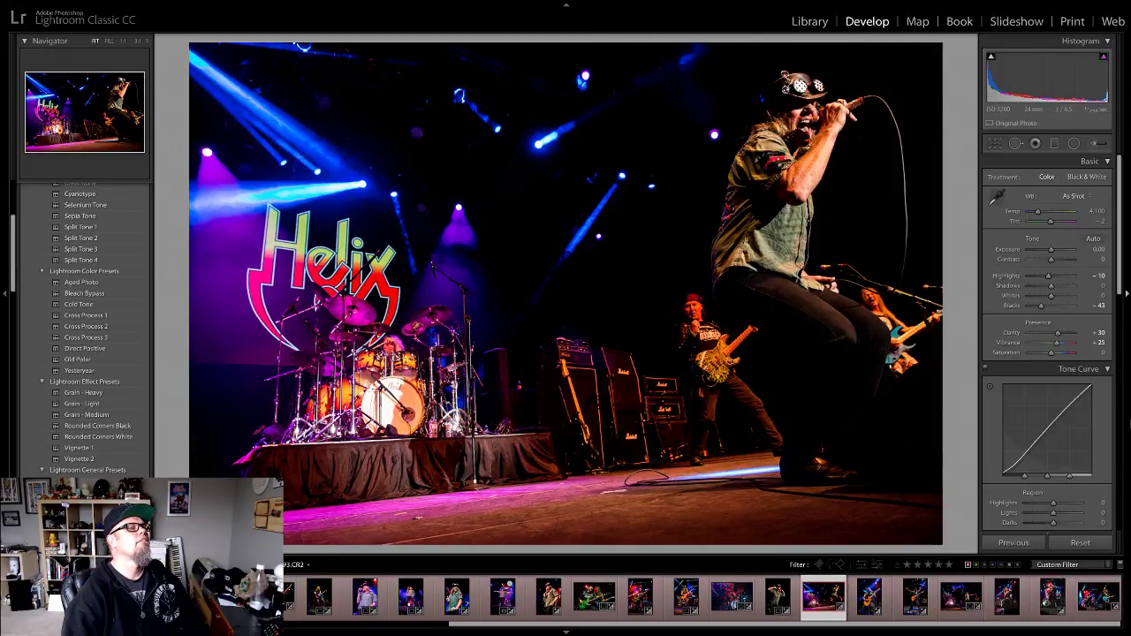
Step: Compare the two photos of the guitarist with the orange guitar and remove the red label from the outstretched-arms shot
key(6)
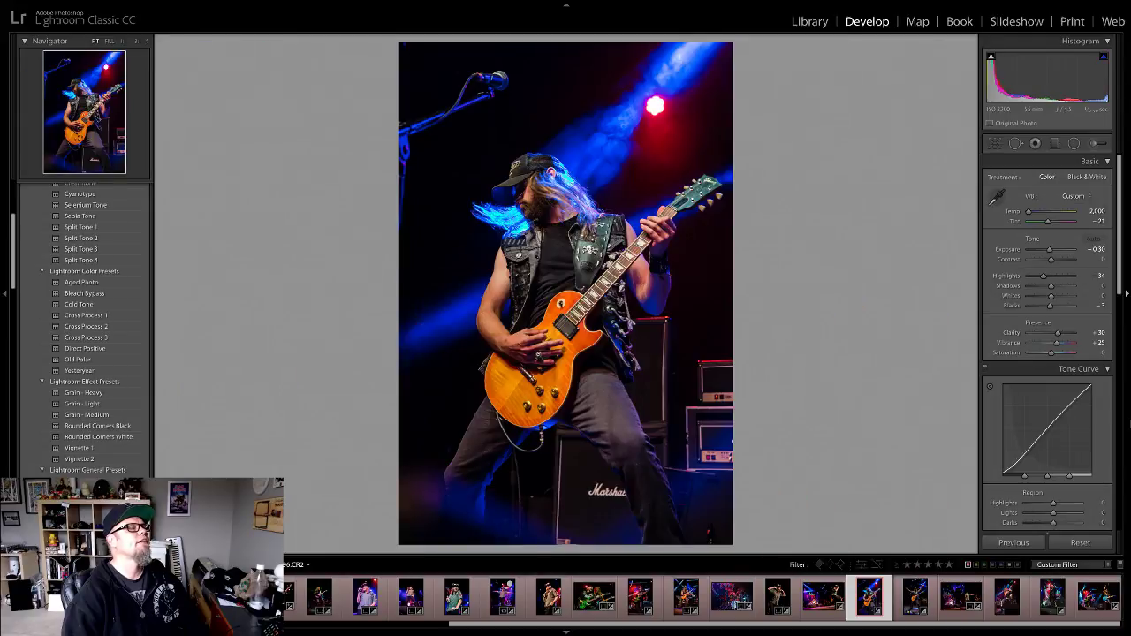
key(6)
key(6)
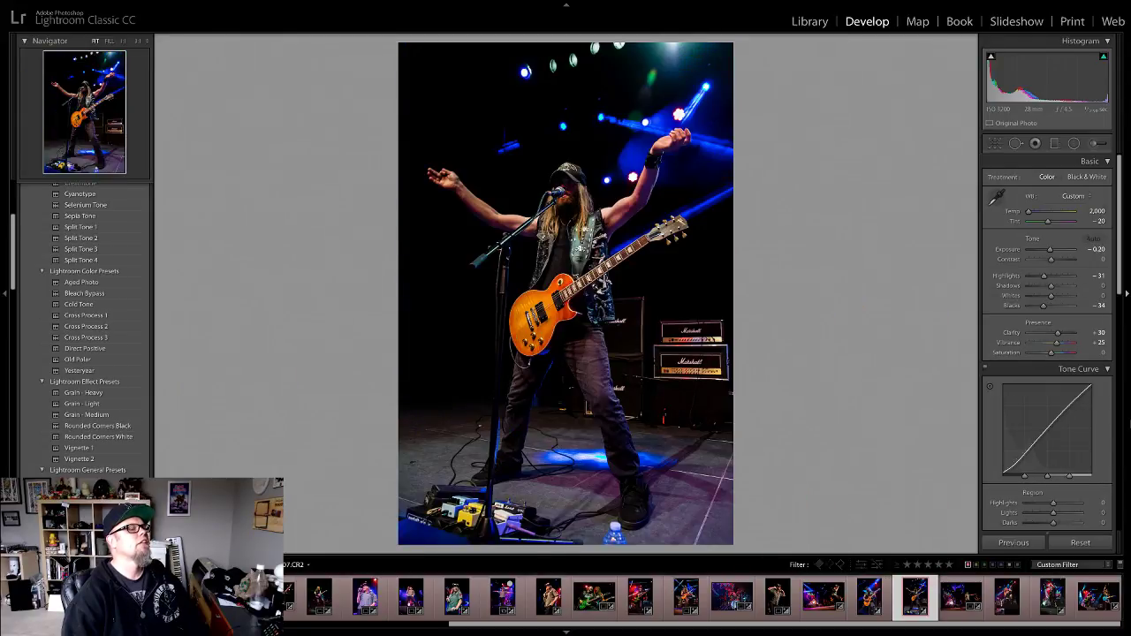
key(Right)
key(Left)
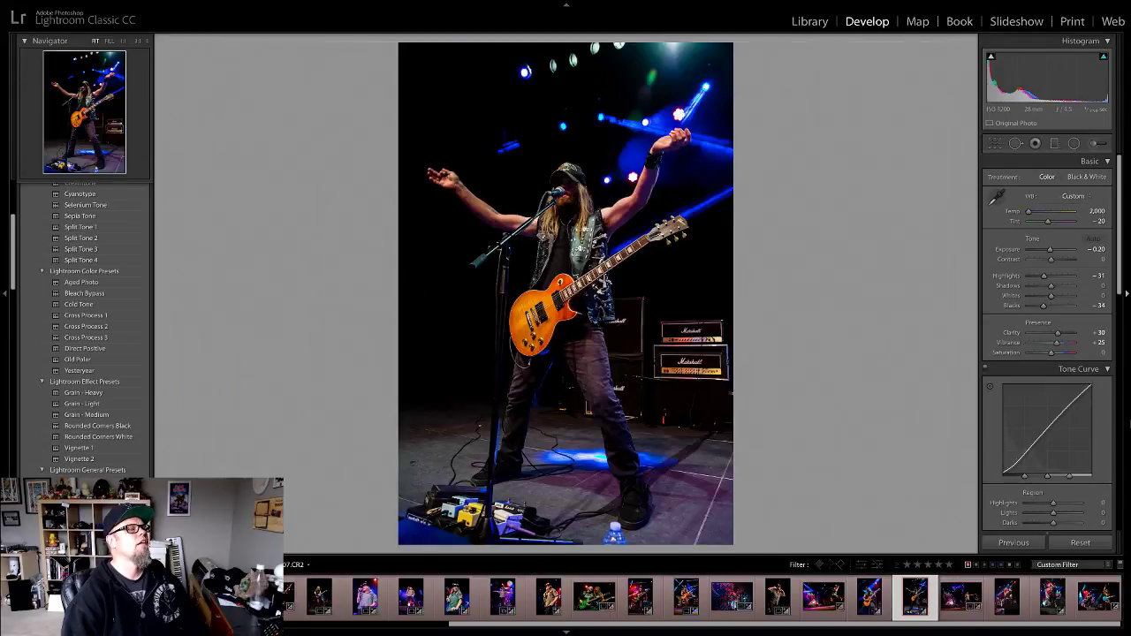
key(Left)
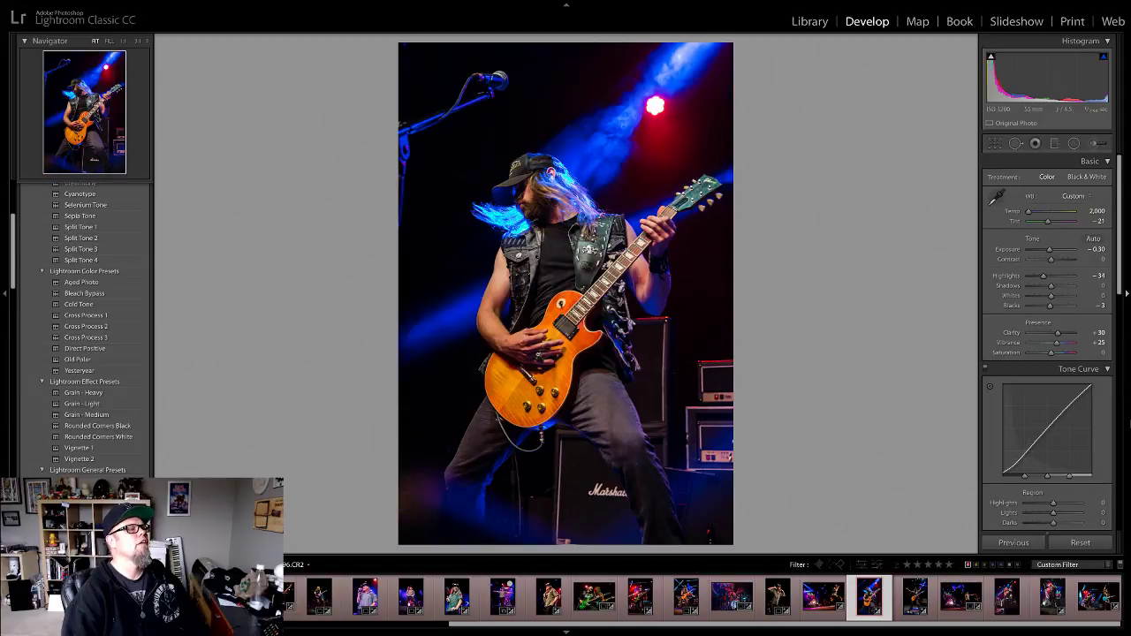
key(Right)
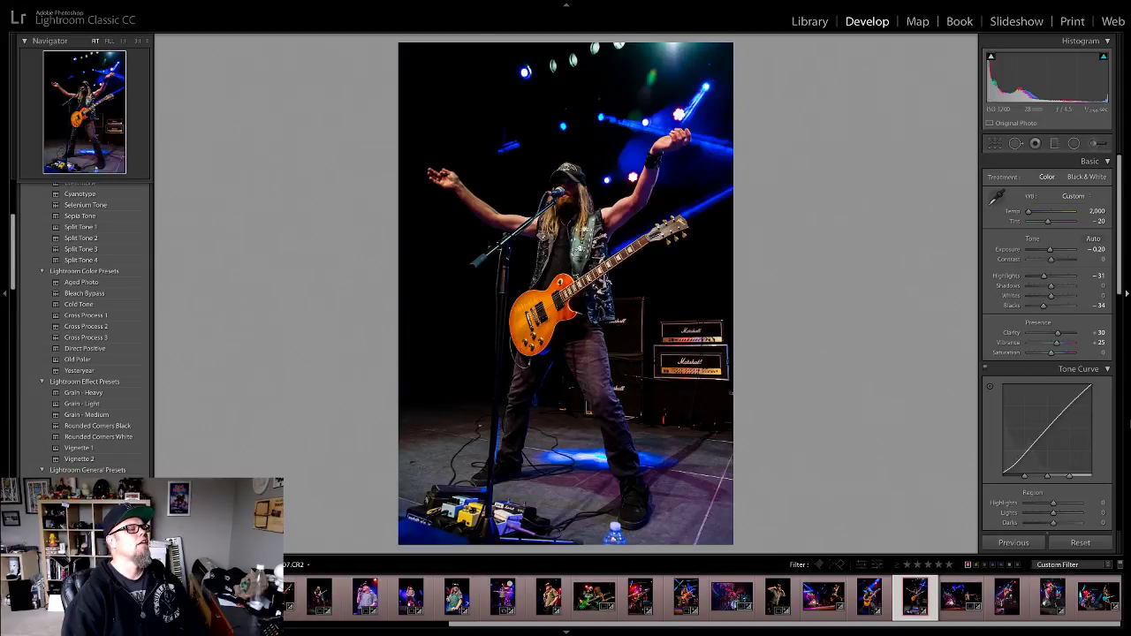
key(6)
Step: Apply the Punch preset to the unedited photo of the long-haired guitarist raising his blue guitar
key(Right)
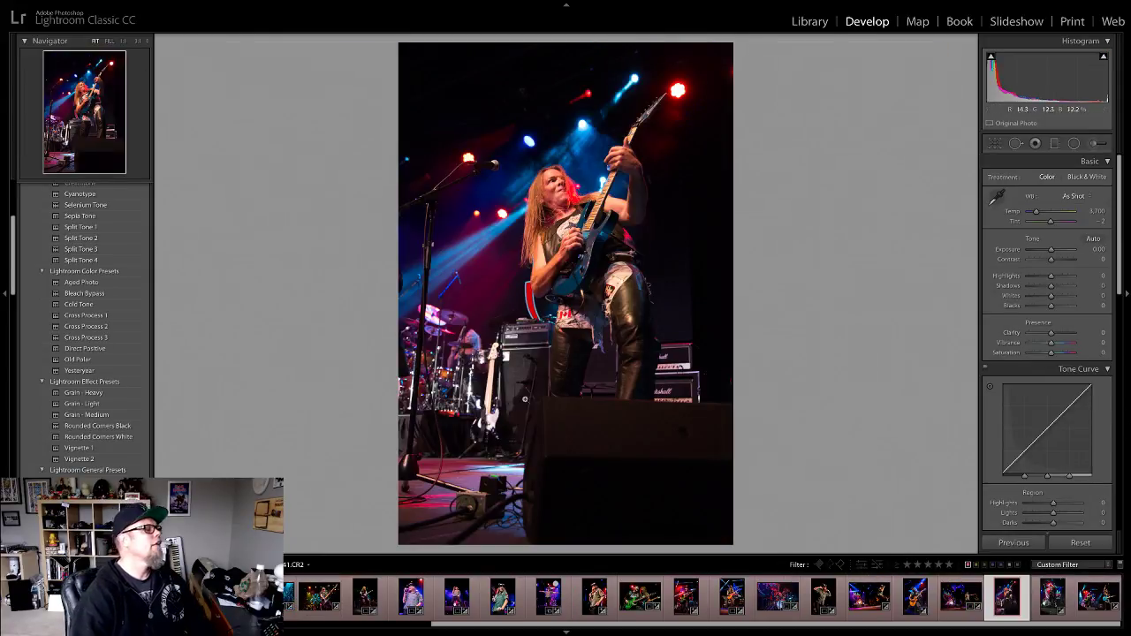
scroll(104, 466, down, 1)
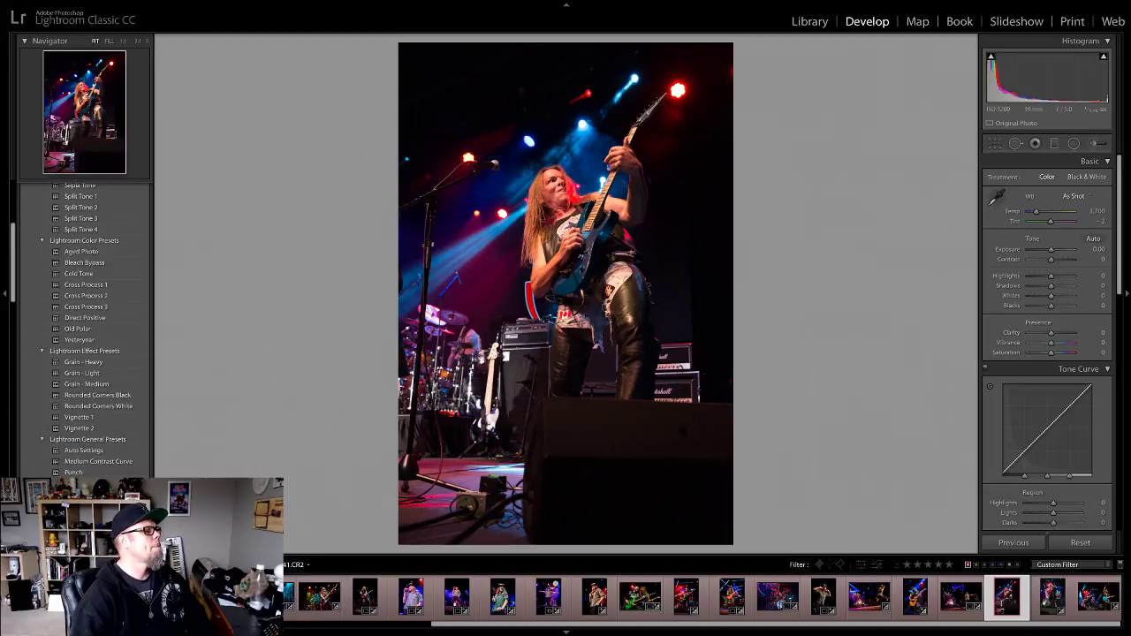
click(75, 470)
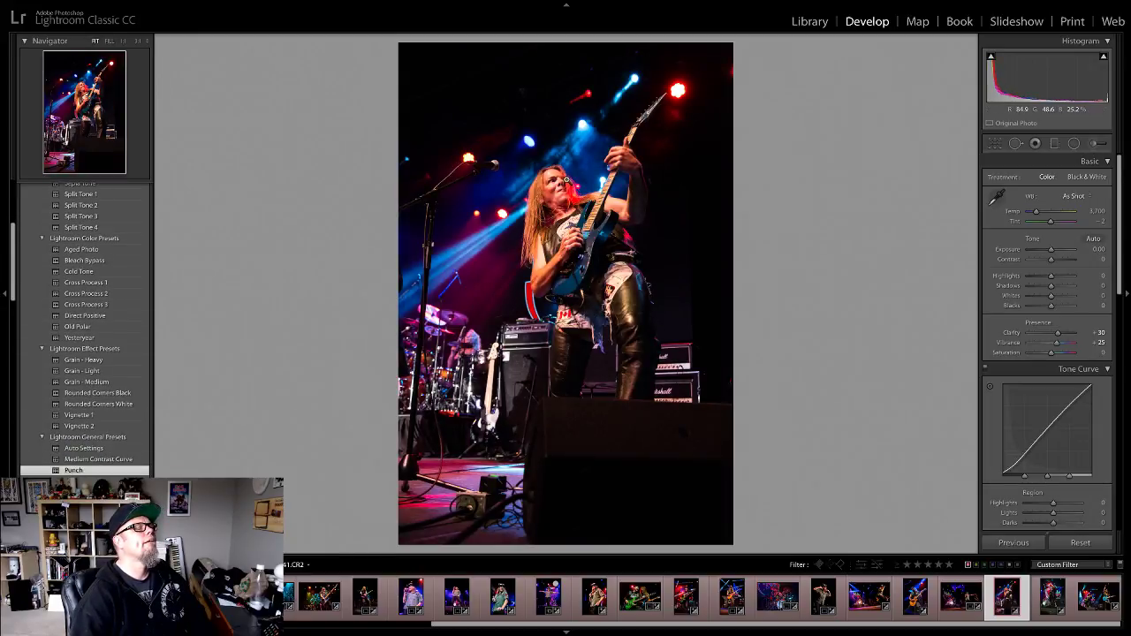
Step: Set the guitarist photo's white balance by sampling his face, then warm the temperature to 2,850
click(566, 182)
click(997, 197)
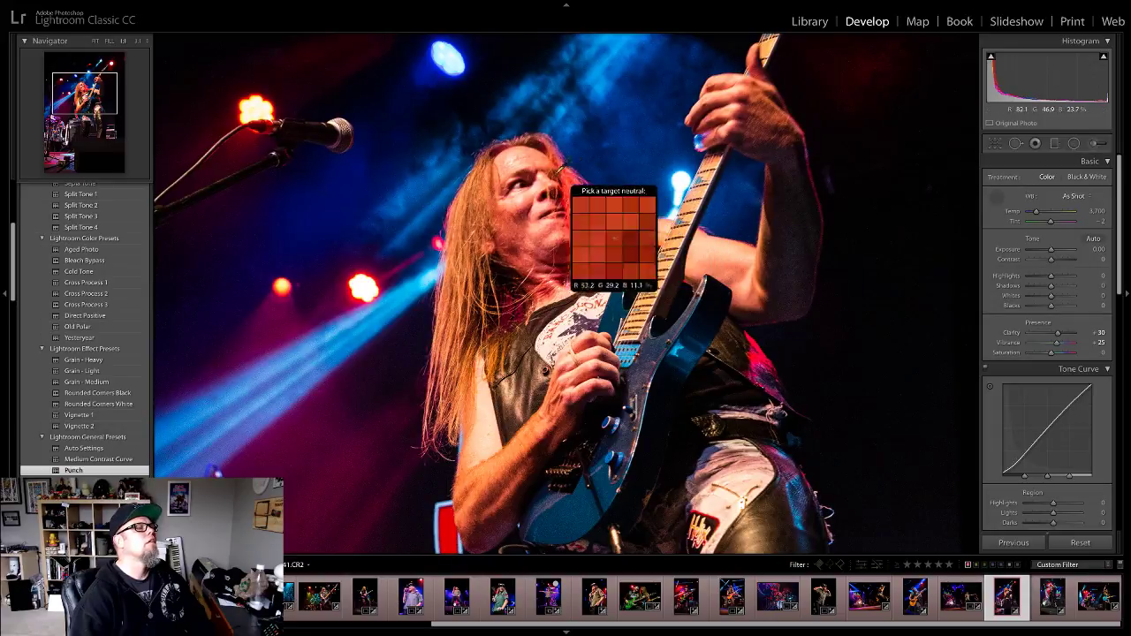
click(521, 166)
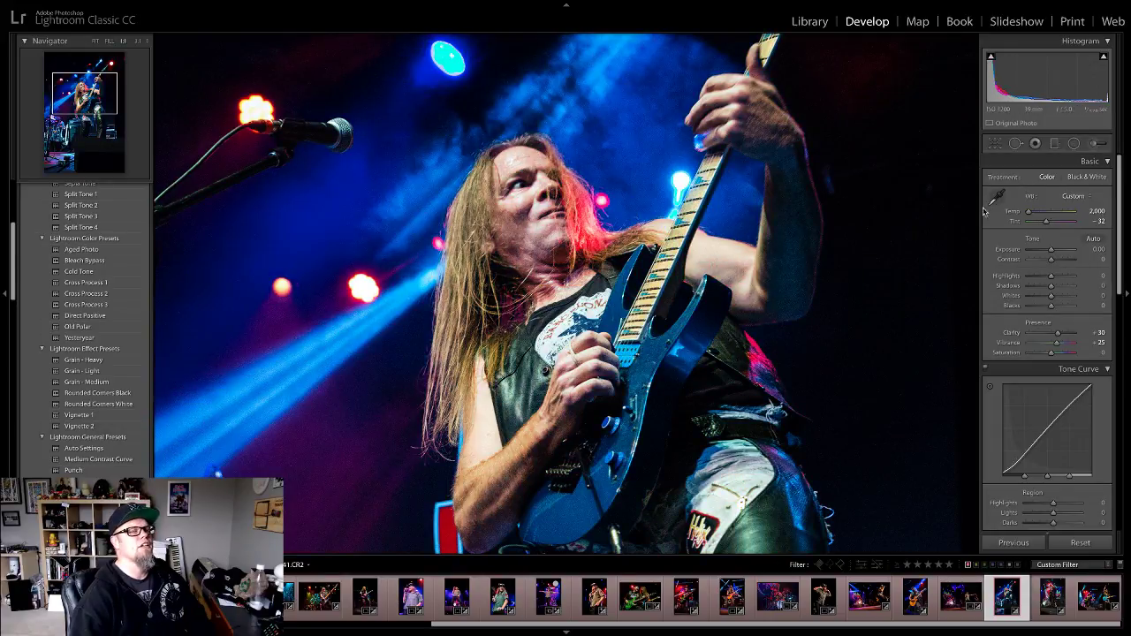
drag(1029, 213, 1032, 214)
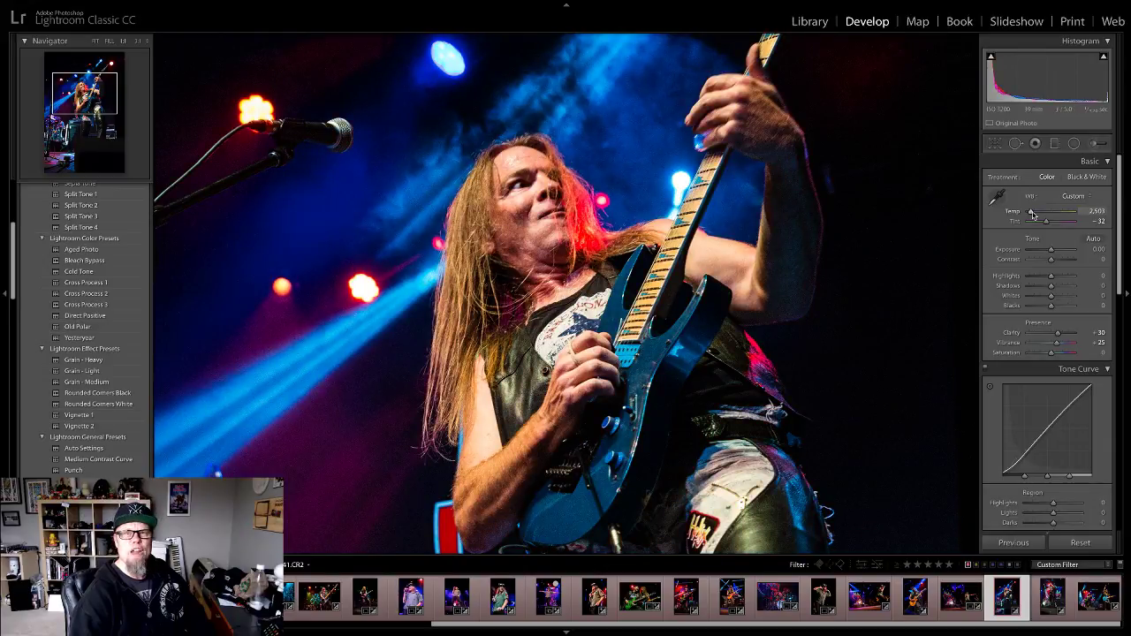
drag(1032, 215, 1033, 214)
click(671, 358)
click(671, 358)
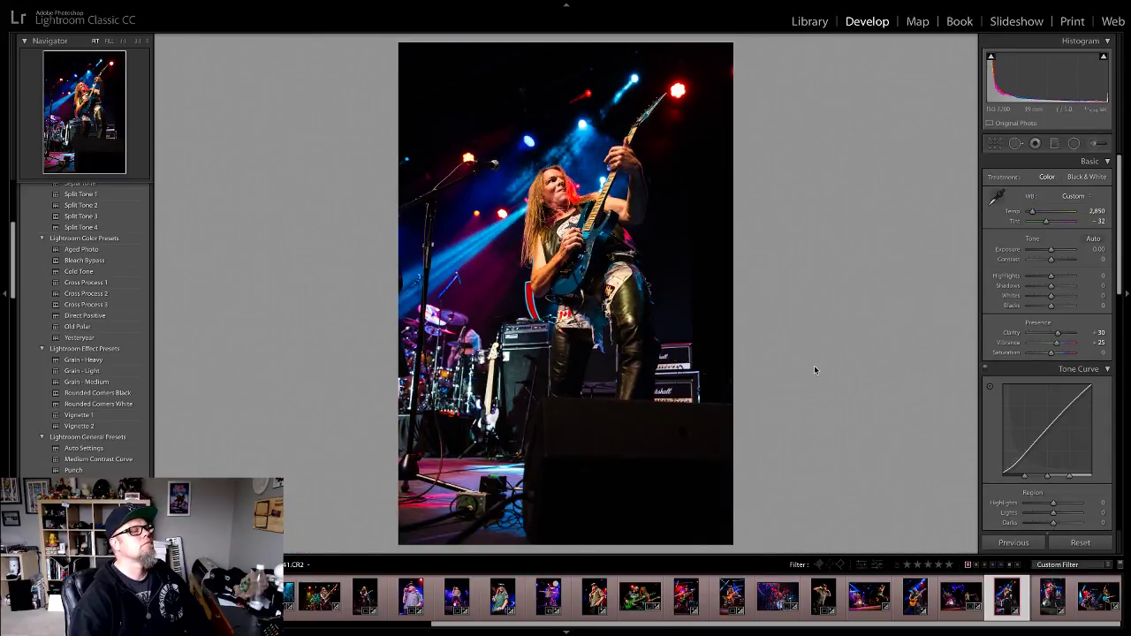
Step: Try cropping the guitarist photo to a landscape frame around his upper body and guitar
click(994, 143)
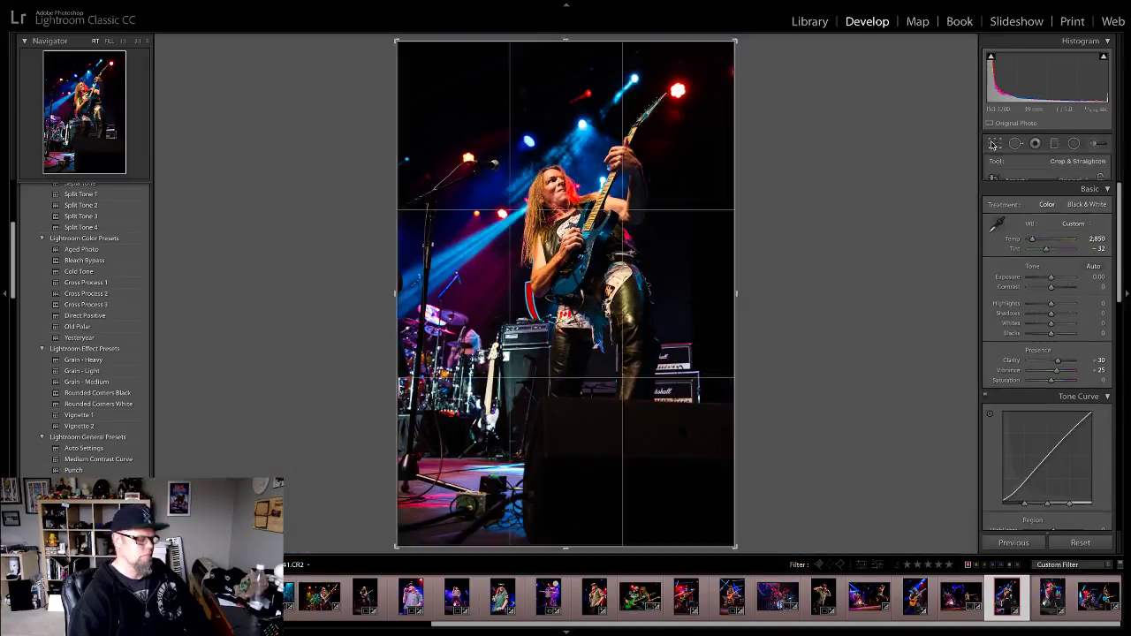
key(x)
drag(530, 286, 530, 388)
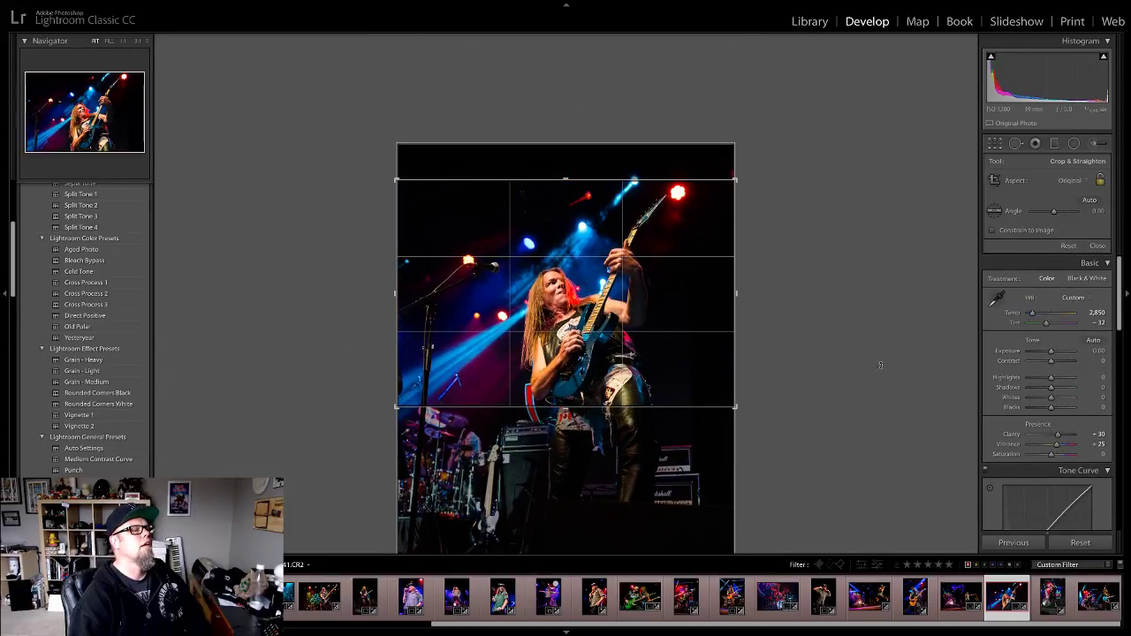
click(1097, 246)
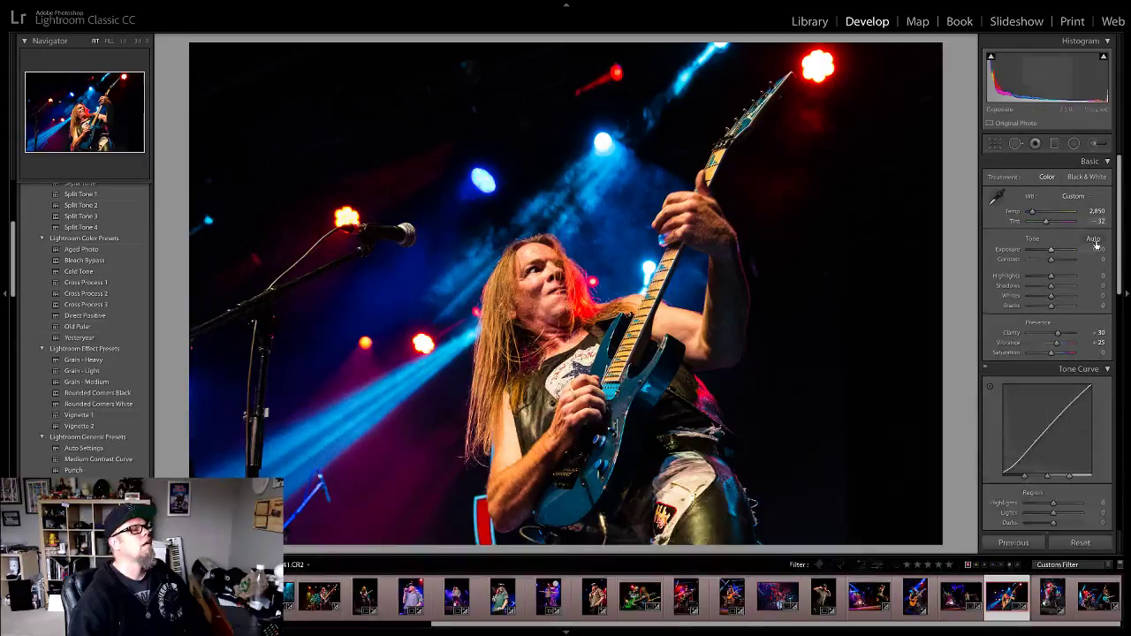
Step: Undo the landscape crop and the rejected flag on the guitarist photo, restoring the full portrait frame
key(ctrl+z)
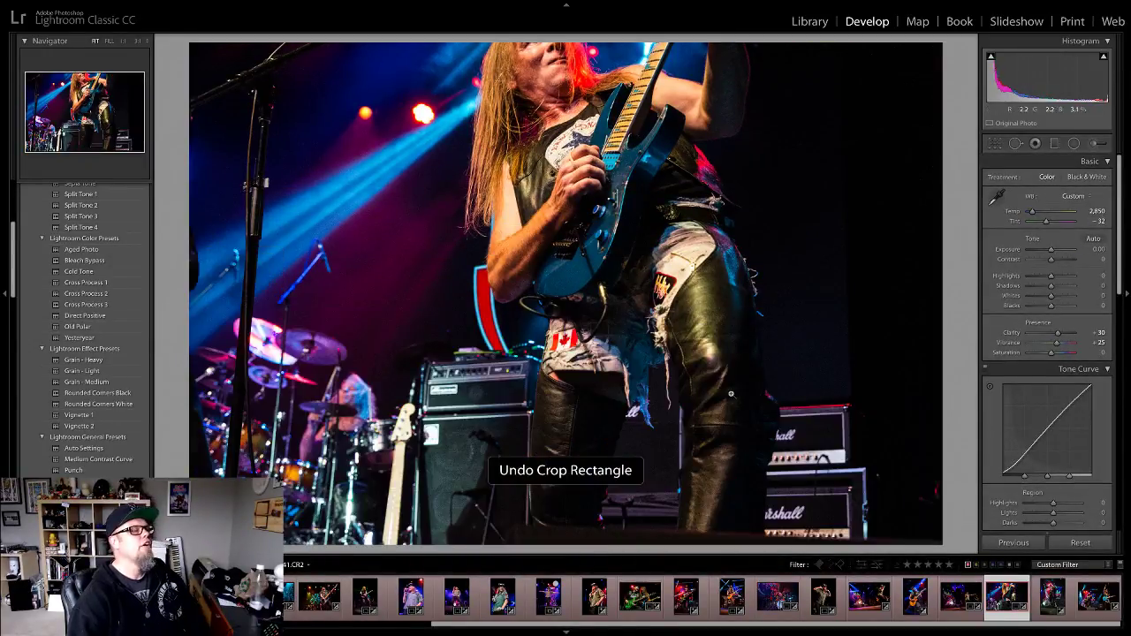
key(x)
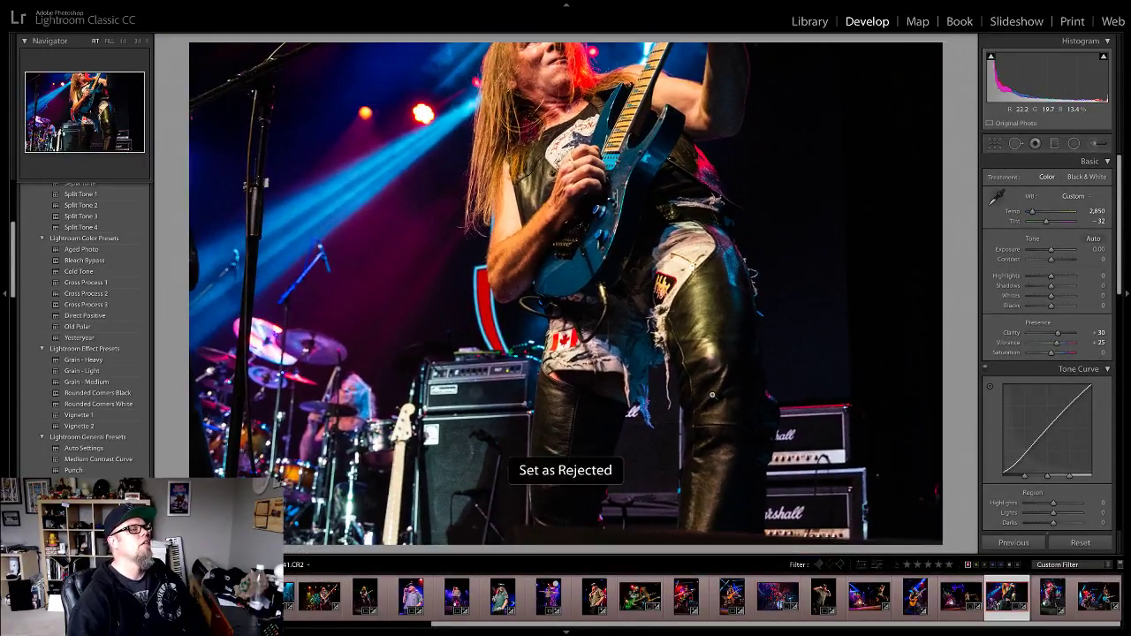
key(s)
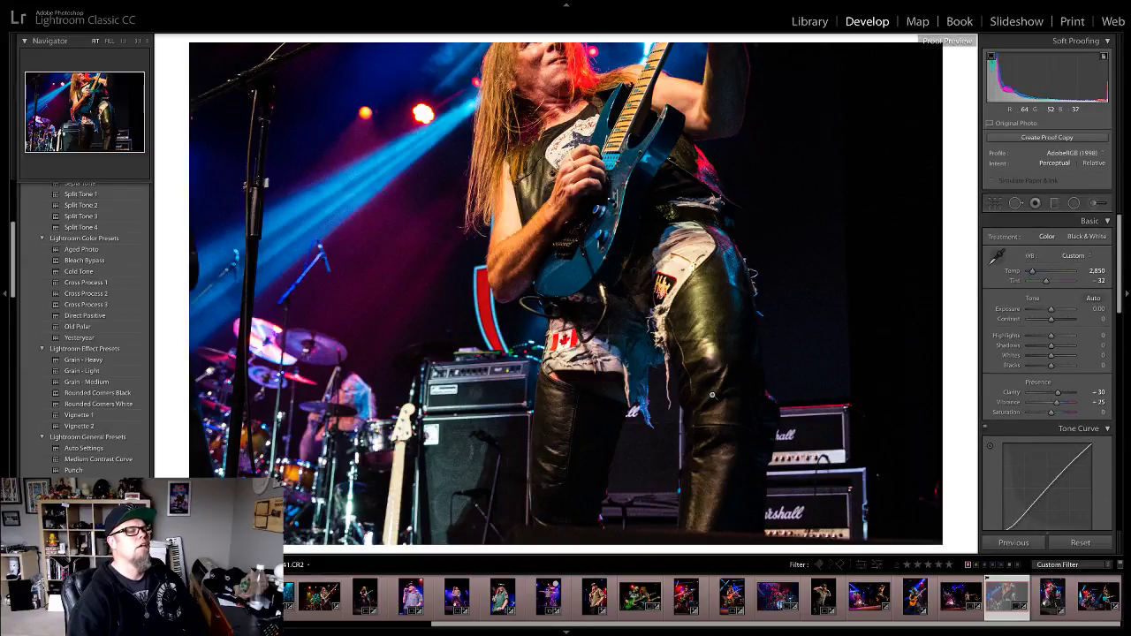
key(ctrl+z)
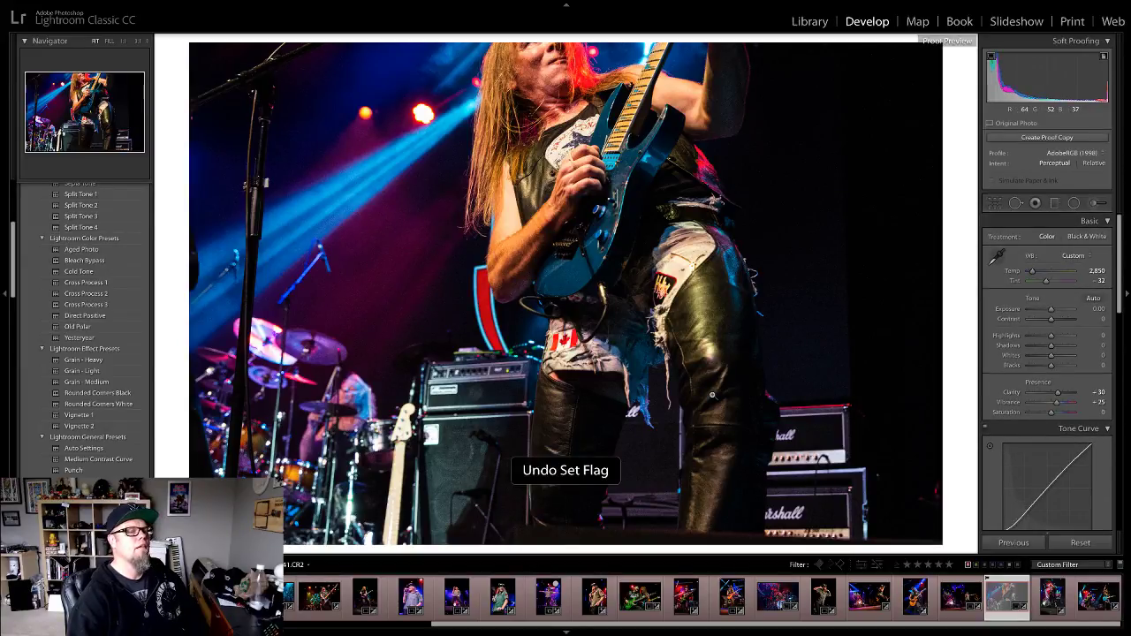
key(ctrl+z)
click(739, 296)
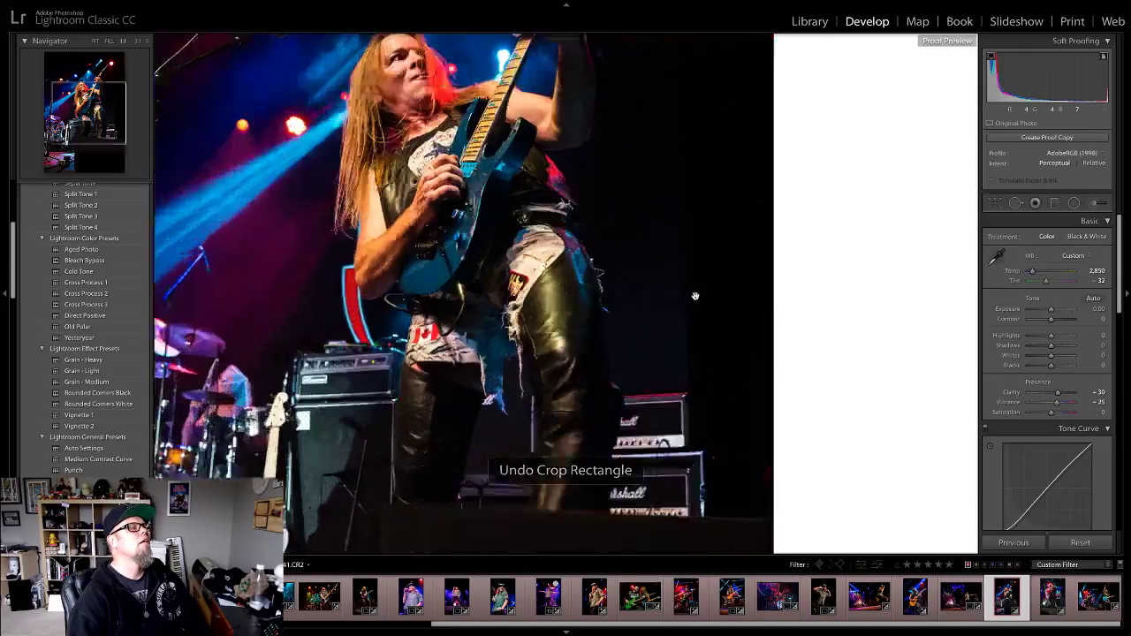
click(704, 301)
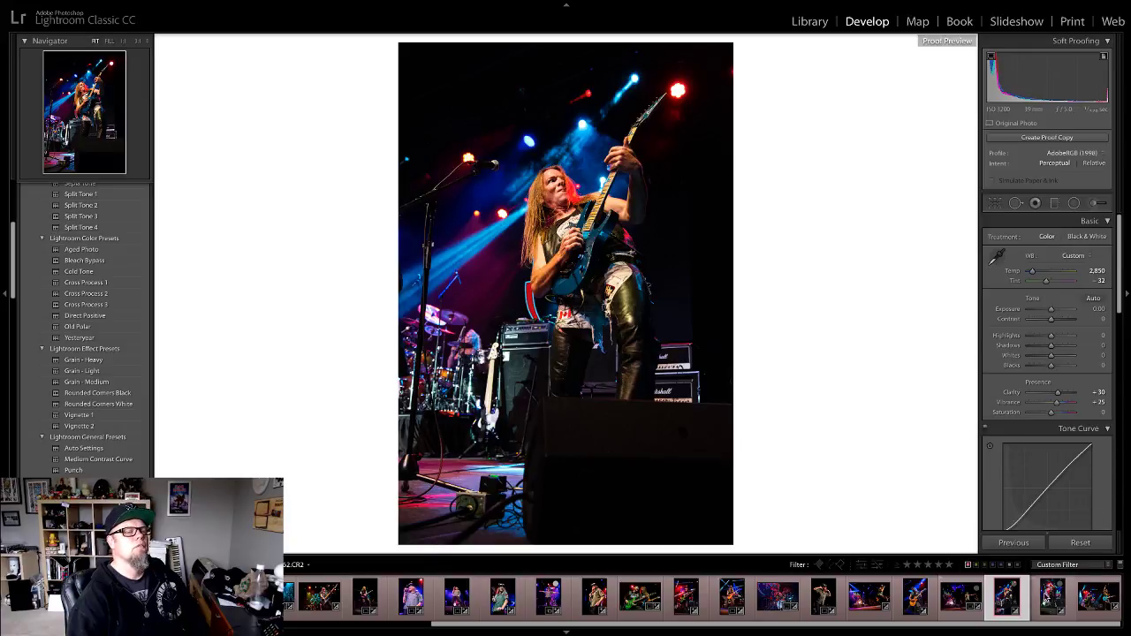
Step: Review the last photos in the set, between the bassist-guitarist duo and the singer performing beside the drum riser
click(1051, 598)
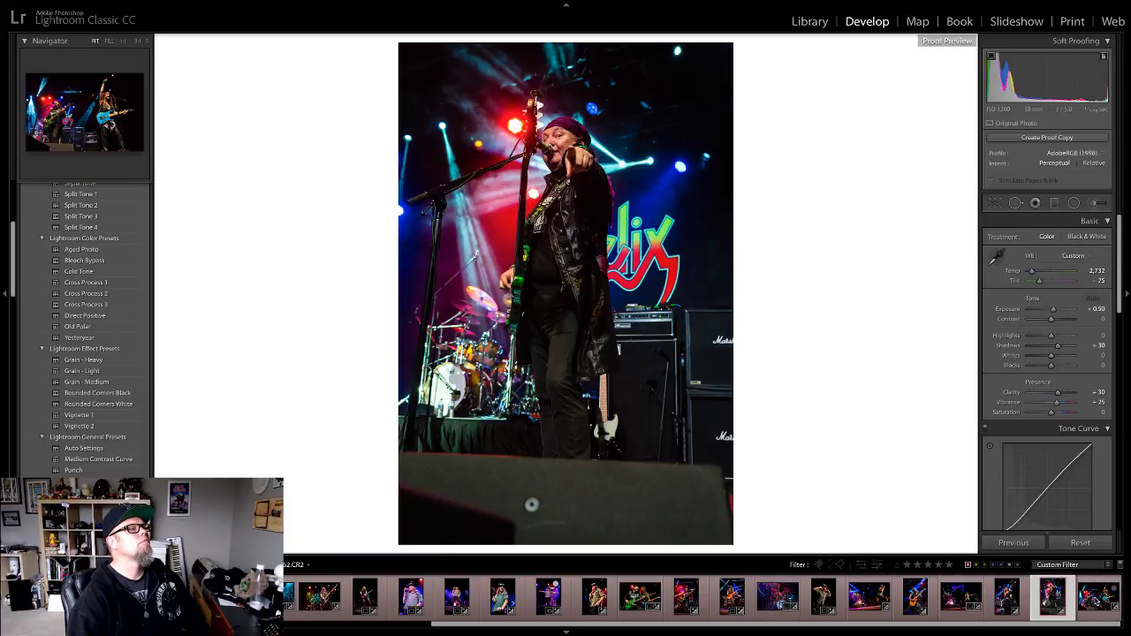
click(1096, 599)
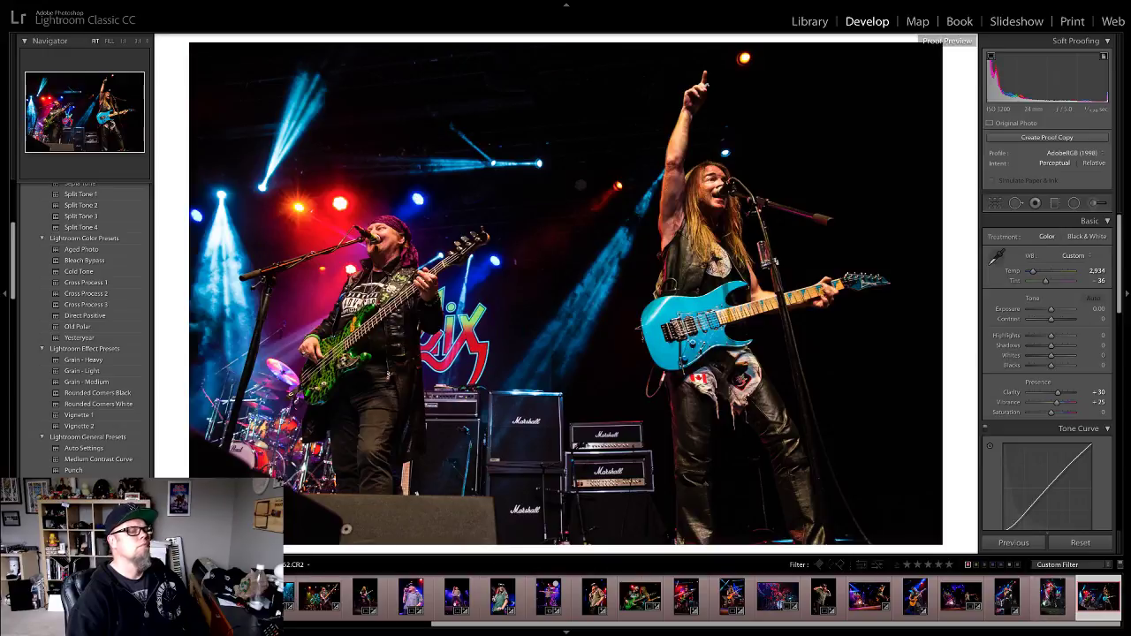
click(1052, 597)
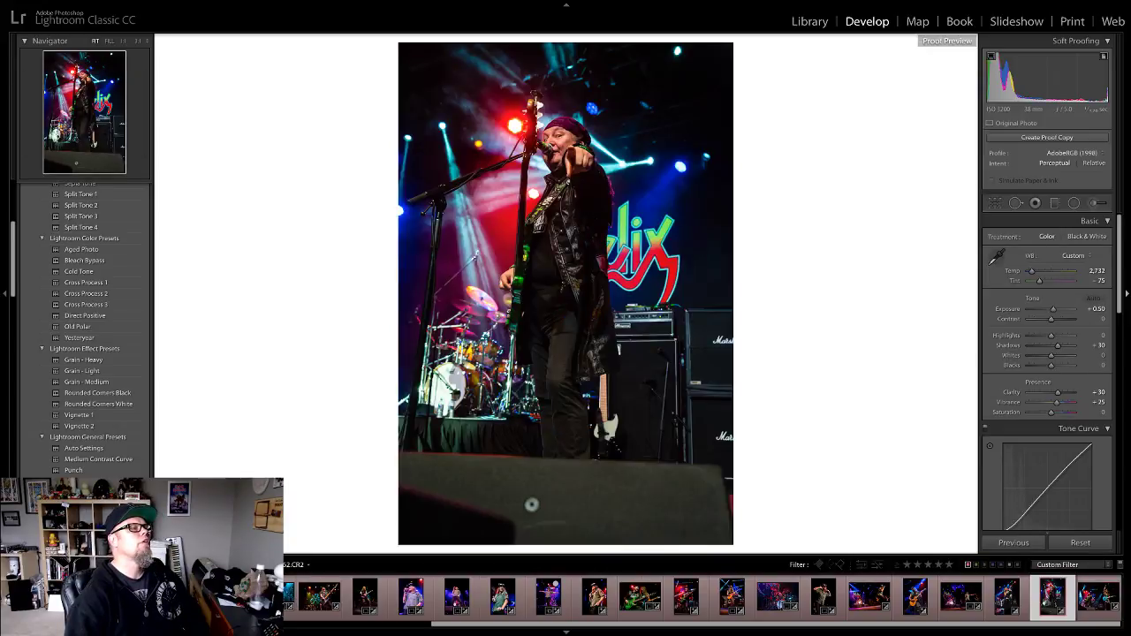
click(1006, 598)
click(960, 597)
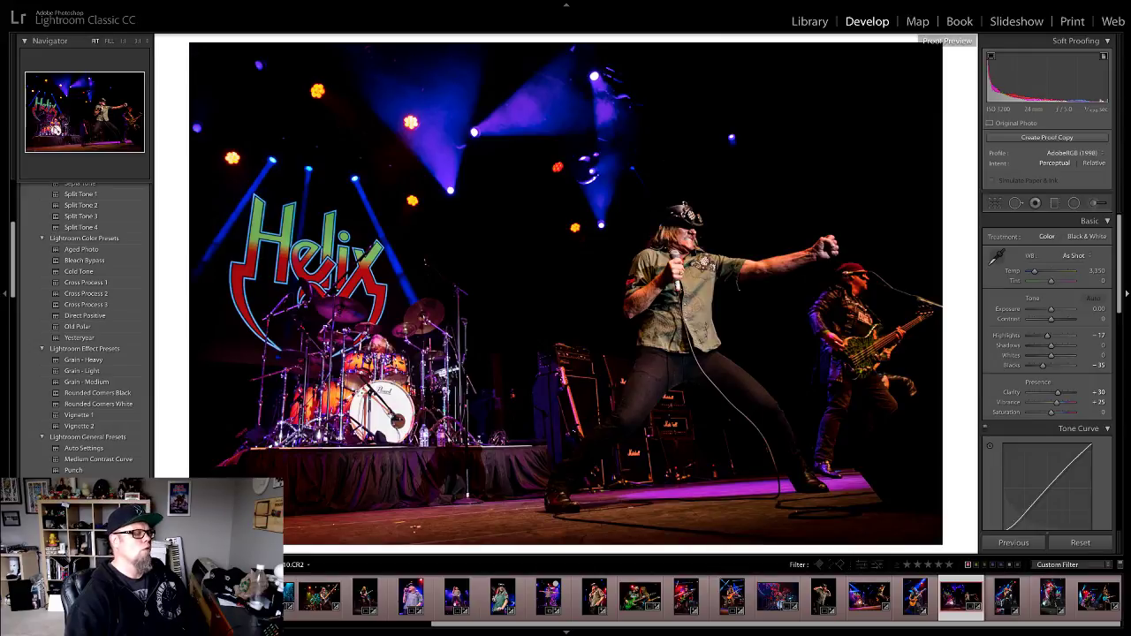
click(916, 597)
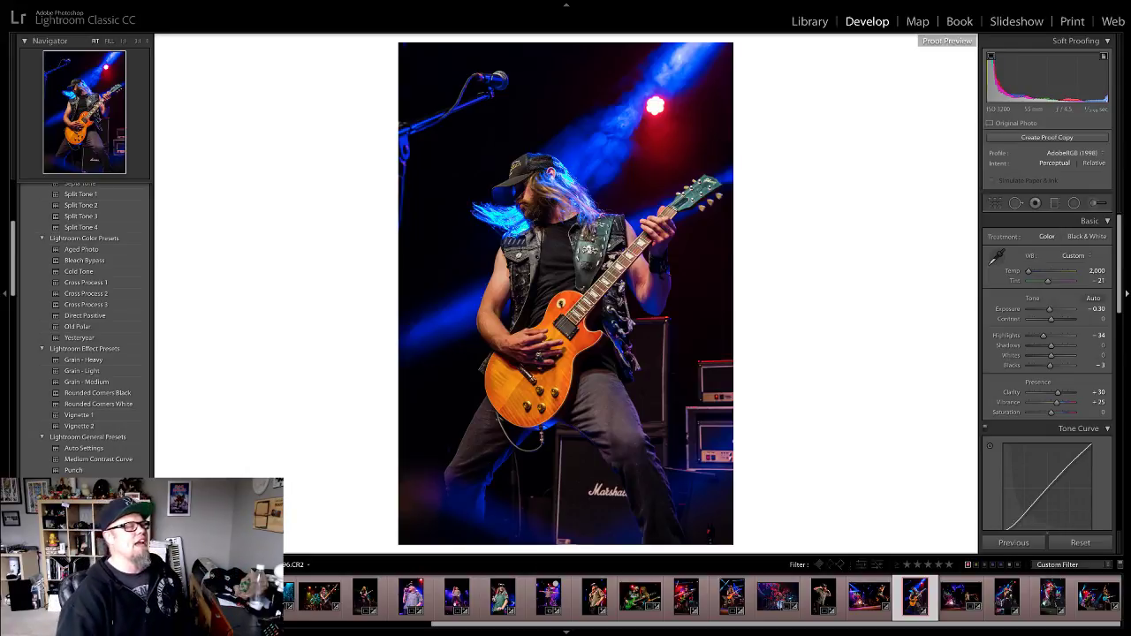
click(1097, 597)
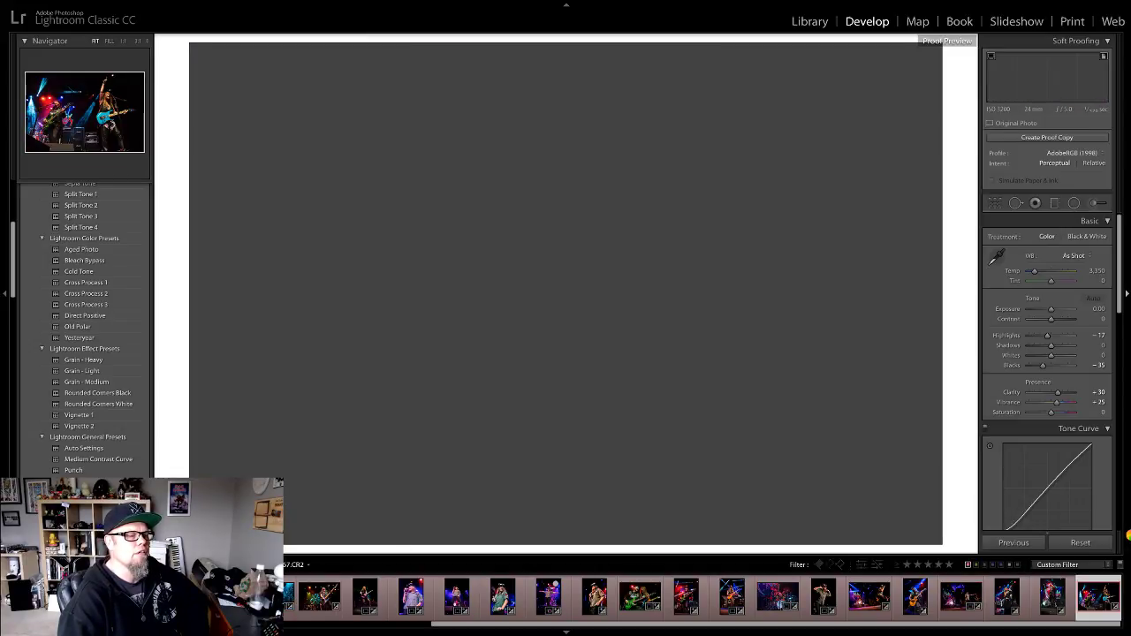
key(Left)
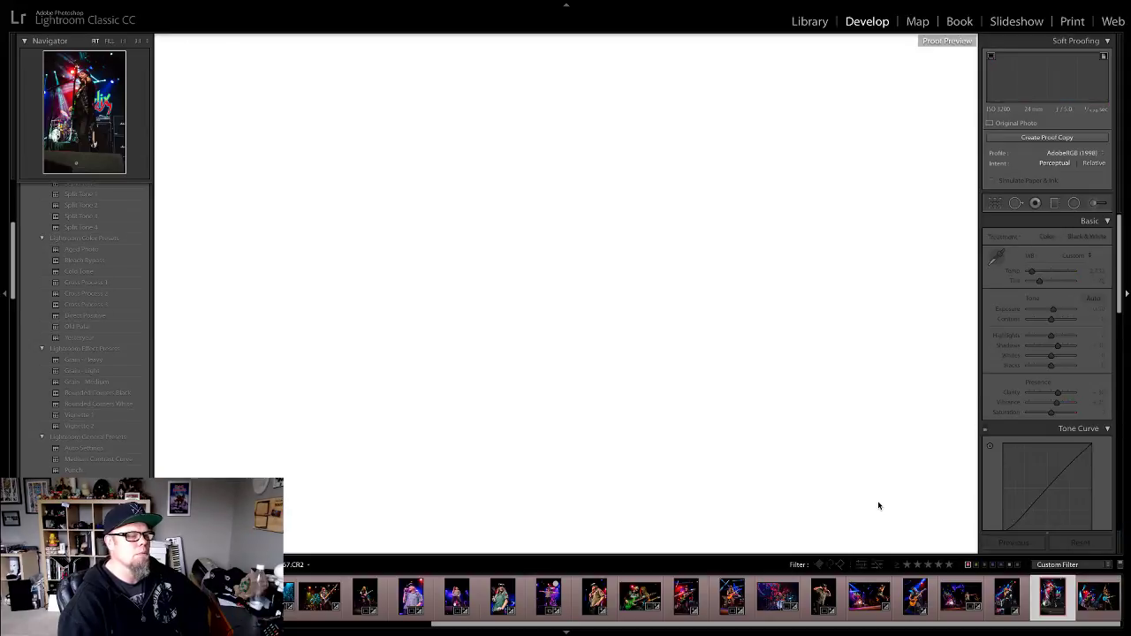
key(Left)
key(Left)
key(Left)
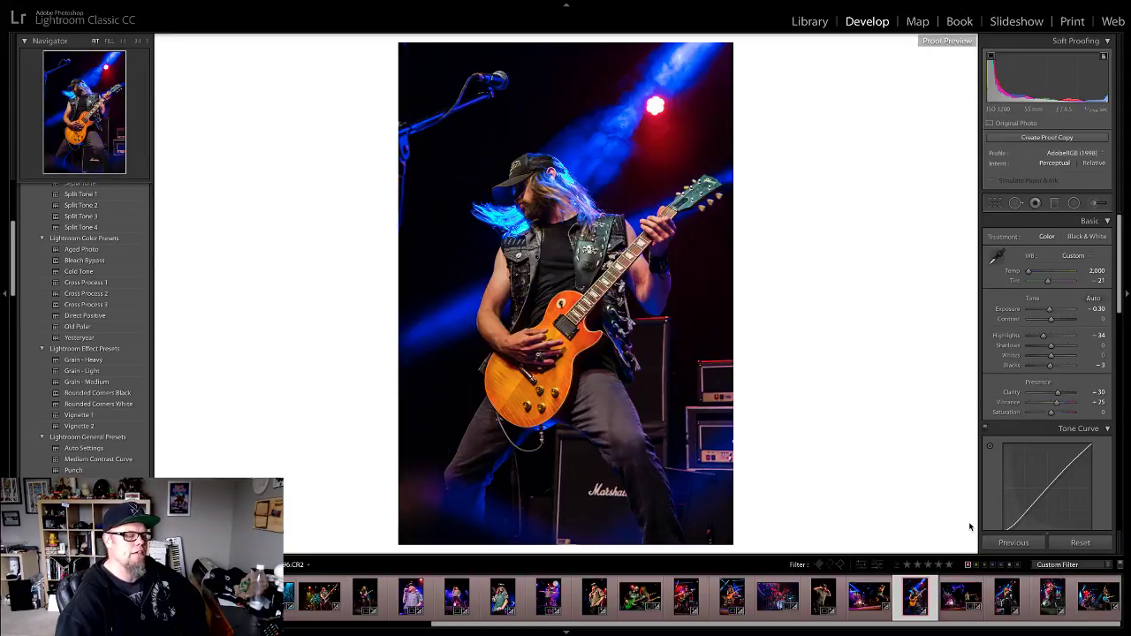
key(Left)
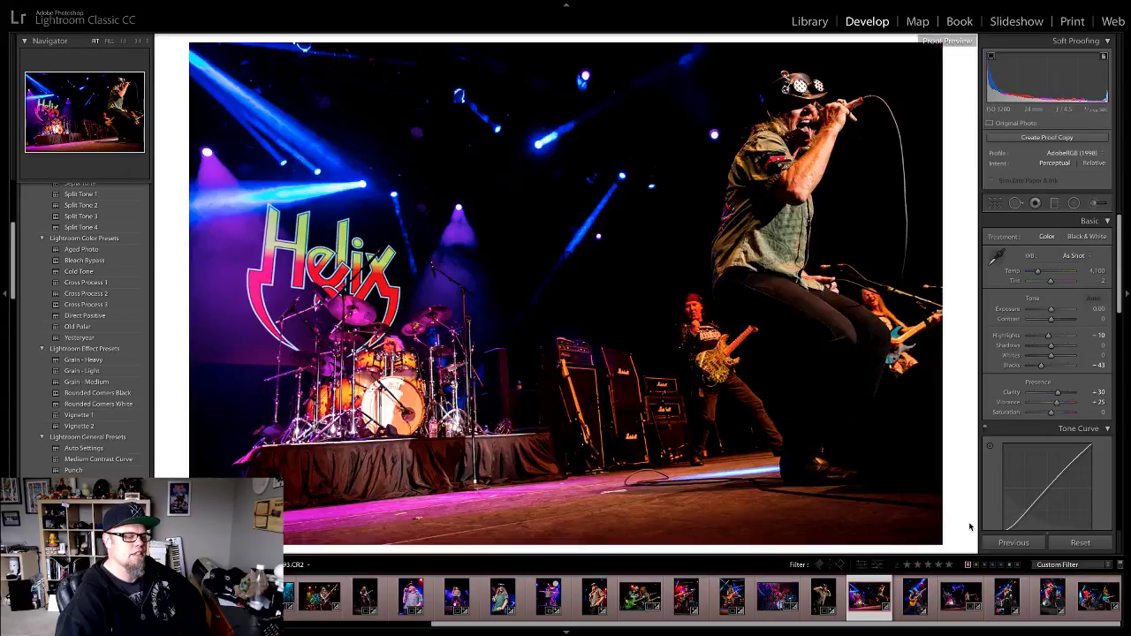
Step: Review the set backward from the singer beside the drum riser to the purple-guitar guitarist, then return to the adjacent close-up of the singer
key(Left)
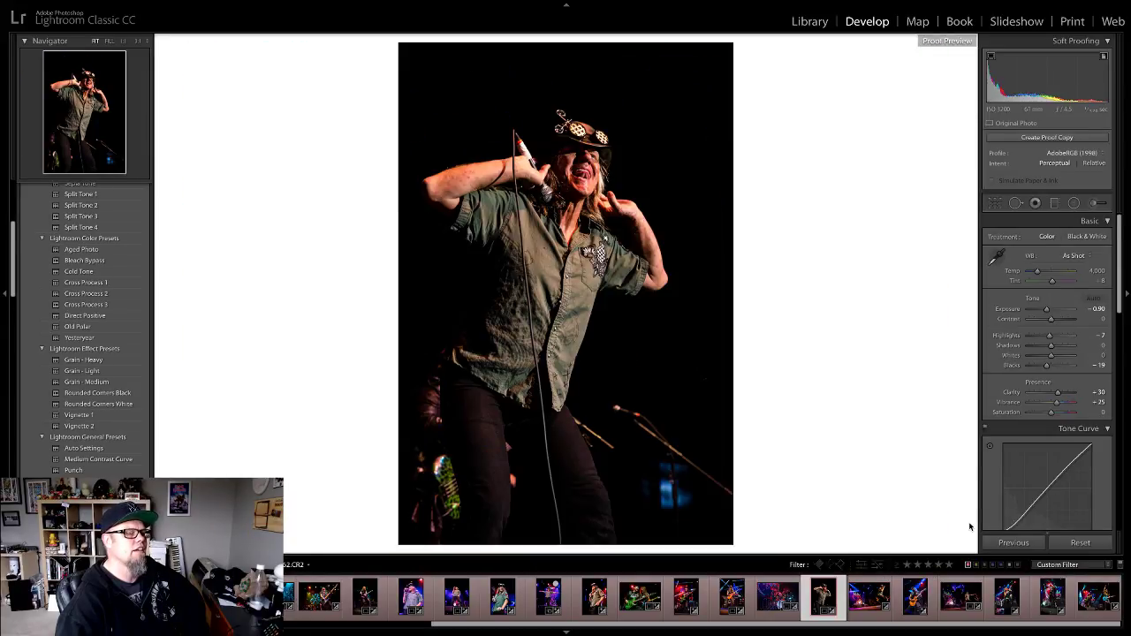
key(Left)
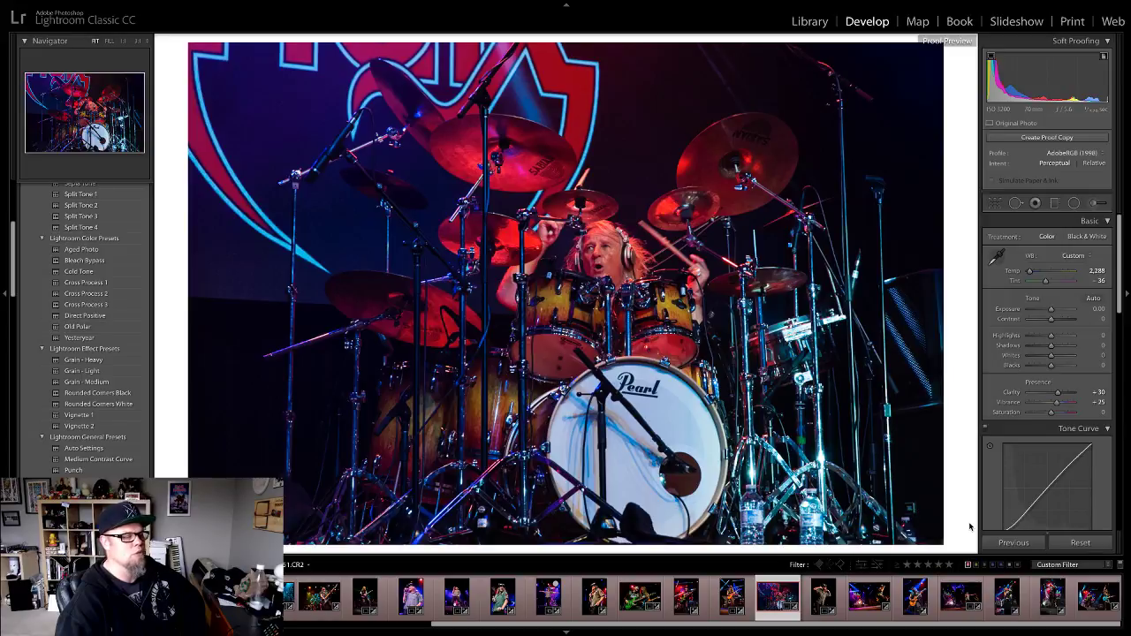
key(Left)
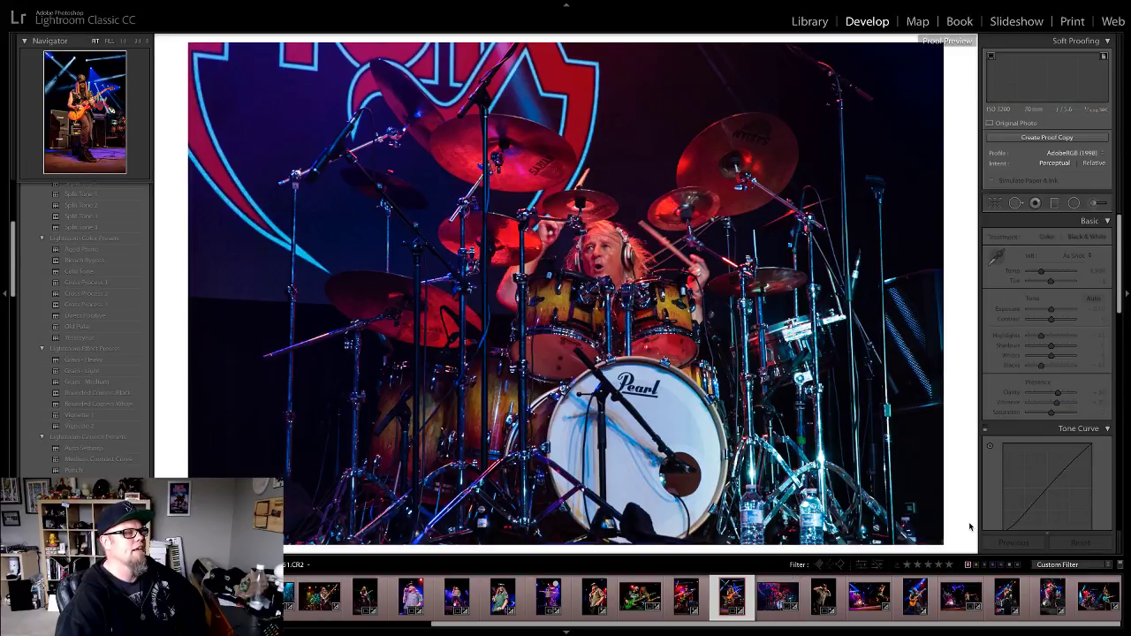
key(Left)
key(Left)
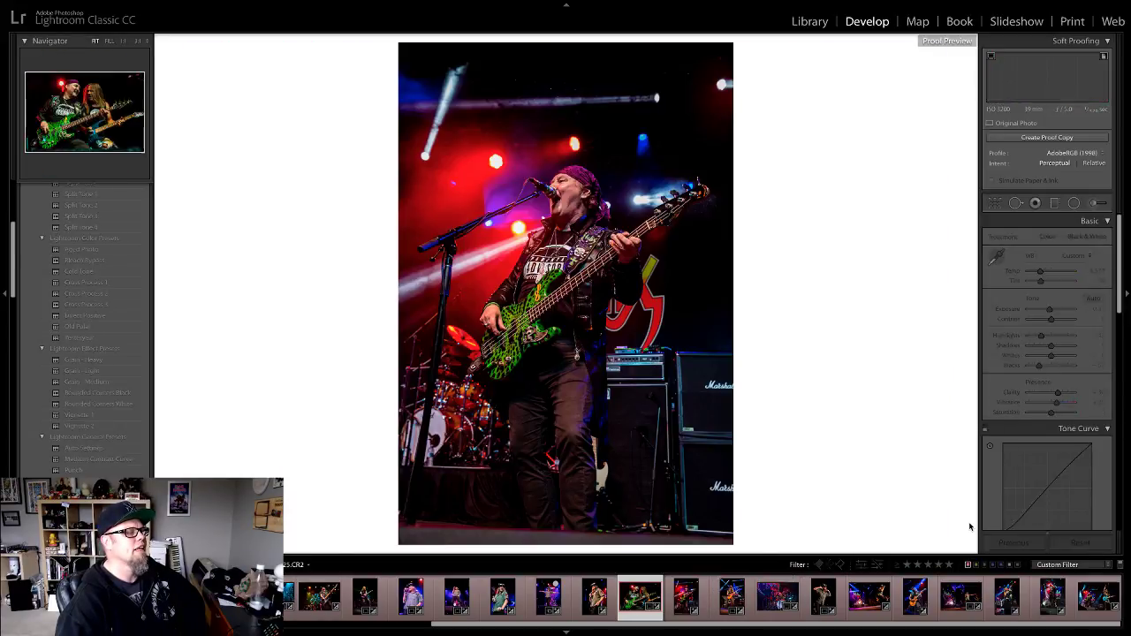
key(Left)
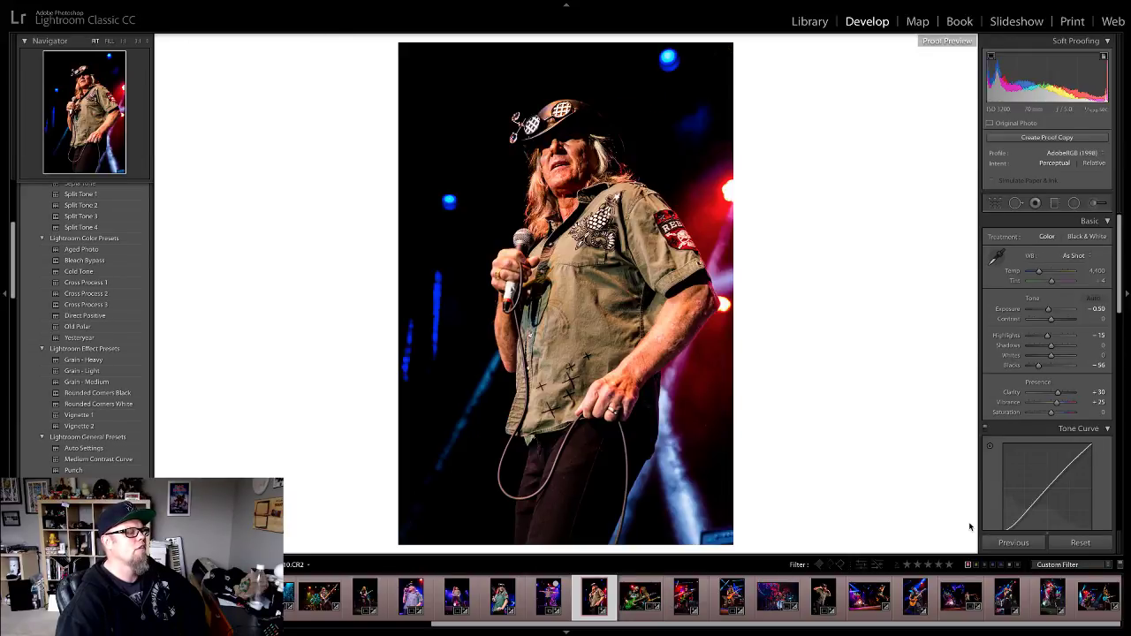
key(Left)
key(Left)
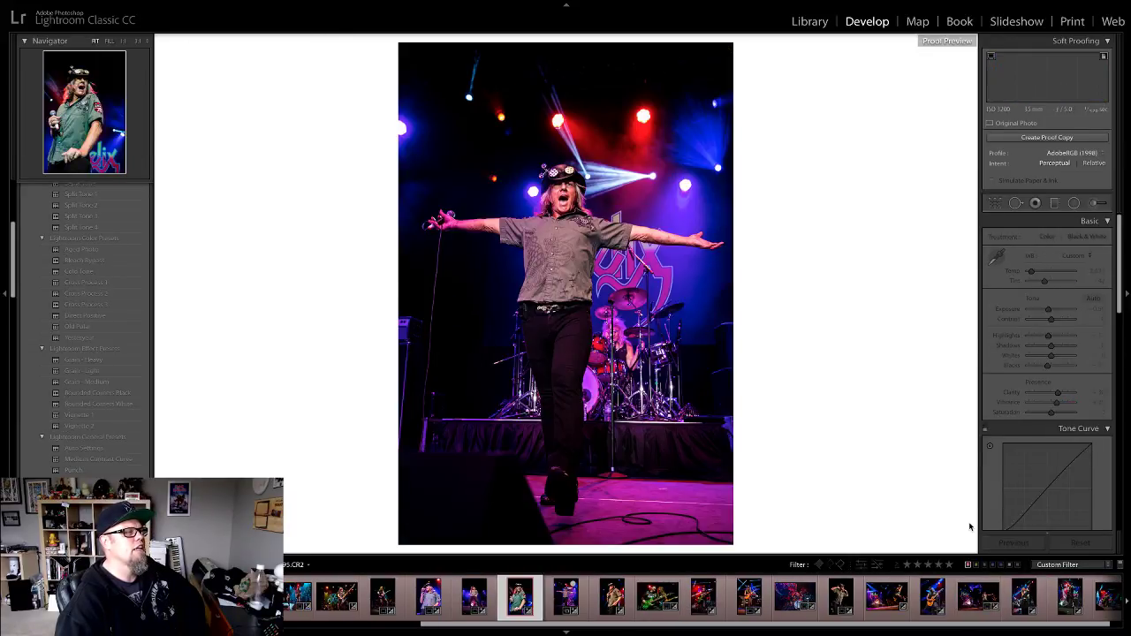
key(Left)
key(Left)
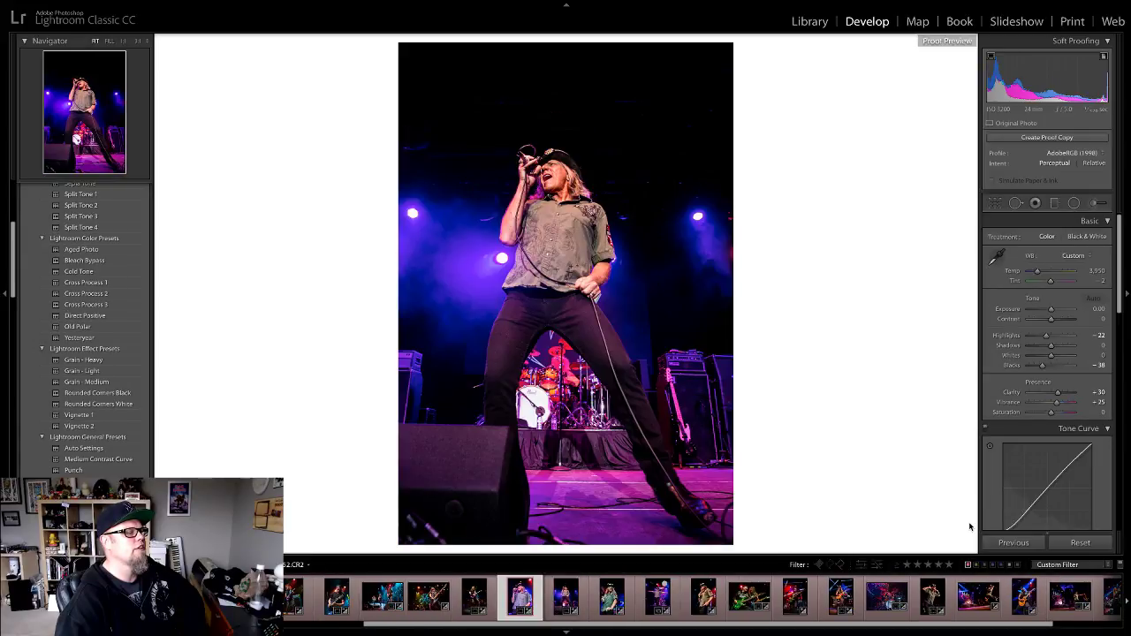
key(Left)
key(Left)
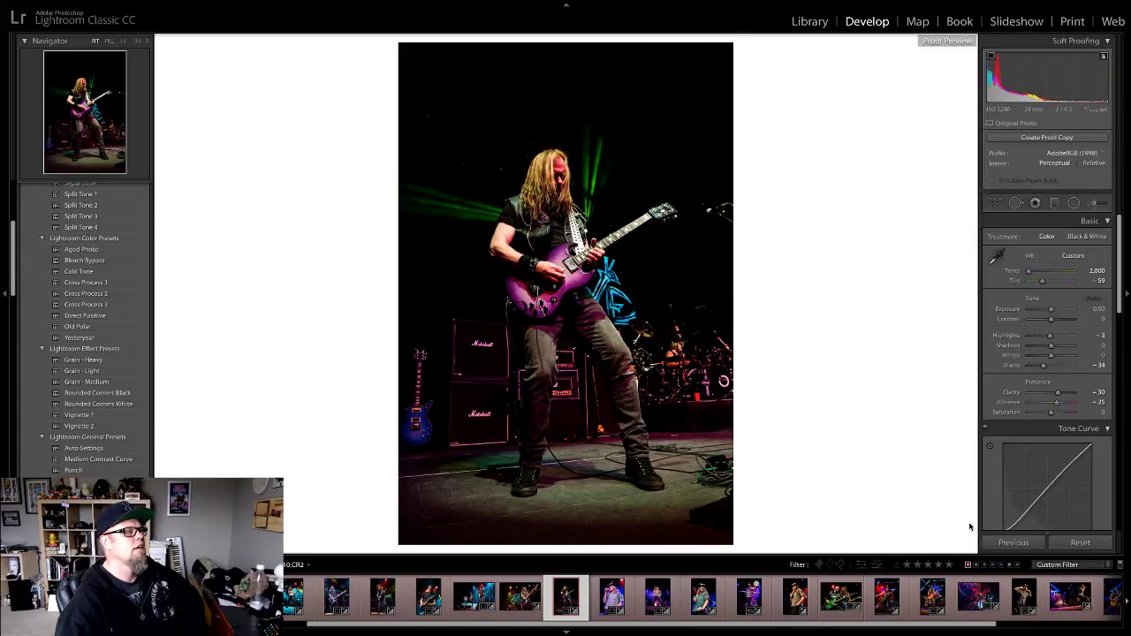
key(Right)
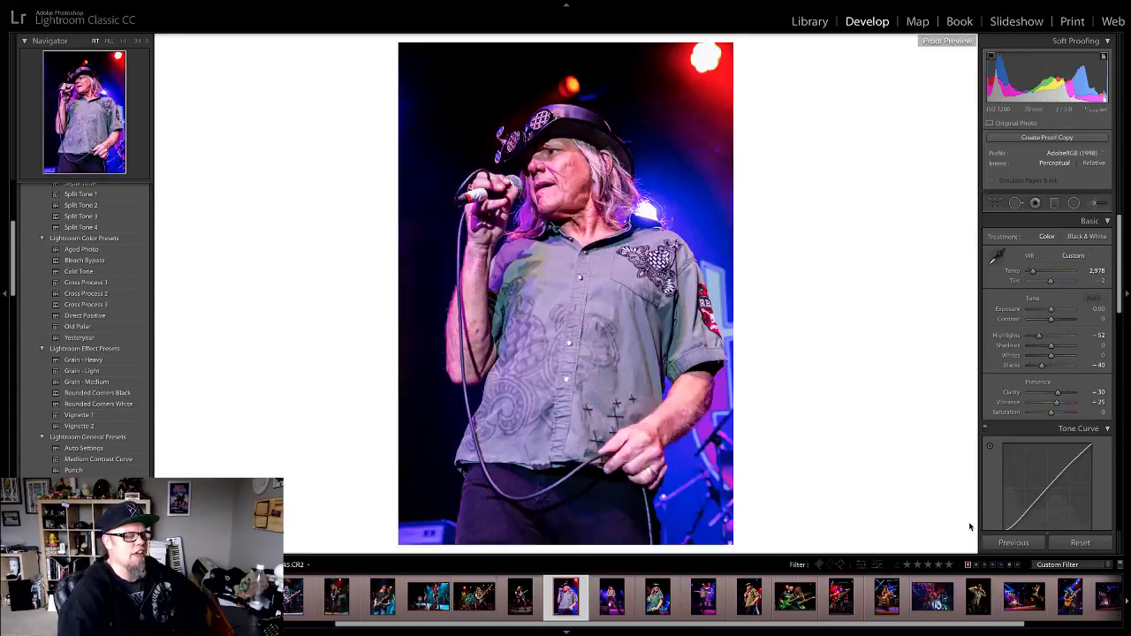